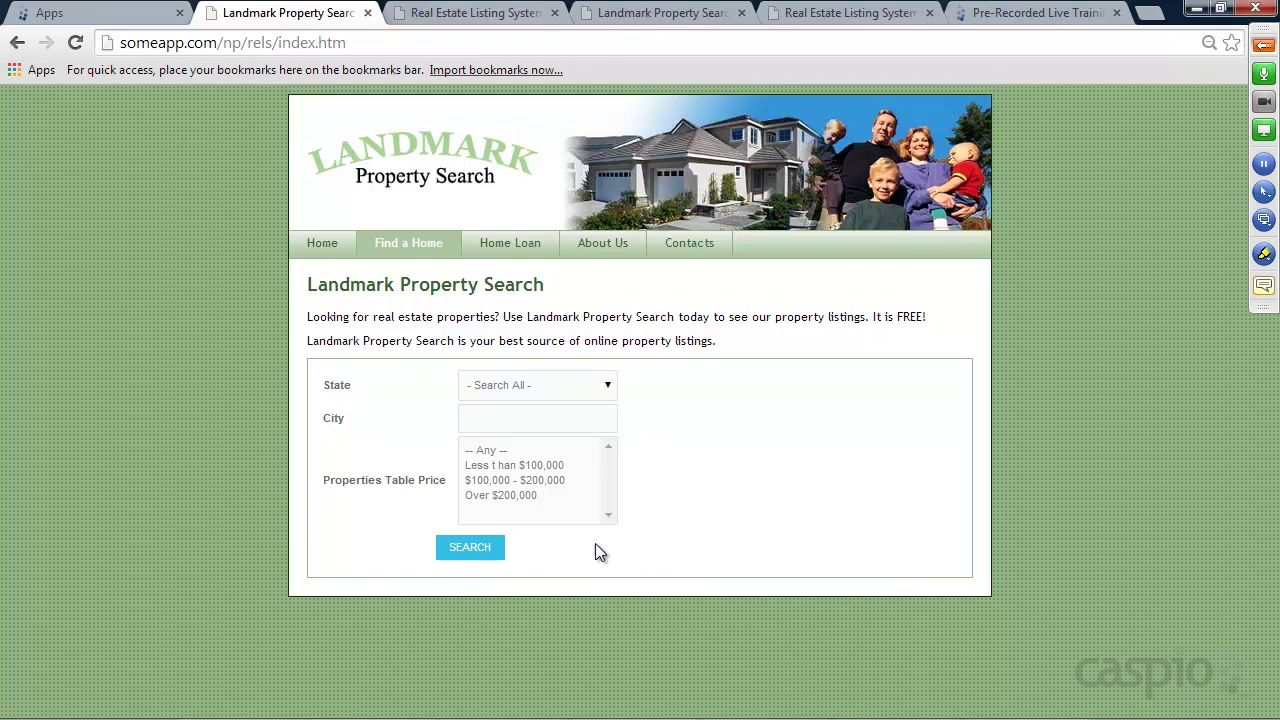
Search all property listings with the State filter left at '- Search All -'
{"action": "left_click", "coordinate": [518, 388]}
{"action": "left_click", "coordinate": [669, 389]}
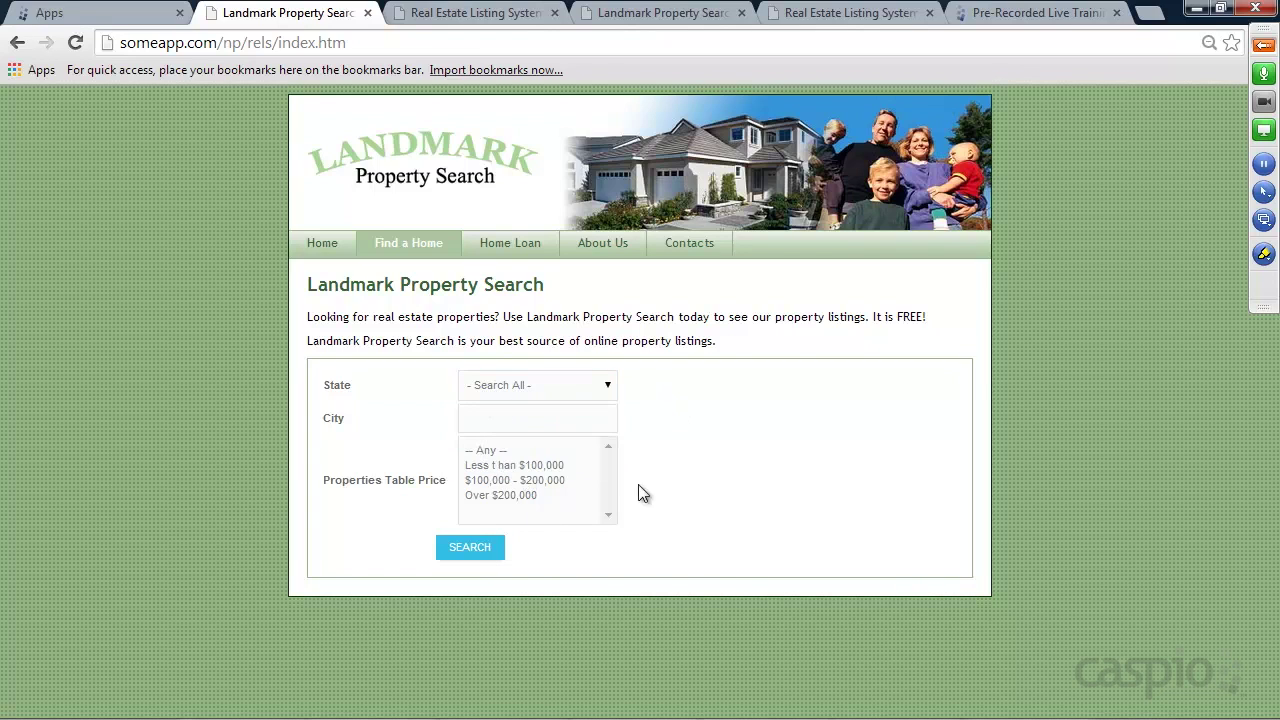
{"action": "left_click", "coordinate": [472, 549]}
Open the full details page of the New Home listing in san jose
{"action": "scroll", "coordinate": [1013, 308], "scroll_direction": "down", "scroll_amount": 1}
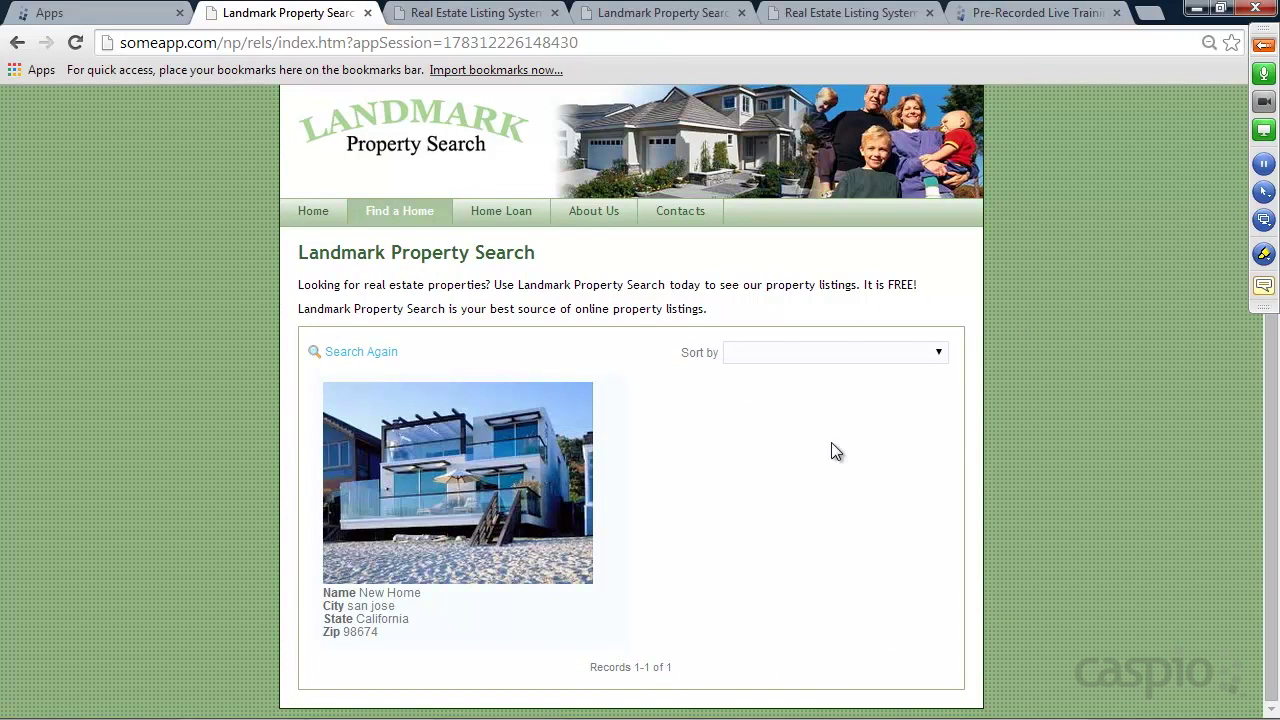
{"action": "mouse_move", "coordinate": [531, 451]}
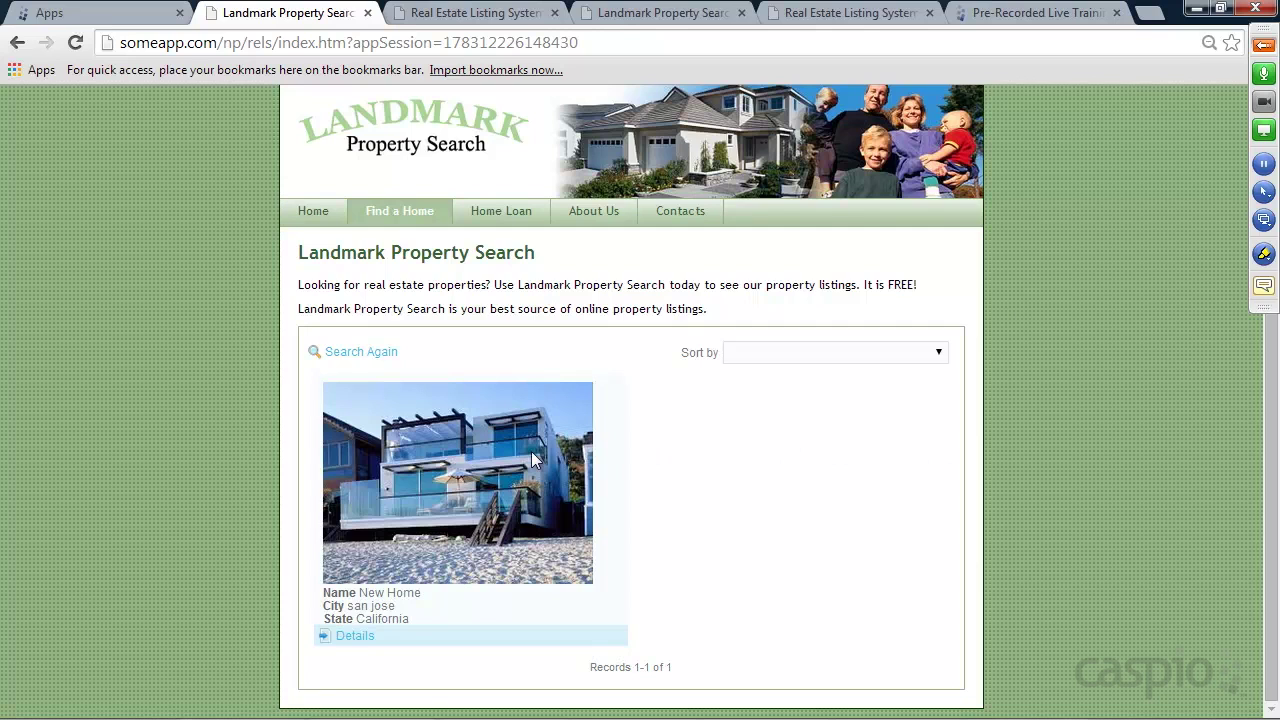
{"action": "left_click", "coordinate": [360, 636]}
{"action": "scroll", "coordinate": [866, 418], "scroll_direction": "down", "scroll_amount": 2}
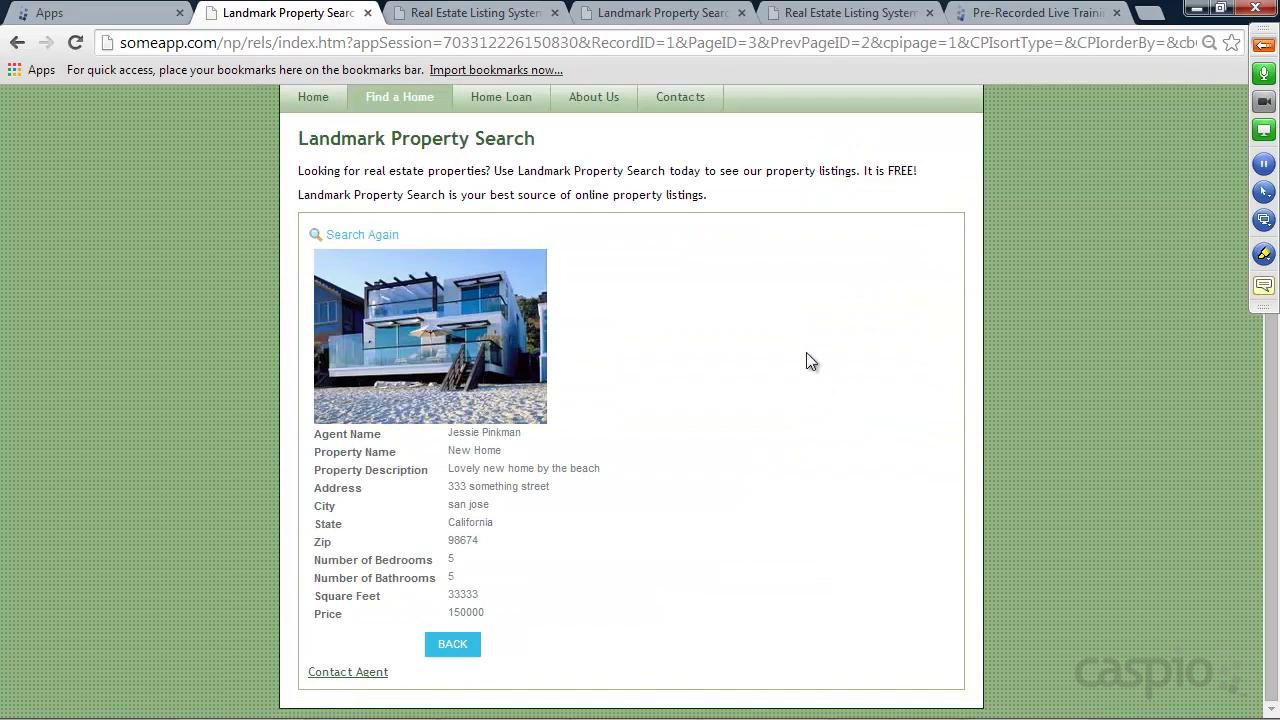
Open the Contact Agent form and enter the inquirer's name
{"action": "left_click", "coordinate": [364, 680]}
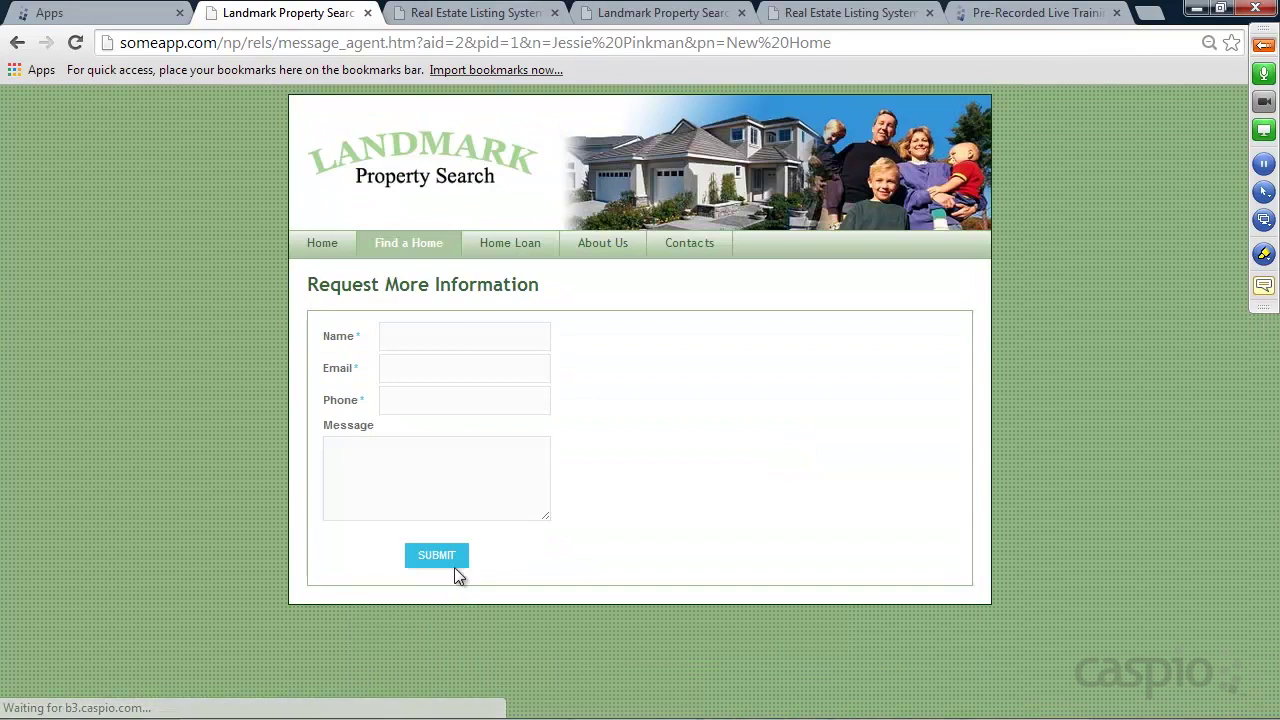
{"action": "left_click", "coordinate": [450, 331]}
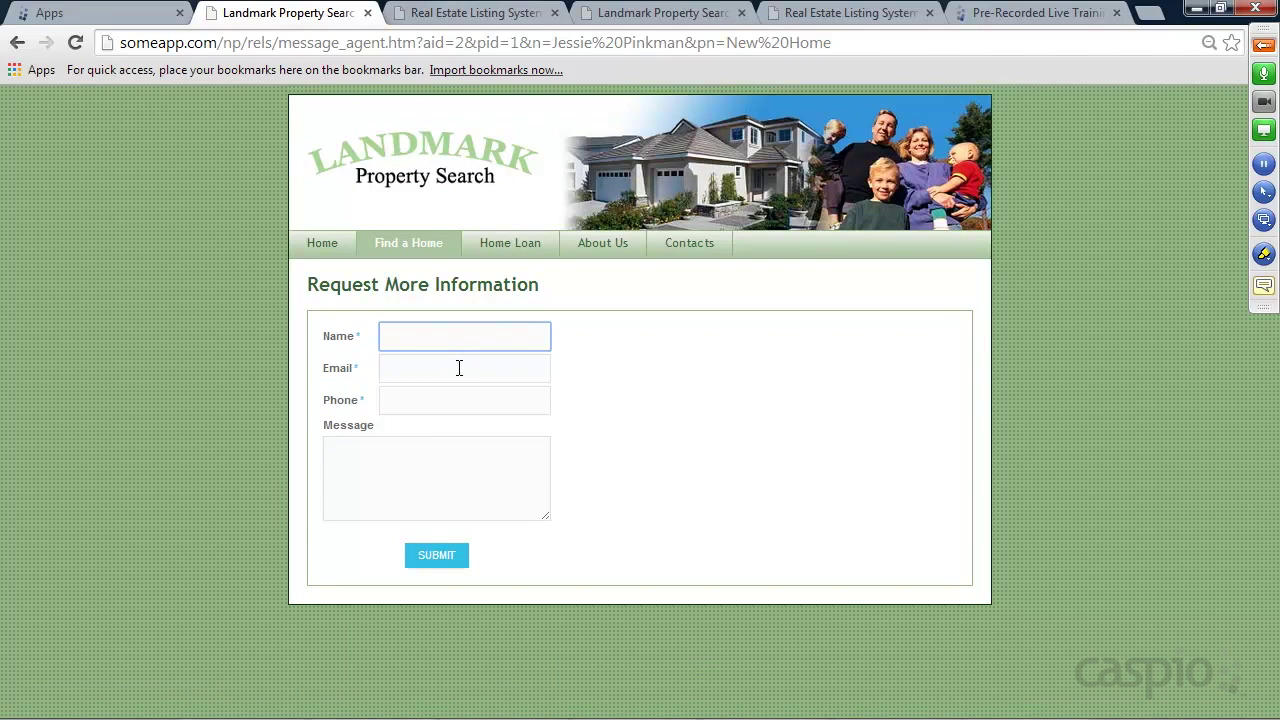
{"action": "type", "text": "Walter Whi"}
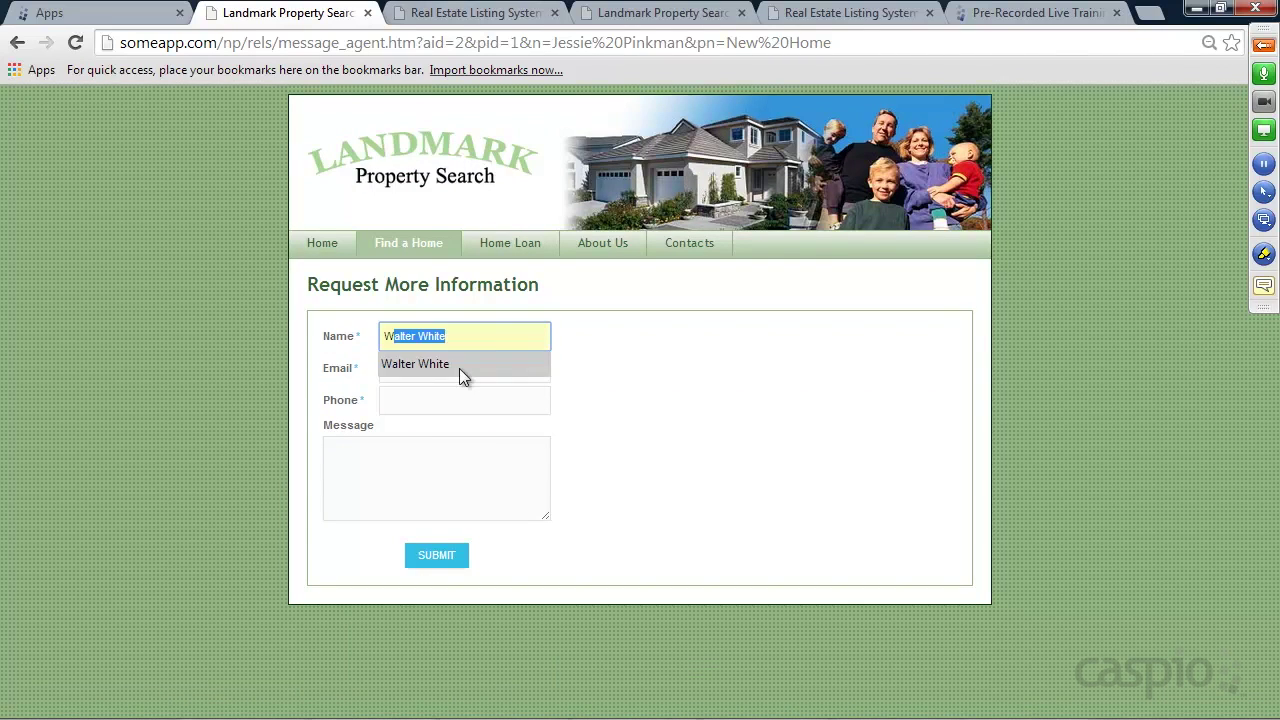
{"action": "type", "text": "te"}
{"action": "key", "text": "BackSpace"}
{"action": "key", "text": "BackSpace"}
{"action": "key", "text": "BackSpace"}
{"action": "key", "text": "BackSpace"}
{"action": "key", "text": "BackSpace"}
{"action": "key", "text": "BackSpace"}
{"action": "key", "text": "BackSpace"}
{"action": "key", "text": "BackSpace"}
{"action": "key", "text": "BackSpace"}
{"action": "key", "text": "BackSpace"}
{"action": "key", "text": "BackSpace"}
{"action": "key", "text": "BackSpace"}
{"action": "type", "text": "Bob J"}
{"action": "left_click", "coordinate": [459, 366]}
{"action": "left_click", "coordinate": [459, 368]}
Enter the inquirer's e-mail and phone, message 'I'm interested in this home. Please contact me.', and submit
{"action": "type", "text": "bob@test.com"}
{"action": "key", "text": "Tab"}
{"action": "type", "text": "333.333.3333"}
{"action": "key", "text": "Tab"}
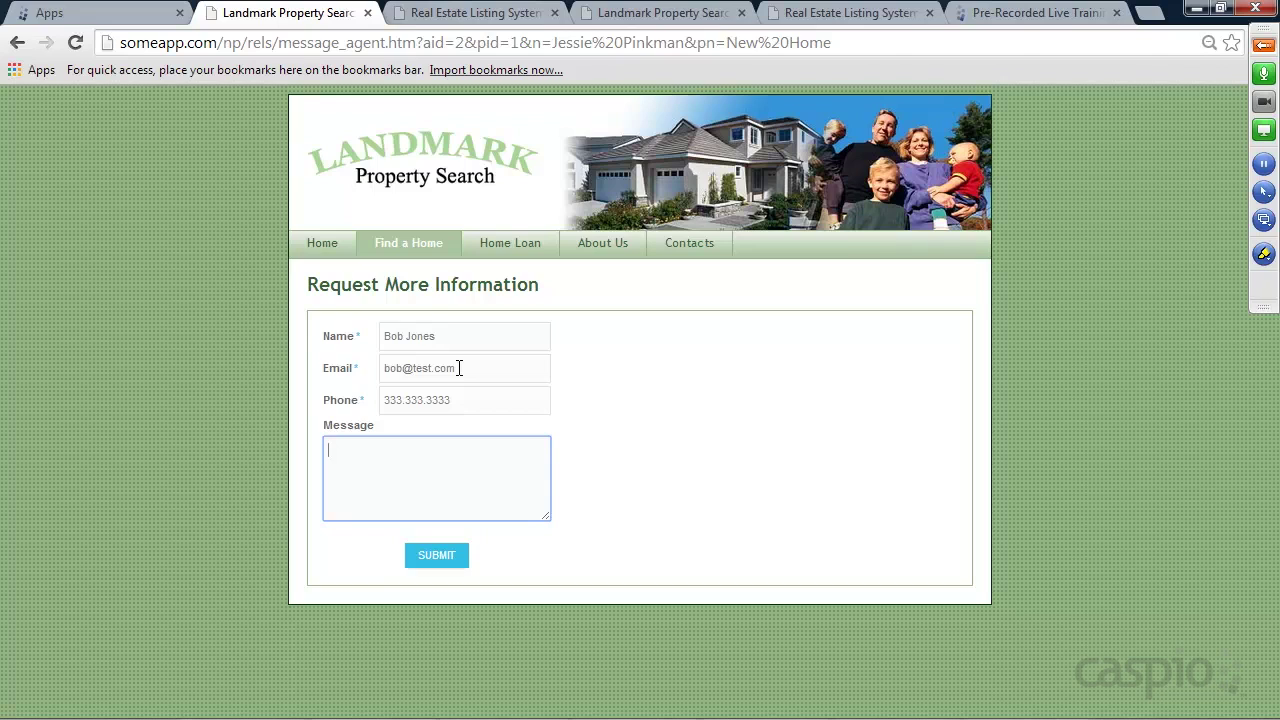
{"action": "type", "text": "I'm inte"}
{"action": "type", "text": "rstre"}
{"action": "key", "text": "BackSpace"}
{"action": "key", "text": "BackSpace"}
{"action": "key", "text": "BackSpace"}
{"action": "type", "text": "ted in this home. Please contact me."}
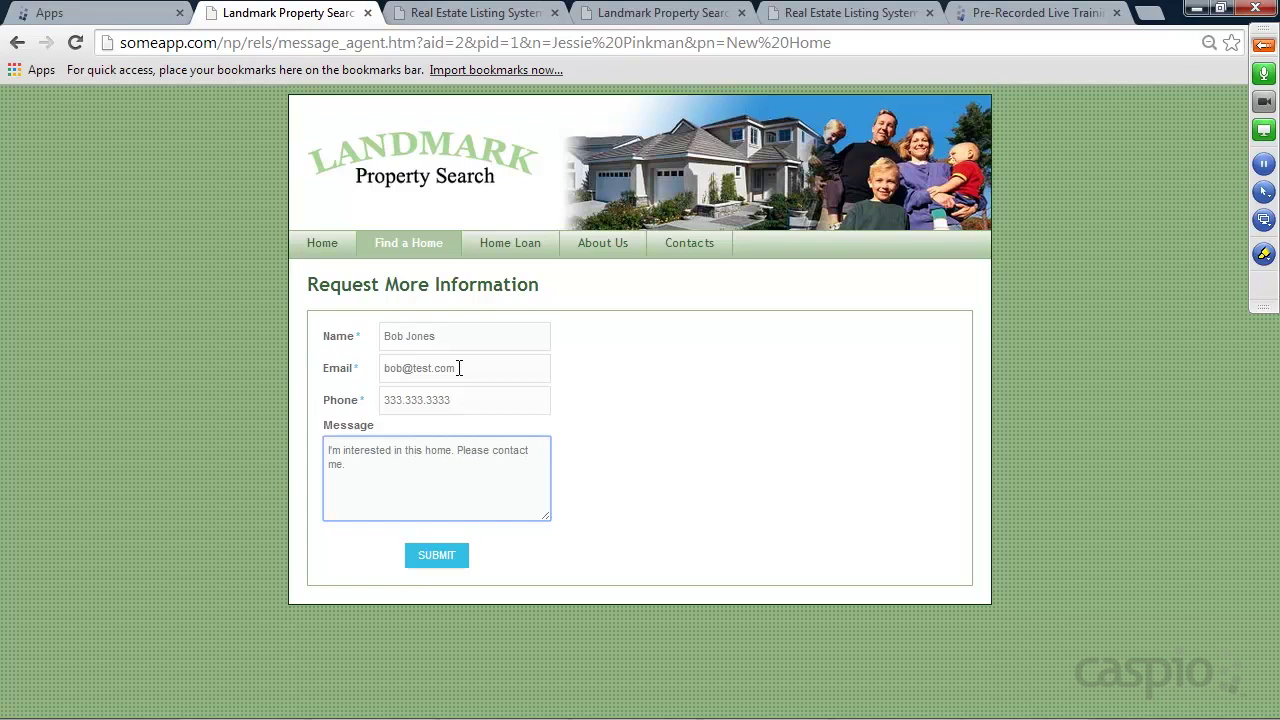
{"action": "left_click", "coordinate": [449, 559]}
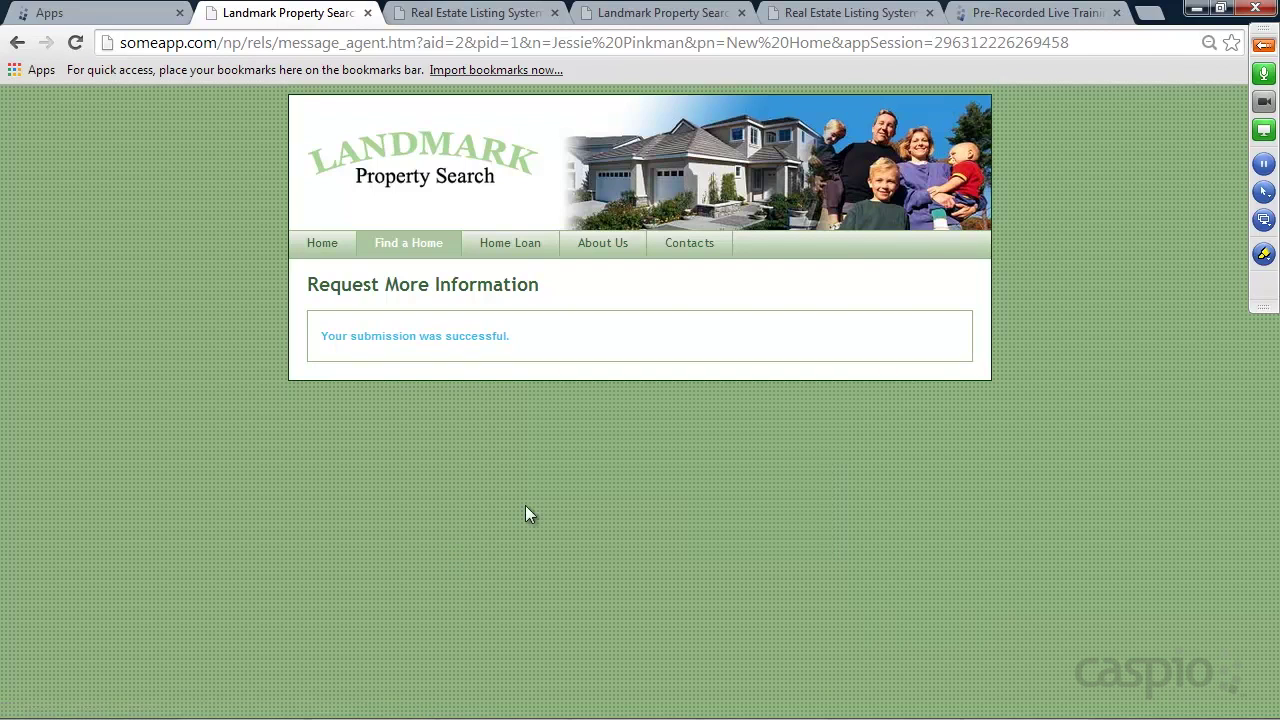
Log in to the Real Estate Listing System with the agent's e-mail and password
{"action": "left_click", "coordinate": [482, 16]}
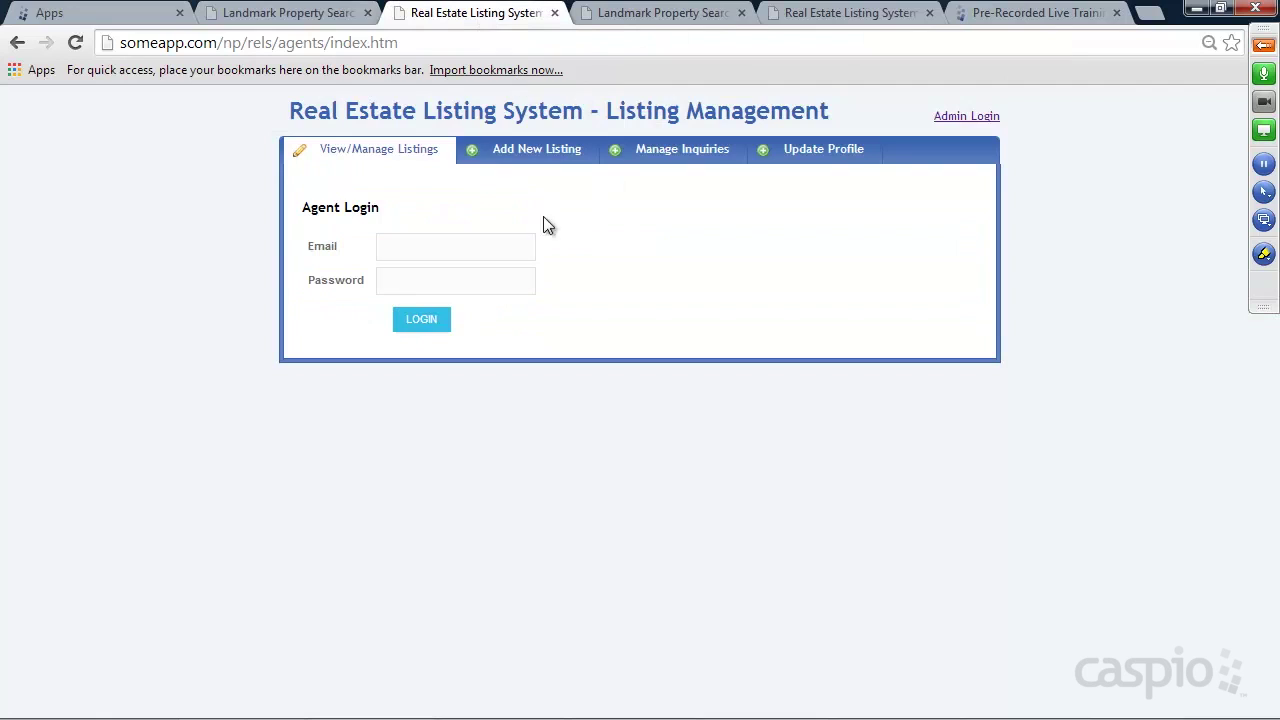
{"action": "left_click", "coordinate": [448, 243]}
{"action": "key", "text": "Tab"}
{"action": "key", "text": "Return"}
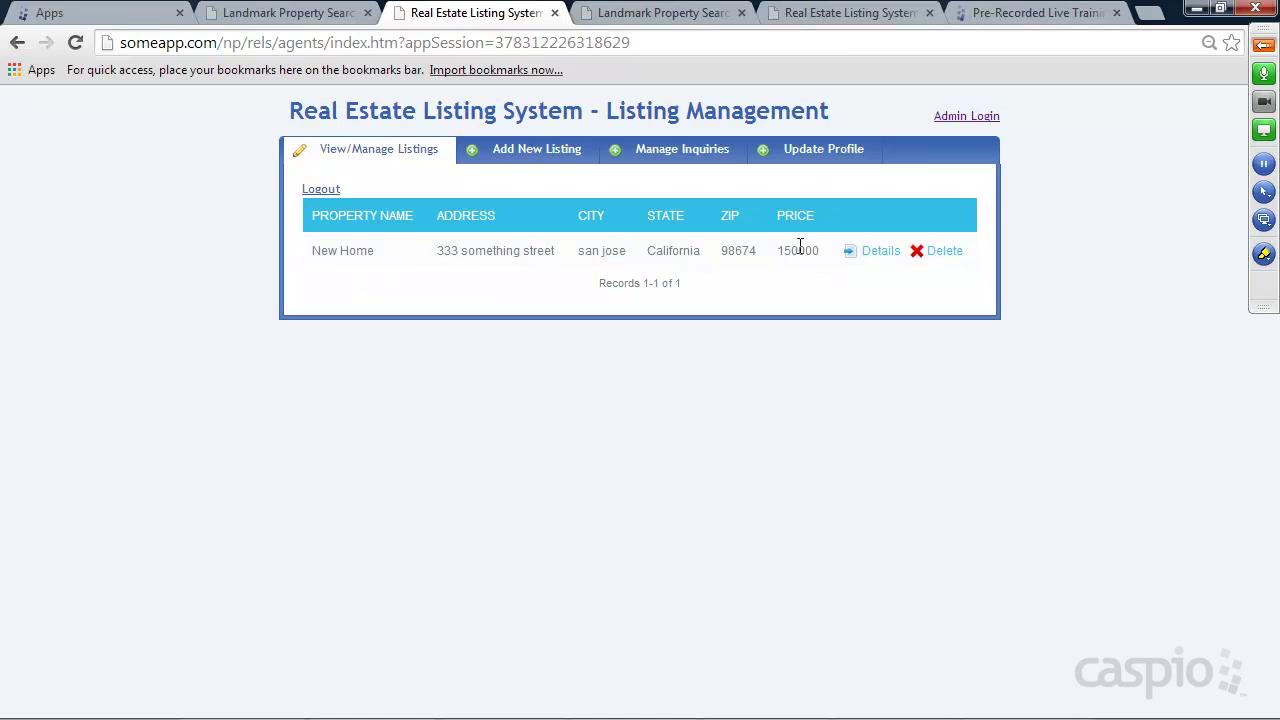
Rerun the search for all property listings on the public Landmark site
{"action": "left_click", "coordinate": [330, 13]}
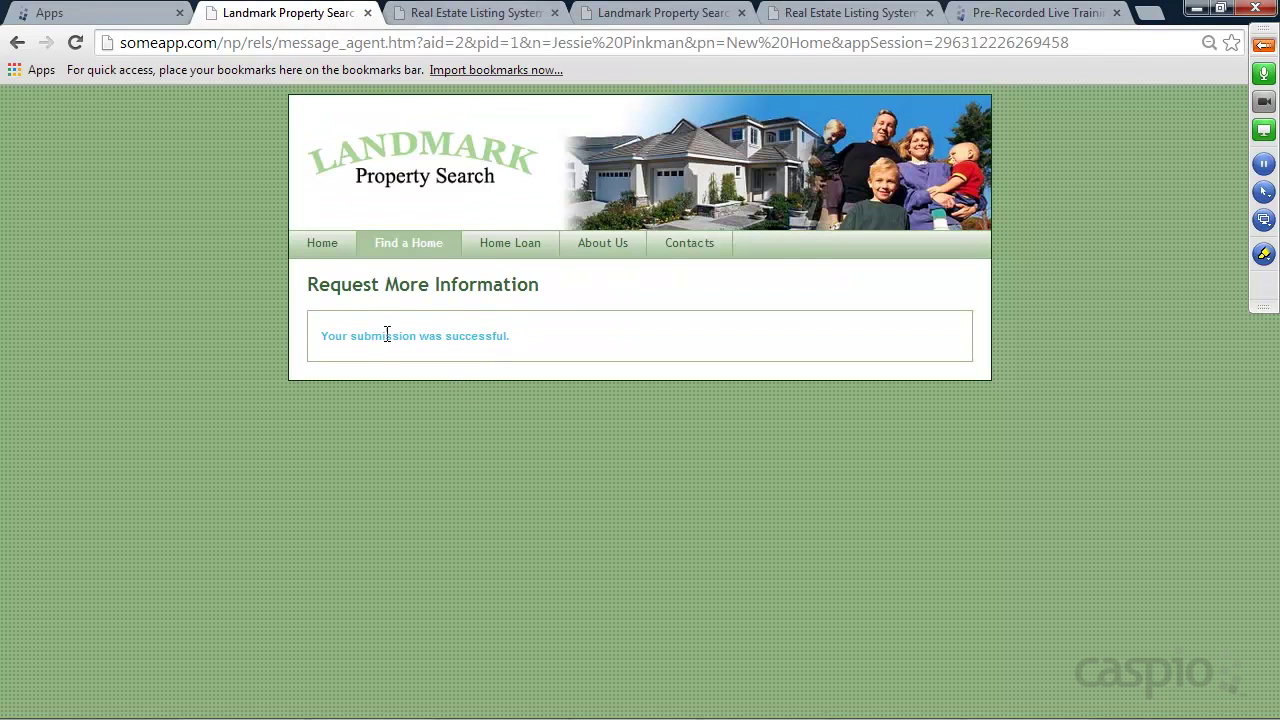
{"action": "left_click", "coordinate": [415, 247]}
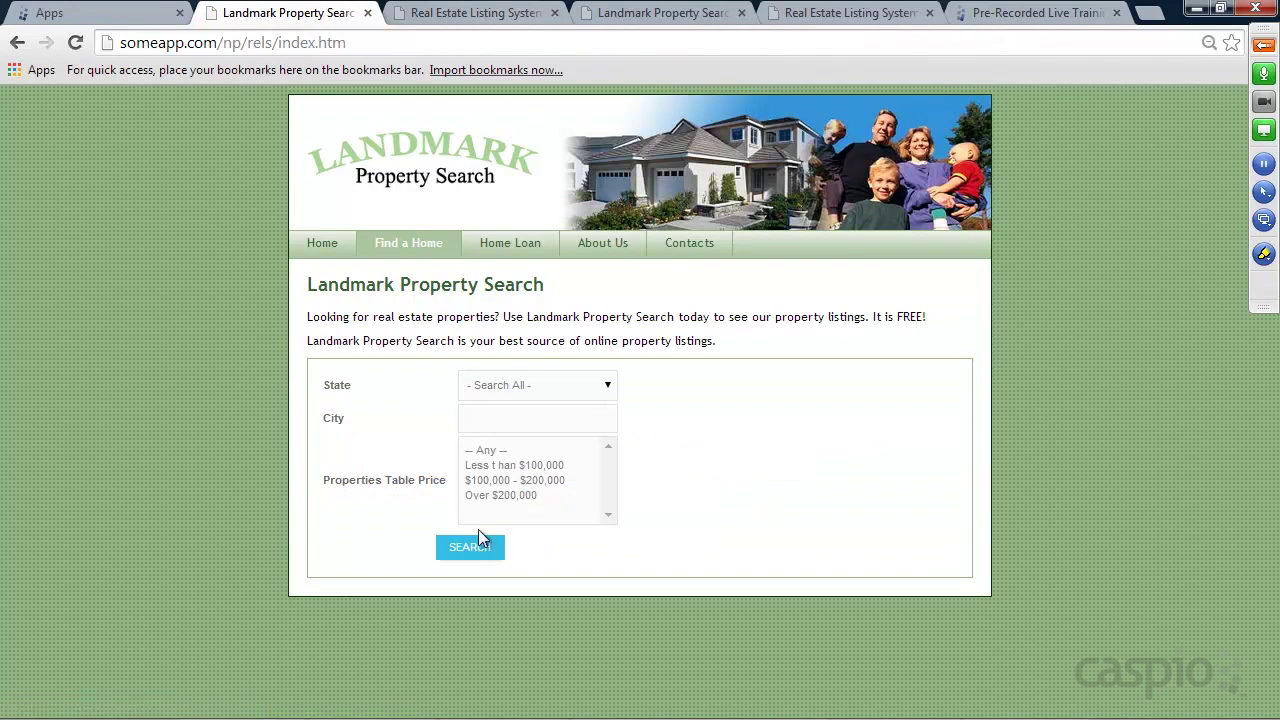
{"action": "left_click", "coordinate": [477, 548]}
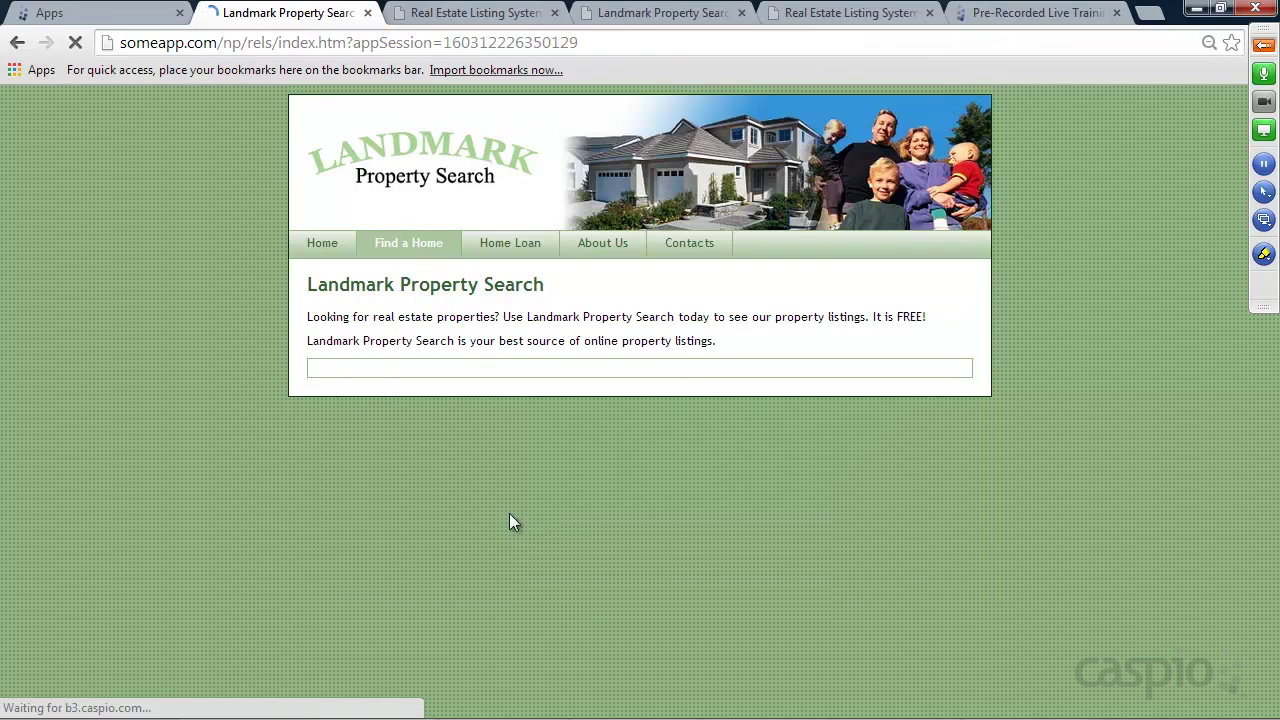
{"action": "scroll", "coordinate": [558, 548], "scroll_direction": "down", "scroll_amount": 1}
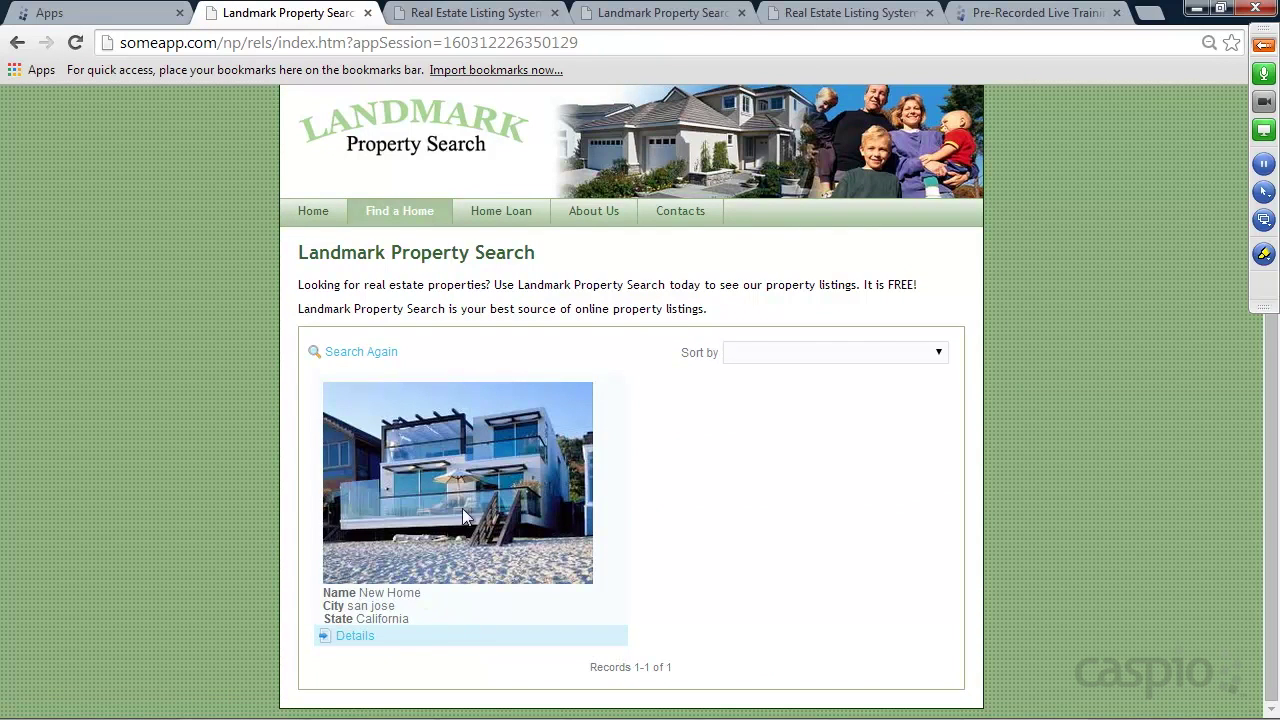
Open the New Home listing's editable details and untick immediate publishing
{"action": "left_click", "coordinate": [476, 13]}
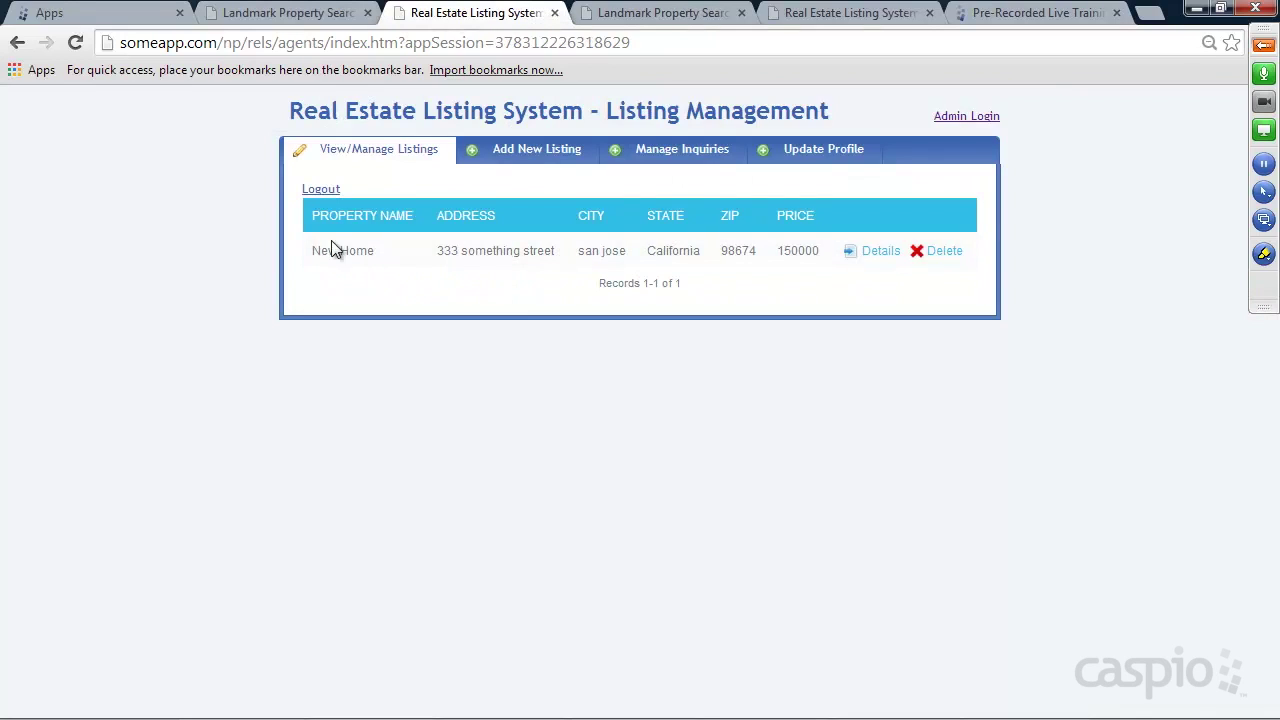
{"action": "left_click", "coordinate": [876, 252]}
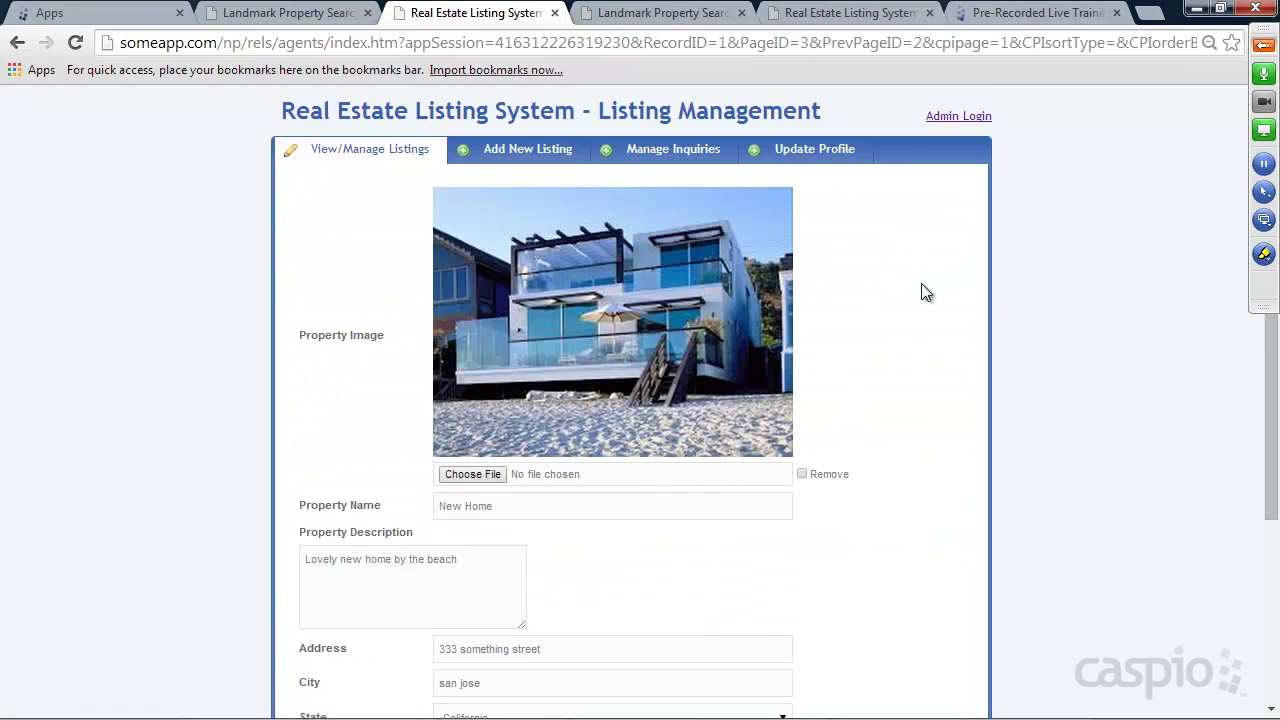
{"action": "scroll", "coordinate": [928, 285], "scroll_direction": "down", "scroll_amount": 3}
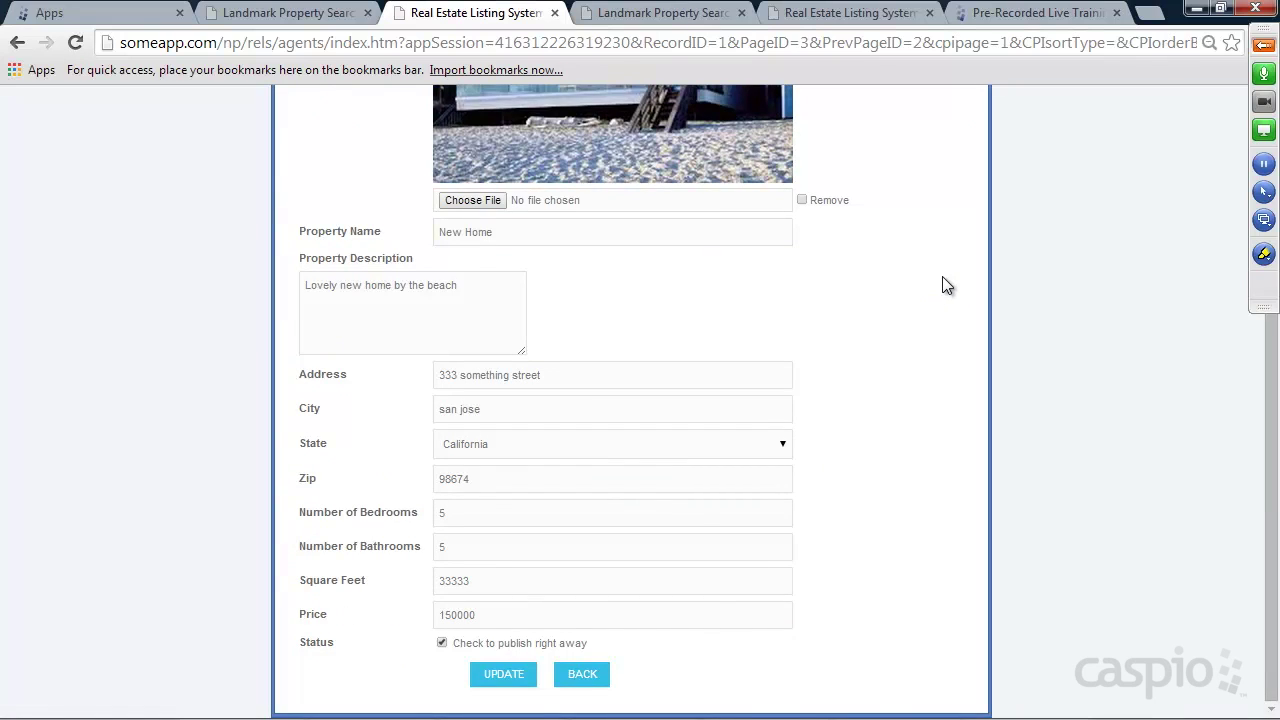
{"action": "left_click", "coordinate": [441, 642]}
{"action": "scroll", "coordinate": [937, 366], "scroll_direction": "up", "scroll_amount": 3}
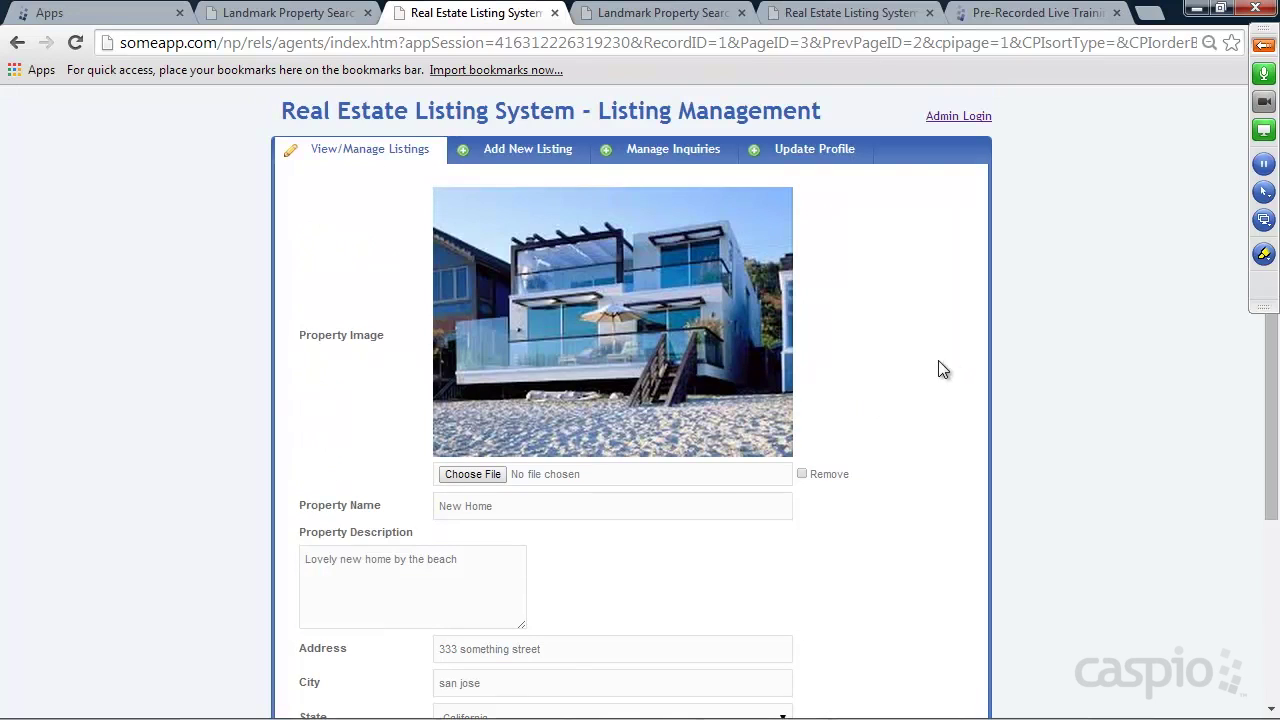
Start the Add New Listing form, then glance at the public search results
{"action": "left_click", "coordinate": [528, 152]}
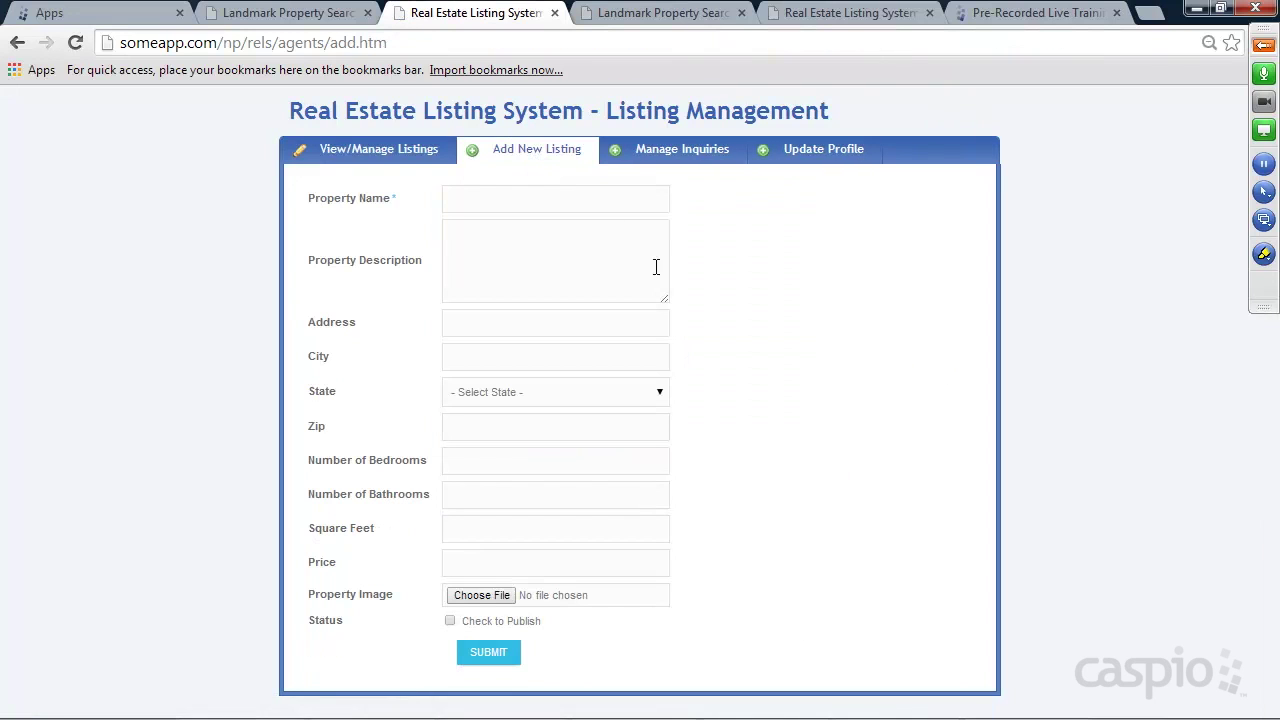
{"action": "left_click", "coordinate": [508, 205]}
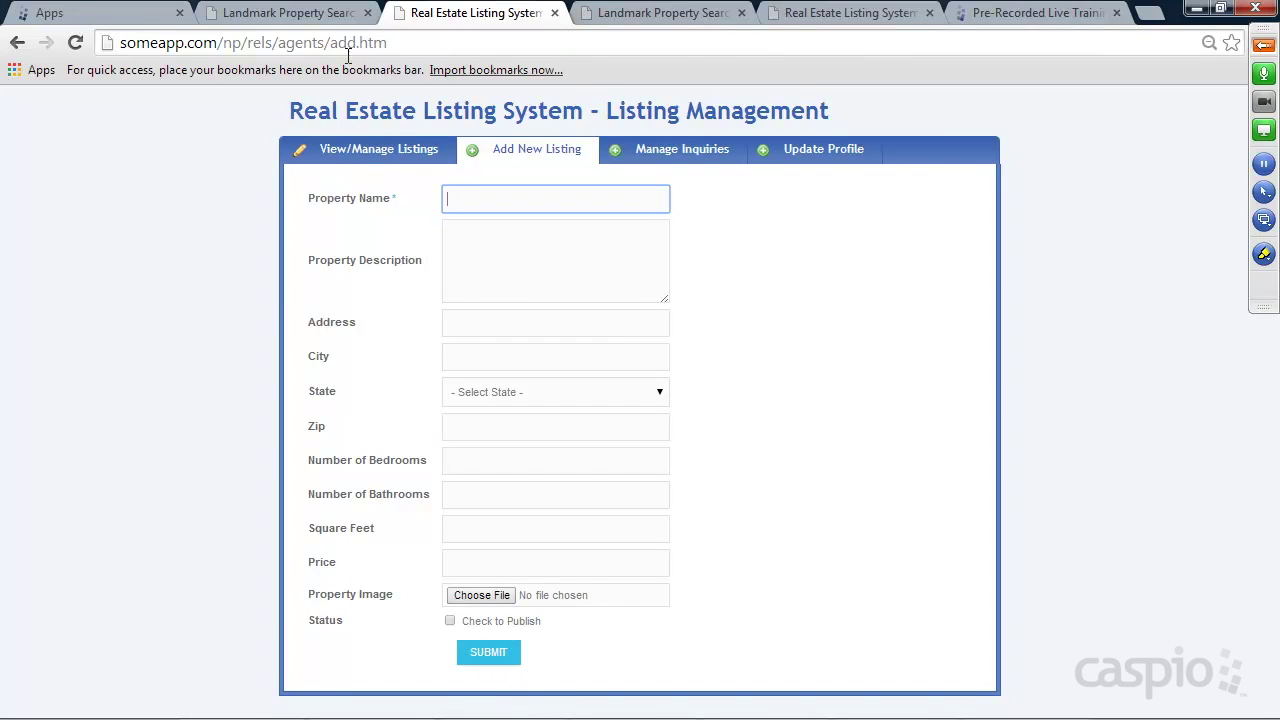
{"action": "left_click", "coordinate": [308, 22]}
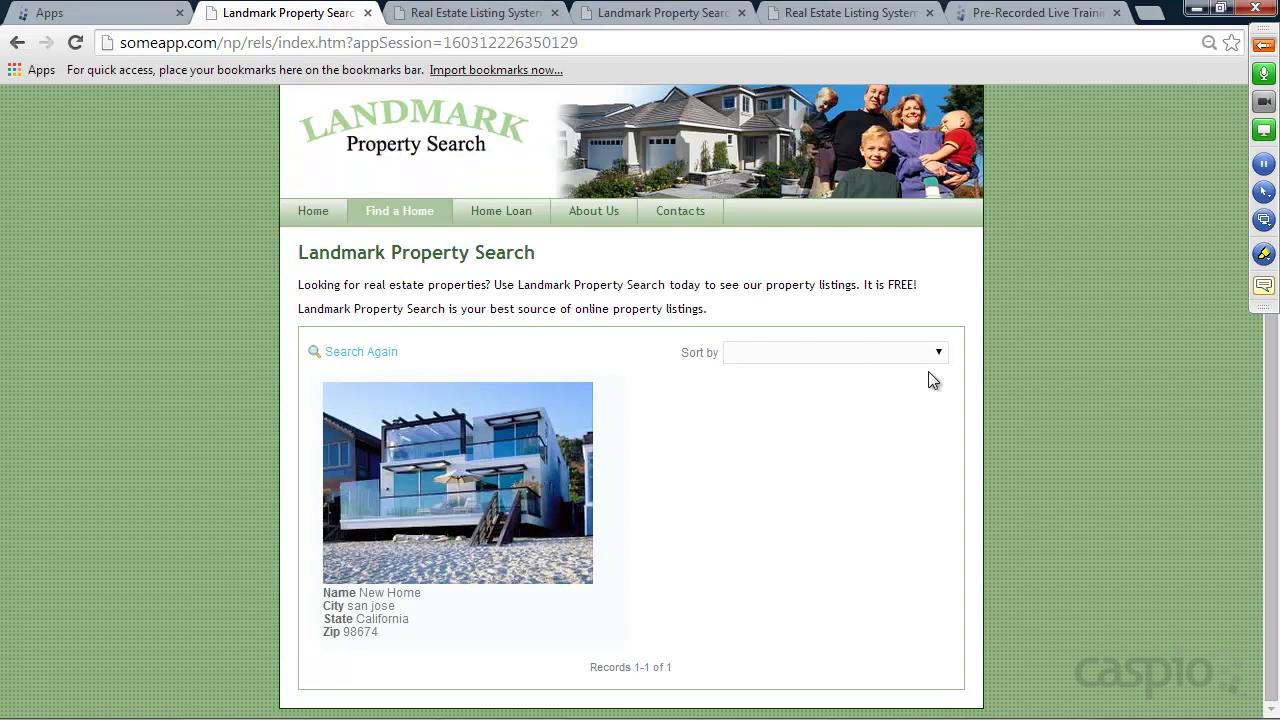
{"action": "left_click", "coordinate": [470, 13]}
Review the new New Home inquiry's message on the Manage Inquiries page
{"action": "left_click", "coordinate": [662, 153]}
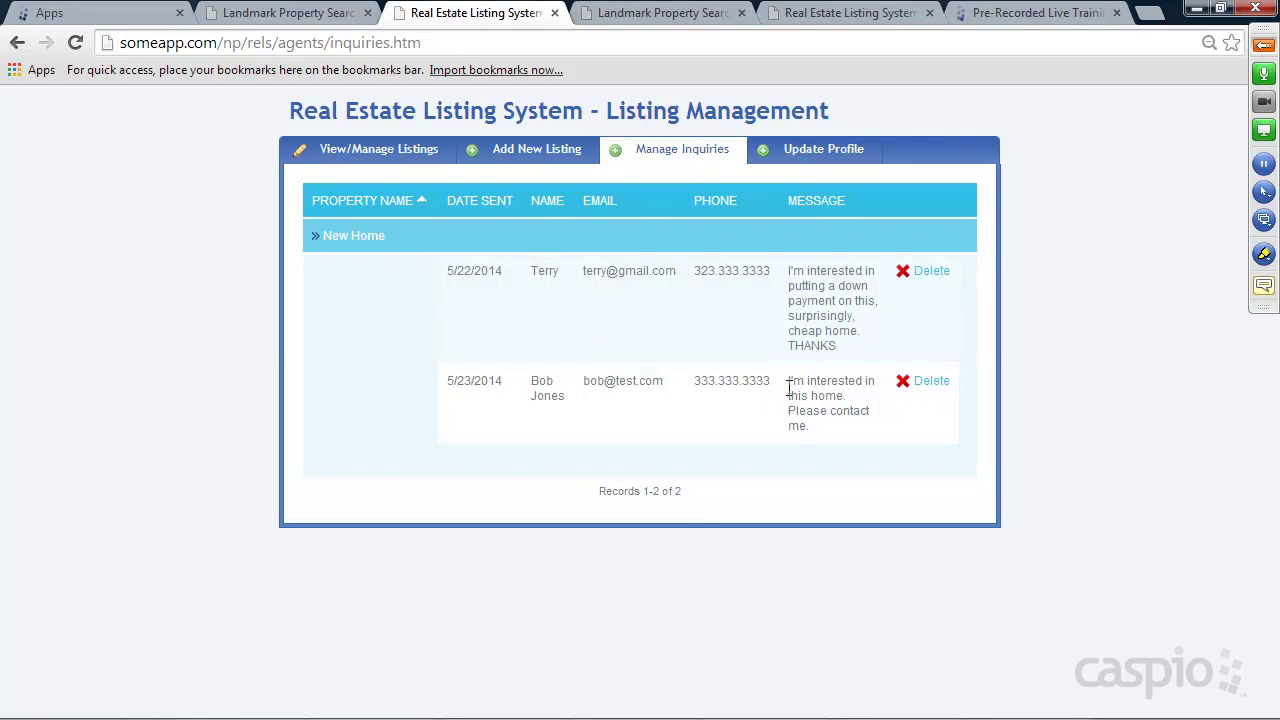
{"action": "left_click_drag", "start_coordinate": [788, 382], "coordinate": [842, 412]}
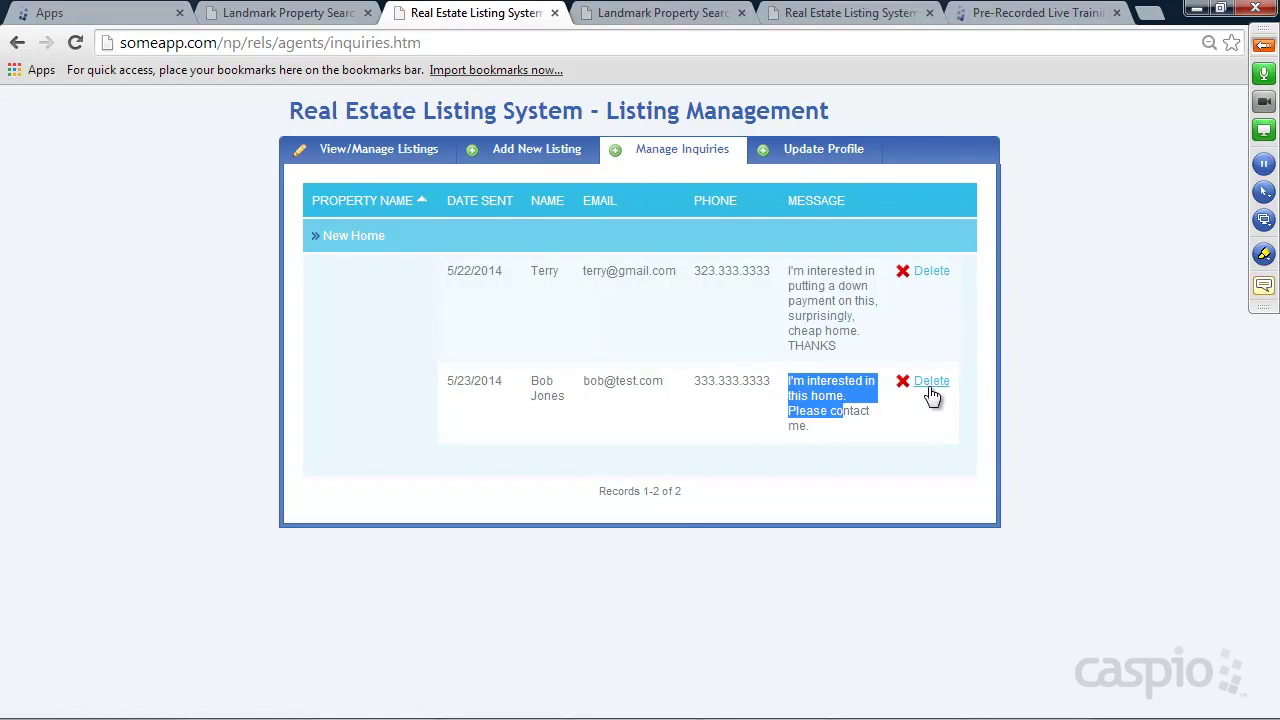
{"action": "left_click", "coordinate": [1045, 309]}
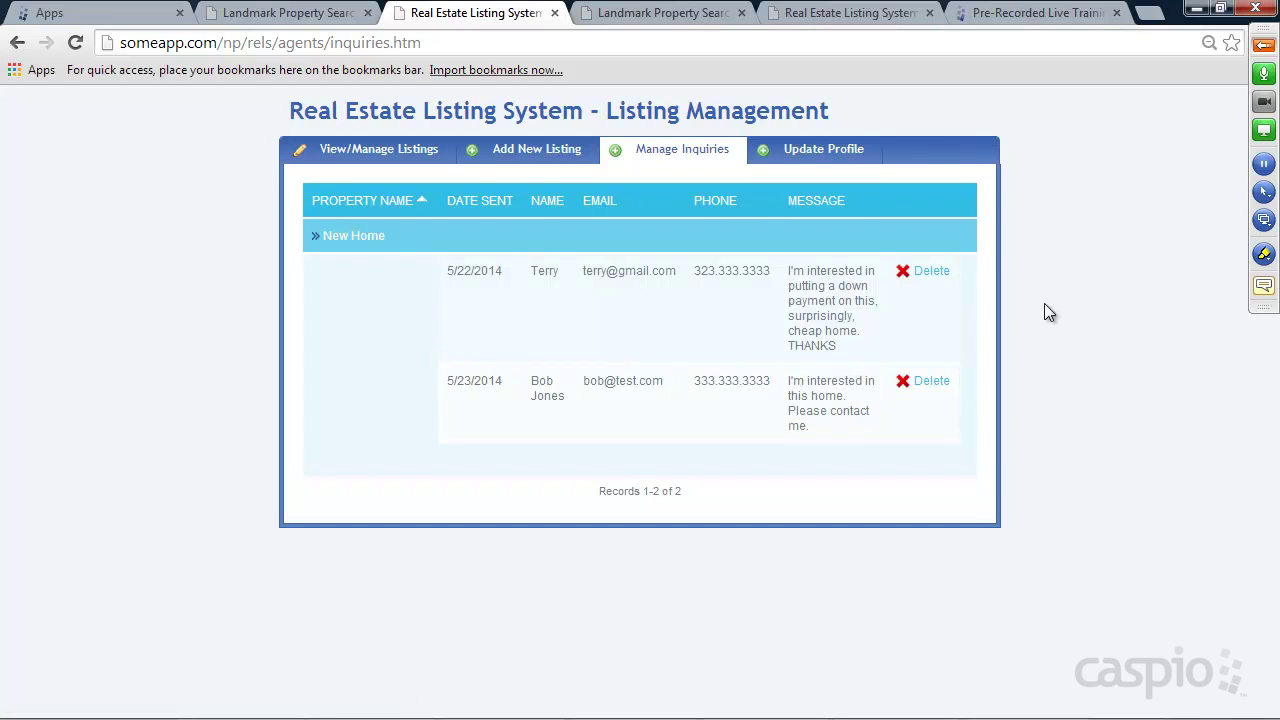
View the agent profile and listings table, then go to the Admin Login page
{"action": "left_click", "coordinate": [816, 152]}
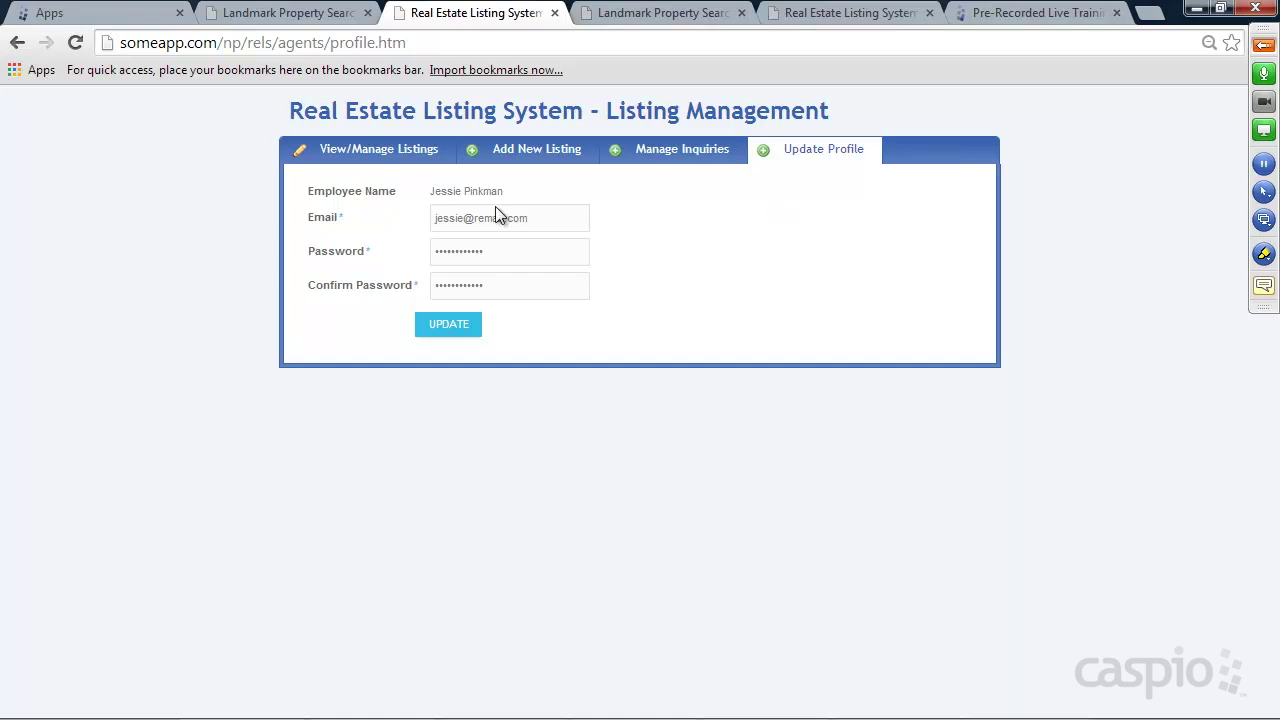
{"action": "left_click", "coordinate": [378, 148]}
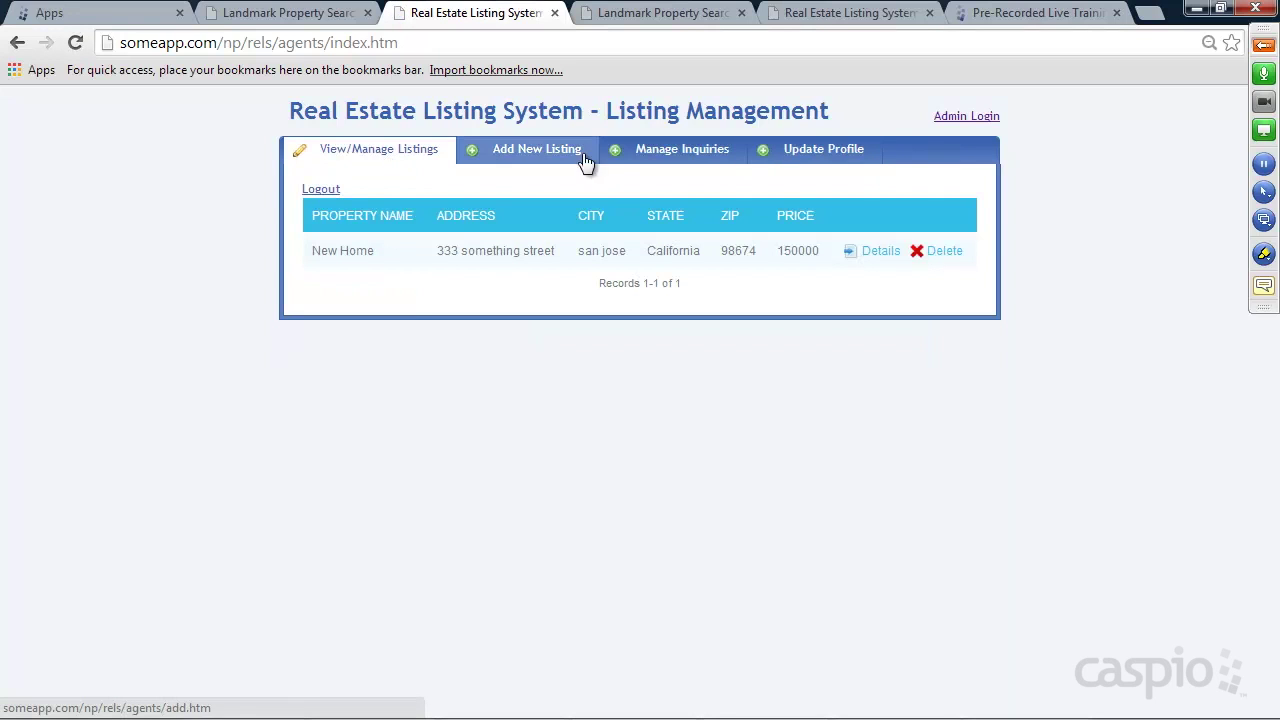
{"action": "left_click", "coordinate": [966, 117]}
Log in to the admin page with the admin e-mail and password
{"action": "left_click", "coordinate": [496, 242]}
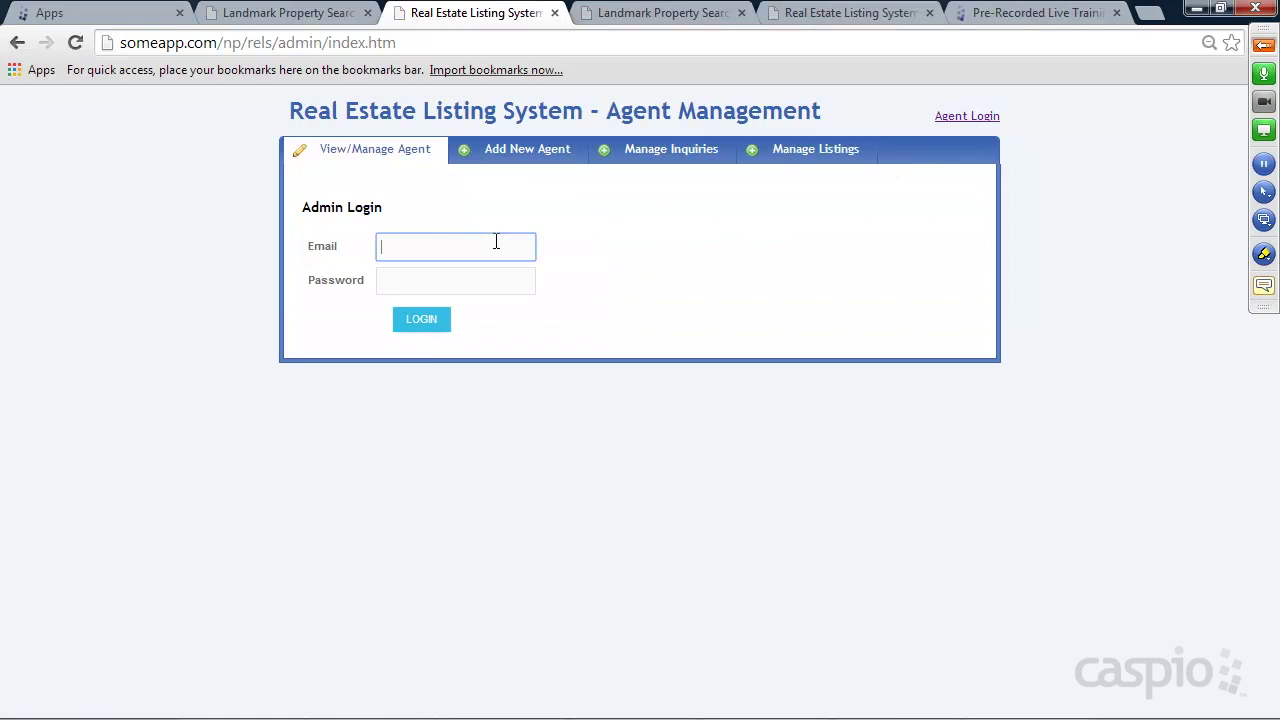
{"action": "key", "text": "Tab"}
{"action": "type", "text": "••••"}
{"action": "key", "text": "Return"}
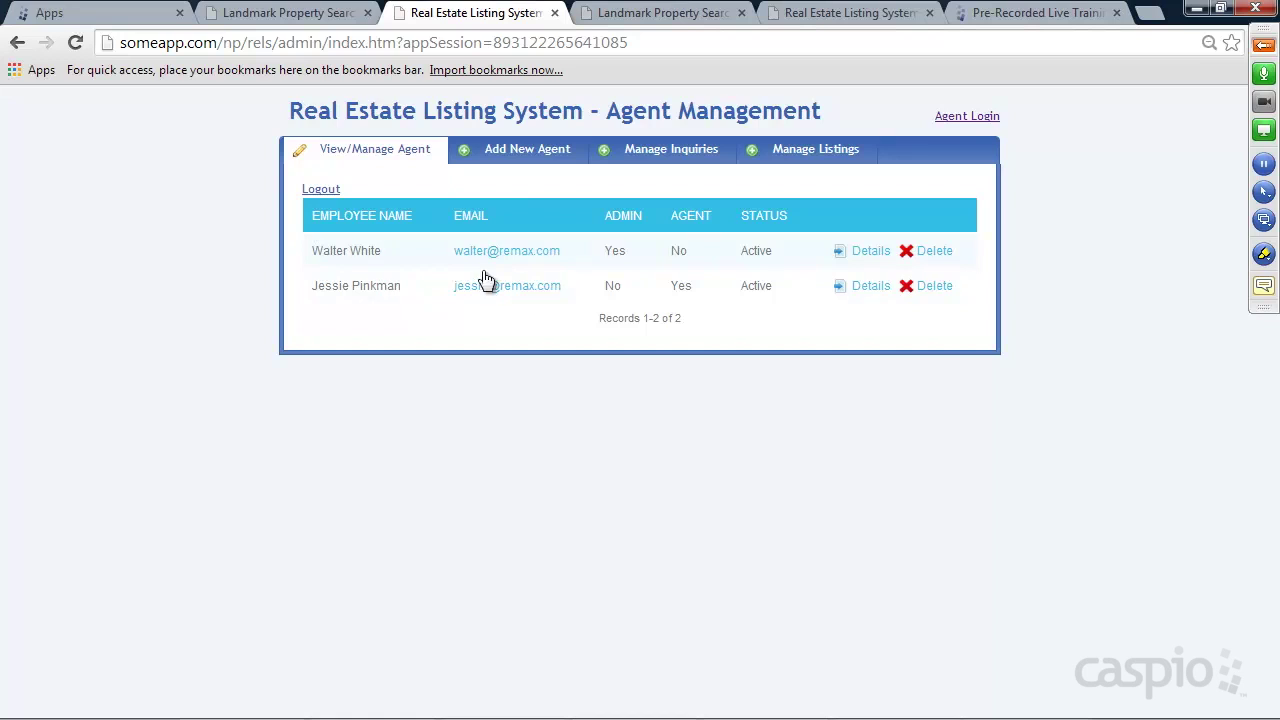
Add a new agent with name, e-mail and password, Agent ticked, then view the agent list
{"action": "left_click", "coordinate": [521, 155]}
{"action": "left_click", "coordinate": [492, 205]}
{"action": "key", "text": "Tab"}
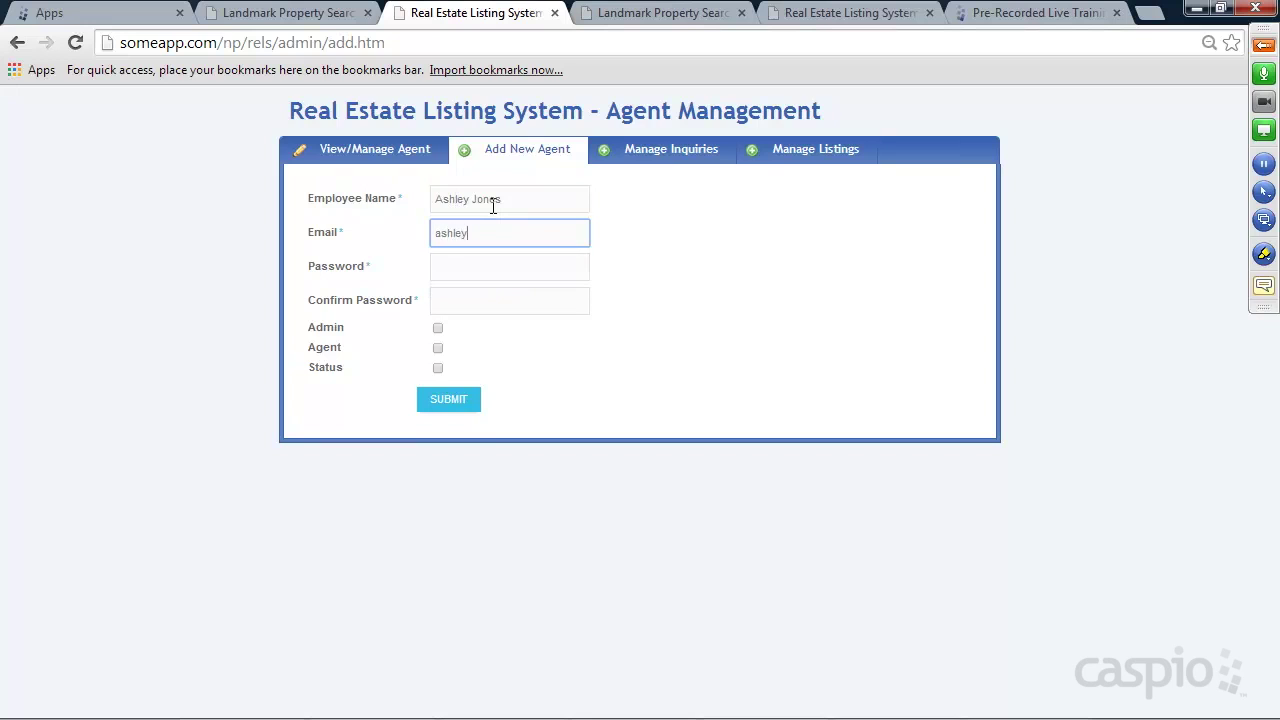
{"action": "type", "text": "1234"}
{"action": "key", "text": "Tab"}
{"action": "type", "text": "1234"}
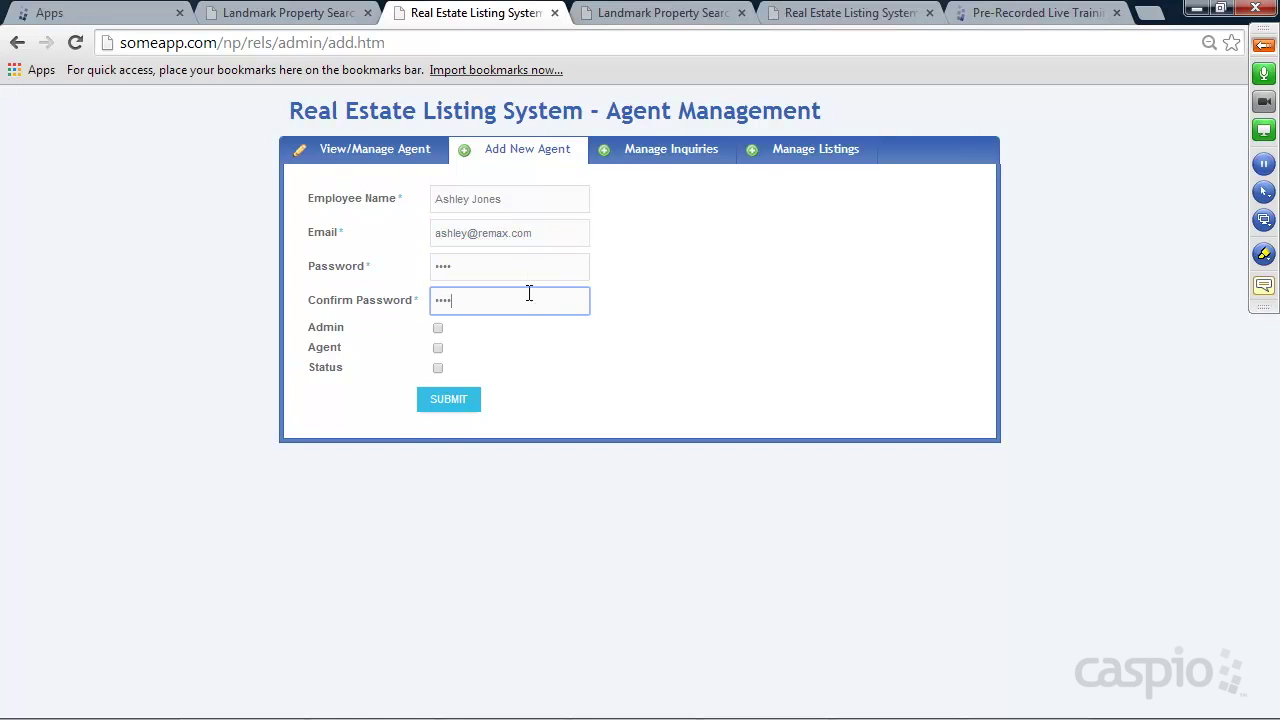
{"action": "left_click", "coordinate": [440, 348]}
{"action": "left_click", "coordinate": [452, 402]}
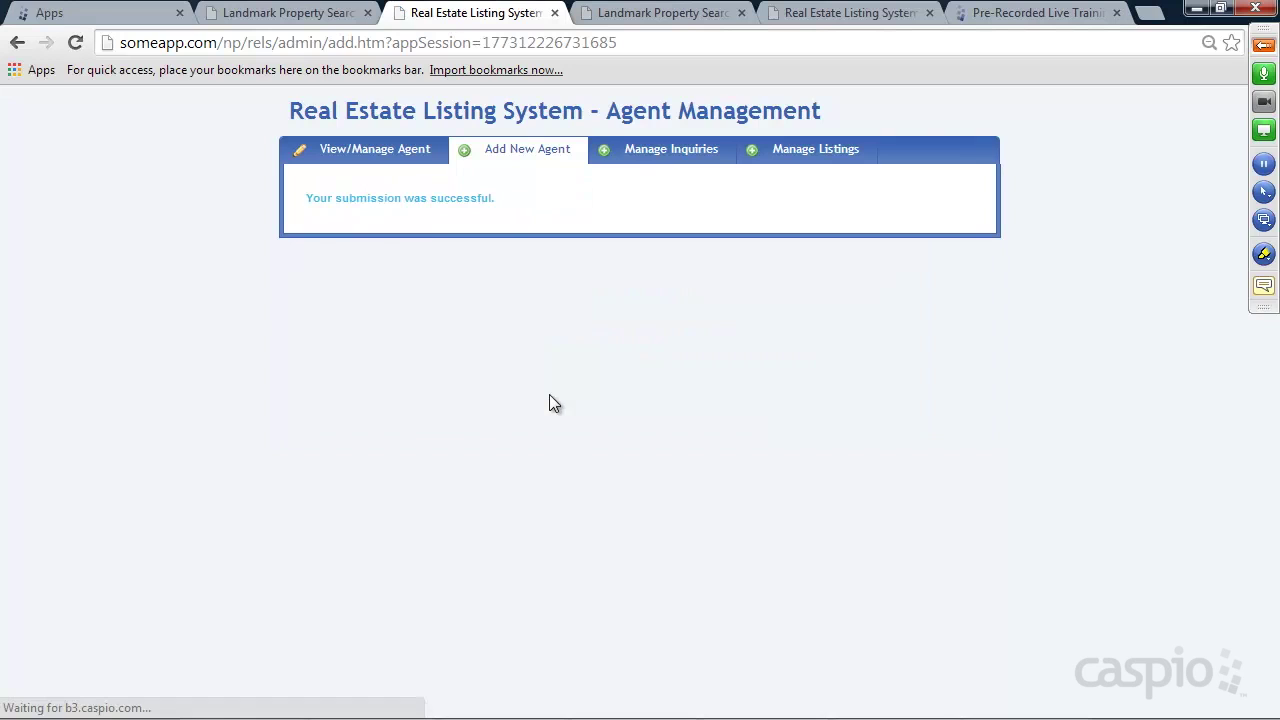
{"action": "left_click", "coordinate": [363, 149]}
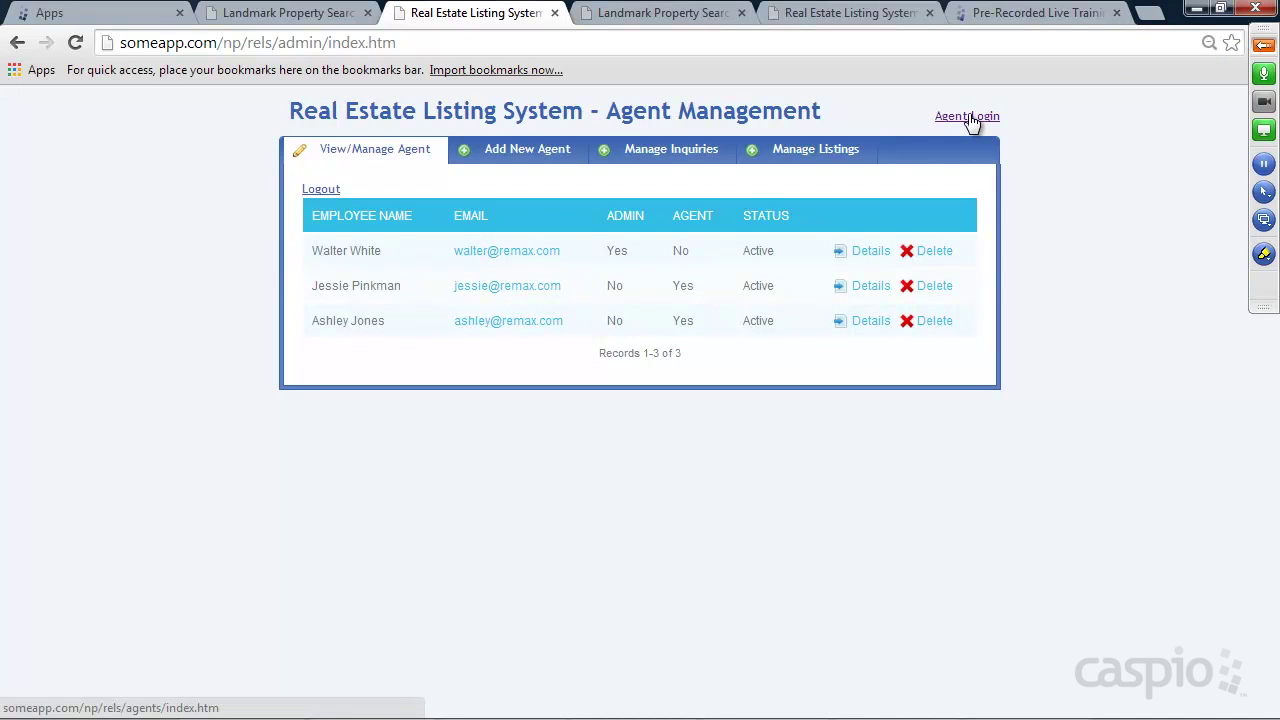
Glance at the public Landmark site, then check the admin Manage Inquiries page
{"action": "left_click", "coordinate": [288, 16]}
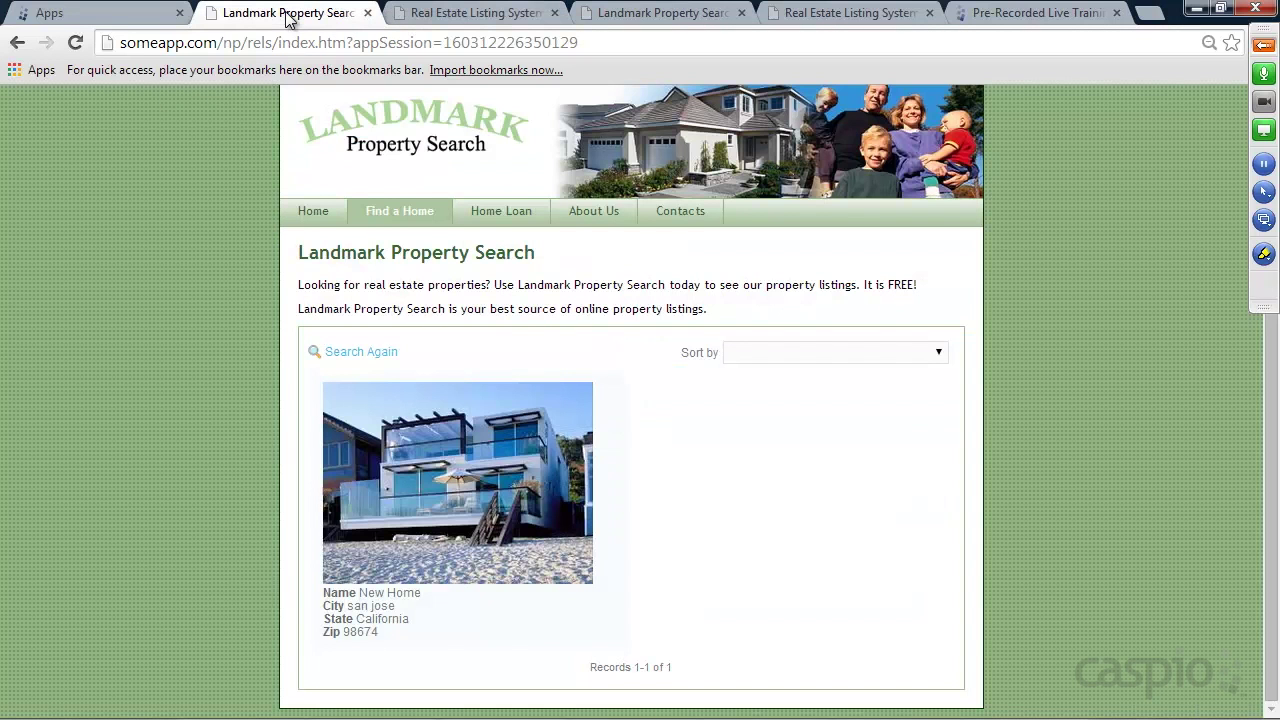
{"action": "left_click", "coordinate": [462, 14]}
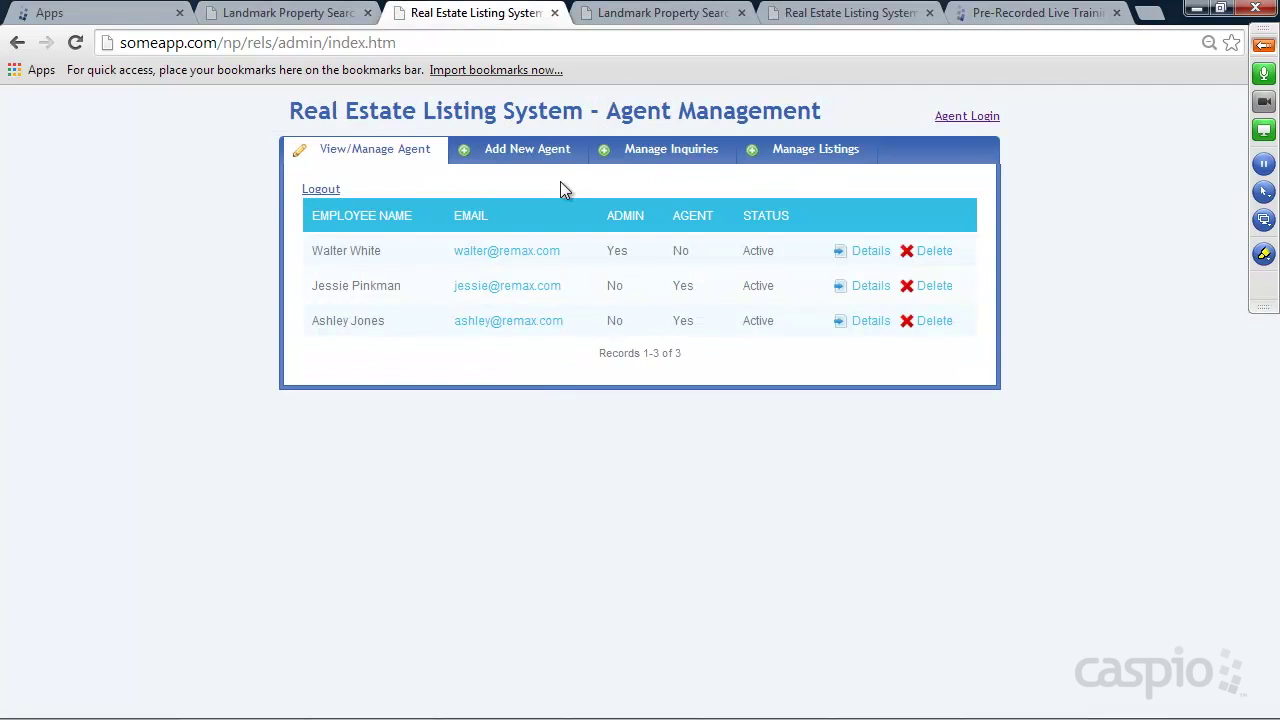
{"action": "left_click", "coordinate": [670, 155]}
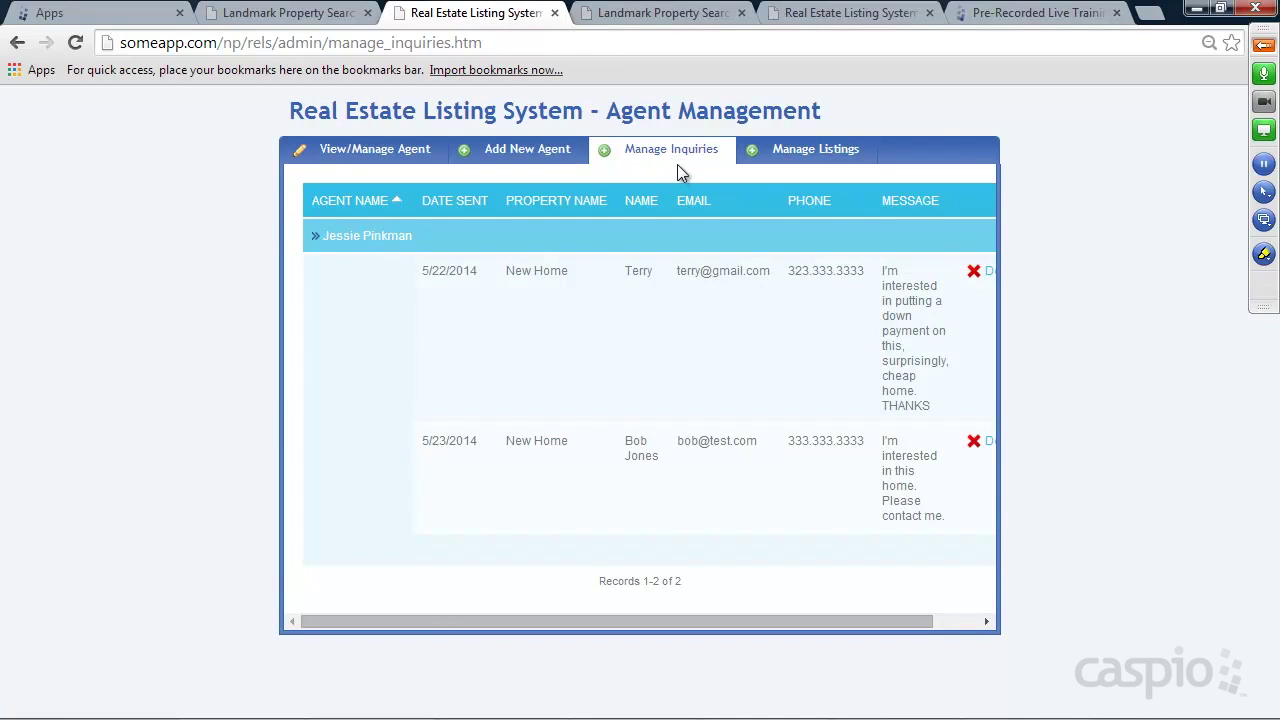
Show the property listings table and scroll it sideways to see the New Home record
{"action": "left_click", "coordinate": [808, 154]}
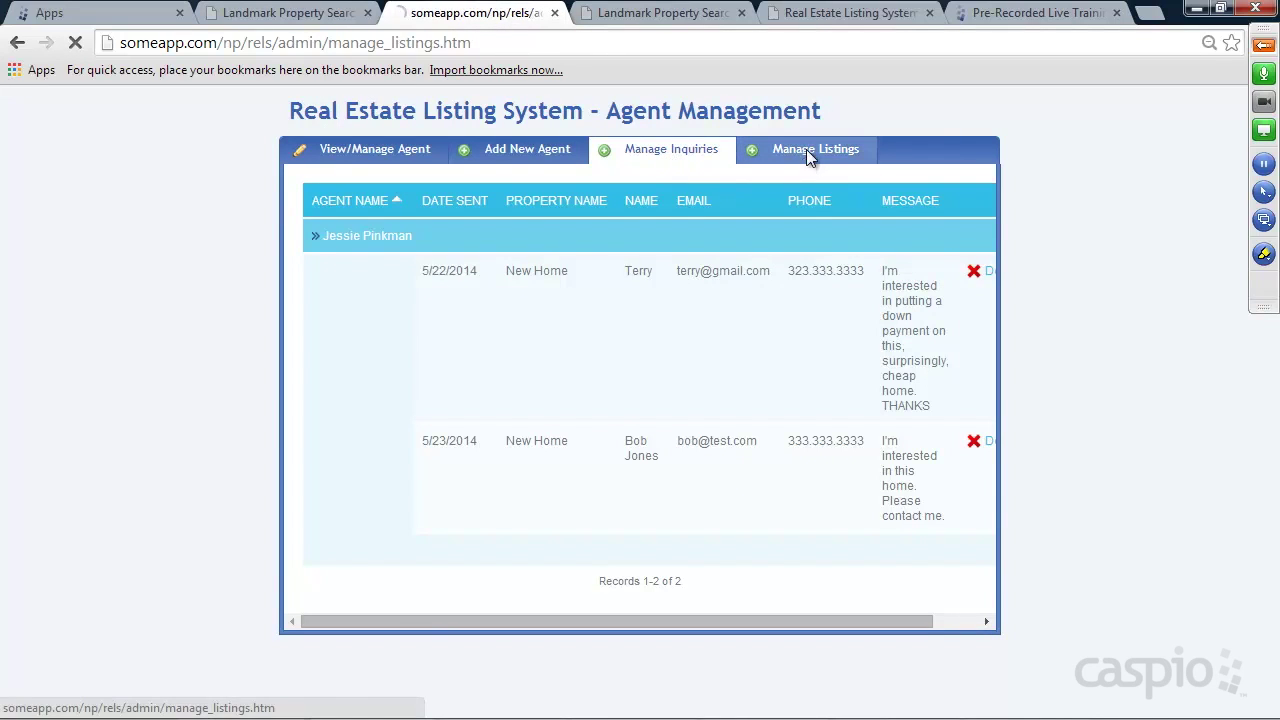
{"action": "left_click", "coordinate": [404, 245]}
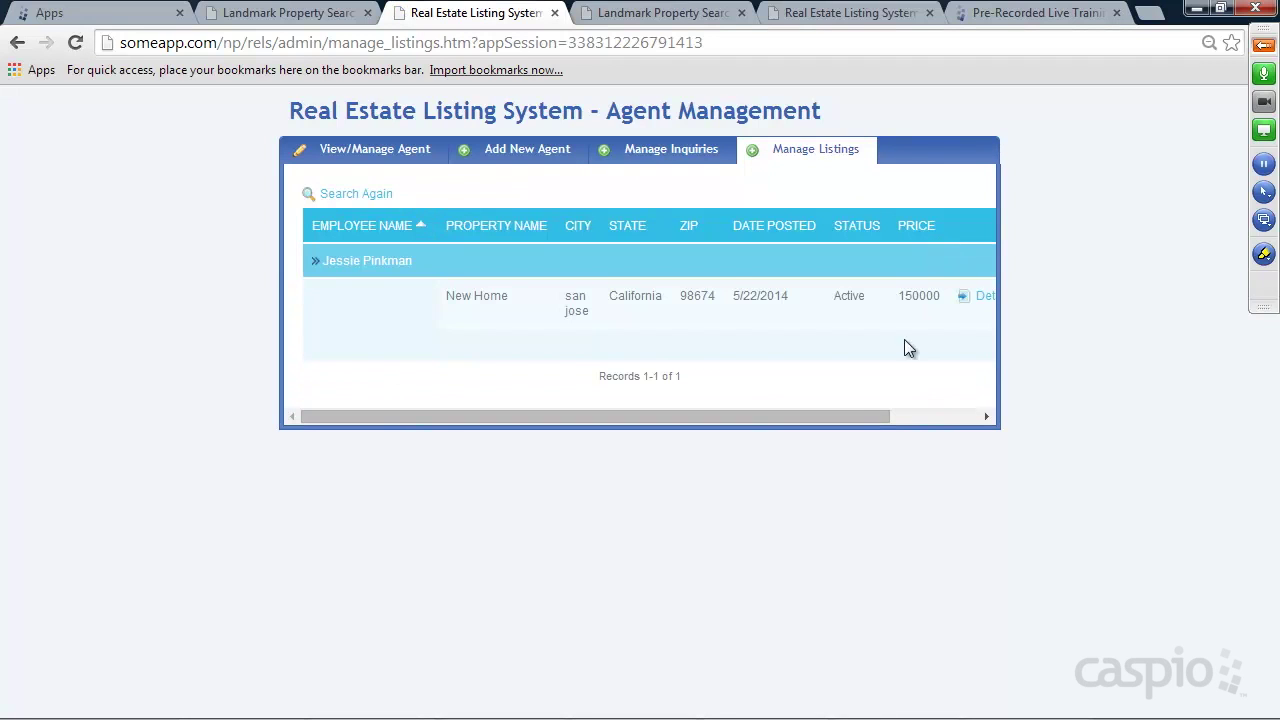
{"action": "left_click_drag", "start_coordinate": [819, 417], "coordinate": [776, 419]}
Unmute all GoToMeeting attendees, collapse the panel, and show the Pre-Recorded Live Training page
{"action": "left_click", "coordinate": [1264, 44]}
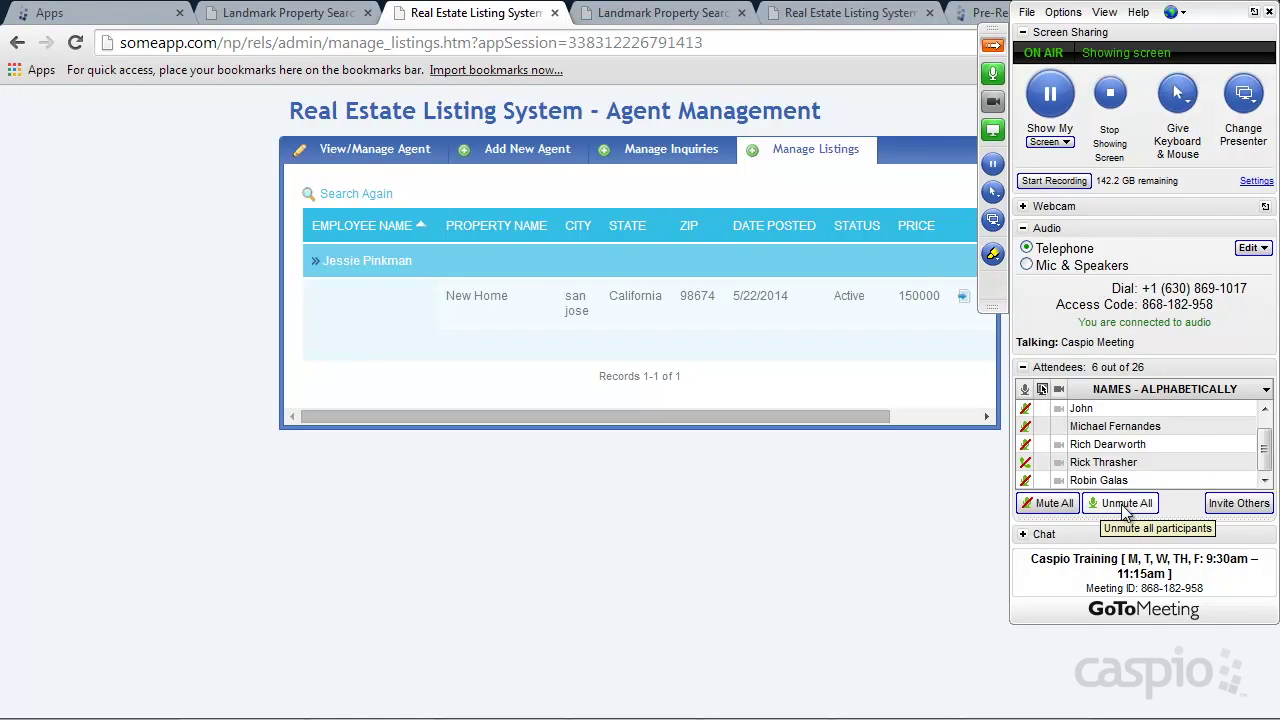
{"action": "left_click", "coordinate": [1125, 503]}
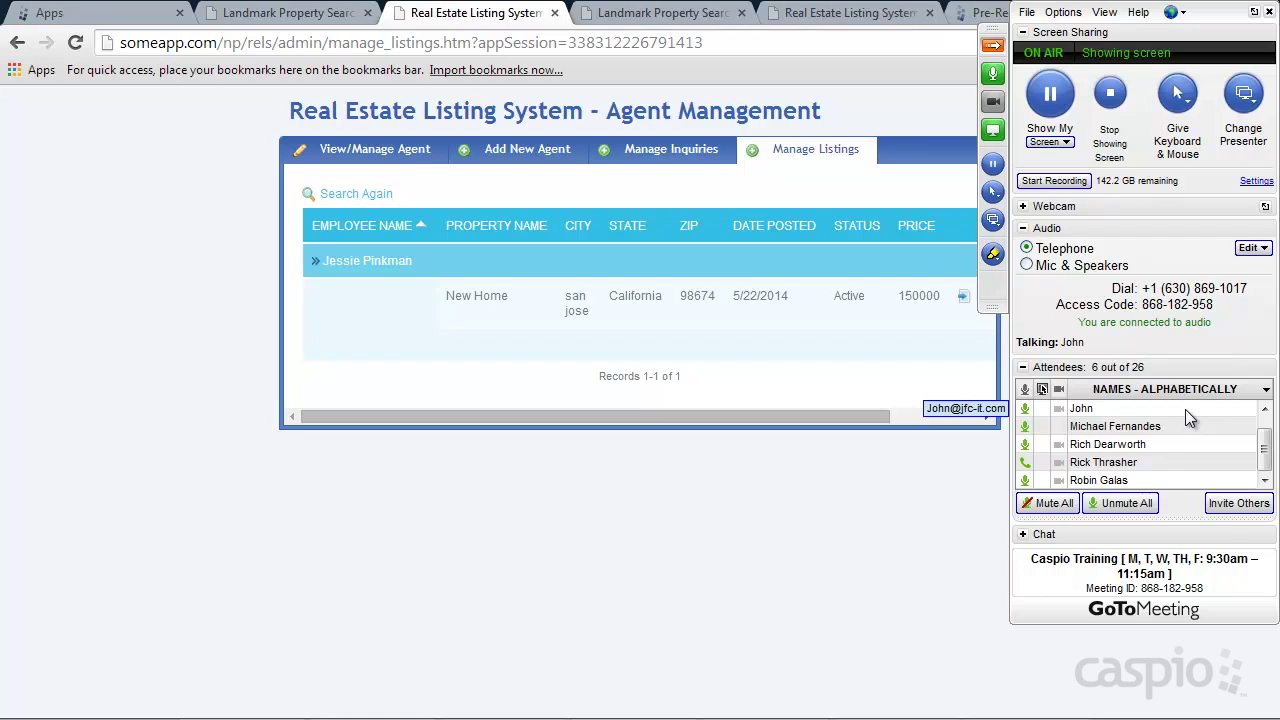
{"action": "left_click", "coordinate": [993, 46]}
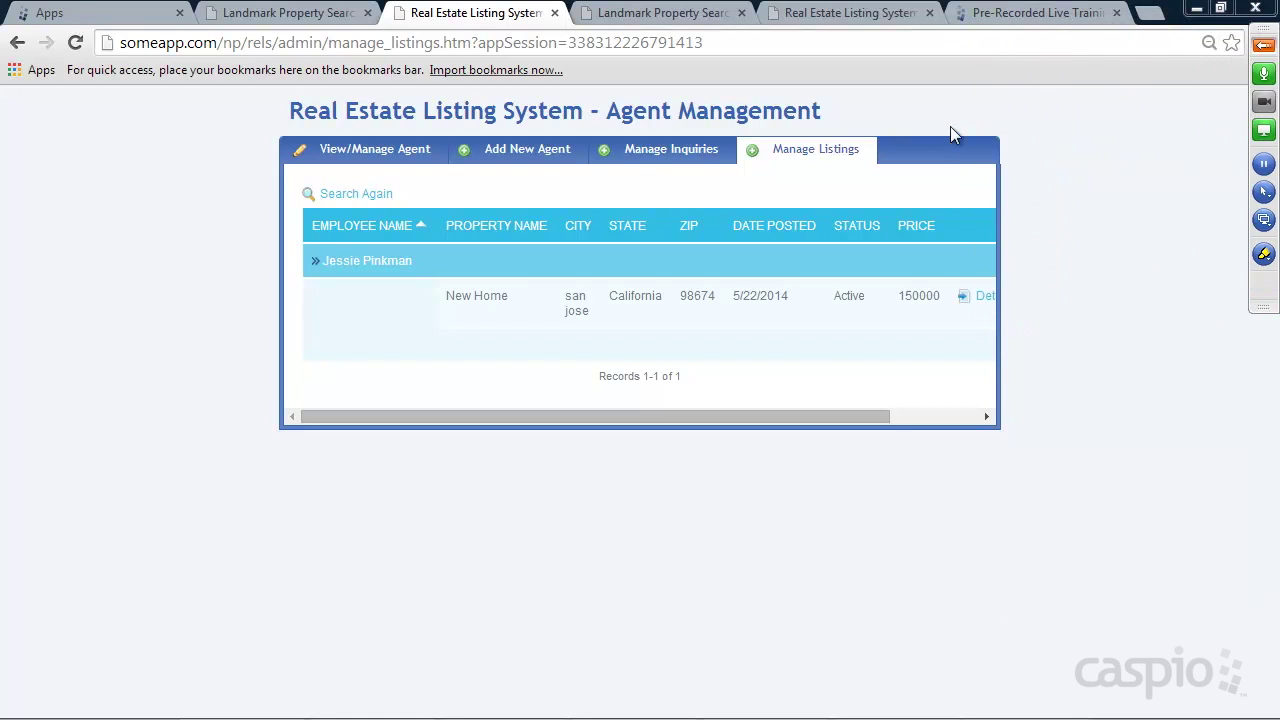
{"action": "left_click", "coordinate": [1030, 14]}
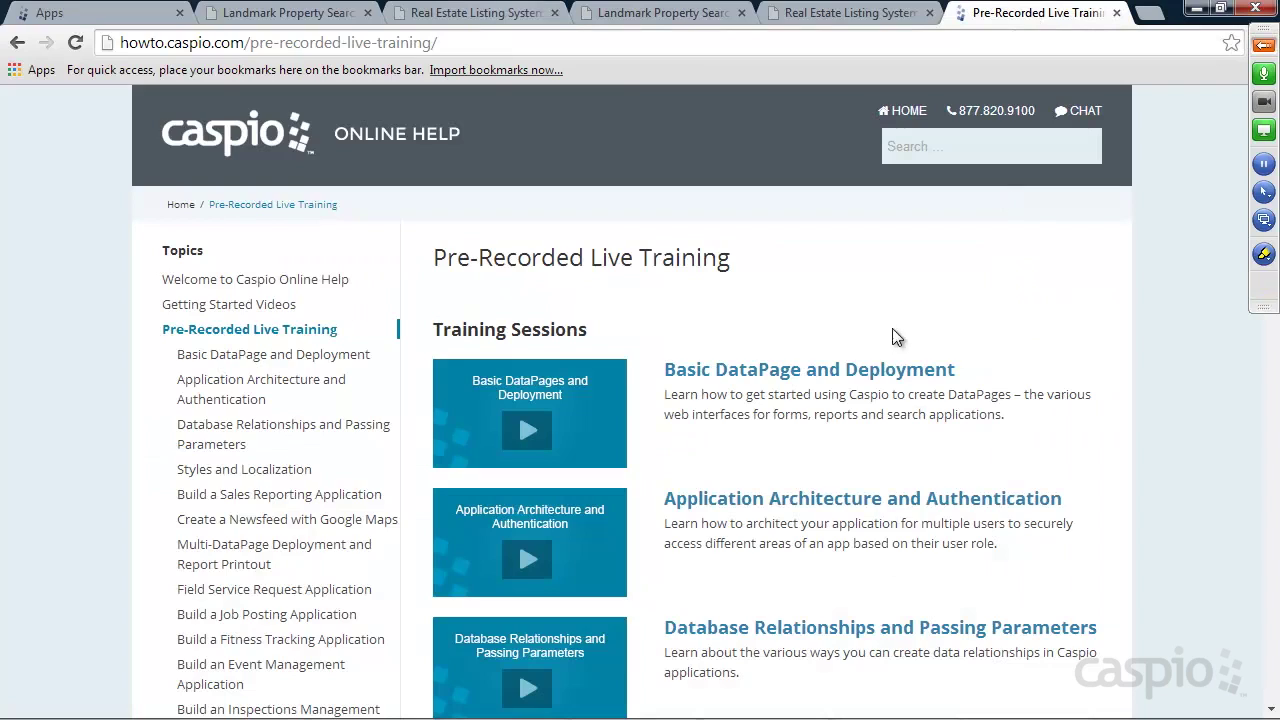
{"action": "scroll", "coordinate": [750, 271], "scroll_direction": "down", "scroll_amount": 7}
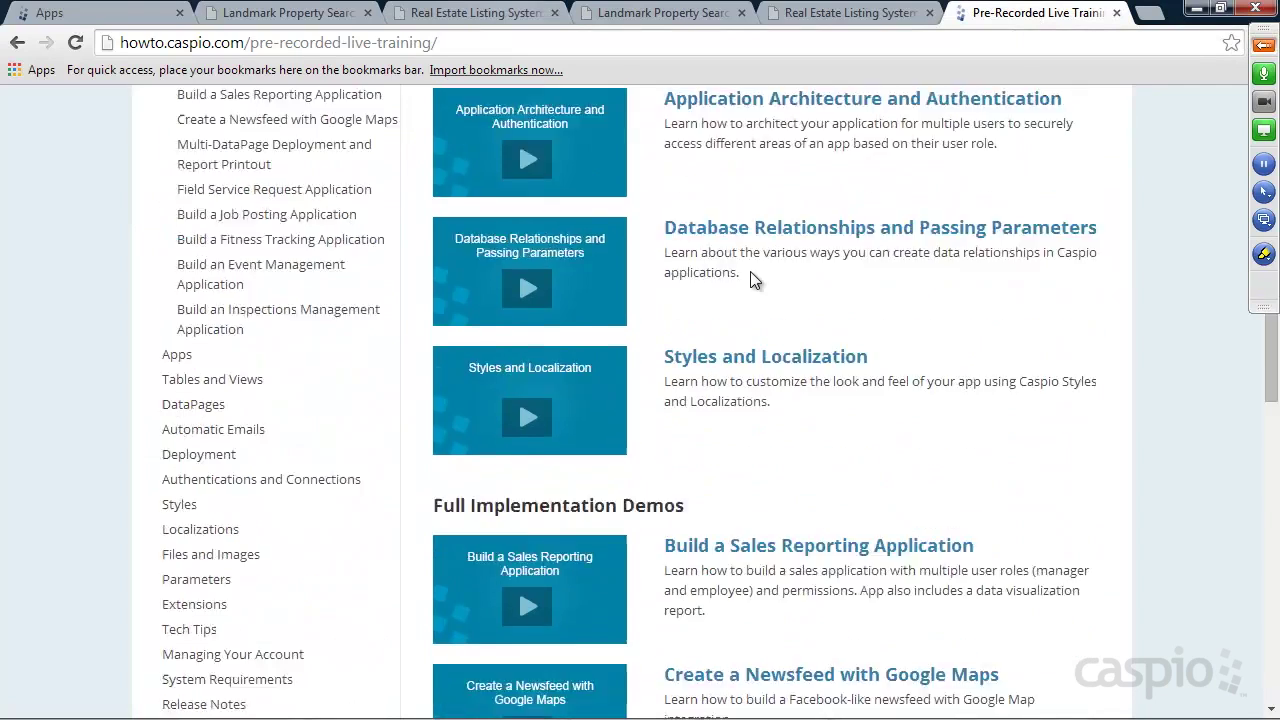
{"action": "scroll", "coordinate": [752, 276], "scroll_direction": "down", "scroll_amount": 3}
{"action": "scroll", "coordinate": [741, 254], "scroll_direction": "up", "scroll_amount": 5}
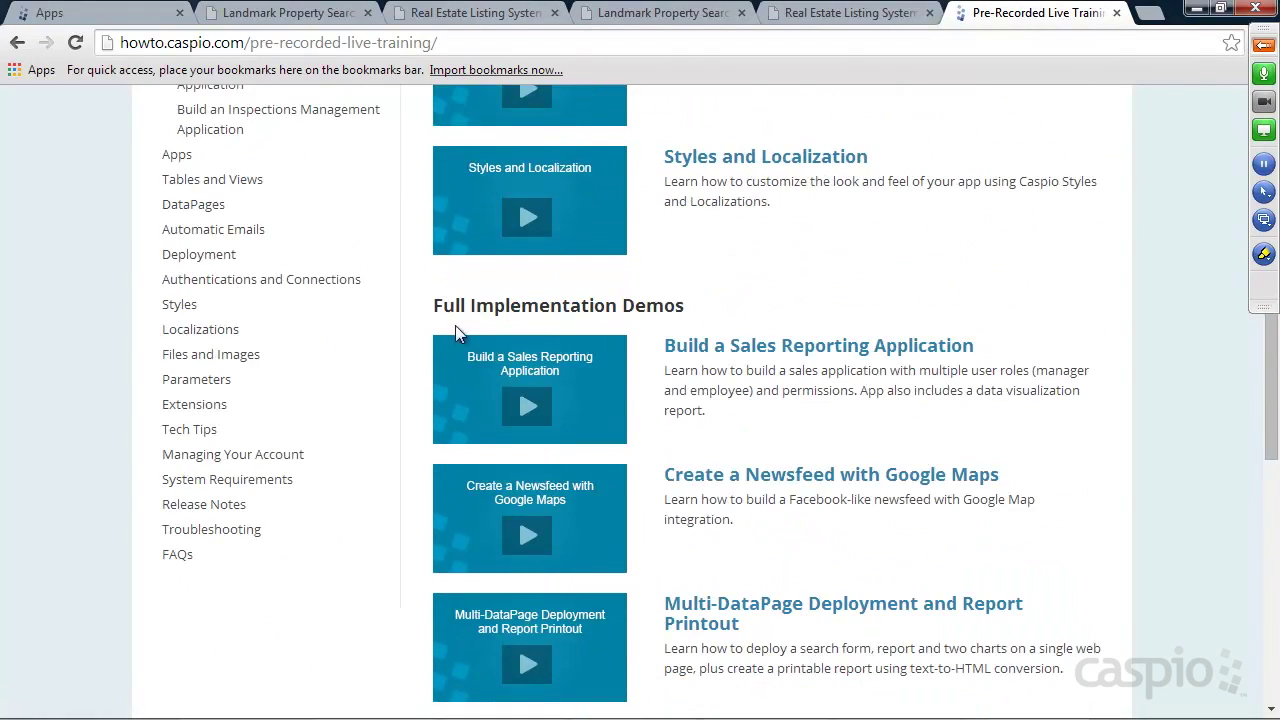
{"action": "scroll", "coordinate": [710, 318], "scroll_direction": "down", "scroll_amount": 10}
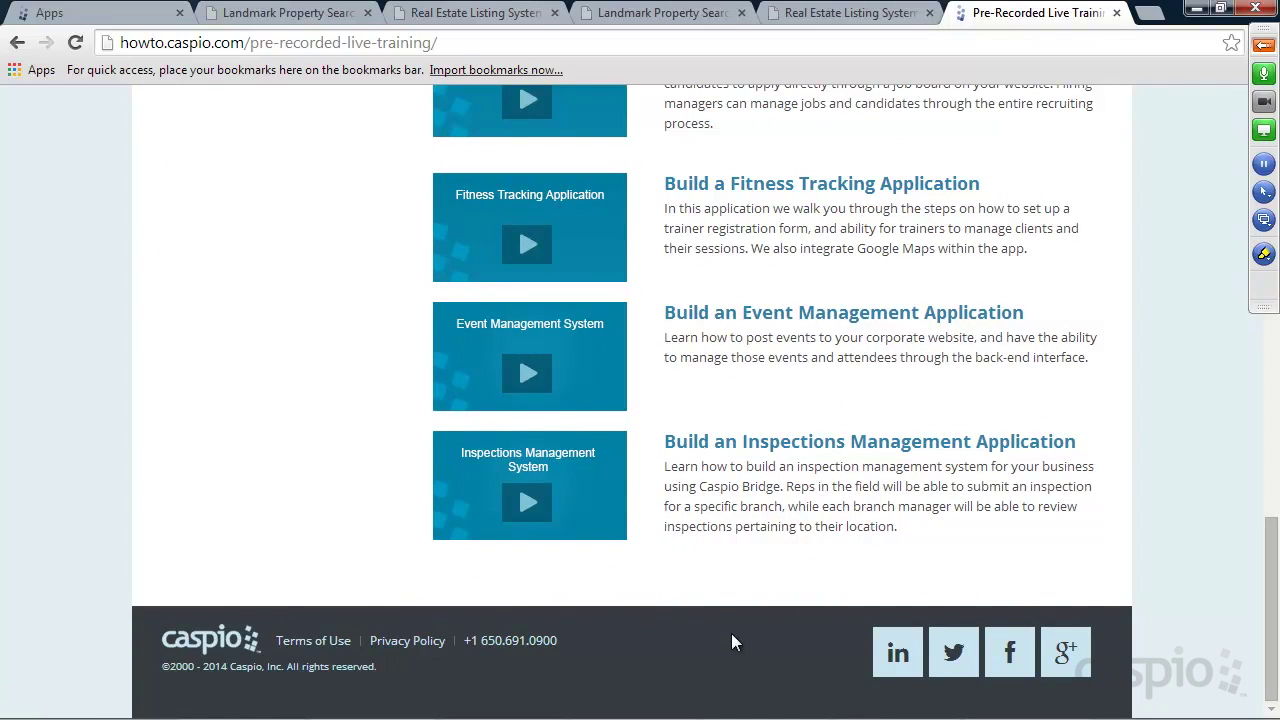
{"action": "scroll", "coordinate": [837, 418], "scroll_direction": "up", "scroll_amount": 15}
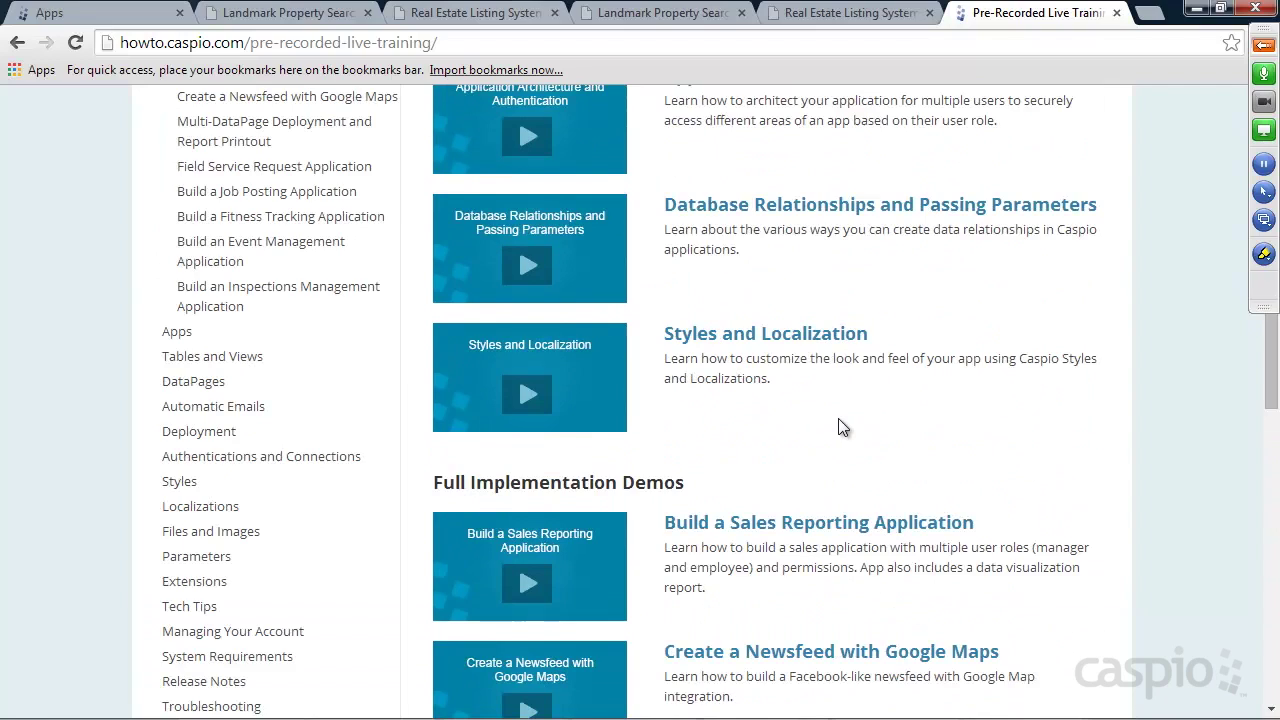
{"action": "scroll", "coordinate": [813, 390], "scroll_direction": "up", "scroll_amount": 2}
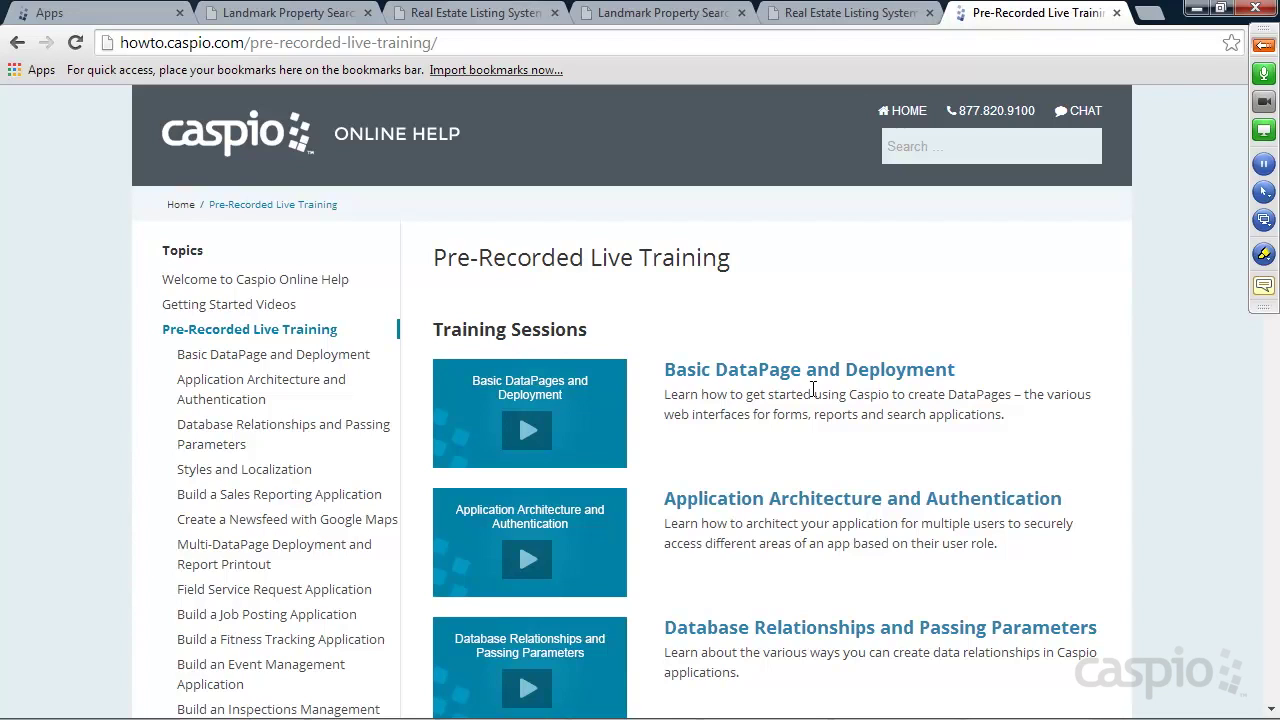
Switch to the Caspio Bridge My Apps list
{"action": "left_click", "coordinate": [100, 14]}
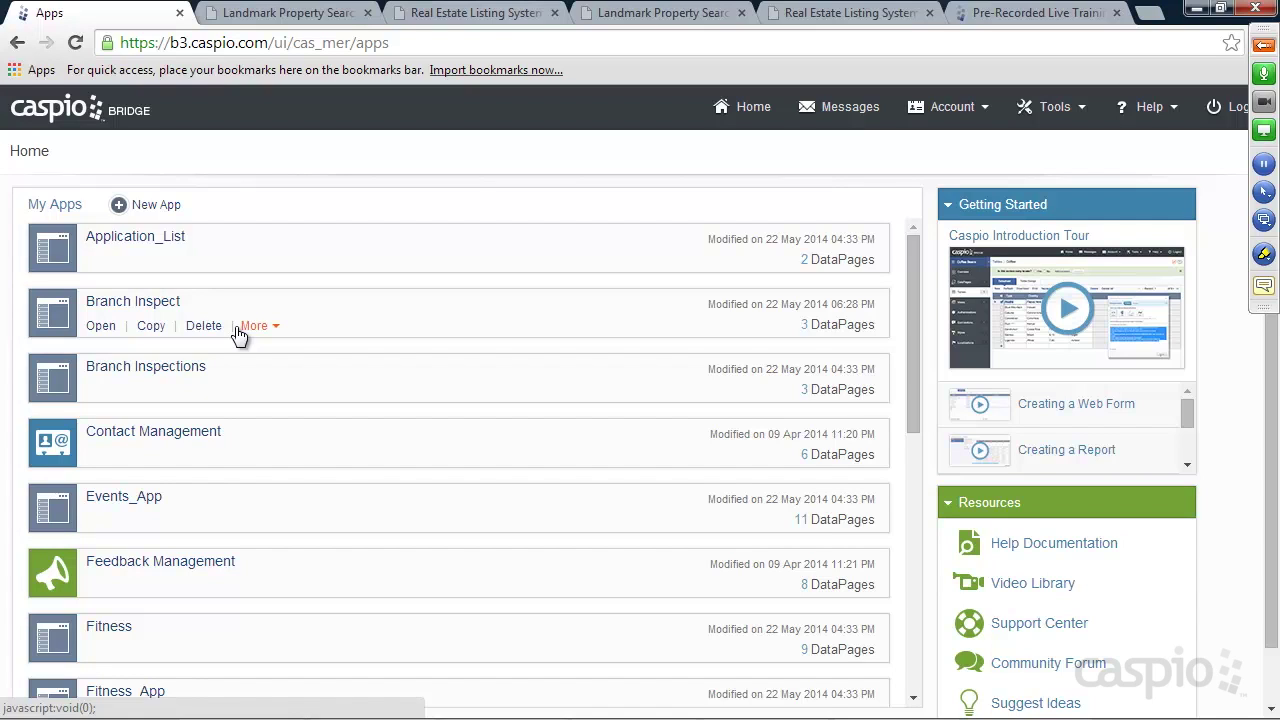
Create a blank app named 'Real Estate' and open its App Overview
{"action": "left_click", "coordinate": [158, 205]}
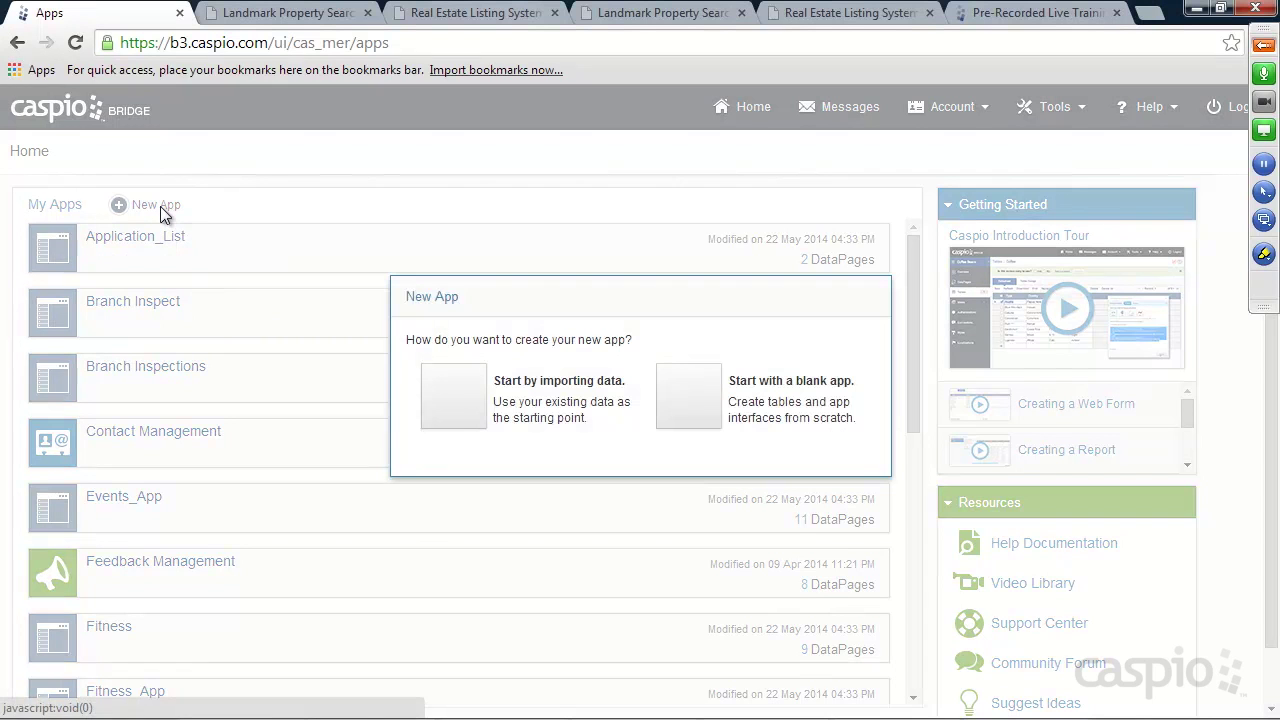
{"action": "left_click", "coordinate": [697, 398]}
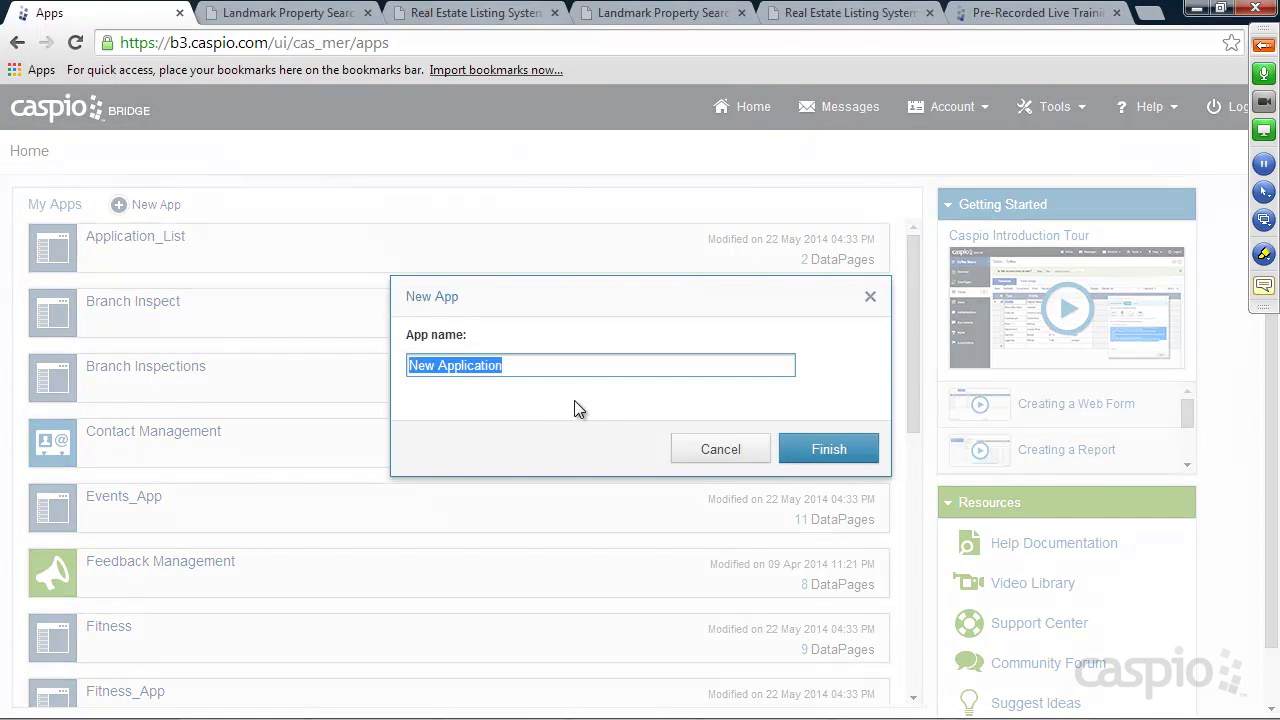
{"action": "type", "text": "Real Estate"}
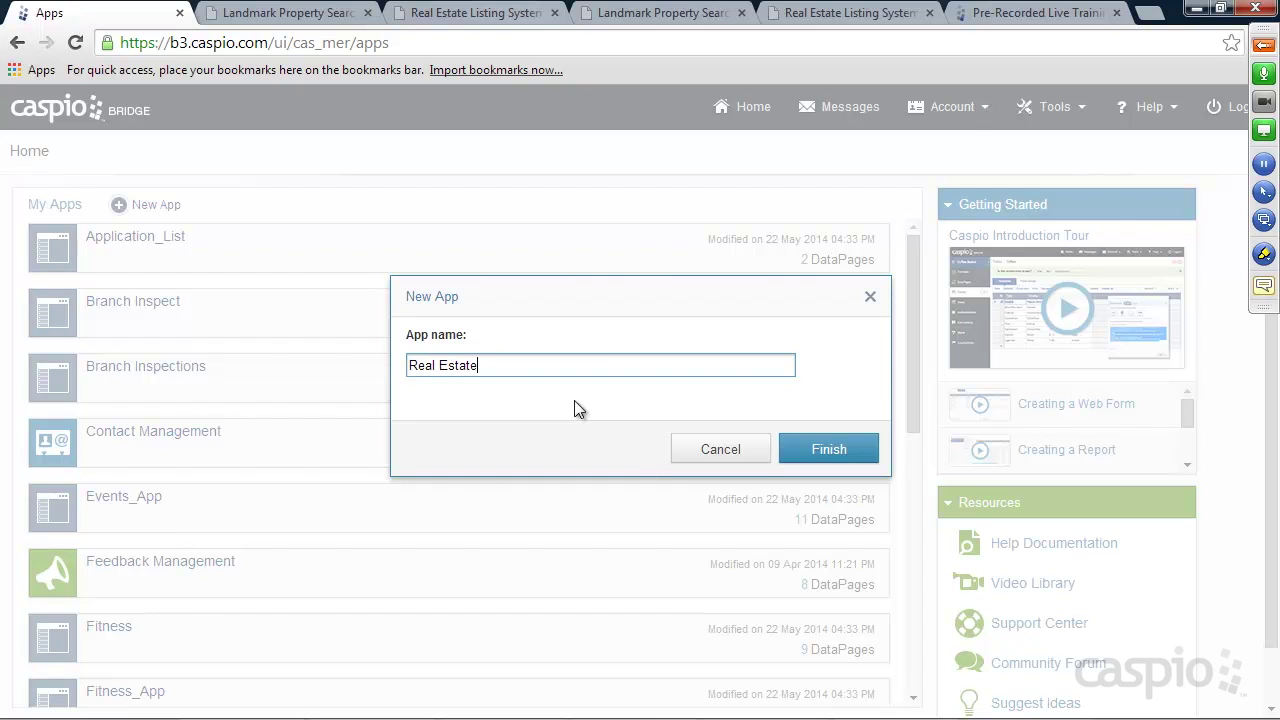
{"action": "left_click", "coordinate": [820, 450]}
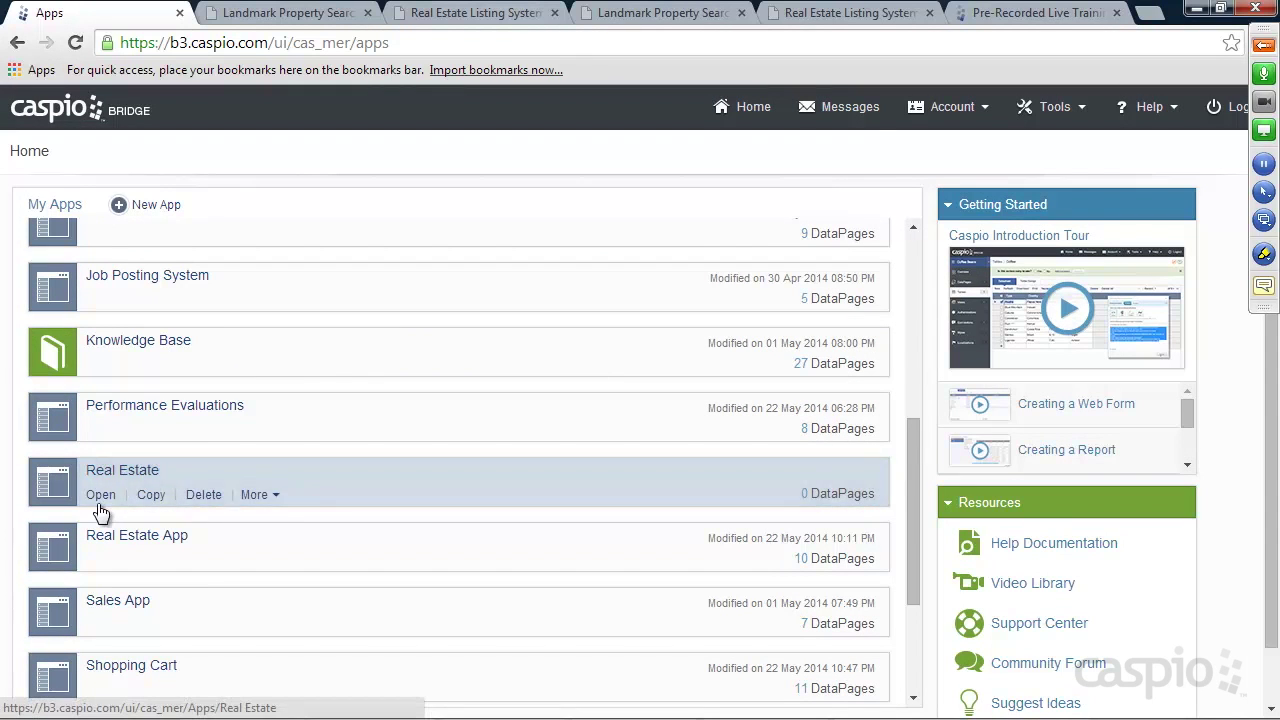
{"action": "left_click", "coordinate": [100, 497]}
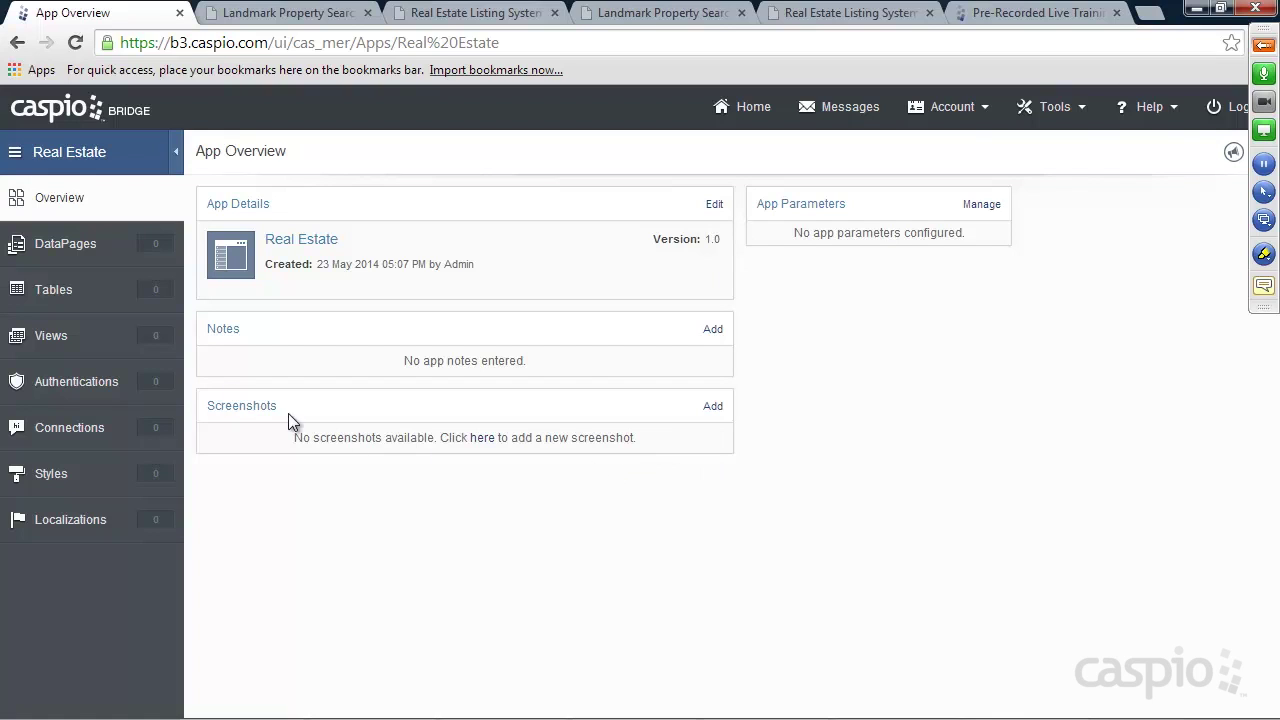
Start a new table design with User_ID as an Autonumber field
{"action": "left_click", "coordinate": [69, 288]}
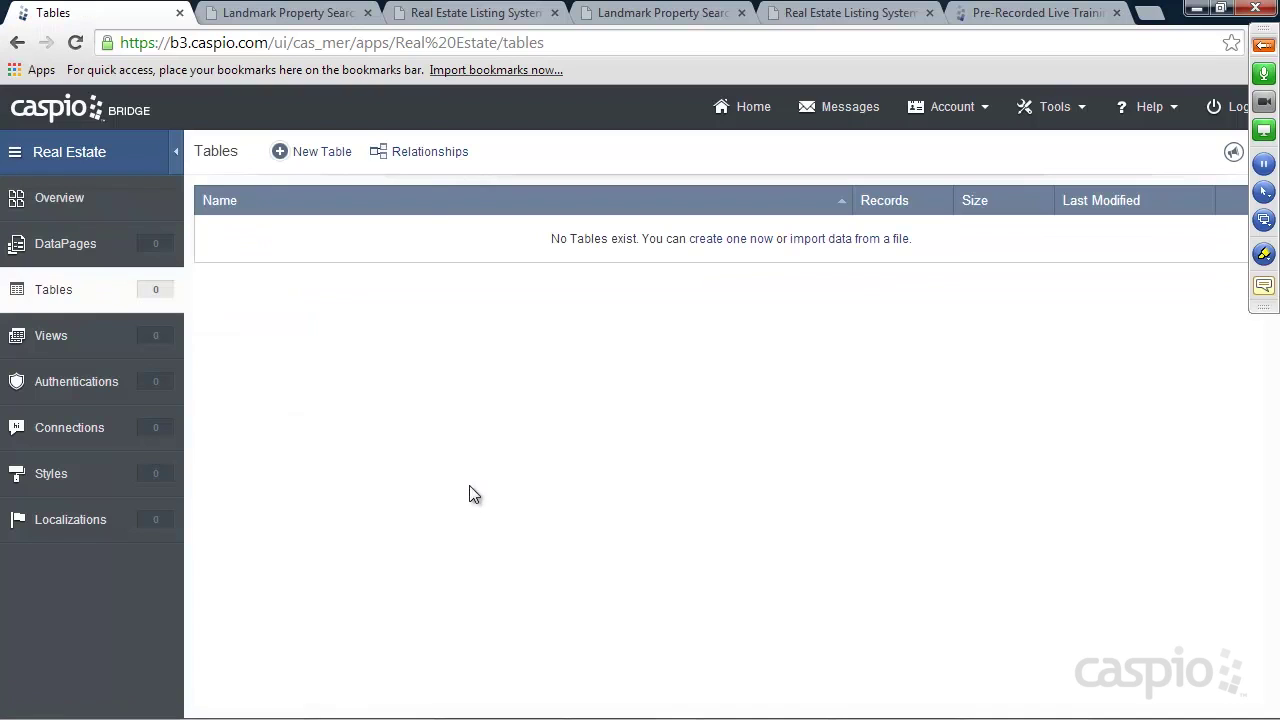
{"action": "left_click", "coordinate": [324, 155]}
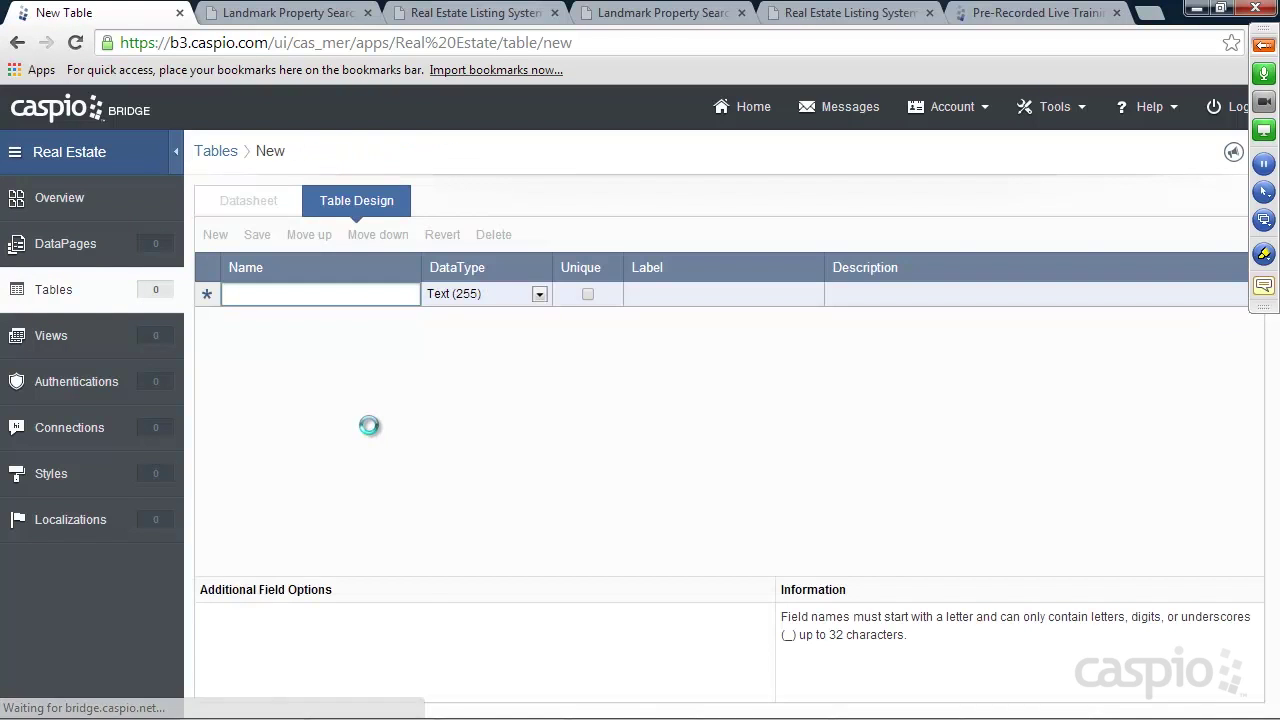
{"action": "type", "text": "asd"}
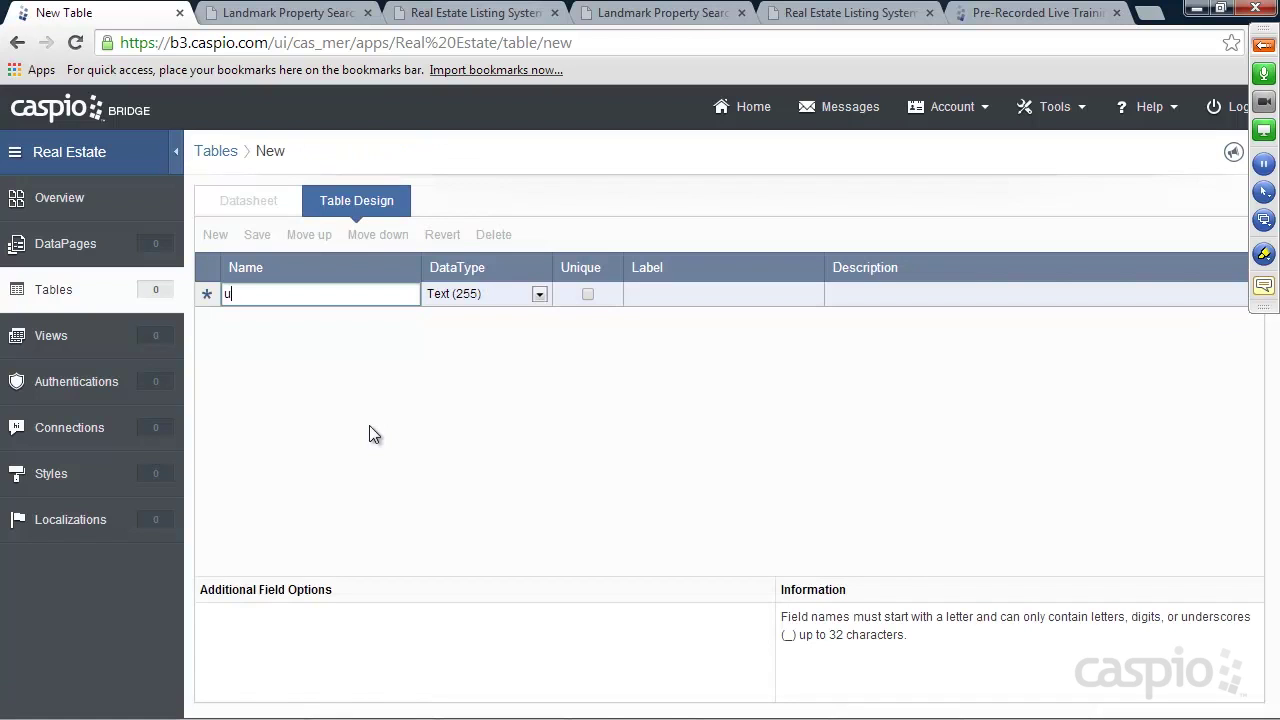
{"action": "key", "text": "BackSpace"}
{"action": "key", "text": "BackSpace"}
{"action": "key", "text": "BackSpace"}
{"action": "type", "text": "User_ID"}
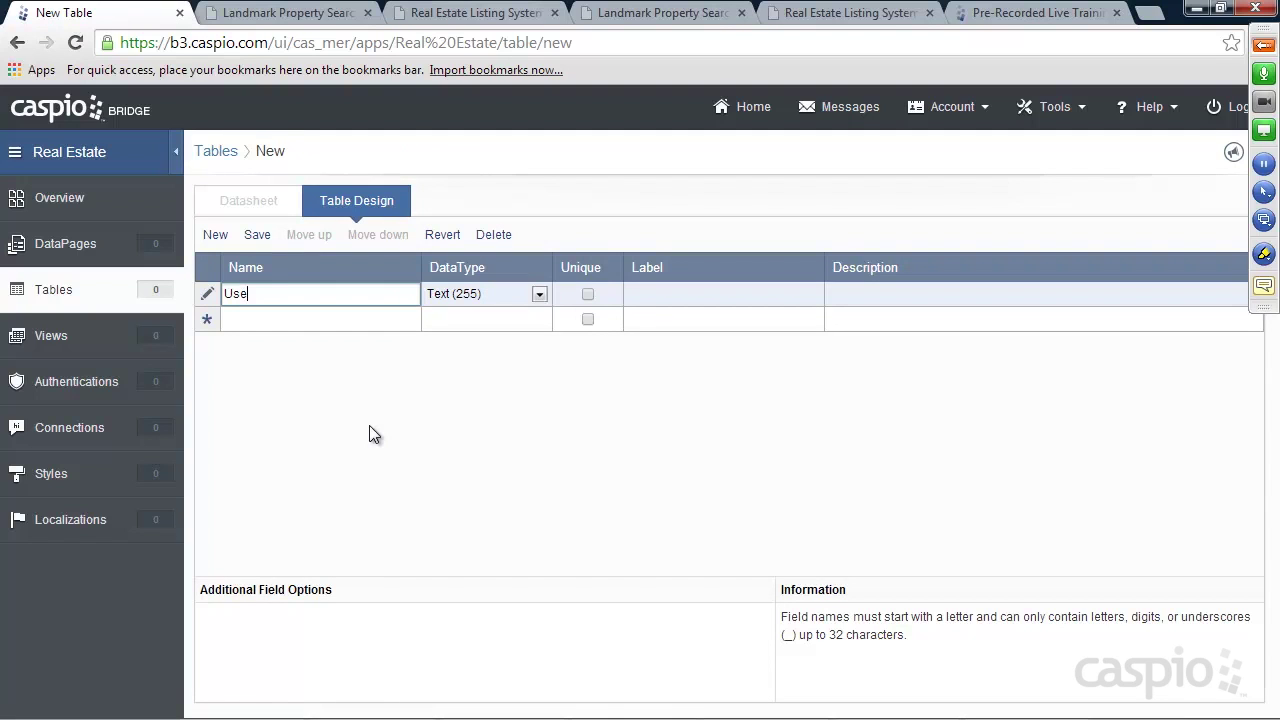
{"action": "left_click", "coordinate": [460, 297]}
{"action": "left_click", "coordinate": [457, 394]}
Add Employee_Name, a unique Email field, and a Password-type Password field
{"action": "left_click", "coordinate": [334, 328]}
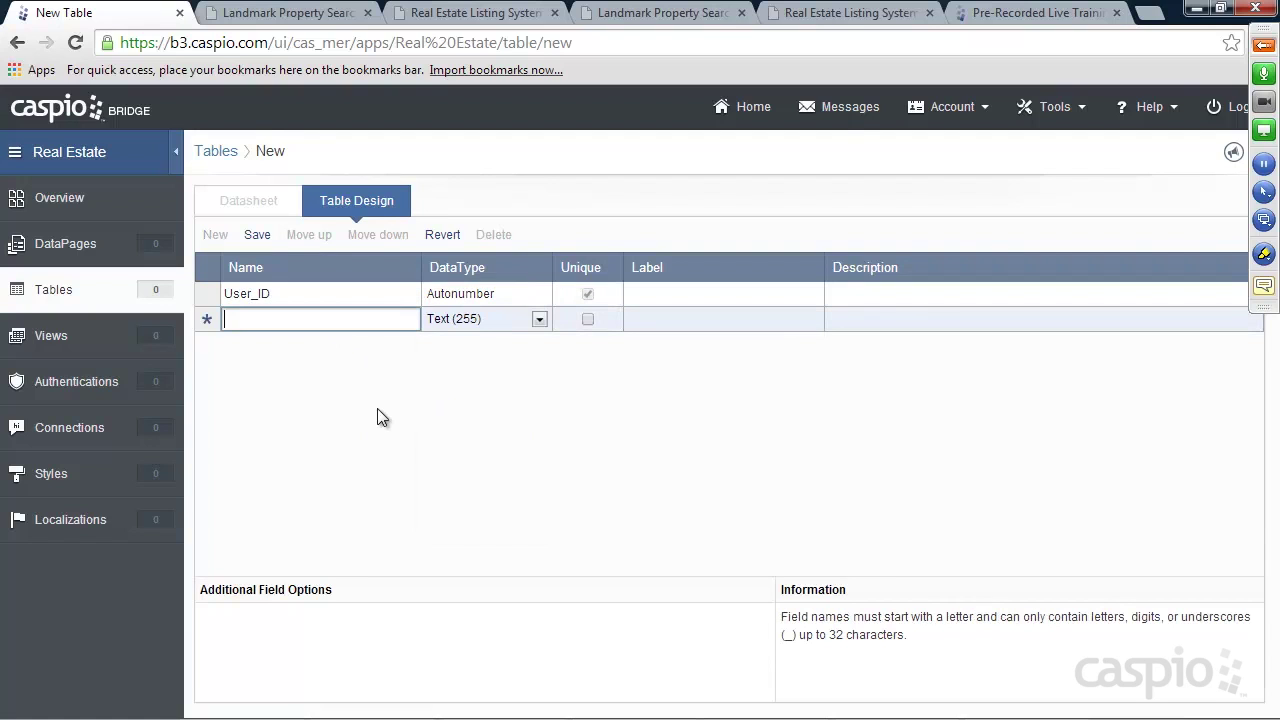
{"action": "type", "text": "Employee"}
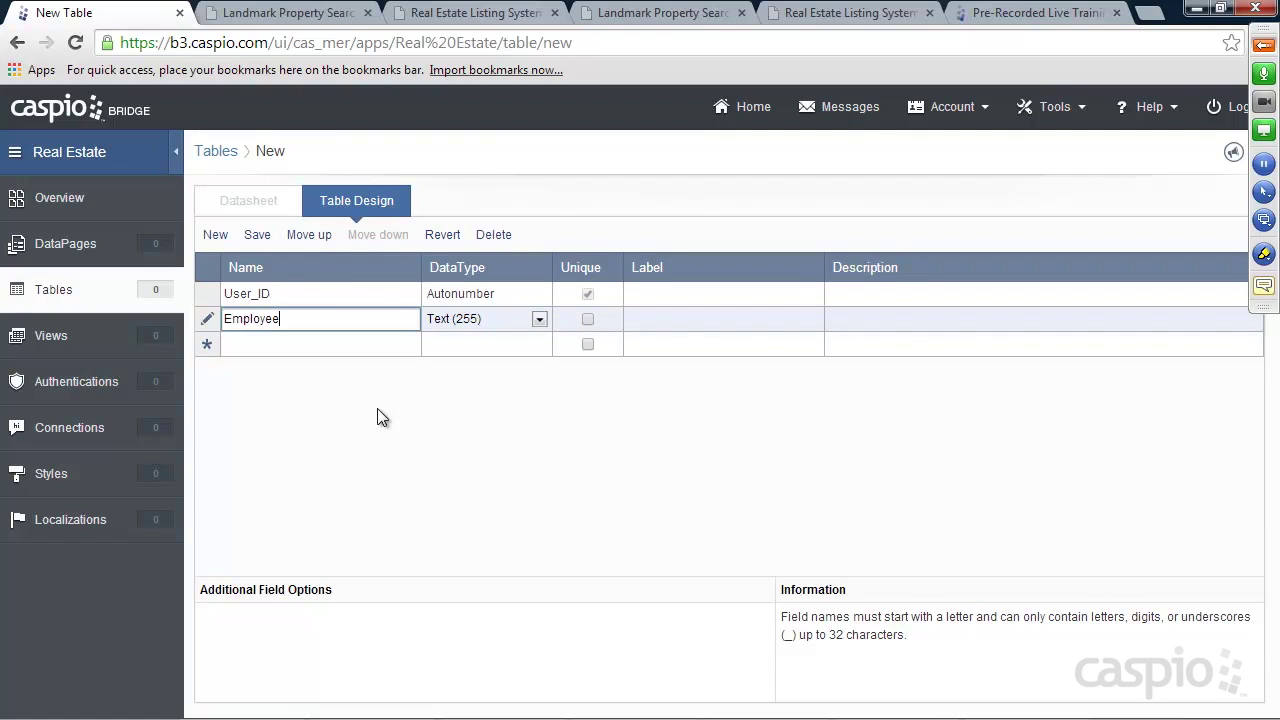
{"action": "type", "text": "_Name"}
{"action": "left_click", "coordinate": [308, 344]}
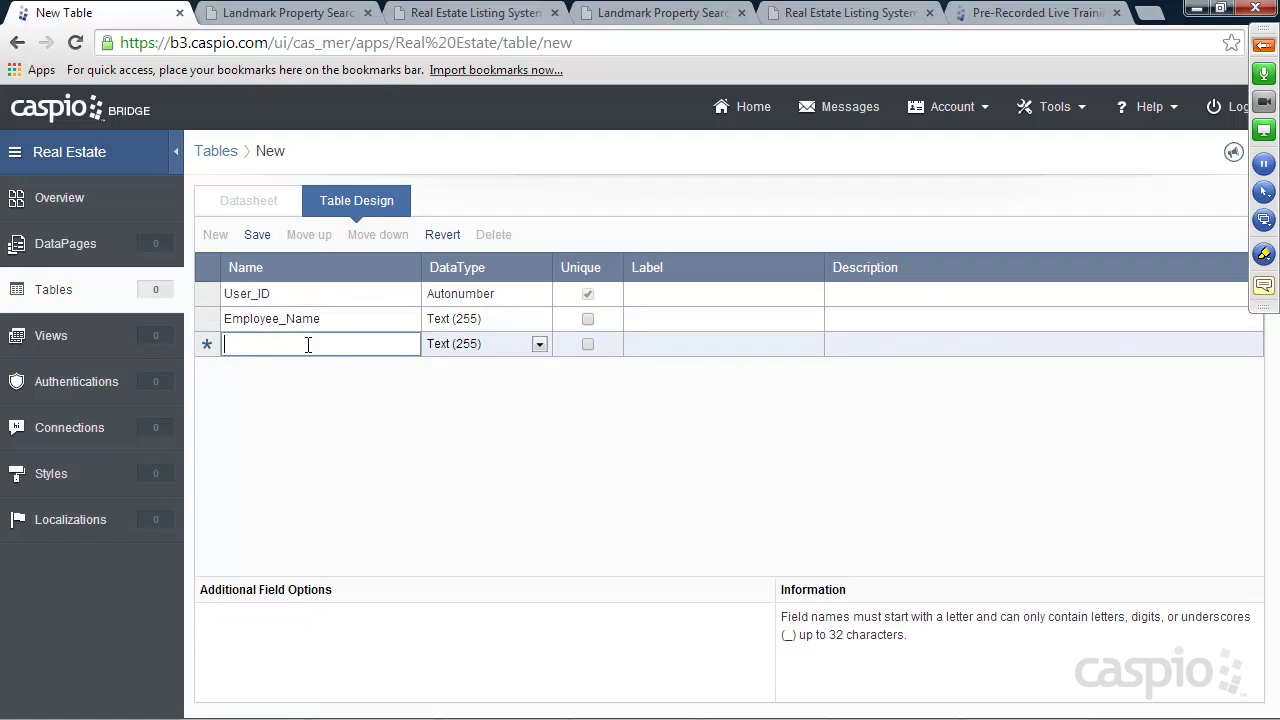
{"action": "type", "text": "Email"}
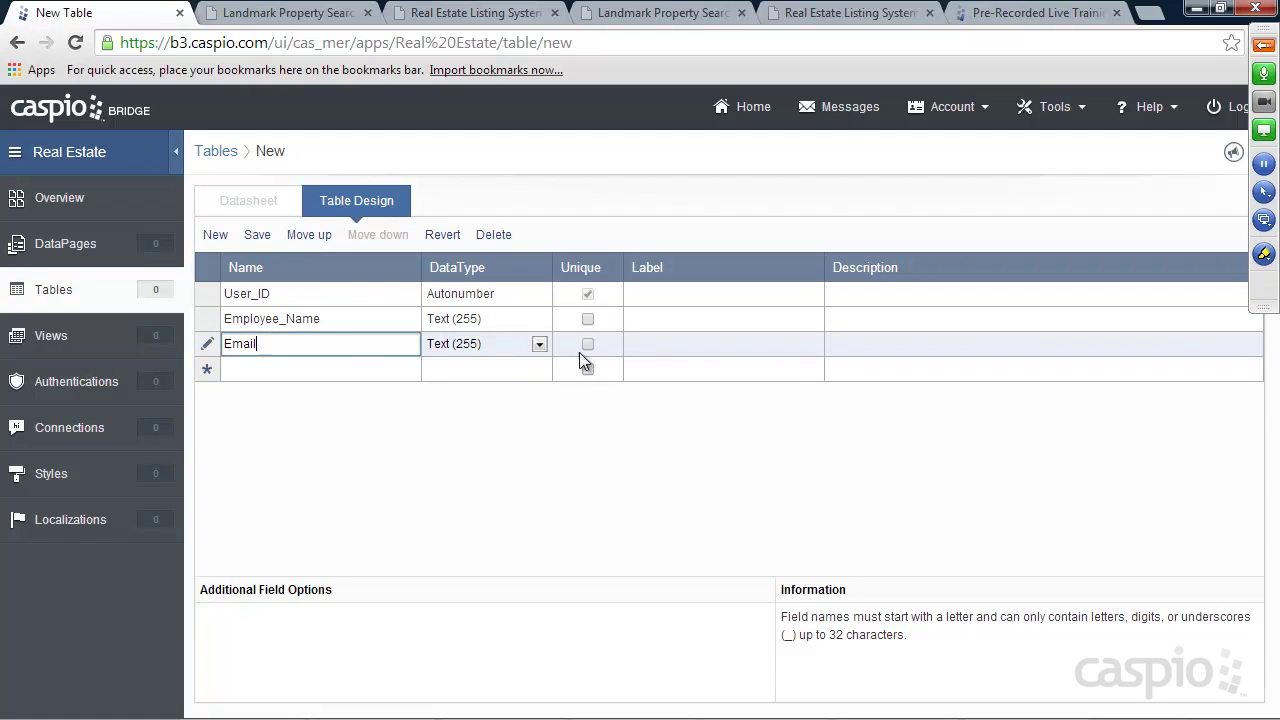
{"action": "left_click", "coordinate": [587, 344]}
{"action": "left_click", "coordinate": [312, 366]}
{"action": "type", "text": "P"}
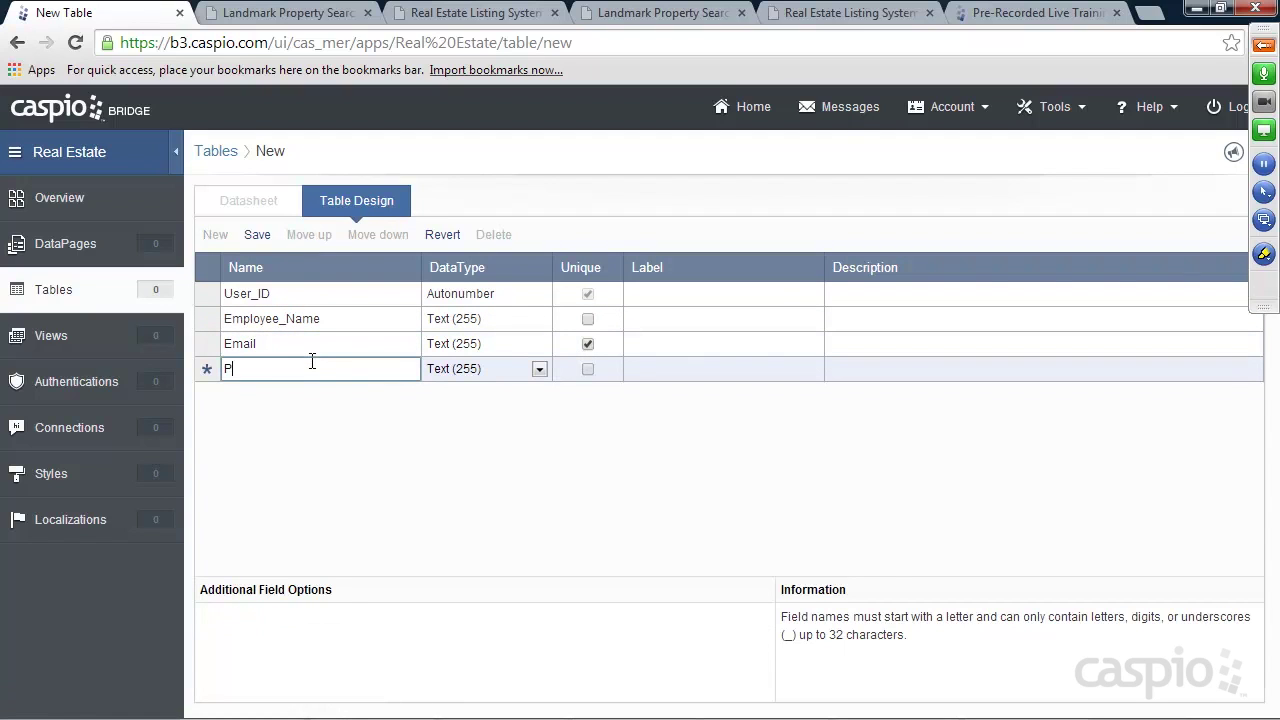
{"action": "type", "text": "assword"}
{"action": "left_click", "coordinate": [450, 369]}
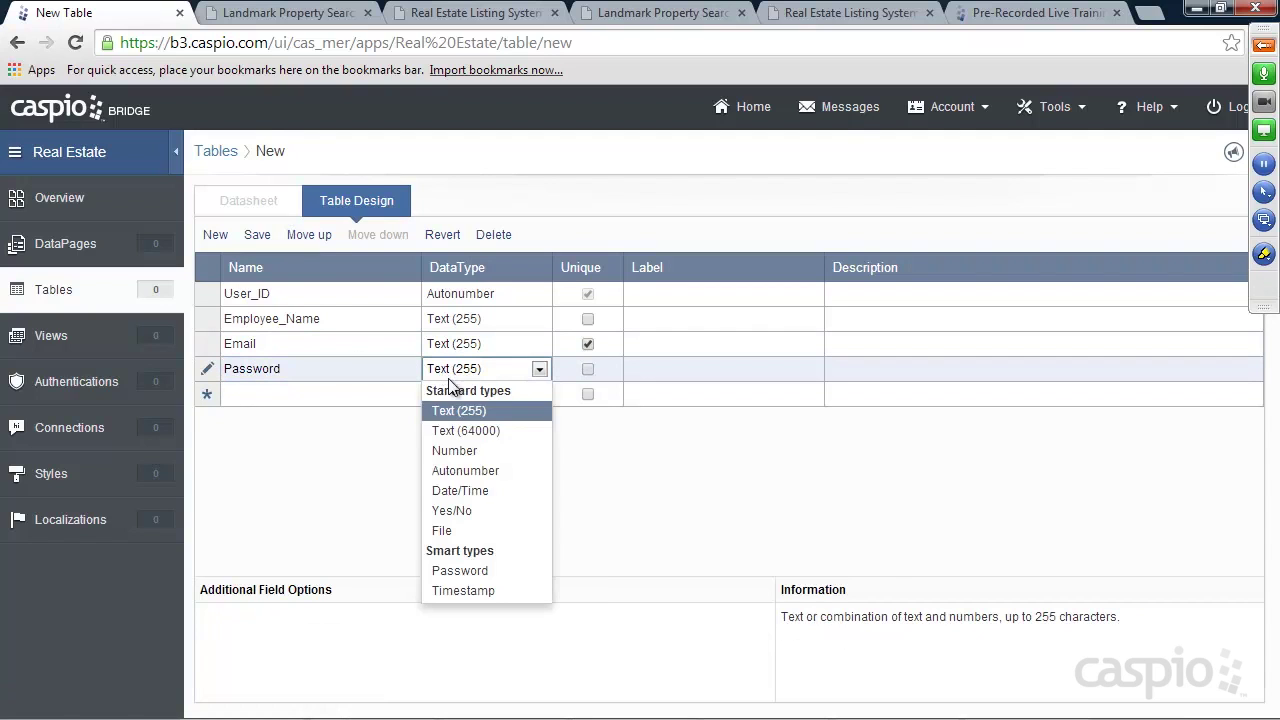
{"action": "left_click", "coordinate": [460, 570]}
Add Admin, Agent and Status as Yes/No fields
{"action": "left_click", "coordinate": [300, 396]}
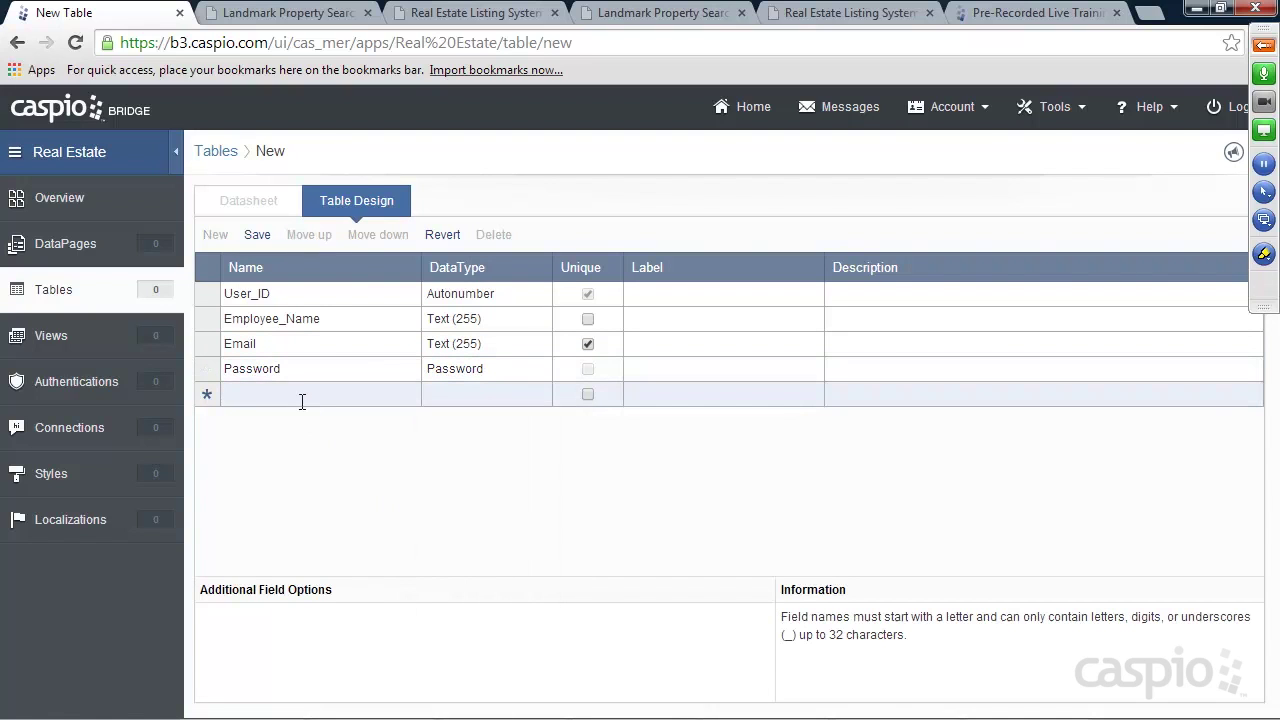
{"action": "type", "text": "Admin"}
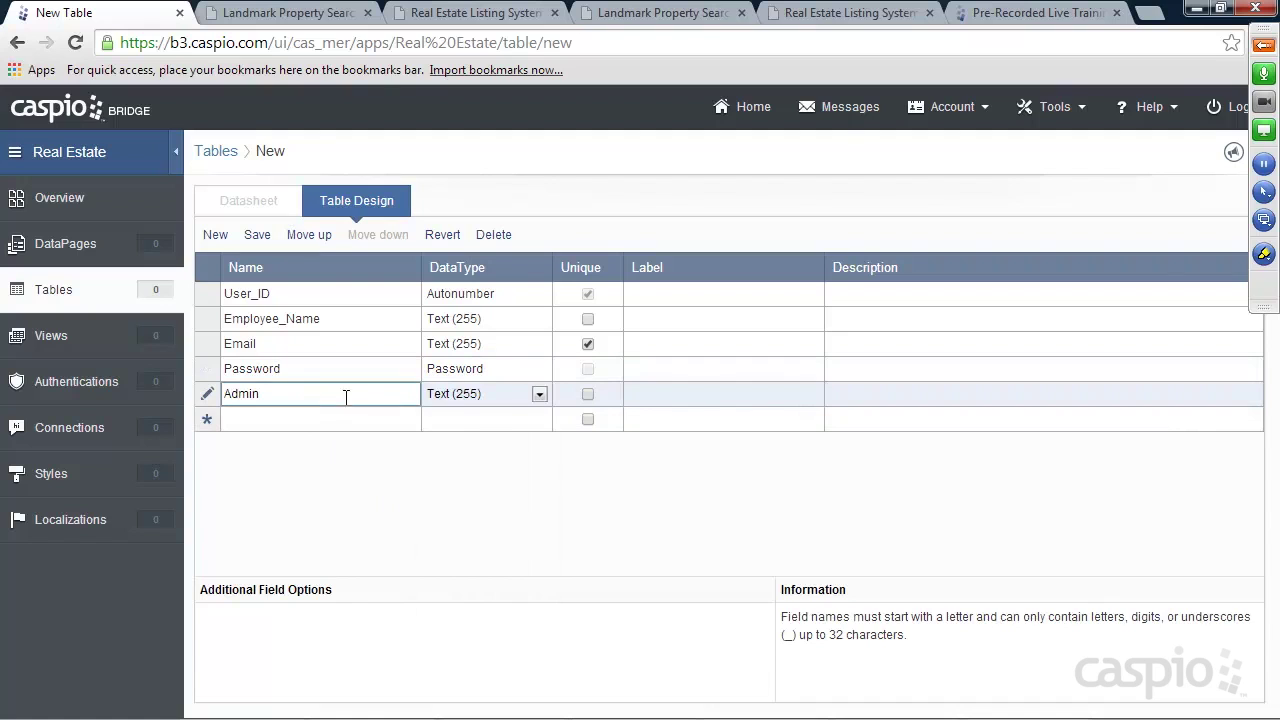
{"action": "left_click", "coordinate": [495, 397]}
{"action": "left_click", "coordinate": [455, 531]}
{"action": "left_click", "coordinate": [313, 416]}
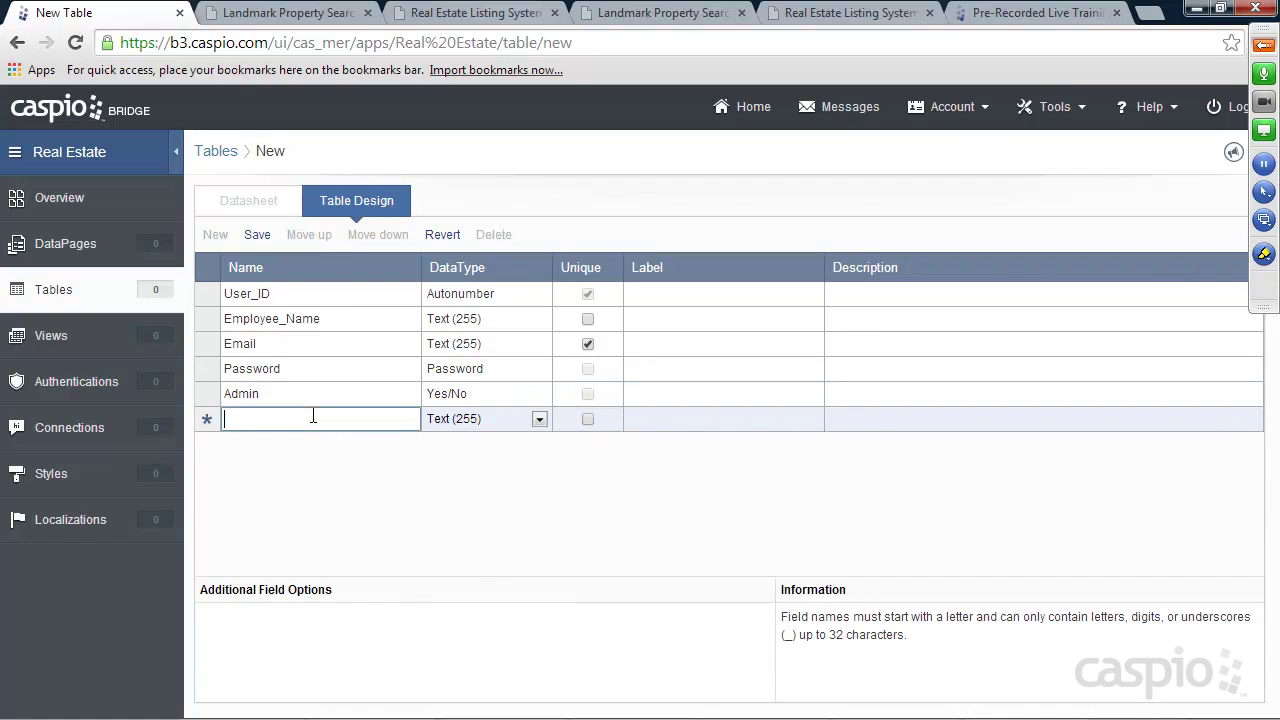
{"action": "type", "text": "Agent"}
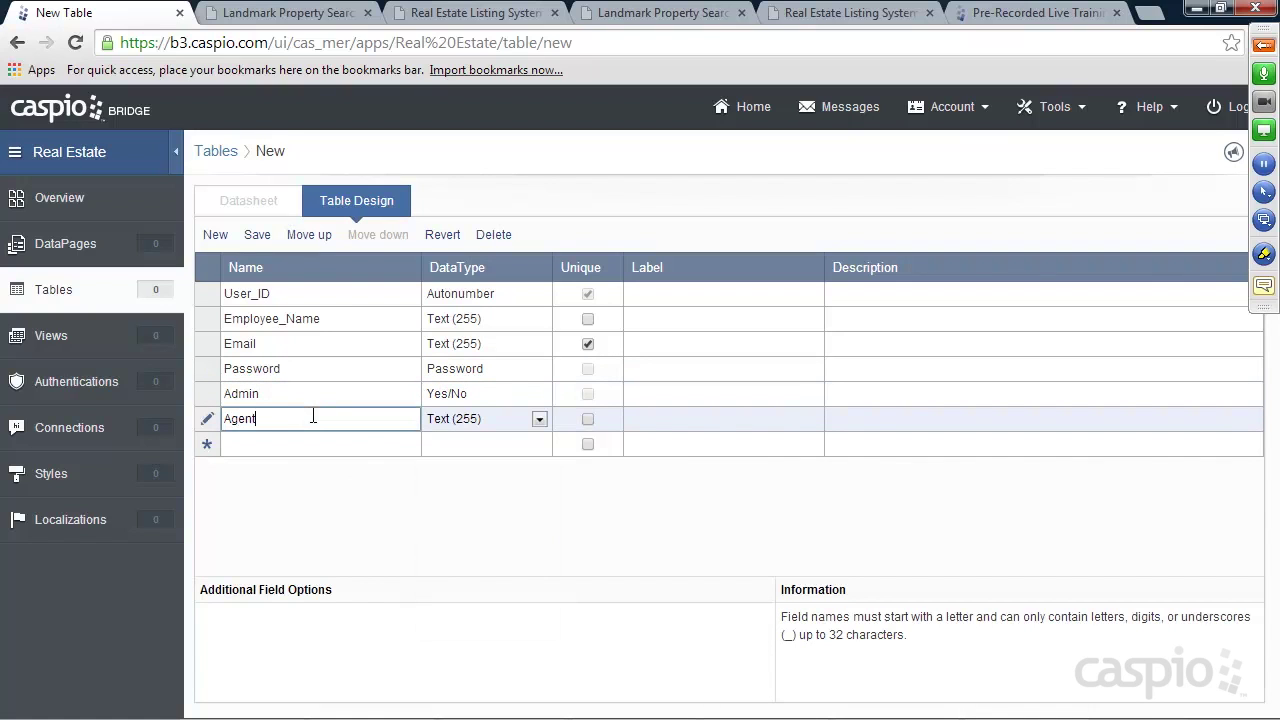
{"action": "left_click", "coordinate": [445, 421]}
{"action": "left_click", "coordinate": [450, 560]}
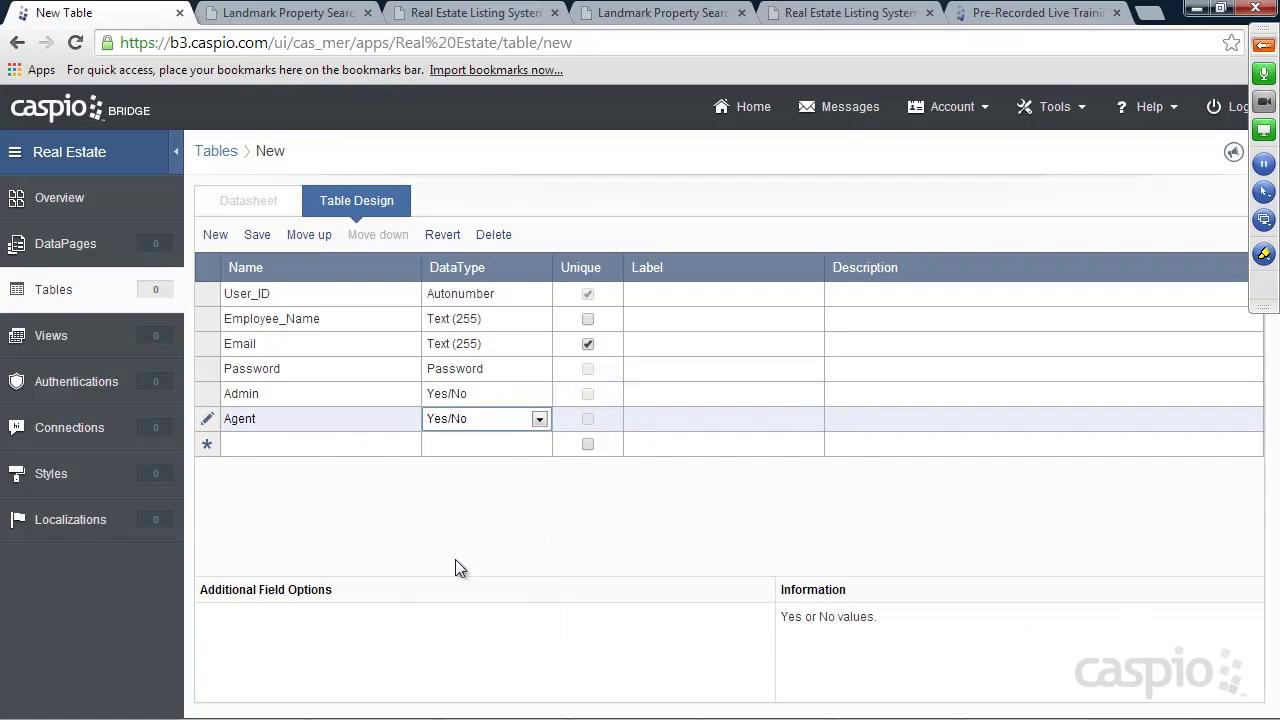
{"action": "left_click", "coordinate": [329, 447]}
{"action": "type", "text": "Status"}
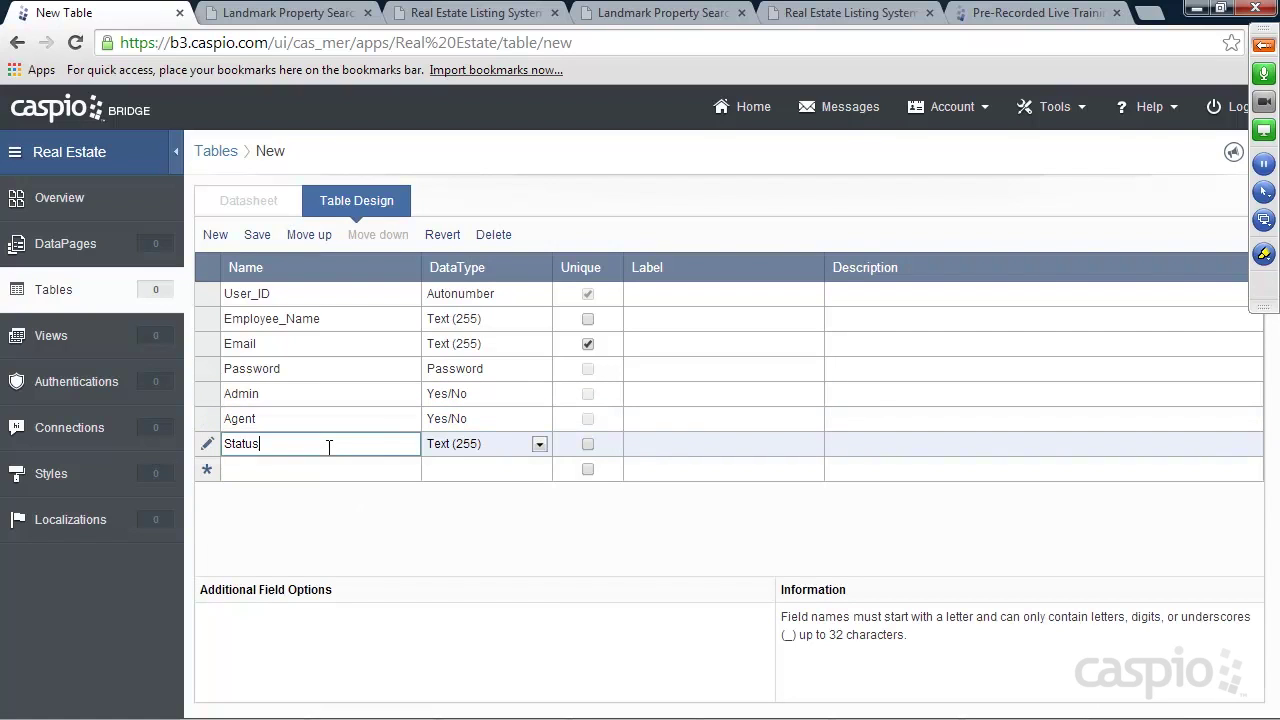
{"action": "left_click", "coordinate": [466, 446]}
{"action": "left_click", "coordinate": [459, 584]}
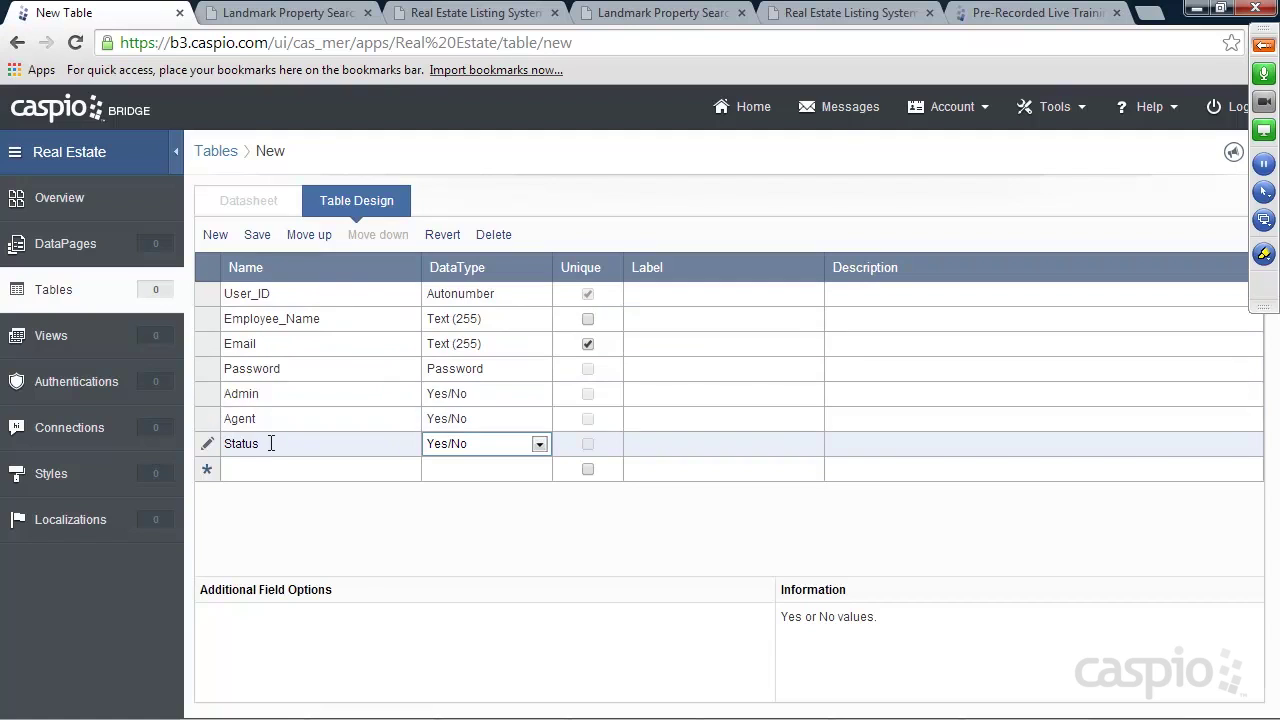
Save the new table as Employees_t and open it from the Real Estate tables list
{"action": "left_click", "coordinate": [257, 236]}
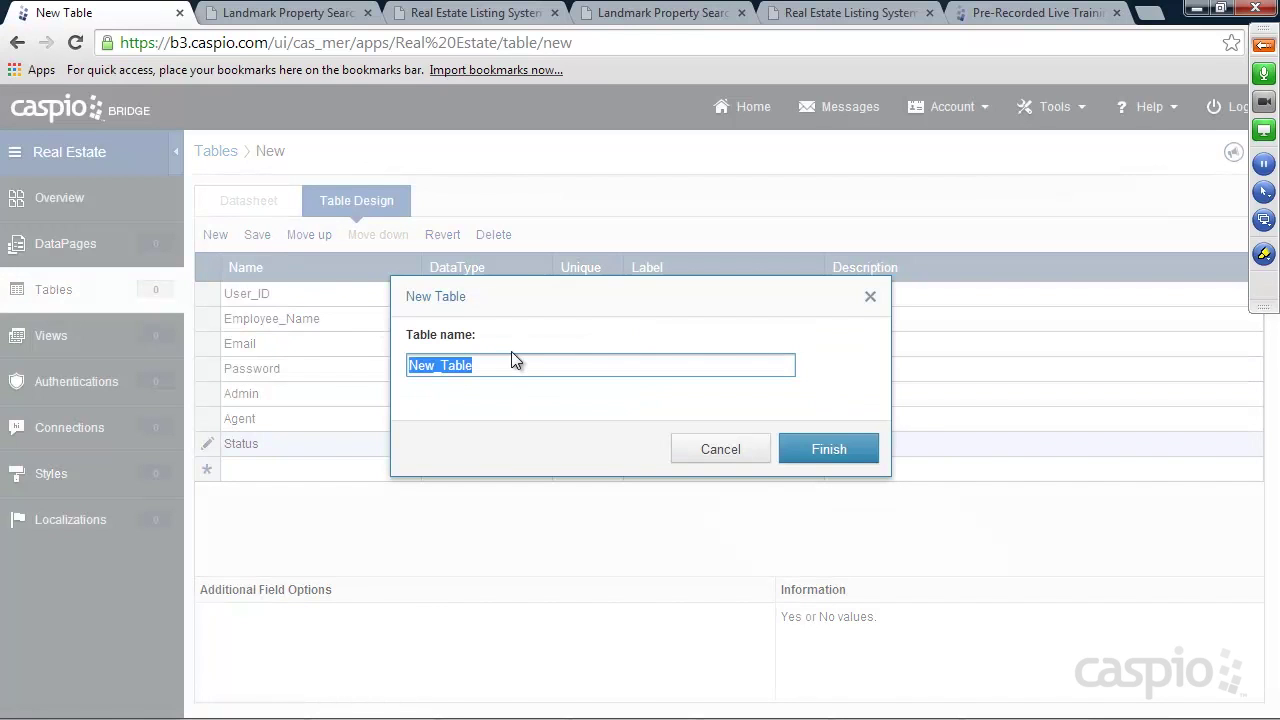
{"action": "type", "text": "Employees"}
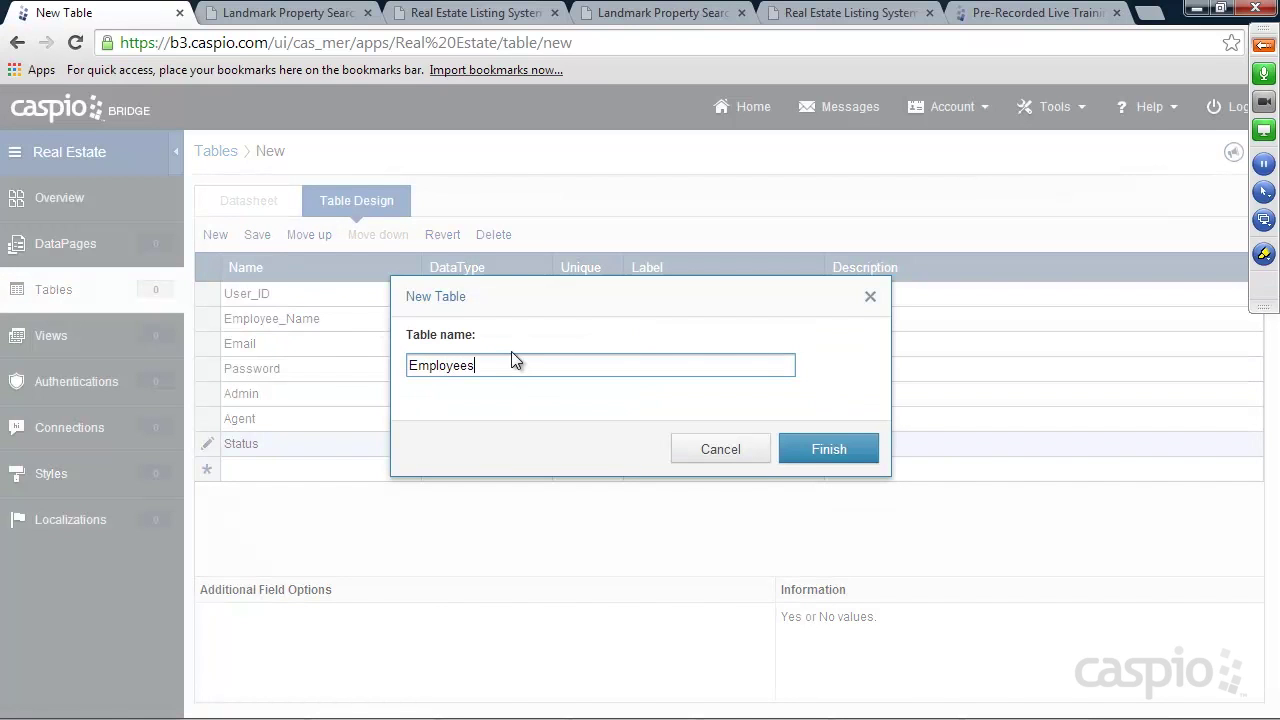
{"action": "type", "text": "_t"}
{"action": "left_click", "coordinate": [828, 449]}
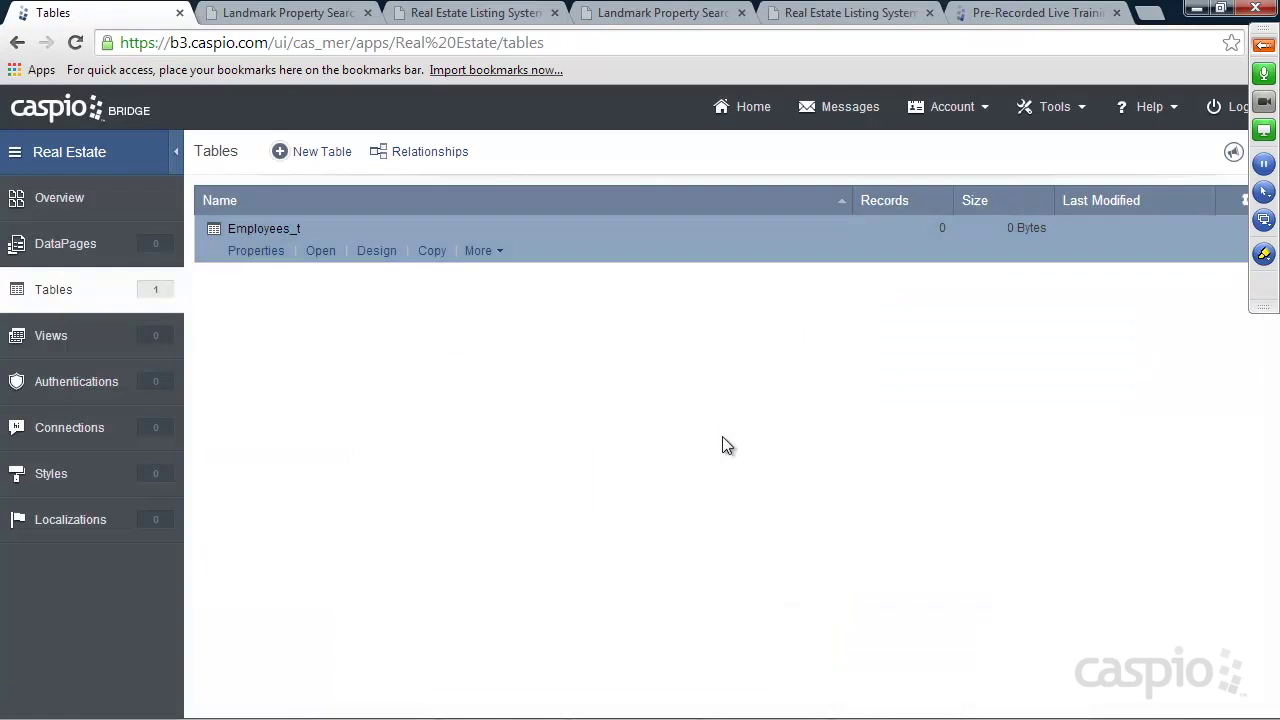
{"action": "left_click", "coordinate": [320, 252]}
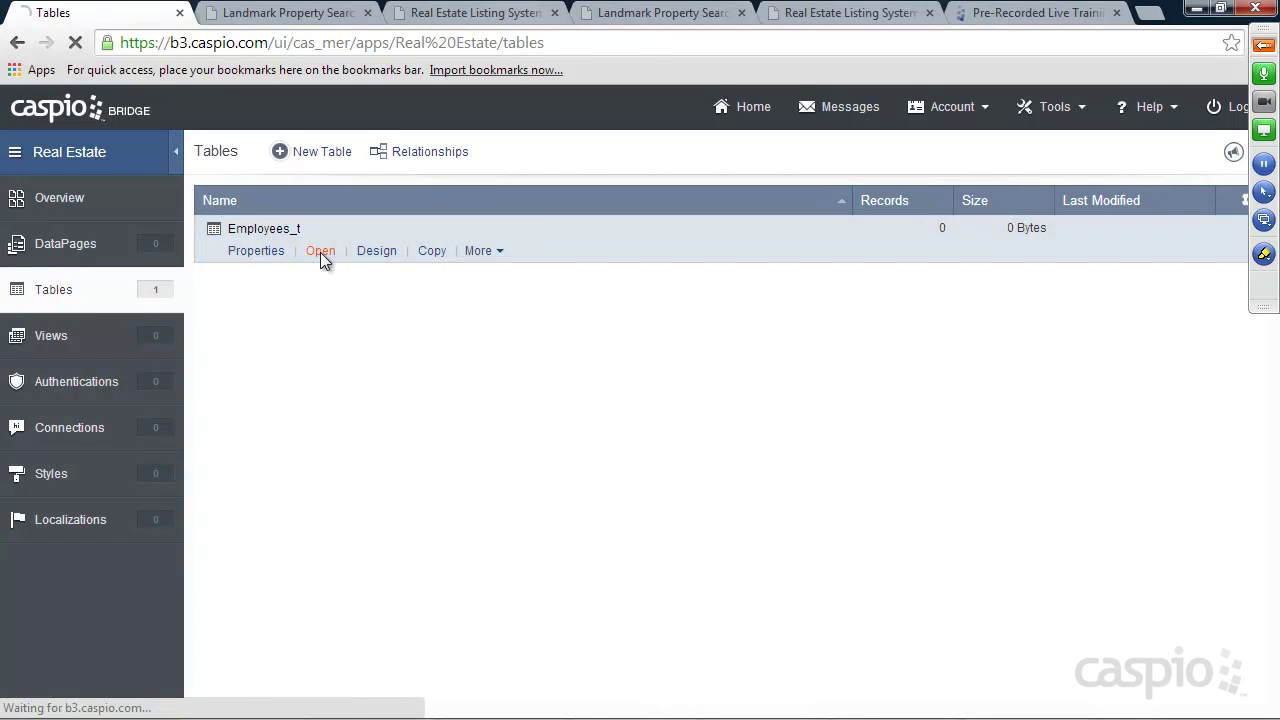
Add the first employee record with name, email and password, marked Admin with Status yes
{"action": "left_click", "coordinate": [383, 294]}
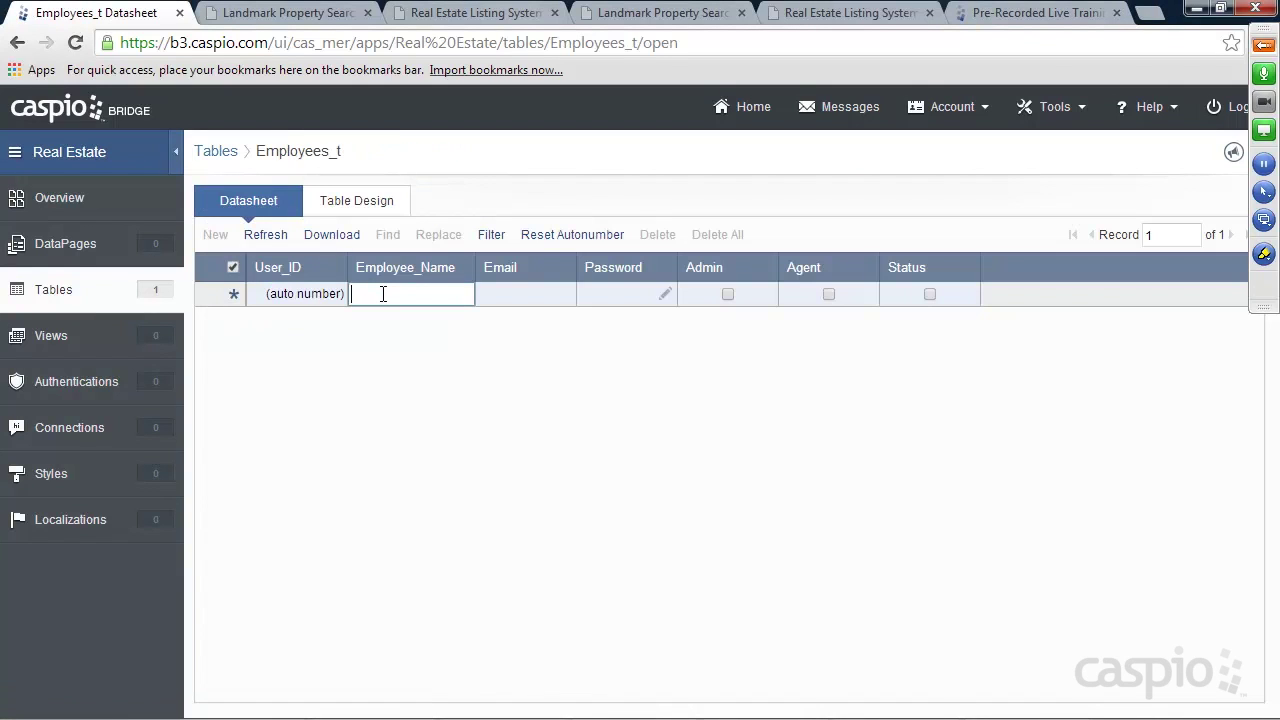
{"action": "type", "text": "Wal"}
{"action": "type", "text": "White"}
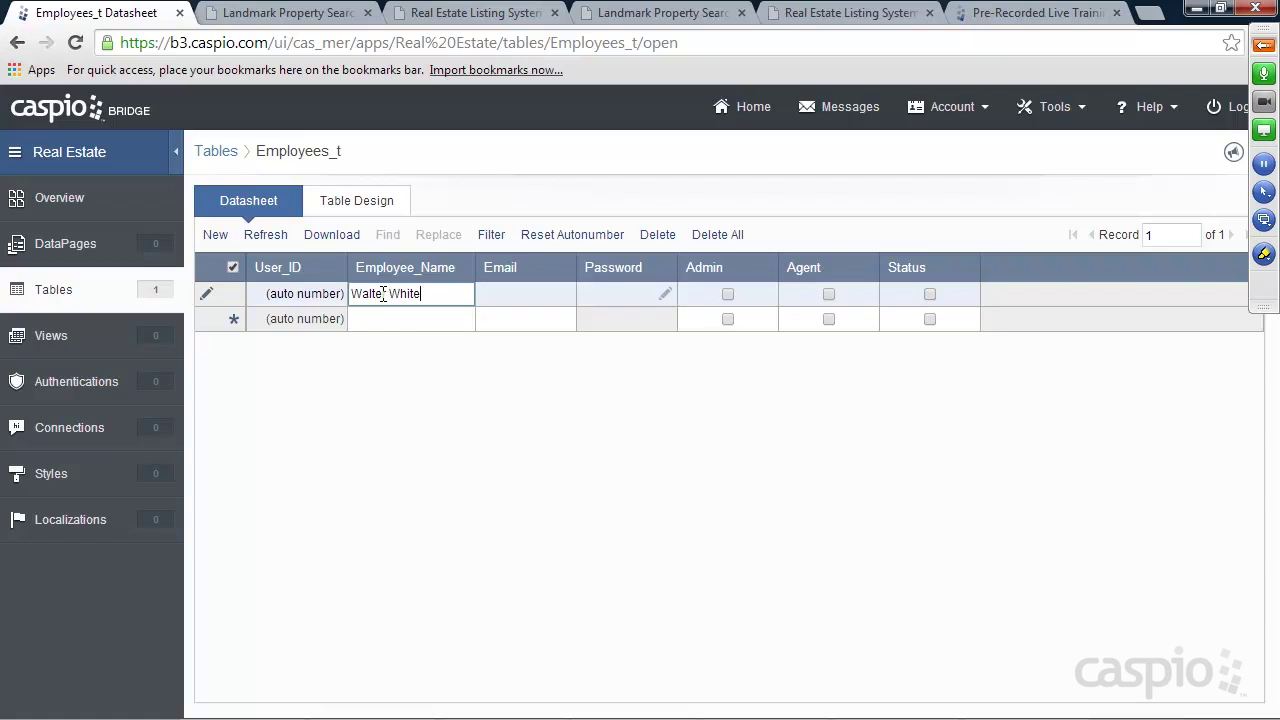
{"action": "key", "text": "Tab"}
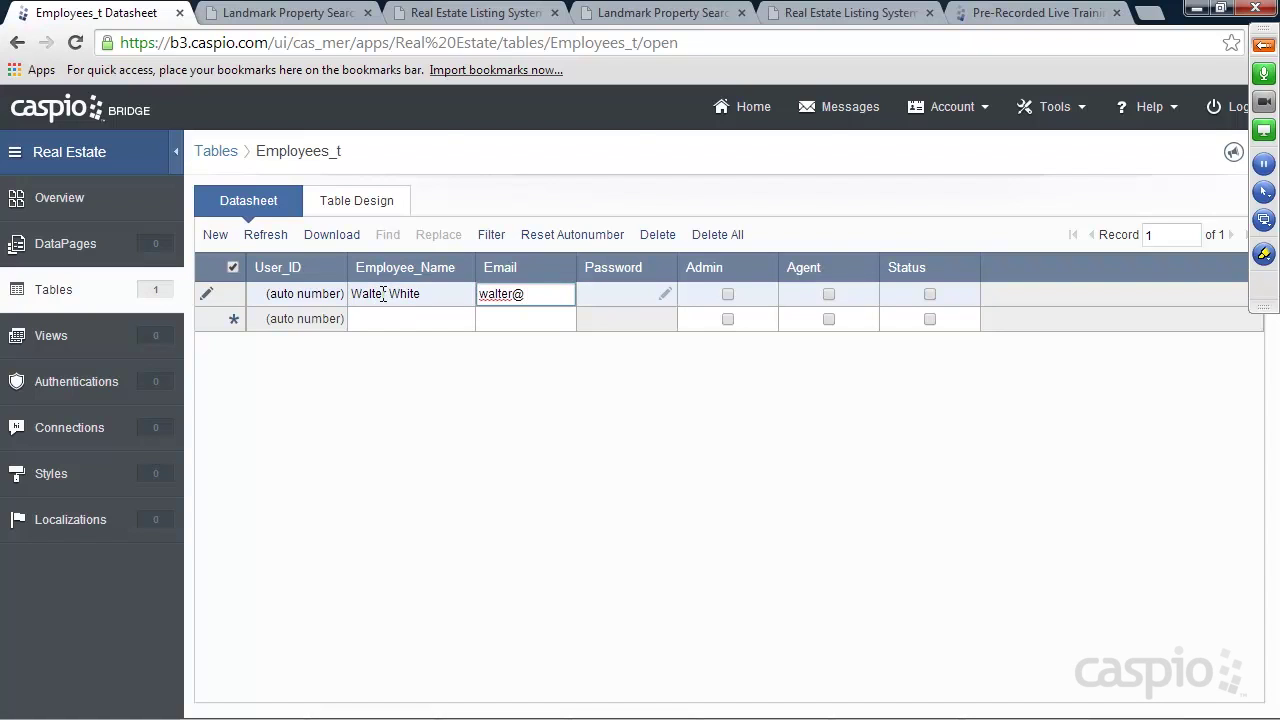
{"action": "left_click", "coordinate": [667, 294]}
{"action": "type", "text": "••••"}
{"action": "left_click", "coordinate": [700, 374]}
{"action": "type", "text": "••••"}
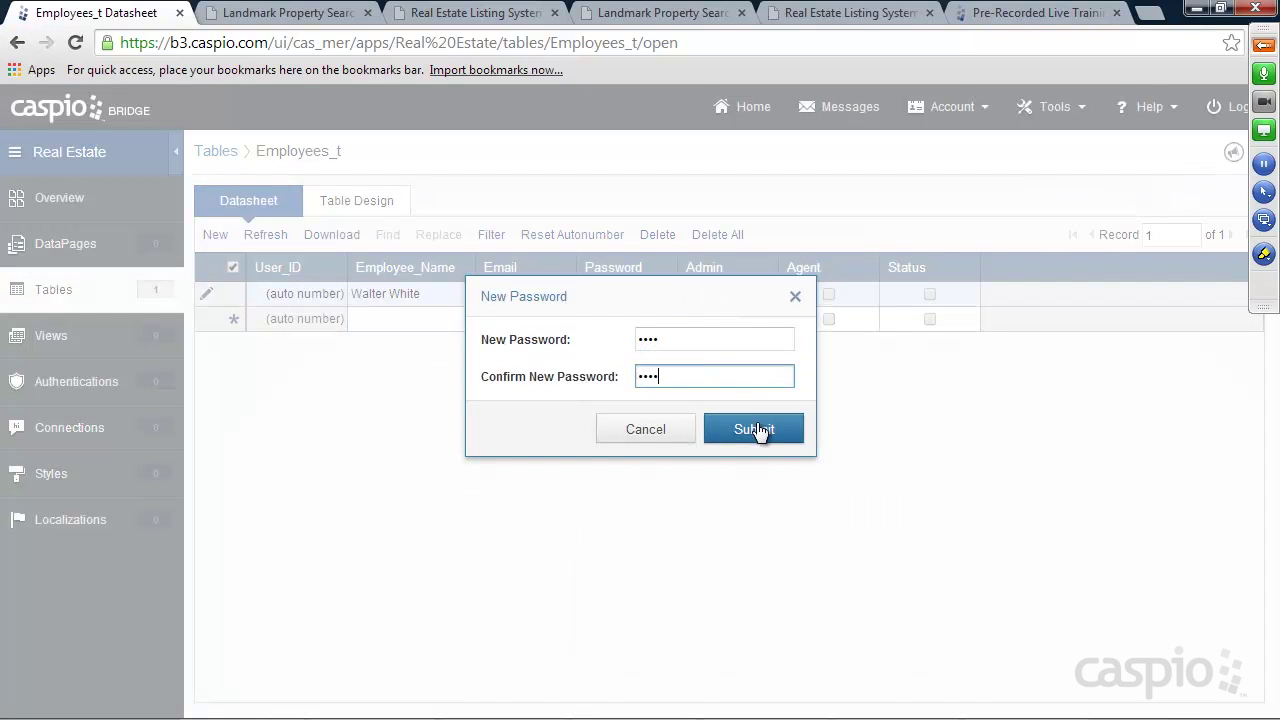
{"action": "left_click", "coordinate": [756, 429]}
{"action": "left_click", "coordinate": [727, 294]}
{"action": "left_click", "coordinate": [929, 294]}
{"action": "left_click", "coordinate": [403, 319]}
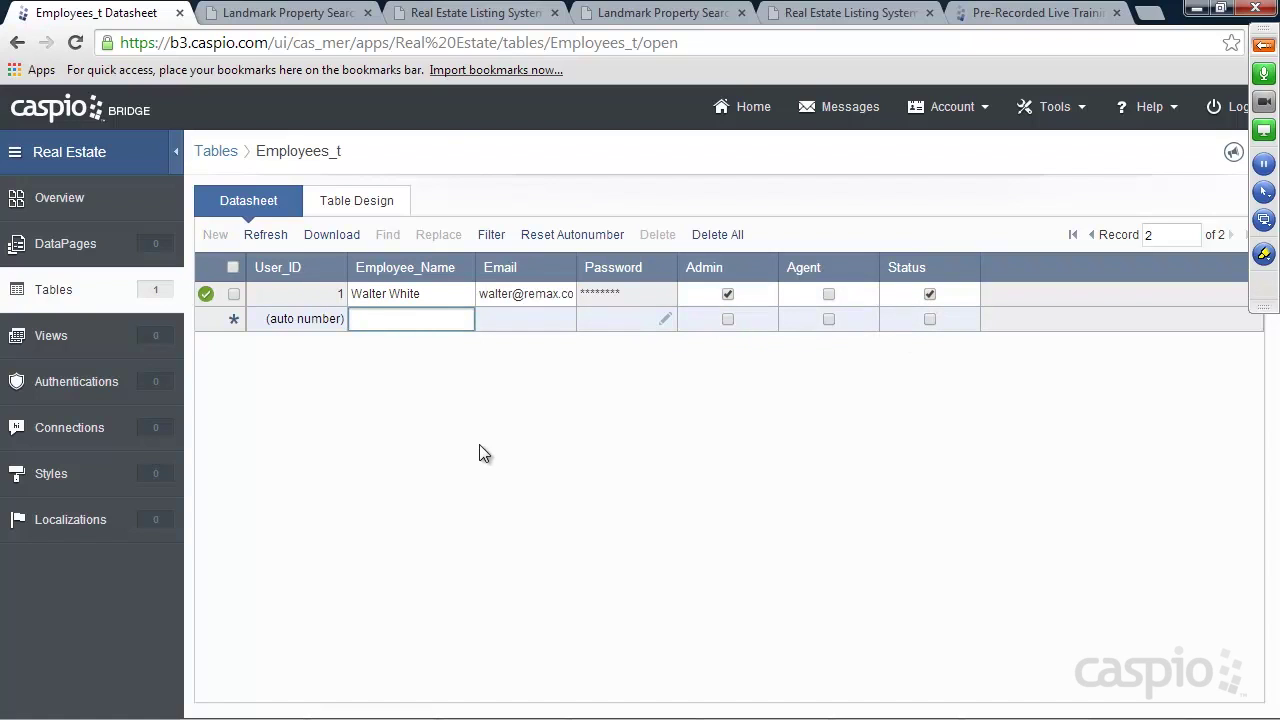
Add a second employee record marked Agent with Status yes, then start a new table
{"action": "type", "text": "Jessie Pinkman"}
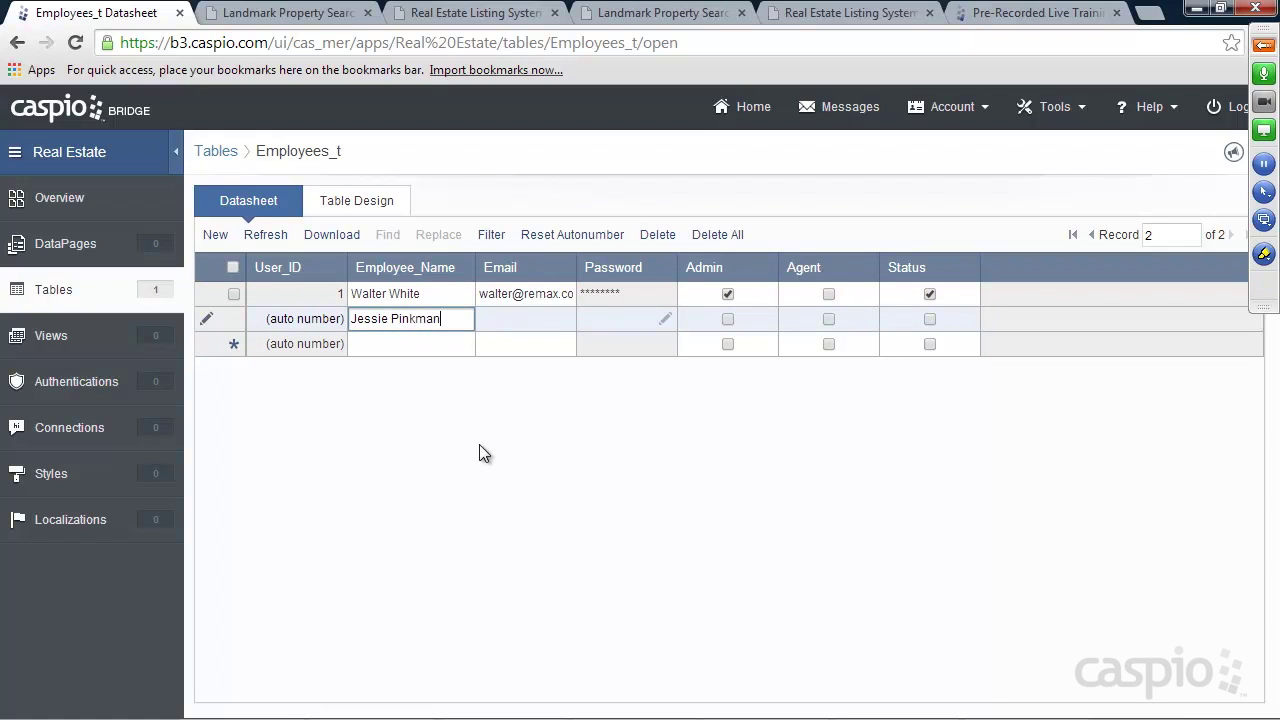
{"action": "key", "text": "Tab"}
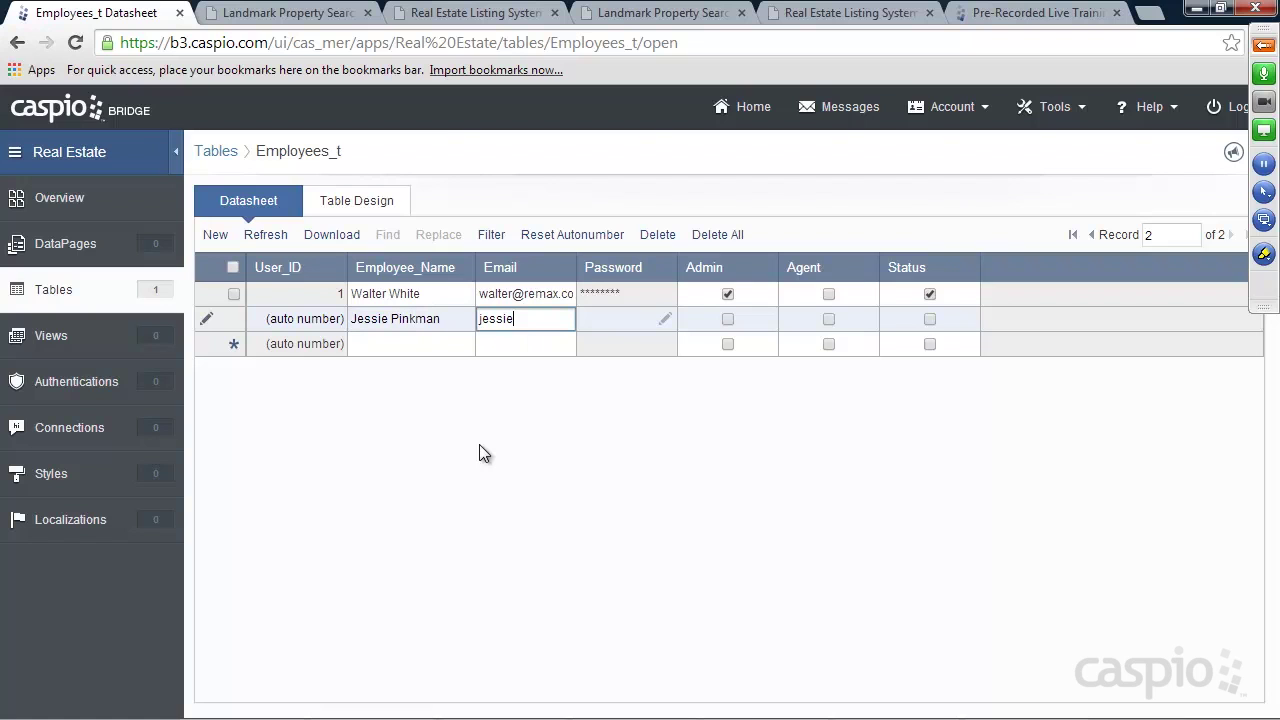
{"action": "left_click", "coordinate": [666, 318]}
{"action": "type", "text": "pass"}
{"action": "left_click", "coordinate": [724, 373]}
{"action": "type", "text": "pa"}
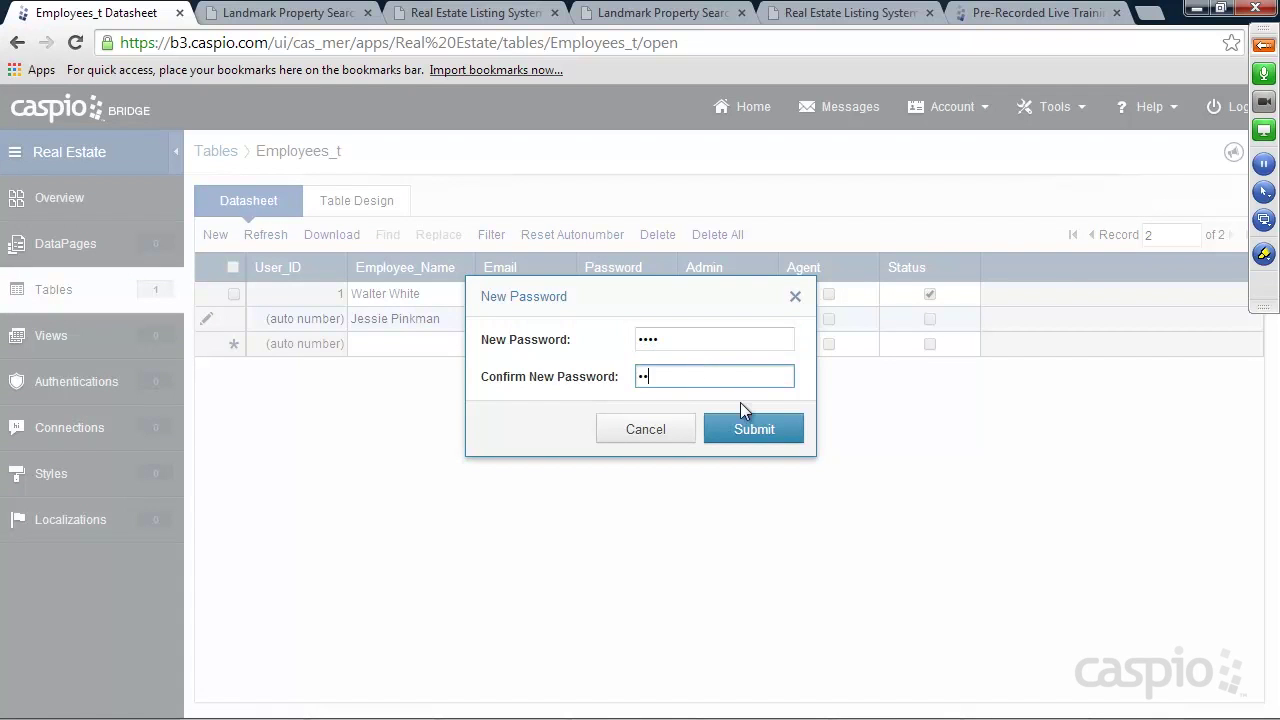
{"action": "left_click", "coordinate": [736, 426]}
{"action": "left_click", "coordinate": [828, 319]}
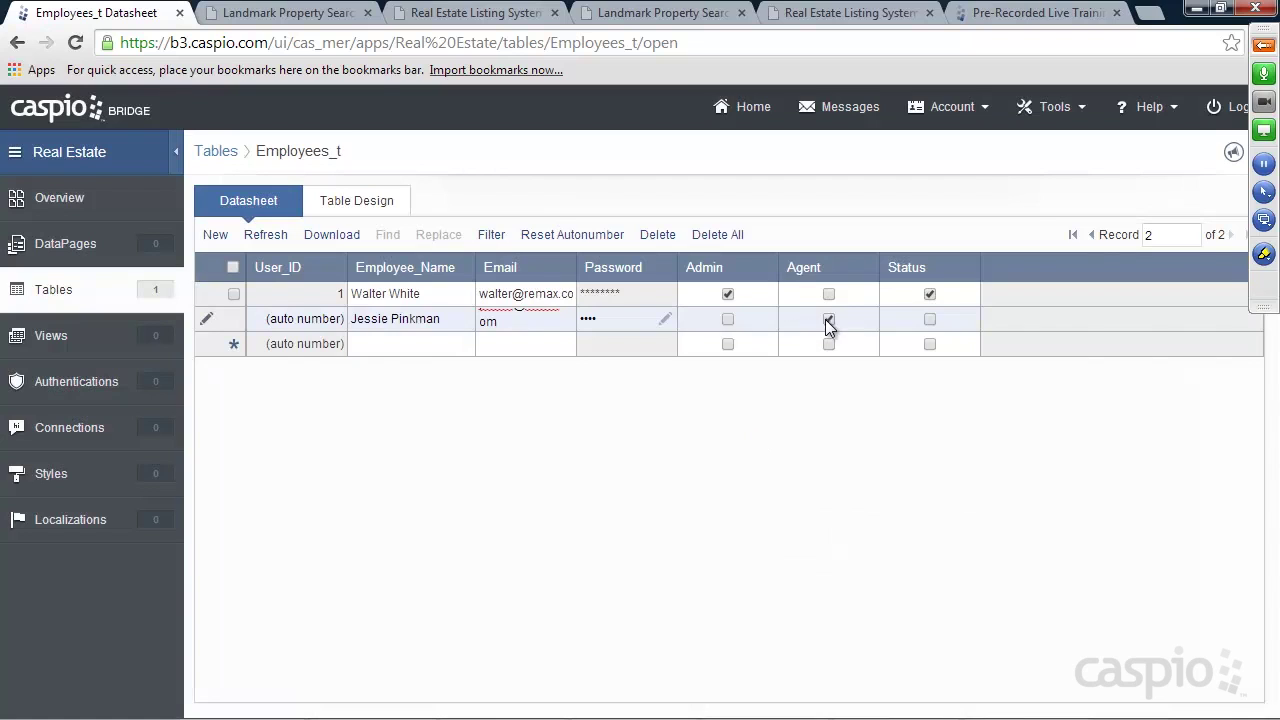
{"action": "left_click", "coordinate": [929, 320]}
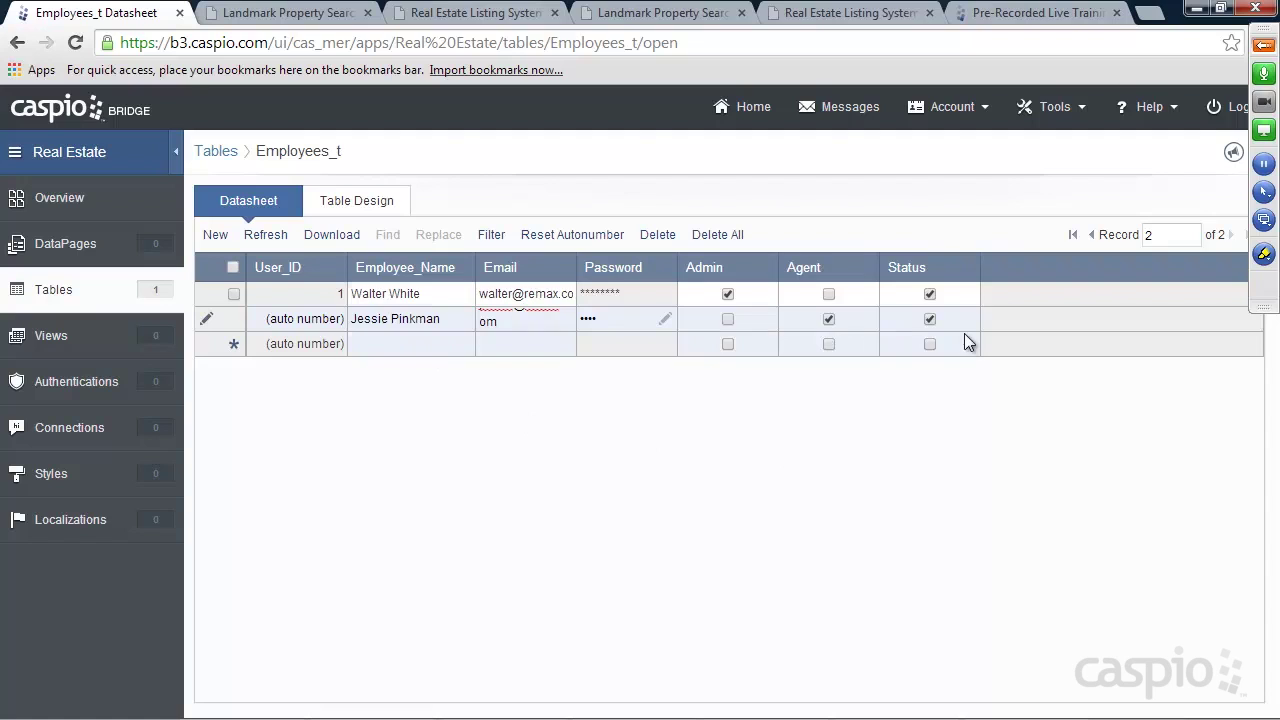
{"action": "left_click", "coordinate": [410, 345]}
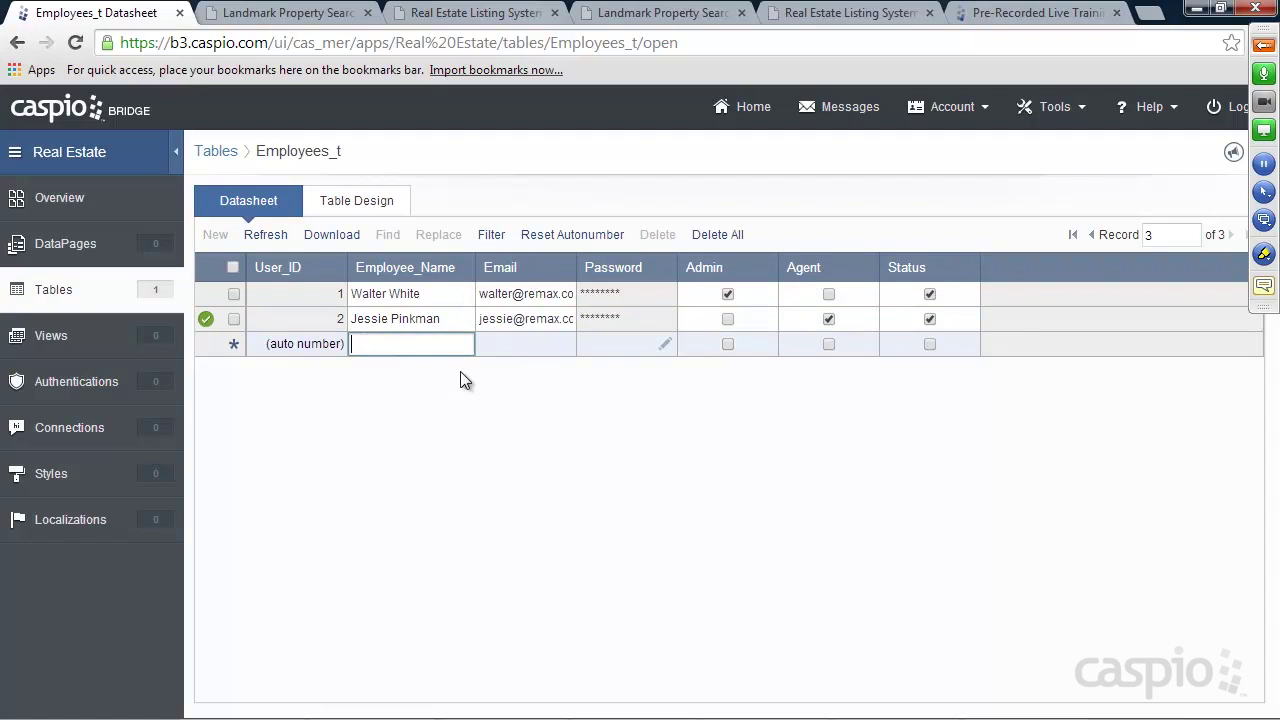
{"action": "left_click", "coordinate": [55, 291]}
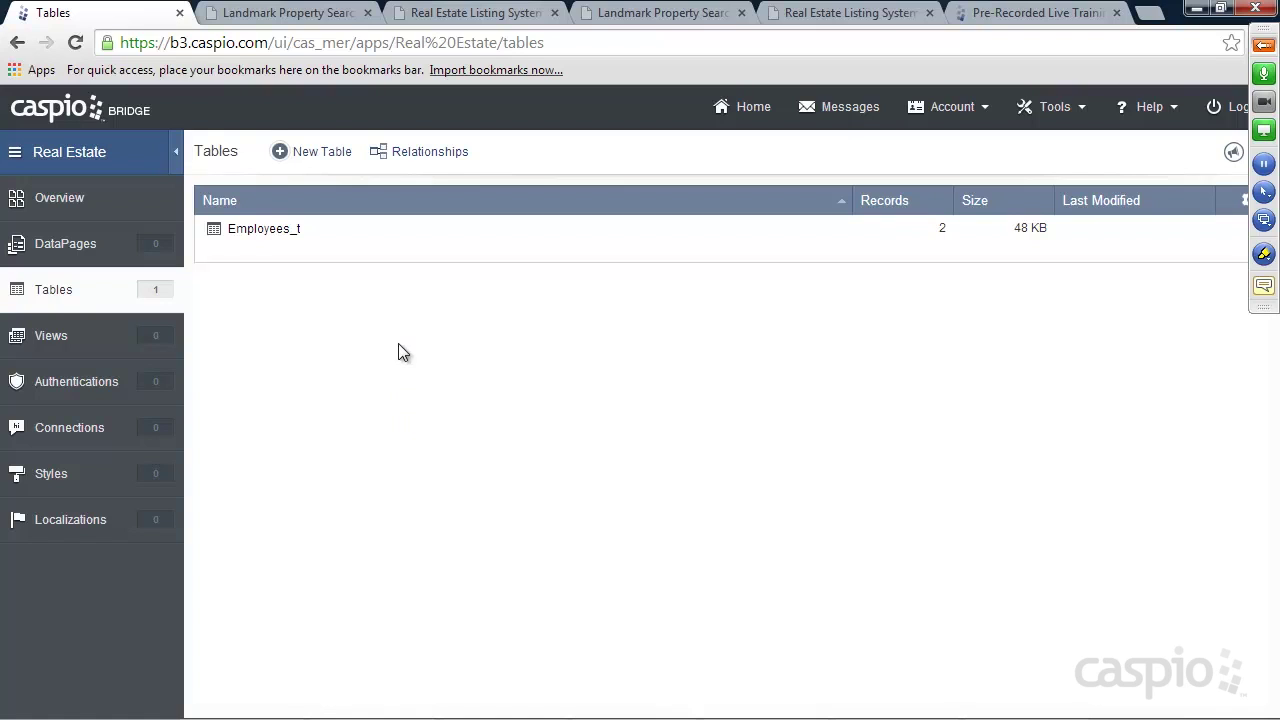
{"action": "left_click", "coordinate": [322, 155]}
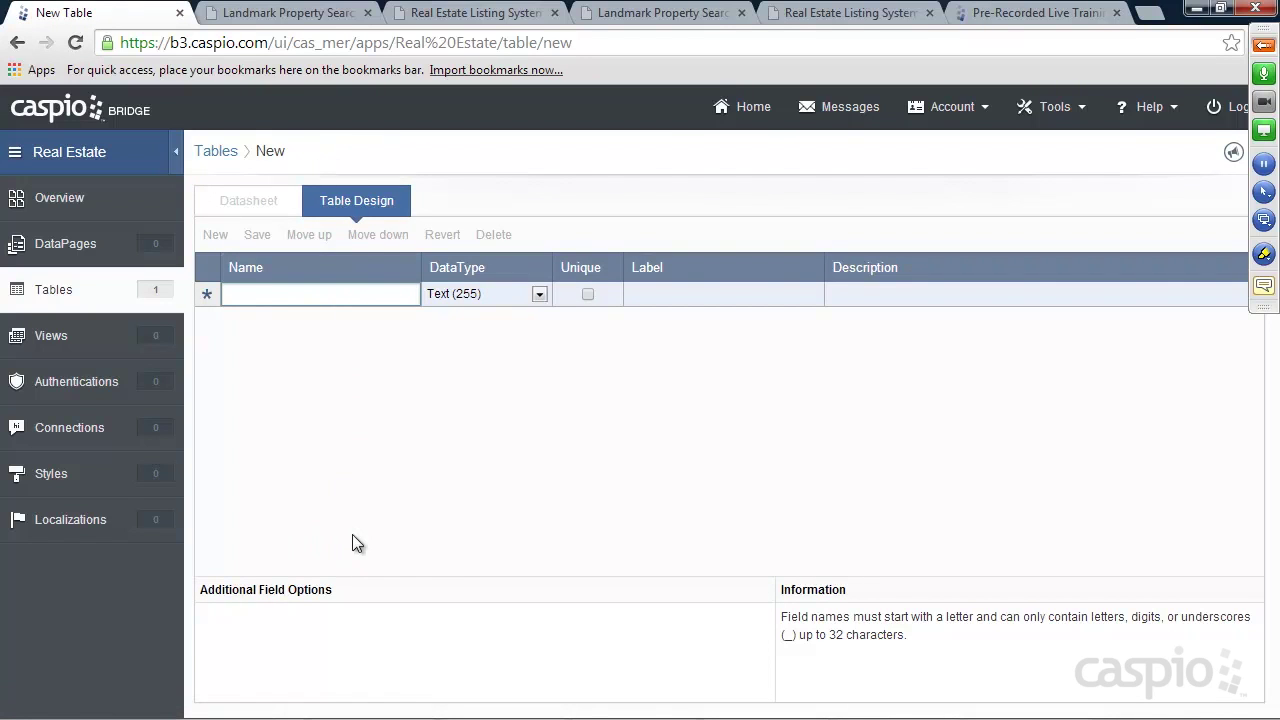
Add fields Property_ID (Autonumber), Property_Name and Property_Description (Text 64000)
{"action": "type", "text": "P"}
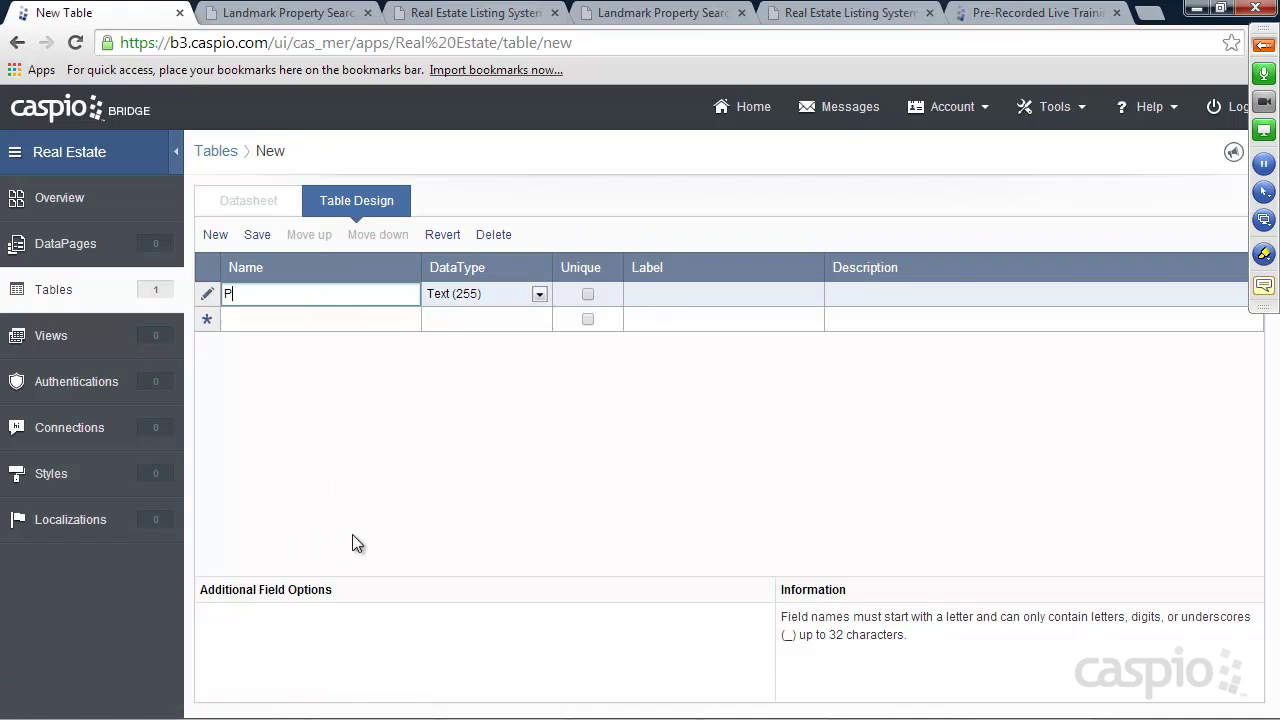
{"action": "type", "text": "roperty_ID"}
{"action": "left_click", "coordinate": [481, 293]}
{"action": "left_click", "coordinate": [474, 396]}
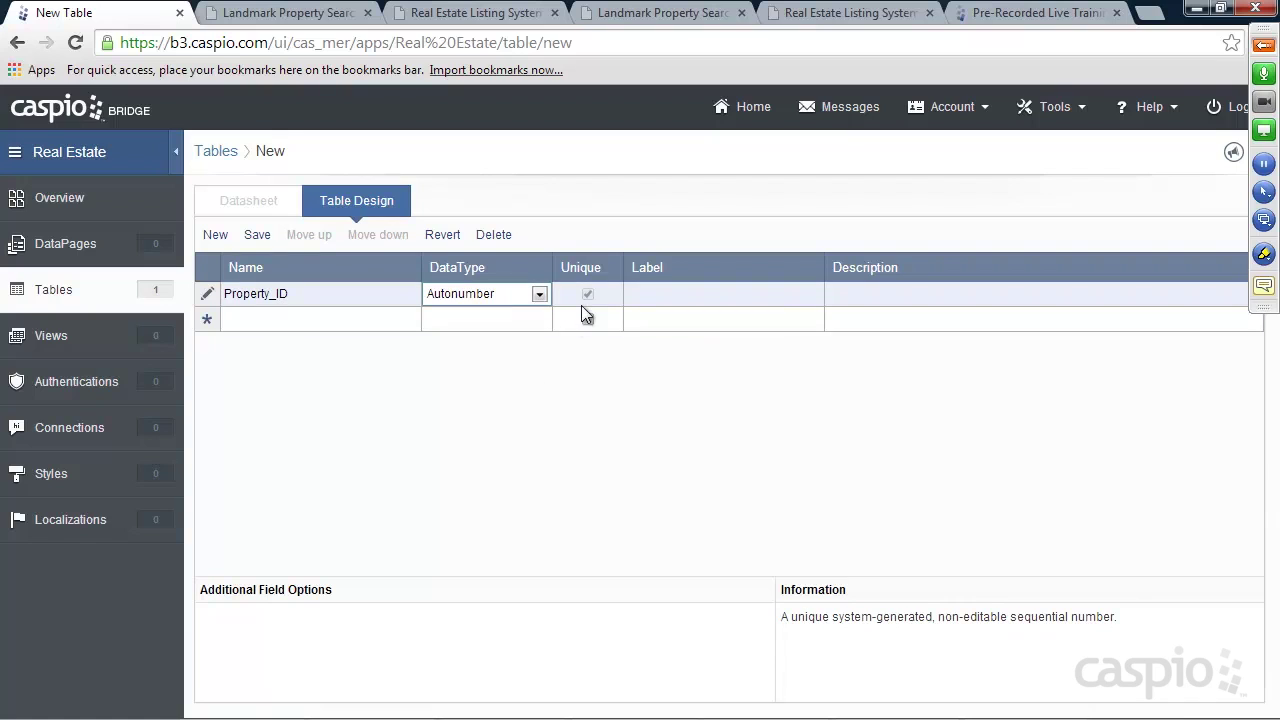
{"action": "left_click", "coordinate": [343, 318]}
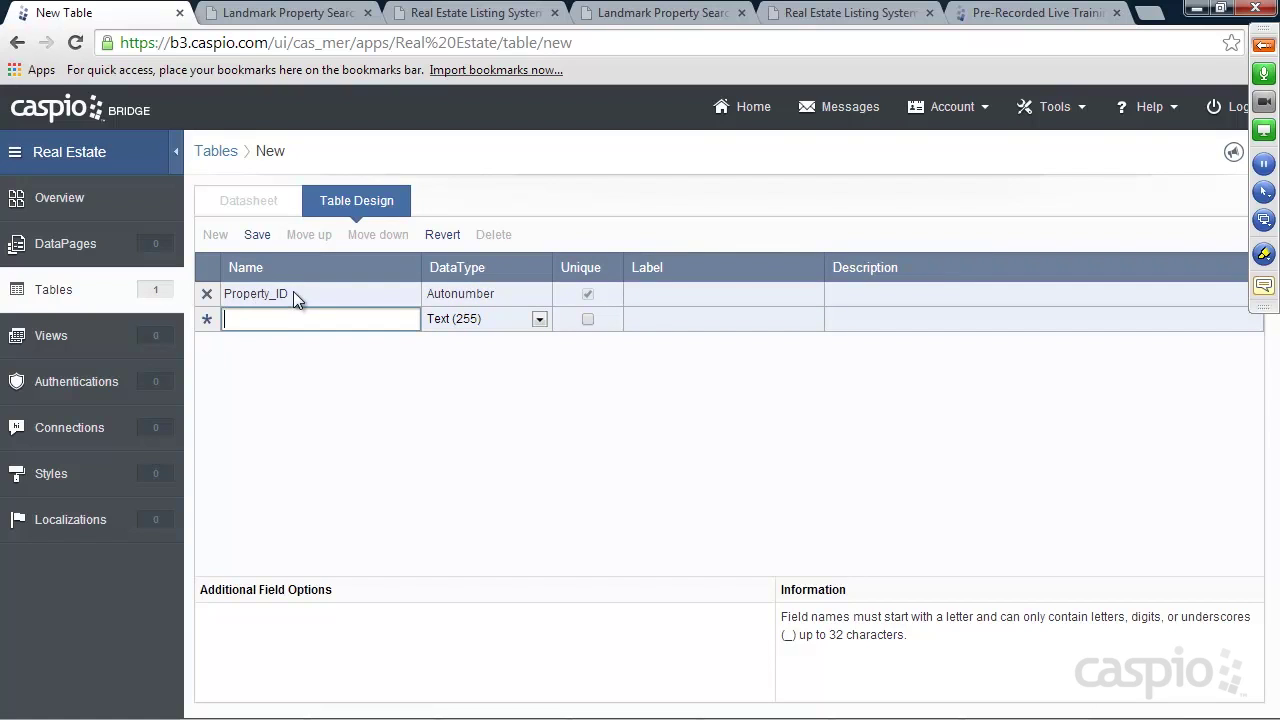
{"action": "type", "text": "Pro"}
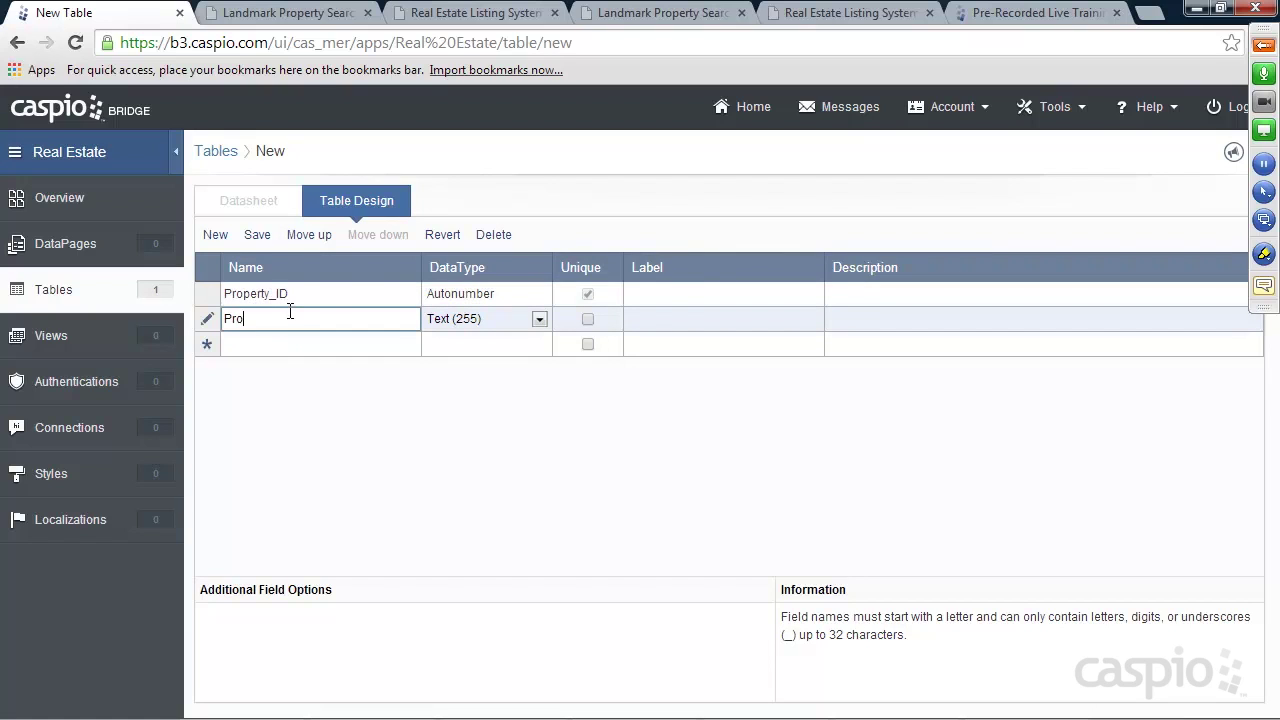
{"action": "type", "text": "perty_Name"}
{"action": "left_click", "coordinate": [289, 345]}
{"action": "type", "text": "Property_Descrpi"}
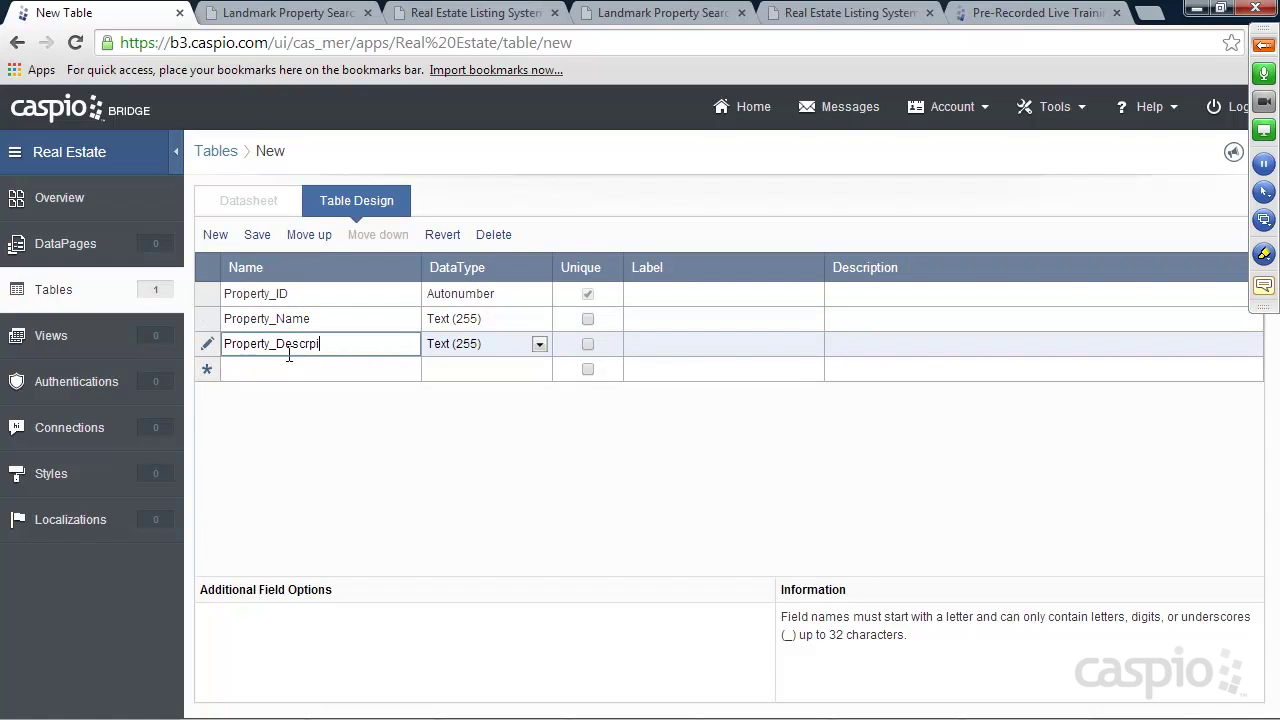
{"action": "type", "text": "ption"}
{"action": "left_click", "coordinate": [470, 346]}
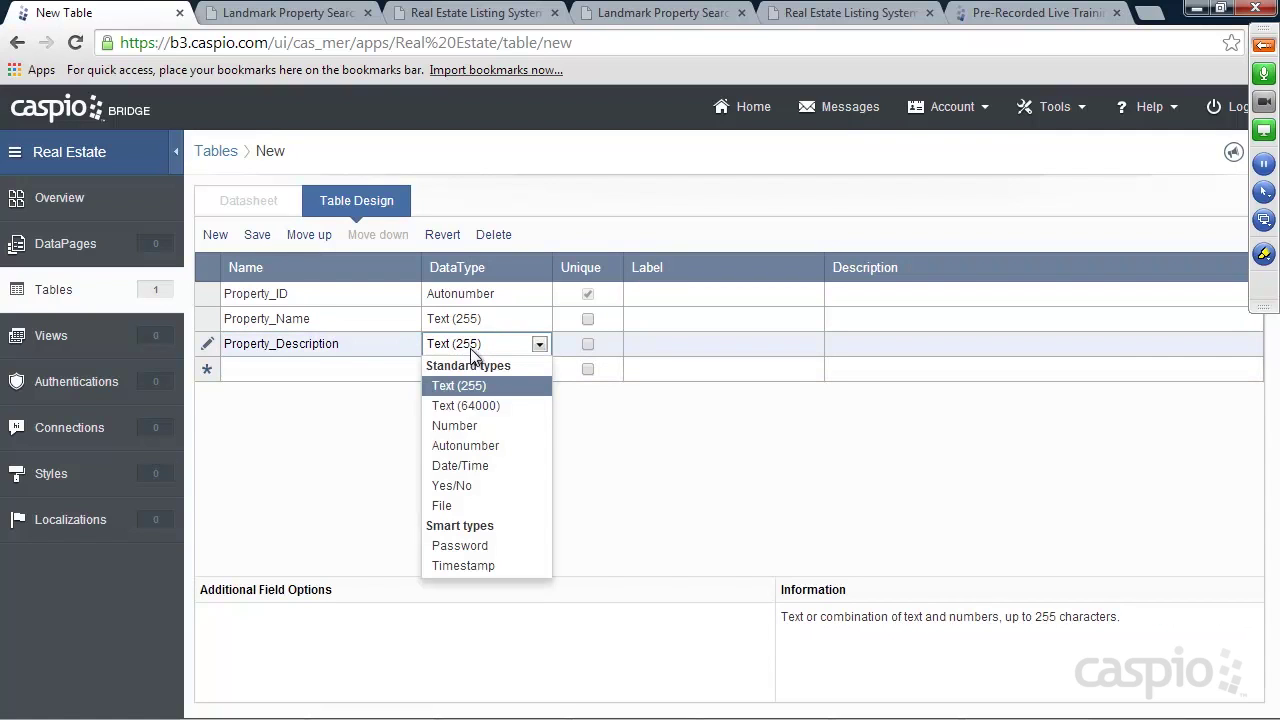
{"action": "left_click", "coordinate": [470, 406]}
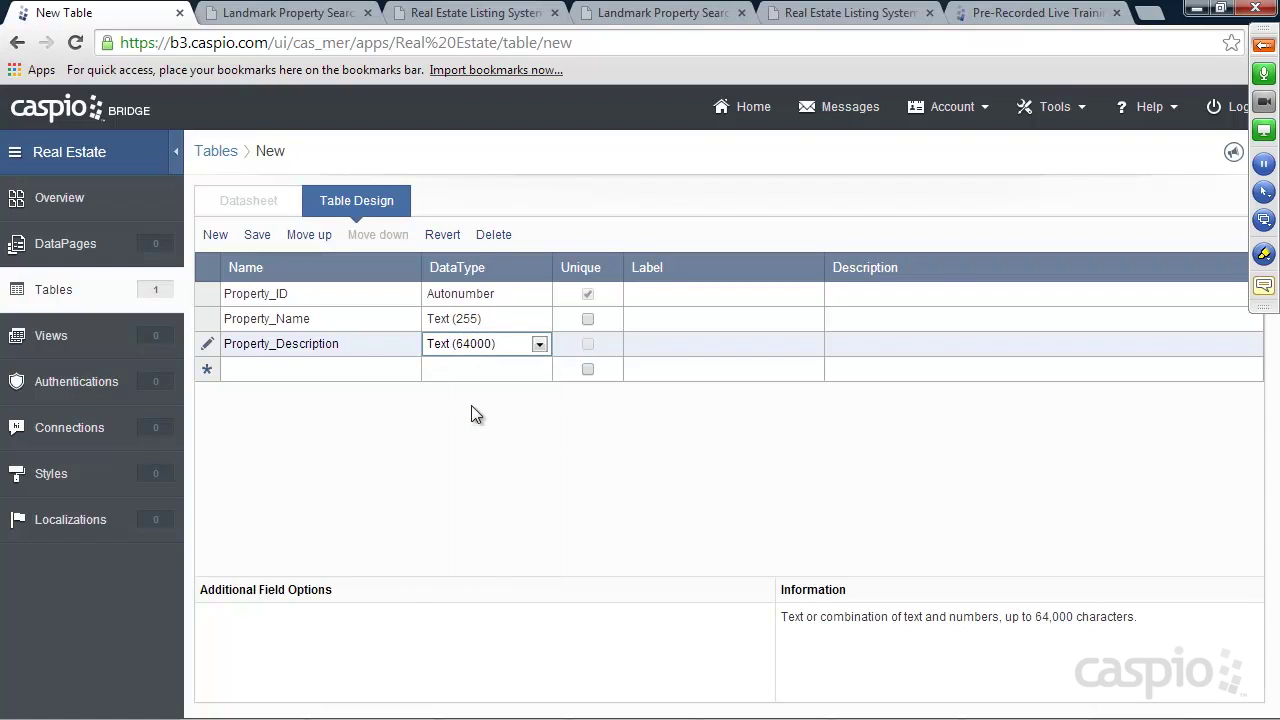
{"action": "left_click", "coordinate": [343, 370]}
Add the Address, City, State and Zip fields
{"action": "type", "text": "Address"}
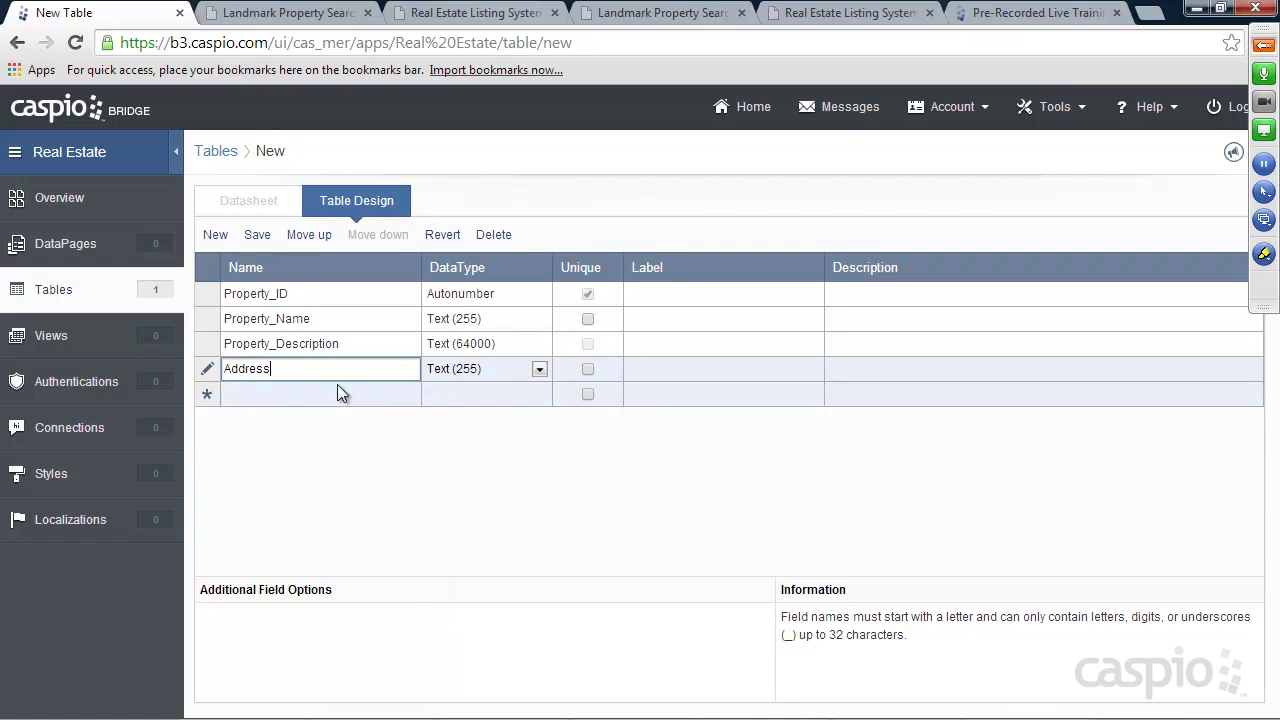
{"action": "left_click", "coordinate": [335, 395]}
{"action": "type", "text": "City"}
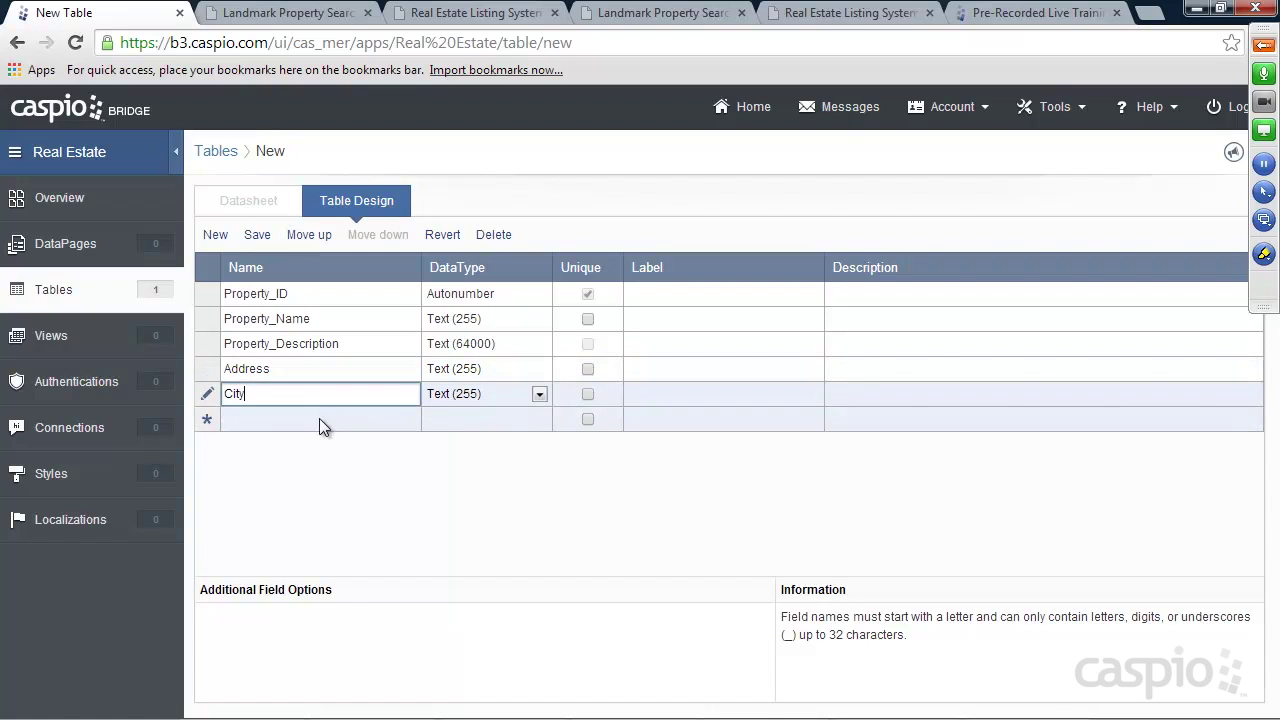
{"action": "left_click", "coordinate": [319, 418]}
{"action": "type", "text": "State"}
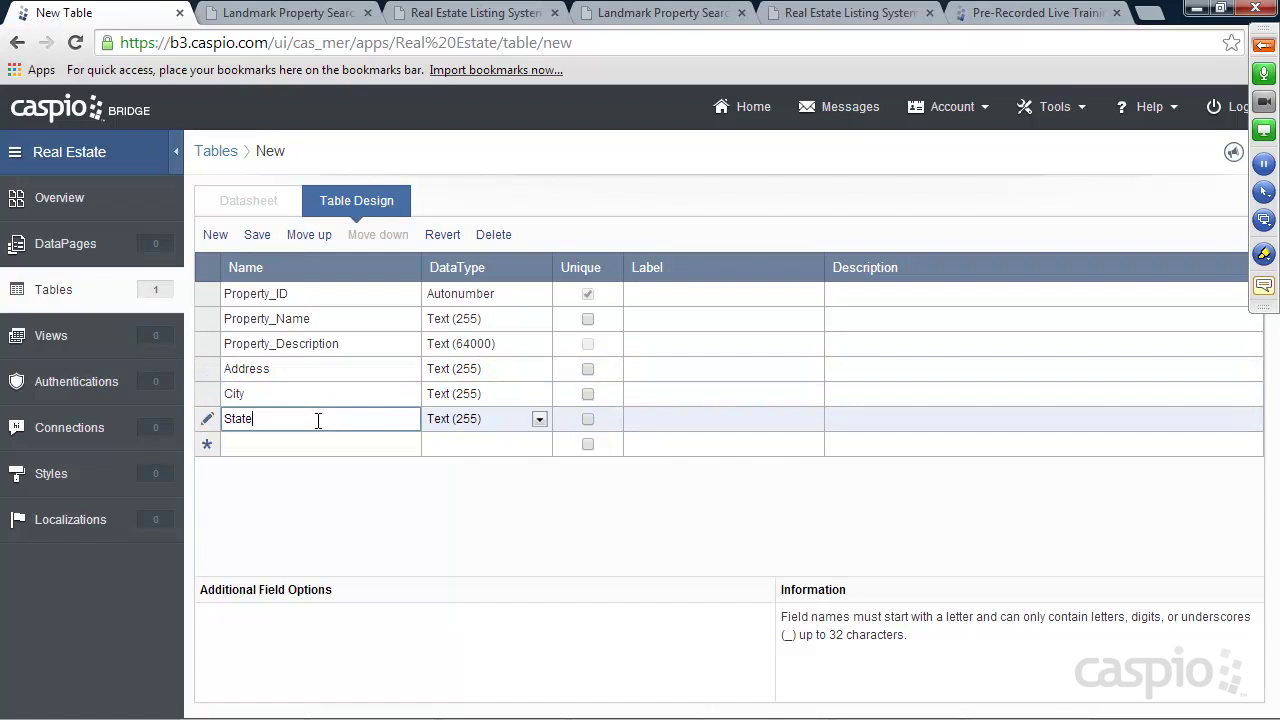
{"action": "left_click", "coordinate": [317, 442]}
{"action": "type", "text": "Zip"}
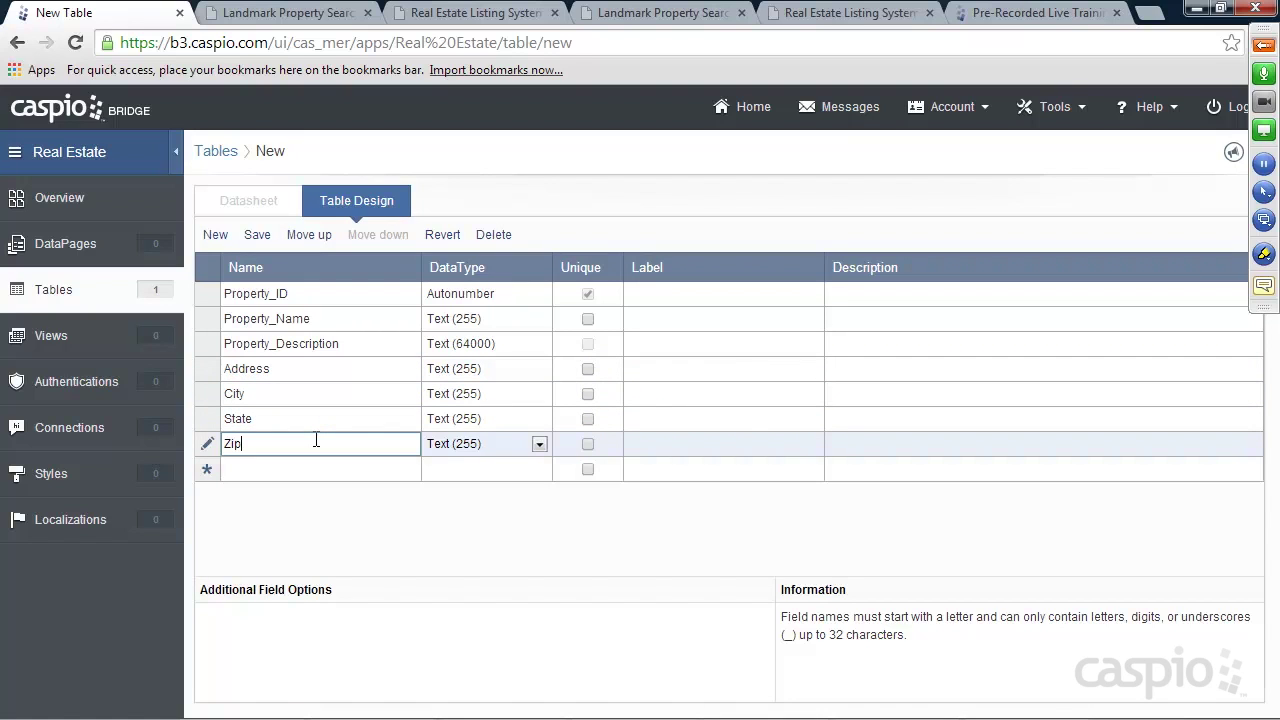
{"action": "left_click", "coordinate": [266, 472]}
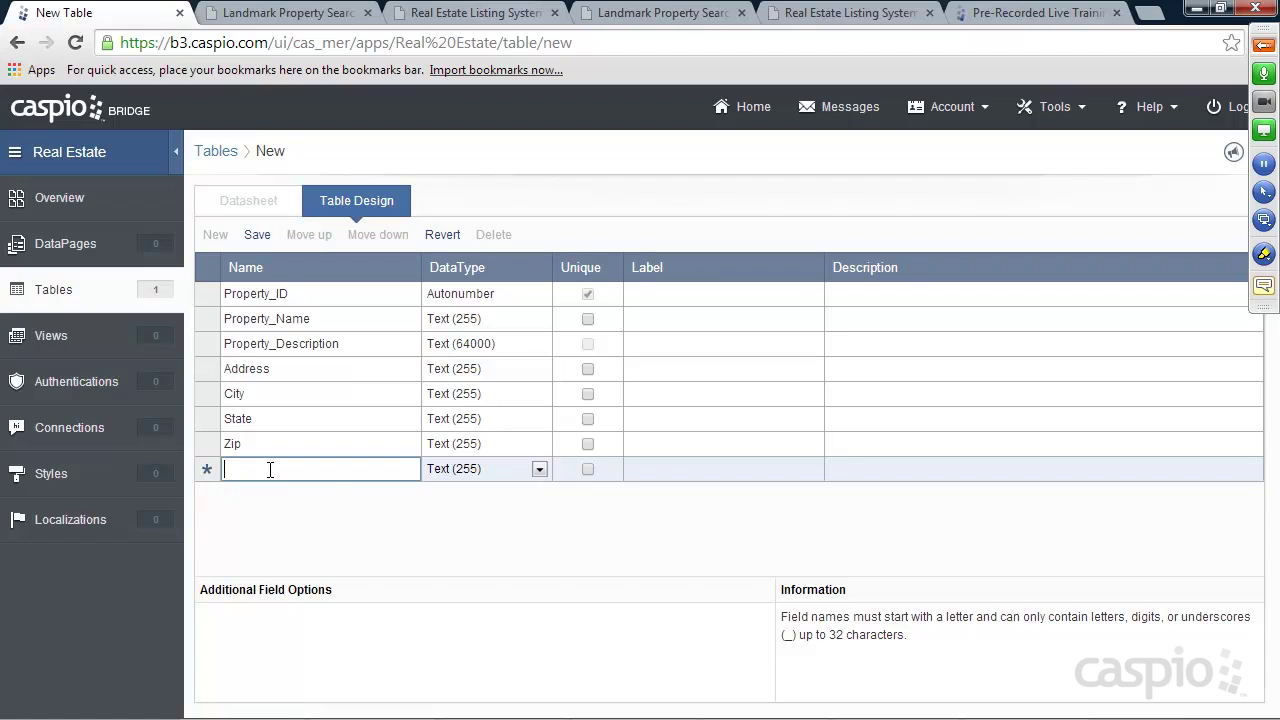
Add Nu_Bedrooms, Nu_Bathrooms and Price as Number fields
{"action": "type", "text": "Nu"}
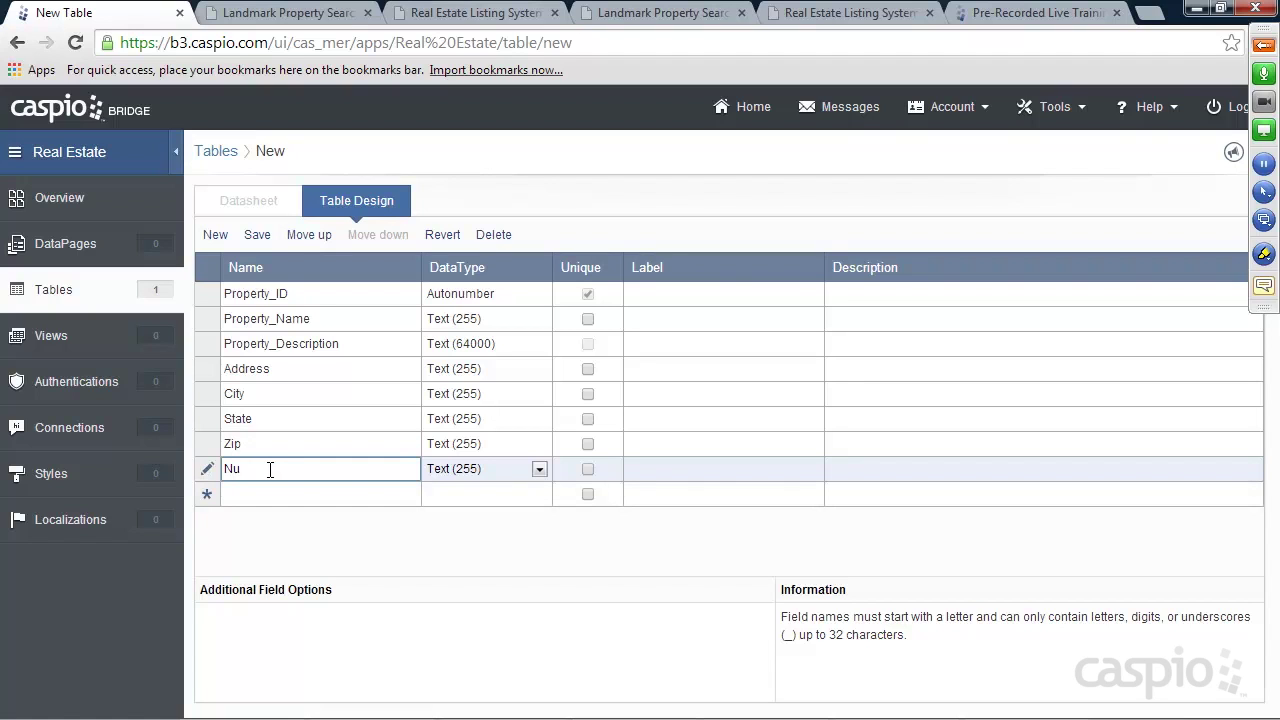
{"action": "type", "text": "_Bedrooms"}
{"action": "left_click", "coordinate": [455, 470]}
{"action": "left_click", "coordinate": [457, 554]}
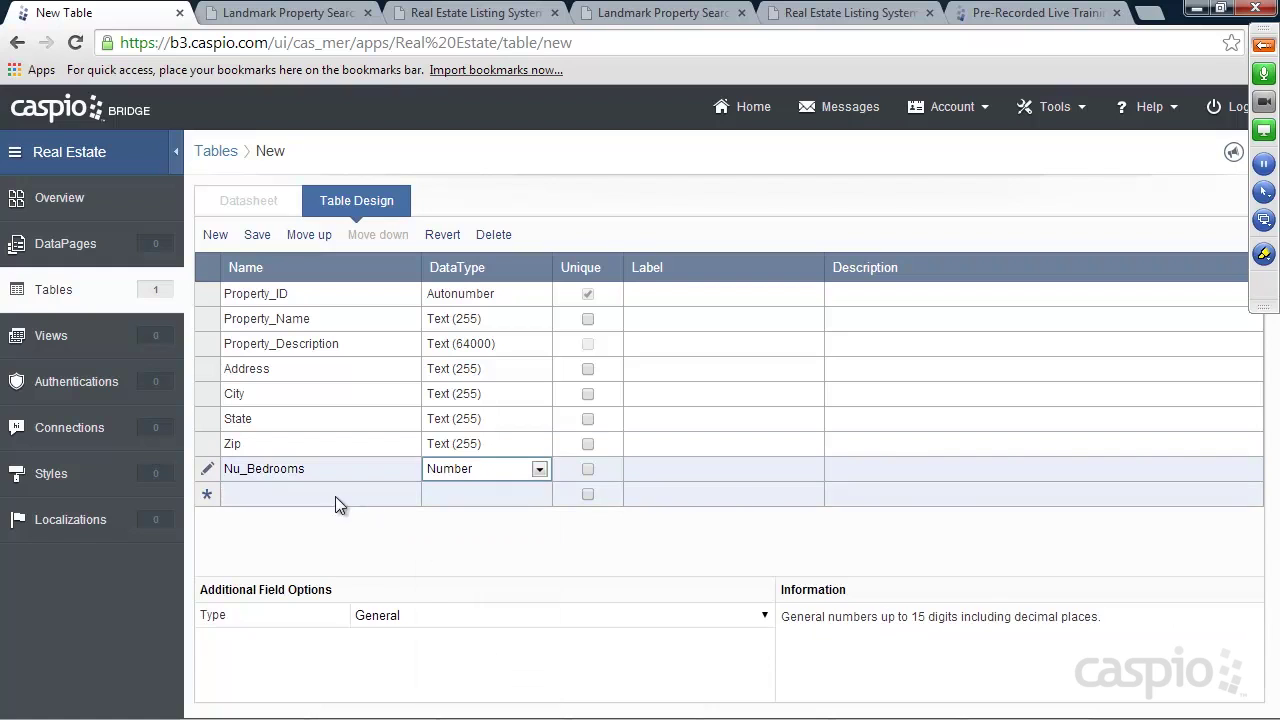
{"action": "left_click", "coordinate": [343, 492]}
{"action": "type", "text": "Nu"}
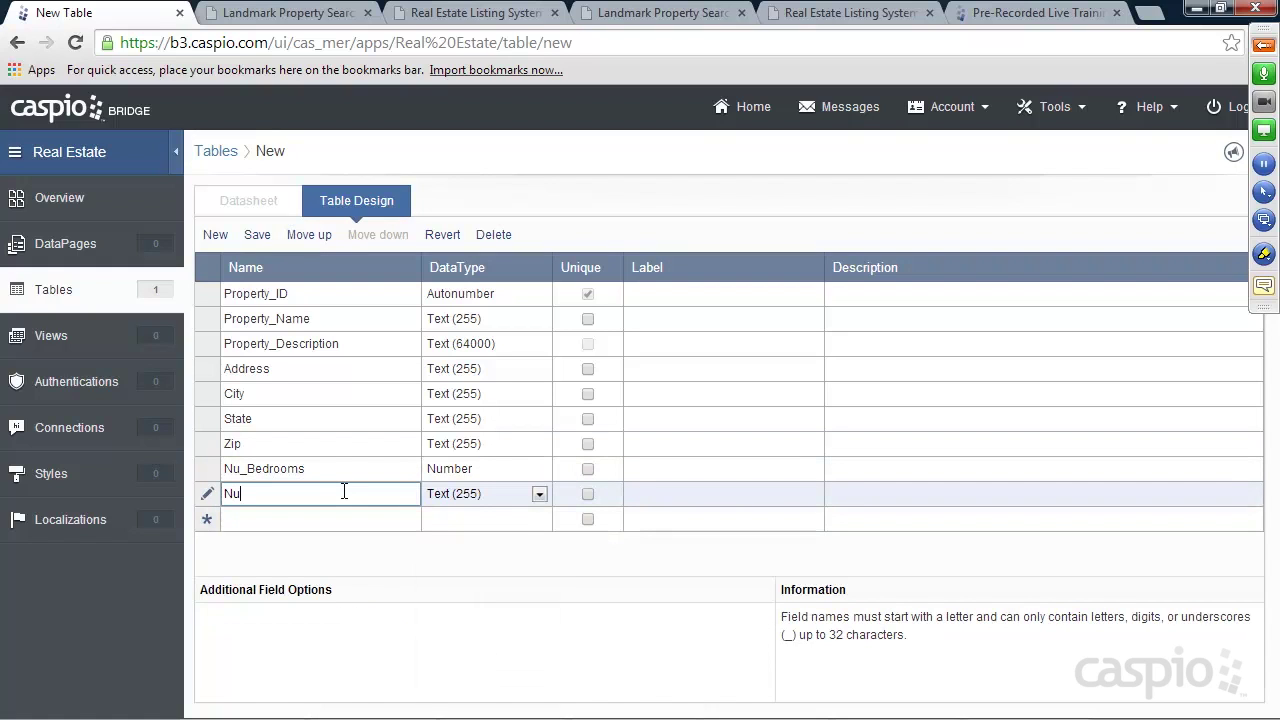
{"action": "type", "text": "_Bathrooms"}
{"action": "left_click", "coordinate": [458, 494]}
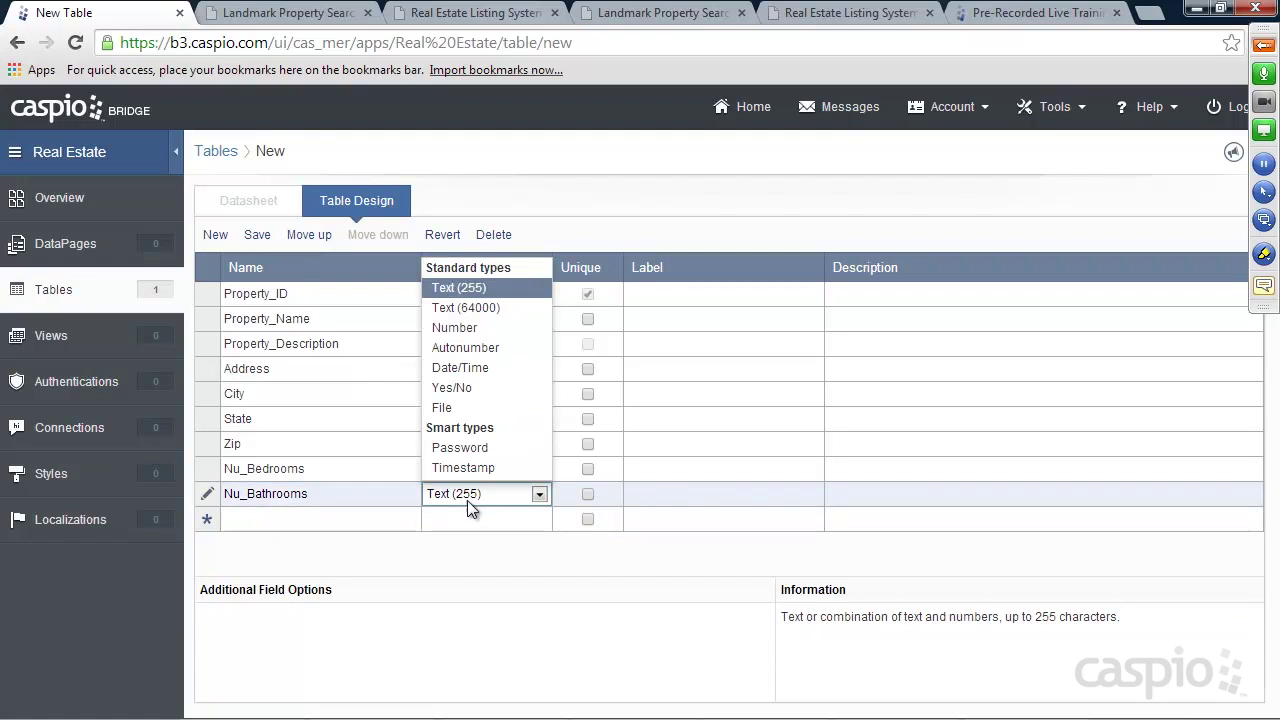
{"action": "left_click", "coordinate": [460, 327]}
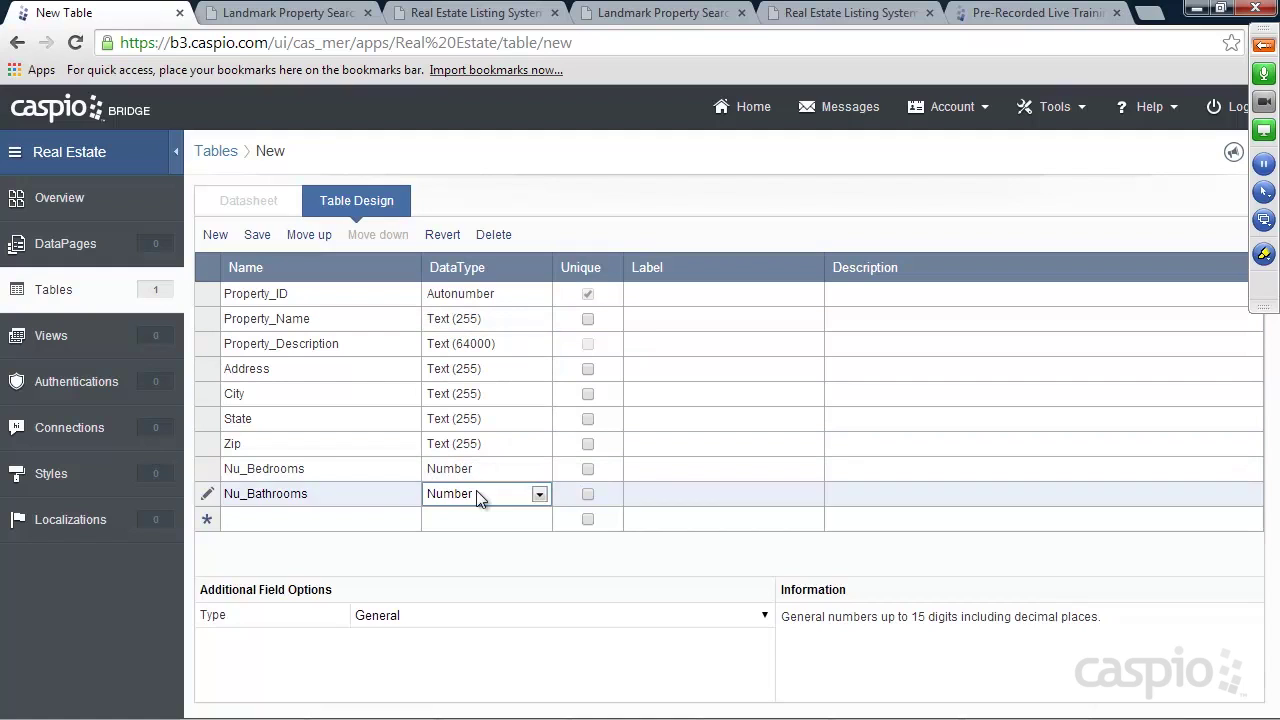
{"action": "left_click", "coordinate": [376, 518]}
{"action": "type", "text": "Price"}
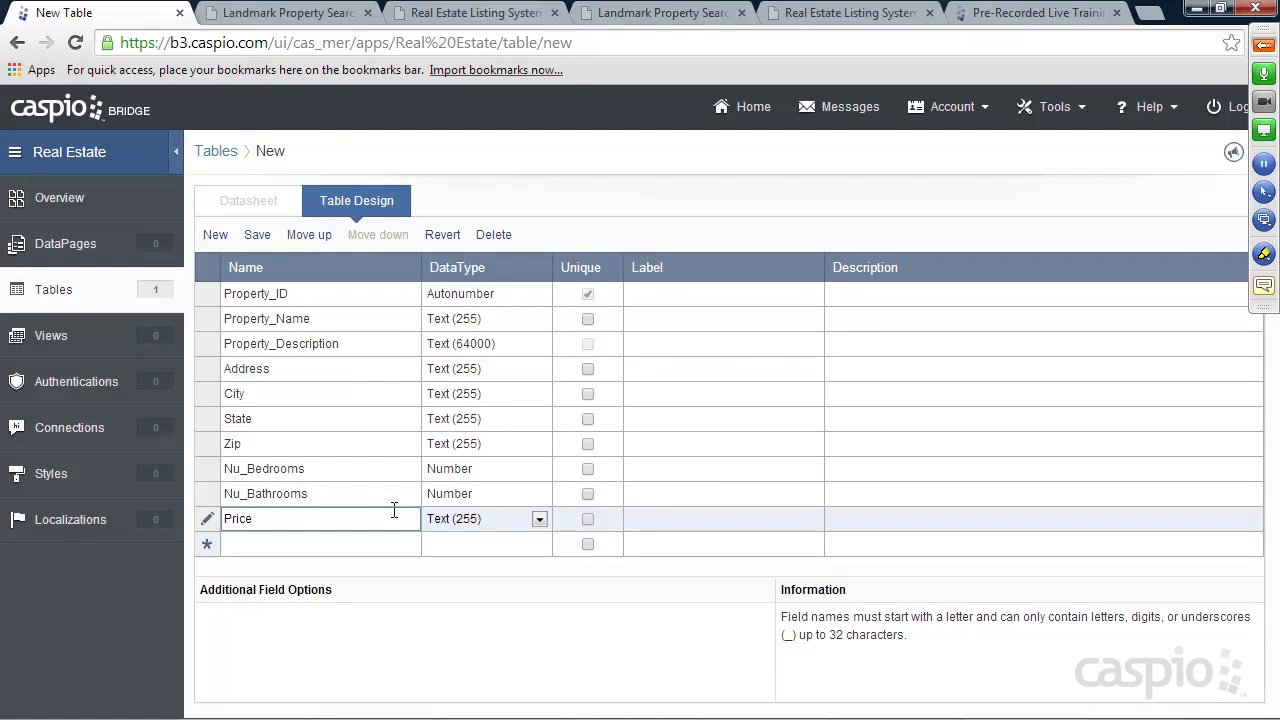
{"action": "left_click", "coordinate": [456, 518]}
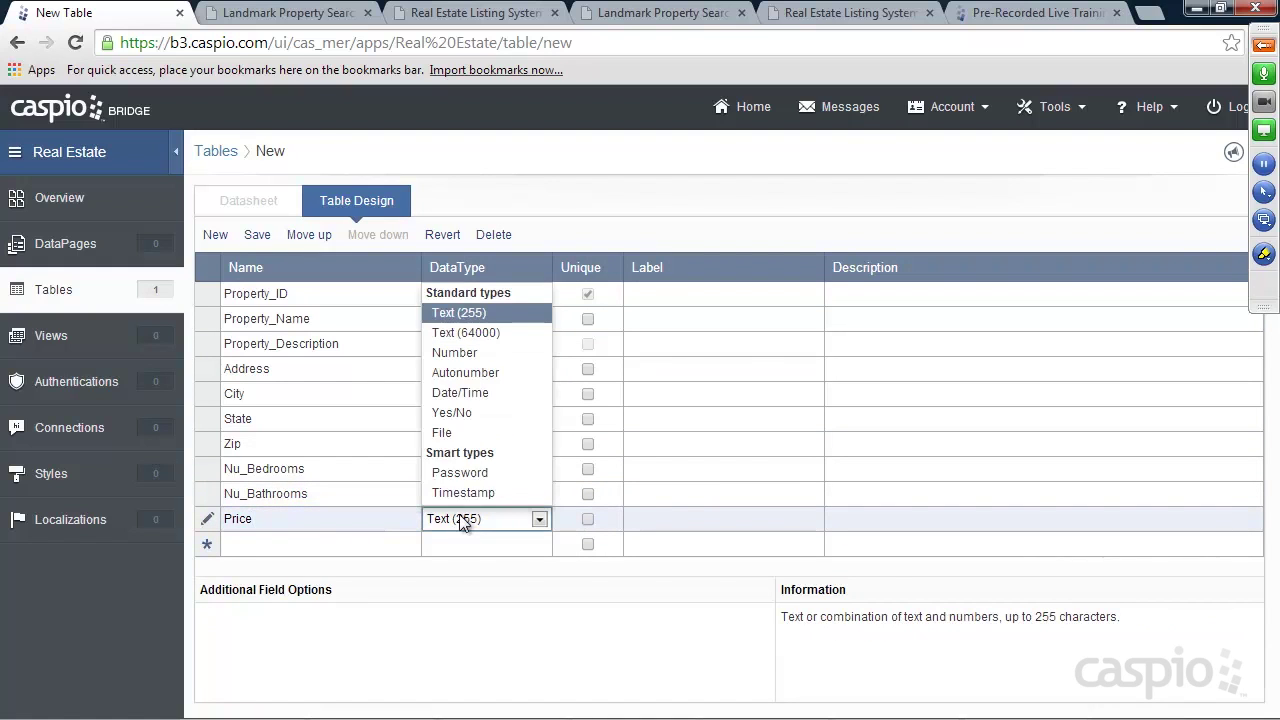
{"action": "left_click", "coordinate": [459, 358]}
Add Square_footage as a Number field and Date_Posted as a Date/Time field
{"action": "left_click", "coordinate": [342, 543]}
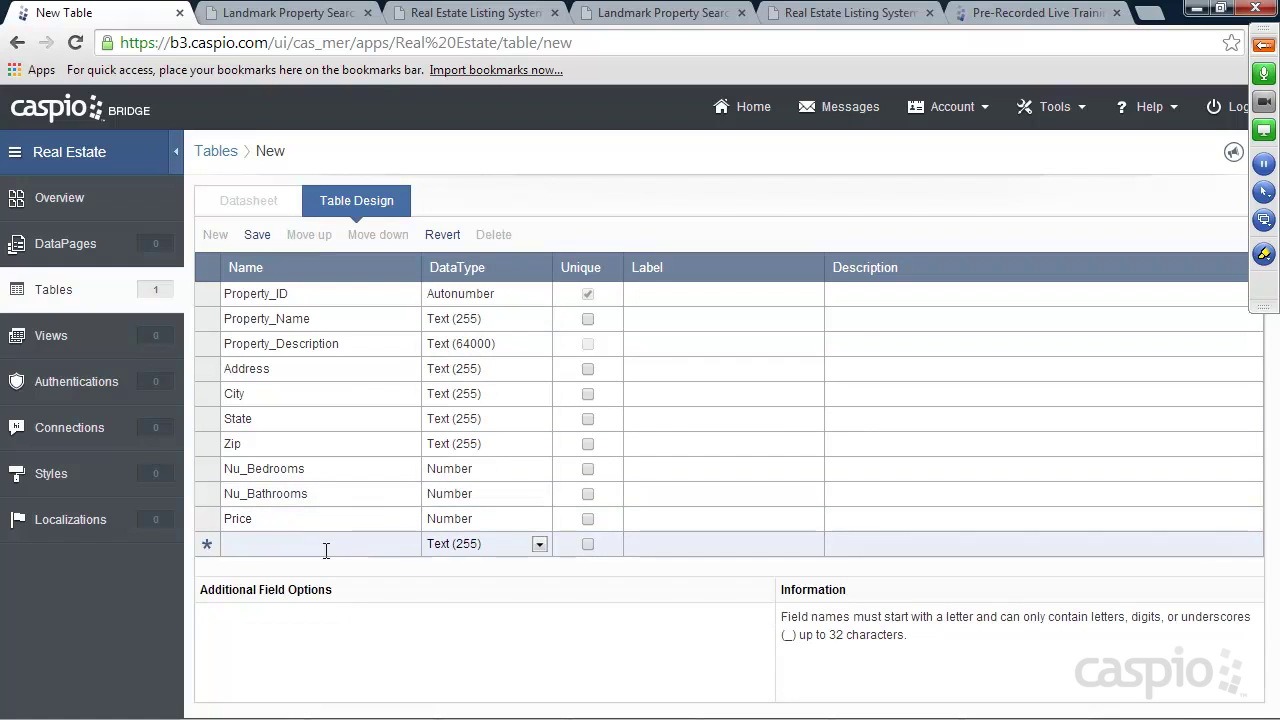
{"action": "type", "text": "S"}
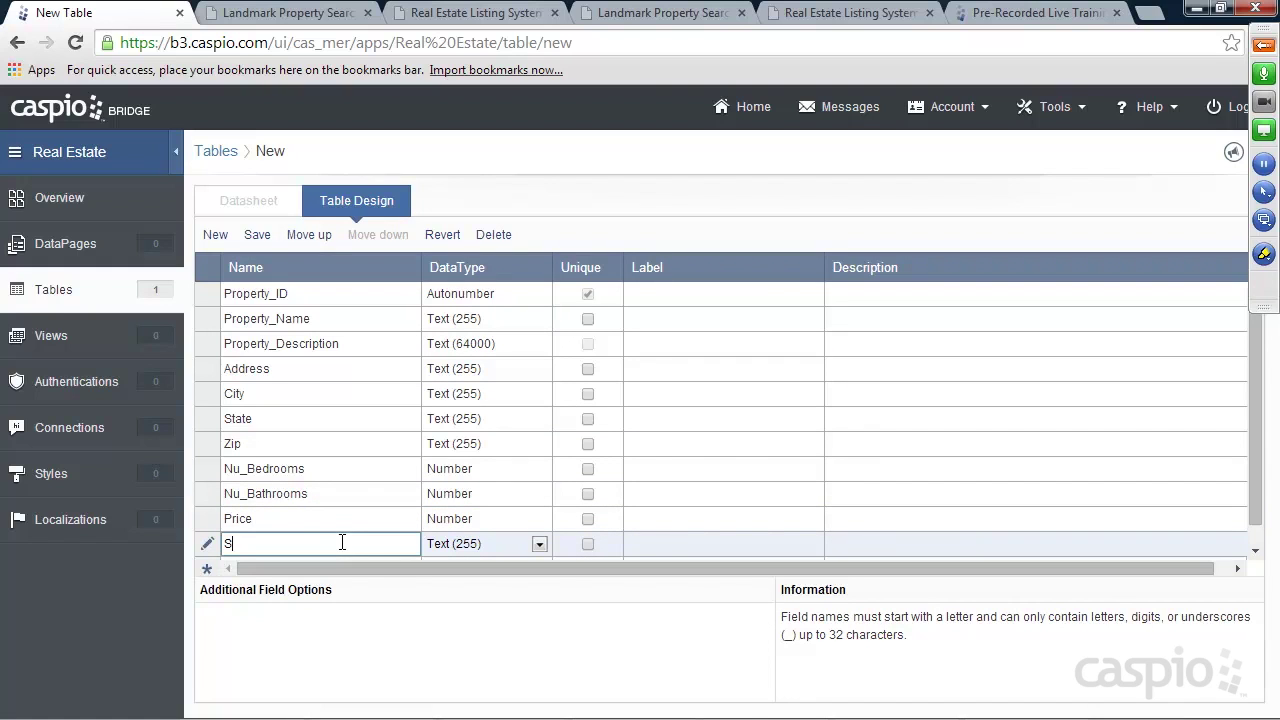
{"action": "type", "text": "quare_footage"}
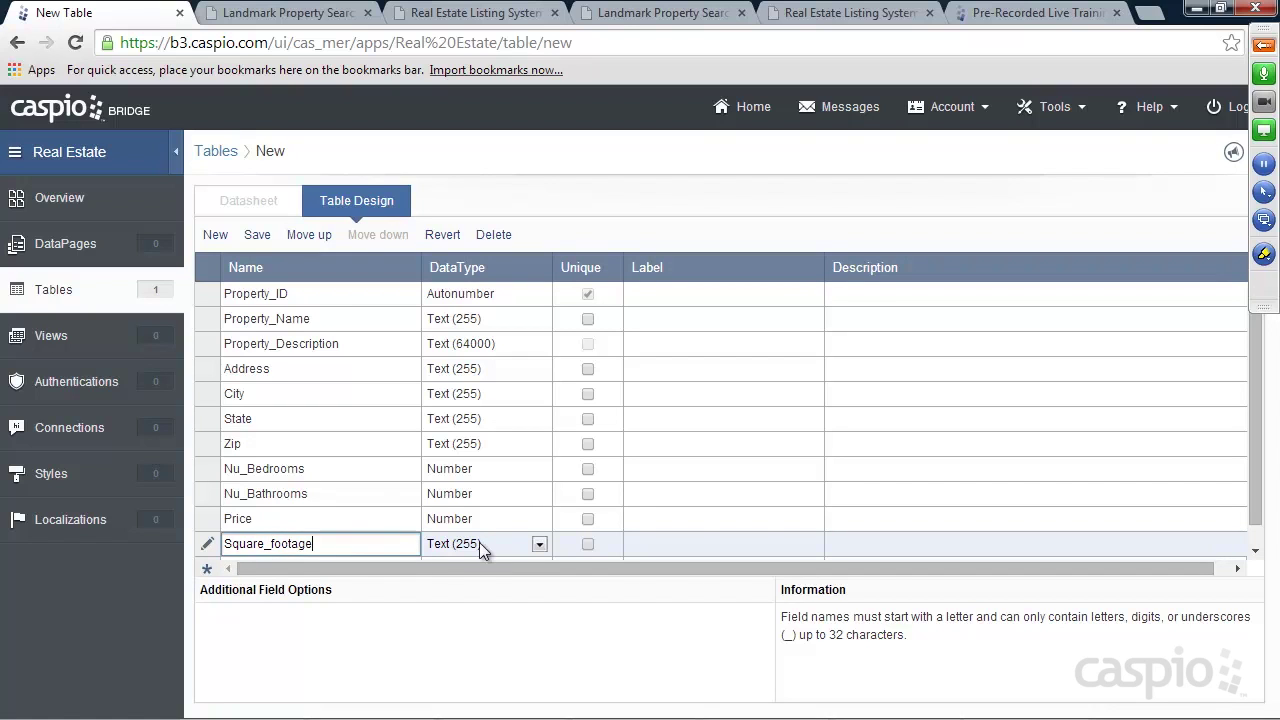
{"action": "left_click", "coordinate": [479, 542]}
{"action": "left_click", "coordinate": [454, 377]}
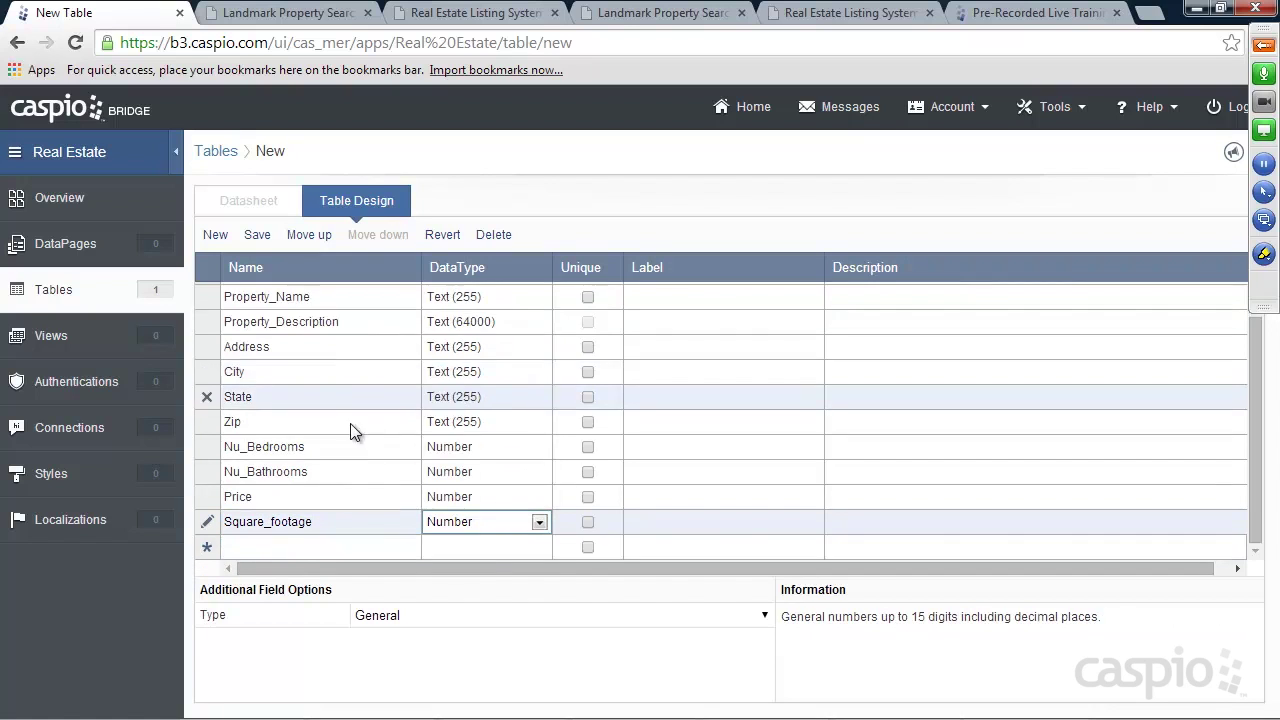
{"action": "left_click", "coordinate": [299, 549]}
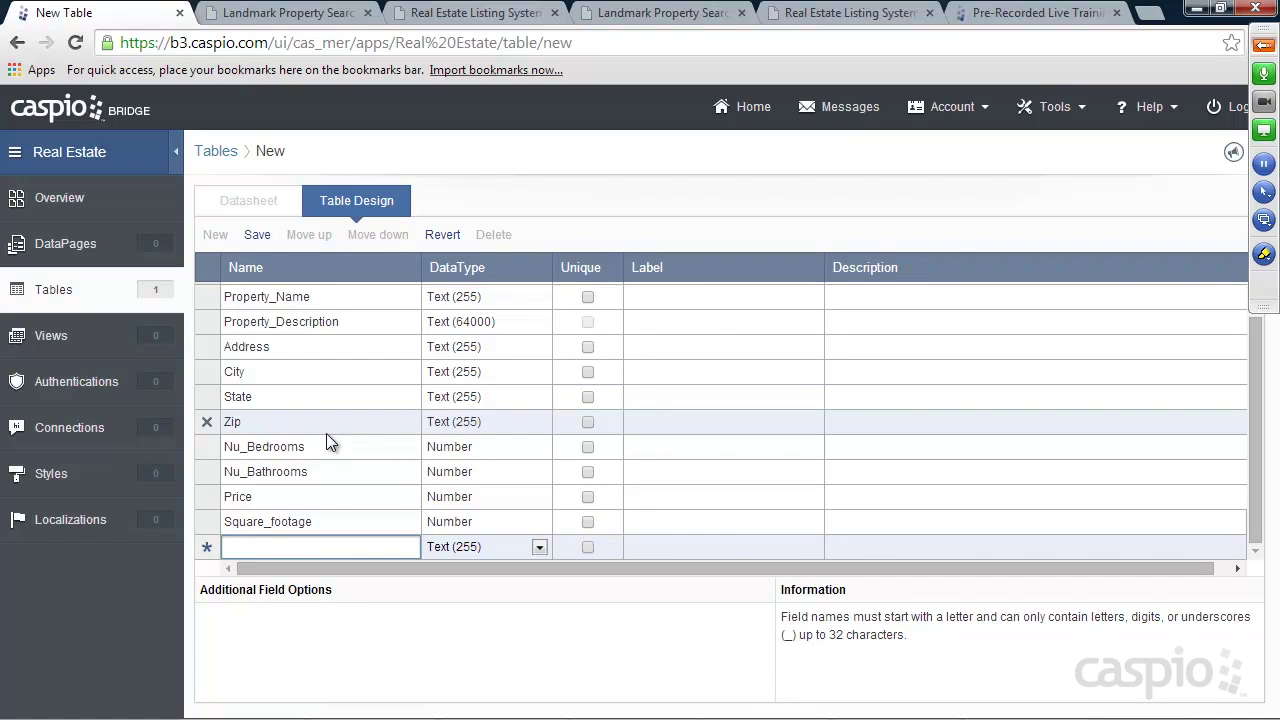
{"action": "type", "text": "Date_Post"}
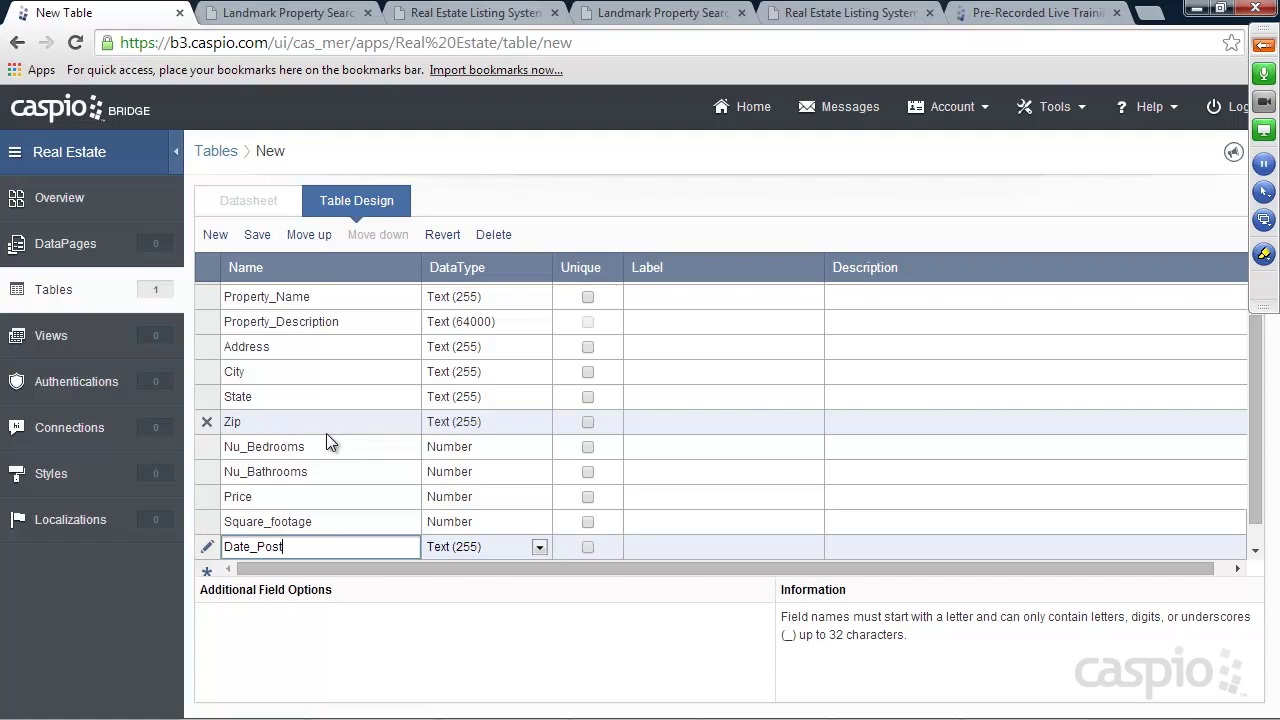
{"action": "type", "text": "ed"}
{"action": "left_click", "coordinate": [512, 546]}
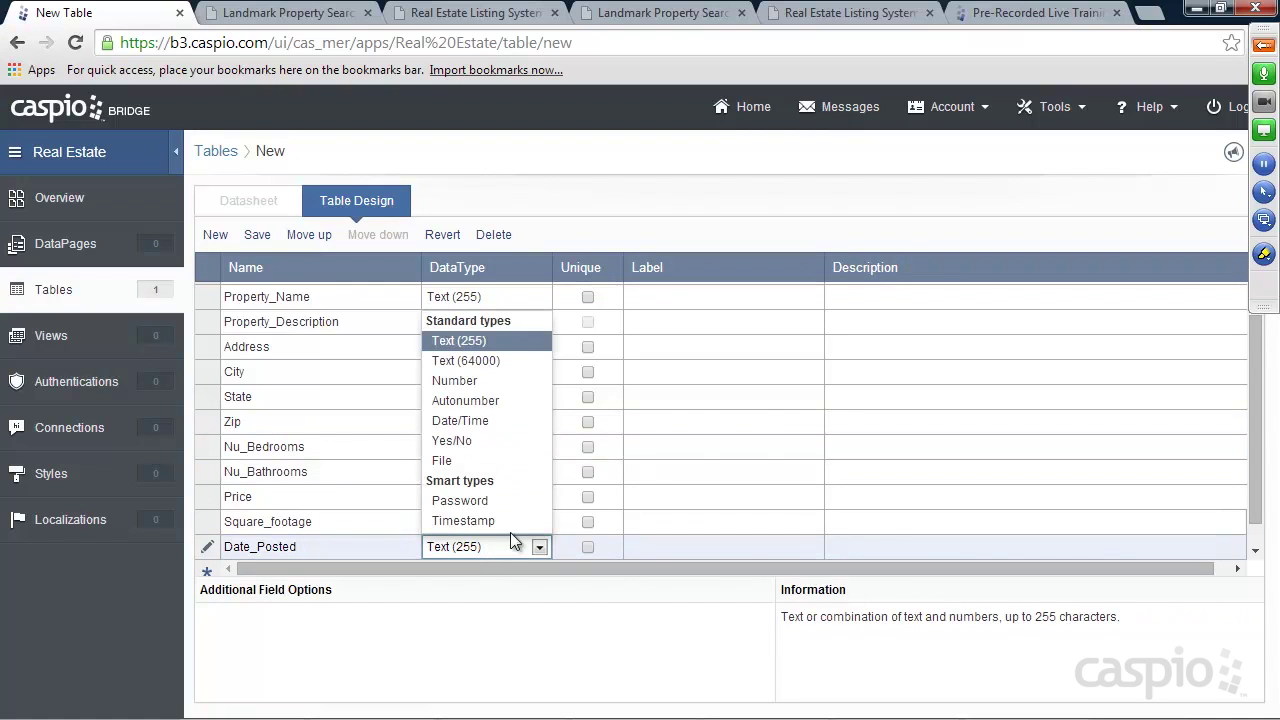
{"action": "left_click", "coordinate": [460, 420]}
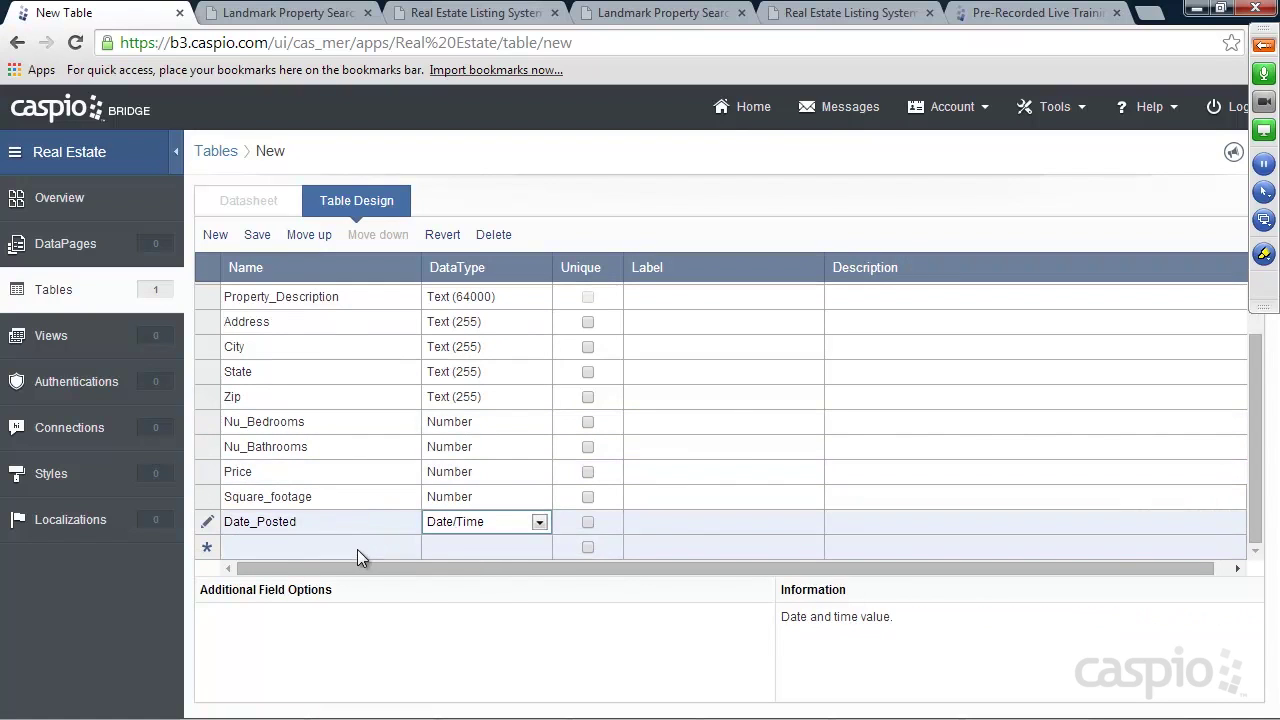
{"action": "left_click", "coordinate": [357, 547]}
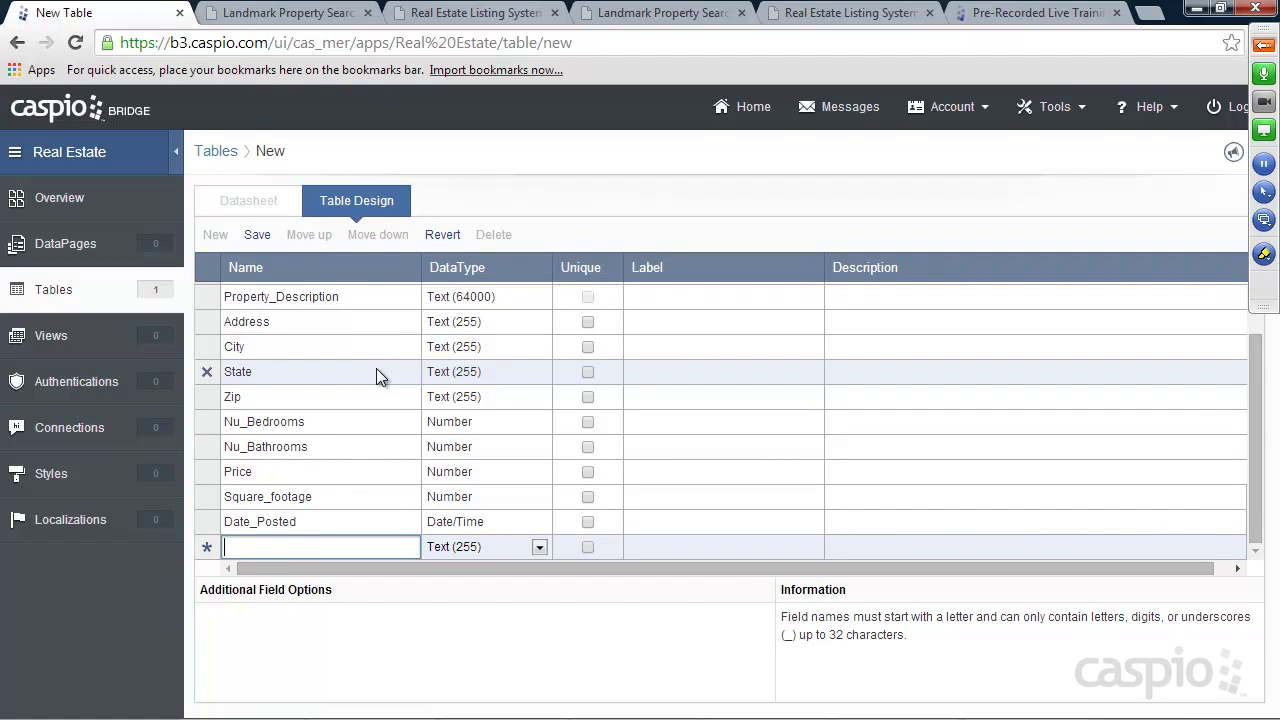
Add an Employee_Name text field and a User_ID Number field
{"action": "type", "text": "Employee"}
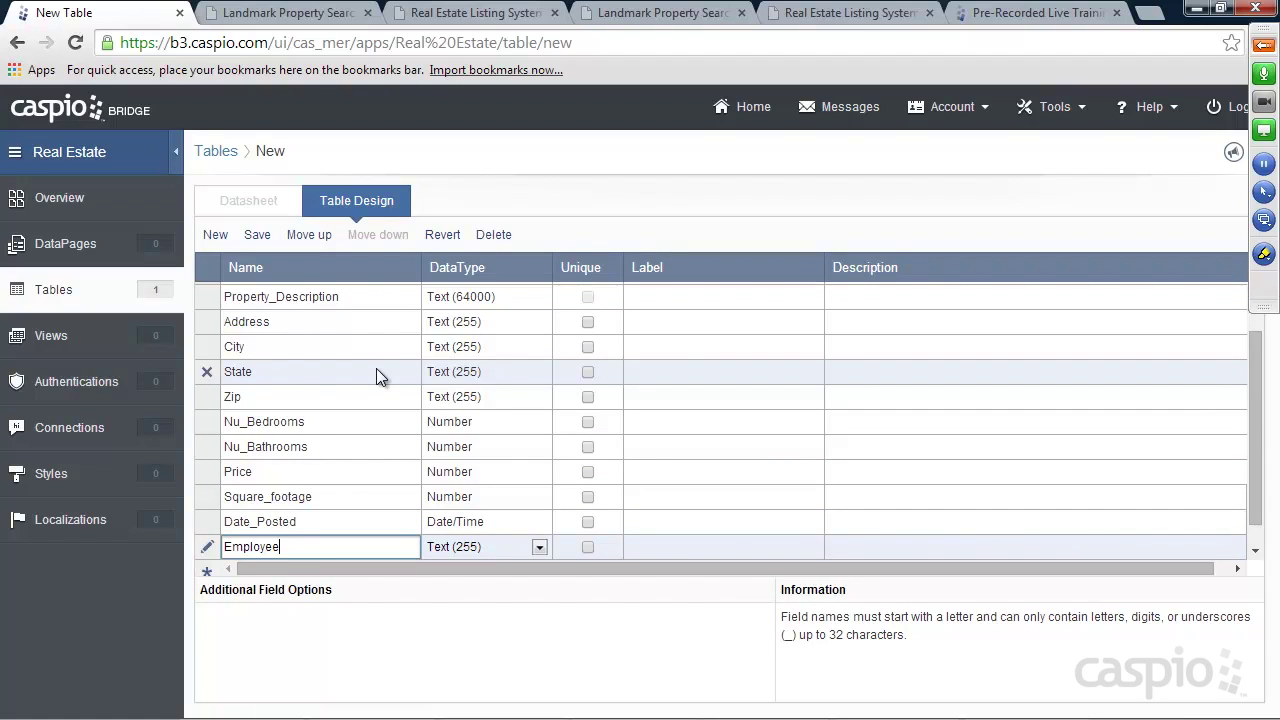
{"action": "type", "text": "_Name"}
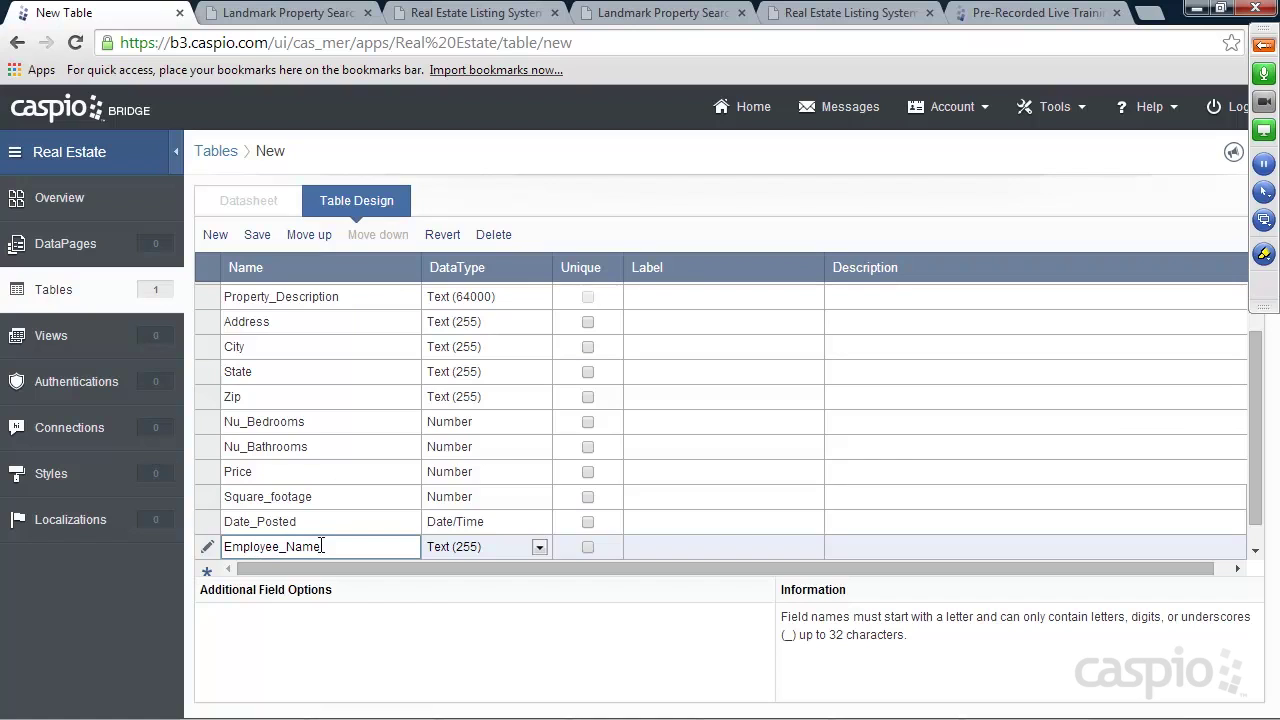
{"action": "scroll", "coordinate": [341, 462], "scroll_direction": "down", "scroll_amount": 1}
{"action": "left_click", "coordinate": [287, 547]}
{"action": "type", "text": "User_ID"}
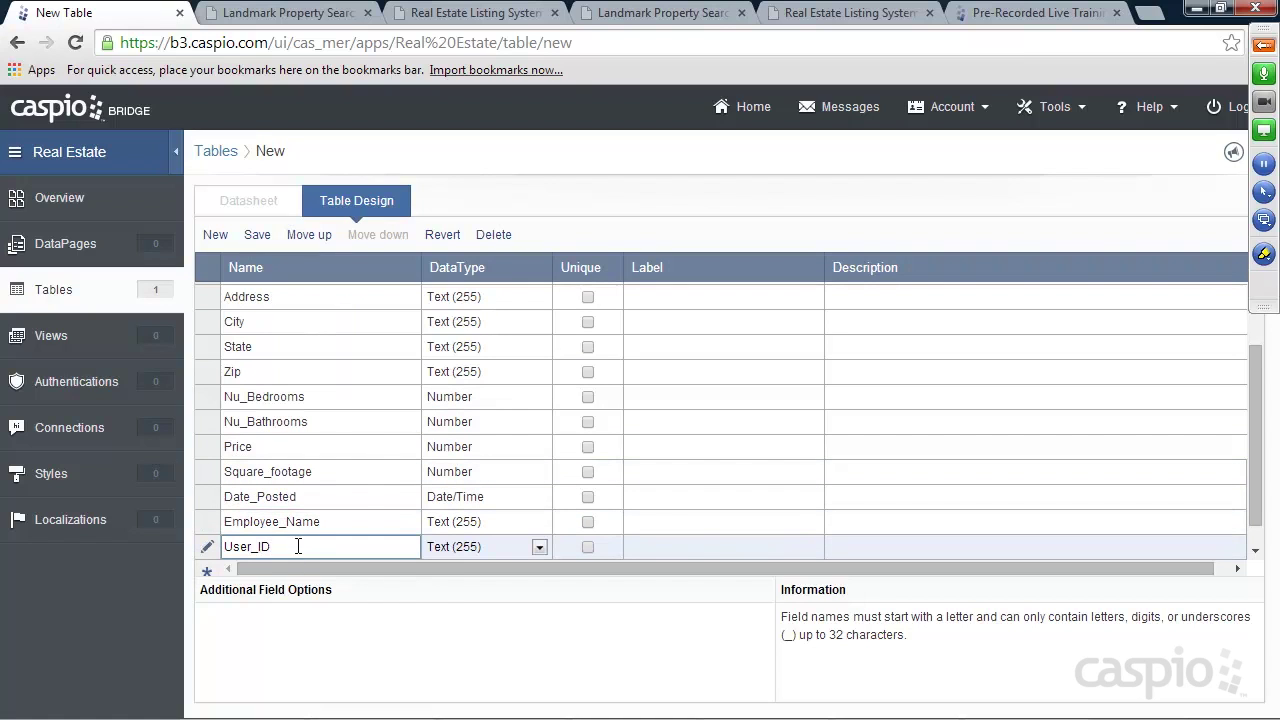
{"action": "left_click", "coordinate": [465, 549]}
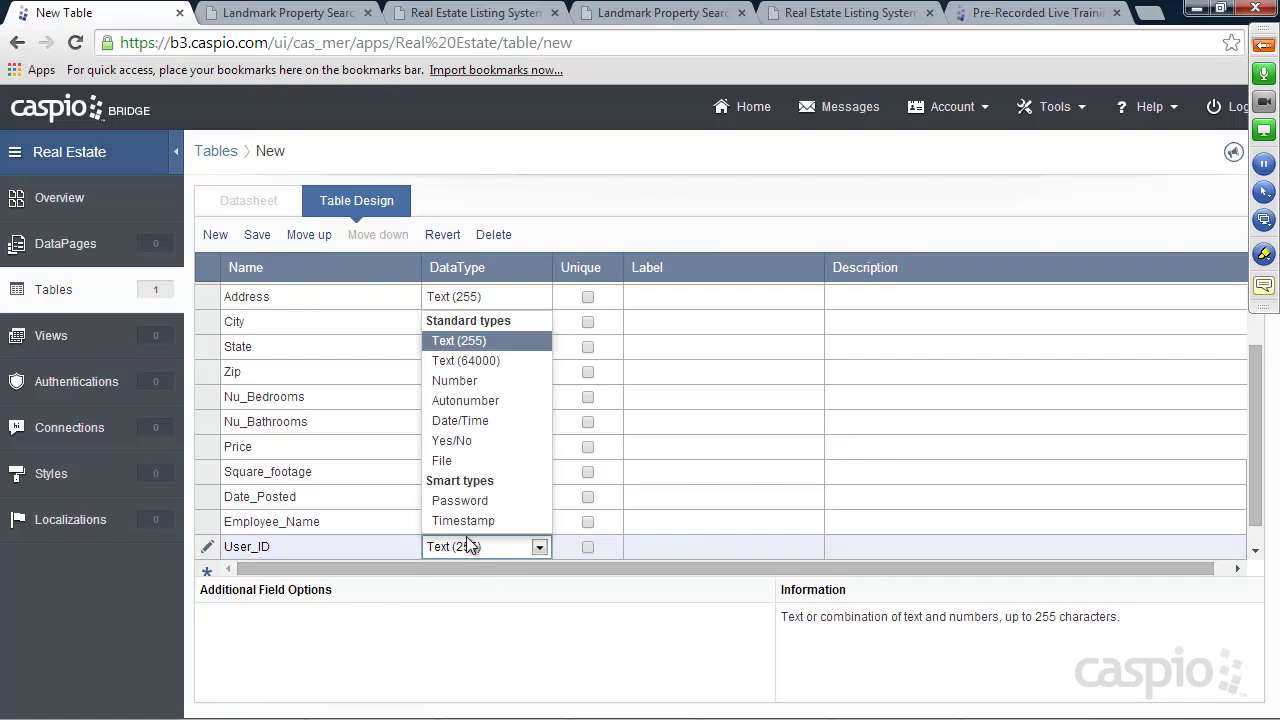
{"action": "left_click", "coordinate": [455, 381]}
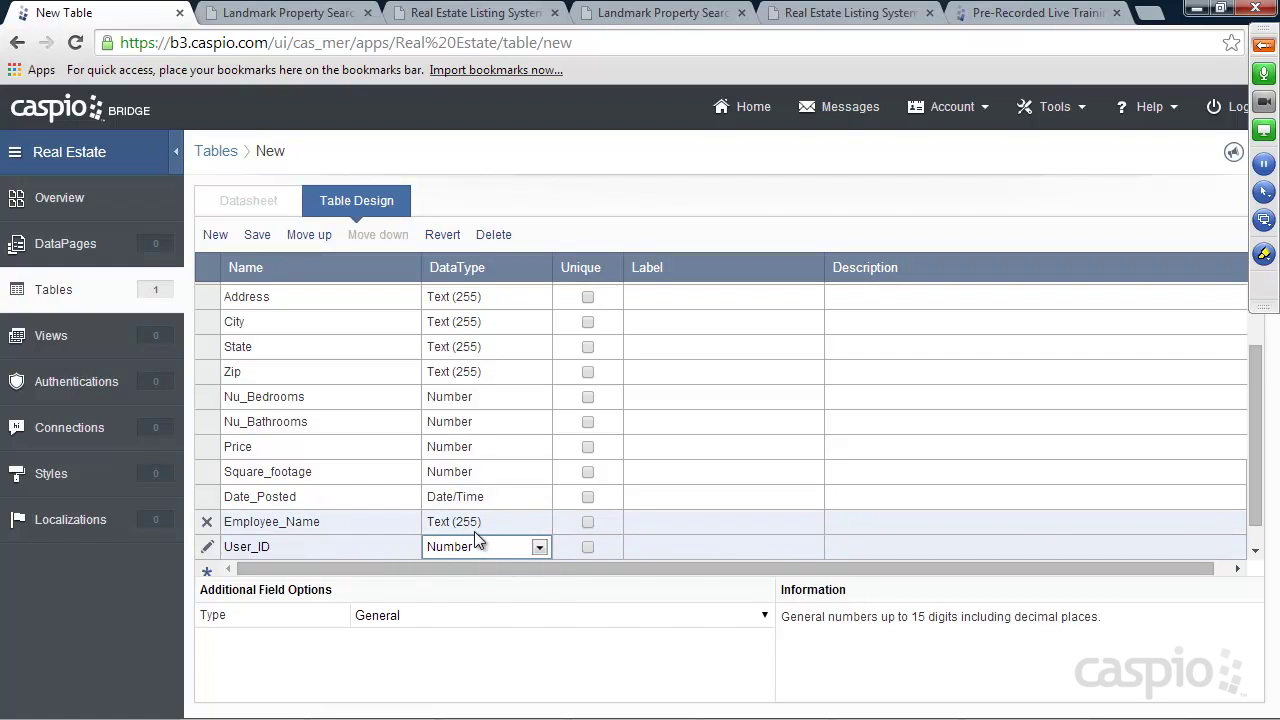
Add a Status Yes/No field and a Property_Image File field
{"action": "scroll", "coordinate": [465, 528], "scroll_direction": "down", "scroll_amount": 1}
{"action": "left_click", "coordinate": [317, 548]}
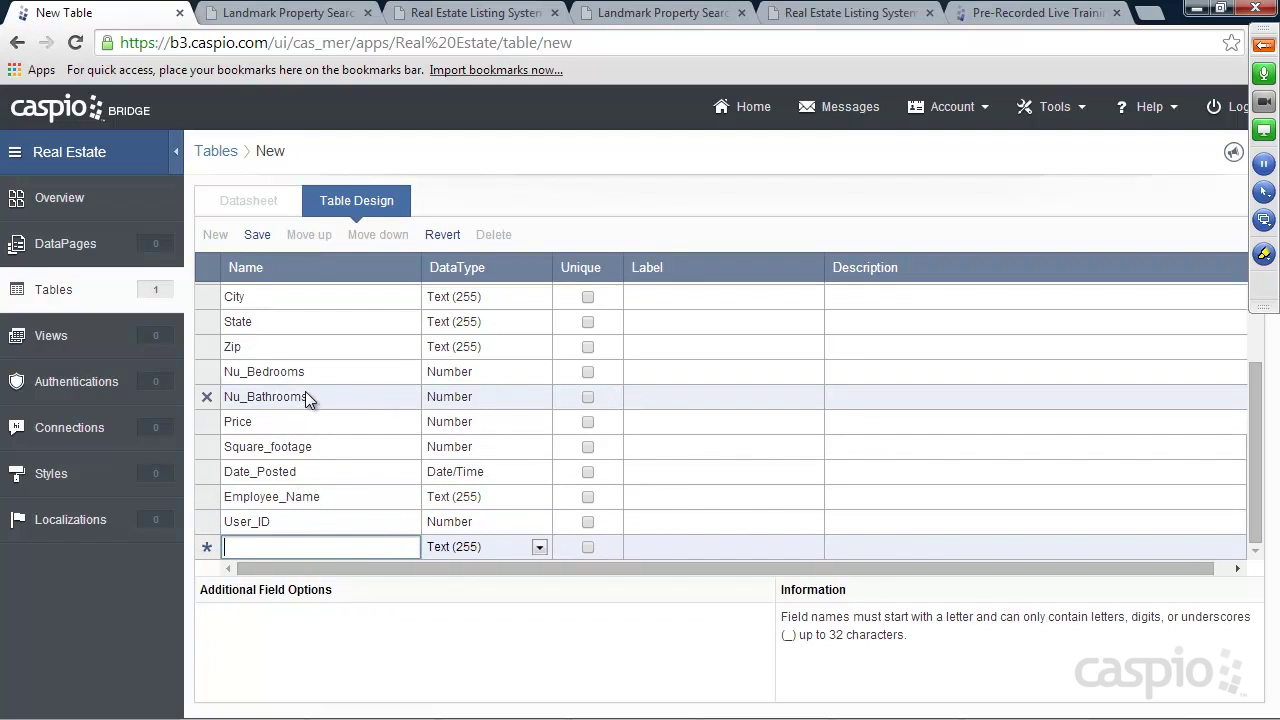
{"action": "type", "text": "Status"}
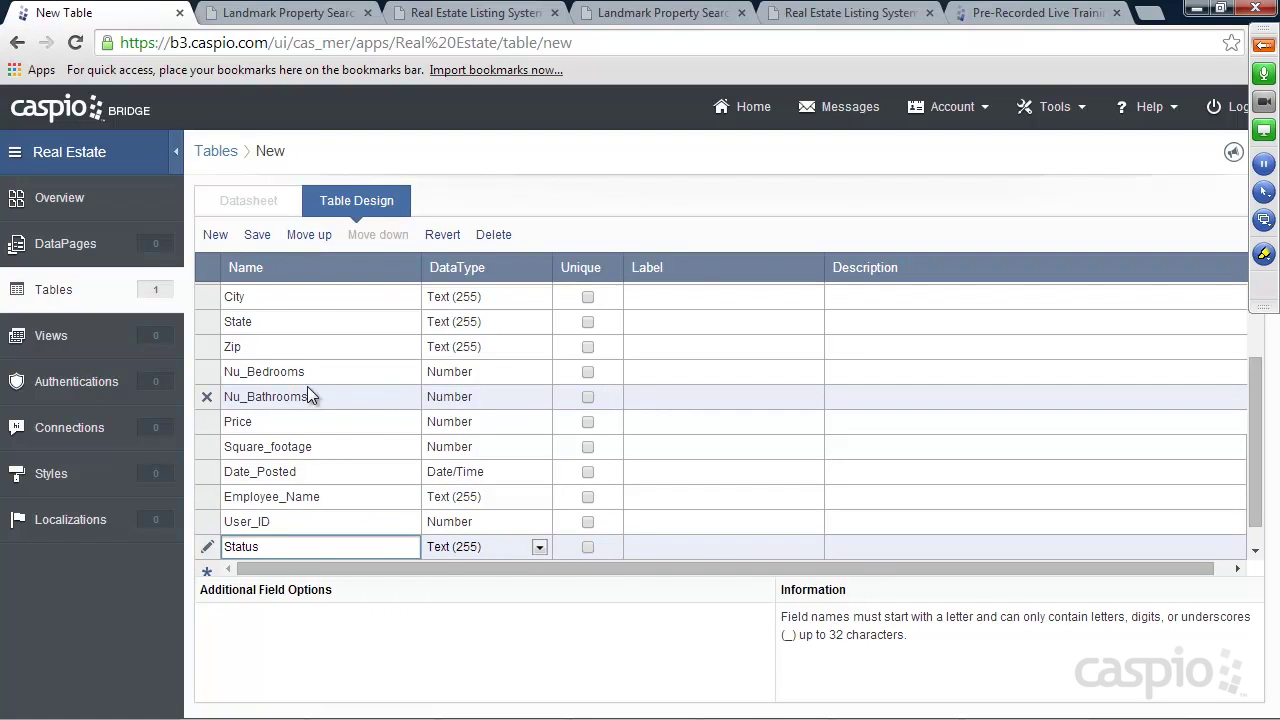
{"action": "left_click", "coordinate": [444, 545]}
{"action": "left_click", "coordinate": [463, 441]}
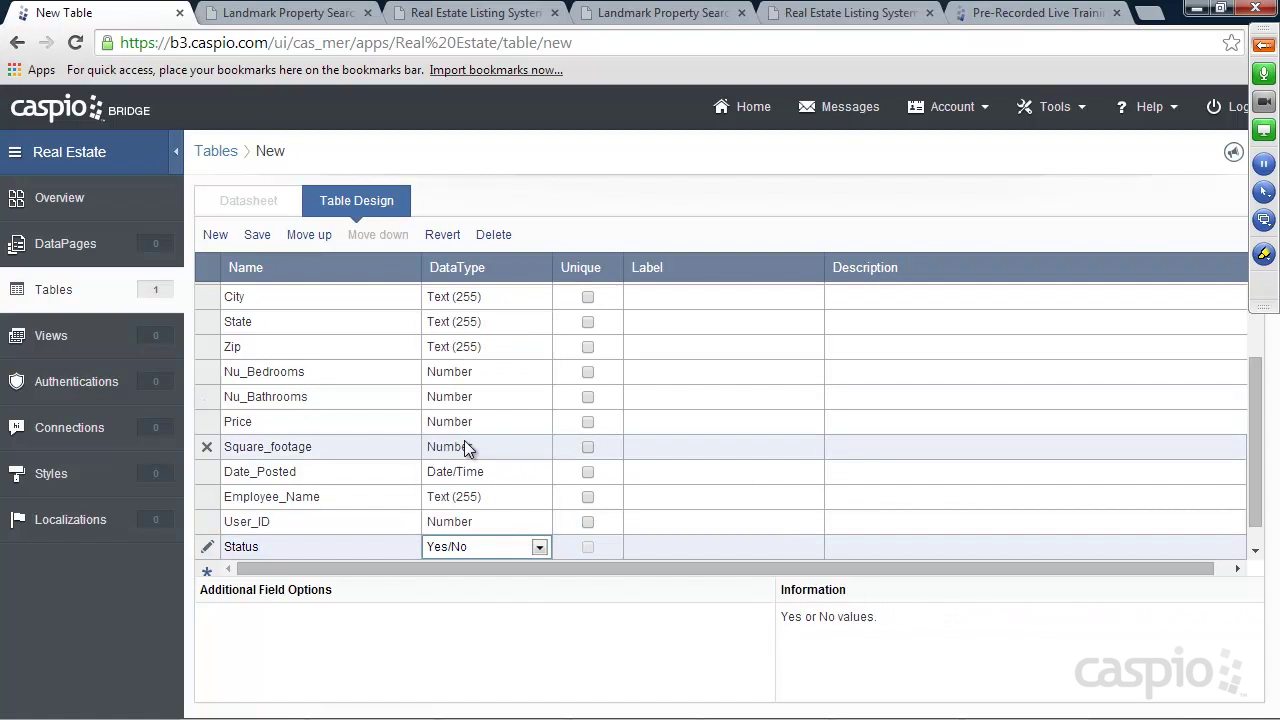
{"action": "left_click", "coordinate": [285, 540]}
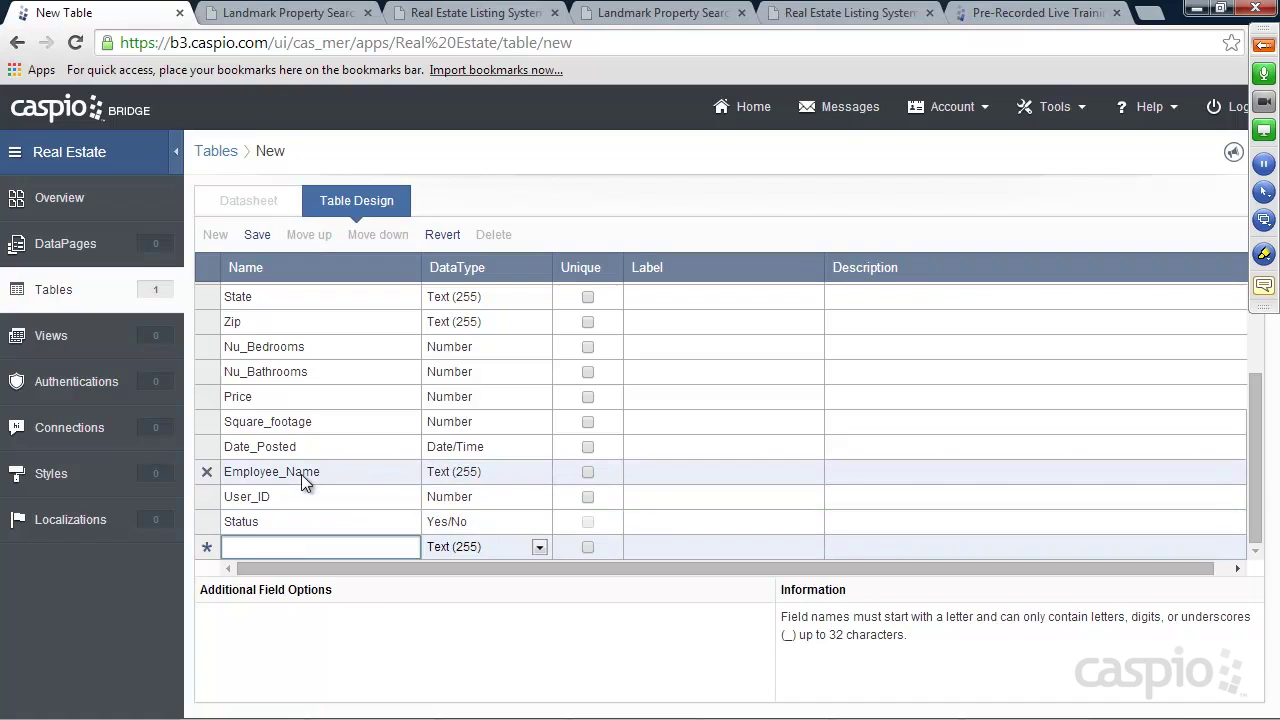
{"action": "type", "text": "Pr"}
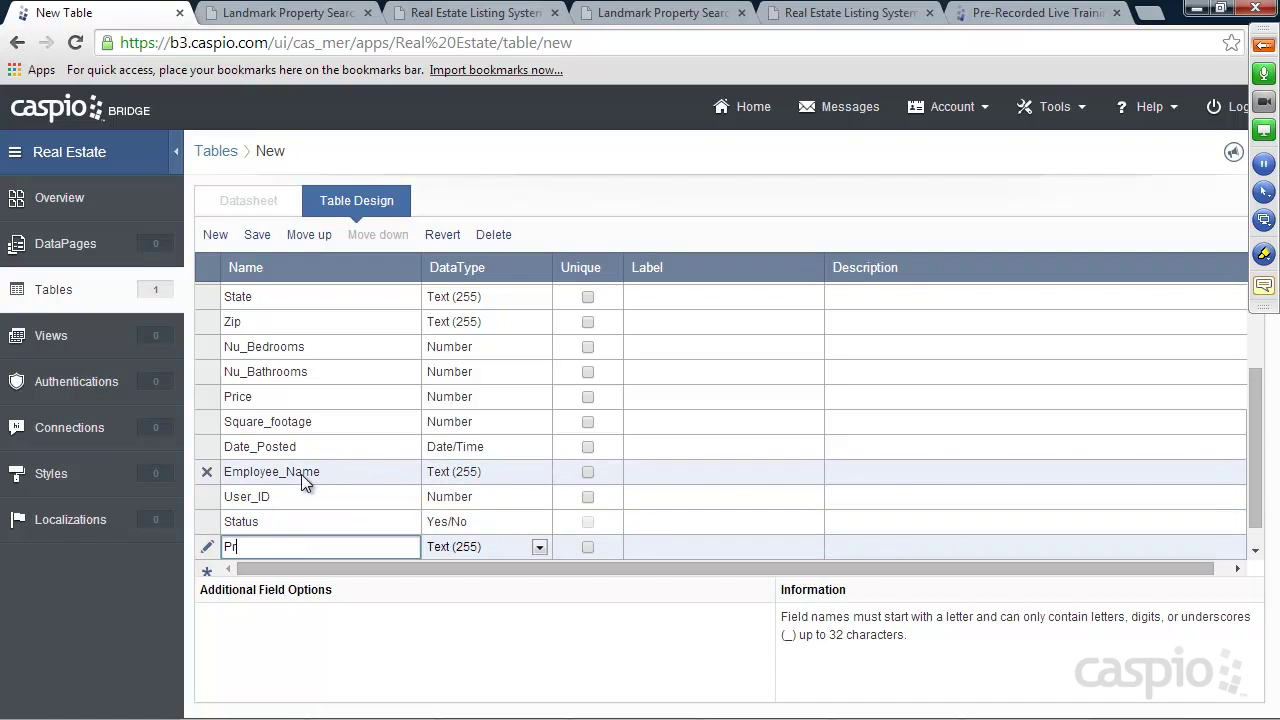
{"action": "type", "text": "operty_Image"}
{"action": "left_click", "coordinate": [463, 544]}
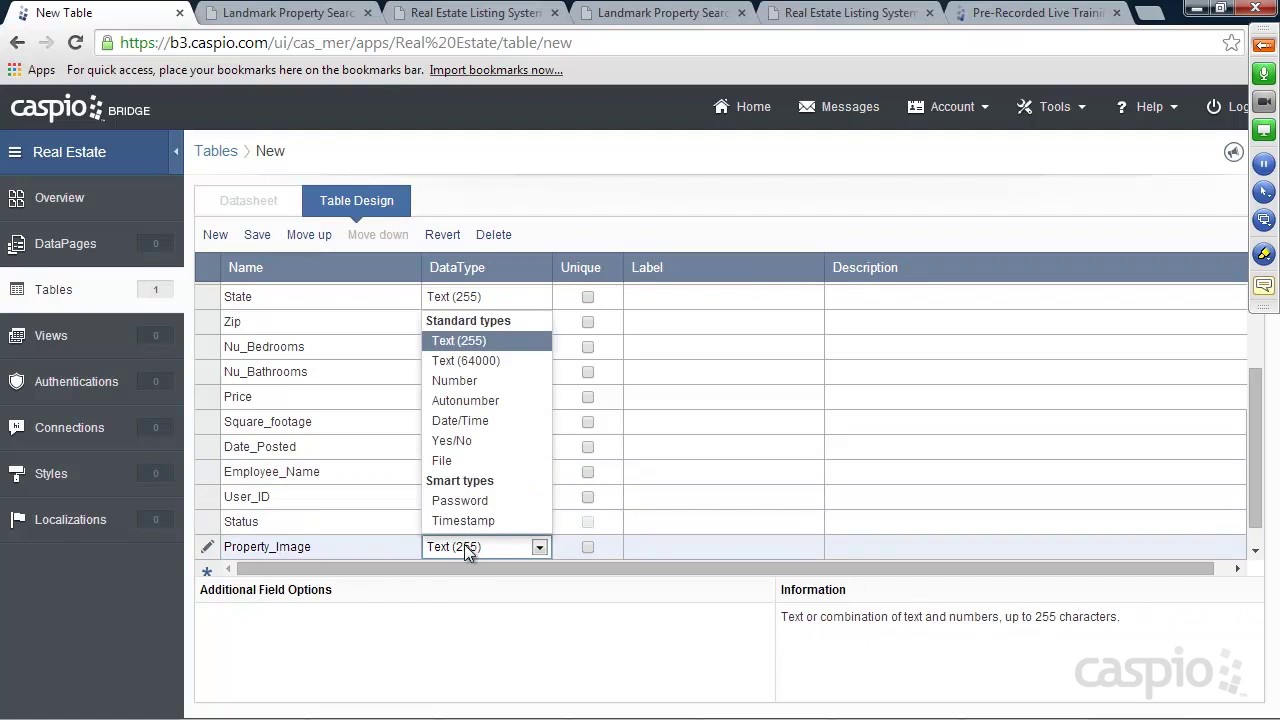
{"action": "left_click", "coordinate": [453, 463]}
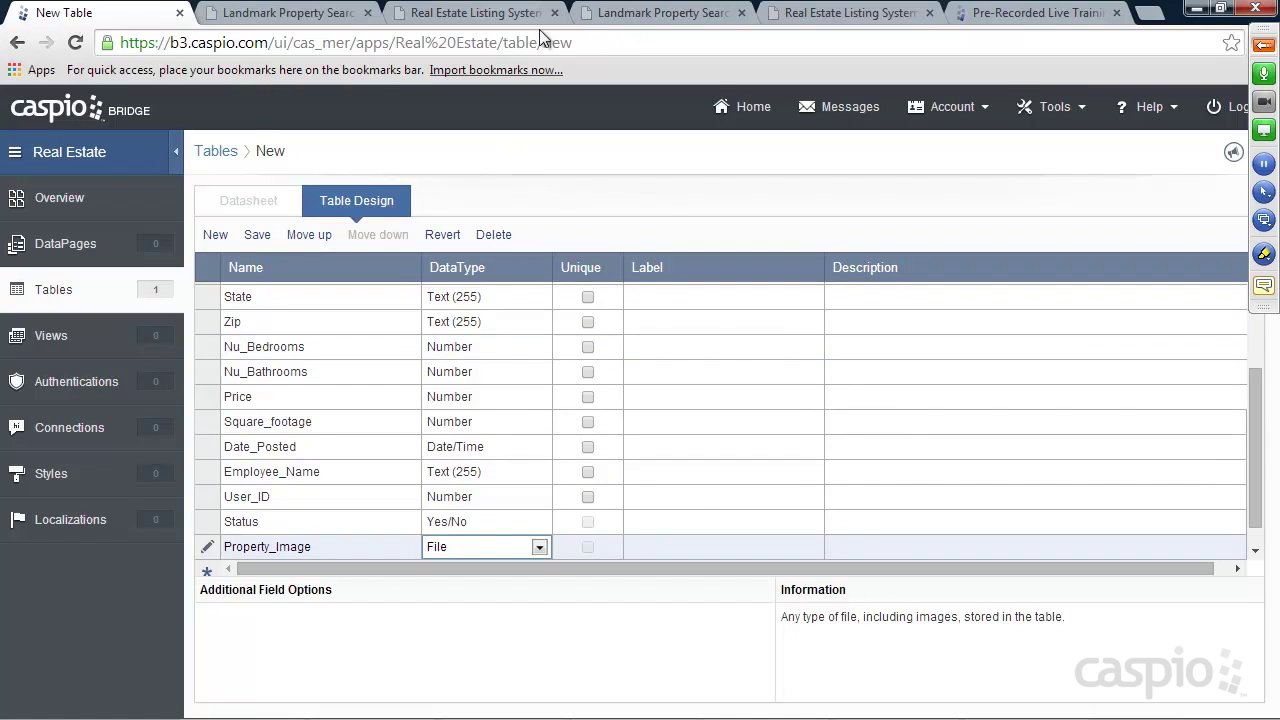
{"action": "left_click", "coordinate": [295, 18]}
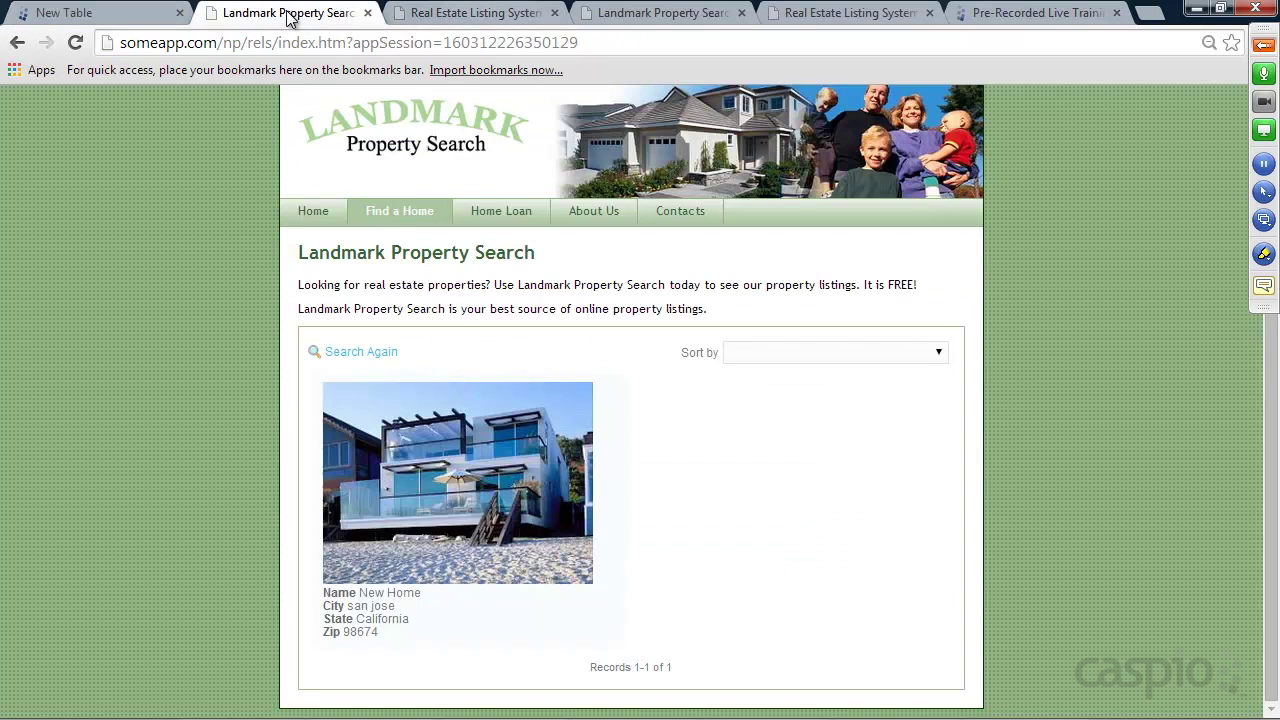
{"action": "left_click", "coordinate": [447, 14]}
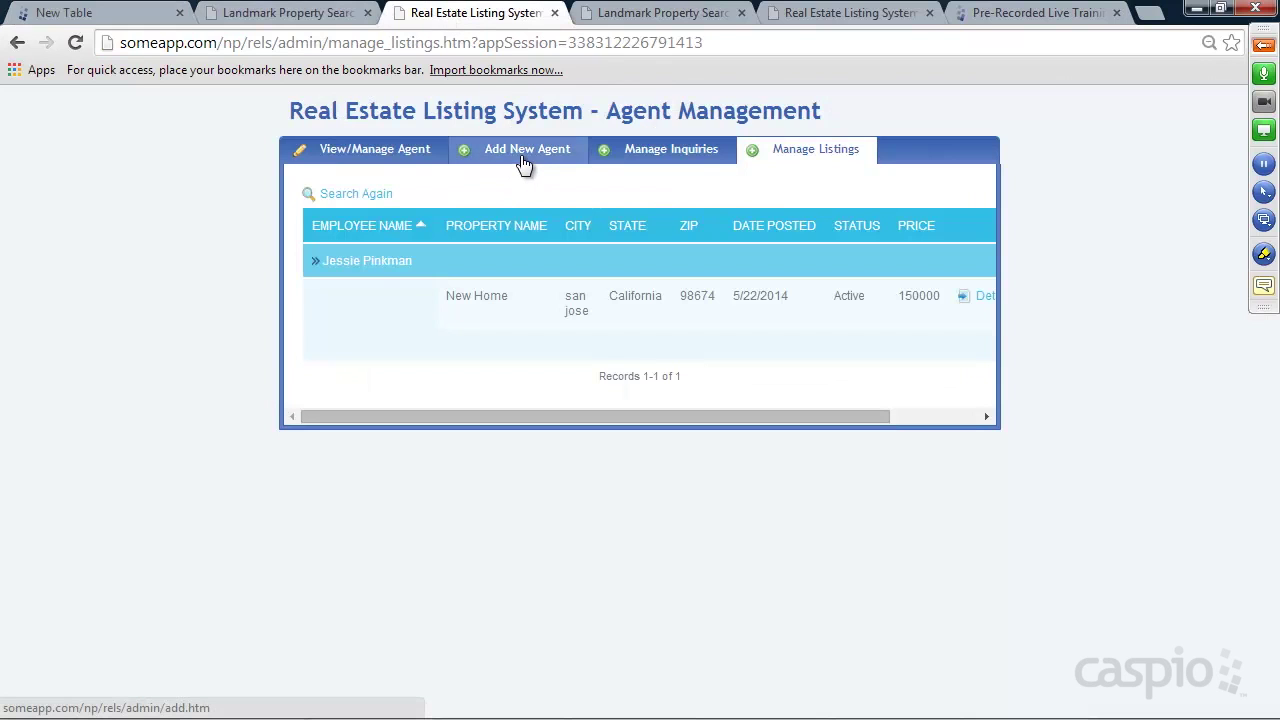
{"action": "left_click", "coordinate": [405, 152]}
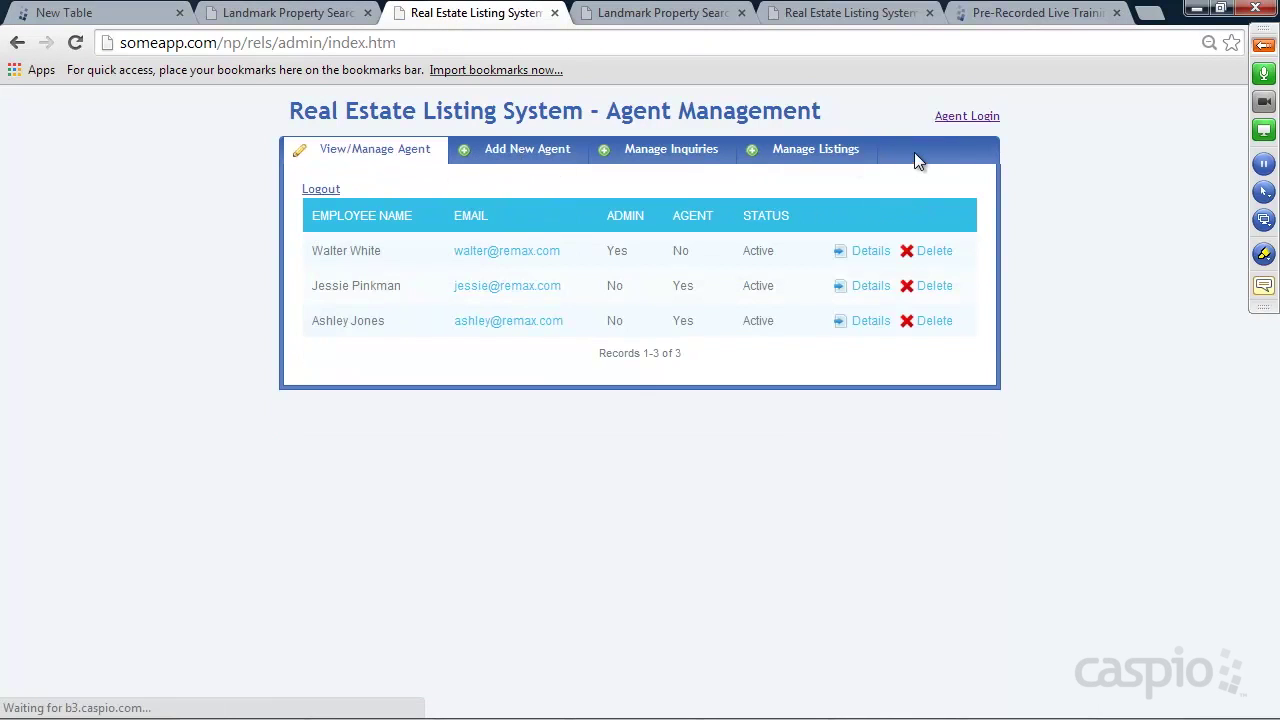
{"action": "left_click", "coordinate": [969, 120]}
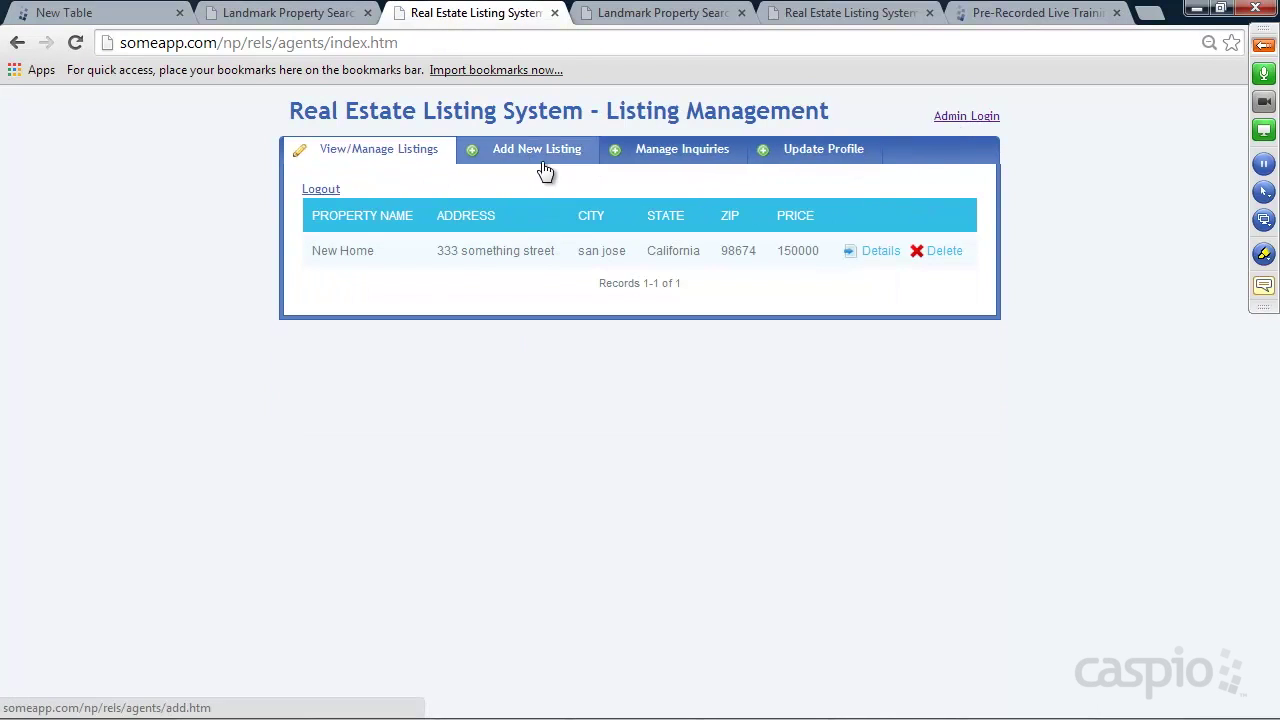
{"action": "left_click", "coordinate": [544, 155]}
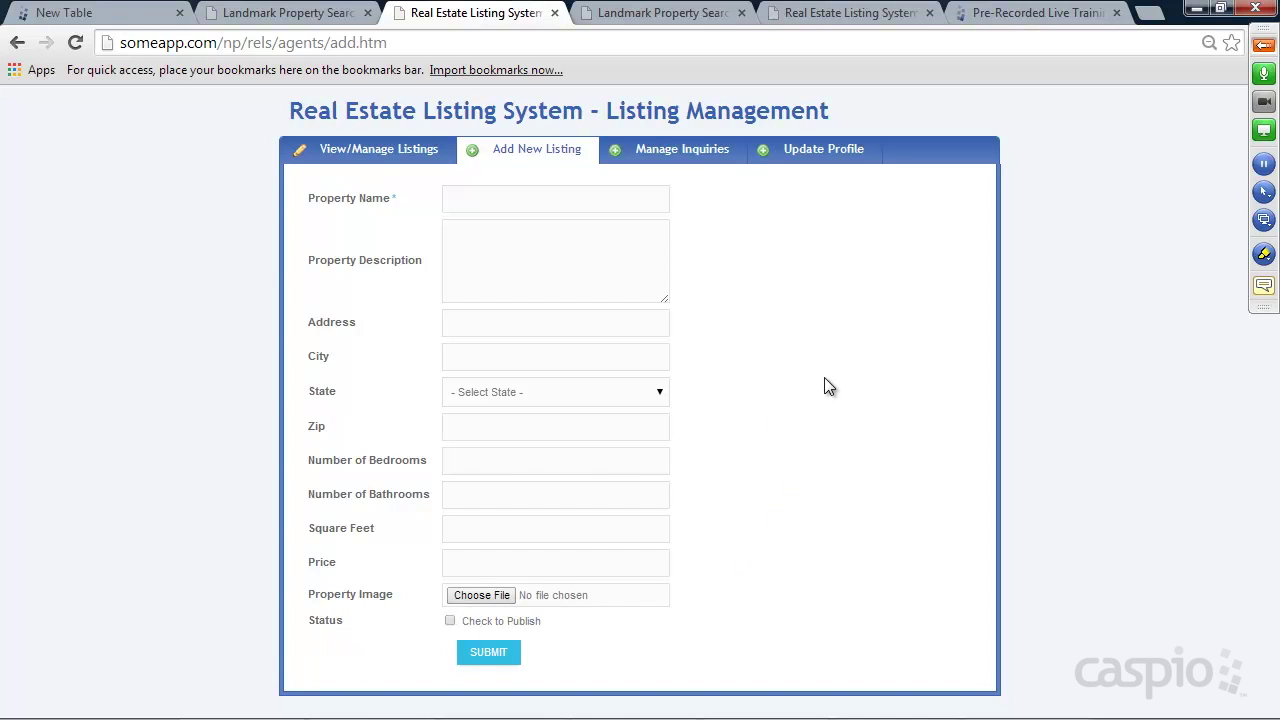
{"action": "left_click", "coordinate": [90, 20]}
{"action": "left_click_drag", "start_coordinate": [1253, 423], "coordinate": [1251, 470]}
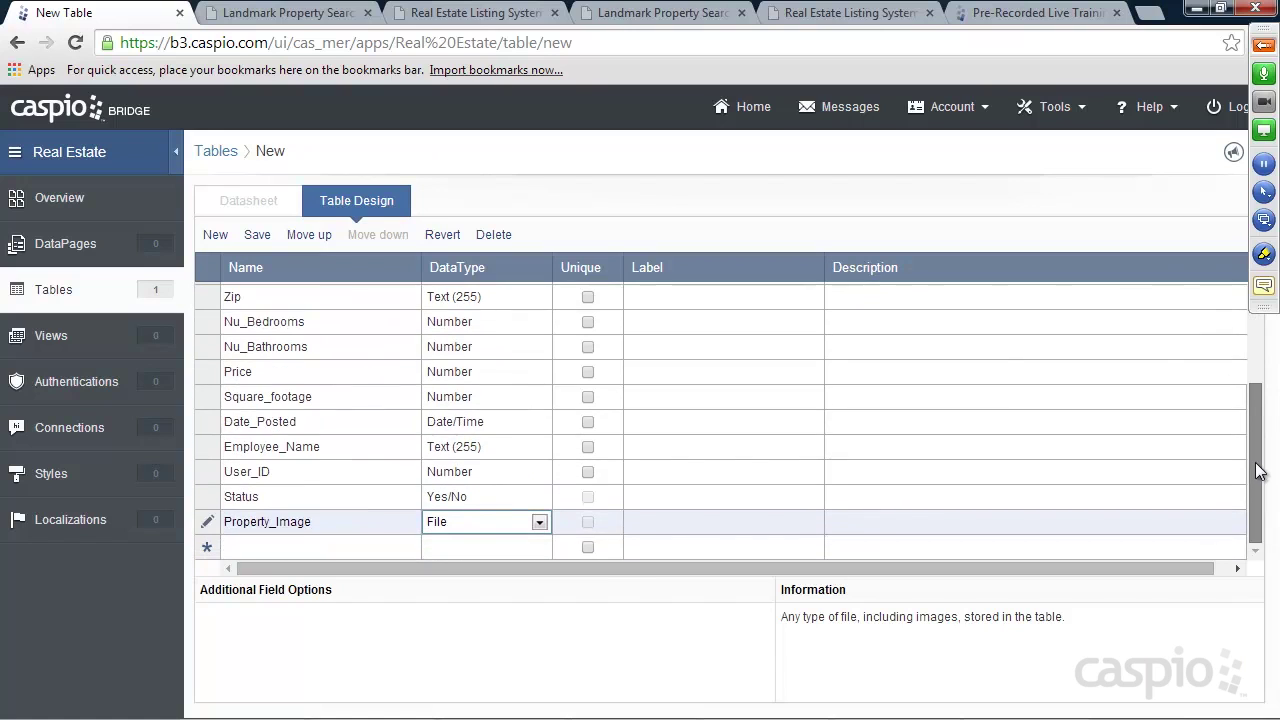
Save the listing table under the name Property_table
{"action": "left_click", "coordinate": [257, 236]}
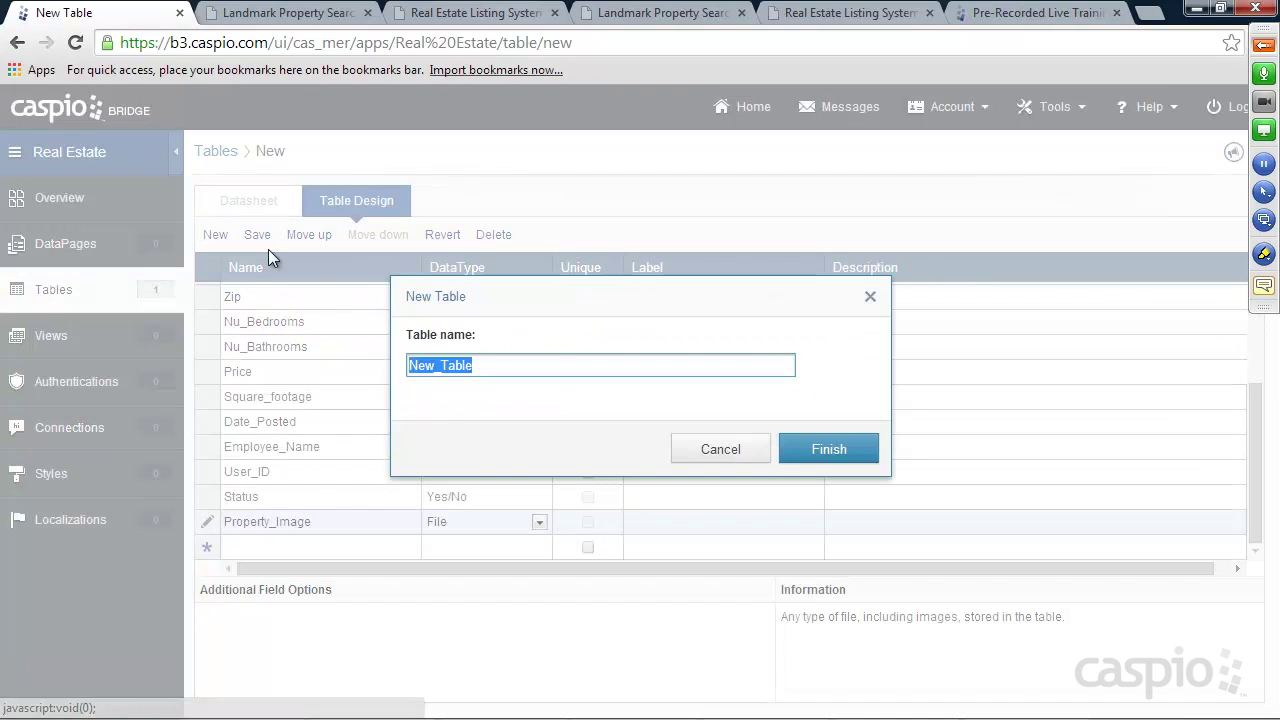
{"action": "type", "text": "Por"}
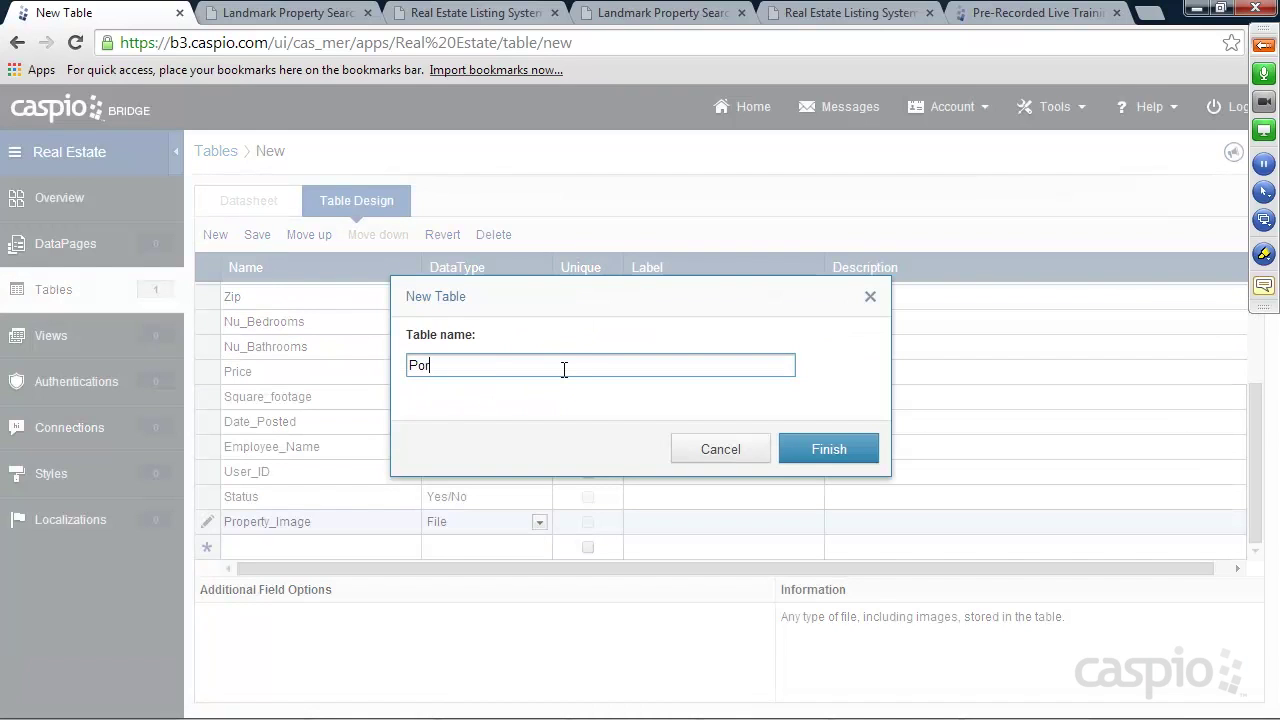
{"action": "type", "text": "operty_table"}
{"action": "left_click", "coordinate": [803, 449]}
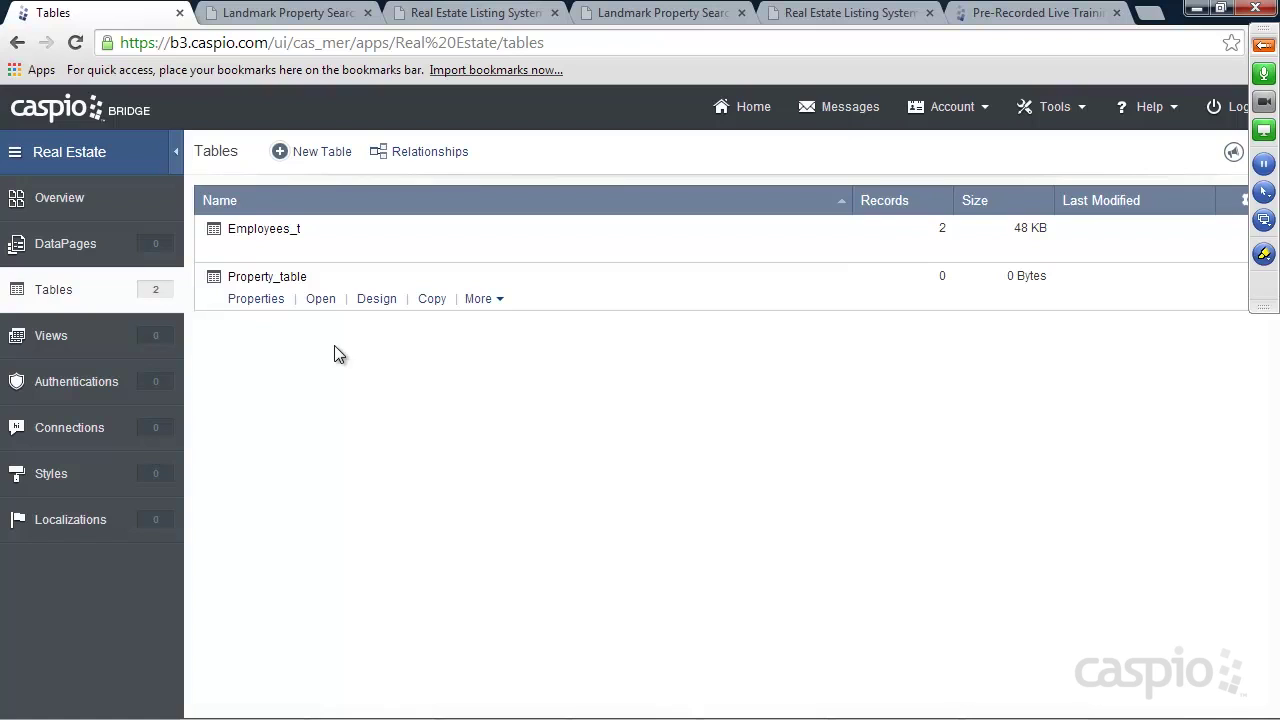
Create another table with a States_lookup field, save it as States_lup, and open its data
{"action": "left_click", "coordinate": [320, 152]}
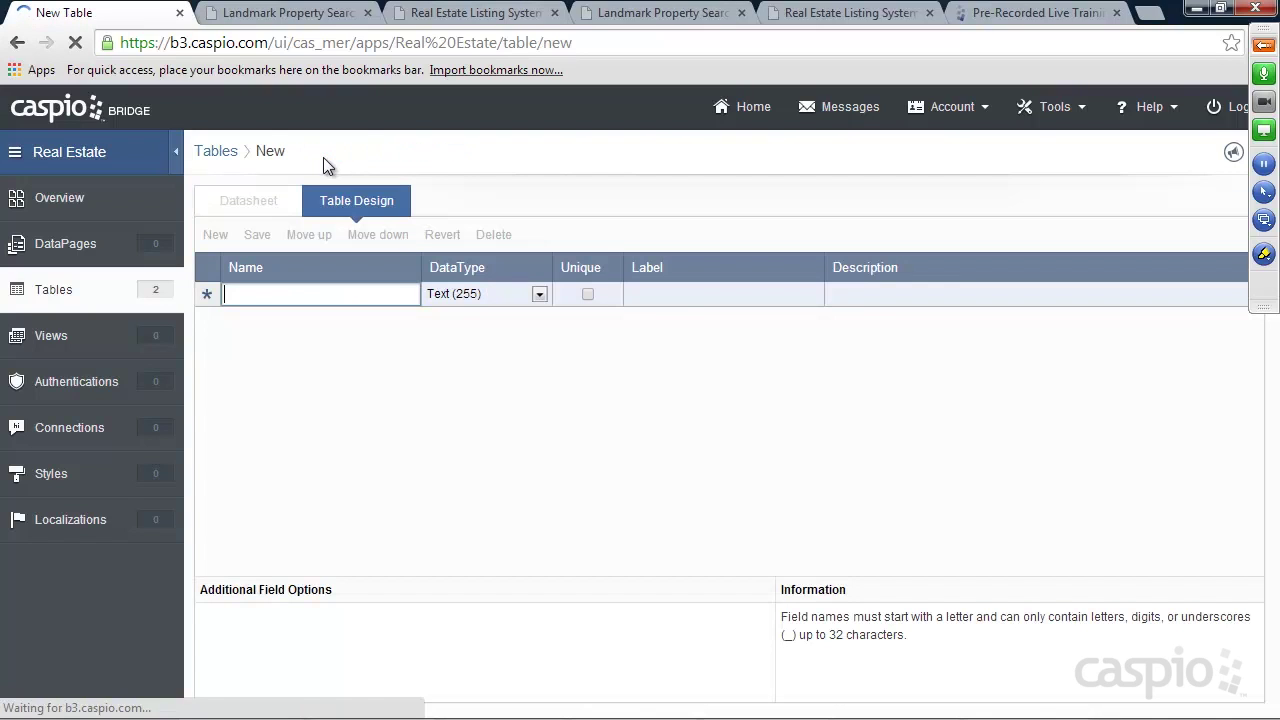
{"action": "type", "text": "States"}
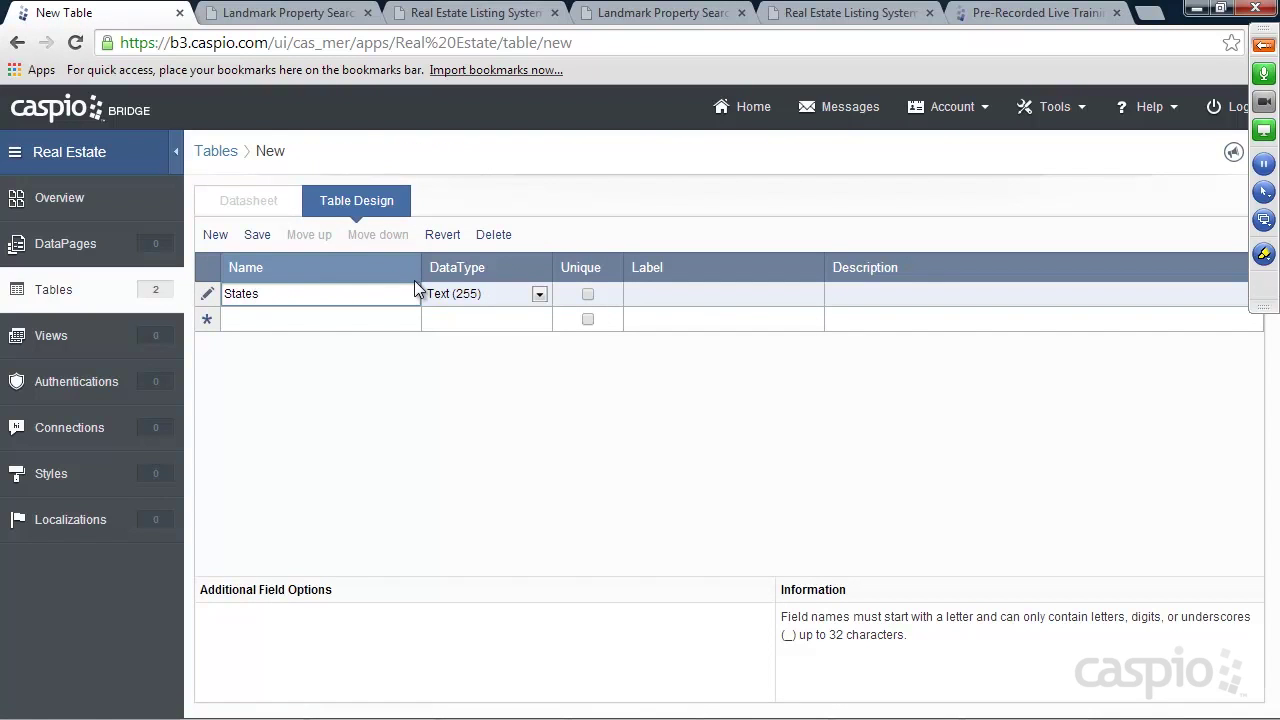
{"action": "type", "text": "_Iooku"}
{"action": "left_click", "coordinate": [257, 236]}
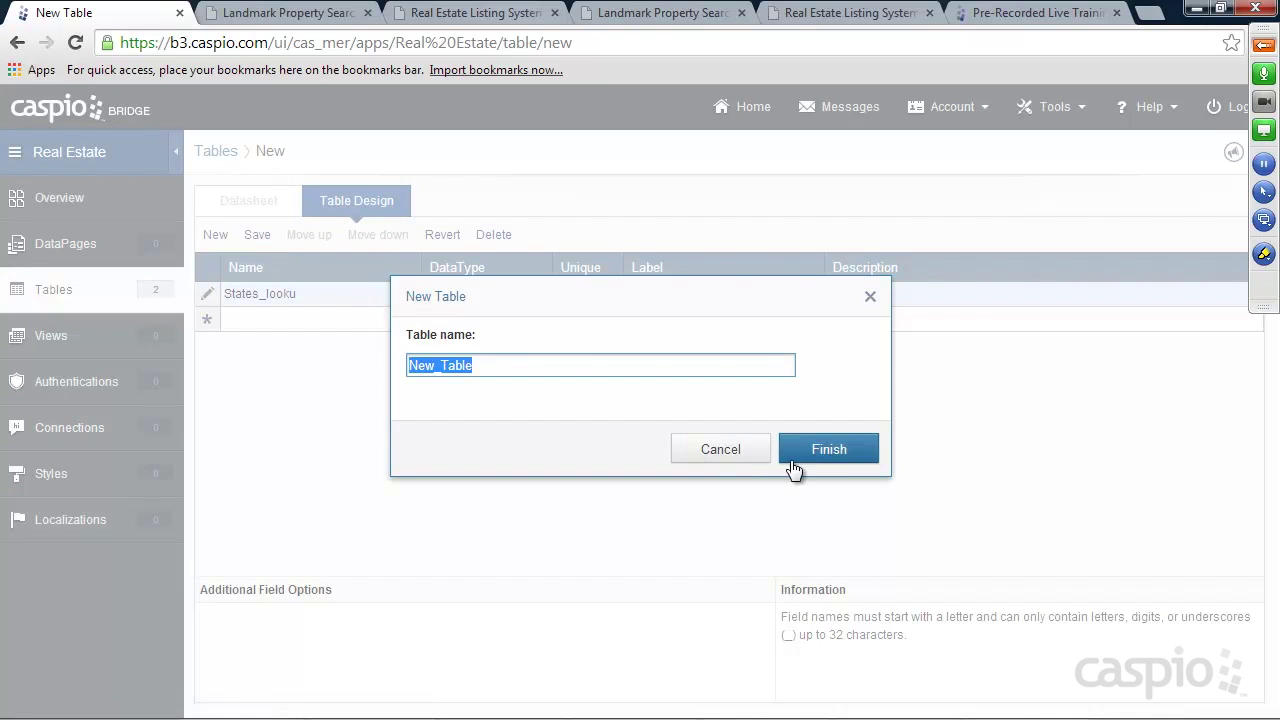
{"action": "type", "text": "States_lup"}
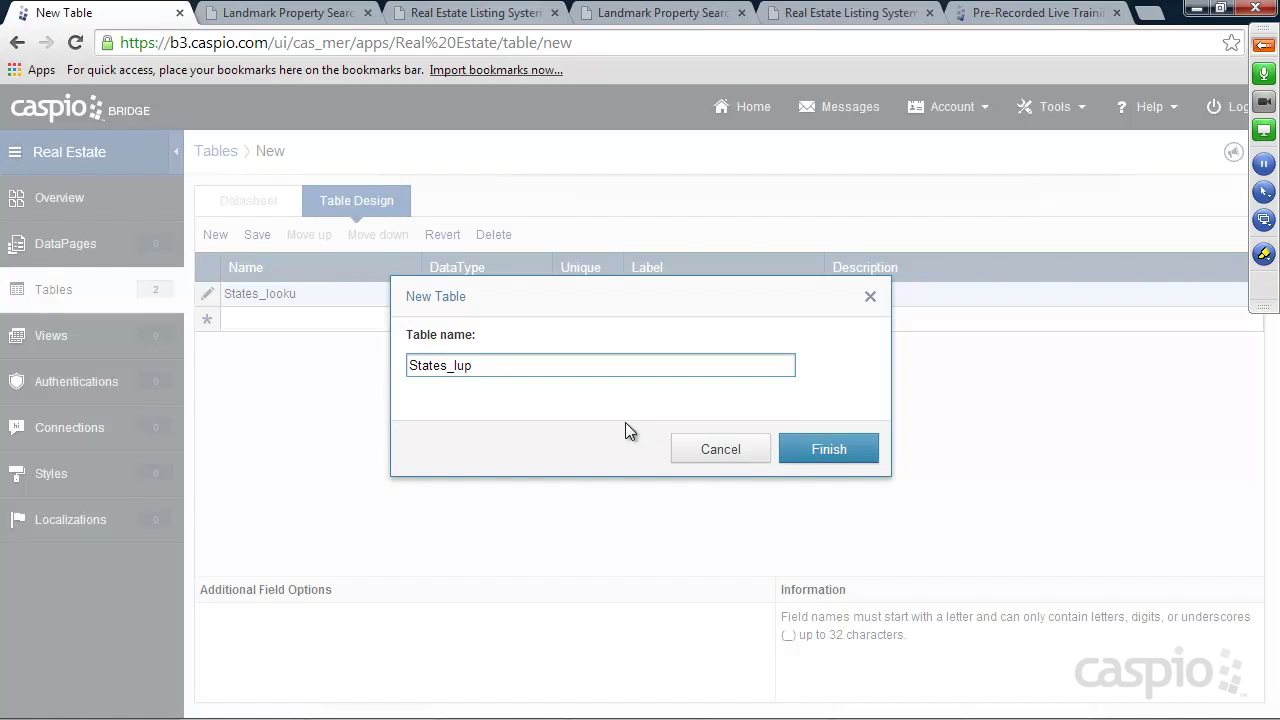
{"action": "left_click", "coordinate": [822, 458]}
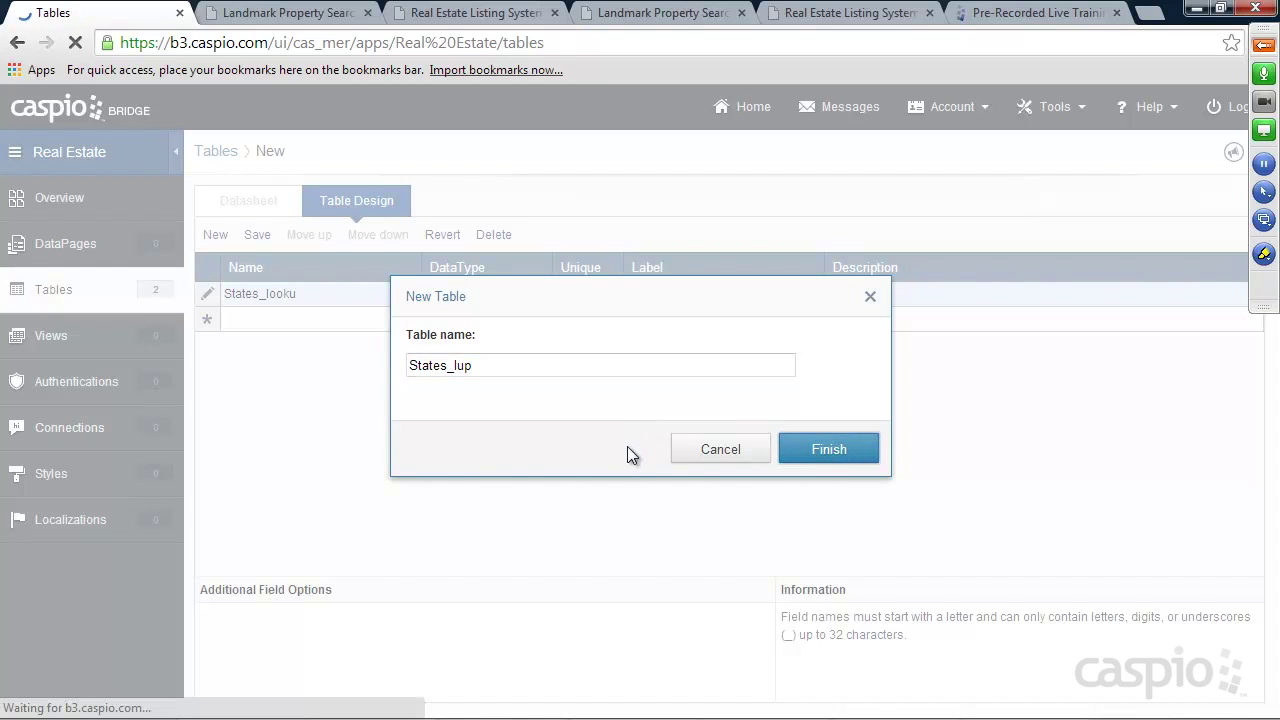
{"action": "left_click", "coordinate": [322, 347]}
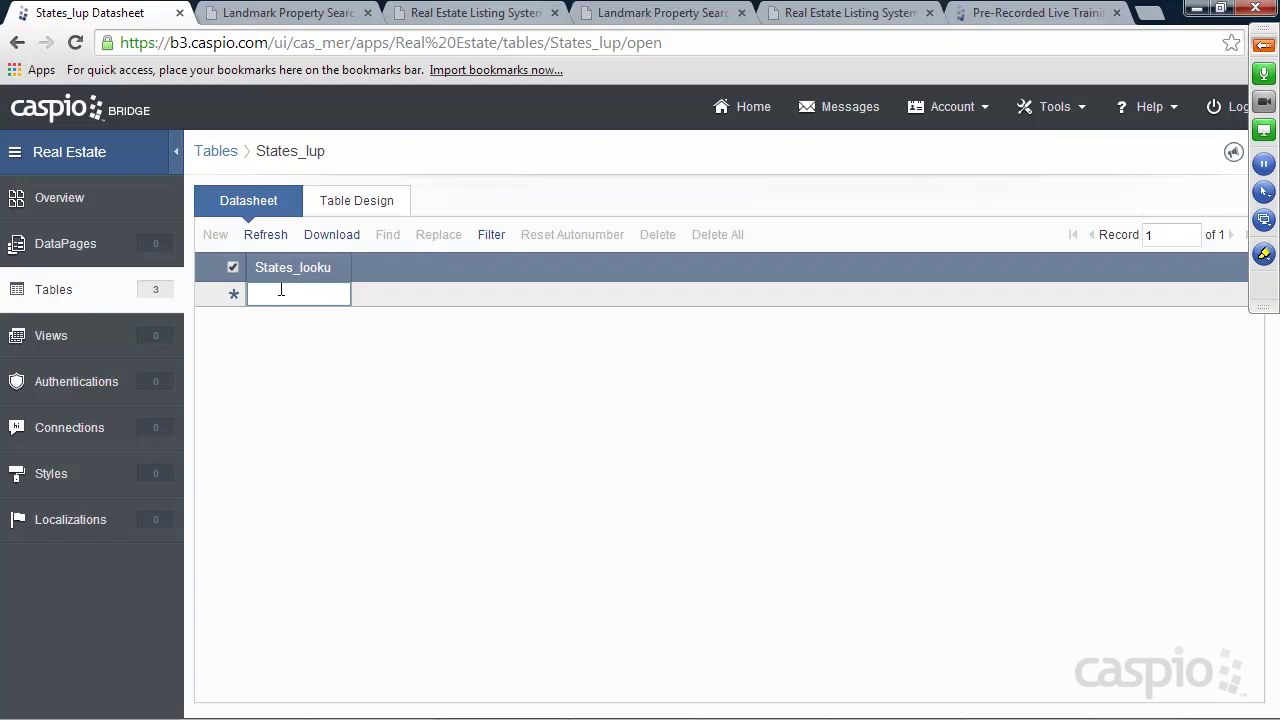
Enter California, New York and Hawaii as States_lup records, then return to the tables list
{"action": "type", "text": "California"}
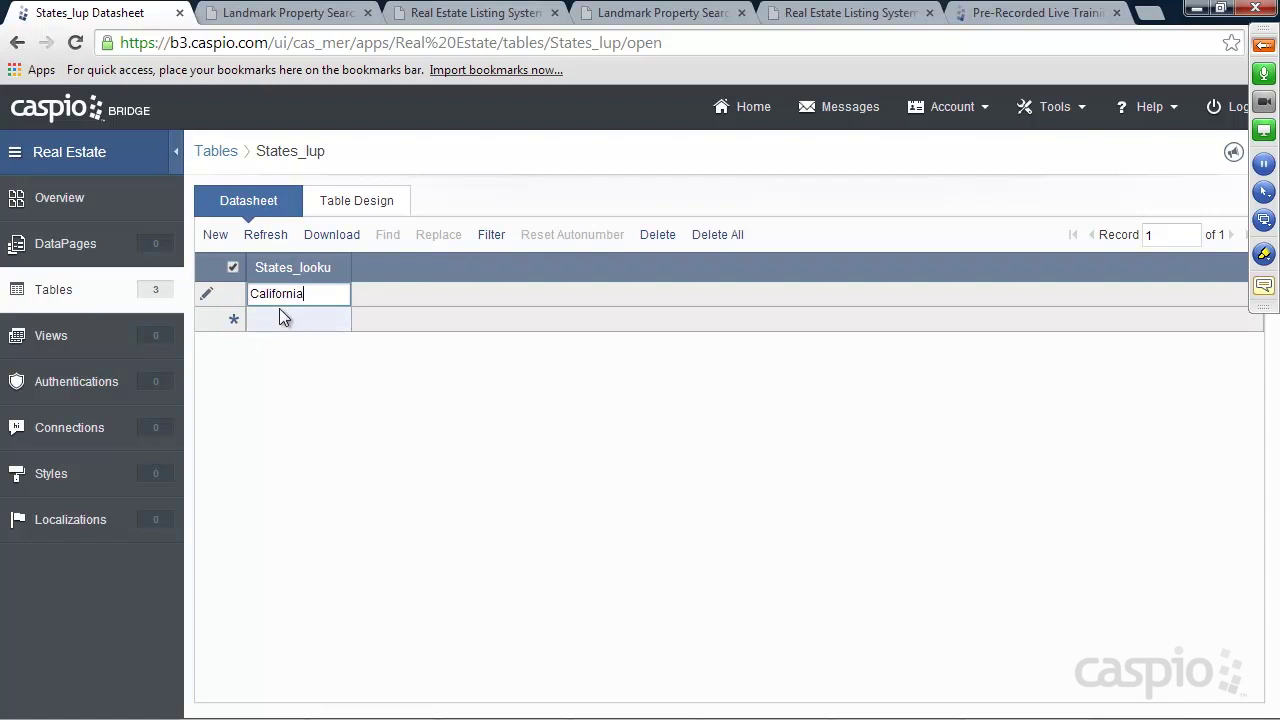
{"action": "left_click", "coordinate": [277, 312]}
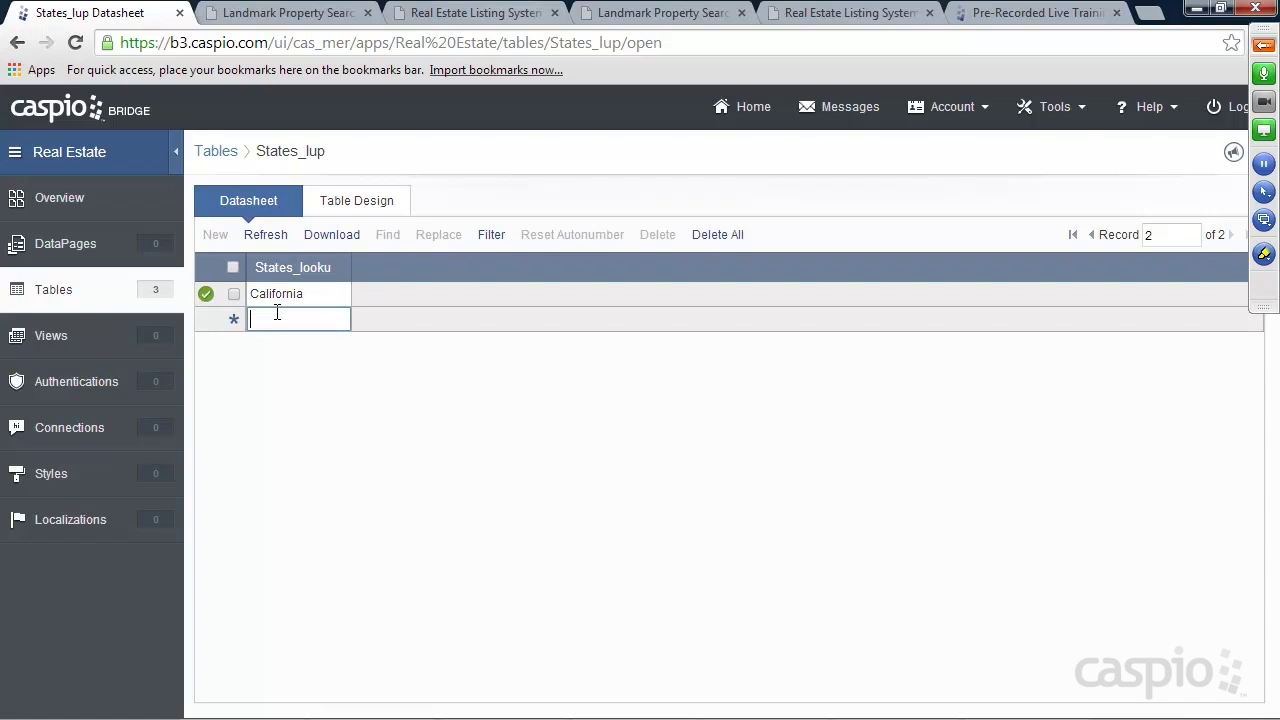
{"action": "type", "text": "New York"}
{"action": "left_click", "coordinate": [293, 346]}
{"action": "type", "text": "Hawaii"}
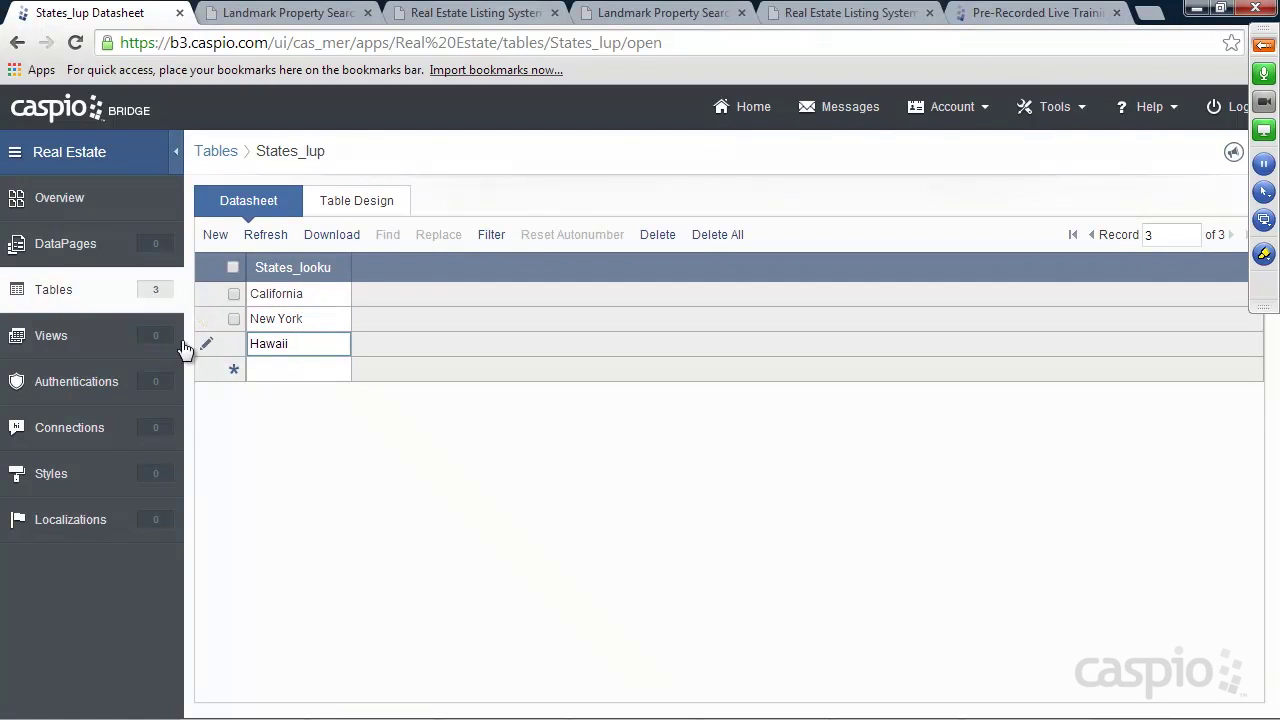
{"action": "left_click", "coordinate": [55, 290]}
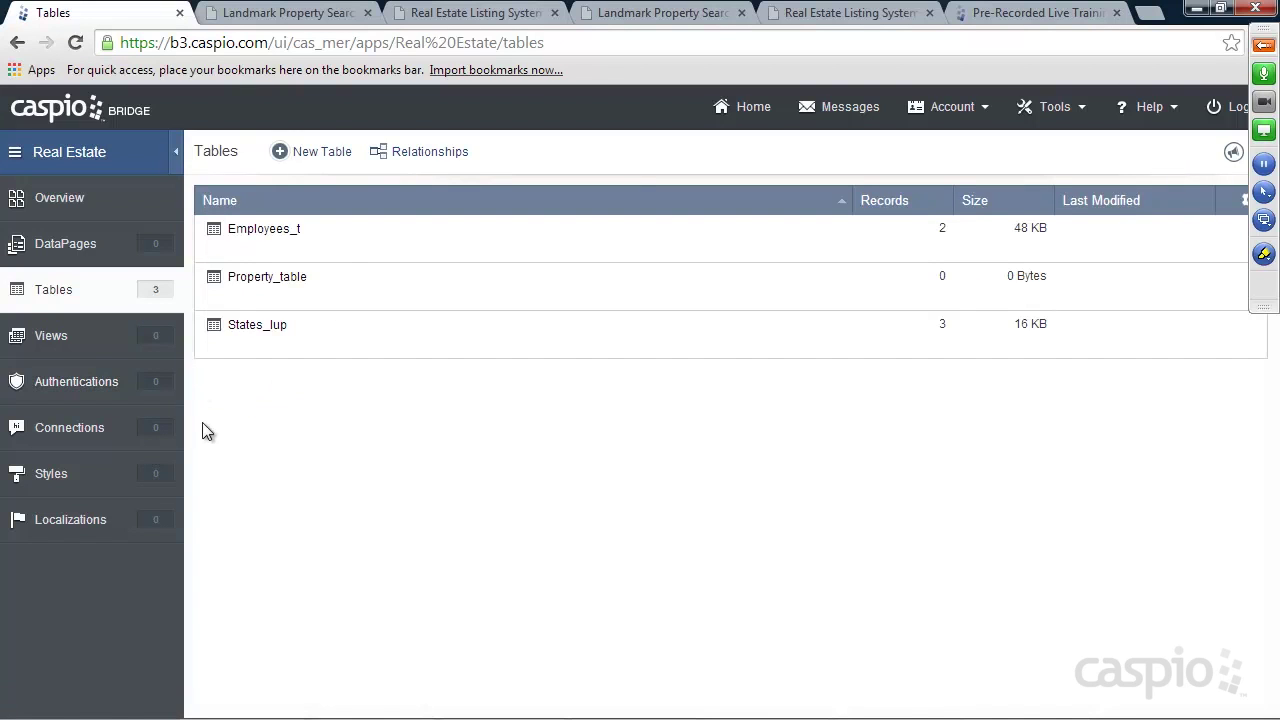
Start a new view named Filter_Admin__ with Employees_t as its source table
{"action": "mouse_move", "coordinate": [316, 248]}
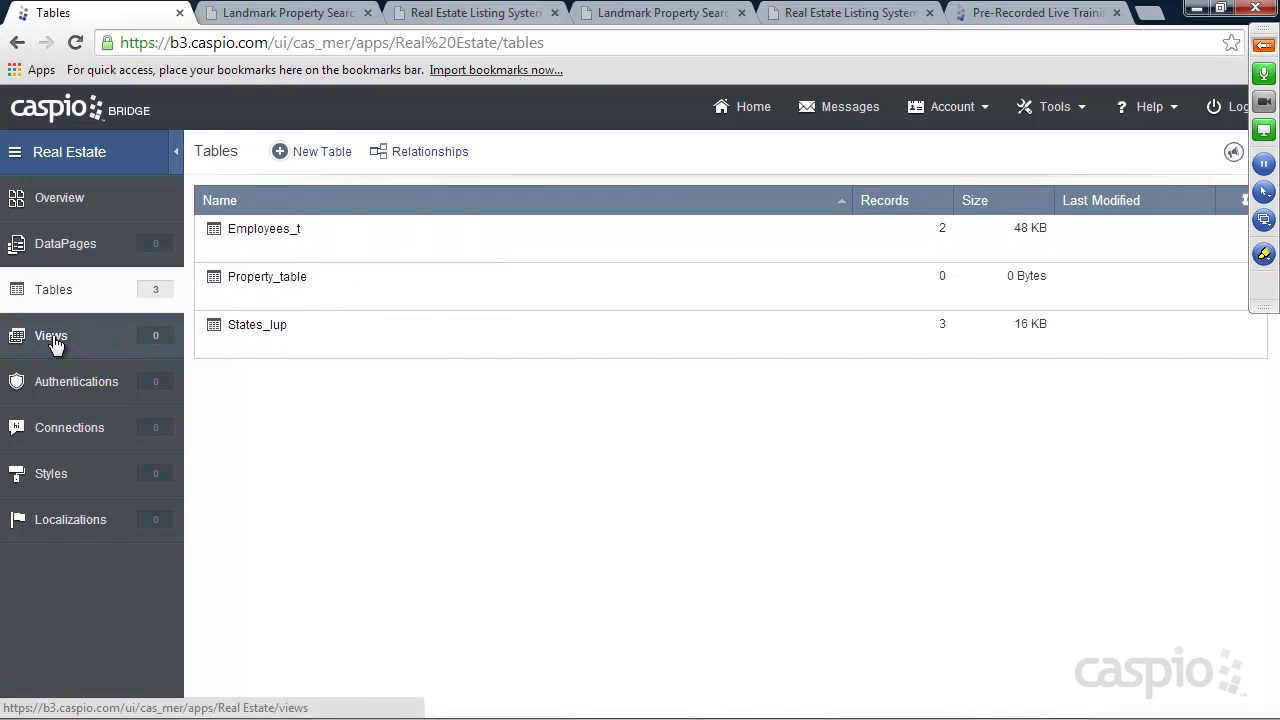
{"action": "mouse_move", "coordinate": [255, 245]}
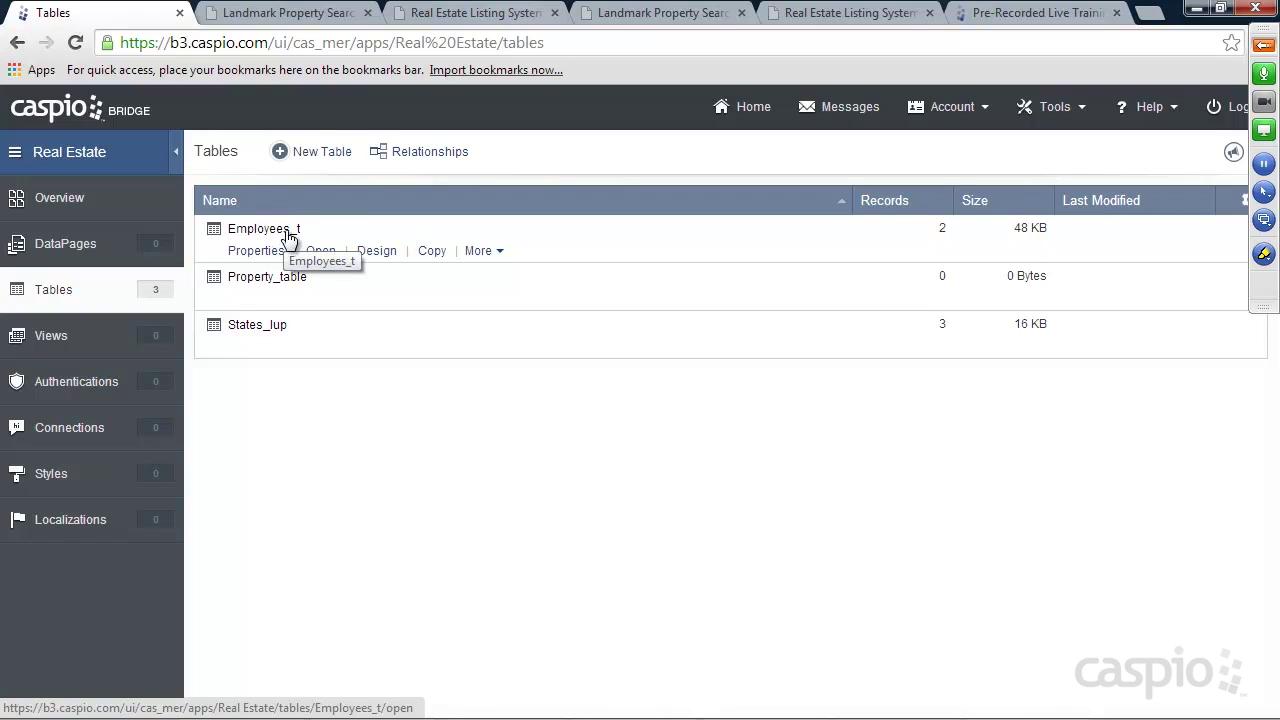
{"action": "left_click", "coordinate": [61, 338]}
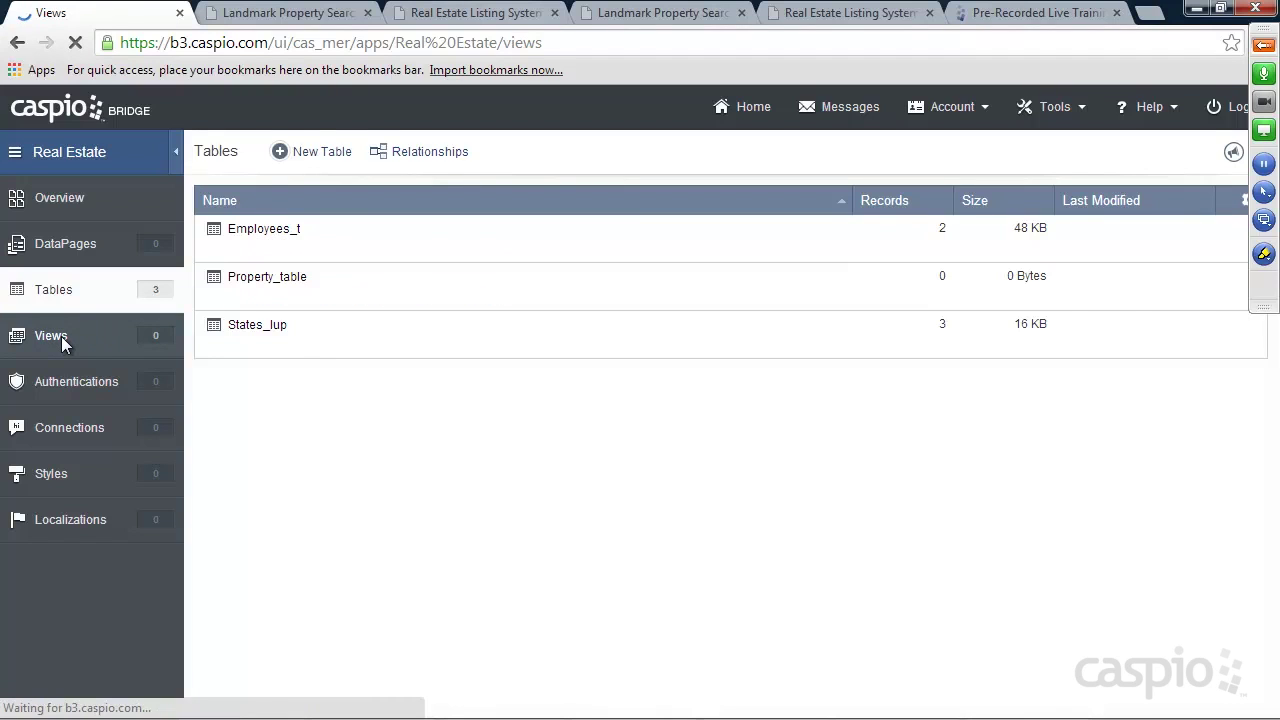
{"action": "left_click", "coordinate": [329, 154]}
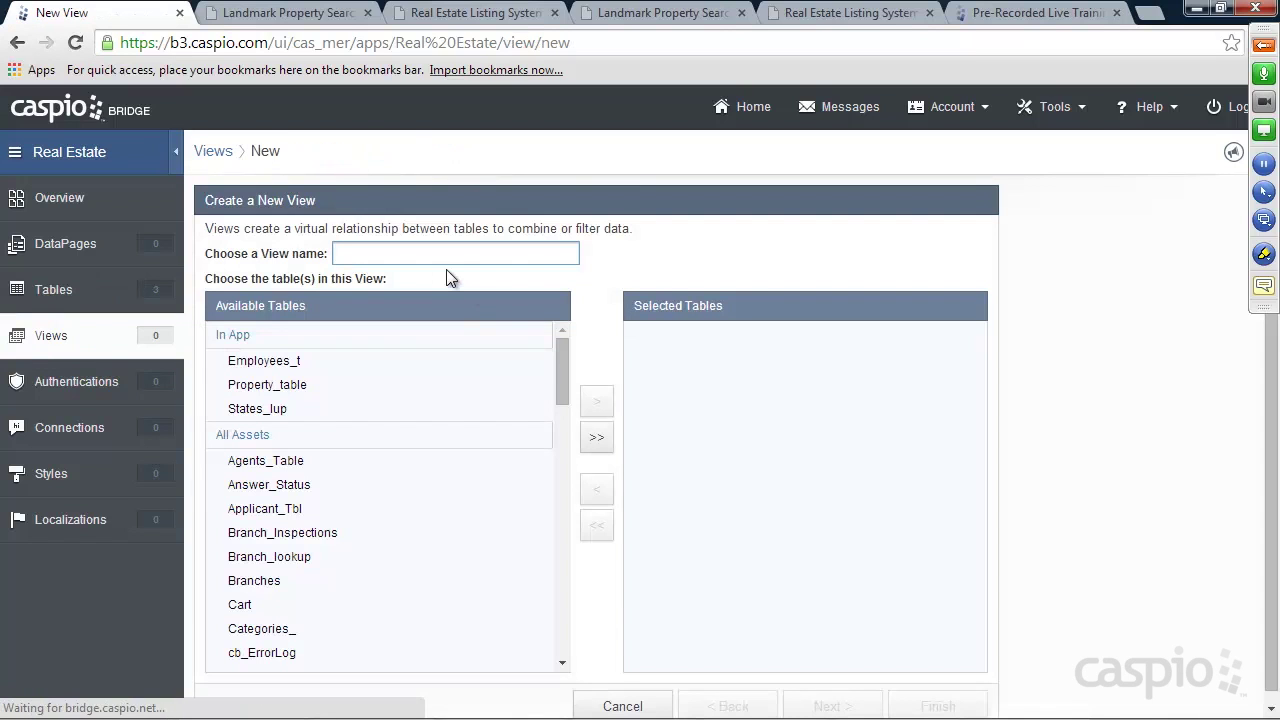
{"action": "type", "text": "Filter_Admin__"}
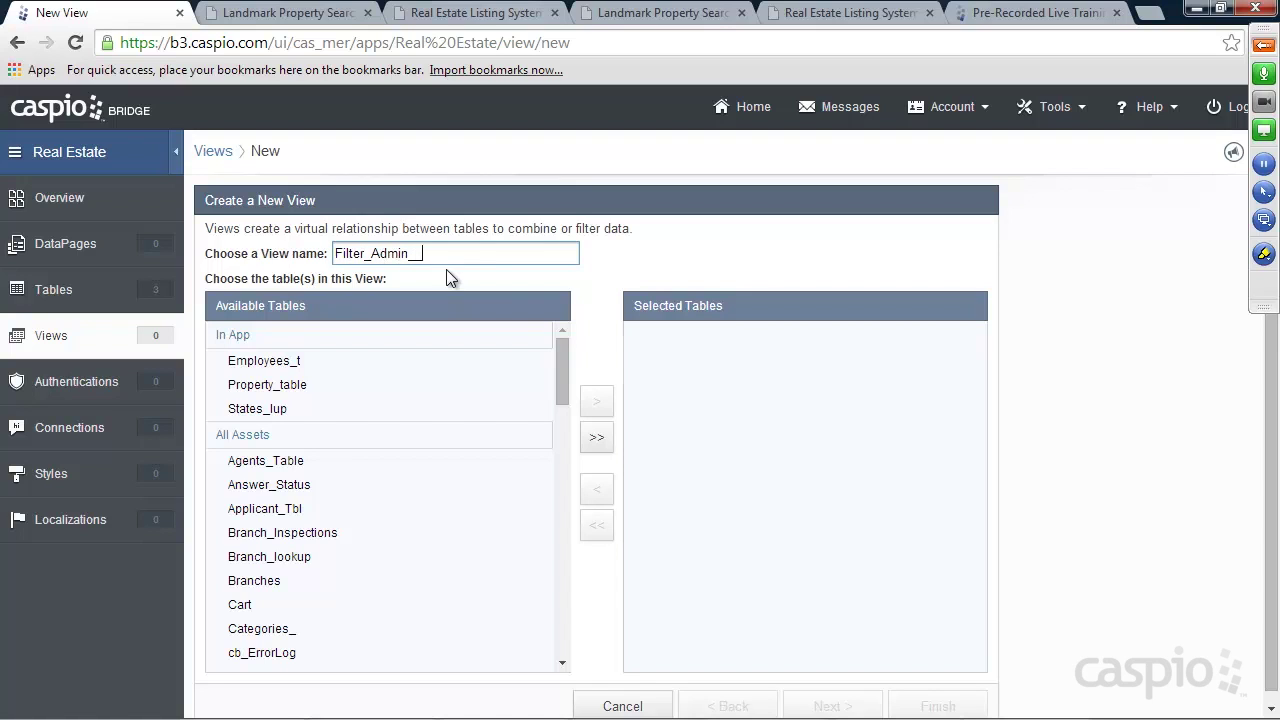
{"action": "left_click", "coordinate": [290, 362]}
{"action": "left_click", "coordinate": [596, 401]}
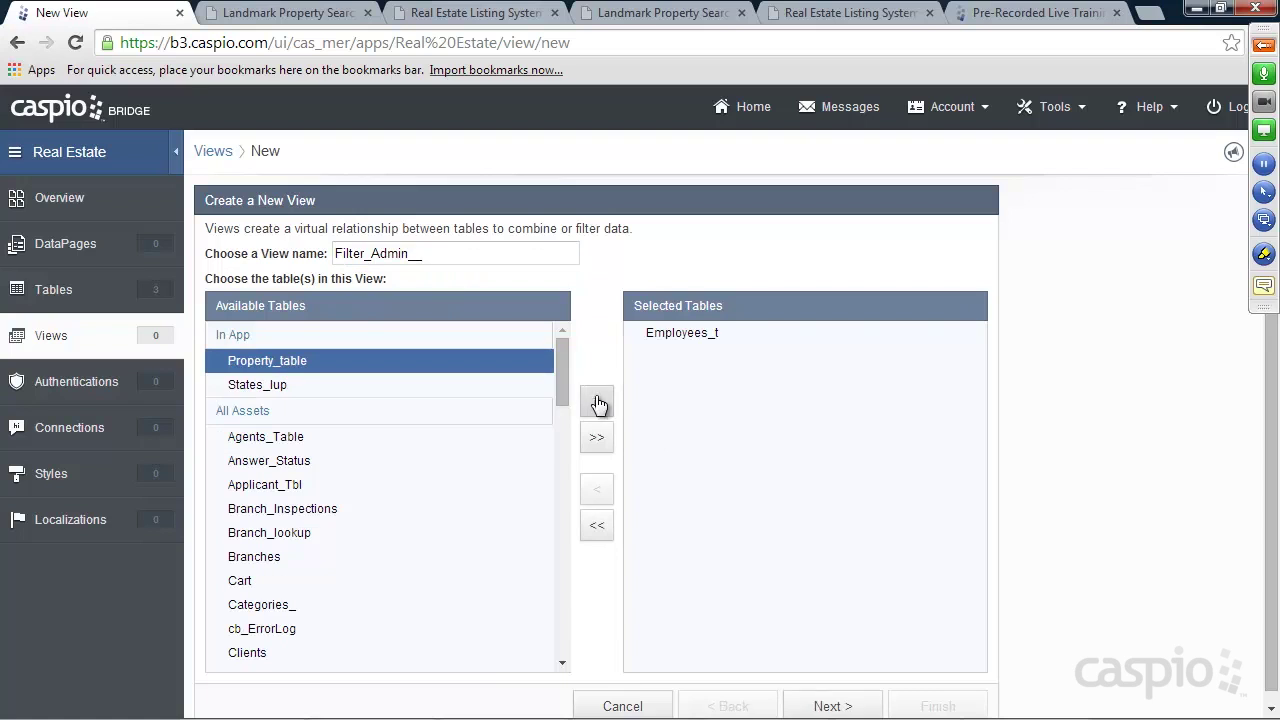
{"action": "left_click", "coordinate": [828, 704]}
Filter the view to records where Admin and Status are checked, and finish it
{"action": "left_click", "coordinate": [312, 380]}
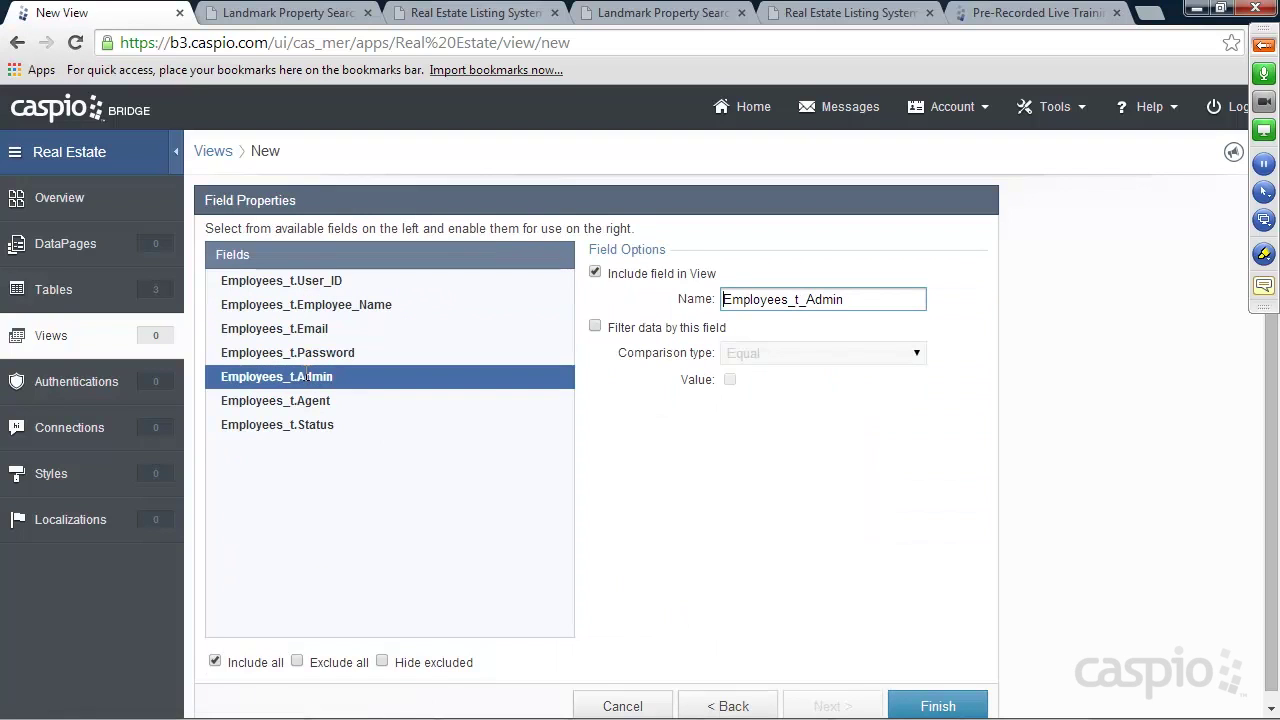
{"action": "left_click", "coordinate": [598, 329]}
{"action": "left_click", "coordinate": [730, 379]}
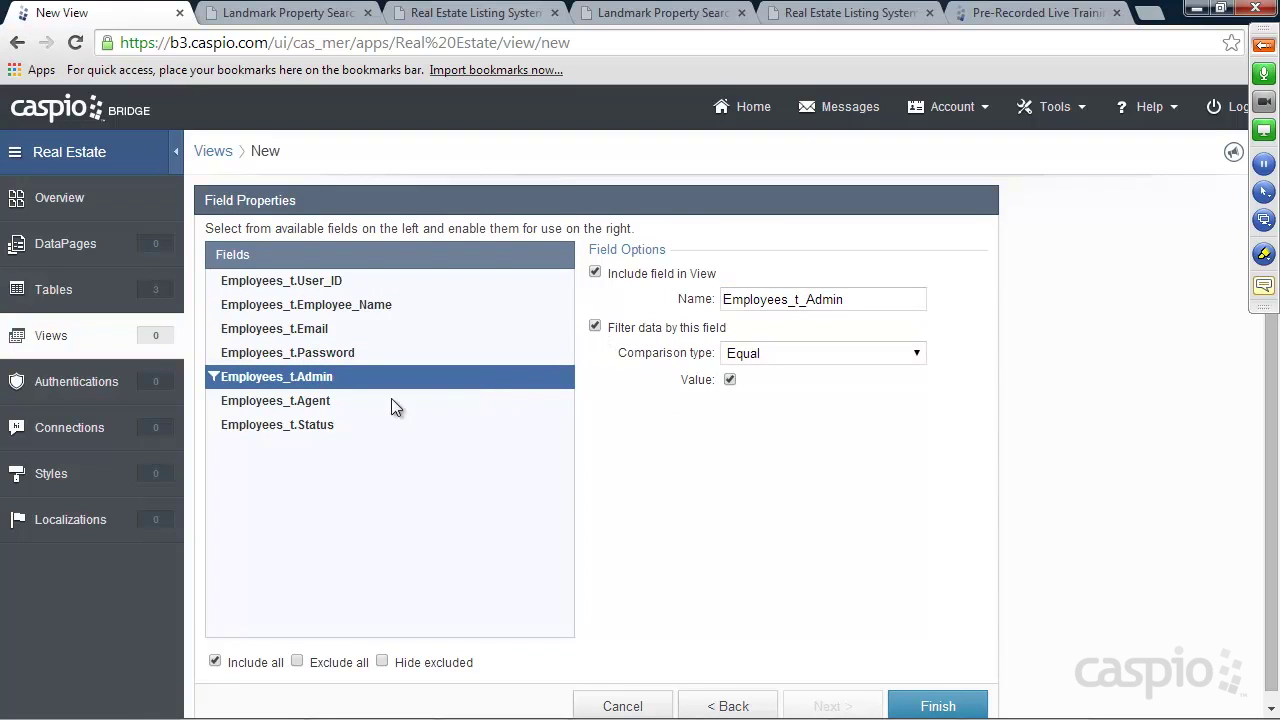
{"action": "left_click", "coordinate": [295, 428]}
{"action": "left_click", "coordinate": [595, 327]}
{"action": "left_click", "coordinate": [730, 379]}
{"action": "left_click", "coordinate": [938, 703]}
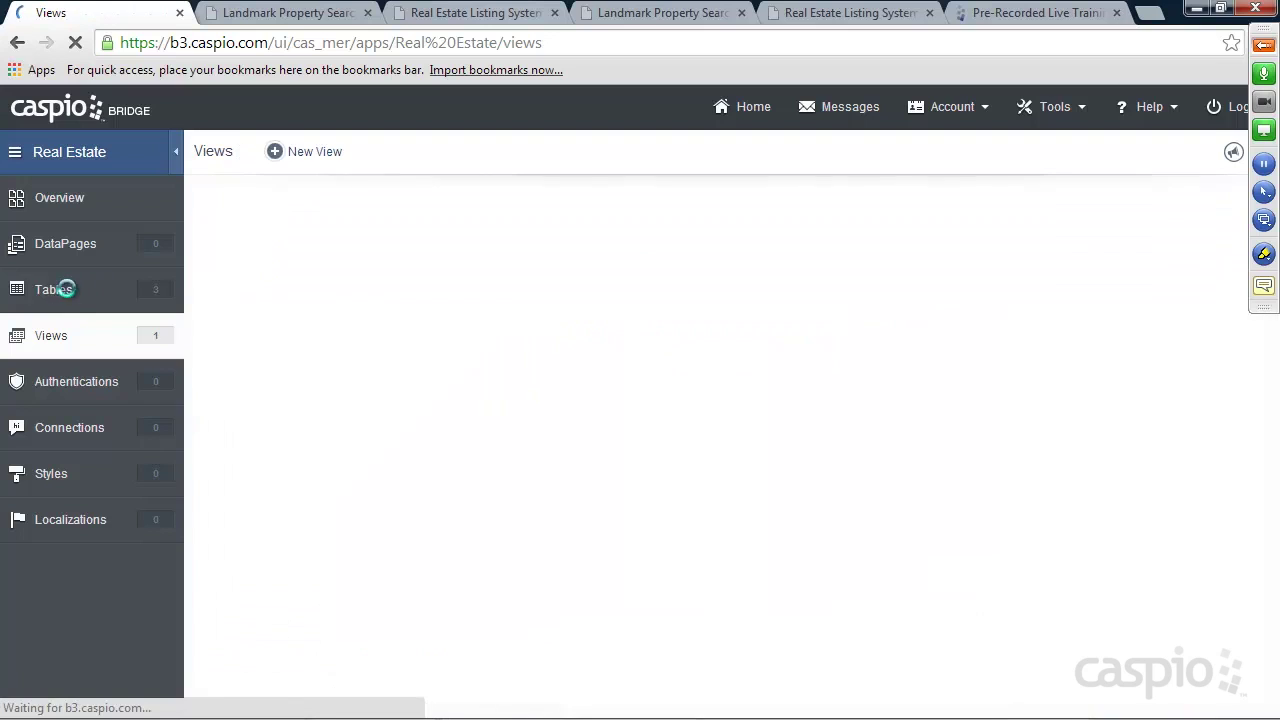
Check the Filter_Admin__ records, then start a Filter_Agents__ view on Employees_t
{"action": "left_click", "coordinate": [325, 255]}
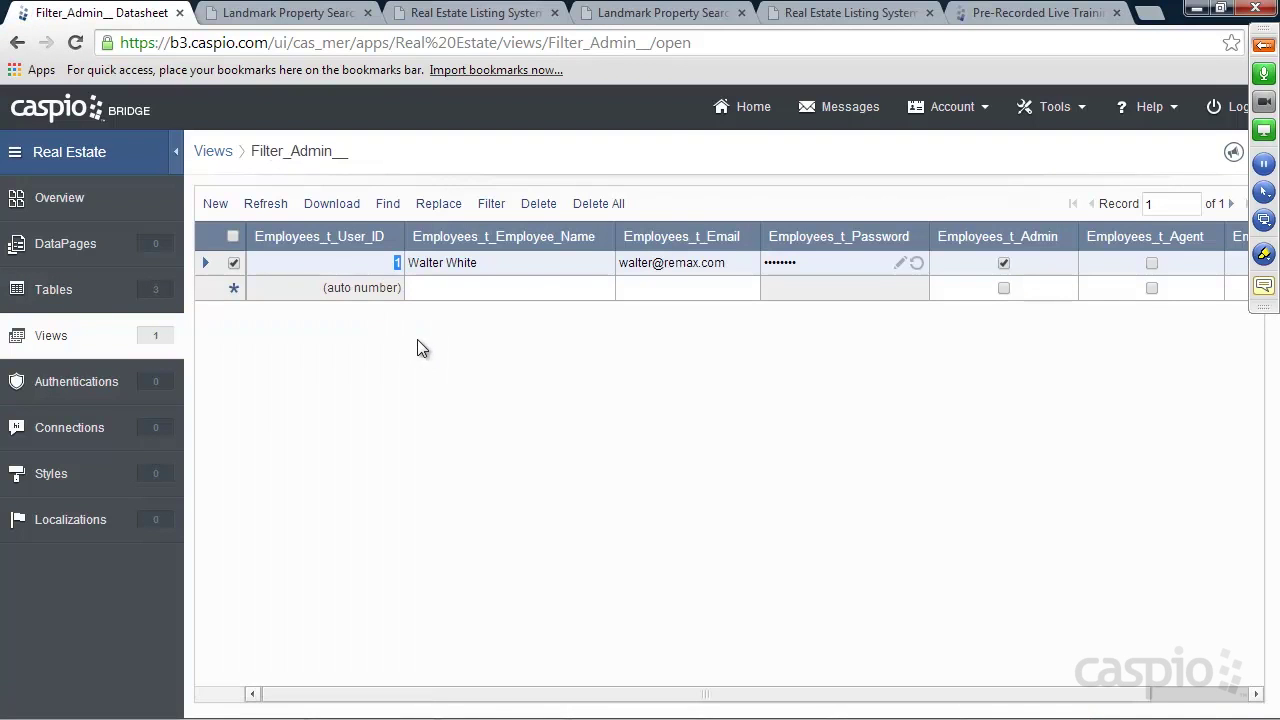
{"action": "left_click", "coordinate": [55, 340]}
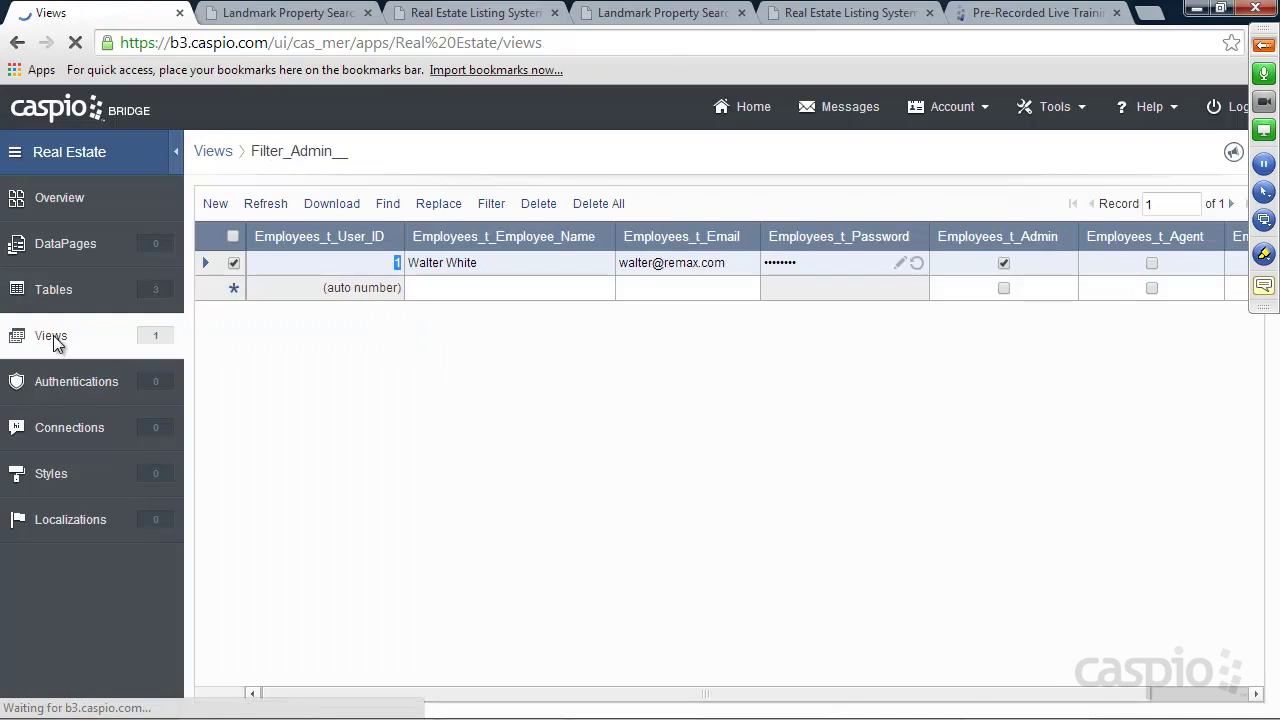
{"action": "left_click", "coordinate": [314, 153]}
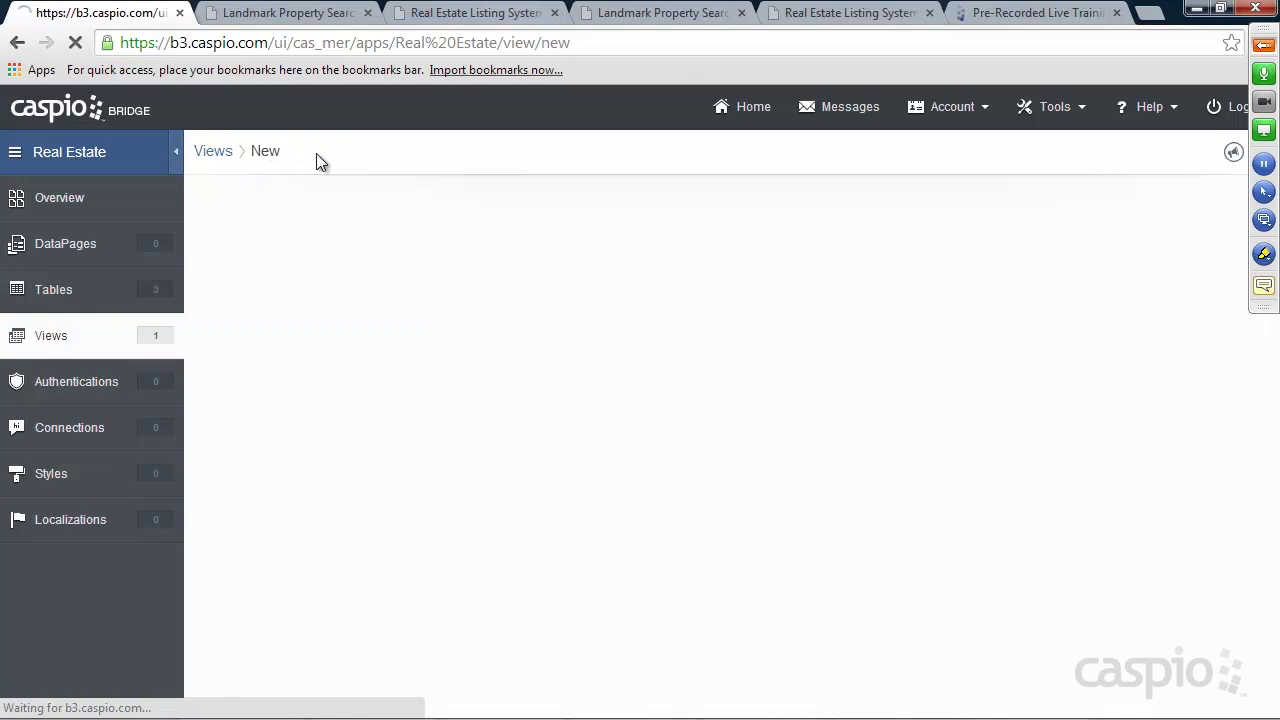
{"action": "type", "text": "Filte"}
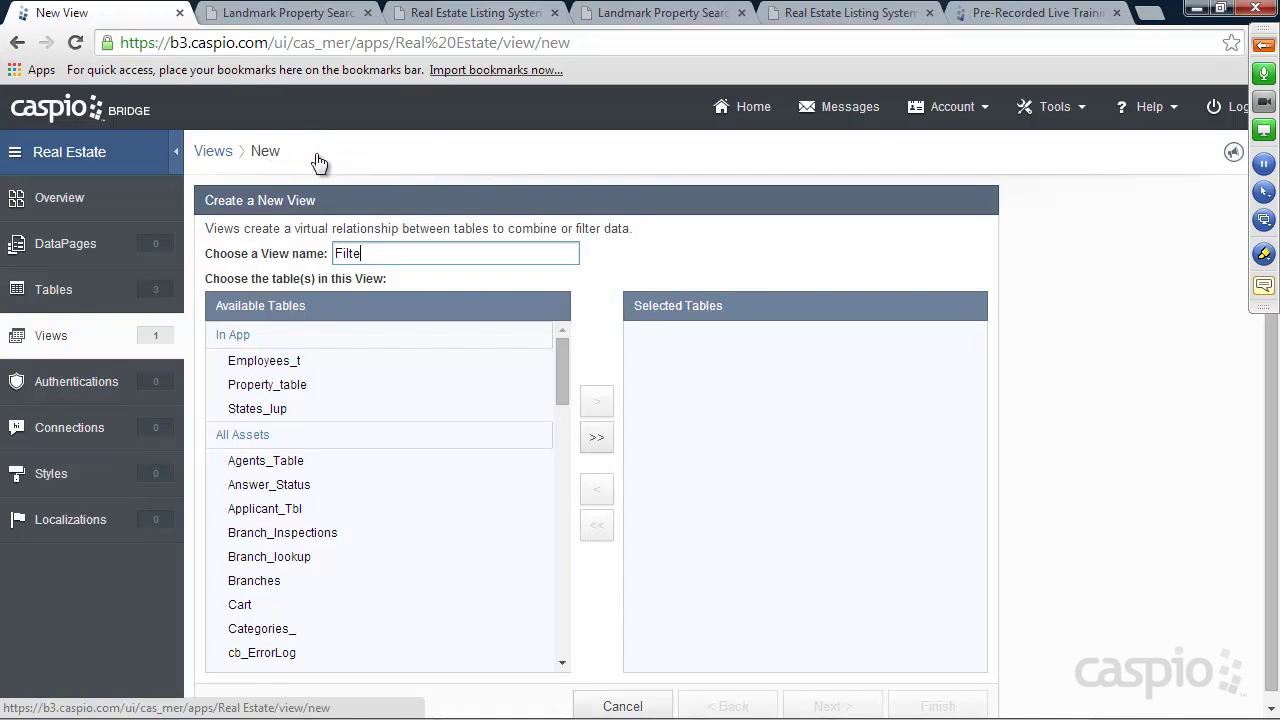
{"action": "type", "text": "r_Agen"}
{"action": "left_click", "coordinate": [300, 361]}
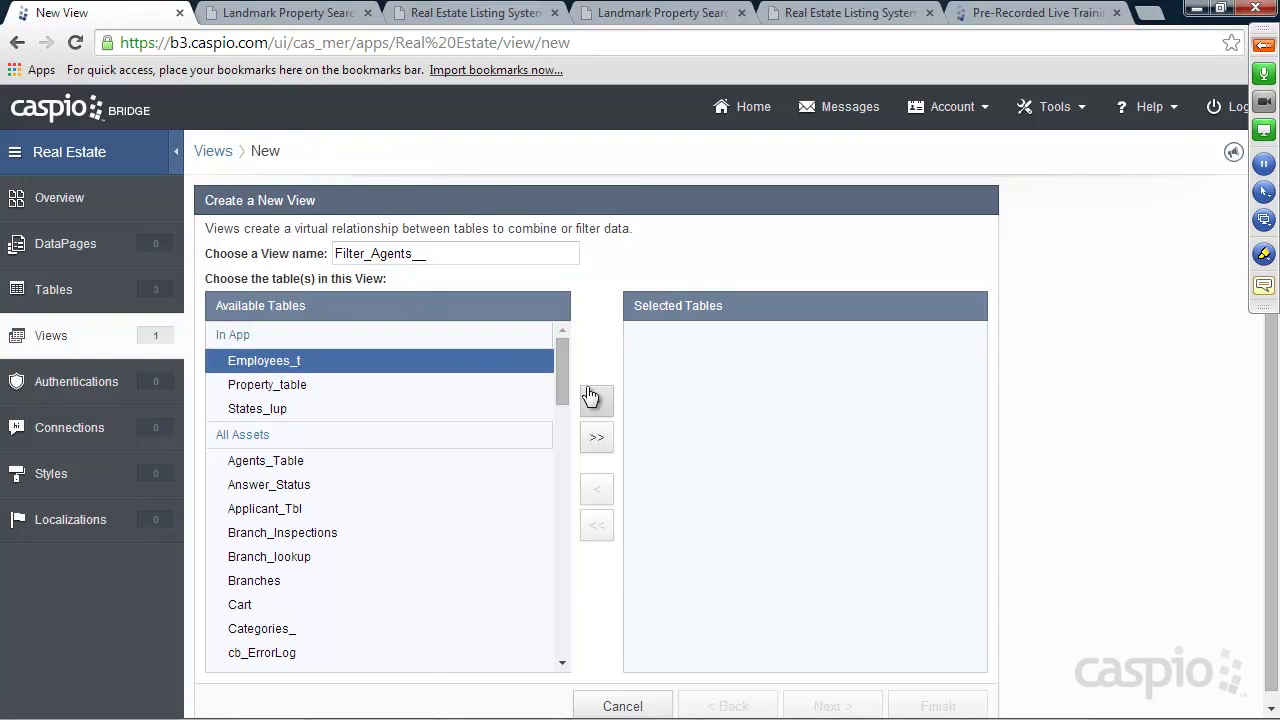
{"action": "left_click", "coordinate": [596, 401]}
{"action": "left_click", "coordinate": [845, 705]}
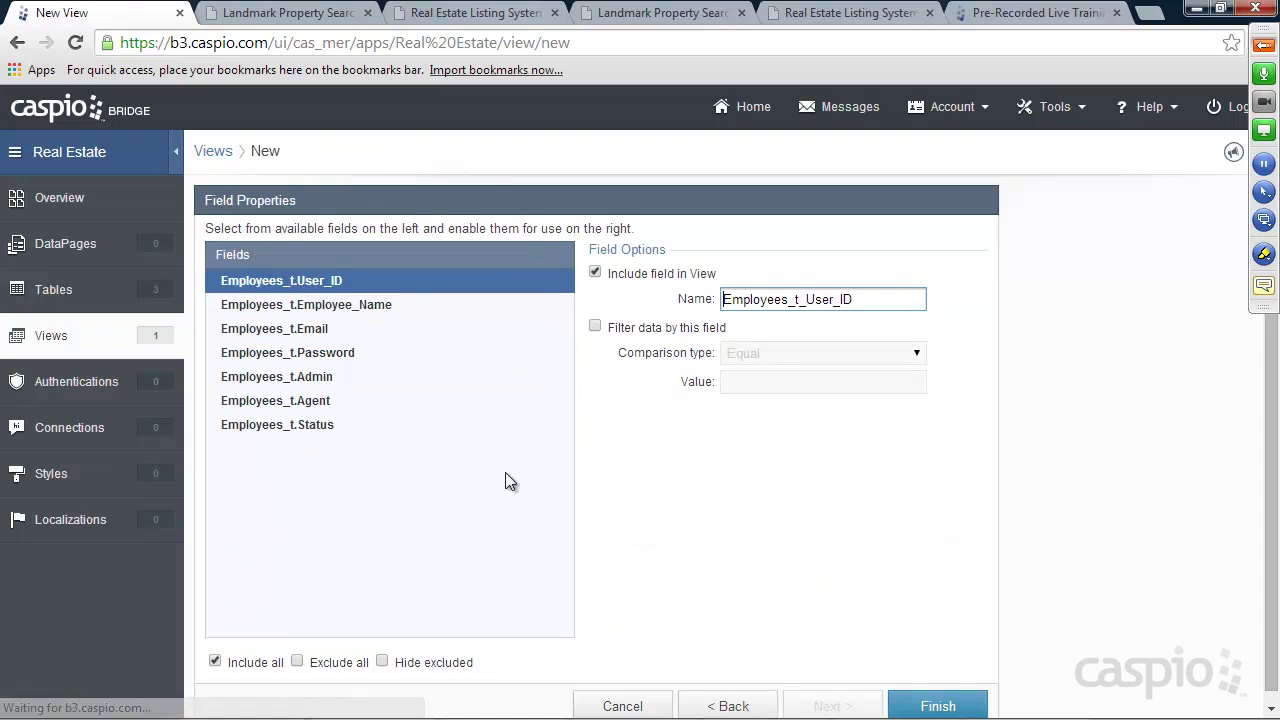
Filter the view on the Agent and Status fields and finish it
{"action": "left_click", "coordinate": [325, 402]}
{"action": "left_click", "coordinate": [595, 326]}
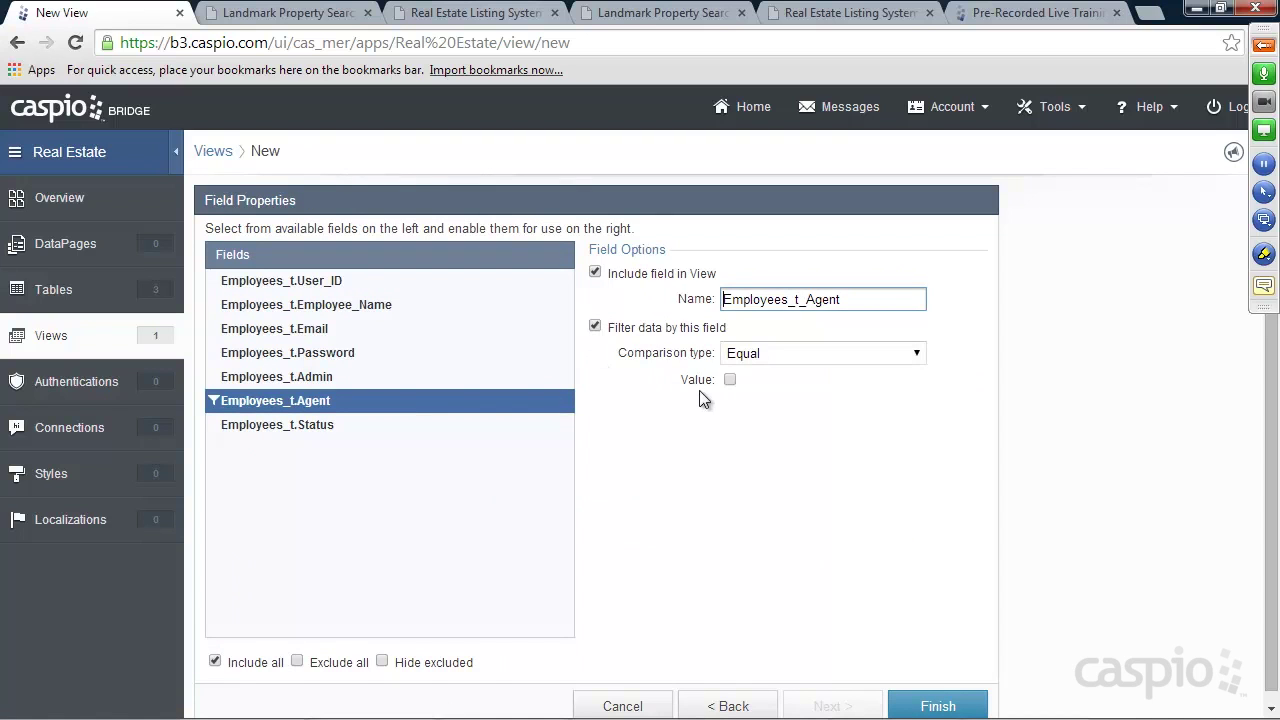
{"action": "left_click", "coordinate": [322, 425]}
{"action": "left_click", "coordinate": [595, 327]}
{"action": "left_click", "coordinate": [940, 704]}
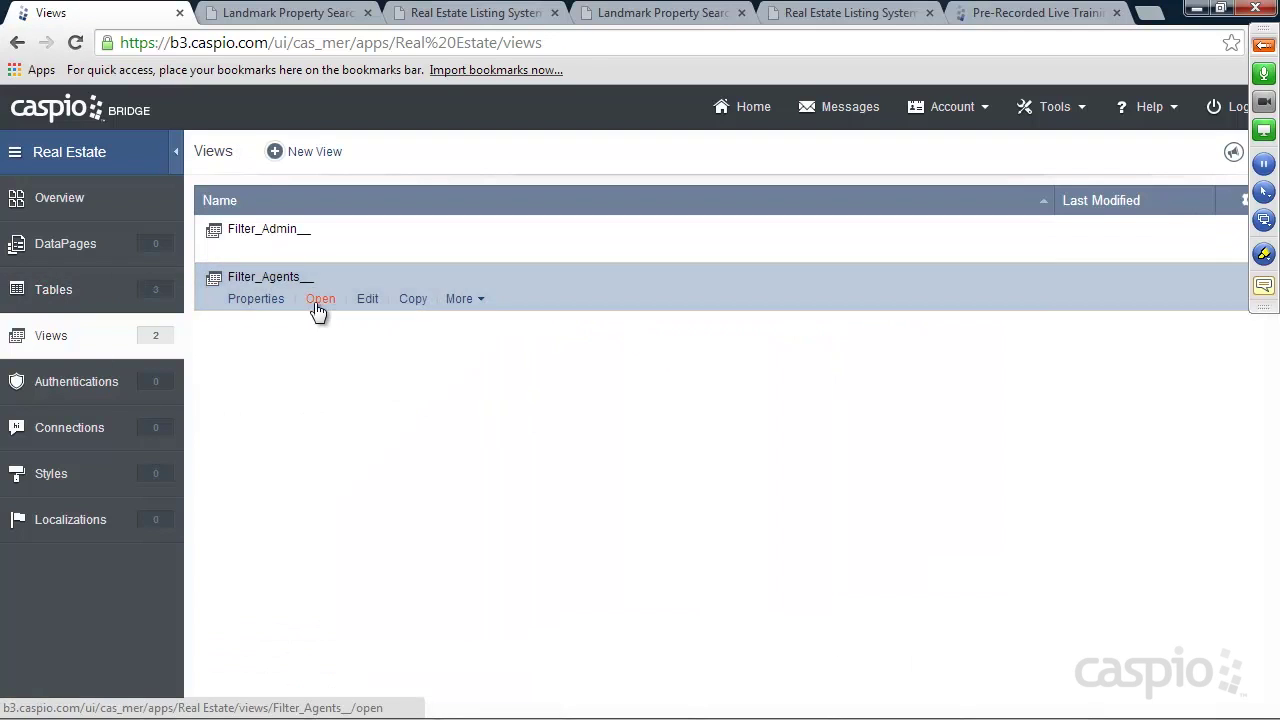
Review the Filter_Agents__ records, then go to the Authentications page
{"action": "left_click", "coordinate": [324, 300]}
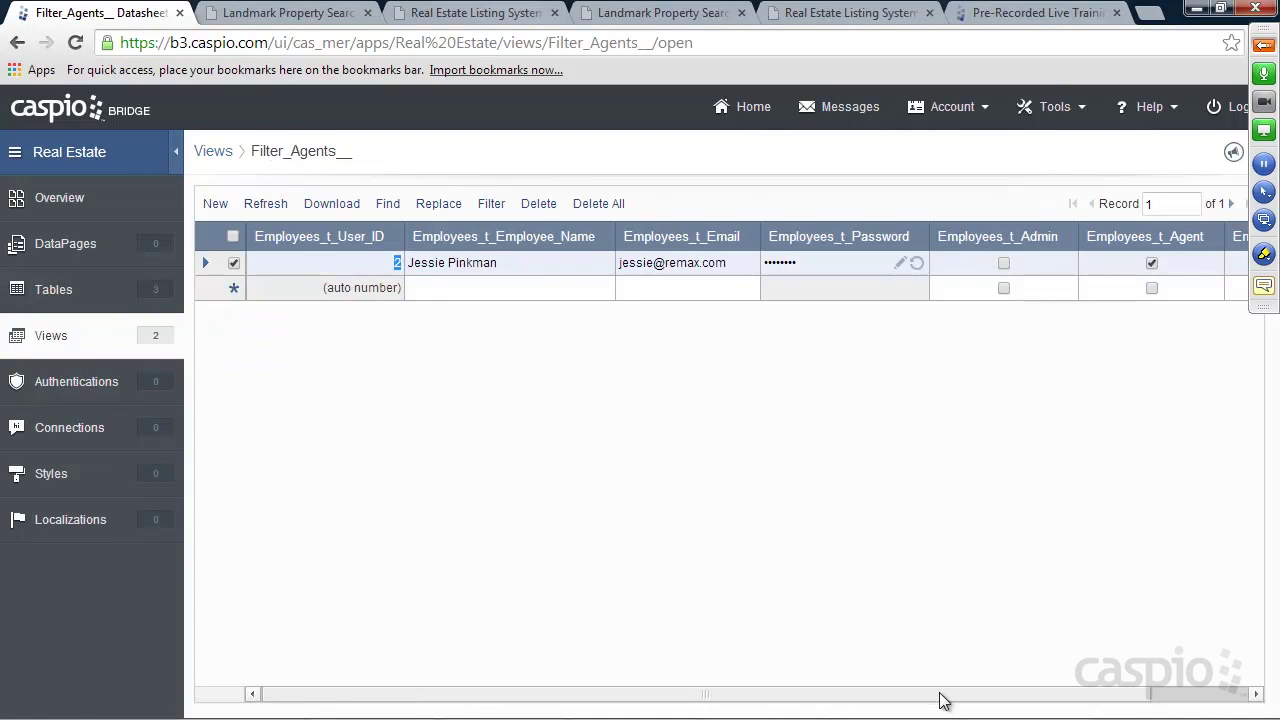
{"action": "left_click_drag", "start_coordinate": [940, 695], "coordinate": [1077, 696]}
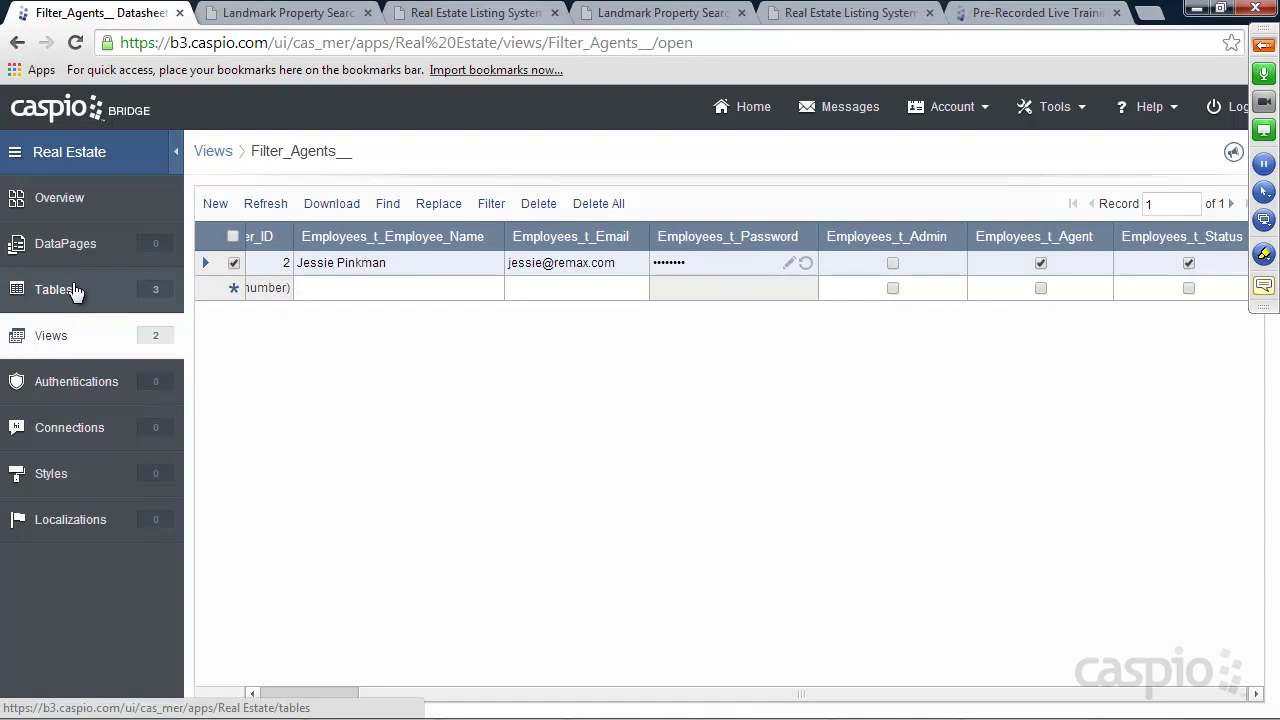
{"action": "left_click", "coordinate": [51, 385]}
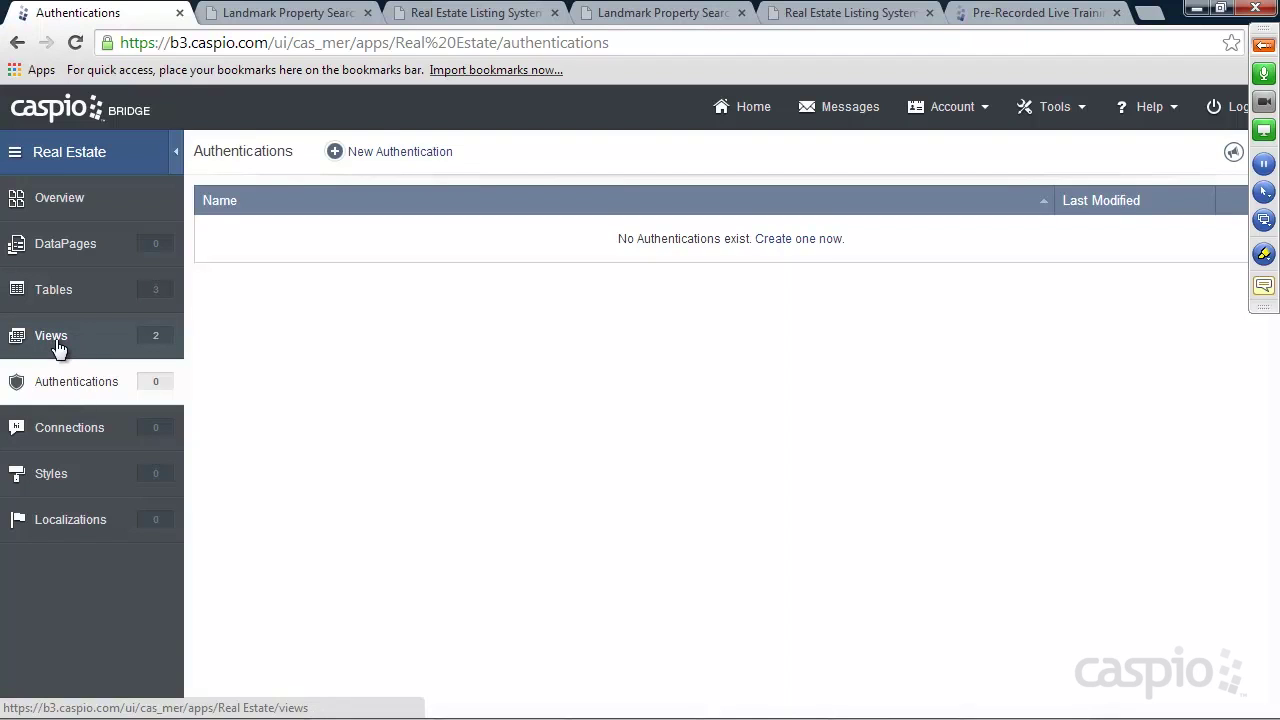
Create a custom authentication Admin_a__ on Filter_Admin__ with its login label renamed to Email
{"action": "left_click", "coordinate": [392, 153]}
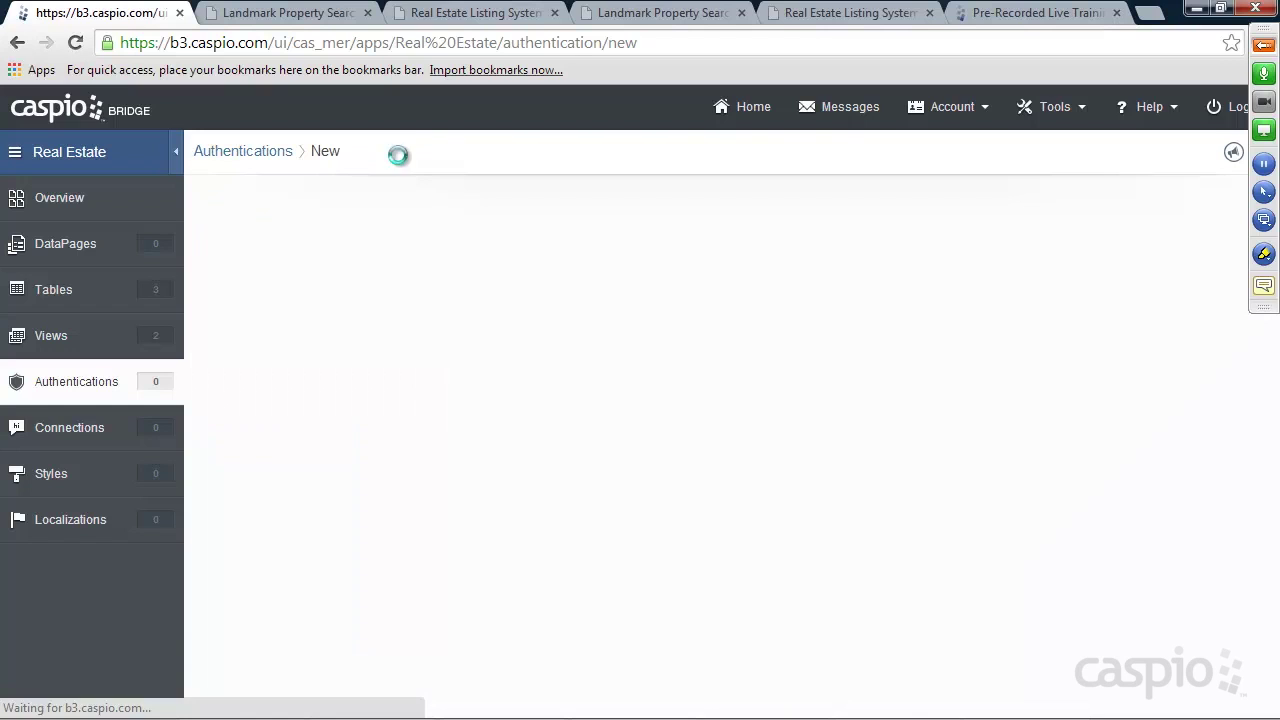
{"action": "left_click", "coordinate": [433, 234]}
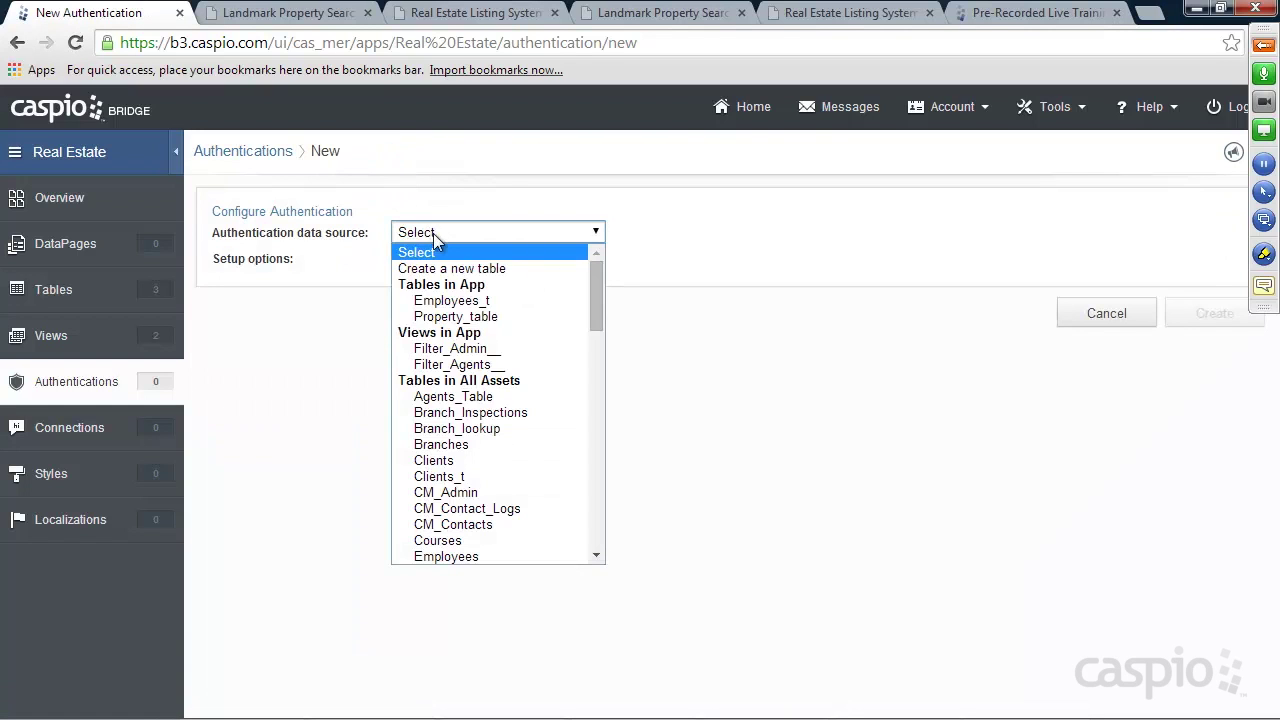
{"action": "left_click", "coordinate": [452, 350]}
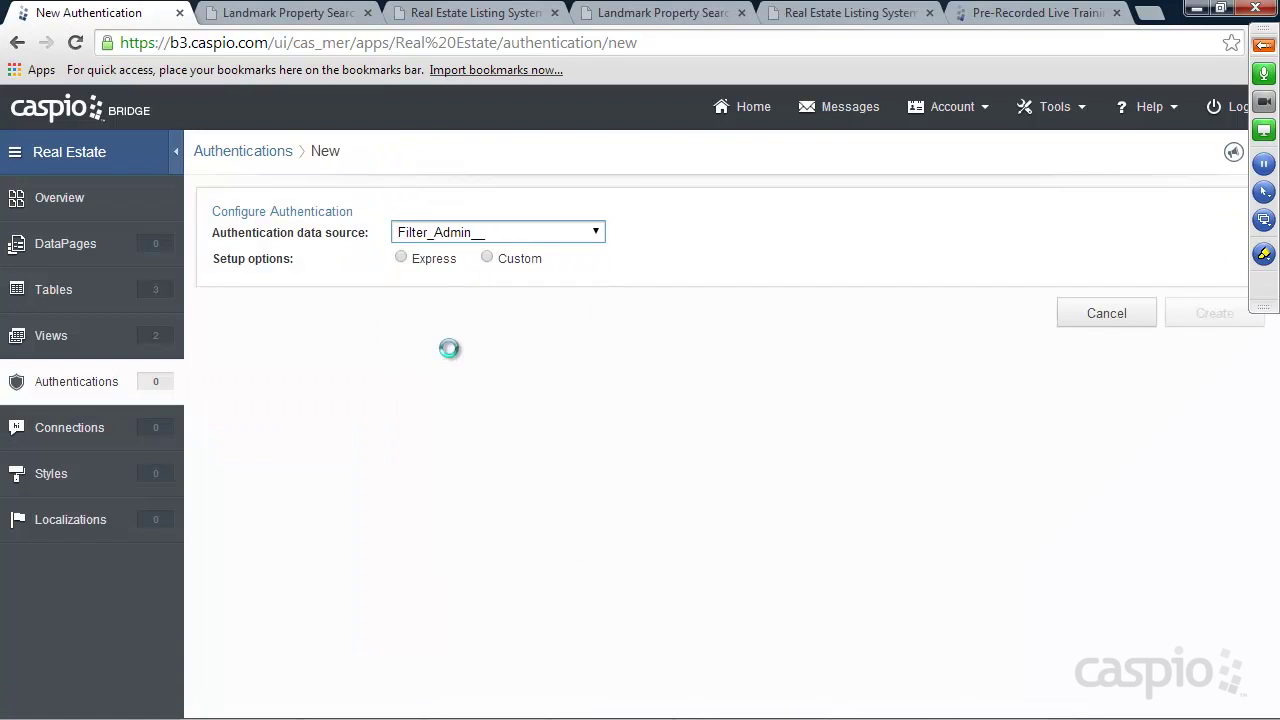
{"action": "left_click", "coordinate": [501, 256]}
{"action": "left_click_drag", "start_coordinate": [737, 500], "coordinate": [527, 477]}
{"action": "type", "text": "Email"}
{"action": "scroll", "coordinate": [944, 383], "scroll_direction": "down", "scroll_amount": 3}
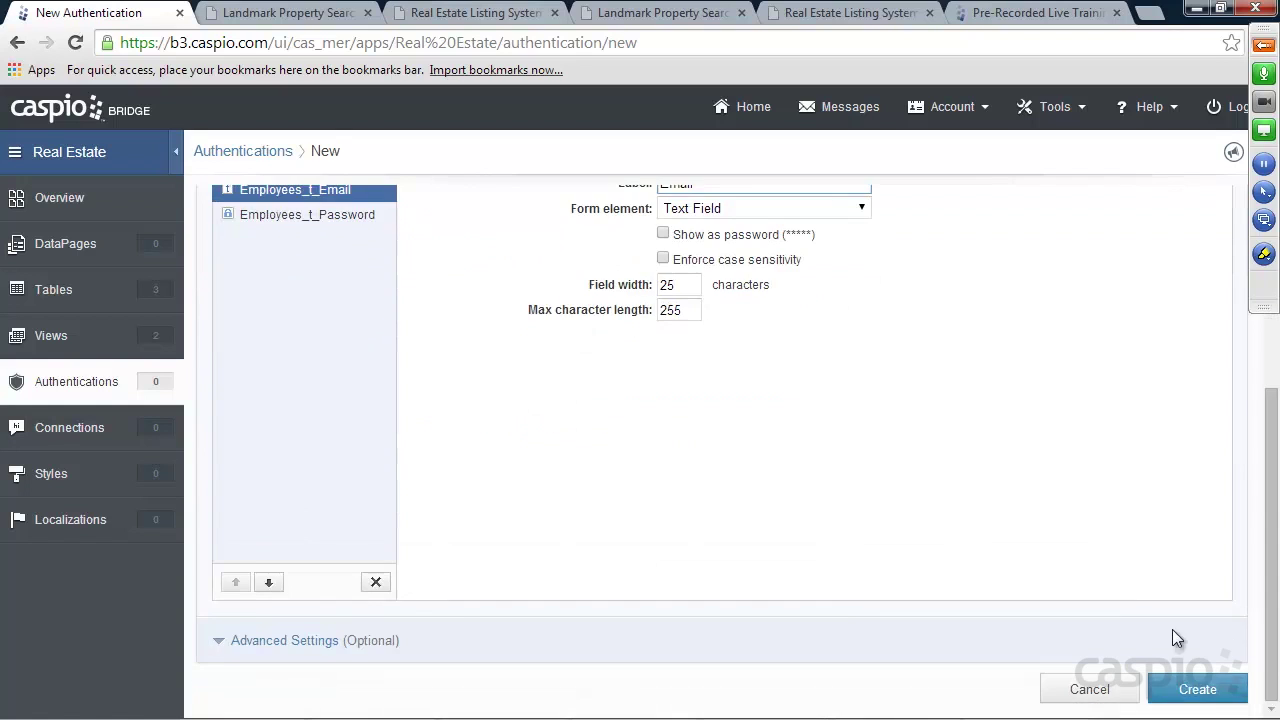
{"action": "left_click", "coordinate": [1195, 689]}
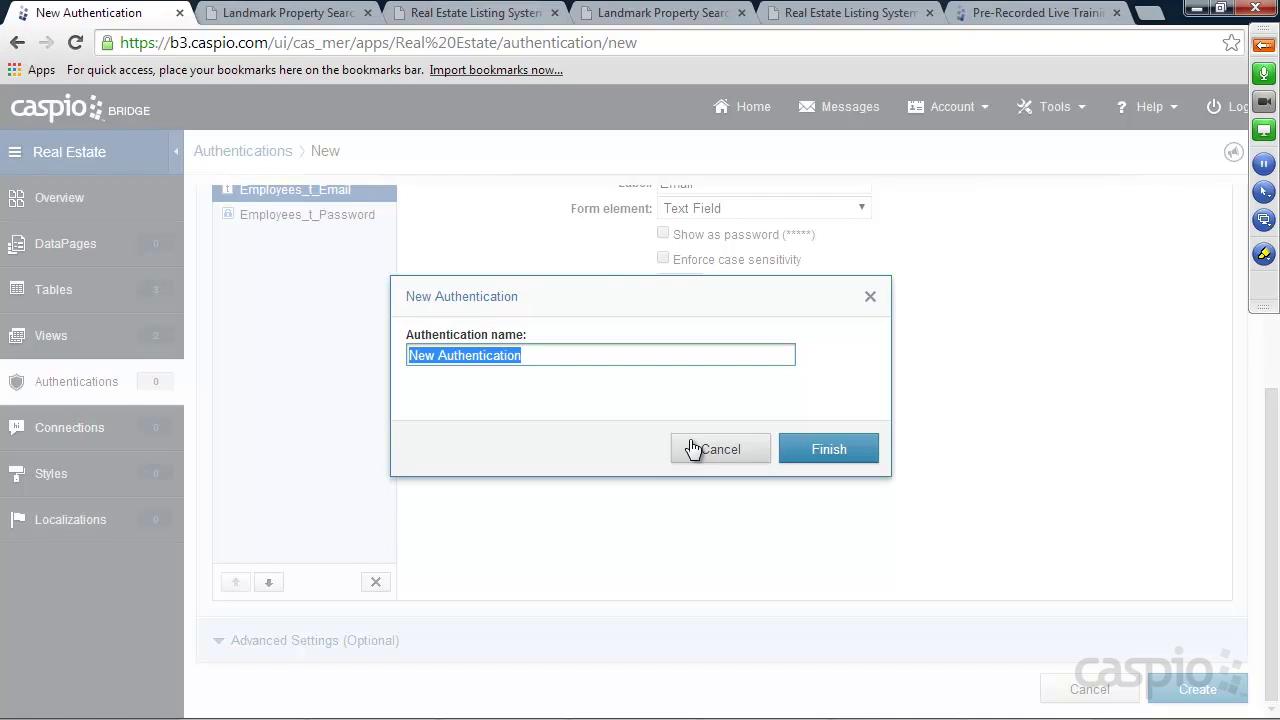
{"action": "type", "text": "Admin_a"}
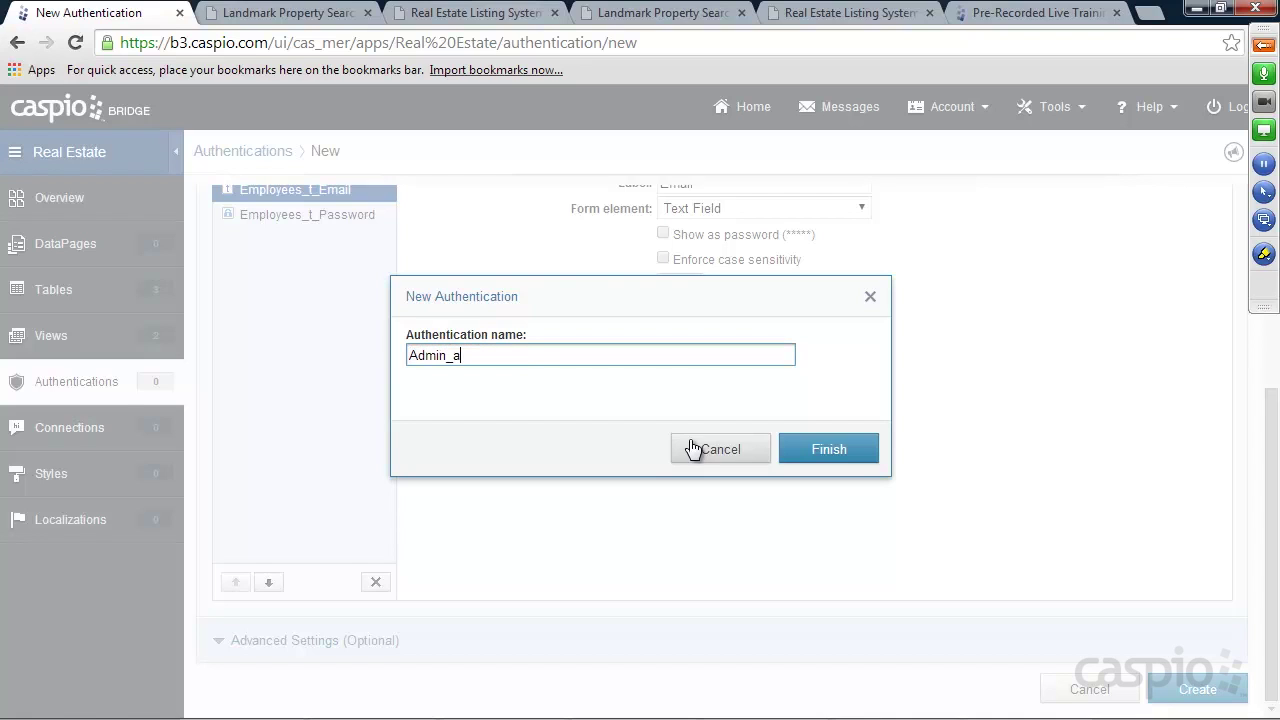
{"action": "type", "text": "__"}
{"action": "left_click", "coordinate": [830, 449]}
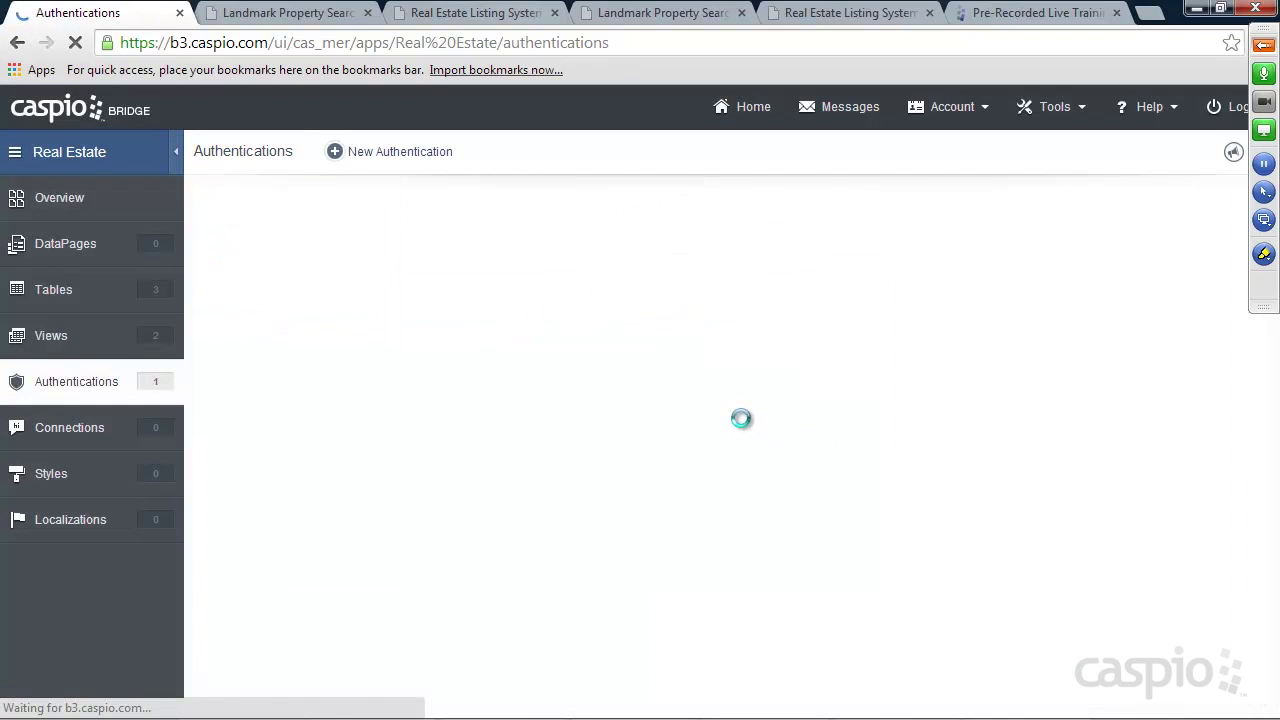
Create a custom authentication Agents_a__ on Filter_Agents__ with the User name label changed to Email
{"action": "left_click", "coordinate": [399, 151]}
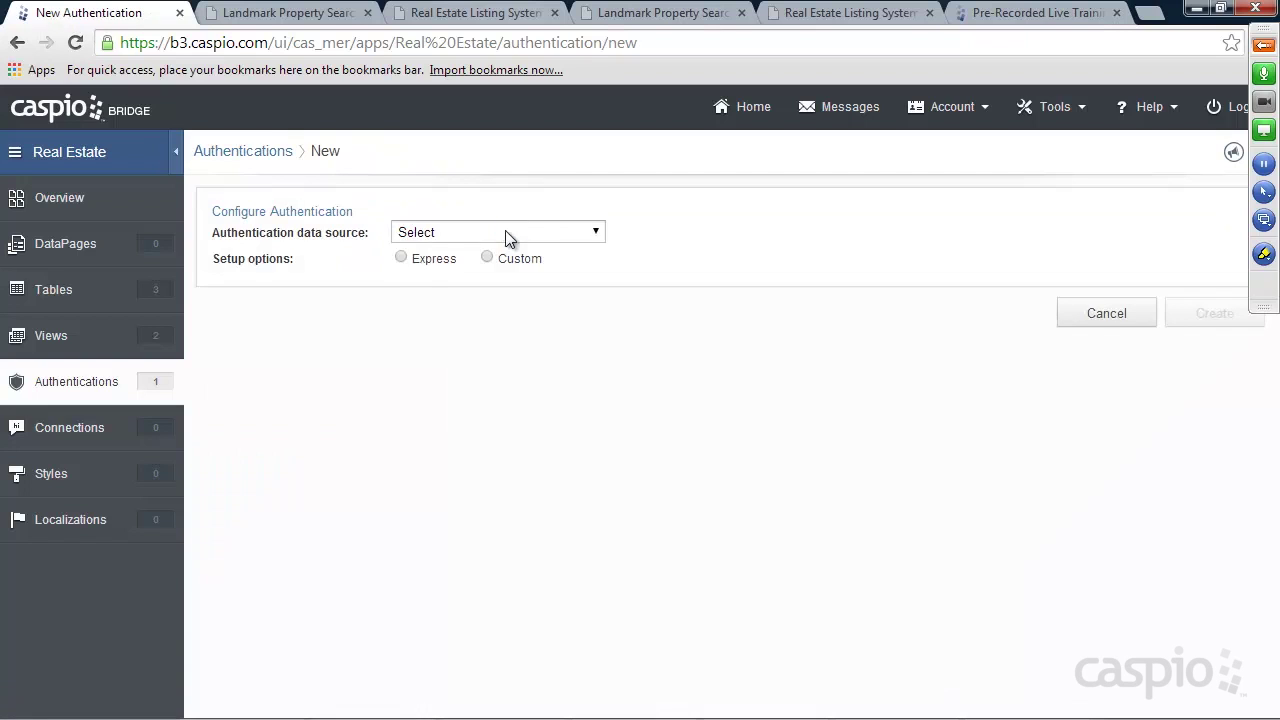
{"action": "left_click", "coordinate": [500, 233]}
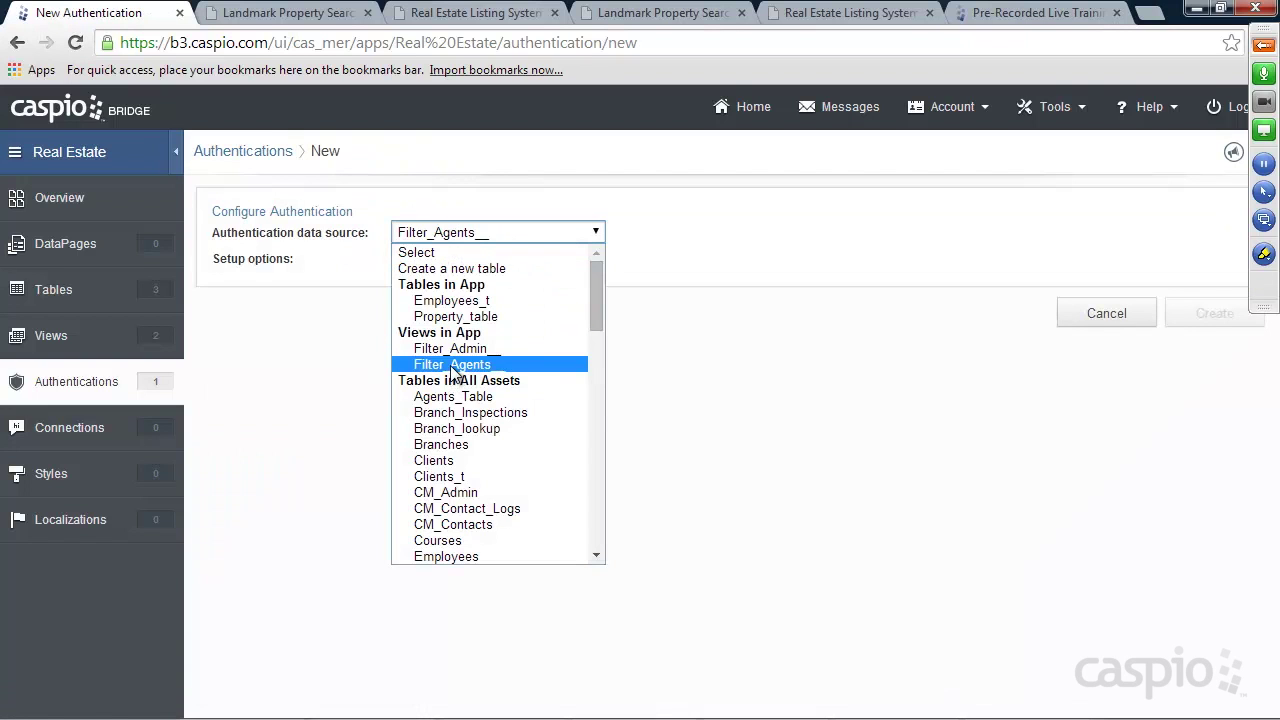
{"action": "left_click", "coordinate": [455, 366]}
{"action": "left_click", "coordinate": [487, 258]}
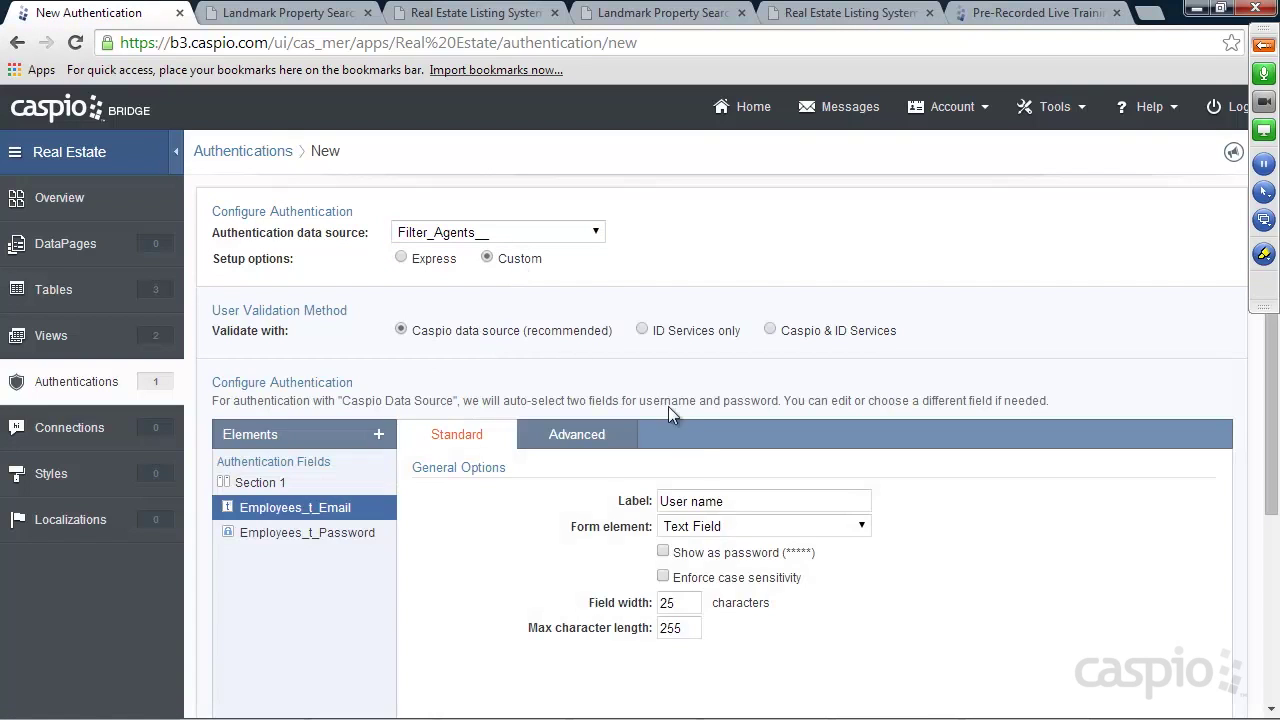
{"action": "left_click_drag", "start_coordinate": [737, 500], "coordinate": [614, 505]}
{"action": "type", "text": "Ema"}
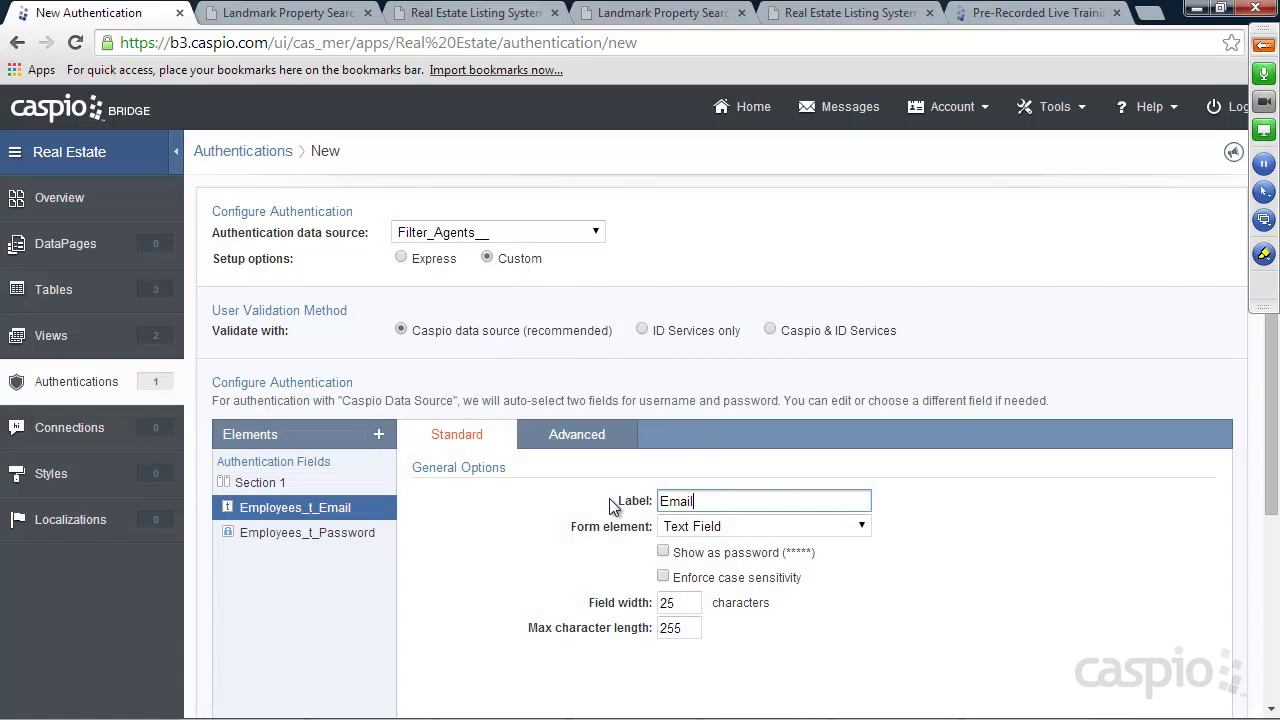
{"action": "type", "text": "il"}
{"action": "scroll", "coordinate": [988, 569], "scroll_direction": "down", "scroll_amount": 5}
{"action": "left_click", "coordinate": [1195, 689]}
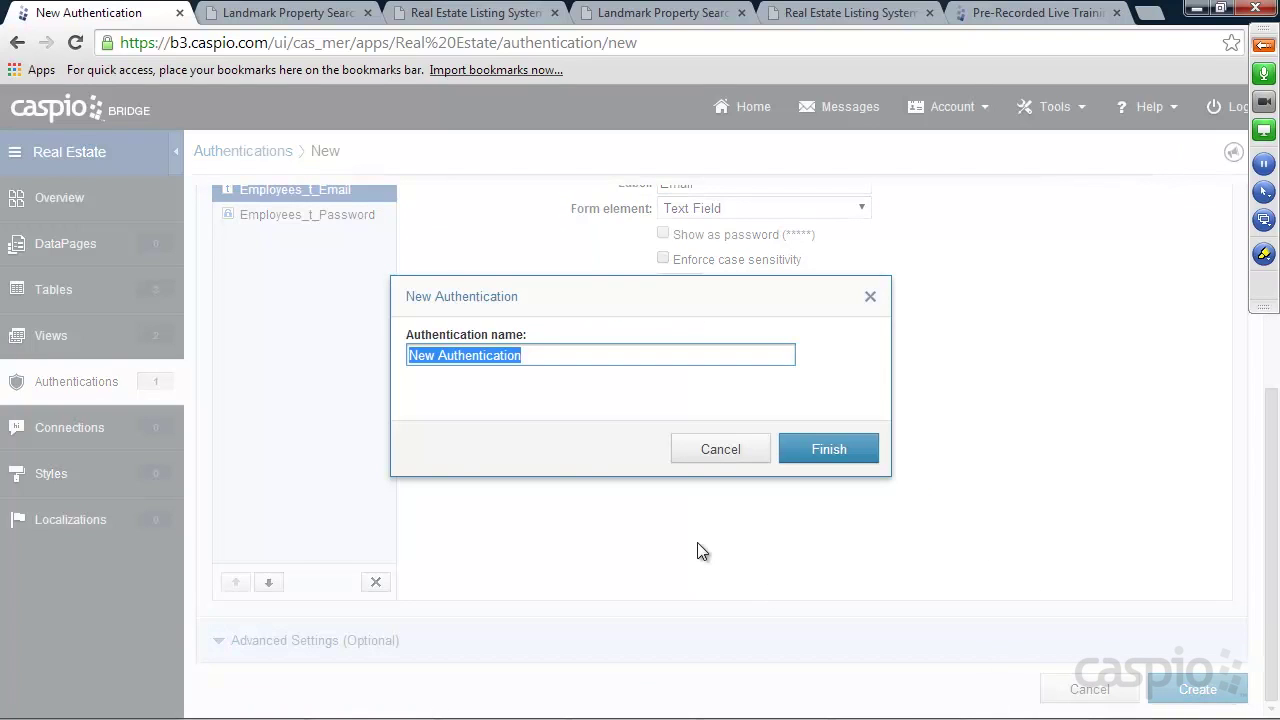
{"action": "type", "text": "Agents_a_"}
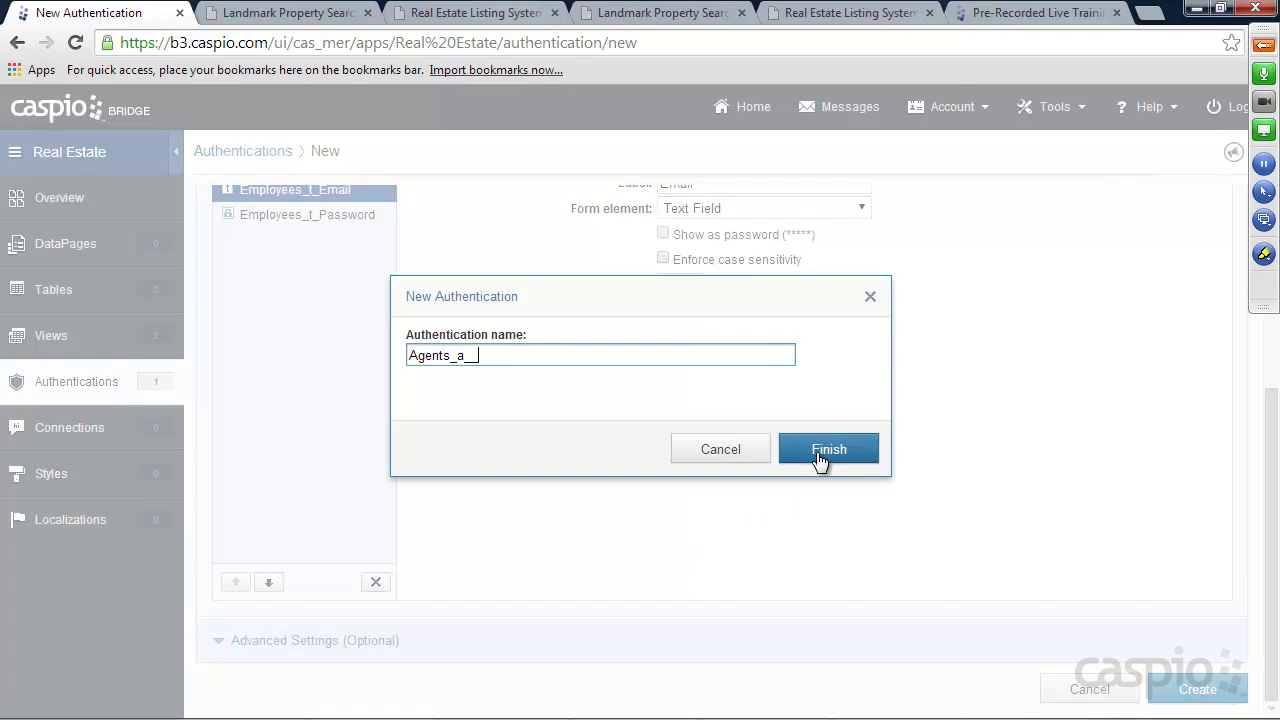
{"action": "left_click", "coordinate": [823, 455]}
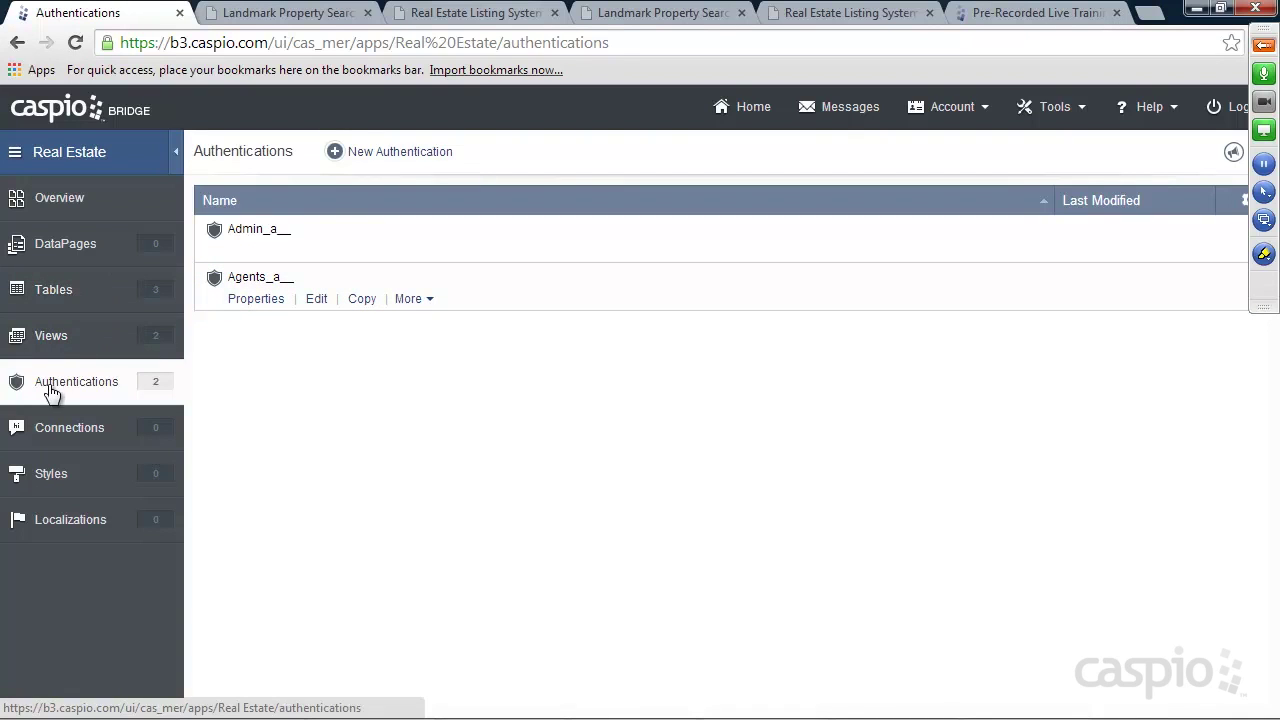
In the DataPages list, add and save folders named Admin, Agents and Public
{"action": "left_click", "coordinate": [86, 250]}
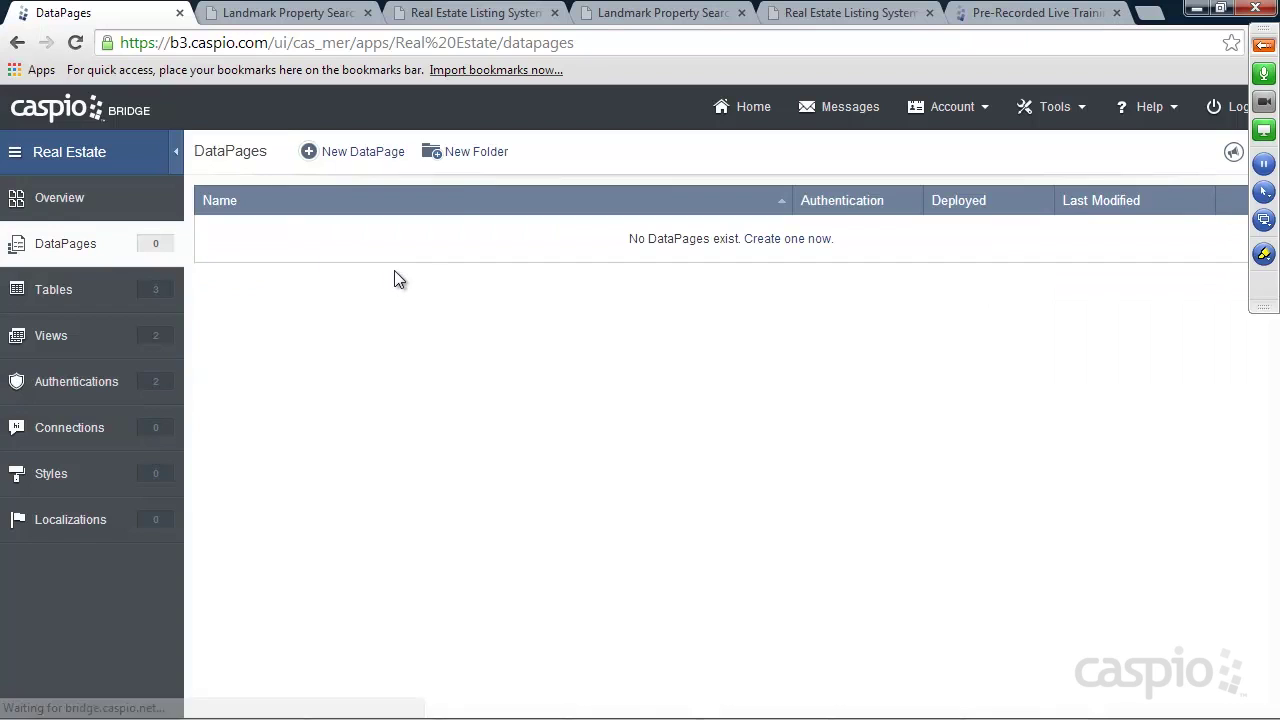
{"action": "left_click", "coordinate": [481, 163]}
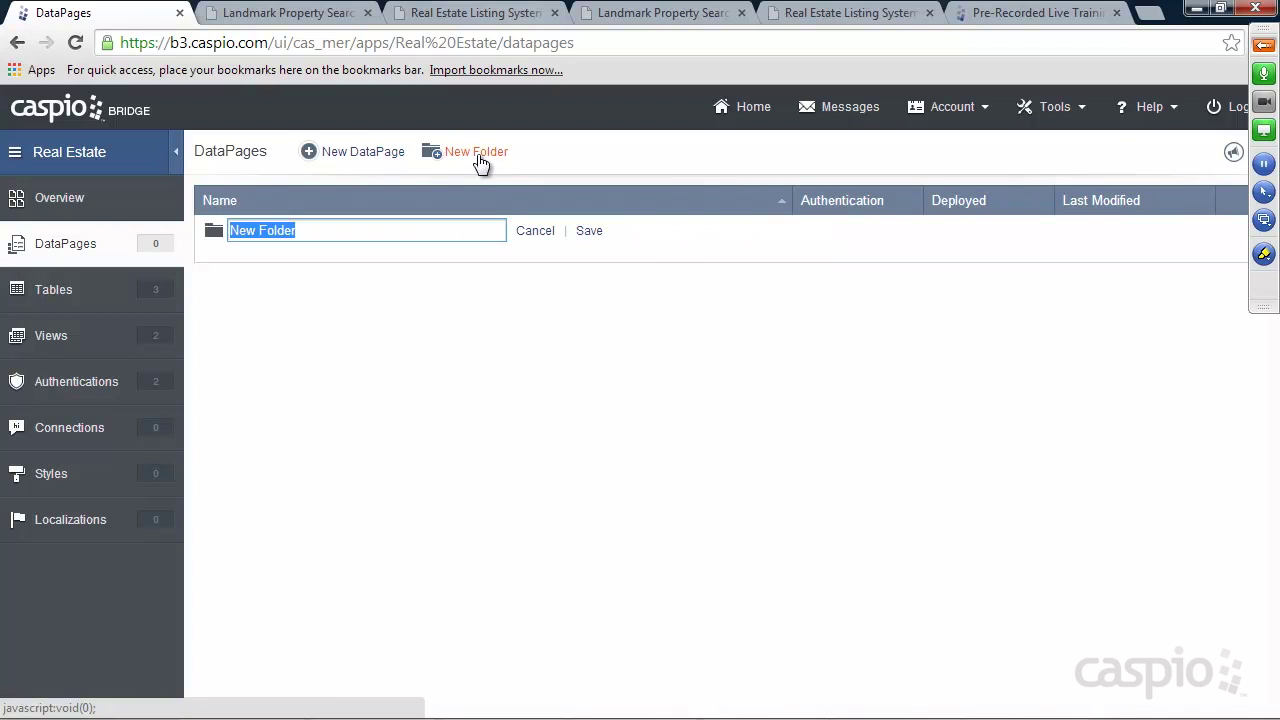
{"action": "type", "text": "Admin"}
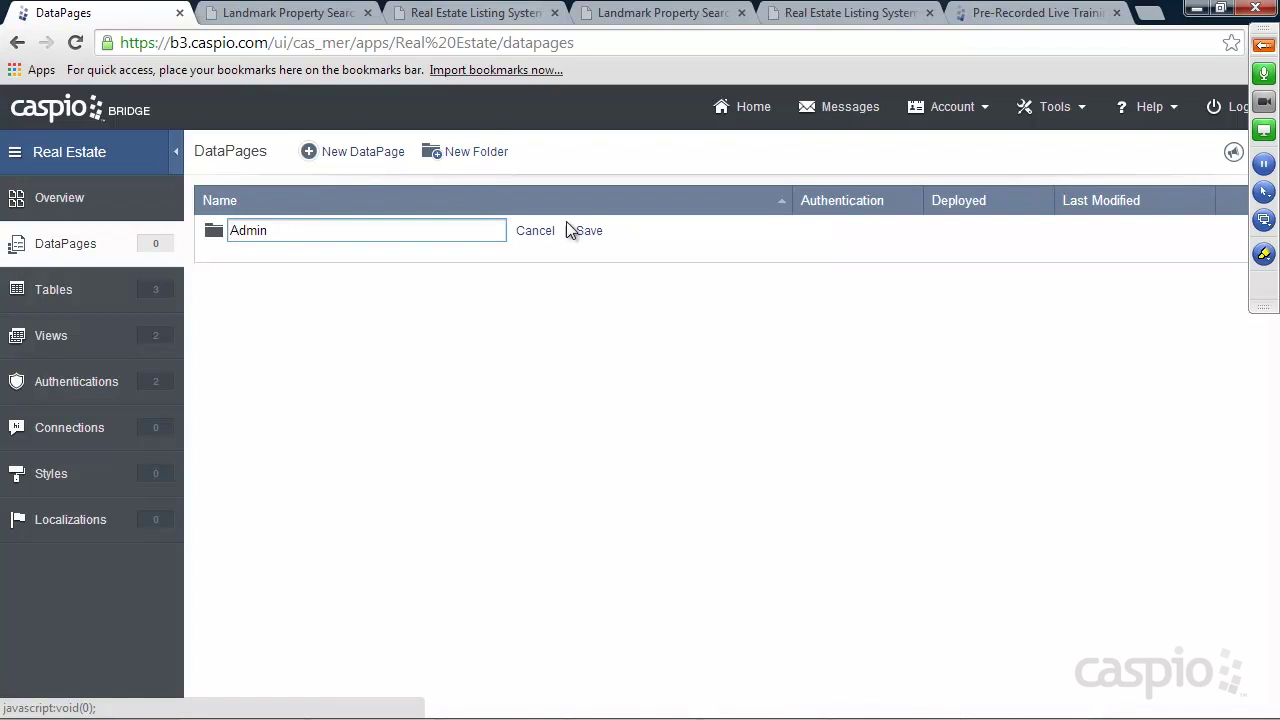
{"action": "left_click", "coordinate": [586, 231]}
{"action": "left_click", "coordinate": [466, 157]}
{"action": "type", "text": "Agents"}
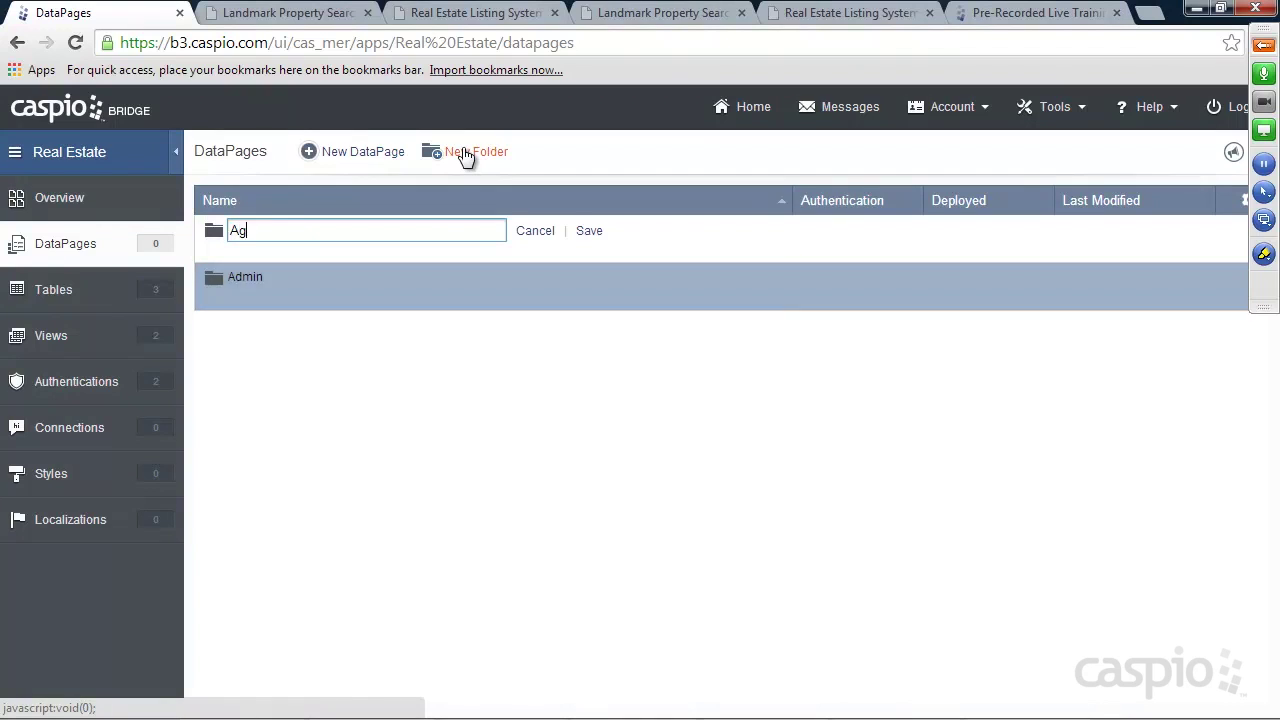
{"action": "left_click", "coordinate": [587, 236]}
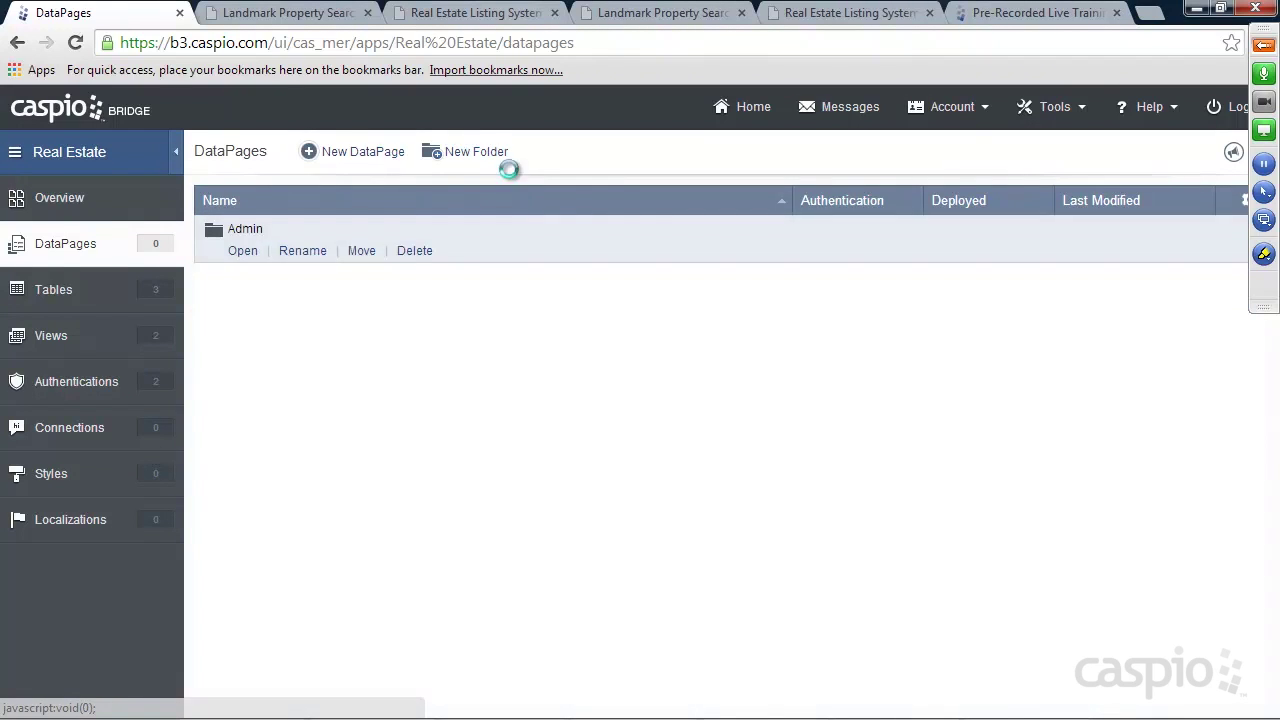
{"action": "left_click", "coordinate": [477, 155]}
{"action": "type", "text": "Public"}
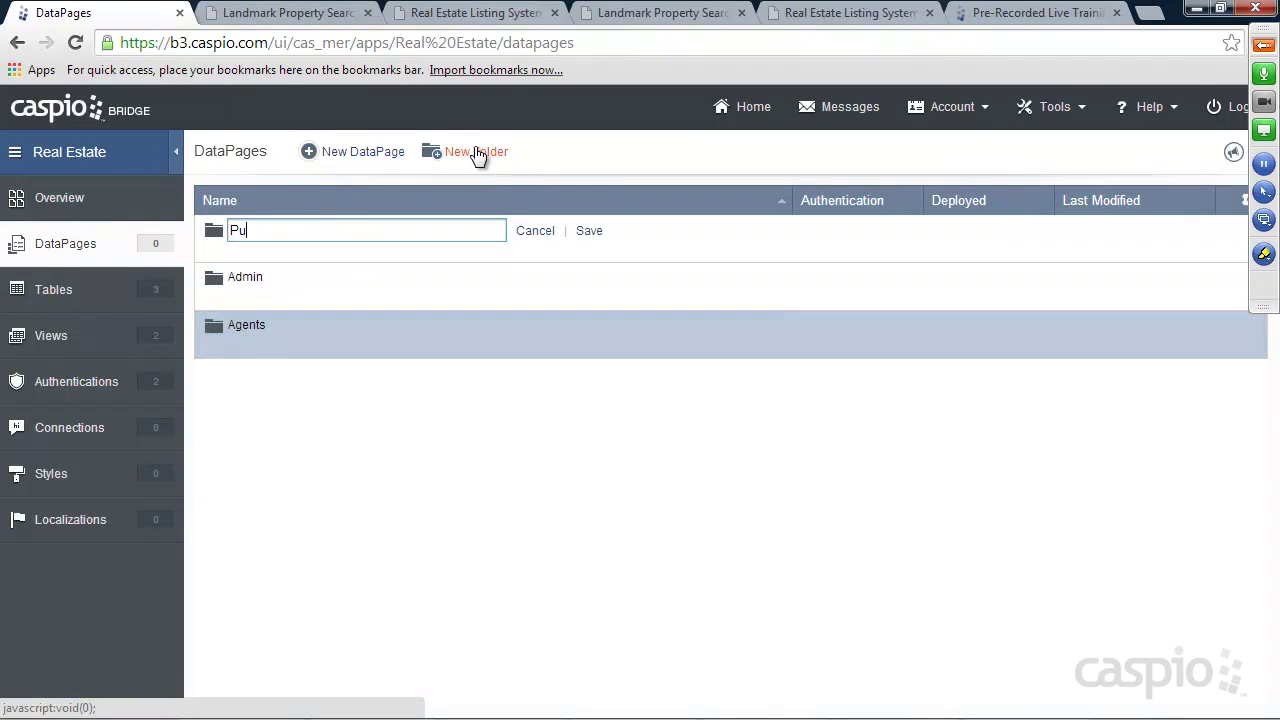
{"action": "left_click", "coordinate": [587, 237]}
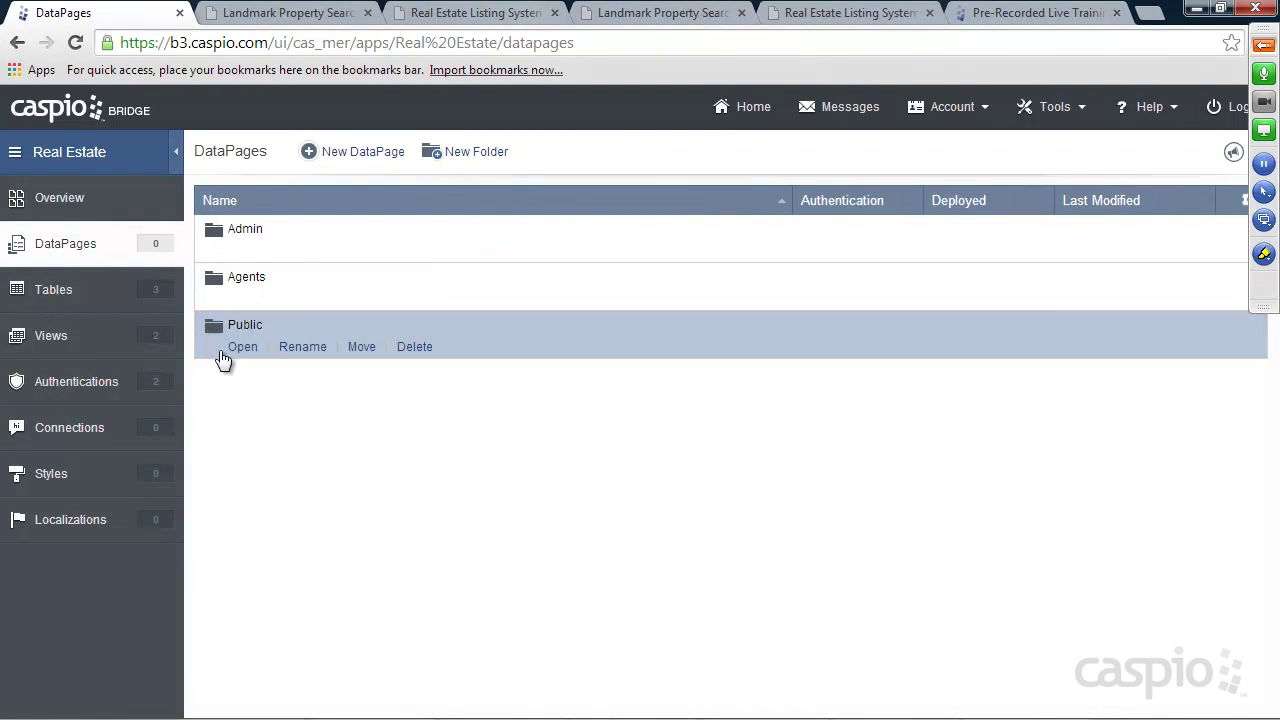
{"action": "left_click", "coordinate": [295, 13]}
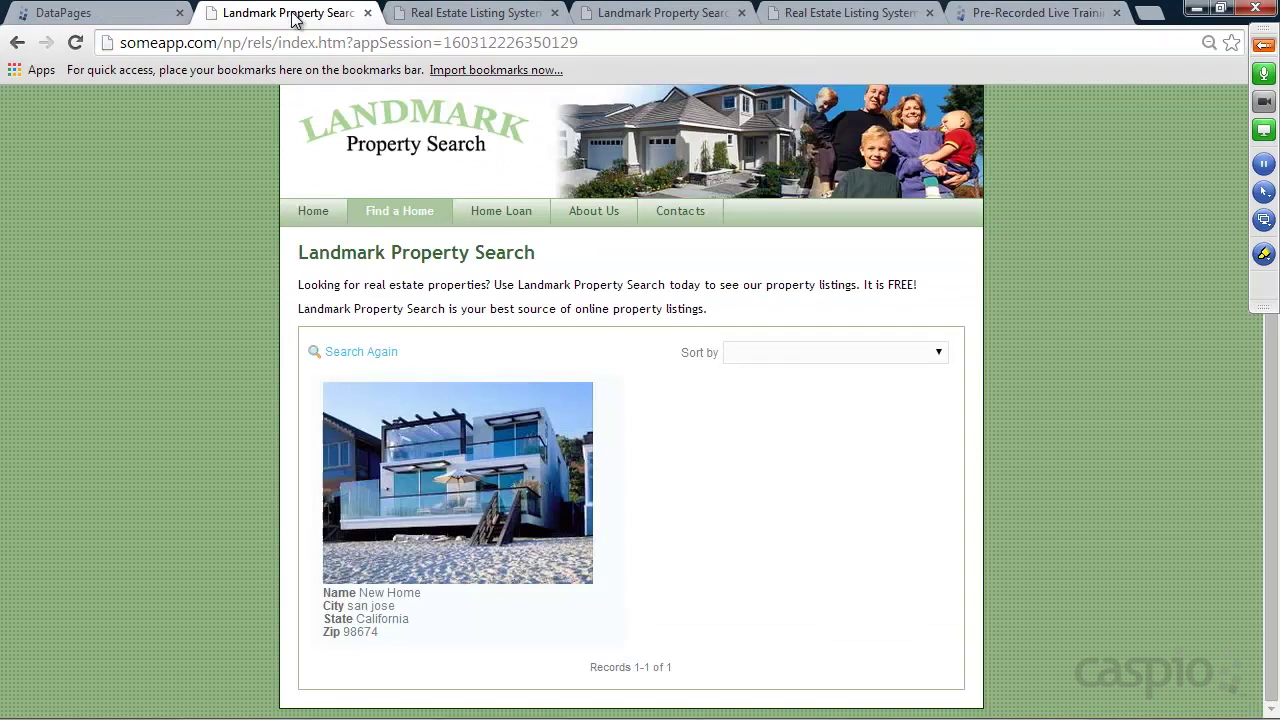
{"action": "left_click", "coordinate": [395, 215]}
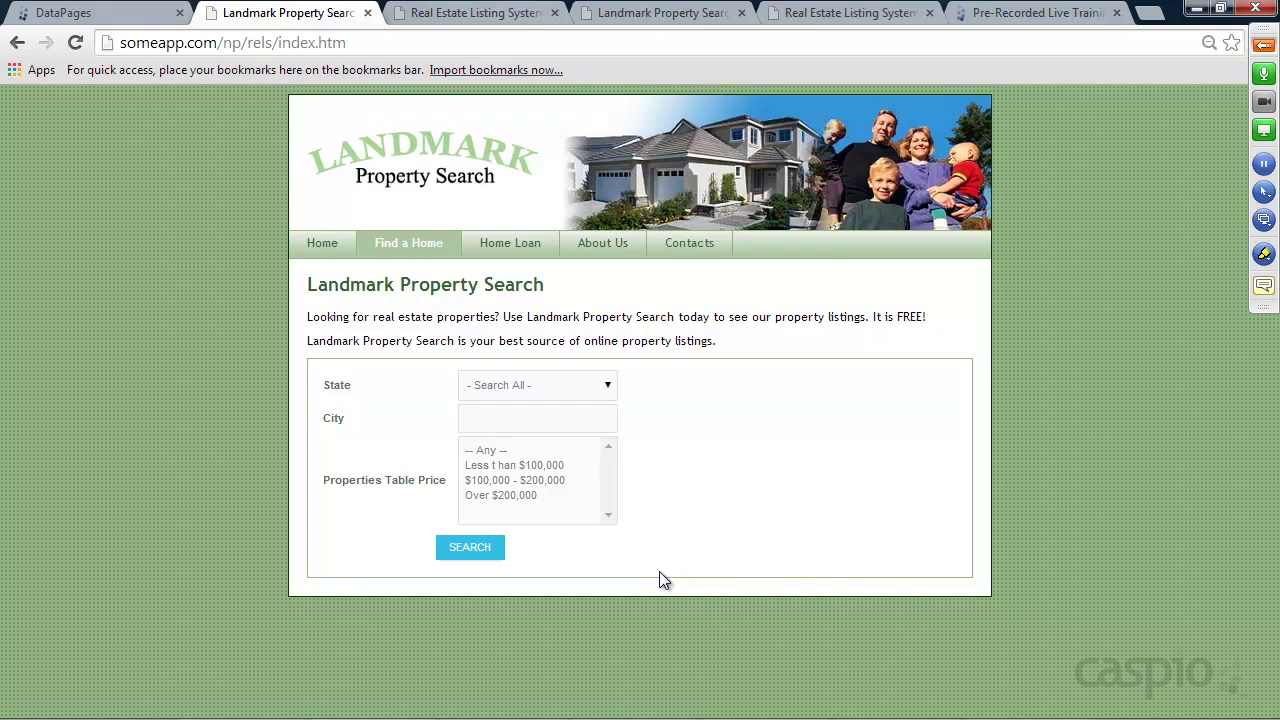
{"action": "left_click", "coordinate": [484, 13]}
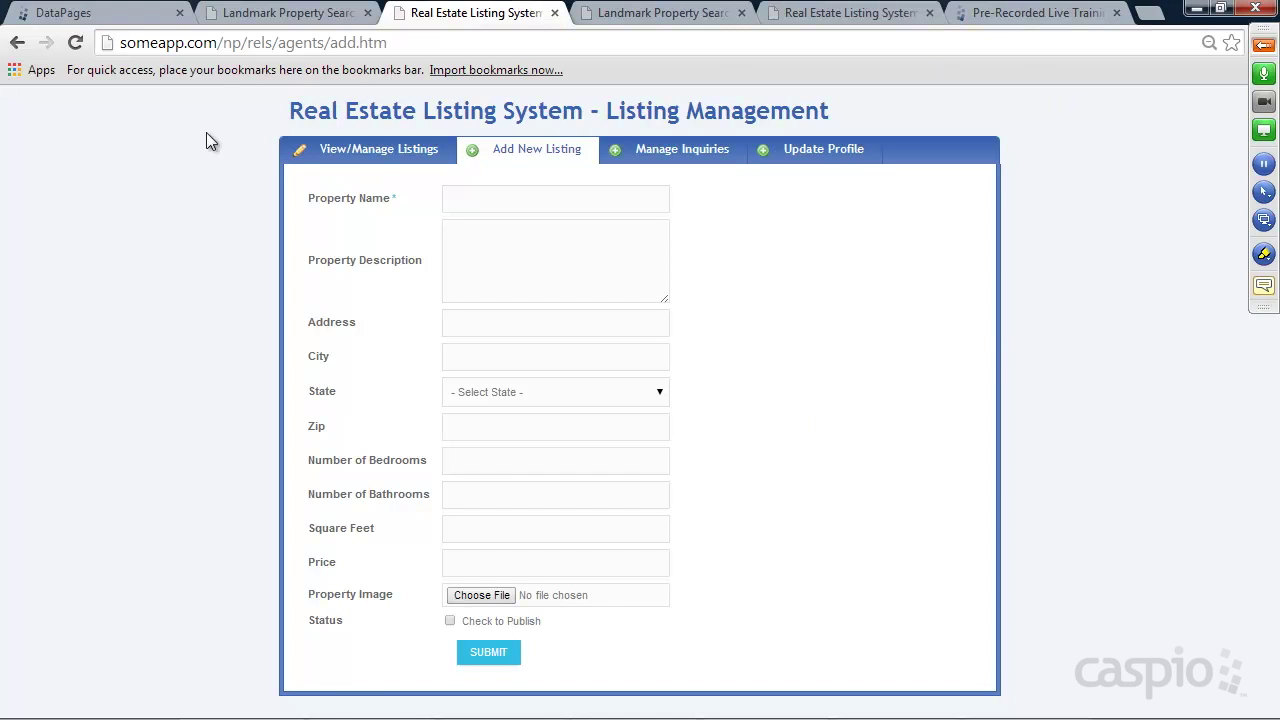
{"action": "left_click", "coordinate": [105, 14]}
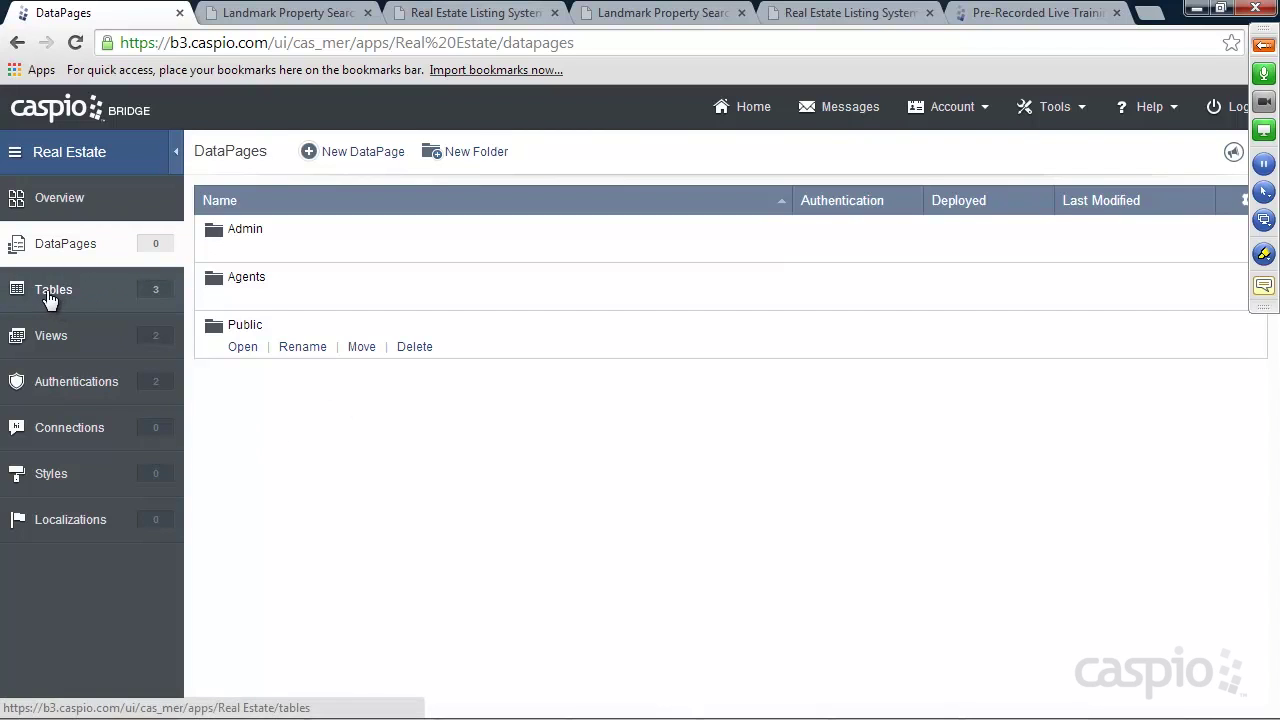
{"action": "left_click", "coordinate": [314, 20]}
{"action": "left_click", "coordinate": [447, 20]}
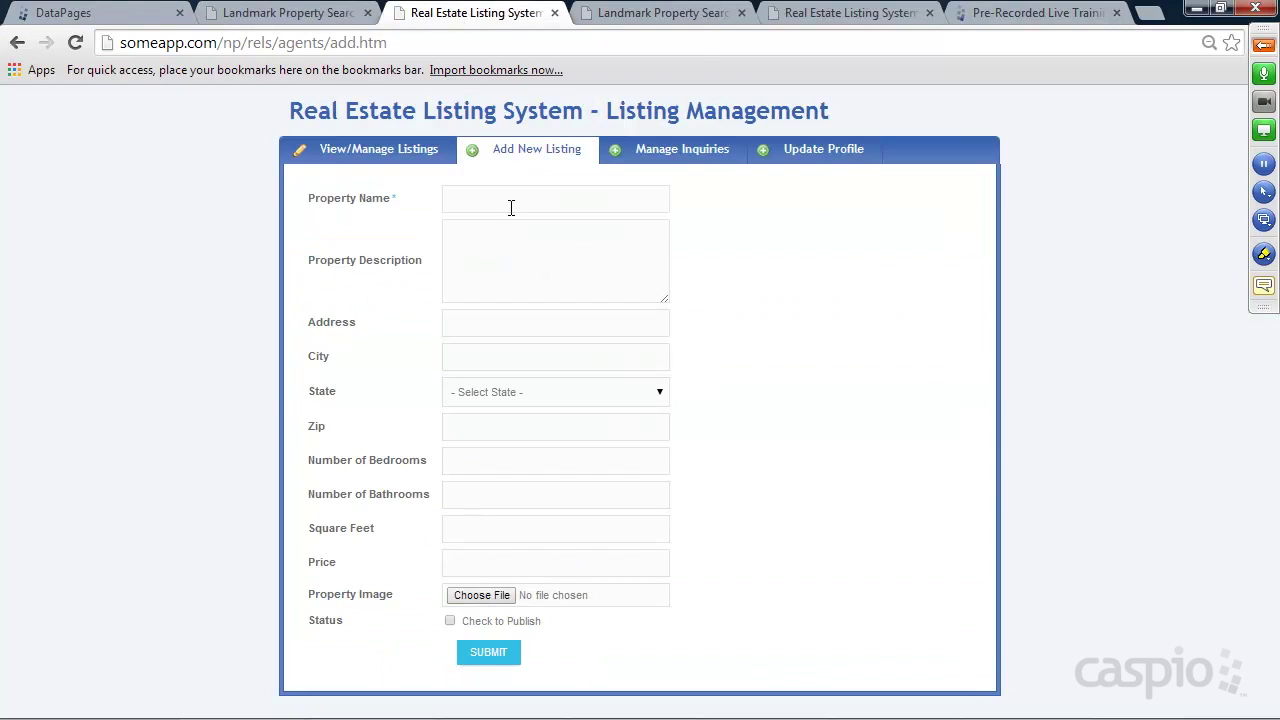
{"action": "left_click", "coordinate": [365, 150]}
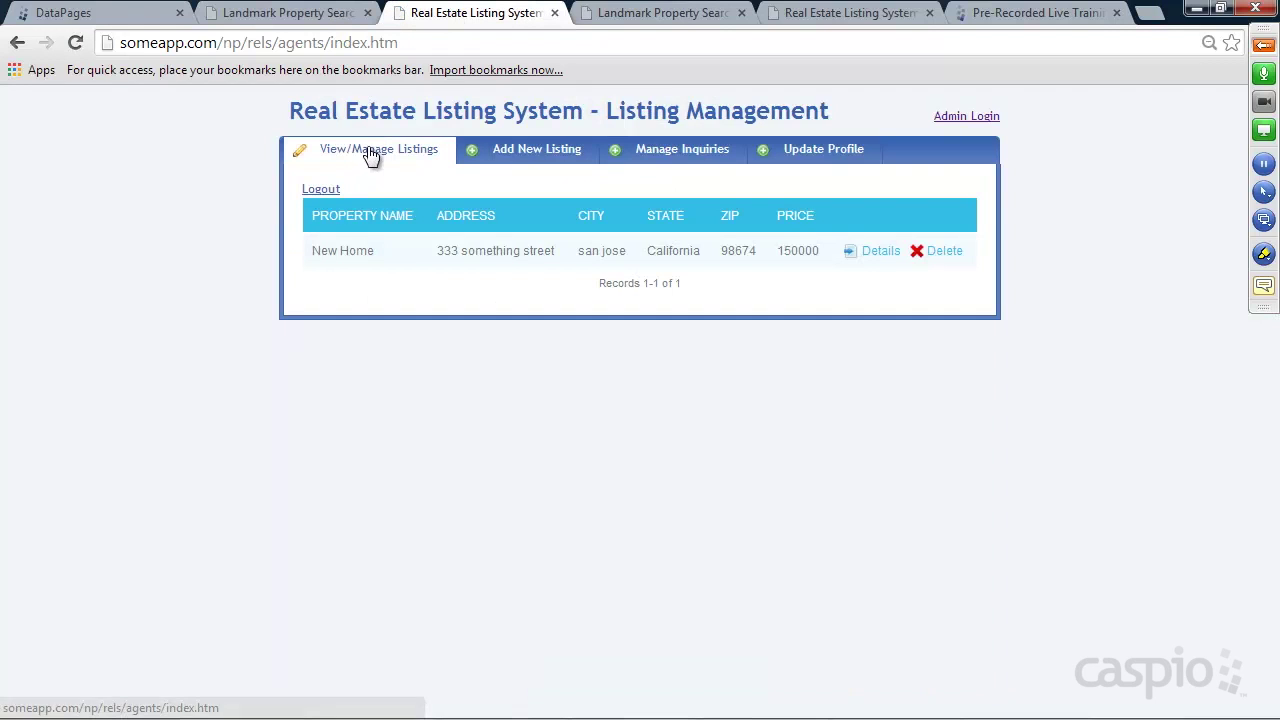
{"action": "left_click", "coordinate": [963, 119]}
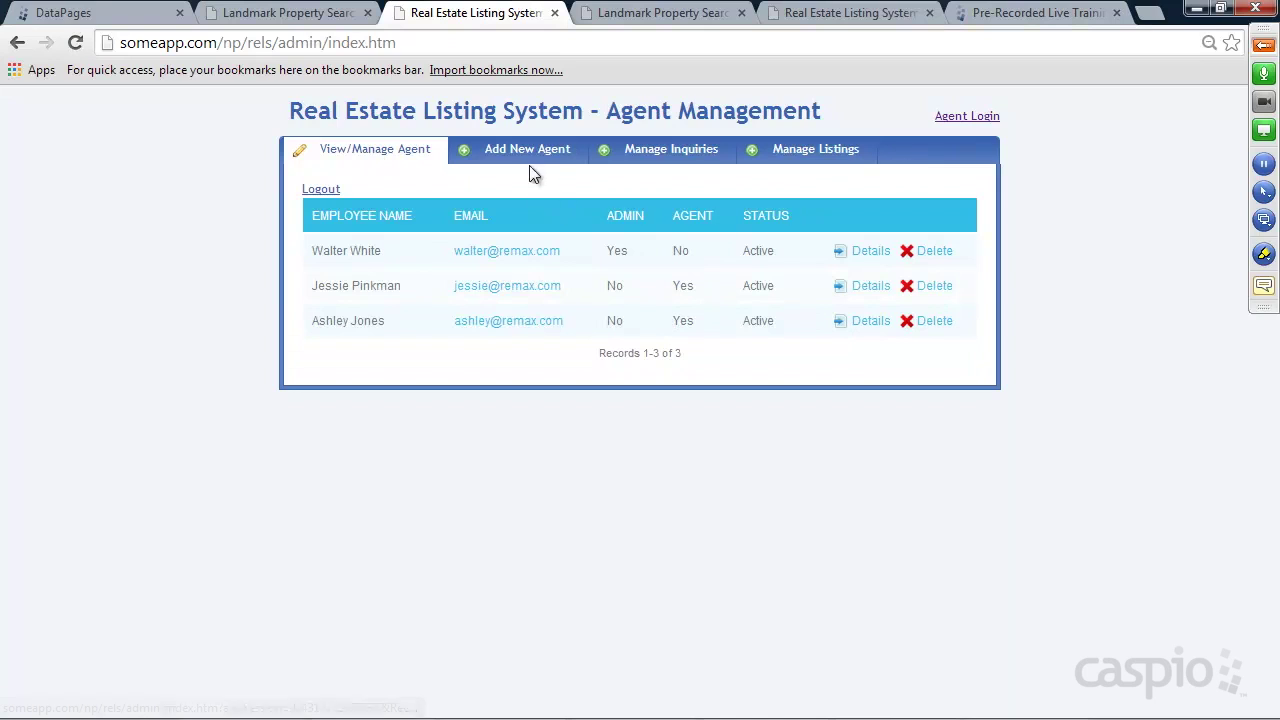
{"action": "left_click", "coordinate": [509, 155]}
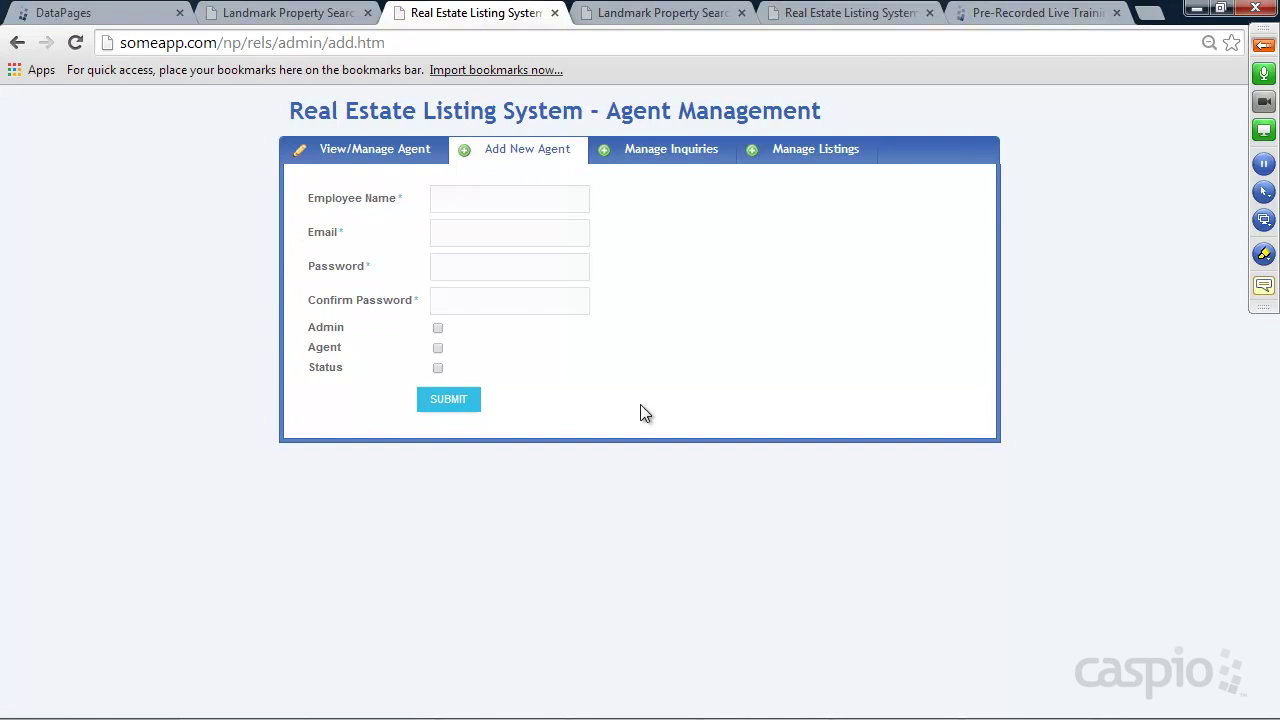
{"action": "left_click", "coordinate": [105, 13]}
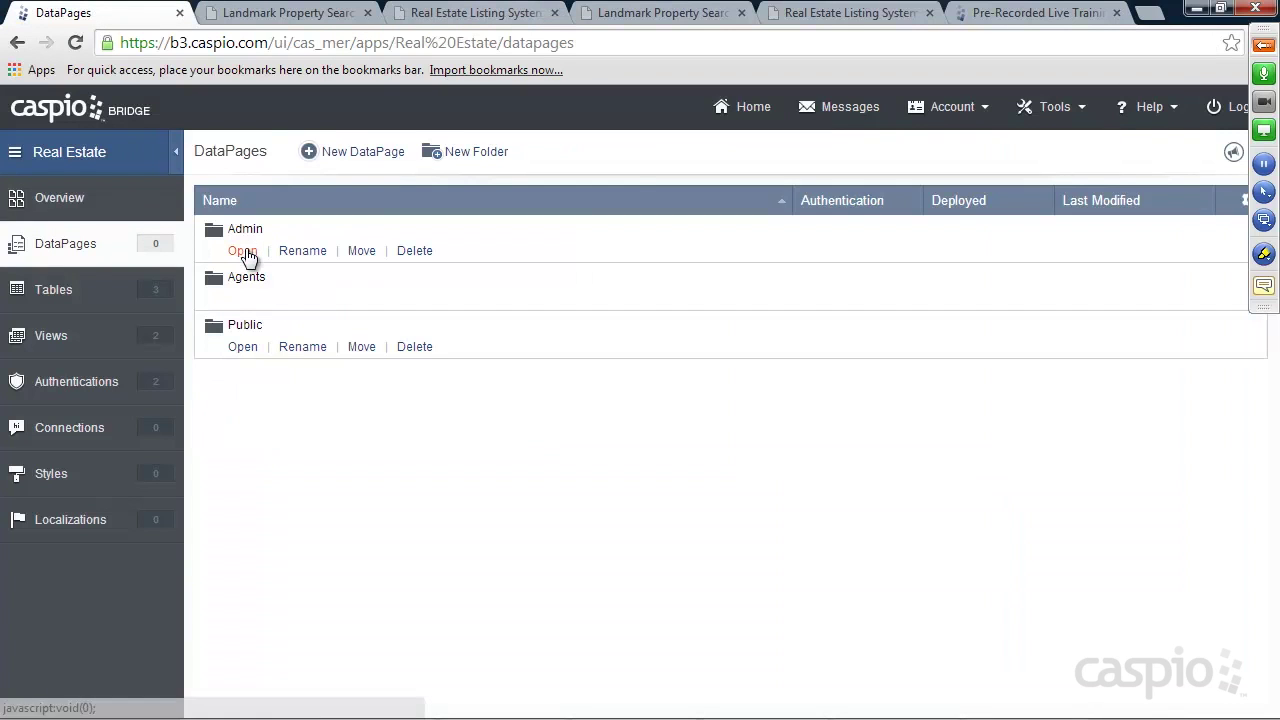
In the Admin folder, start a submission form DataPage on Employees_t named 'Add New Agent' with a different style
{"action": "left_click", "coordinate": [243, 250]}
{"action": "left_click", "coordinate": [390, 155]}
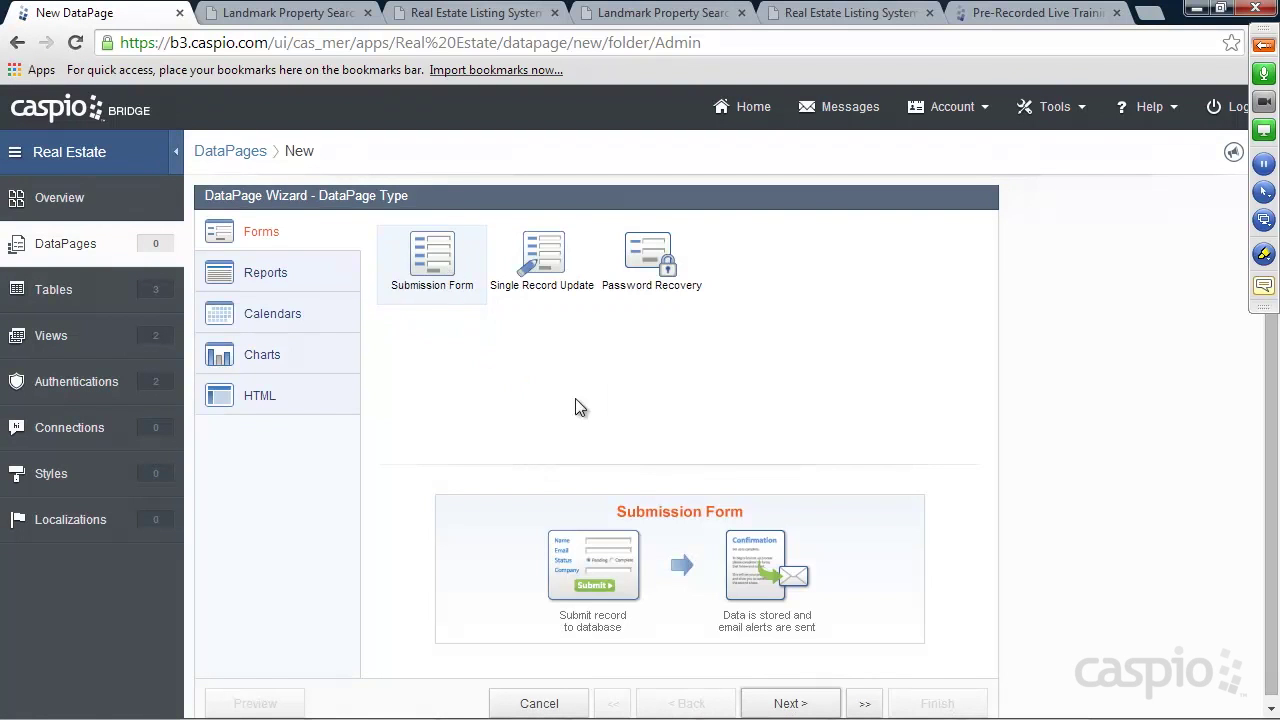
{"action": "left_click", "coordinate": [790, 703]}
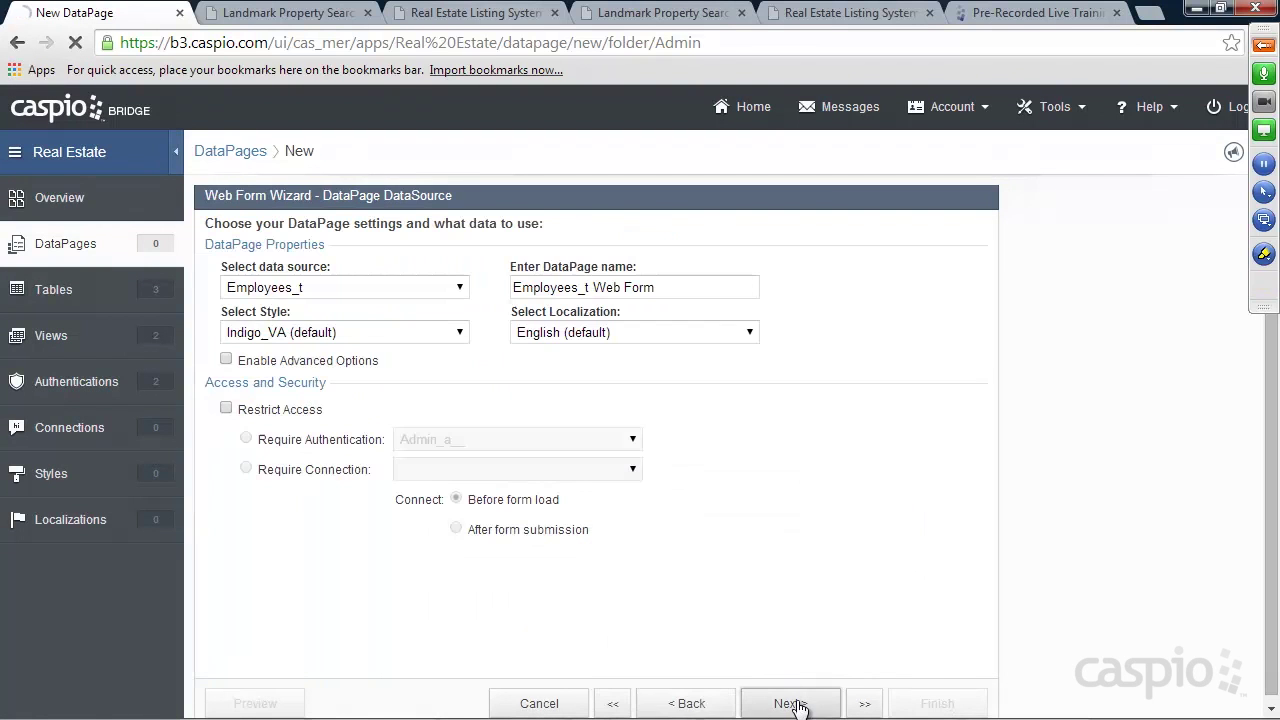
{"action": "left_click", "coordinate": [376, 290]}
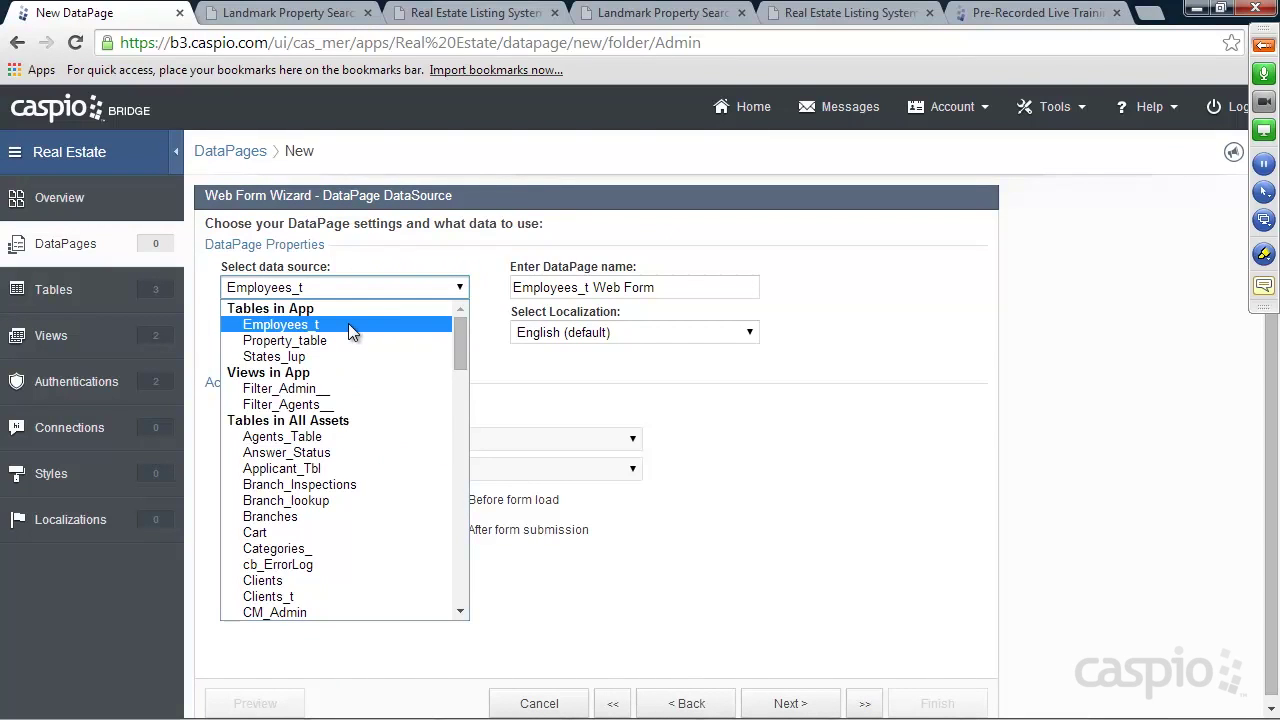
{"action": "left_click", "coordinate": [348, 327]}
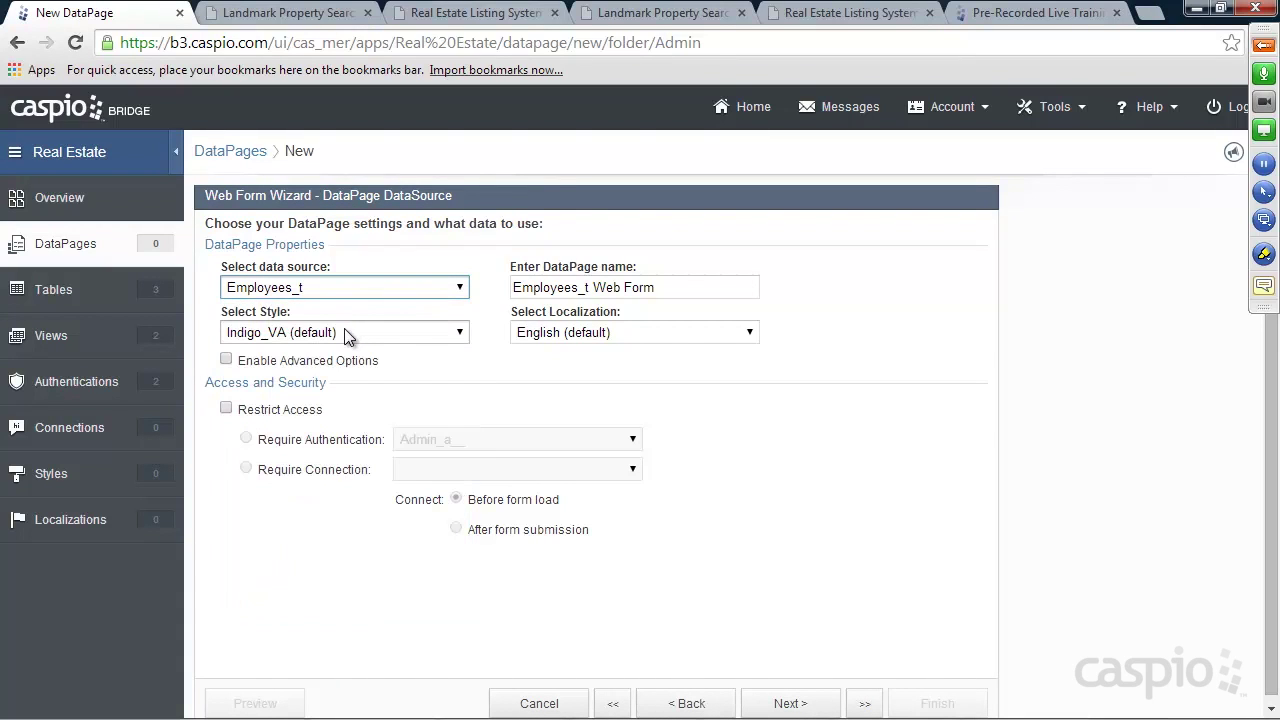
{"action": "left_click", "coordinate": [343, 339]}
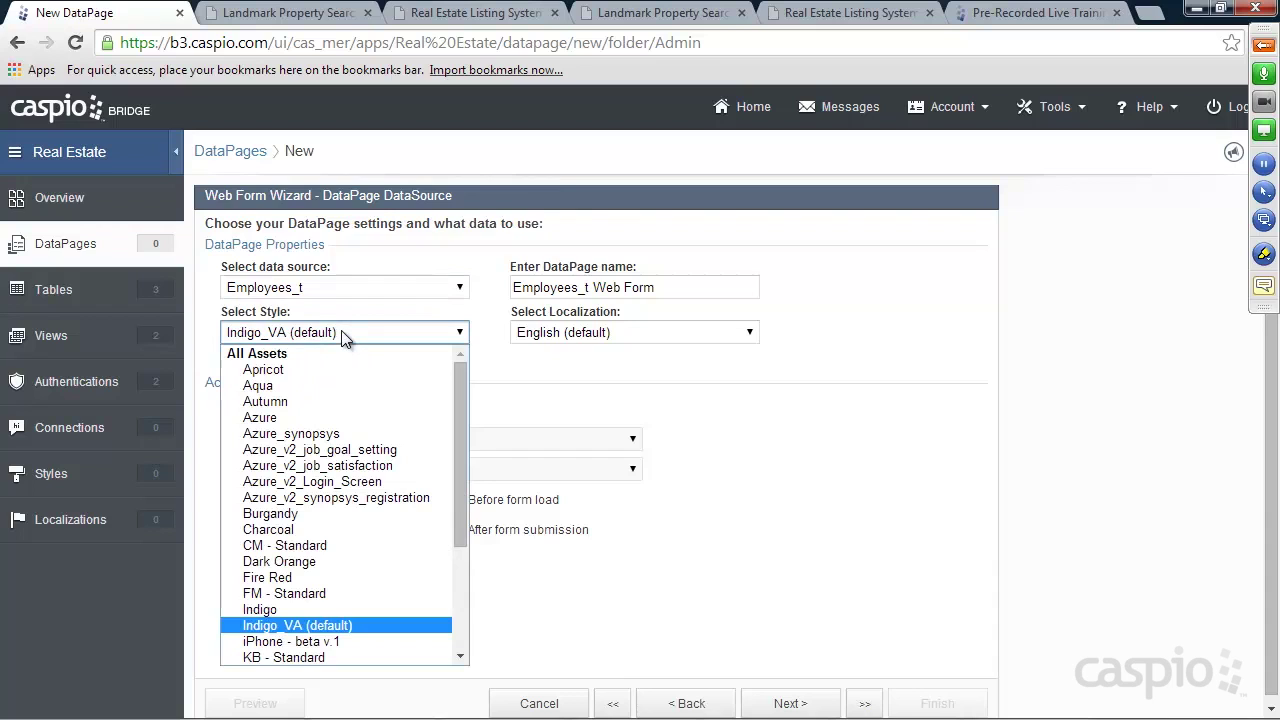
{"action": "left_click", "coordinate": [288, 417]}
{"action": "left_click_drag", "start_coordinate": [656, 287], "coordinate": [428, 291]}
{"action": "type", "text": "Add New Agent"}
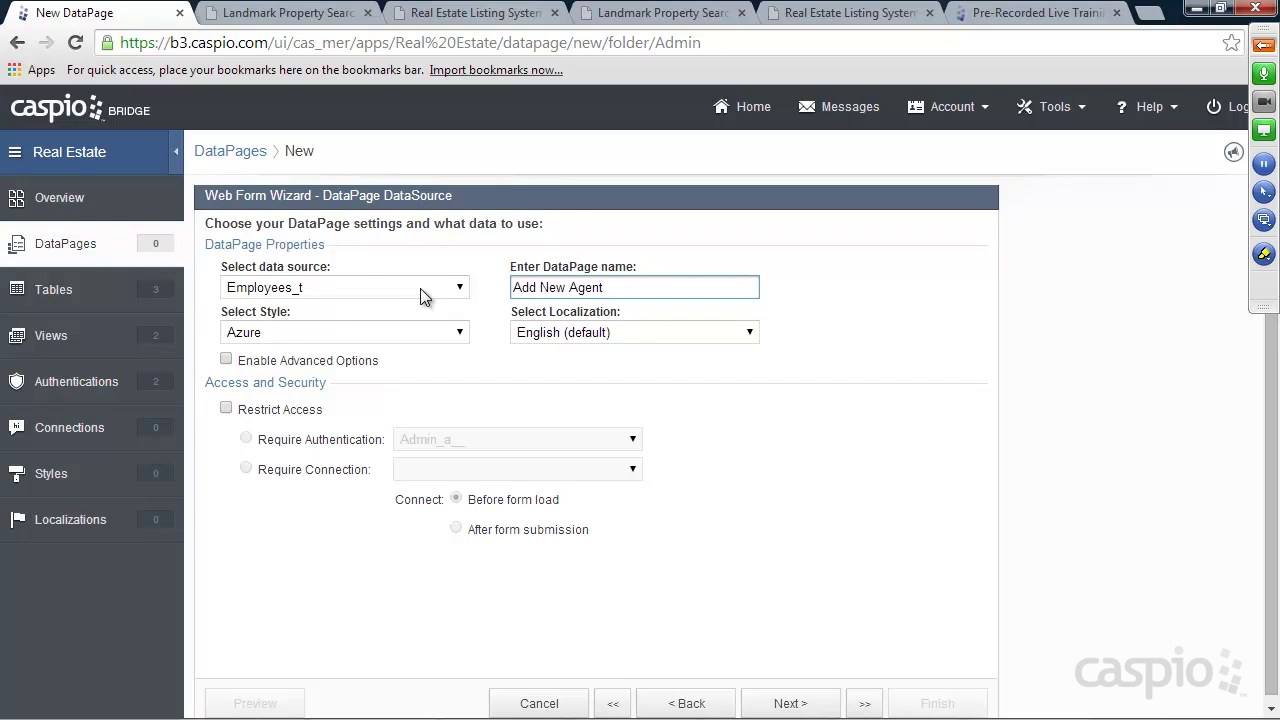
Restrict the form's access to the Admin_a__ authentication and continue to field selection
{"action": "left_click", "coordinate": [253, 412]}
{"action": "left_click", "coordinate": [449, 442]}
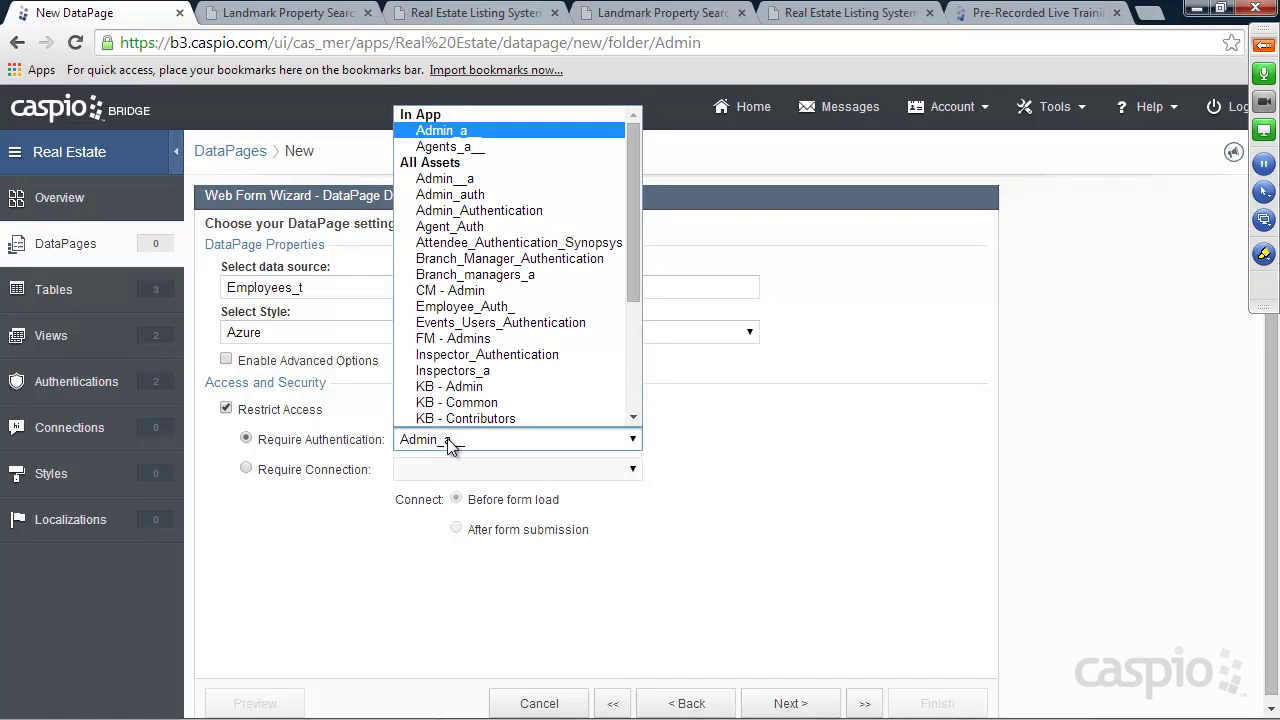
{"action": "left_click", "coordinate": [449, 445]}
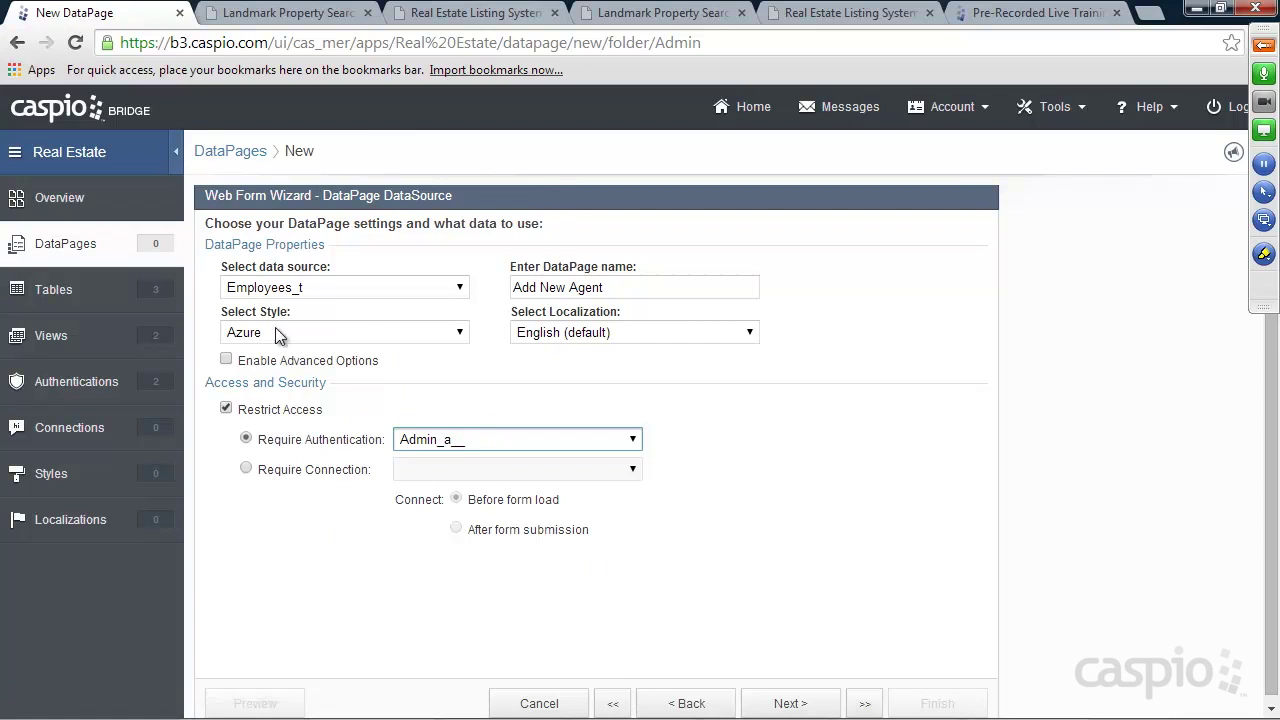
{"action": "left_click", "coordinate": [806, 703]}
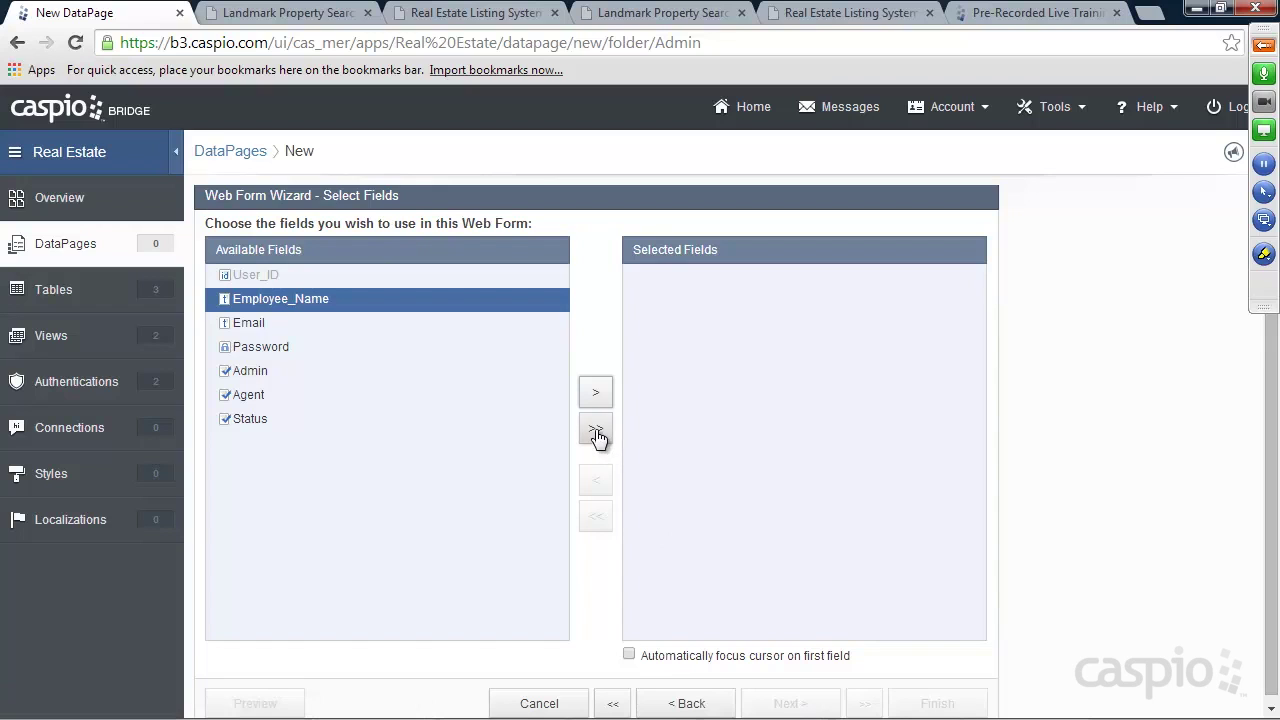
Add all Employees_t fields to the form and make Employee_Name and Password required
{"action": "left_click", "coordinate": [596, 430]}
{"action": "left_click", "coordinate": [806, 697]}
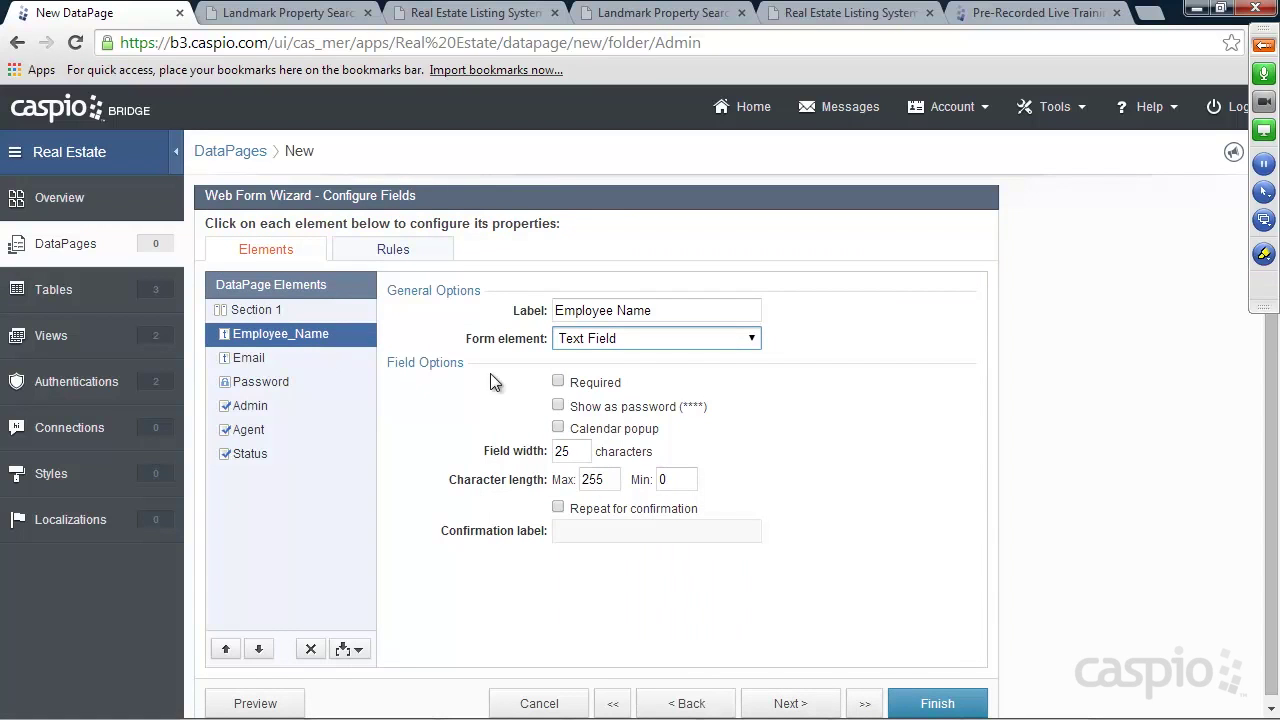
{"action": "left_click", "coordinate": [558, 381]}
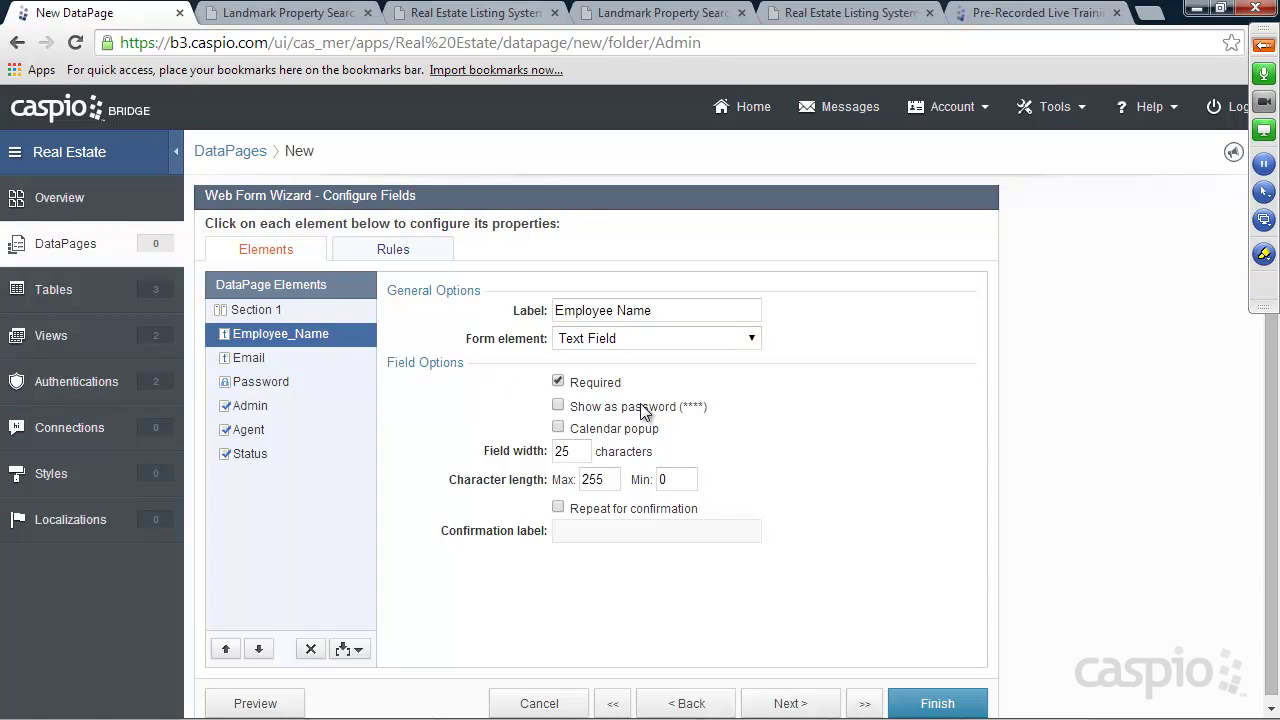
{"action": "left_click", "coordinate": [250, 362]}
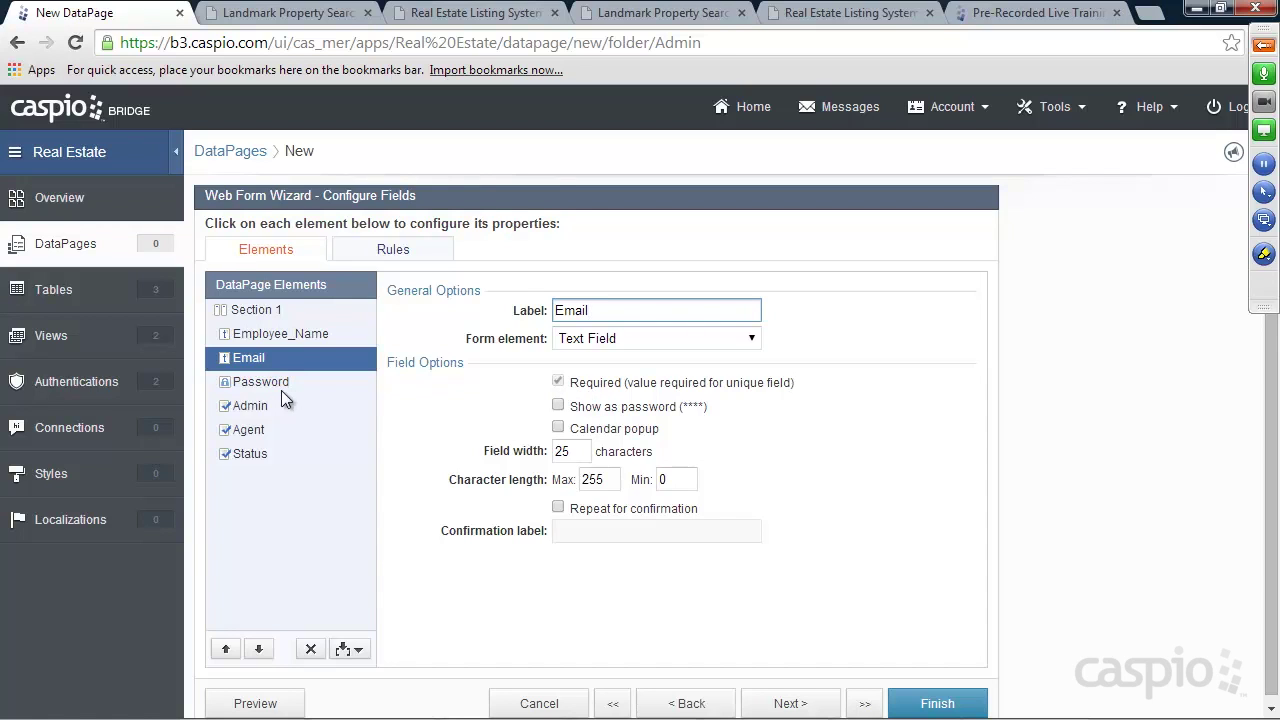
{"action": "left_click", "coordinate": [288, 382]}
{"action": "left_click", "coordinate": [558, 381]}
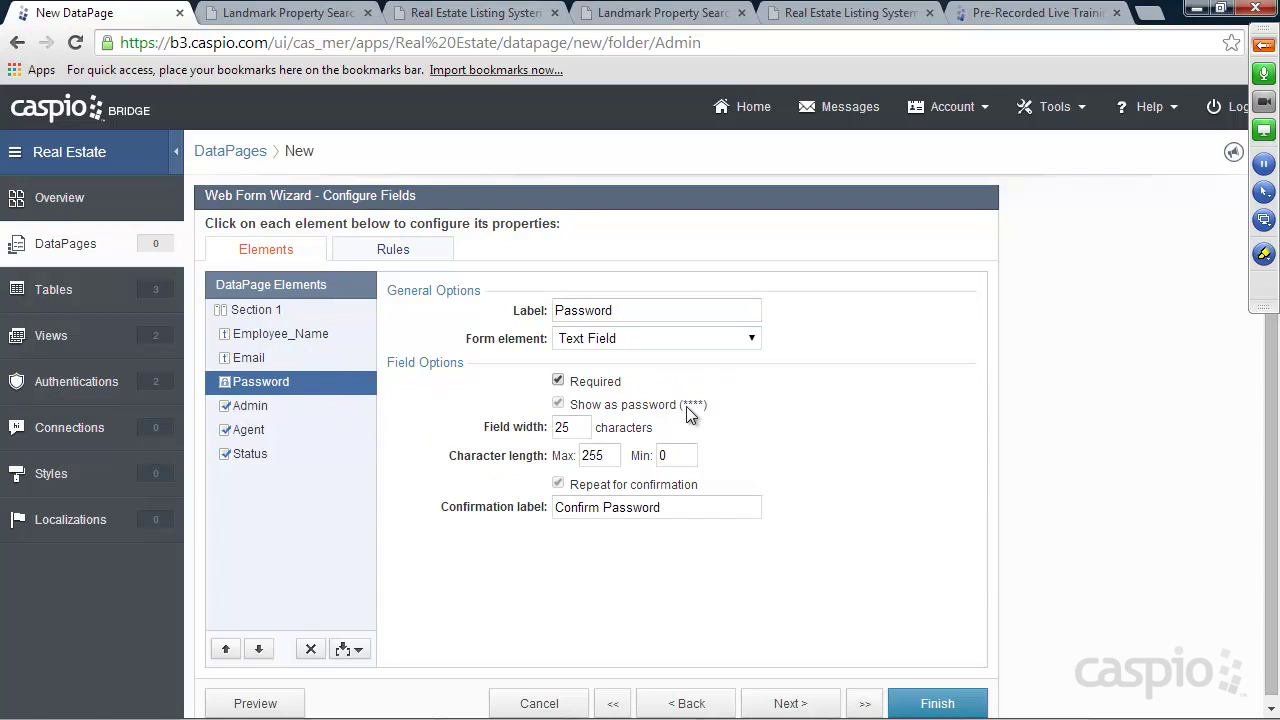
Give the Status checkbox the display text 'Check to allow login' and finish the DataPage
{"action": "left_click", "coordinate": [258, 408]}
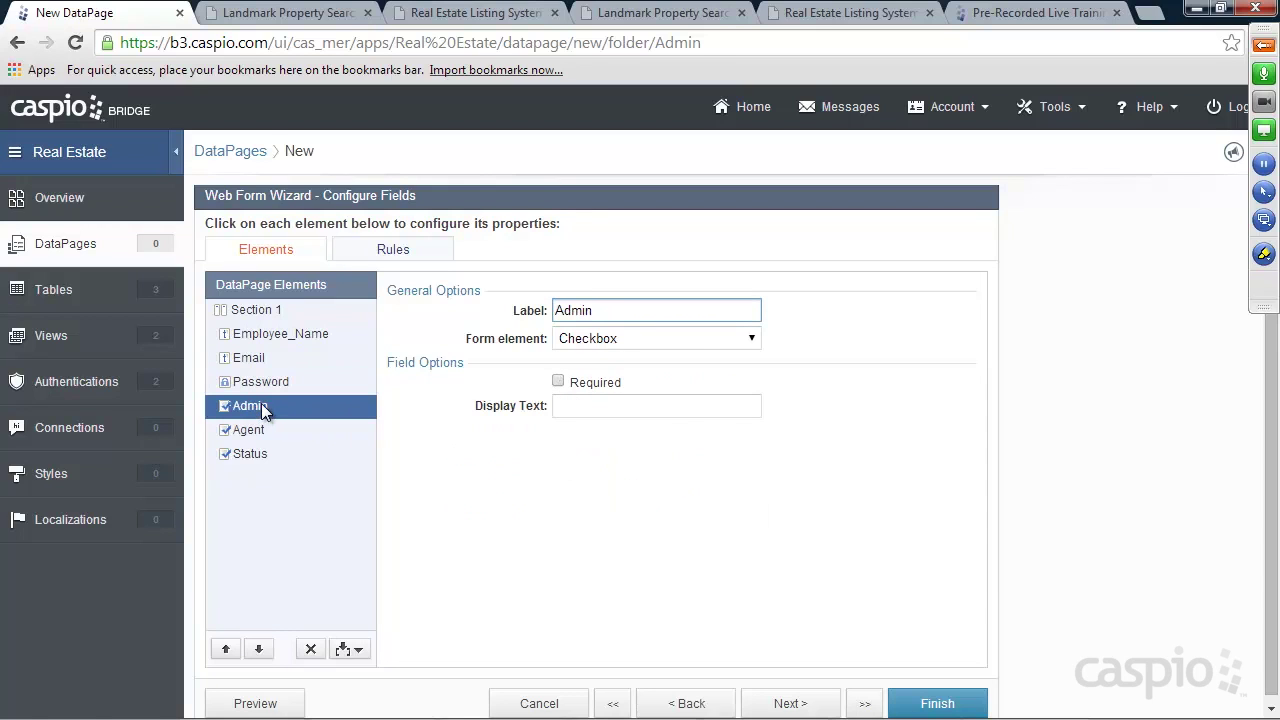
{"action": "left_click", "coordinate": [252, 432]}
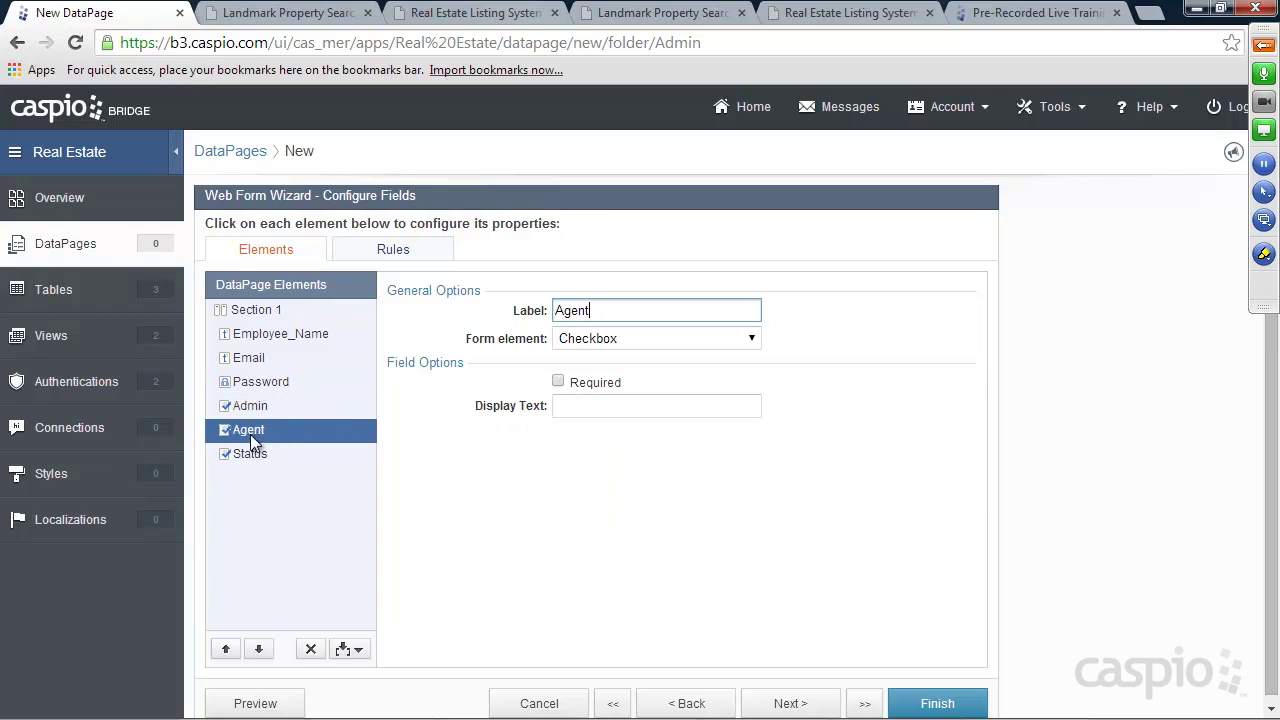
{"action": "left_click", "coordinate": [265, 459]}
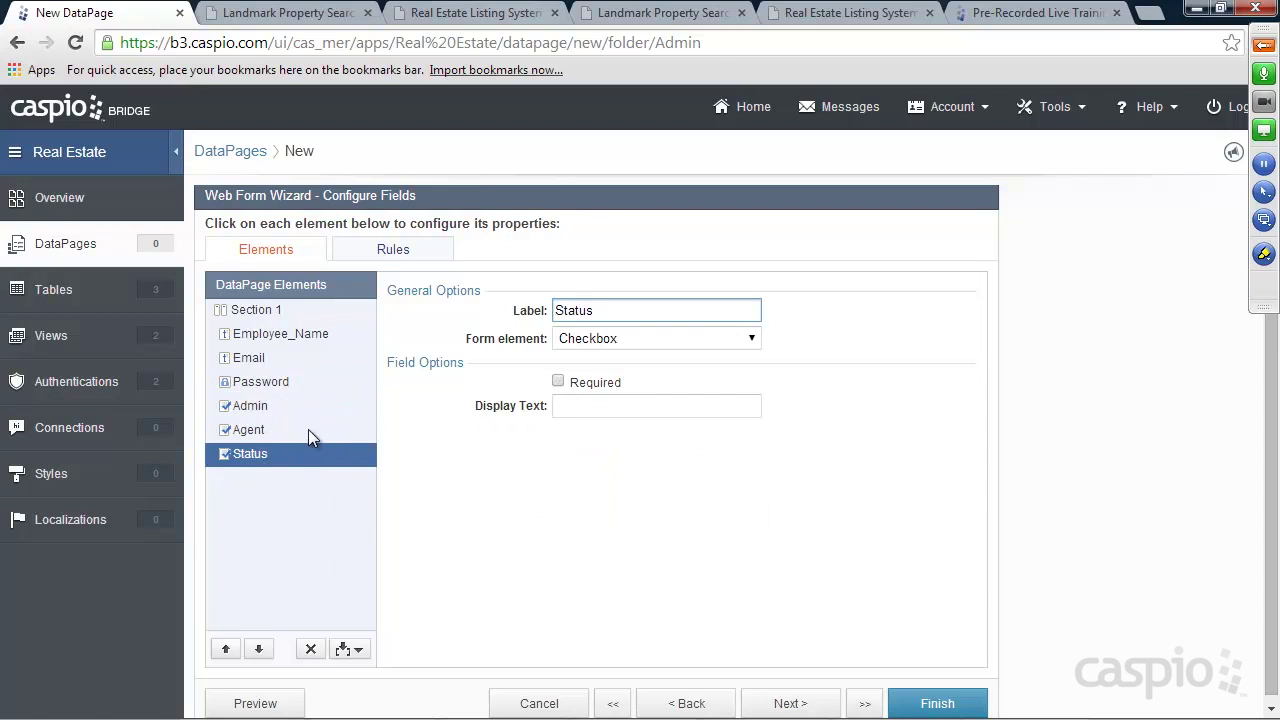
{"action": "left_click", "coordinate": [563, 408]}
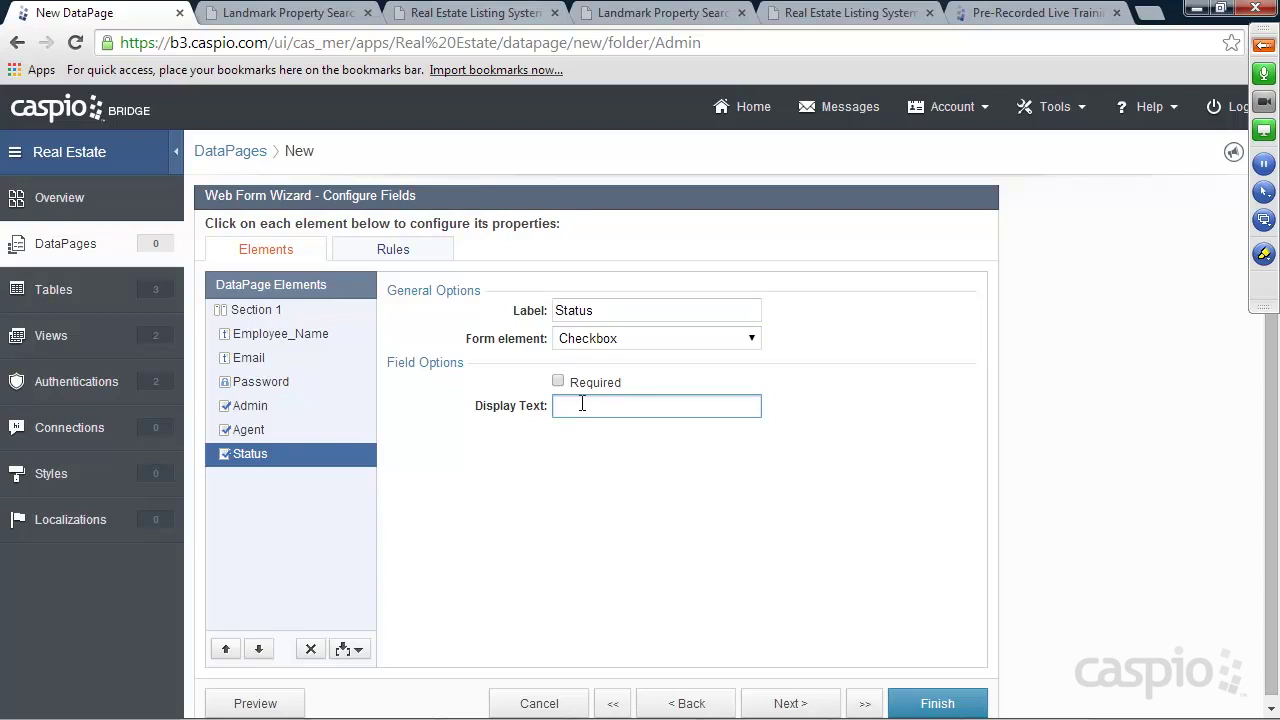
{"action": "type", "text": "Ceh"}
{"action": "type", "text": "heck to allow login"}
{"action": "left_click", "coordinate": [962, 708]}
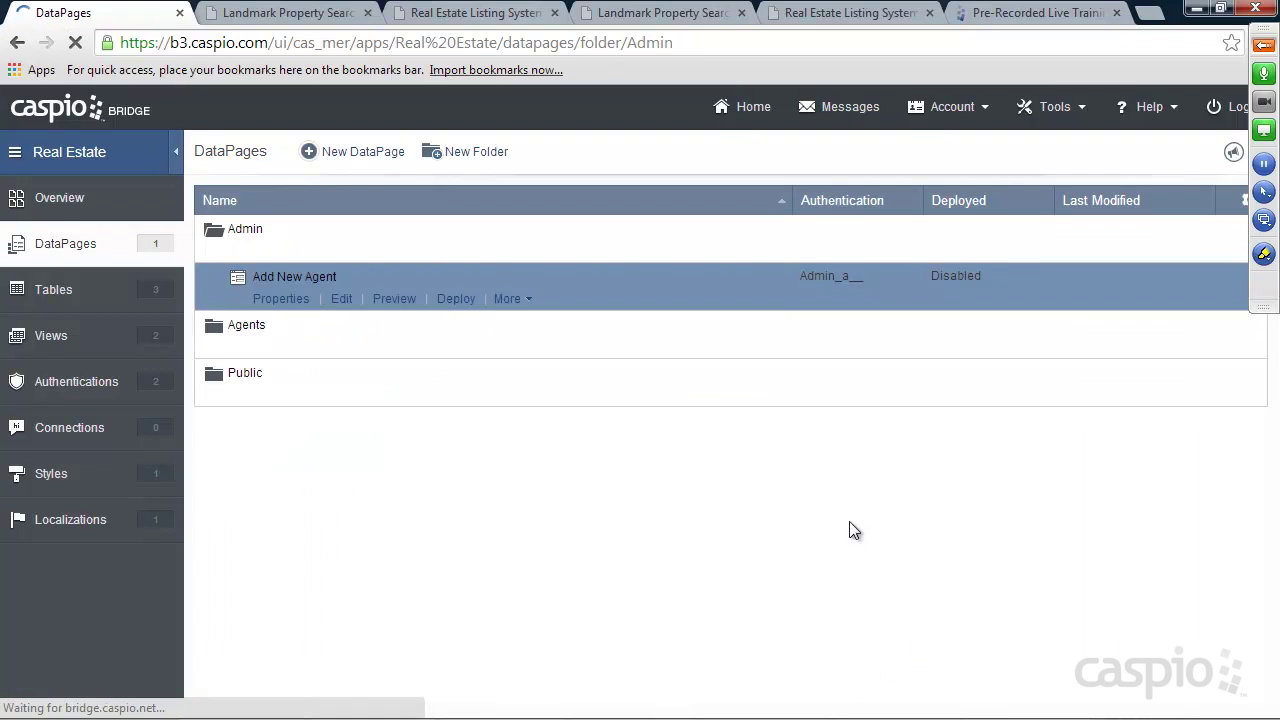
Preview the Add New Agent DataPage and enable its deployment
{"action": "left_click", "coordinate": [394, 299]}
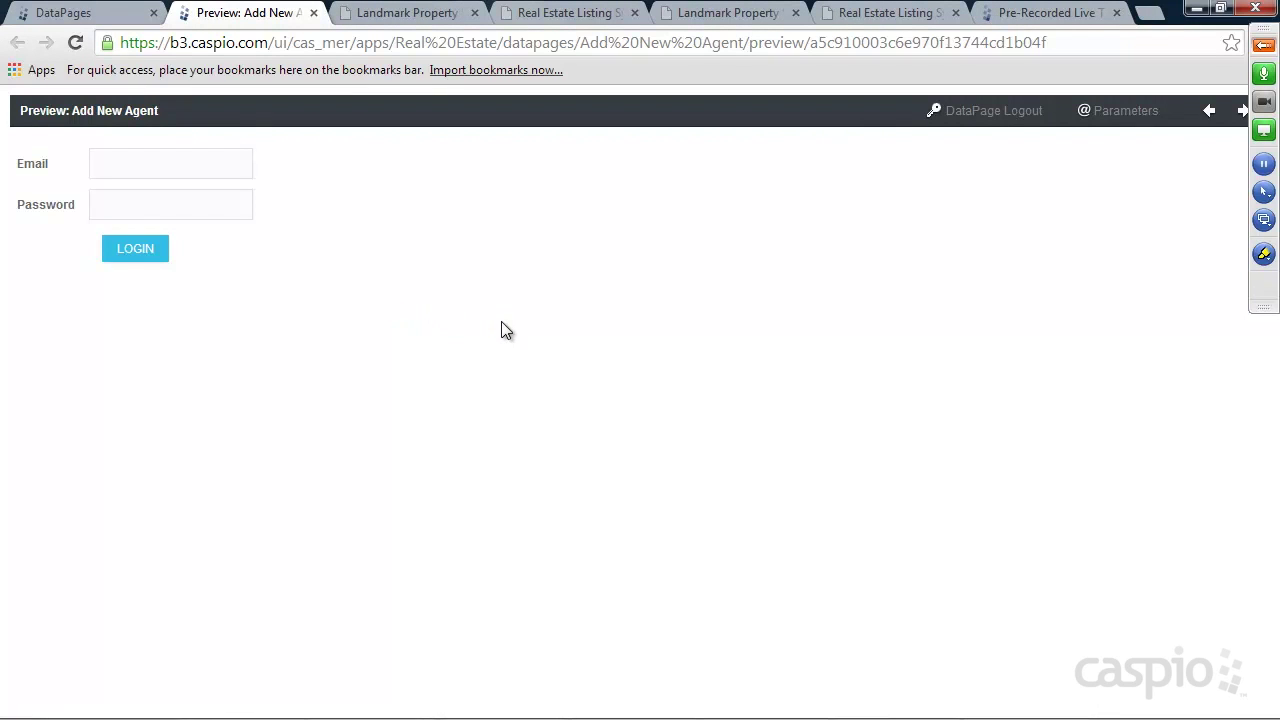
{"action": "left_click", "coordinate": [313, 13]}
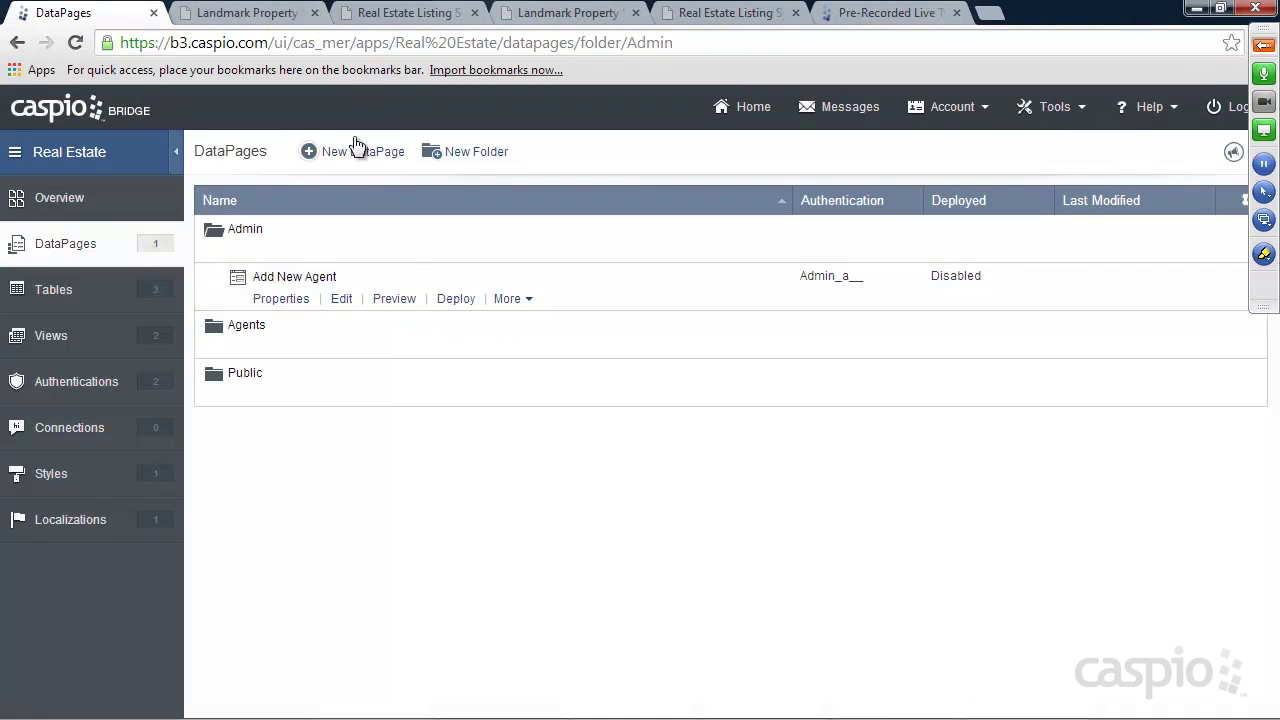
{"action": "left_click", "coordinate": [458, 300]}
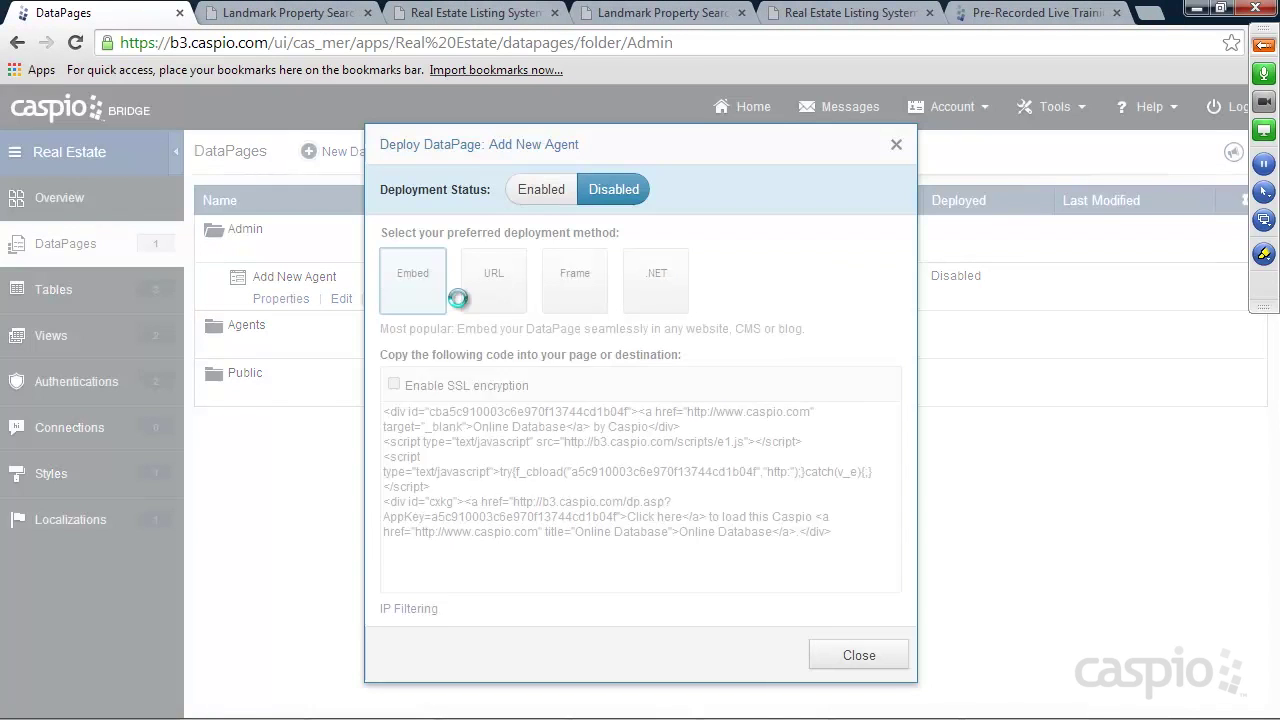
{"action": "left_click", "coordinate": [532, 190]}
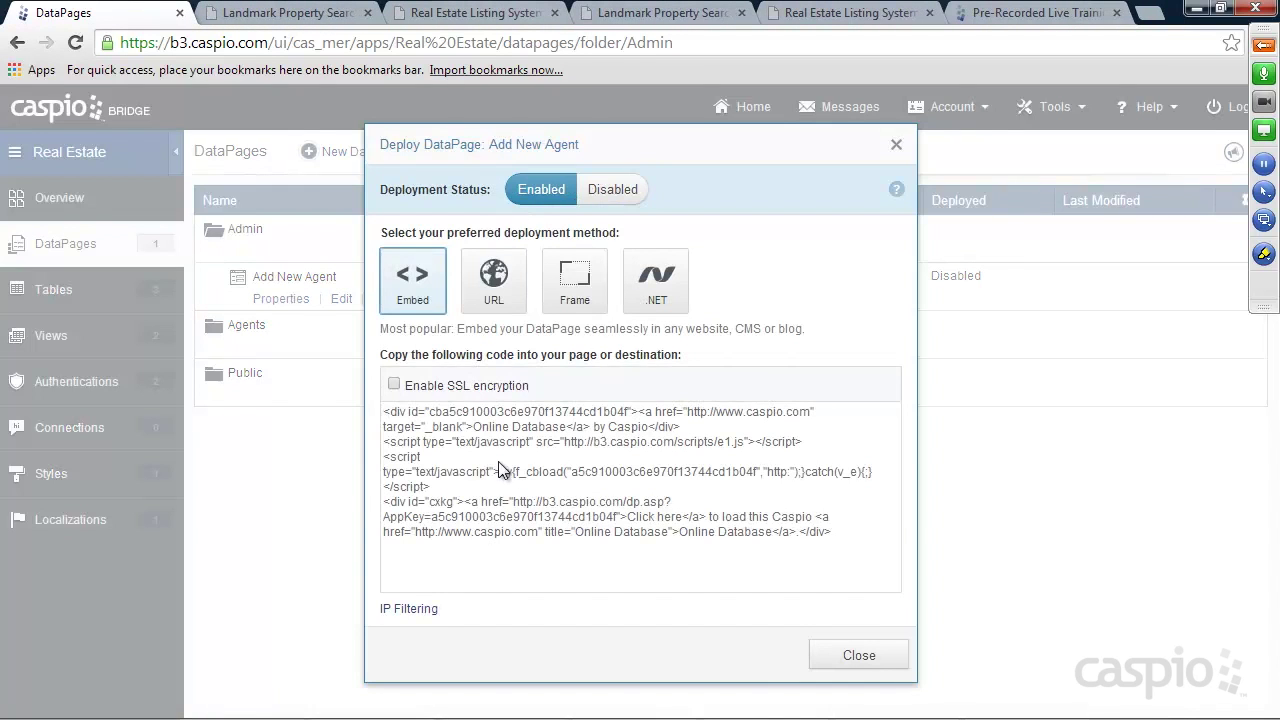
Copy the DataPage's embed code and go to the Landmark Property Search site
{"action": "left_click", "coordinate": [498, 461]}
{"action": "right_click", "coordinate": [498, 461]}
{"action": "left_click", "coordinate": [563, 206]}
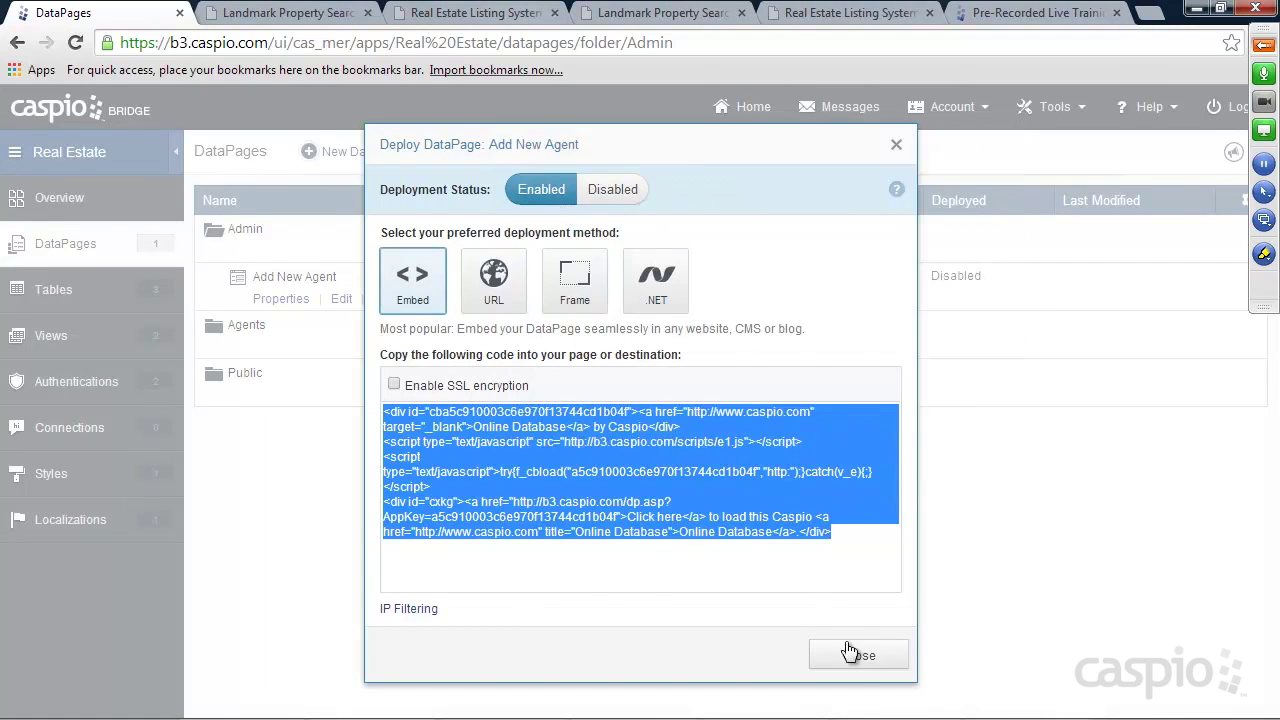
{"action": "left_click", "coordinate": [848, 652]}
{"action": "left_click", "coordinate": [655, 13]}
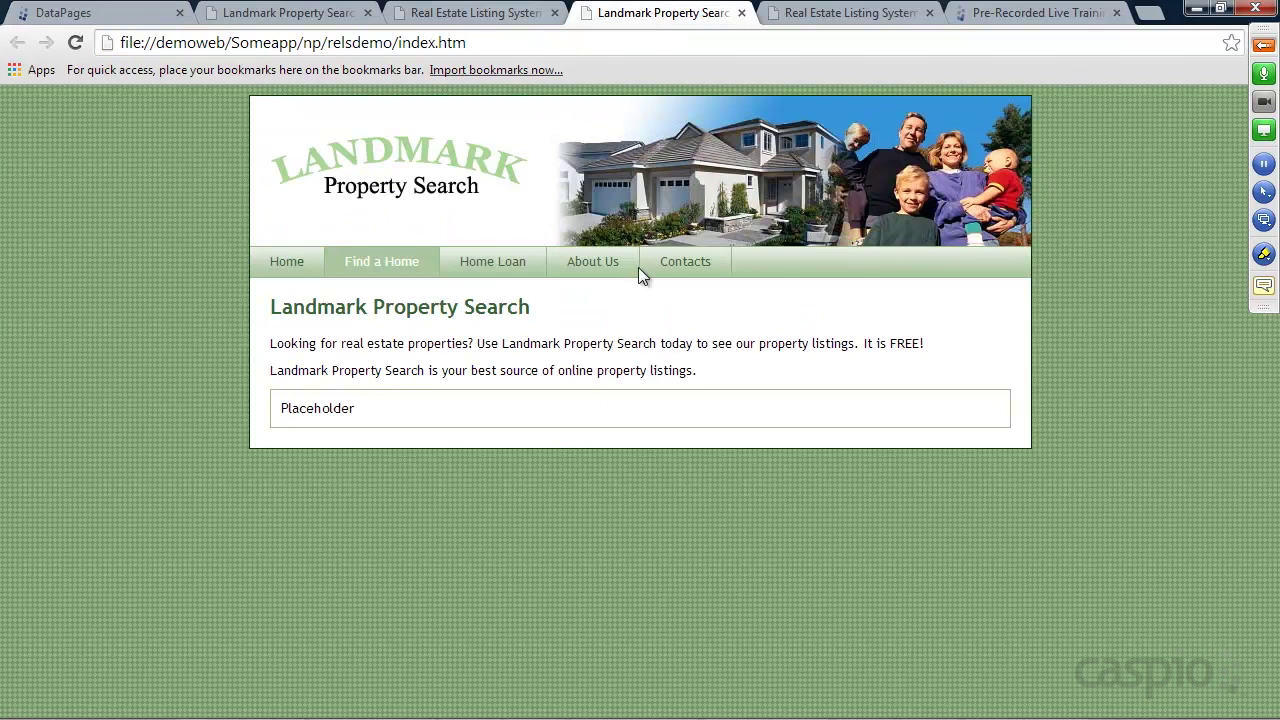
Open the Real Estate Listing System's Add New Agent page at admin/add.htm, then launch Notepad++
{"action": "left_click", "coordinate": [836, 12]}
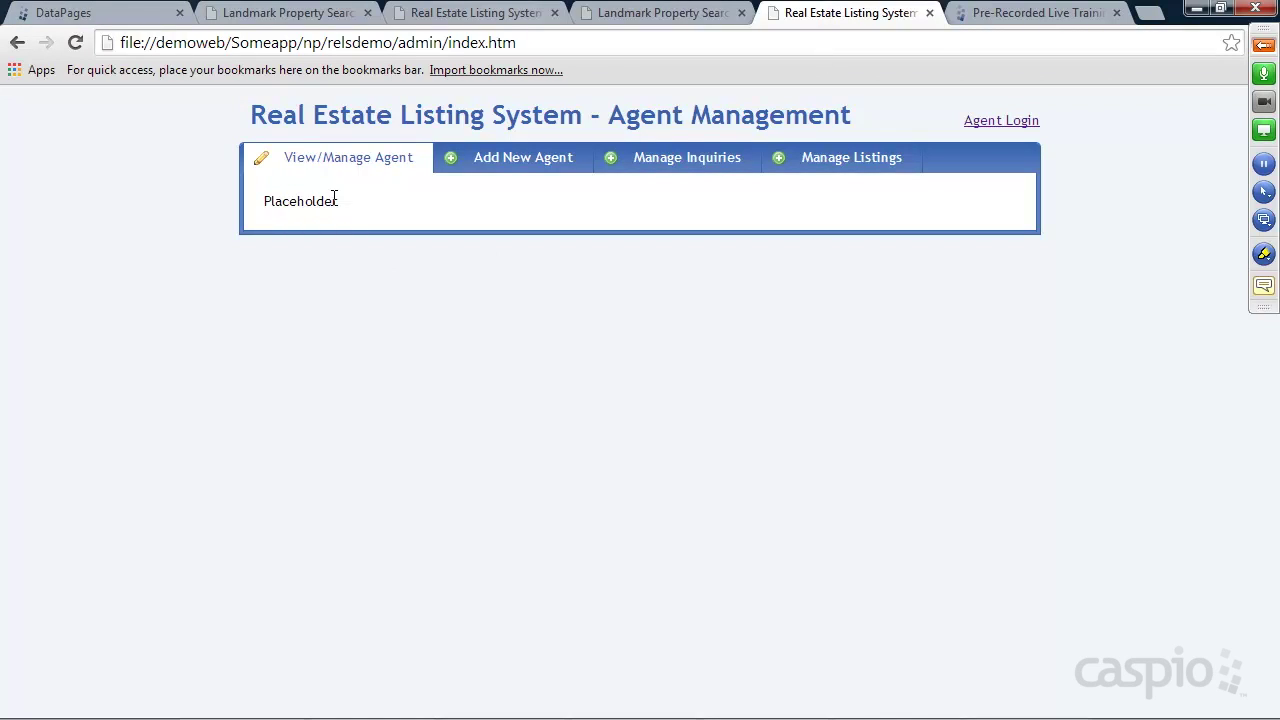
{"action": "left_click", "coordinate": [505, 168]}
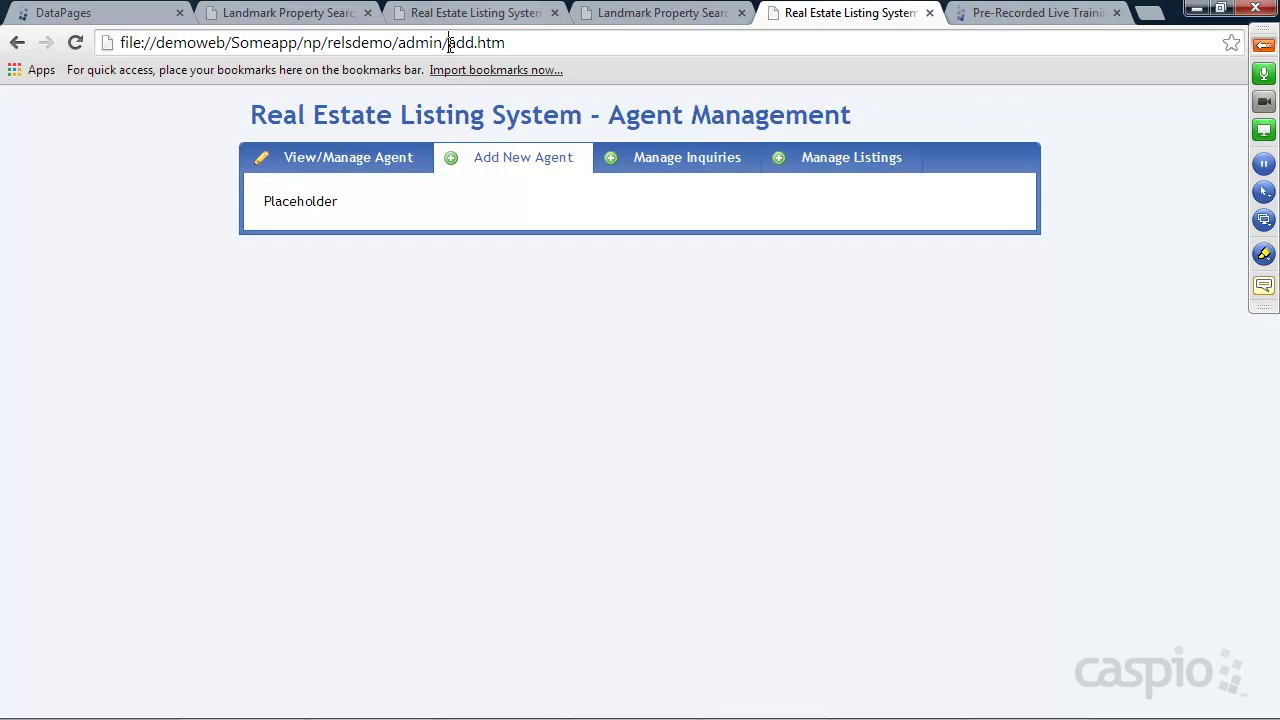
{"action": "left_click_drag", "start_coordinate": [450, 44], "coordinate": [509, 41]}
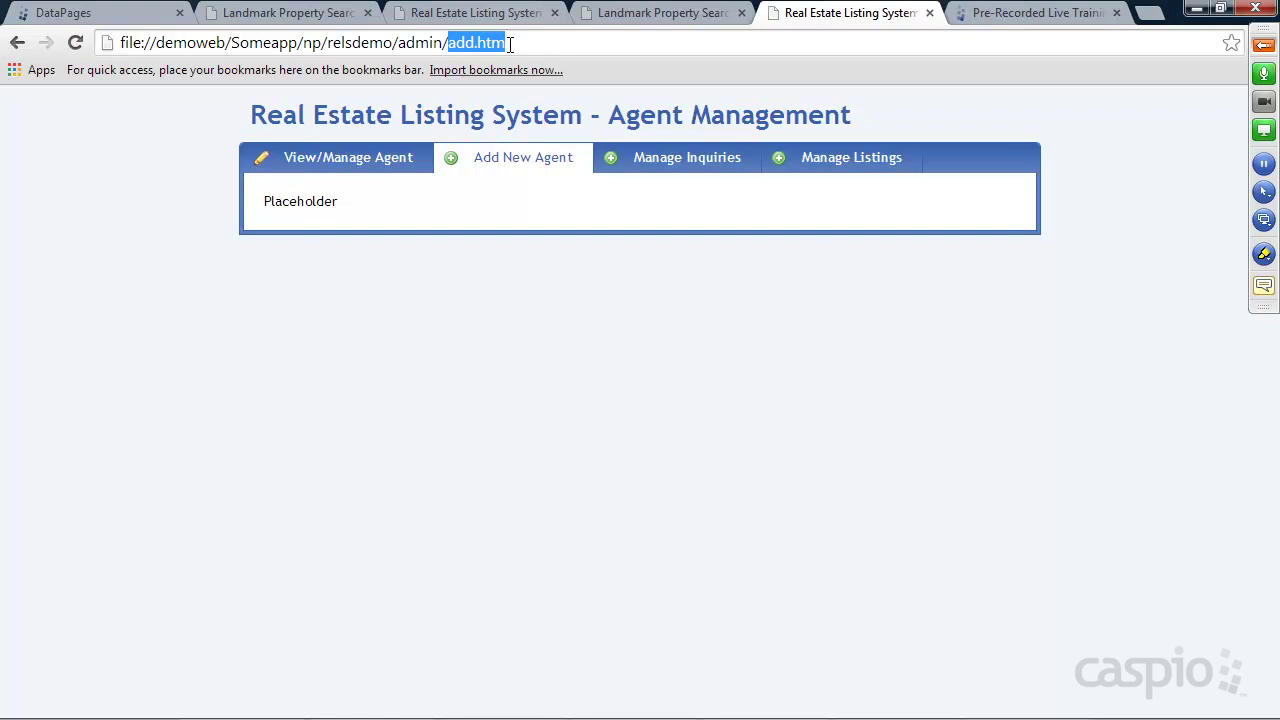
{"action": "left_click_drag", "start_coordinate": [400, 44], "coordinate": [444, 43]}
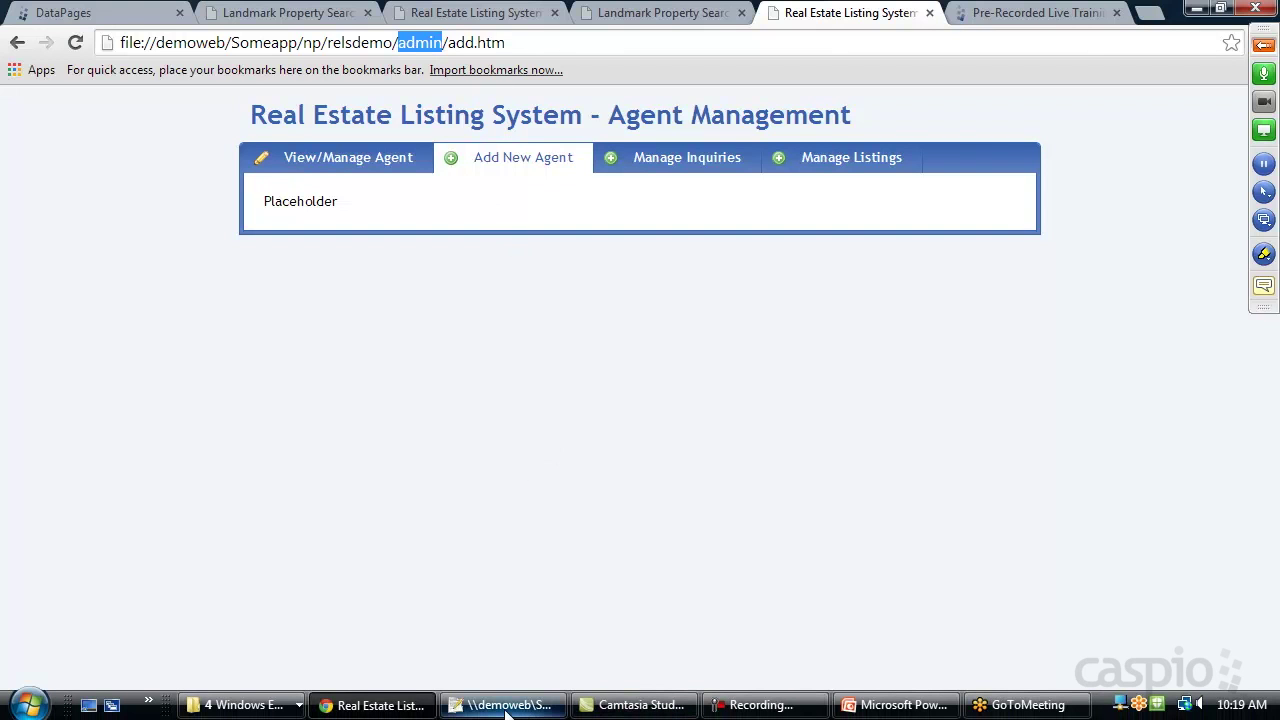
{"action": "left_click", "coordinate": [510, 705]}
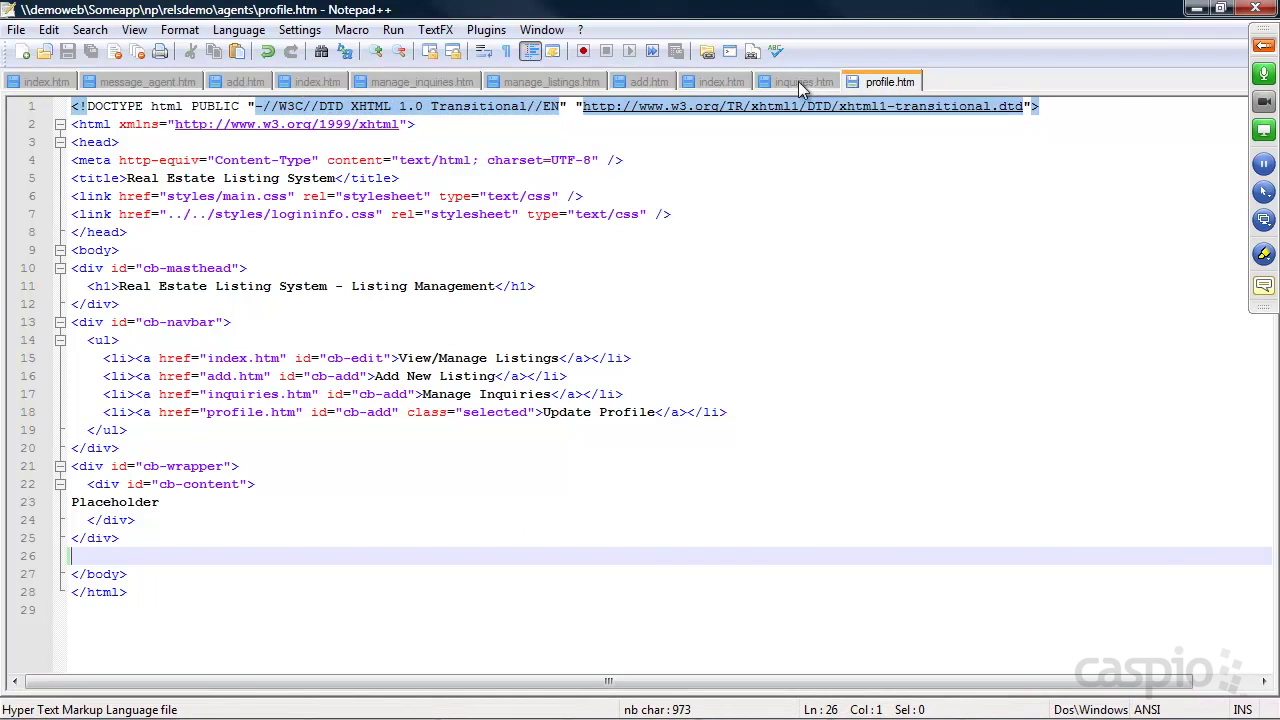
Paste the Caspio embed code over 'Placeholder' on line 23 of admin/add.htm and save
{"action": "left_click", "coordinate": [648, 82]}
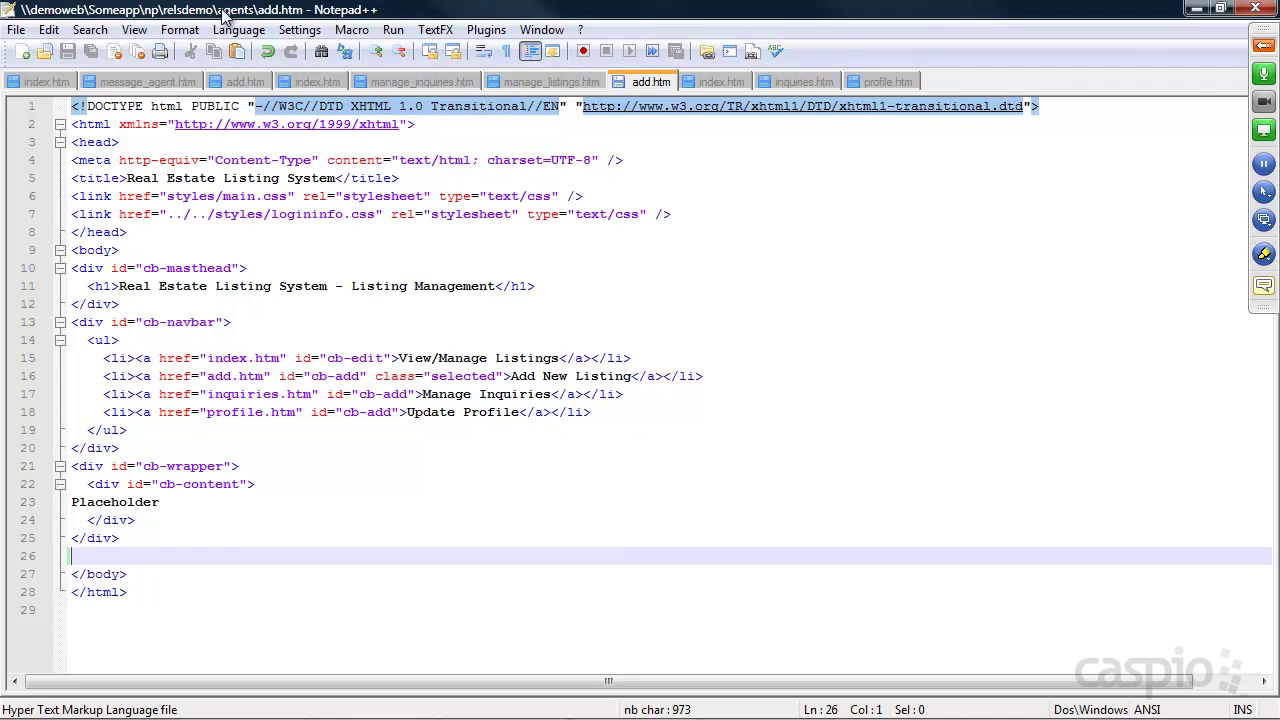
{"action": "left_click", "coordinate": [247, 83]}
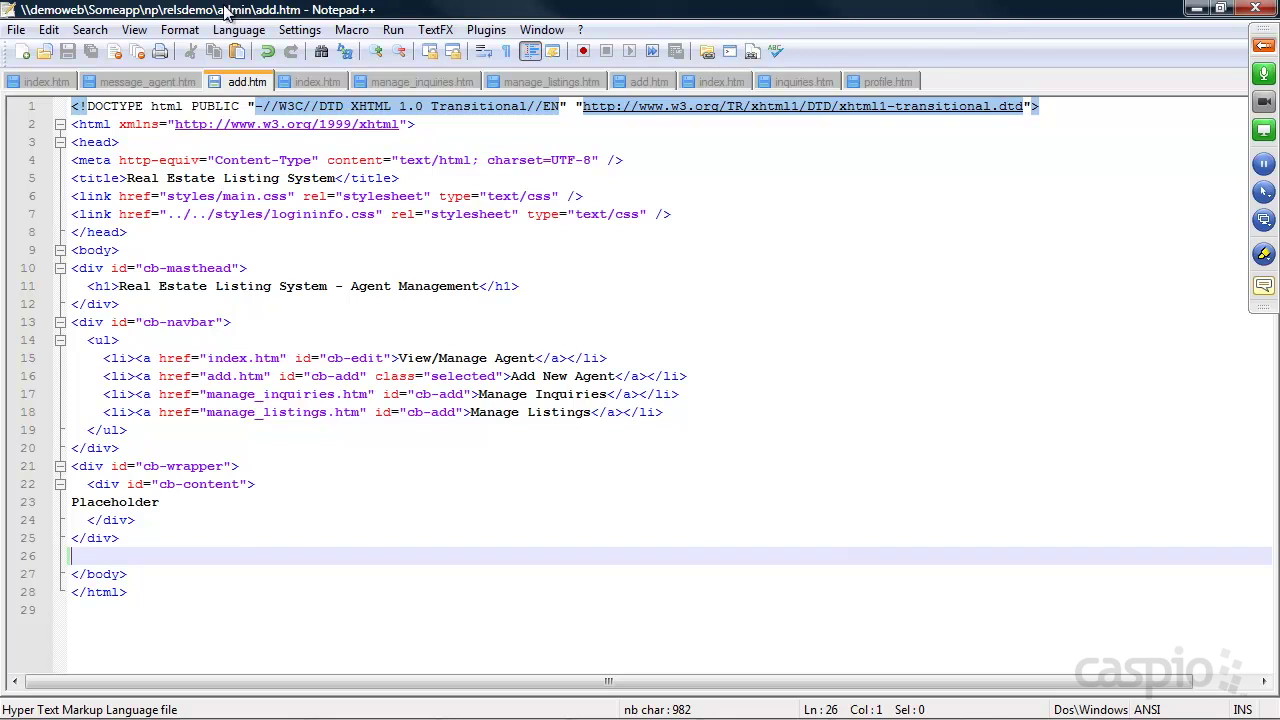
{"action": "left_click_drag", "start_coordinate": [175, 502], "coordinate": [70, 502]}
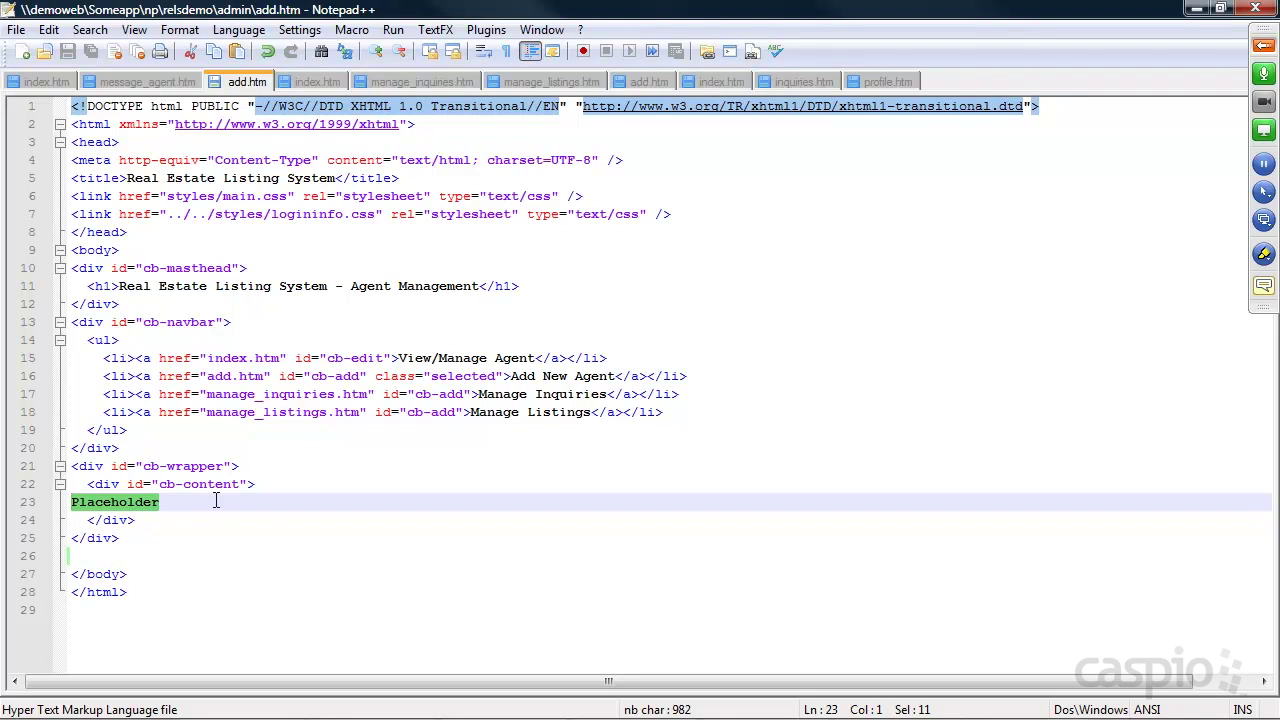
{"action": "key", "text": "Delete"}
{"action": "key", "text": "ctrl+v"}
{"action": "key", "text": "ctrl+s"}
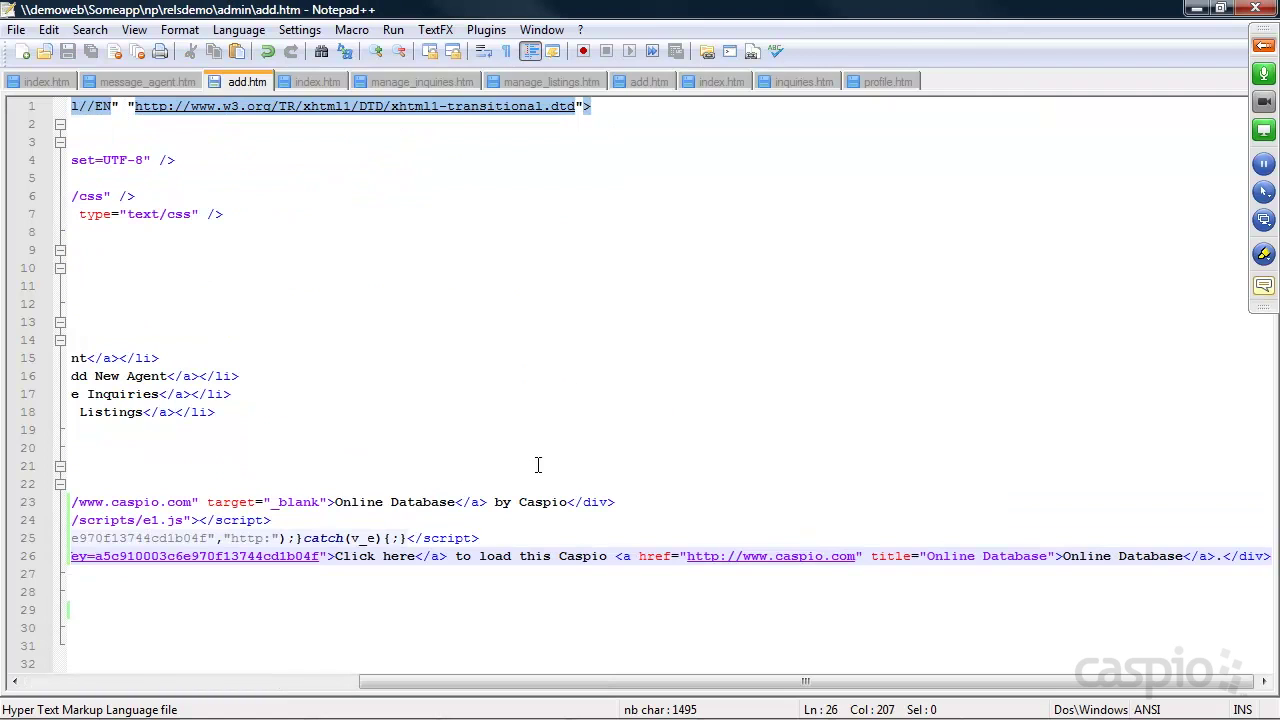
{"action": "key", "text": "alt+Tab"}
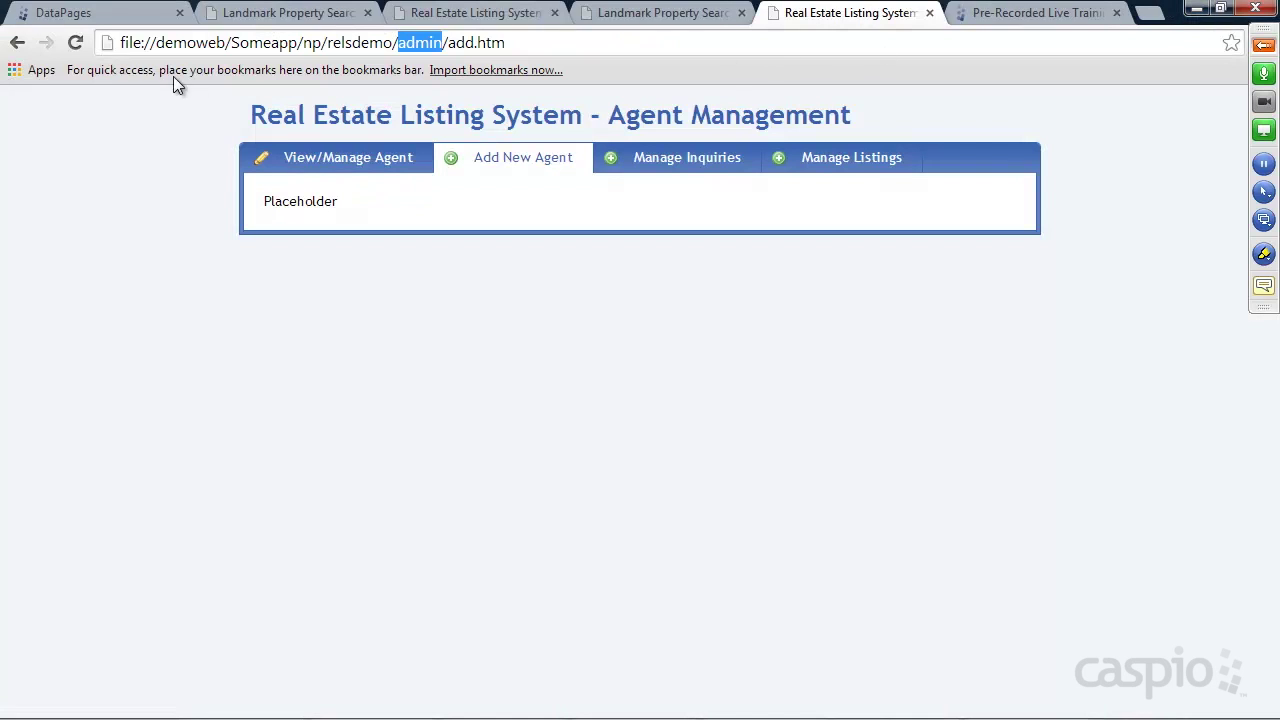
Reload the admin add.htm page from someapp.com instead of the local file path
{"action": "left_click", "coordinate": [75, 42]}
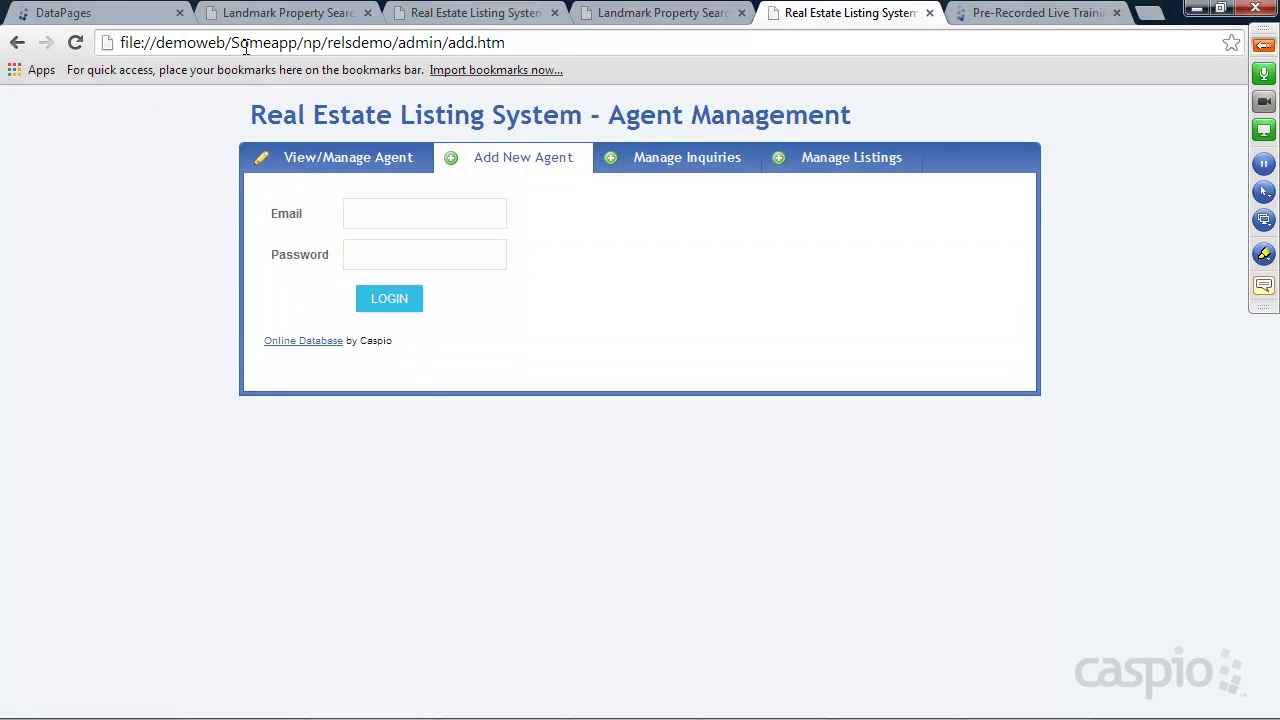
{"action": "left_click_drag", "start_coordinate": [235, 43], "coordinate": [118, 43]}
{"action": "key", "text": "BackSpace"}
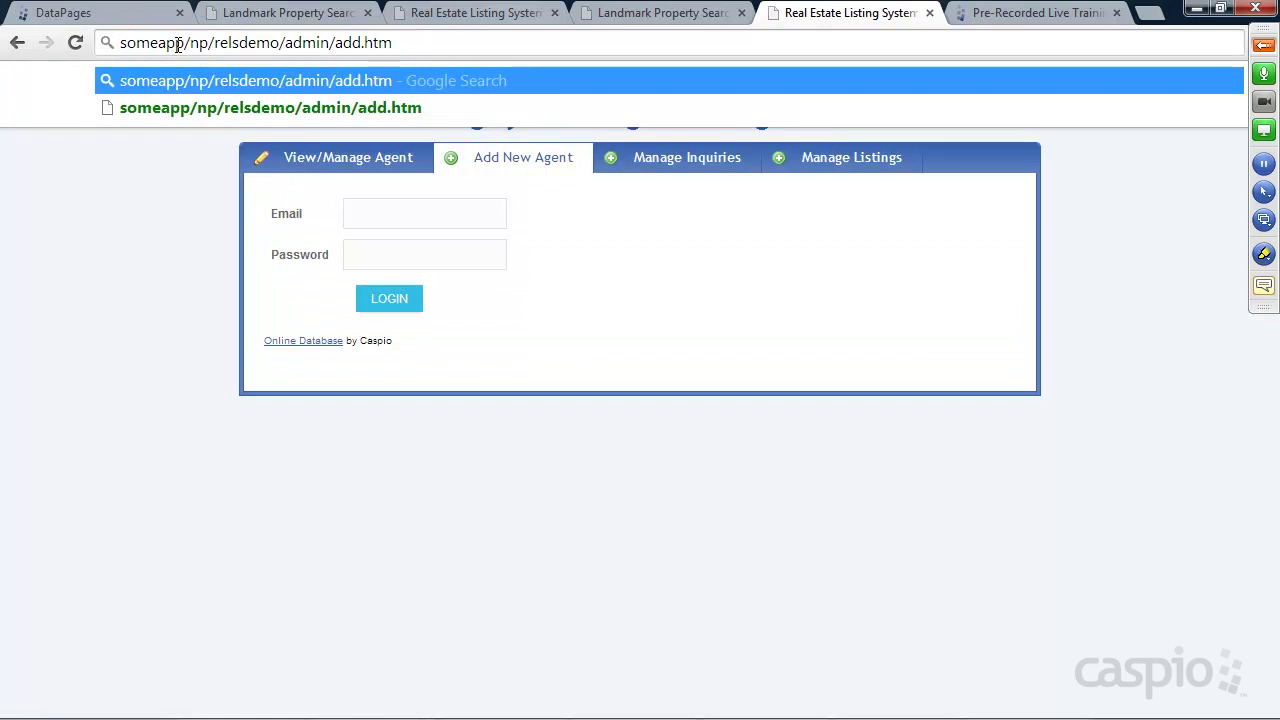
{"action": "type", "text": ".com"}
{"action": "key", "text": "Return"}
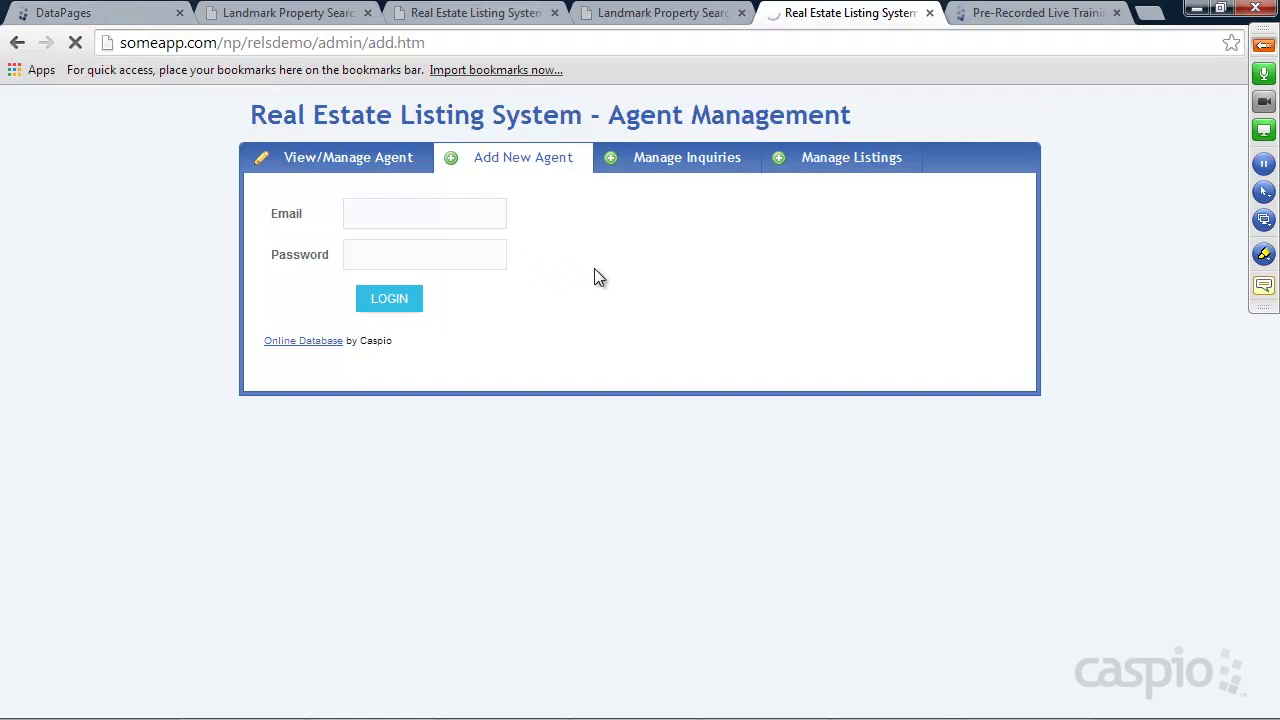
Try logging in twice on the embedded form with an agent's e-mail and password
{"action": "left_click", "coordinate": [421, 222]}
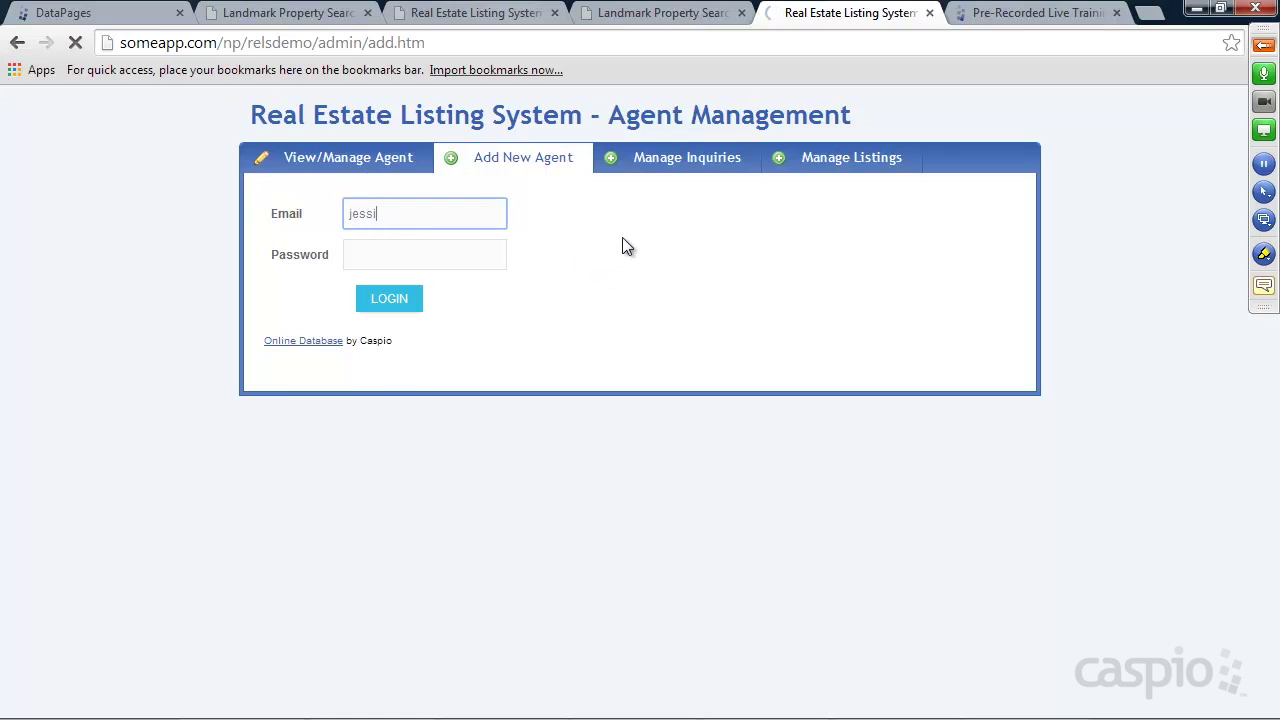
{"action": "key", "text": "Tab"}
{"action": "type", "text": "••"}
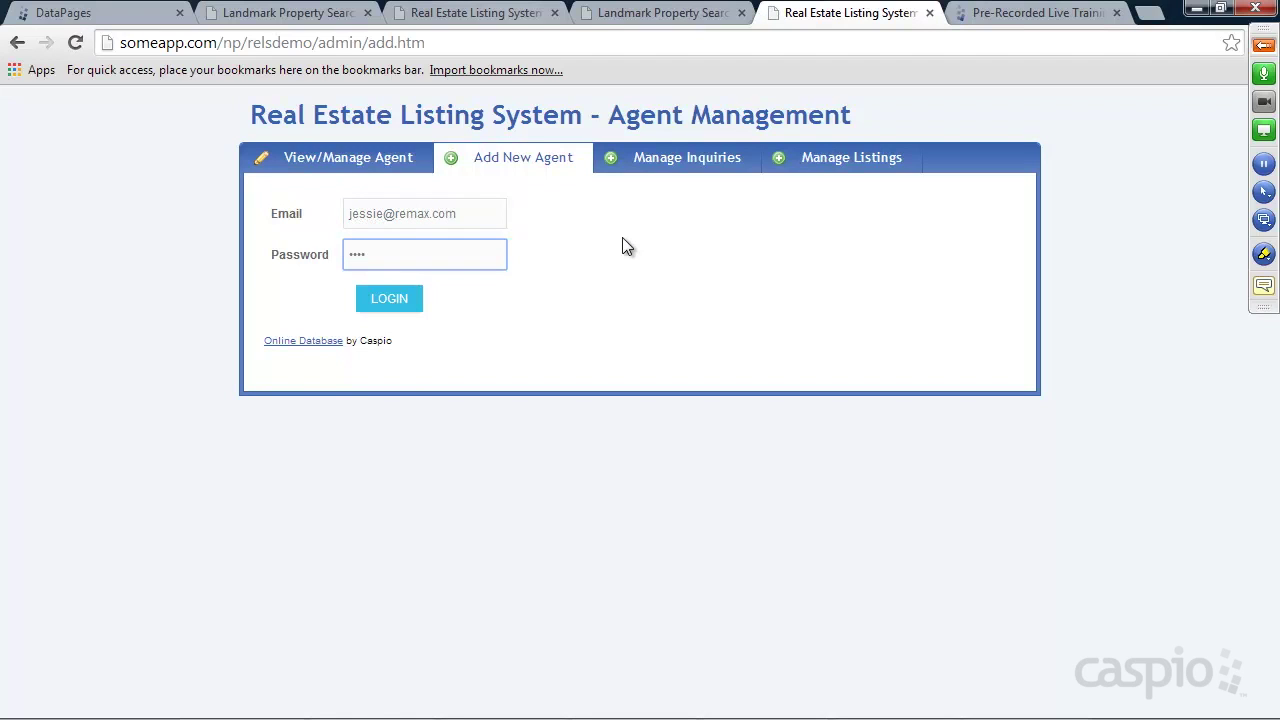
{"action": "left_click", "coordinate": [393, 304]}
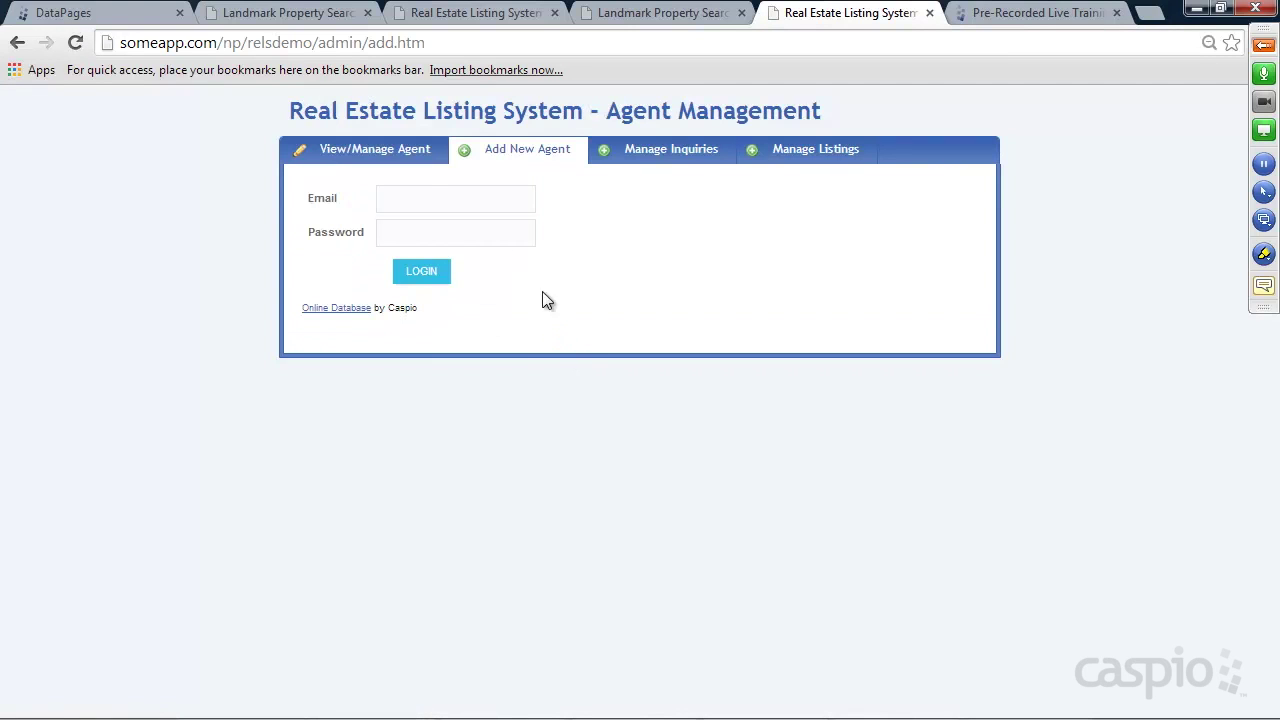
{"action": "left_click", "coordinate": [431, 200]}
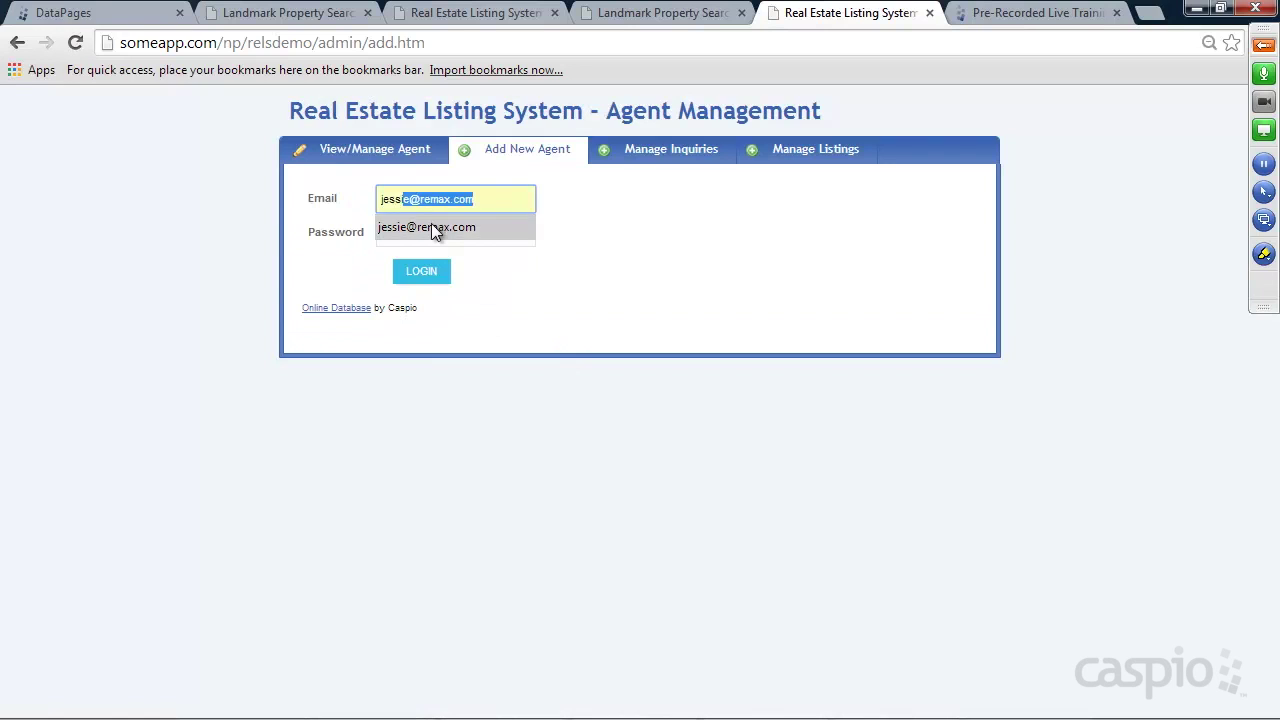
{"action": "left_click", "coordinate": [431, 226]}
{"action": "left_click", "coordinate": [423, 234]}
{"action": "type", "text": "demo"}
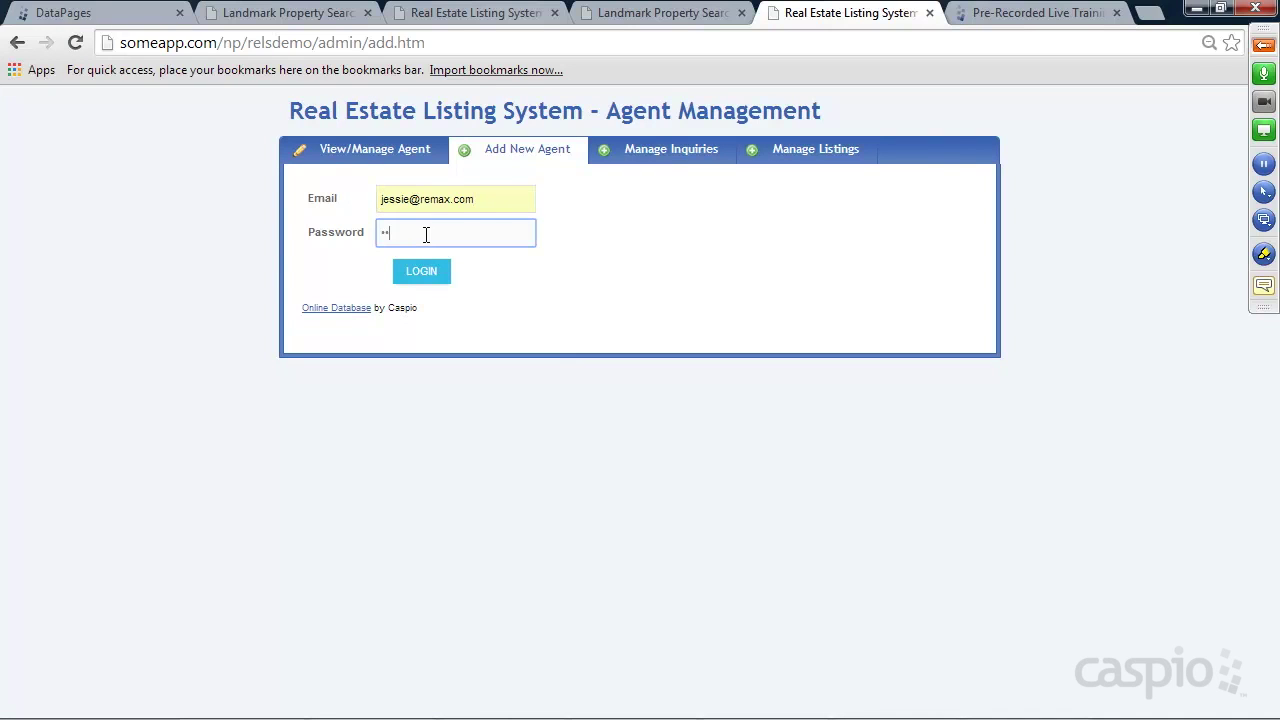
{"action": "left_click", "coordinate": [437, 275]}
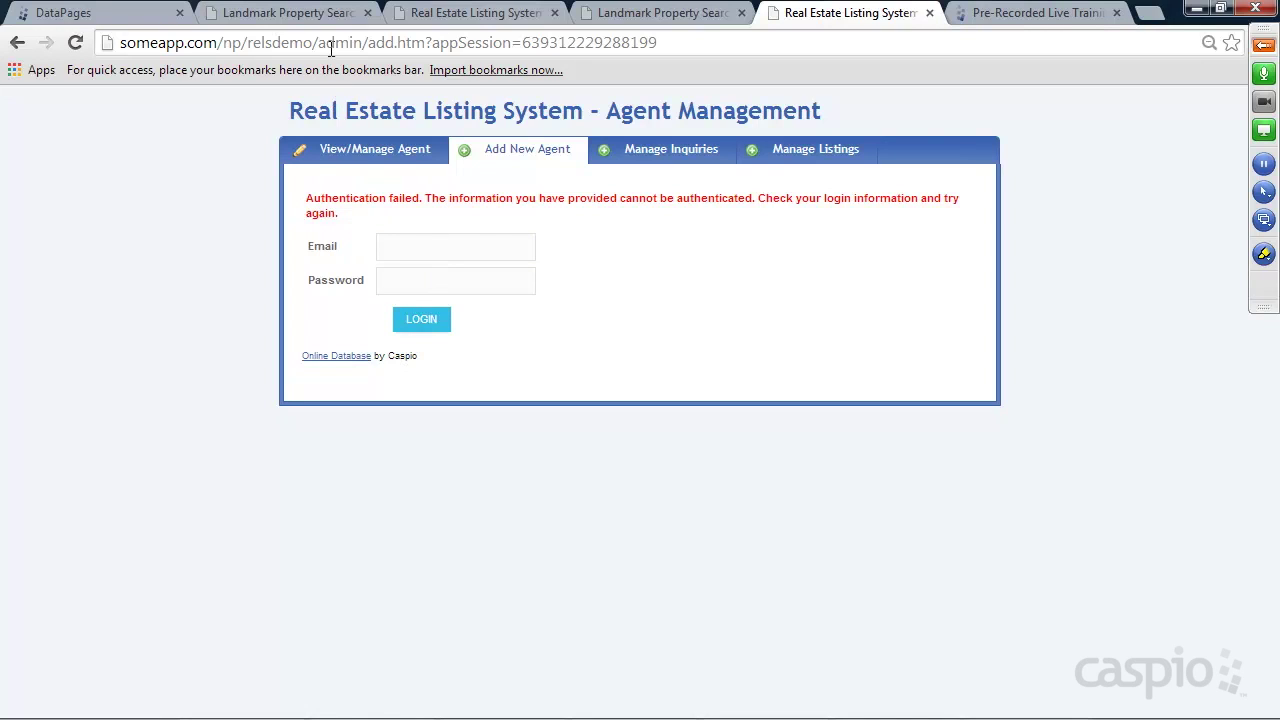
Retry the agent login once more, then return to the Caspio DataPages tab
{"action": "left_click", "coordinate": [410, 248]}
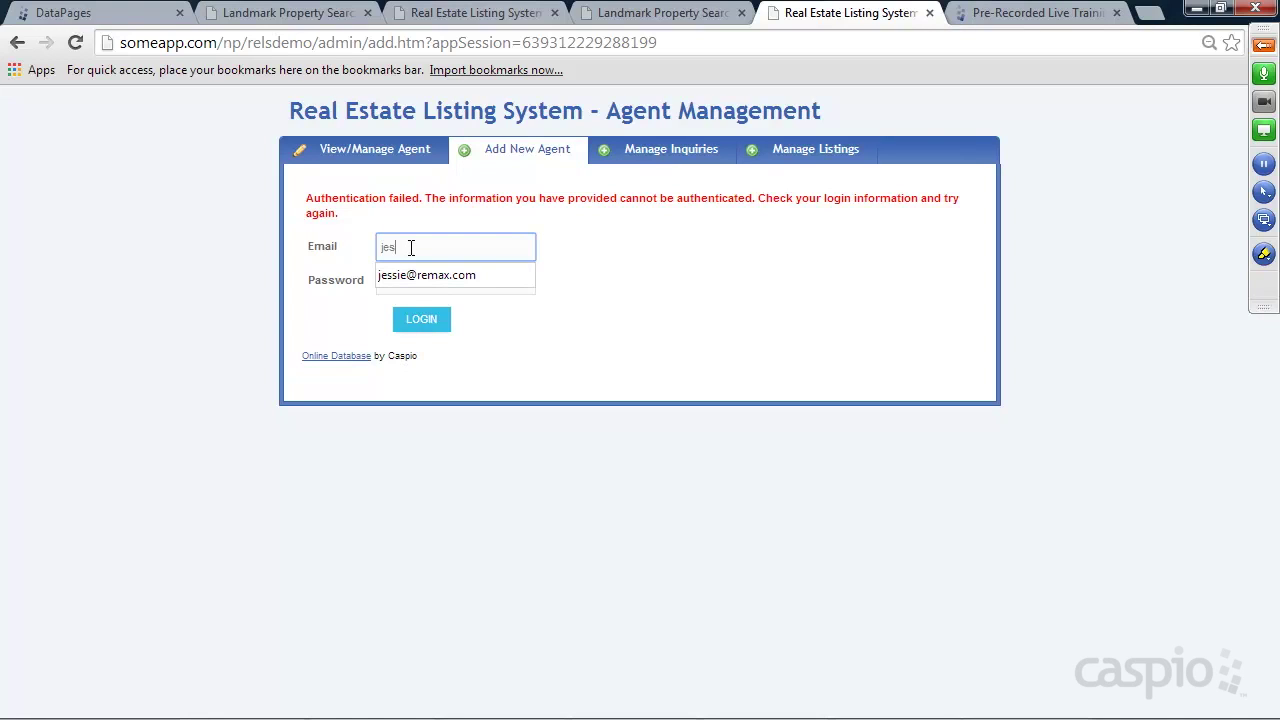
{"action": "key", "text": "Tab"}
{"action": "type", "text": "****"}
{"action": "left_click", "coordinate": [432, 321]}
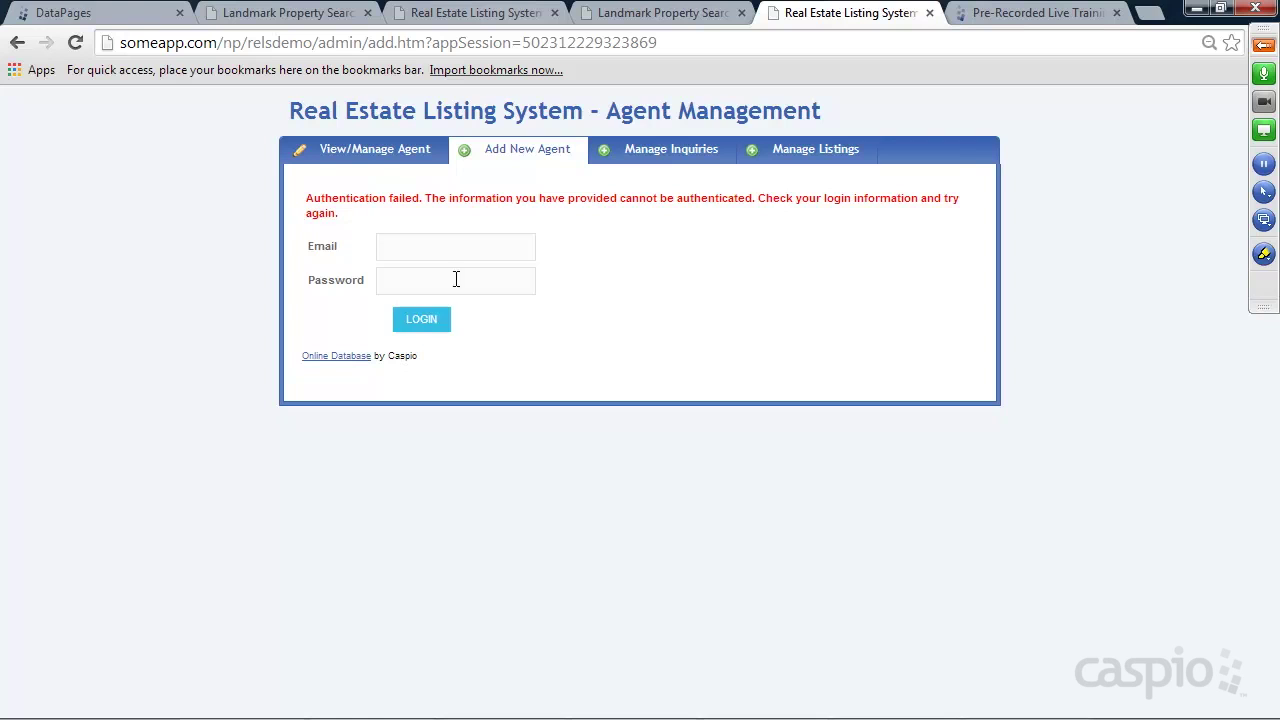
{"action": "left_click", "coordinate": [163, 14]}
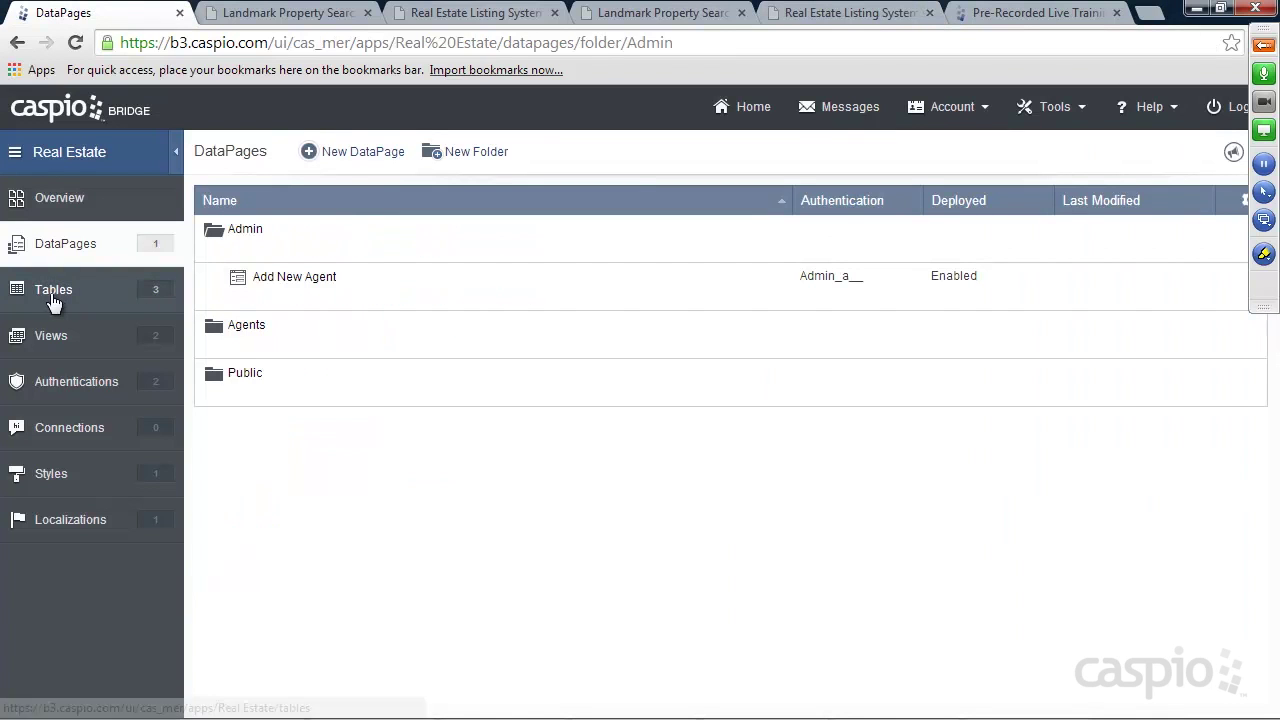
Open the Employees_t datasheet, widen its Email column, then go back to DataPages
{"action": "left_click", "coordinate": [54, 293]}
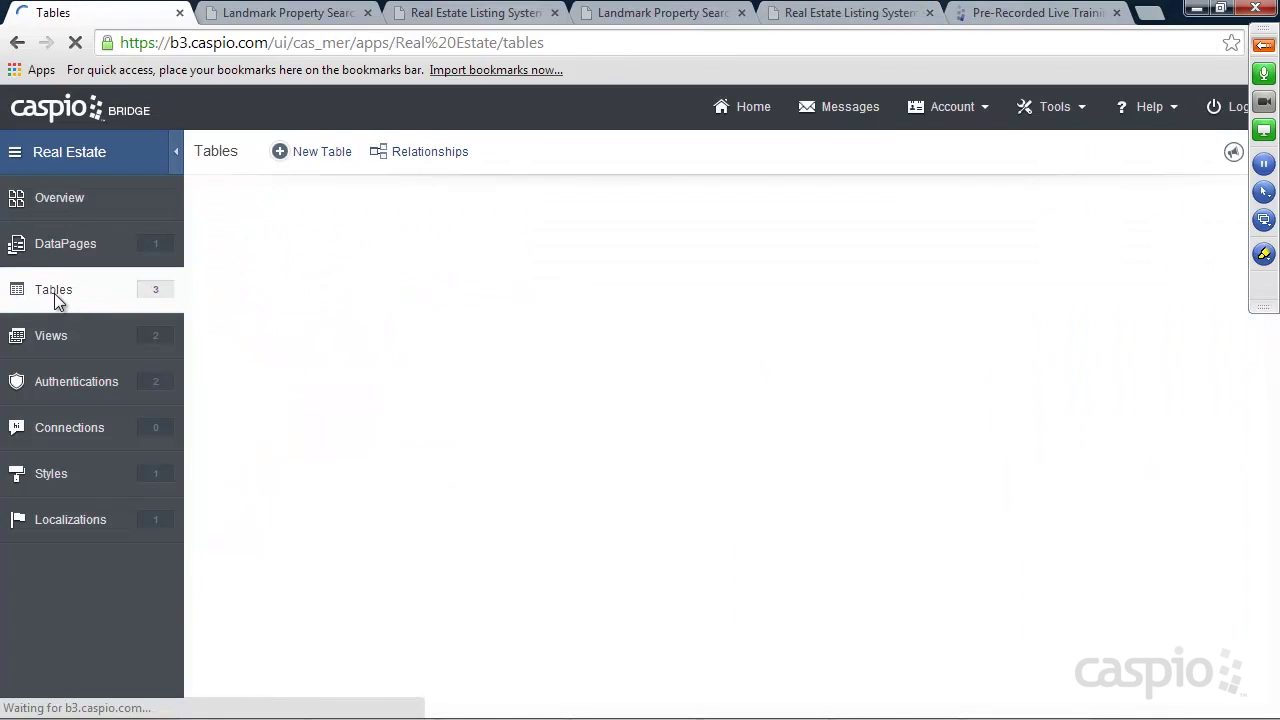
{"action": "mouse_move", "coordinate": [220, 285]}
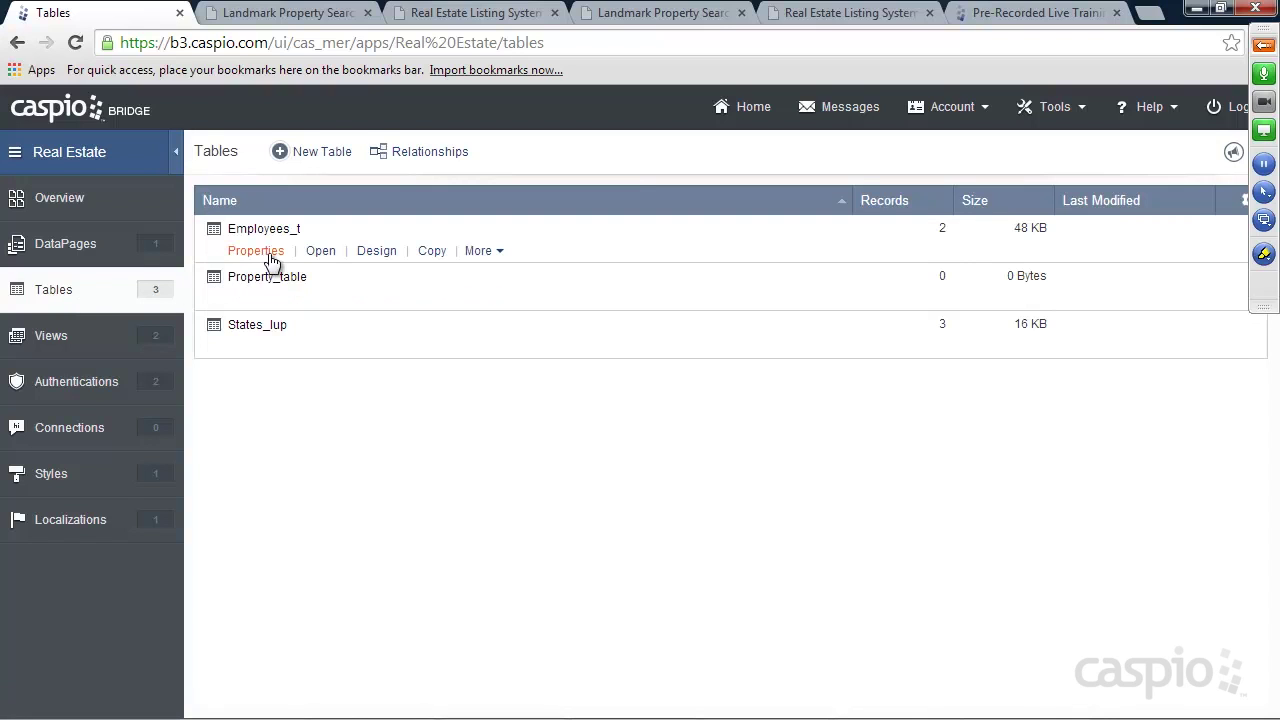
{"action": "left_click", "coordinate": [320, 250]}
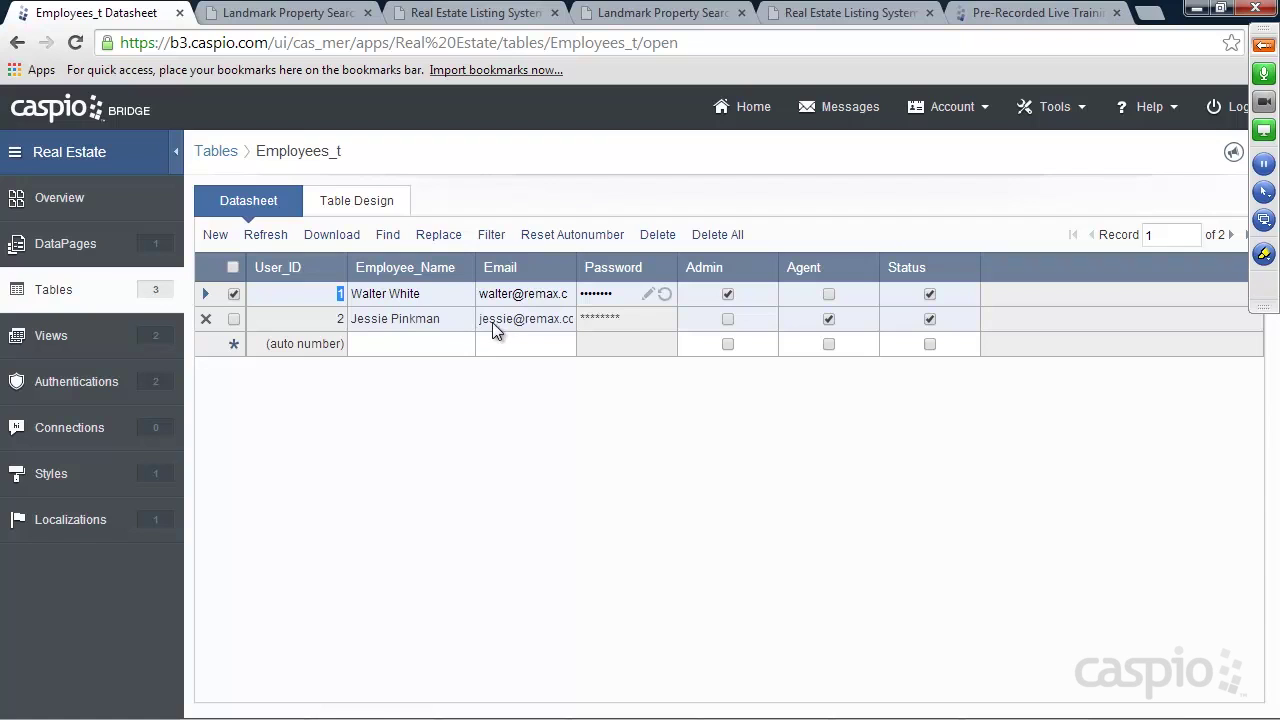
{"action": "left_click_drag", "start_coordinate": [577, 267], "coordinate": [617, 265]}
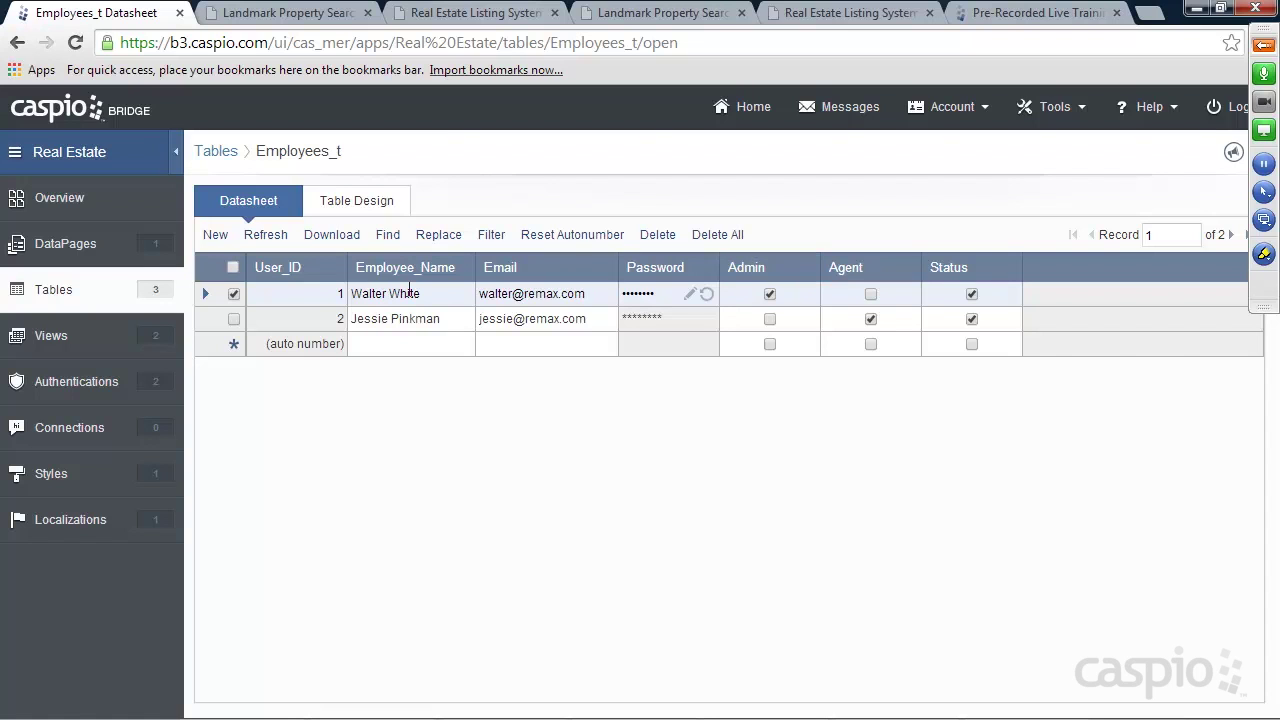
{"action": "left_click", "coordinate": [82, 250]}
Sign in to the Real Estate Listing System admin with the admin's e-mail and password
{"action": "left_click", "coordinate": [660, 15]}
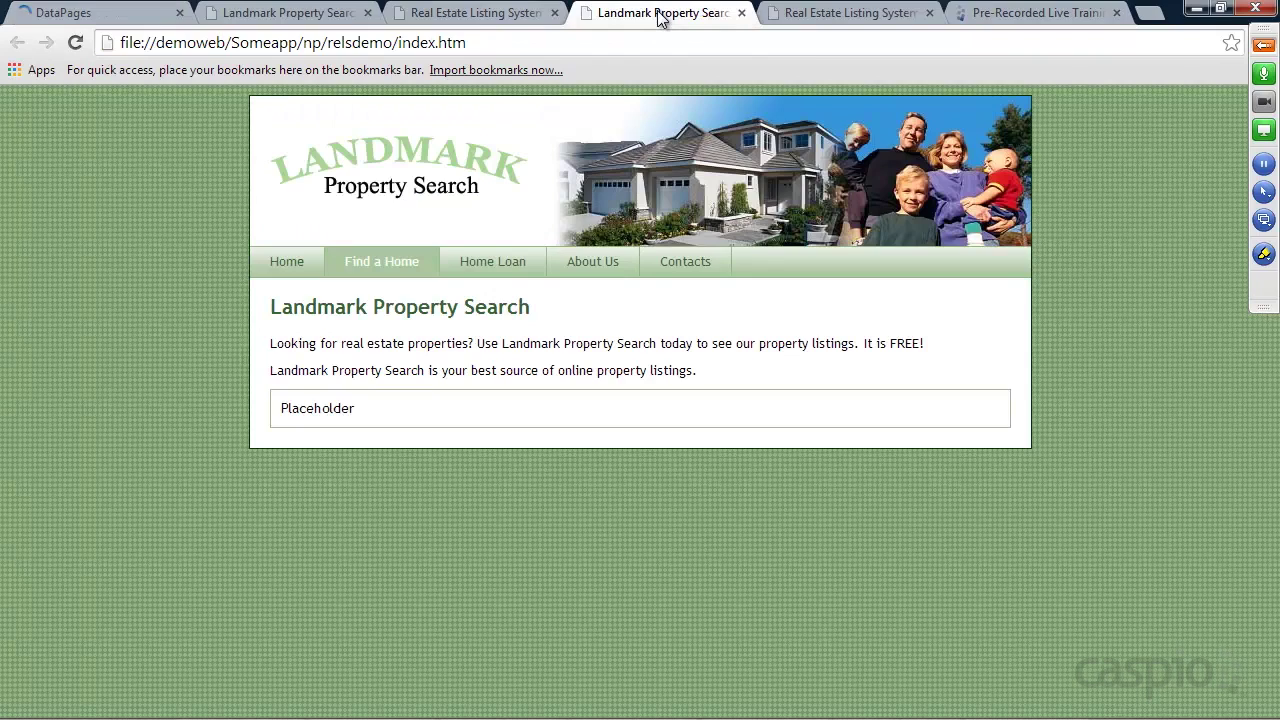
{"action": "left_click", "coordinate": [850, 13]}
{"action": "left_click", "coordinate": [447, 238]}
{"action": "key", "text": "Tab"}
{"action": "type", "text": "1"}
{"action": "key", "text": "Return"}
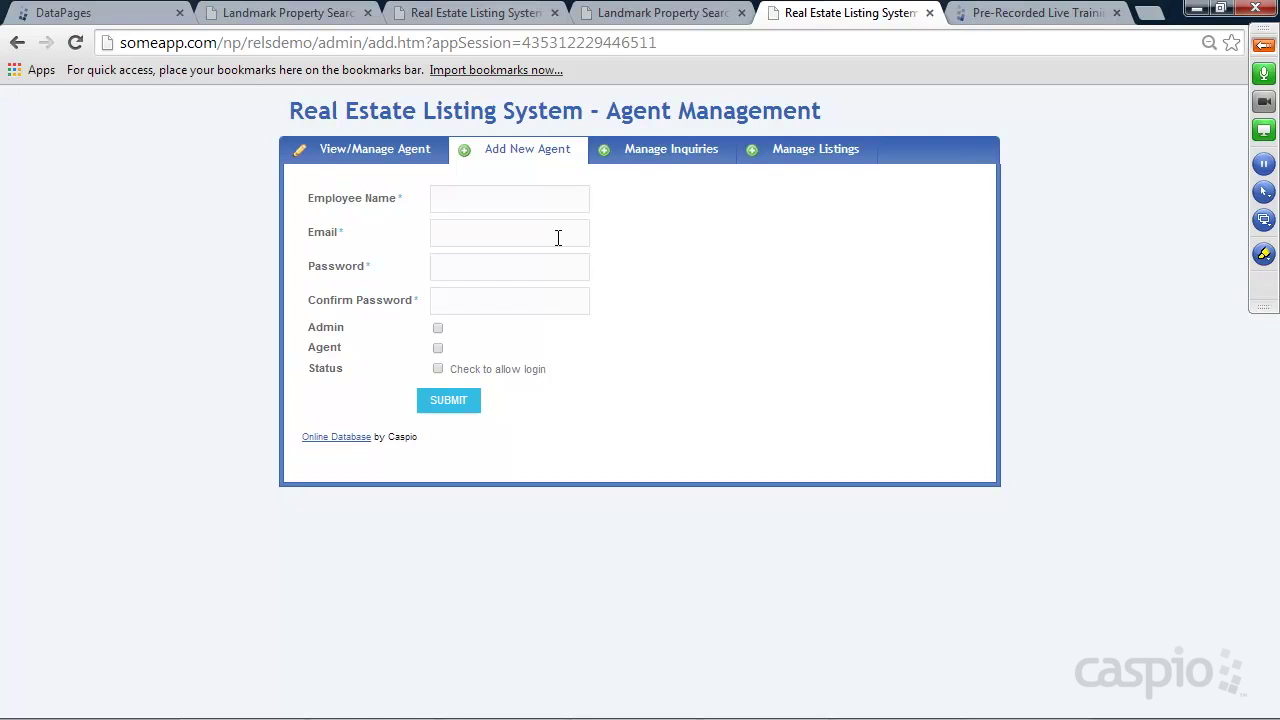
Visit View/Manage Agent, Manage Inquiries and Manage Listings, ending back on Add New Agent
{"action": "left_click", "coordinate": [370, 160]}
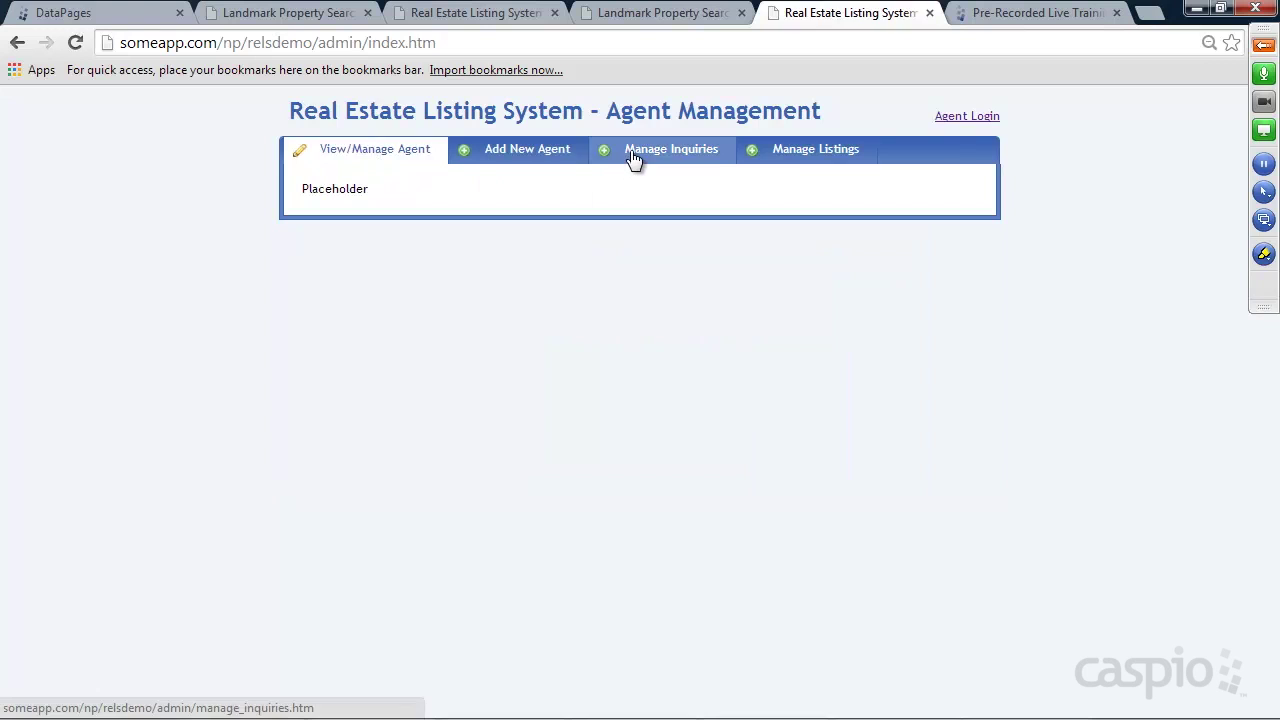
{"action": "left_click", "coordinate": [640, 158]}
{"action": "left_click", "coordinate": [803, 158]}
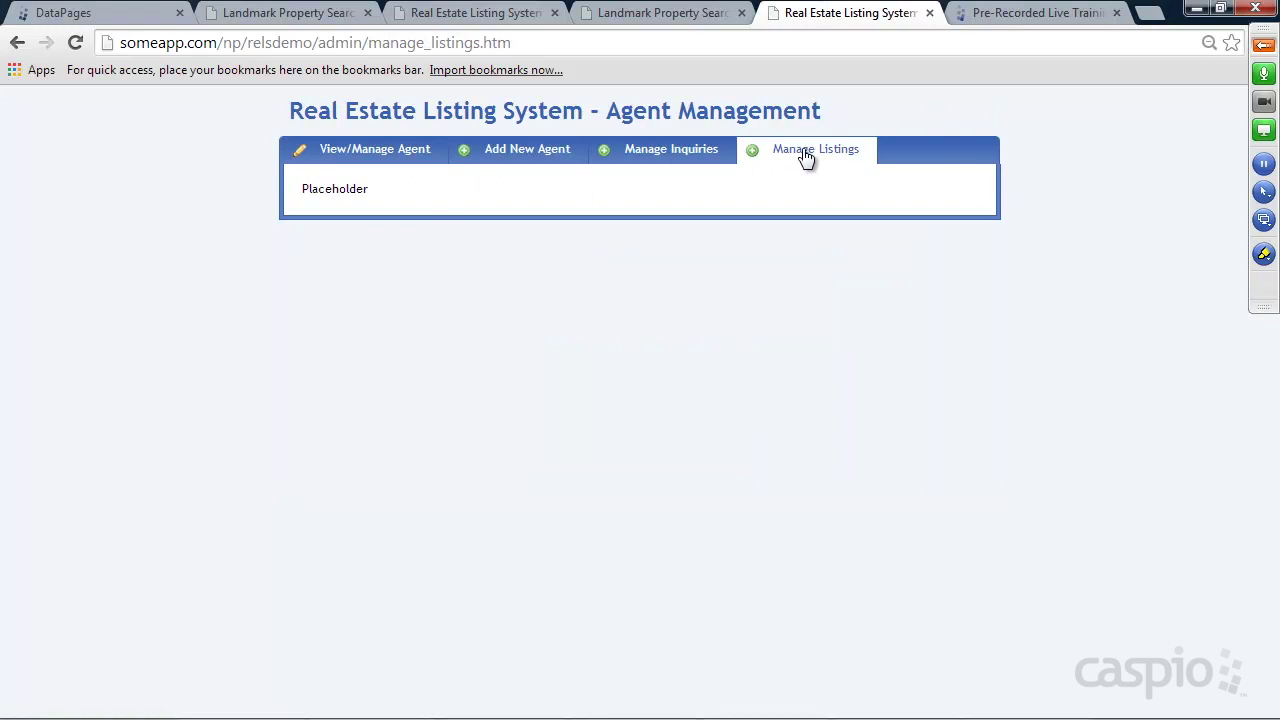
{"action": "left_click", "coordinate": [531, 160]}
Submit the Add New Agent form with a new employee's name, e-mail and password, ticking Agent
{"action": "left_click", "coordinate": [503, 197]}
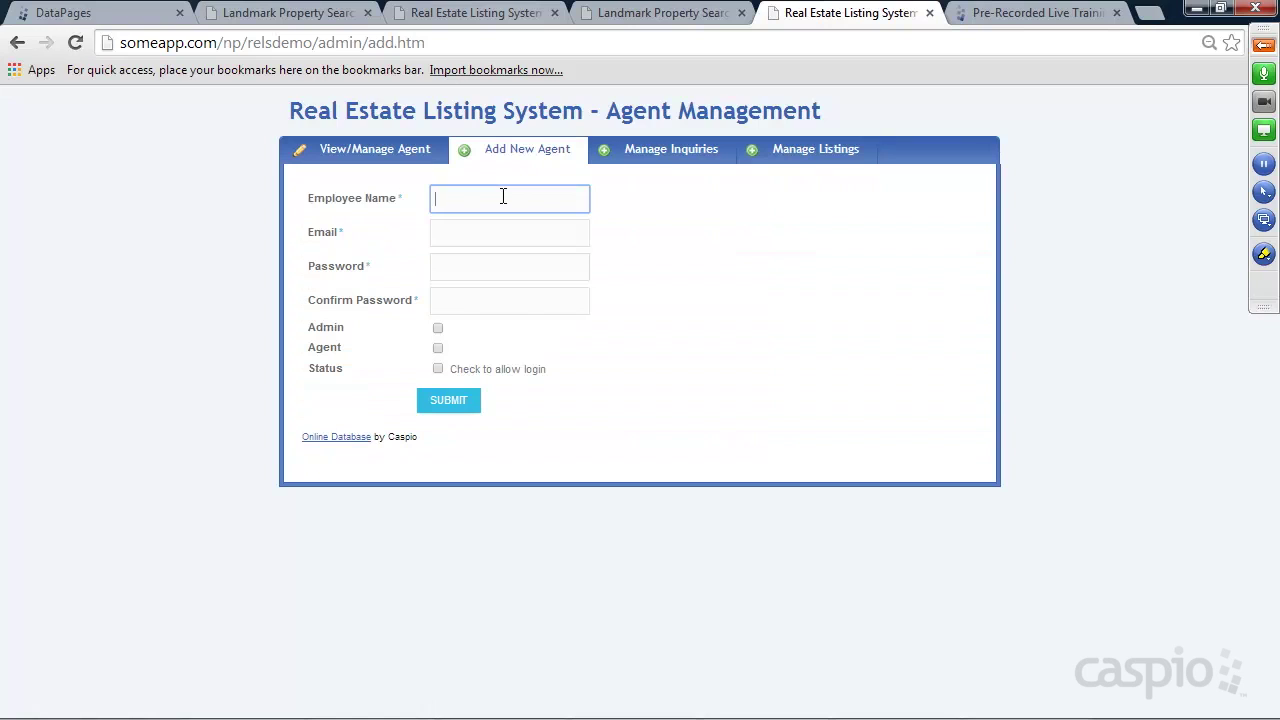
{"action": "key", "text": "Tab"}
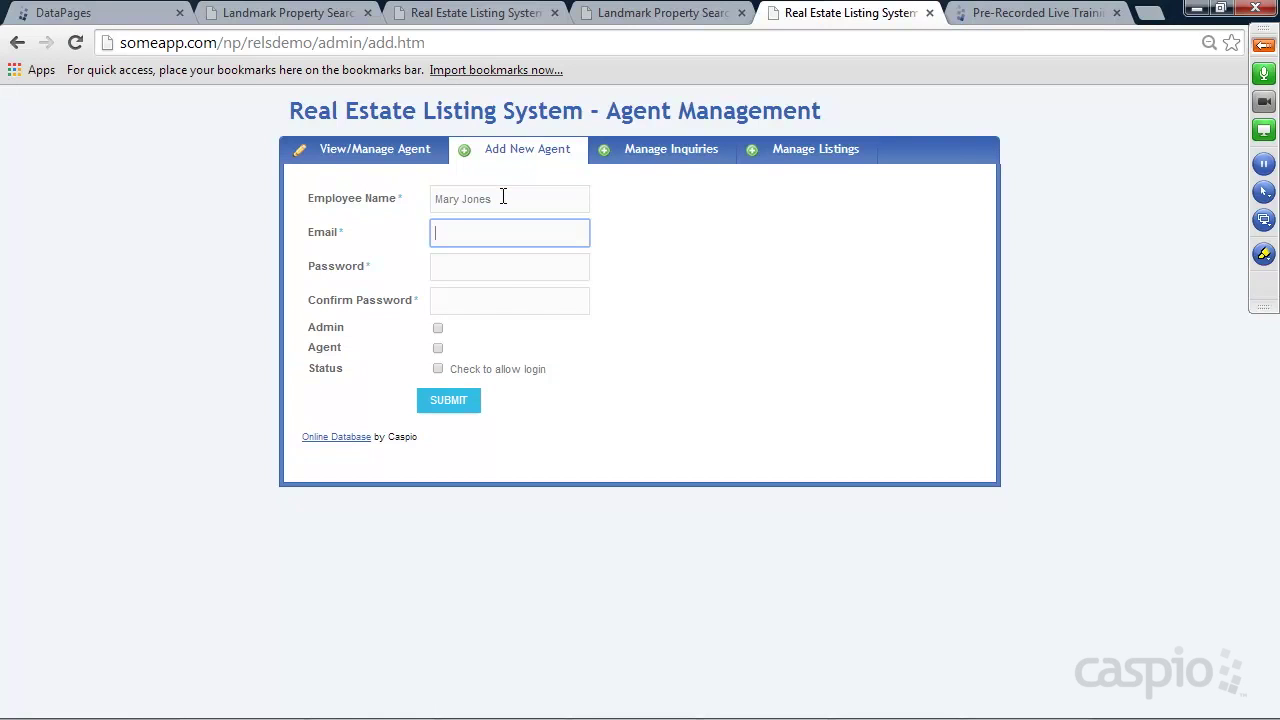
{"action": "key", "text": "Tab"}
{"action": "key", "text": "Tab"}
{"action": "type", "text": "1234"}
{"action": "left_click", "coordinate": [438, 348]}
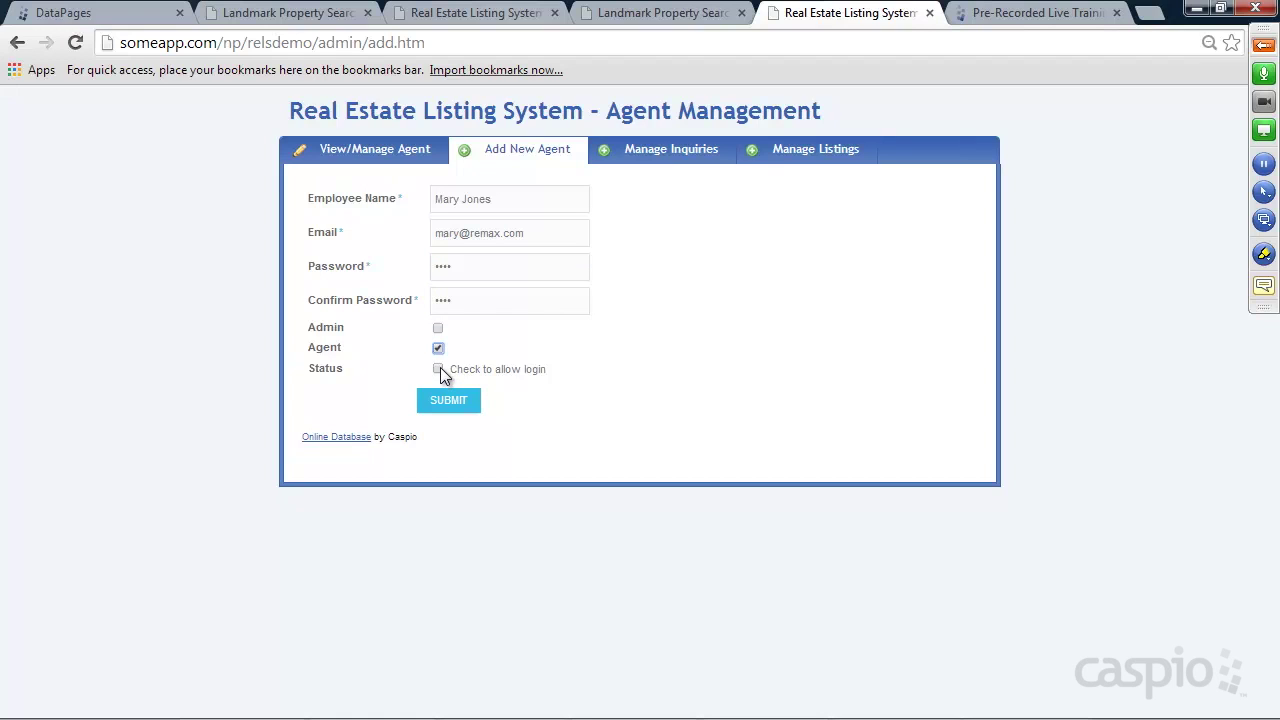
{"action": "left_click", "coordinate": [463, 402]}
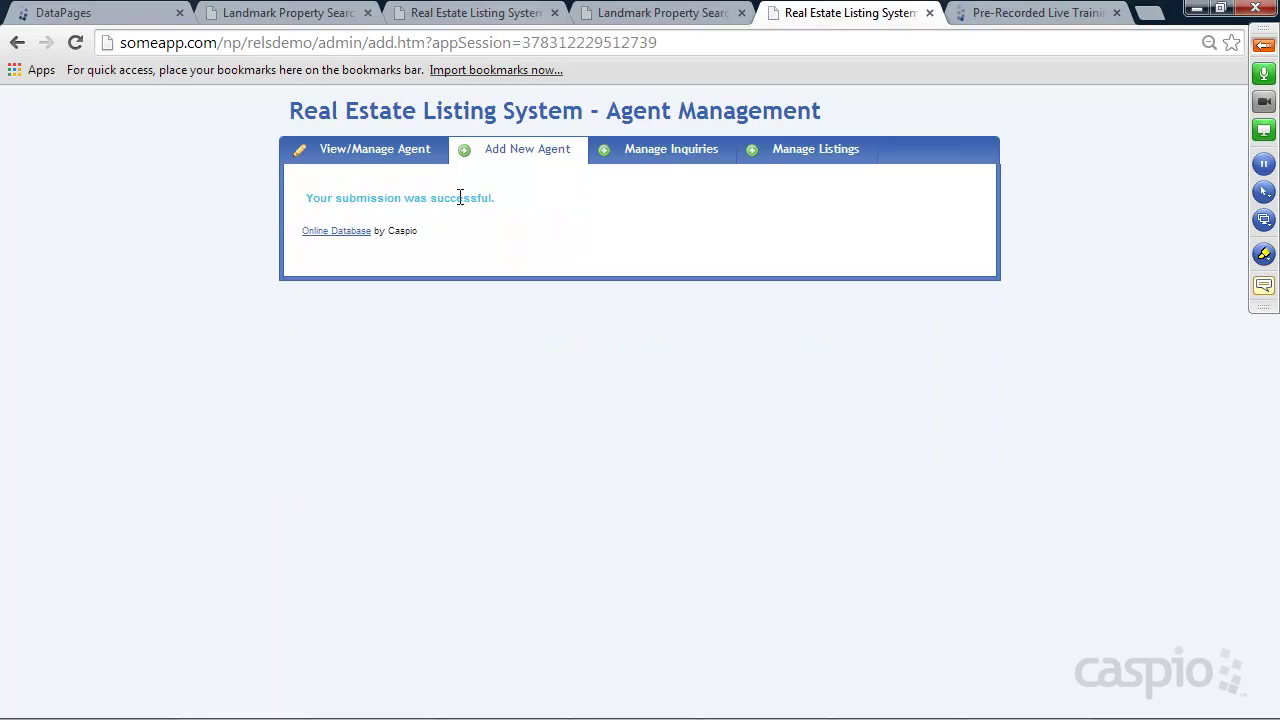
{"action": "left_click", "coordinate": [123, 16]}
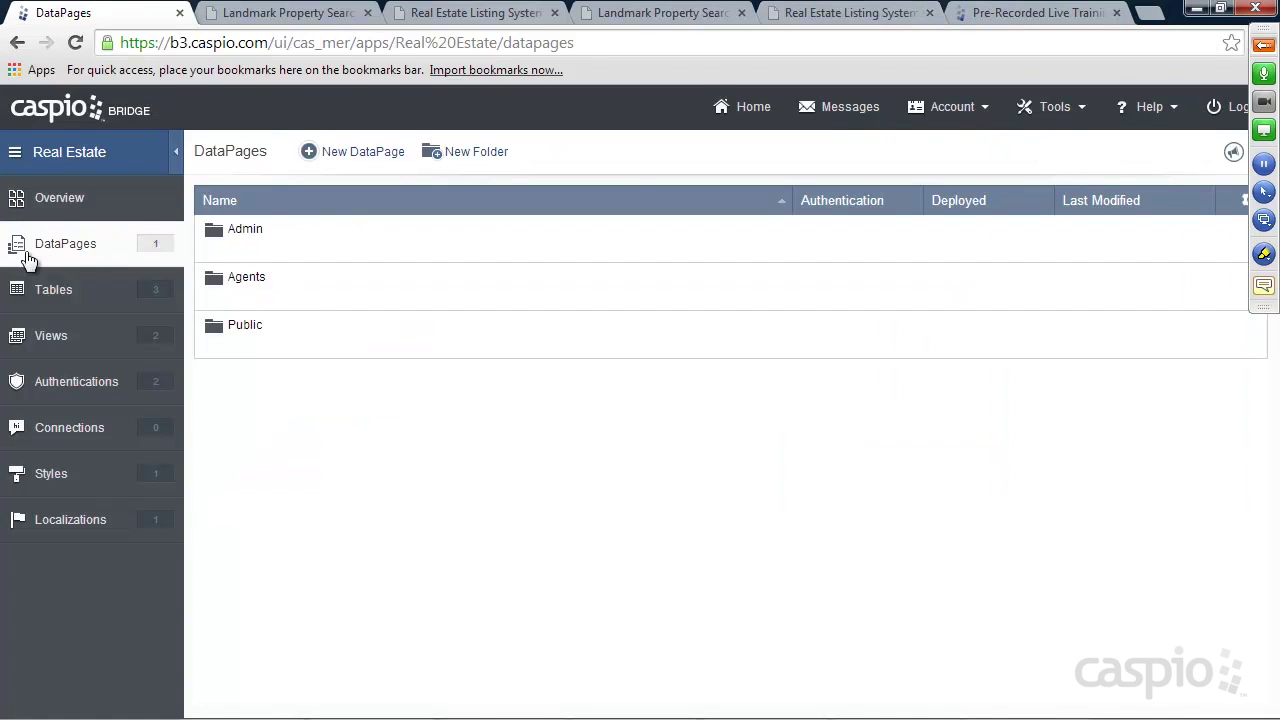
Open the Employees_t table datasheet from Tables to check that the new agent is the third of 3 records
{"action": "left_click", "coordinate": [68, 294]}
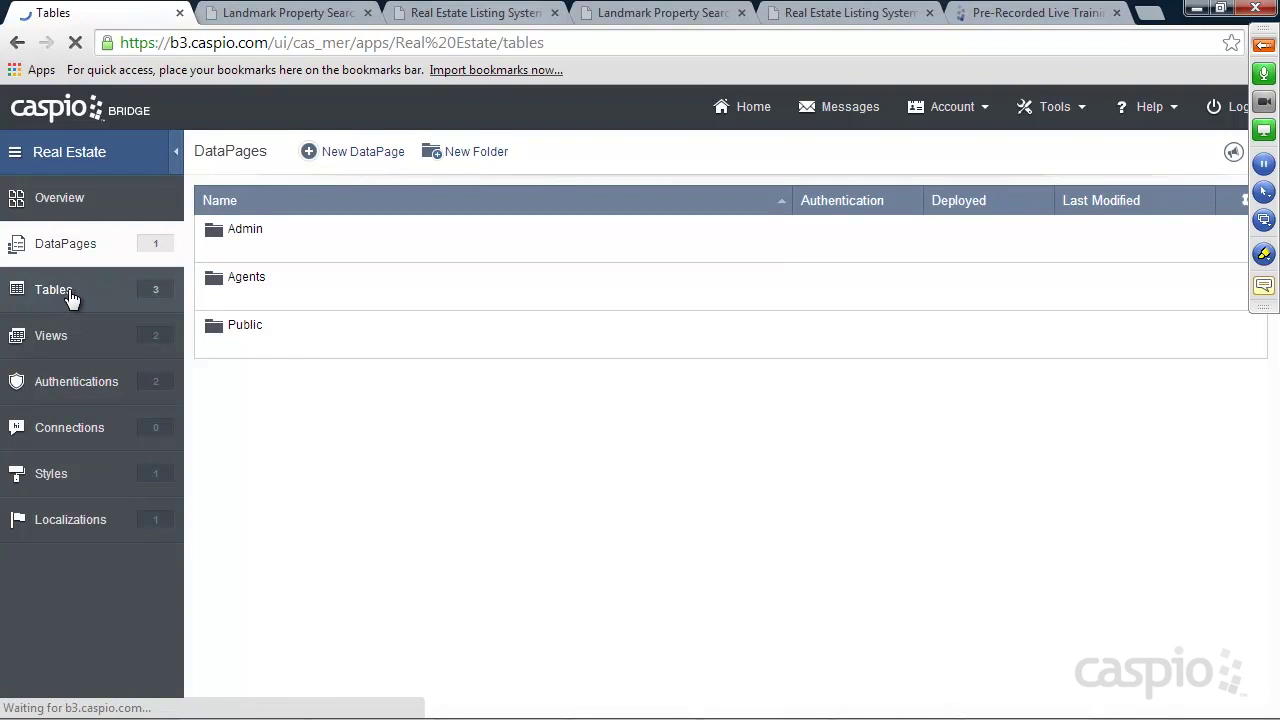
{"action": "mouse_move", "coordinate": [245, 303]}
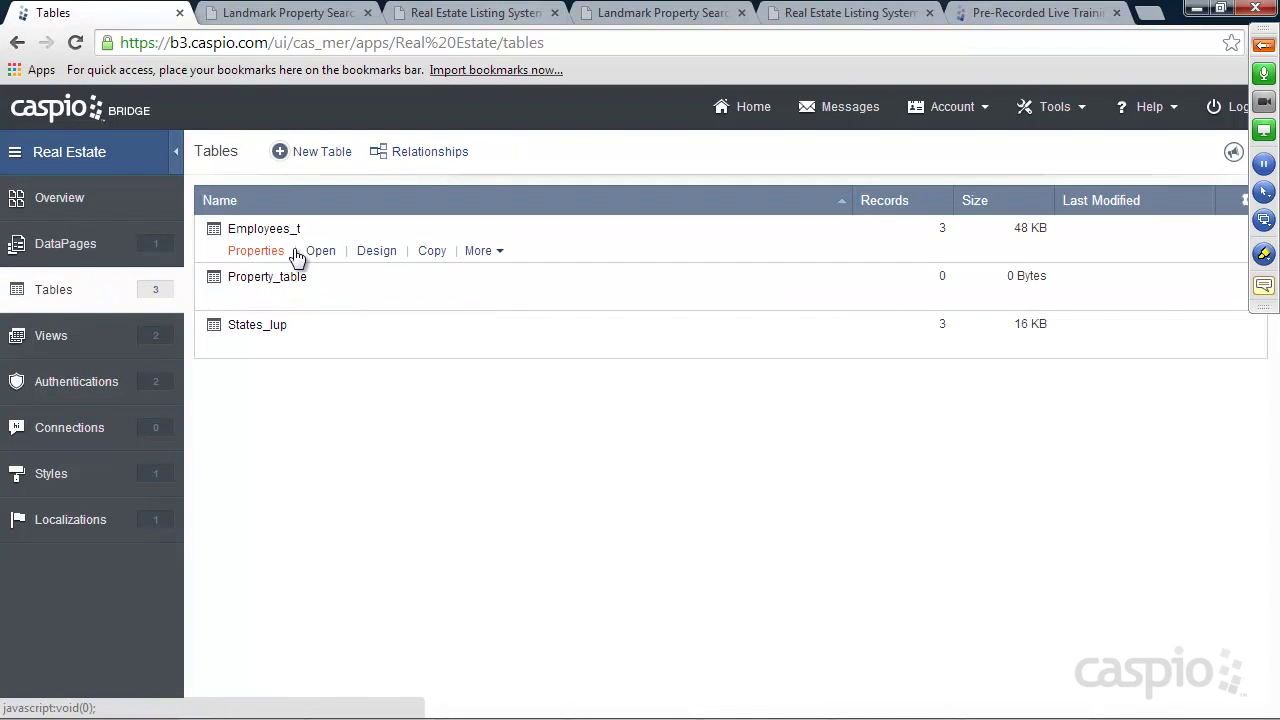
{"action": "left_click", "coordinate": [320, 250]}
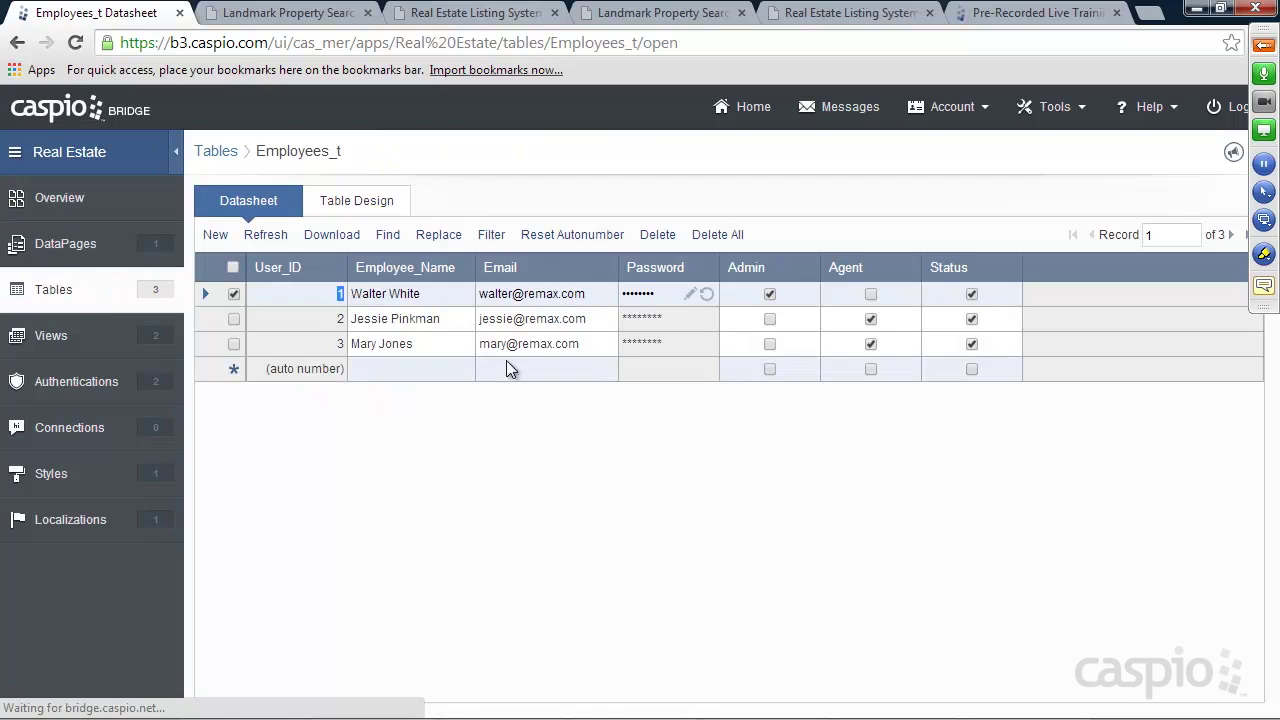
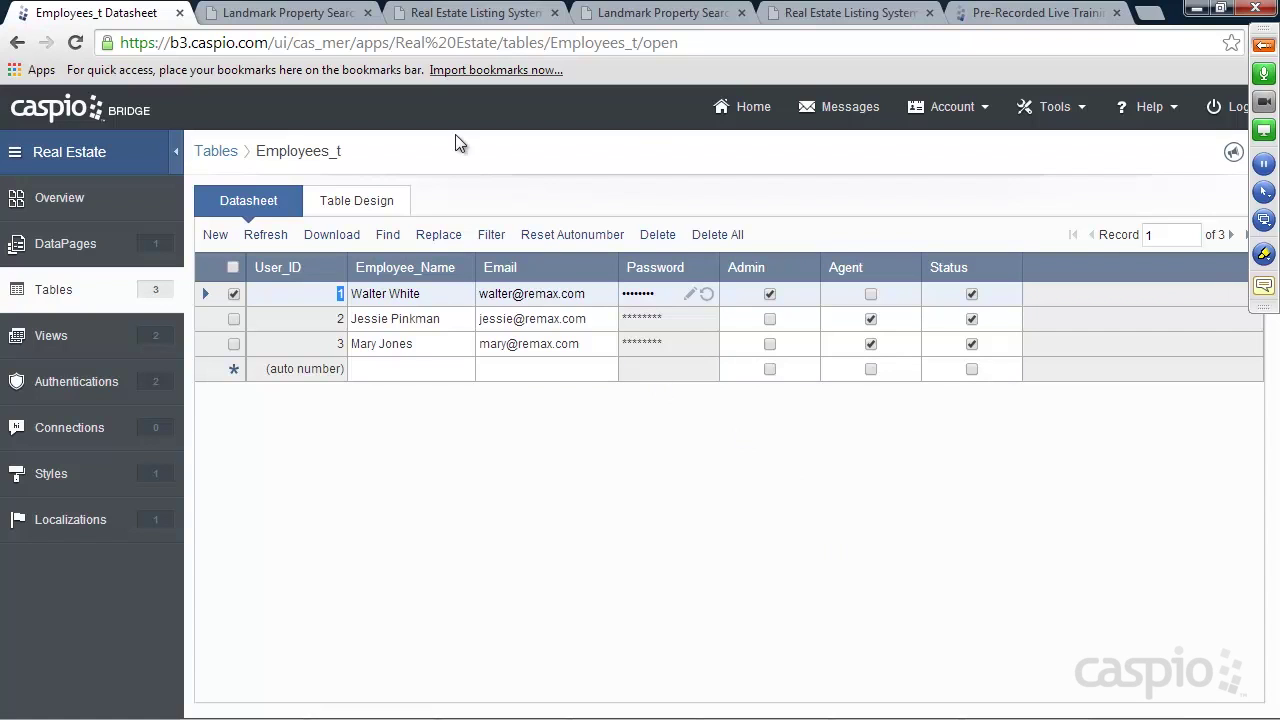
Leave the Employees_t datasheet for the Landmark Property Search web page
{"action": "mouse_move", "coordinate": [693, 51]}
{"action": "left_mouse_down"}
{"action": "mouse_move", "coordinate": [122, 43]}
{"action": "mouse_move", "coordinate": [694, 42]}
{"action": "left_mouse_up"}
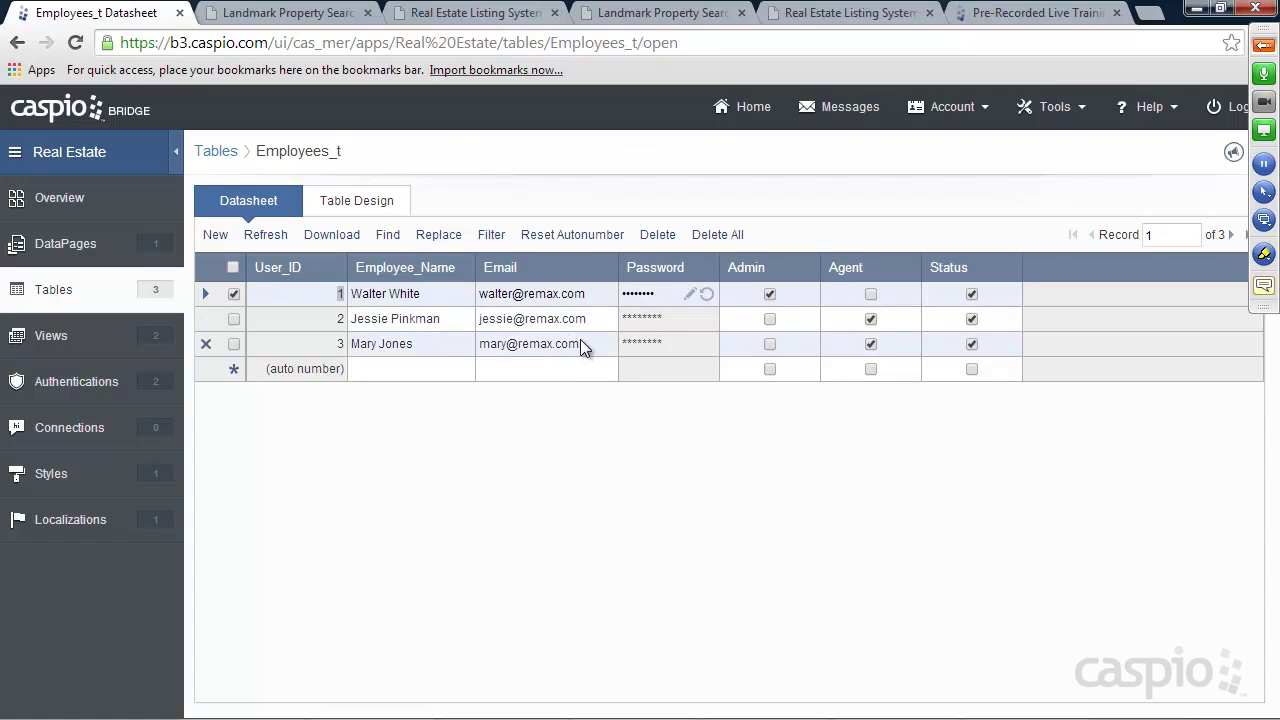
{"action": "left_click", "coordinate": [668, 14]}
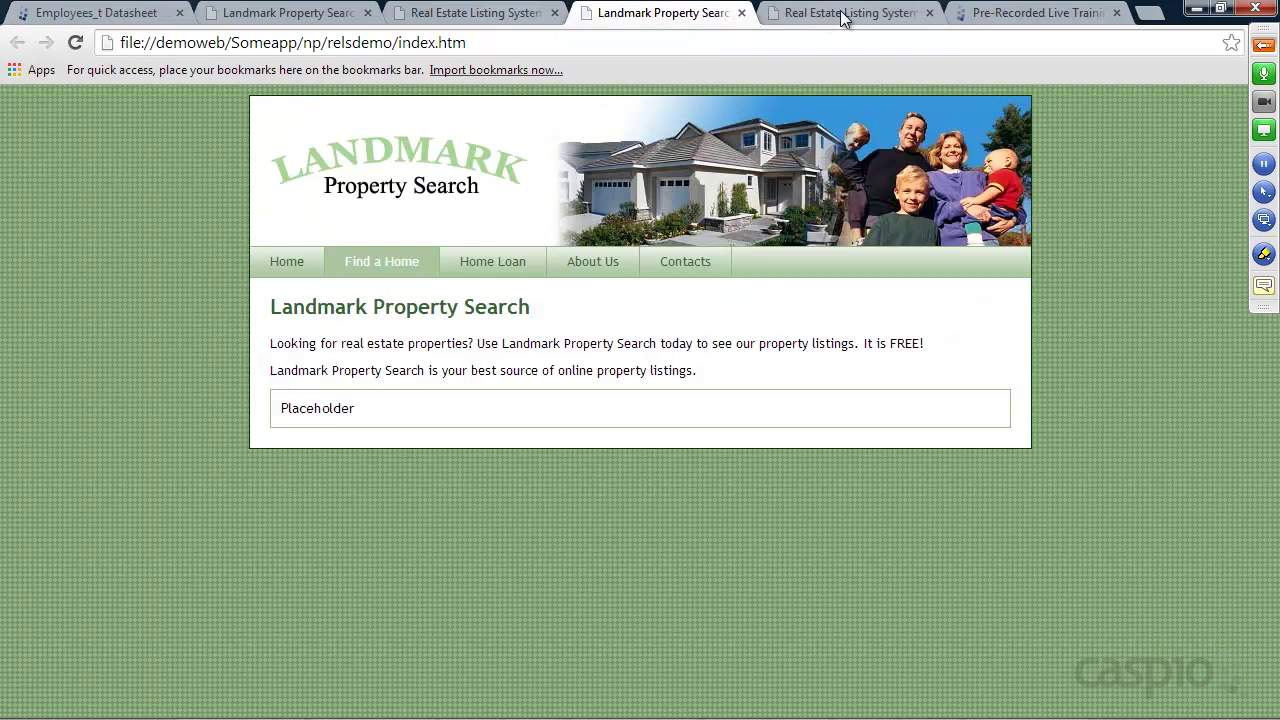
Check the Add New Agent and View/Manage Agent site pages, then open Caspio's DataPages list
{"action": "left_click", "coordinate": [845, 13]}
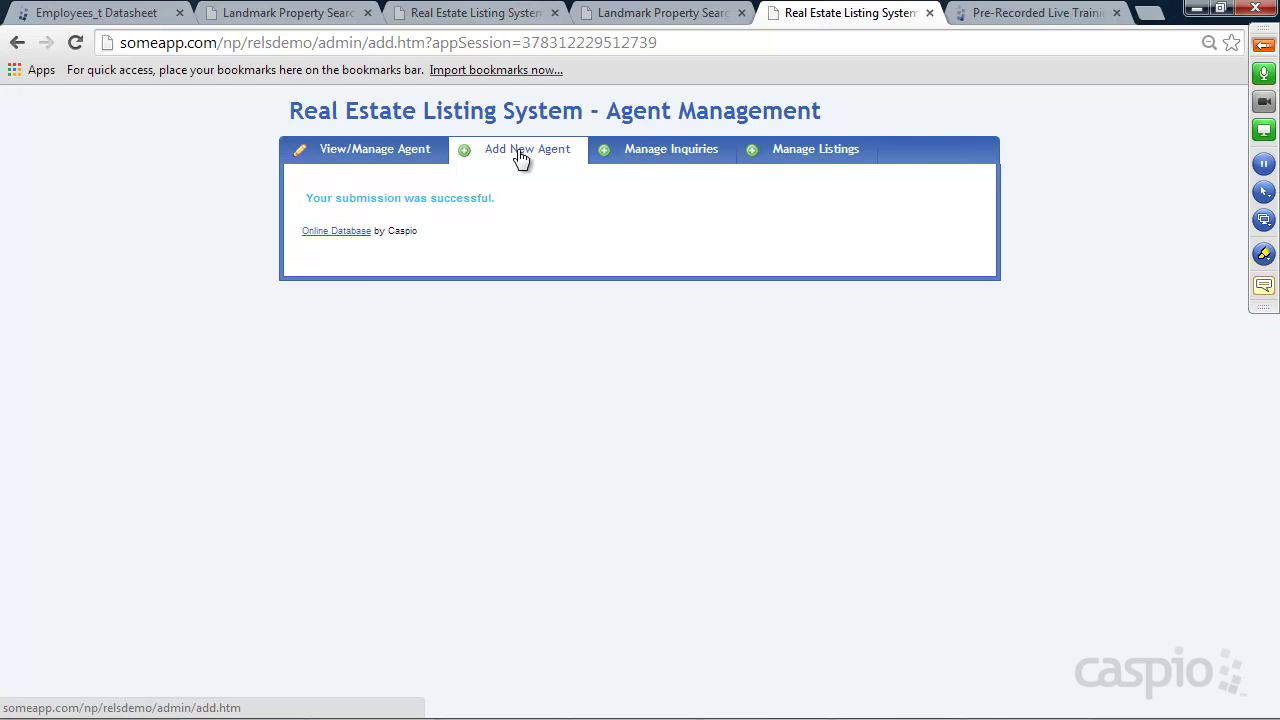
{"action": "left_click", "coordinate": [521, 159]}
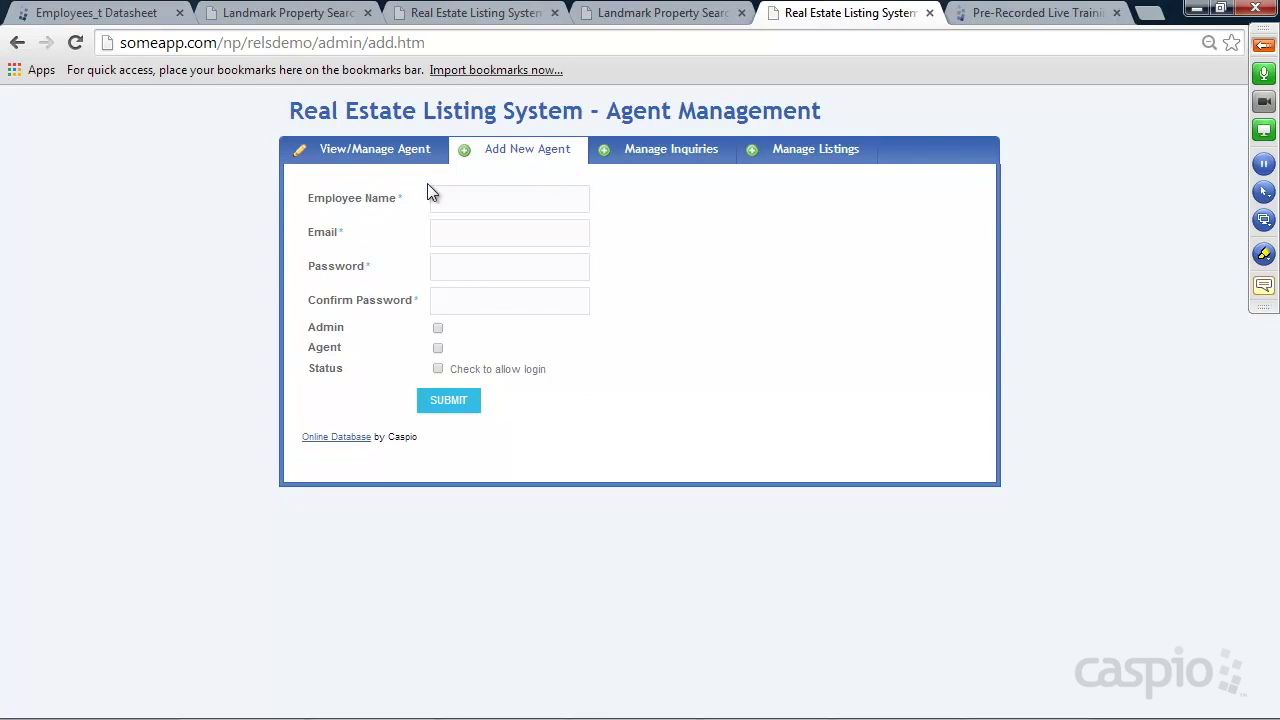
{"action": "left_click", "coordinate": [370, 156]}
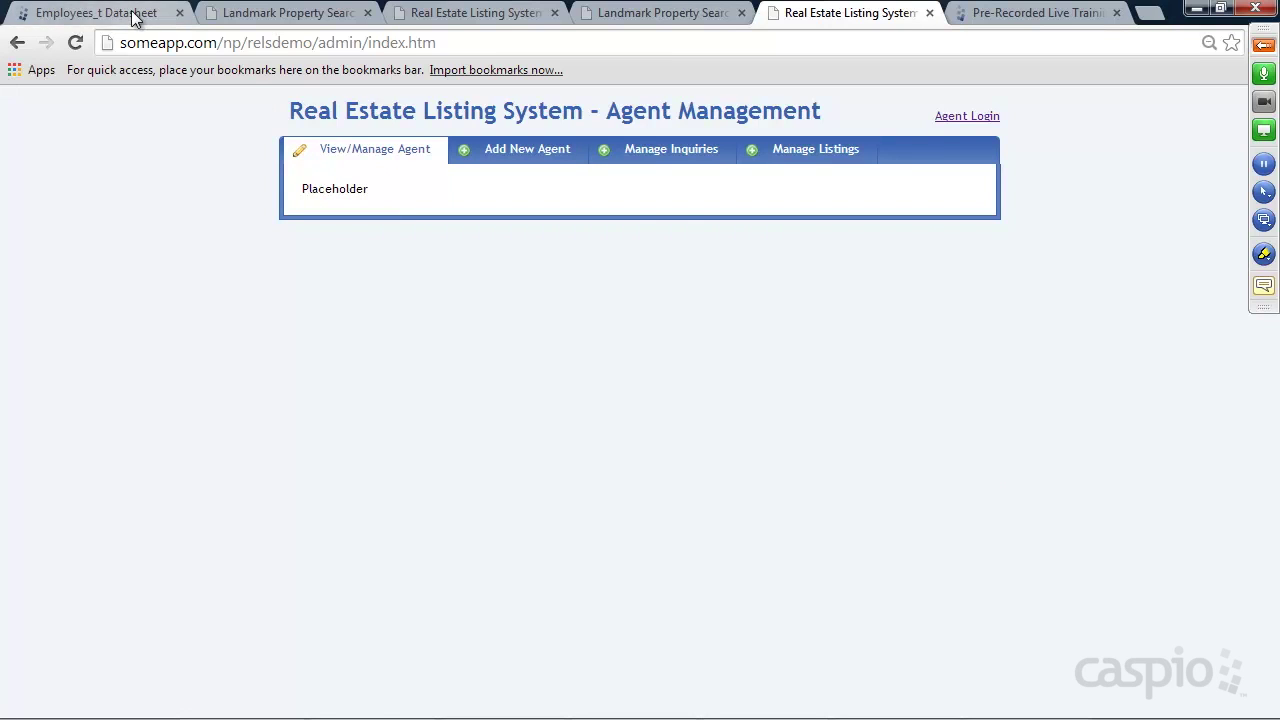
{"action": "left_click", "coordinate": [134, 14]}
{"action": "left_click", "coordinate": [80, 246]}
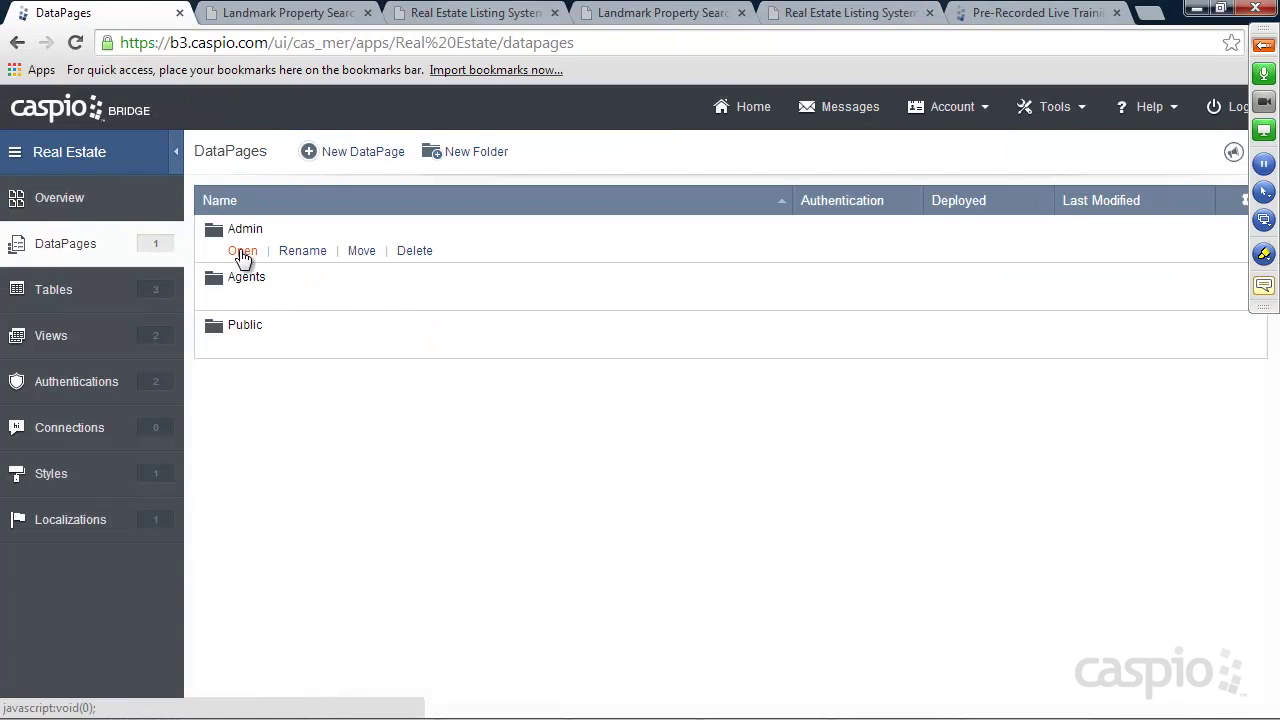
Start a new tabular report DataPage in the Admin folder
{"action": "left_click", "coordinate": [244, 250]}
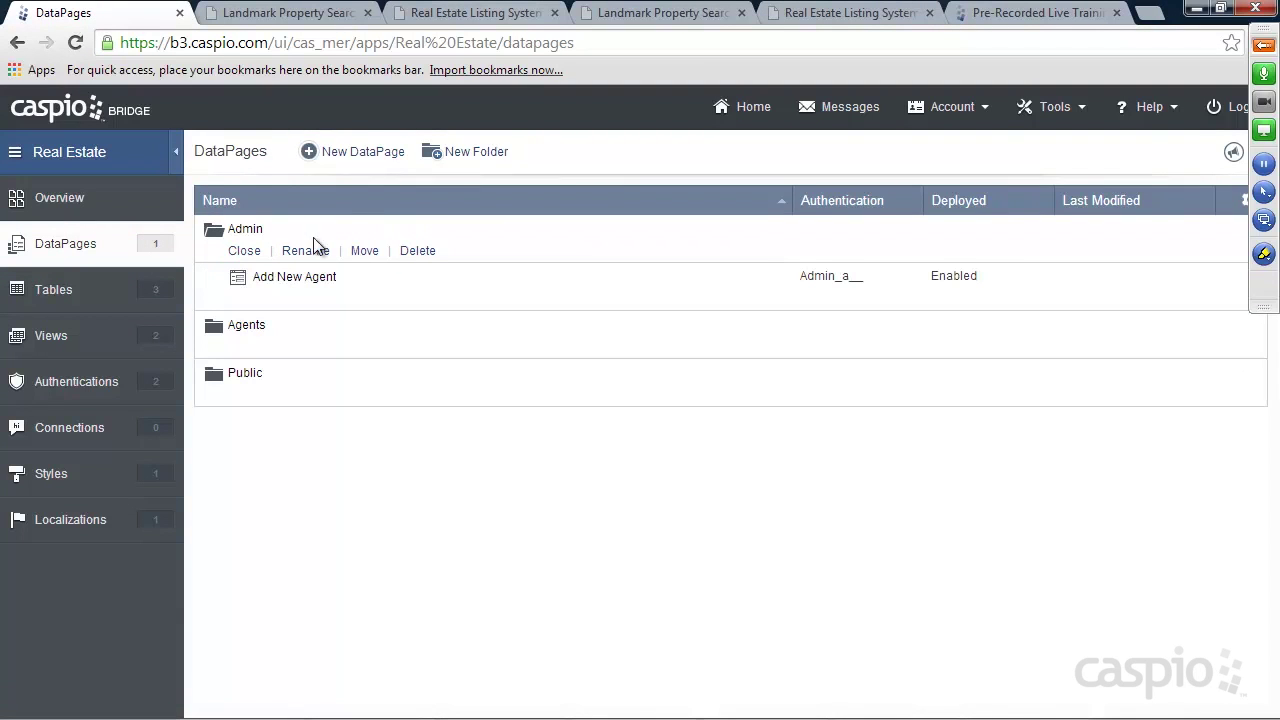
{"action": "left_click", "coordinate": [372, 160]}
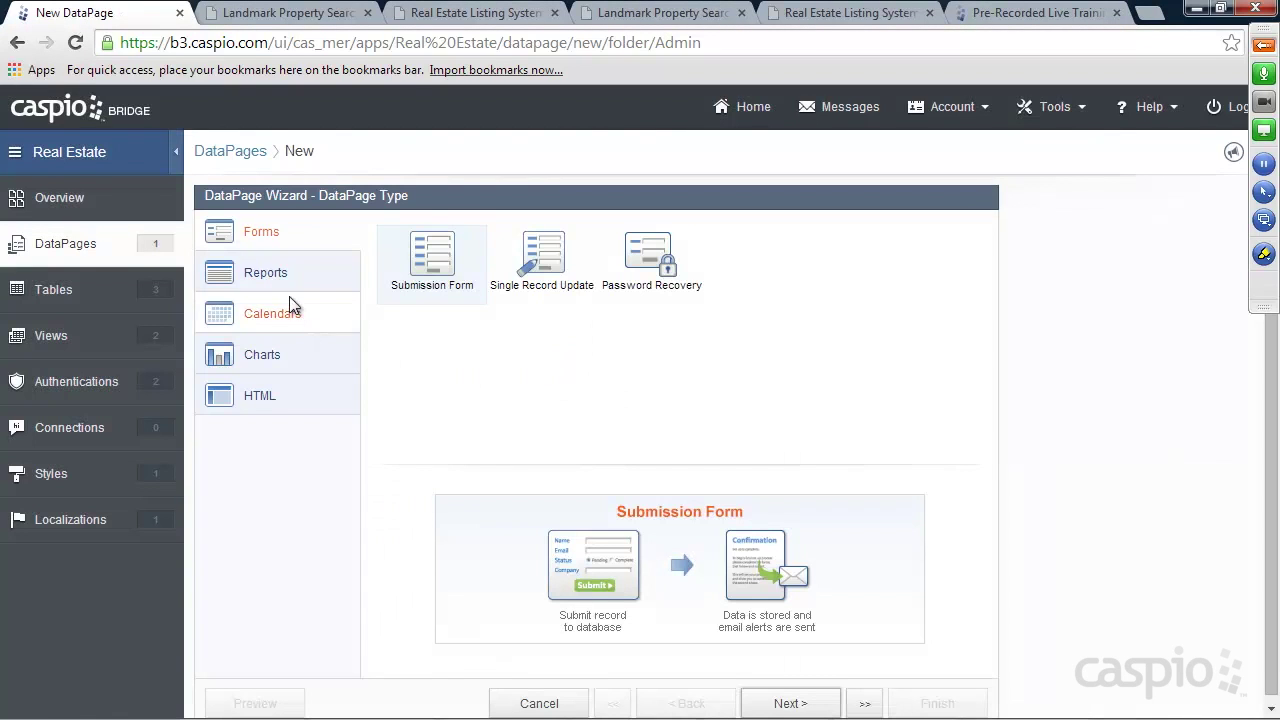
{"action": "left_click", "coordinate": [283, 274]}
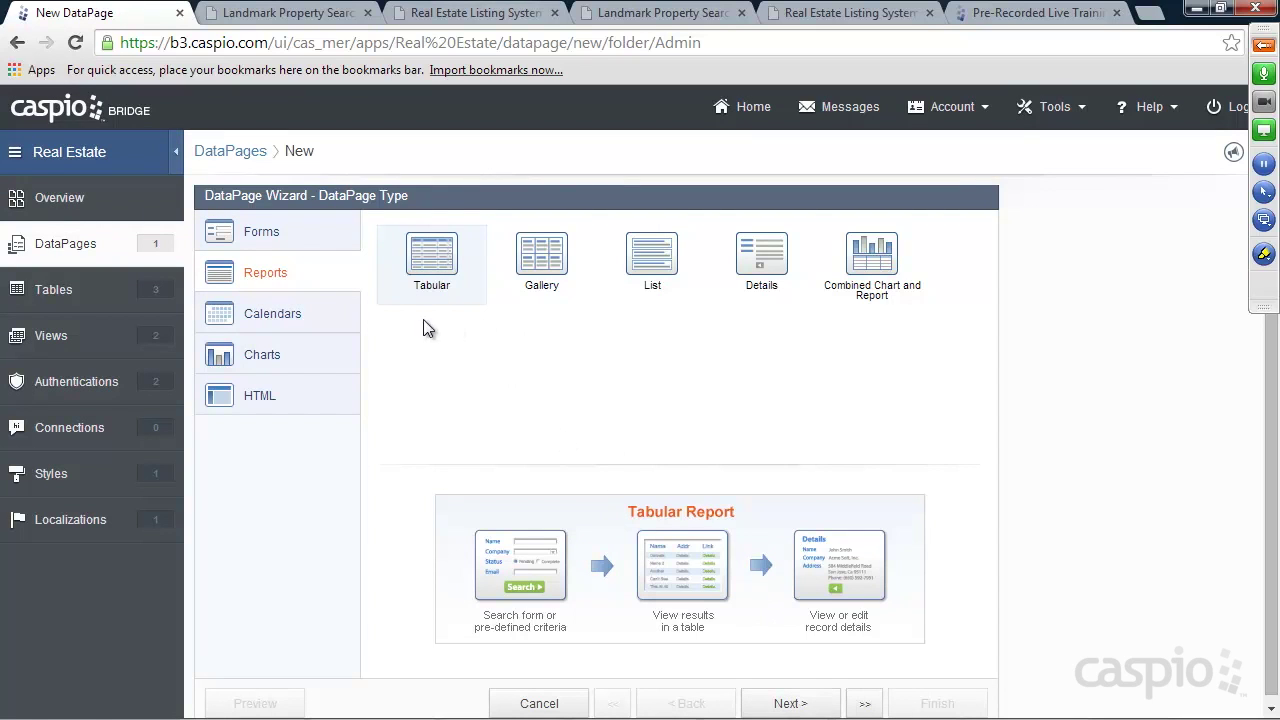
{"action": "left_click", "coordinate": [785, 703]}
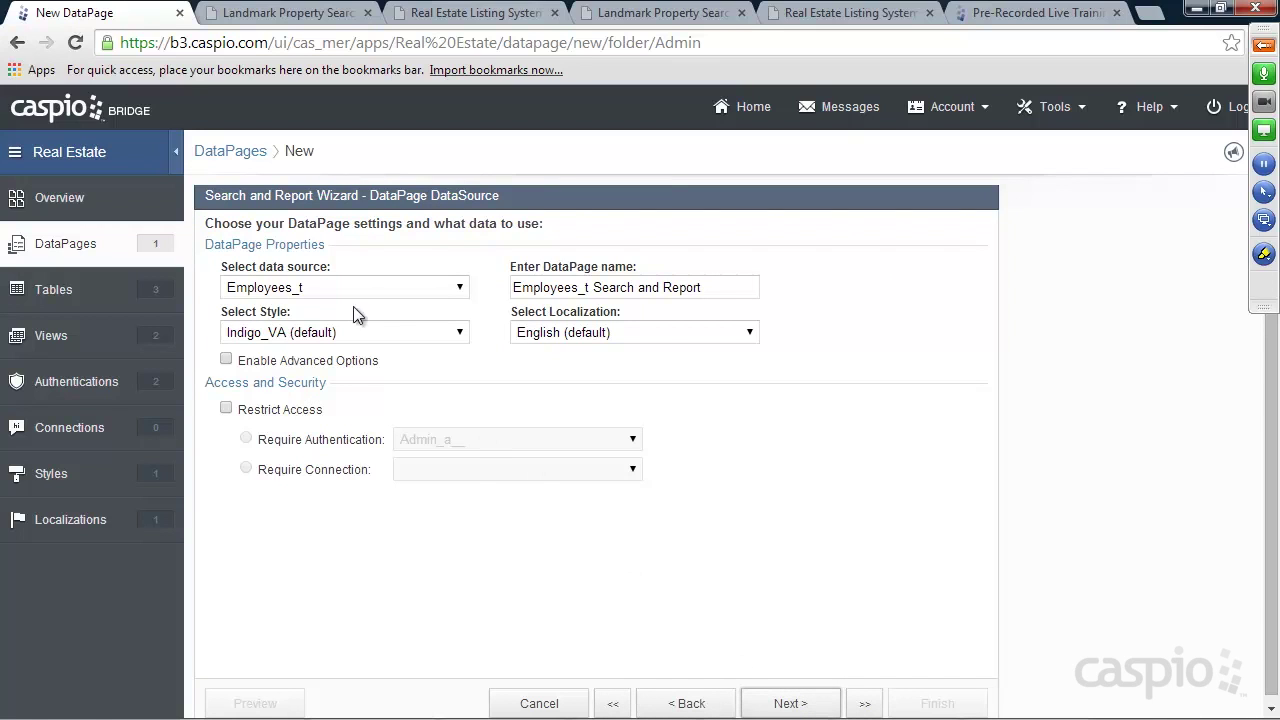
Set source Employees_t, Azure style, name 'Manage Employees', and restrict access to admins
{"action": "left_click", "coordinate": [339, 288]}
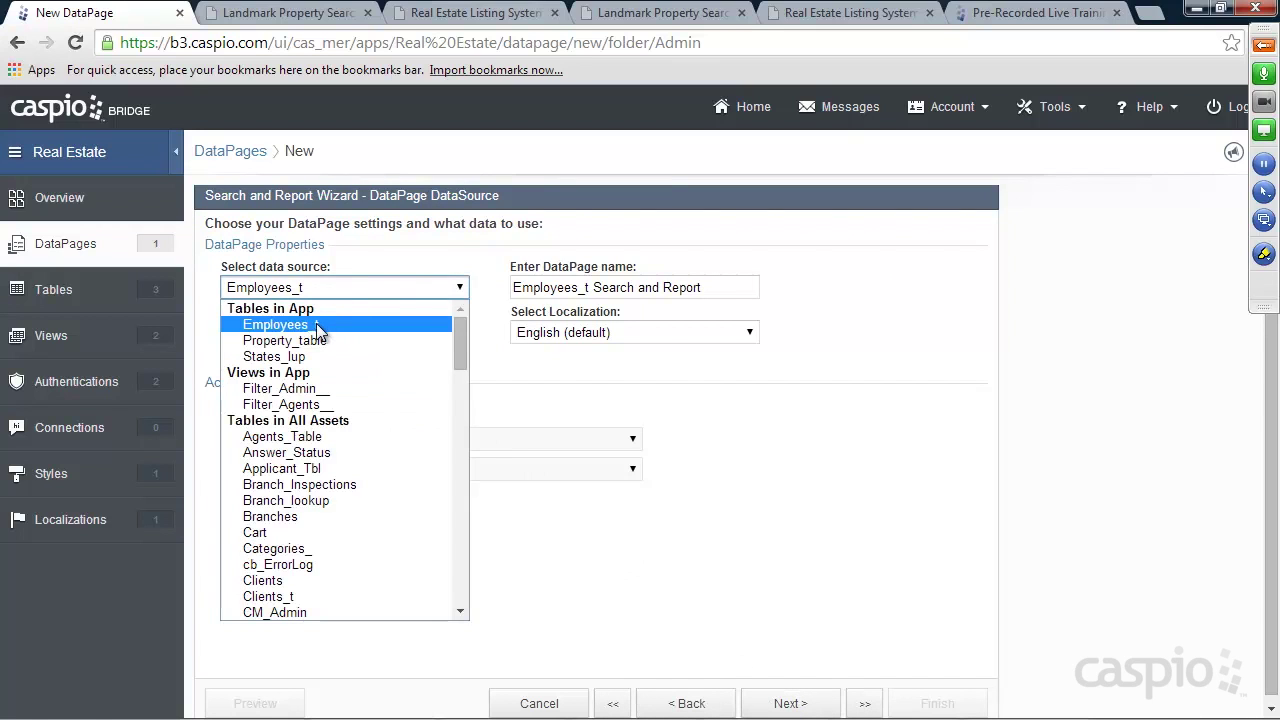
{"action": "left_click", "coordinate": [316, 324]}
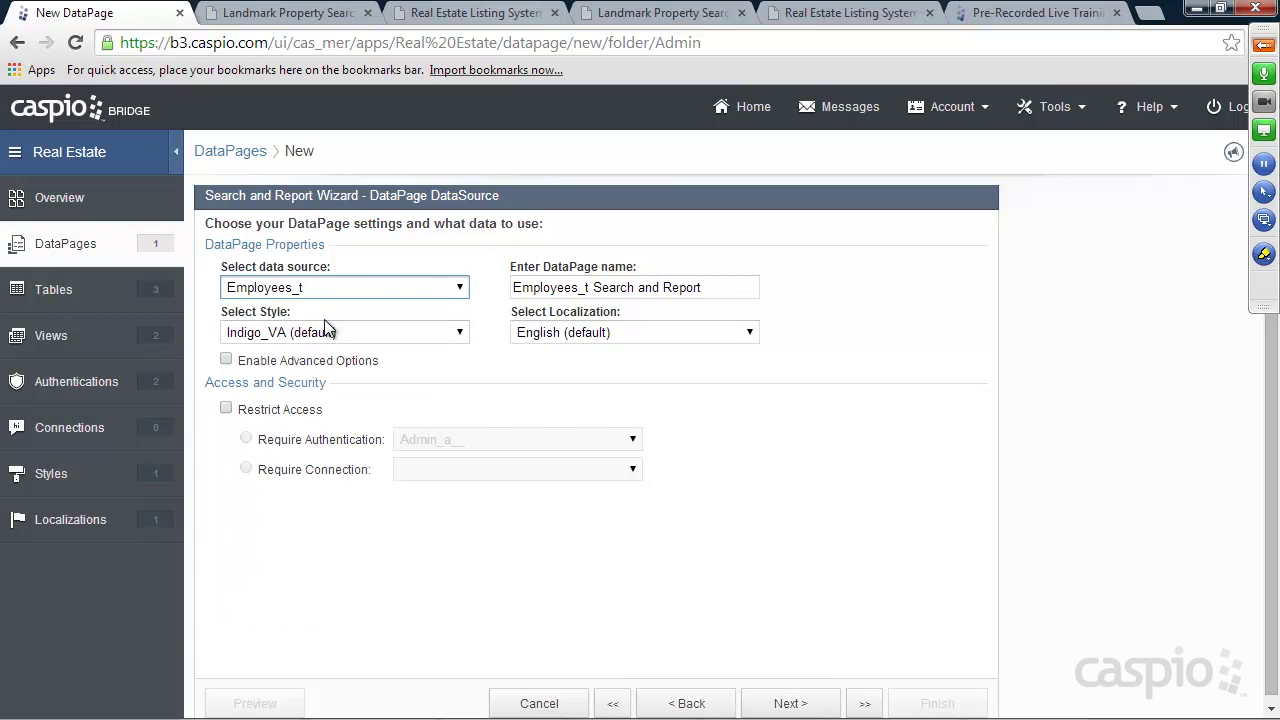
{"action": "left_click", "coordinate": [325, 330]}
{"action": "left_click", "coordinate": [309, 369]}
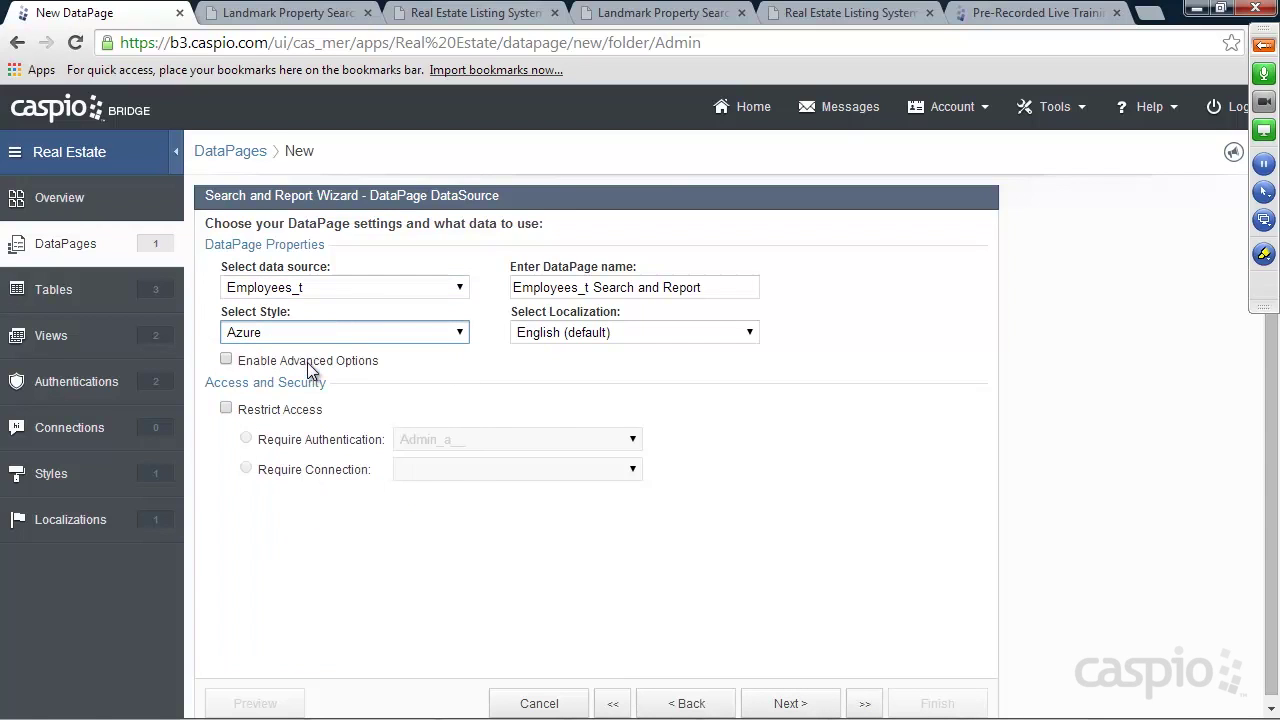
{"action": "left_click_drag", "start_coordinate": [703, 287], "coordinate": [474, 295]}
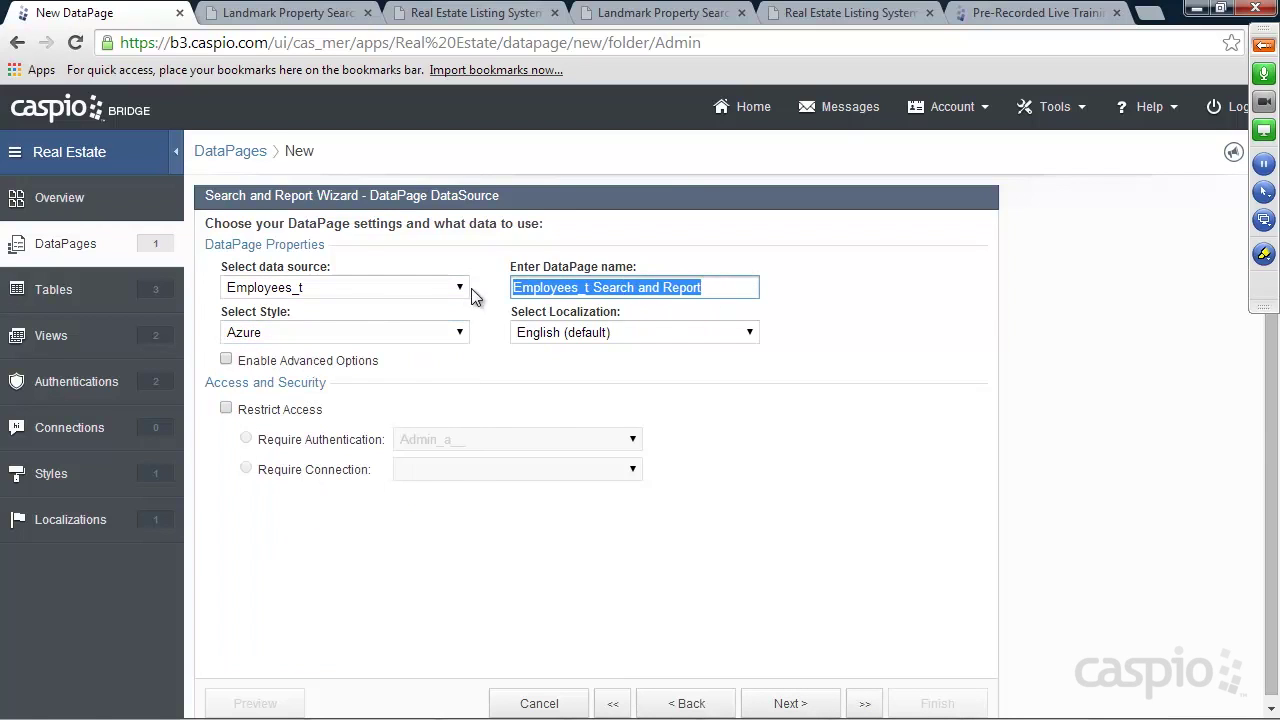
{"action": "type", "text": "View"}
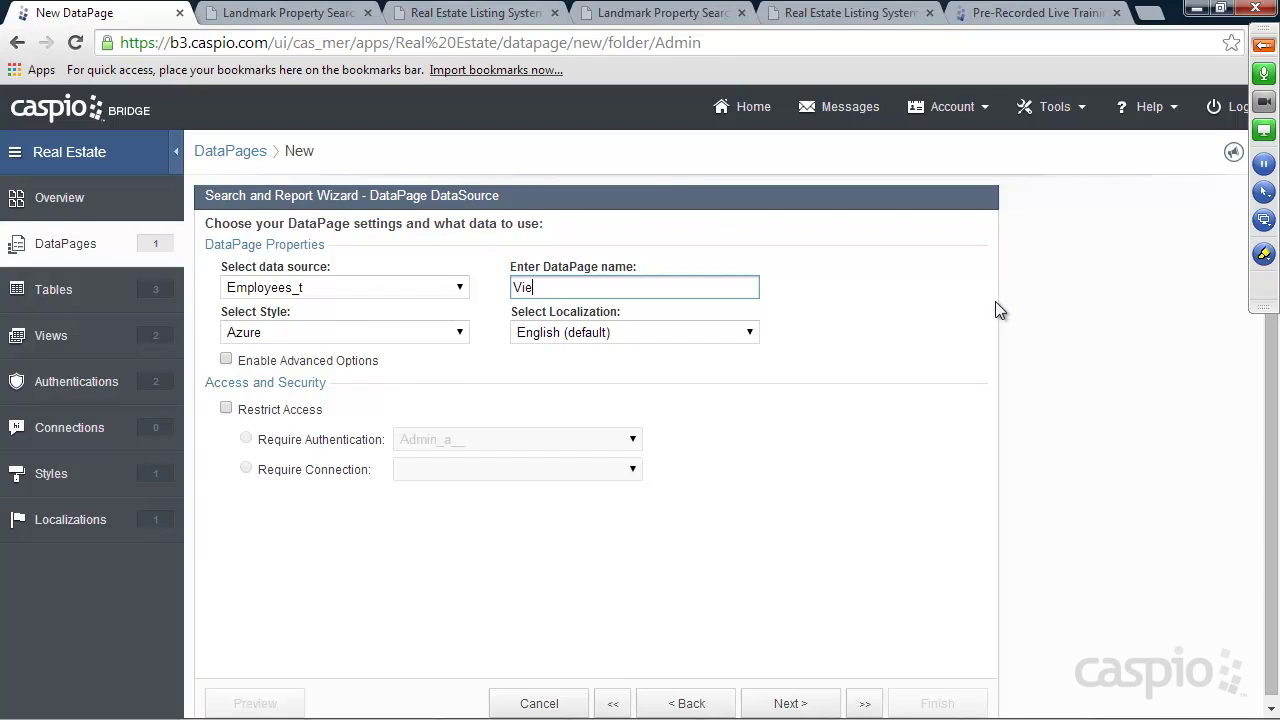
{"action": "key", "text": "BackSpace"}
{"action": "key", "text": "BackSpace"}
{"action": "key", "text": "BackSpace"}
{"action": "type", "text": "Manage Employees"}
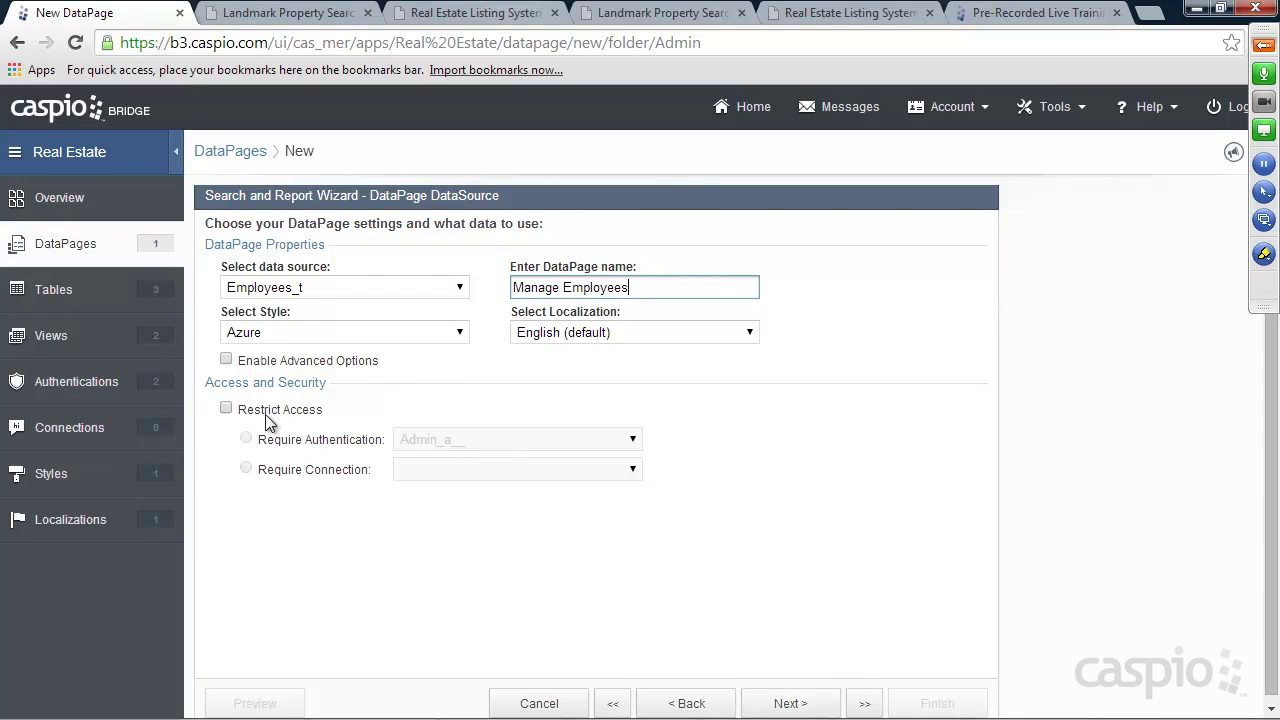
{"action": "left_click", "coordinate": [265, 413]}
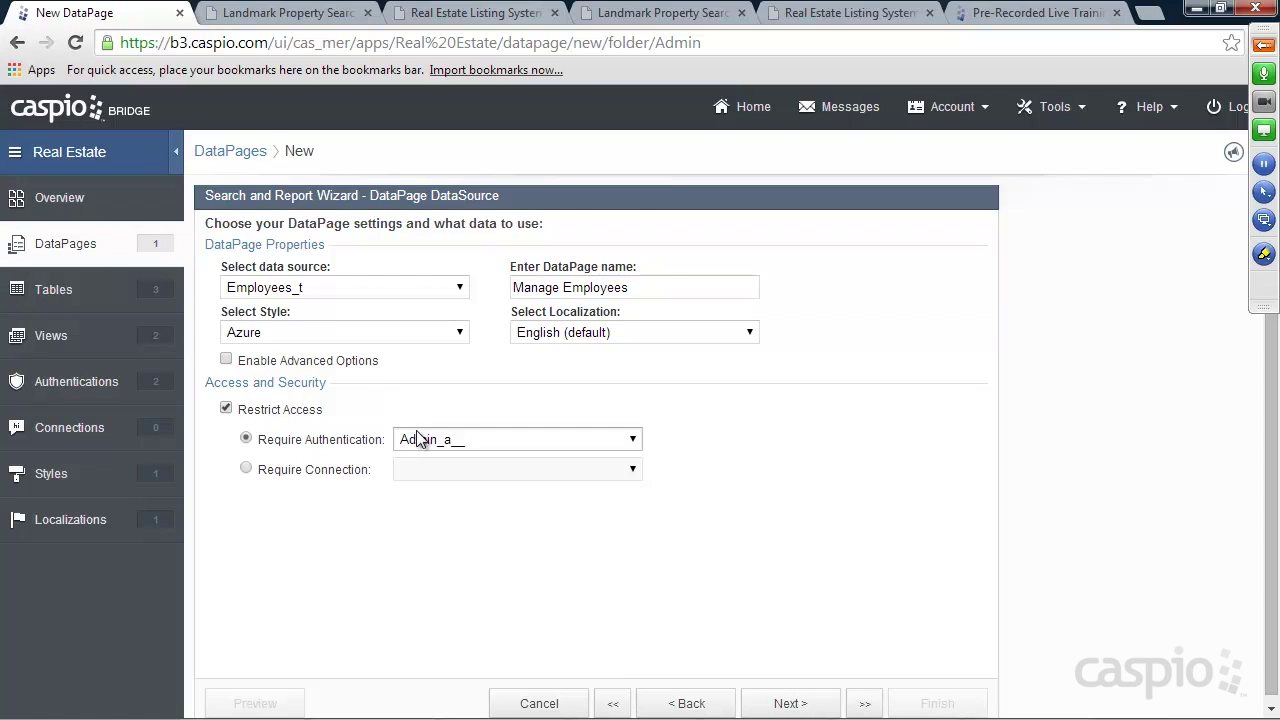
{"action": "left_click", "coordinate": [809, 705]}
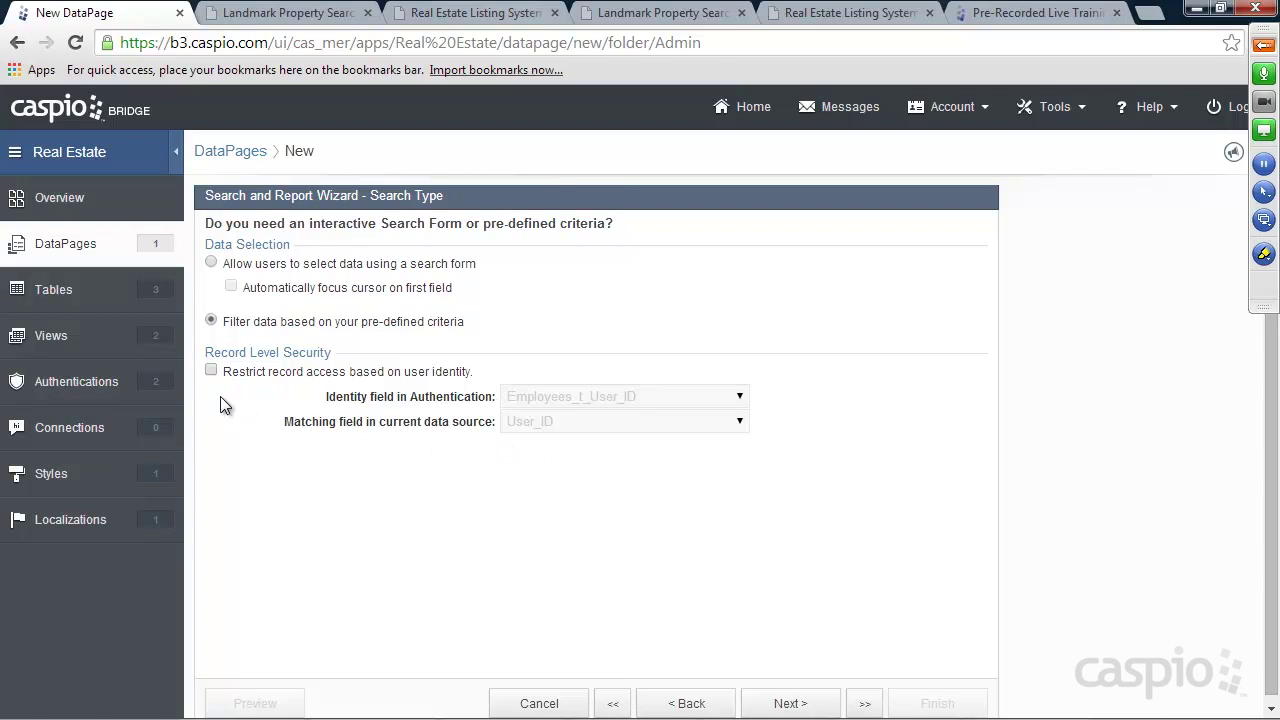
Leave record-level access unrestricted and skip adding search filter fields
{"action": "left_click", "coordinate": [211, 372]}
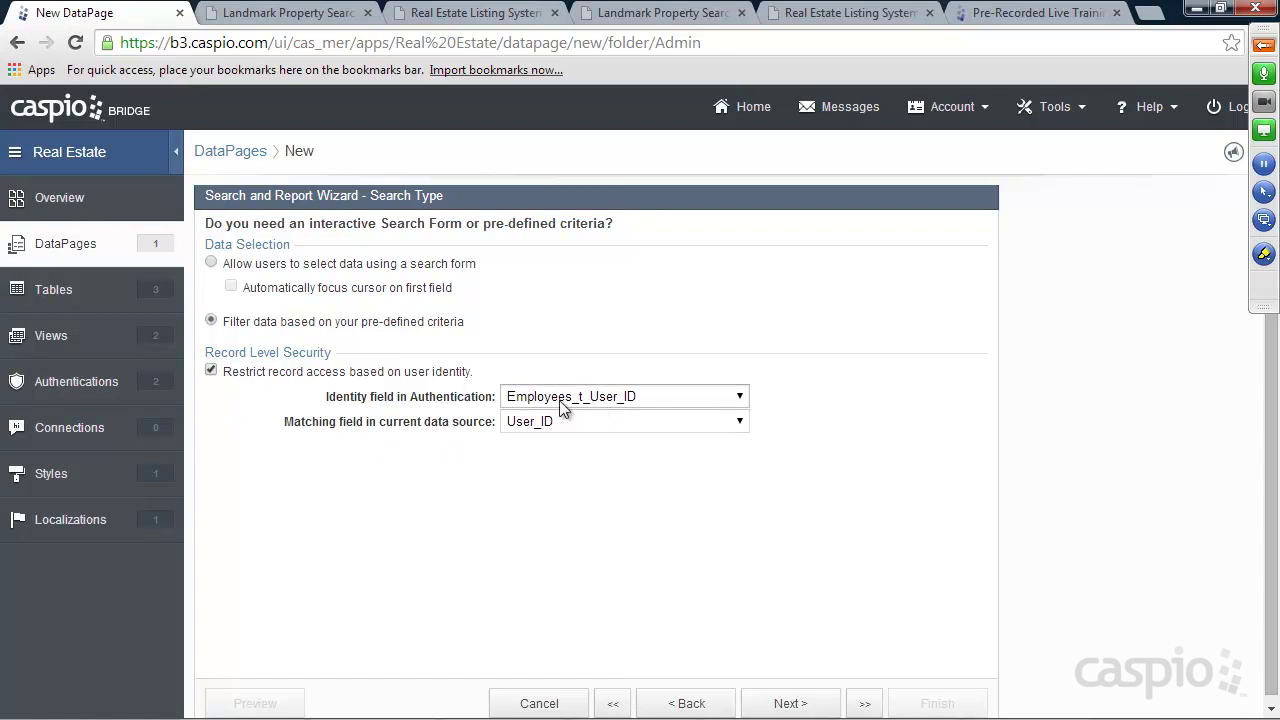
{"action": "left_click", "coordinate": [211, 371]}
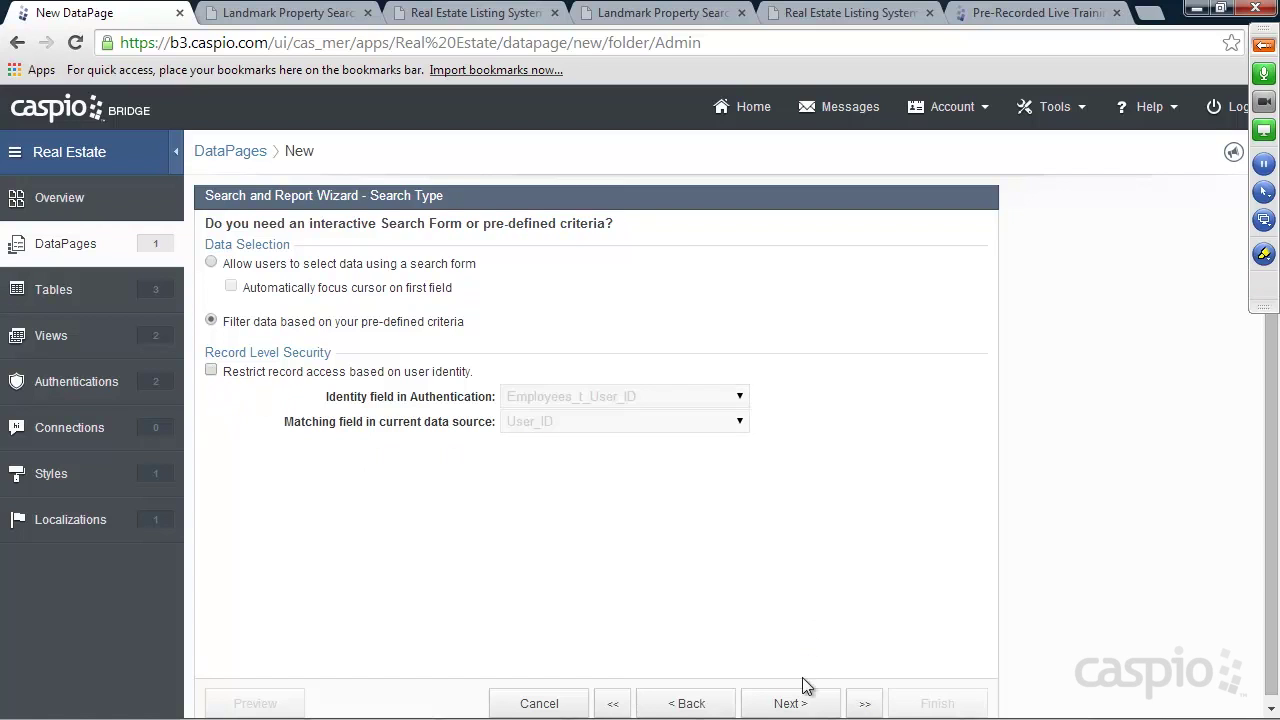
{"action": "left_click", "coordinate": [795, 700]}
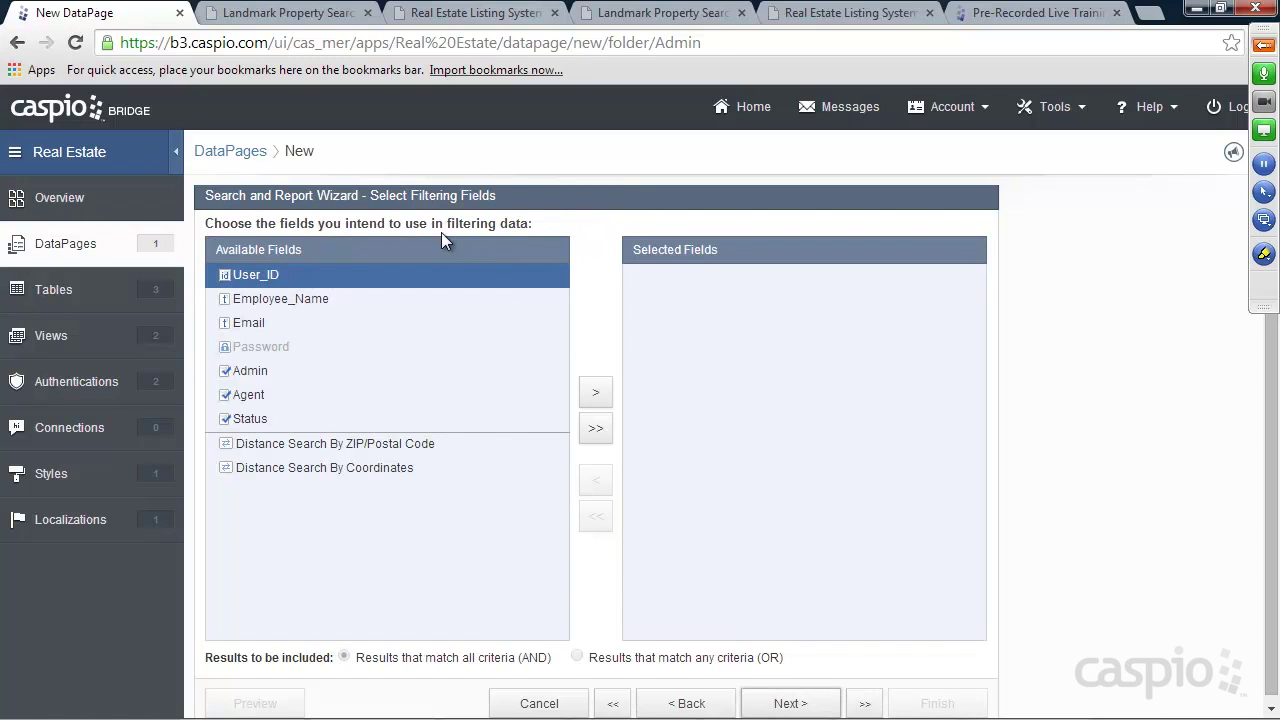
{"action": "left_click", "coordinate": [790, 702]}
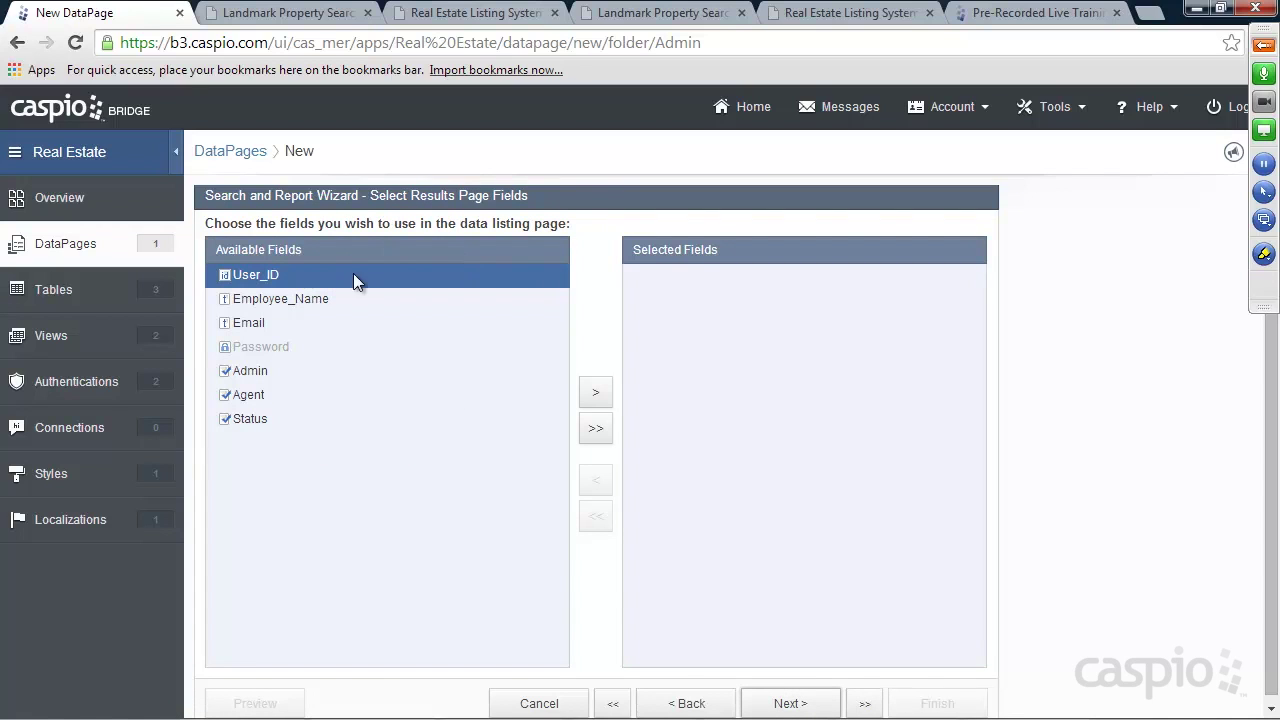
Add Employee_Name, Email, Admin, Agent and Status to the results page
{"action": "left_click", "coordinate": [294, 298]}
{"action": "left_click", "coordinate": [596, 394]}
{"action": "left_click", "coordinate": [596, 394]}
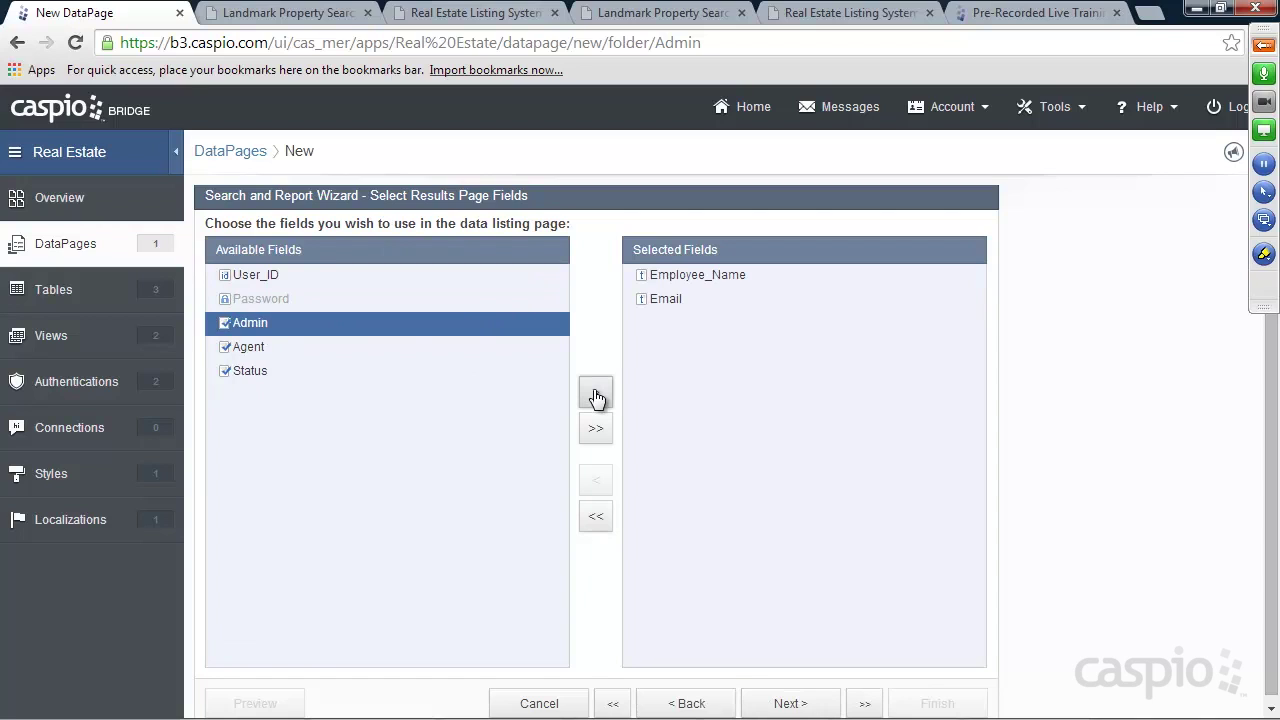
{"action": "left_click", "coordinate": [596, 394]}
{"action": "left_click", "coordinate": [596, 394]}
{"action": "left_click", "coordinate": [596, 394]}
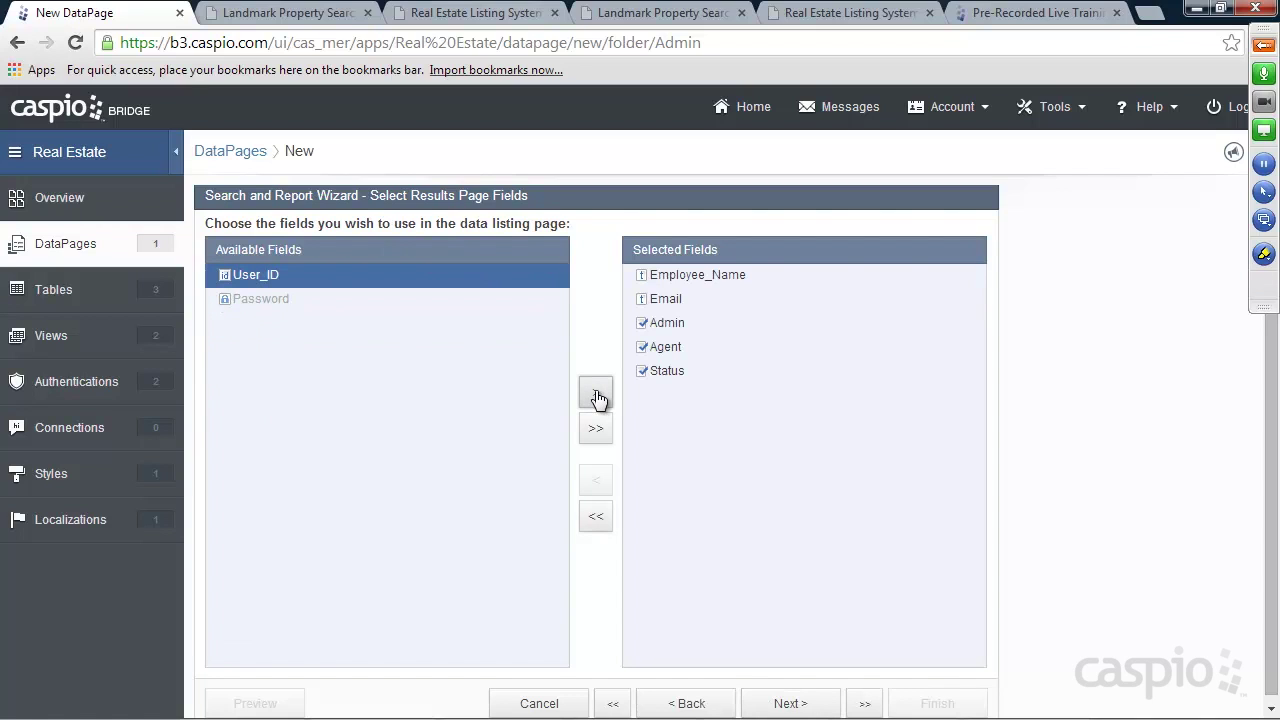
{"action": "left_click", "coordinate": [803, 702]}
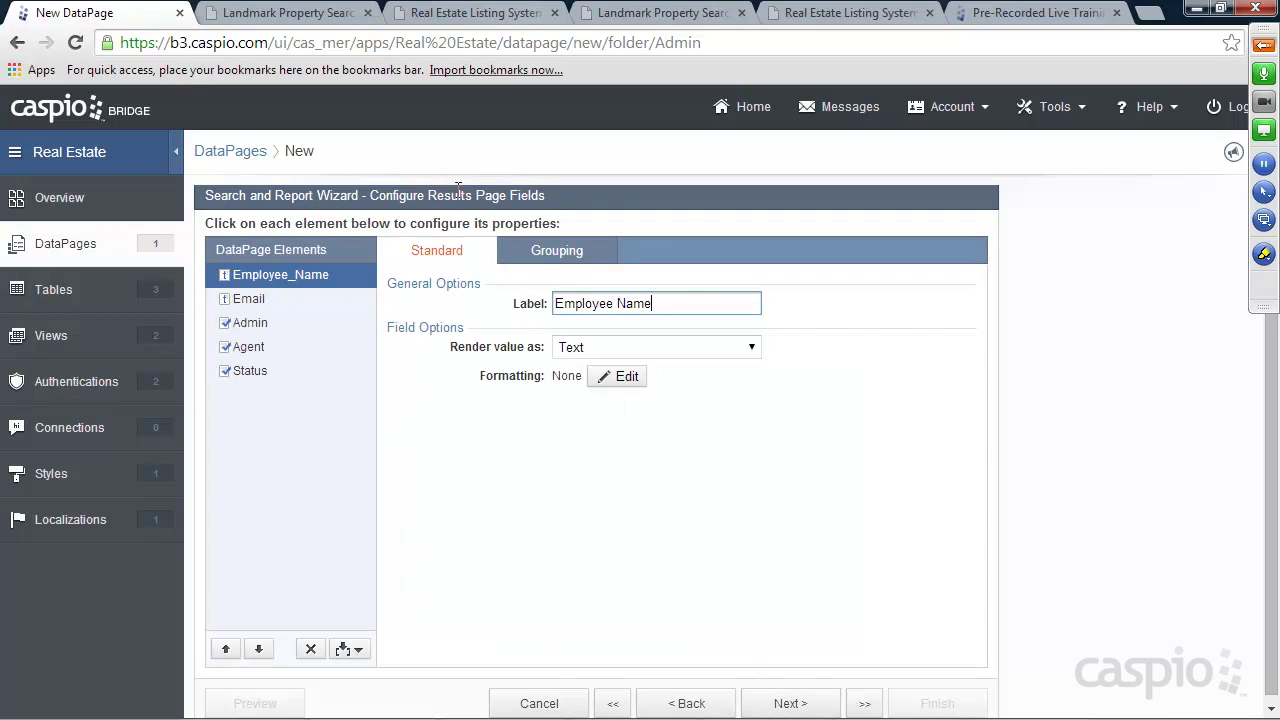
Give the Status field custom Yes/No formatting that shows 'Active' and 'Inactive'
{"action": "left_click", "coordinate": [258, 370]}
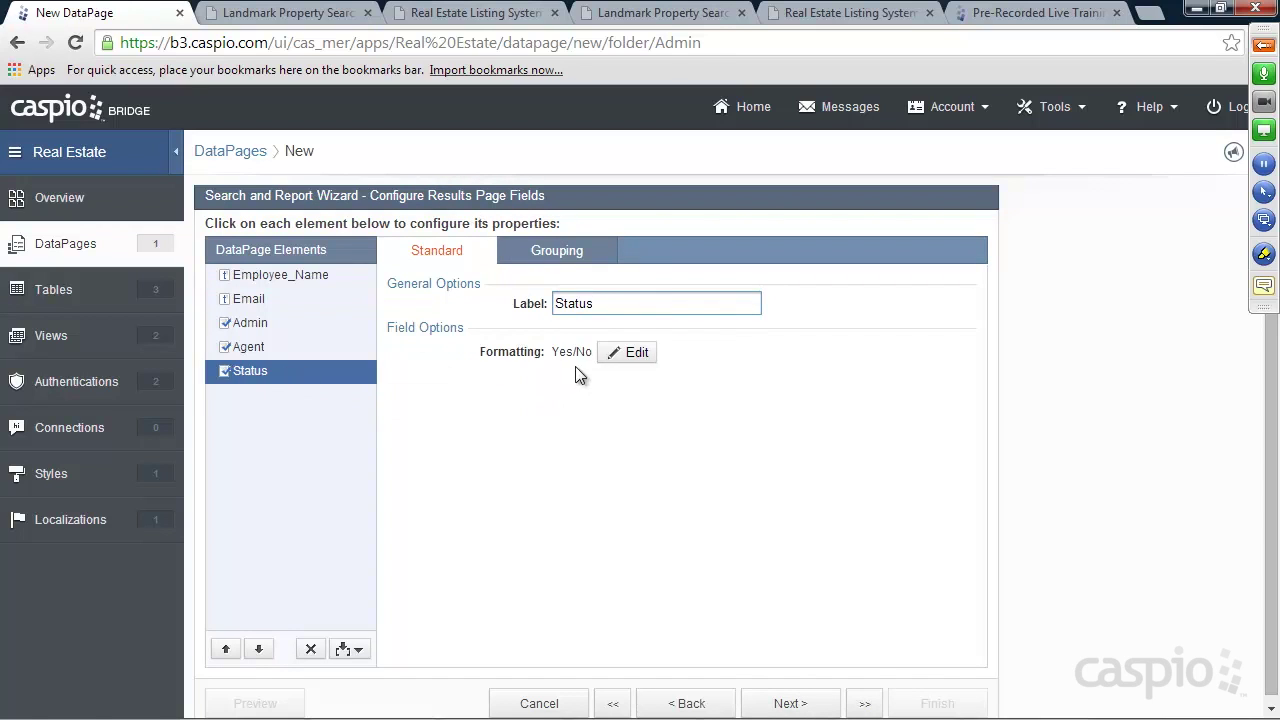
{"action": "left_click", "coordinate": [629, 353]}
{"action": "left_click", "coordinate": [655, 340]}
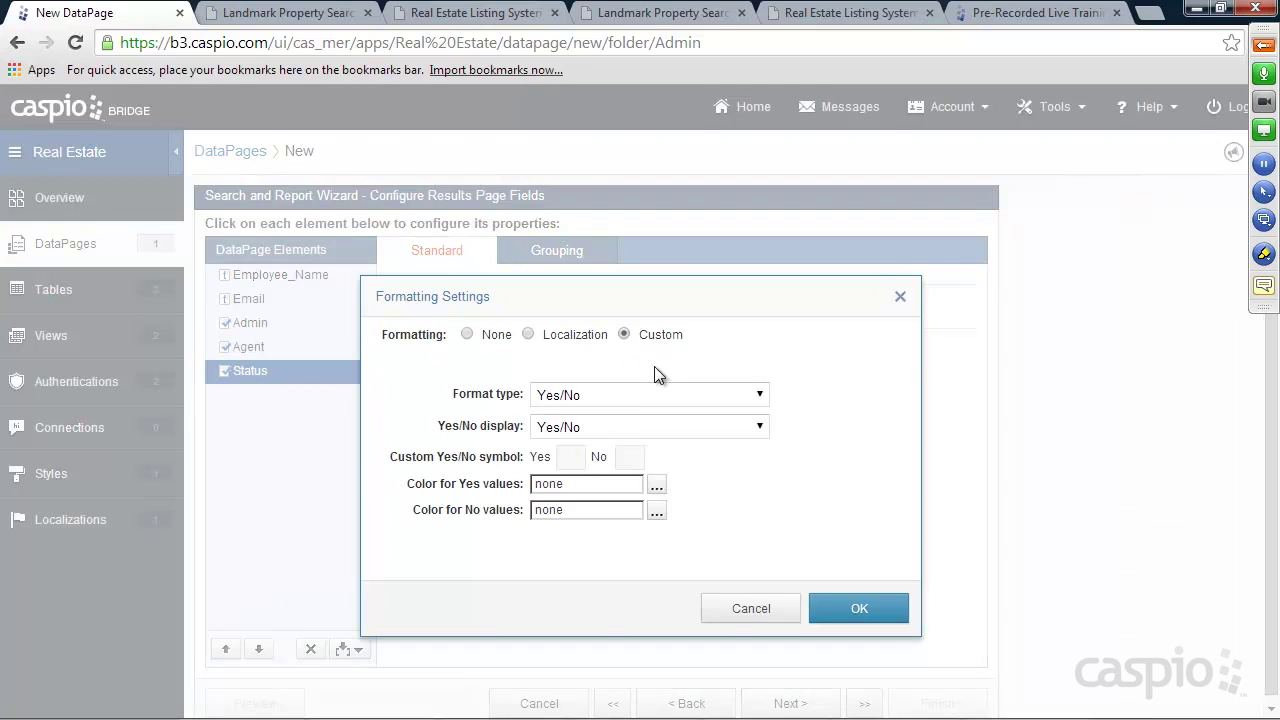
{"action": "left_click", "coordinate": [614, 427]}
{"action": "left_click", "coordinate": [576, 512]}
{"action": "type", "text": "Active"}
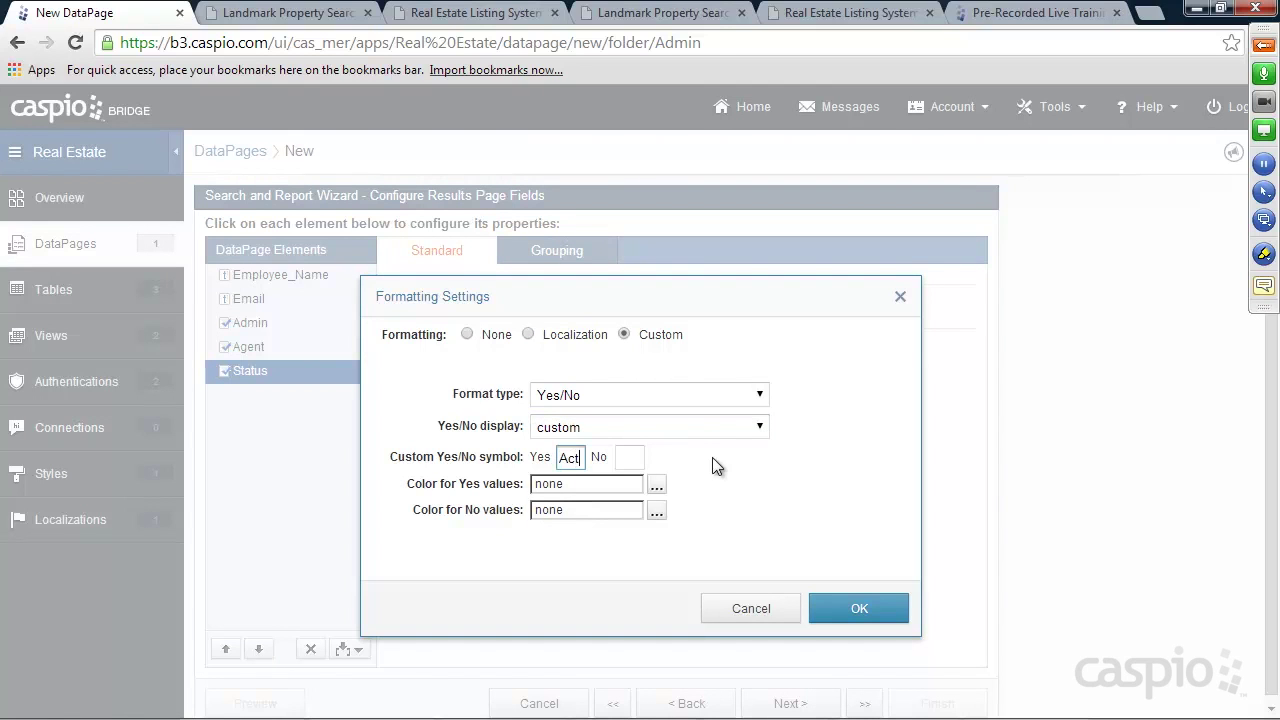
{"action": "key", "text": "Tab"}
{"action": "type", "text": "Inactive"}
{"action": "left_click", "coordinate": [858, 608]}
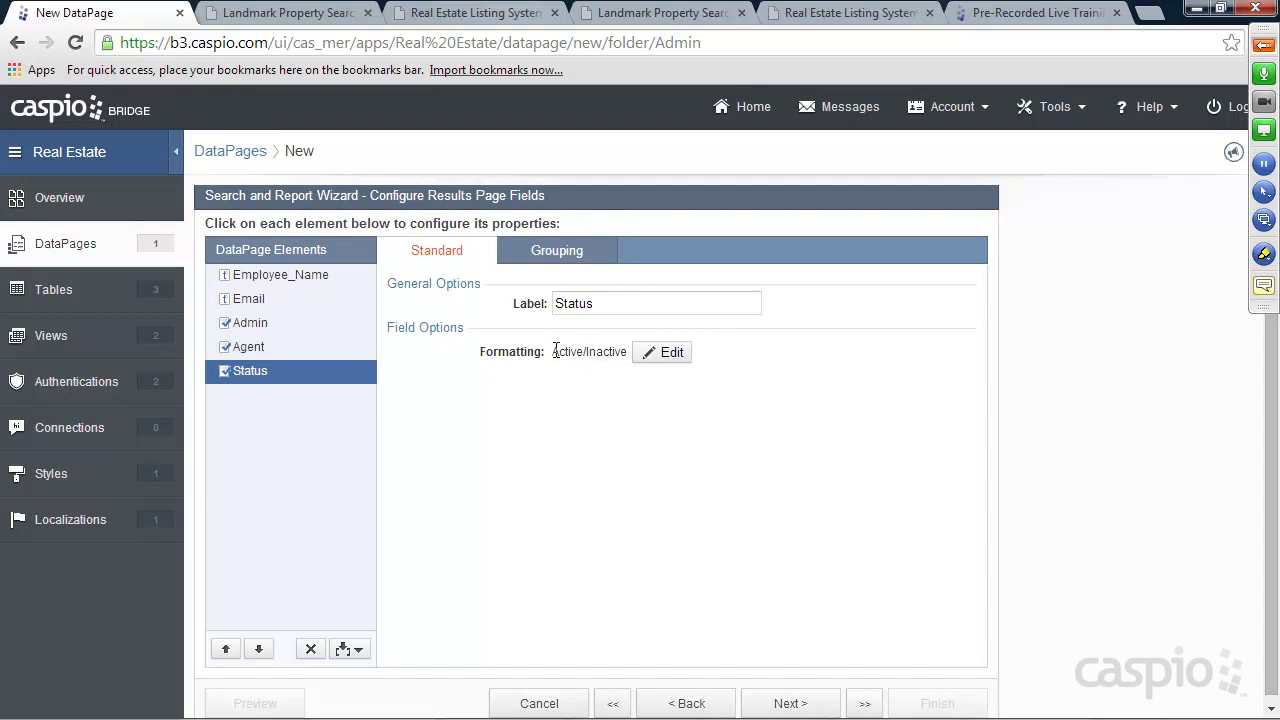
{"action": "left_click", "coordinate": [800, 703]}
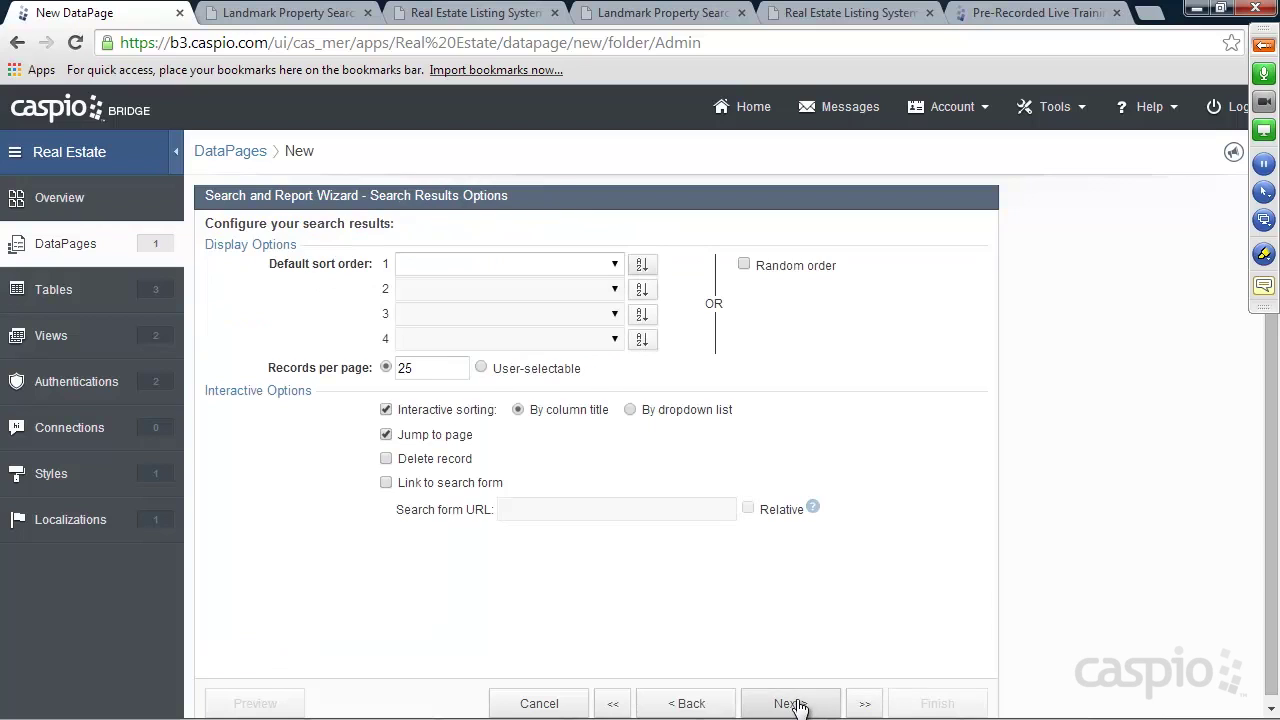
Allow deleting records and put all fields on the details page
{"action": "left_click", "coordinate": [420, 367]}
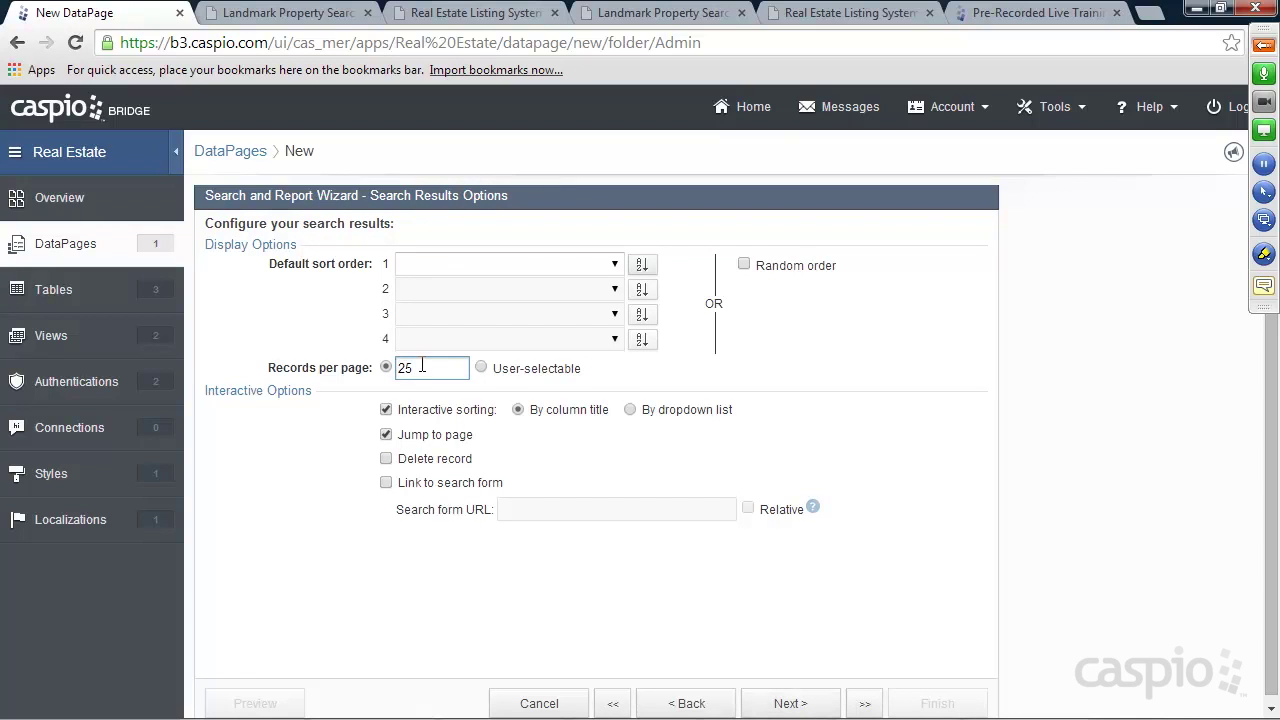
{"action": "left_click", "coordinate": [387, 458]}
{"action": "left_click", "coordinate": [795, 703]}
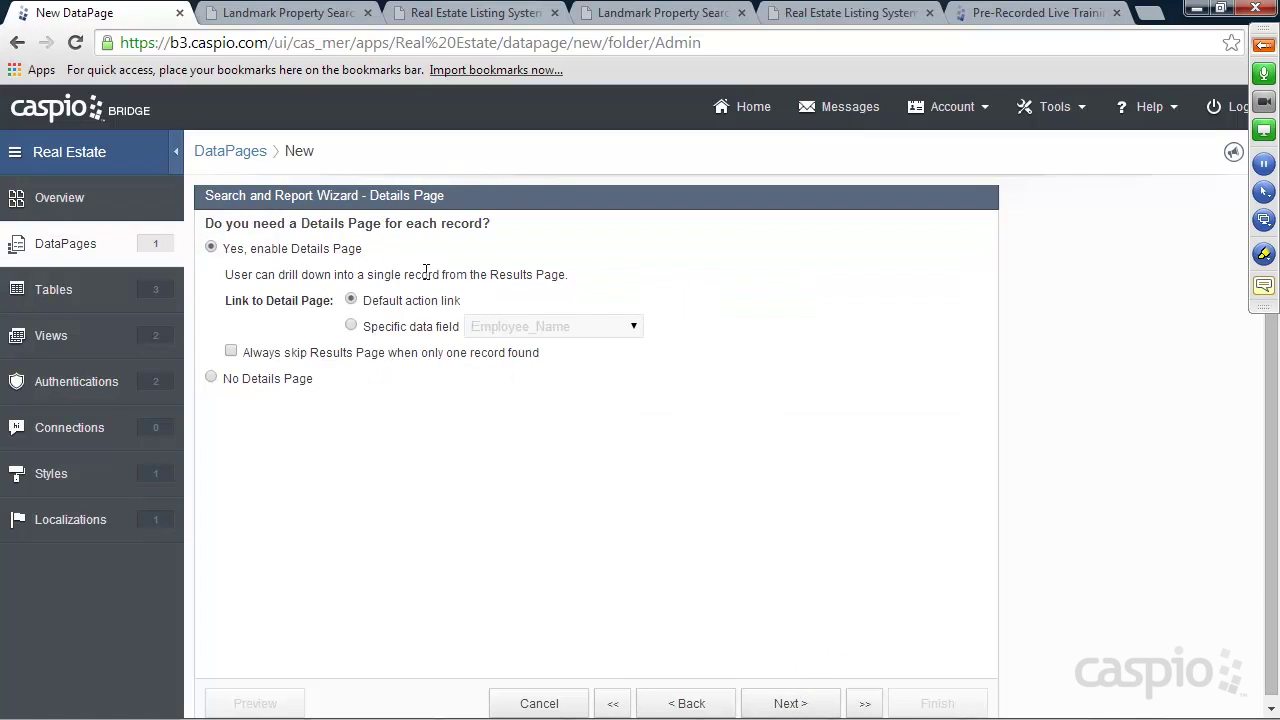
{"action": "left_click", "coordinate": [786, 700]}
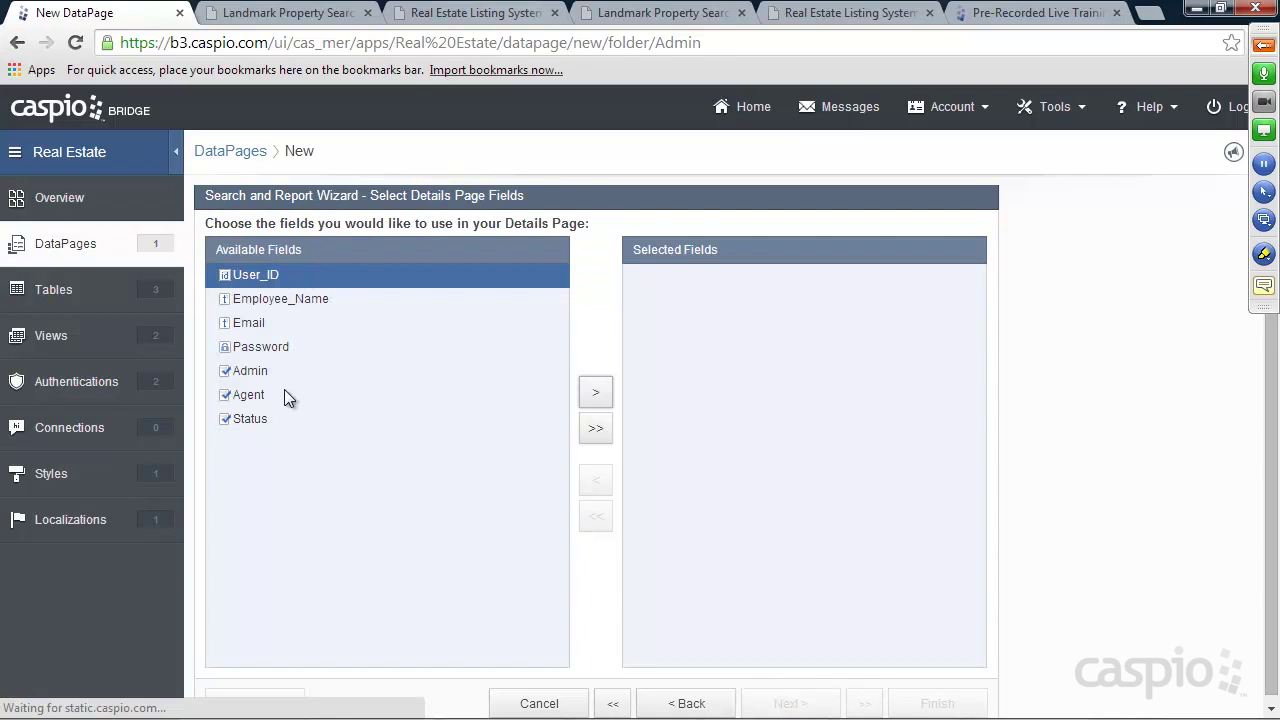
{"action": "left_click", "coordinate": [596, 430]}
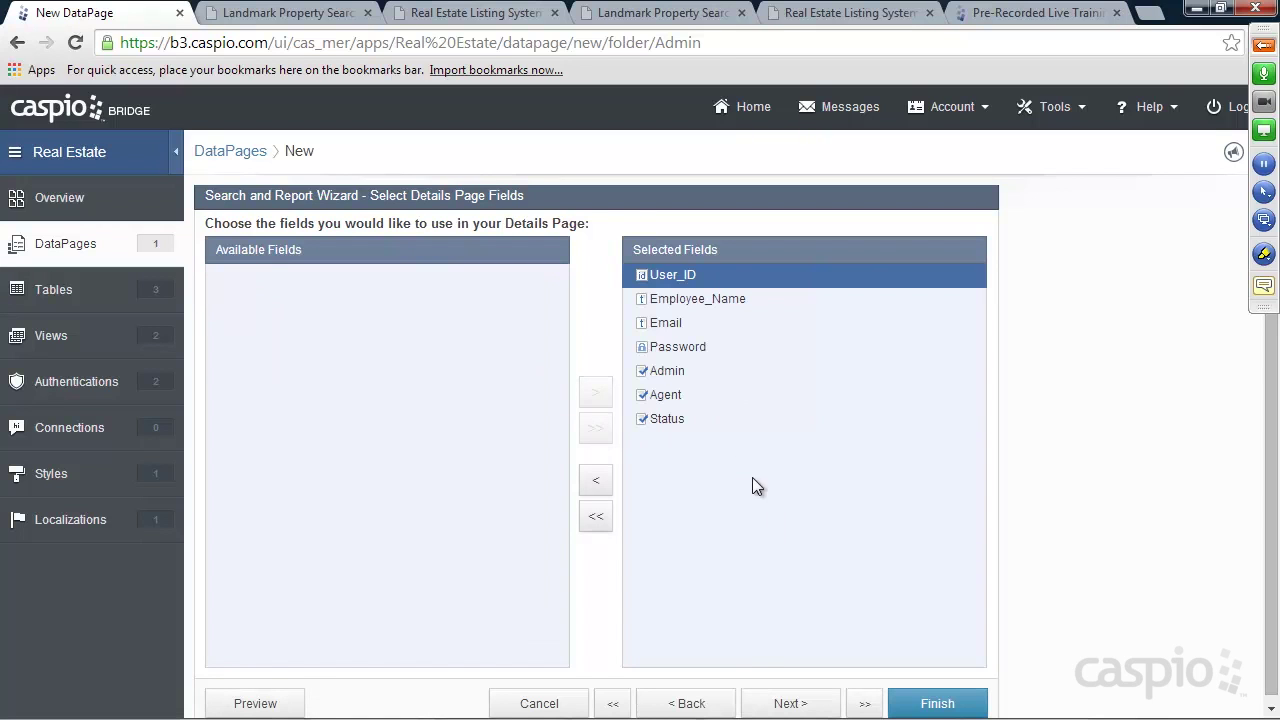
{"action": "left_click", "coordinate": [777, 697]}
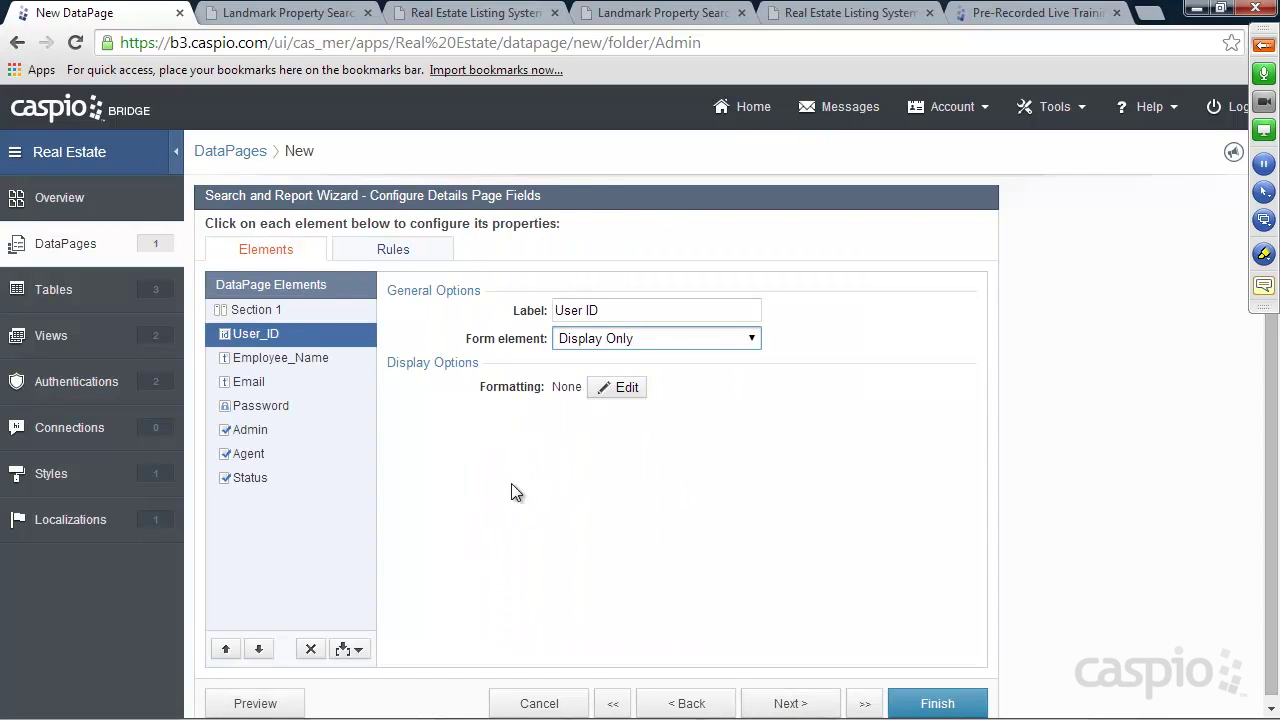
Make Employee_Name, Email and Password editable text fields on the details page
{"action": "left_click", "coordinate": [292, 362]}
{"action": "left_click", "coordinate": [565, 340]}
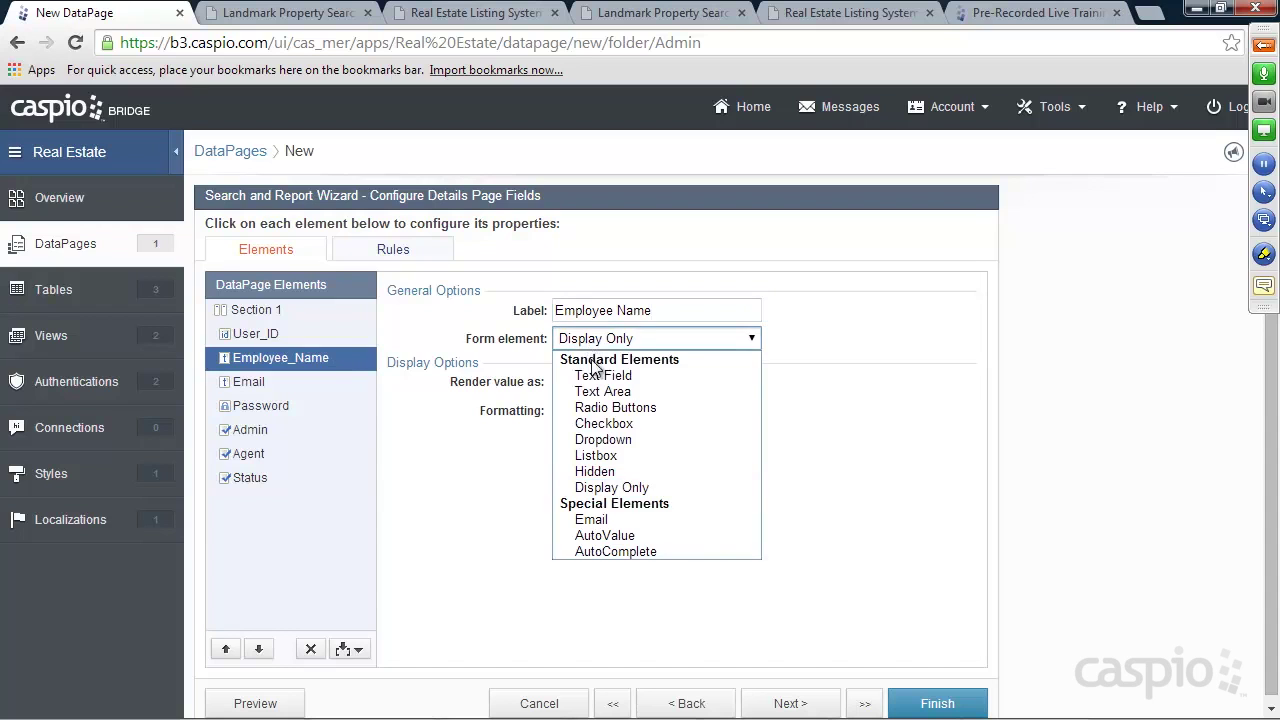
{"action": "left_click", "coordinate": [600, 458]}
{"action": "left_click", "coordinate": [285, 381]}
{"action": "left_click", "coordinate": [600, 338]}
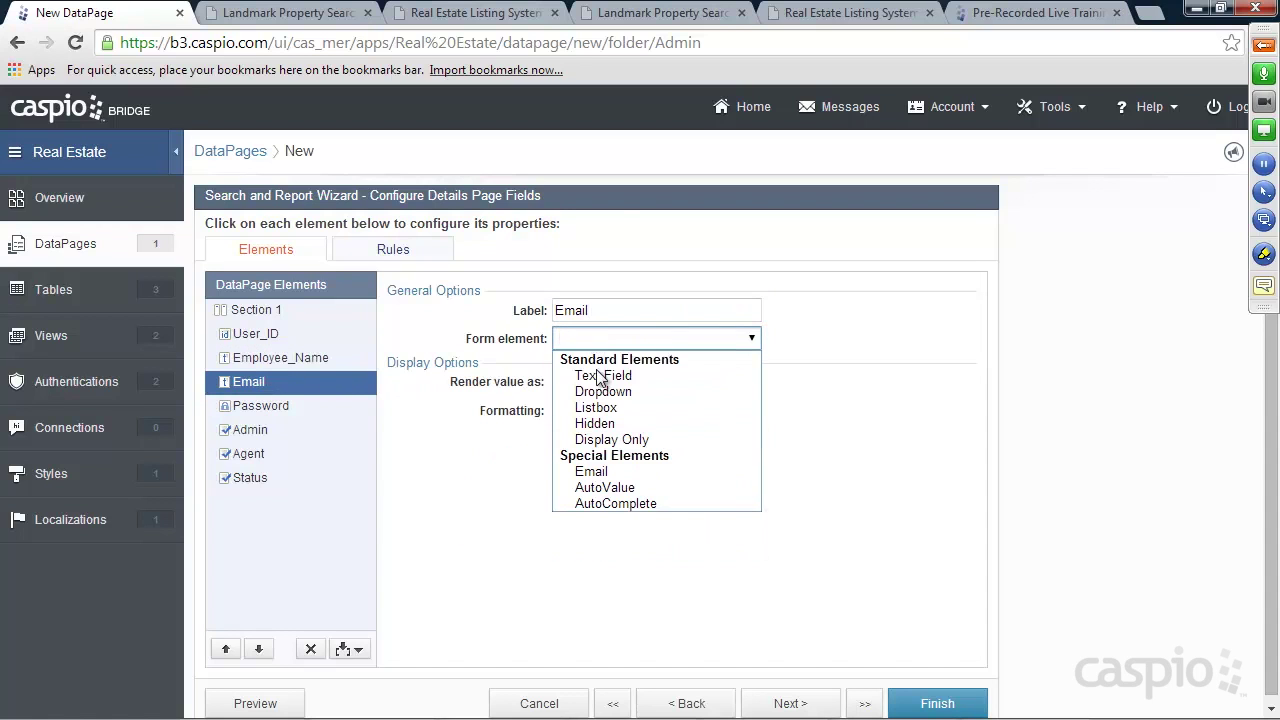
{"action": "left_click", "coordinate": [598, 371]}
{"action": "left_click", "coordinate": [265, 405]}
{"action": "left_click", "coordinate": [597, 340]}
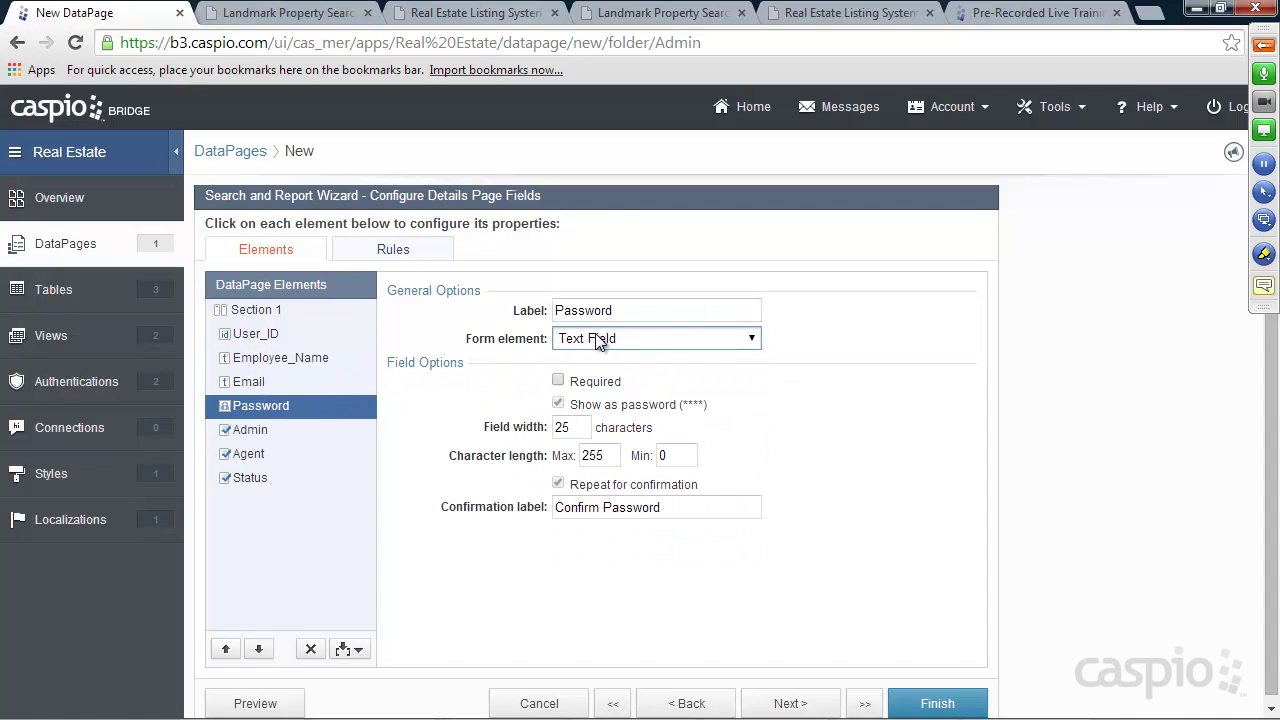
Make Admin, Agent and Status checkboxes and finish the Manage Employees DataPage
{"action": "left_click", "coordinate": [266, 431]}
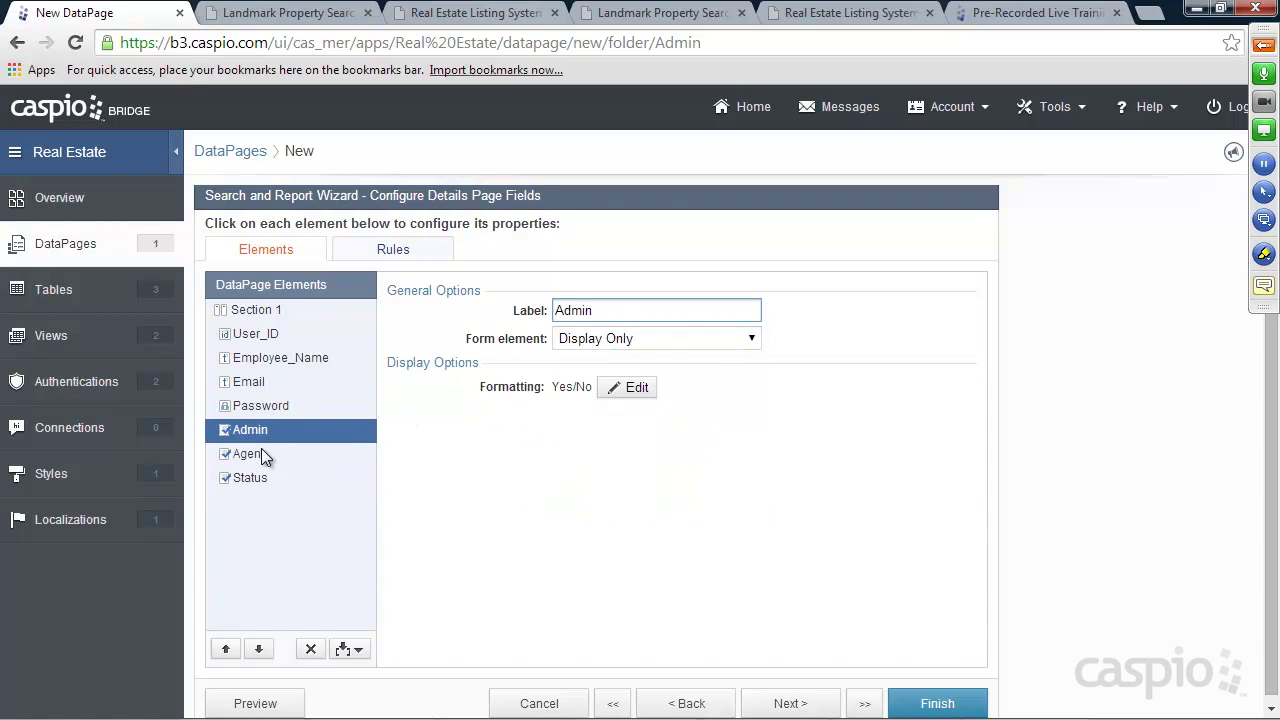
{"action": "left_click", "coordinate": [577, 340]}
{"action": "left_click", "coordinate": [600, 371]}
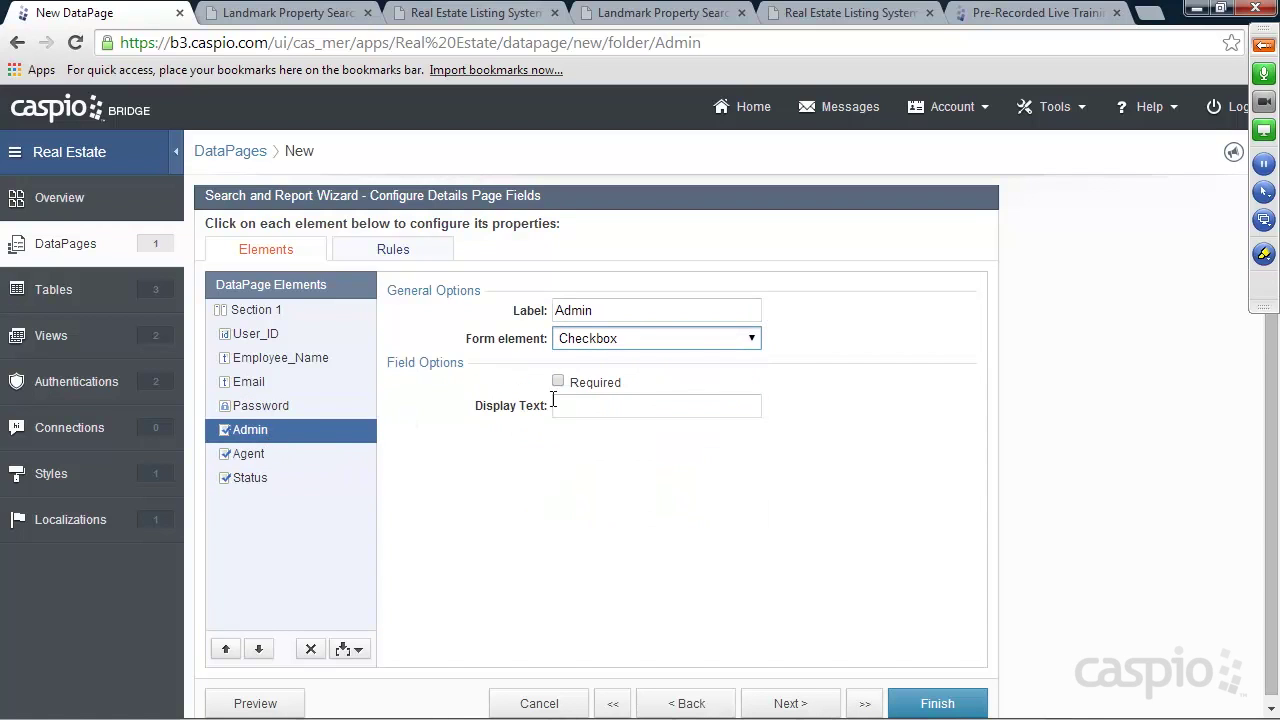
{"action": "left_click", "coordinate": [262, 453]}
{"action": "left_click", "coordinate": [600, 340]}
{"action": "left_click", "coordinate": [603, 369]}
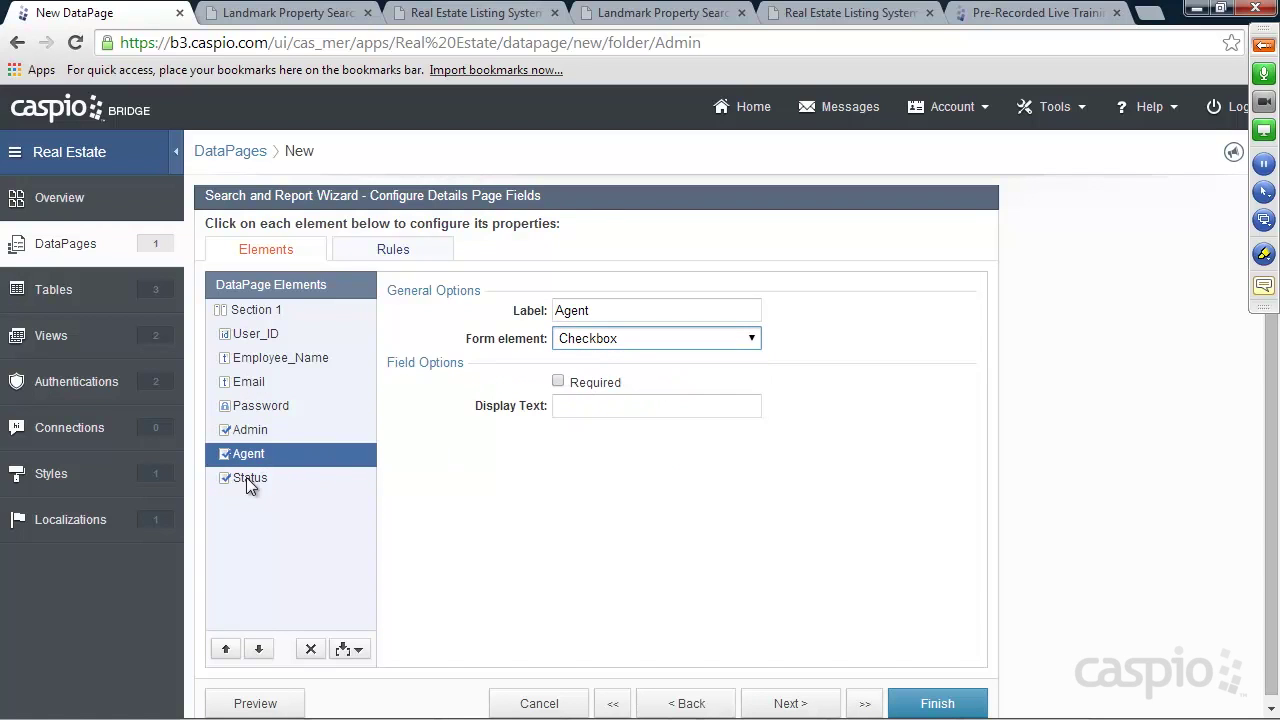
{"action": "left_click", "coordinate": [248, 477]}
{"action": "left_click", "coordinate": [599, 341]}
{"action": "left_click", "coordinate": [615, 366]}
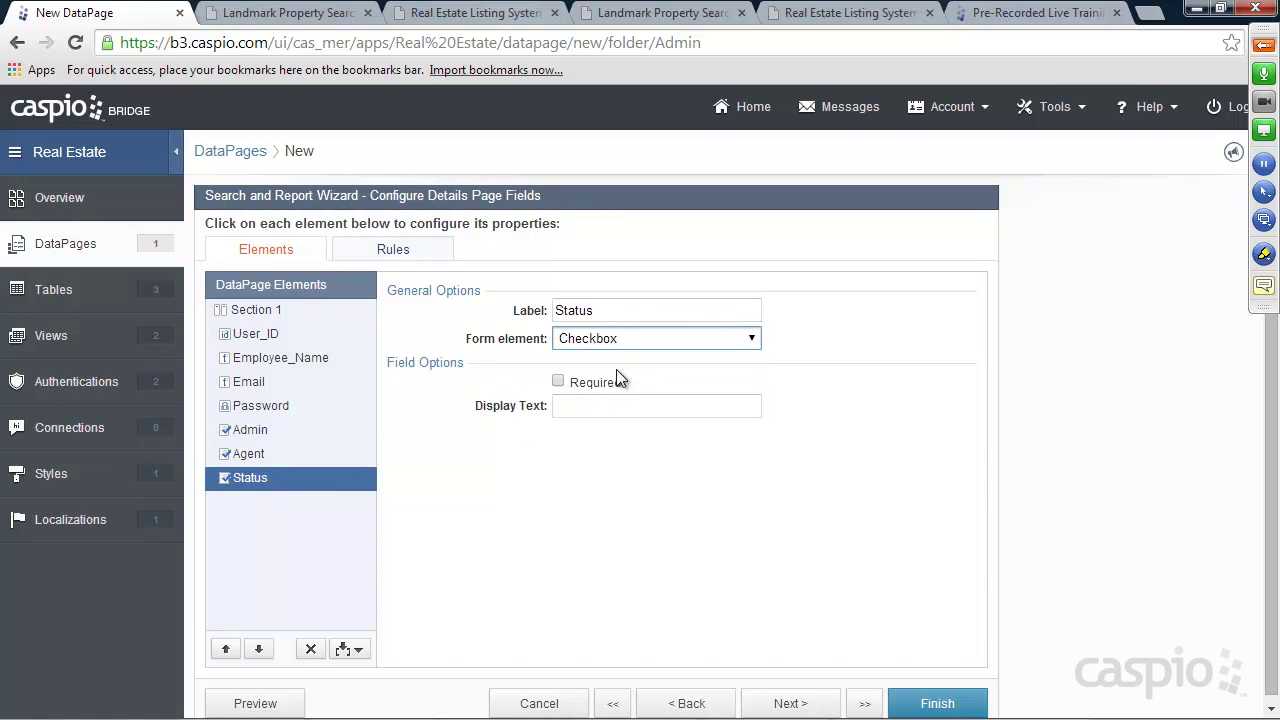
{"action": "left_click", "coordinate": [939, 704]}
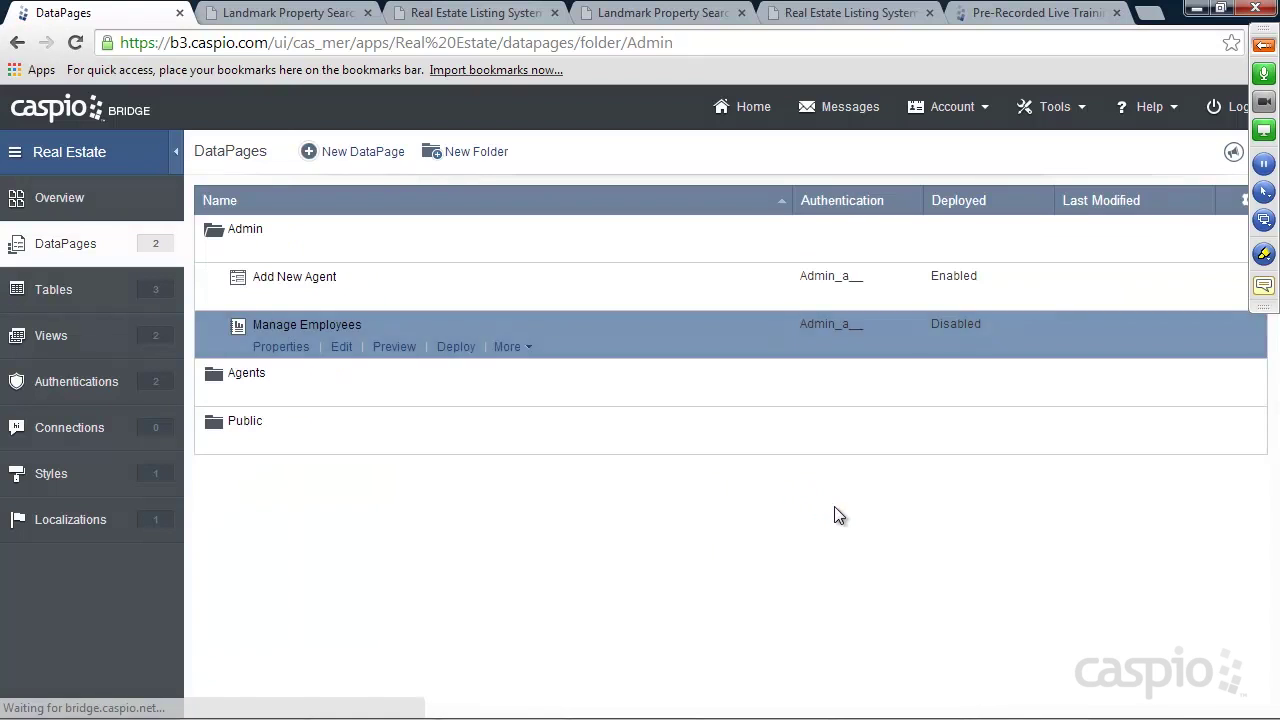
Set Manage Employees deployment to Enabled and copy its embed code
{"action": "left_click", "coordinate": [455, 353]}
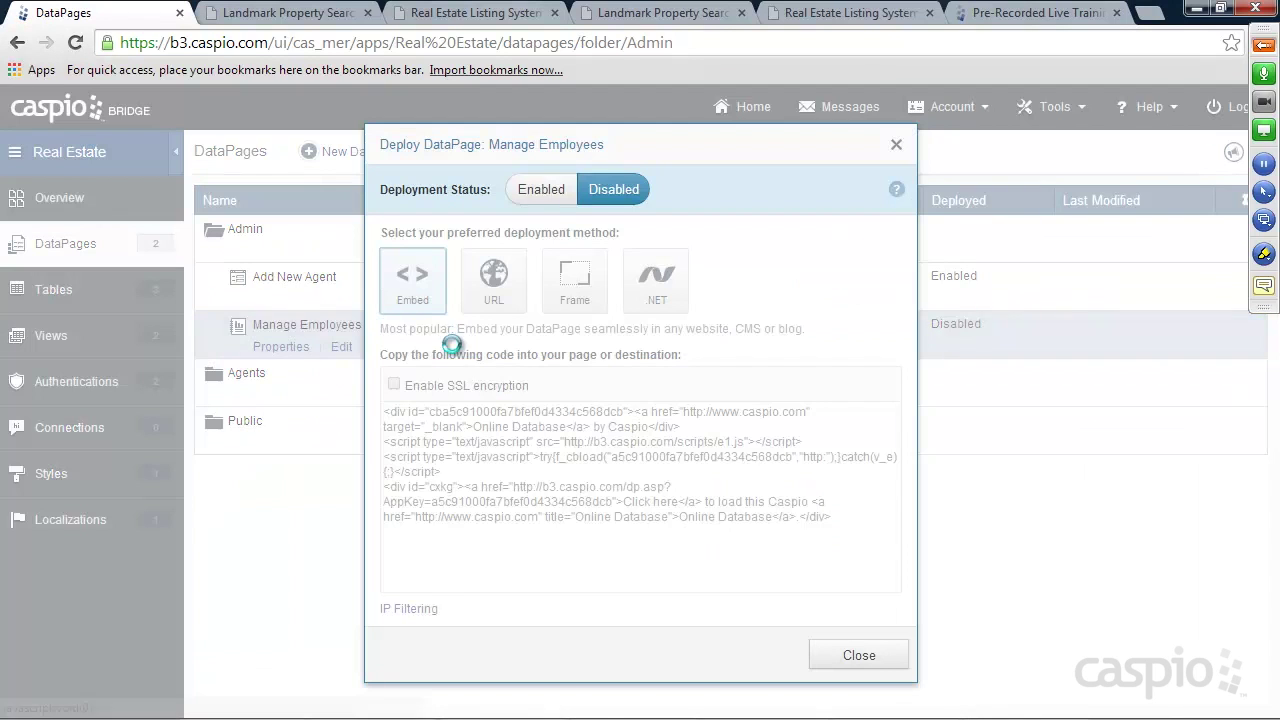
{"action": "left_click", "coordinate": [541, 189]}
{"action": "left_click", "coordinate": [531, 465]}
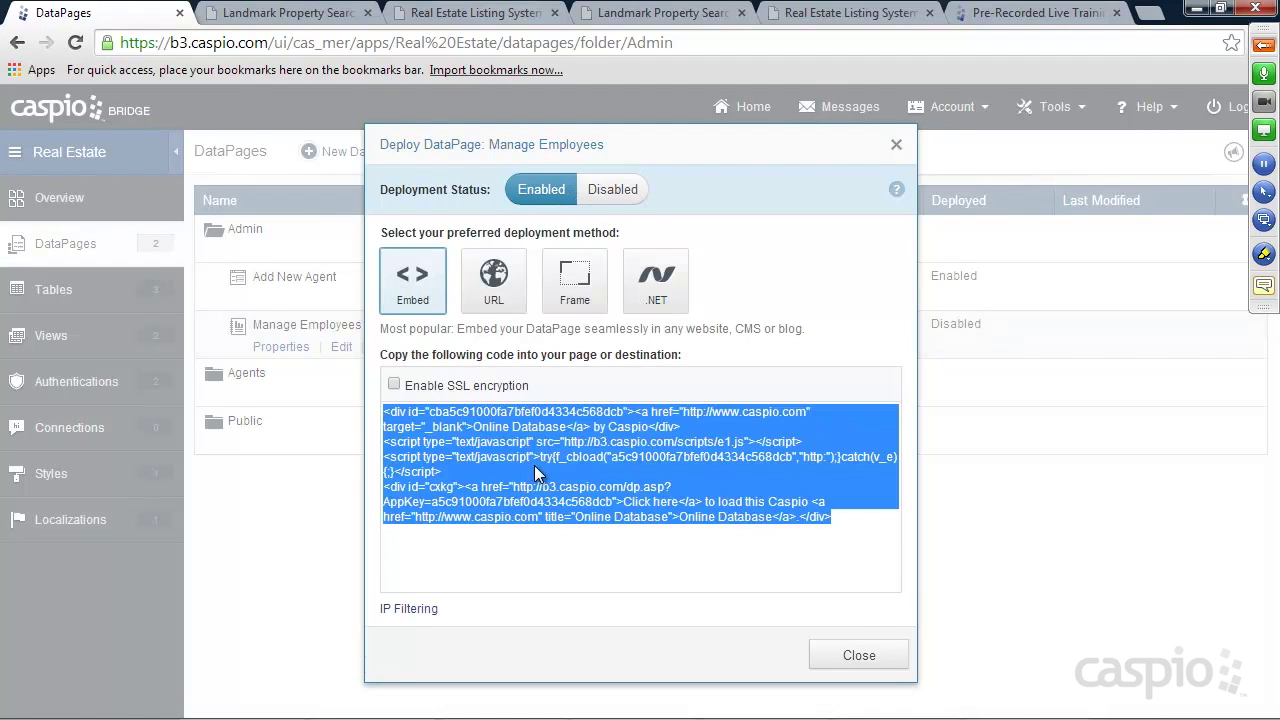
{"action": "left_click", "coordinate": [886, 660]}
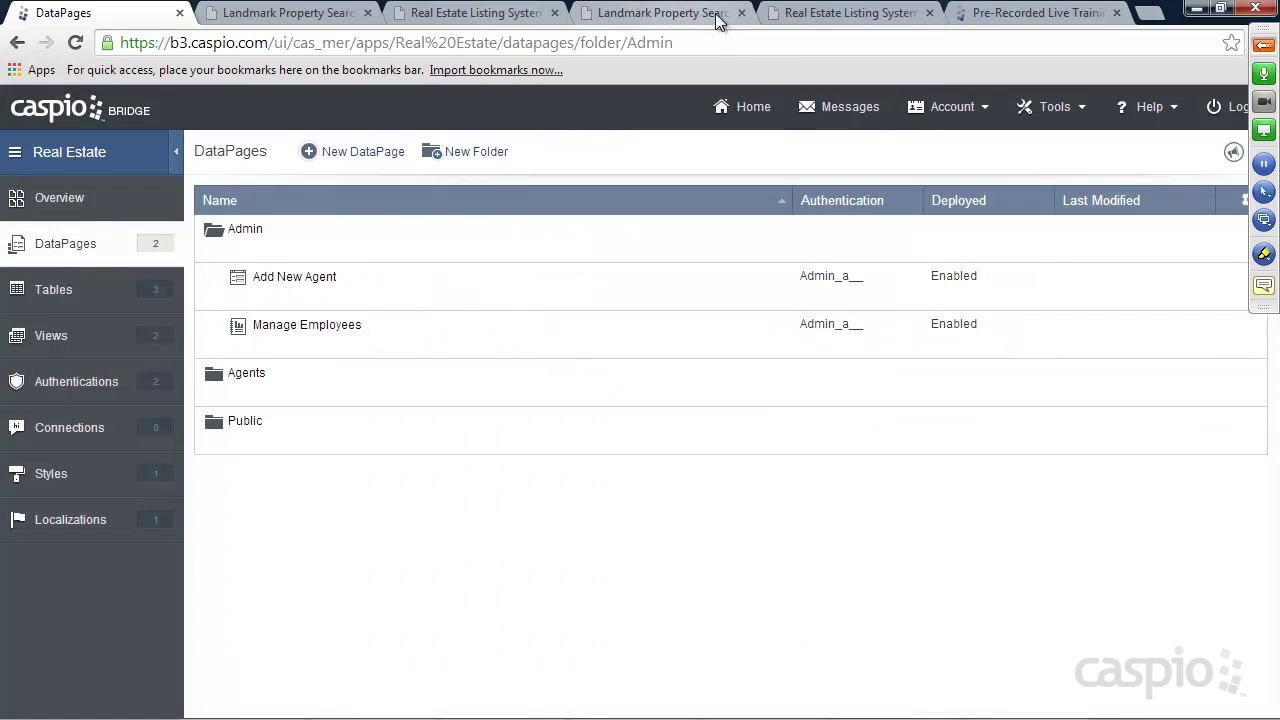
{"action": "left_click", "coordinate": [818, 14]}
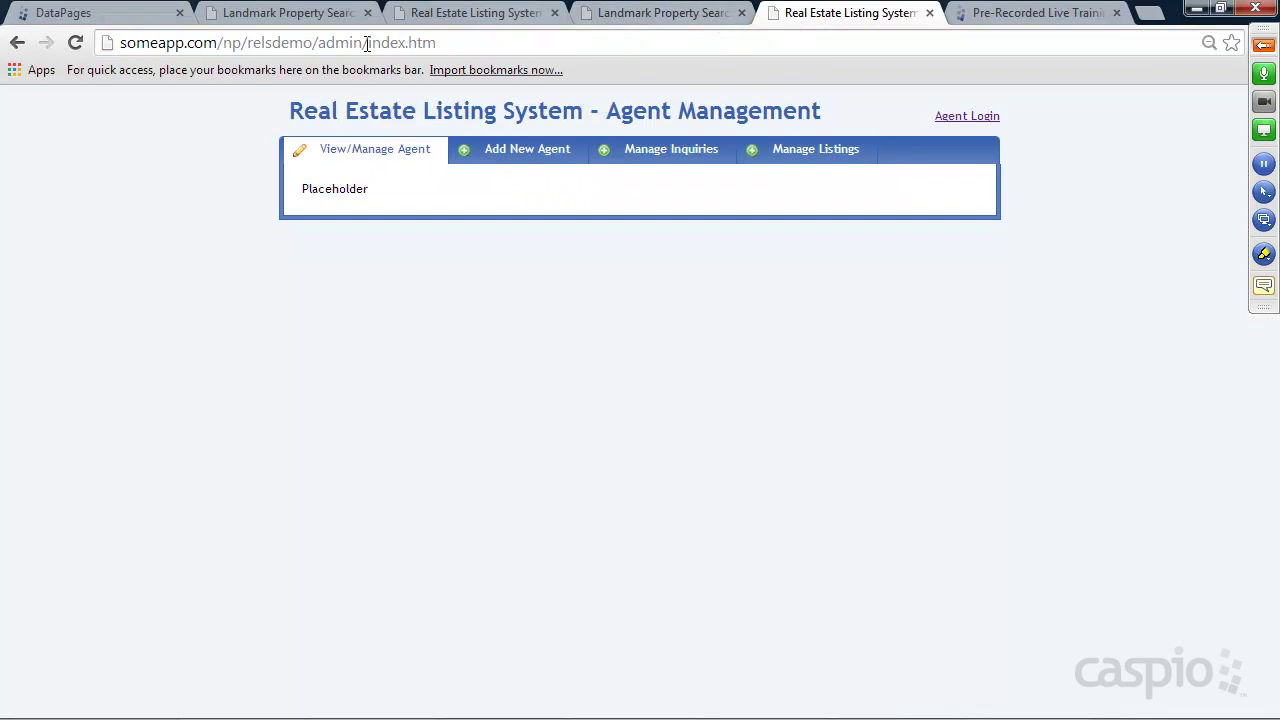
Replace Placeholder in the admin index.htm with the Manage Employees embed code and save
{"action": "left_click_drag", "start_coordinate": [368, 42], "coordinate": [451, 41]}
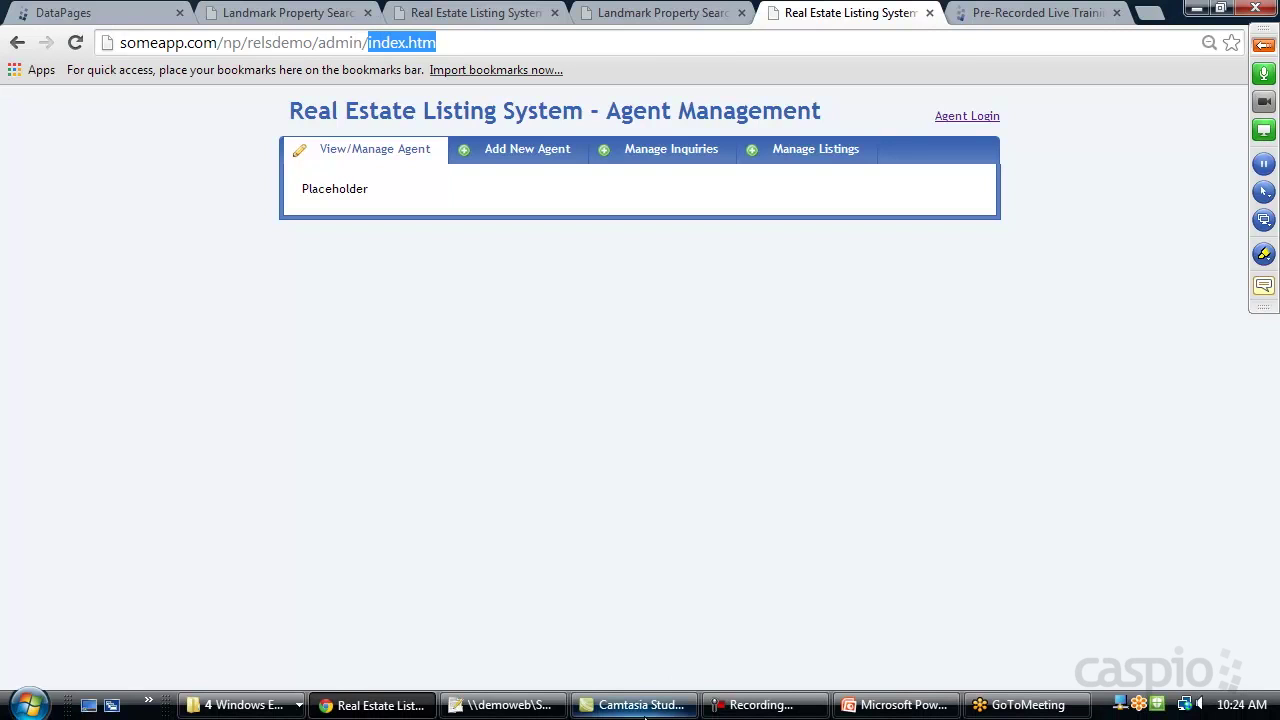
{"action": "left_click", "coordinate": [486, 706]}
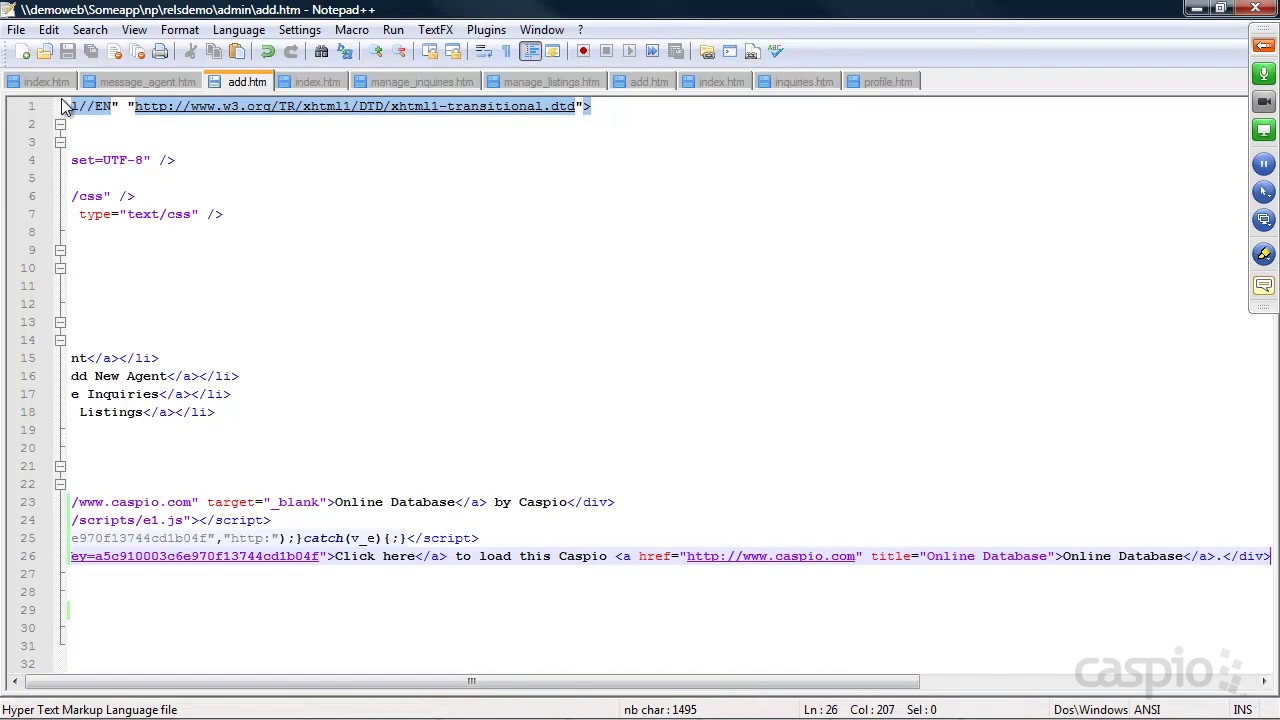
{"action": "left_click", "coordinate": [52, 86]}
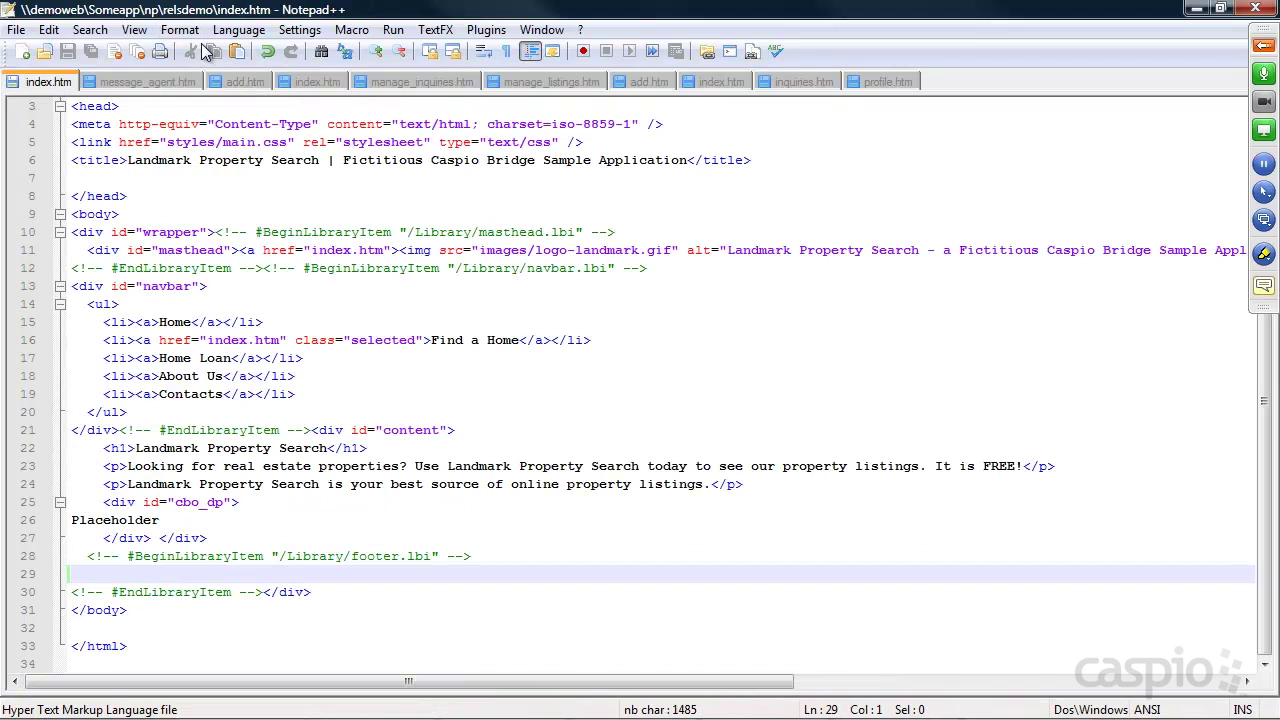
{"action": "left_click", "coordinate": [306, 80]}
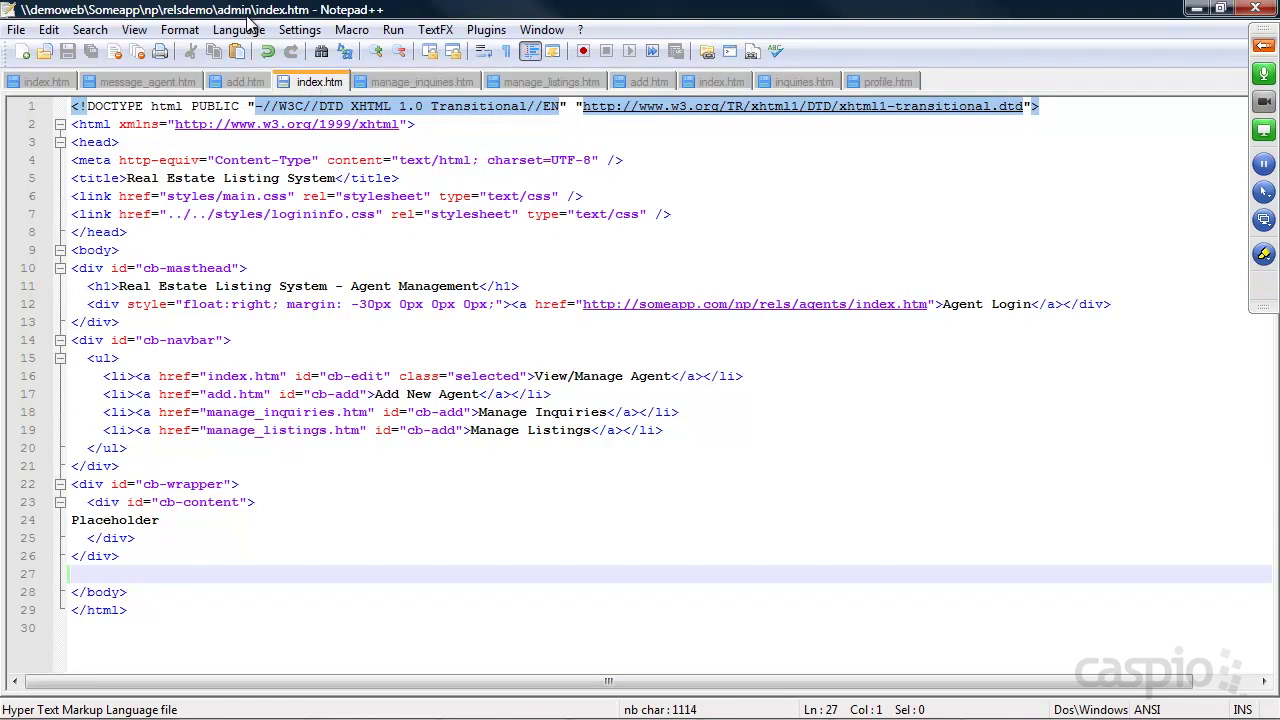
{"action": "left_click_drag", "start_coordinate": [160, 519], "coordinate": [68, 519]}
{"action": "key", "text": "ctrl+v"}
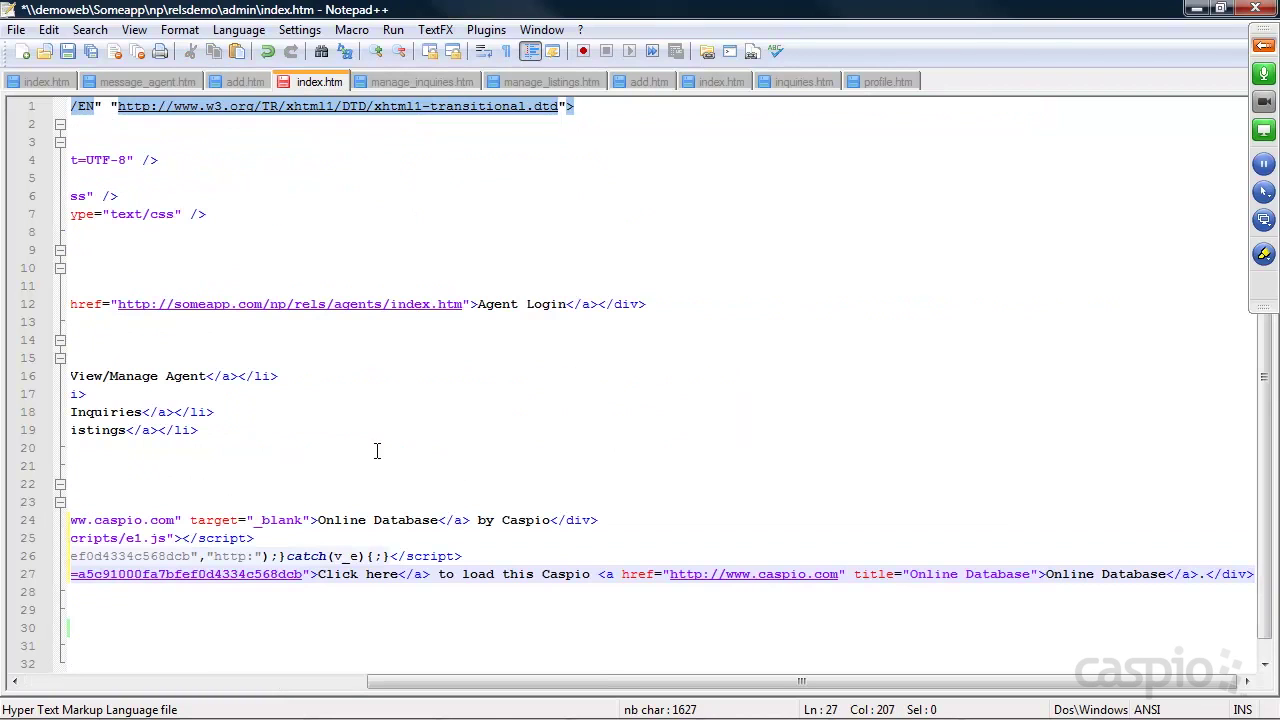
{"action": "key", "text": "ctrl+s"}
{"action": "left_click", "coordinate": [1197, 8]}
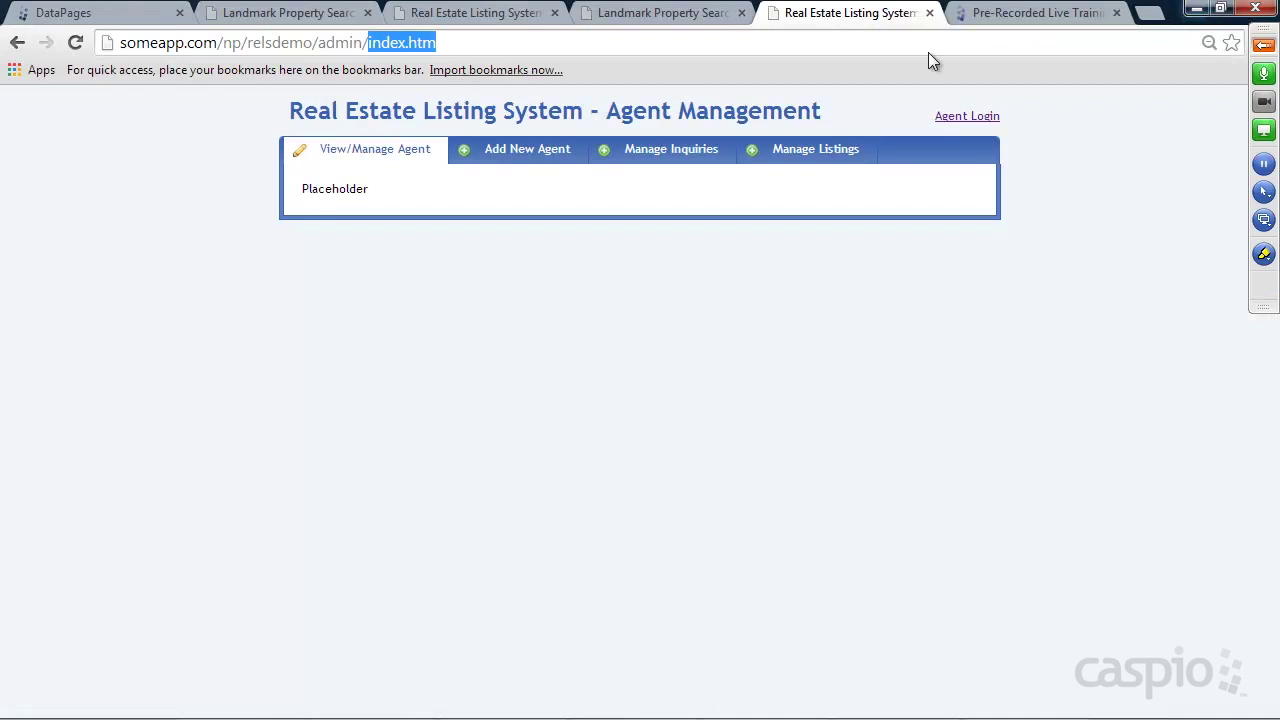
Reload the Agent Management page and open the third agent's editable details record
{"action": "left_click", "coordinate": [76, 44]}
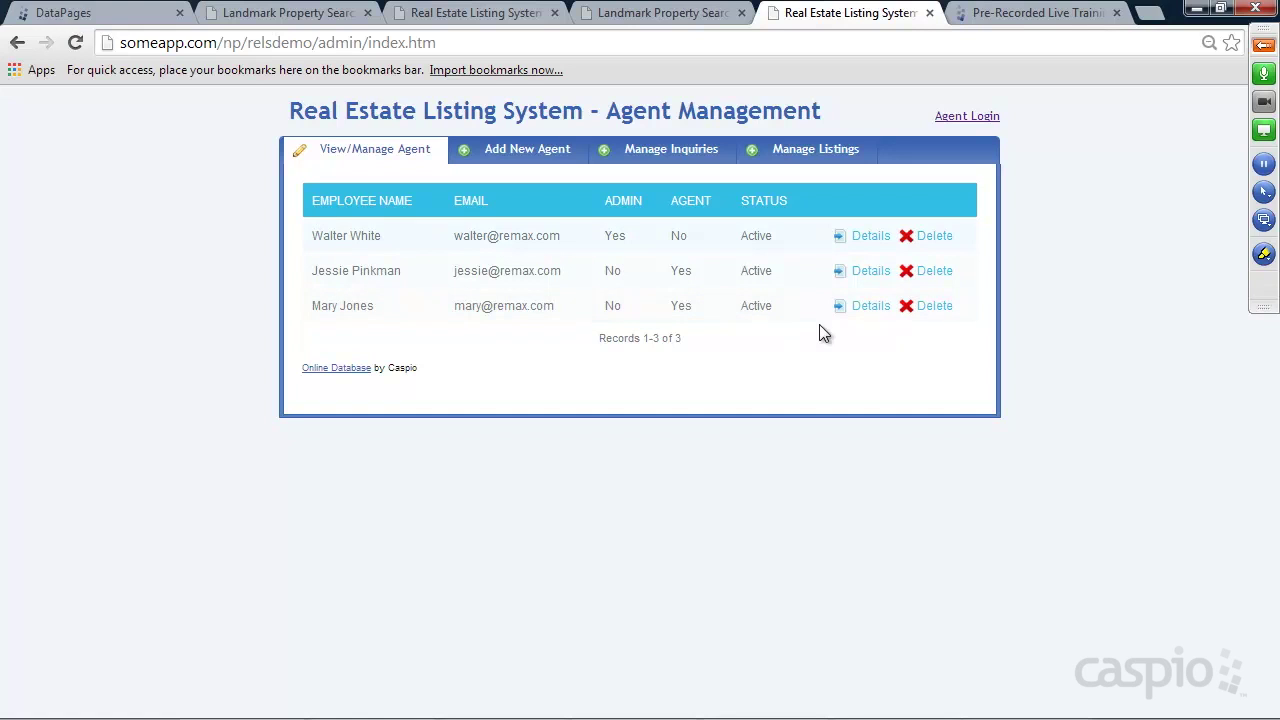
{"action": "left_click", "coordinate": [870, 307]}
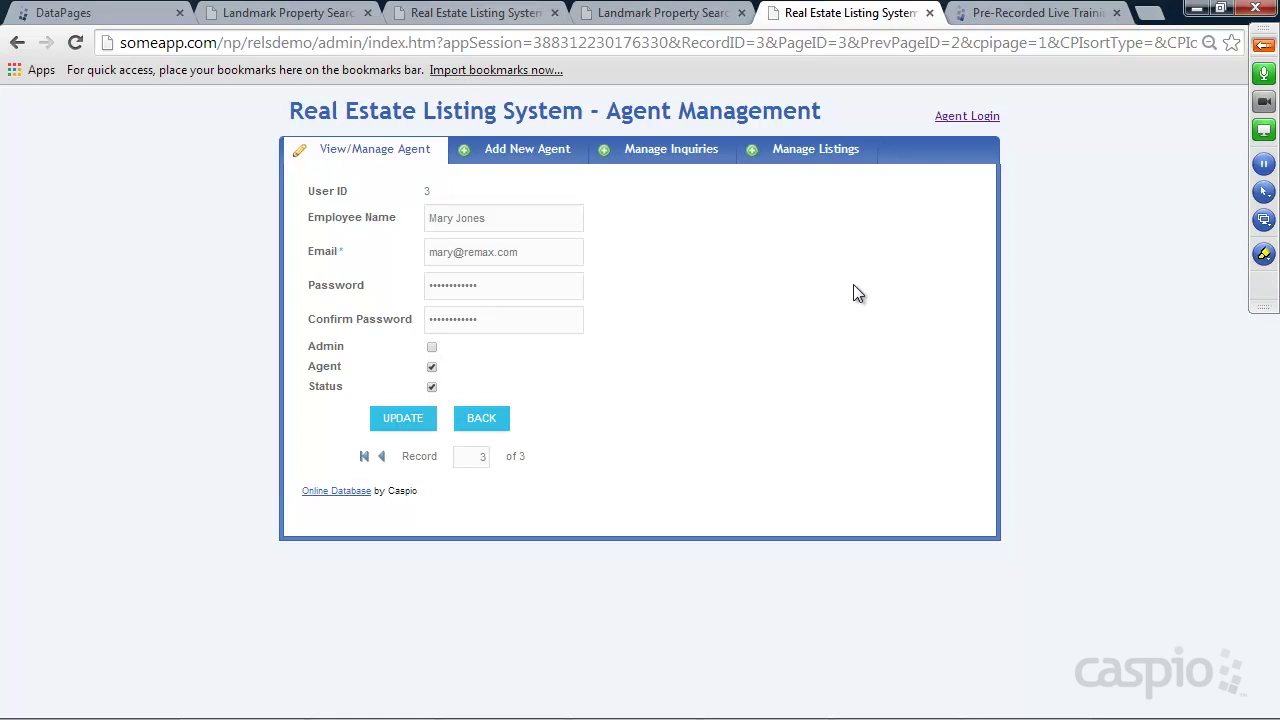
Open the relsdemo agents Listing Management site and its Add New Listing page, then return to DataPages
{"action": "left_click", "coordinate": [967, 117]}
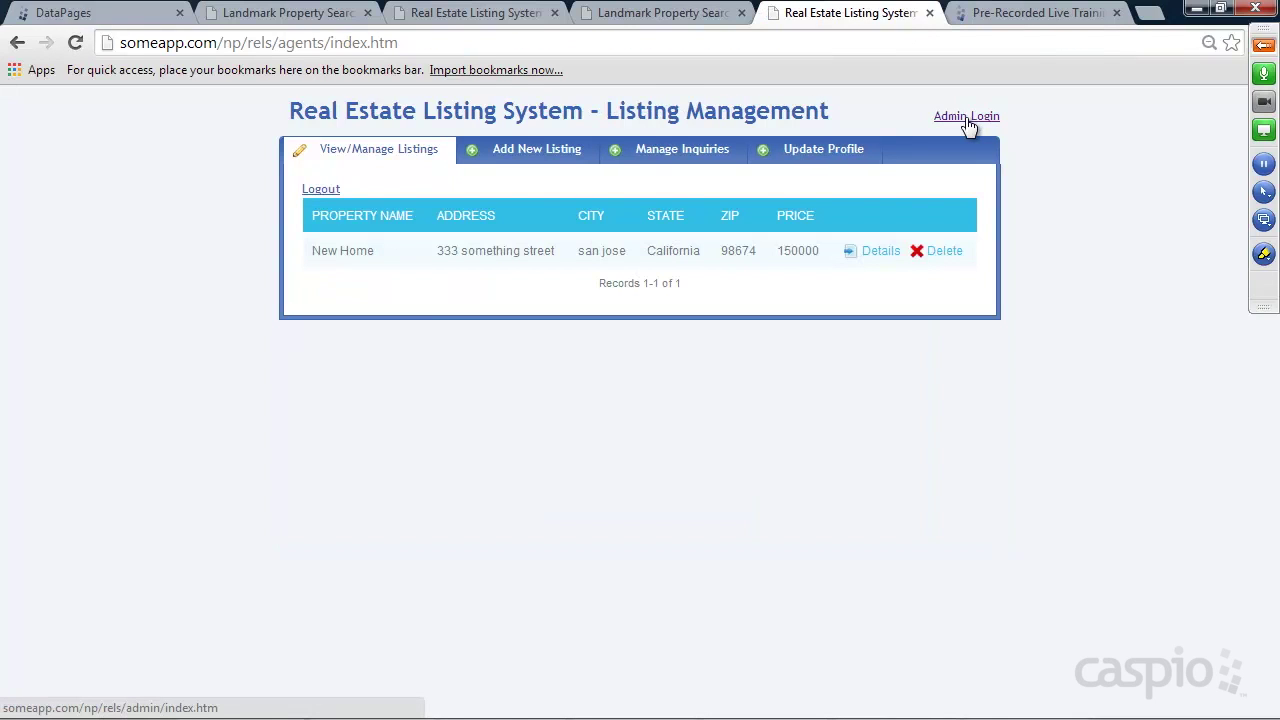
{"action": "left_click", "coordinate": [278, 45]}
{"action": "left_click", "coordinate": [275, 43]}
{"action": "type", "text": "demo"}
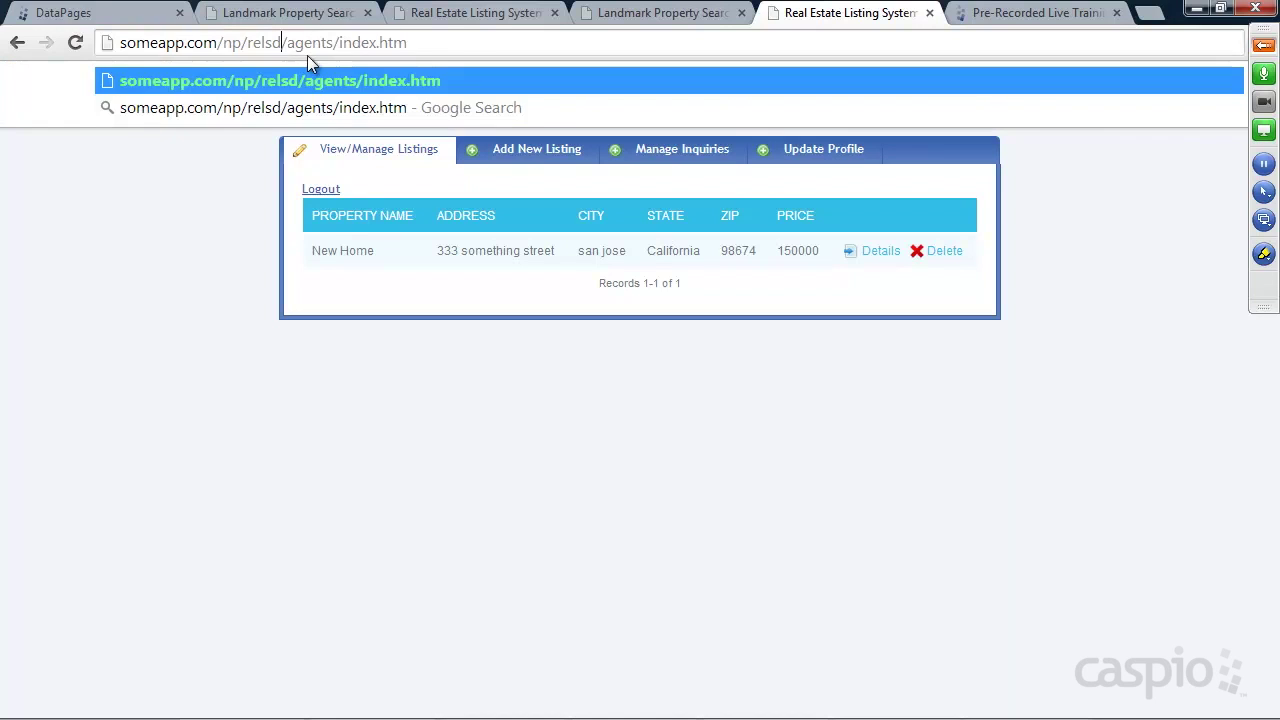
{"action": "key", "text": "Return"}
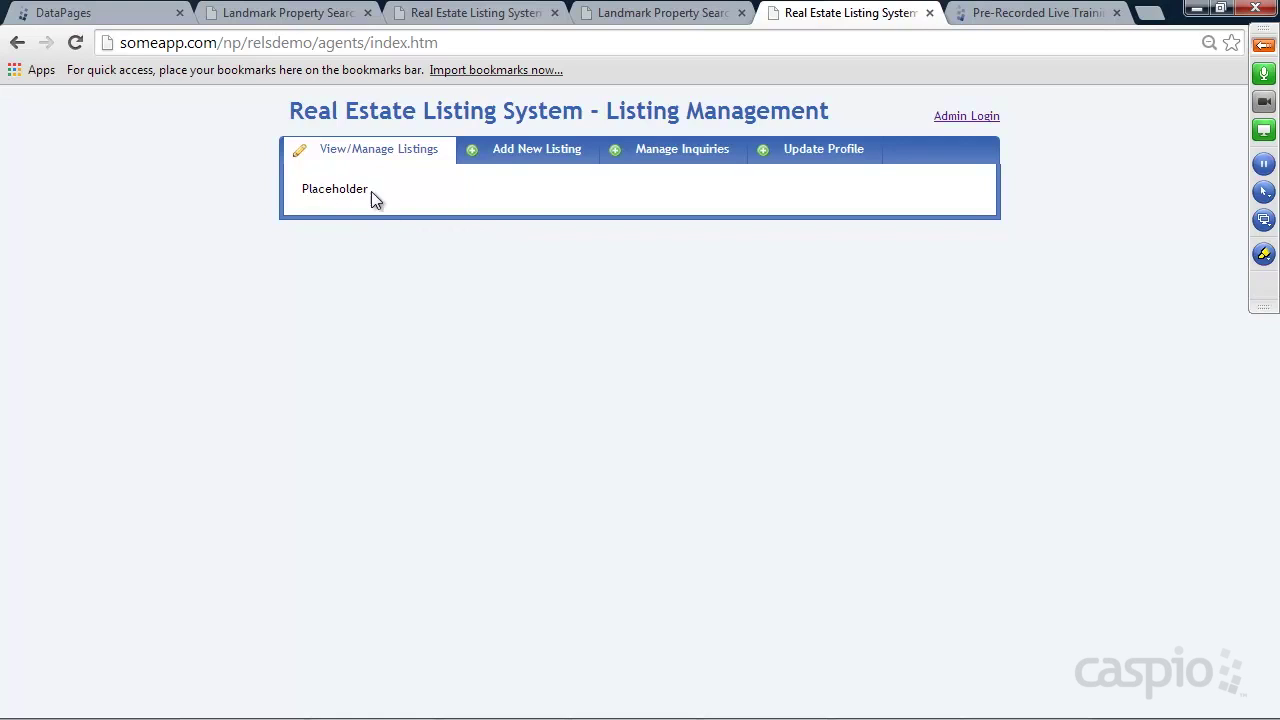
{"action": "left_click", "coordinate": [538, 166]}
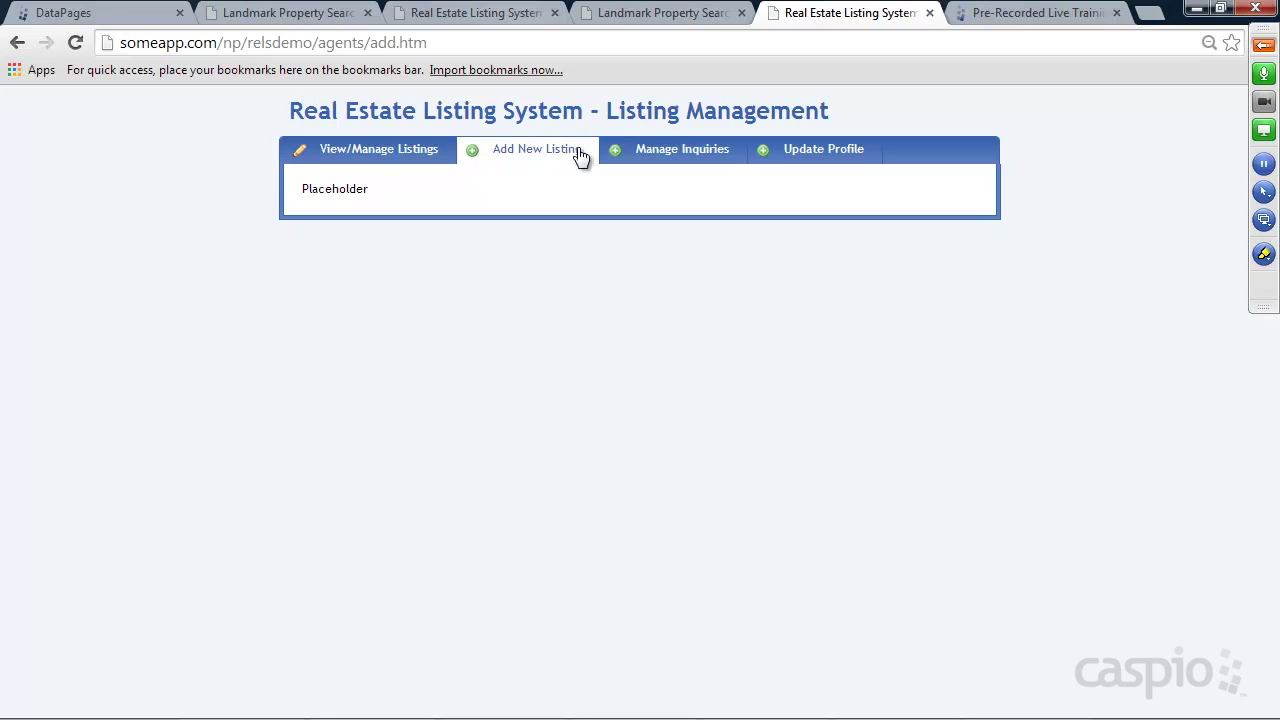
{"action": "left_click", "coordinate": [105, 13]}
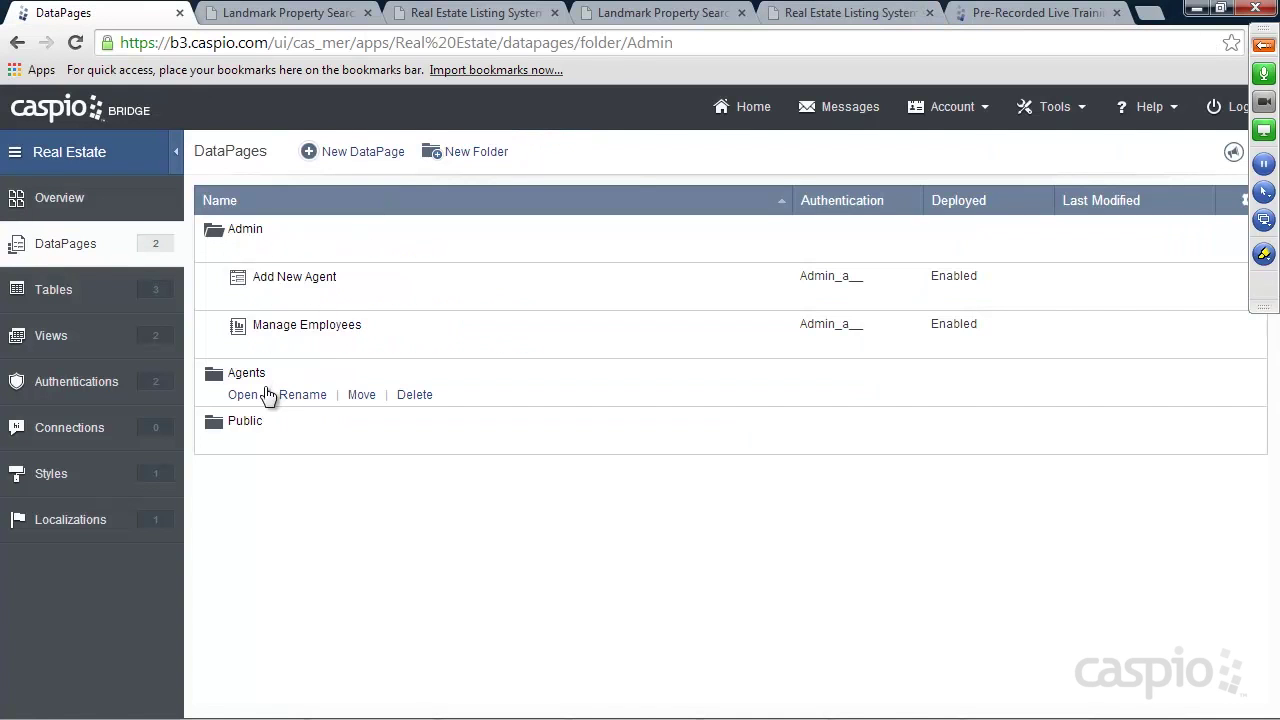
Start a new DataPage in the Agents folder on Property_table, Azure style, named 'Add New Listing Form'
{"action": "left_click", "coordinate": [244, 397]}
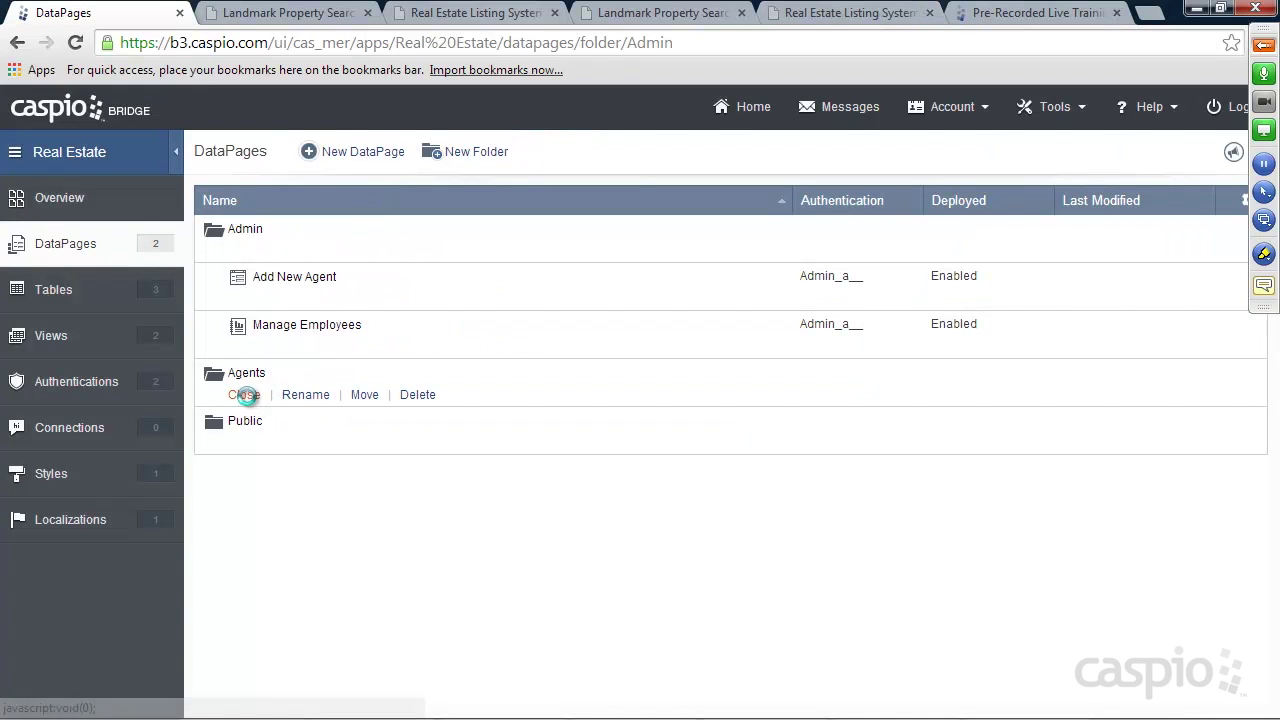
{"action": "left_click", "coordinate": [366, 153]}
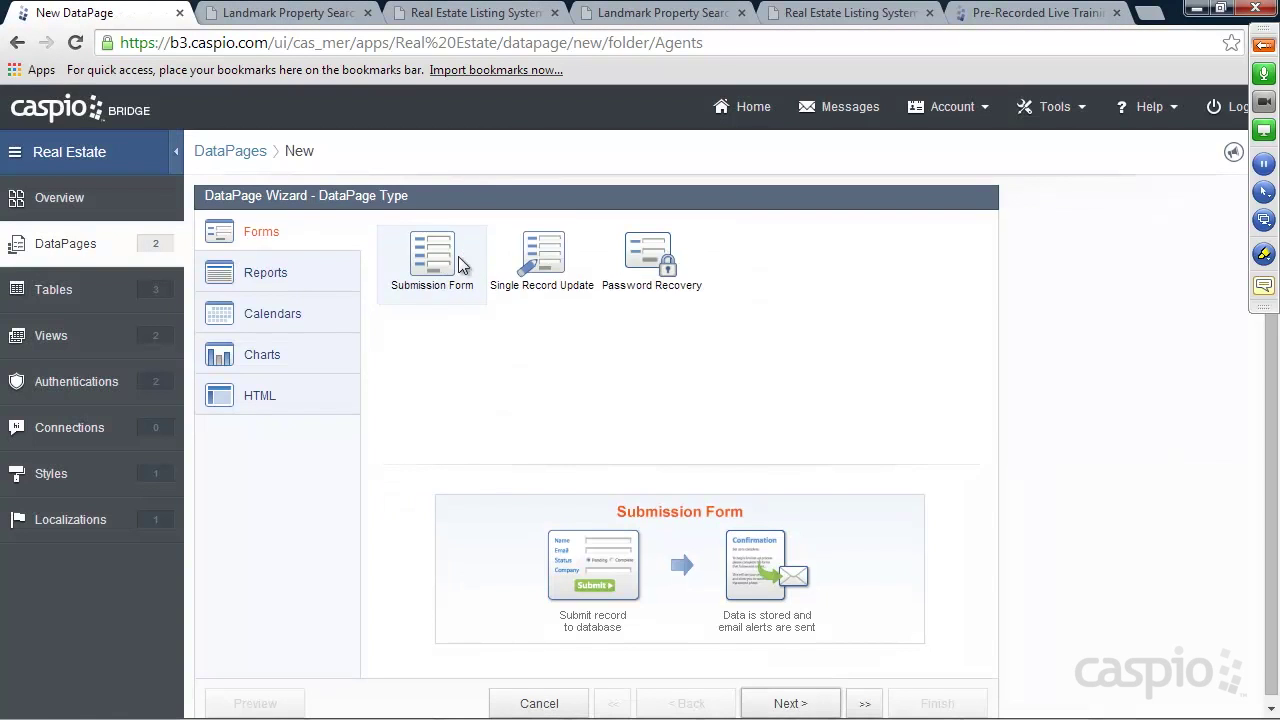
{"action": "left_click", "coordinate": [799, 706]}
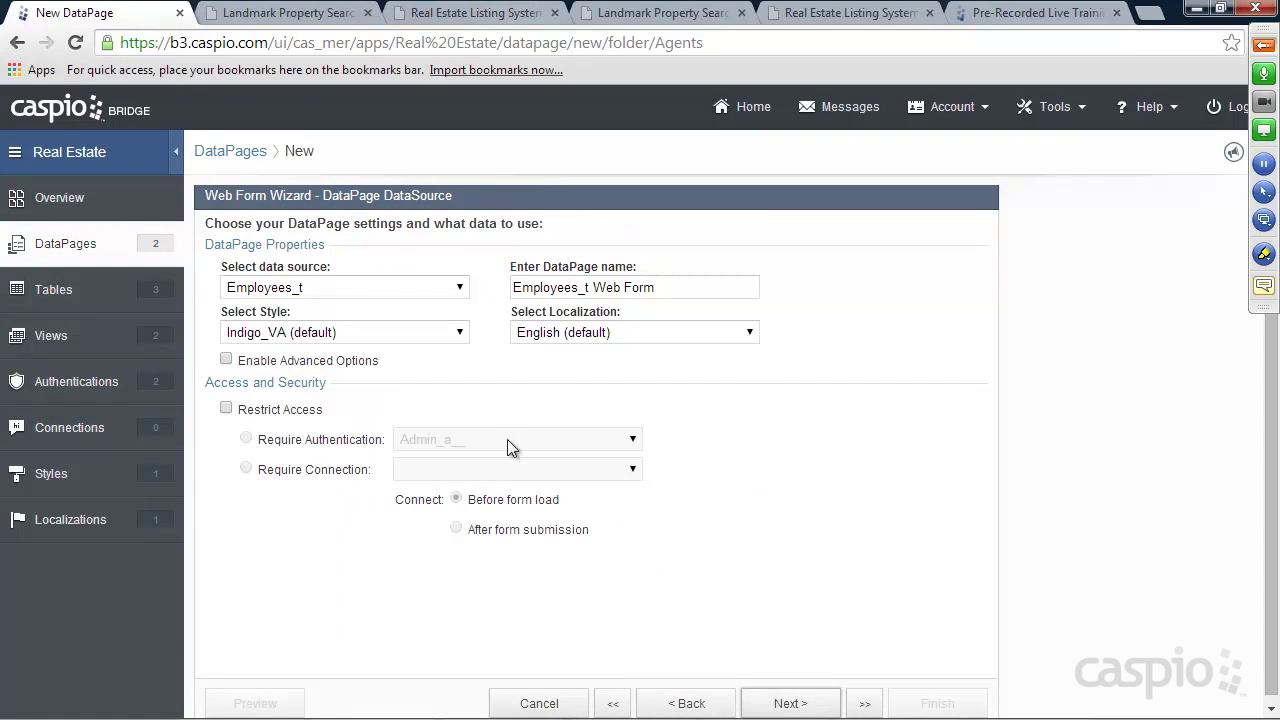
{"action": "left_click", "coordinate": [362, 289]}
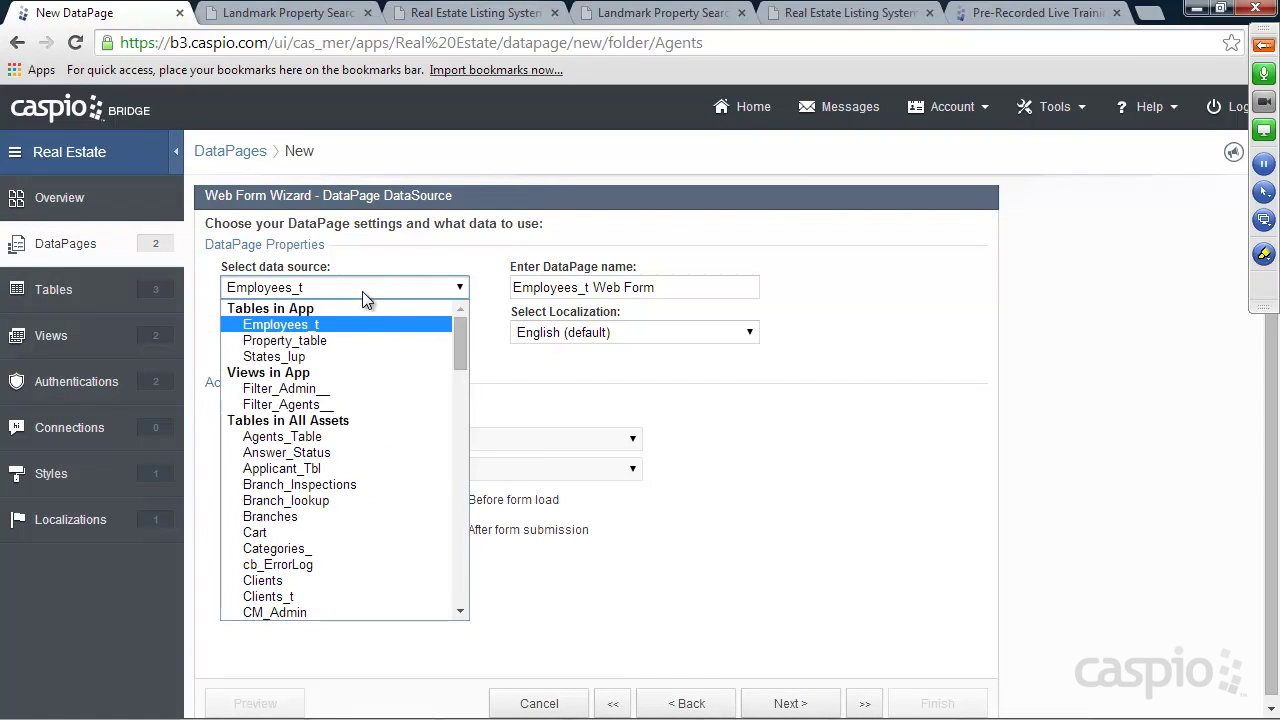
{"action": "left_click", "coordinate": [334, 342]}
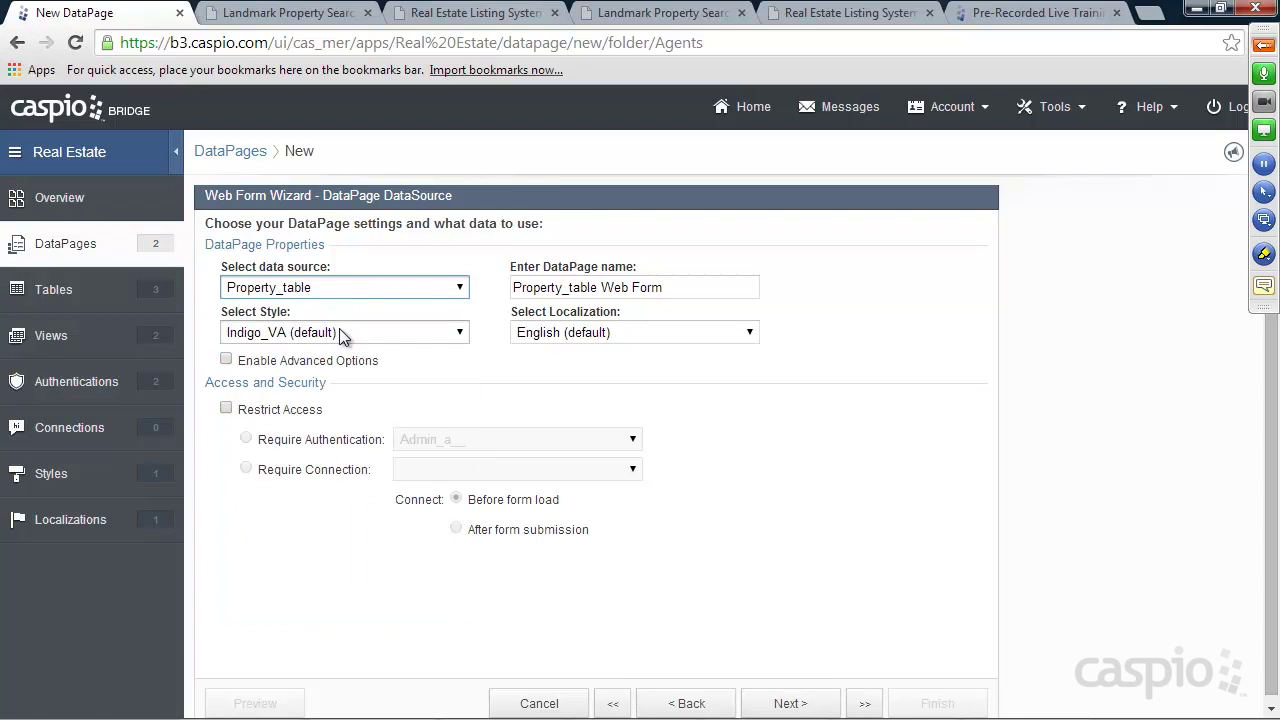
{"action": "left_click", "coordinate": [340, 333]}
{"action": "left_click", "coordinate": [326, 364]}
{"action": "left_click_drag", "start_coordinate": [677, 290], "coordinate": [489, 291]}
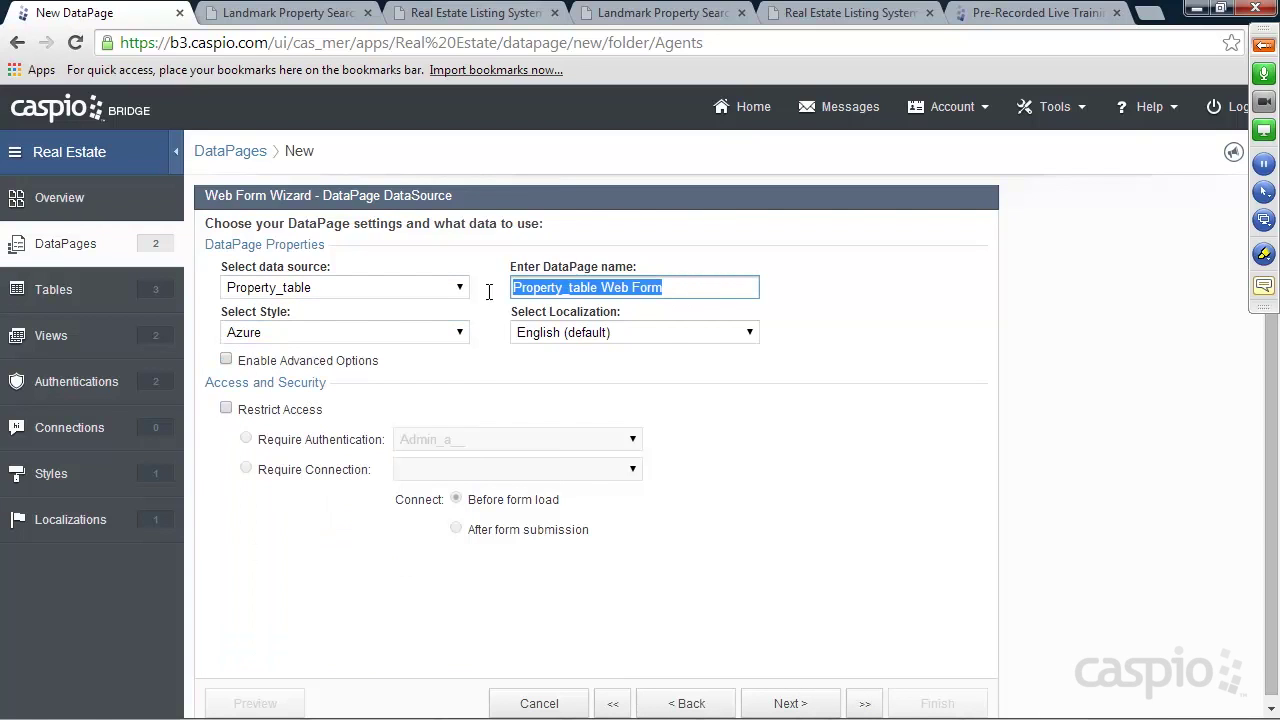
{"action": "type", "text": "Add New L"}
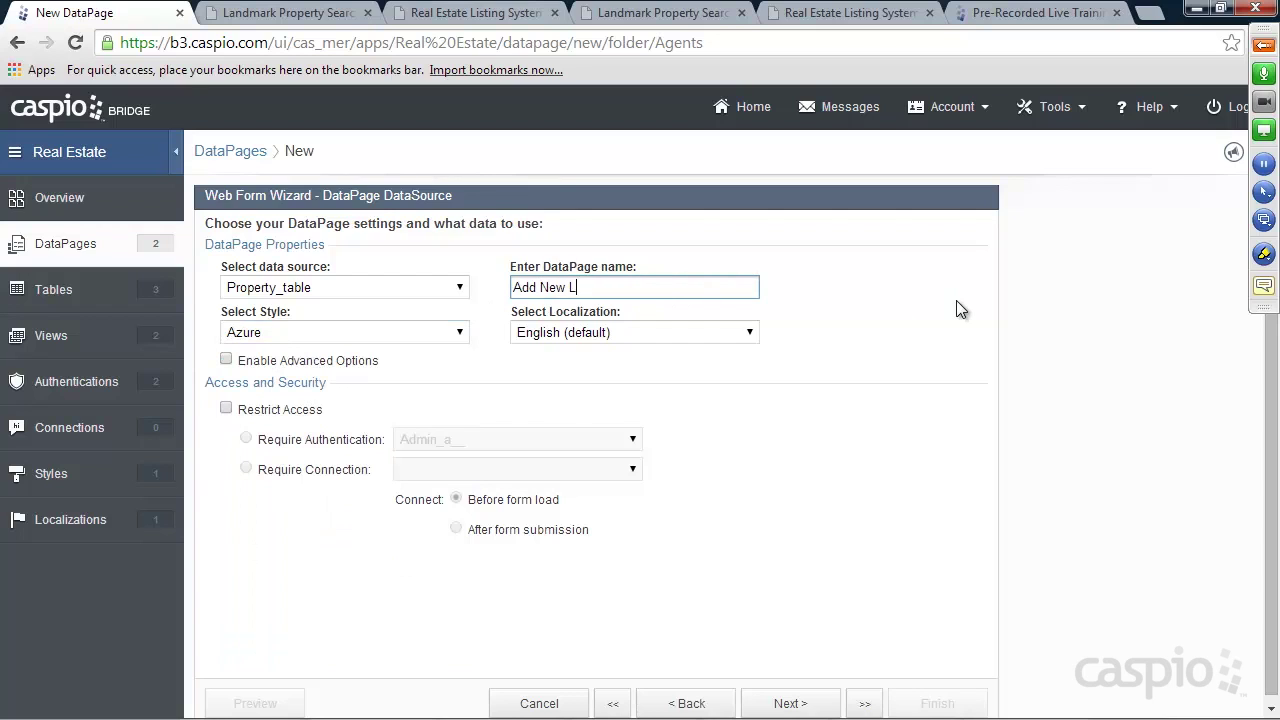
{"action": "type", "text": "isting Form"}
Restrict access to the Agents_a__ authentication and advance to field selection
{"action": "left_click", "coordinate": [263, 411]}
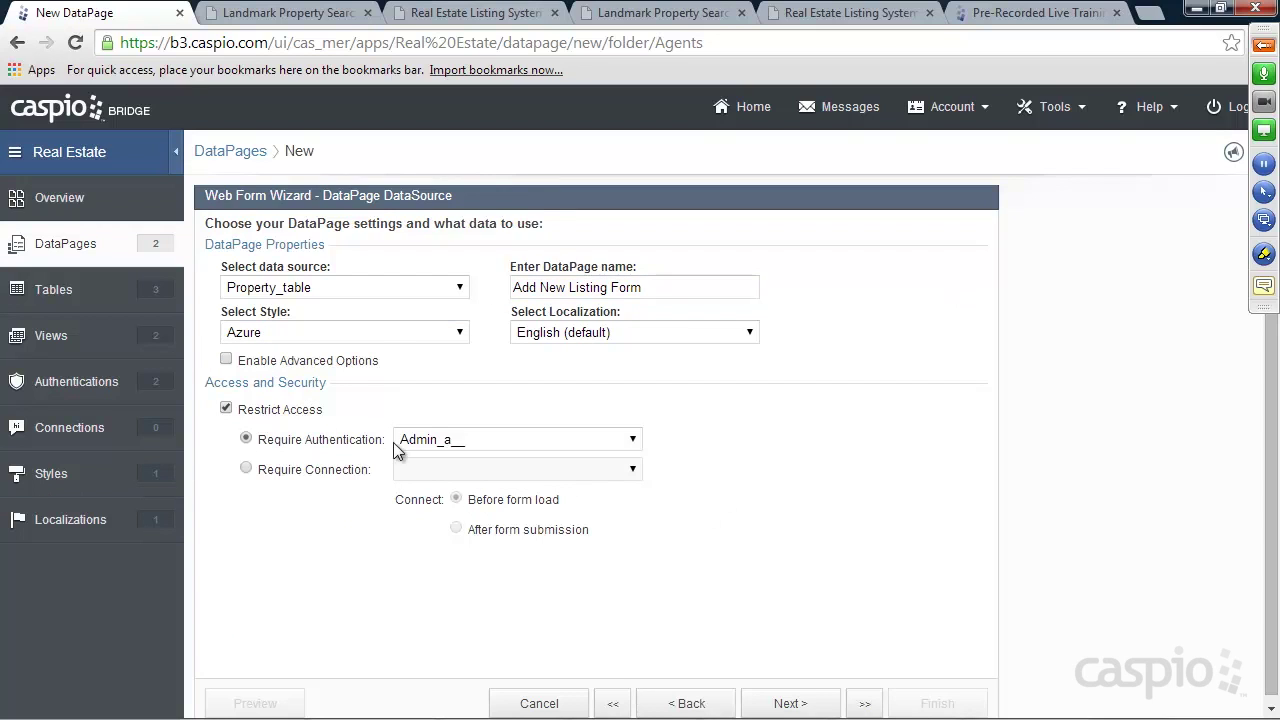
{"action": "left_click", "coordinate": [422, 440]}
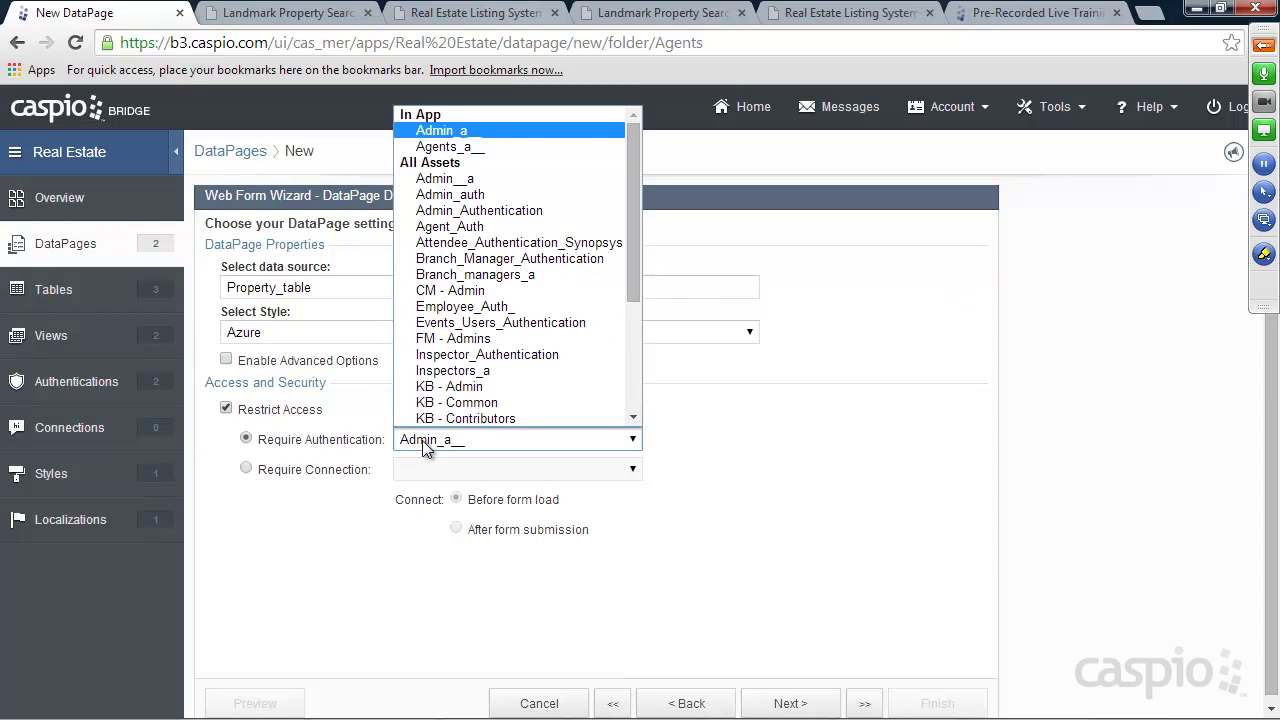
{"action": "left_click", "coordinate": [458, 147]}
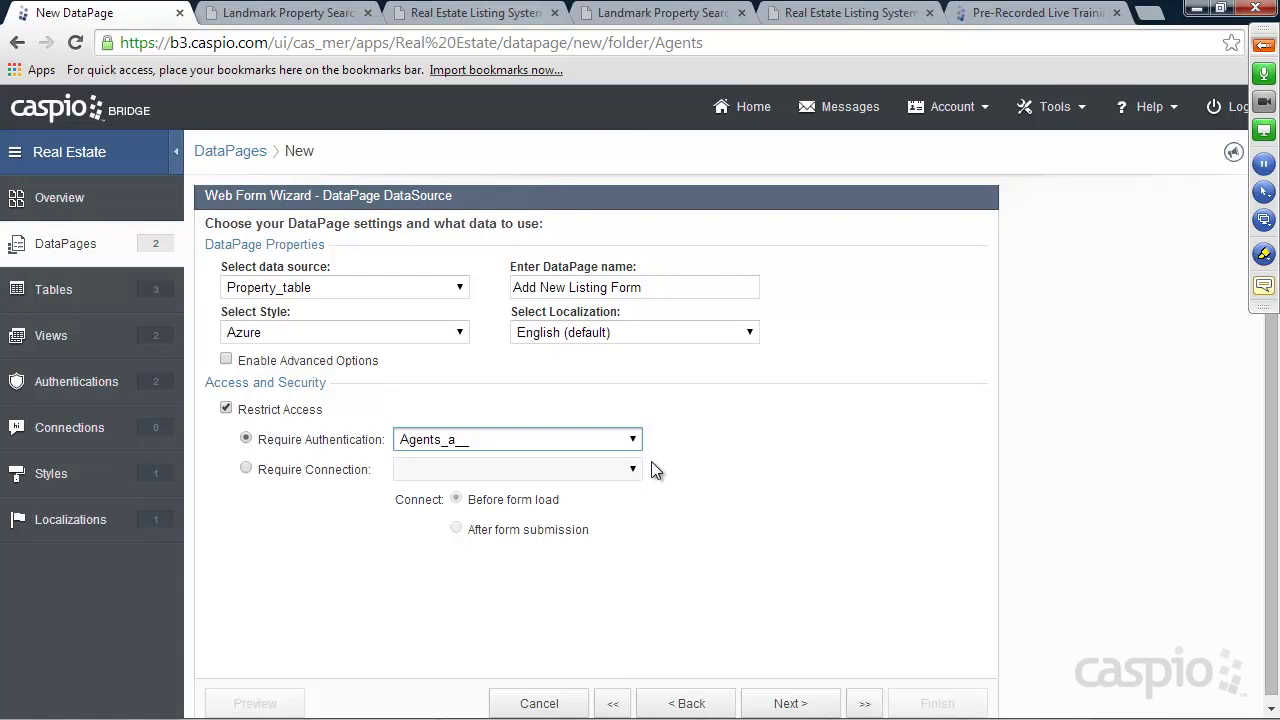
{"action": "left_click", "coordinate": [789, 702]}
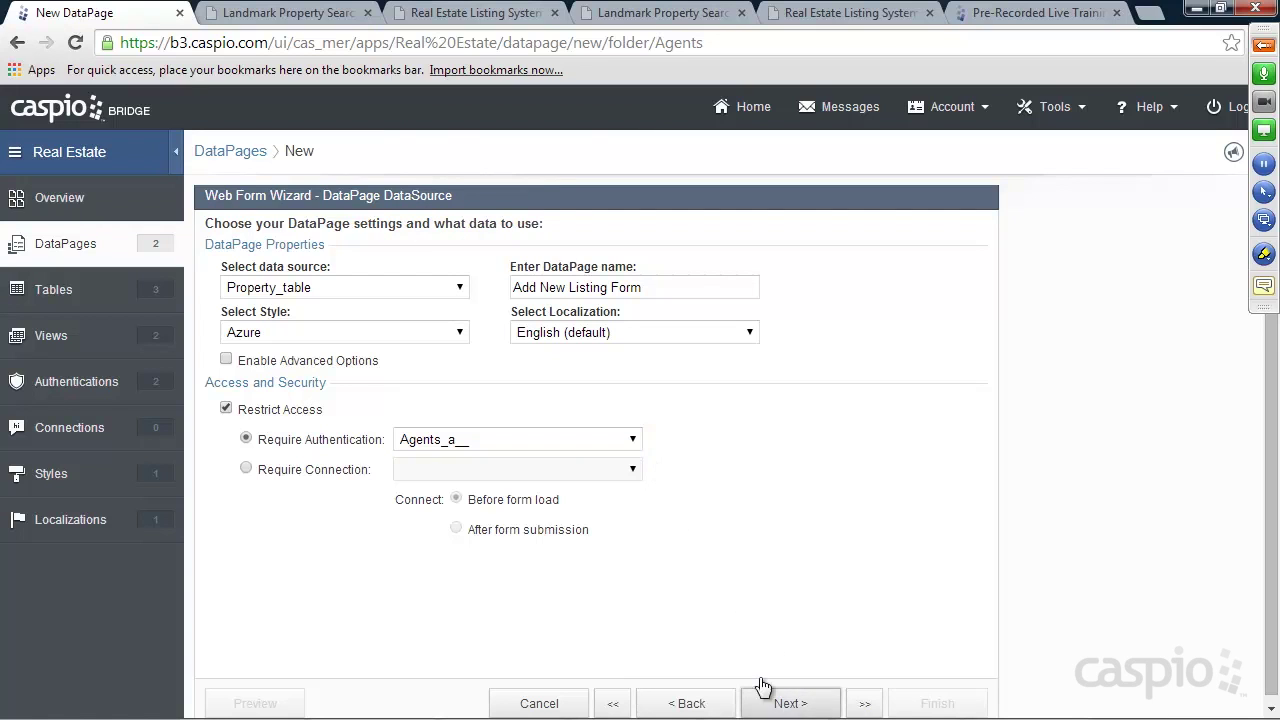
{"action": "scroll", "coordinate": [560, 425], "scroll_direction": "down", "scroll_amount": 1}
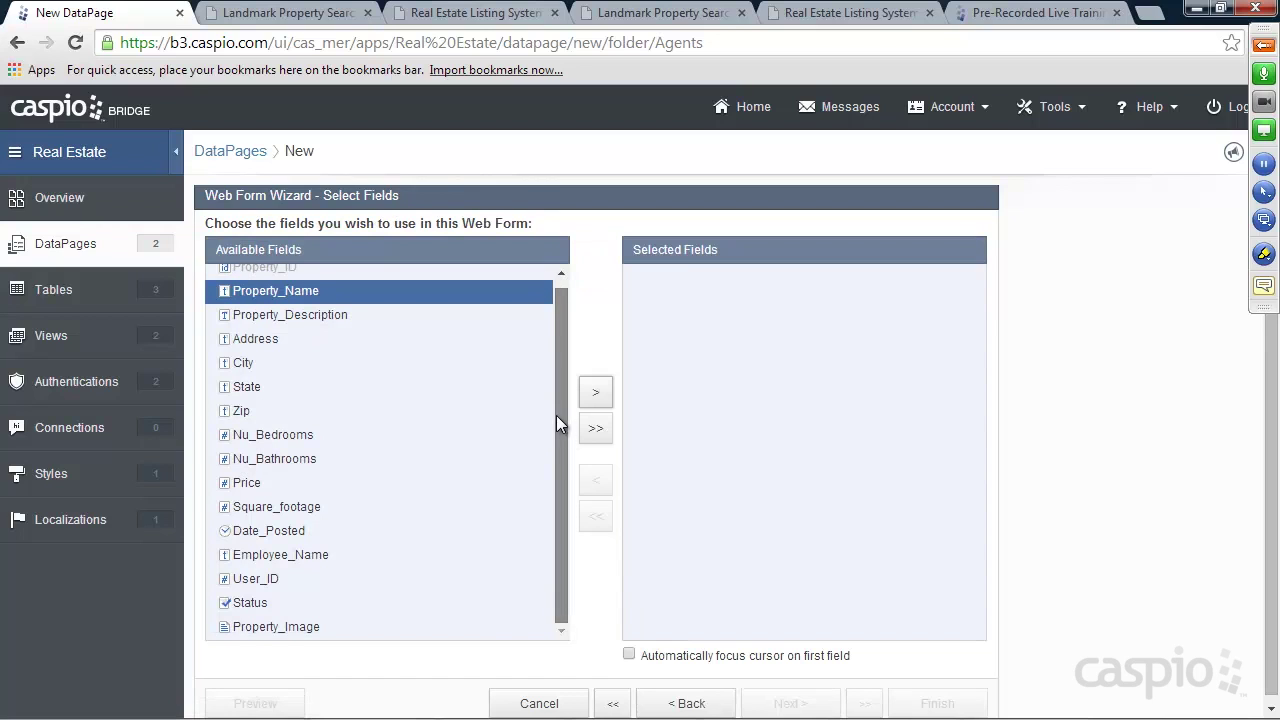
Add all available Property_table fields to the form and continue to field configuration
{"action": "scroll", "coordinate": [556, 415], "scroll_direction": "up", "scroll_amount": 1}
{"action": "left_click_drag", "start_coordinate": [562, 410], "coordinate": [561, 413]}
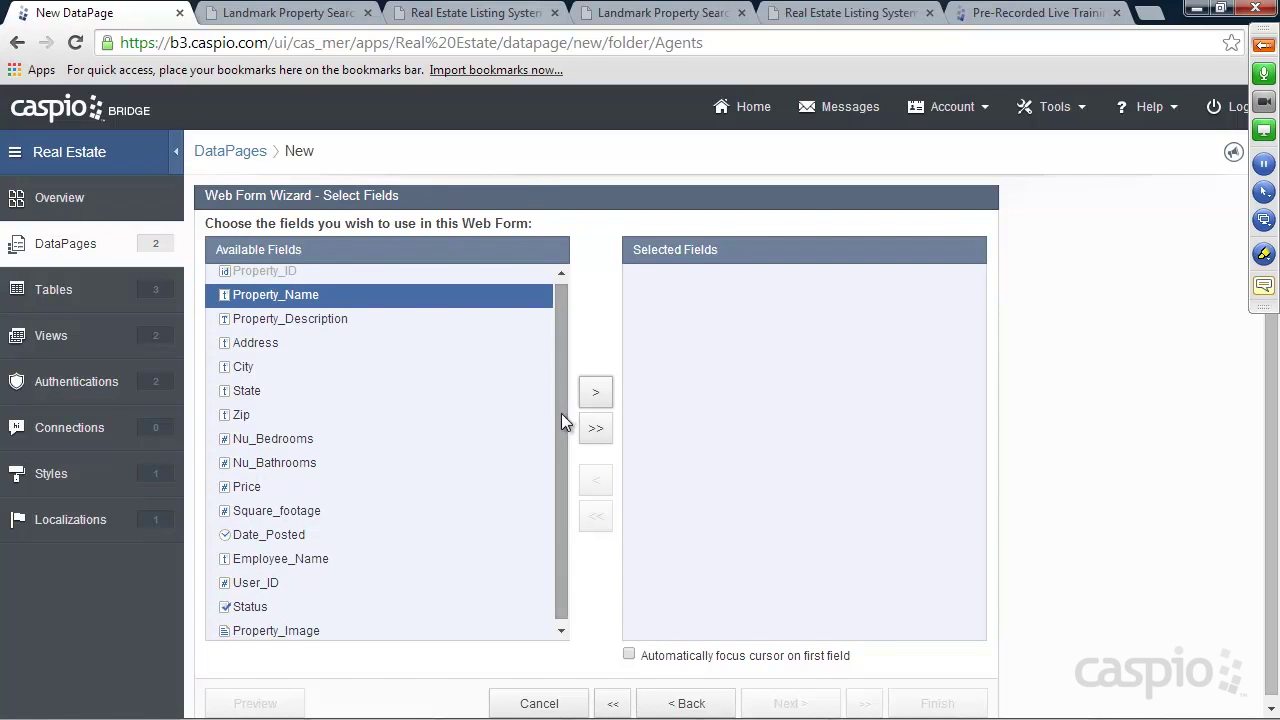
{"action": "left_click", "coordinate": [596, 433]}
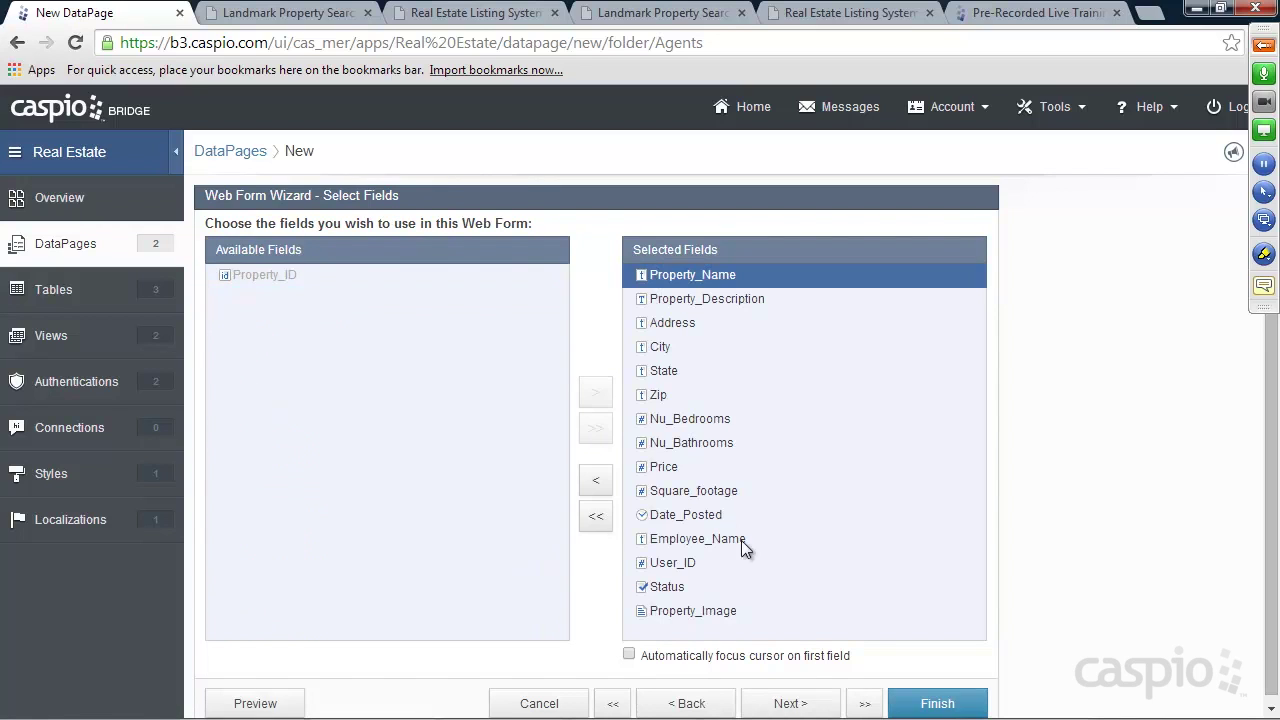
{"action": "left_click", "coordinate": [780, 703]}
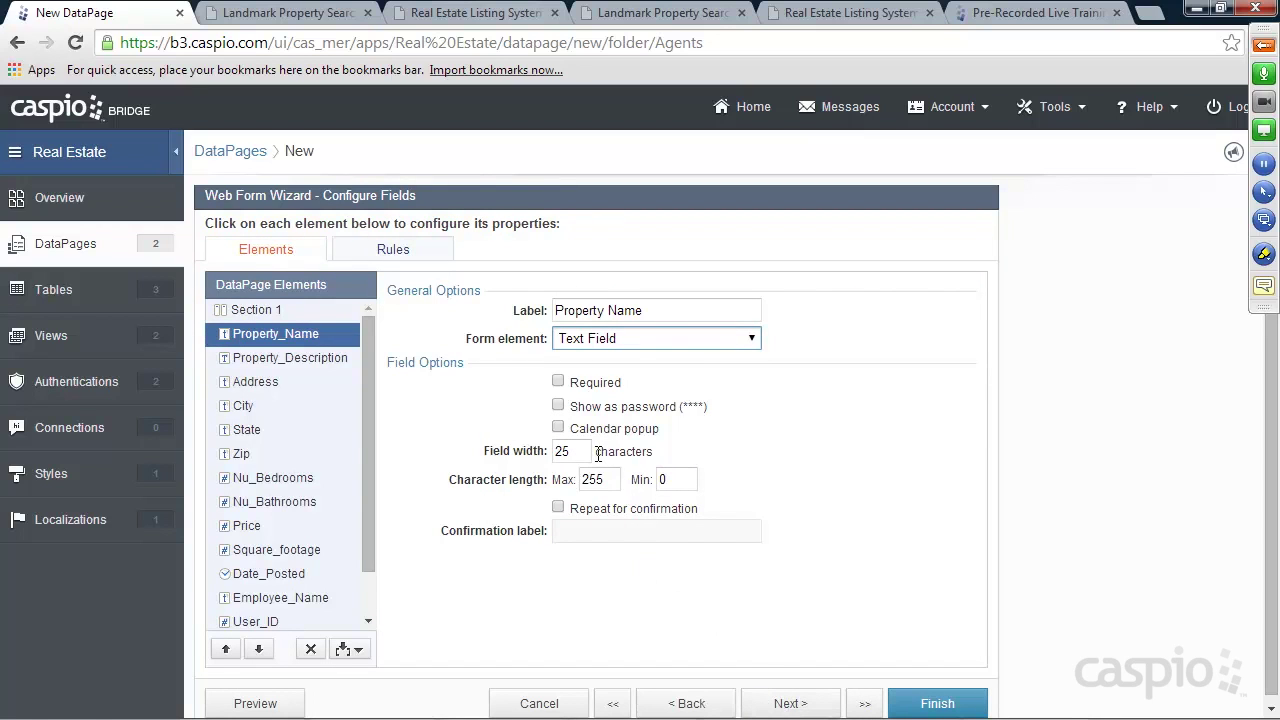
Make Property_Name required and set Property_Description to a Text Area
{"action": "left_click", "coordinate": [287, 357]}
{"action": "left_click", "coordinate": [270, 382]}
{"action": "left_click", "coordinate": [252, 404]}
{"action": "left_click", "coordinate": [252, 382]}
{"action": "left_click", "coordinate": [275, 357]}
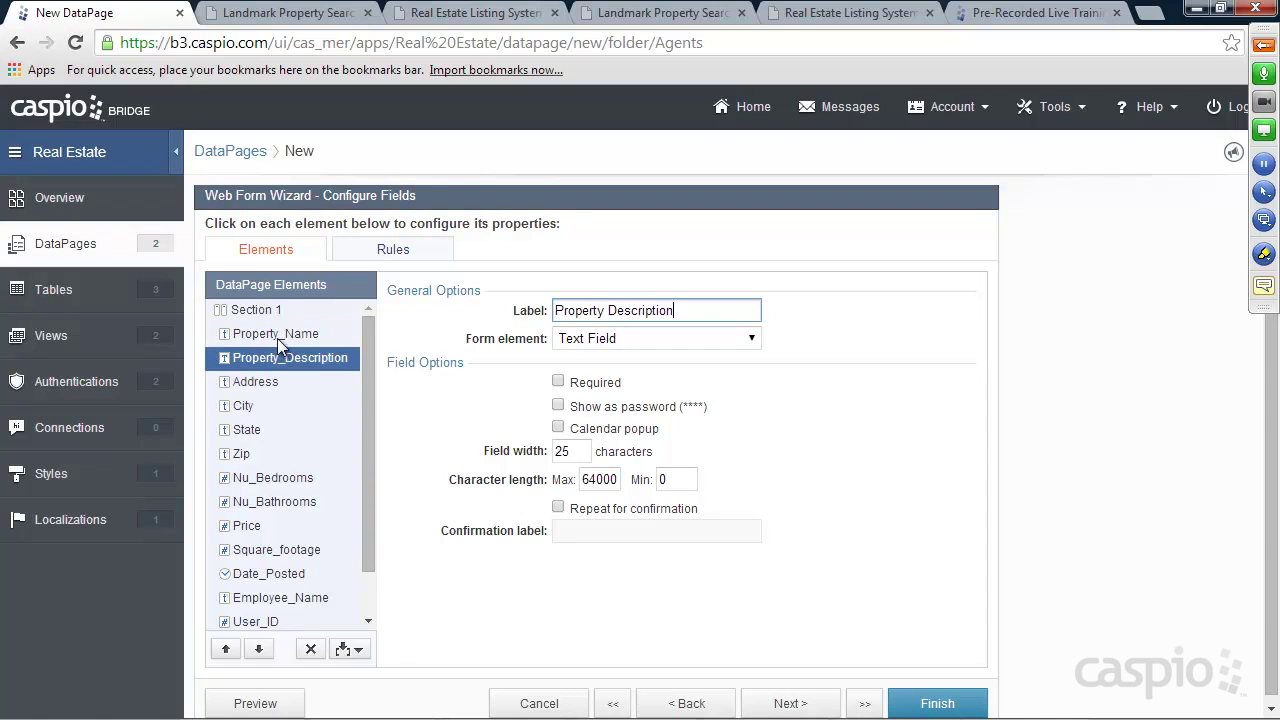
{"action": "left_click", "coordinate": [277, 336]}
{"action": "left_click", "coordinate": [570, 383]}
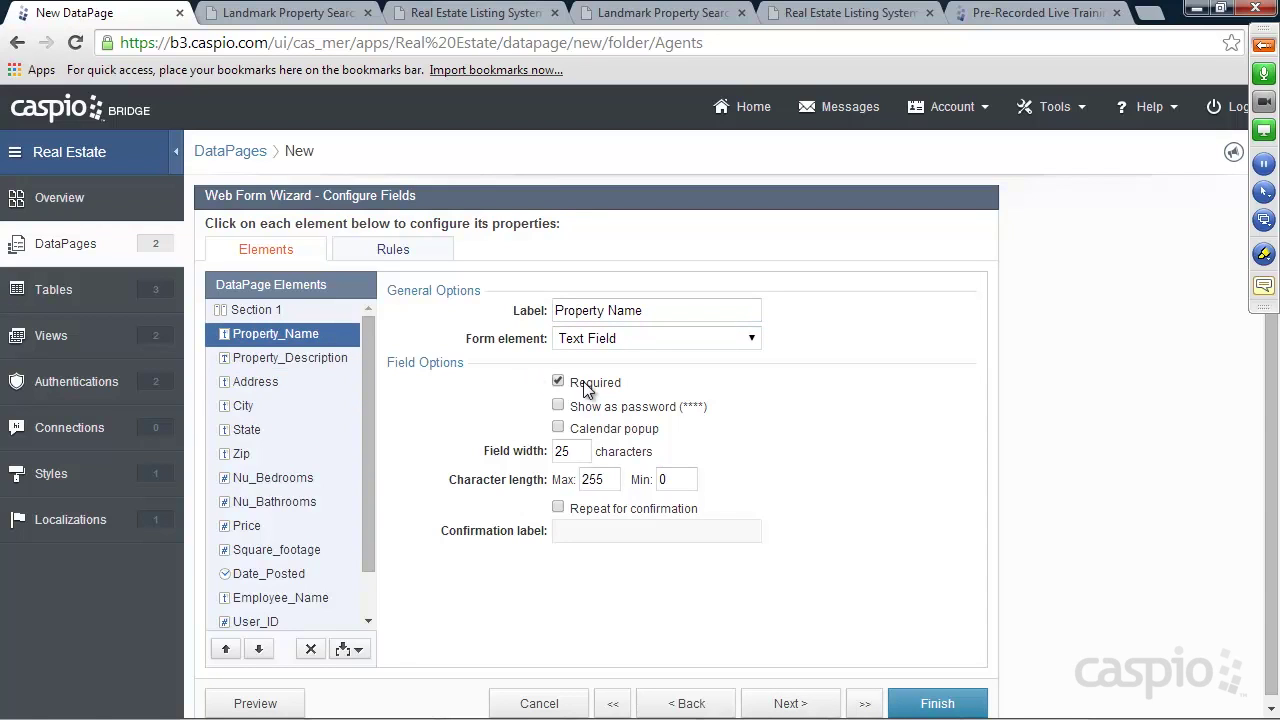
{"action": "left_click", "coordinate": [292, 358]}
{"action": "left_click", "coordinate": [655, 338]}
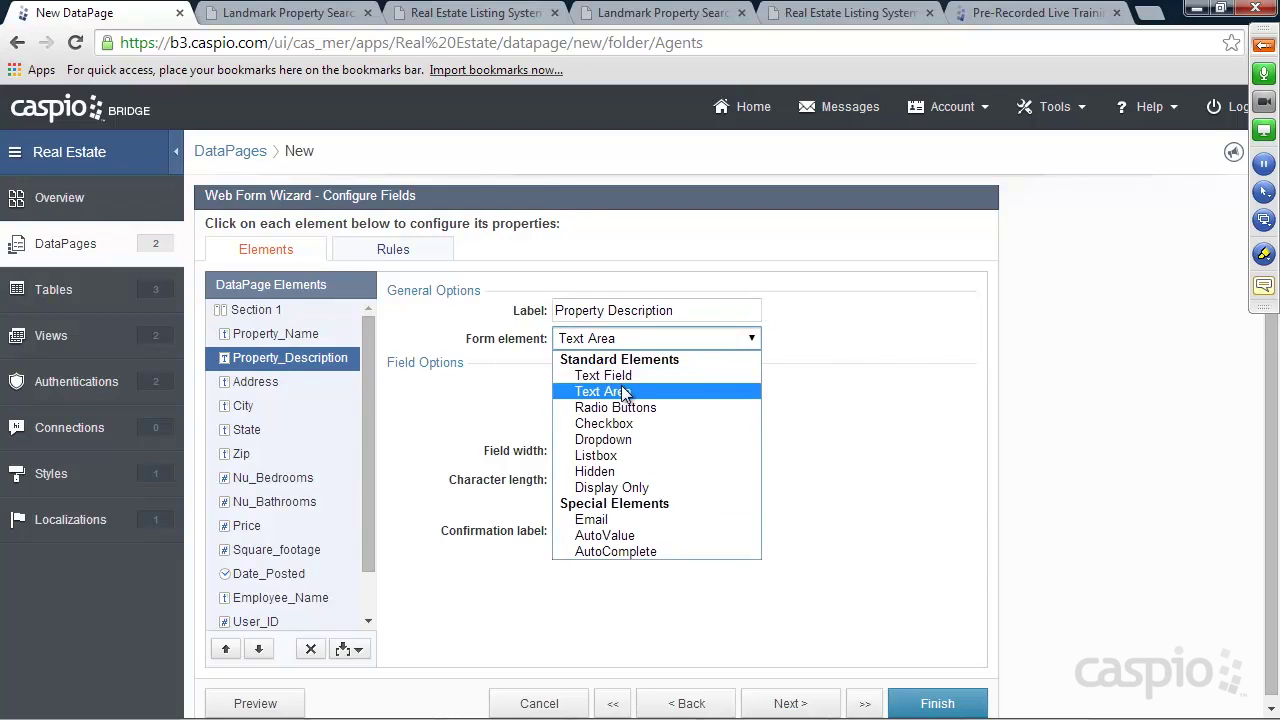
{"action": "left_click", "coordinate": [590, 390]}
Make State a Dropdown whose values come from Both custom entries and a lookup table
{"action": "scroll", "coordinate": [368, 380], "scroll_direction": "down", "scroll_amount": 1}
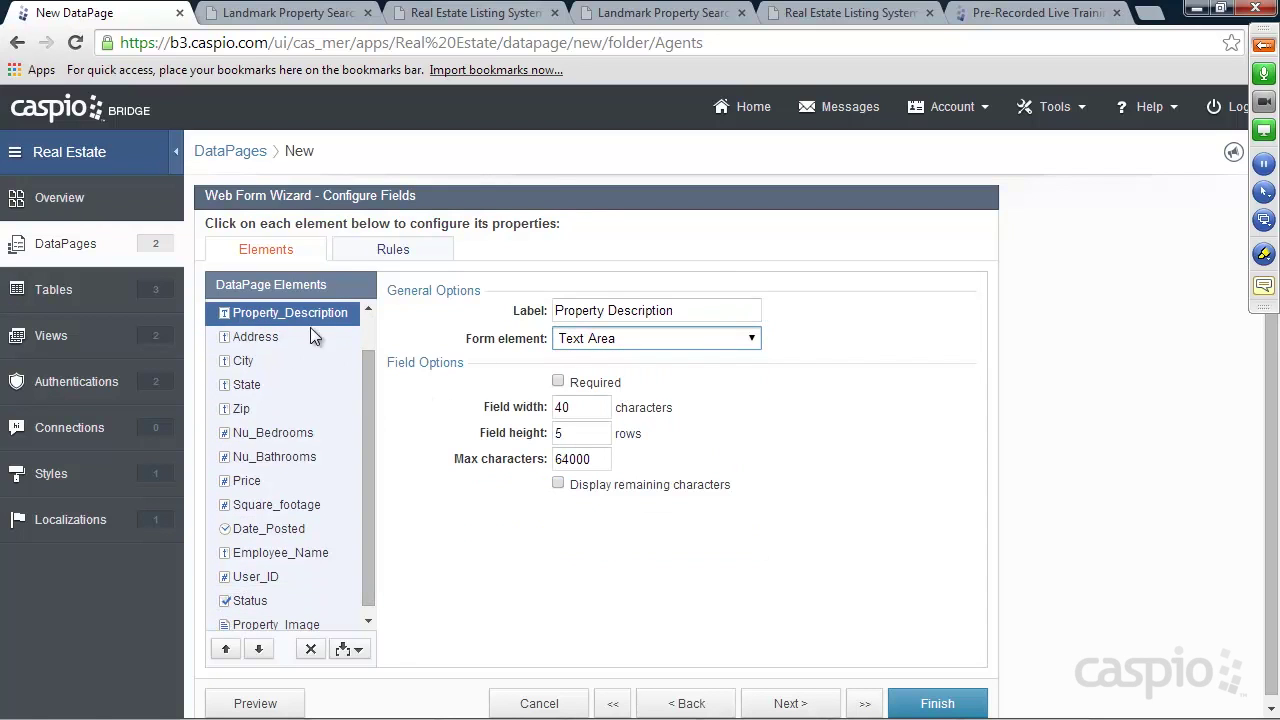
{"action": "left_click", "coordinate": [258, 362]}
{"action": "left_click", "coordinate": [258, 390]}
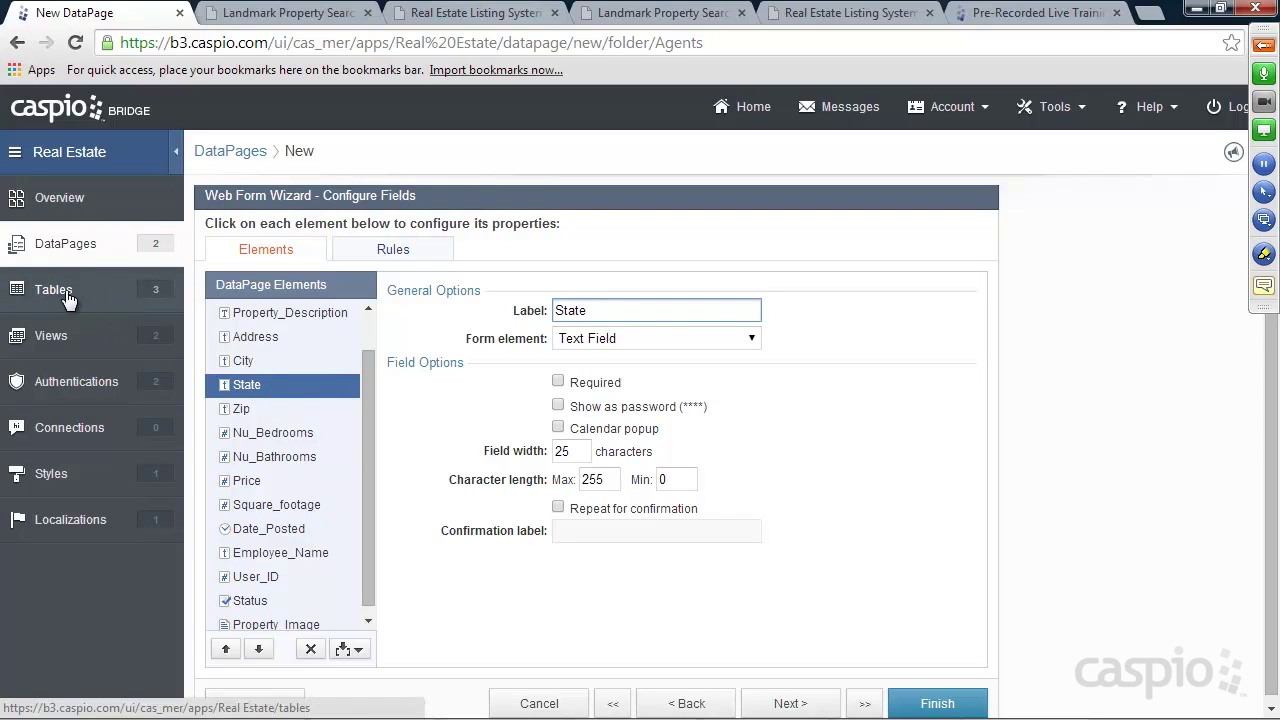
{"action": "left_click", "coordinate": [610, 340]}
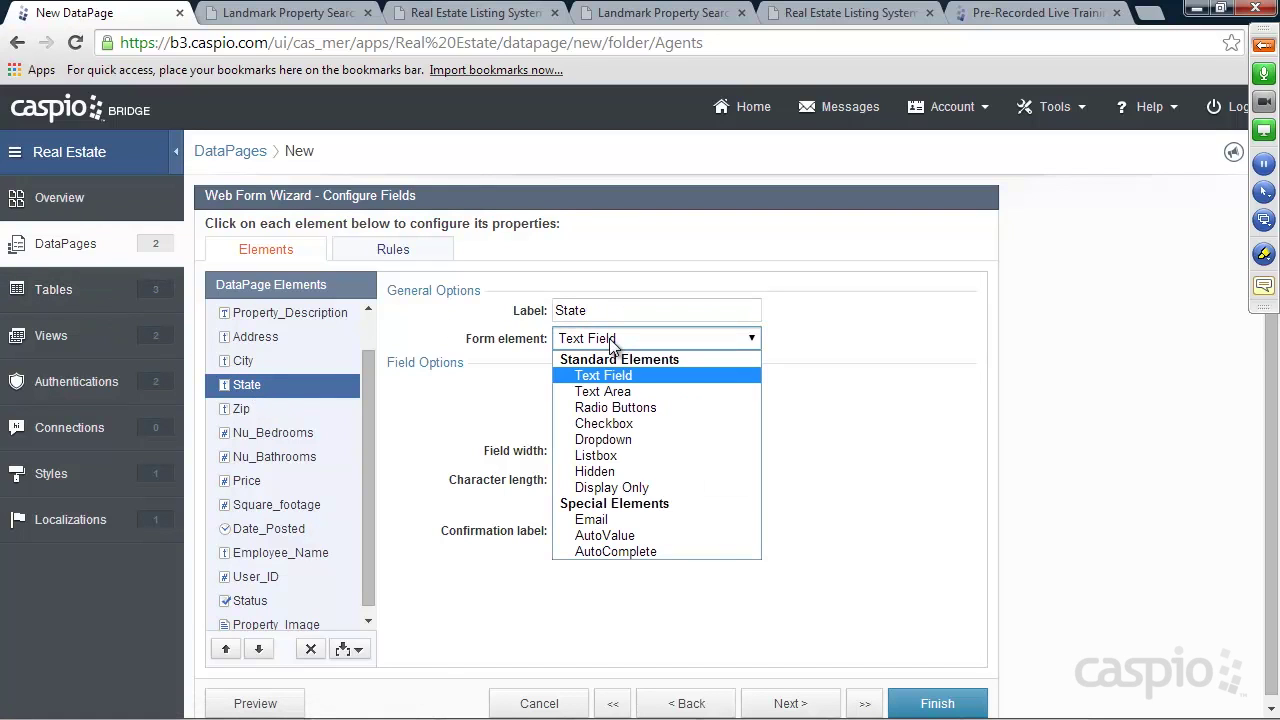
{"action": "left_click", "coordinate": [613, 441]}
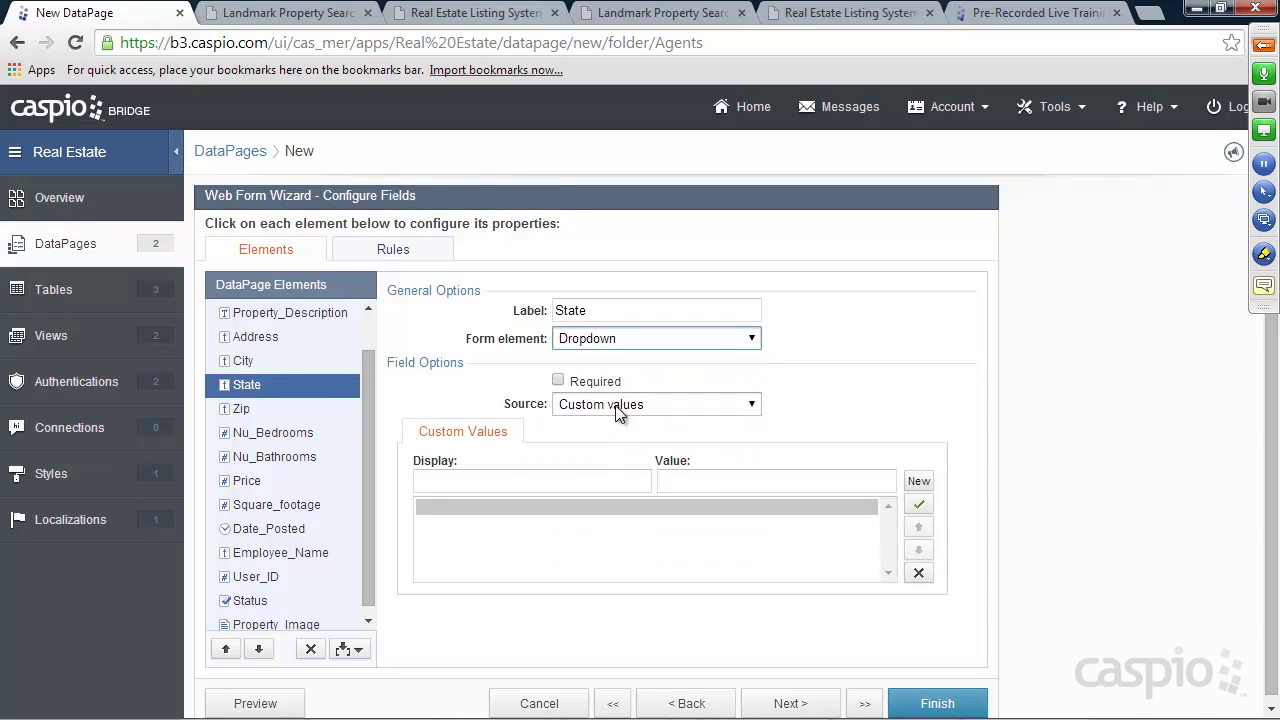
{"action": "left_click", "coordinate": [508, 486]}
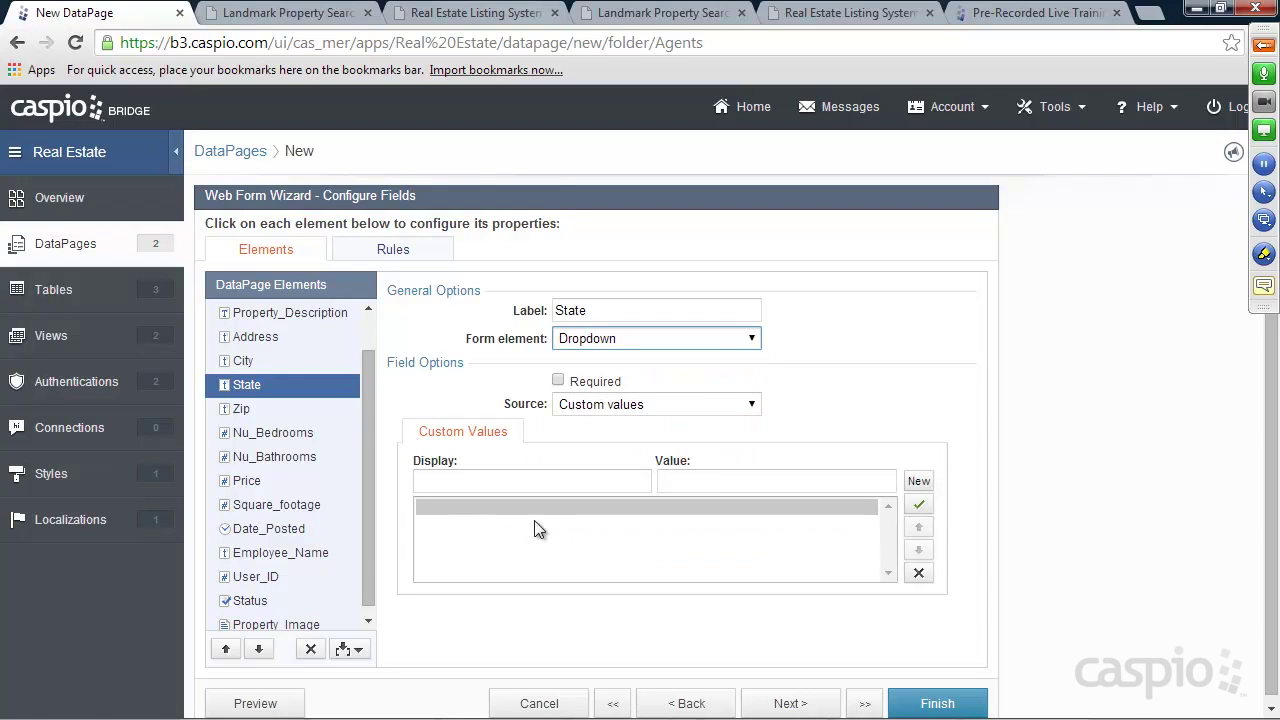
{"action": "left_click", "coordinate": [609, 406]}
{"action": "left_click", "coordinate": [609, 445]}
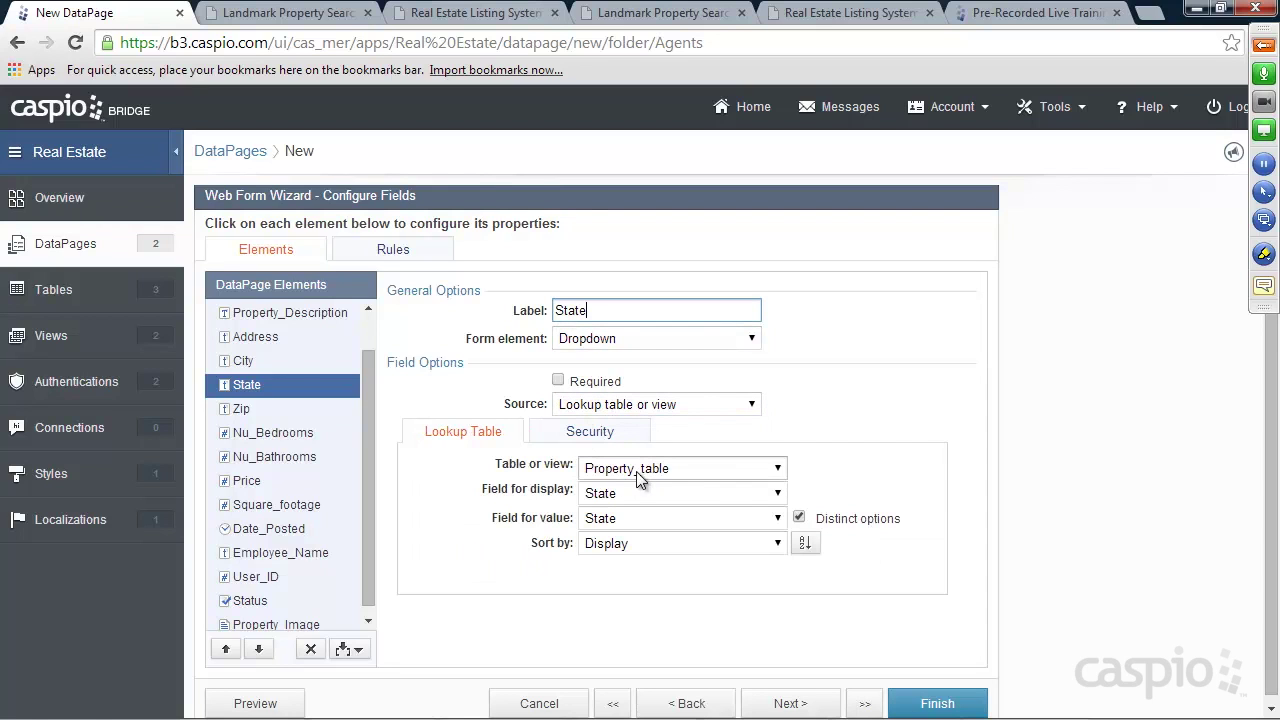
{"action": "left_click", "coordinate": [680, 404]}
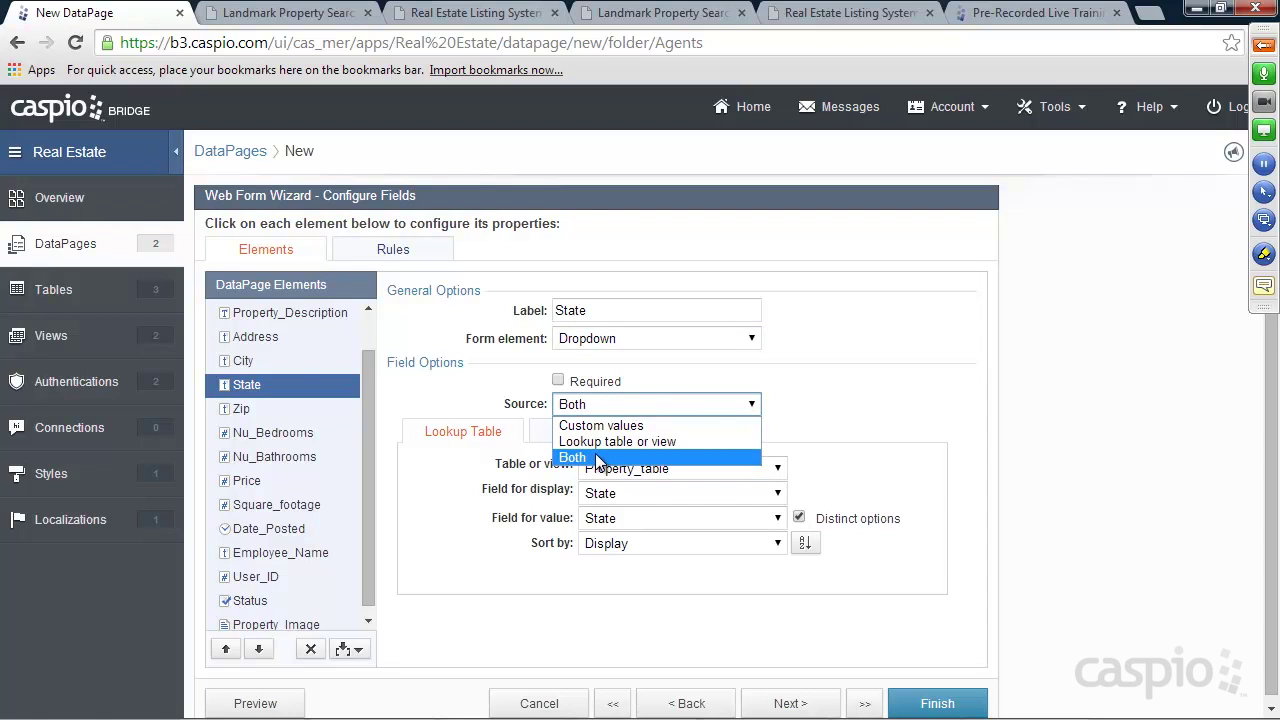
{"action": "left_click", "coordinate": [598, 458]}
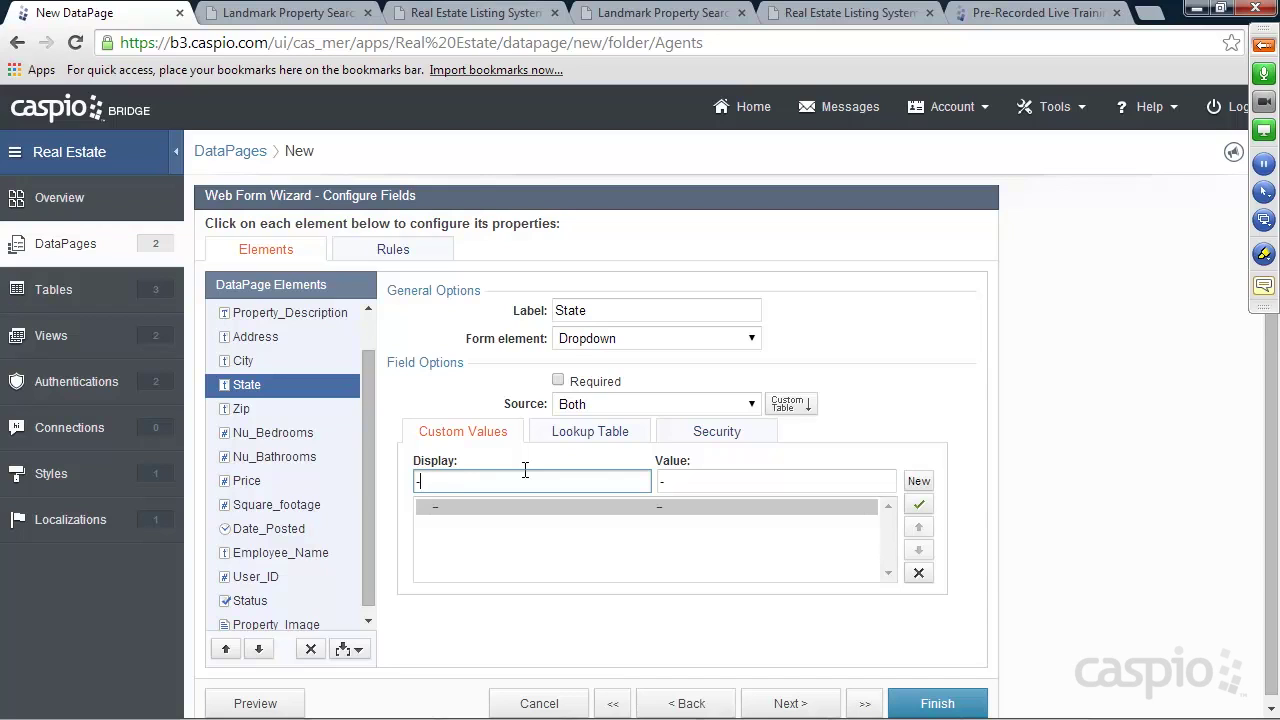
Add a 'Select State' custom option with empty value and pull remaining State options from States_lup
{"action": "type", "text": "Select State --"}
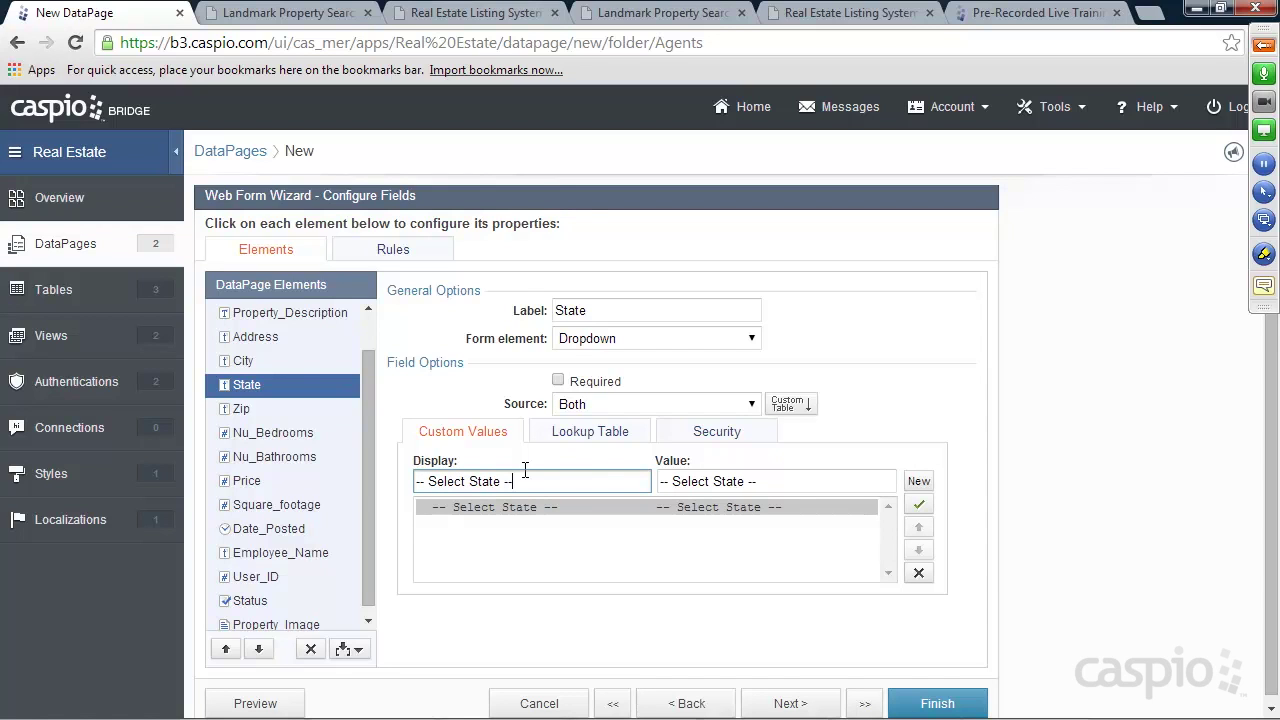
{"action": "left_click_drag", "start_coordinate": [760, 481], "coordinate": [660, 481]}
{"action": "key", "text": "BackSpace"}
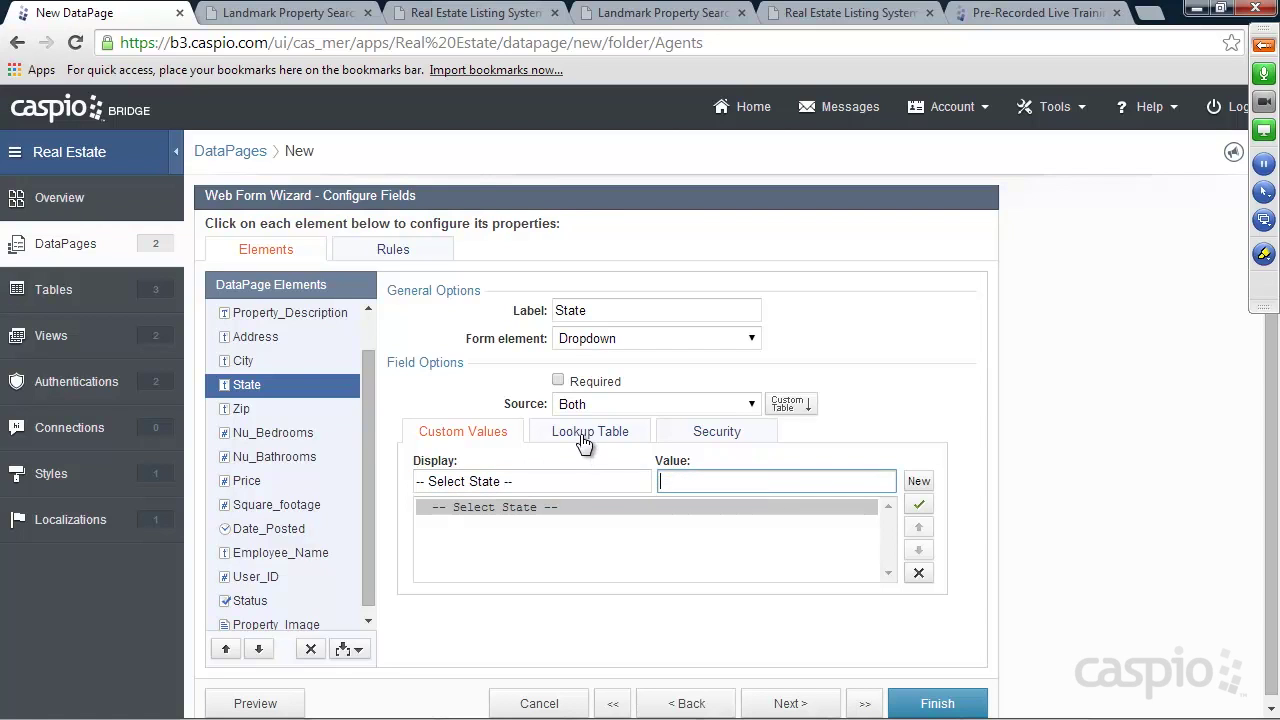
{"action": "left_click", "coordinate": [586, 433]}
{"action": "left_click", "coordinate": [640, 468]}
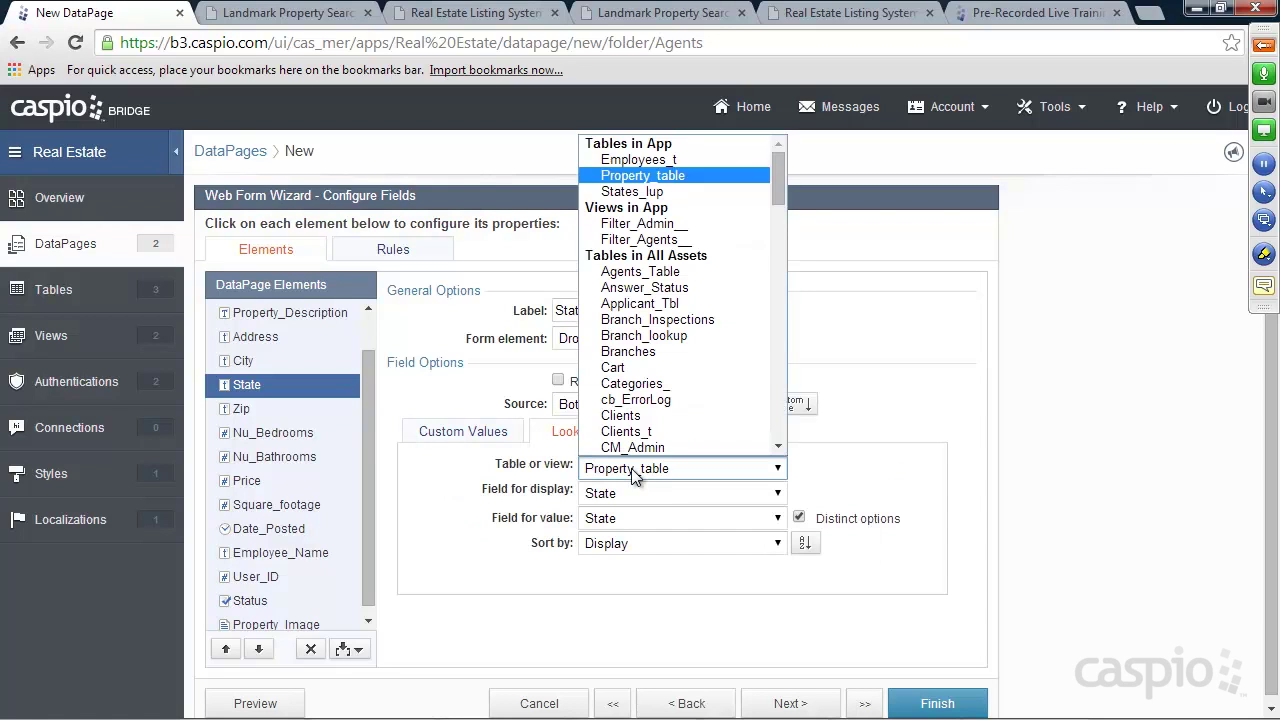
{"action": "left_click", "coordinate": [640, 192]}
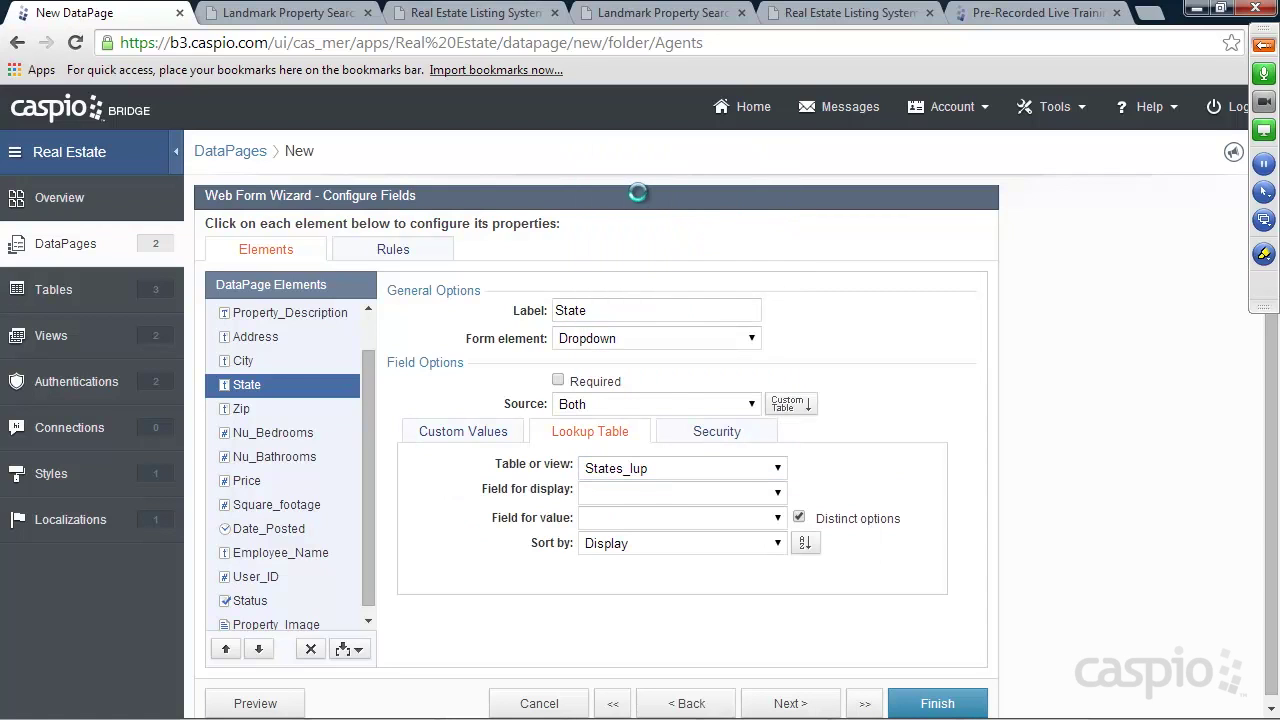
{"action": "left_click", "coordinate": [244, 407]}
{"action": "left_click", "coordinate": [262, 436]}
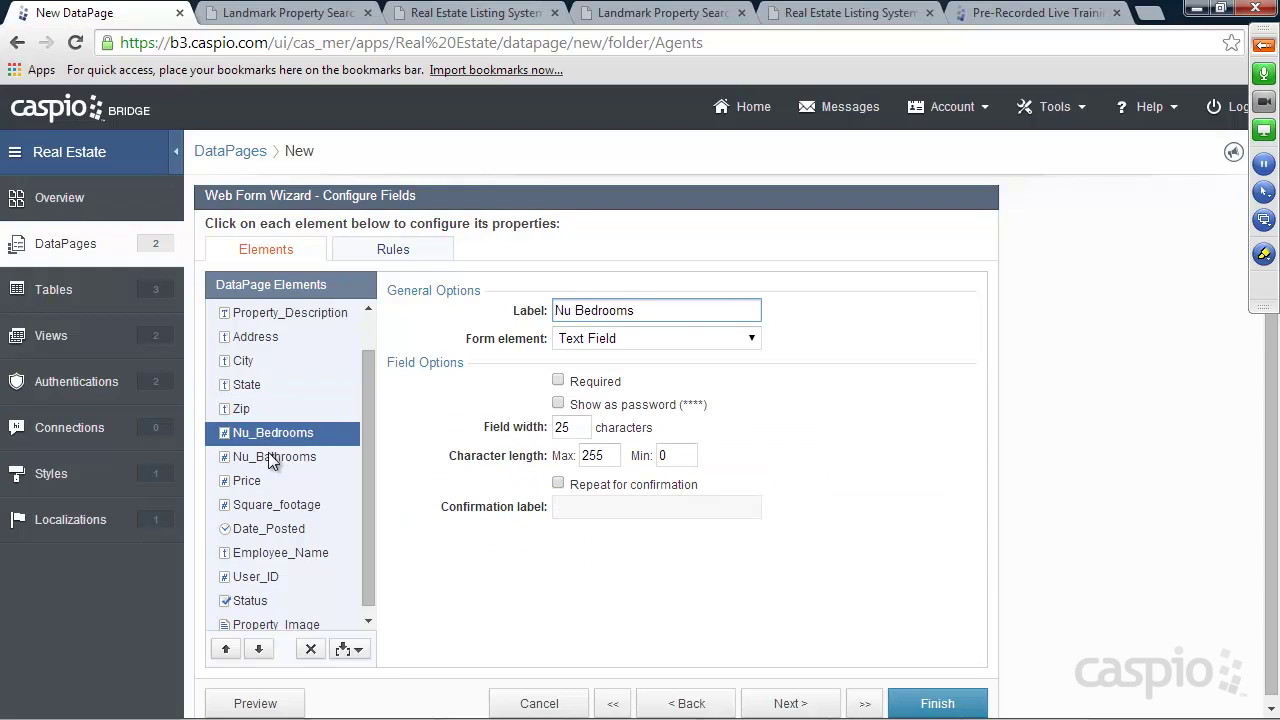
Set Date_Posted's form element to a hidden TimeStamp, then bring up Employee_Name's settings
{"action": "left_click", "coordinate": [268, 454]}
{"action": "left_click", "coordinate": [261, 481]}
{"action": "left_click", "coordinate": [276, 506]}
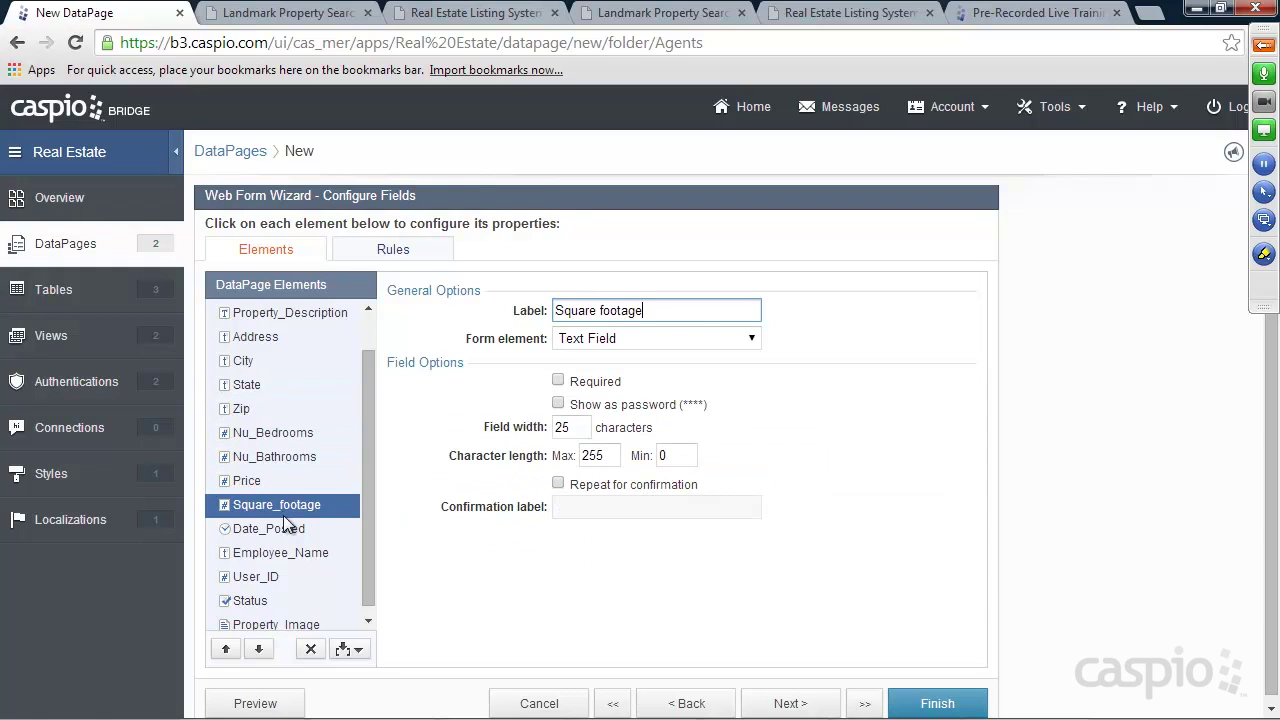
{"action": "left_click", "coordinate": [274, 530]}
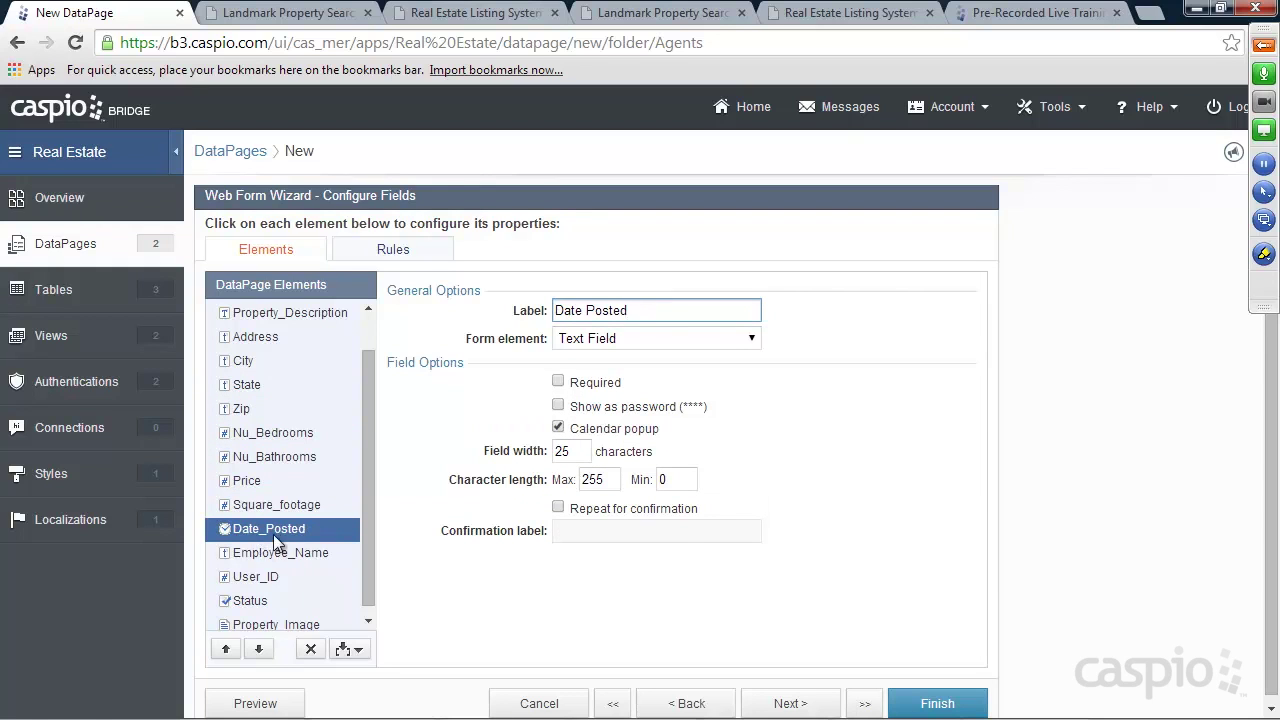
{"action": "left_click", "coordinate": [627, 336]}
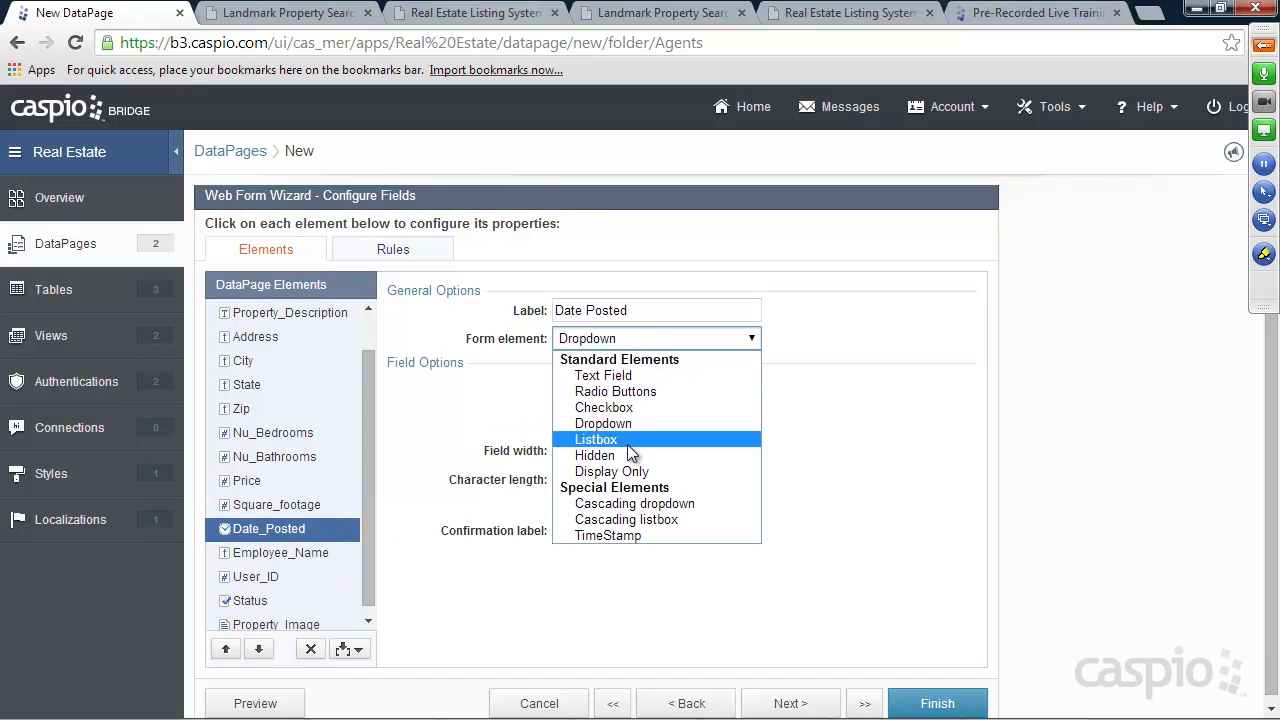
{"action": "left_click", "coordinate": [615, 535]}
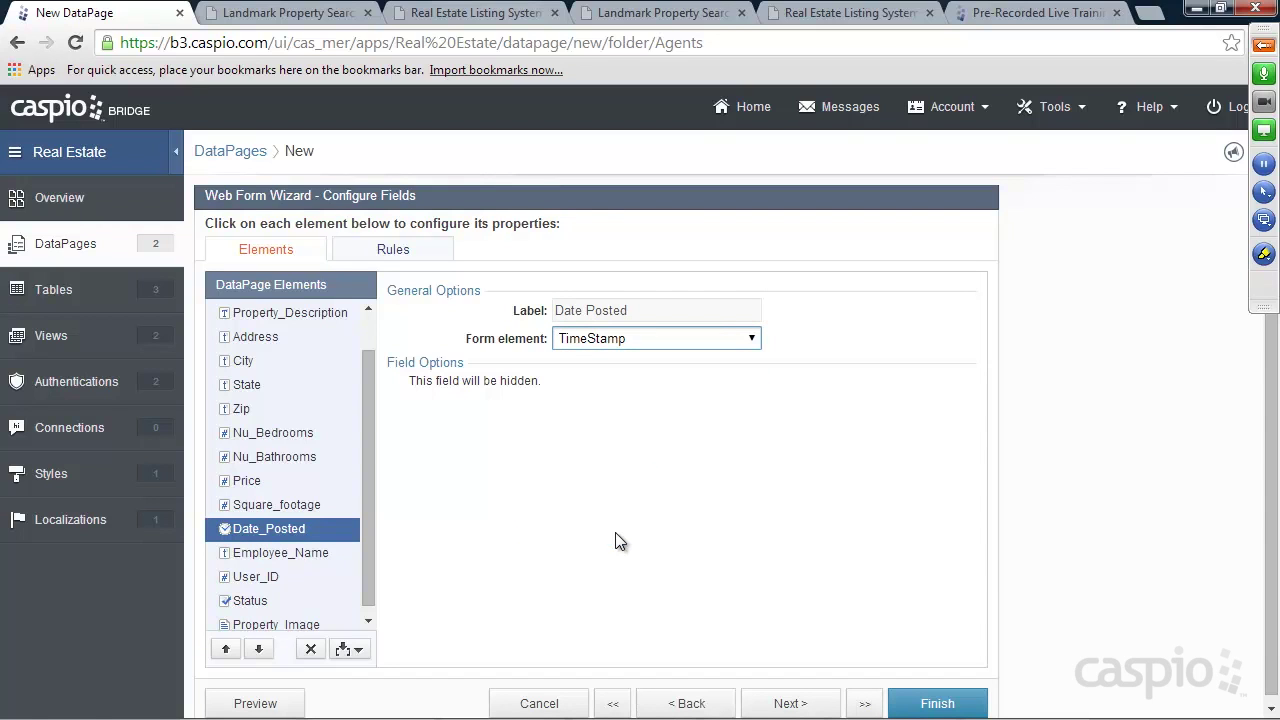
{"action": "scroll", "coordinate": [370, 481], "scroll_direction": "down", "scroll_amount": 1}
{"action": "left_click", "coordinate": [314, 544]}
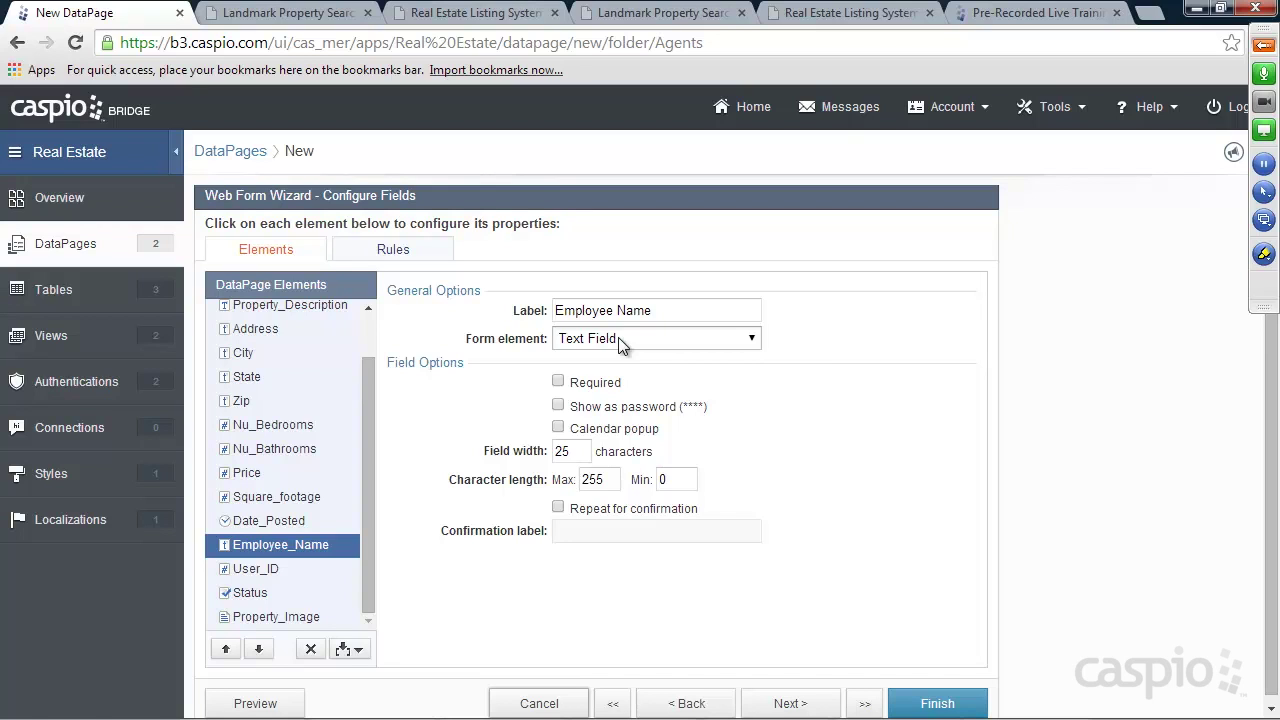
Make Employee_Name hidden, filled on load from the Employees_t_Employee_Name authentication field
{"action": "left_click", "coordinate": [618, 337]}
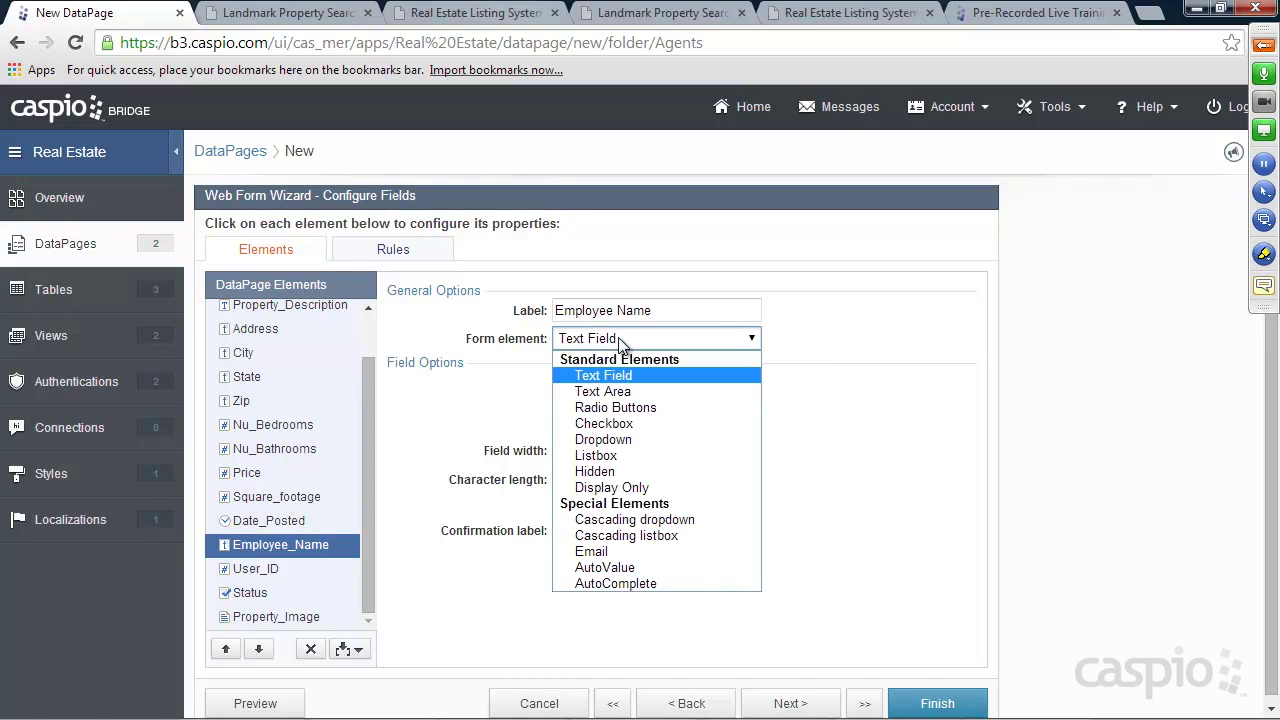
{"action": "left_click", "coordinate": [617, 471]}
{"action": "left_click", "coordinate": [598, 386]}
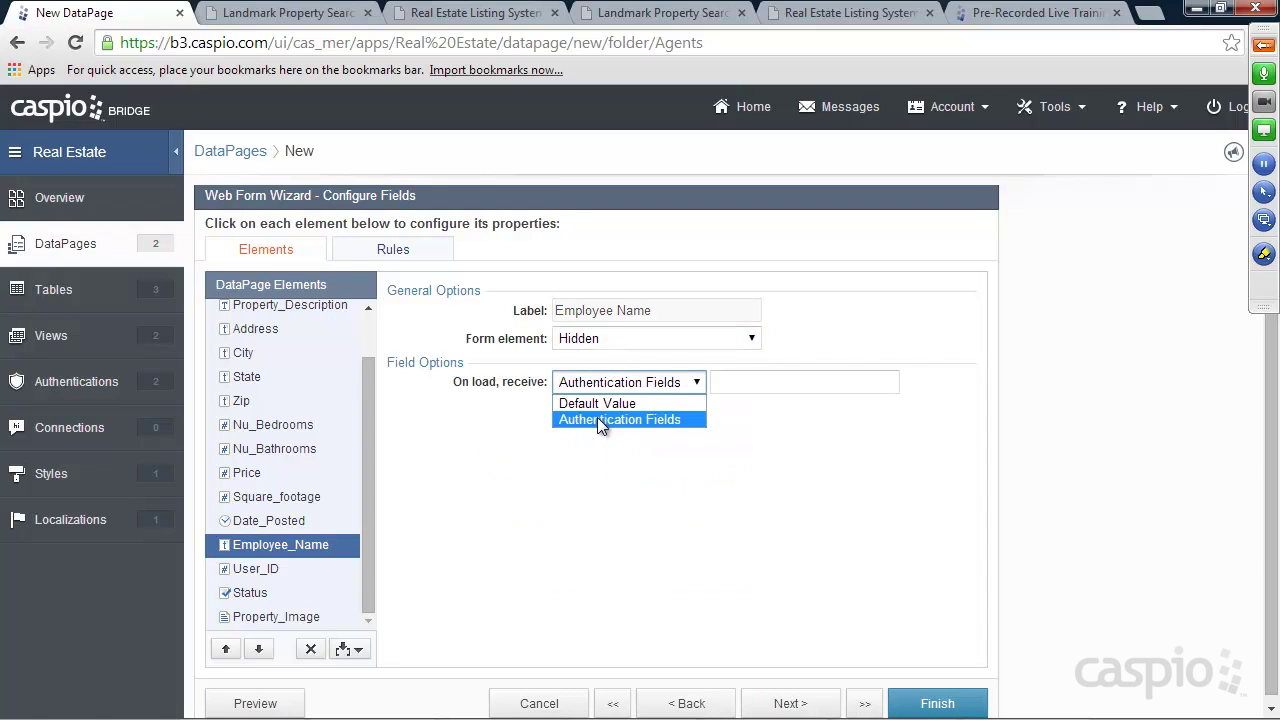
{"action": "left_click", "coordinate": [634, 422]}
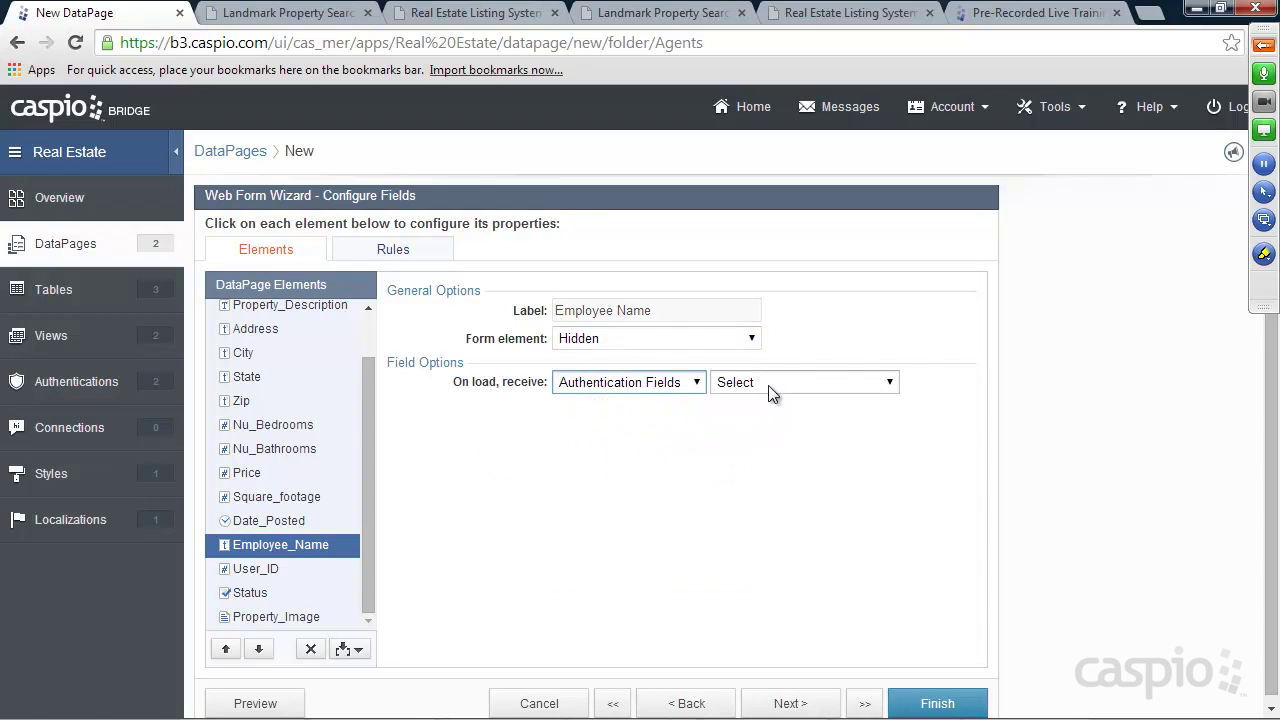
{"action": "left_click", "coordinate": [769, 387]}
{"action": "left_click", "coordinate": [800, 435]}
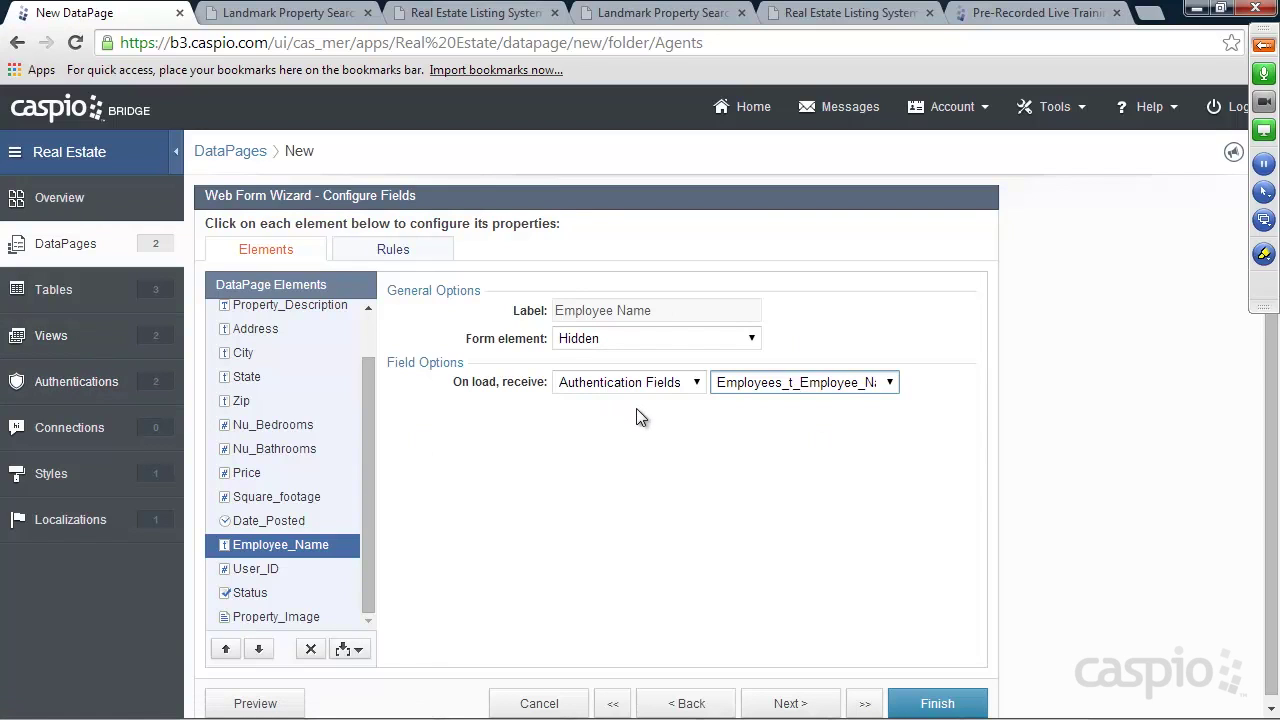
Make User_ID hidden, filled on load from the Employees_t_User_ID authentication field
{"action": "left_click", "coordinate": [256, 570]}
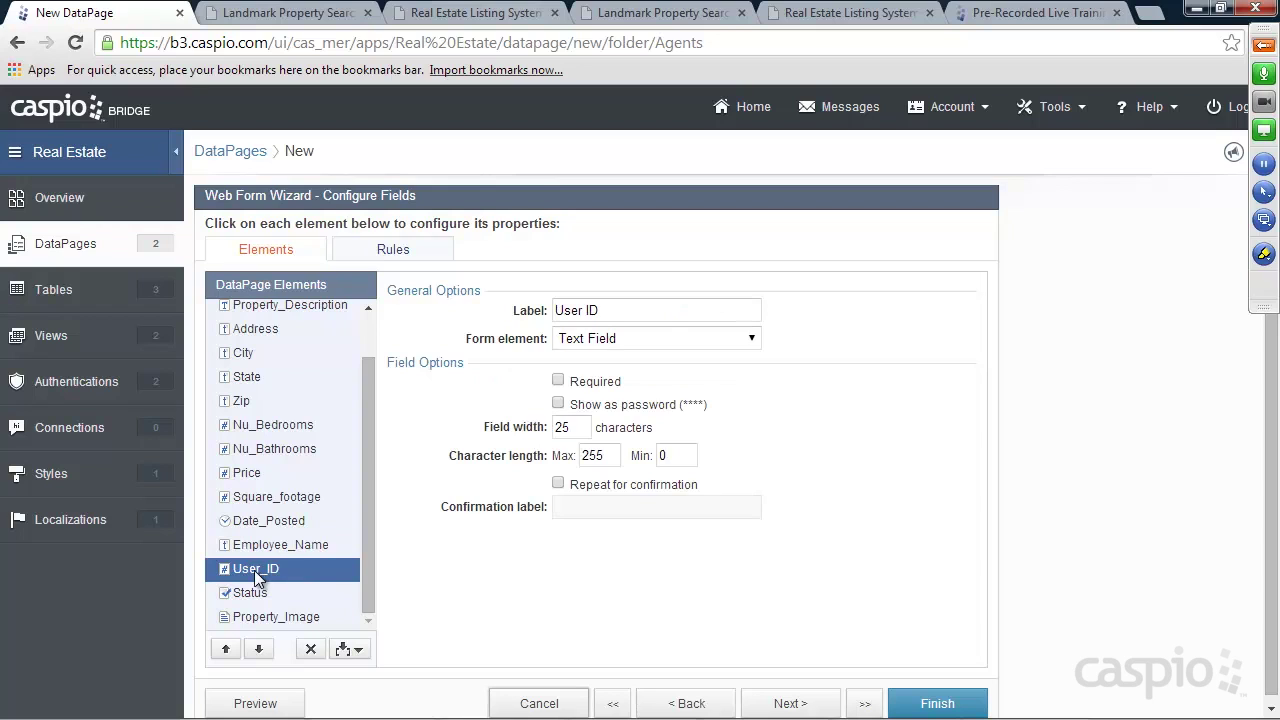
{"action": "left_click", "coordinate": [618, 340]}
{"action": "left_click", "coordinate": [618, 459]}
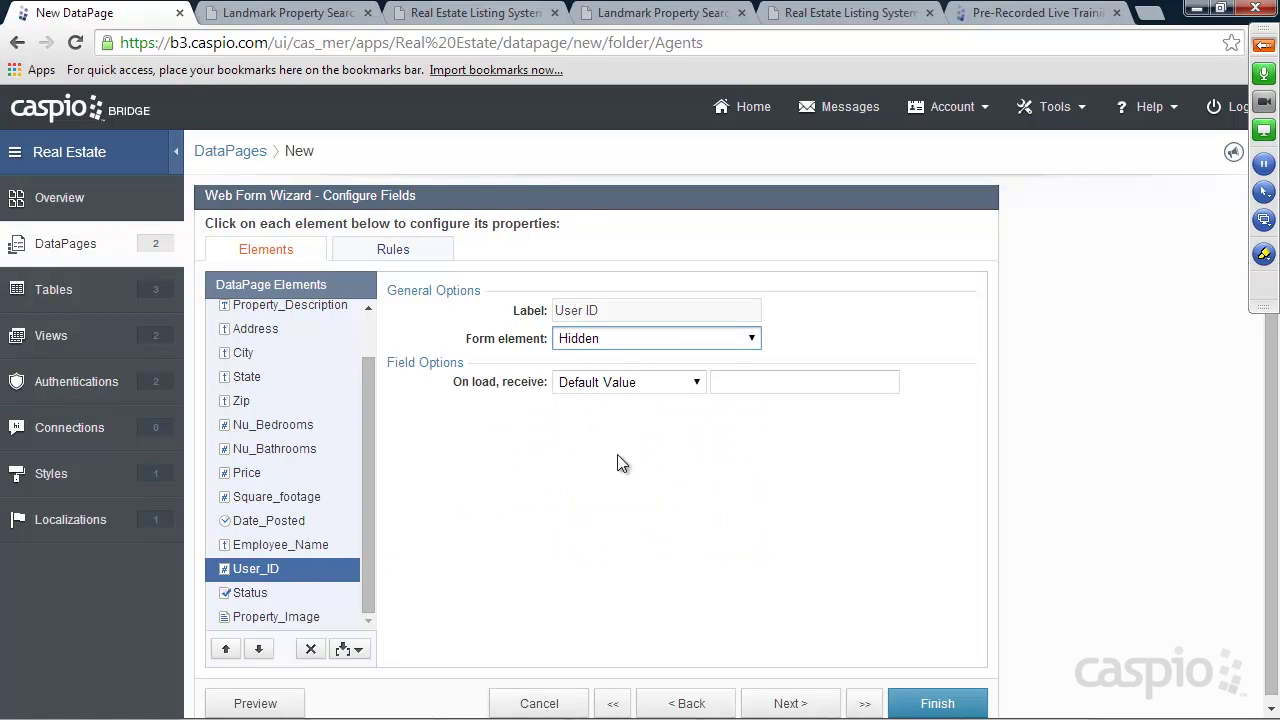
{"action": "left_click", "coordinate": [608, 383]}
{"action": "left_click", "coordinate": [608, 420]}
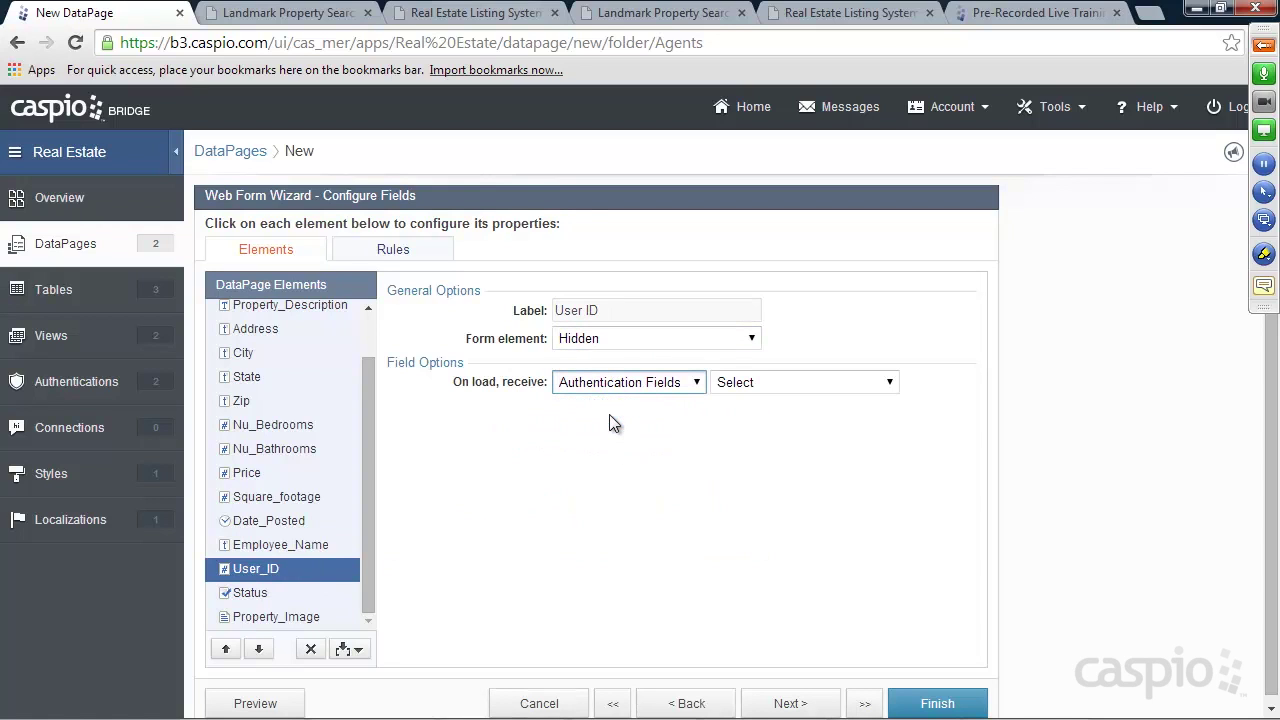
{"action": "left_click", "coordinate": [757, 389]}
{"action": "left_click", "coordinate": [760, 436]}
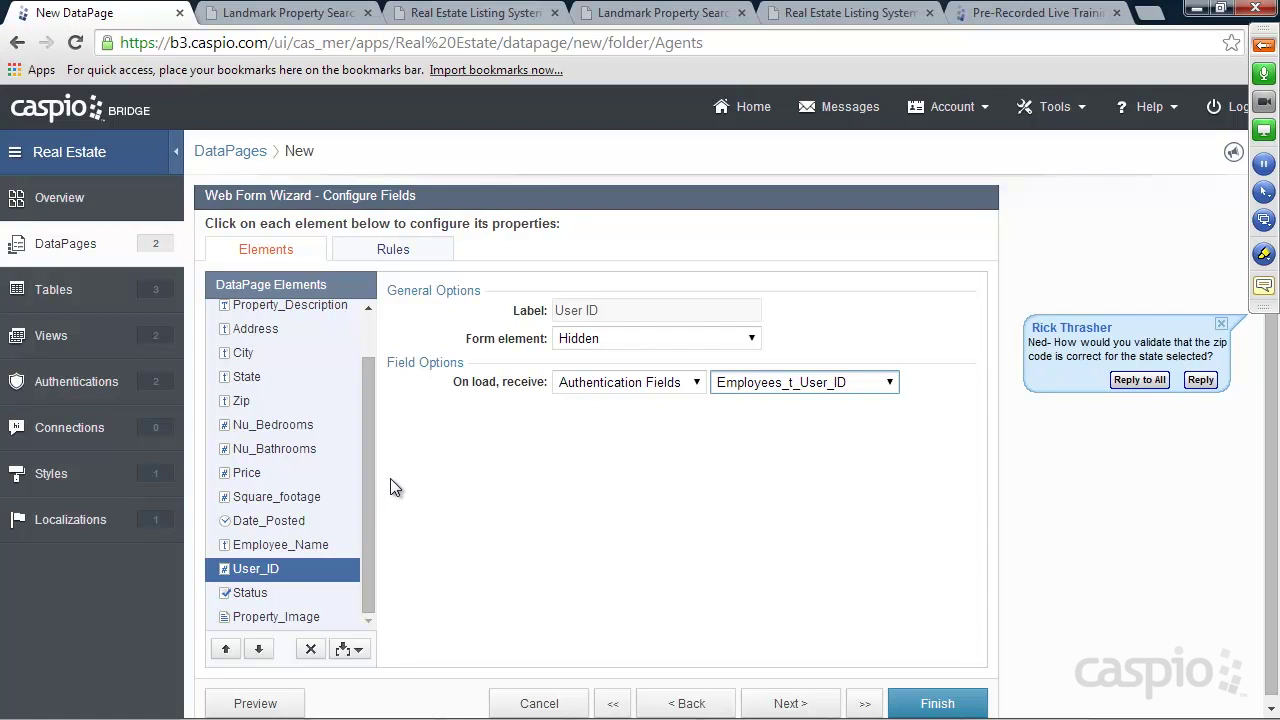
Check the GoToMeeting chat for the zip-code validation question, then reopen the State field's settings
{"action": "left_click", "coordinate": [1263, 47]}
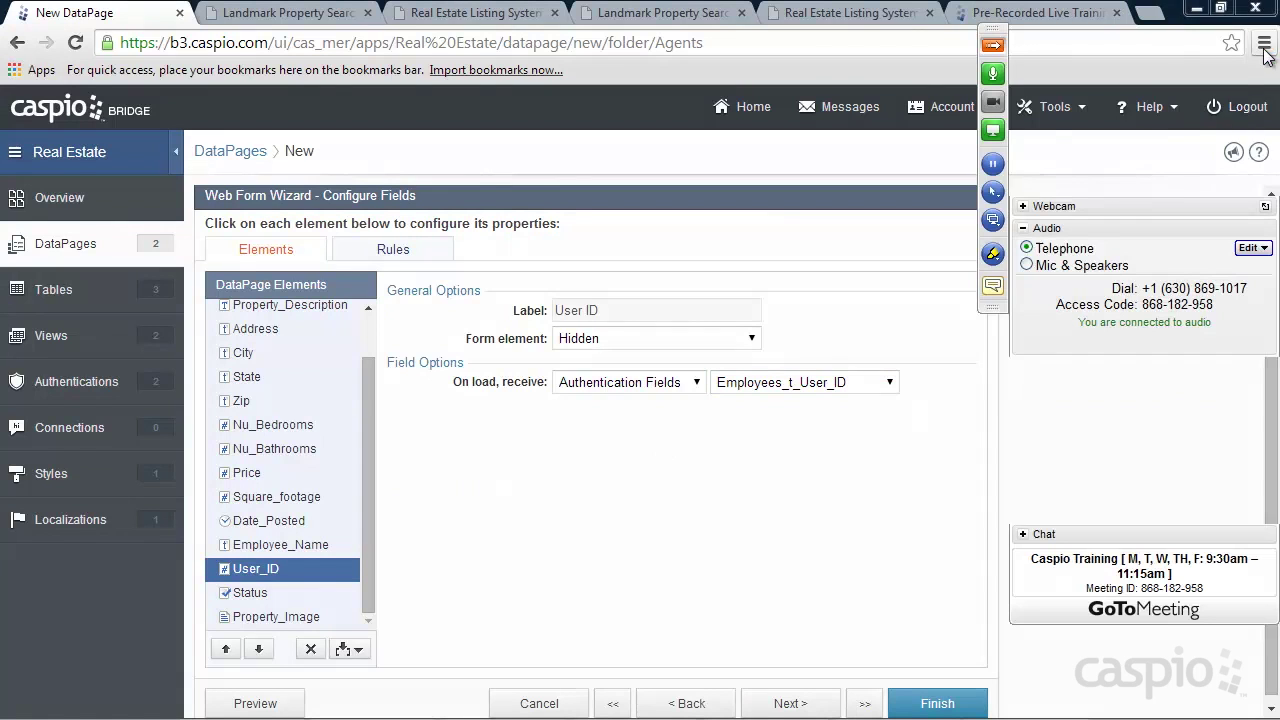
{"action": "left_click", "coordinate": [1024, 536]}
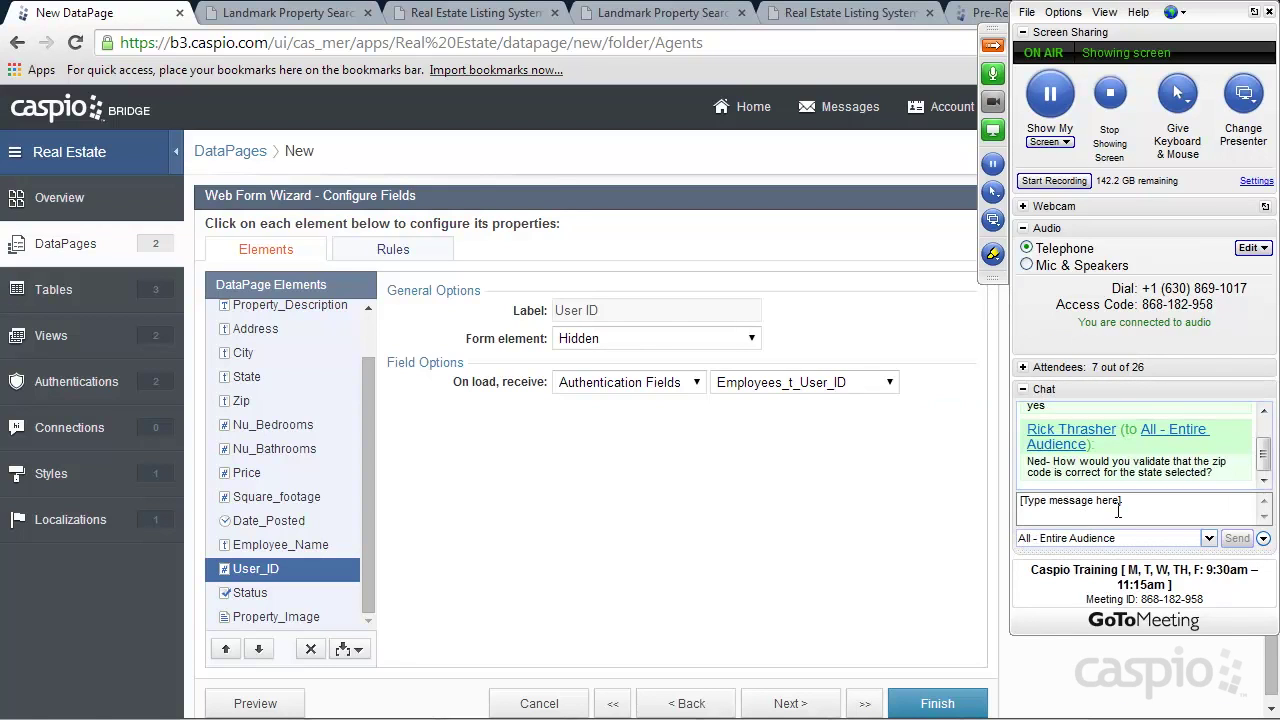
{"action": "left_click", "coordinate": [995, 46]}
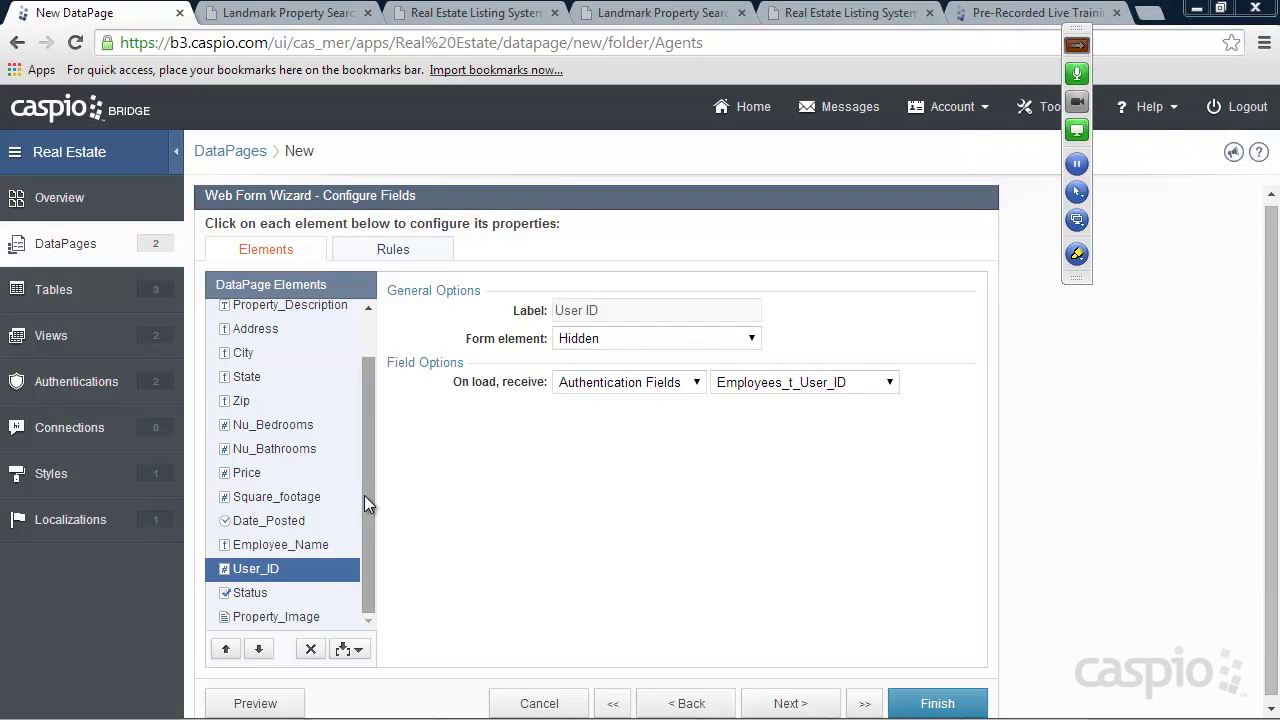
{"action": "left_click", "coordinate": [249, 379]}
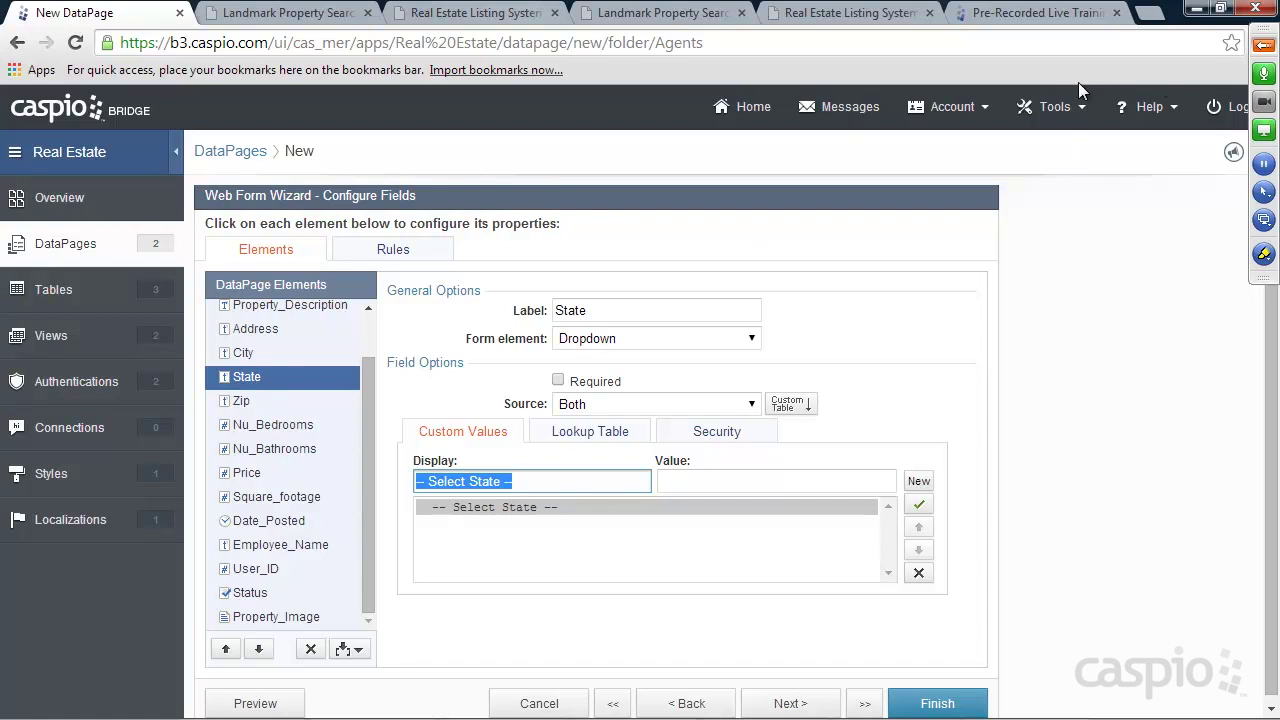
{"action": "left_click", "coordinate": [1266, 46]}
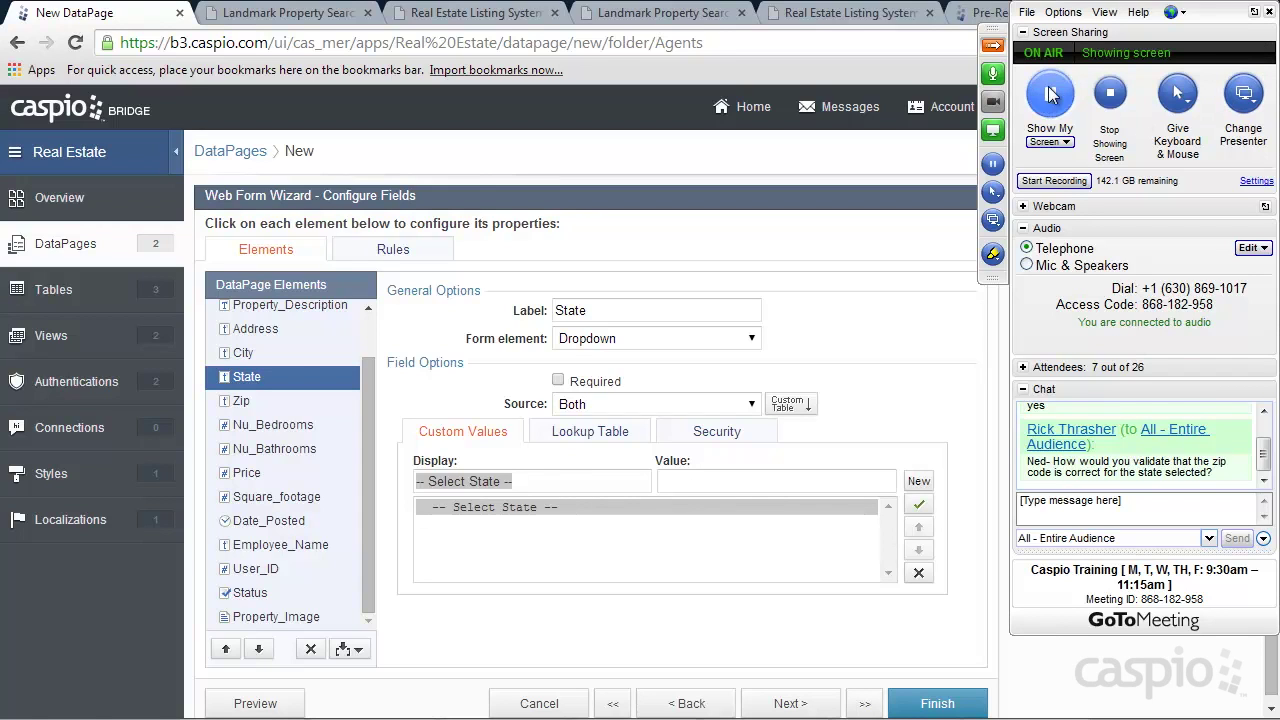
{"action": "left_click", "coordinate": [995, 47]}
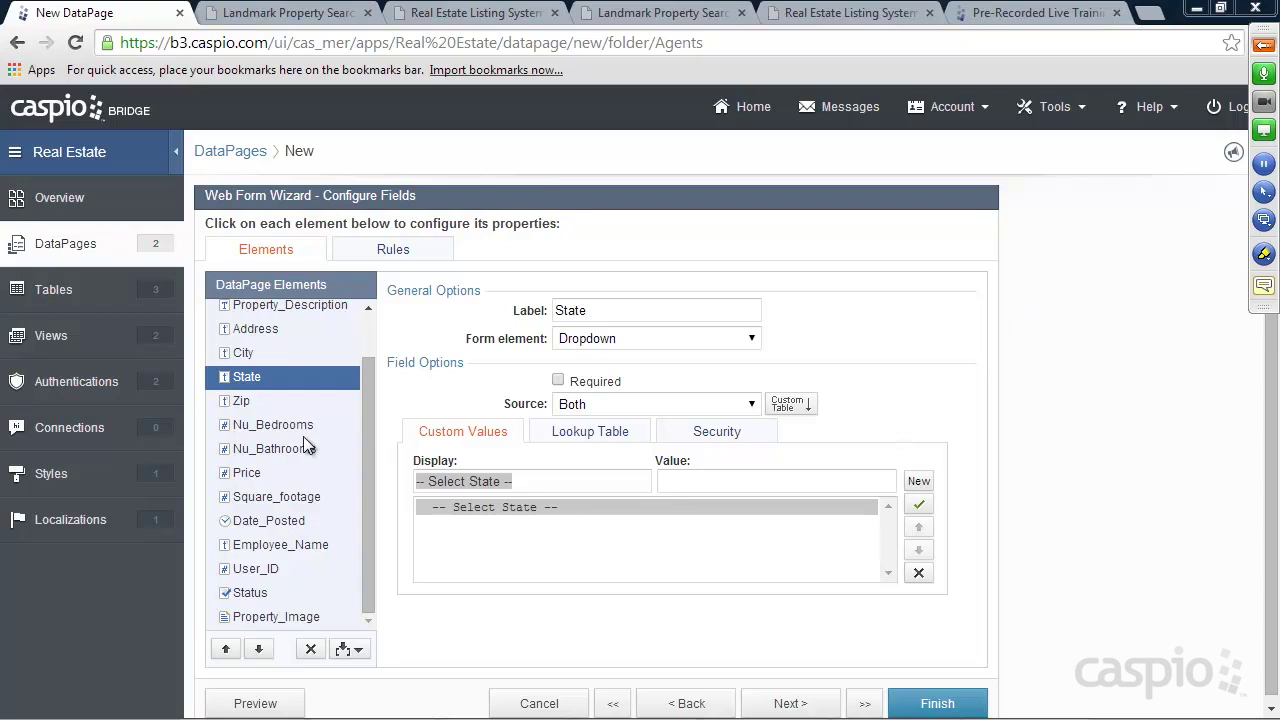
Give the Status checkbox the display text 'Check to publish right away'
{"action": "left_click", "coordinate": [251, 593]}
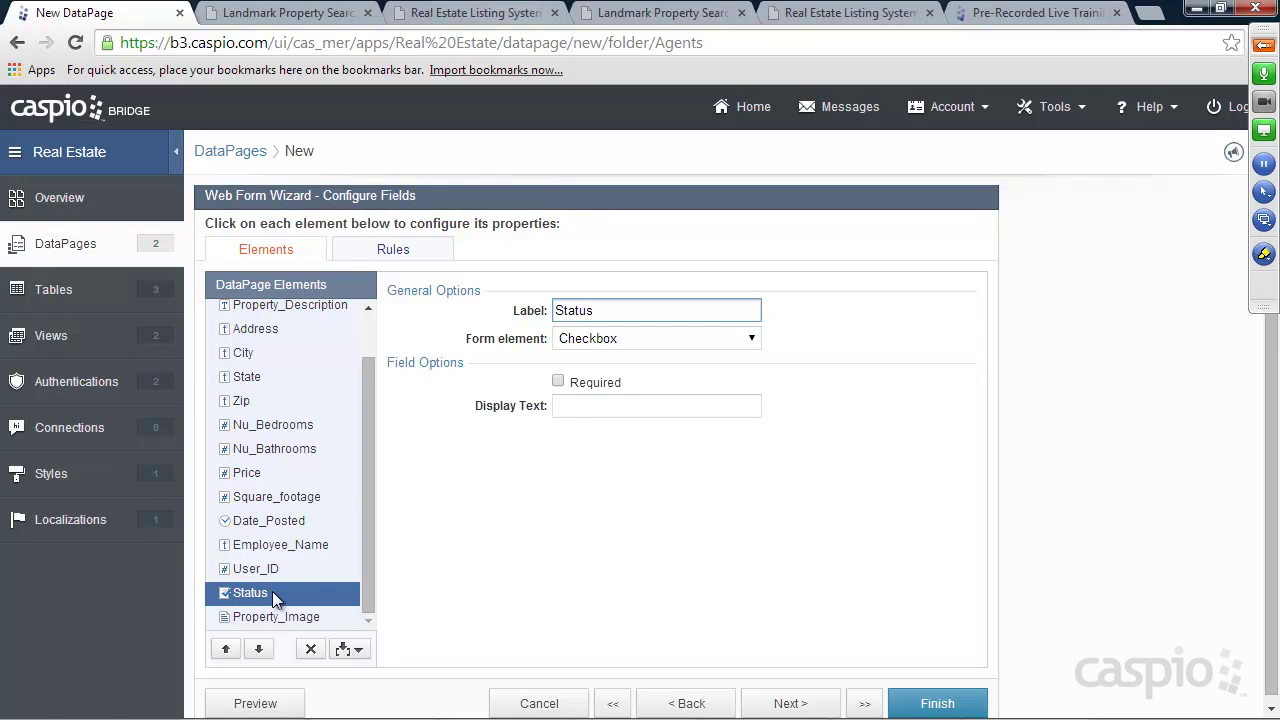
{"action": "left_click", "coordinate": [566, 408]}
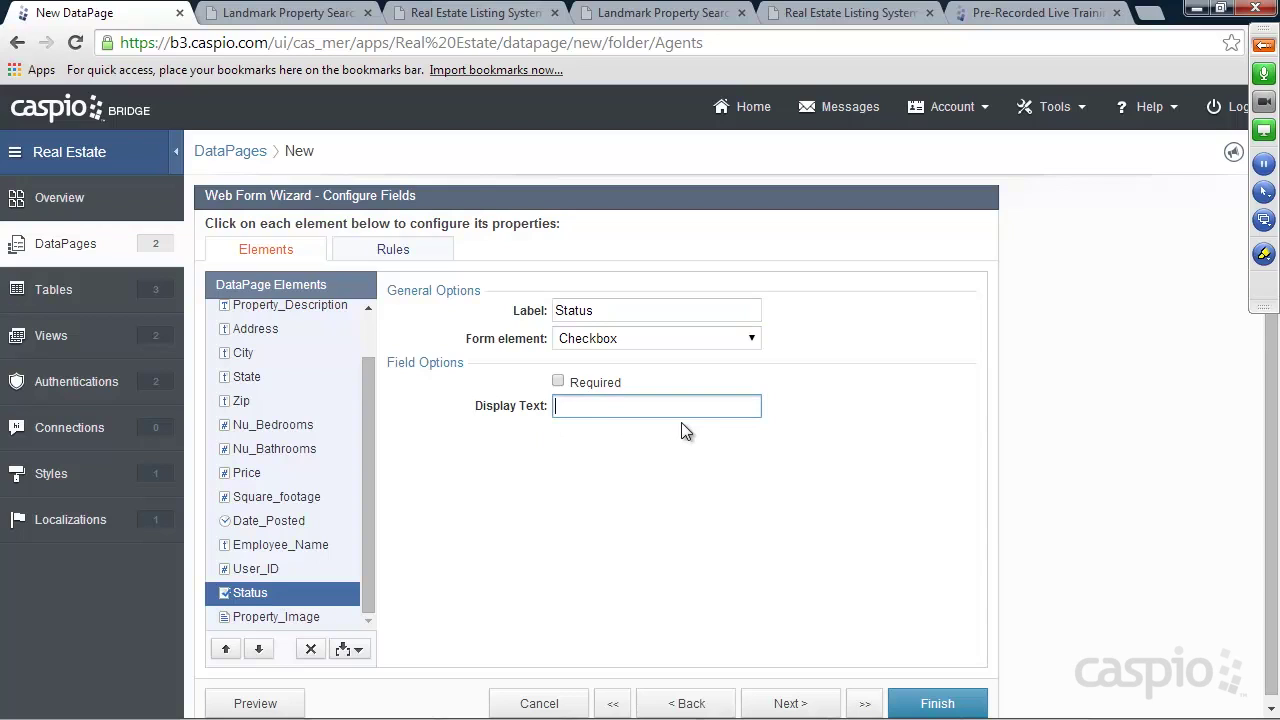
{"action": "type", "text": "Check to publish right away"}
{"action": "mouse_move", "coordinate": [736, 406]}
{"action": "left_mouse_down"}
{"action": "mouse_move", "coordinate": [553, 406]}
{"action": "mouse_move", "coordinate": [716, 405]}
{"action": "left_mouse_up"}
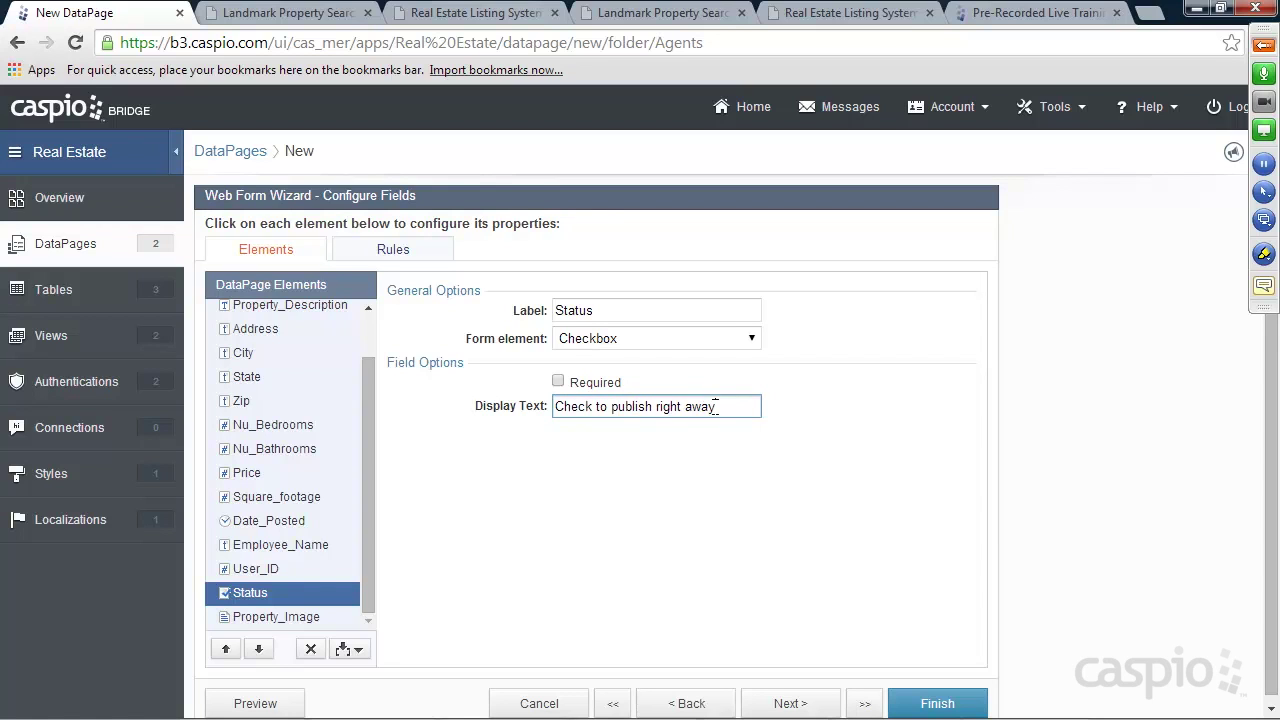
Move Property_Image up in the field order to sit under Property_Description
{"action": "left_click", "coordinate": [288, 616]}
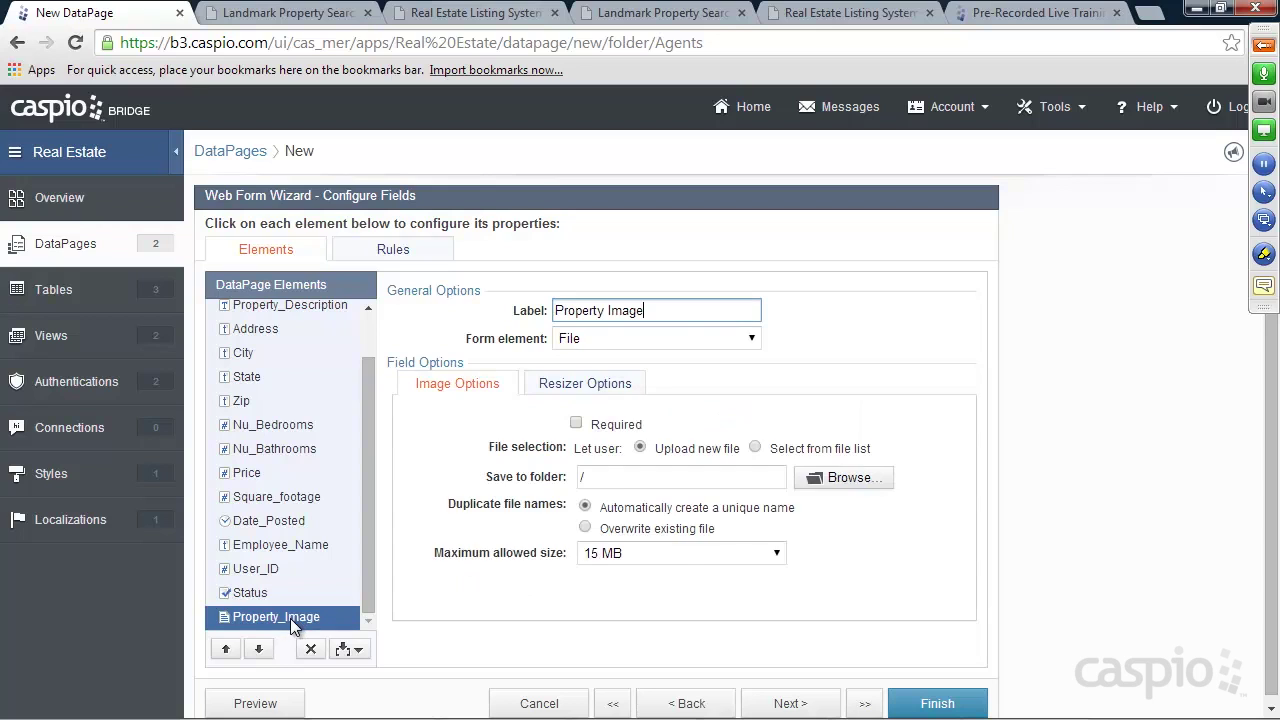
{"action": "left_click", "coordinate": [226, 649]}
{"action": "left_click", "coordinate": [226, 649]}
{"action": "left_click", "coordinate": [226, 649]}
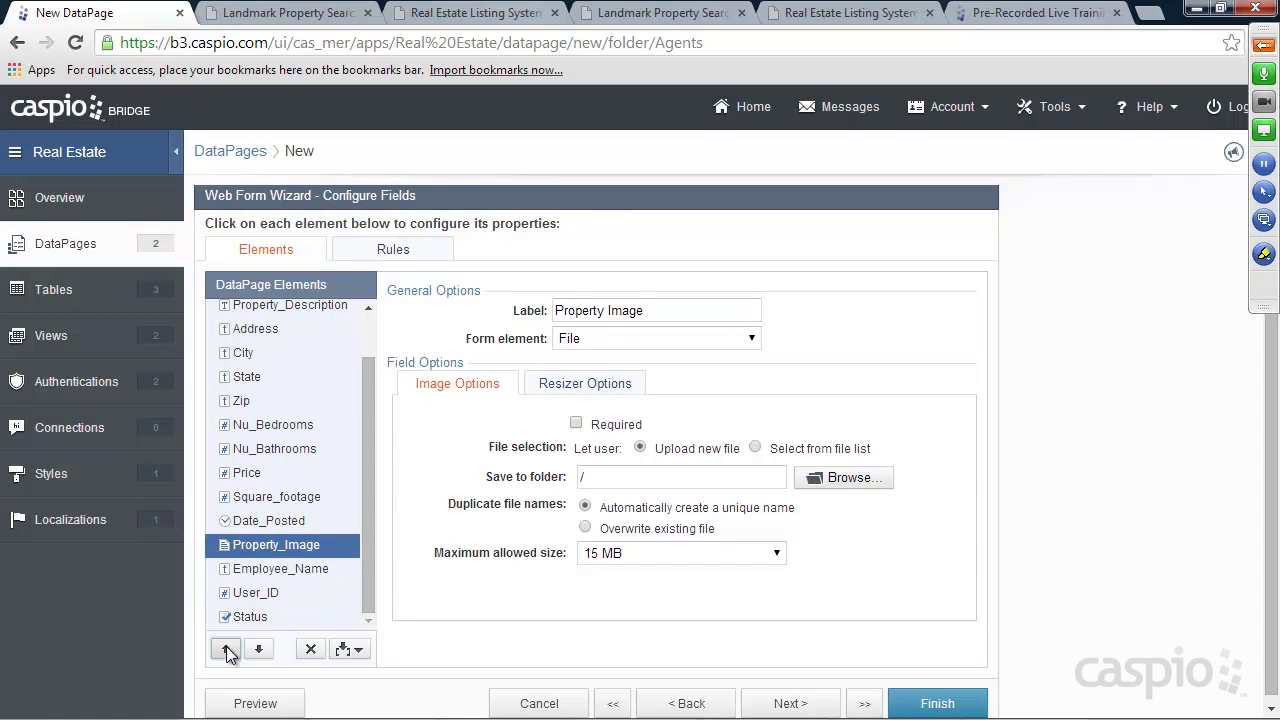
{"action": "left_click", "coordinate": [226, 649]}
{"action": "left_click", "coordinate": [226, 649]}
{"action": "left_click", "coordinate": [226, 649]}
{"action": "double_click", "coordinate": [226, 649]}
{"action": "left_click", "coordinate": [226, 649]}
{"action": "double_click", "coordinate": [226, 649]}
{"action": "left_click", "coordinate": [226, 649]}
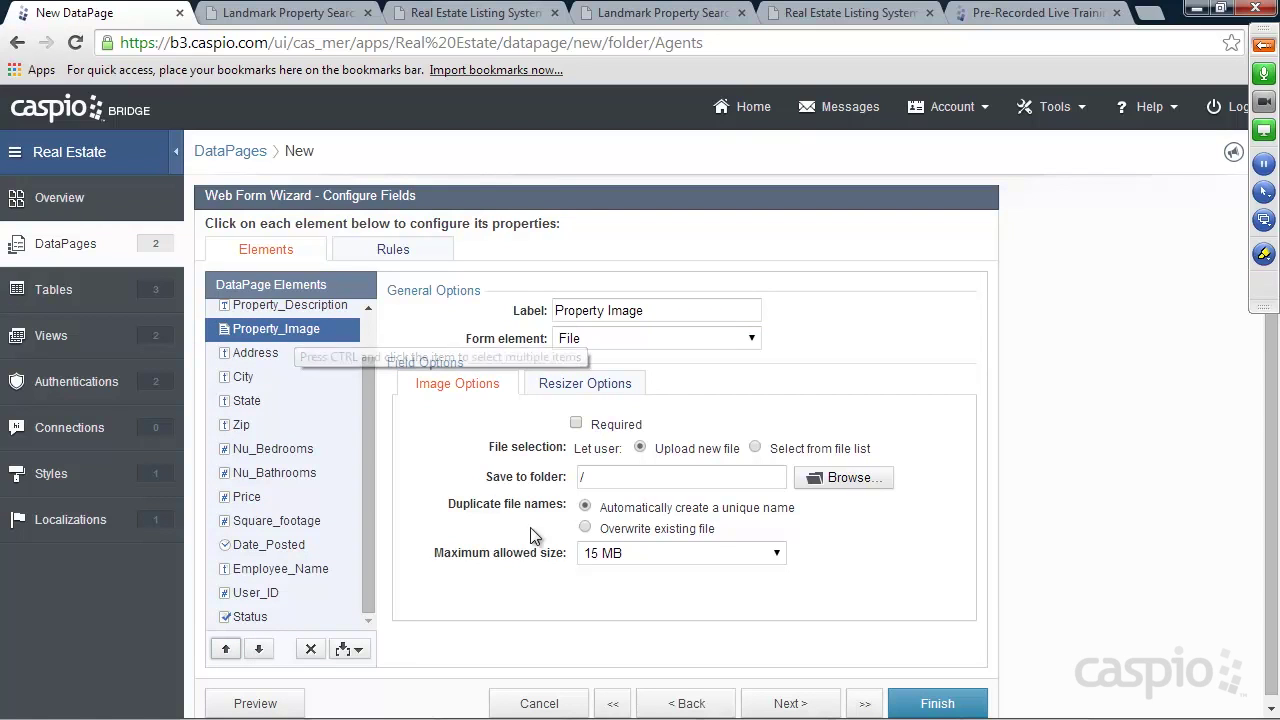
Keep Property_Image's maximum upload size at 15 MB and finish saving the DataPage
{"action": "left_click", "coordinate": [700, 553]}
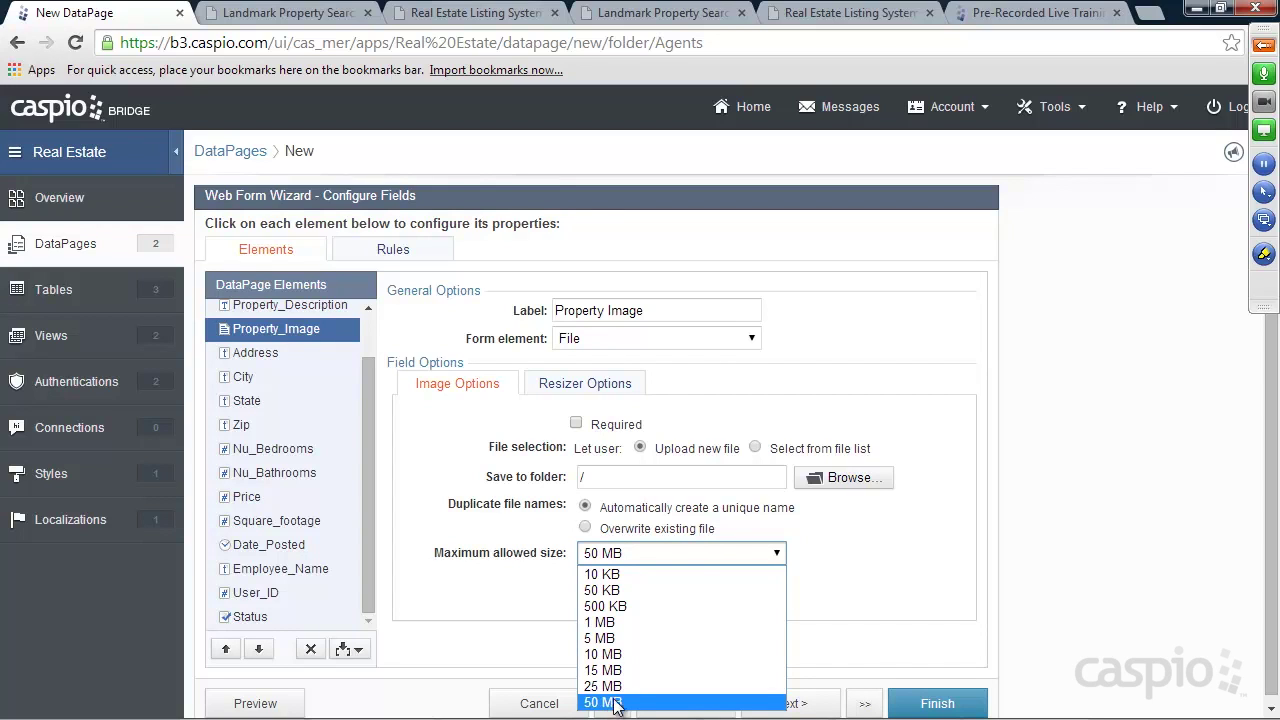
{"action": "left_click", "coordinate": [618, 673]}
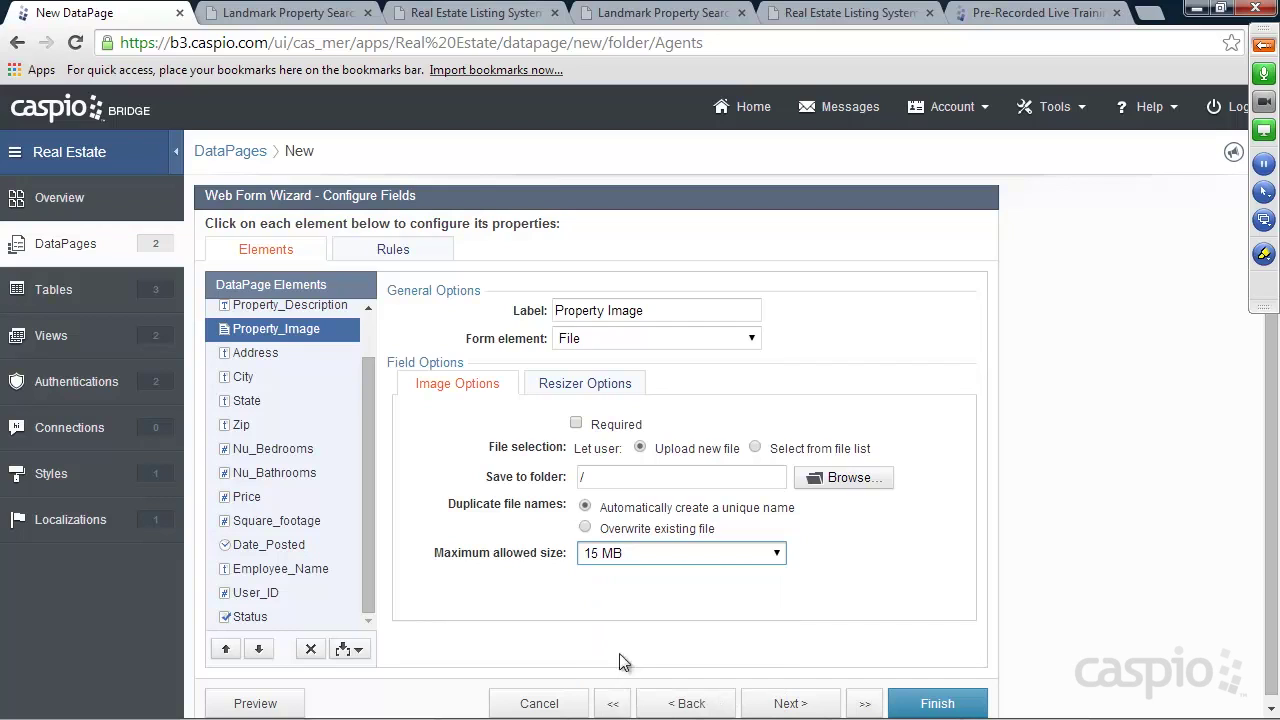
{"action": "left_click", "coordinate": [657, 310]}
{"action": "left_click", "coordinate": [657, 310]}
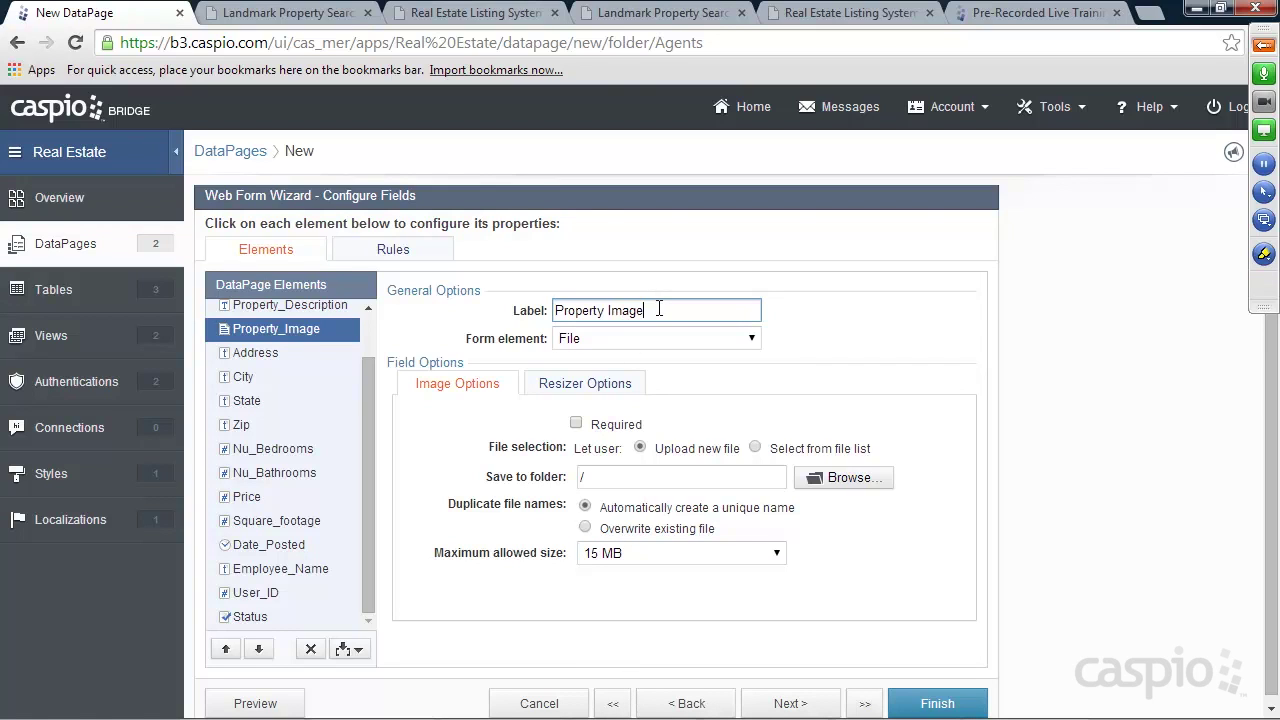
{"action": "left_click", "coordinate": [933, 703]}
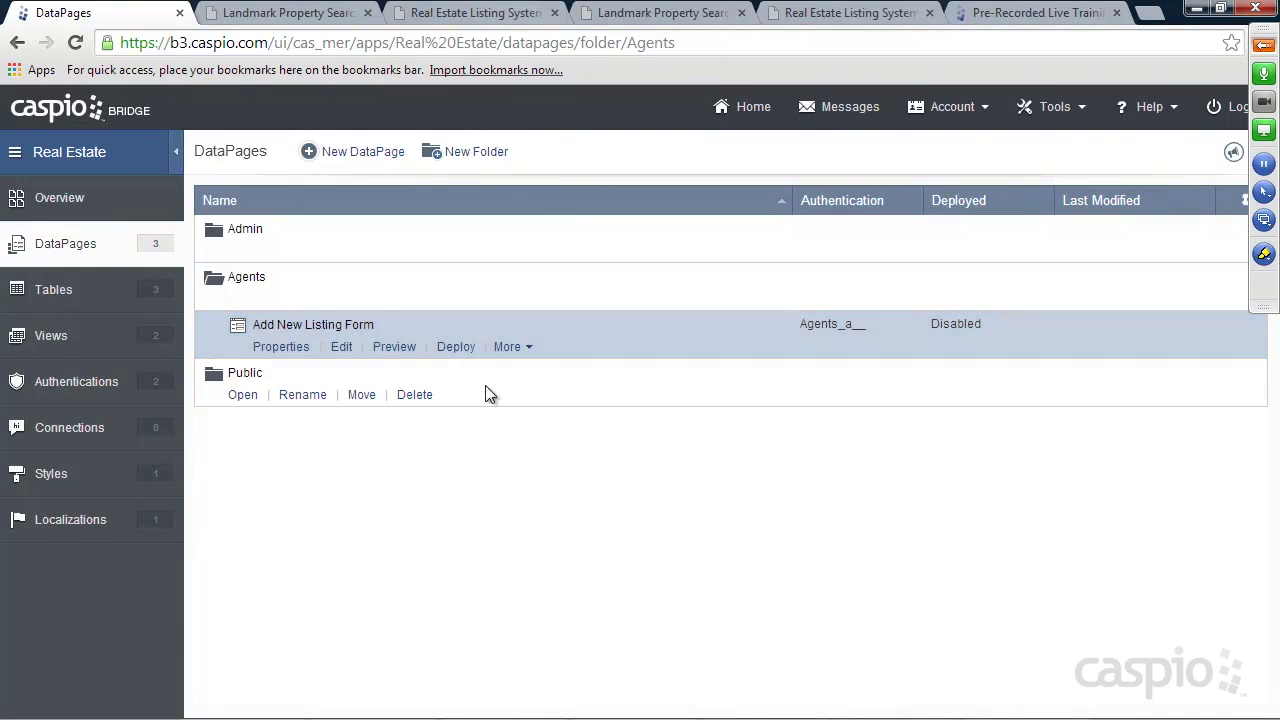
Enable deployment of Add New Listing Form, then go to the site's add.htm page in Chrome
{"action": "left_click", "coordinate": [456, 346]}
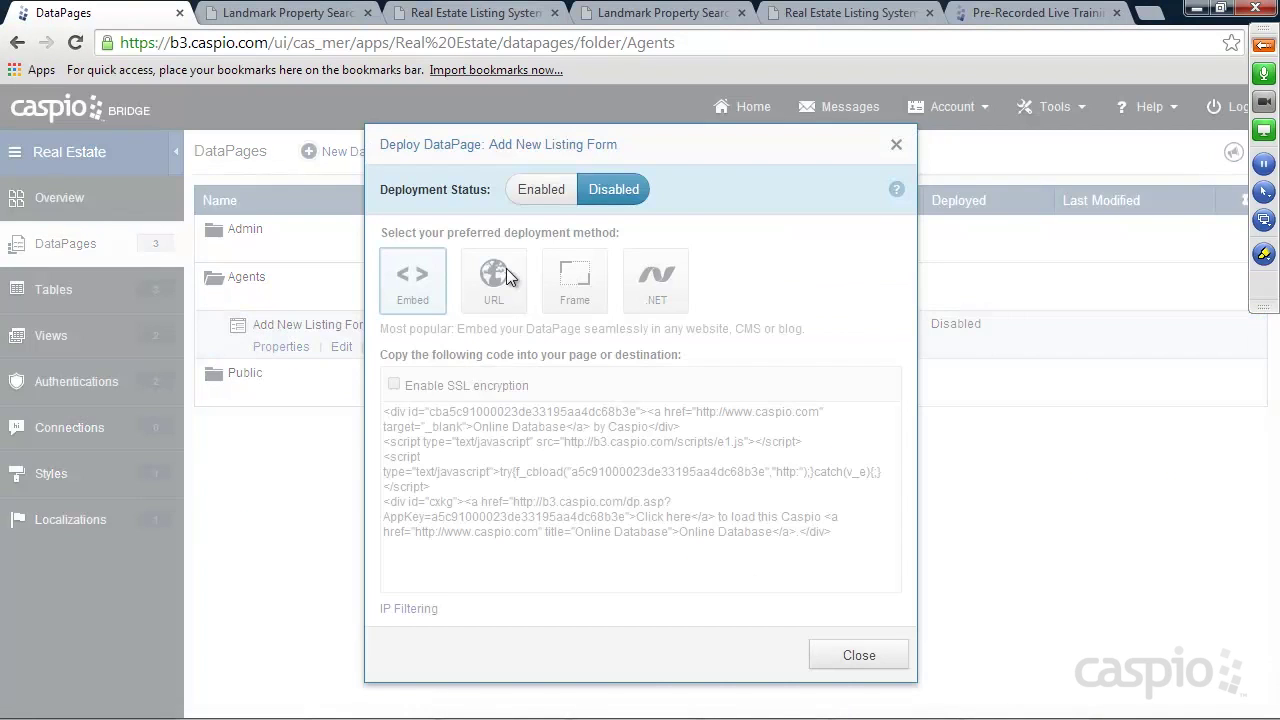
{"action": "left_click", "coordinate": [574, 490]}
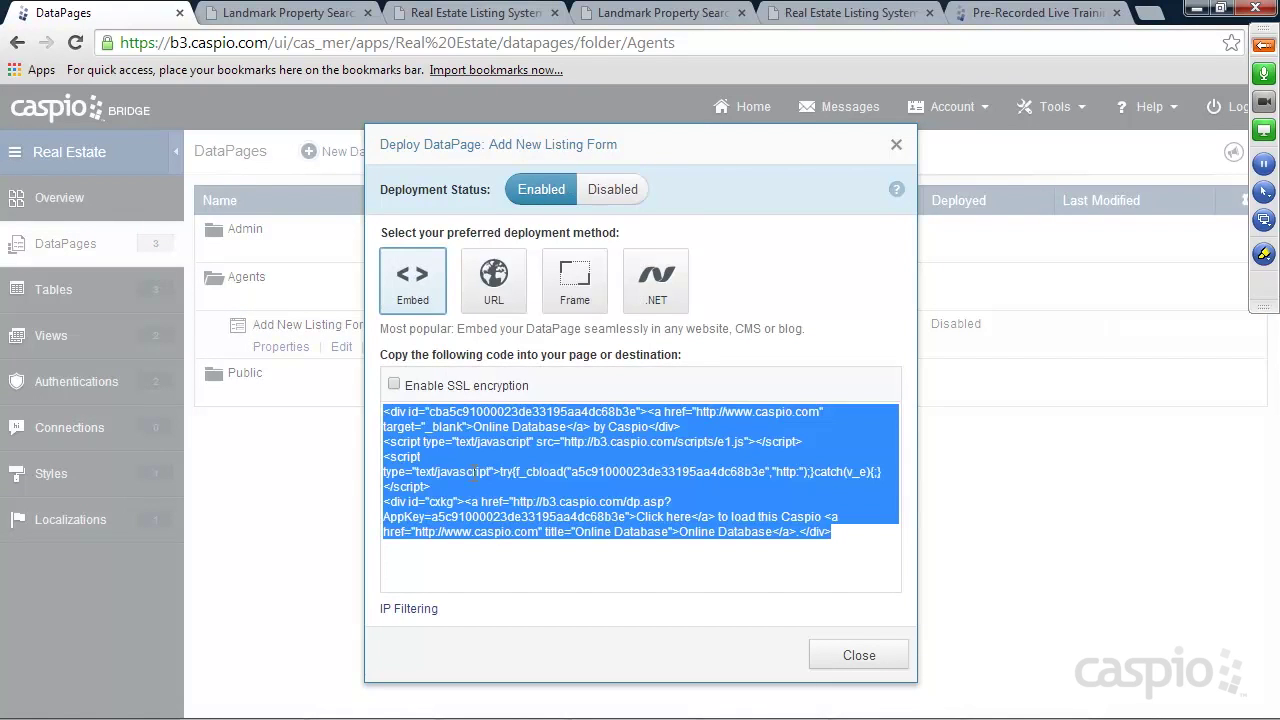
{"action": "left_click", "coordinate": [872, 648]}
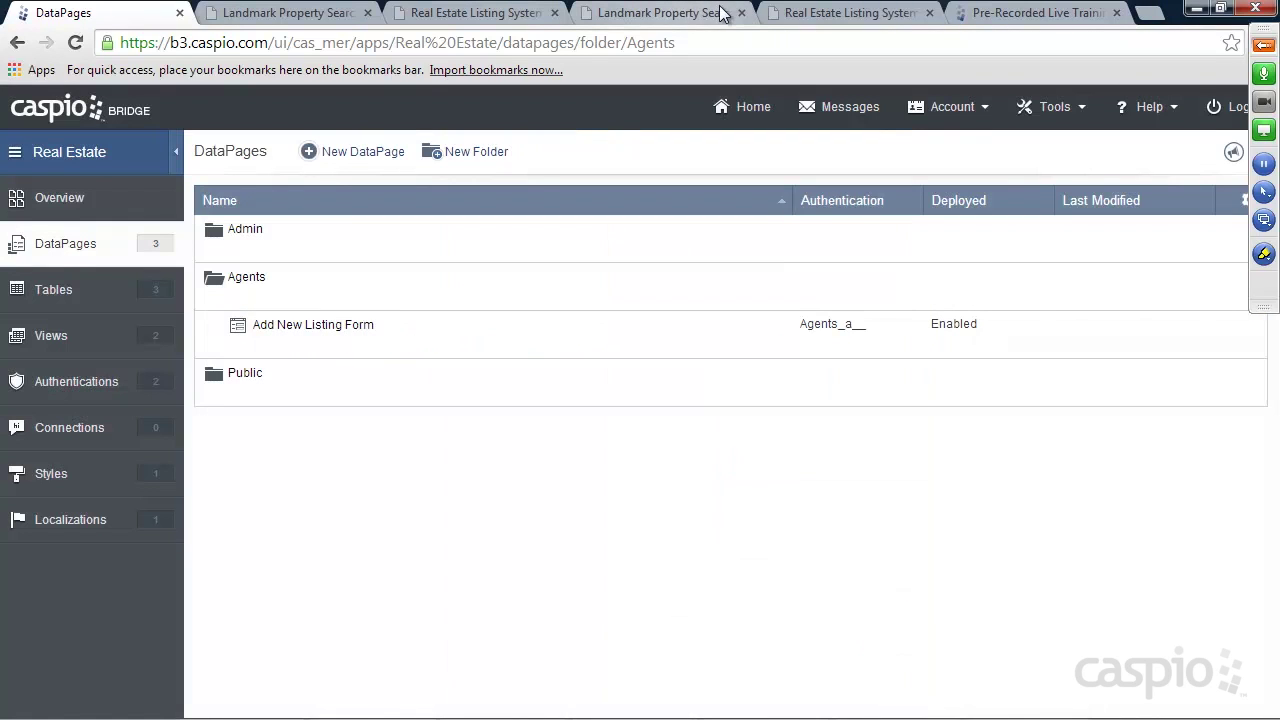
{"action": "left_click", "coordinate": [805, 13]}
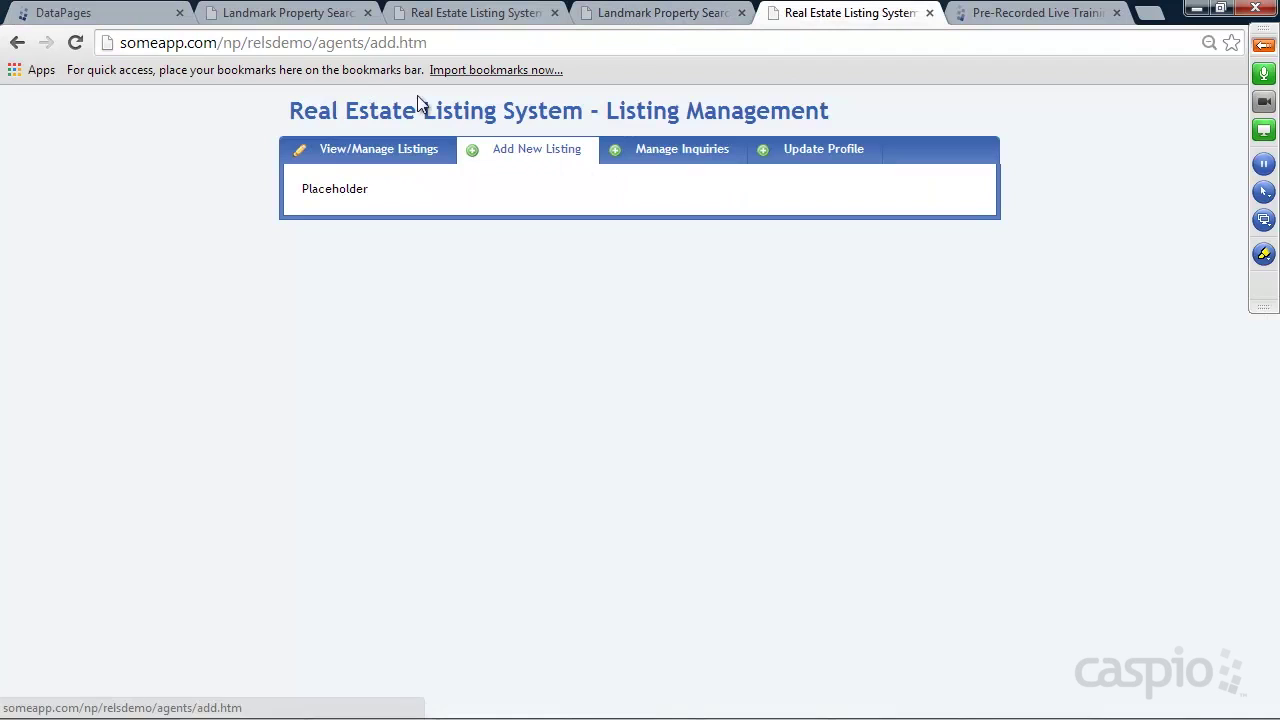
{"action": "left_click_drag", "start_coordinate": [372, 43], "coordinate": [438, 44]}
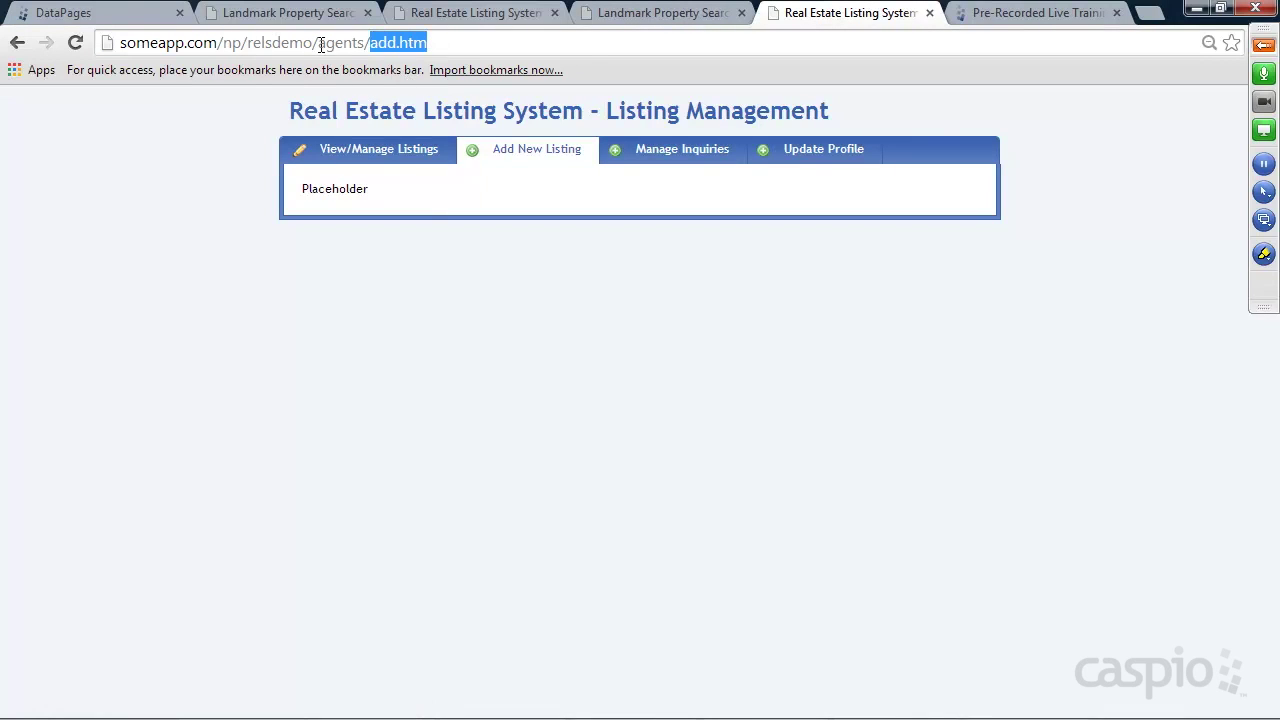
Replace 'Placeholder' on line 23 of the agents' add.htm with the Caspio embed code and save
{"action": "mouse_move", "coordinate": [705, 715]}
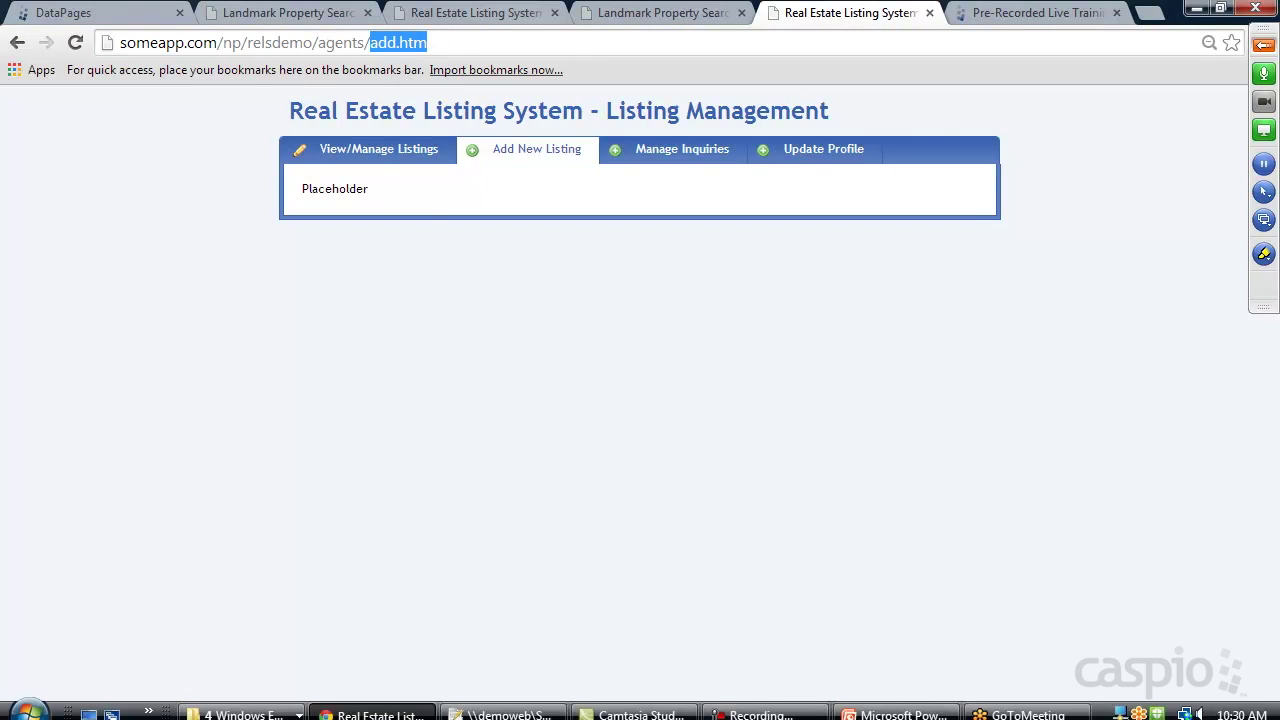
{"action": "left_click", "coordinate": [505, 705]}
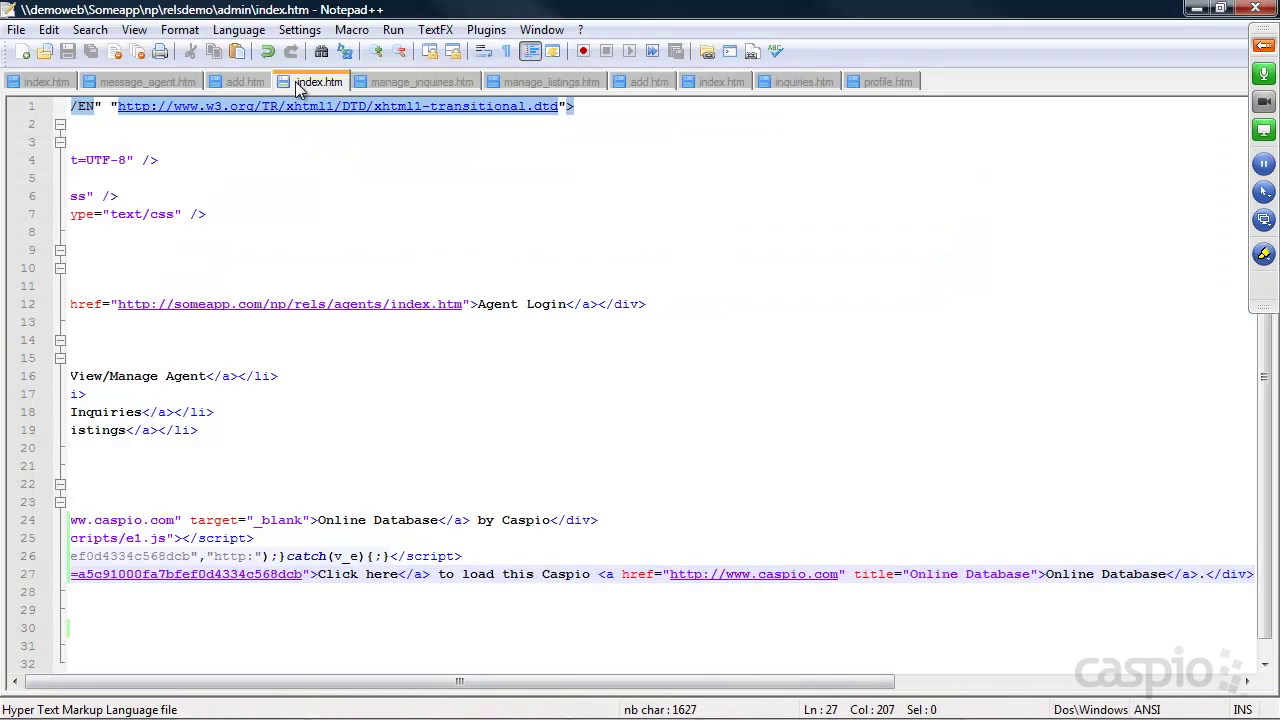
{"action": "left_click", "coordinate": [247, 82]}
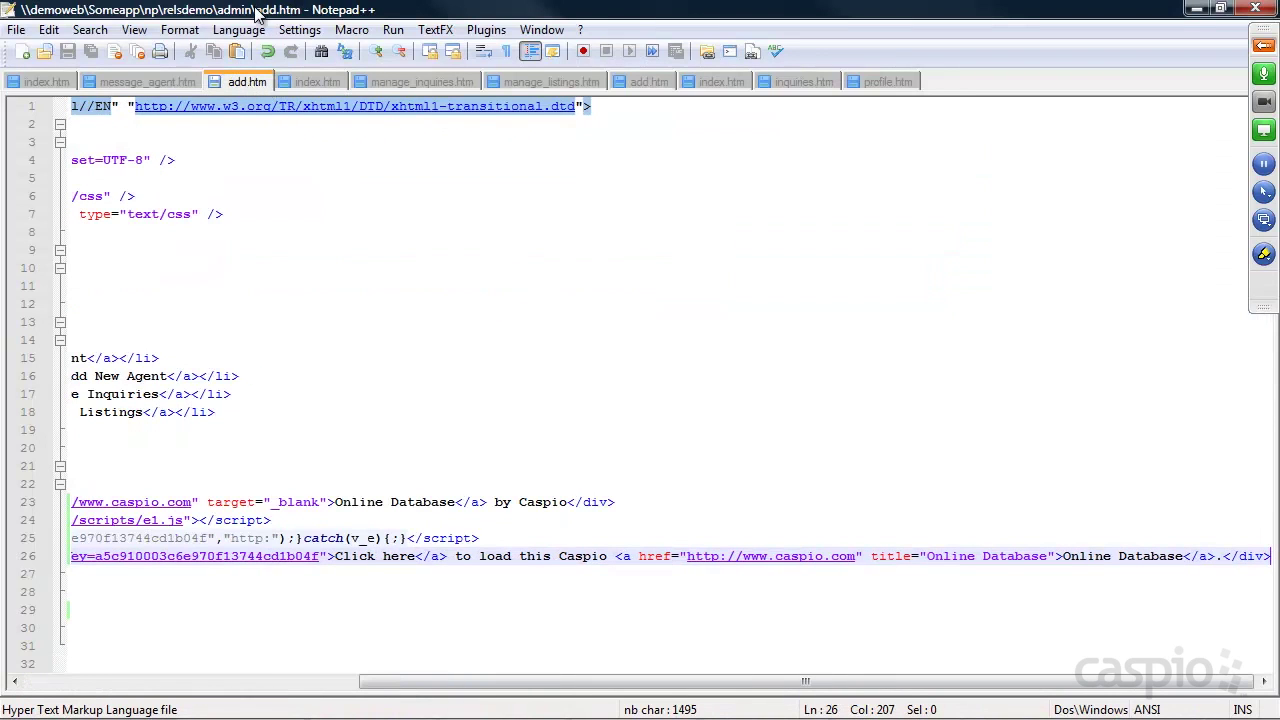
{"action": "left_click", "coordinate": [640, 82]}
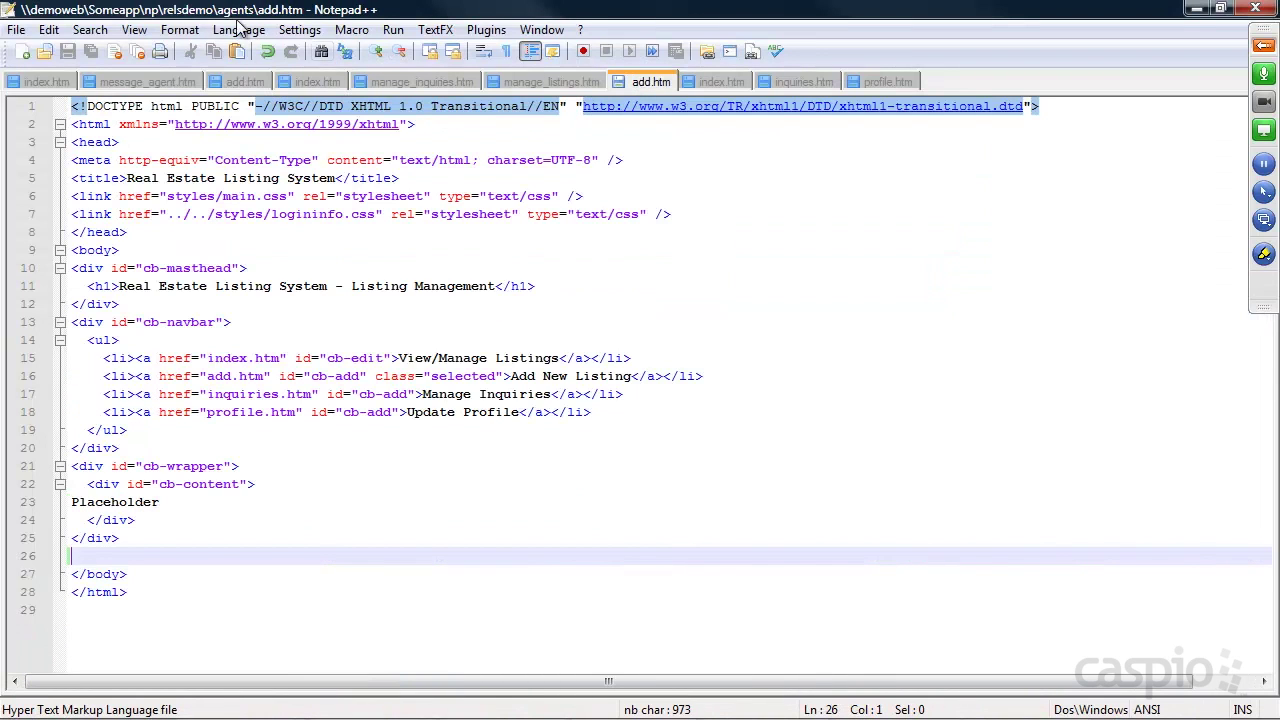
{"action": "left_click_drag", "start_coordinate": [163, 502], "coordinate": [56, 503]}
{"action": "key", "text": "ctrl+v"}
{"action": "key", "text": "ctrl+s"}
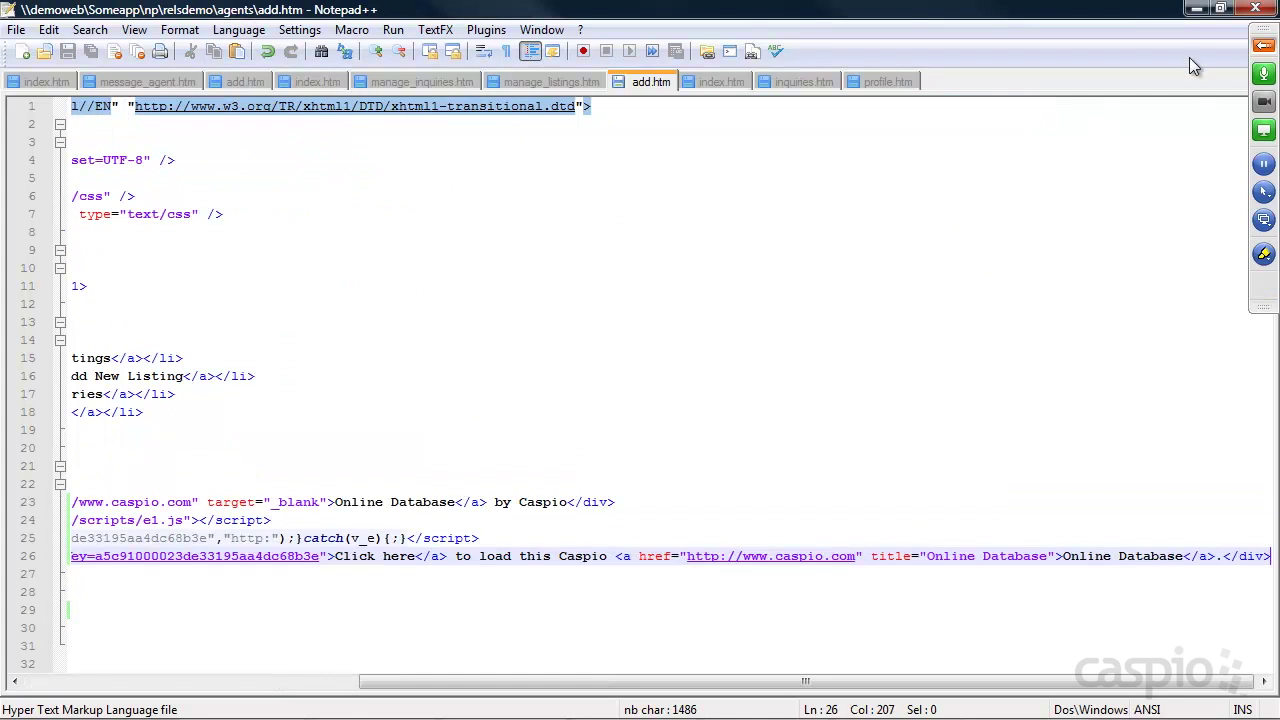
{"action": "left_click", "coordinate": [1193, 9]}
Reload add.htm and log in with the agent's email address and password
{"action": "left_click", "coordinate": [75, 42]}
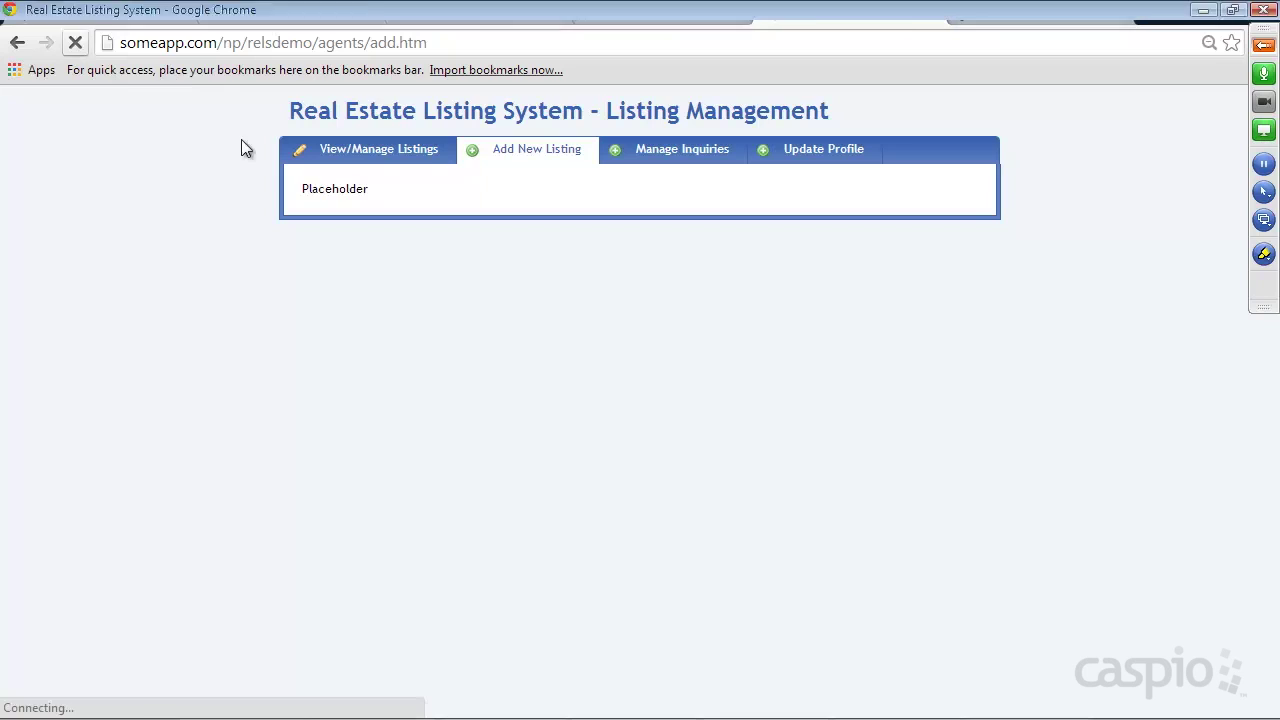
{"action": "left_click", "coordinate": [469, 200]}
{"action": "type", "text": "jessie"}
{"action": "key", "text": "Down"}
{"action": "key", "text": "Return"}
{"action": "key", "text": "Tab"}
{"action": "type", "text": "demo"}
{"action": "key", "text": "Return"}
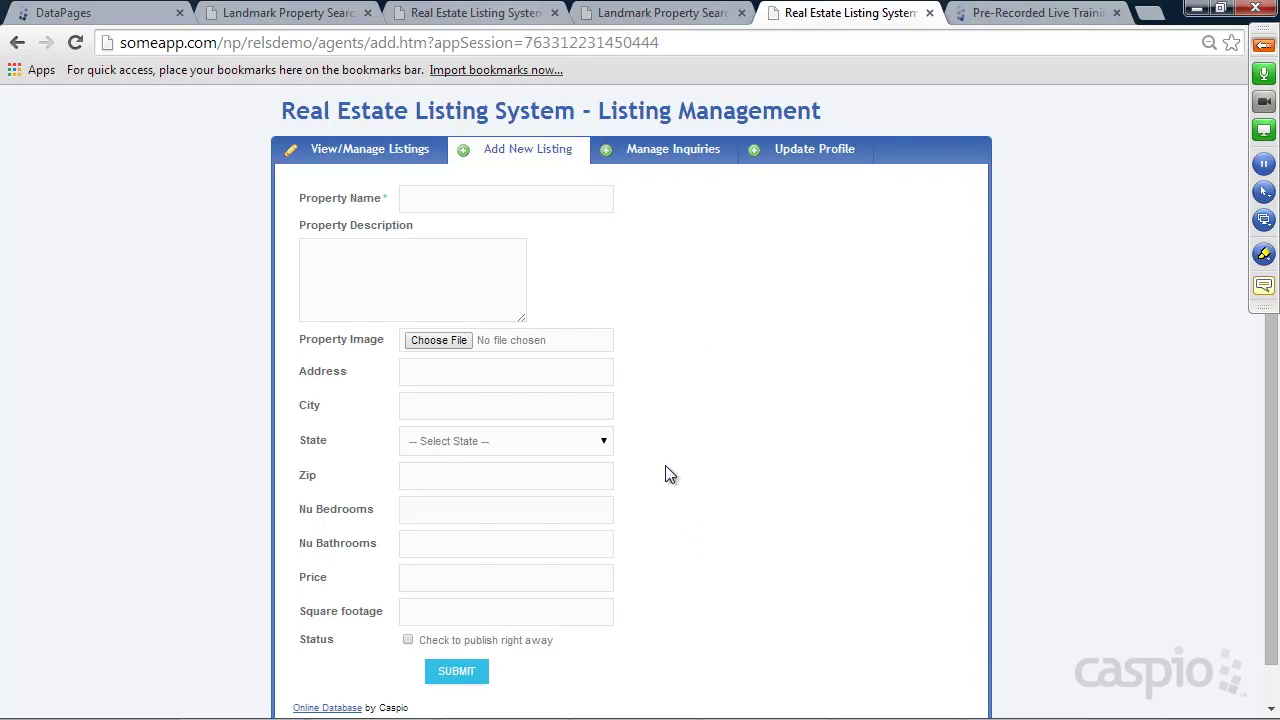
Enter 'New Beach Home', description 'Lovely new home in Redondo Beach', and pick the beach_house image
{"action": "scroll", "coordinate": [651, 418], "scroll_direction": "down", "scroll_amount": 1}
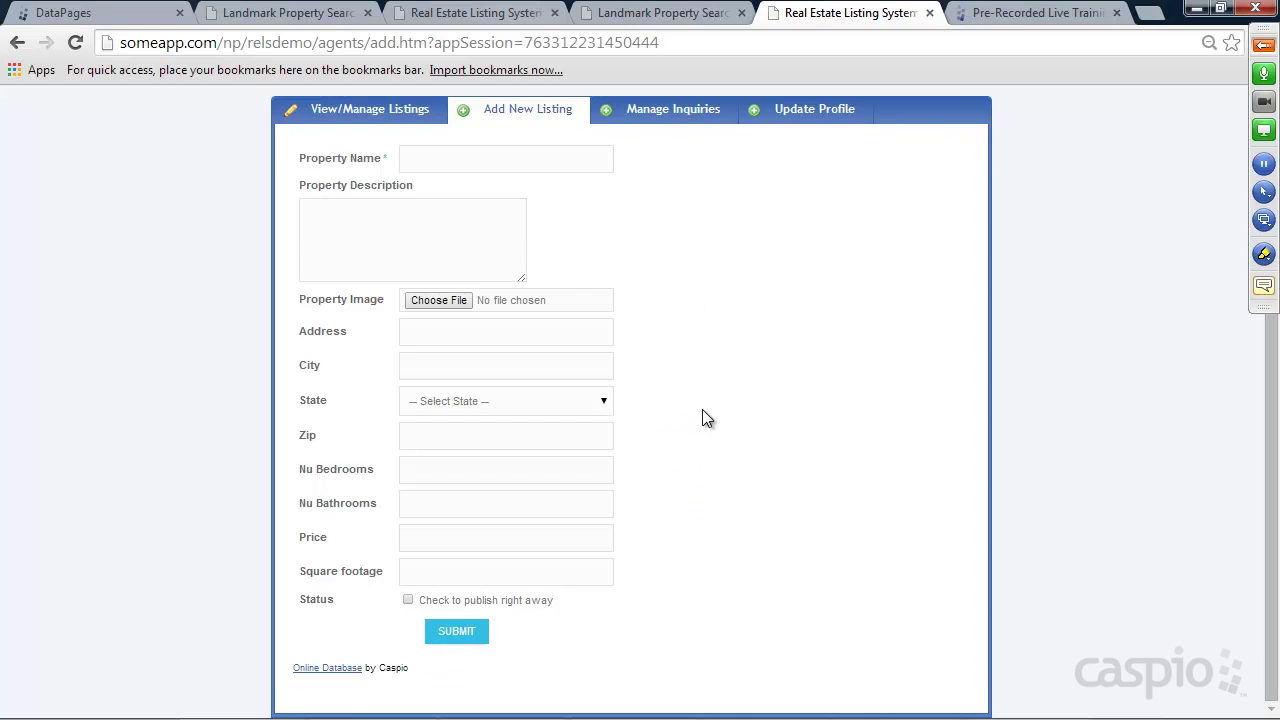
{"action": "scroll", "coordinate": [702, 409], "scroll_direction": "up", "scroll_amount": 1}
{"action": "left_click", "coordinate": [443, 209]}
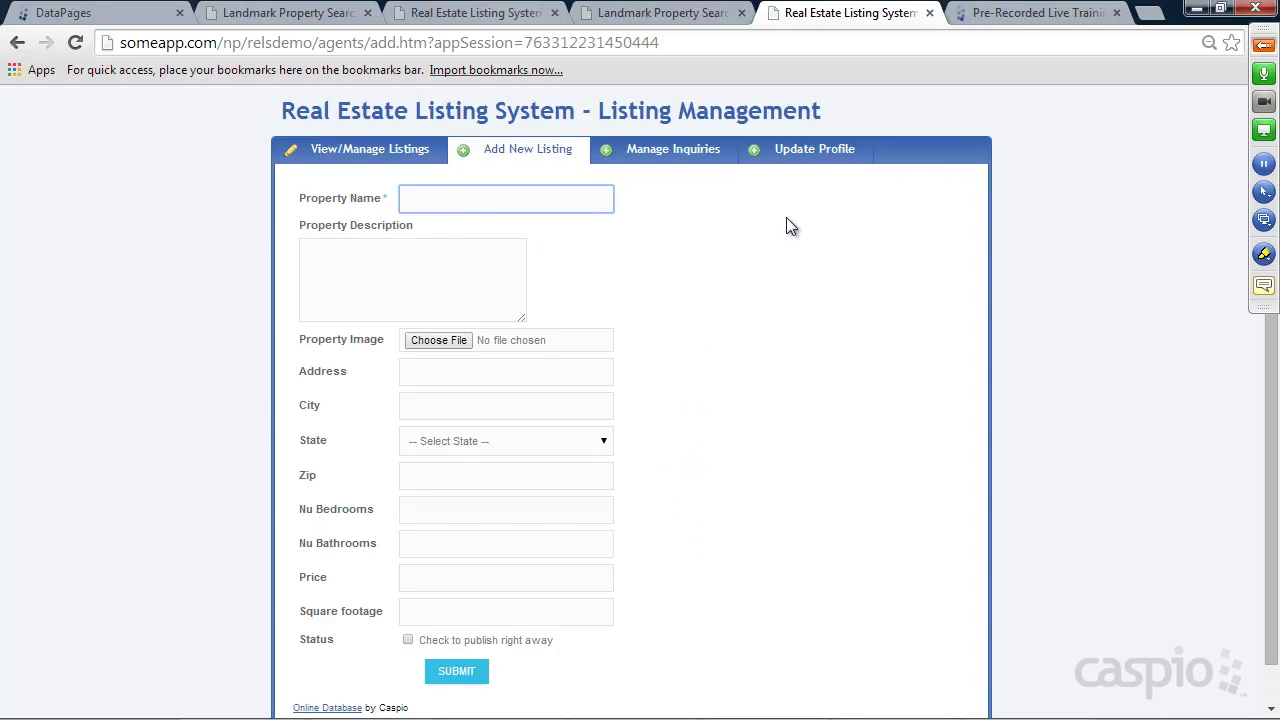
{"action": "type", "text": "New Beach Home"}
{"action": "key", "text": "Tab"}
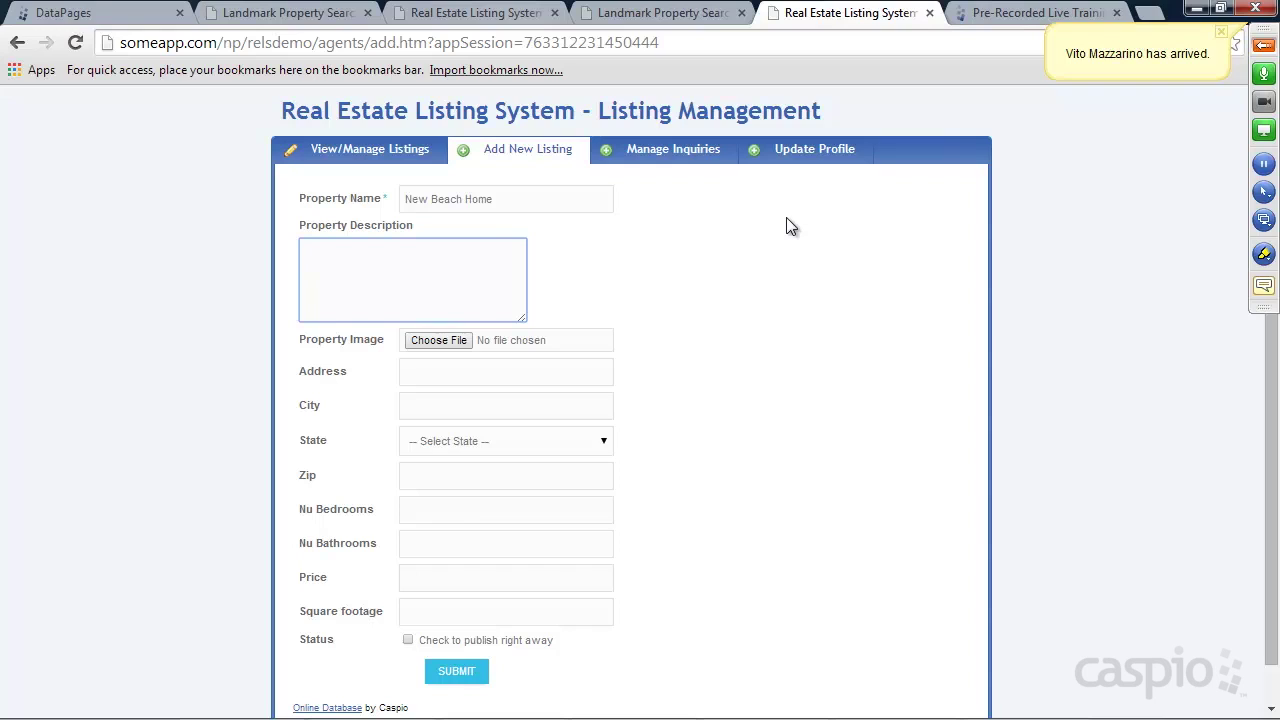
{"action": "type", "text": "Lovely new home "}
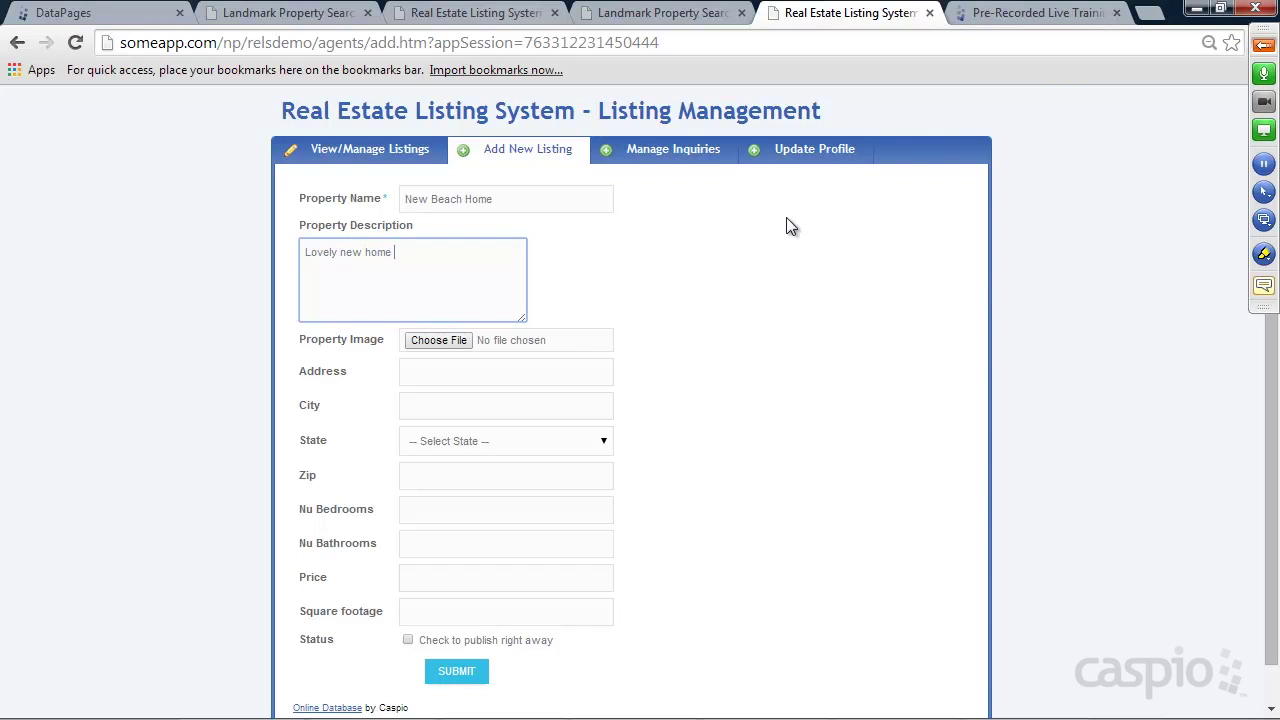
{"action": "type", "text": "in Redondo Beach"}
{"action": "left_click", "coordinate": [447, 341]}
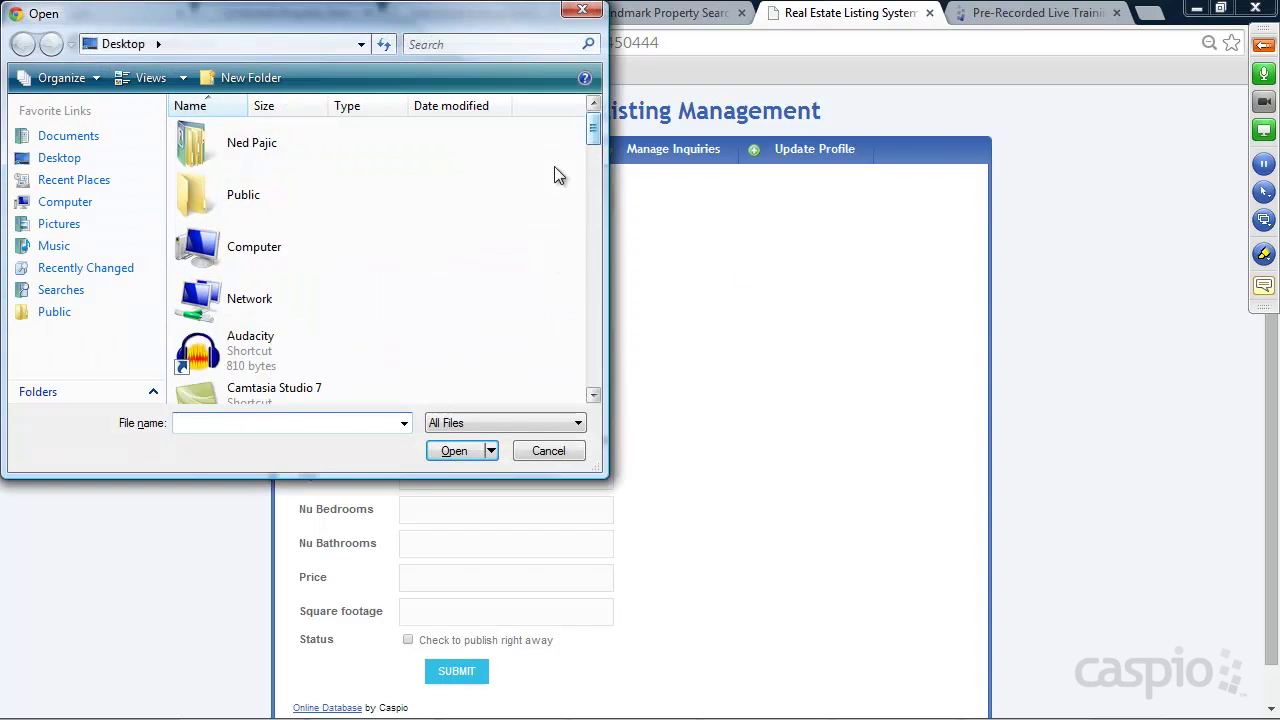
{"action": "left_click_drag", "start_coordinate": [595, 138], "coordinate": [586, 286]}
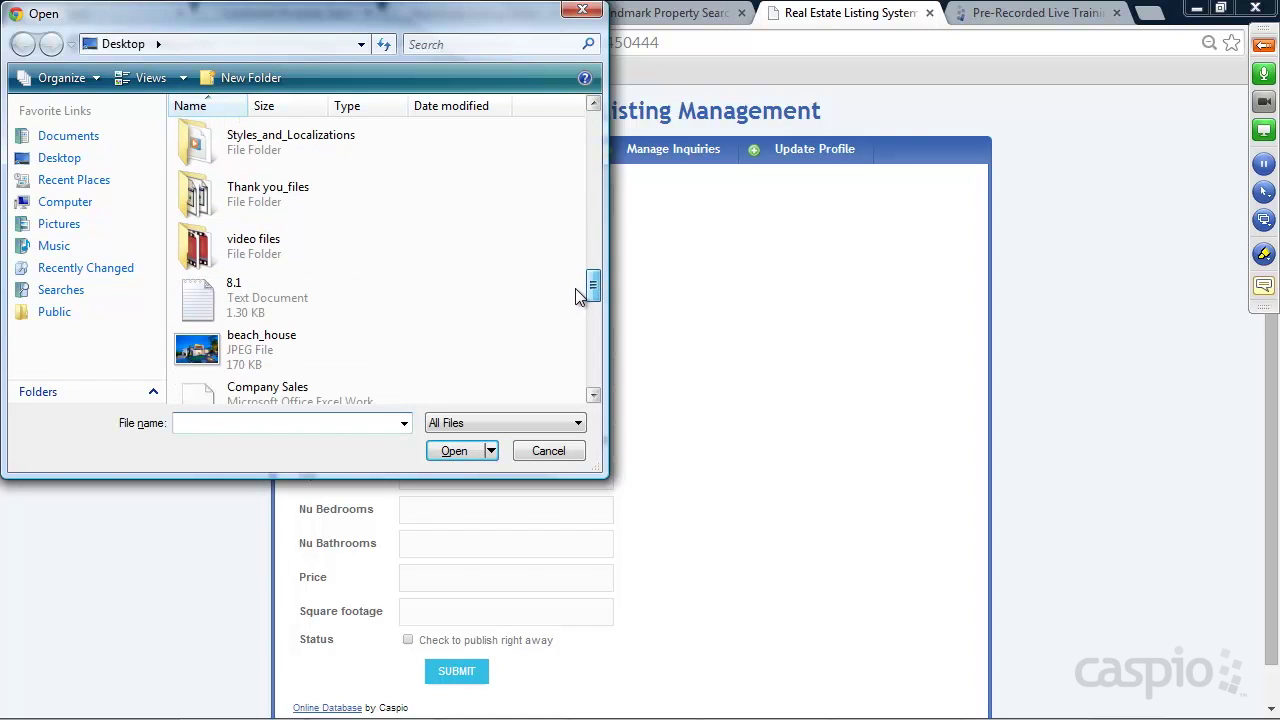
{"action": "double_click", "coordinate": [247, 354]}
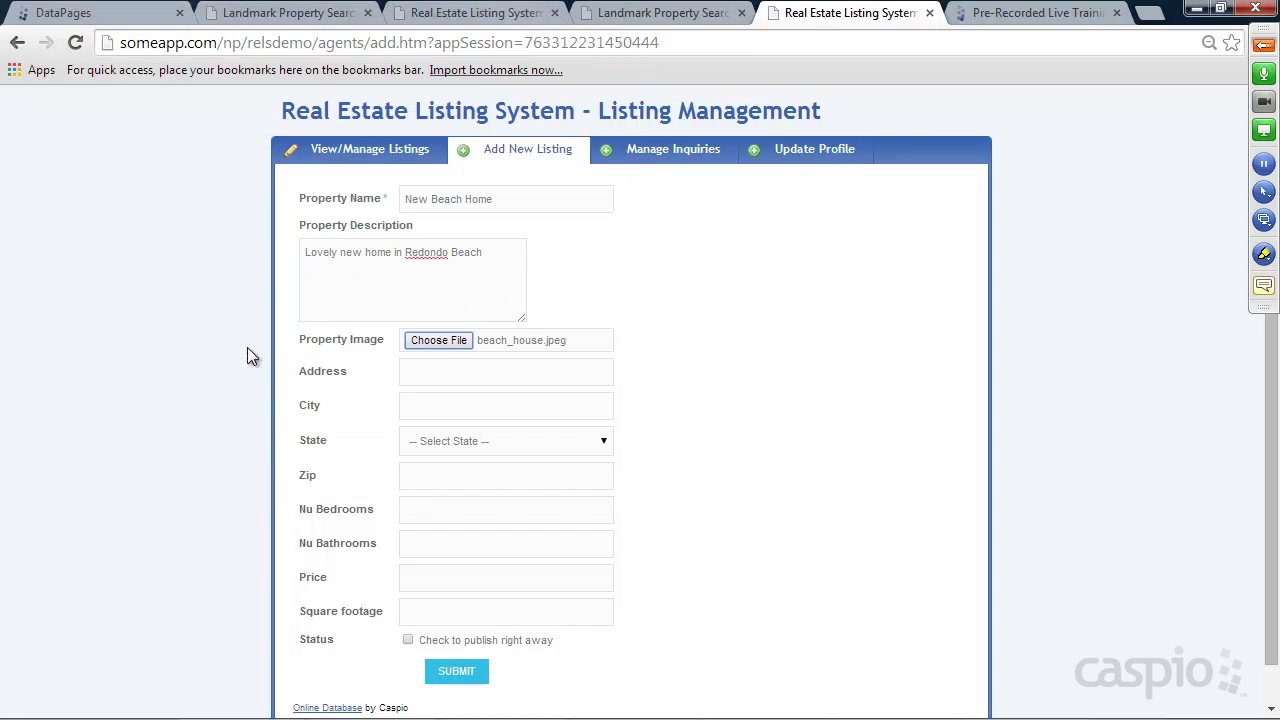
Fill the address '444 something street', city 'mountain view', state California and zip 98765
{"action": "left_click", "coordinate": [462, 382]}
{"action": "type", "text": "444 something street"}
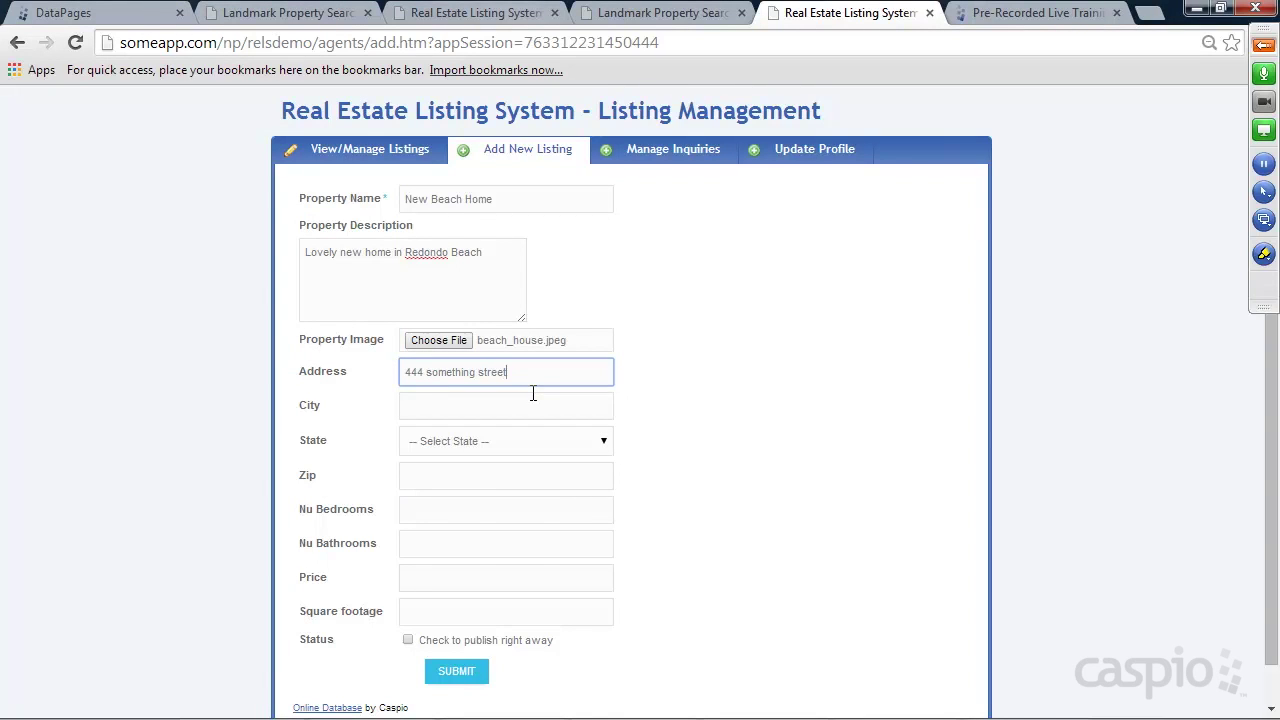
{"action": "key", "text": "Tab"}
{"action": "type", "text": "mountain view"}
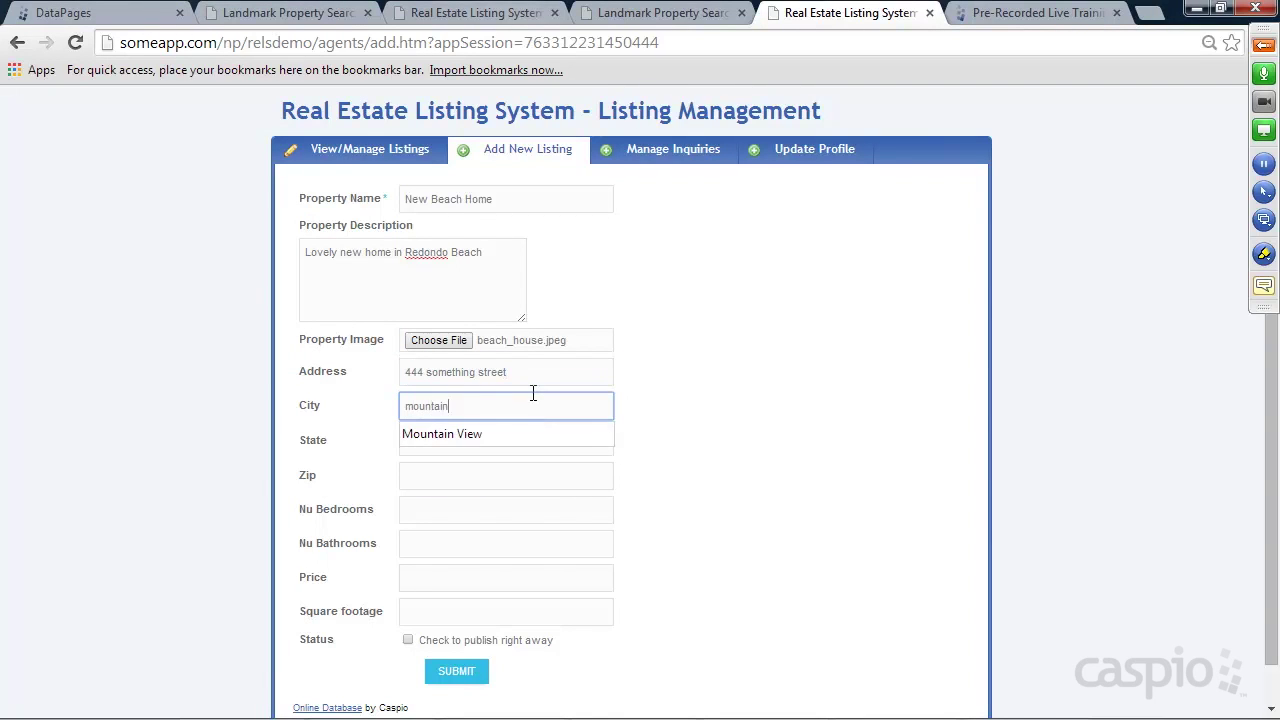
{"action": "key", "text": "Tab"}
{"action": "key", "text": "c"}
{"action": "key", "text": "Tab"}
{"action": "type", "text": "98765"}
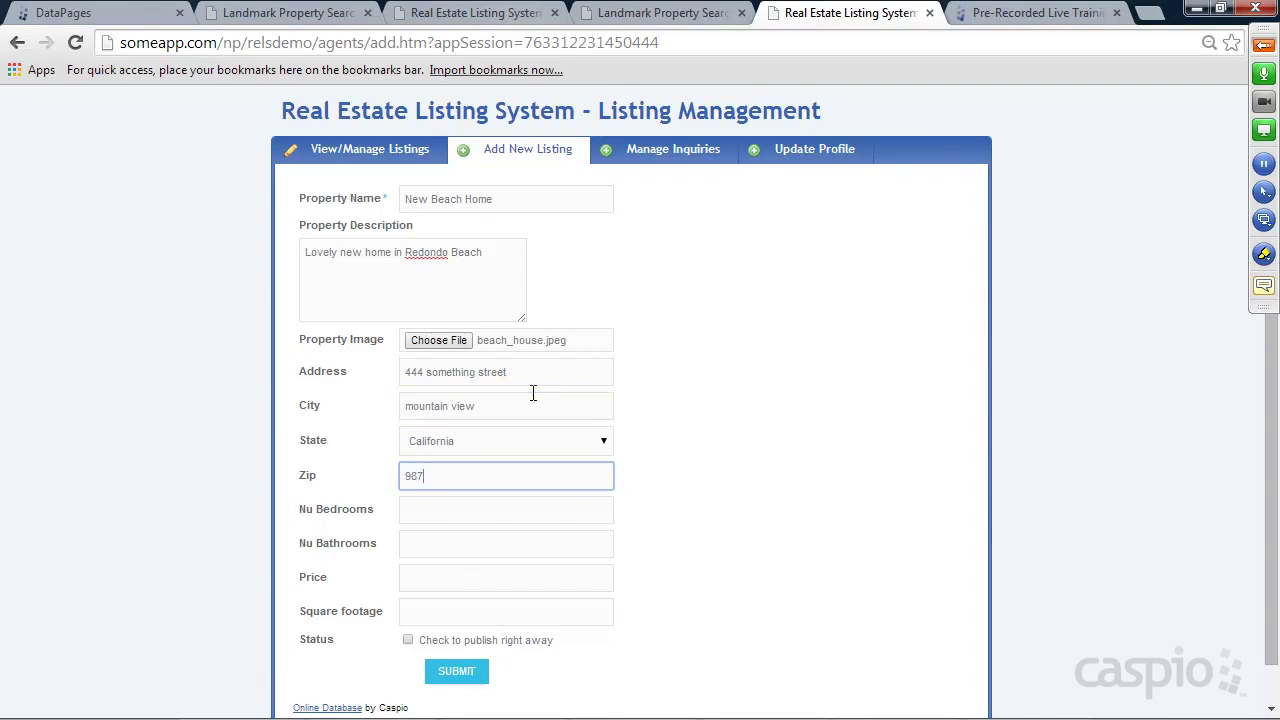
Enter 4 bedrooms, 6 bathrooms and a price of 15000
{"action": "key", "text": "Tab"}
{"action": "type", "text": "4"}
{"action": "left_click", "coordinate": [459, 549]}
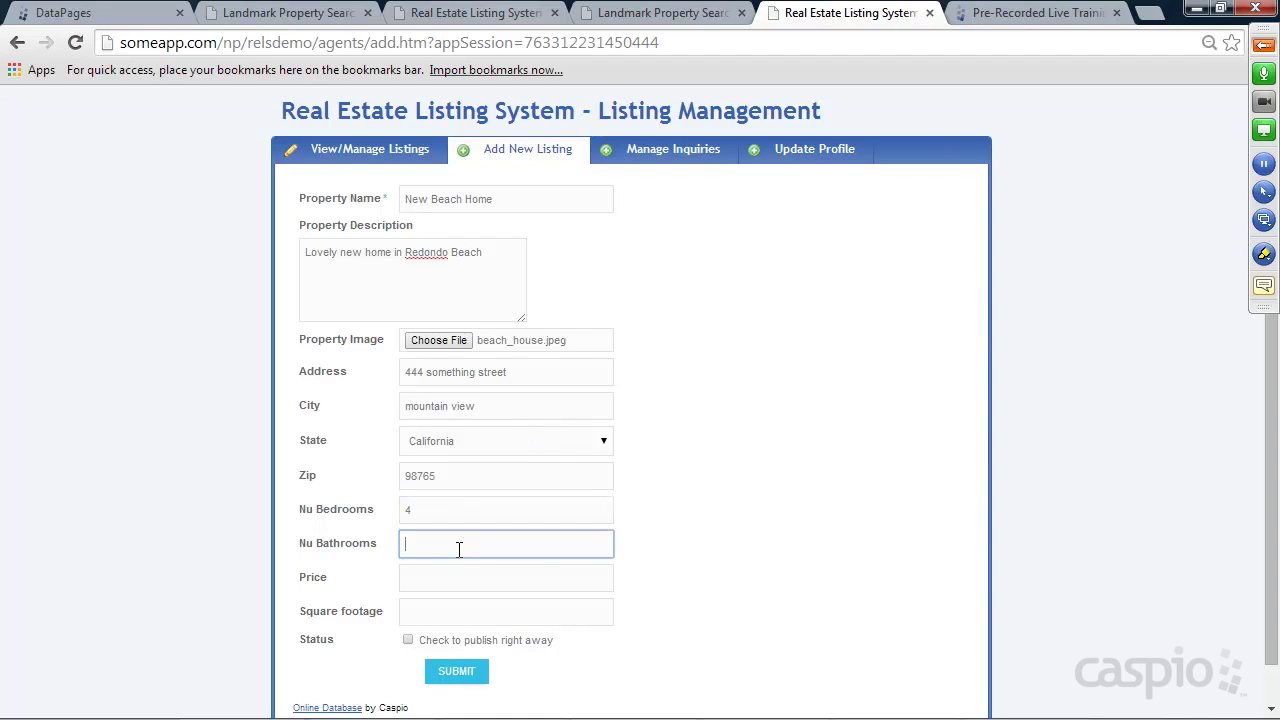
{"action": "type", "text": "6"}
{"action": "left_click", "coordinate": [445, 573]}
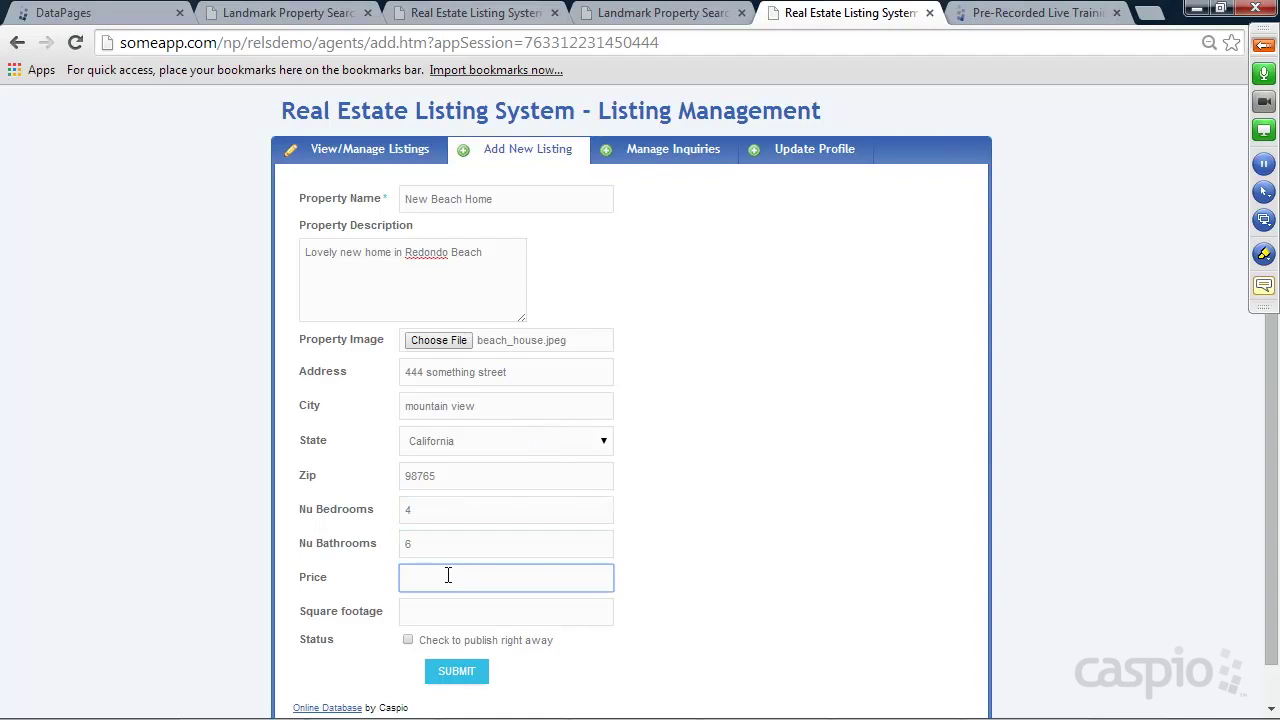
{"action": "type", "text": "15000"}
{"action": "left_click", "coordinate": [694, 526]}
Enter square footage 12,0, tick 'Check to publish', and submit the listing
{"action": "scroll", "coordinate": [694, 526], "scroll_direction": "down", "scroll_amount": 1}
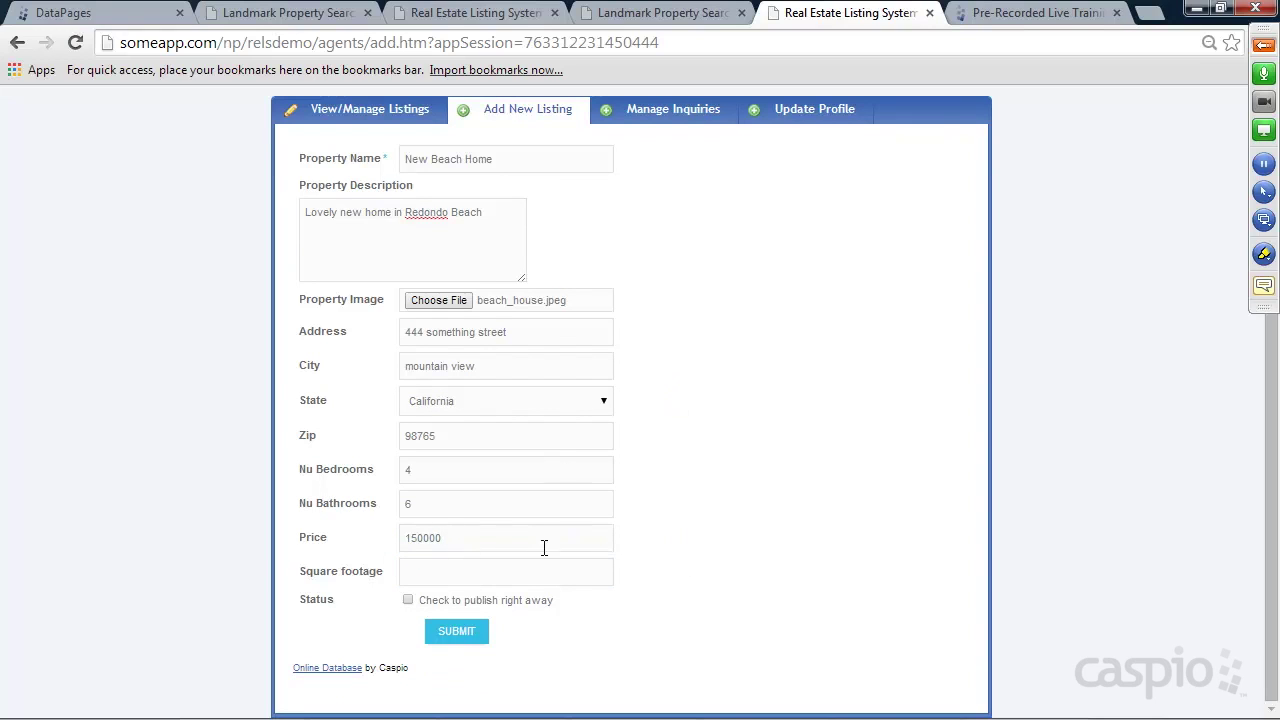
{"action": "left_click", "coordinate": [436, 573]}
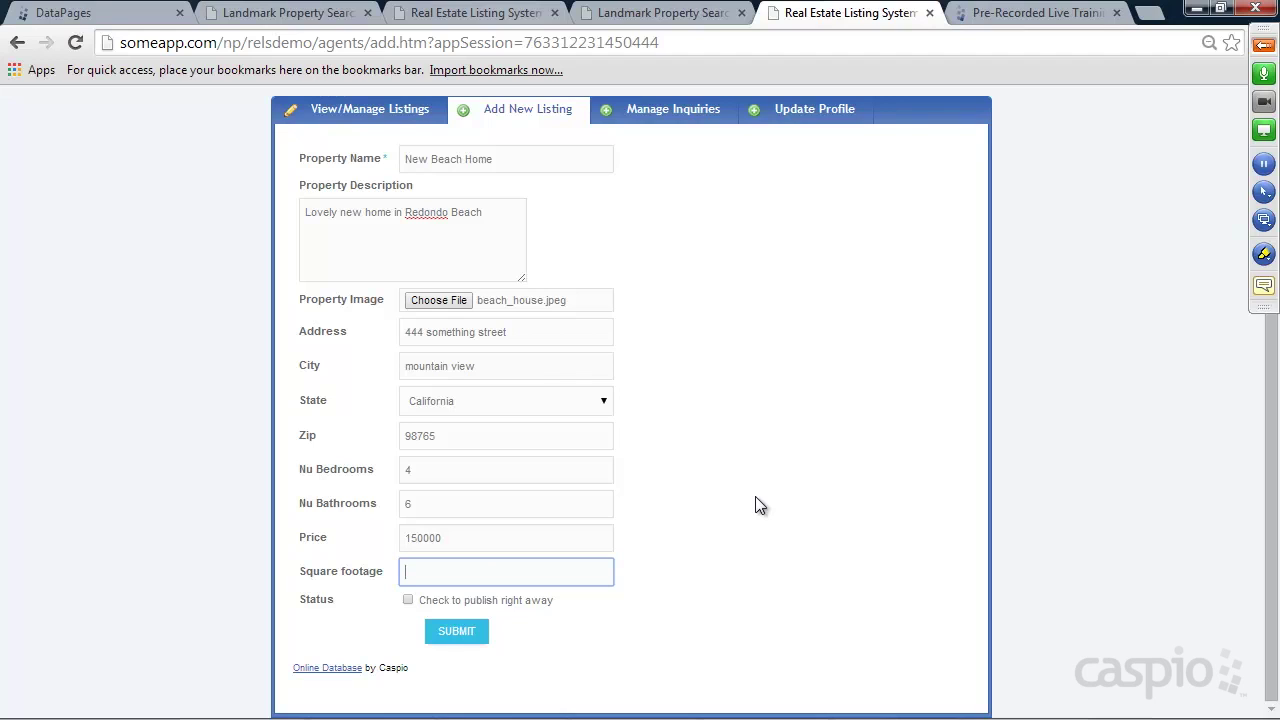
{"action": "type", "text": "12,0"}
{"action": "left_click", "coordinate": [409, 600]}
{"action": "left_click", "coordinate": [466, 638]}
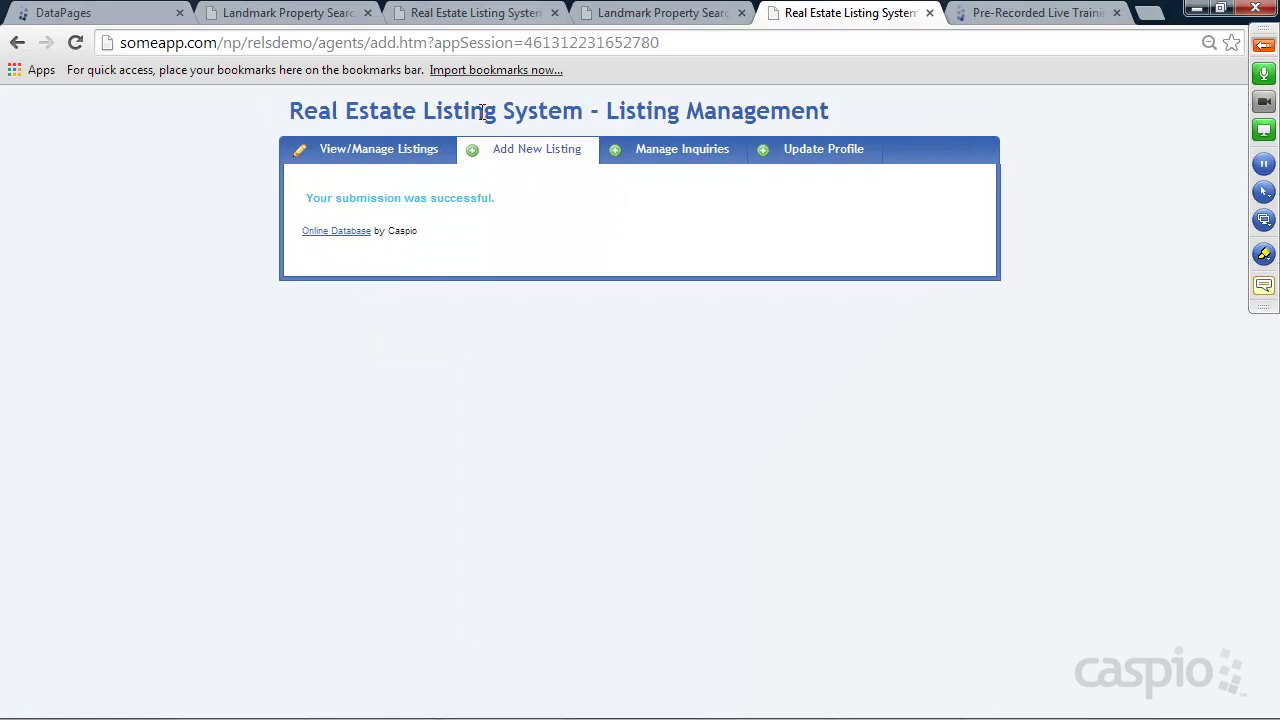
{"action": "left_click_drag", "start_coordinate": [314, 199], "coordinate": [499, 197]}
Open the Property_table datasheet and scroll across to verify the New Beach Home record's values
{"action": "left_click", "coordinate": [135, 18]}
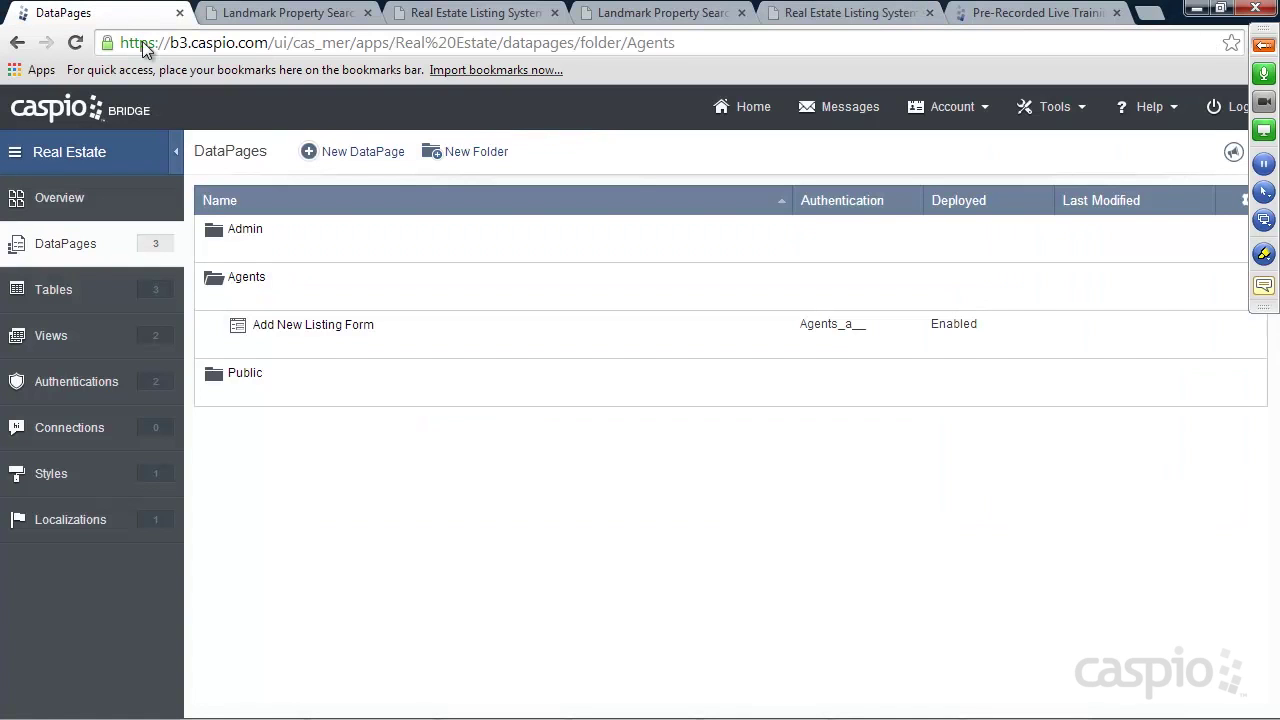
{"action": "left_click", "coordinate": [74, 291]}
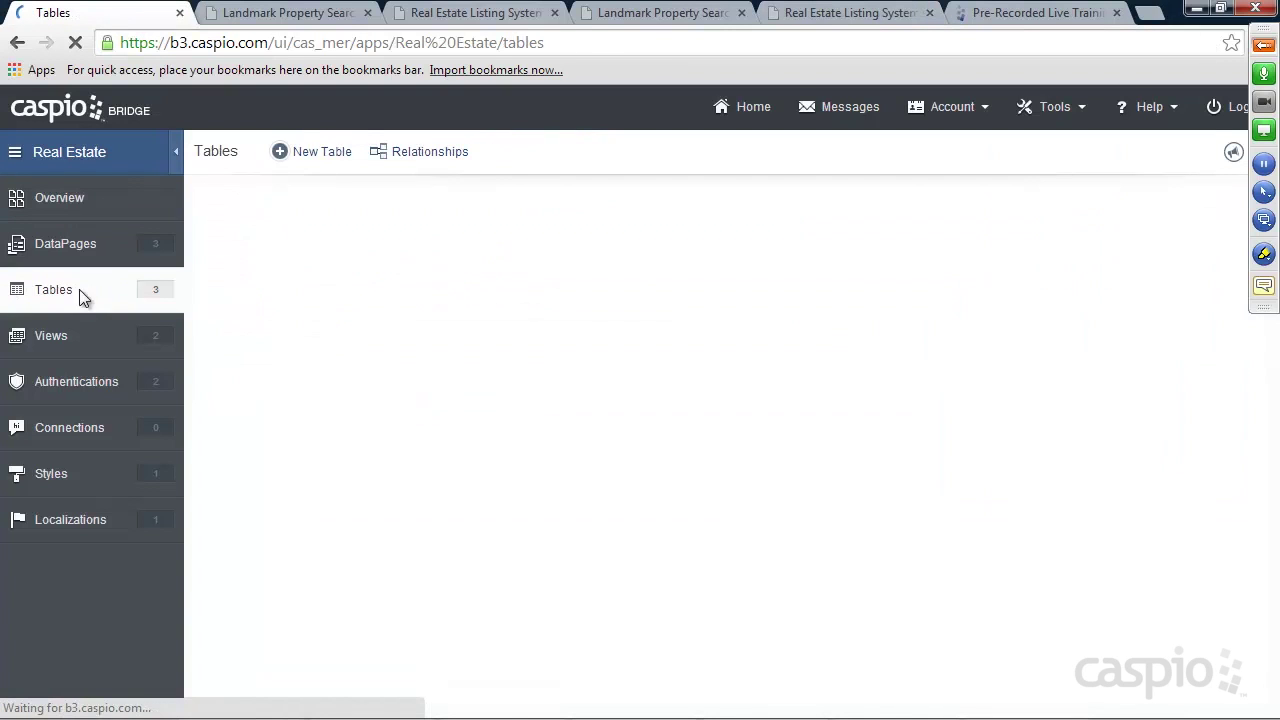
{"action": "mouse_move", "coordinate": [234, 292]}
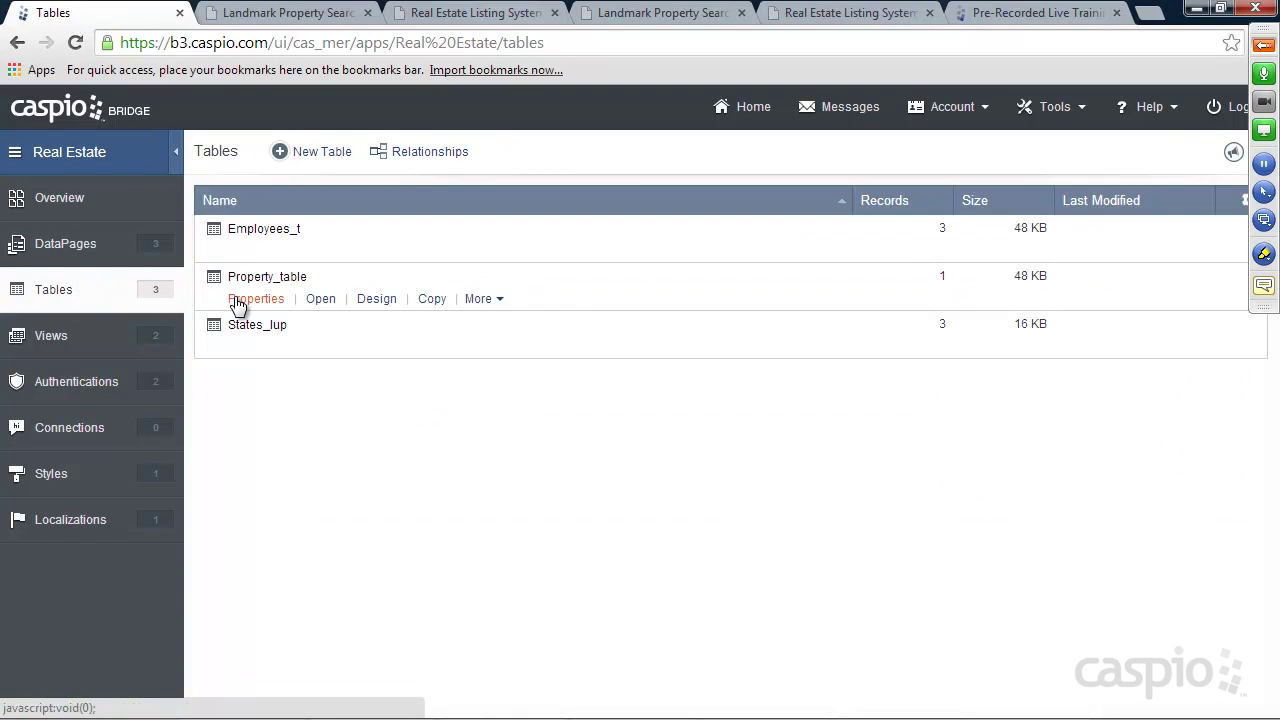
{"action": "left_click", "coordinate": [327, 300]}
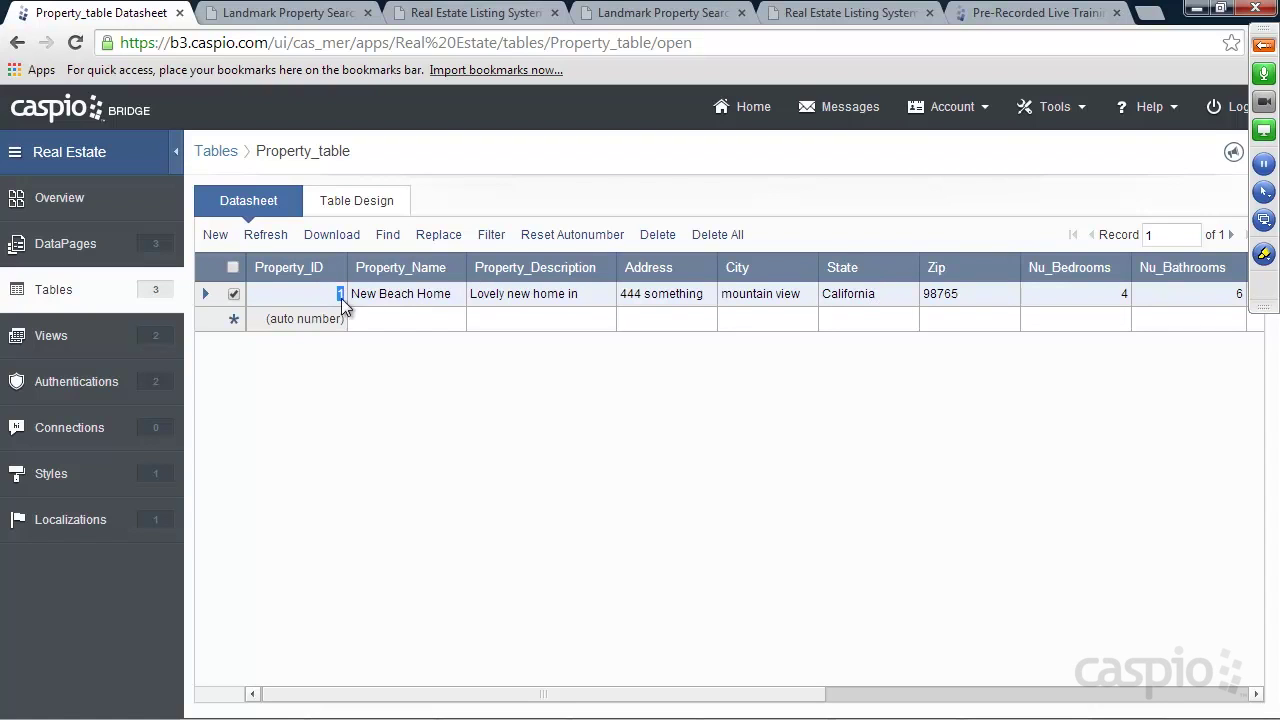
{"action": "left_click_drag", "start_coordinate": [754, 694], "coordinate": [1216, 700]}
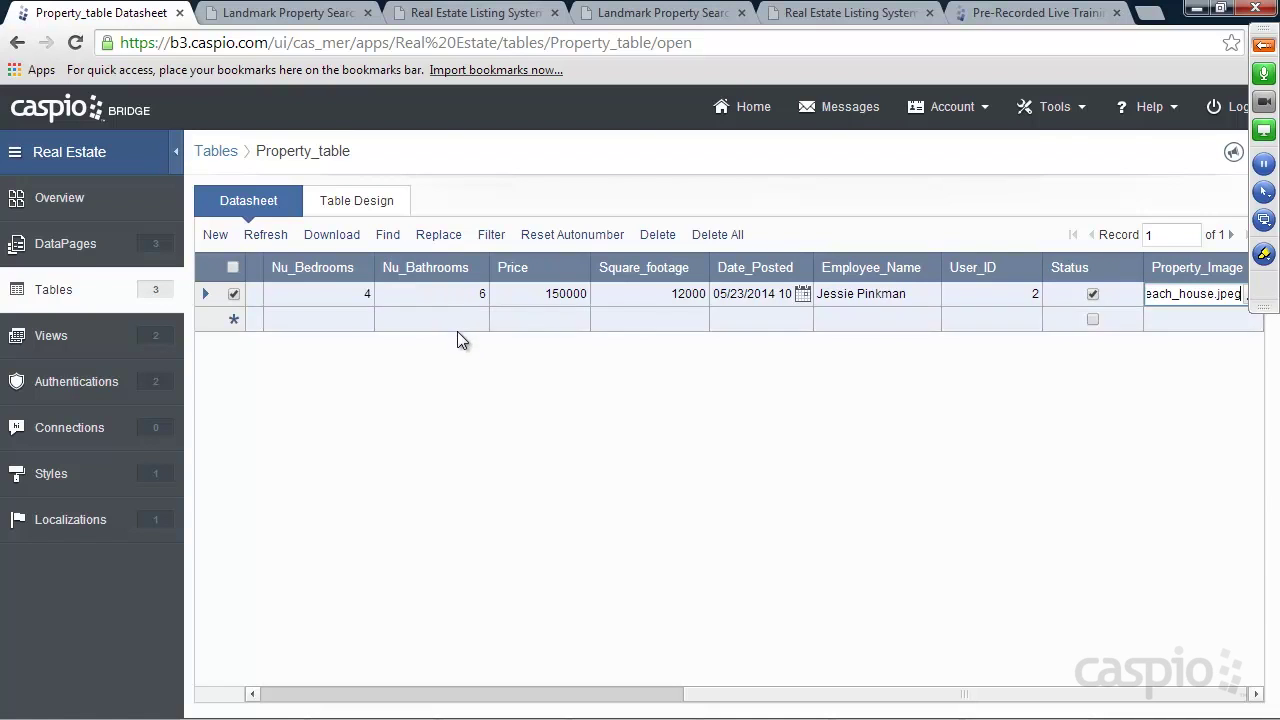
{"action": "left_click", "coordinate": [66, 258]}
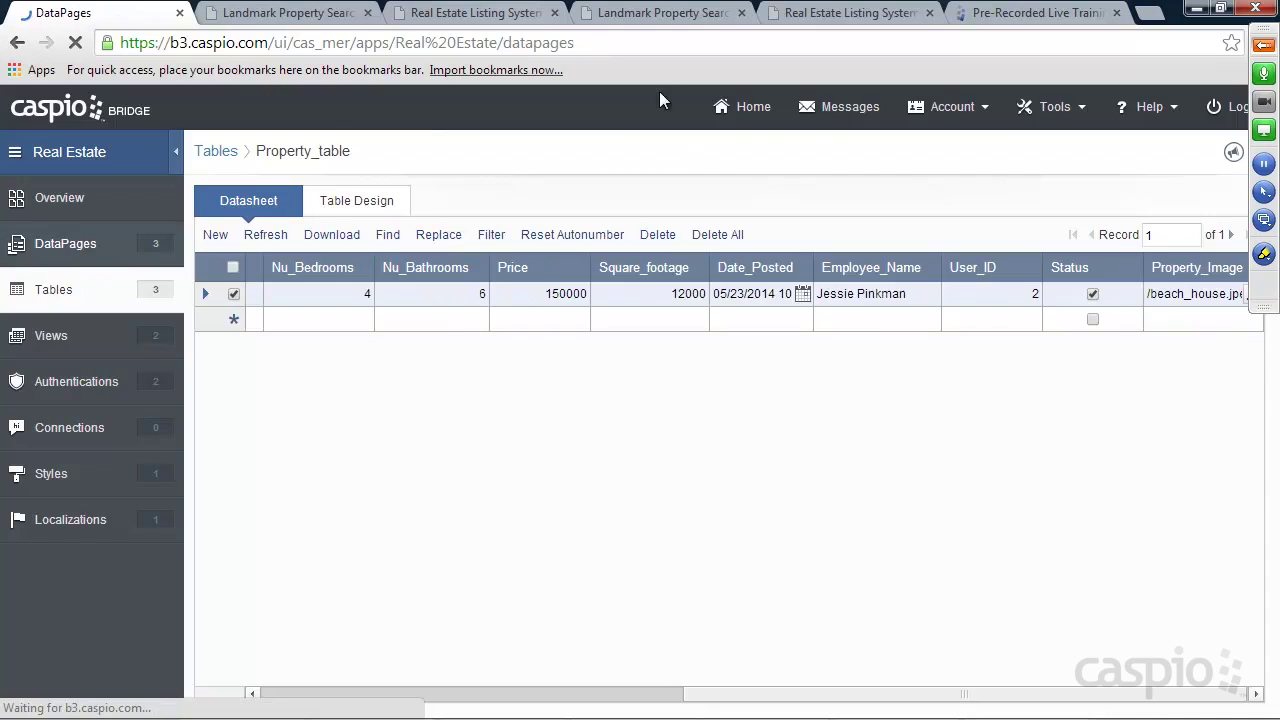
In the Agents folder, start a new report DataPage on Property_table with the Azure style
{"action": "left_click", "coordinate": [813, 14]}
{"action": "left_click", "coordinate": [540, 246]}
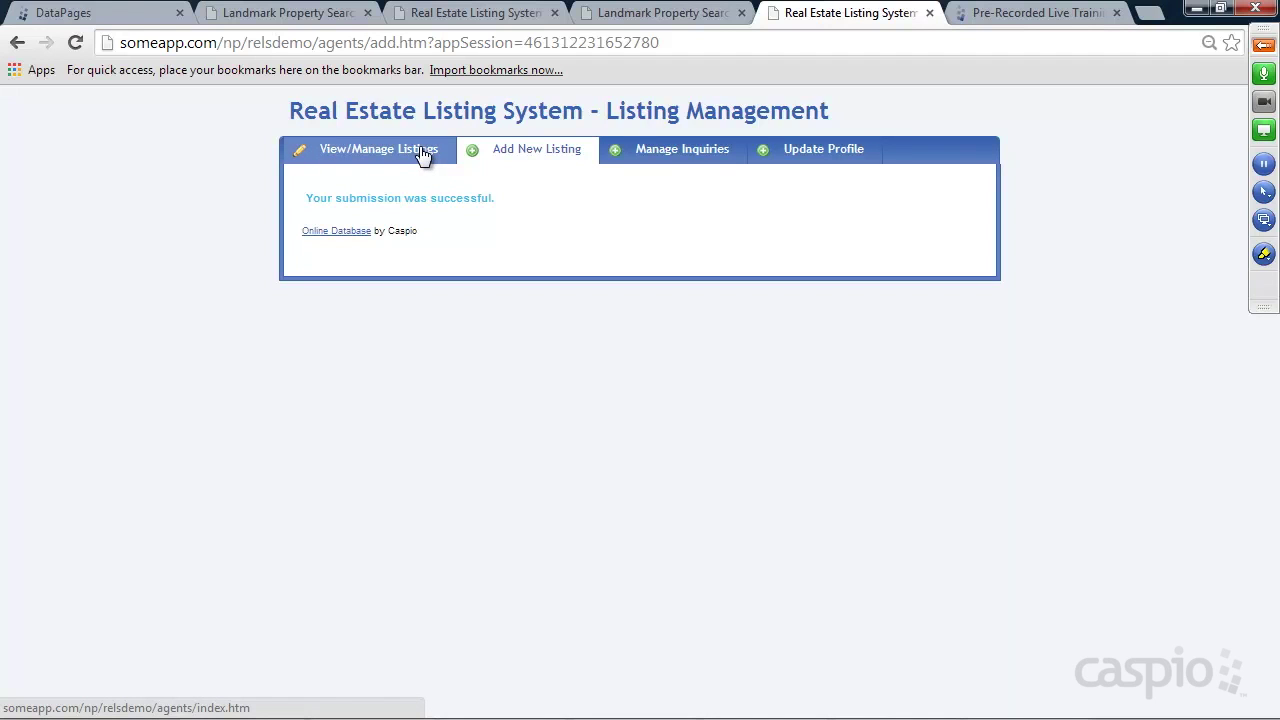
{"action": "left_click", "coordinate": [92, 15]}
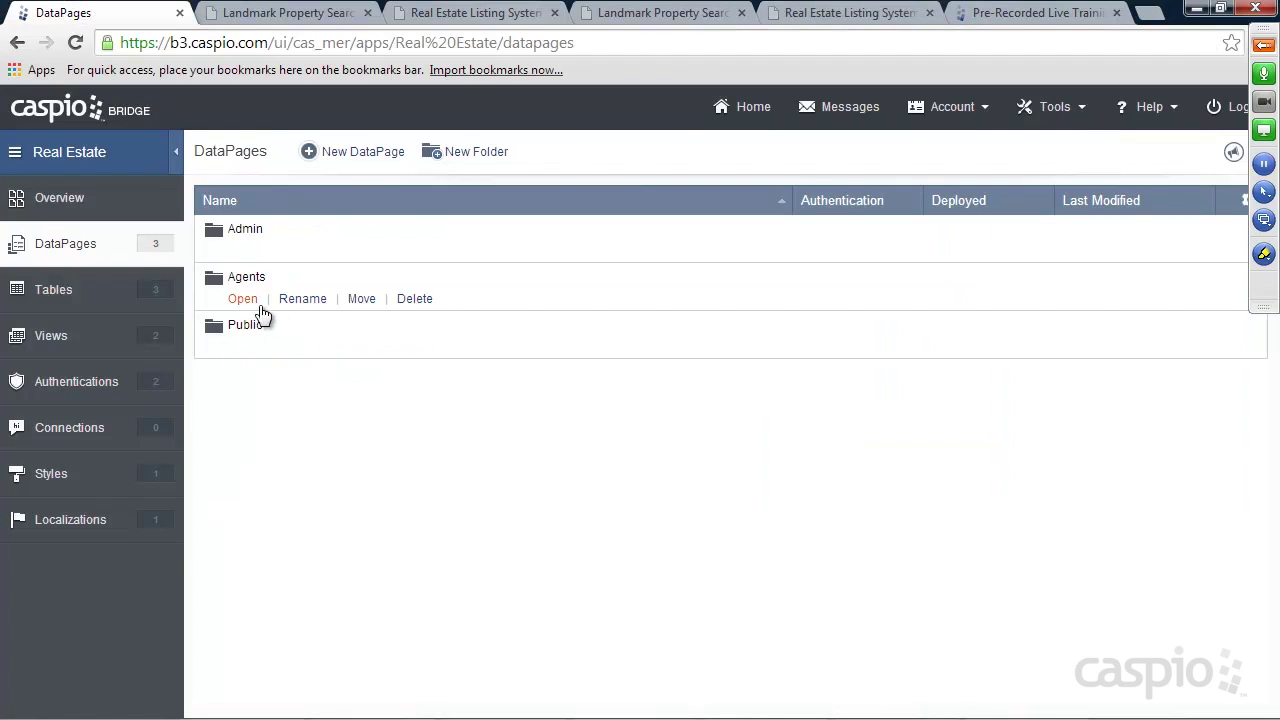
{"action": "left_click", "coordinate": [246, 298]}
{"action": "left_click", "coordinate": [365, 155]}
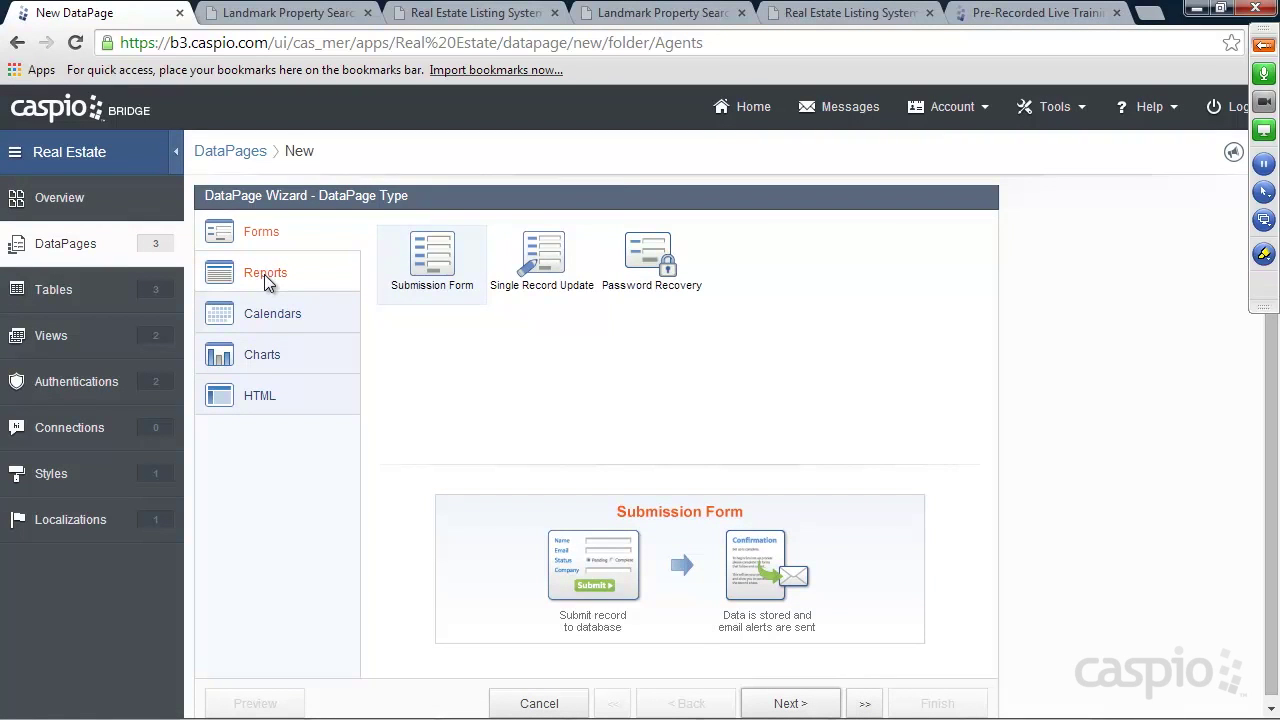
{"action": "left_click", "coordinate": [264, 274]}
{"action": "left_click", "coordinate": [790, 703]}
{"action": "left_click", "coordinate": [350, 290]}
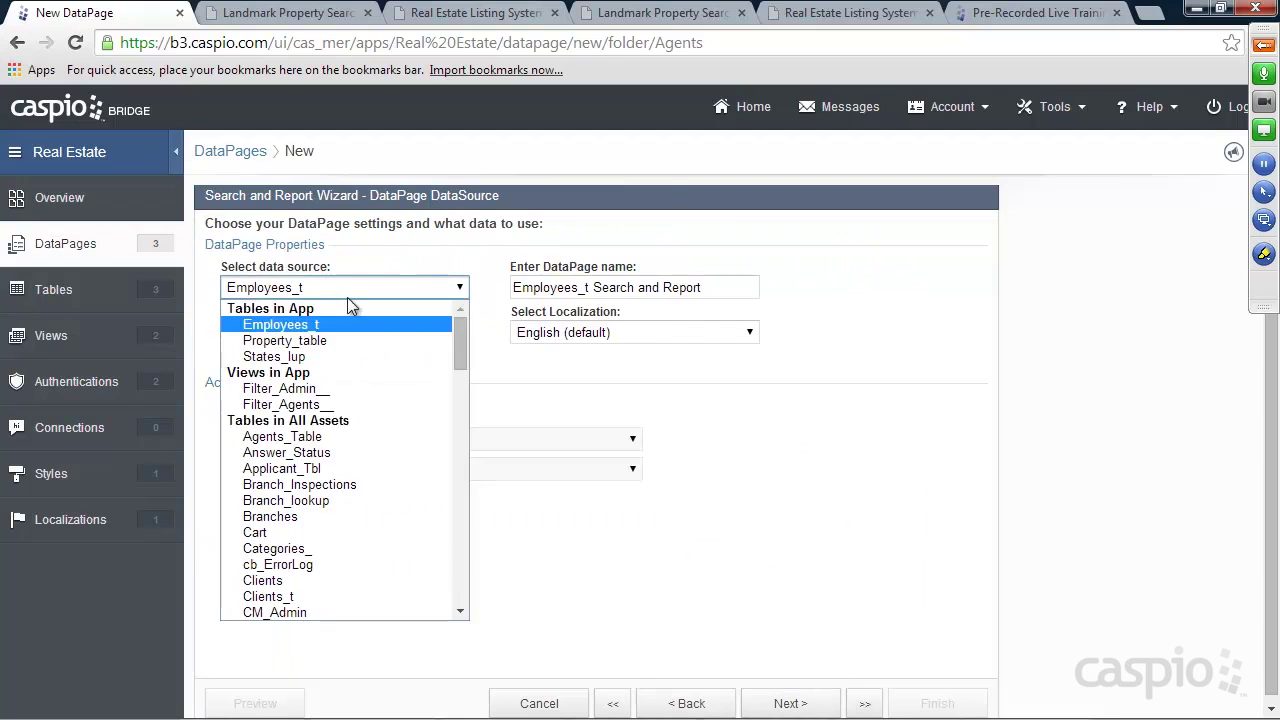
{"action": "left_click", "coordinate": [322, 337]}
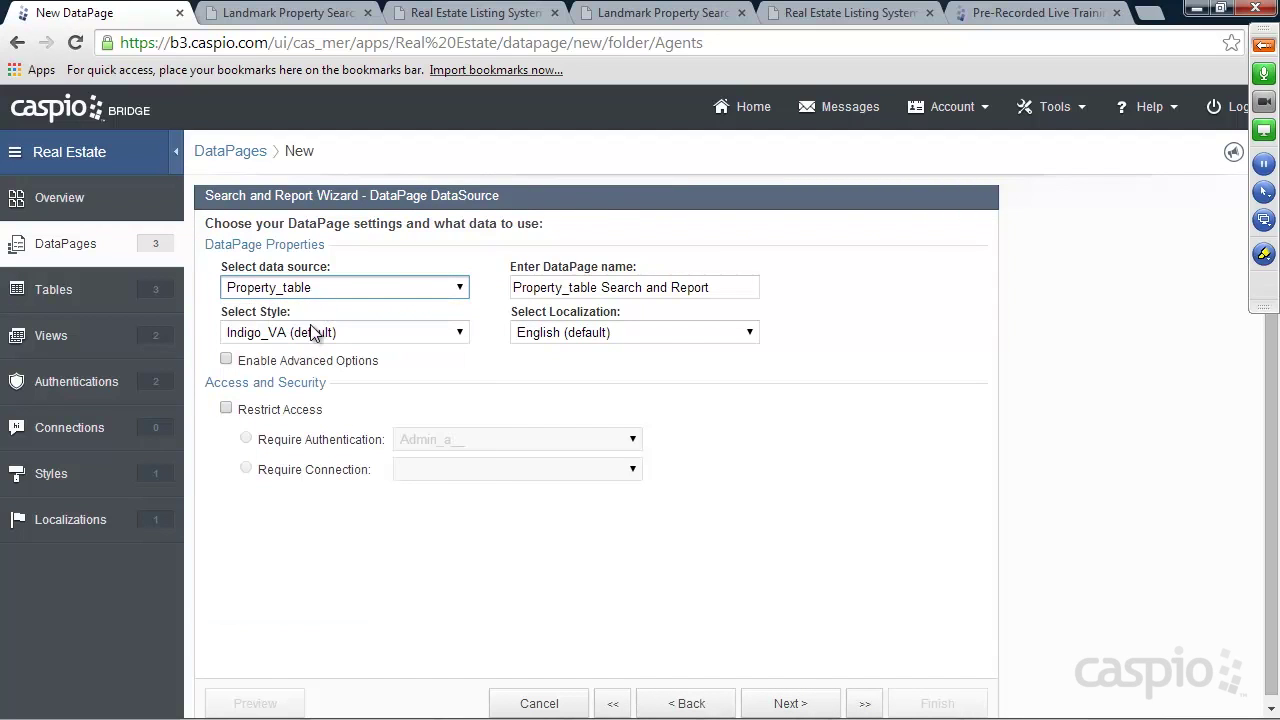
{"action": "left_click", "coordinate": [318, 332]}
{"action": "left_click", "coordinate": [302, 366]}
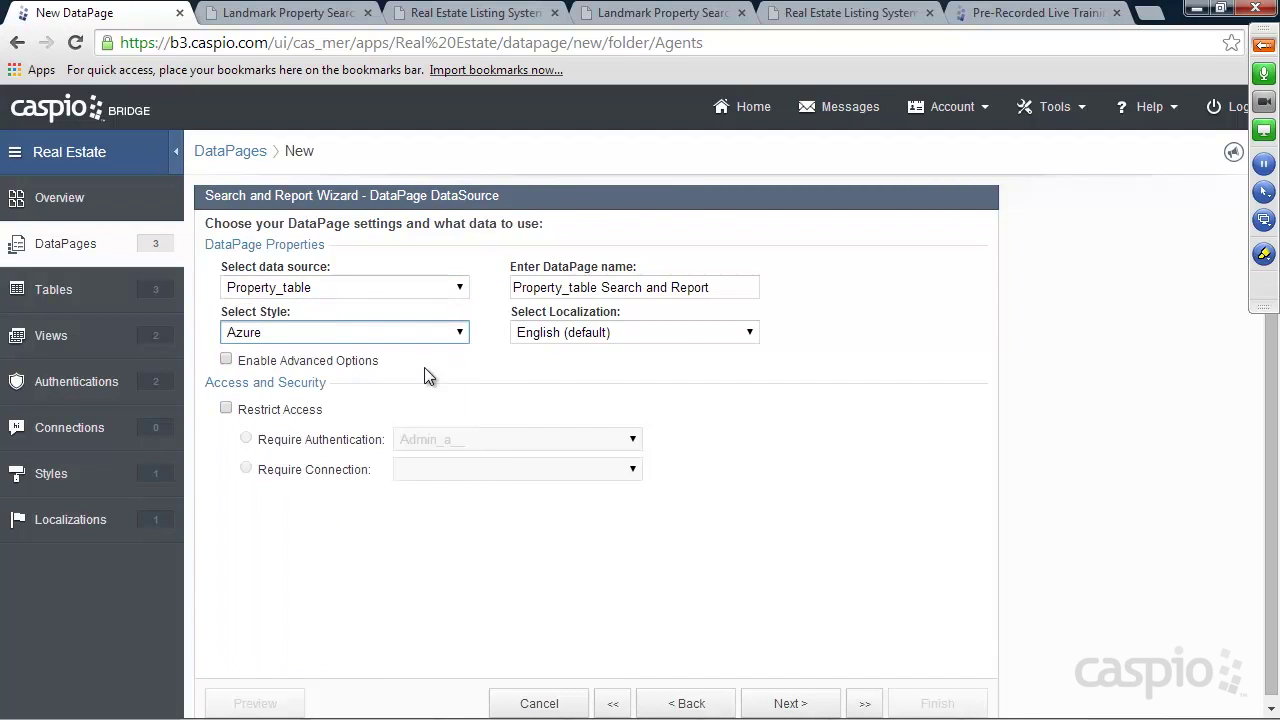
Name it 'Manage My Properties' and require the Agents_a__ authentication
{"action": "triple_click", "coordinate": [716, 287]}
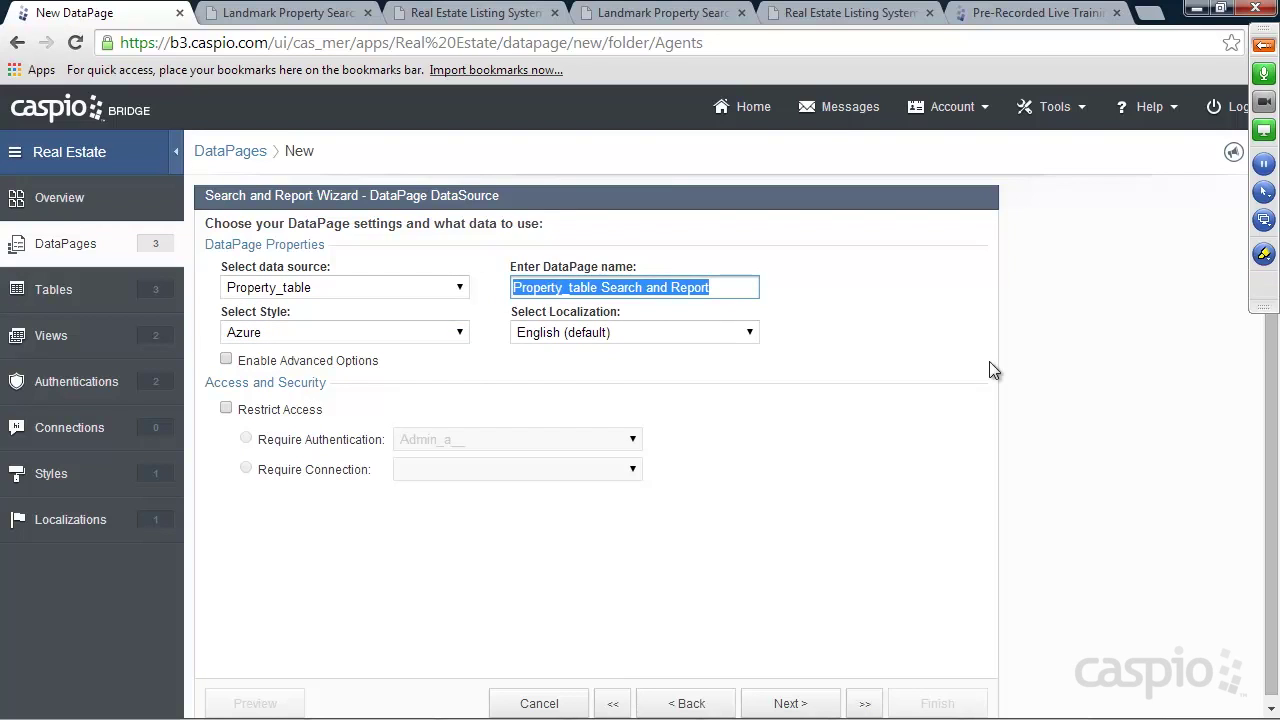
{"action": "type", "text": "Manage My Properties"}
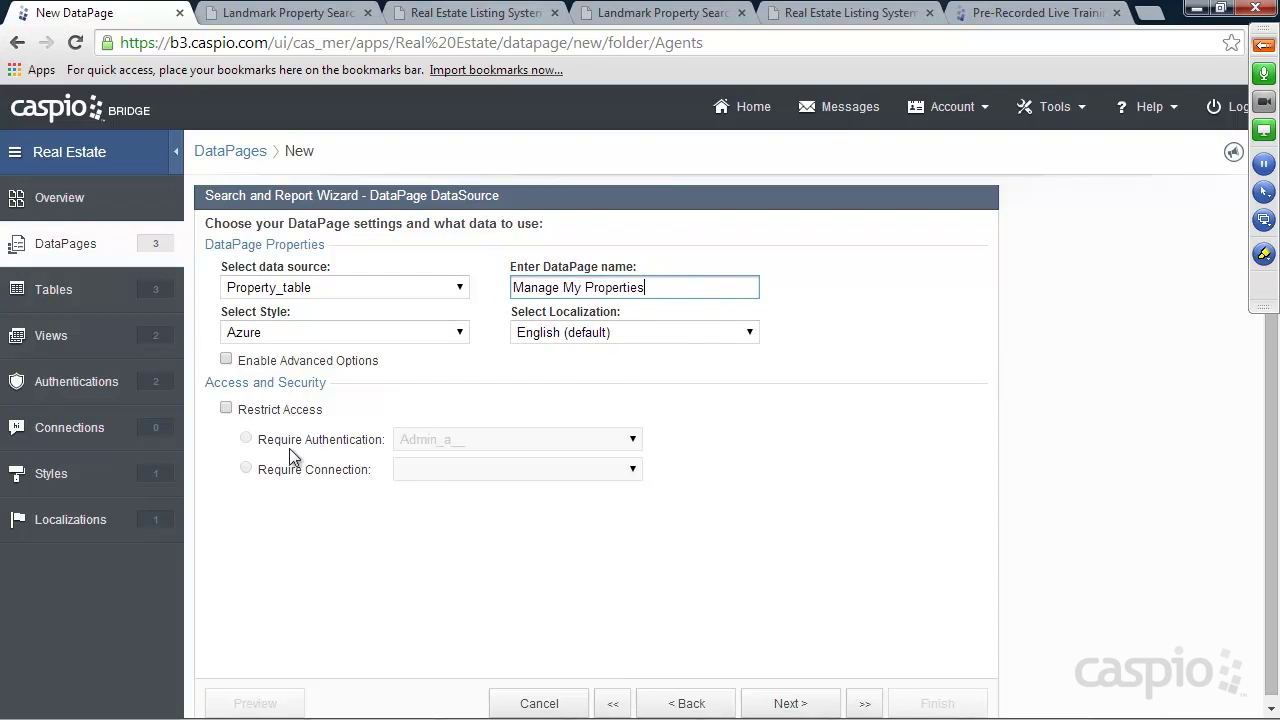
{"action": "left_click", "coordinate": [258, 414]}
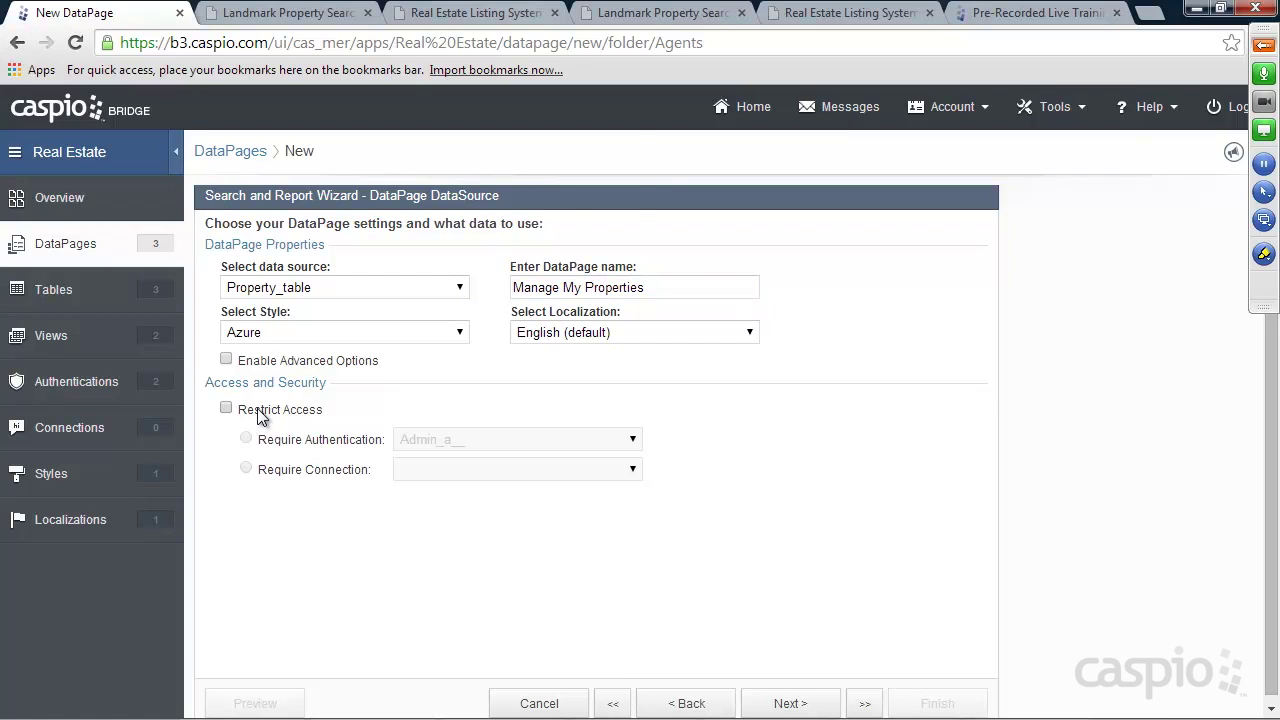
{"action": "left_click", "coordinate": [430, 440]}
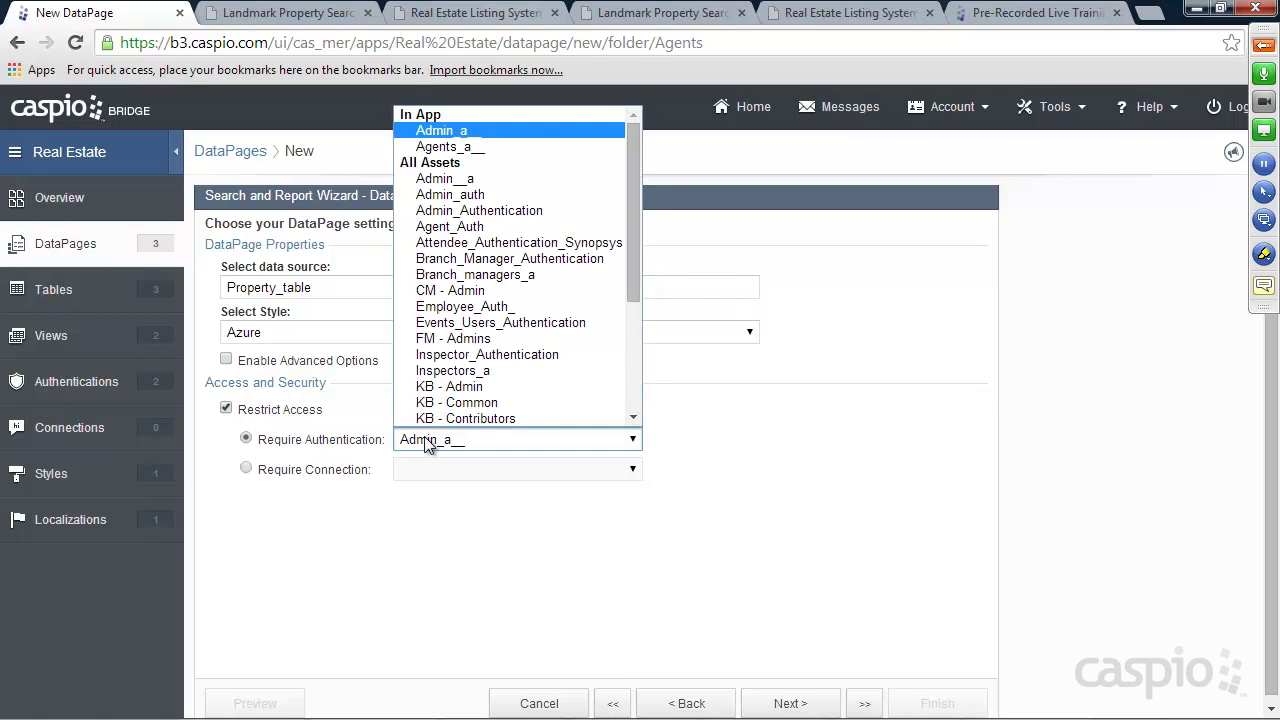
{"action": "left_click", "coordinate": [474, 146]}
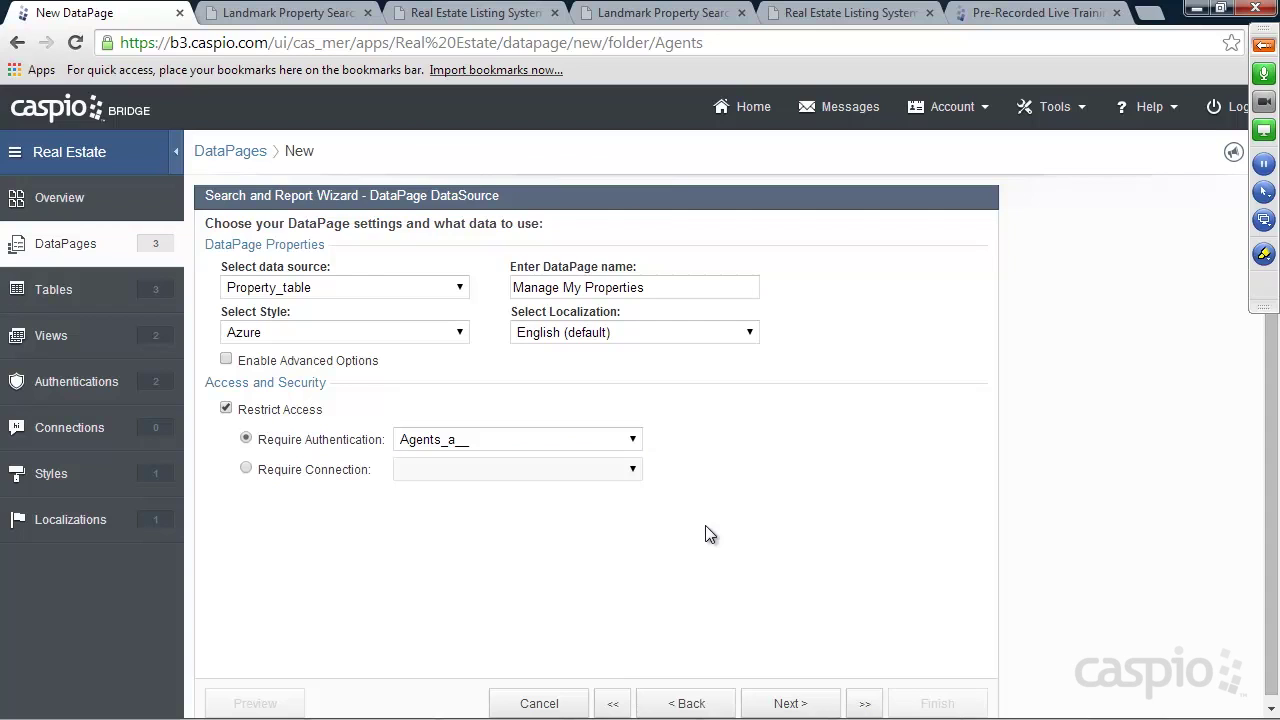
{"action": "left_click", "coordinate": [792, 704]}
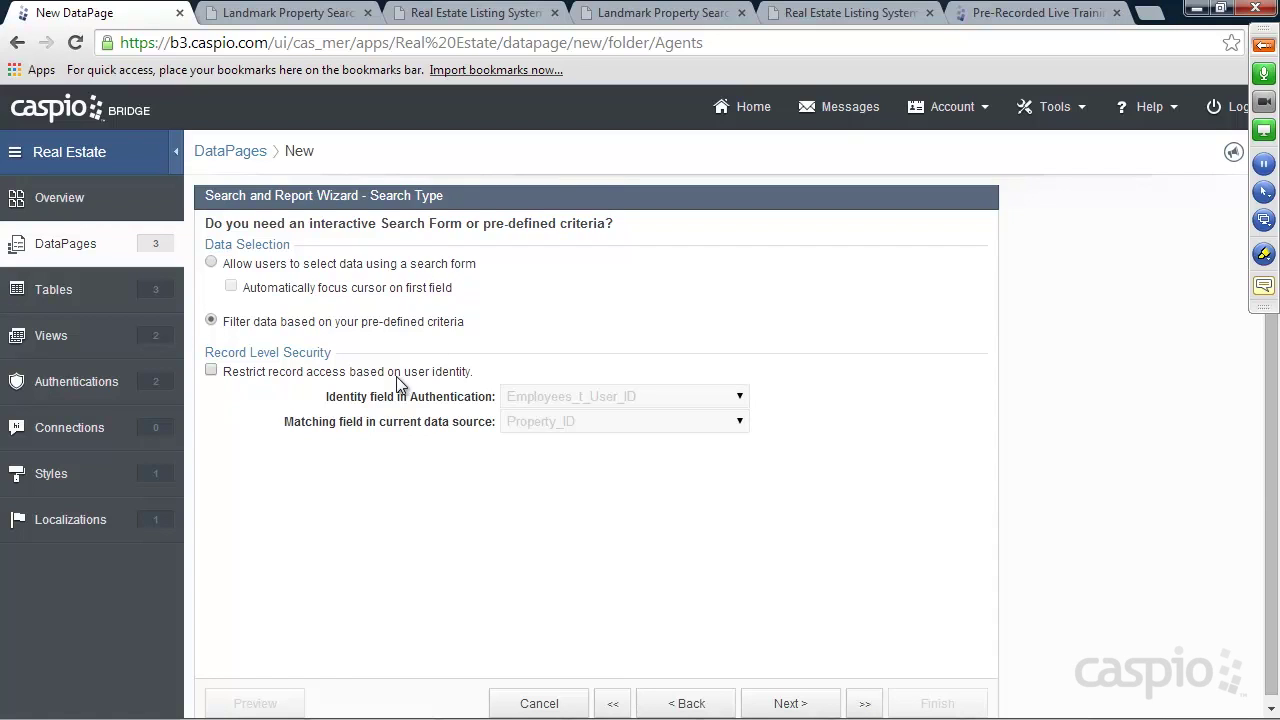
Restrict record access by matching User_ID, skipping the filtering fields step
{"action": "left_click", "coordinate": [211, 371]}
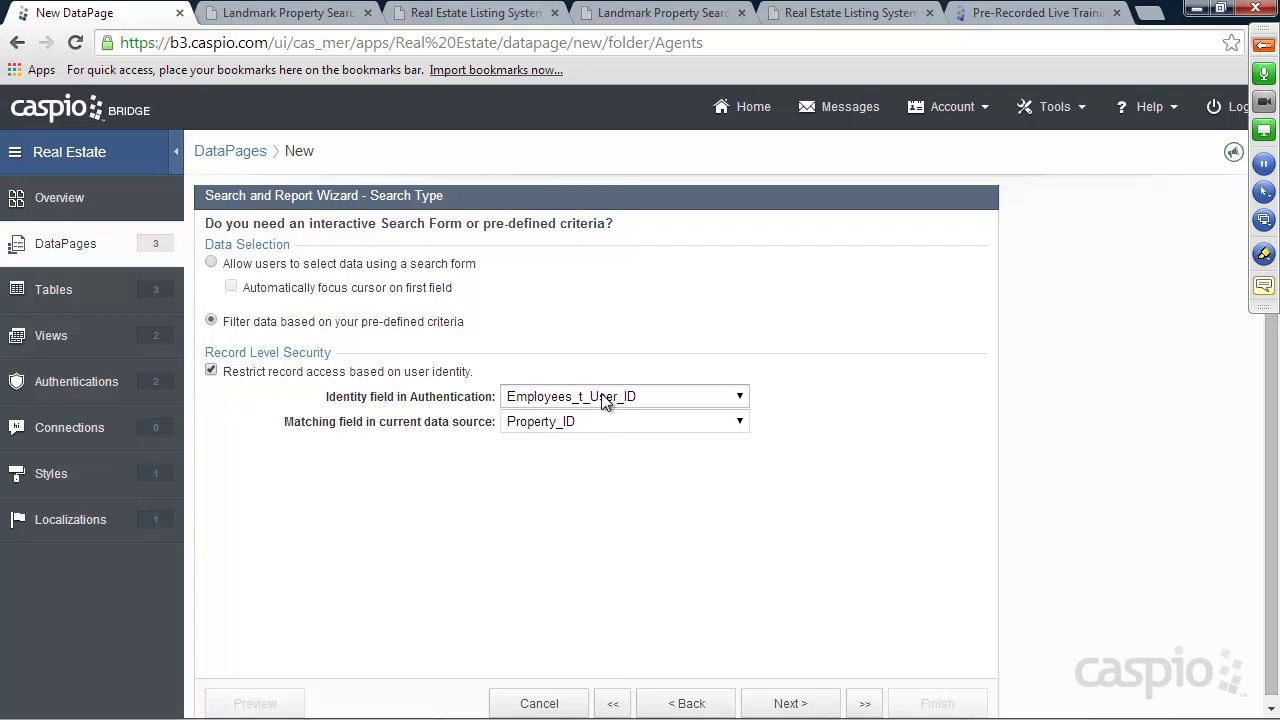
{"action": "left_click", "coordinate": [584, 421]}
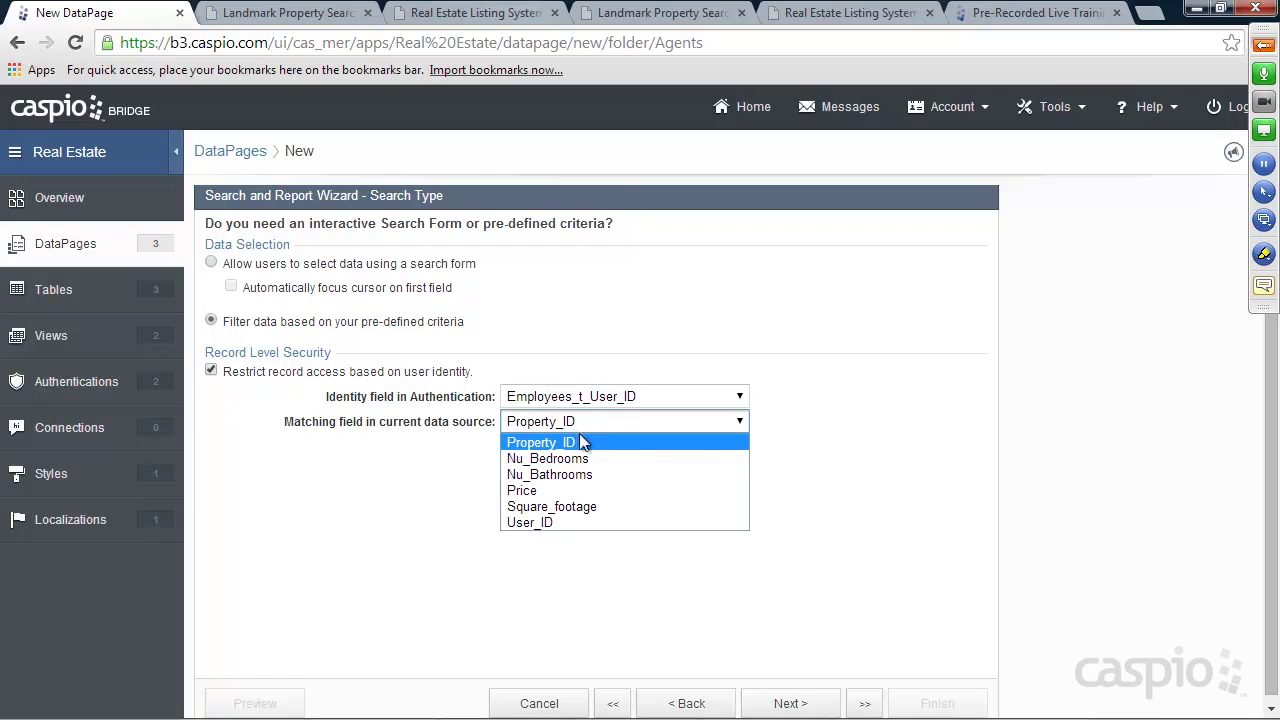
{"action": "left_click", "coordinate": [556, 519]}
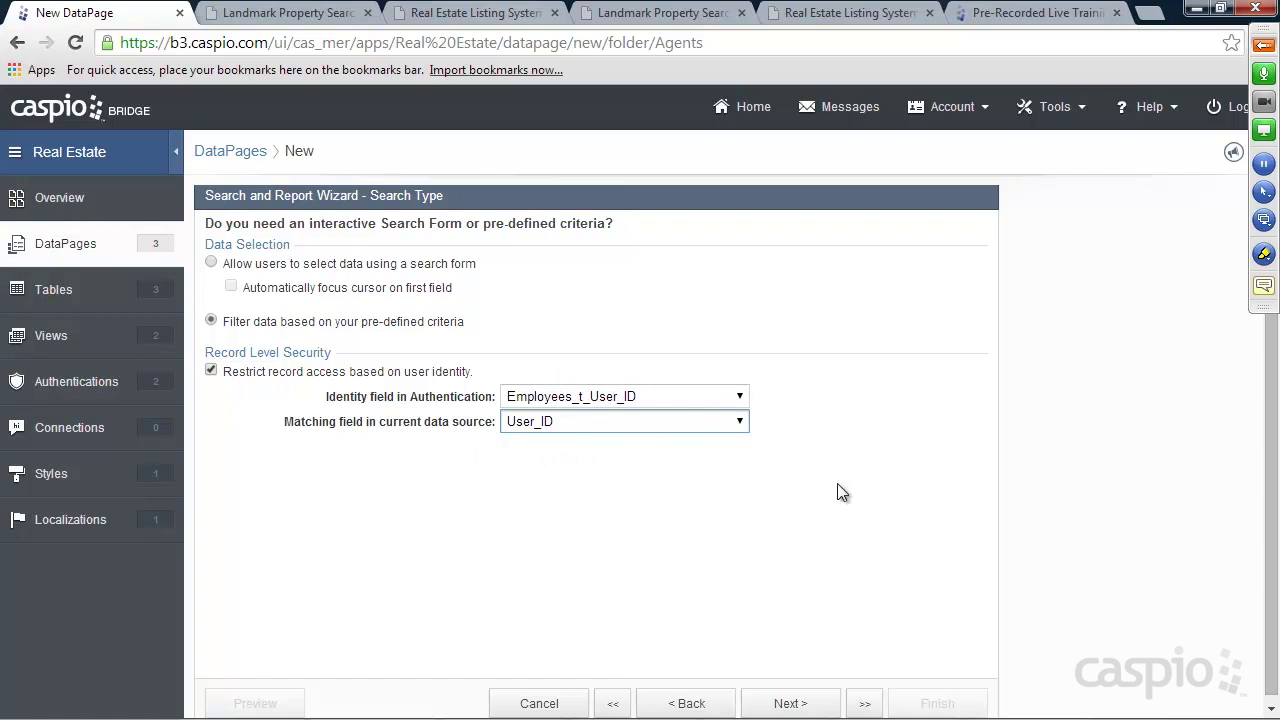
{"action": "left_click", "coordinate": [790, 703]}
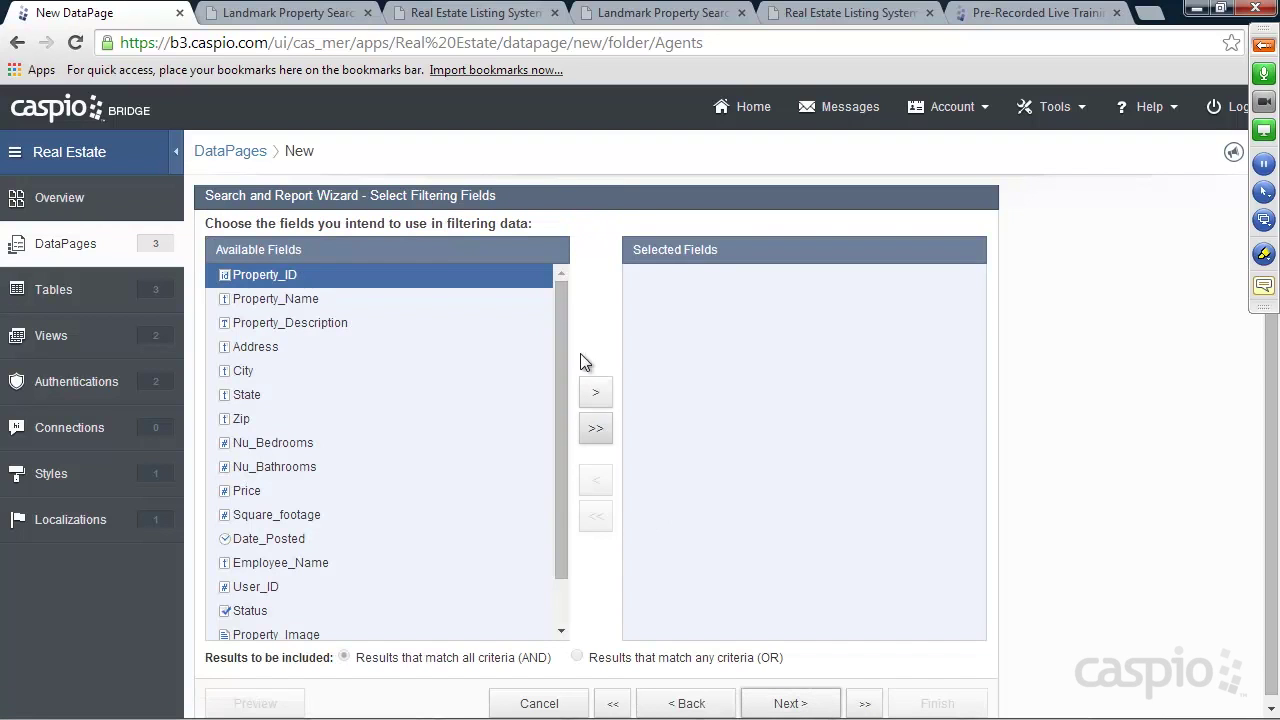
{"action": "left_click", "coordinate": [790, 703]}
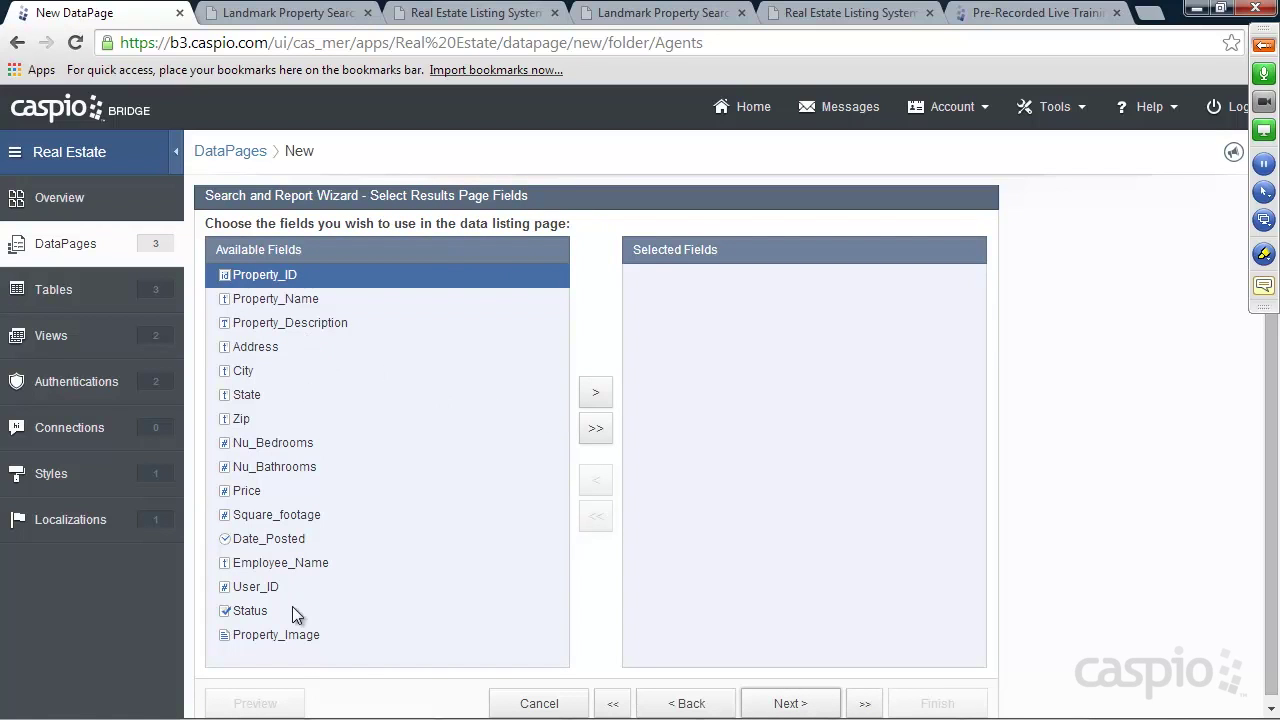
Add Property_Image, Property_Name, City, State, Price and Status to the results page
{"action": "left_click", "coordinate": [283, 636]}
{"action": "left_click", "coordinate": [597, 396]}
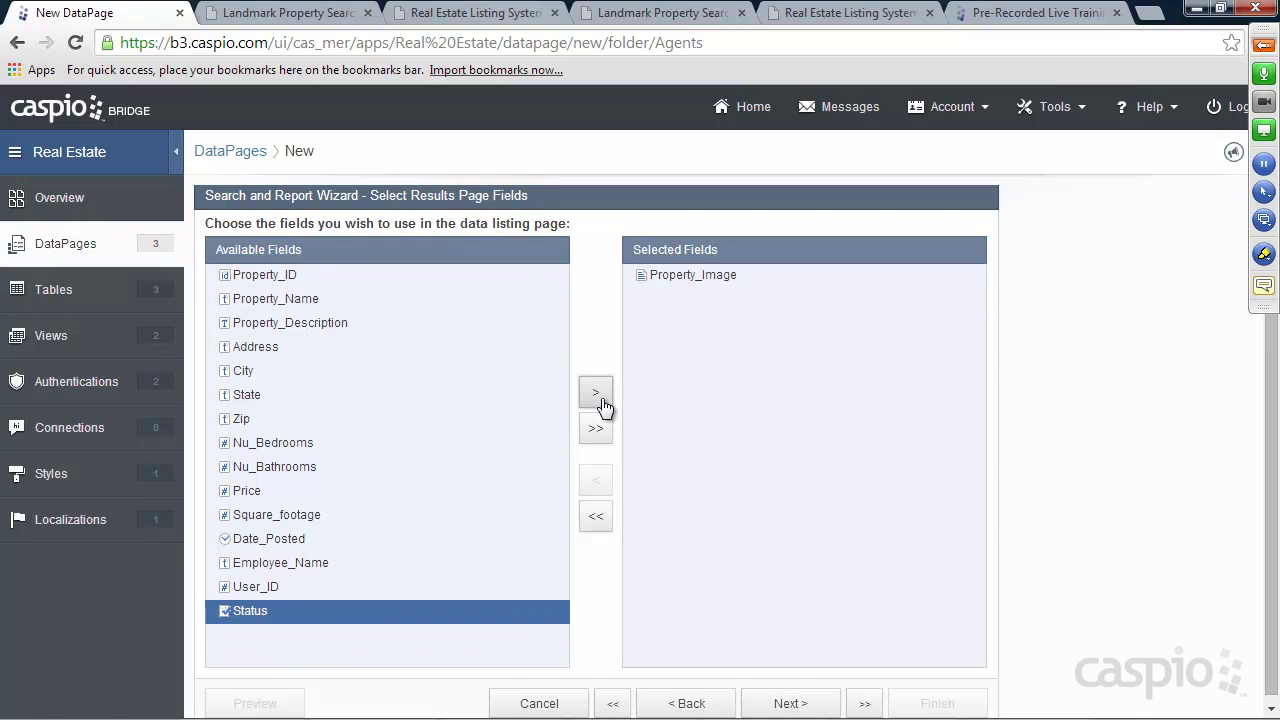
{"action": "left_click", "coordinate": [286, 300]}
{"action": "left_click", "coordinate": [599, 393]}
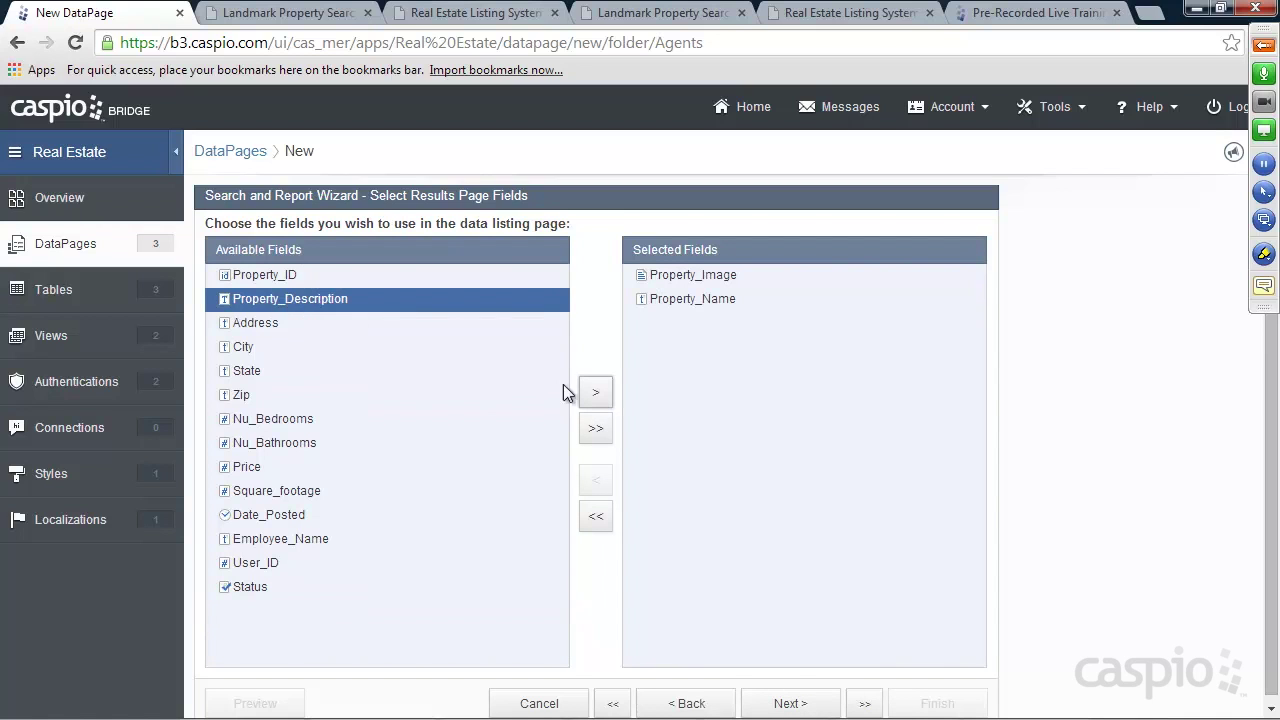
{"action": "left_click", "coordinate": [255, 349]}
{"action": "left_click", "coordinate": [601, 398]}
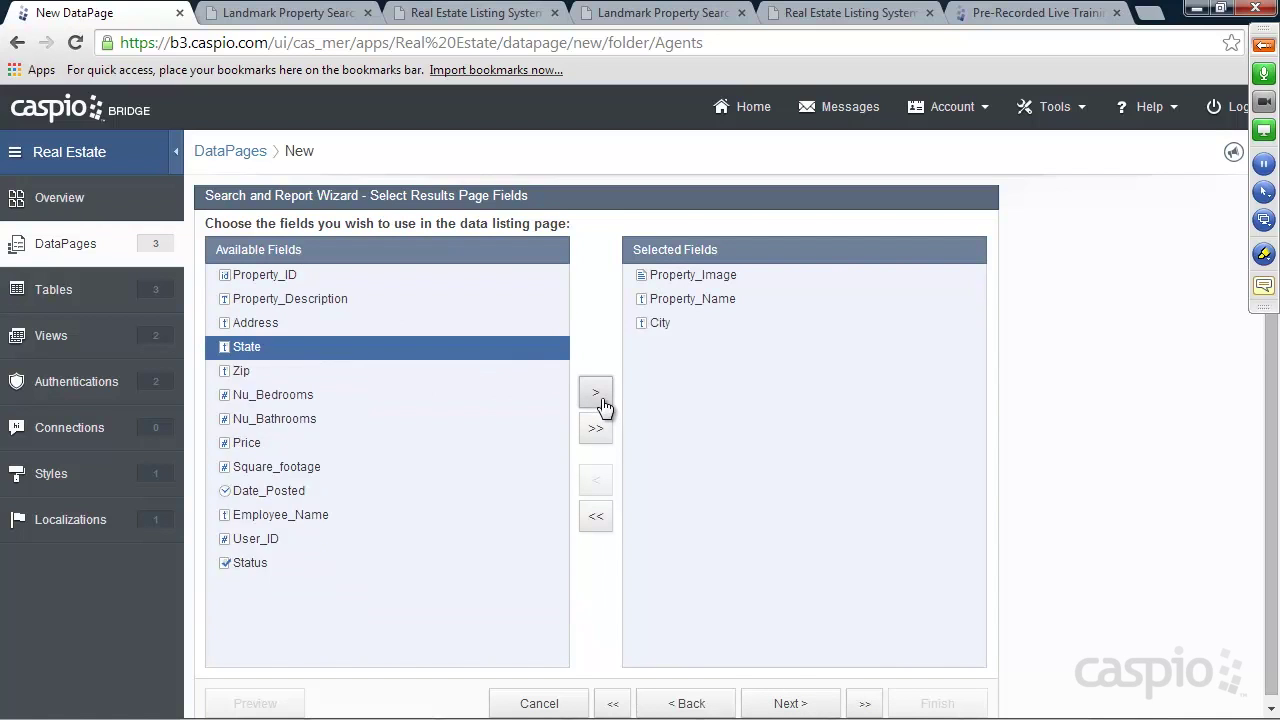
{"action": "left_click", "coordinate": [601, 398]}
{"action": "left_click", "coordinate": [418, 416]}
{"action": "left_click", "coordinate": [582, 398]}
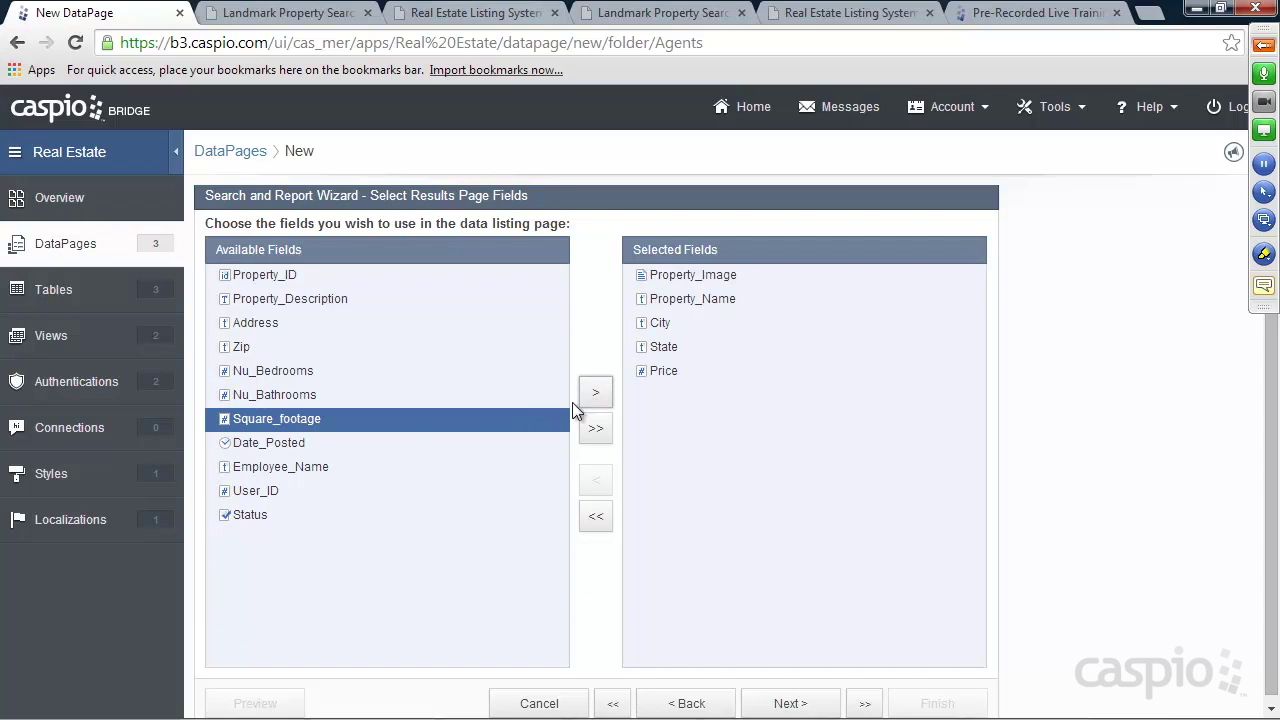
{"action": "left_click", "coordinate": [254, 513]}
{"action": "left_click", "coordinate": [596, 398]}
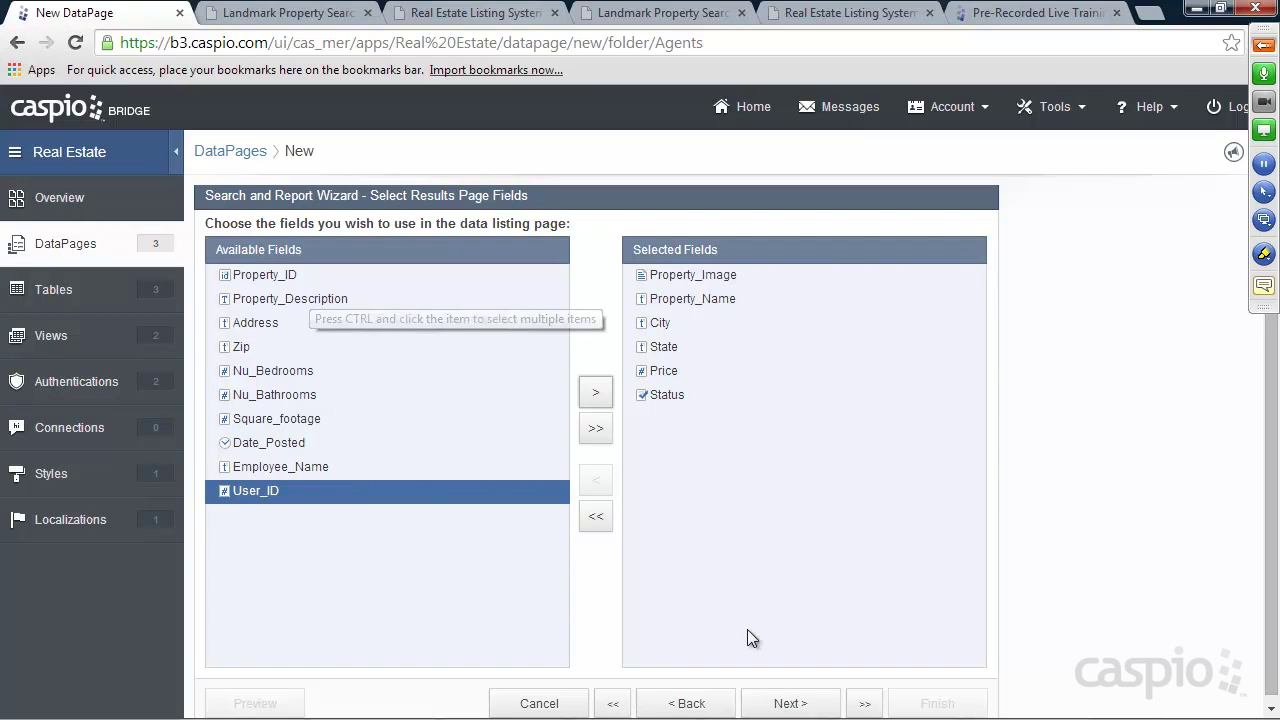
{"action": "left_click", "coordinate": [790, 704]}
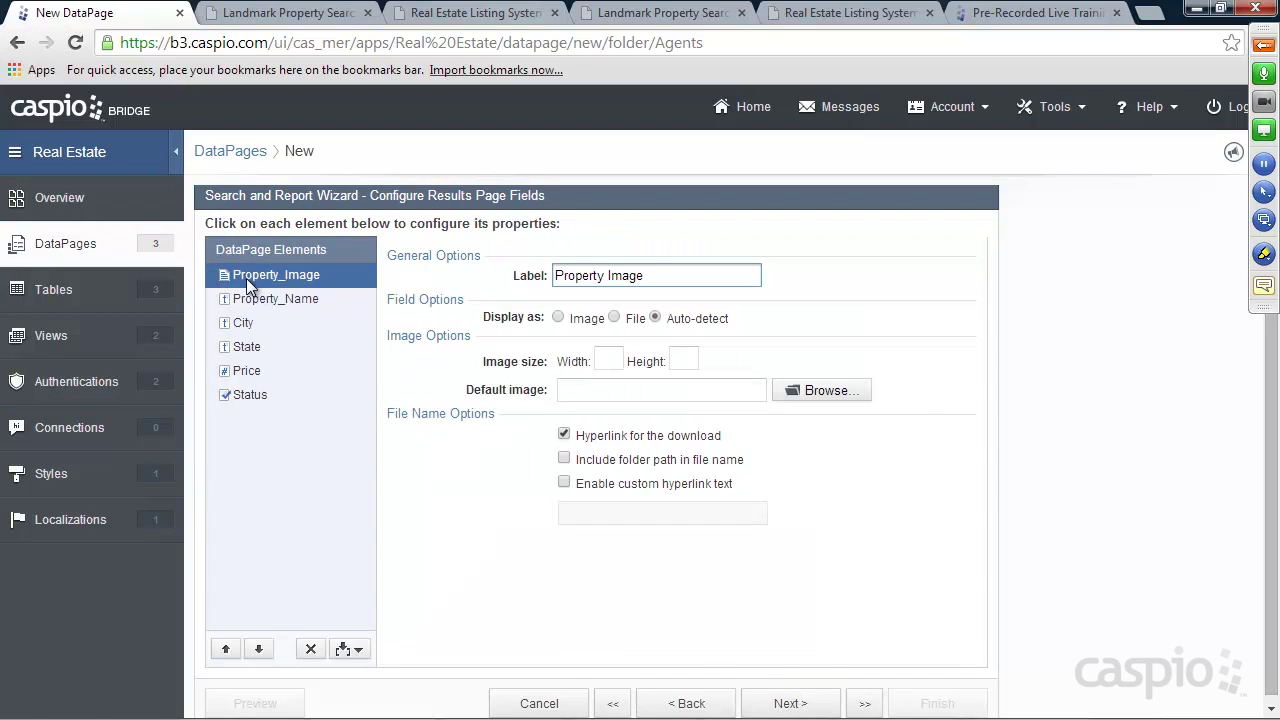
Display Property_Image as an image 75 pixels wide with no fixed height
{"action": "left_click", "coordinate": [585, 319]}
{"action": "left_click", "coordinate": [612, 358]}
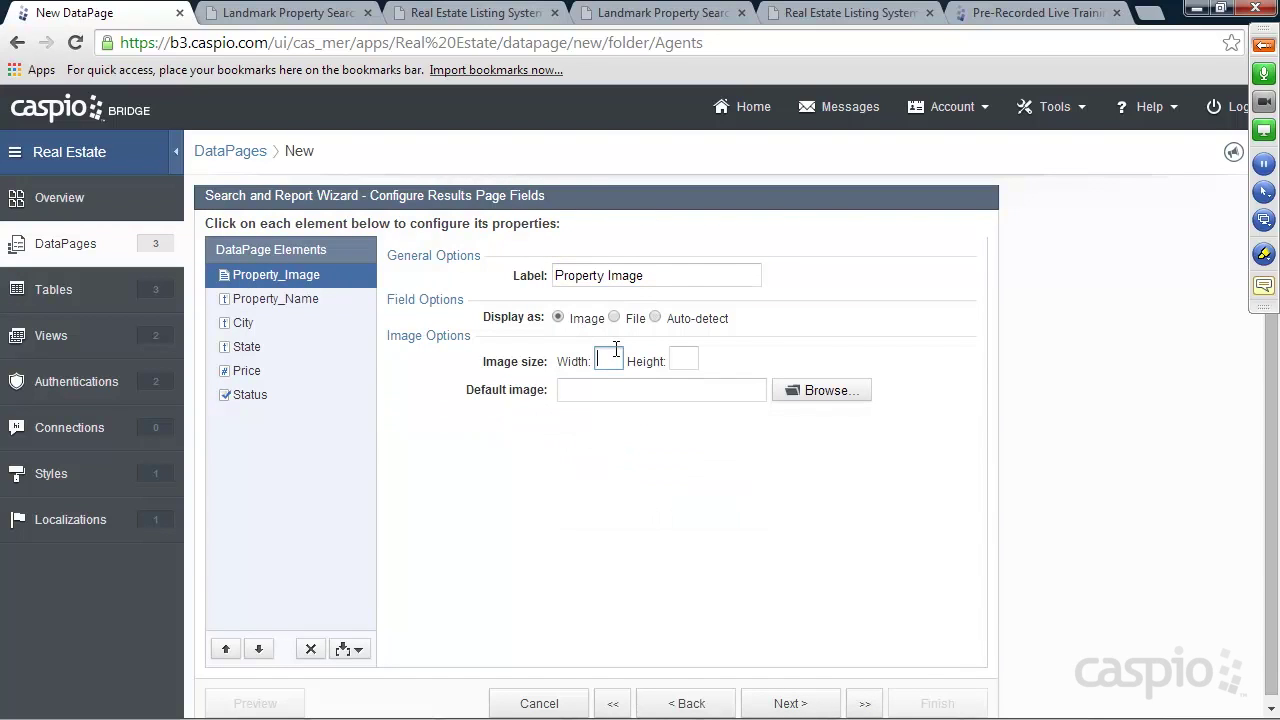
{"action": "type", "text": "75"}
{"action": "left_click", "coordinate": [686, 361]}
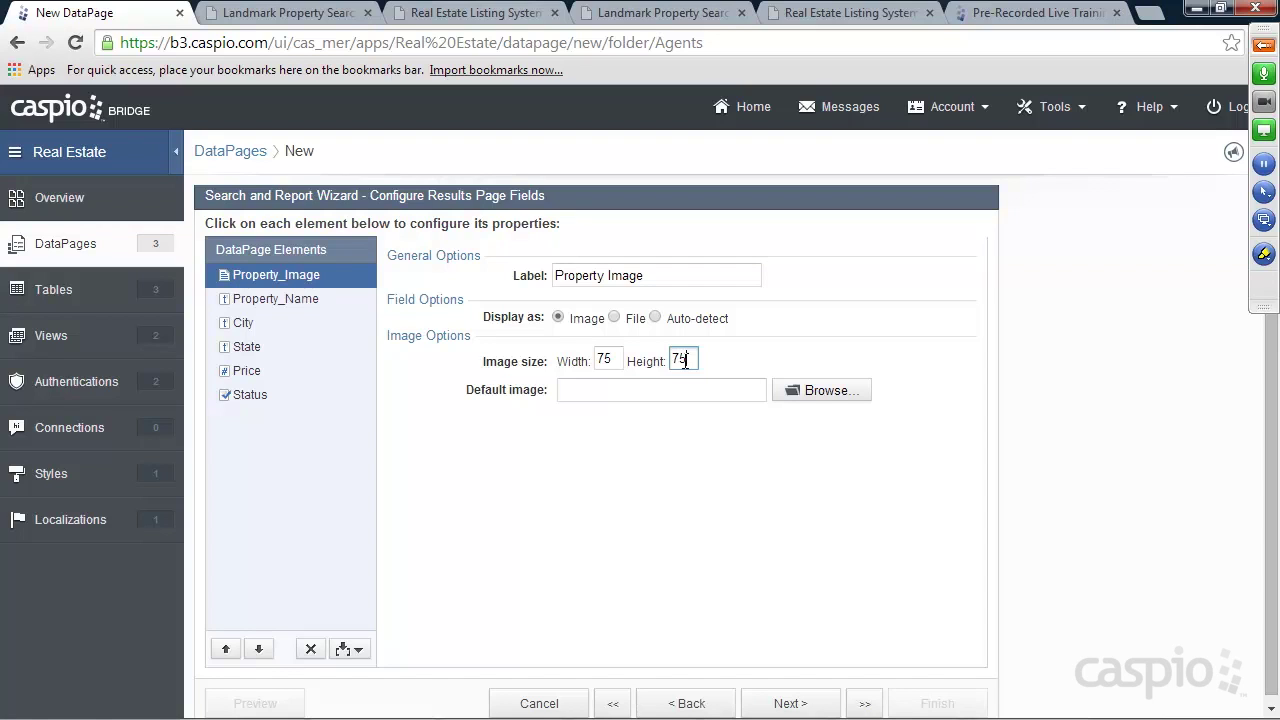
{"action": "key", "text": "BackSpace"}
{"action": "key", "text": "BackSpace"}
{"action": "left_click", "coordinate": [266, 303]}
{"action": "left_click", "coordinate": [265, 322]}
{"action": "left_click", "coordinate": [259, 347]}
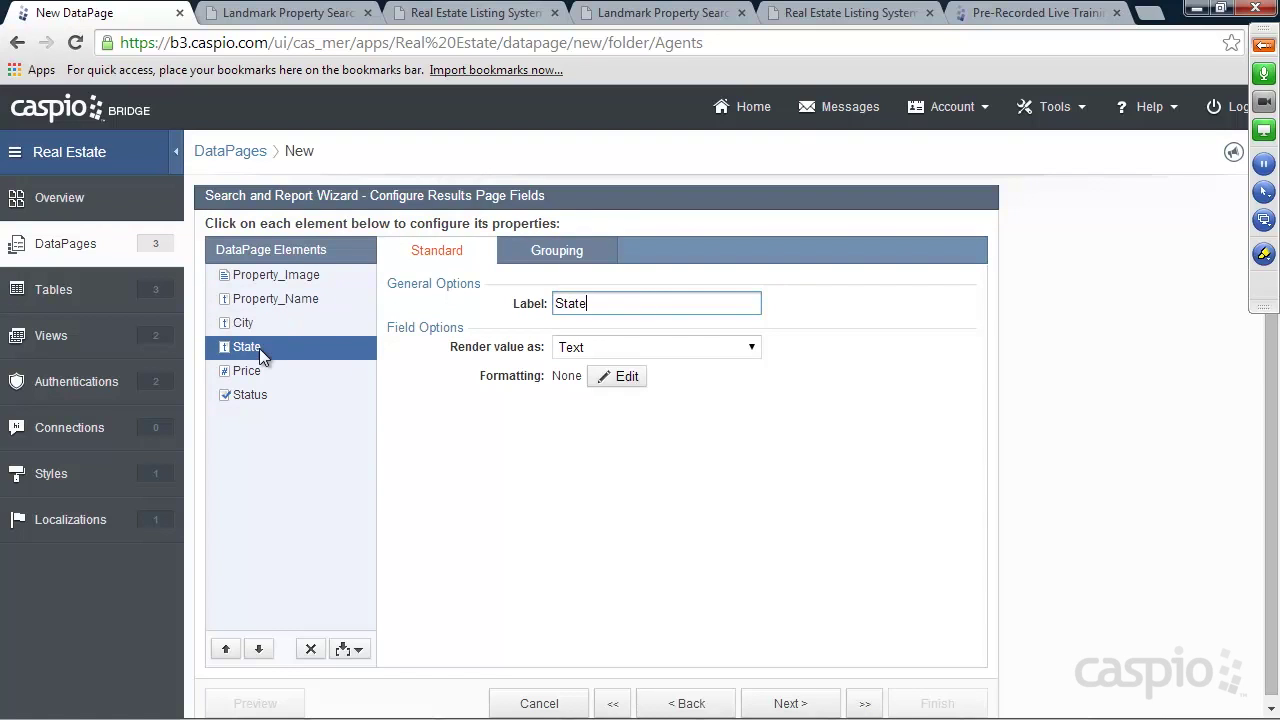
{"action": "left_click", "coordinate": [257, 371]}
{"action": "left_click", "coordinate": [248, 397]}
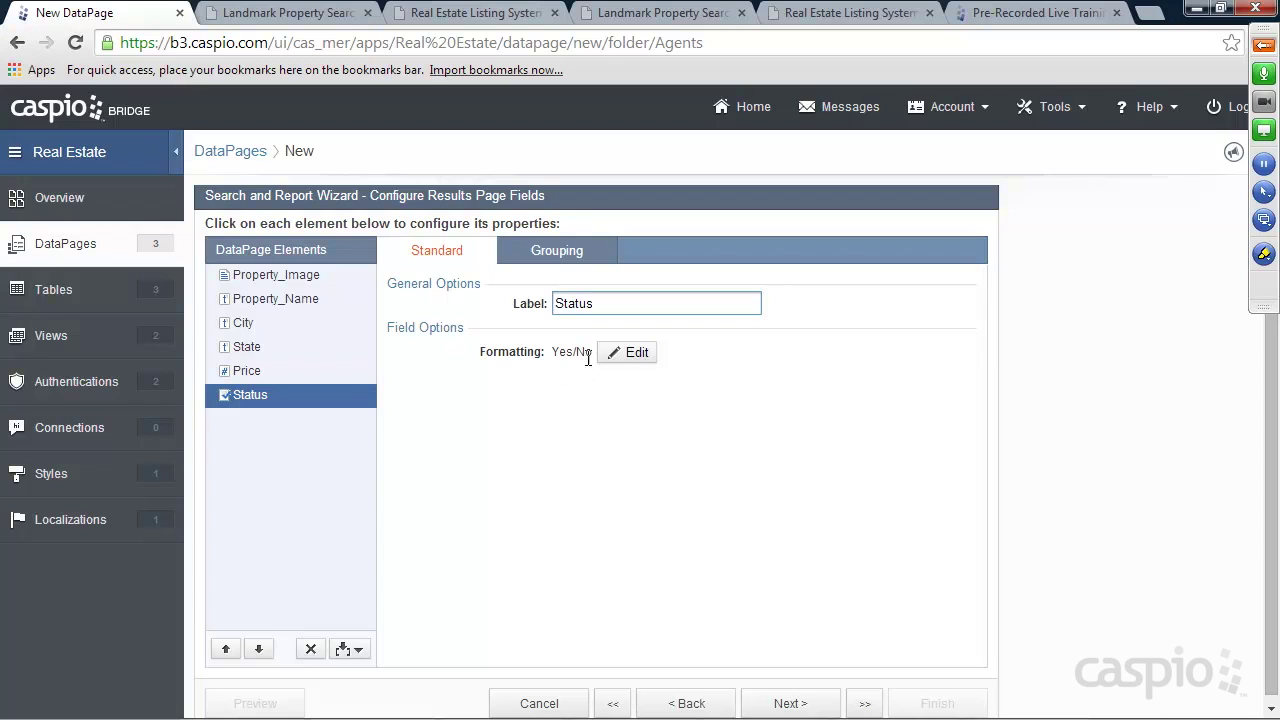
Format Status with custom yes/no labels 'Published' and 'Unpublished', then continue
{"action": "left_click", "coordinate": [634, 352]}
{"action": "left_click", "coordinate": [642, 336]}
{"action": "left_click", "coordinate": [623, 427]}
{"action": "left_click", "coordinate": [578, 507]}
{"action": "left_click", "coordinate": [572, 457]}
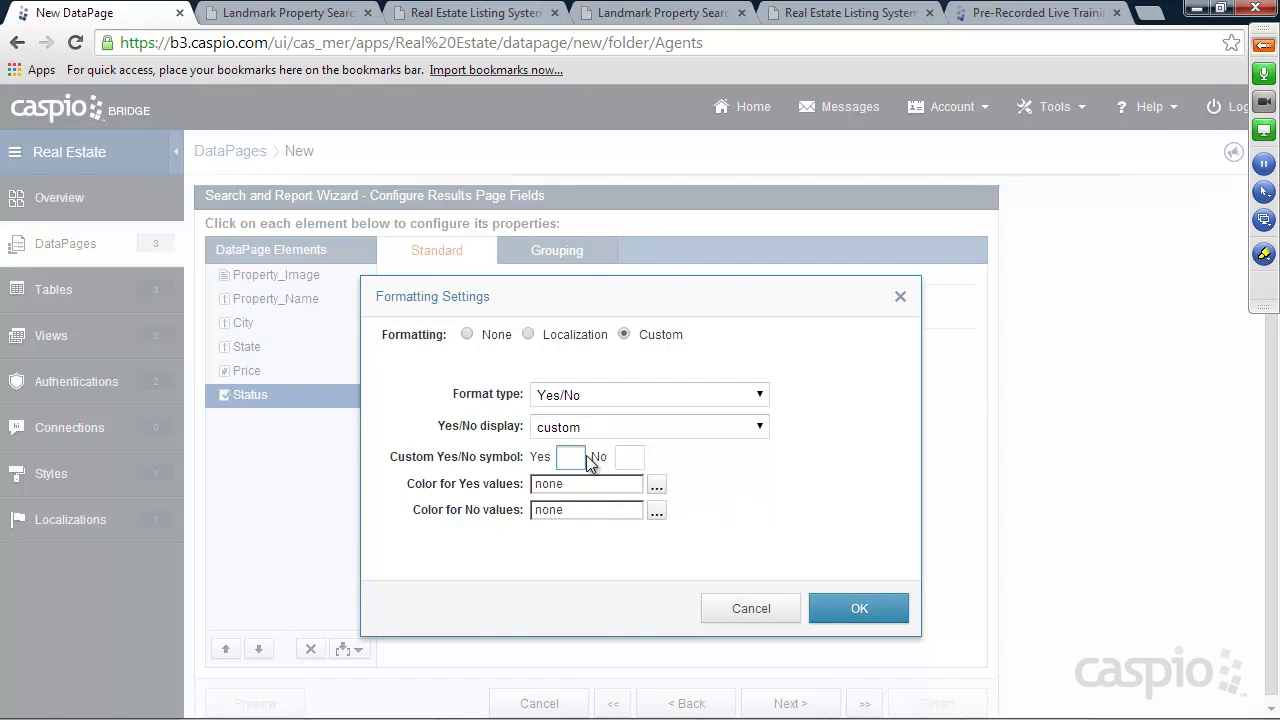
{"action": "type", "text": "Published"}
{"action": "left_click", "coordinate": [626, 457]}
{"action": "type", "text": "Unpublished"}
{"action": "left_click", "coordinate": [858, 607]}
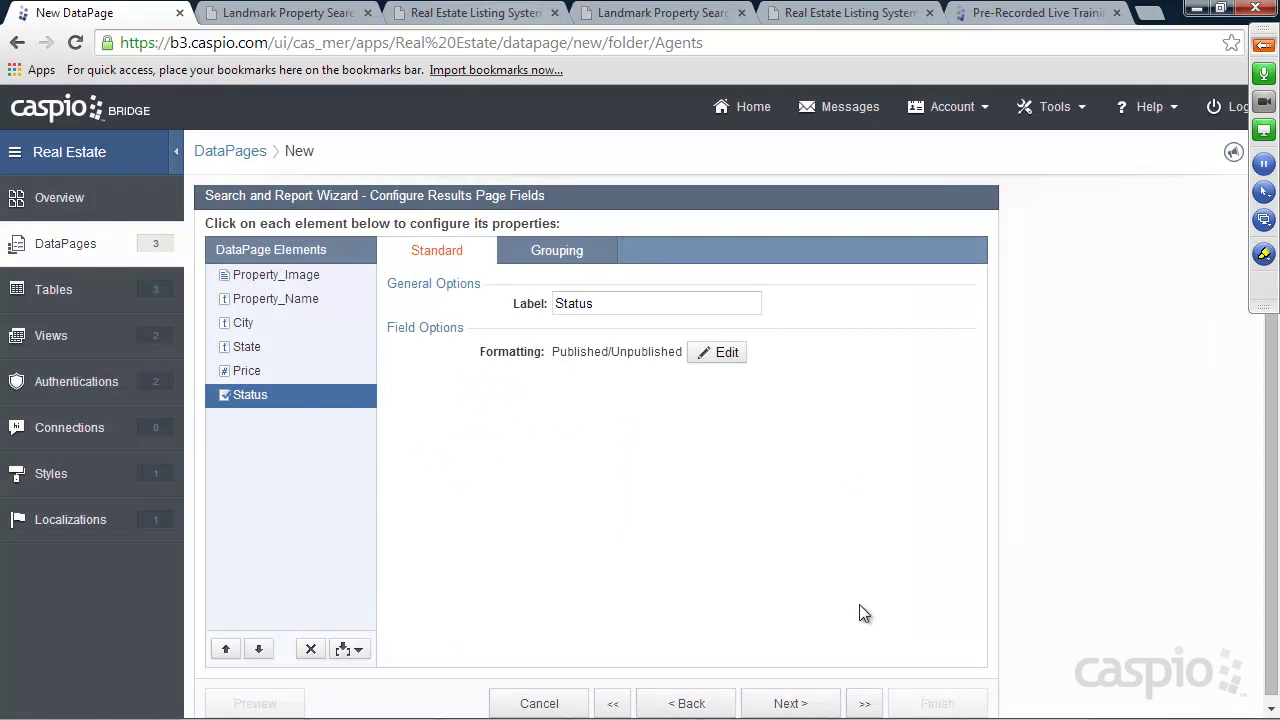
{"action": "left_click", "coordinate": [818, 704]}
{"action": "left_click_drag", "start_coordinate": [427, 369], "coordinate": [384, 366]}
{"action": "left_click", "coordinate": [441, 367]}
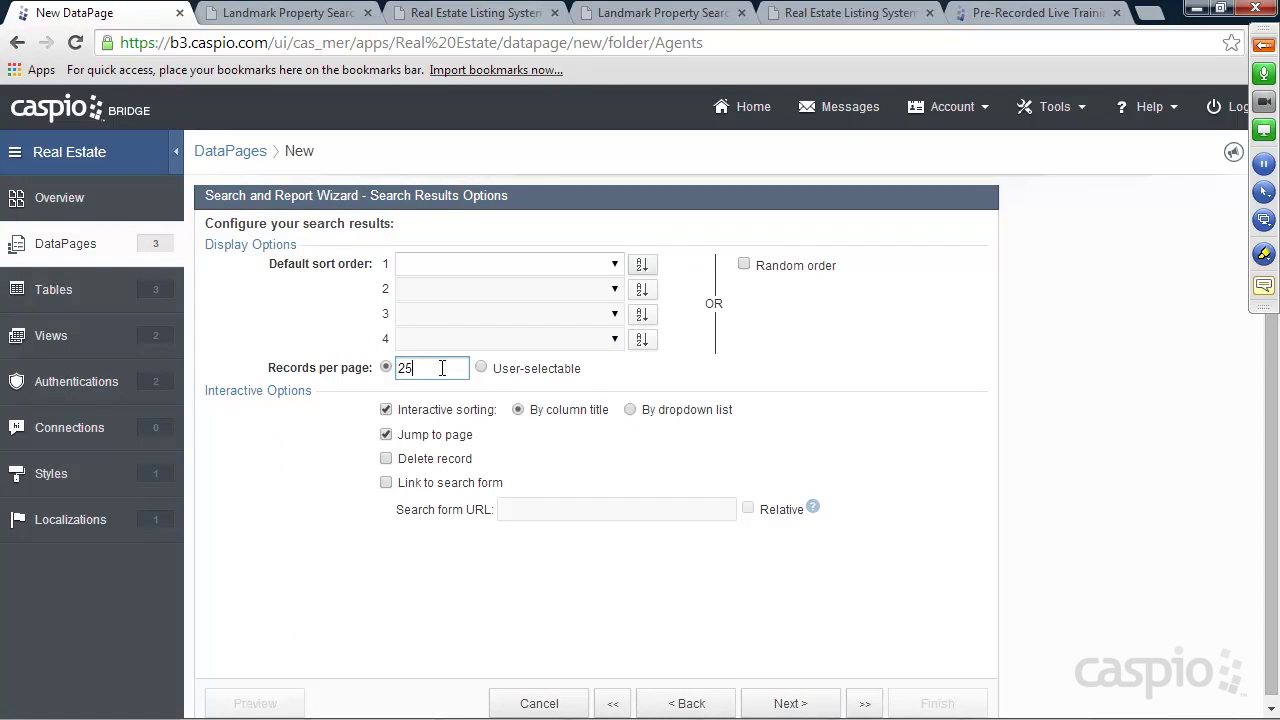
Enable record deletion, keep the details page, and add all fields to it
{"action": "left_click", "coordinate": [386, 460]}
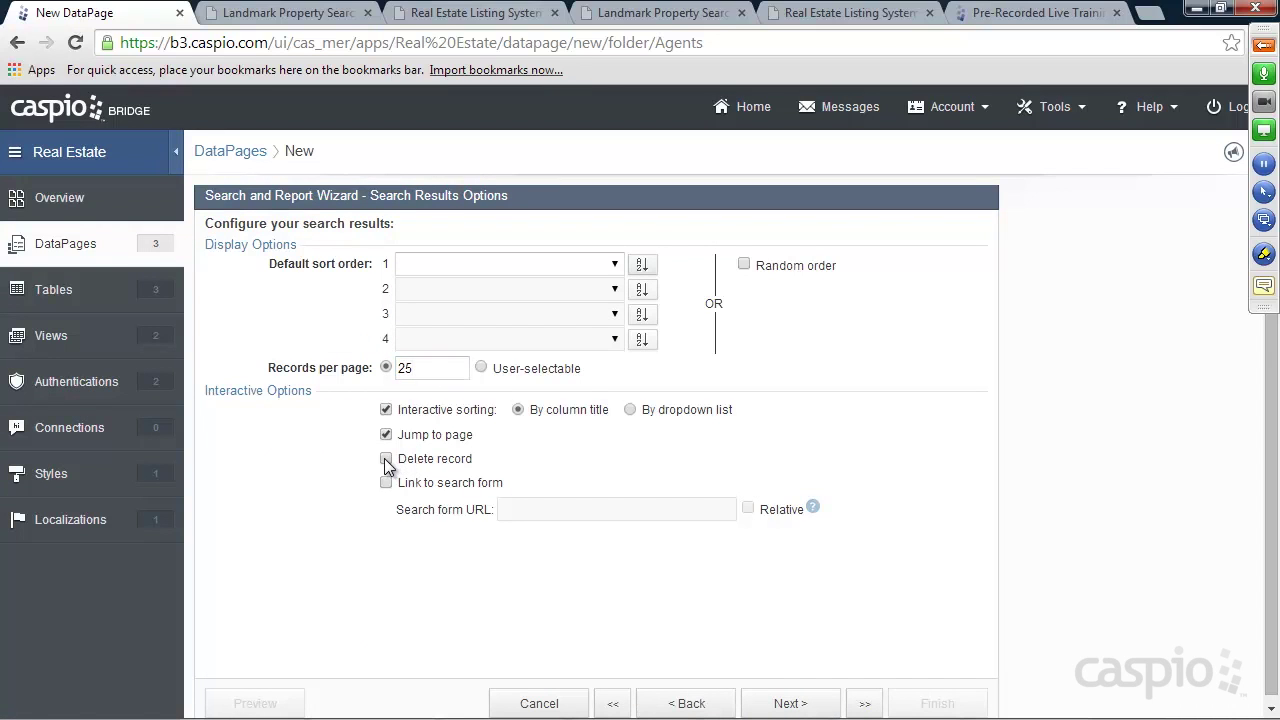
{"action": "left_click", "coordinate": [785, 698]}
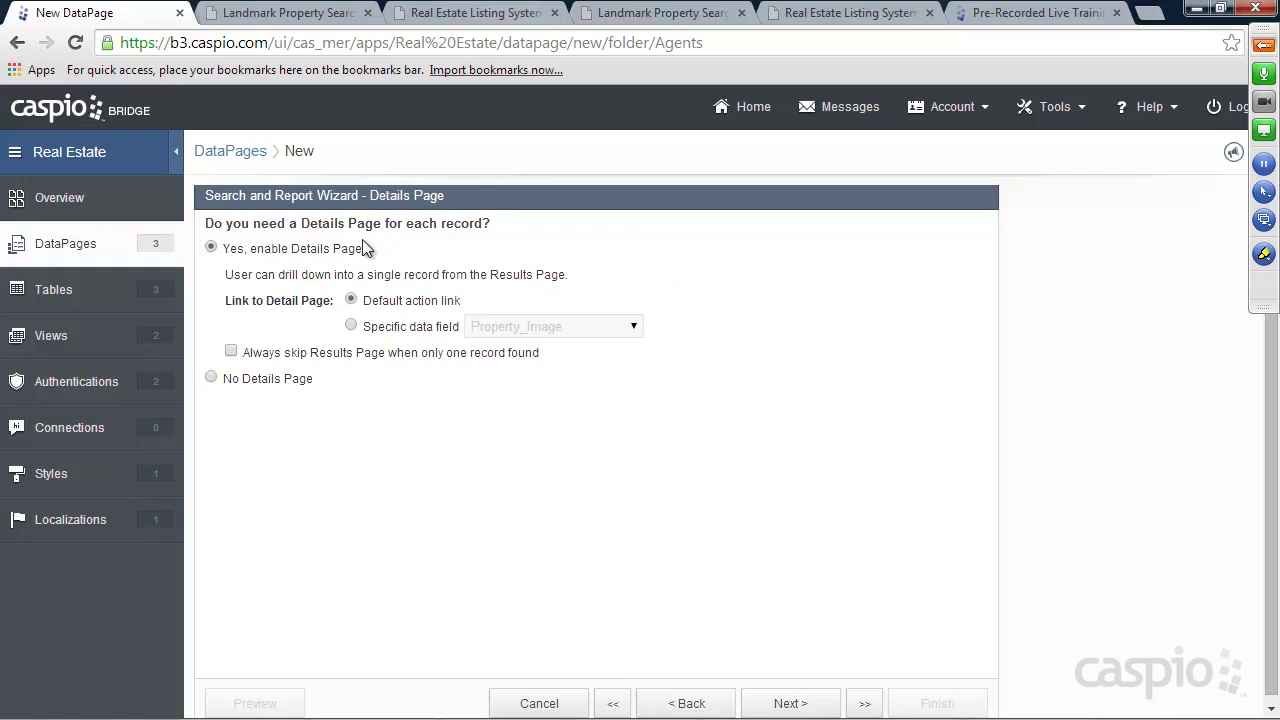
{"action": "left_click", "coordinate": [790, 700]}
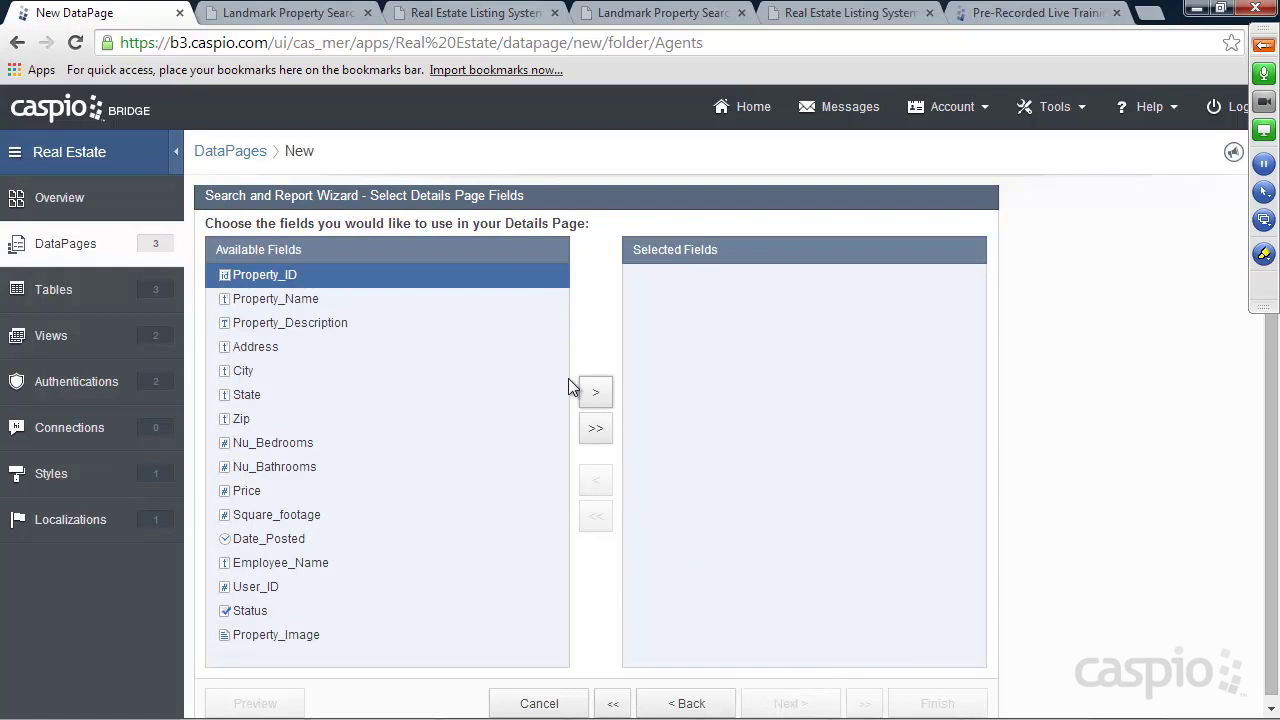
{"action": "left_click", "coordinate": [596, 430]}
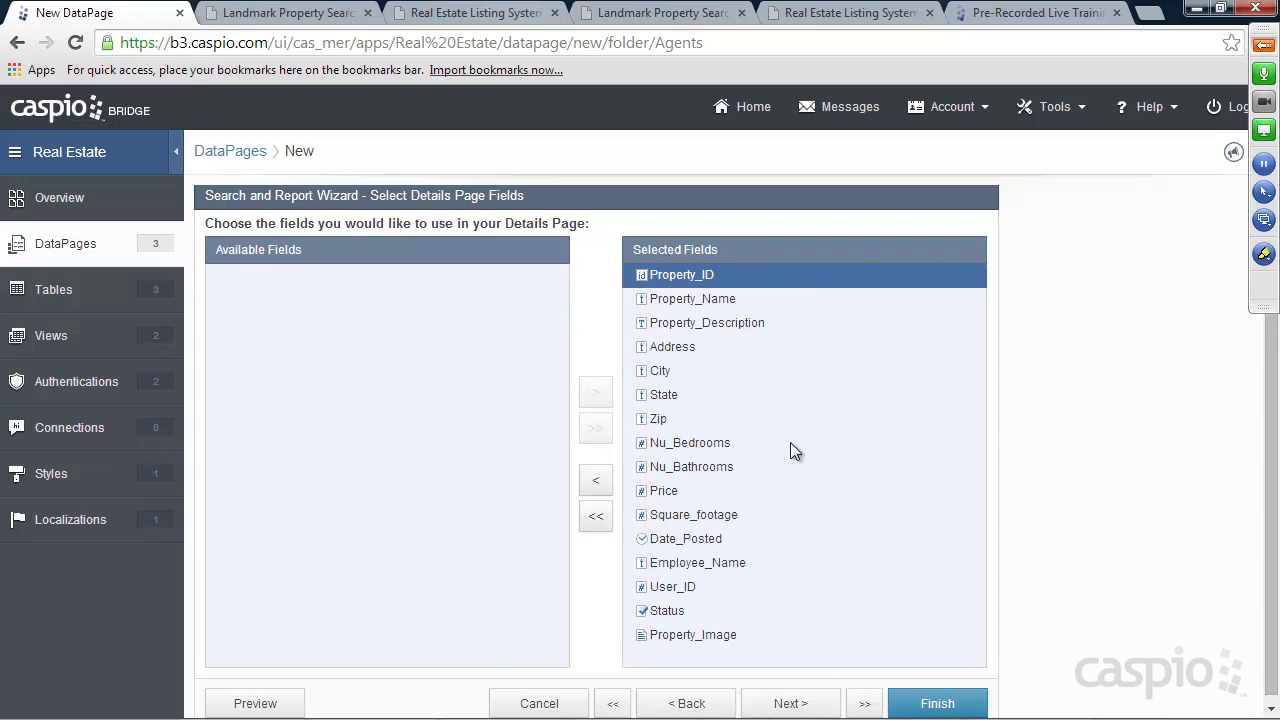
{"action": "left_click", "coordinate": [786, 697]}
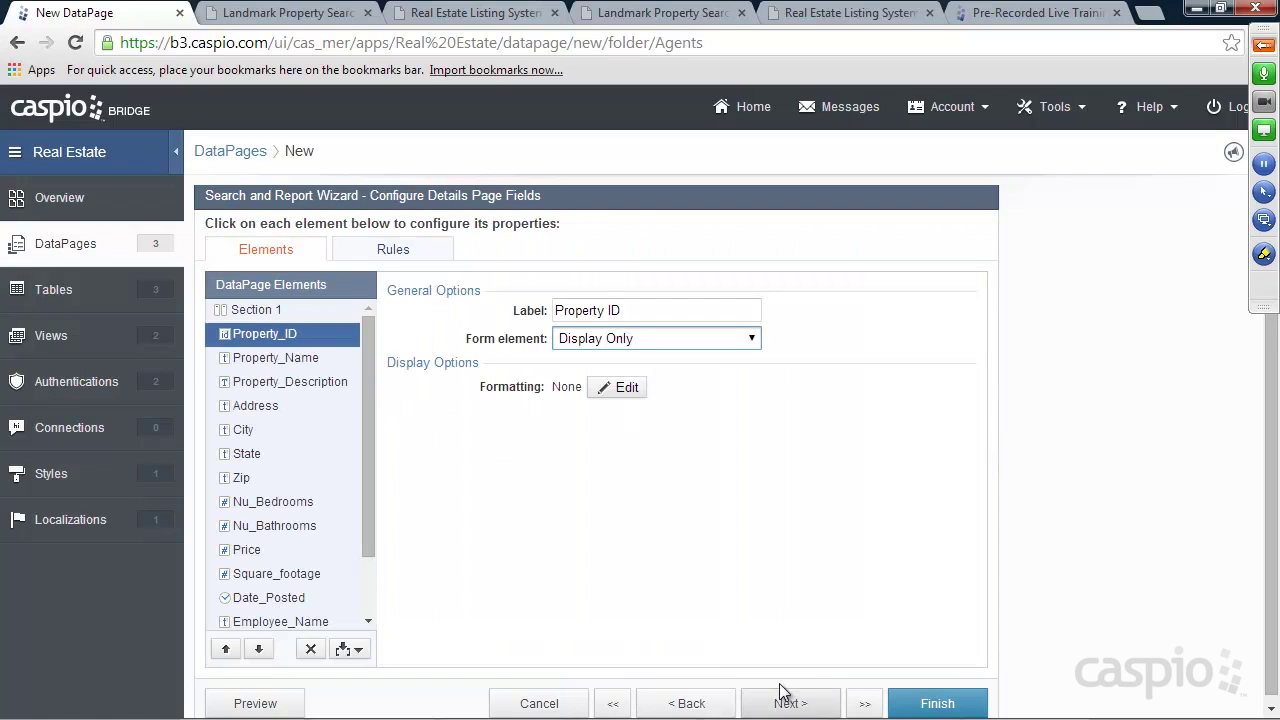
Make Property_Name, Address and City text fields and Property_Description a text area
{"action": "mouse_move", "coordinate": [370, 376]}
{"action": "left_mouse_down"}
{"action": "mouse_move", "coordinate": [367, 459]}
{"action": "mouse_move", "coordinate": [365, 364]}
{"action": "left_mouse_up"}
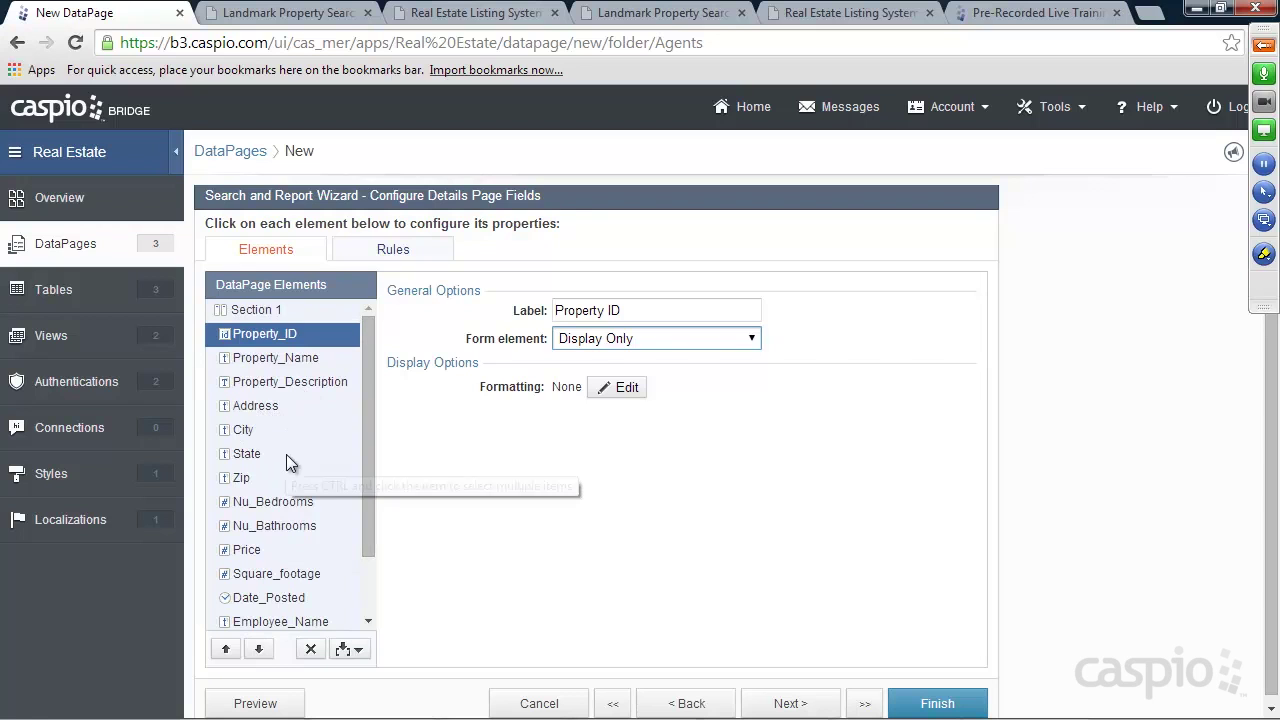
{"action": "left_click", "coordinate": [266, 357]}
{"action": "left_click", "coordinate": [610, 339]}
{"action": "left_click", "coordinate": [603, 375]}
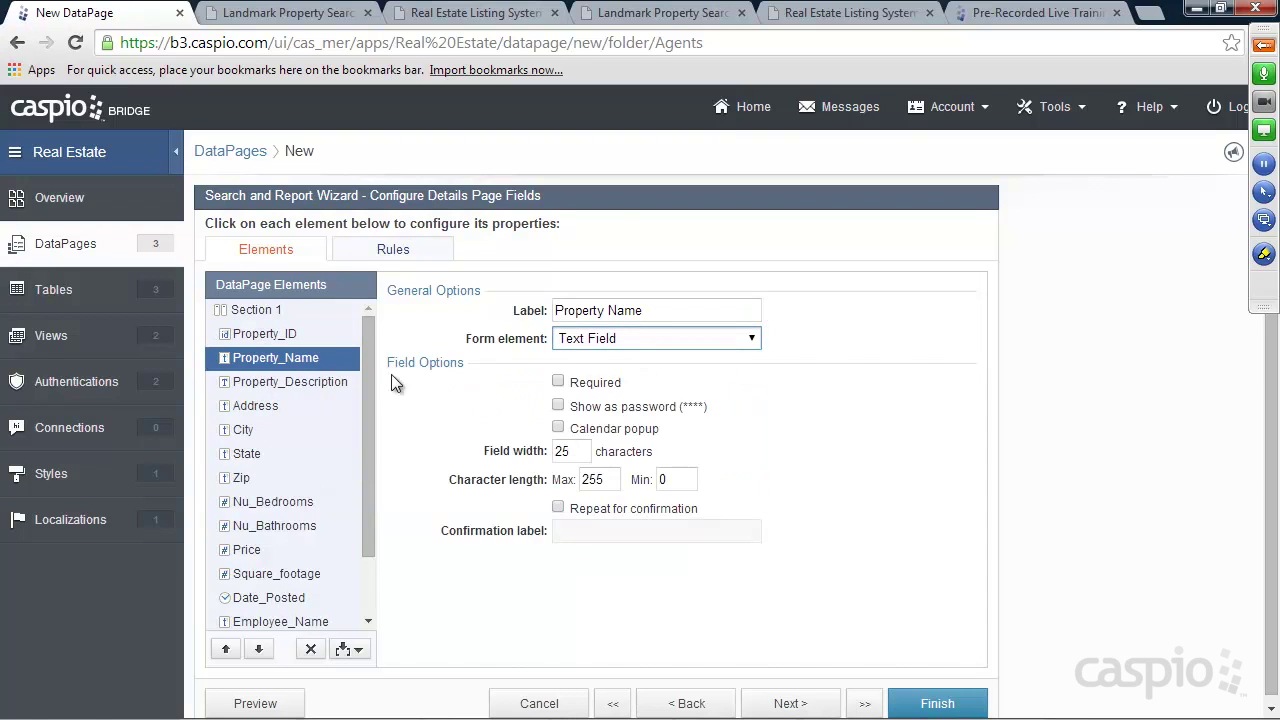
{"action": "left_click", "coordinate": [350, 381]}
{"action": "left_click", "coordinate": [611, 339]}
{"action": "left_click", "coordinate": [603, 391]}
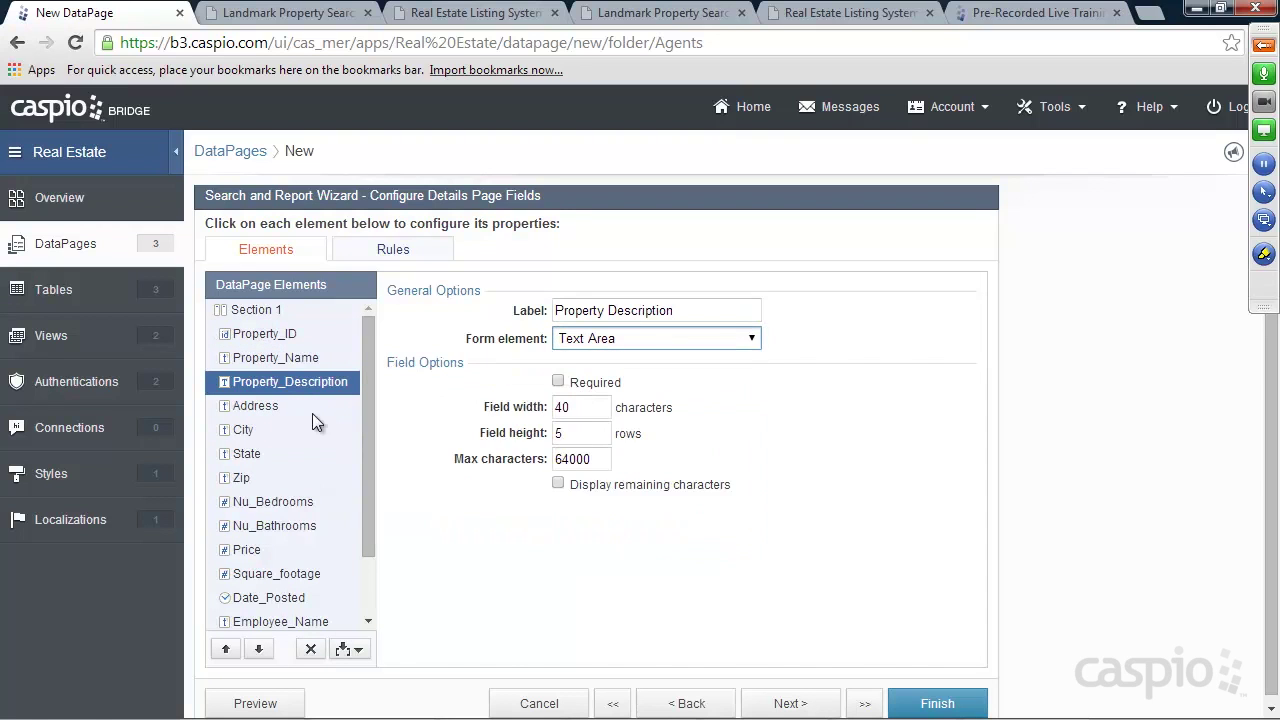
{"action": "left_click", "coordinate": [312, 407]}
{"action": "left_click", "coordinate": [610, 339]}
{"action": "left_click", "coordinate": [603, 375]}
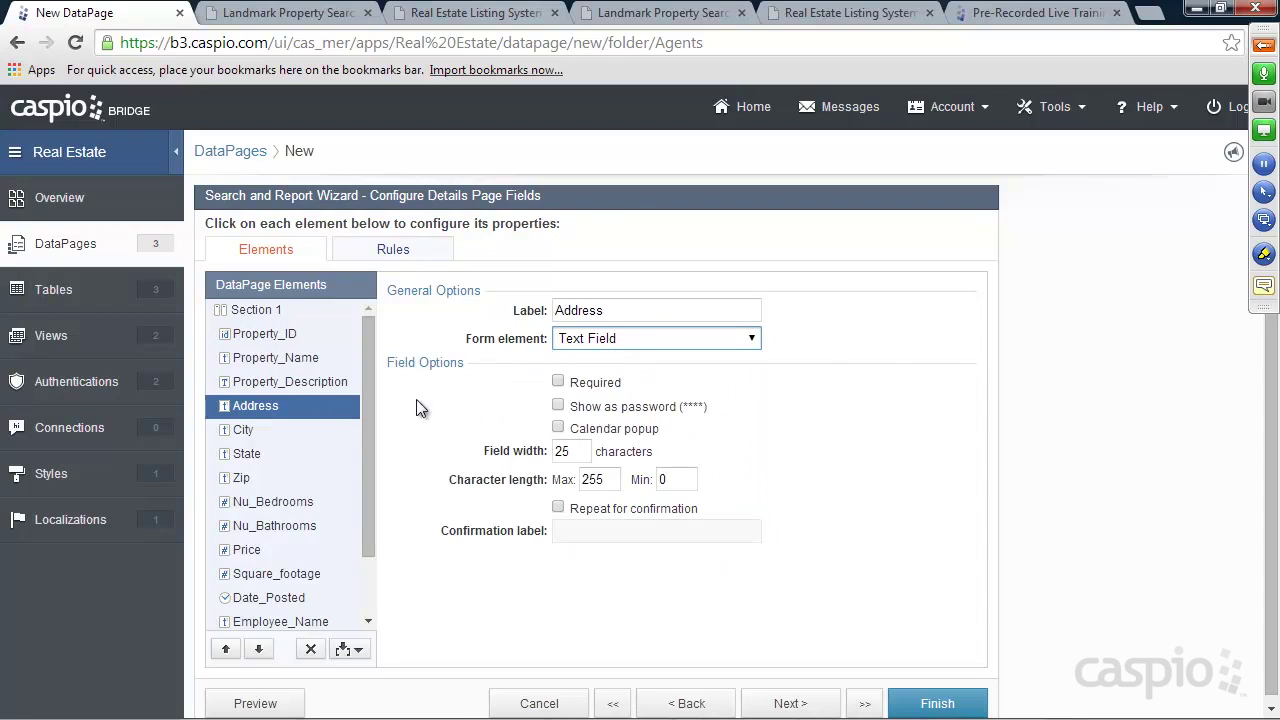
{"action": "left_click", "coordinate": [284, 429]}
{"action": "left_click", "coordinate": [609, 339]}
{"action": "left_click", "coordinate": [603, 375]}
Turn State into a dropdown sourced from the States_lup lookup table
{"action": "scroll", "coordinate": [365, 428], "scroll_direction": "down", "scroll_amount": 1}
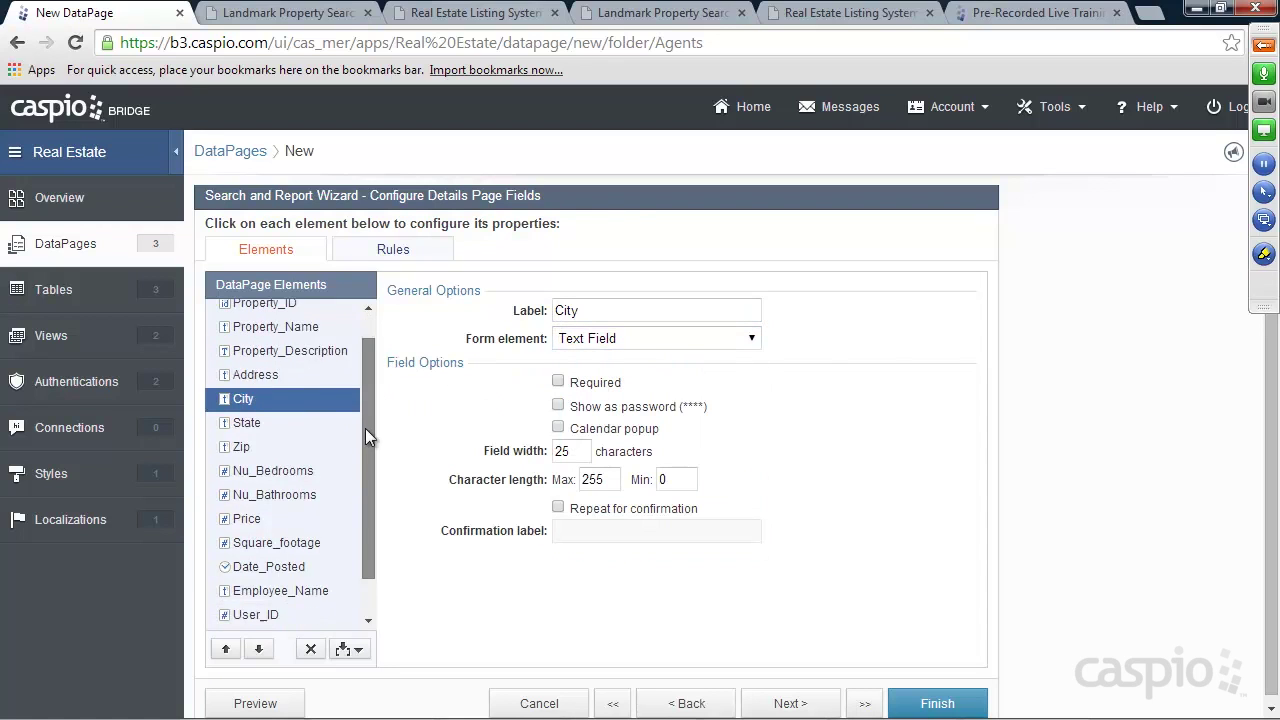
{"action": "scroll", "coordinate": [365, 428], "scroll_direction": "down", "scroll_amount": 1}
{"action": "left_click", "coordinate": [248, 373]}
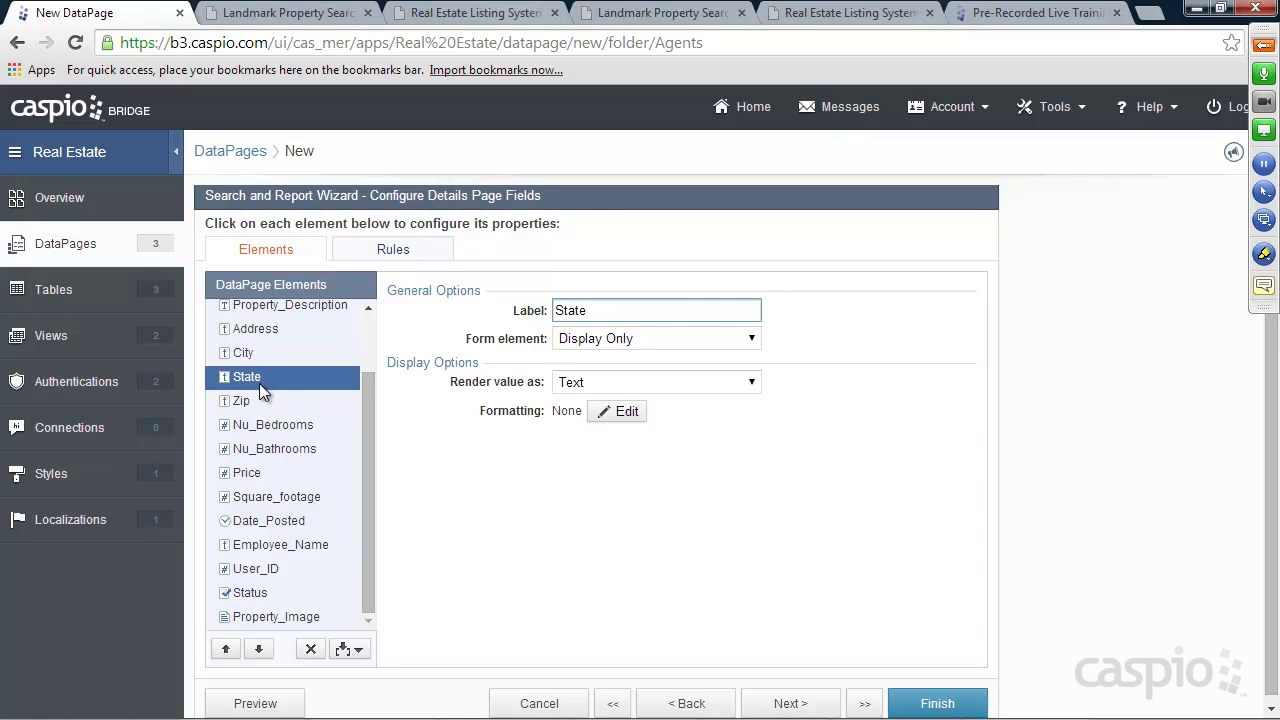
{"action": "left_click", "coordinate": [611, 342]}
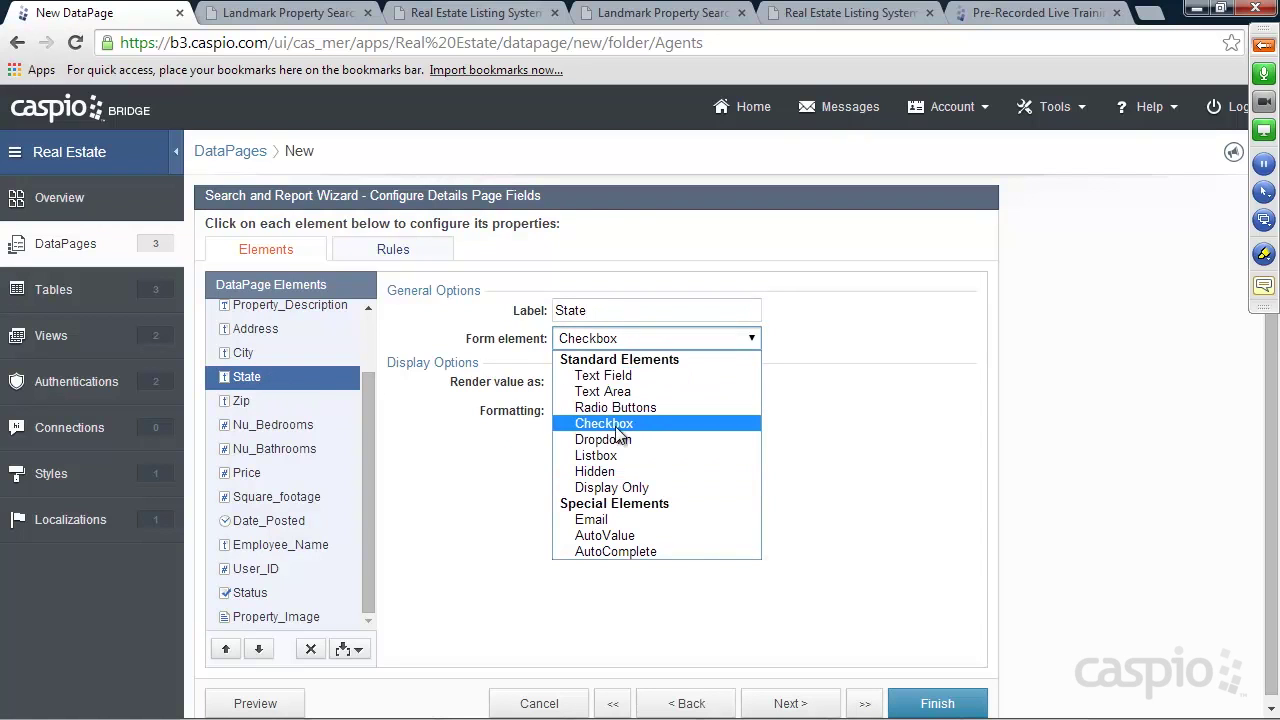
{"action": "left_click", "coordinate": [603, 439]}
{"action": "left_click", "coordinate": [615, 410]}
{"action": "left_click", "coordinate": [608, 440]}
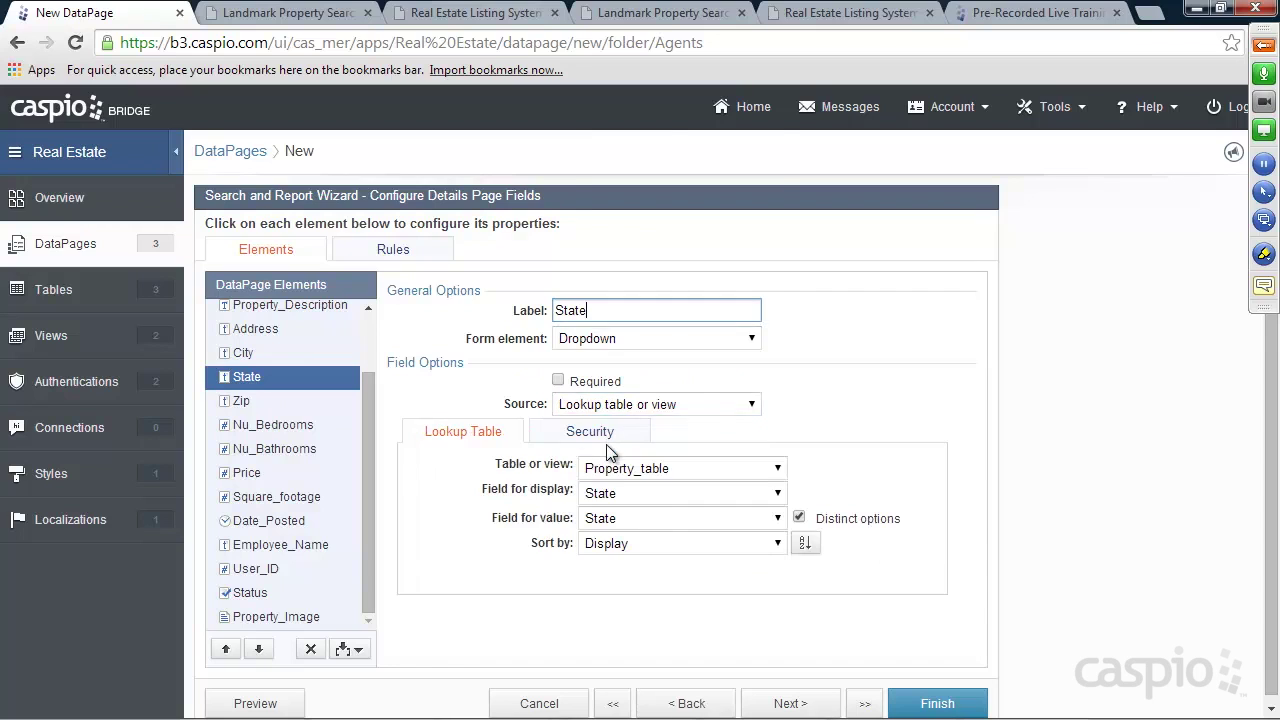
{"action": "left_click", "coordinate": [614, 466]}
{"action": "left_click", "coordinate": [632, 191]}
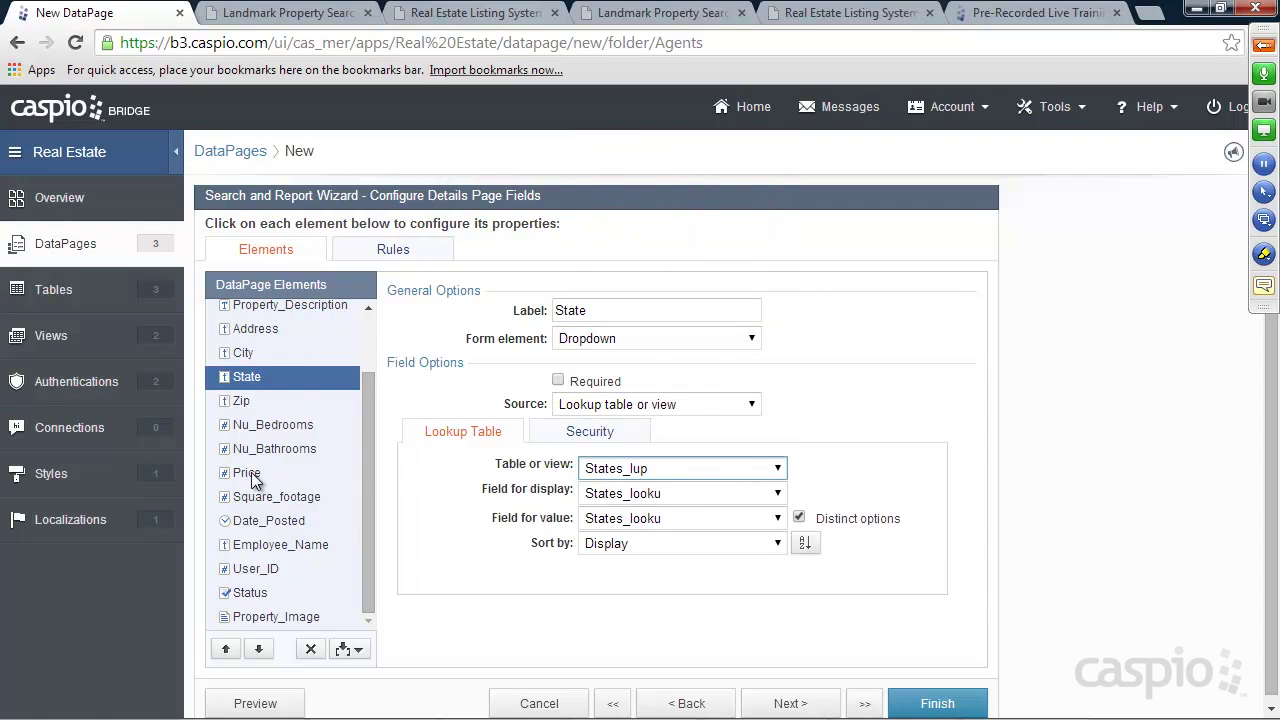
Remove Employee_Name and User_ID from the details page
{"action": "left_click", "coordinate": [257, 547]}
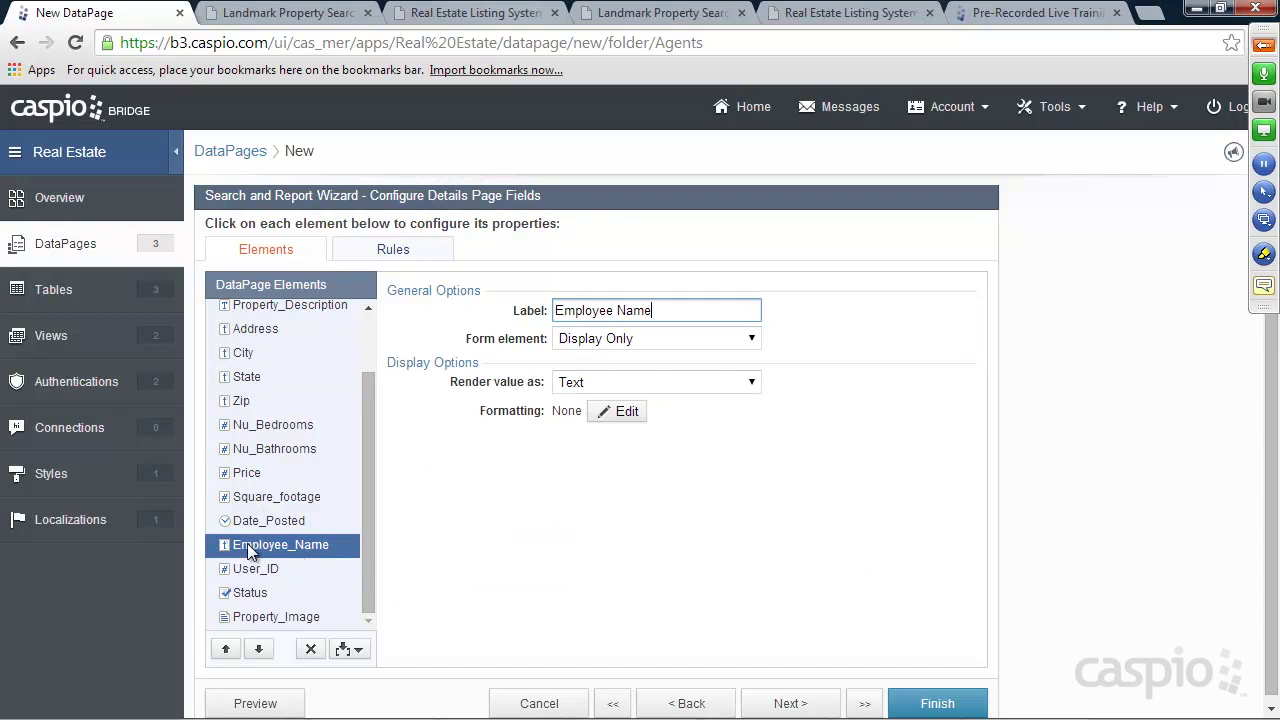
{"action": "left_click", "coordinate": [312, 650]}
{"action": "left_click", "coordinate": [855, 412]}
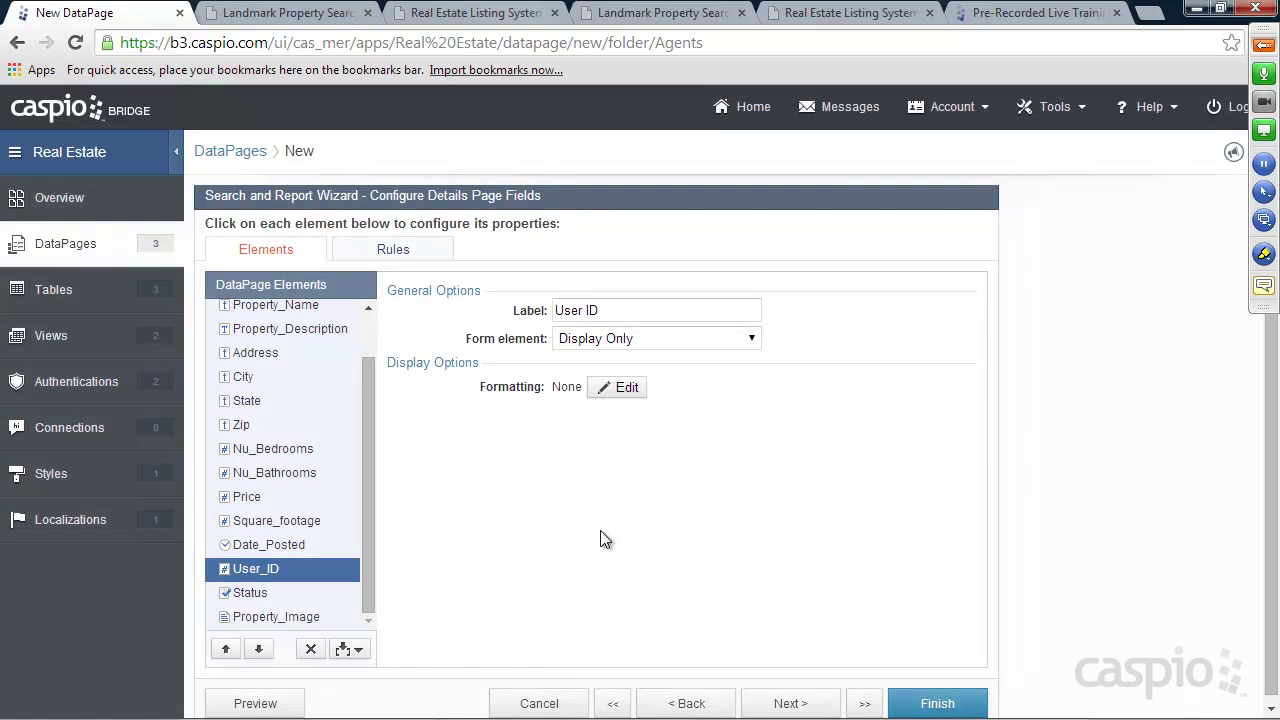
{"action": "left_click", "coordinate": [314, 649]}
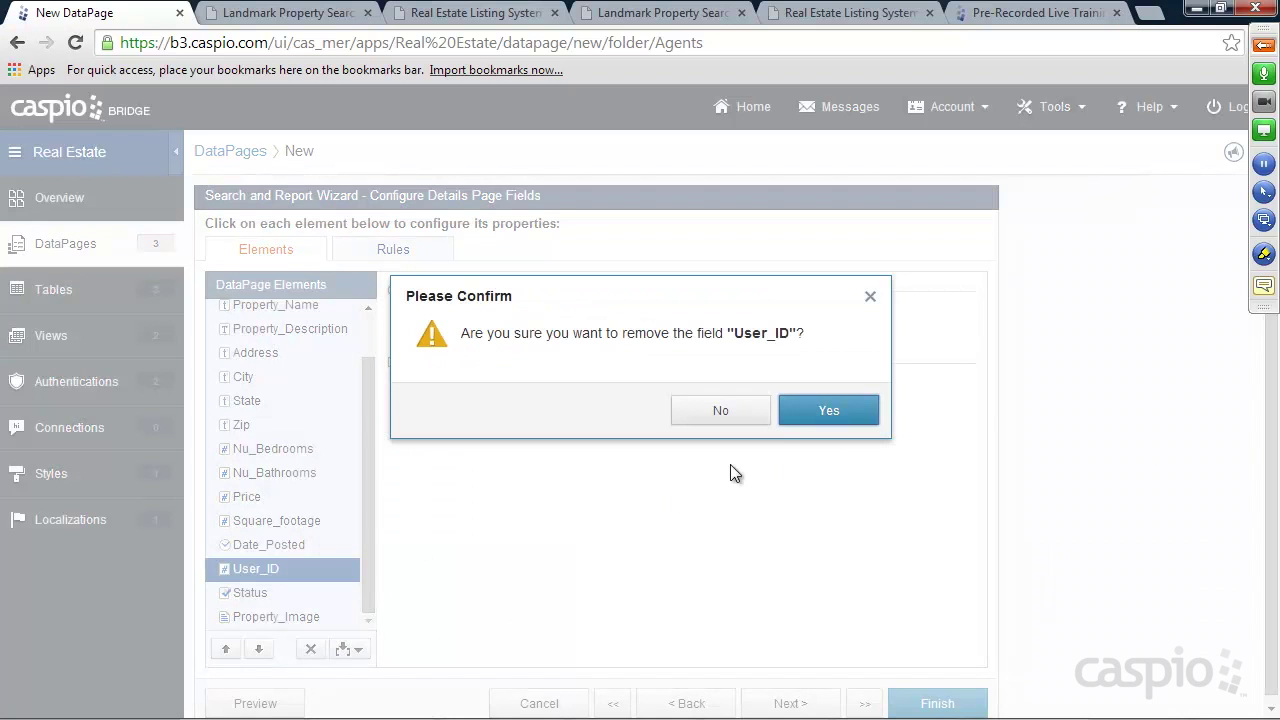
Remove User_ID and make Status a checkbox labelled 'Check to publish'
{"action": "left_click", "coordinate": [822, 414]}
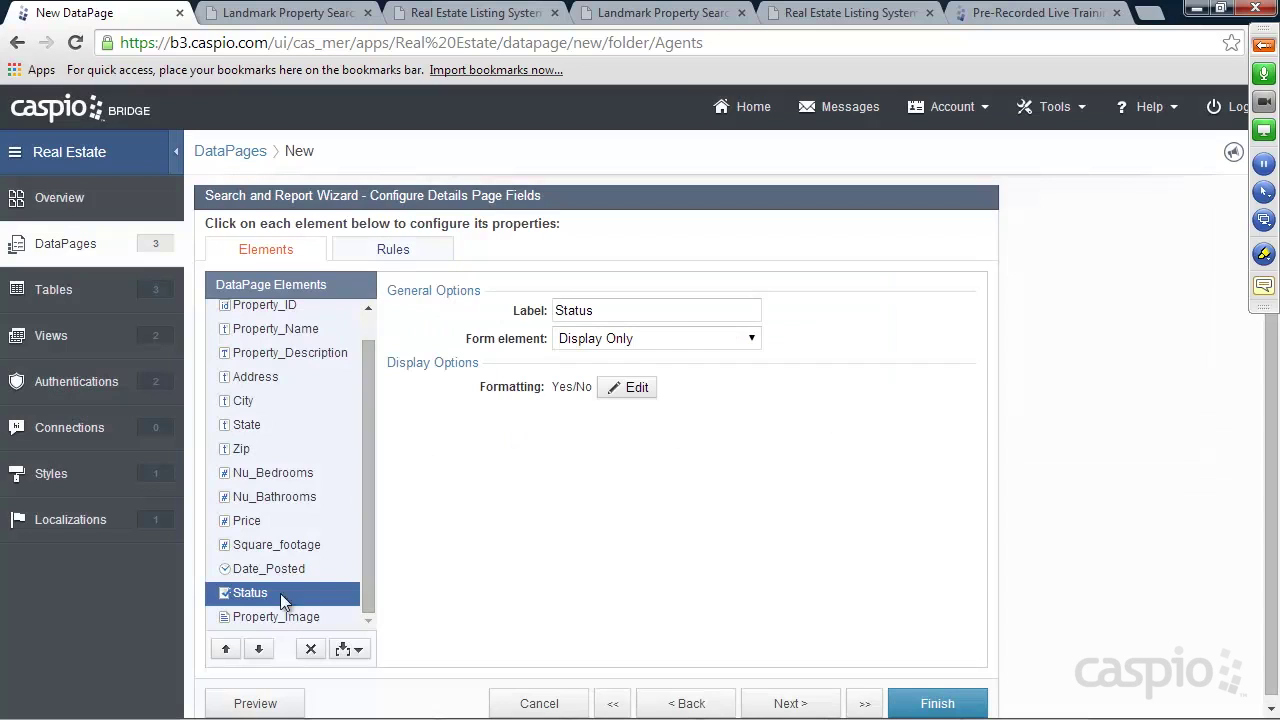
{"action": "left_click", "coordinate": [655, 338]}
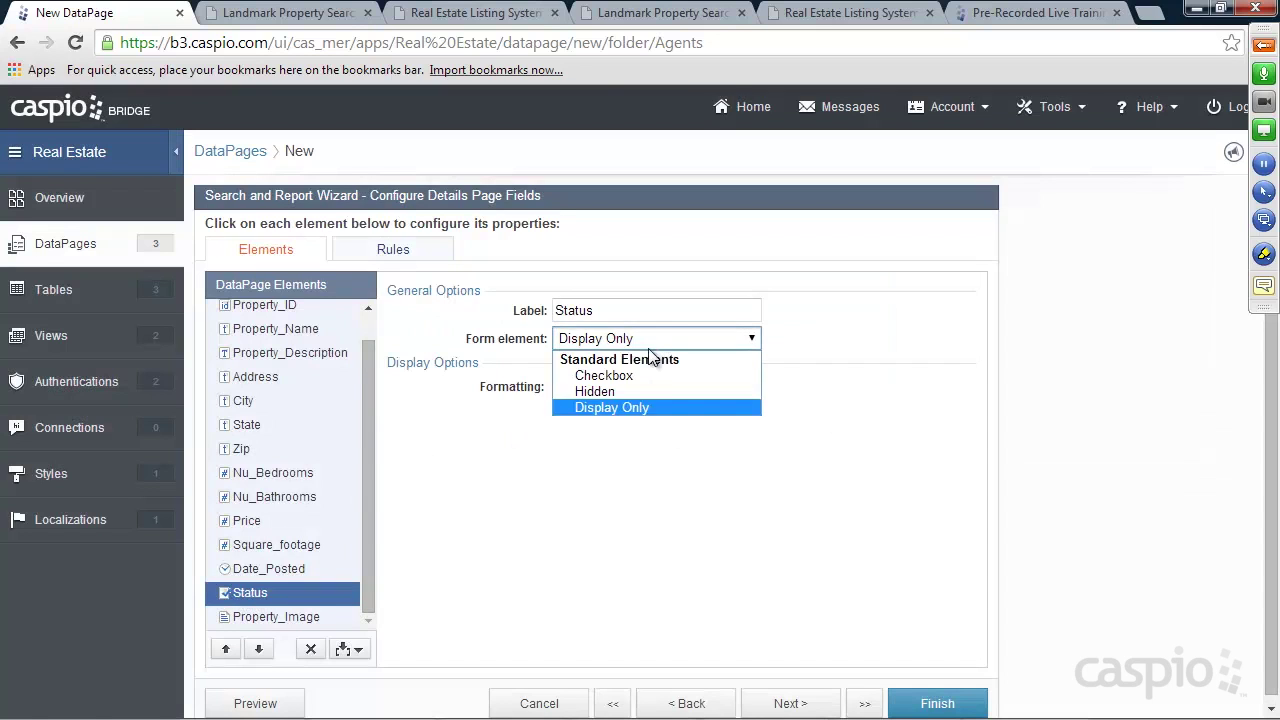
{"action": "left_click", "coordinate": [631, 375]}
{"action": "left_click", "coordinate": [615, 404]}
{"action": "type", "text": "Check to publish"}
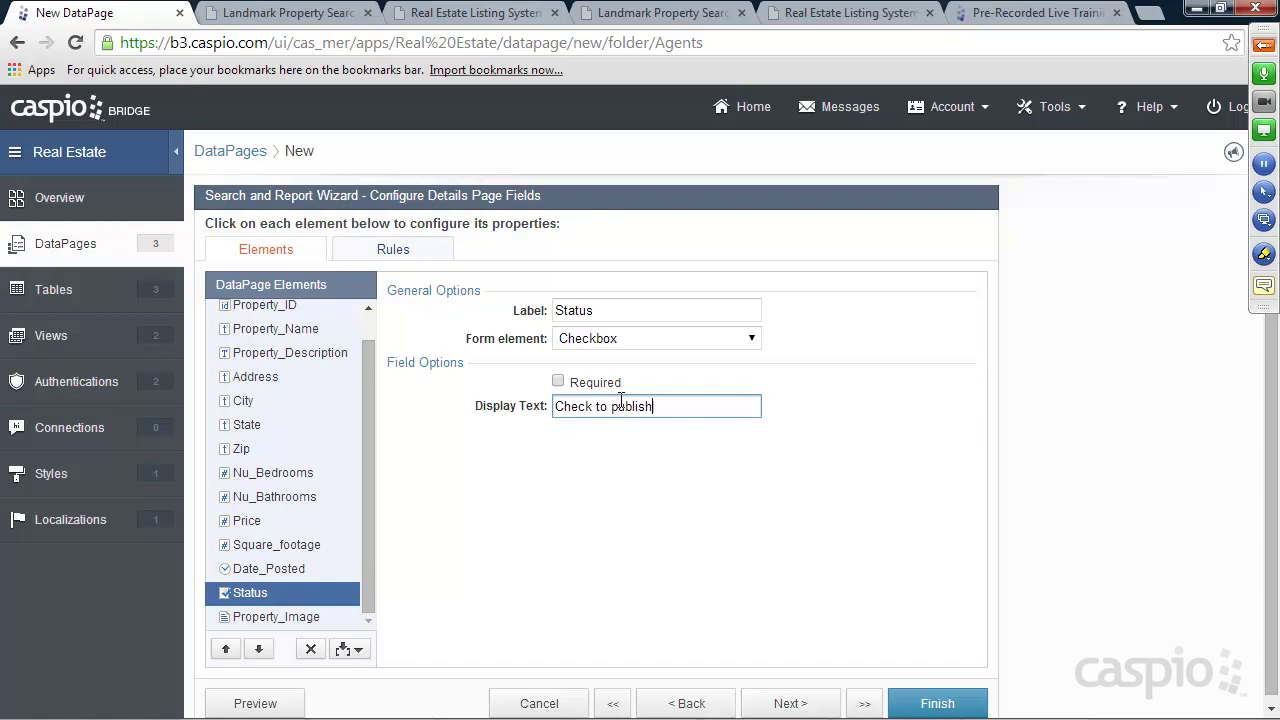
Move the Property_Image field up five positions
{"action": "left_click", "coordinate": [288, 618]}
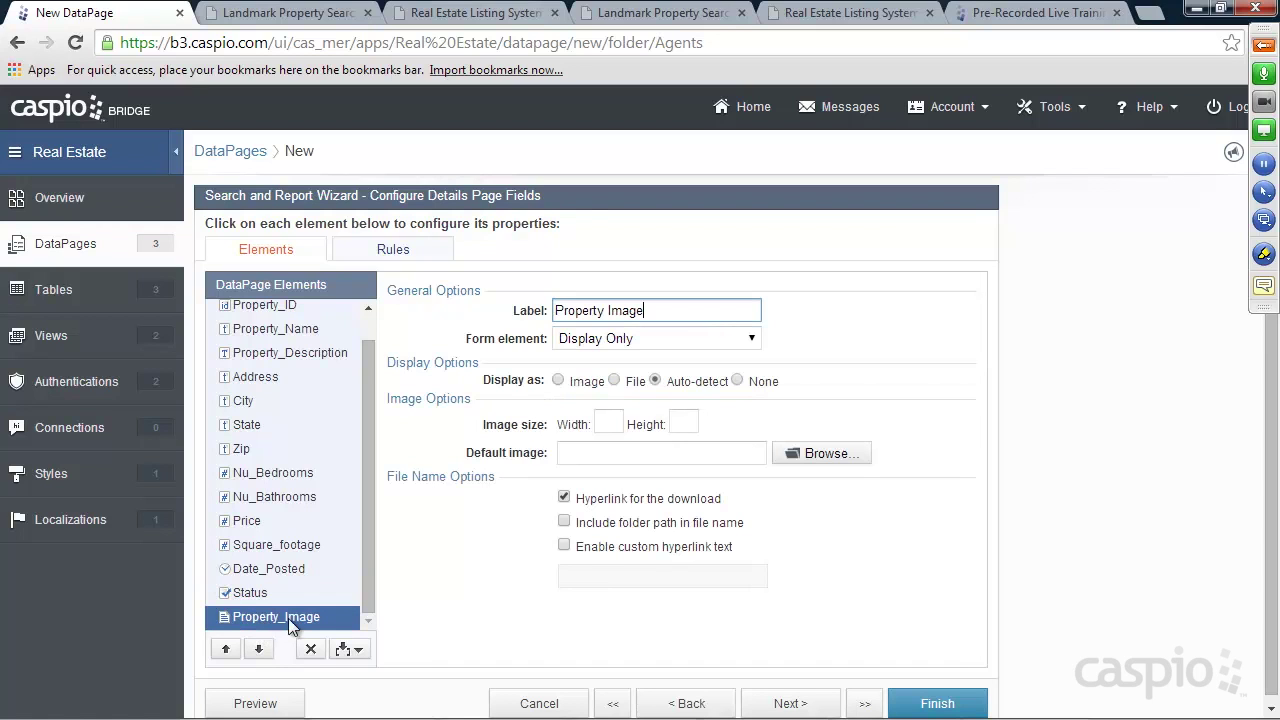
{"action": "left_click", "coordinate": [226, 649]}
{"action": "left_click", "coordinate": [226, 649]}
{"action": "left_click", "coordinate": [226, 649]}
{"action": "left_click", "coordinate": [226, 649]}
{"action": "left_click", "coordinate": [226, 649]}
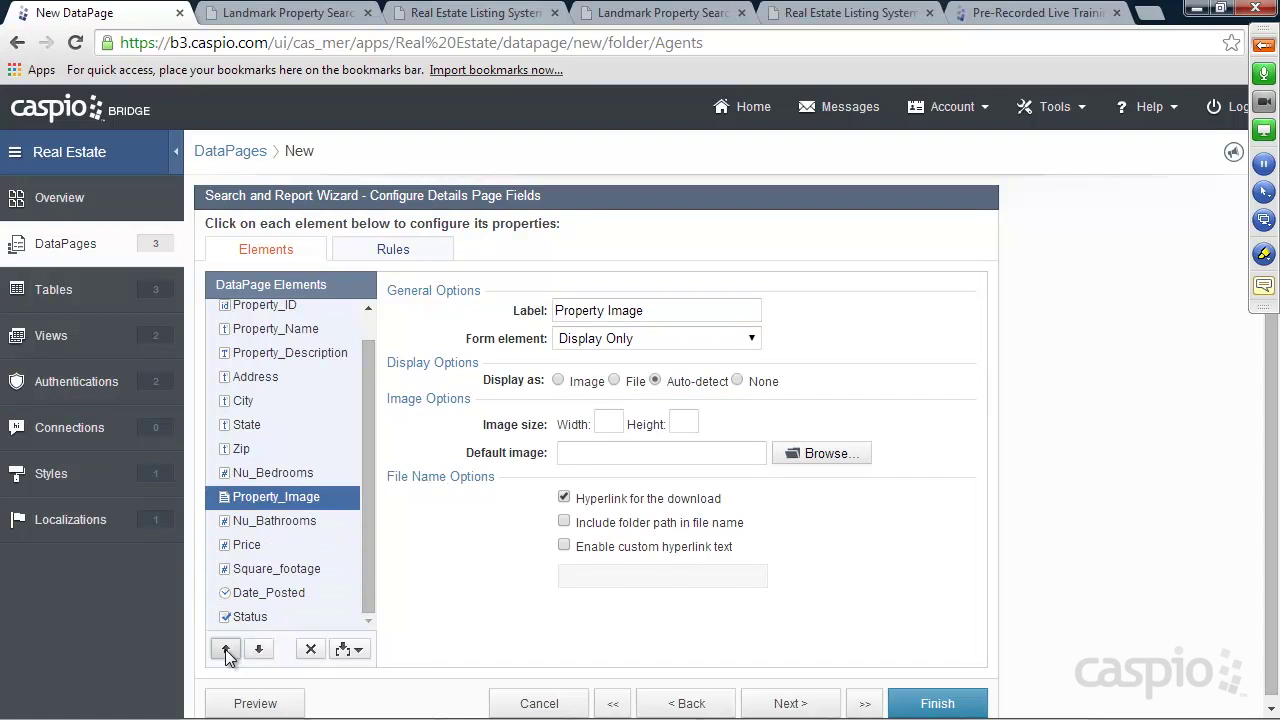
{"action": "left_click", "coordinate": [226, 649]}
{"action": "left_click", "coordinate": [226, 649]}
{"action": "left_click", "coordinate": [226, 649]}
{"action": "left_click", "coordinate": [226, 649]}
{"action": "left_click", "coordinate": [226, 649]}
{"action": "left_click", "coordinate": [226, 649]}
{"action": "left_click", "coordinate": [226, 649]}
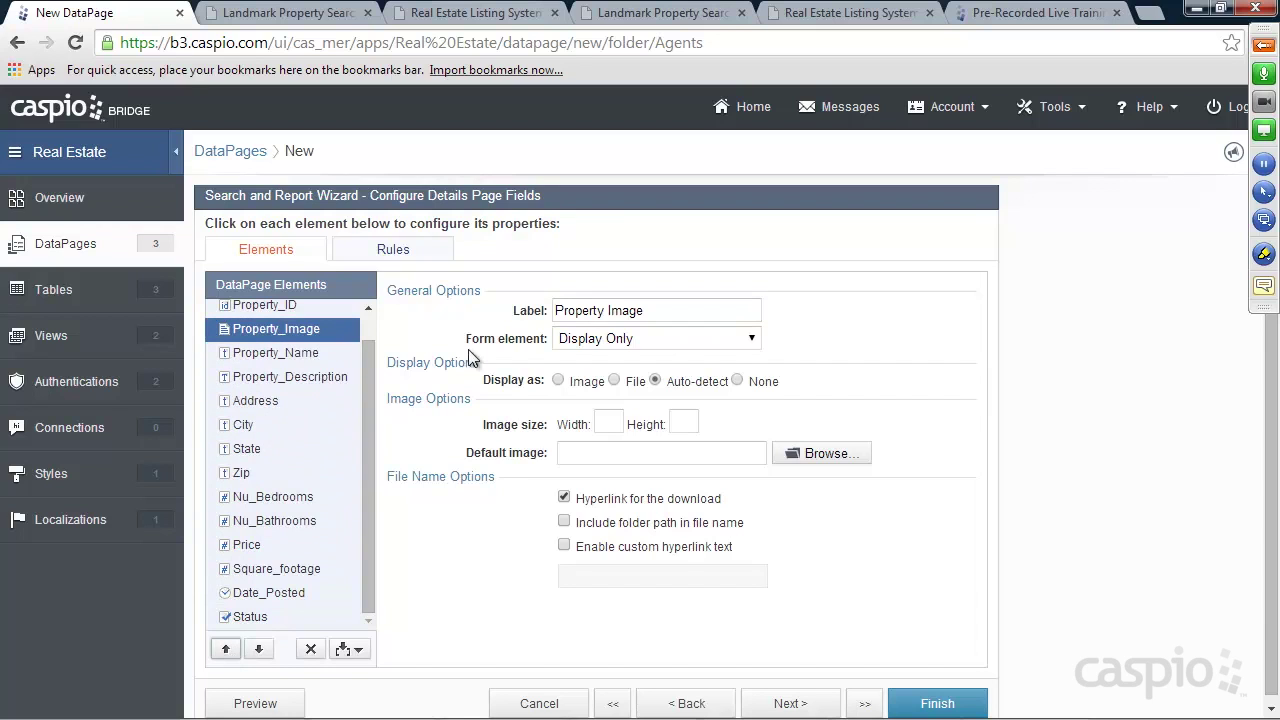
Make Property_Image a file upload displayed as a 400-wide image, and save the DataPage
{"action": "left_click", "coordinate": [600, 338]}
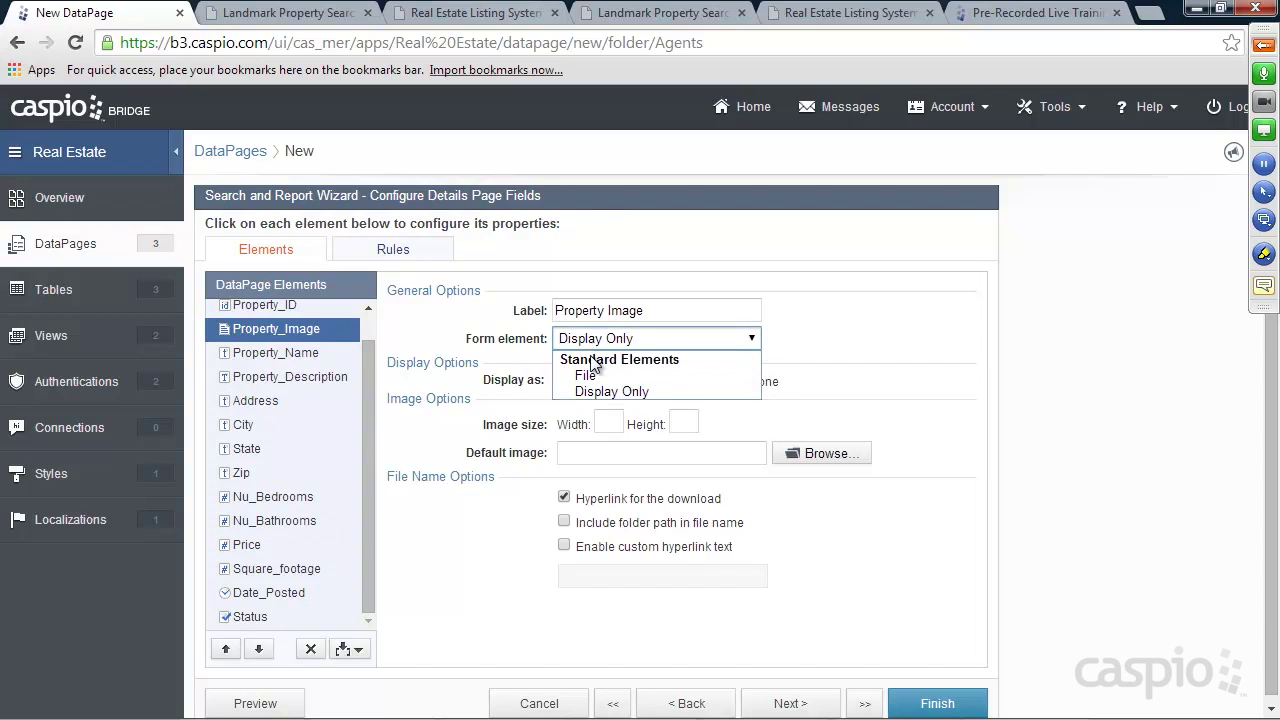
{"action": "left_click", "coordinate": [593, 373]}
{"action": "left_click", "coordinate": [595, 418]}
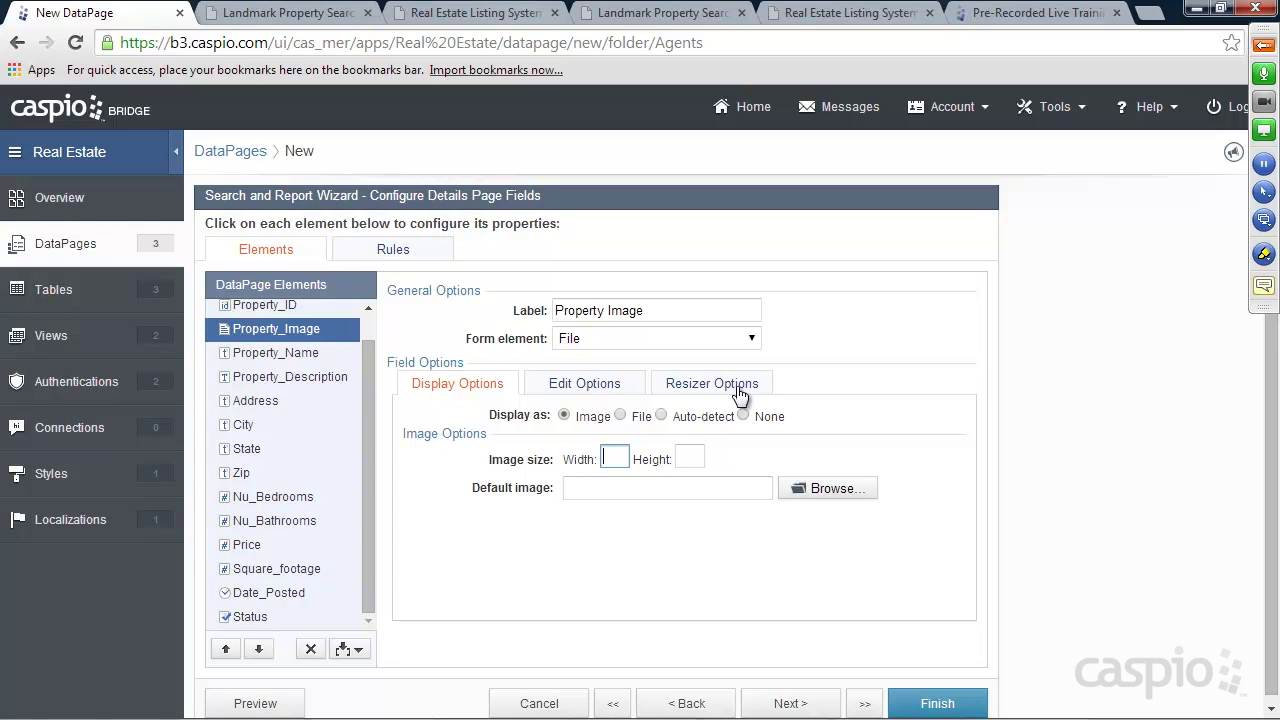
{"action": "type", "text": "400"}
{"action": "left_click", "coordinate": [938, 704]}
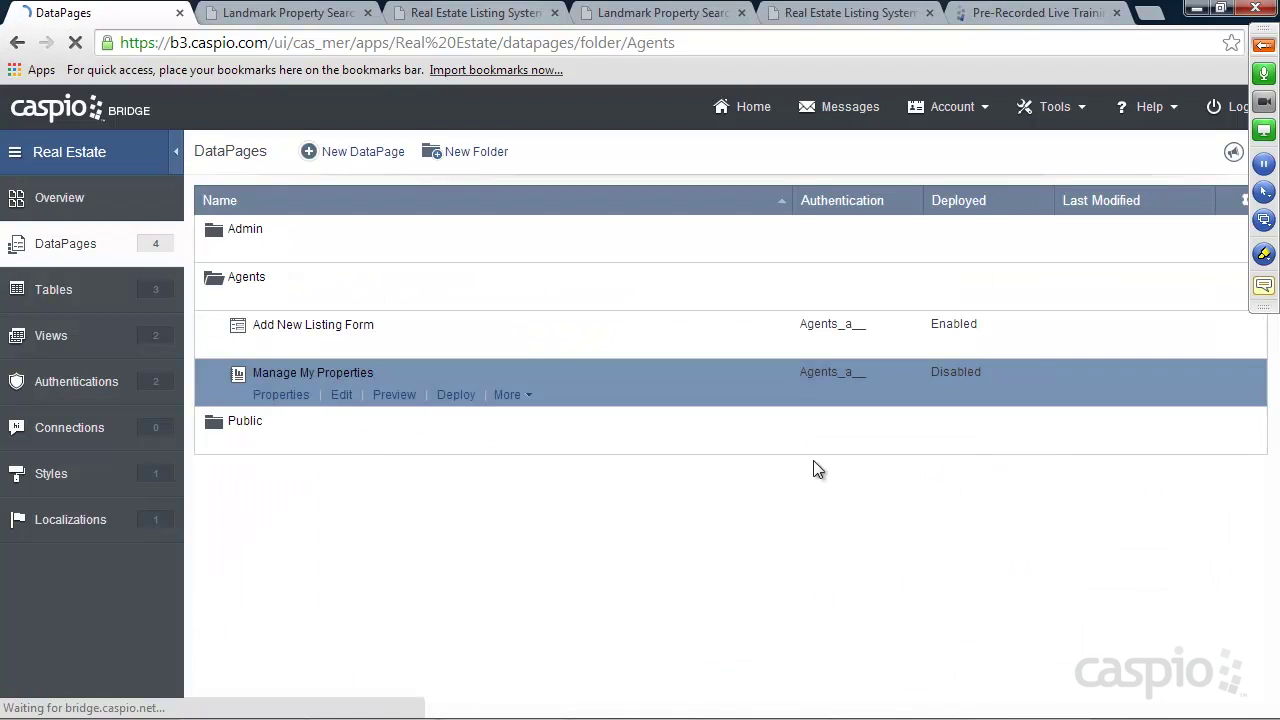
Enable deployment of Manage My Properties, copy its embed code, and open the agents' Listing Management page
{"action": "left_click", "coordinate": [455, 399]}
{"action": "left_click", "coordinate": [539, 190]}
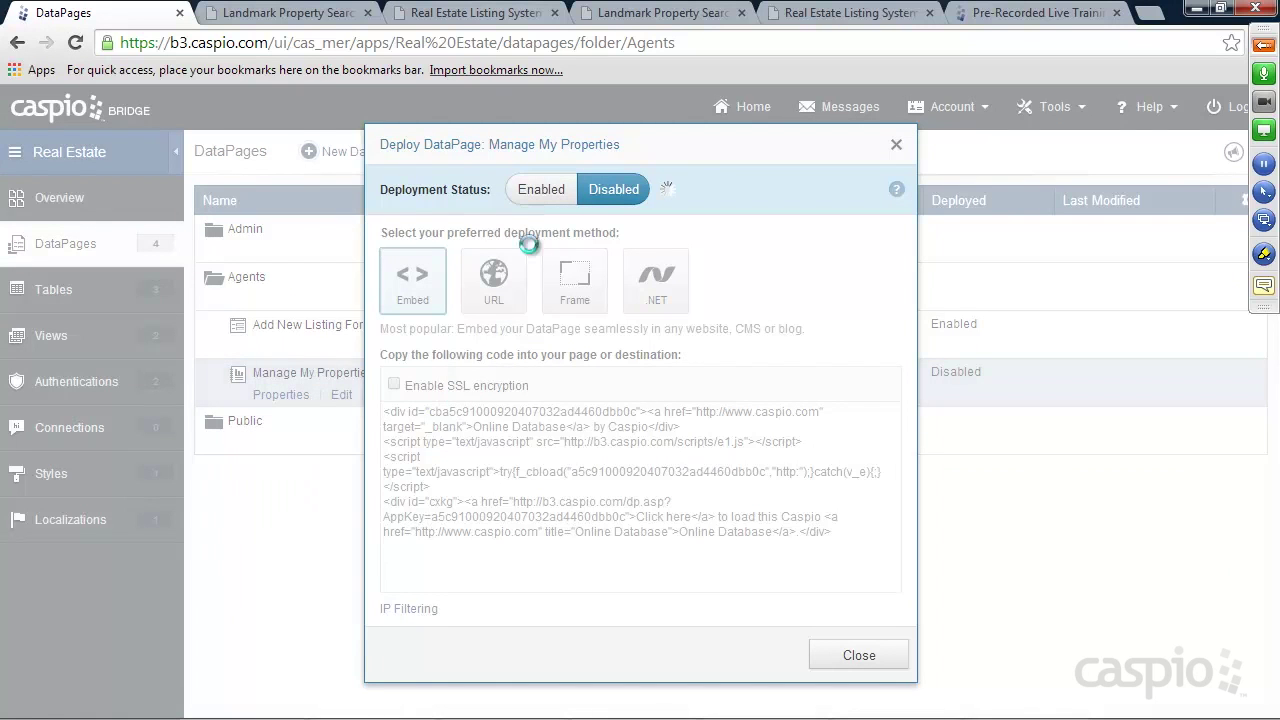
{"action": "left_click", "coordinate": [522, 459]}
{"action": "left_click", "coordinate": [857, 656]}
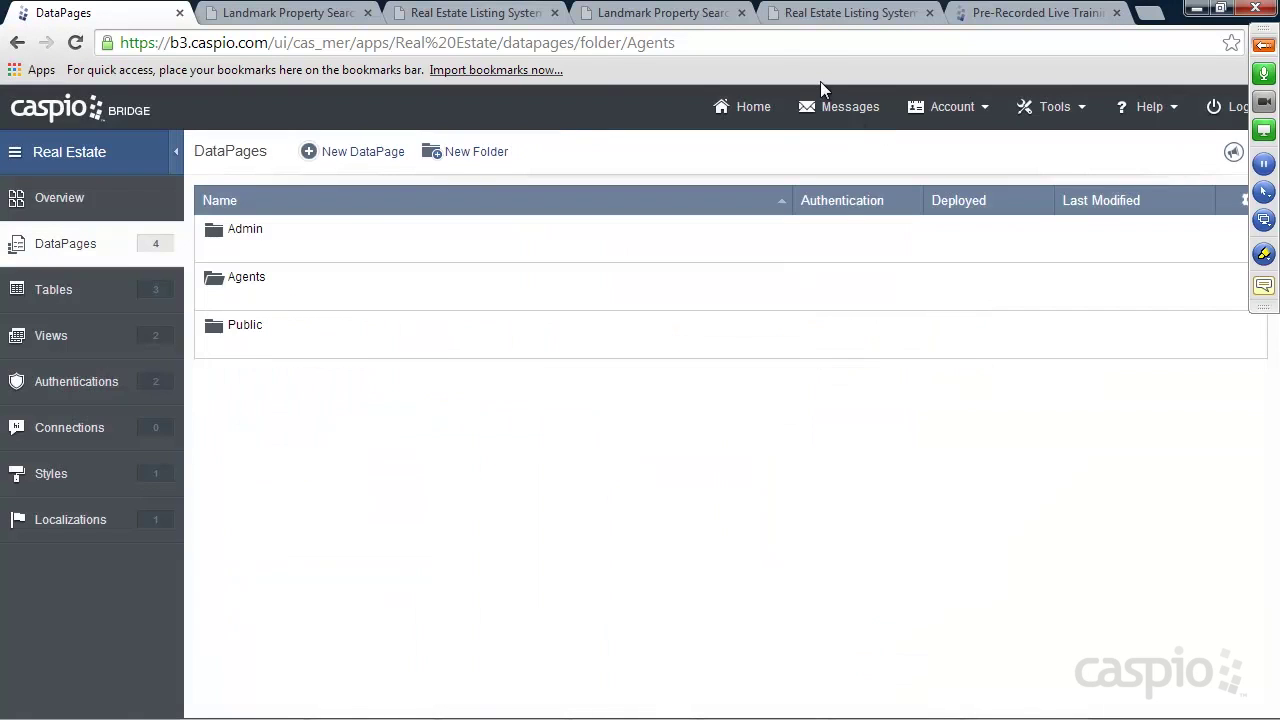
{"action": "left_click", "coordinate": [820, 13]}
{"action": "left_click", "coordinate": [410, 160]}
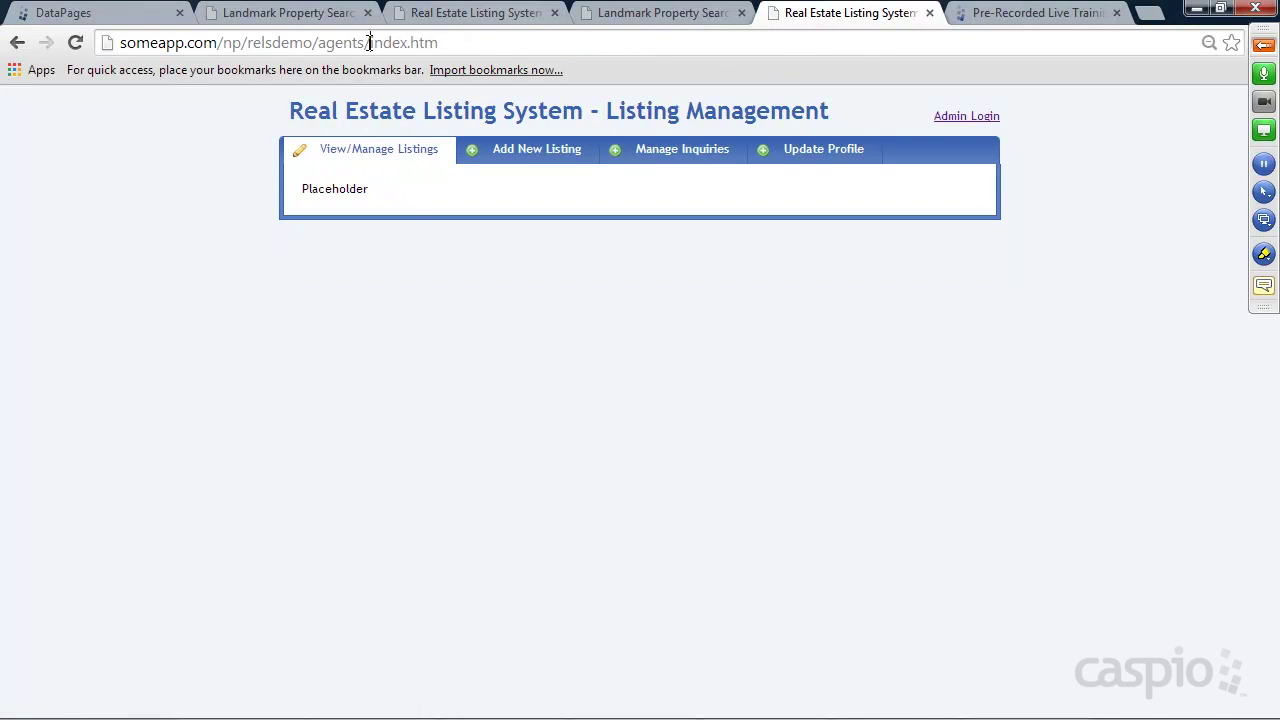
Paste the embed code over Placeholder on line 24 of the agents' index.htm in Notepad++ and save it
{"action": "left_click_drag", "start_coordinate": [370, 43], "coordinate": [464, 43]}
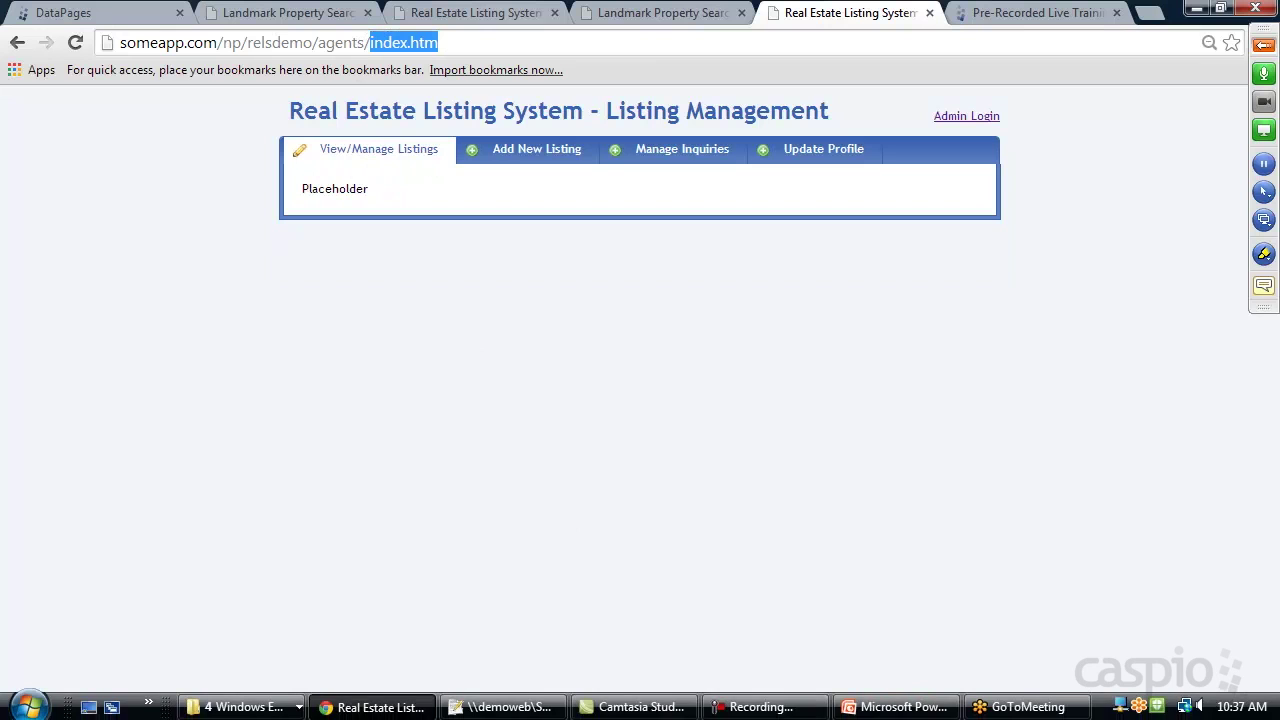
{"action": "left_click", "coordinate": [283, 708]}
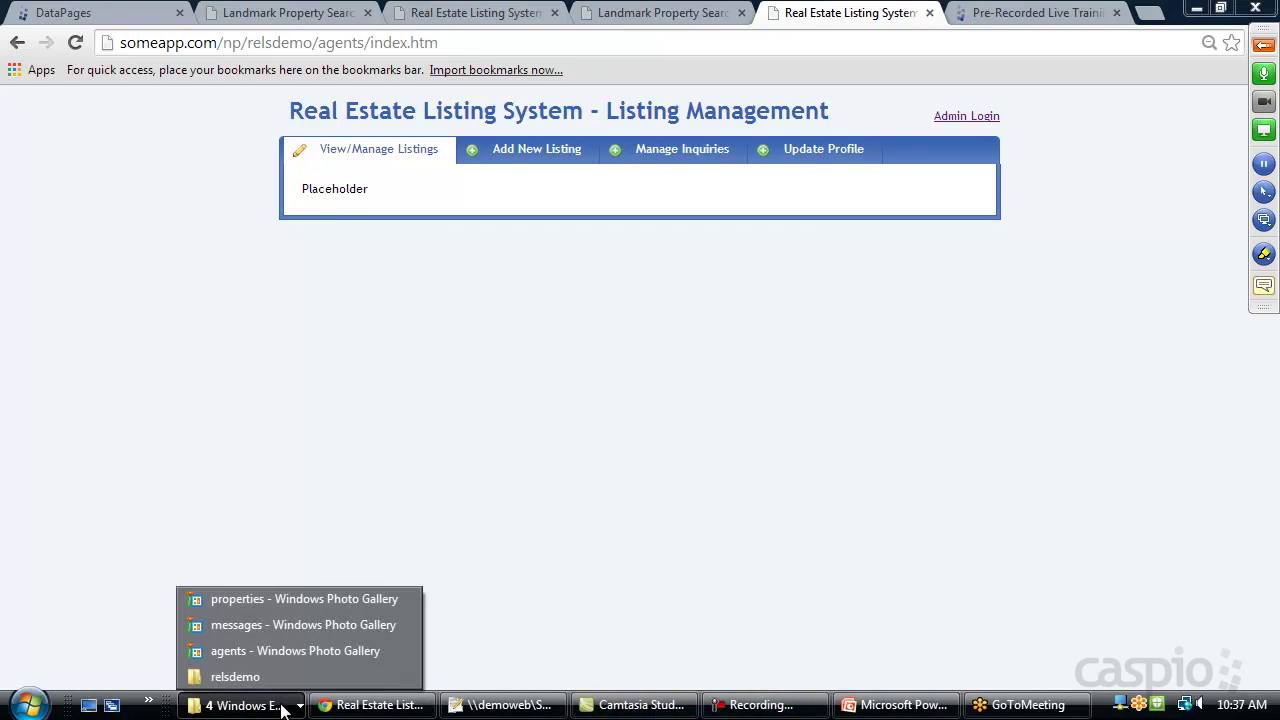
{"action": "left_click", "coordinate": [508, 708]}
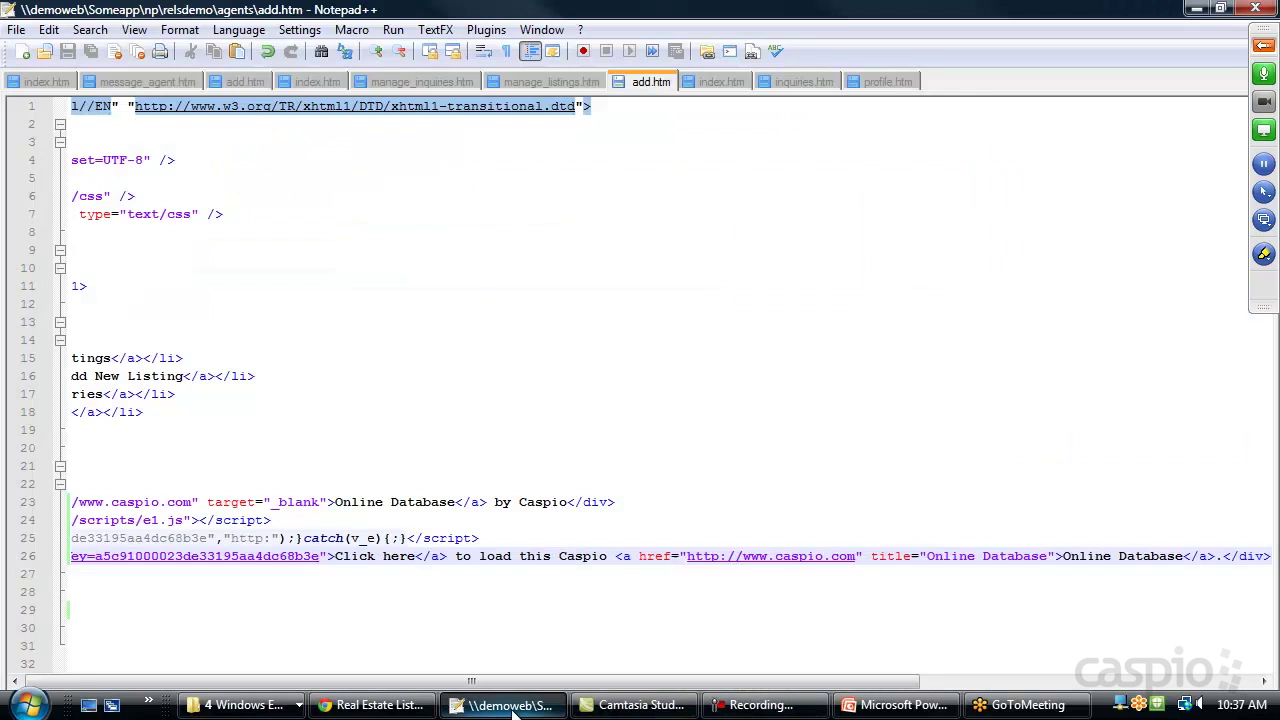
{"action": "left_click", "coordinate": [722, 82]}
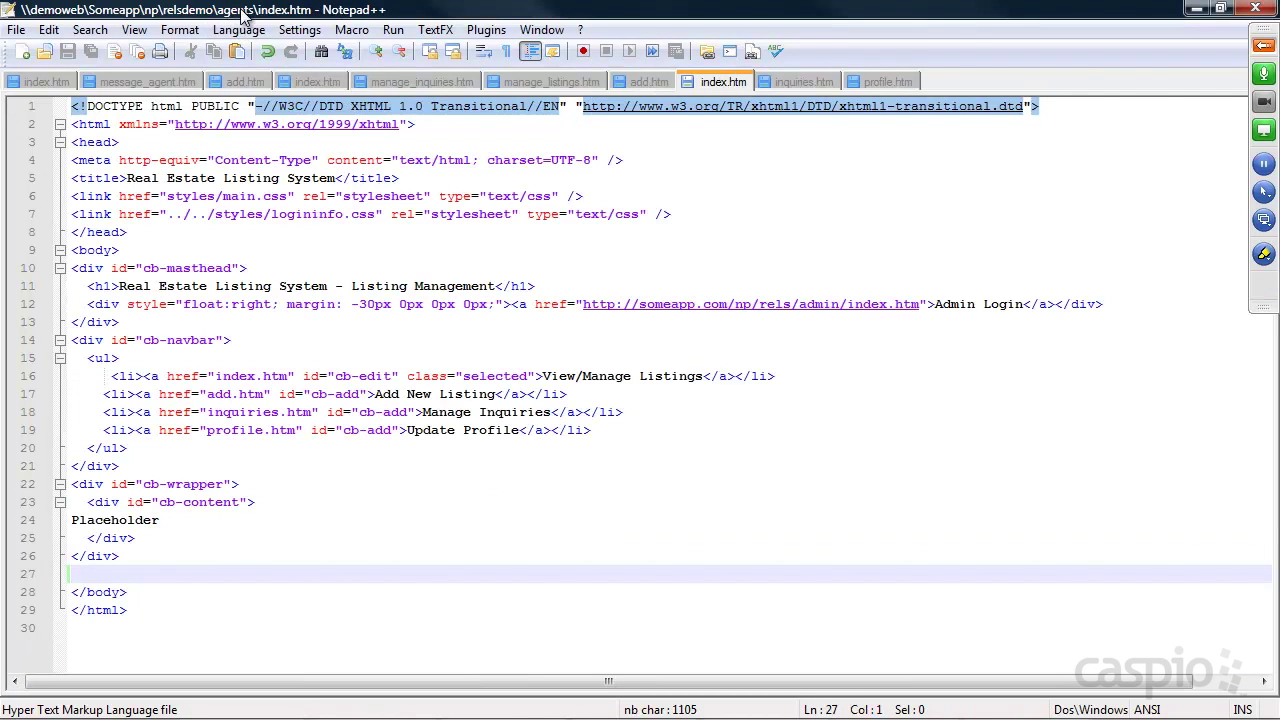
{"action": "left_click_drag", "start_coordinate": [160, 520], "coordinate": [76, 527]}
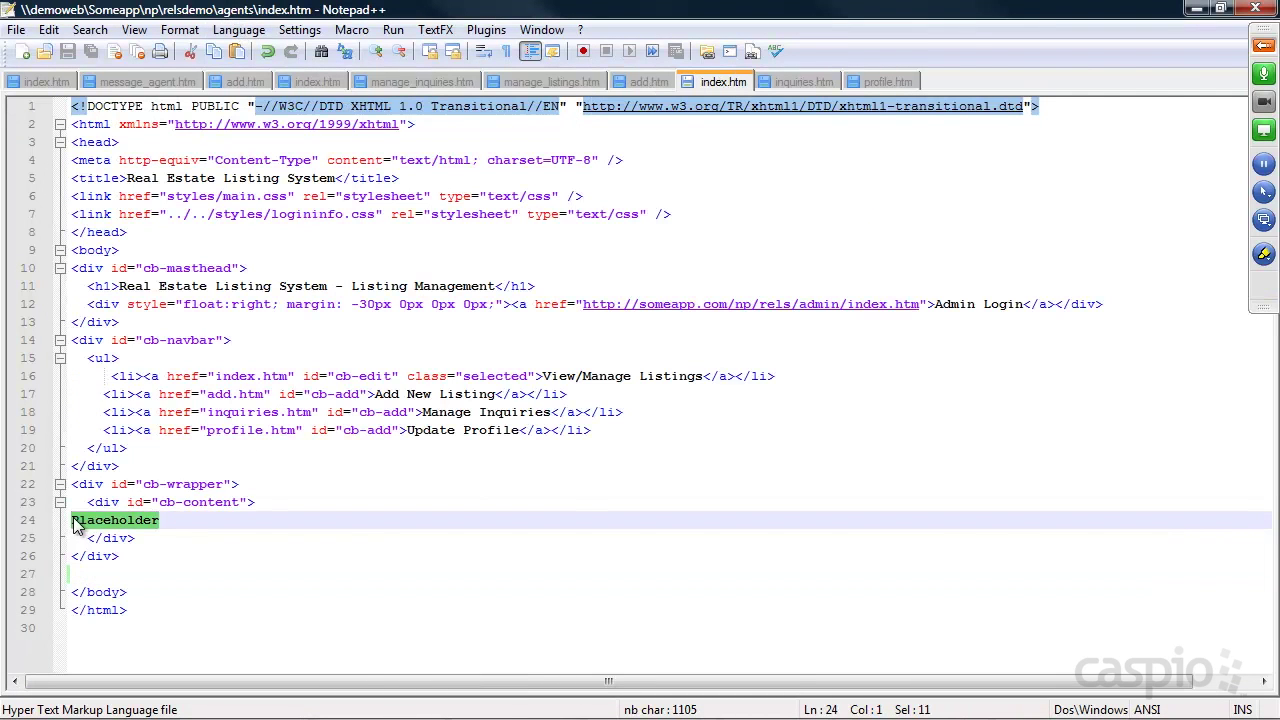
{"action": "key", "text": "ctrl+v"}
{"action": "key", "text": "ctrl+s"}
{"action": "left_click", "coordinate": [1196, 8]}
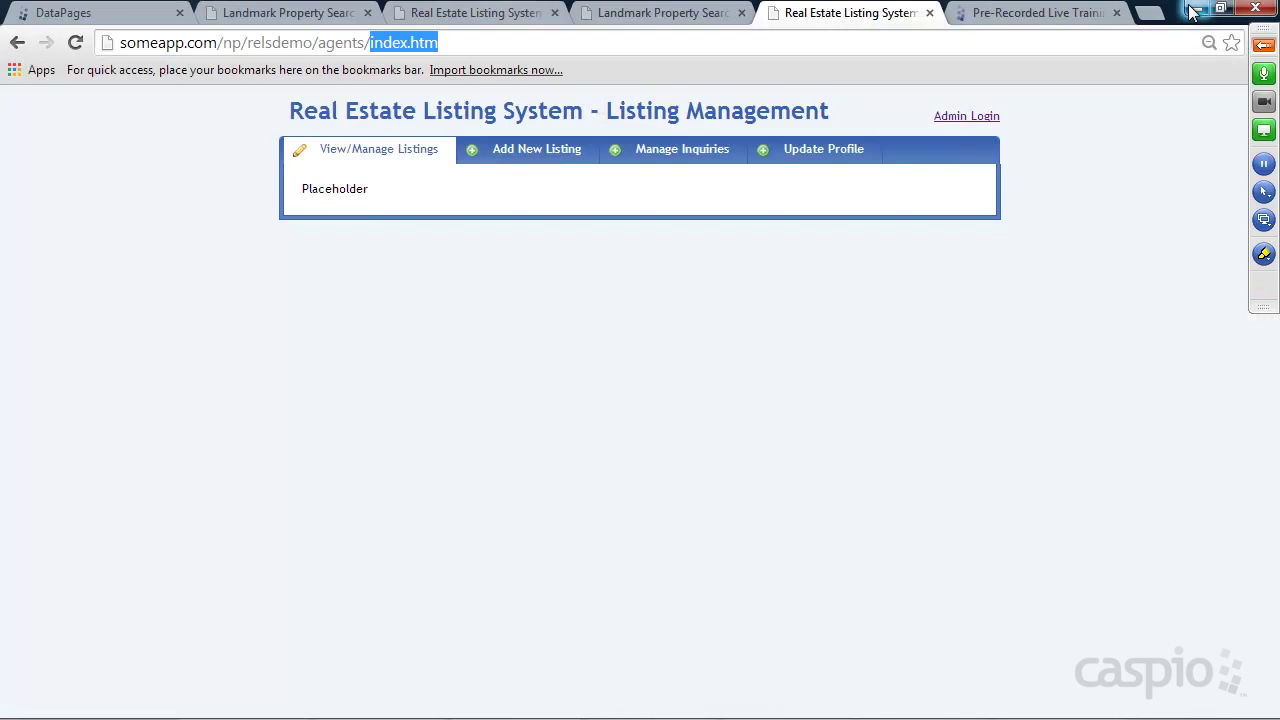
Reload Listing Management, uncheck 'Check to publish' on New Beach Home's details, and update it
{"action": "left_click", "coordinate": [72, 46]}
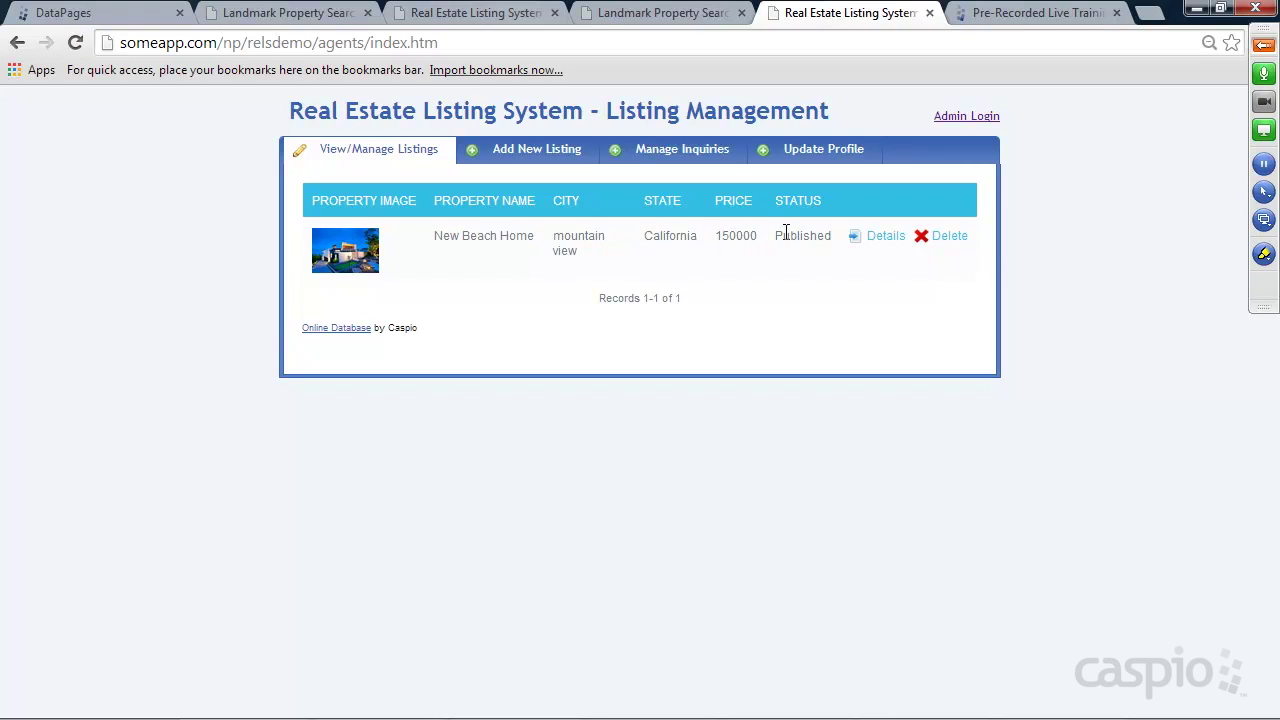
{"action": "left_click", "coordinate": [885, 240]}
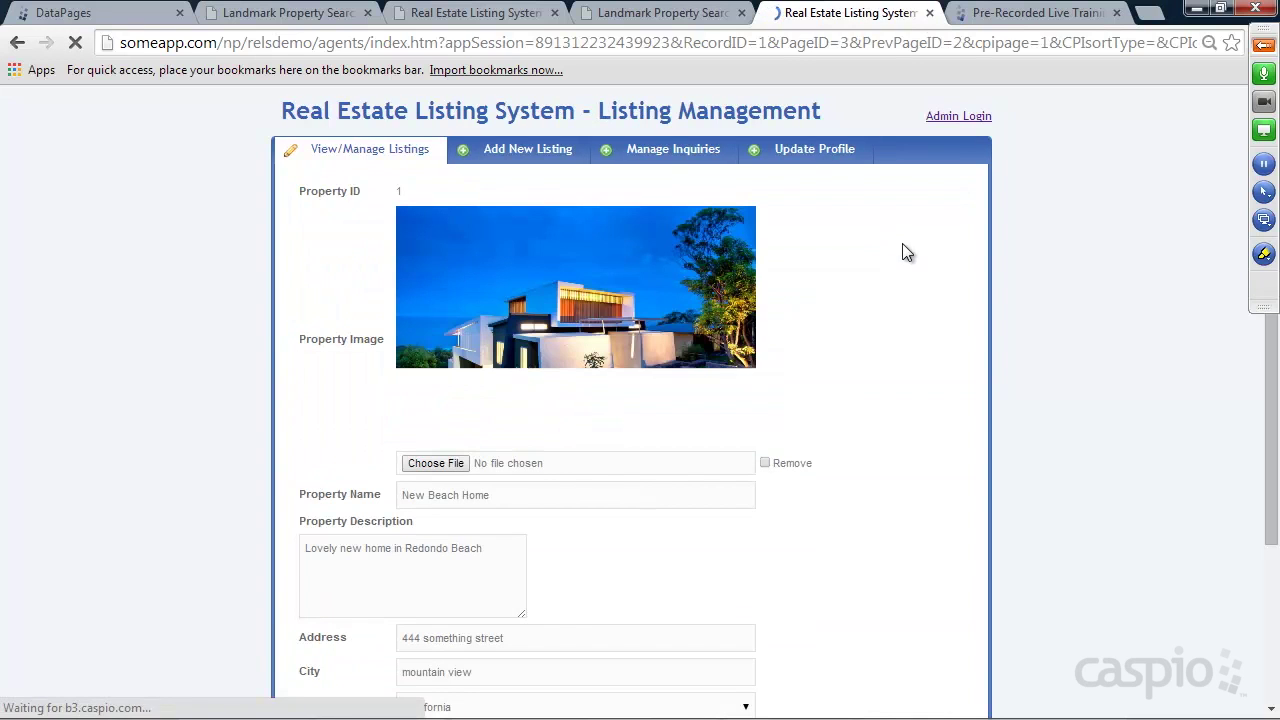
{"action": "scroll", "coordinate": [899, 287], "scroll_direction": "down", "scroll_amount": 1}
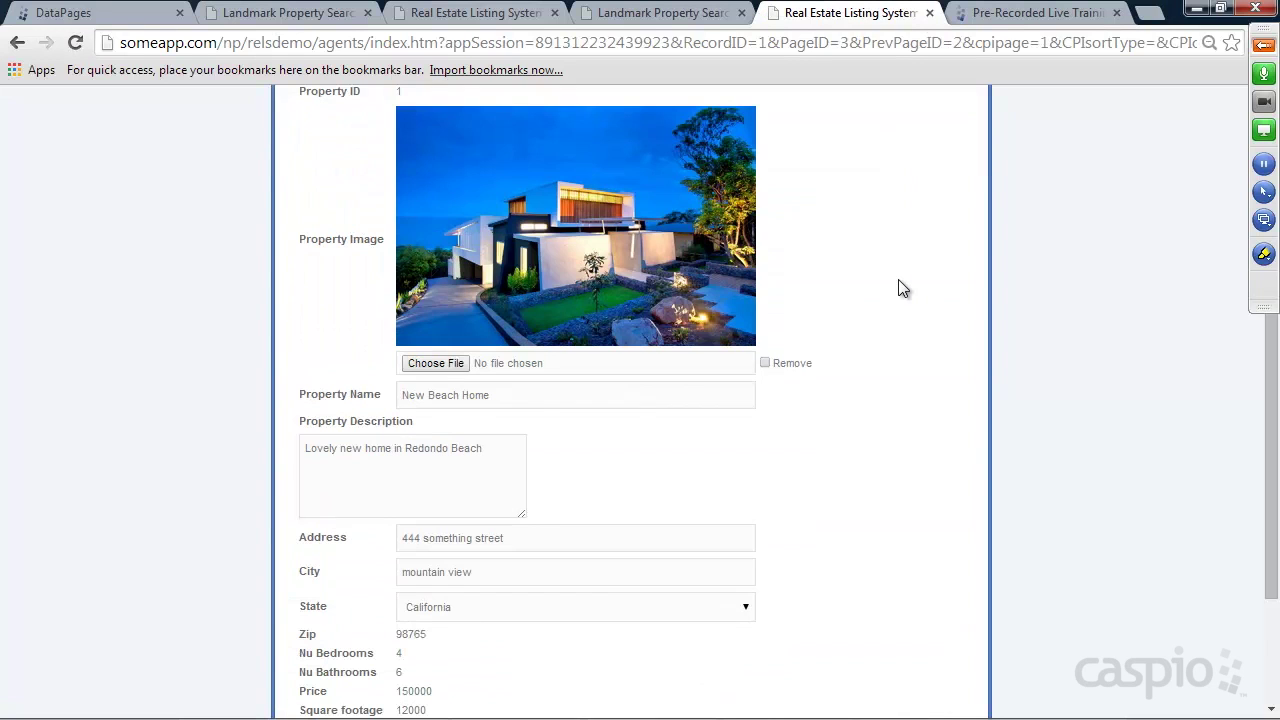
{"action": "scroll", "coordinate": [897, 275], "scroll_direction": "up", "scroll_amount": 1}
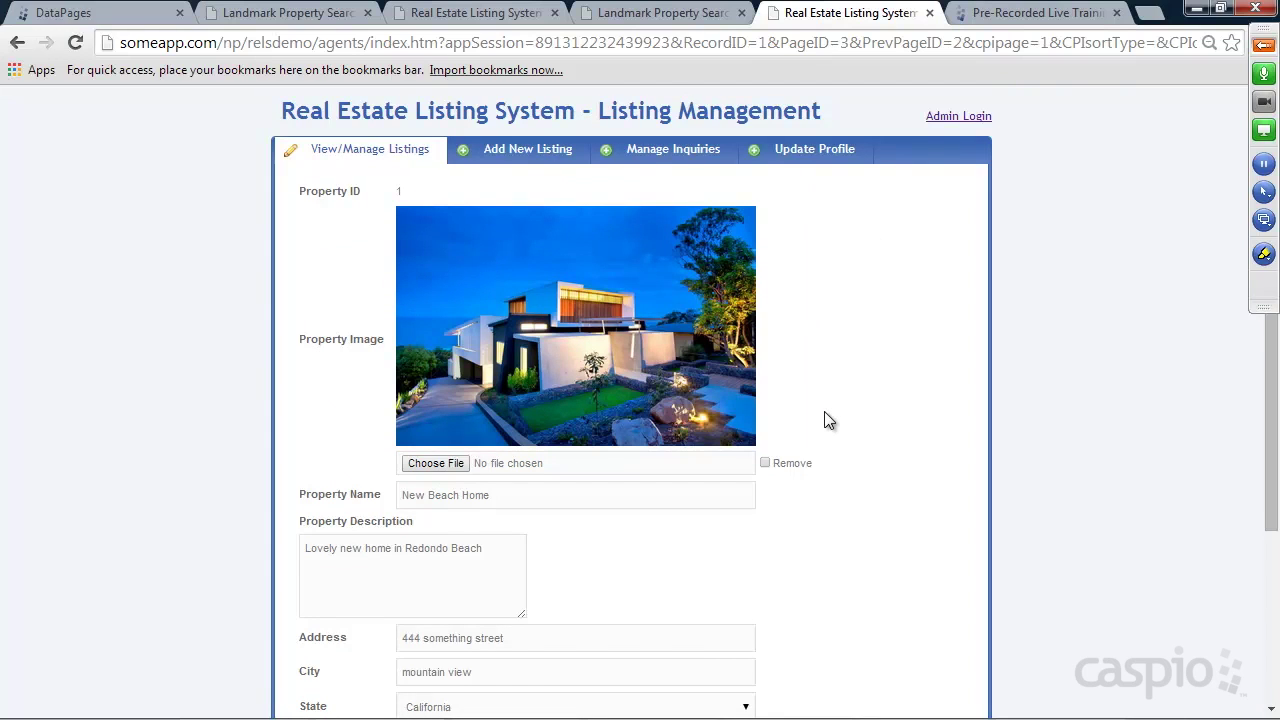
{"action": "scroll", "coordinate": [849, 341], "scroll_direction": "down", "scroll_amount": 2}
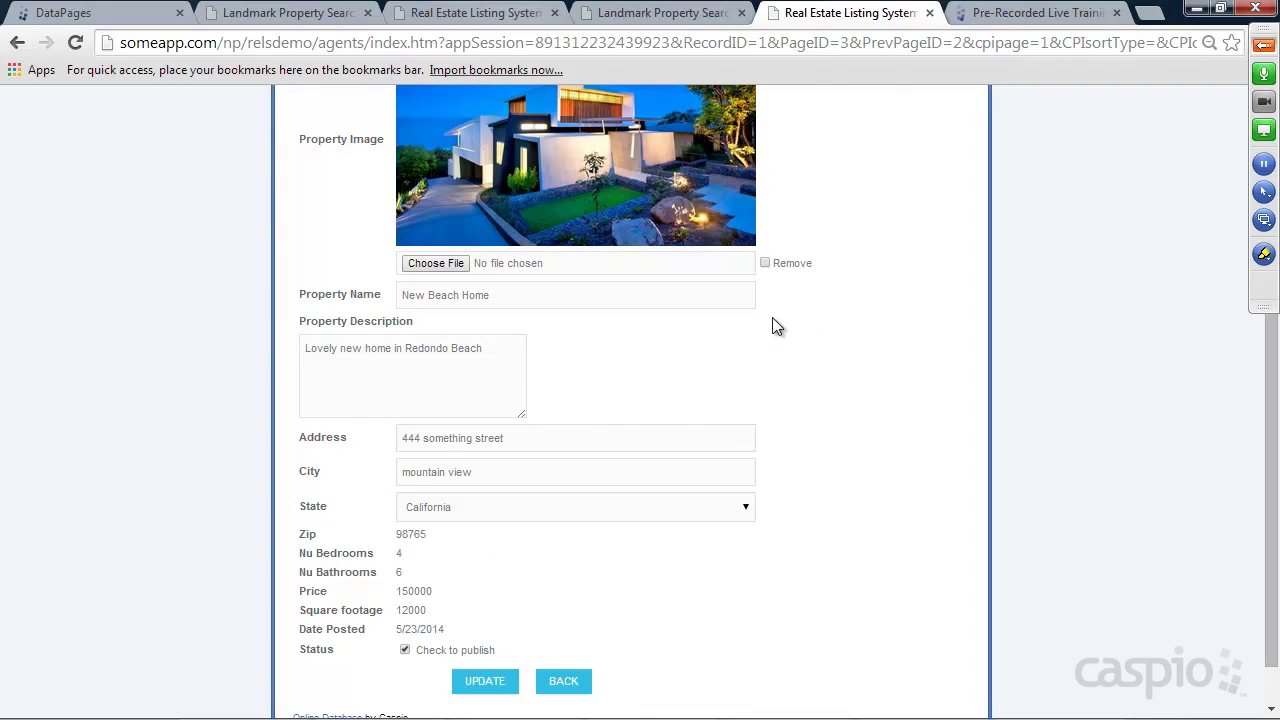
{"action": "scroll", "coordinate": [779, 318], "scroll_direction": "down", "scroll_amount": 1}
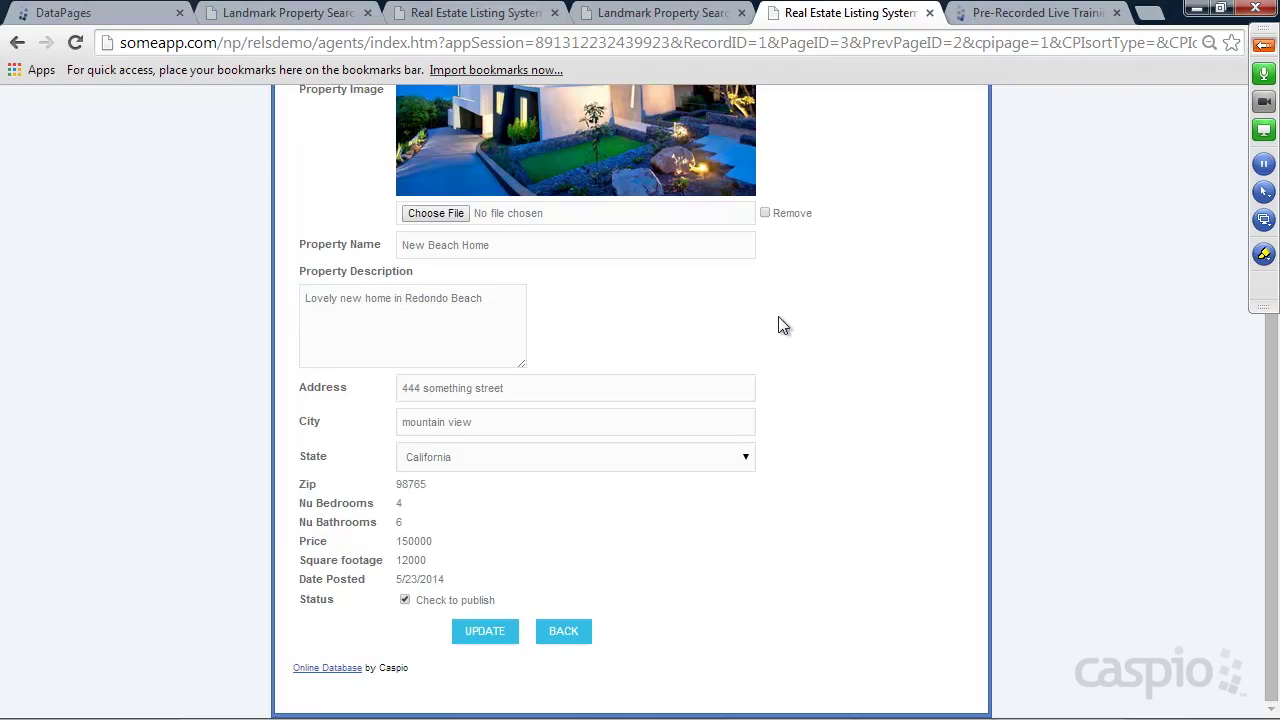
{"action": "left_click", "coordinate": [405, 600]}
{"action": "left_click", "coordinate": [487, 631]}
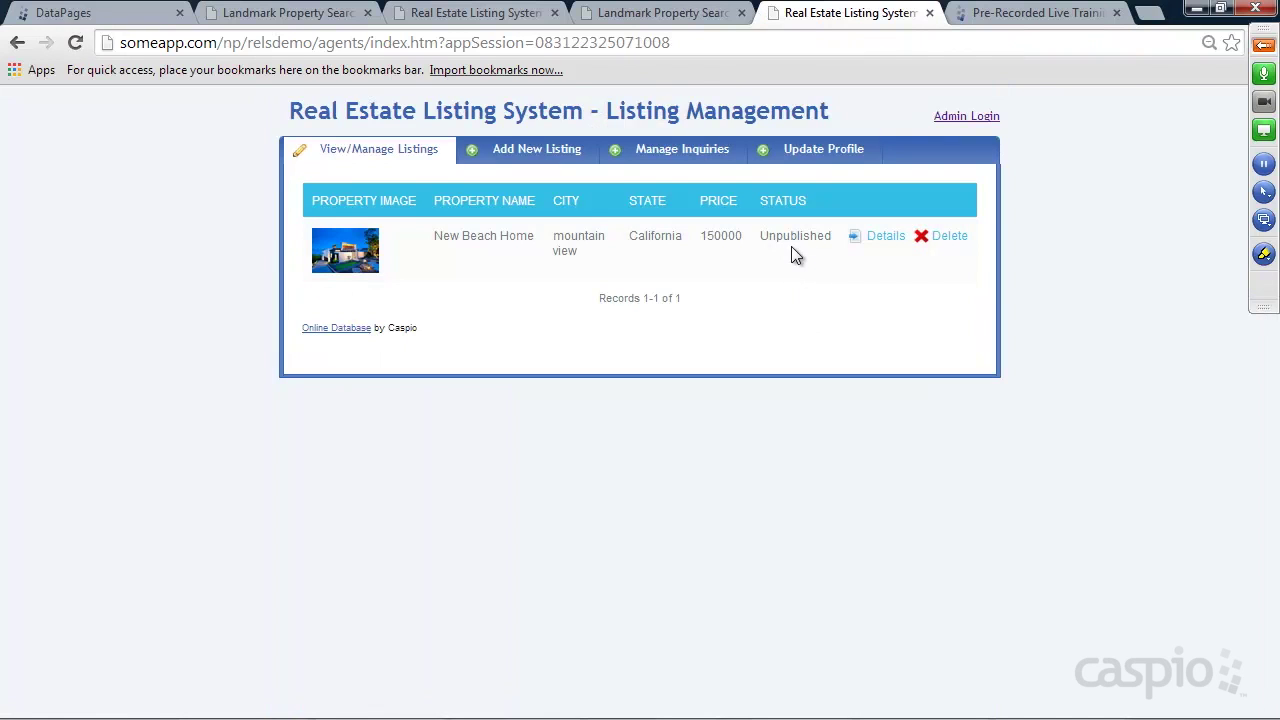
Recheck 'Check to publish' on New Beach Home, update it, and go to Landmark Property Search
{"action": "left_click", "coordinate": [882, 237]}
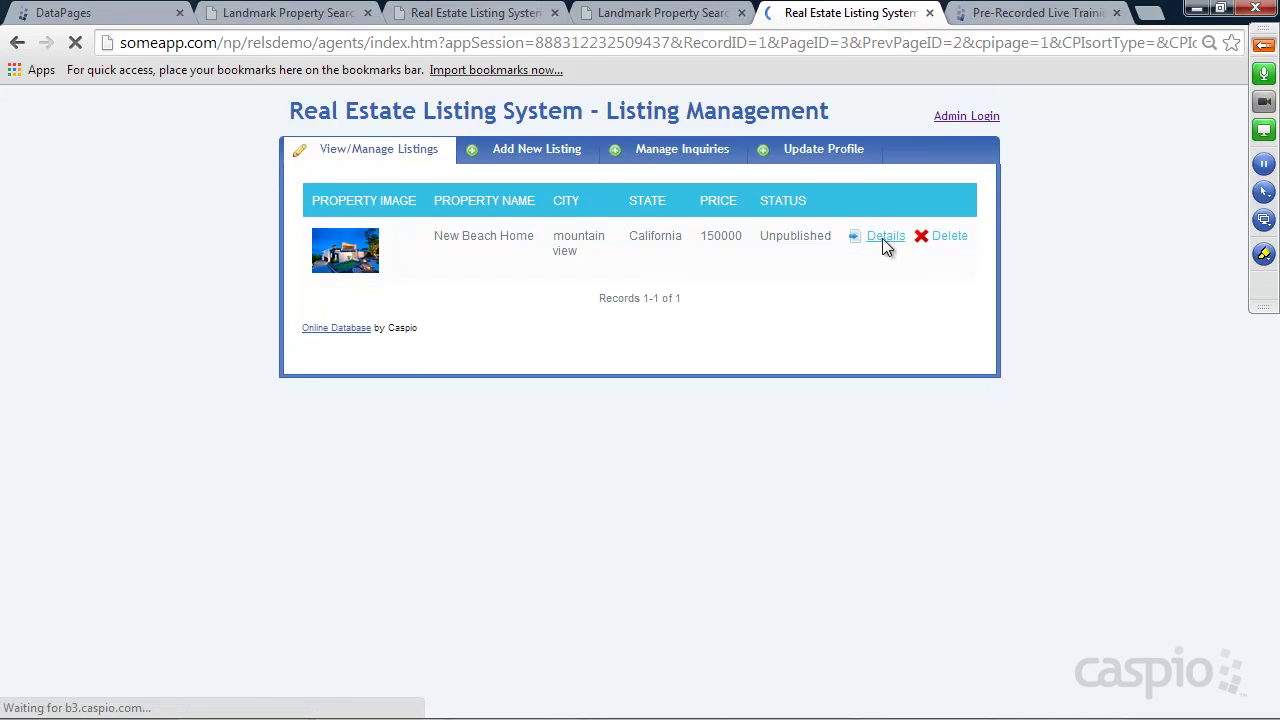
{"action": "scroll", "coordinate": [826, 350], "scroll_direction": "down", "scroll_amount": 3}
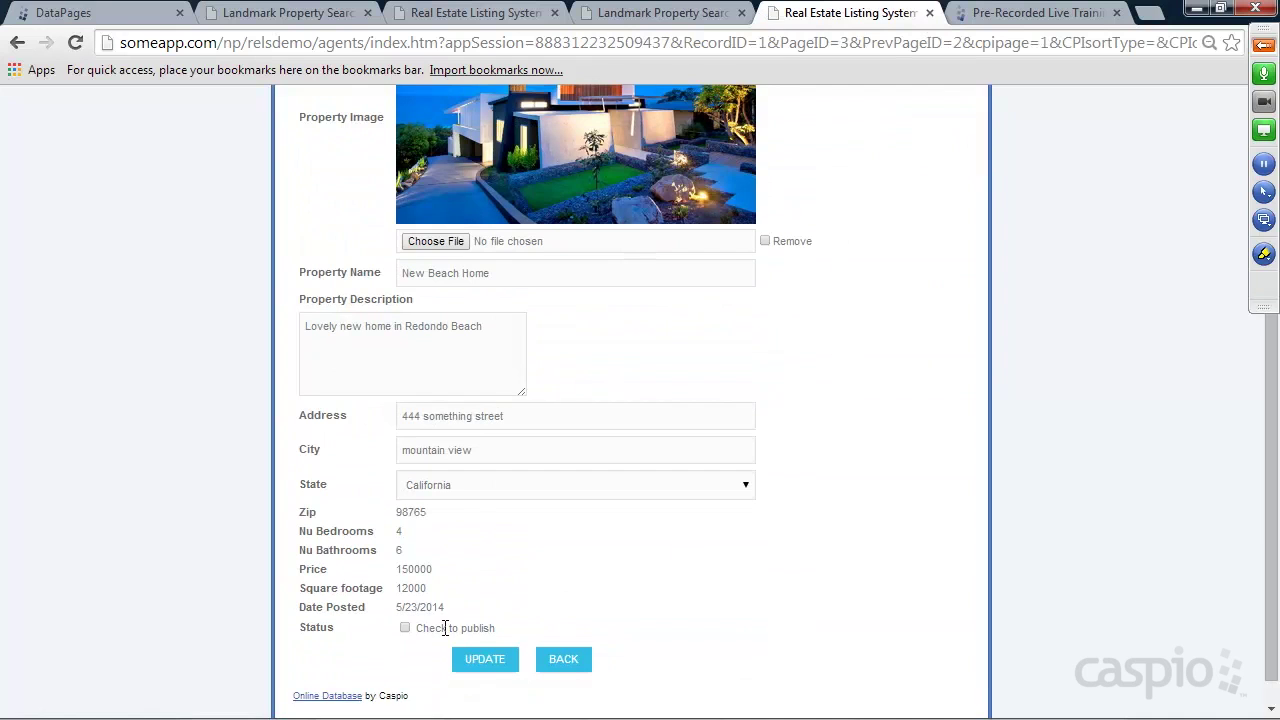
{"action": "left_click", "coordinate": [405, 628]}
{"action": "left_click", "coordinate": [472, 662]}
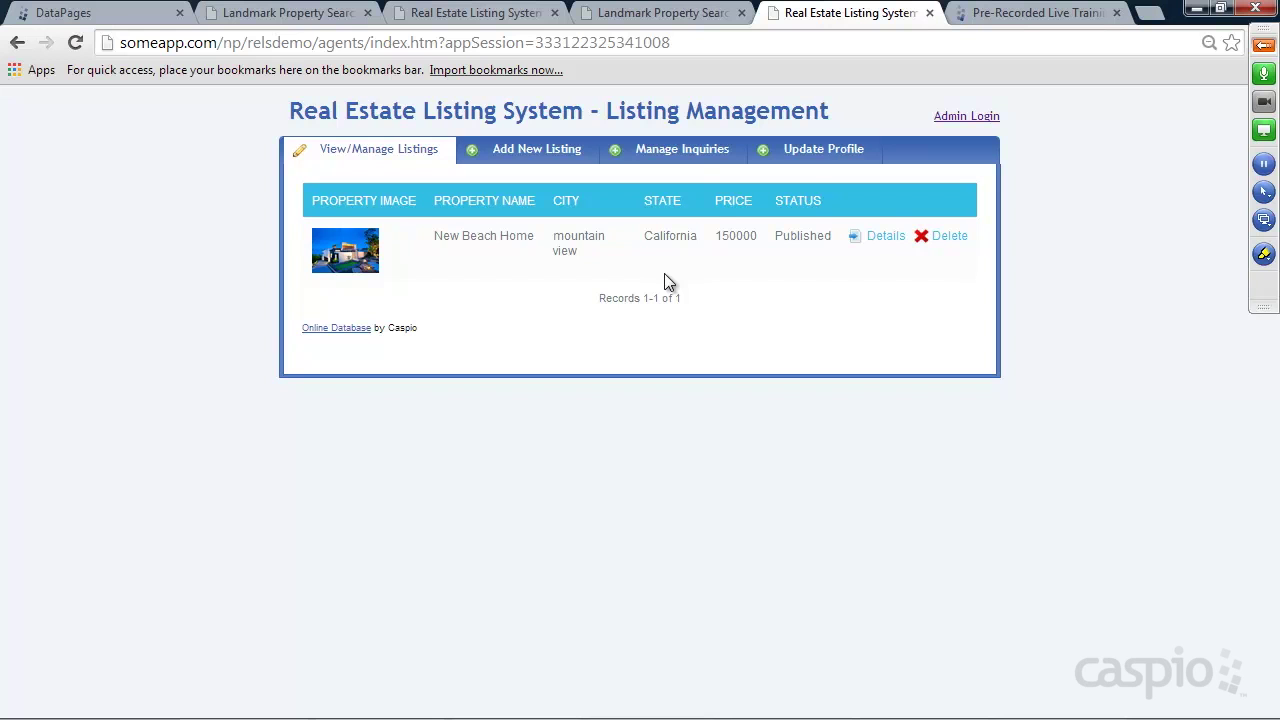
{"action": "left_click", "coordinate": [655, 14]}
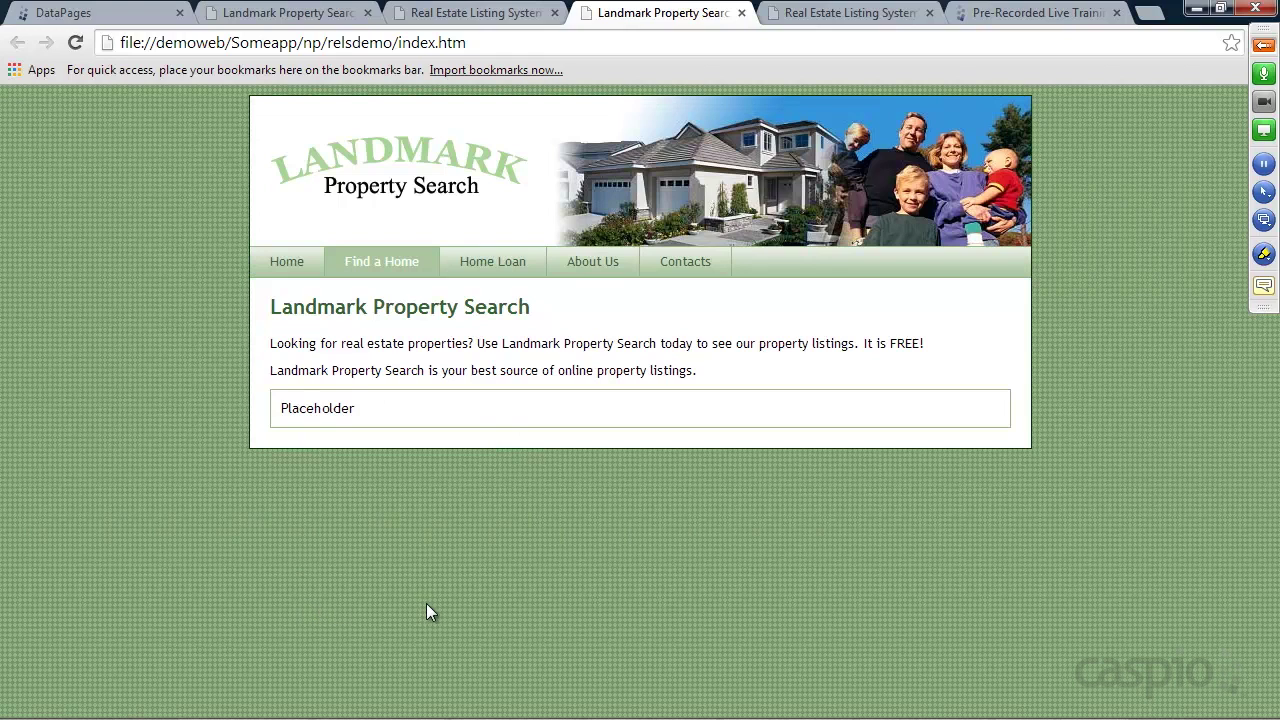
Open the Real Estate app's Views list in Caspio Bridge, showing Filter_Admin__ and Filter_Agents__
{"action": "left_click", "coordinate": [870, 13]}
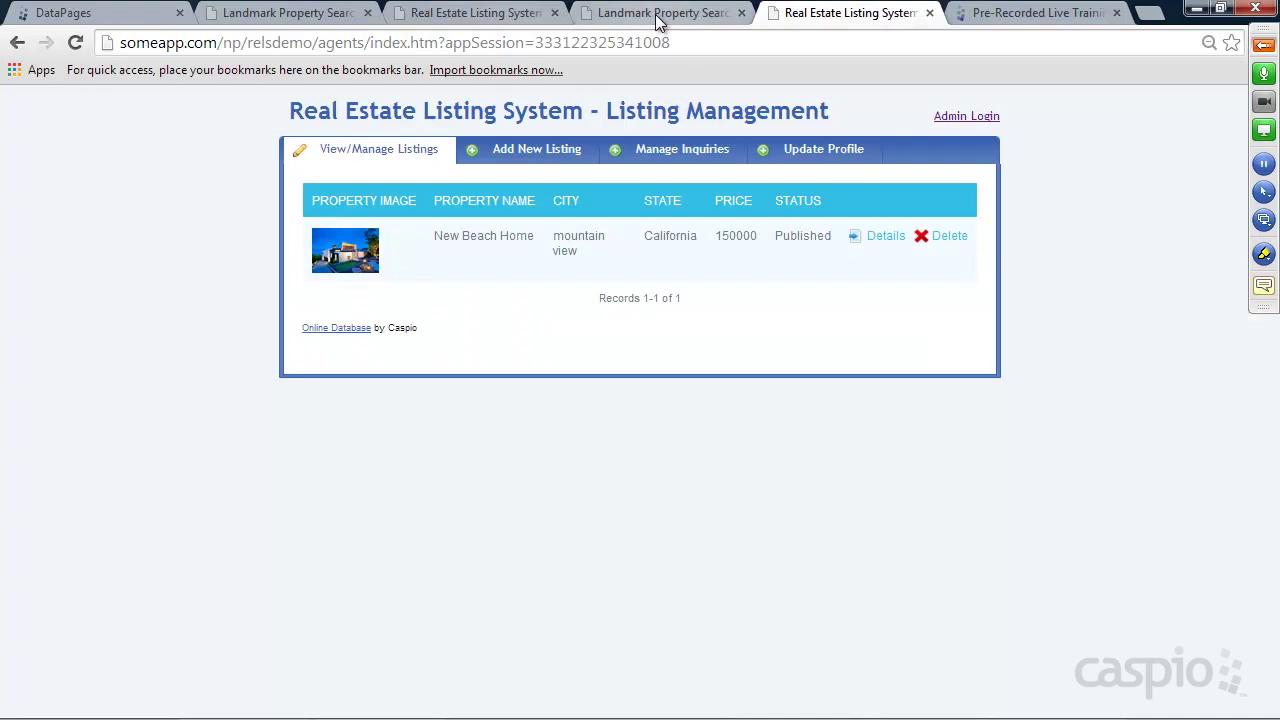
{"action": "left_click", "coordinate": [143, 16]}
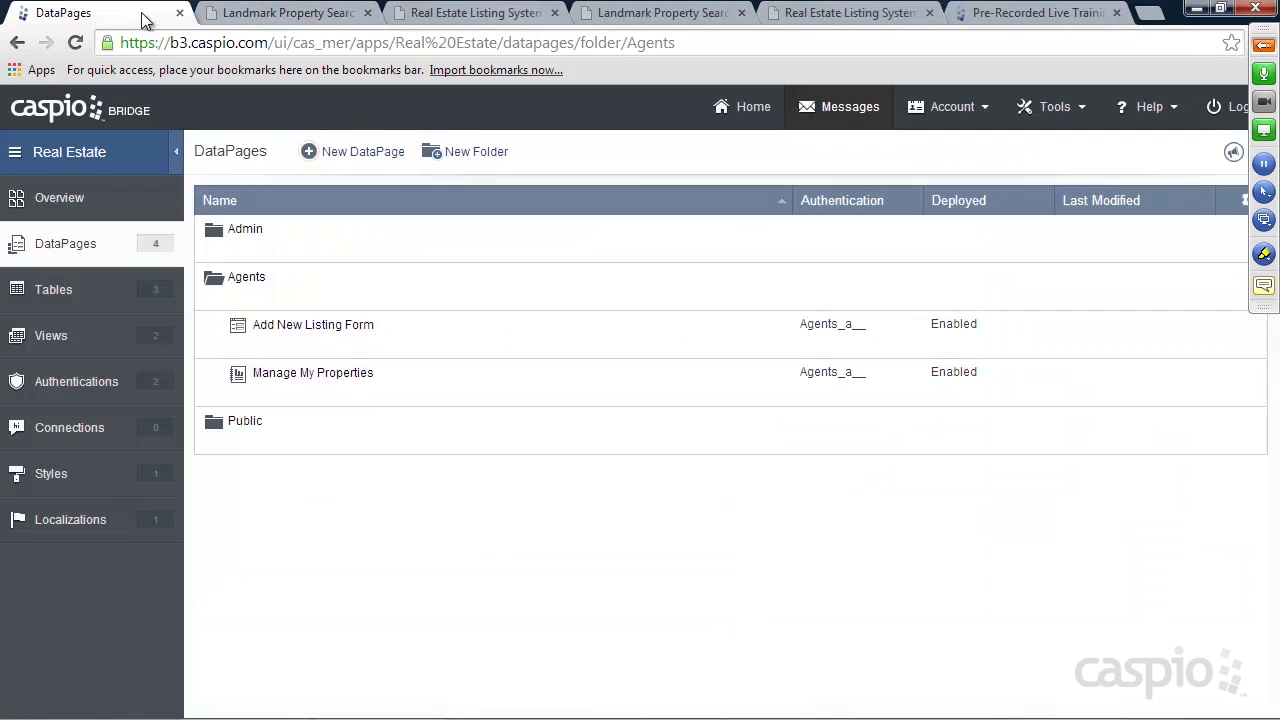
{"action": "left_click", "coordinate": [55, 338]}
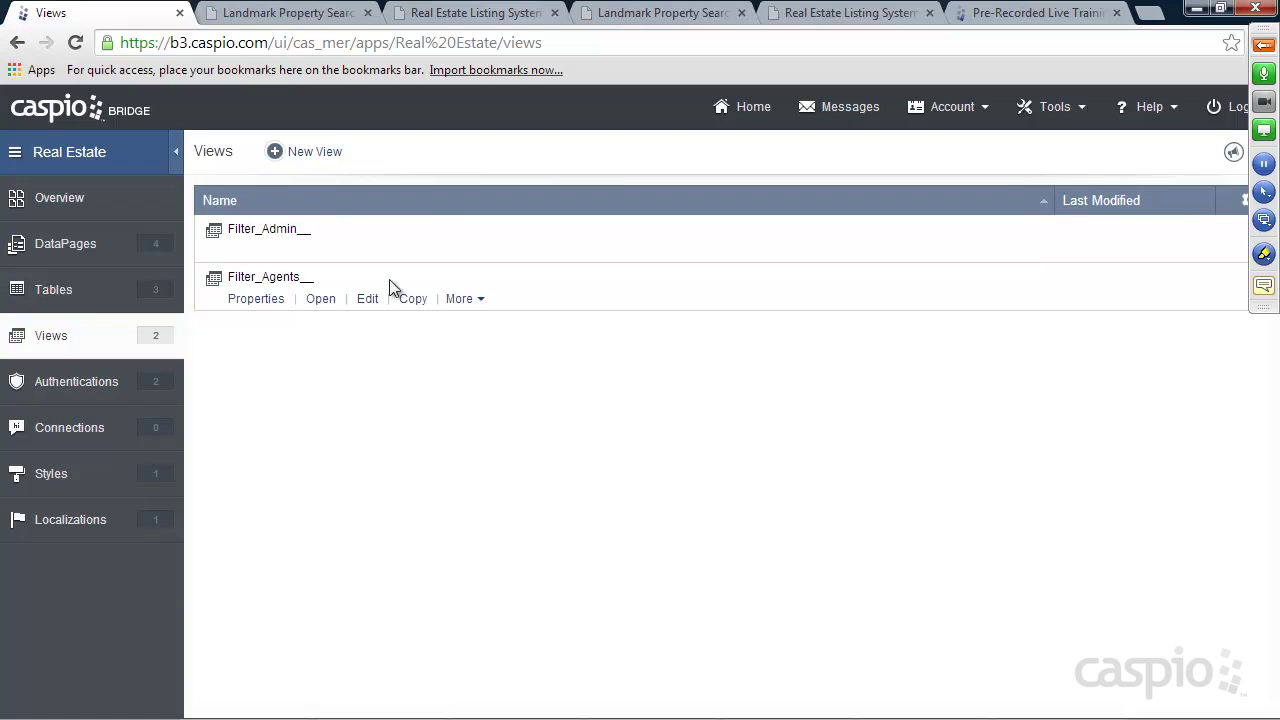
Create a new view named Published_Properties_ using Property_table, resolving the duplicate-name warning
{"action": "left_click", "coordinate": [317, 155]}
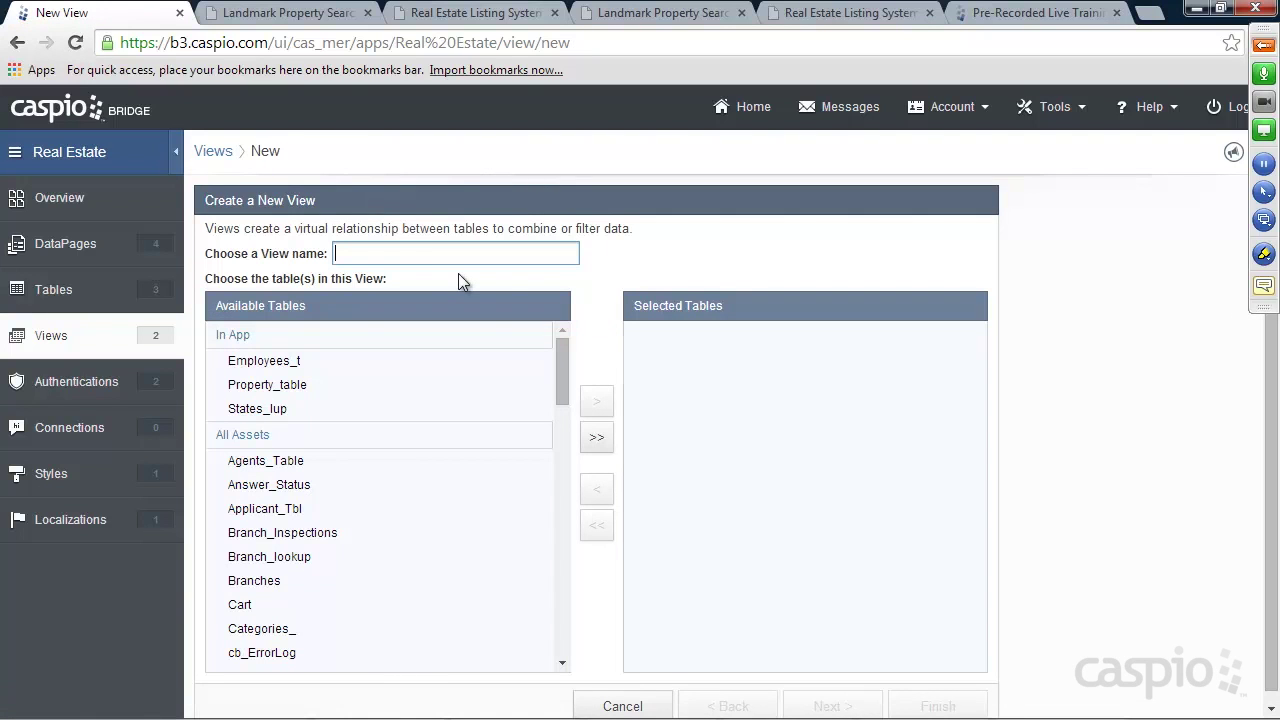
{"action": "type", "text": "Published_Proper"}
{"action": "left_click", "coordinate": [267, 387]}
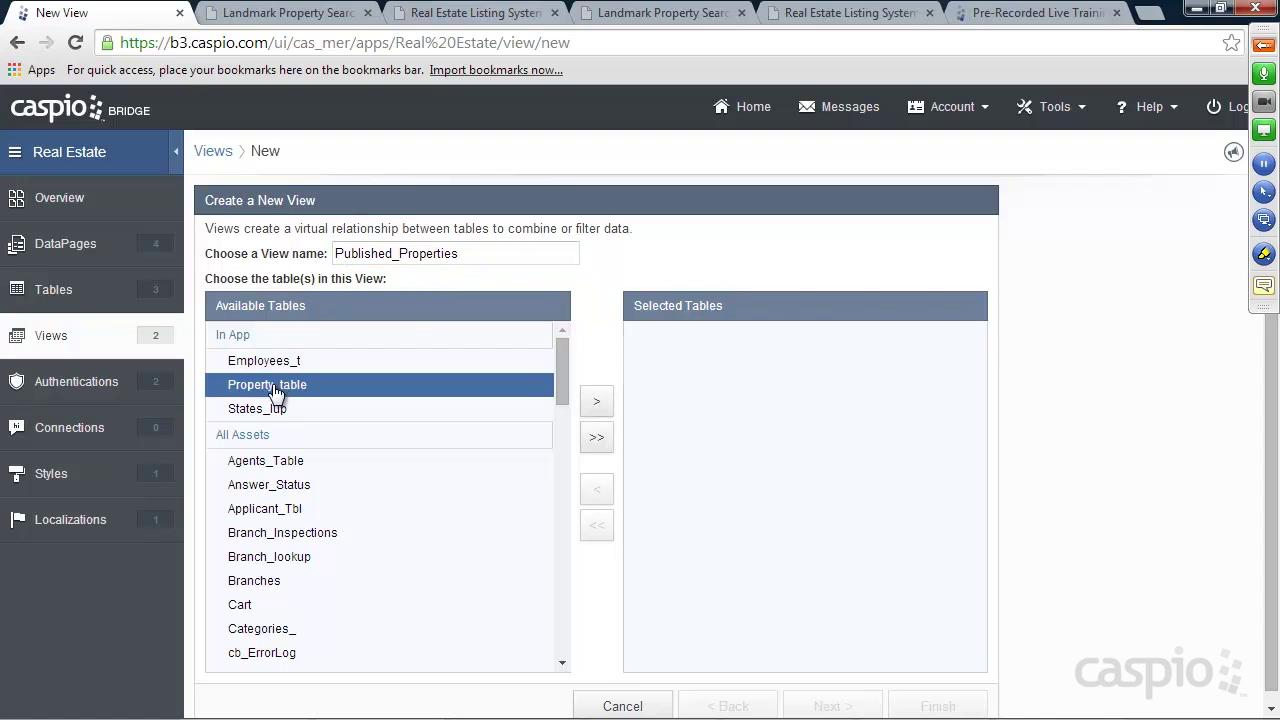
{"action": "left_click", "coordinate": [596, 401]}
{"action": "left_click", "coordinate": [834, 705]}
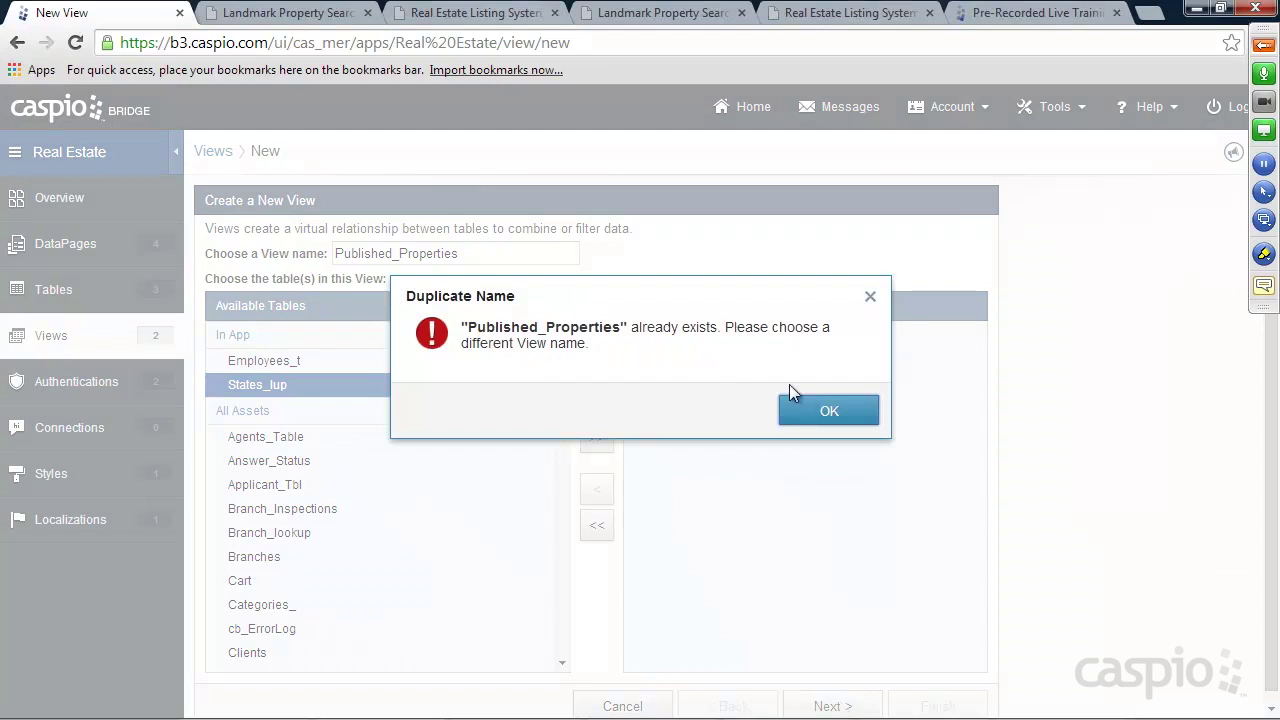
{"action": "left_click", "coordinate": [823, 409]}
{"action": "left_click", "coordinate": [472, 253]}
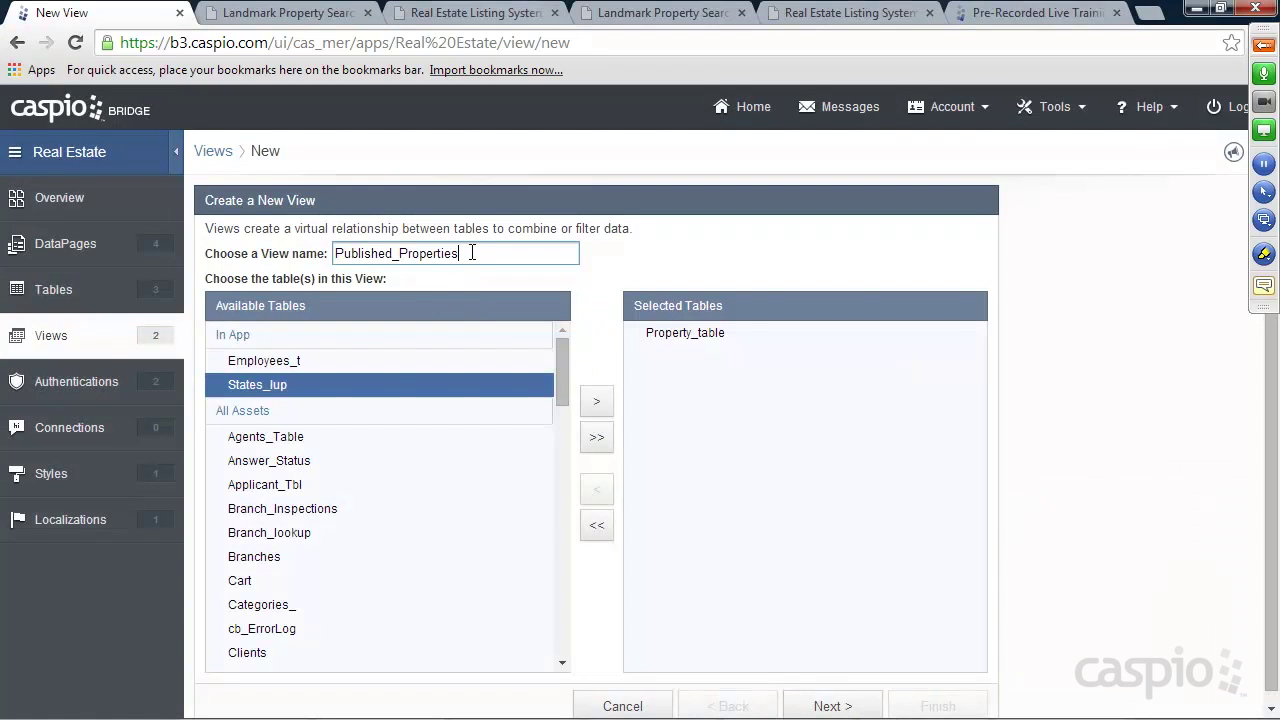
{"action": "left_click", "coordinate": [831, 704]}
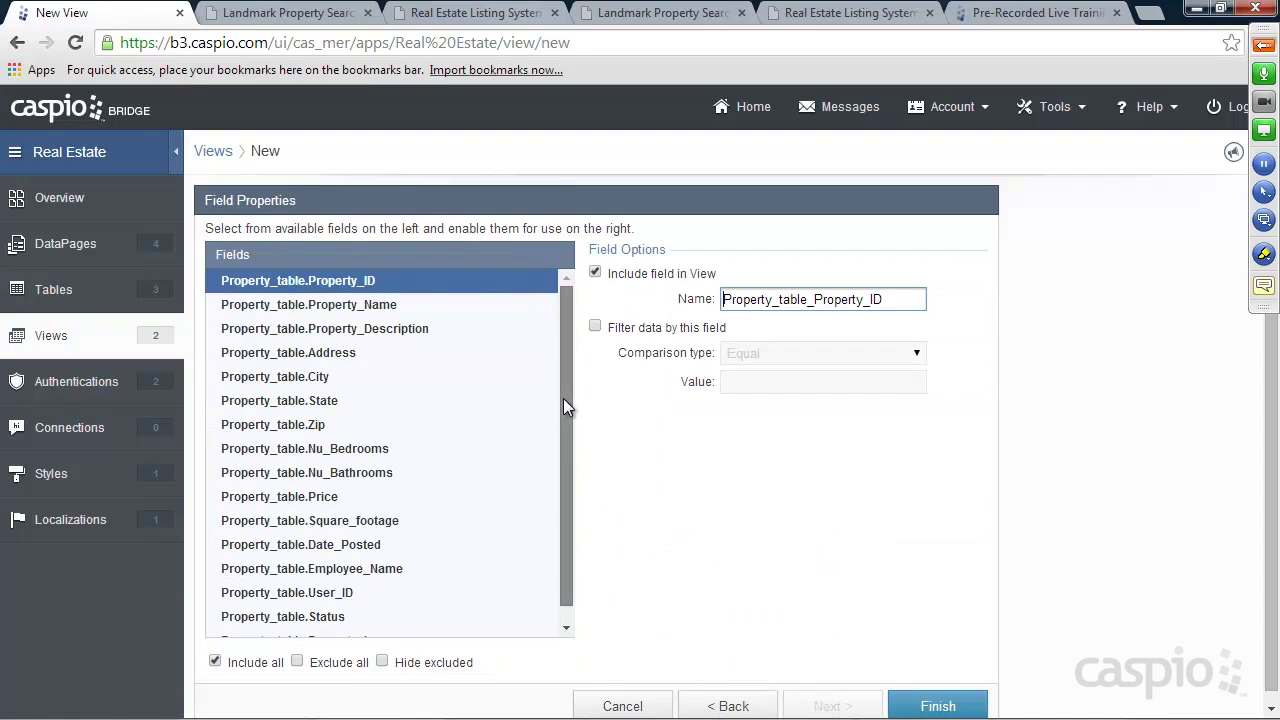
Filter the view to records with Status checked, finish it, and open its data
{"action": "left_click_drag", "start_coordinate": [563, 398], "coordinate": [566, 432]}
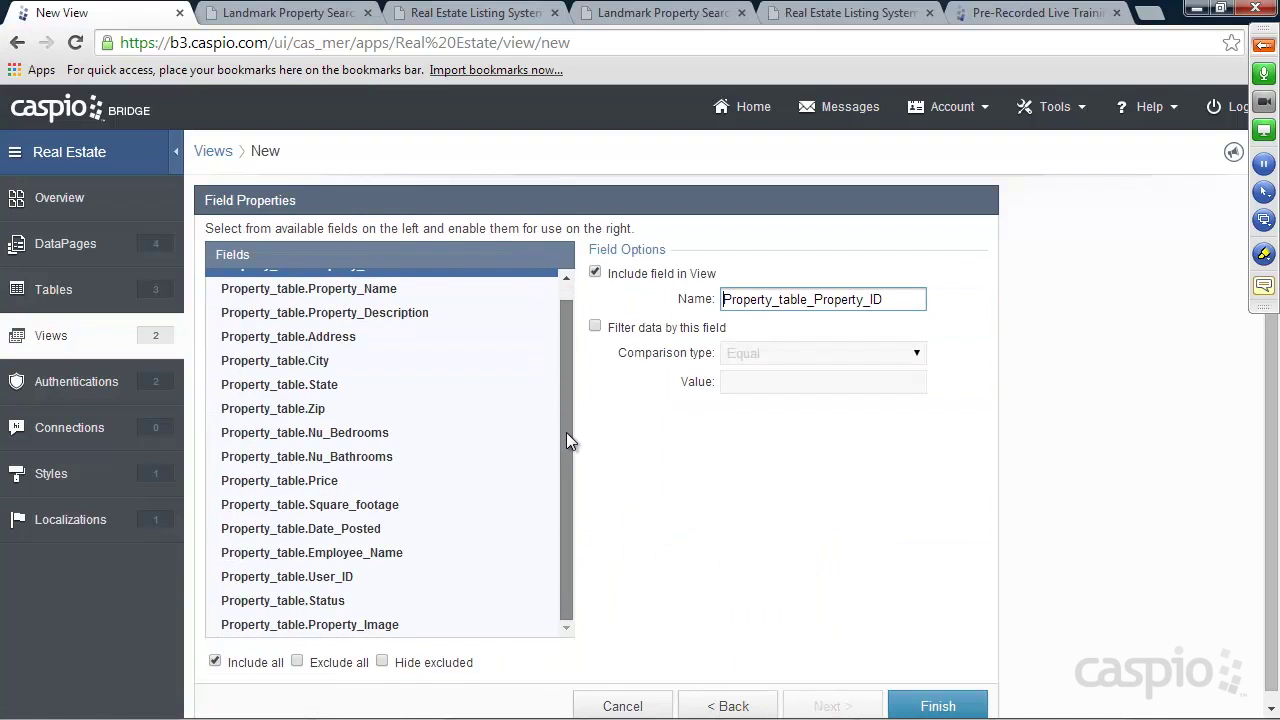
{"action": "left_click", "coordinate": [314, 604]}
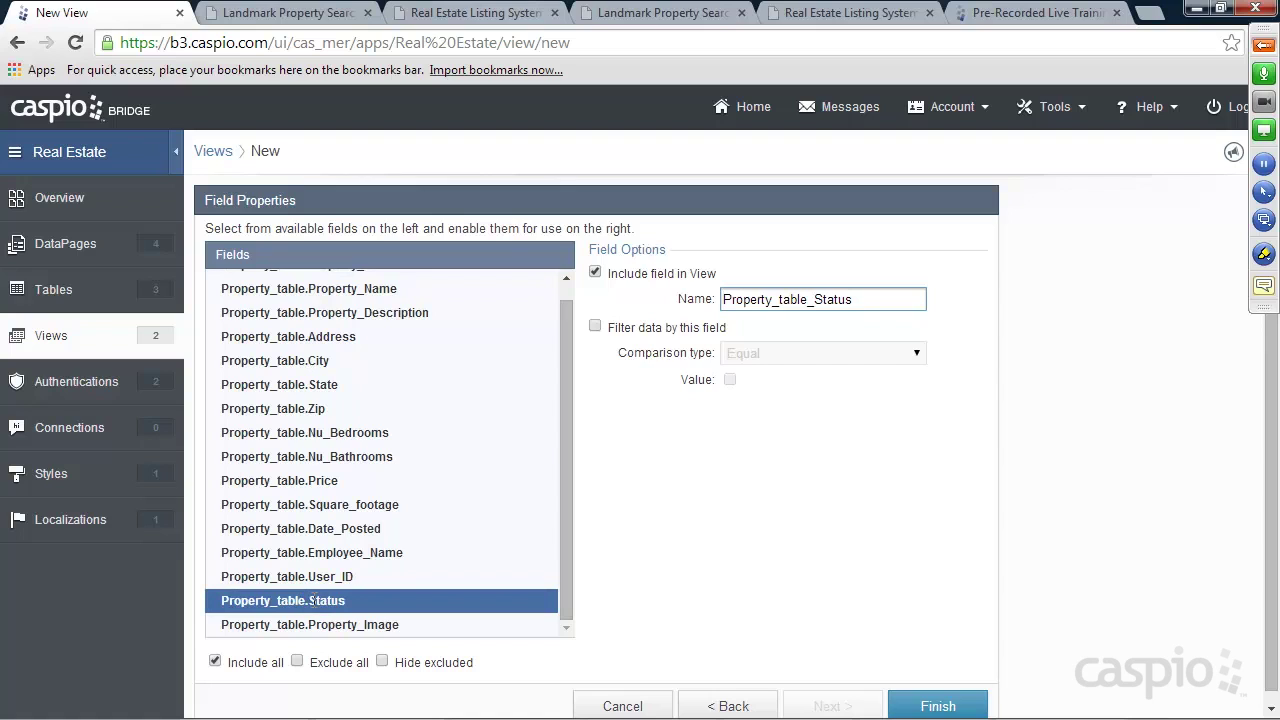
{"action": "left_click", "coordinate": [595, 326]}
{"action": "left_click", "coordinate": [730, 380]}
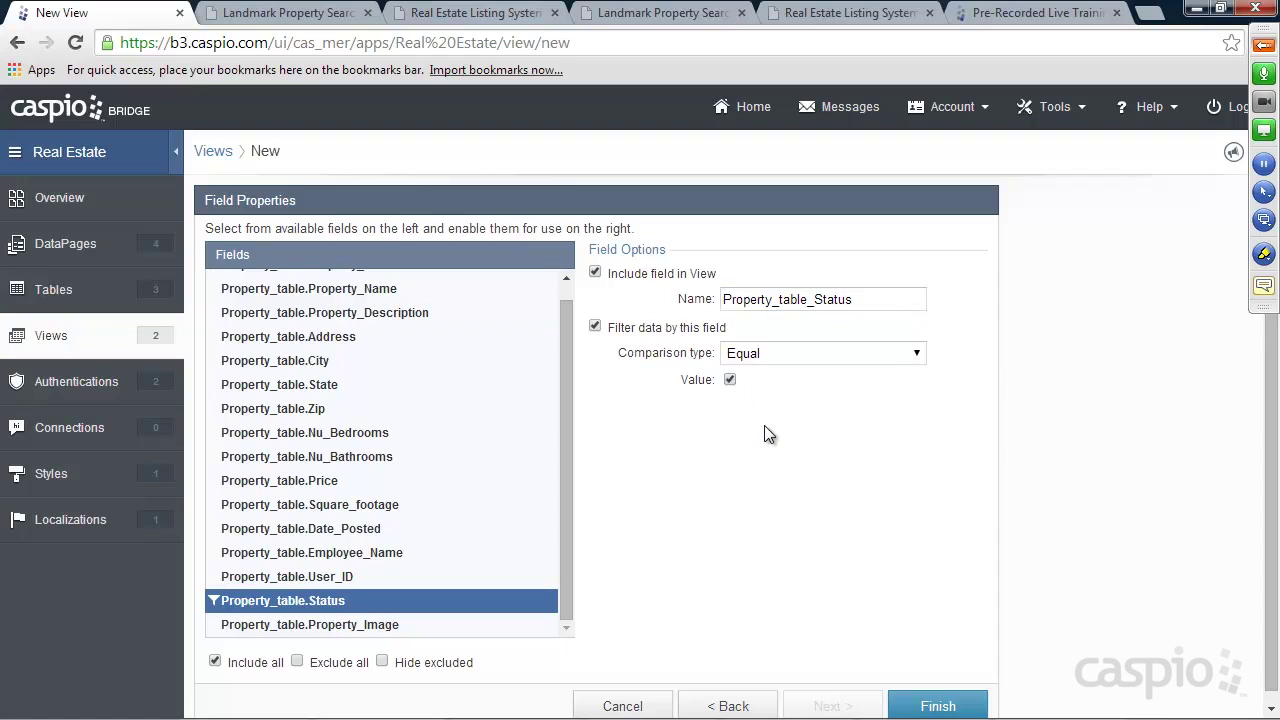
{"action": "left_click", "coordinate": [955, 705]}
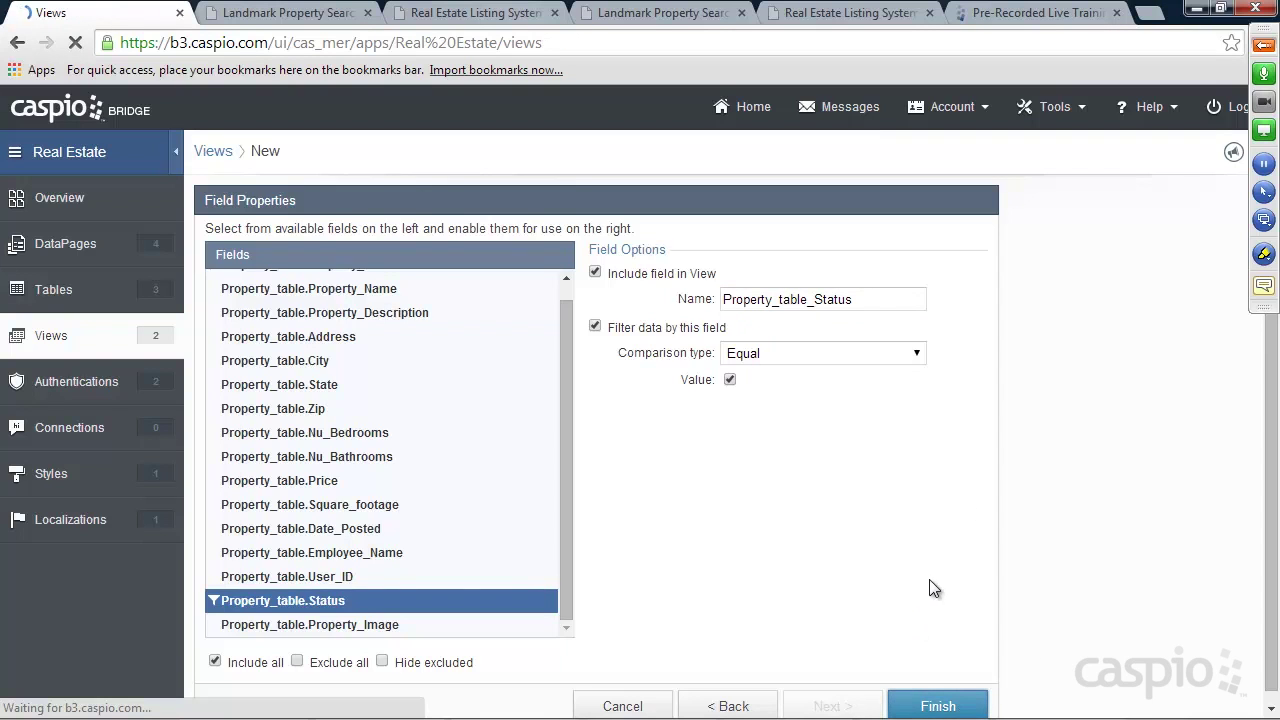
{"action": "left_click", "coordinate": [320, 352]}
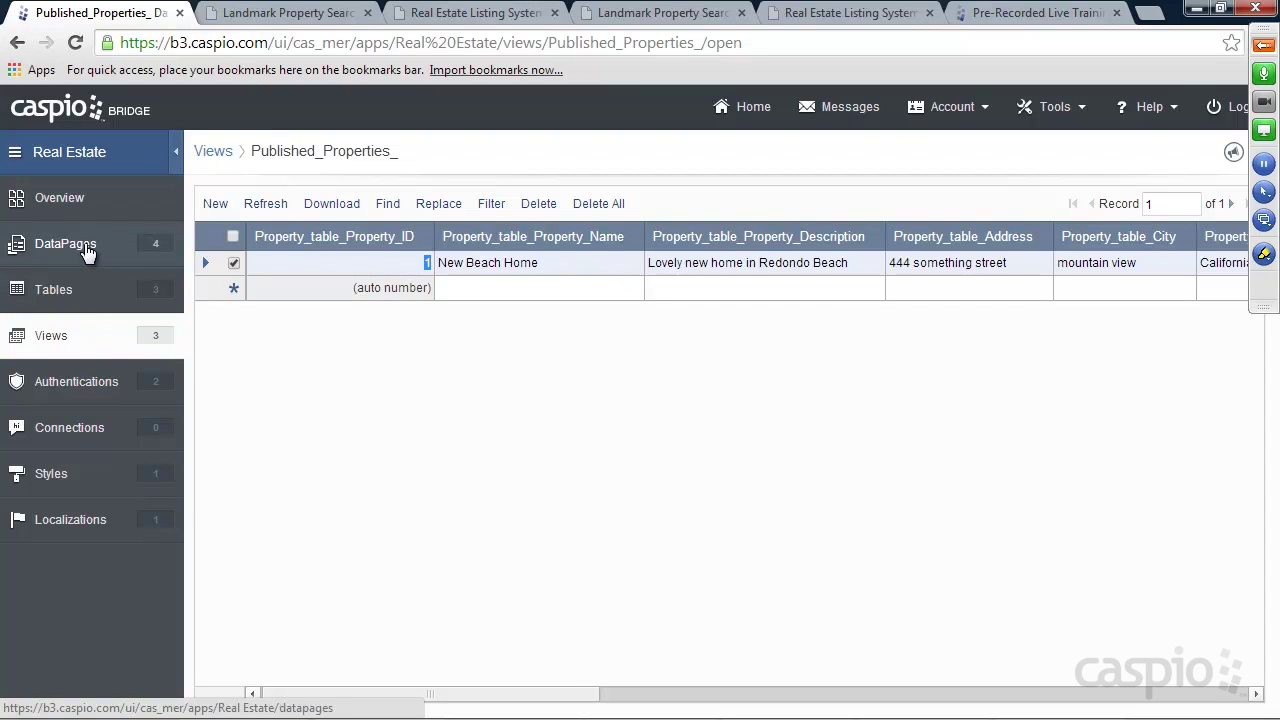
Start a new Gallery report DataPage in the Public folder
{"action": "left_click", "coordinate": [241, 347]}
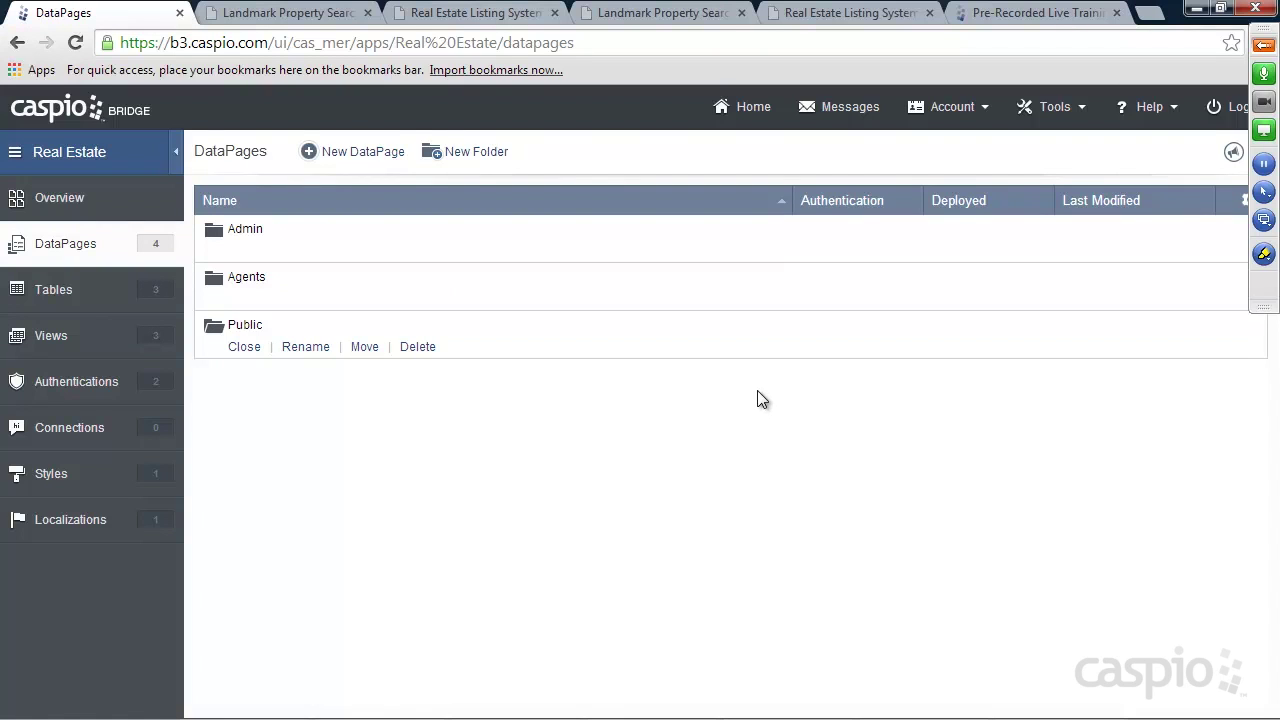
{"action": "left_click", "coordinate": [370, 156]}
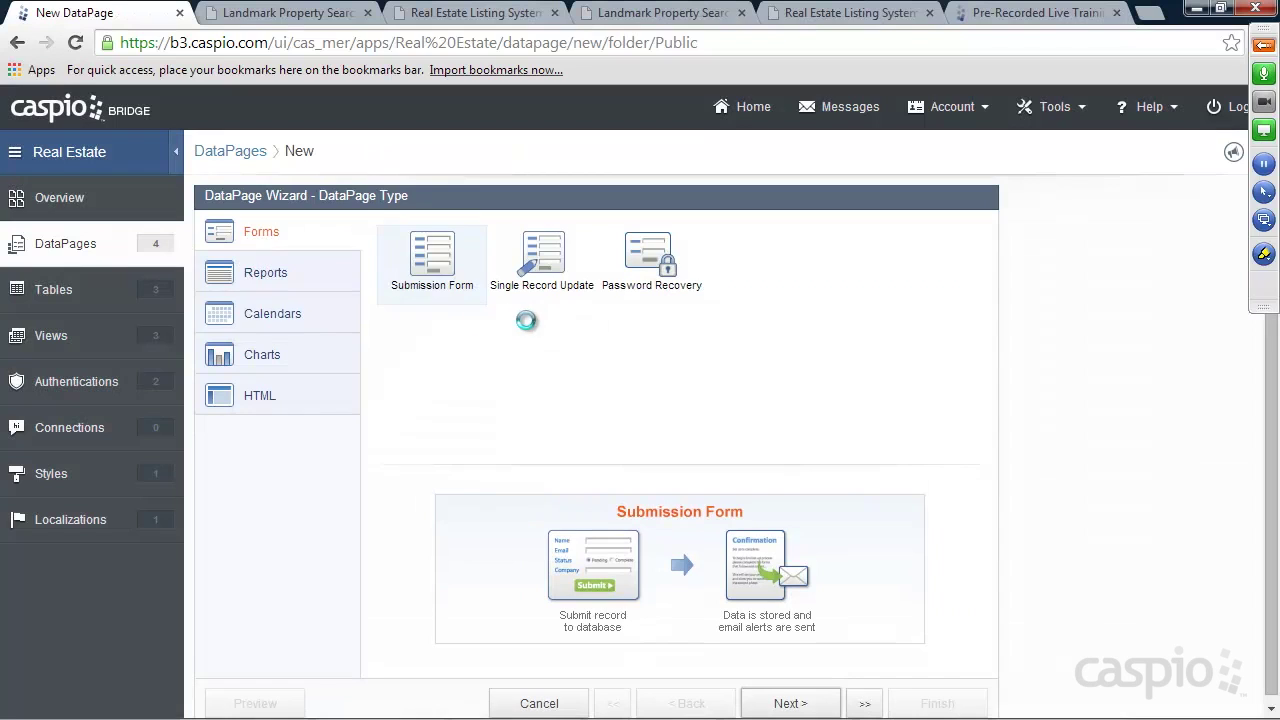
{"action": "left_click", "coordinate": [270, 280]}
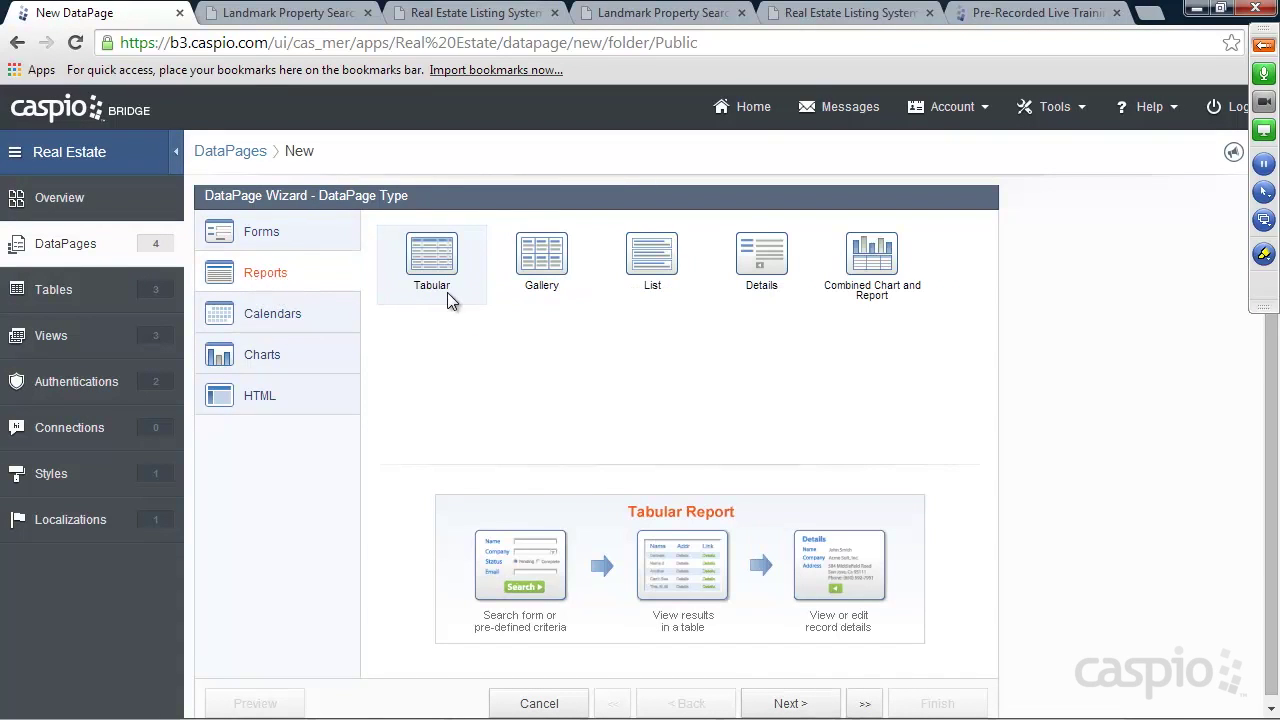
{"action": "left_click", "coordinate": [568, 288]}
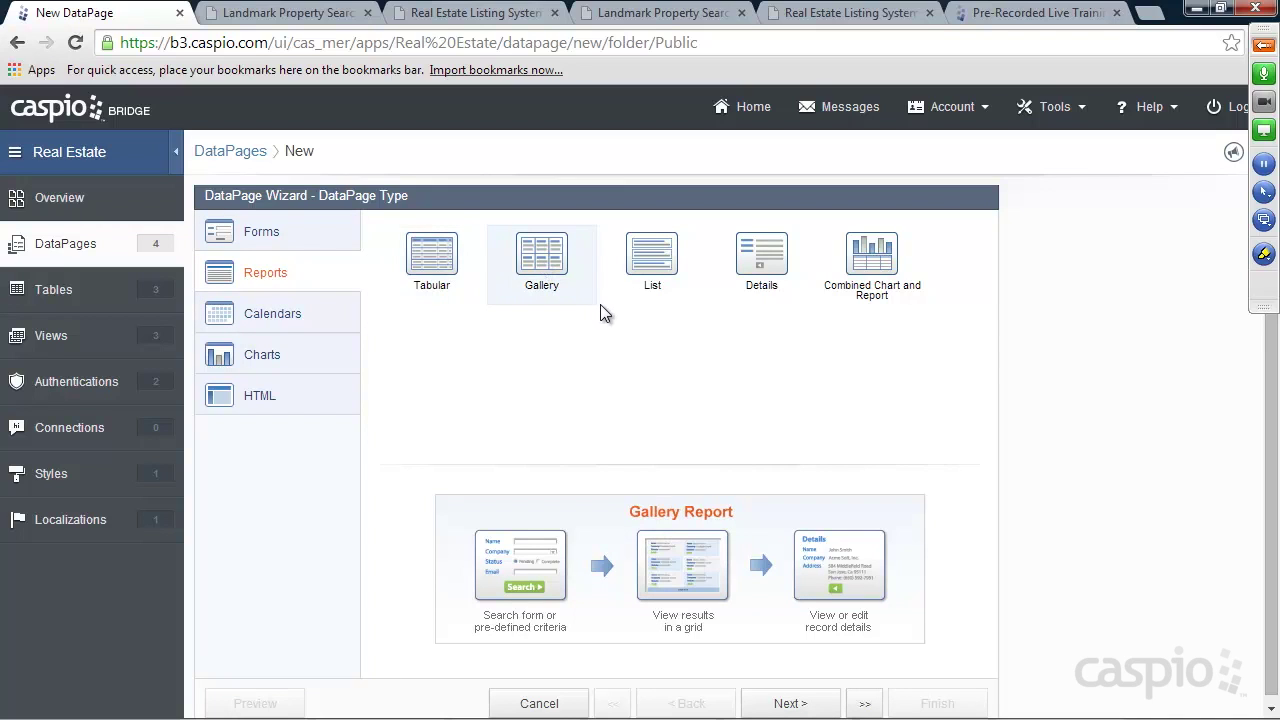
{"action": "left_click", "coordinate": [788, 702]}
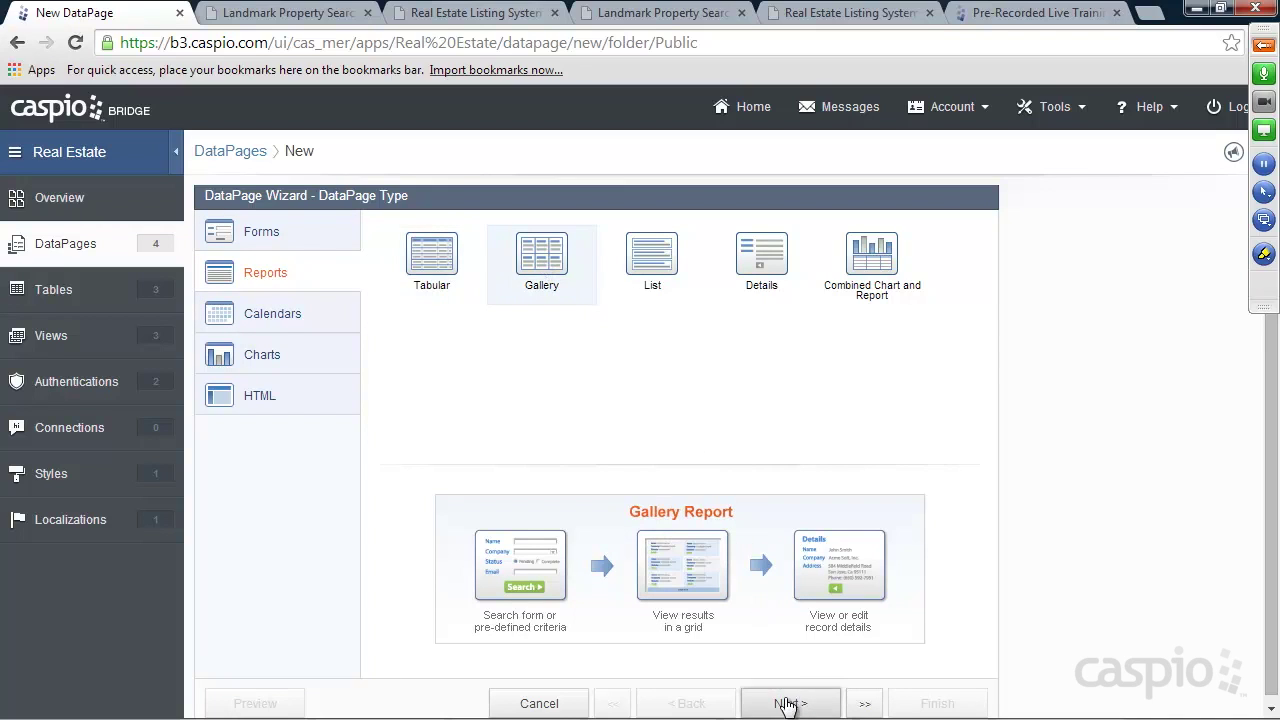
Use Published_Properties_ with Azure style, name it 'Public Search Listings', and enable advanced options
{"action": "left_click", "coordinate": [283, 290]}
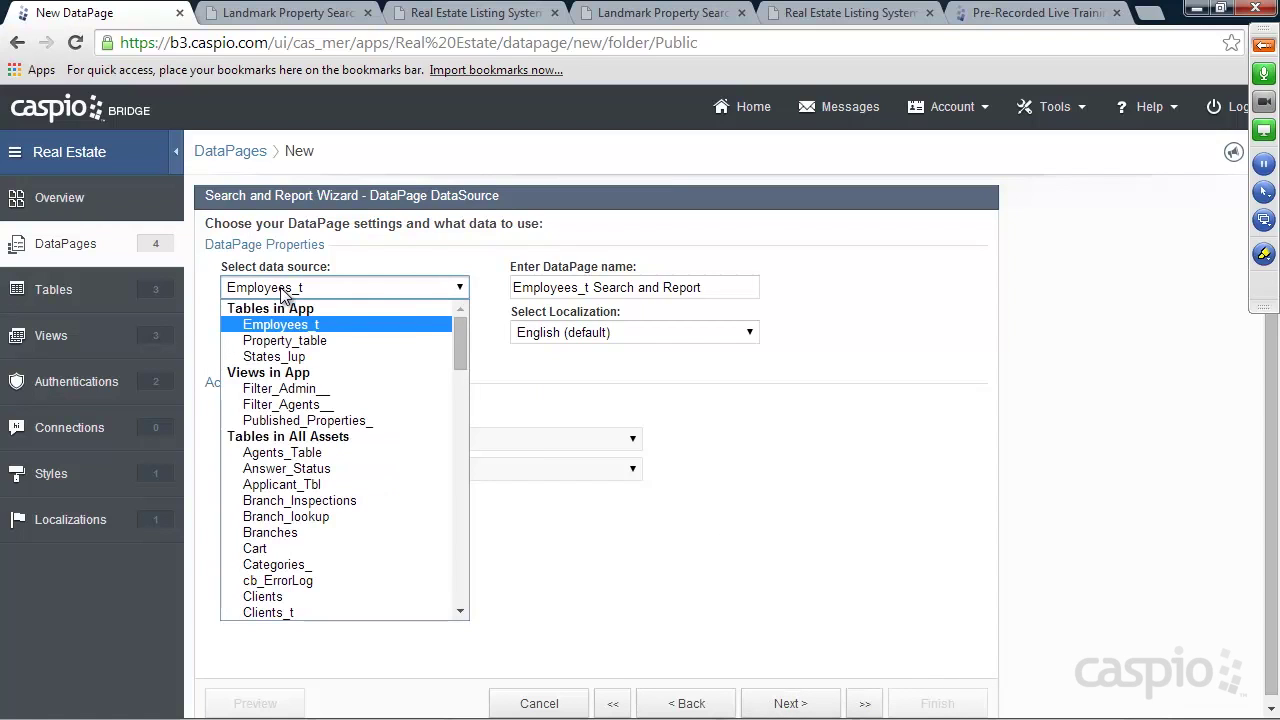
{"action": "left_click", "coordinate": [303, 427]}
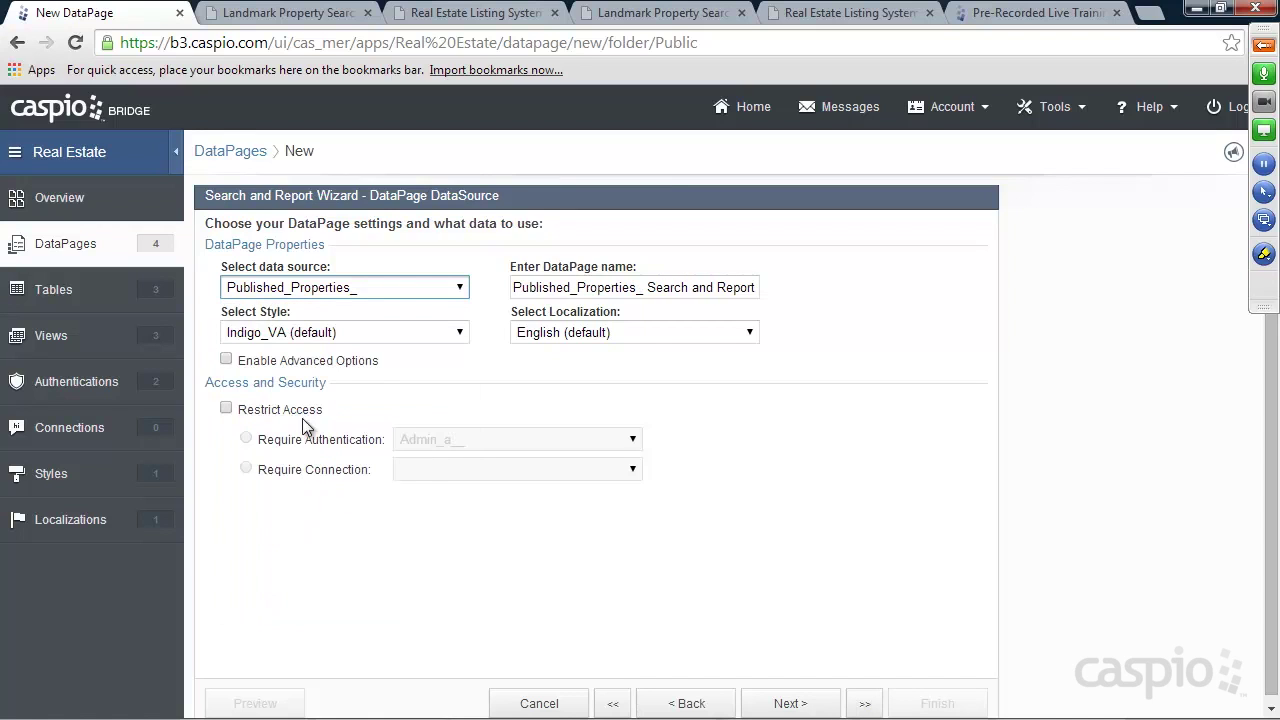
{"action": "left_click", "coordinate": [343, 332]}
{"action": "left_click", "coordinate": [316, 373]}
{"action": "triple_click", "coordinate": [628, 289]}
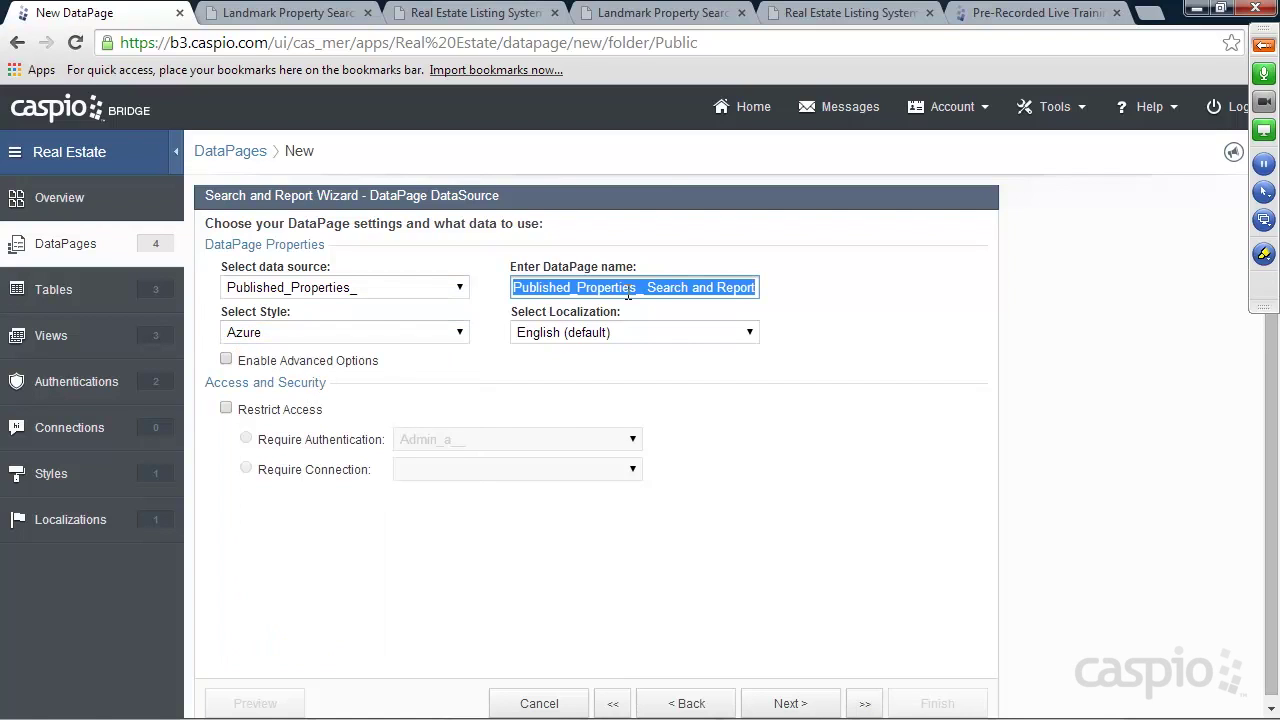
{"action": "type", "text": "Public Search Listings"}
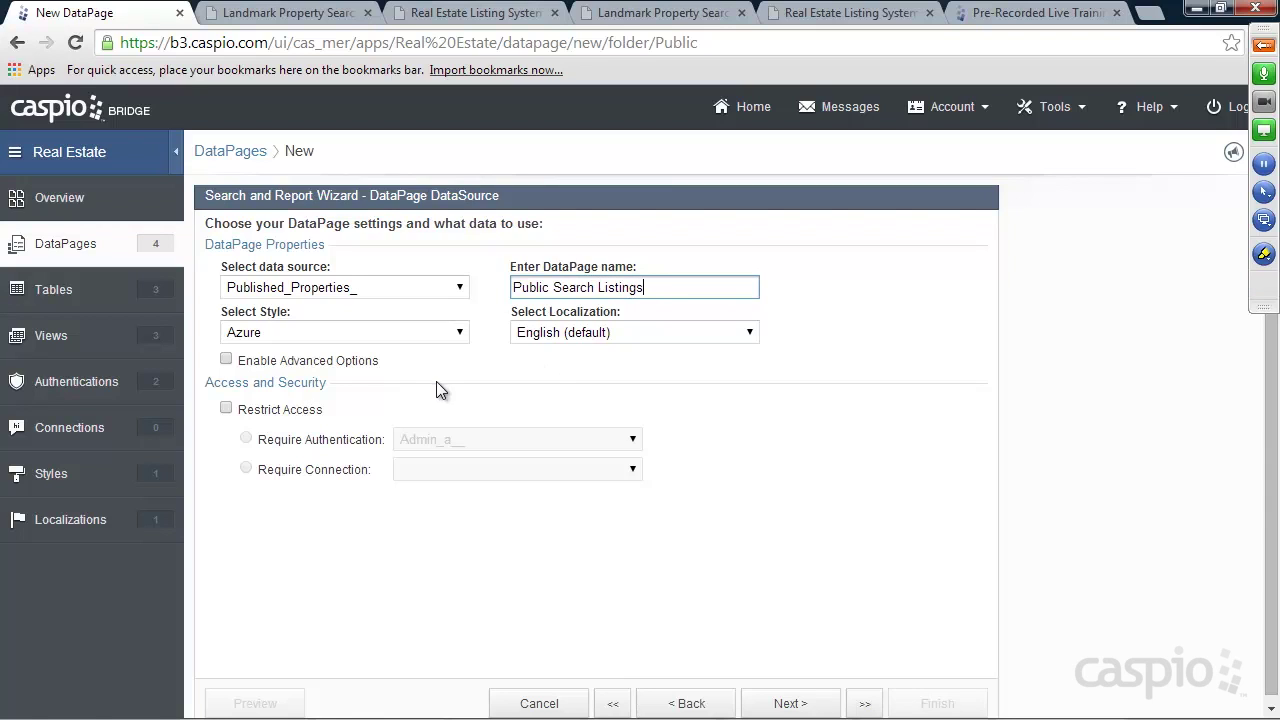
{"action": "left_click", "coordinate": [227, 361]}
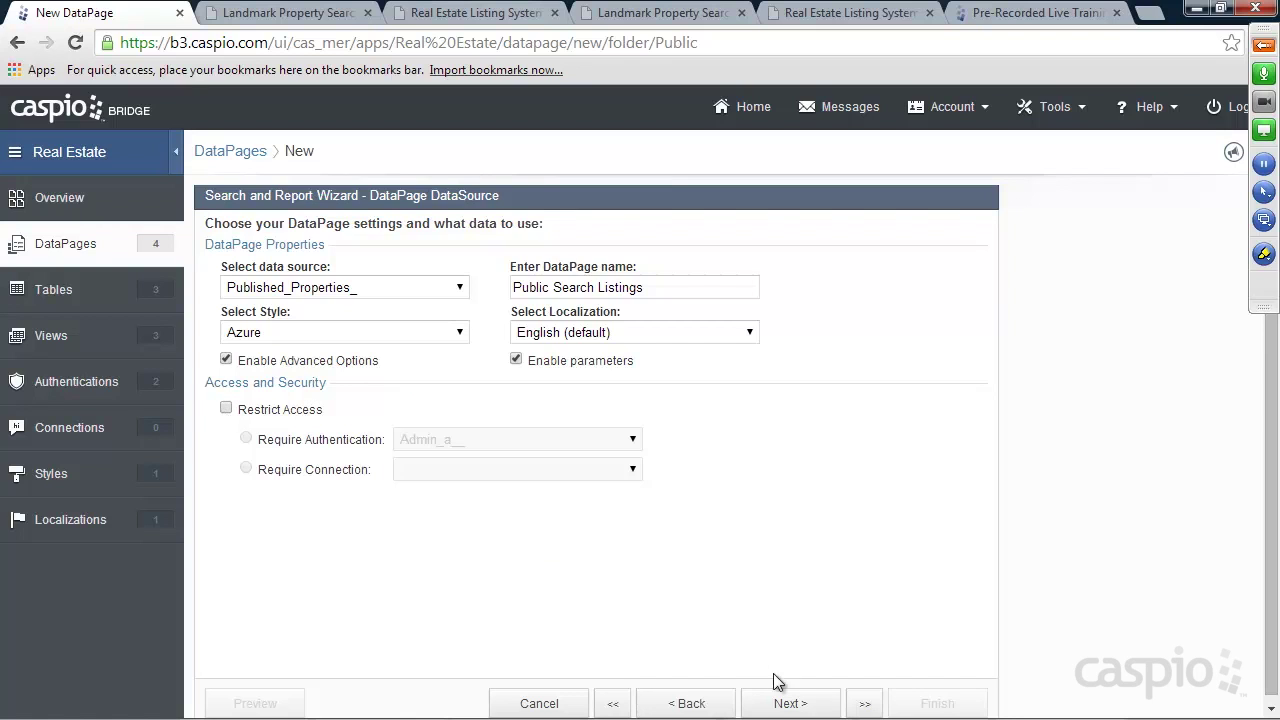
Move the 'Public Search Listings' wizard past its data source settings to the Search Type step
{"action": "left_click", "coordinate": [790, 703]}
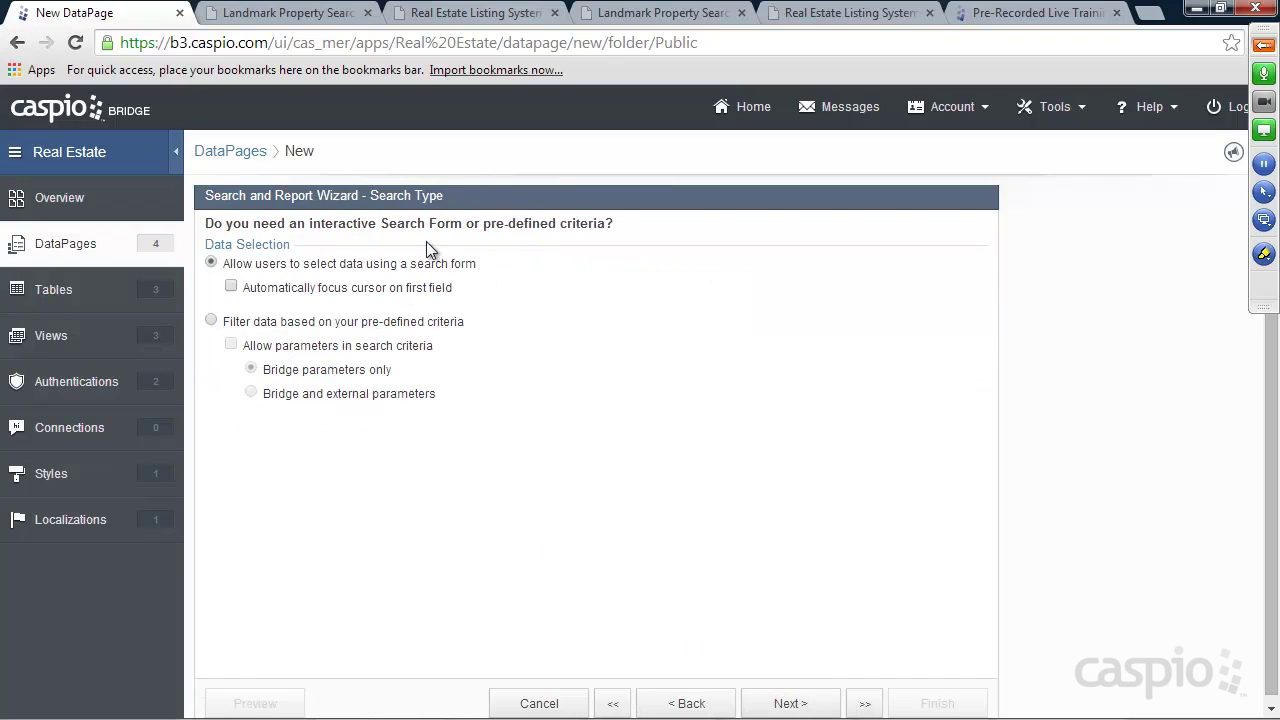
Add Property_table_State, Property_table_City and Property_table_Price as search form fields
{"action": "left_click", "coordinate": [818, 702]}
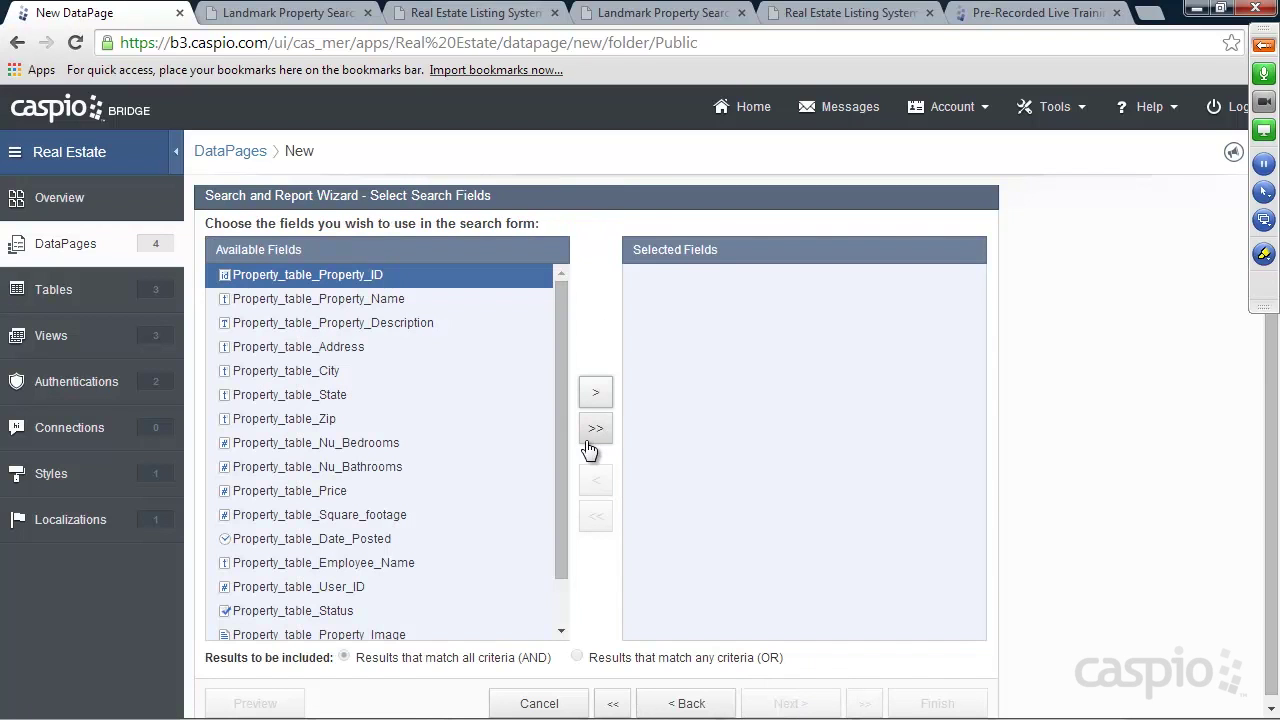
{"action": "left_click", "coordinate": [326, 396]}
{"action": "left_click", "coordinate": [595, 392]}
{"action": "left_click", "coordinate": [340, 371]}
{"action": "left_click", "coordinate": [595, 392]}
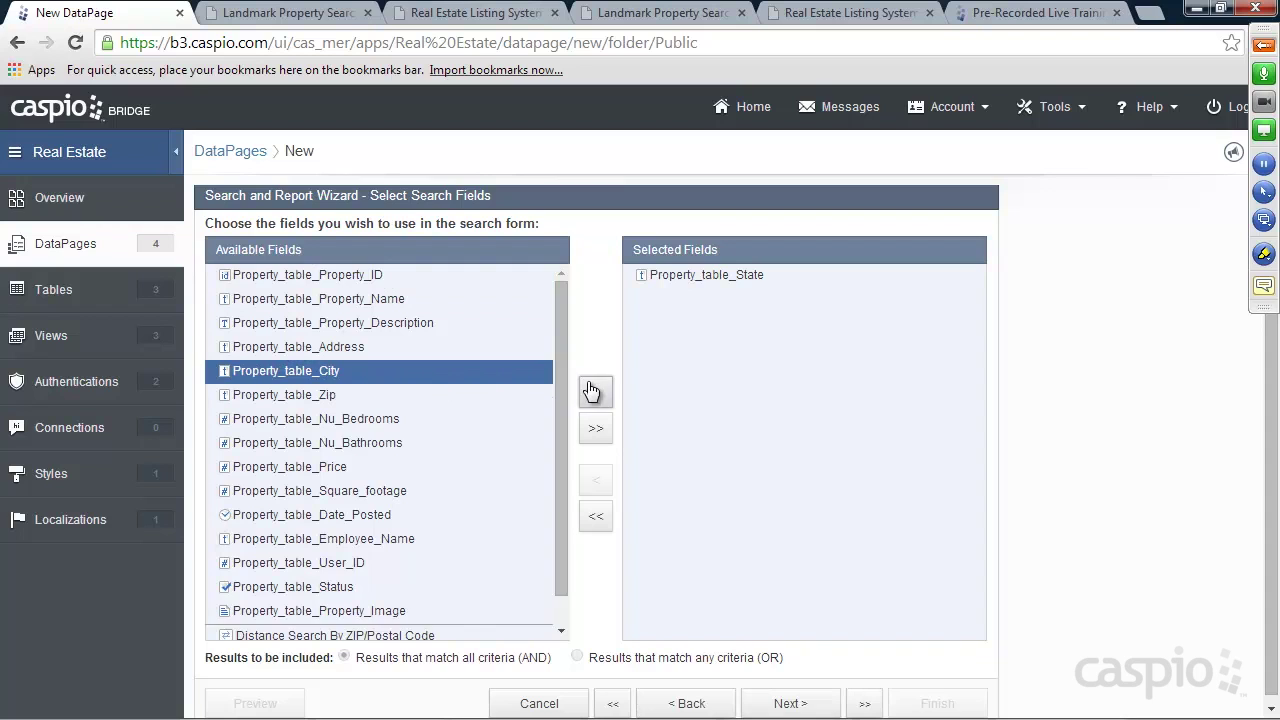
{"action": "left_click_drag", "start_coordinate": [565, 368], "coordinate": [564, 398]}
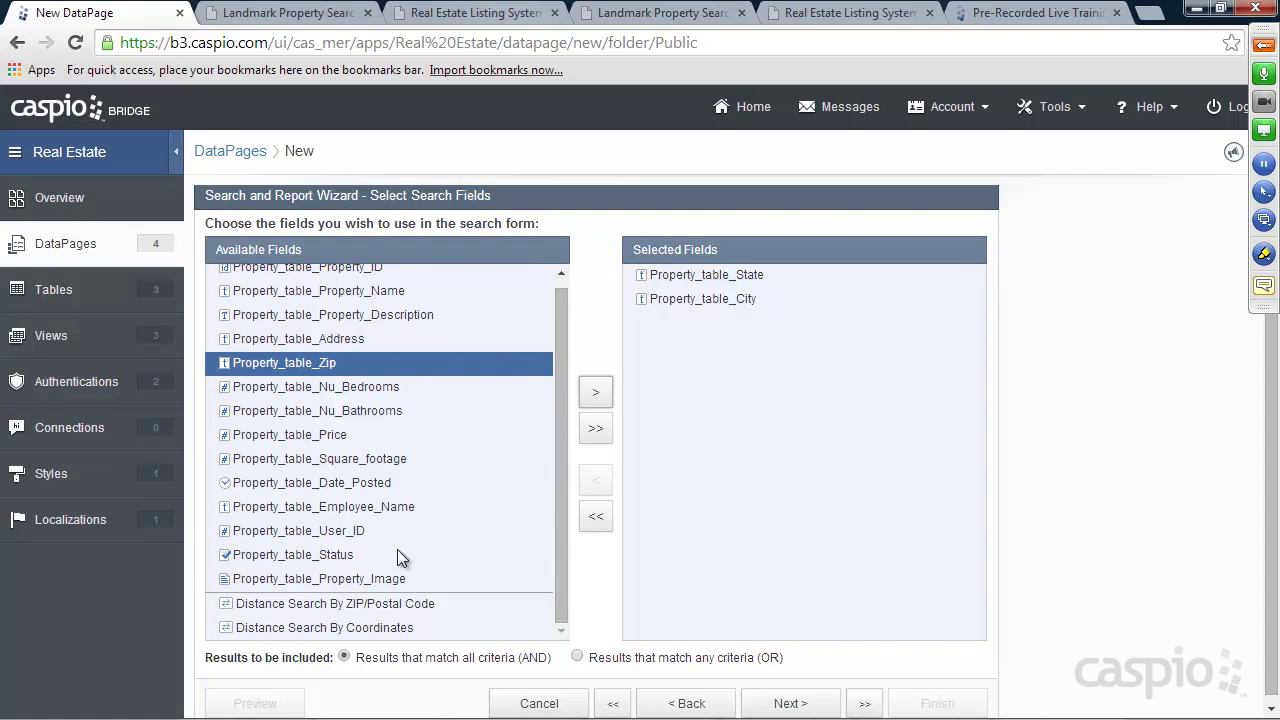
{"action": "left_click", "coordinate": [334, 437]}
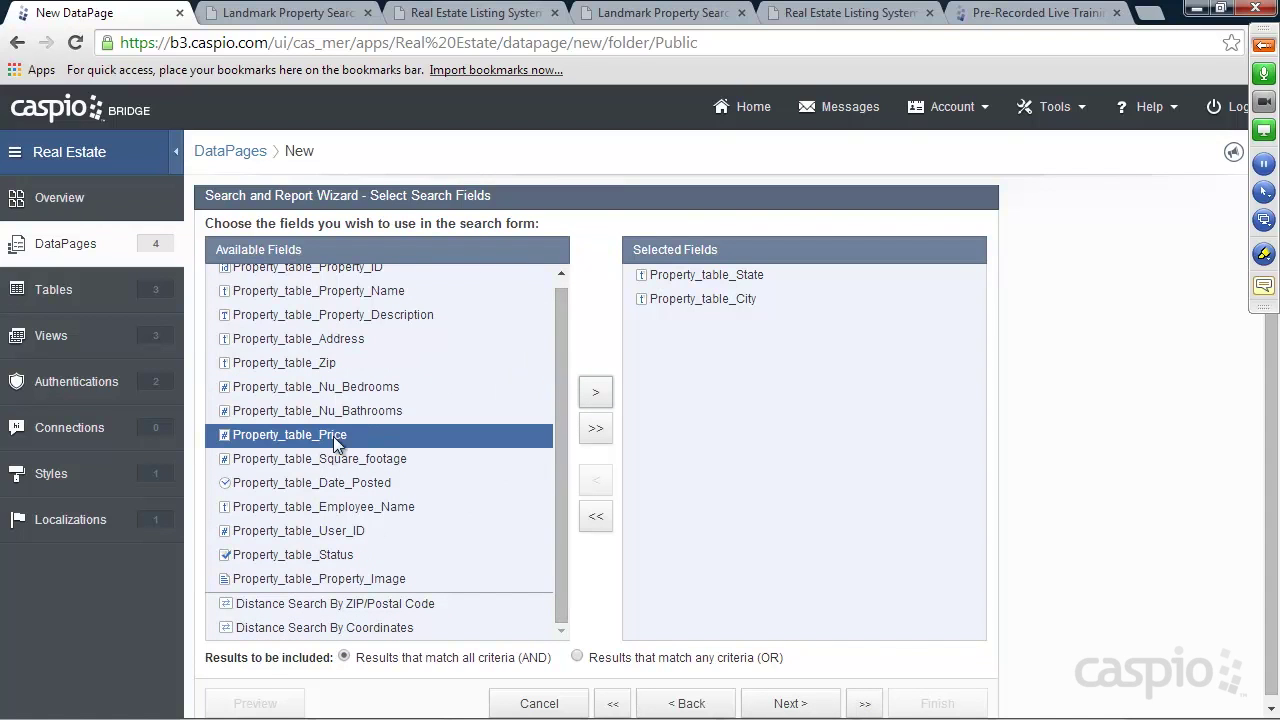
{"action": "left_click", "coordinate": [596, 400]}
{"action": "left_click", "coordinate": [314, 14]}
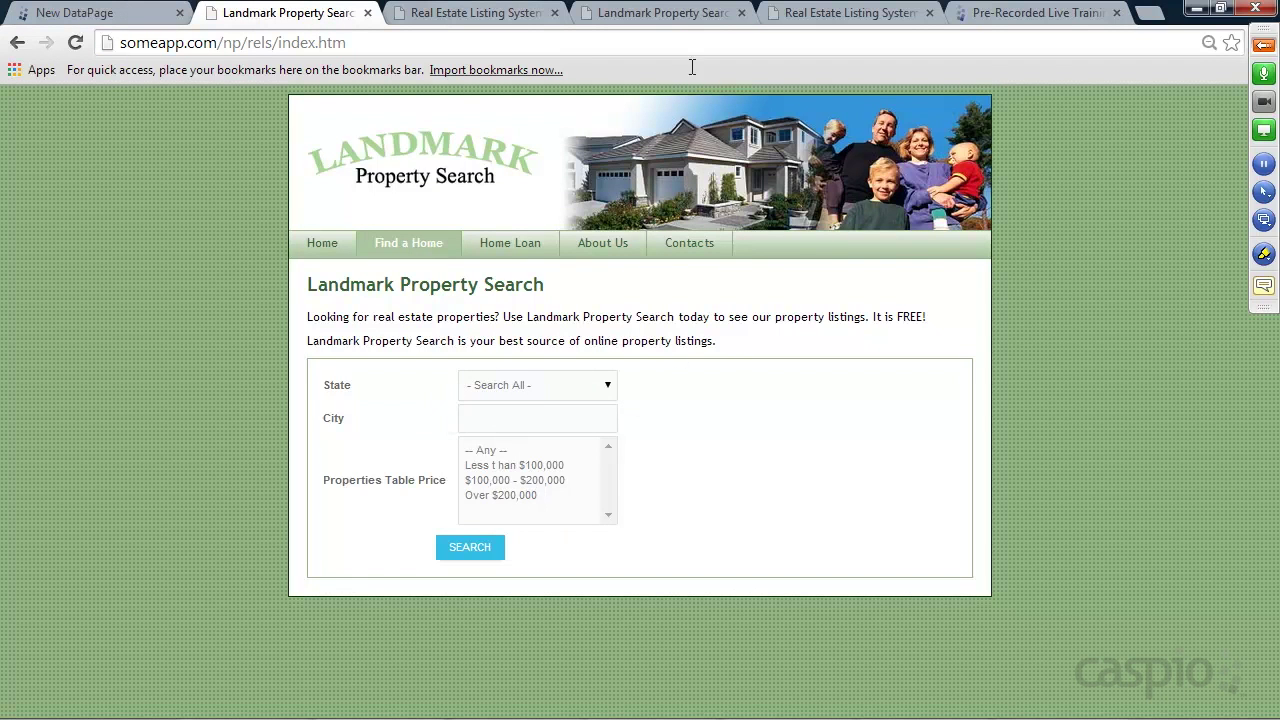
{"action": "left_click", "coordinate": [116, 14]}
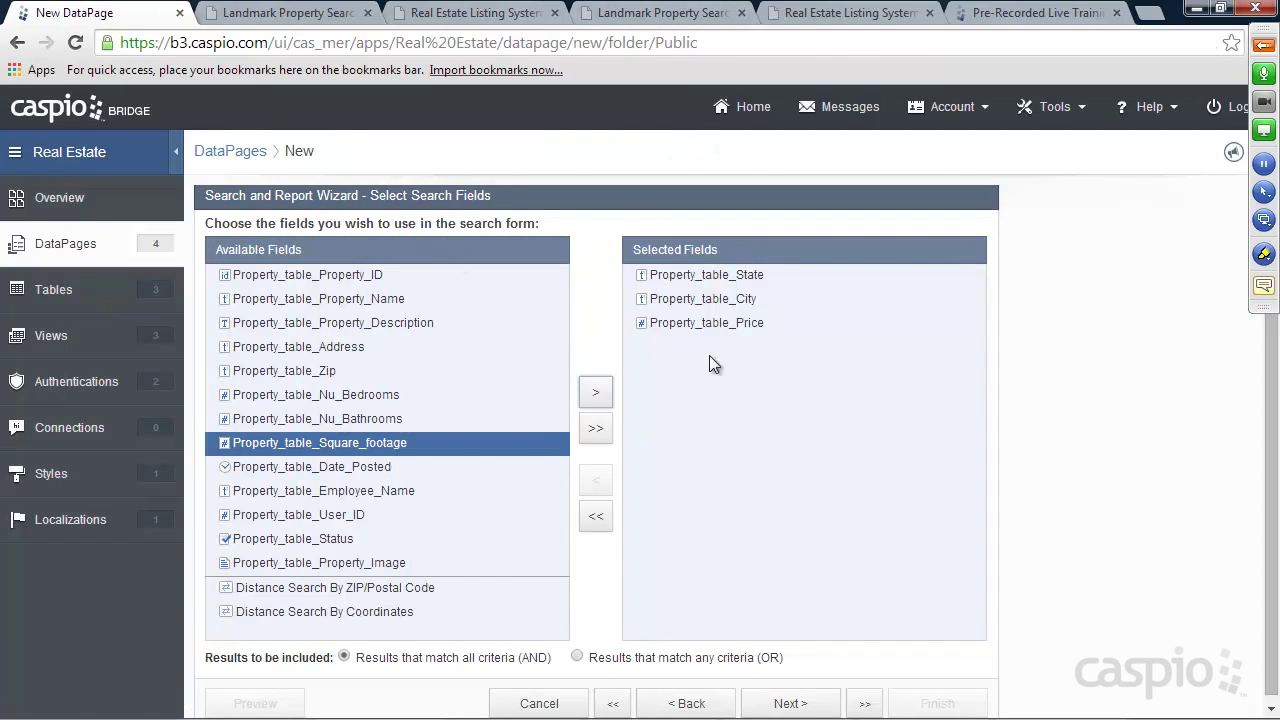
{"action": "left_click", "coordinate": [787, 703]}
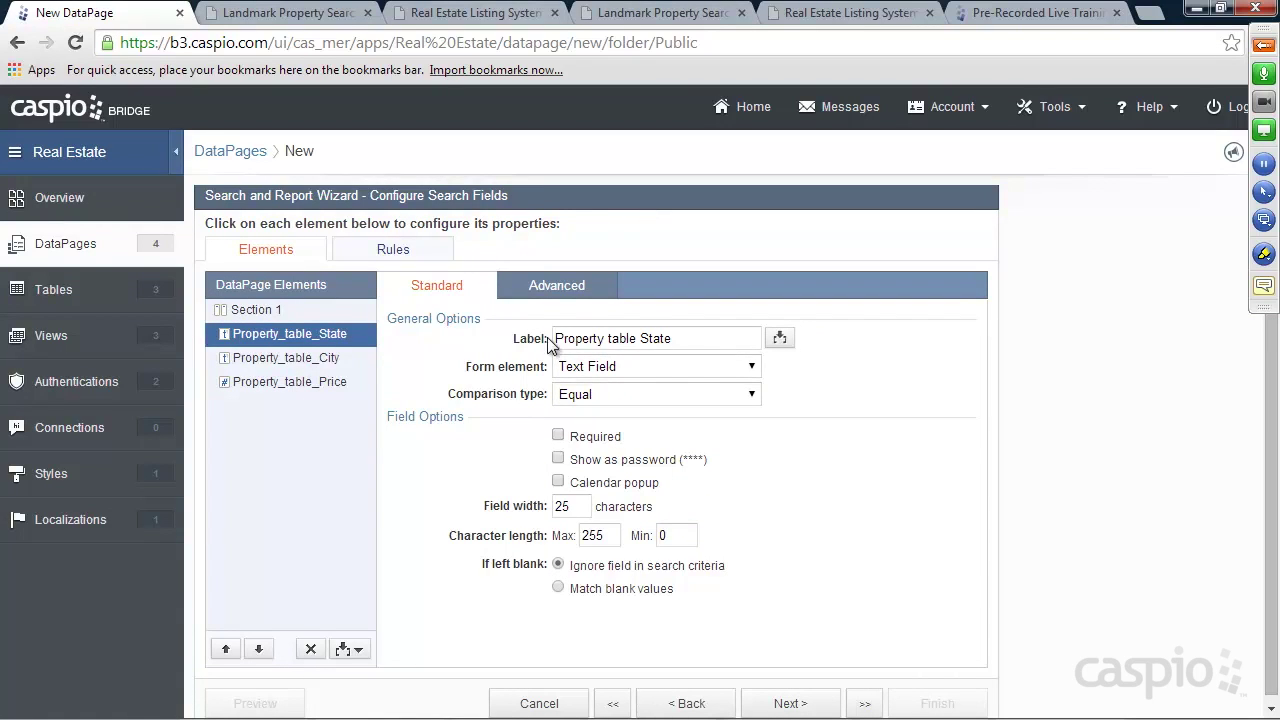
Relabel the State search field 'State' and make it a Dropdown with Both as source
{"action": "left_click_drag", "start_coordinate": [641, 338], "coordinate": [552, 340]}
{"action": "key", "text": "BackSpace"}
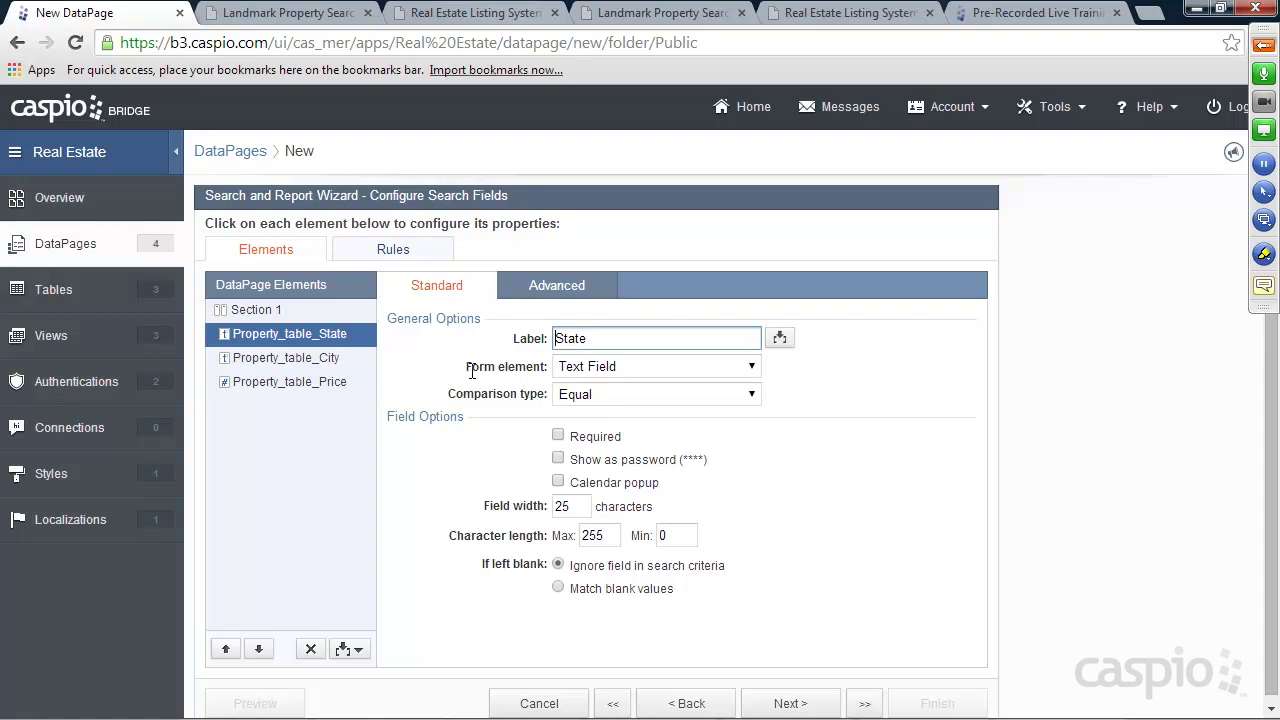
{"action": "left_click", "coordinate": [614, 367]}
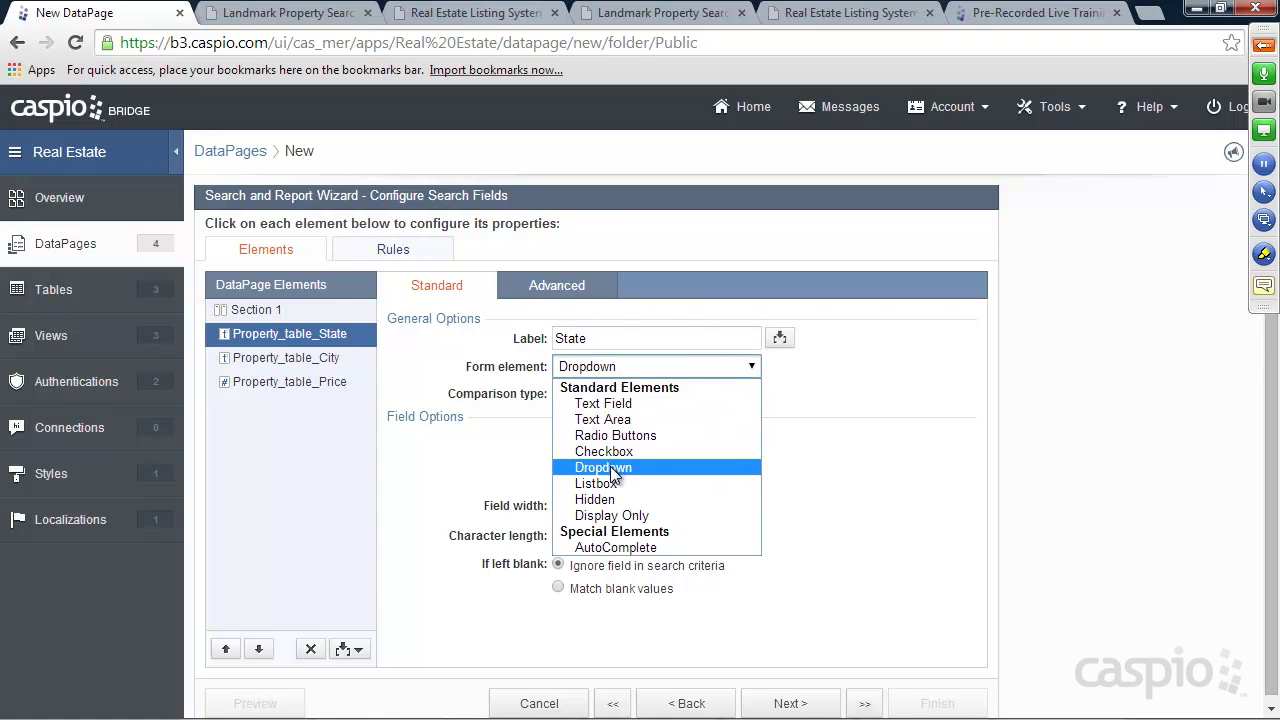
{"action": "left_click", "coordinate": [612, 469]}
{"action": "left_click", "coordinate": [610, 461]}
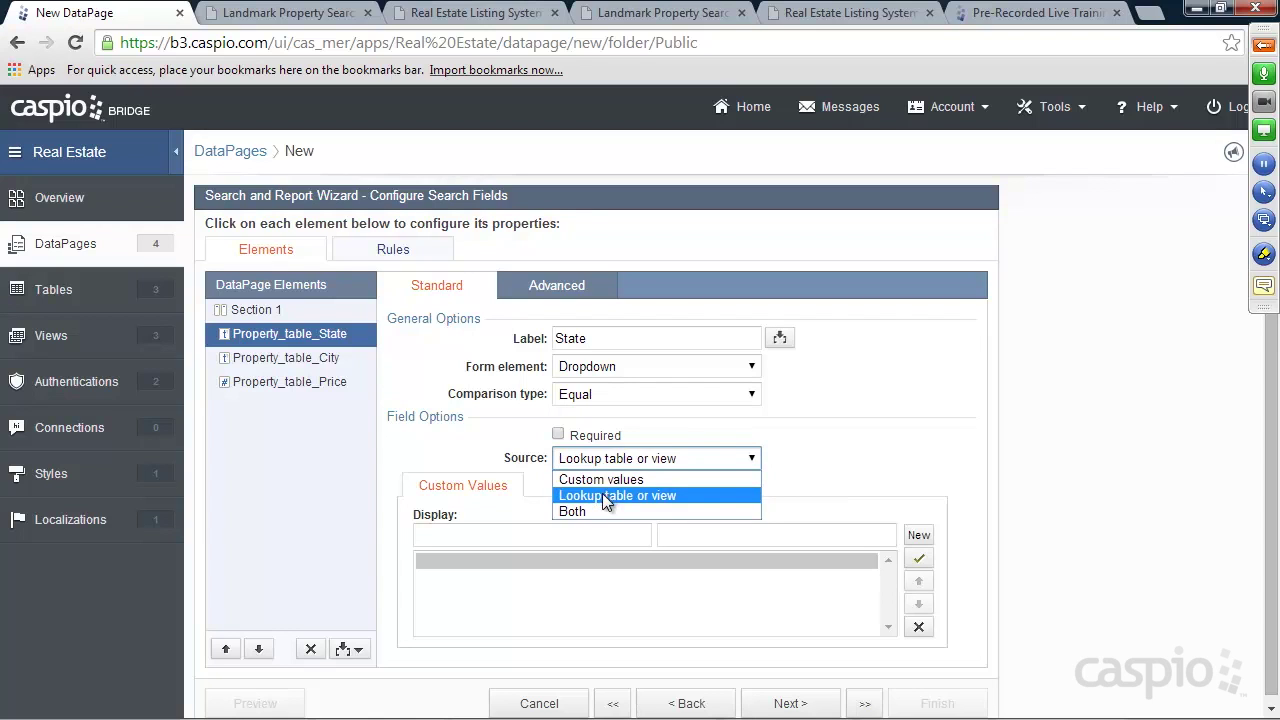
{"action": "left_click", "coordinate": [592, 512]}
Add a blank-valued '-- Search All --' option and take the state options from States_lup
{"action": "type", "text": "-- Search All --"}
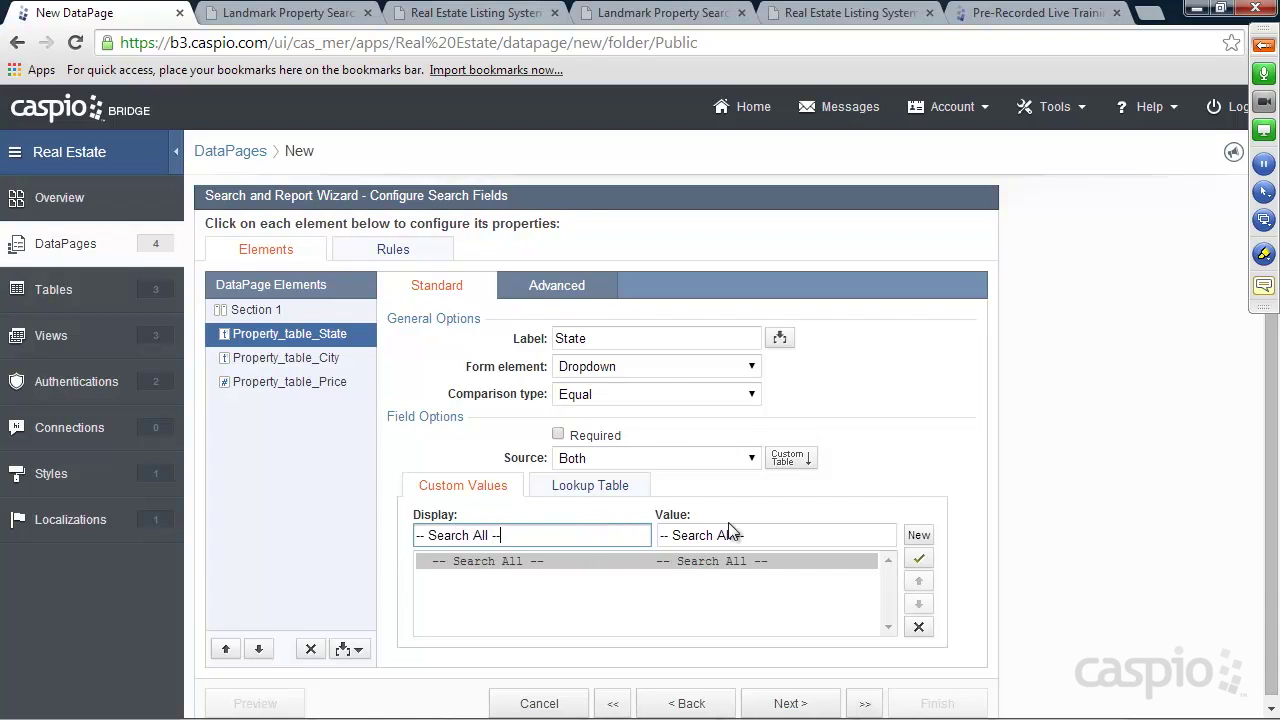
{"action": "left_click_drag", "start_coordinate": [752, 535], "coordinate": [657, 536]}
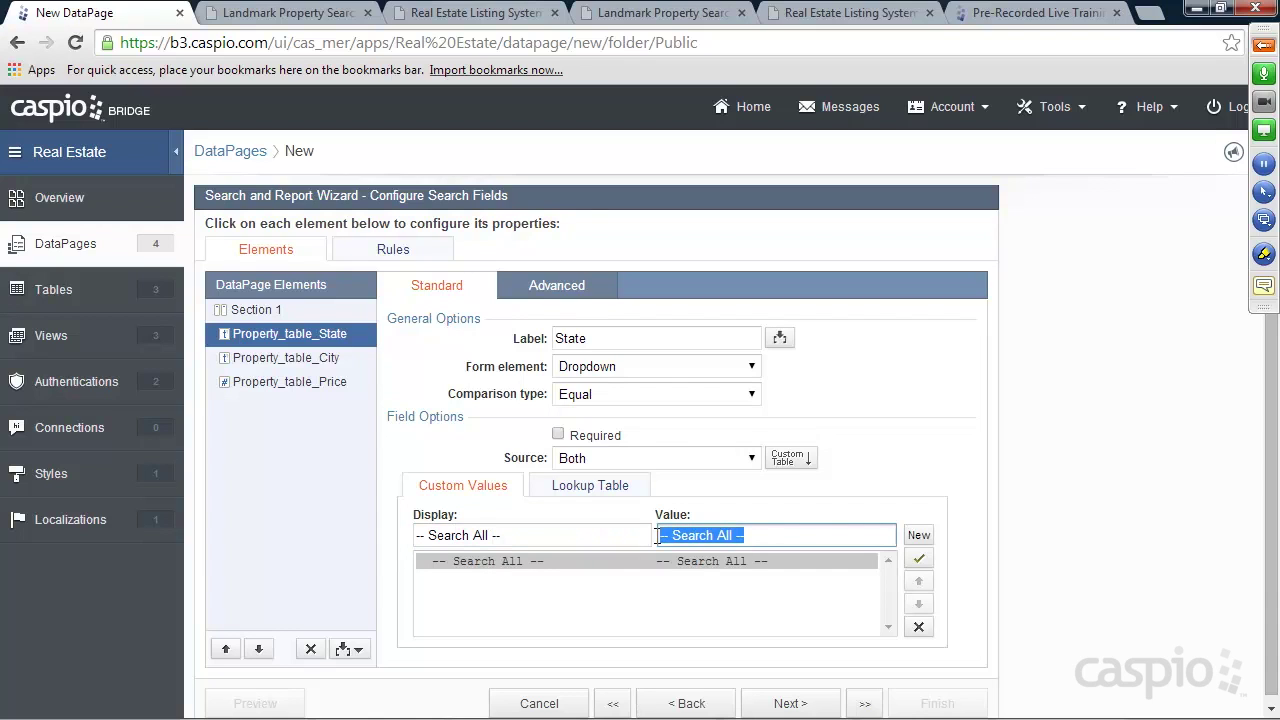
{"action": "key", "text": "BackSpace"}
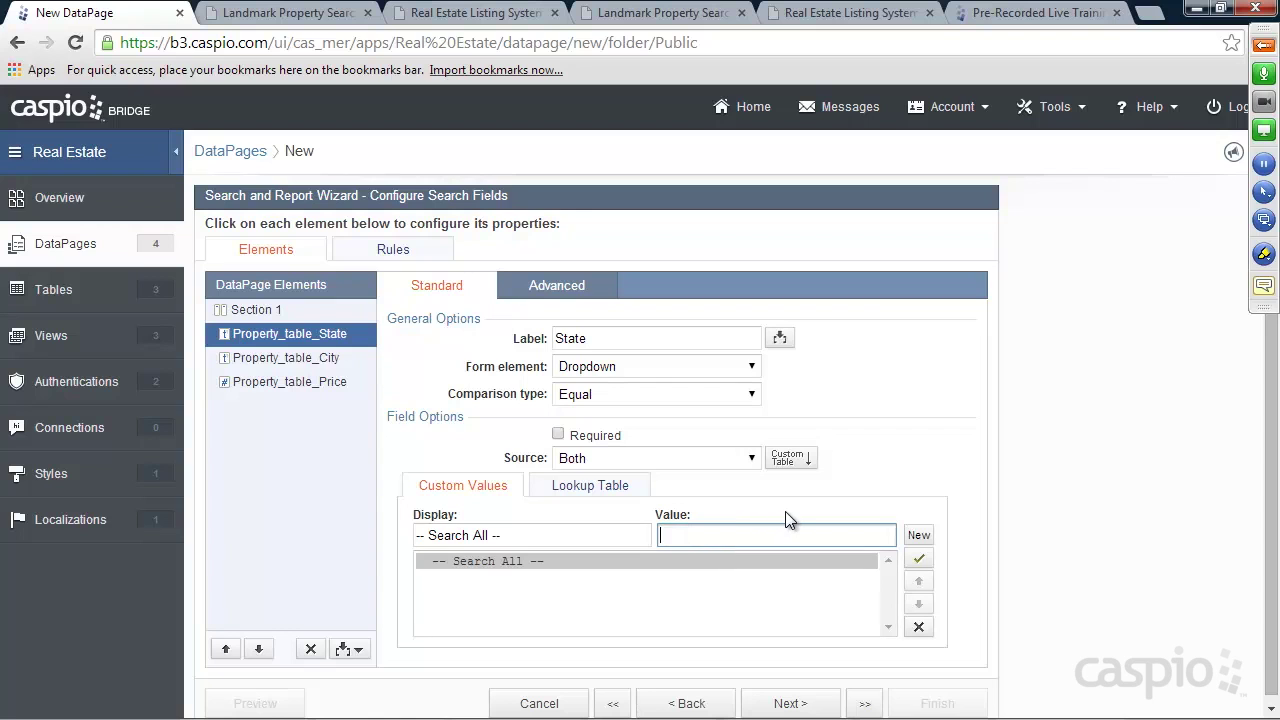
{"action": "left_click", "coordinate": [589, 486]}
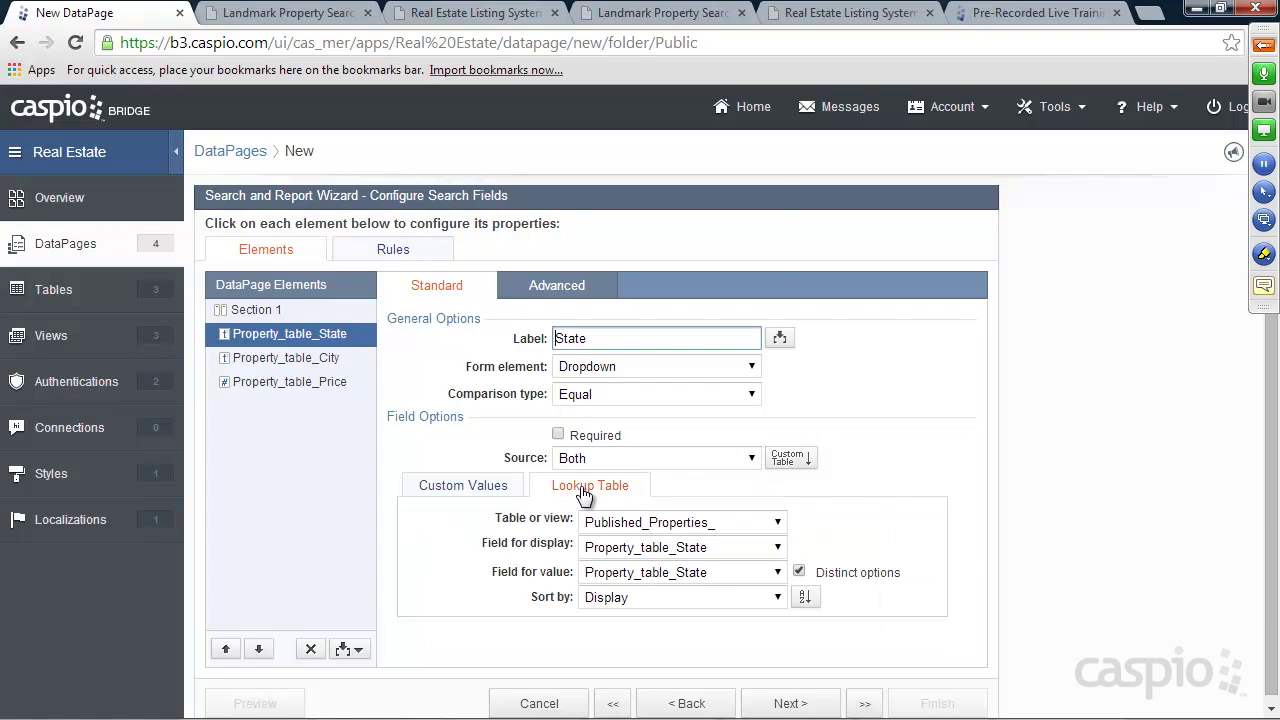
{"action": "left_click", "coordinate": [618, 526]}
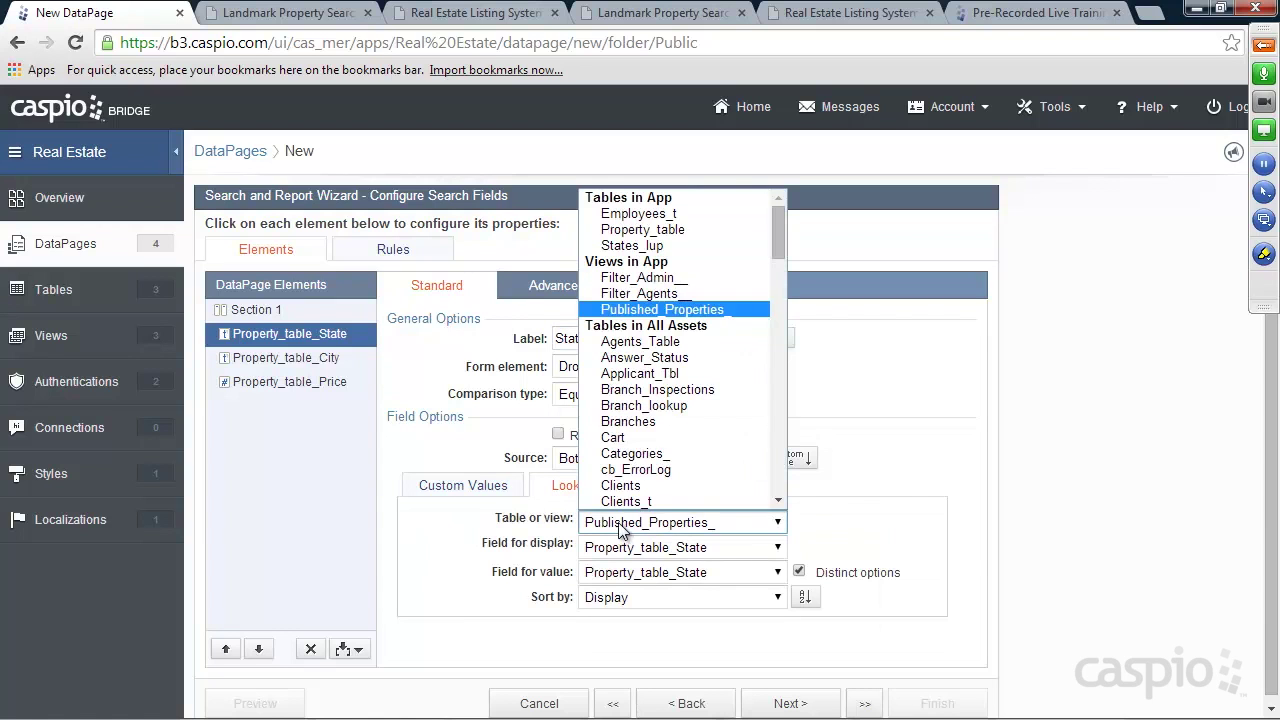
{"action": "left_click", "coordinate": [638, 246]}
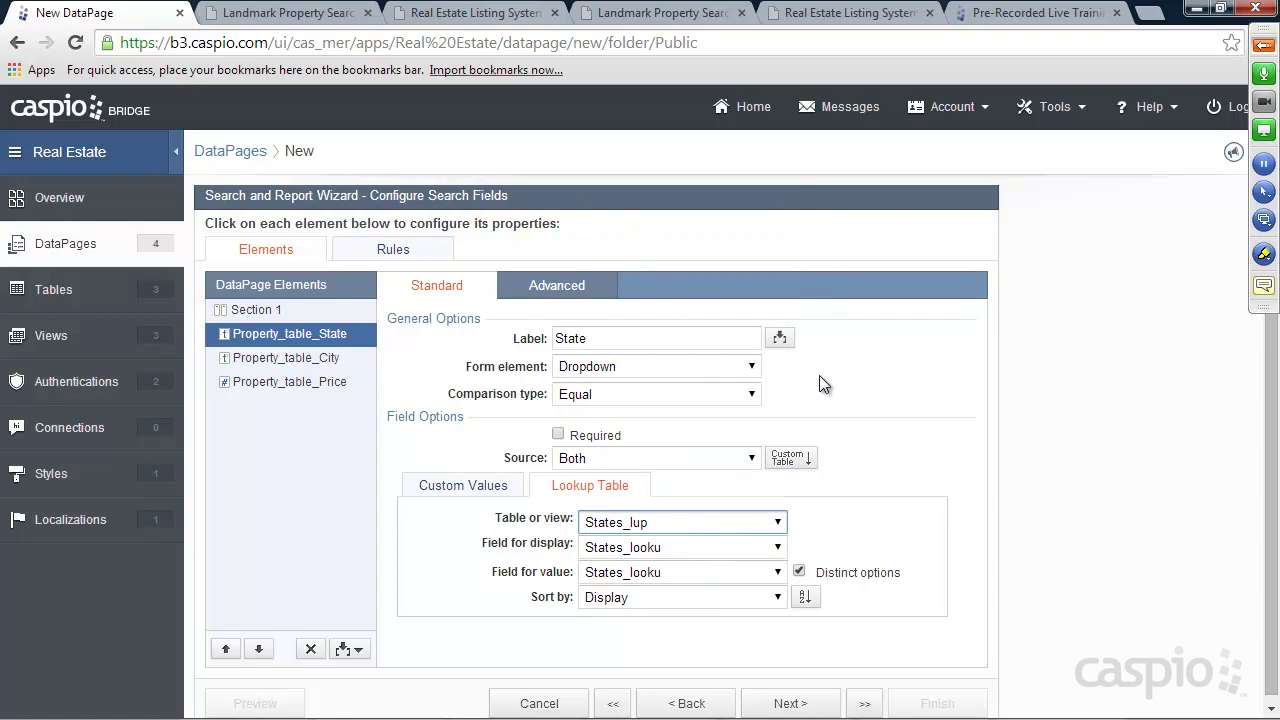
Label the City search field 'City' and set its comparison type to Contains
{"action": "left_click", "coordinate": [318, 361]}
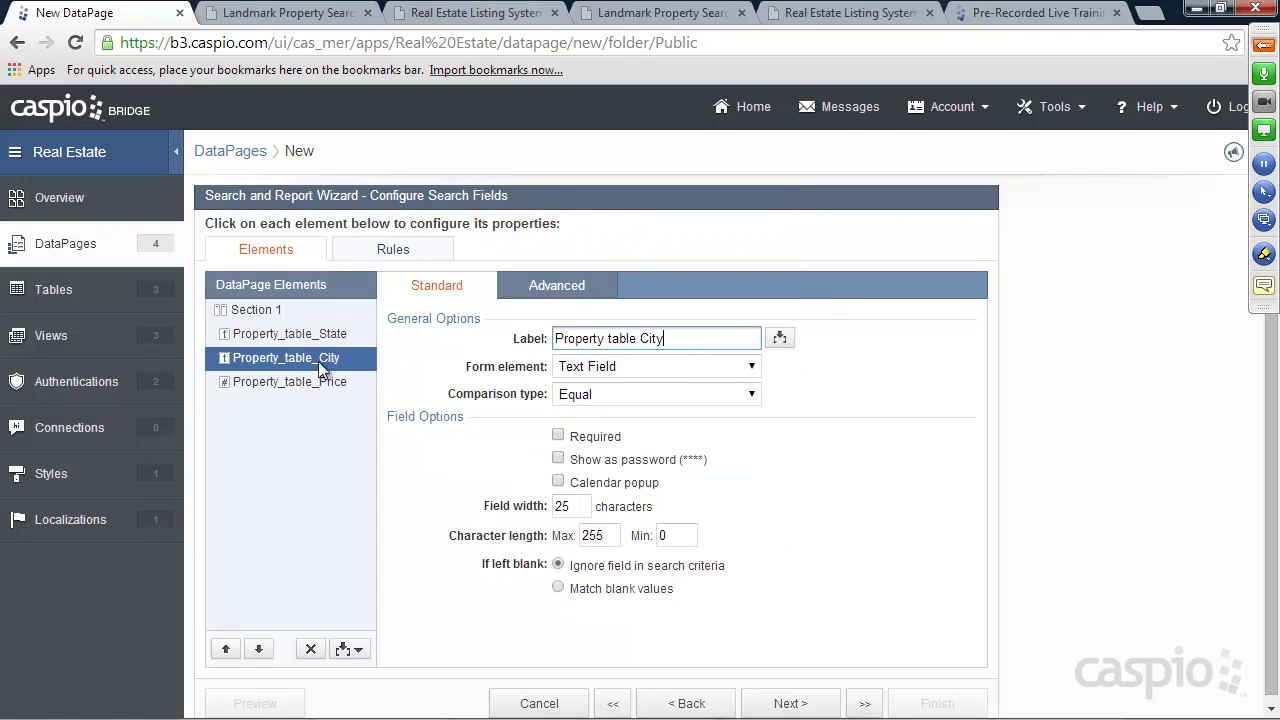
{"action": "left_click_drag", "start_coordinate": [641, 341], "coordinate": [510, 342]}
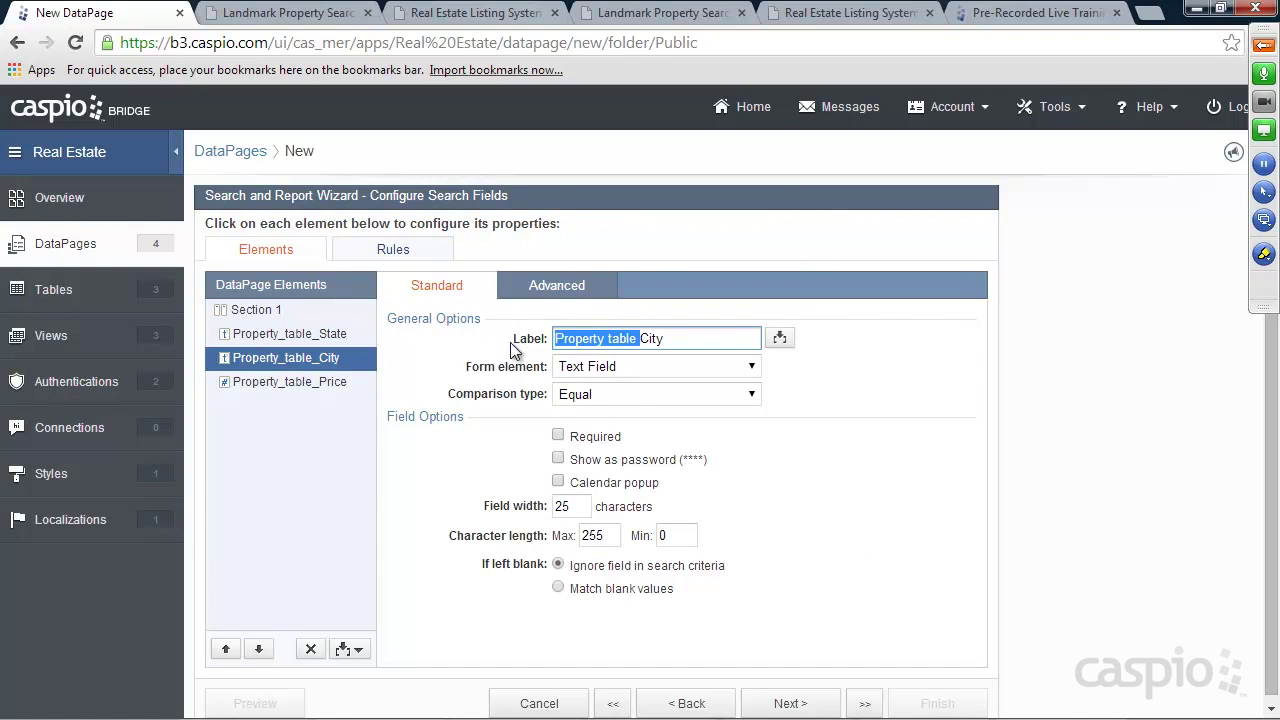
{"action": "left_click", "coordinate": [665, 336]}
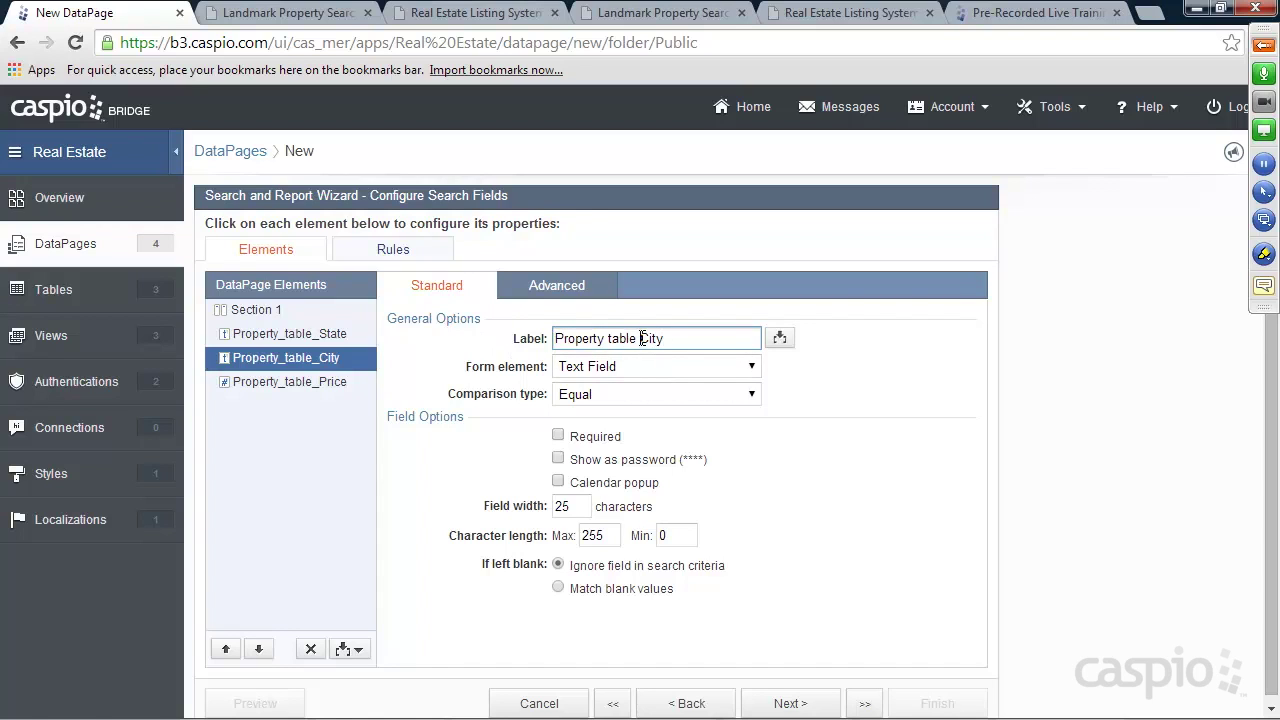
{"action": "left_click_drag", "start_coordinate": [596, 339], "coordinate": [555, 340]}
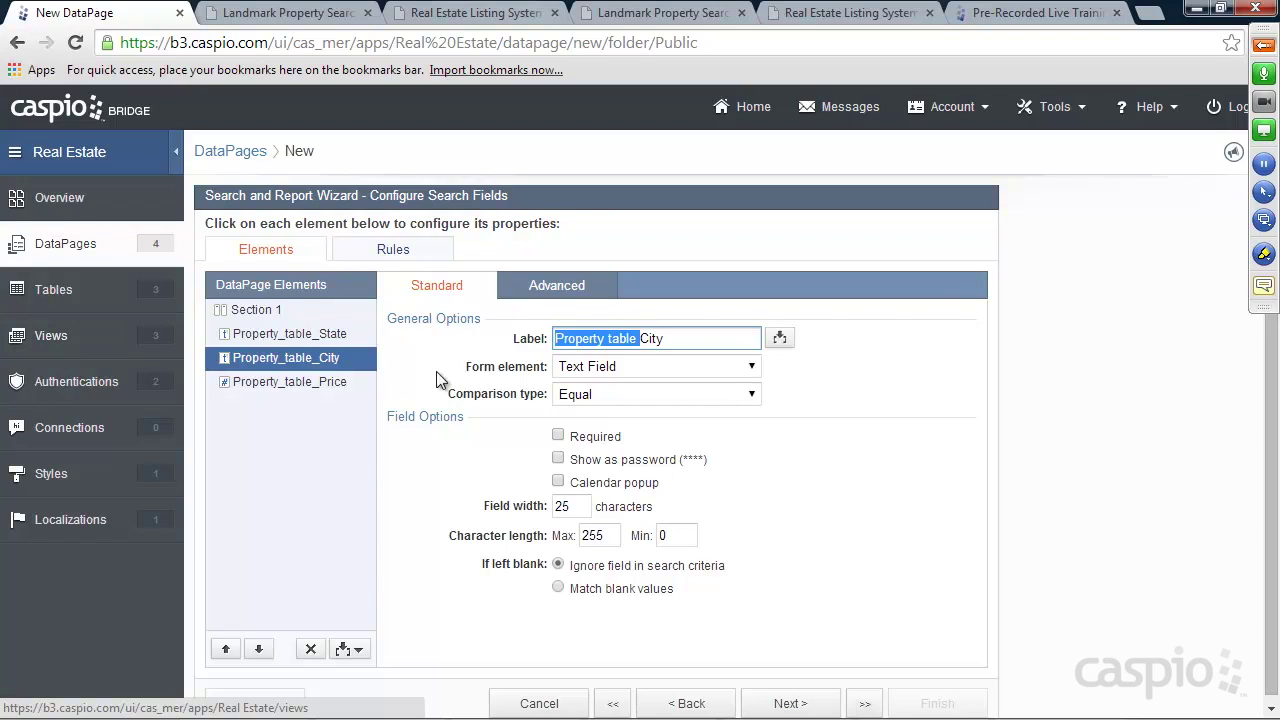
{"action": "key", "text": "BackSpace"}
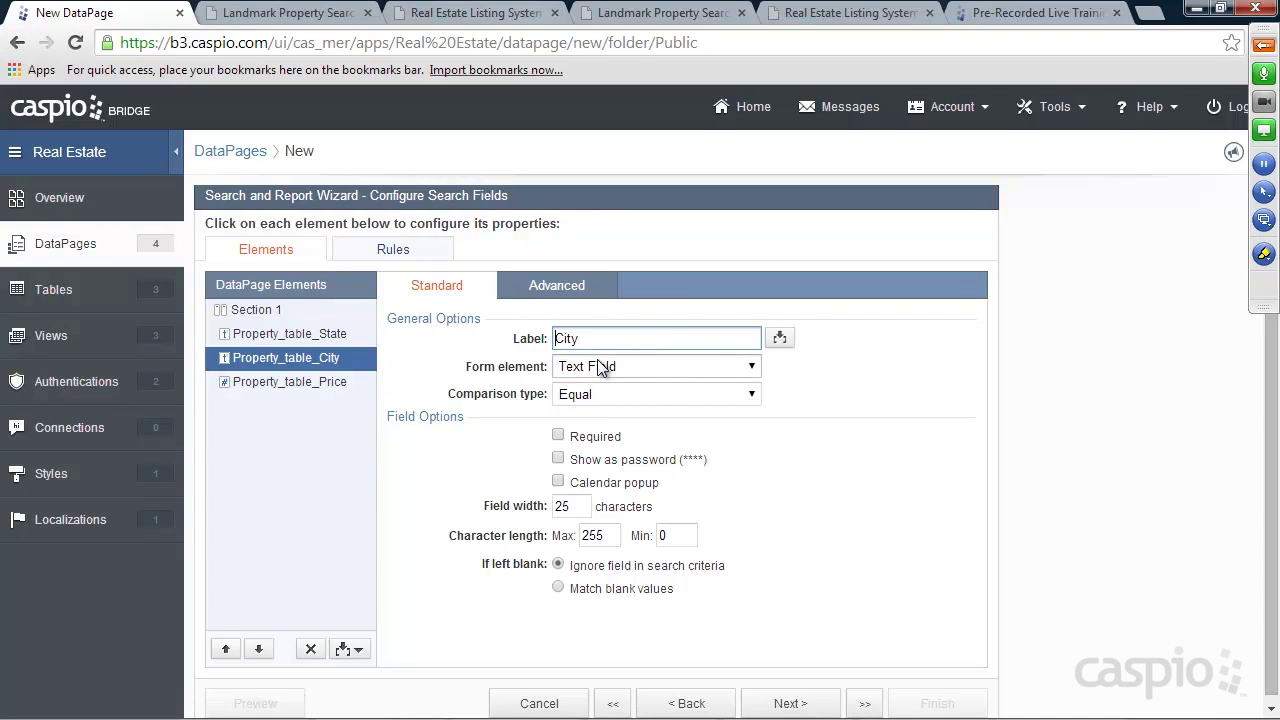
{"action": "left_click", "coordinate": [597, 393]}
{"action": "left_click", "coordinate": [596, 441]}
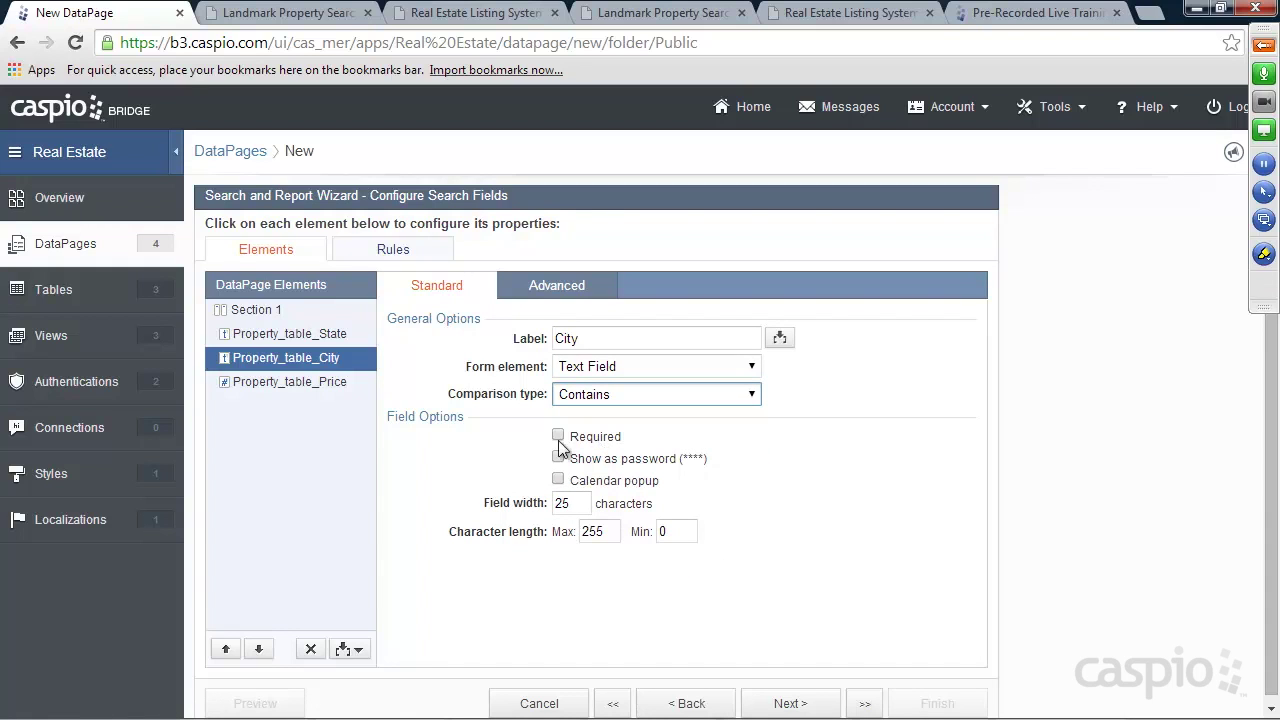
{"action": "left_click", "coordinate": [282, 384]}
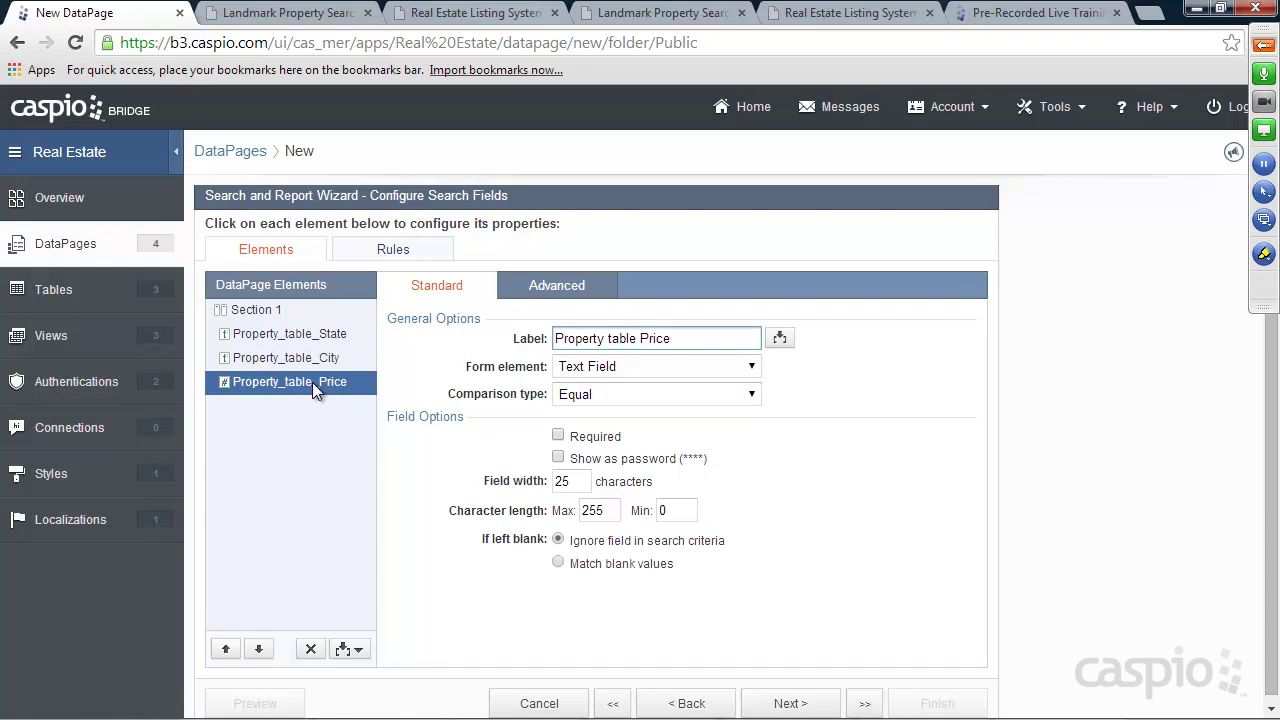
Label the Price field 'Price', make it a Listbox, and compare by Range
{"action": "left_click_drag", "start_coordinate": [640, 340], "coordinate": [553, 340]}
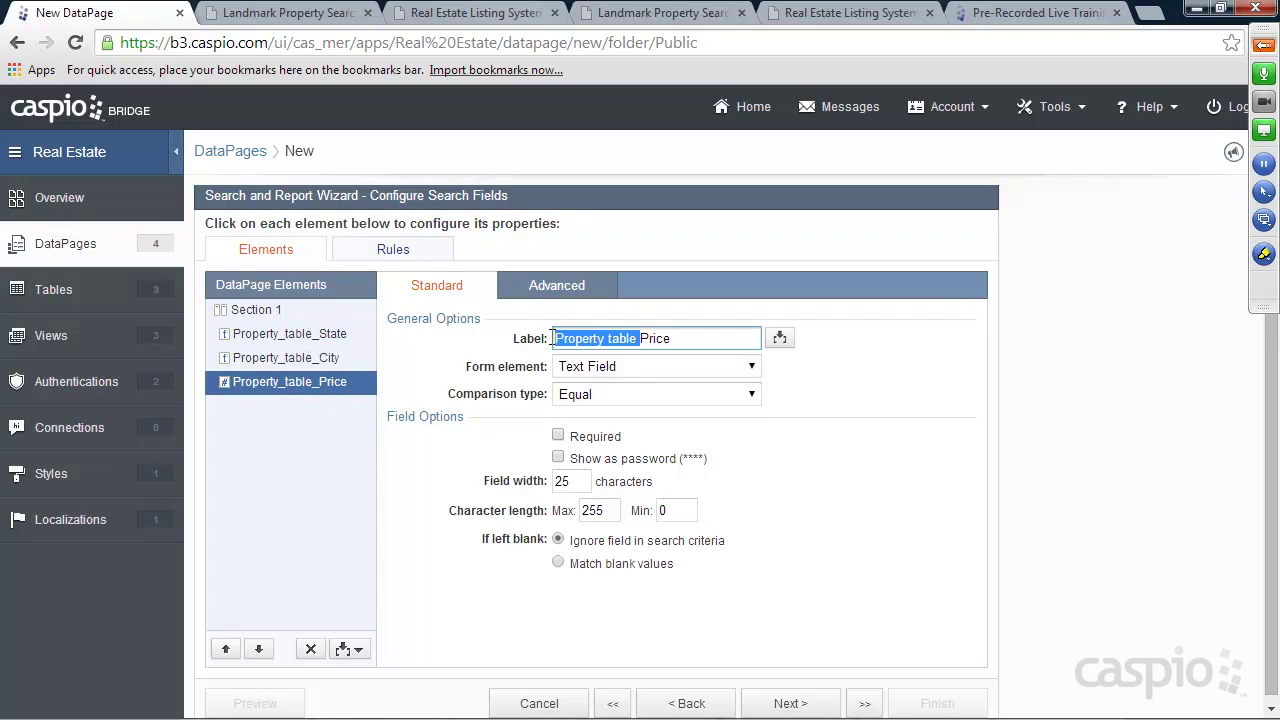
{"action": "key", "text": "BackSpace"}
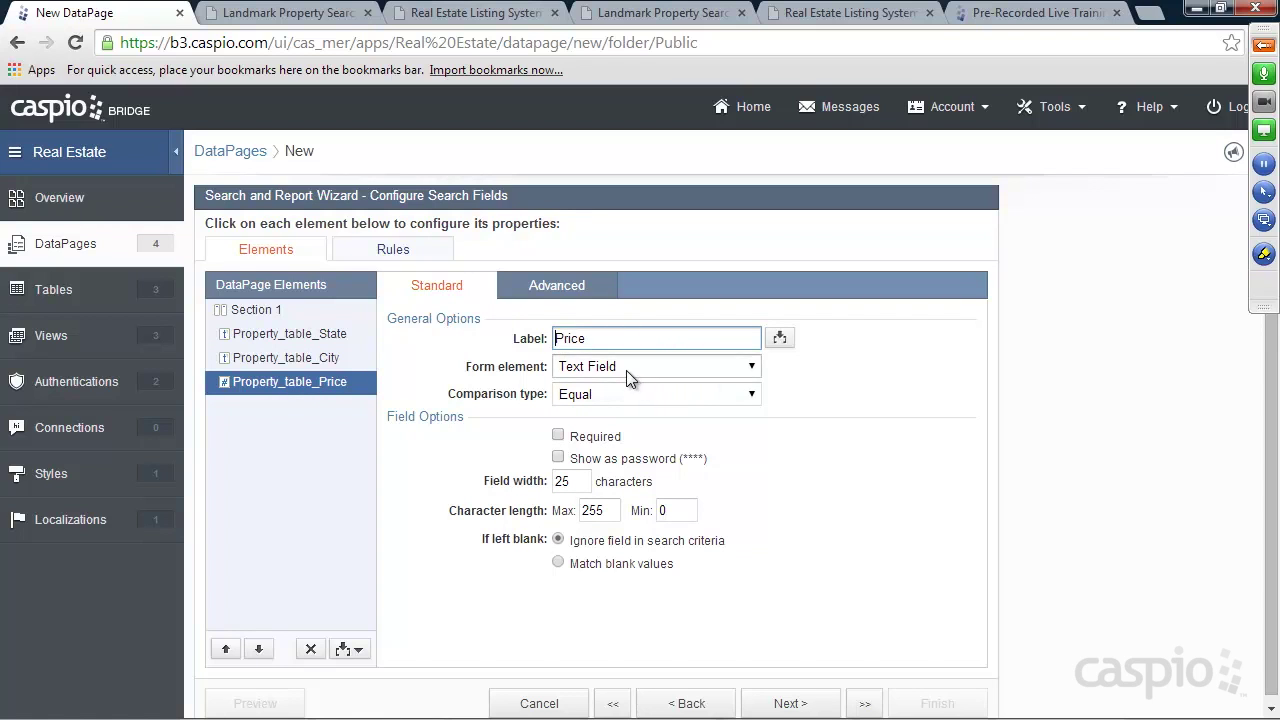
{"action": "left_click", "coordinate": [627, 368]}
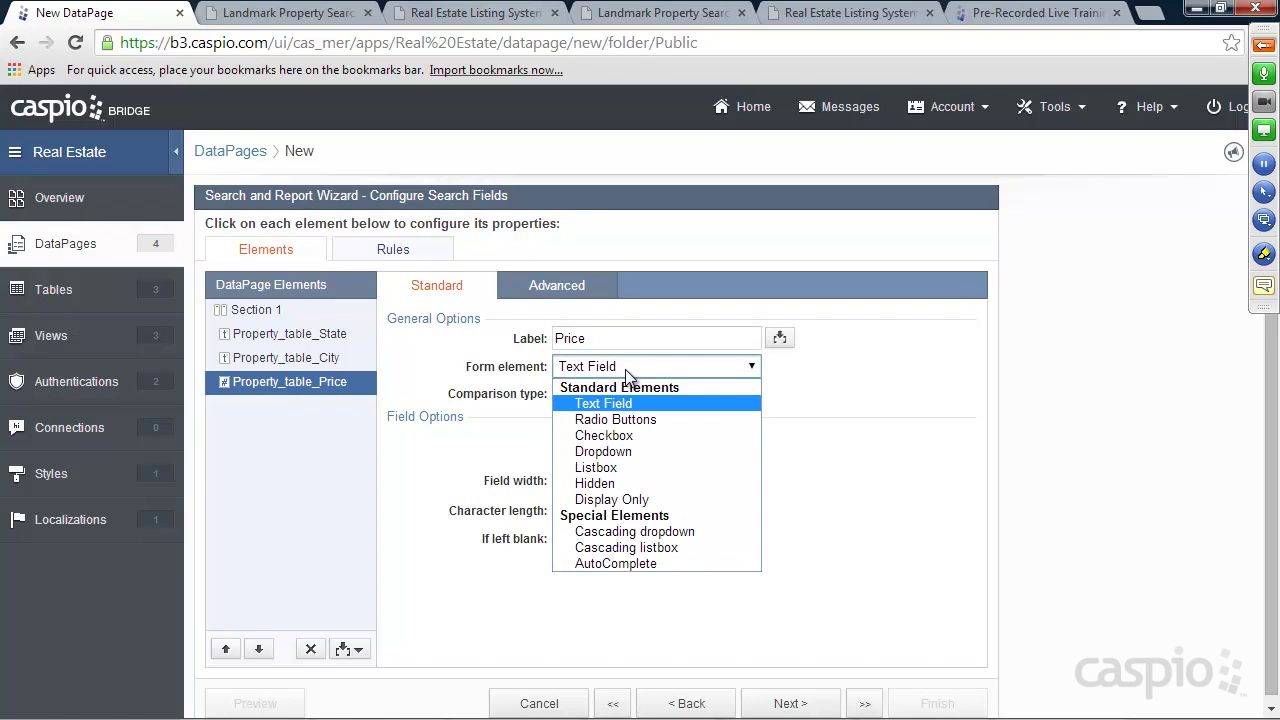
{"action": "left_click", "coordinate": [611, 466]}
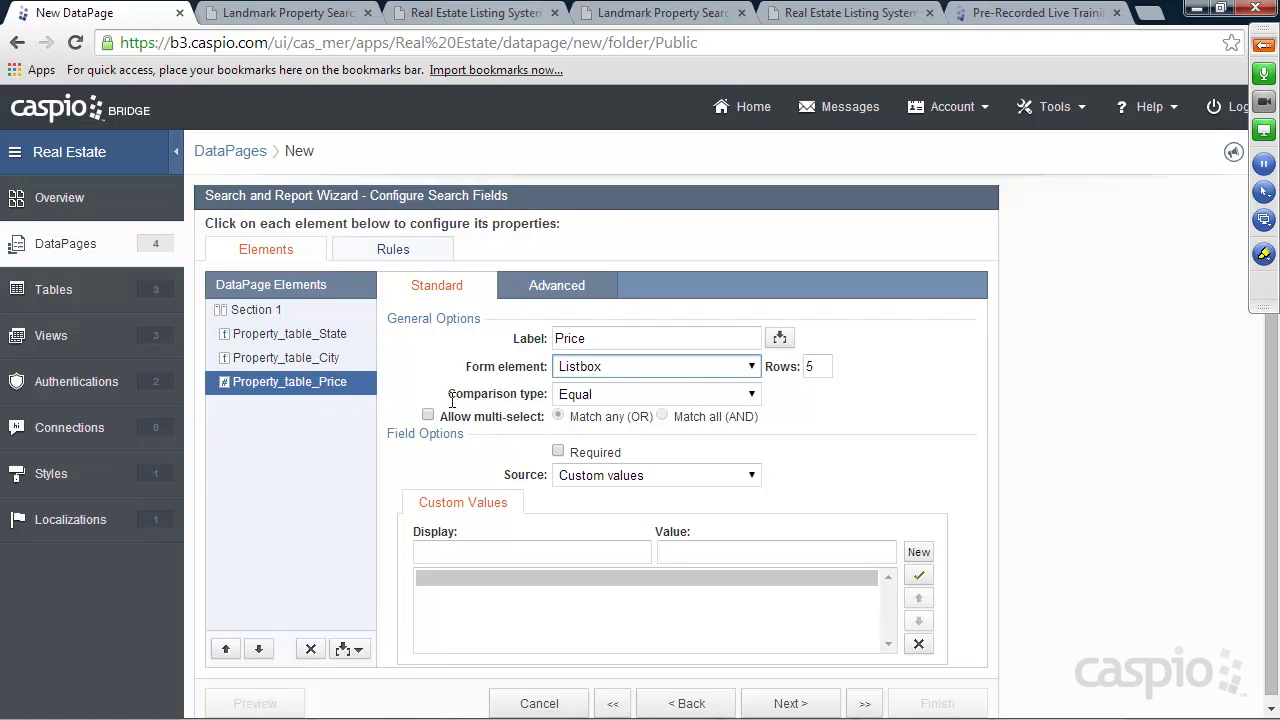
{"action": "left_click", "coordinate": [605, 396]}
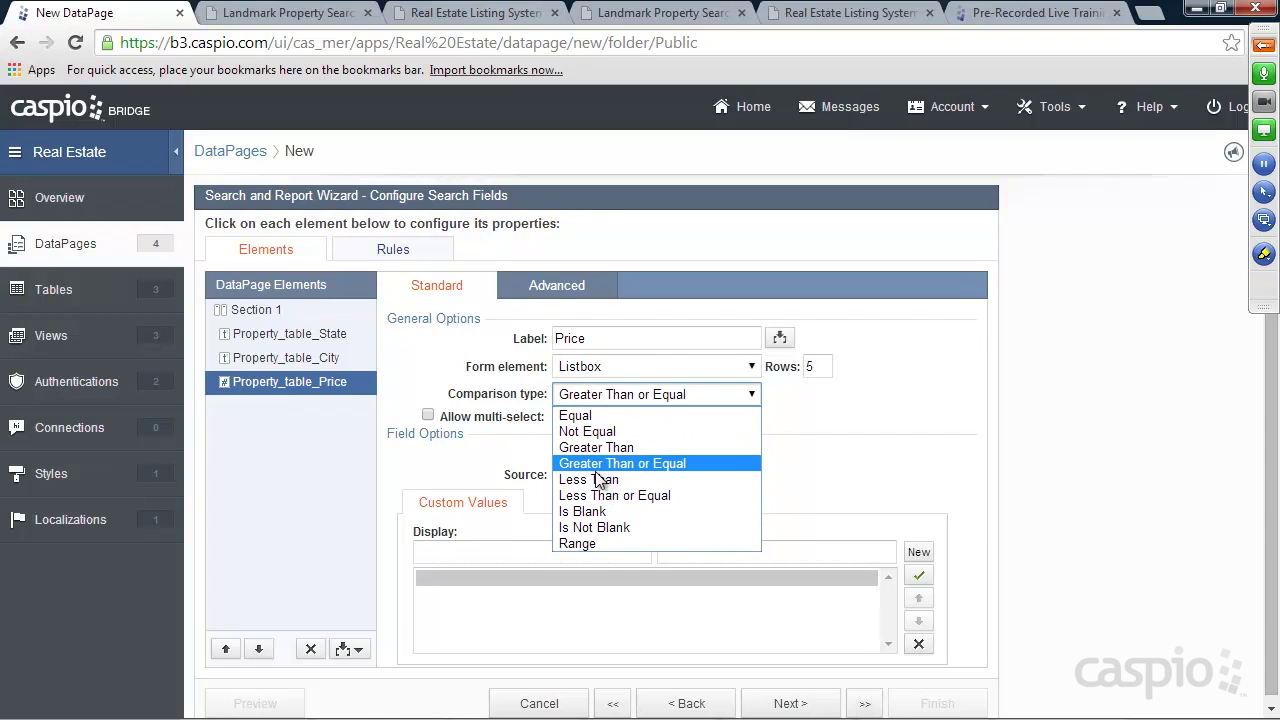
{"action": "left_click", "coordinate": [596, 542]}
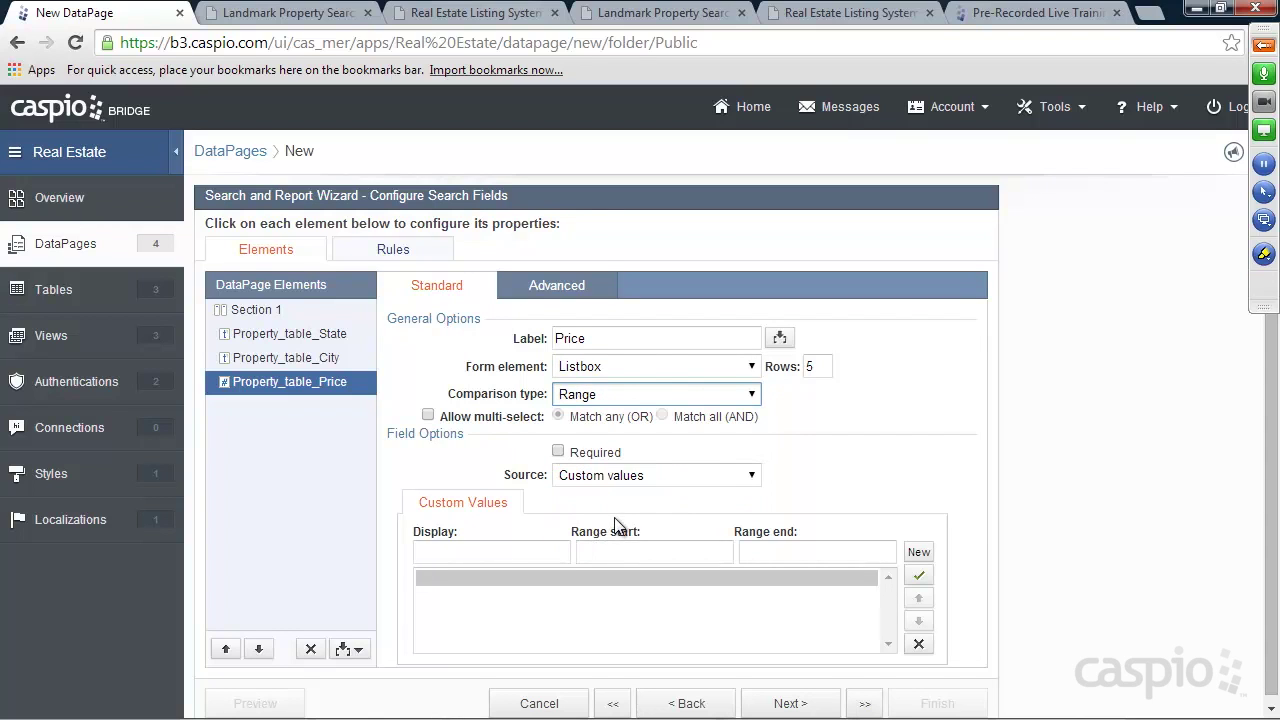
Add a '-- Any --' entry to the Price values
{"action": "left_click", "coordinate": [508, 543]}
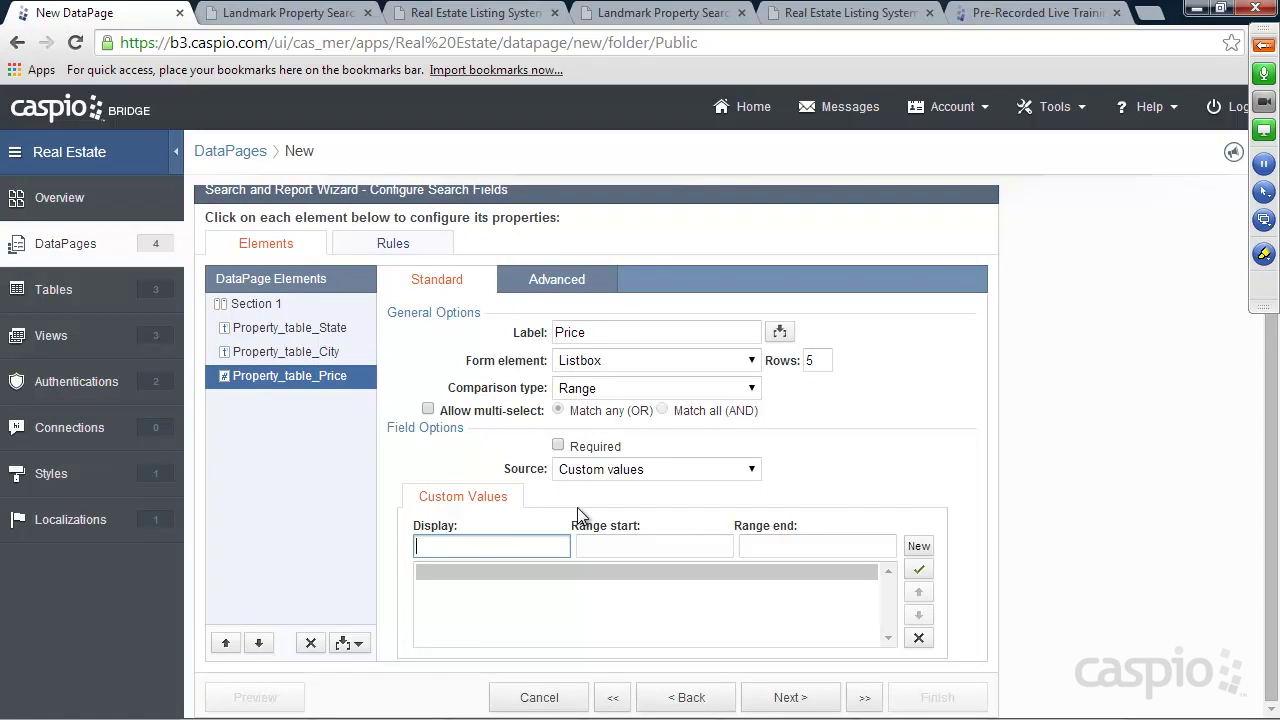
{"action": "left_click", "coordinate": [280, 13]}
{"action": "left_click", "coordinate": [134, 14]}
{"action": "type", "text": "=--"}
{"action": "key", "text": "BackSpace"}
{"action": "type", "text": "- Any --"}
{"action": "left_click", "coordinate": [917, 547]}
Add the 'Less than $100,000' price band with a range end of 100000
{"action": "left_click", "coordinate": [222, 16]}
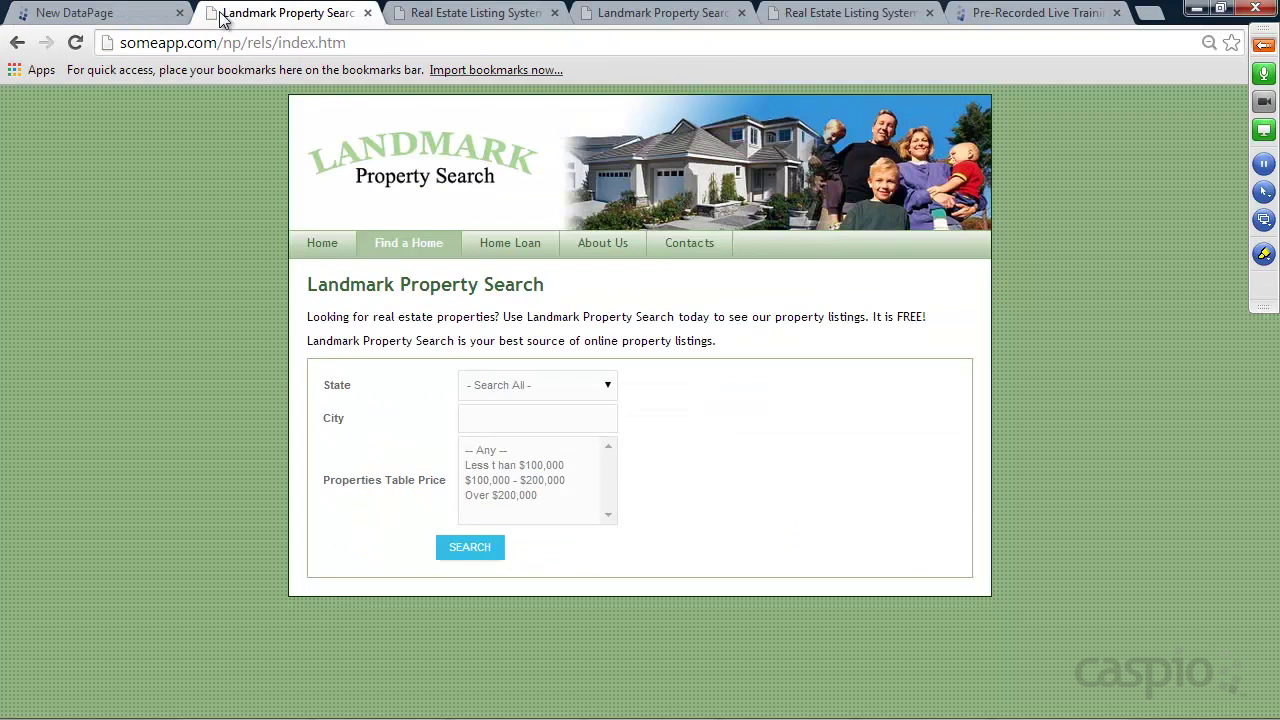
{"action": "left_click", "coordinate": [118, 15]}
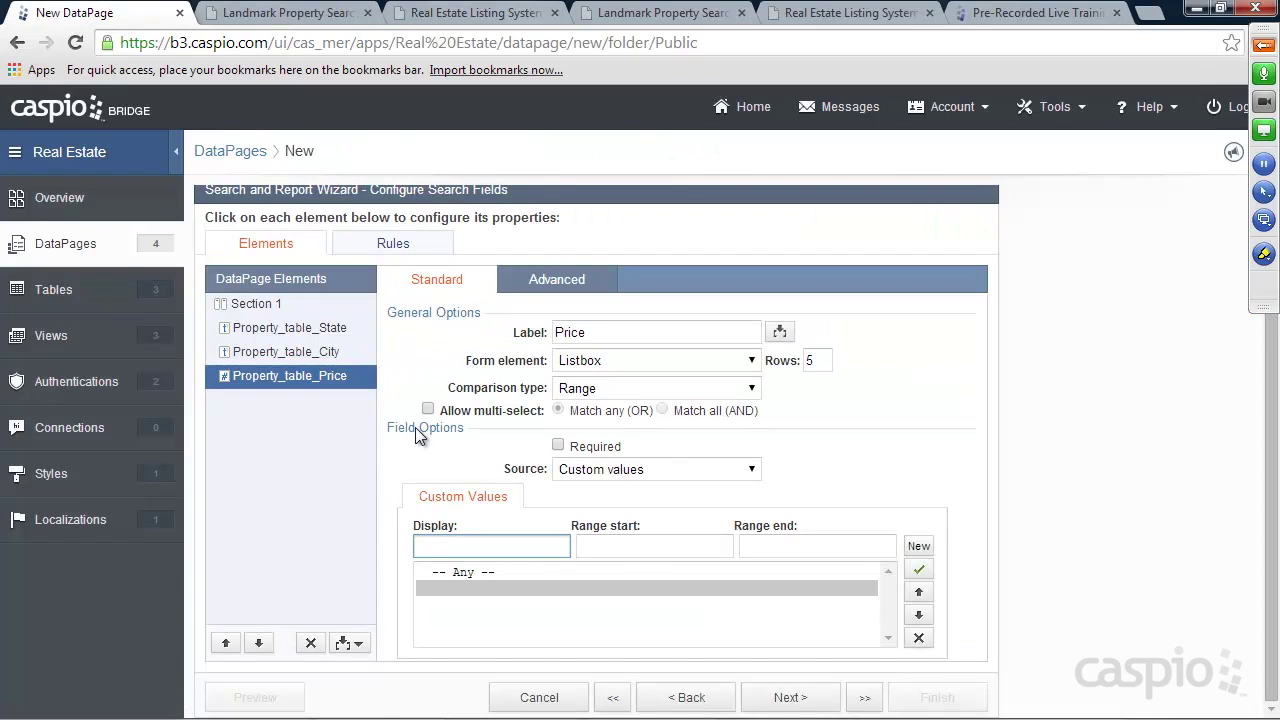
{"action": "type", "text": "s than $100,0"}
{"action": "left_click", "coordinate": [612, 545]}
{"action": "left_click", "coordinate": [786, 548]}
{"action": "type", "text": "100000"}
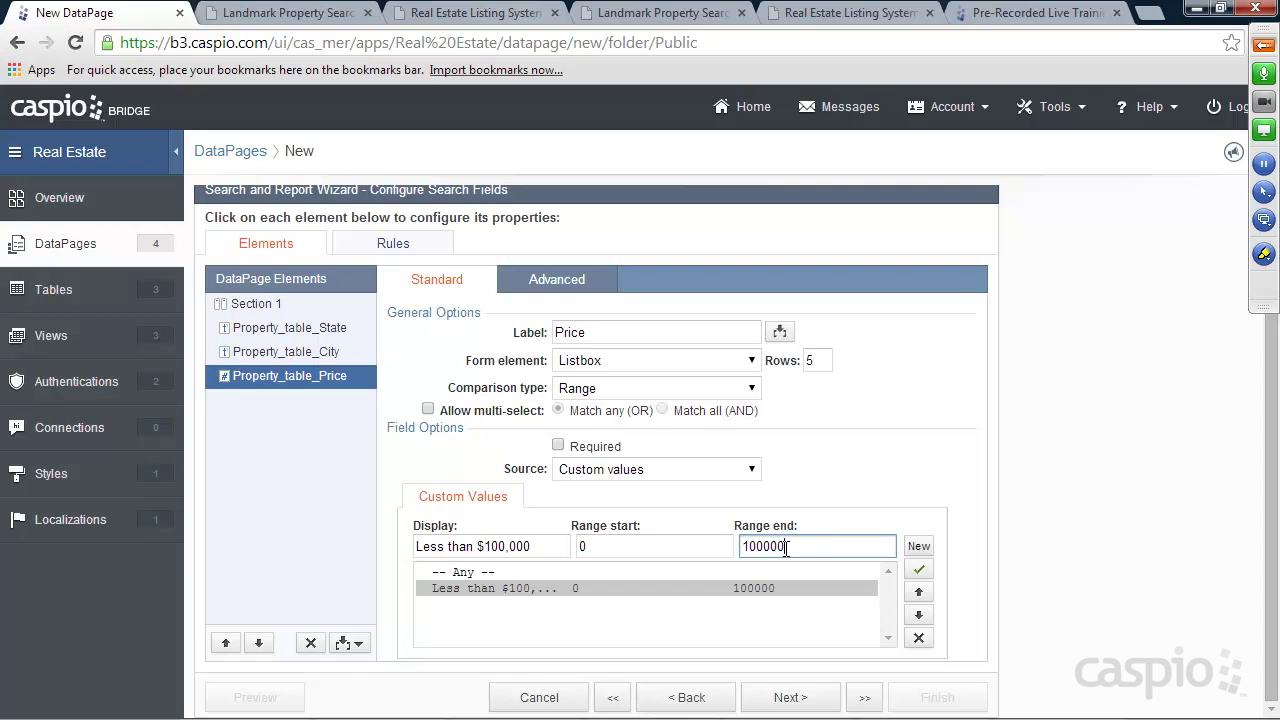
{"action": "left_click", "coordinate": [918, 546]}
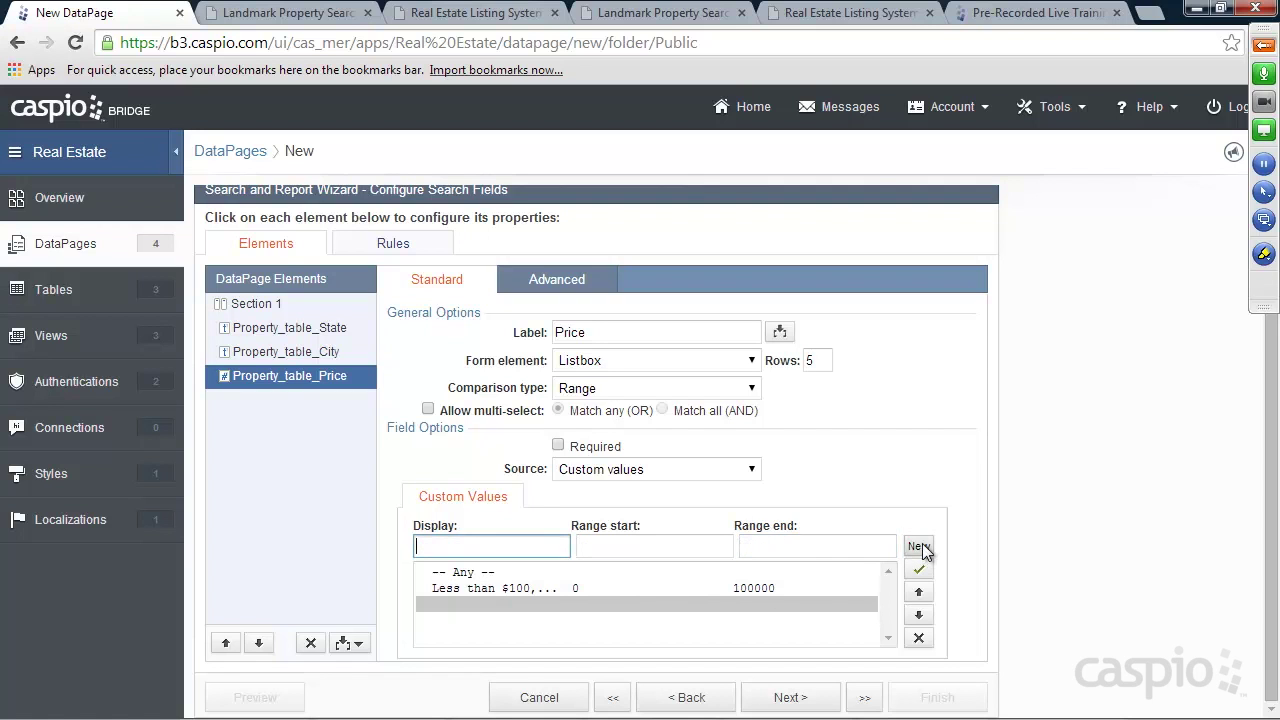
Add the '$100,000 - $200,000' price band with range start 100000
{"action": "key", "text": "ctrl+Tab"}
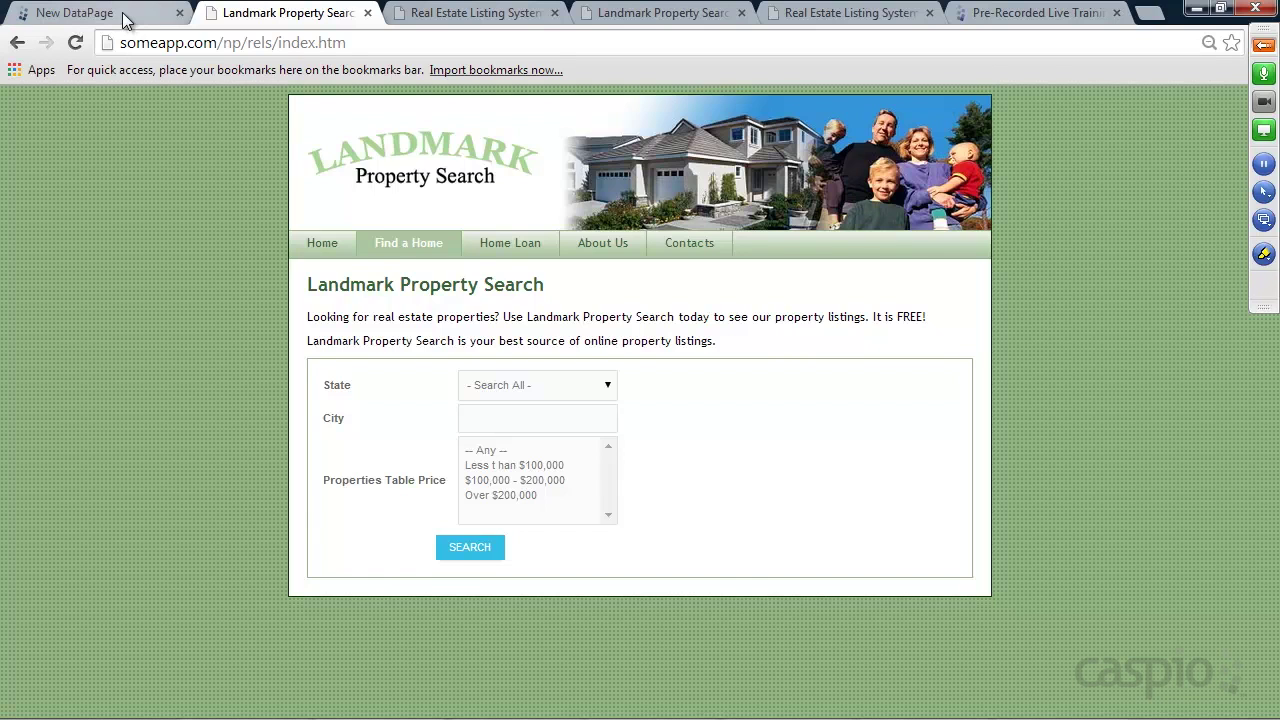
{"action": "left_click", "coordinate": [110, 13]}
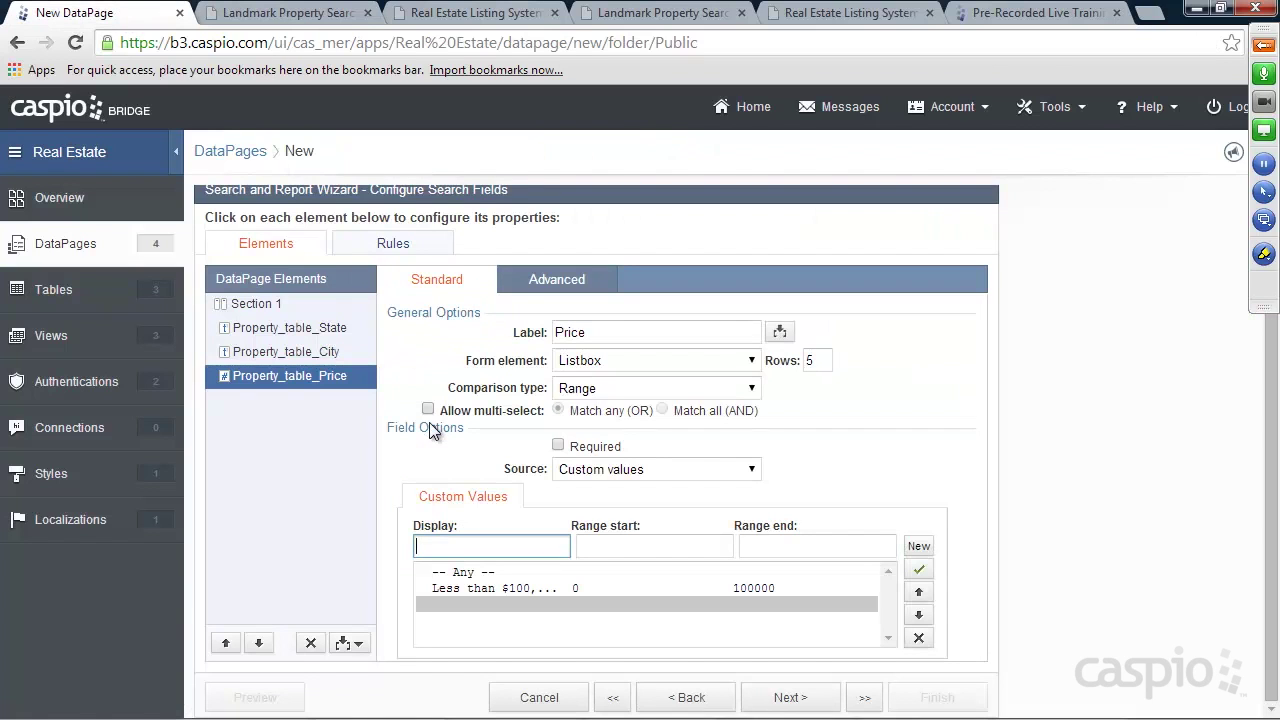
{"action": "type", "text": "$100,000 - $200,000"}
{"action": "left_click", "coordinate": [622, 546]}
{"action": "type", "text": "100000"}
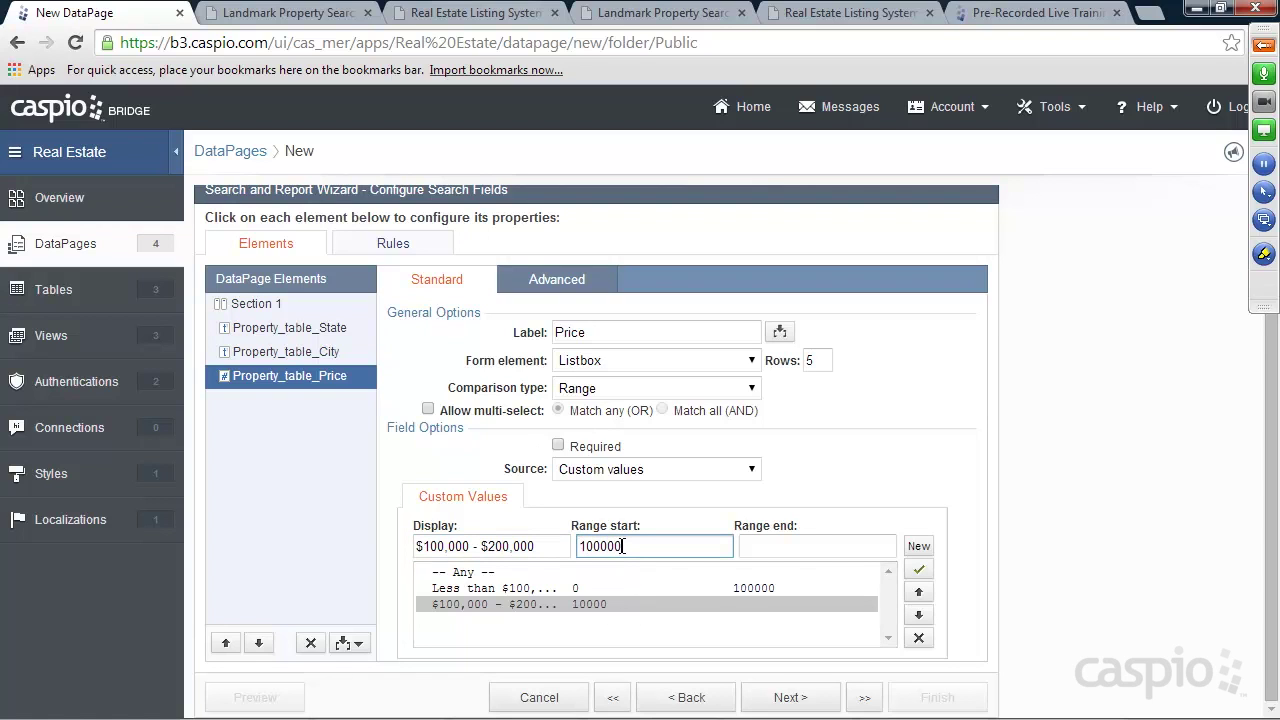
{"action": "left_click", "coordinate": [794, 548]}
{"action": "type", "text": "2000"}
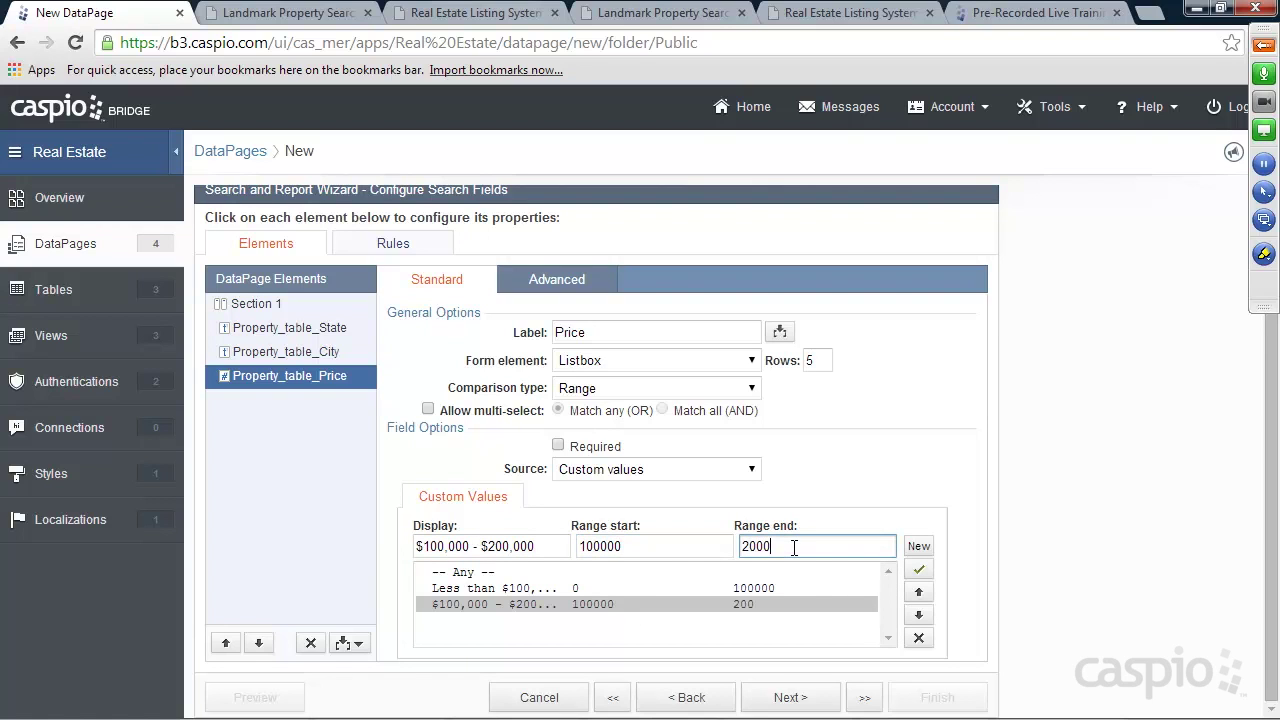
{"action": "left_click", "coordinate": [919, 546]}
Add the 'Over $200,000' price band starting at 200,000 with a very large range end
{"action": "left_click", "coordinate": [272, 13]}
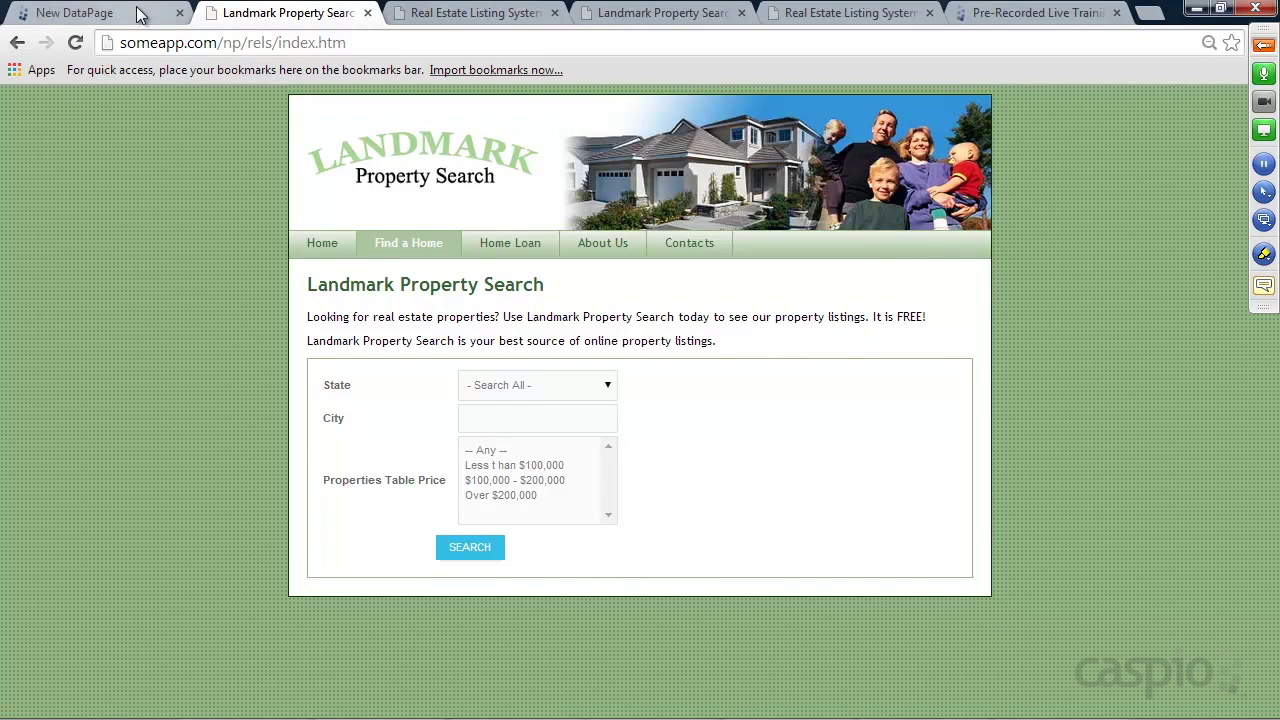
{"action": "left_click", "coordinate": [140, 13]}
{"action": "type", "text": "Over"}
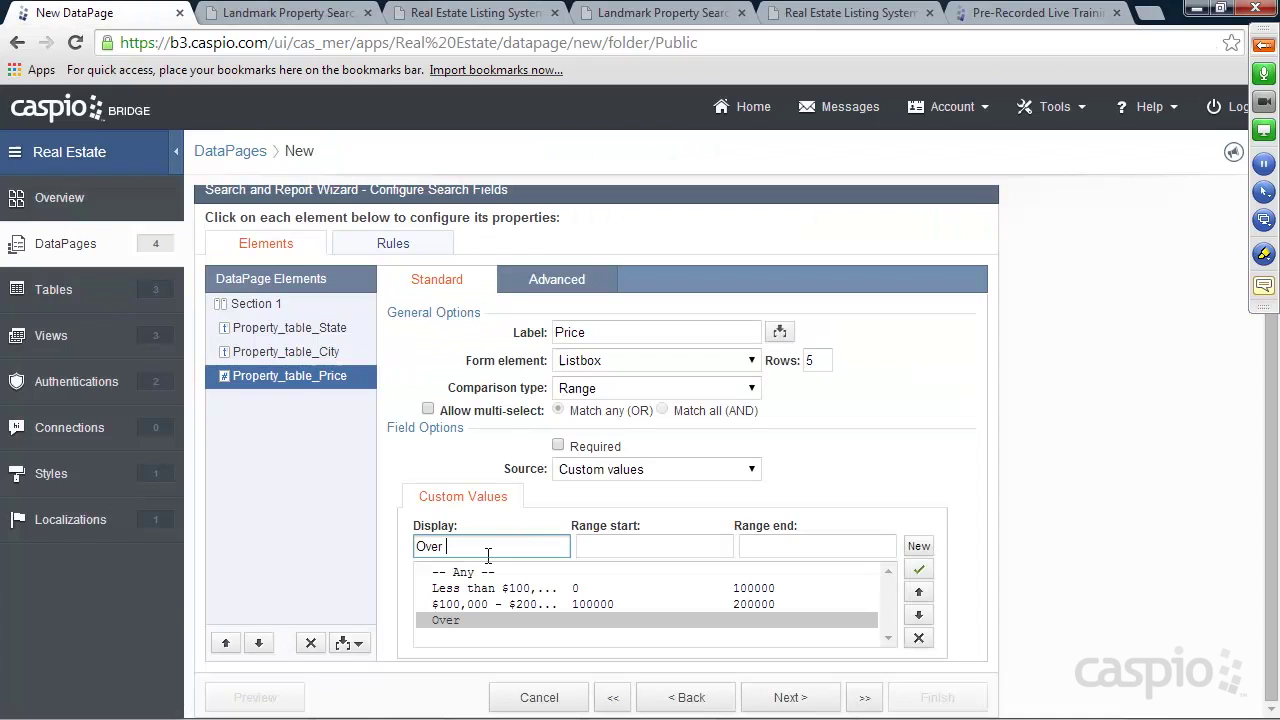
{"action": "type", "text": " $200,000"}
{"action": "key", "text": "Tab"}
{"action": "type", "text": "200,000"}
{"action": "key", "text": "Tab"}
{"action": "type", "text": "1"}
{"action": "key", "text": "BackSpace"}
{"action": "type", "text": "00000000000"}
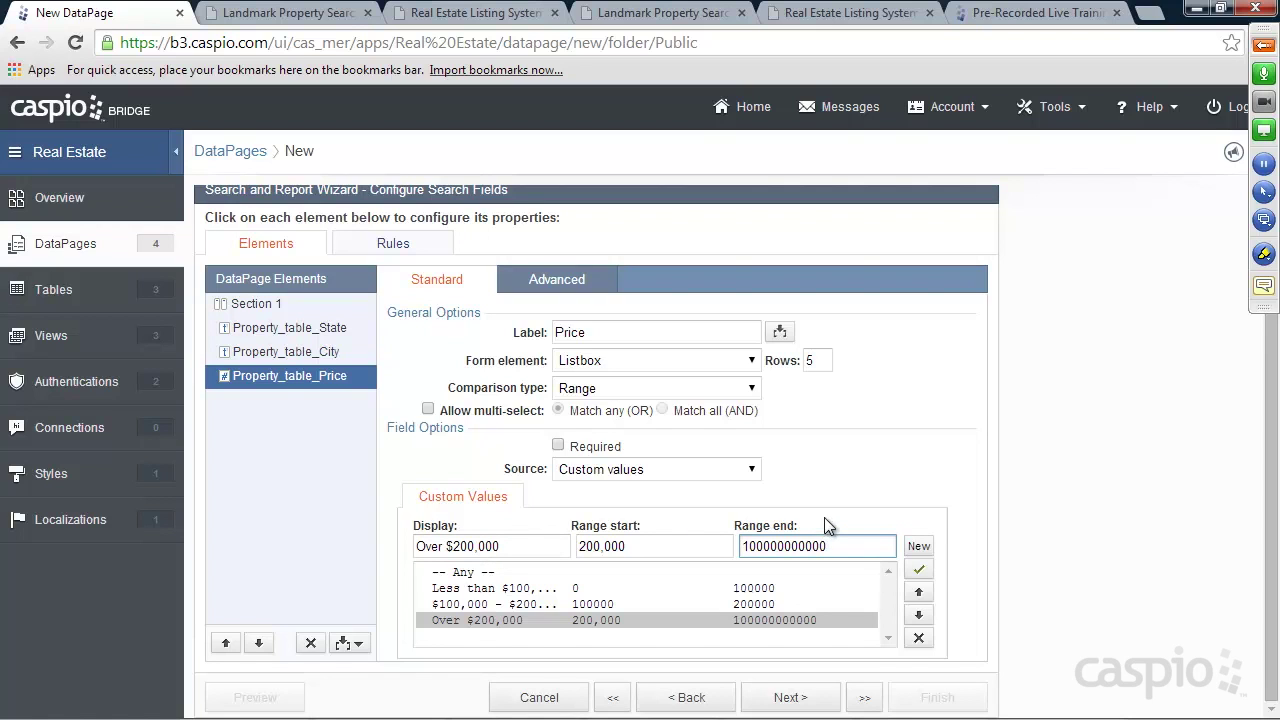
Remove the invalid comma from the 200,000 range start and proceed to results fields
{"action": "left_click", "coordinate": [790, 703]}
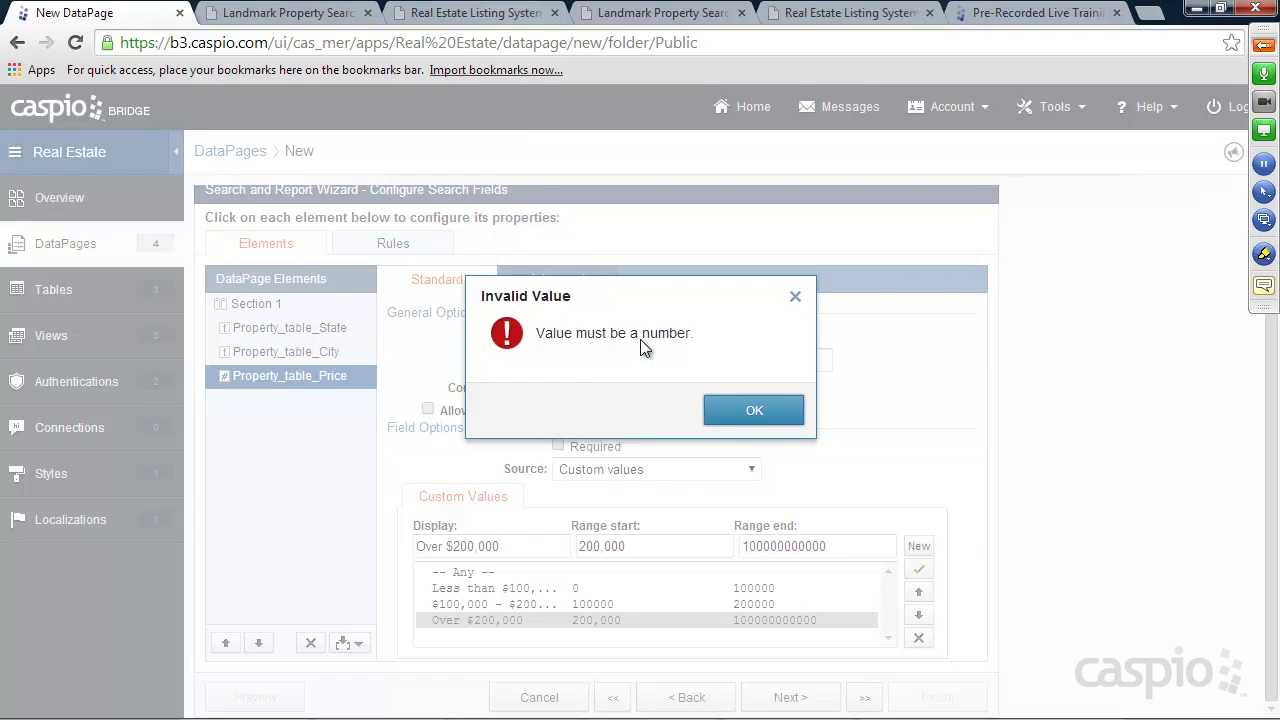
{"action": "left_click", "coordinate": [743, 414]}
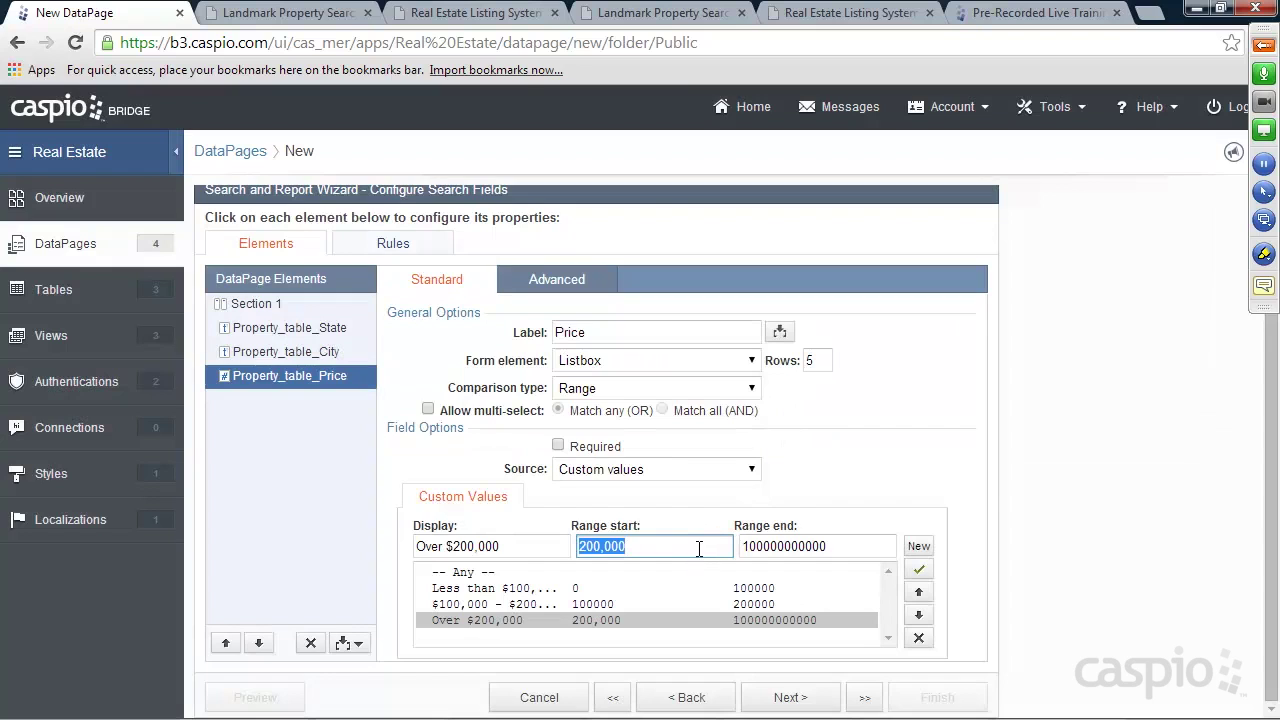
{"action": "left_click", "coordinate": [603, 549]}
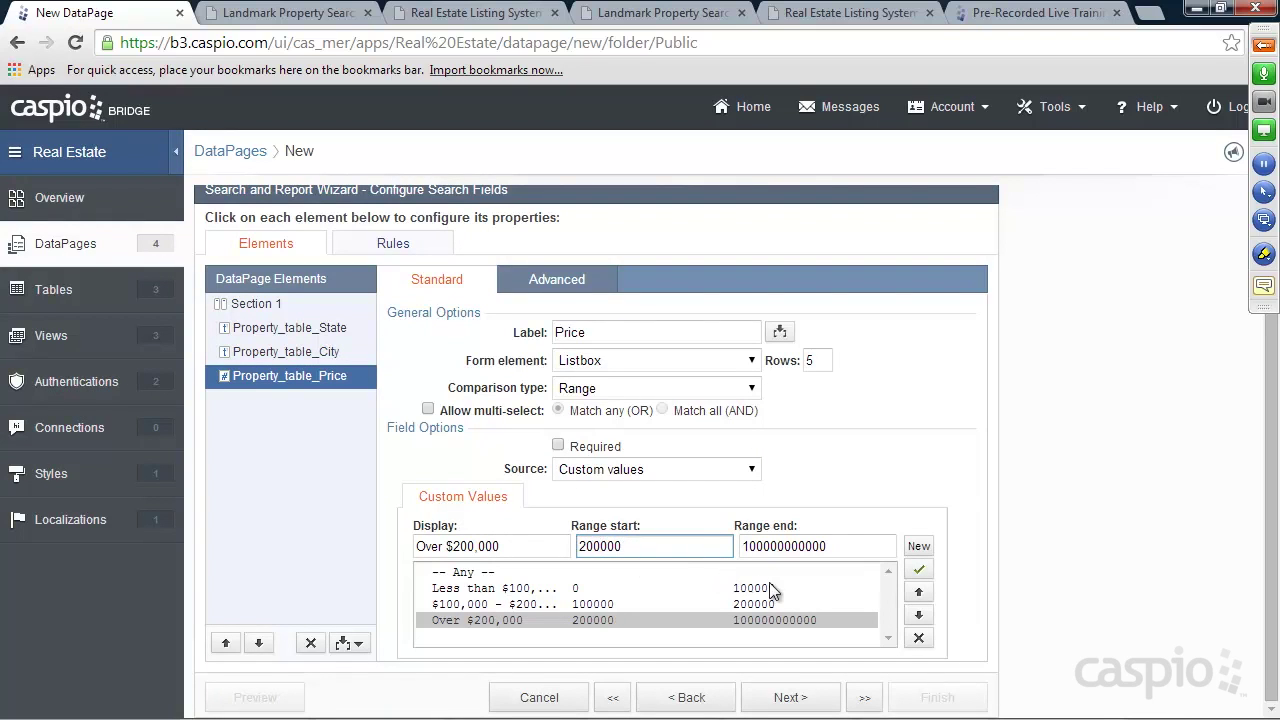
{"action": "left_click", "coordinate": [813, 696]}
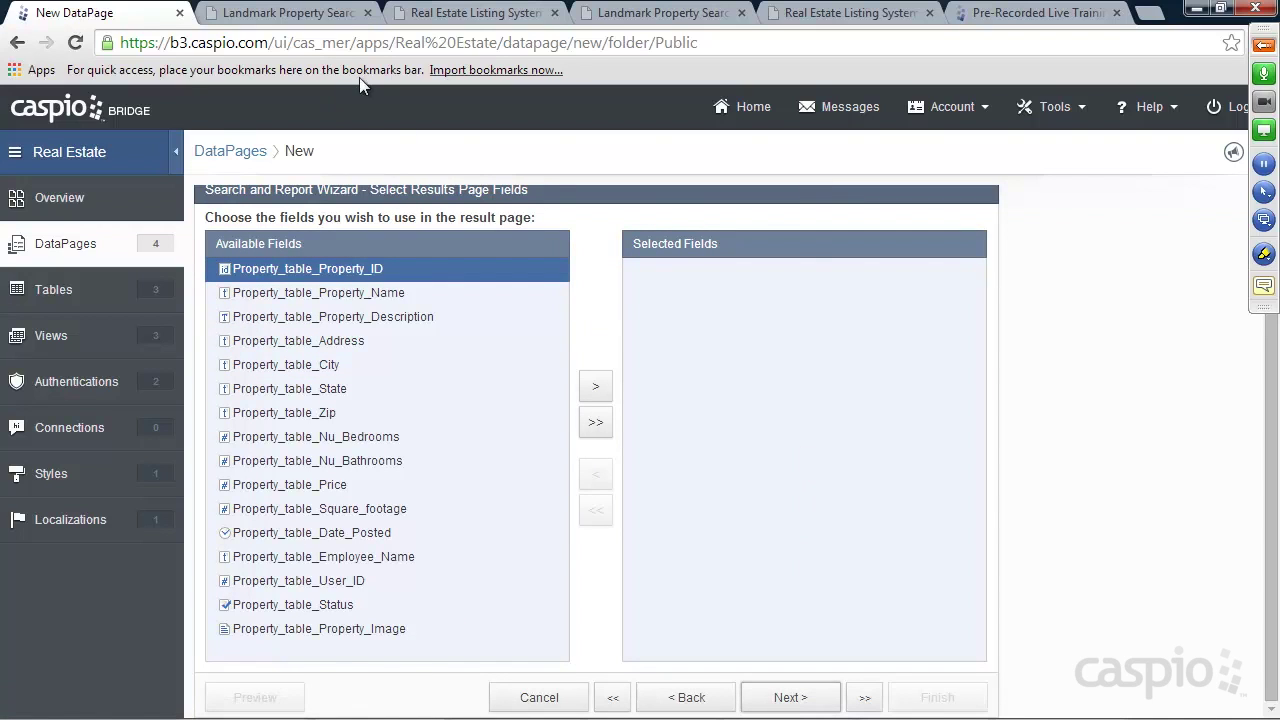
Add Property_Image, Property_Name, Address, City, State, Zip and Price to the results page
{"action": "left_click", "coordinate": [340, 628]}
{"action": "left_click", "coordinate": [596, 388]}
{"action": "left_click", "coordinate": [377, 298]}
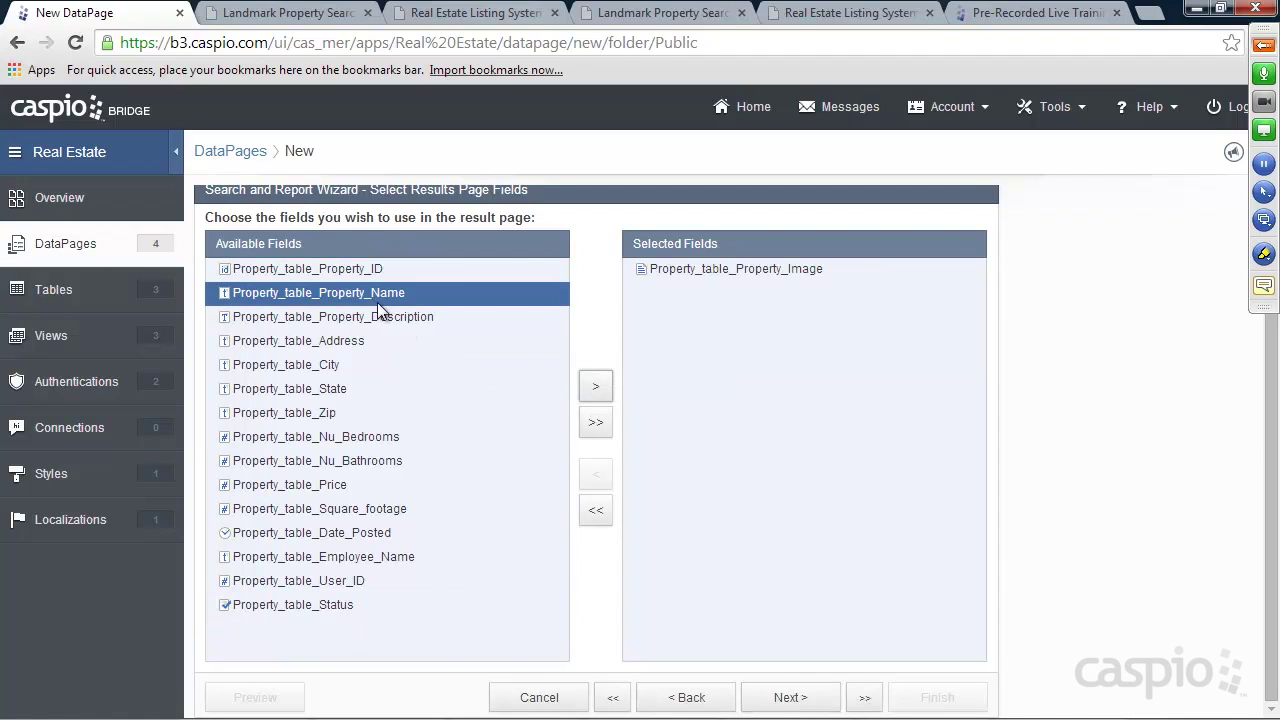
{"action": "left_click", "coordinate": [592, 392]}
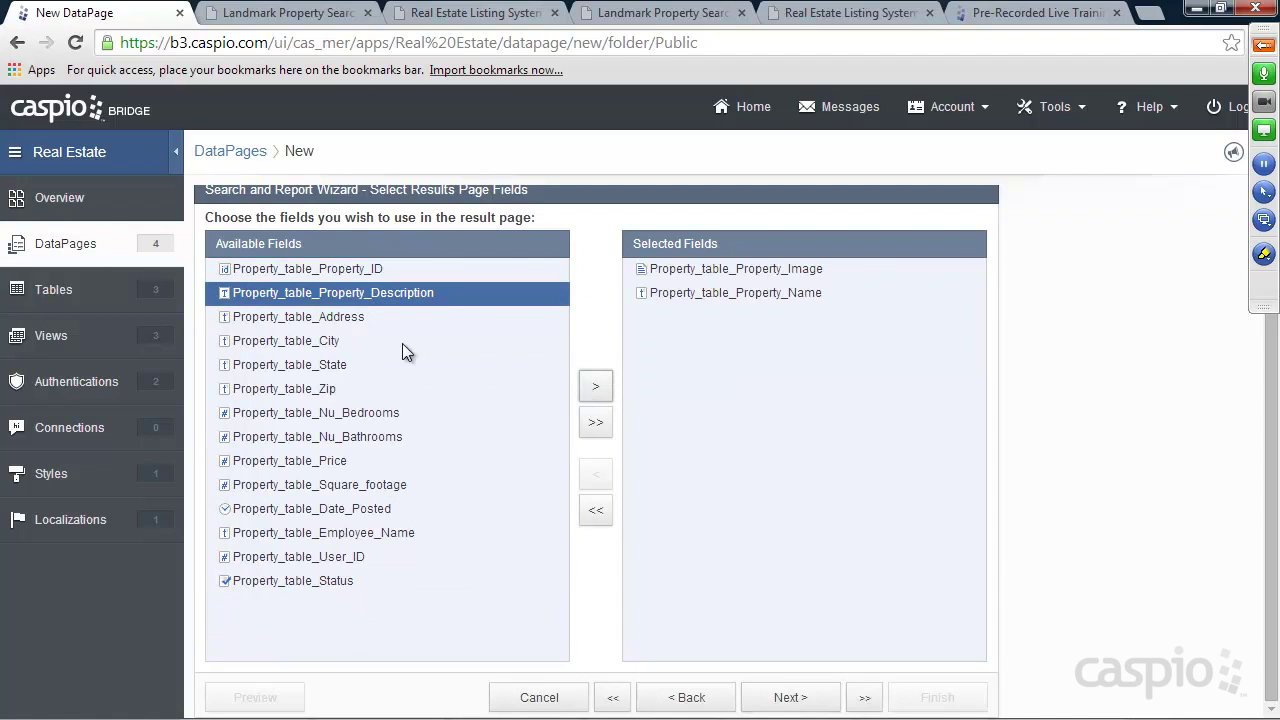
{"action": "left_click", "coordinate": [343, 321]}
{"action": "double_click", "coordinate": [597, 387]}
{"action": "double_click", "coordinate": [598, 388]}
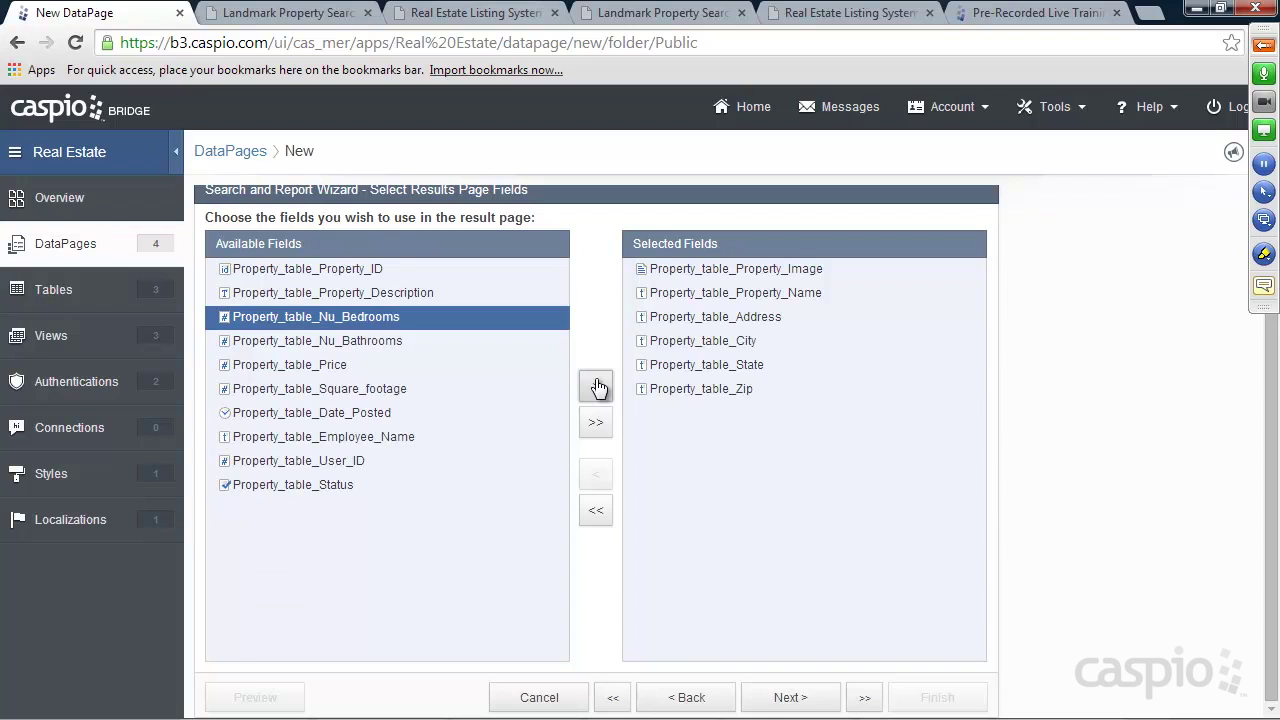
{"action": "left_click", "coordinate": [340, 367]}
{"action": "left_click", "coordinate": [596, 388]}
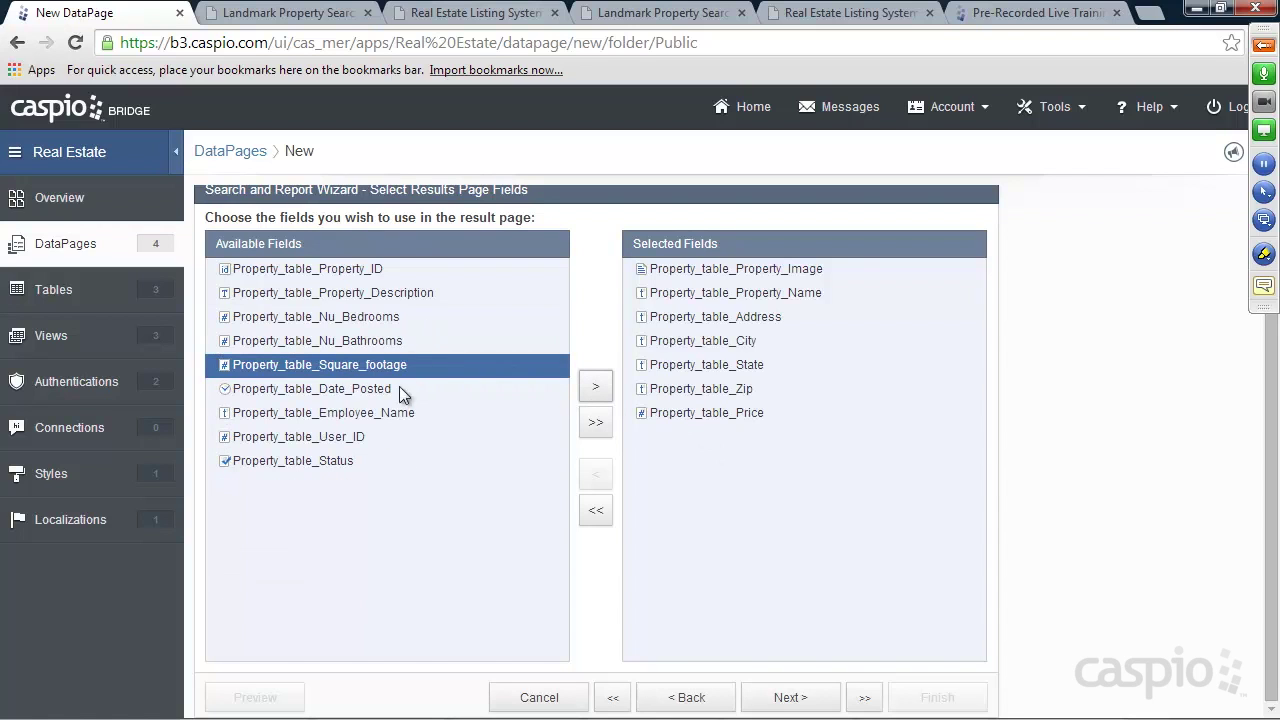
{"action": "left_click", "coordinate": [786, 697]}
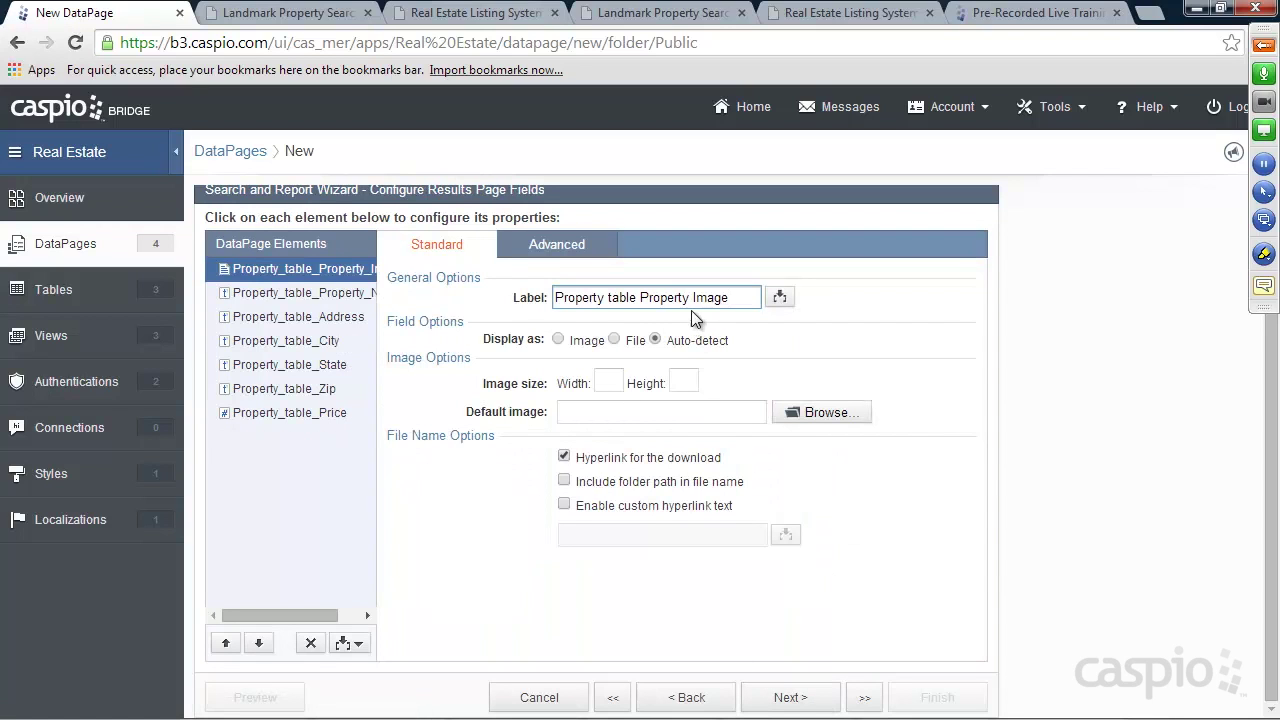
Clear the image field's label and display it as an image 300 wide
{"action": "left_click_drag", "start_coordinate": [737, 304], "coordinate": [515, 306]}
{"action": "key", "text": "BackSpace"}
{"action": "left_click", "coordinate": [577, 343]}
{"action": "left_click", "coordinate": [616, 378]}
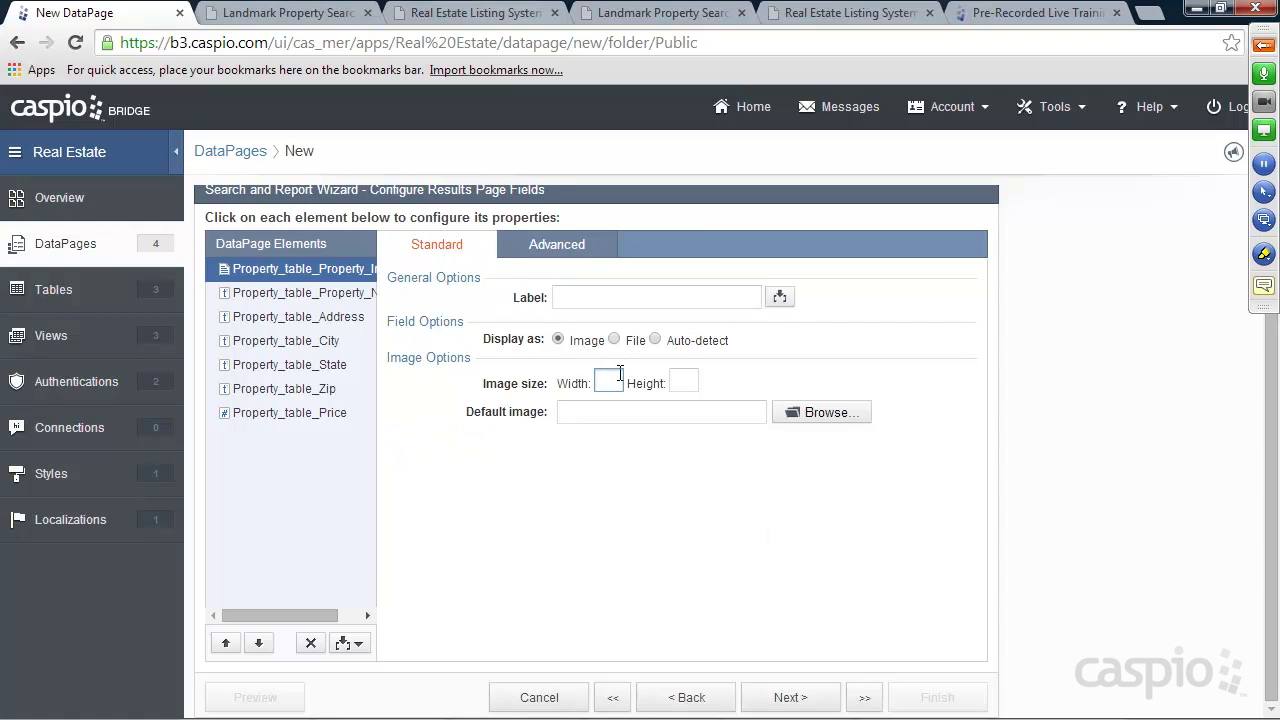
{"action": "type", "text": "300"}
Drop the 'Property table' prefix from the Property Name, Address and City labels
{"action": "left_click", "coordinate": [308, 295]}
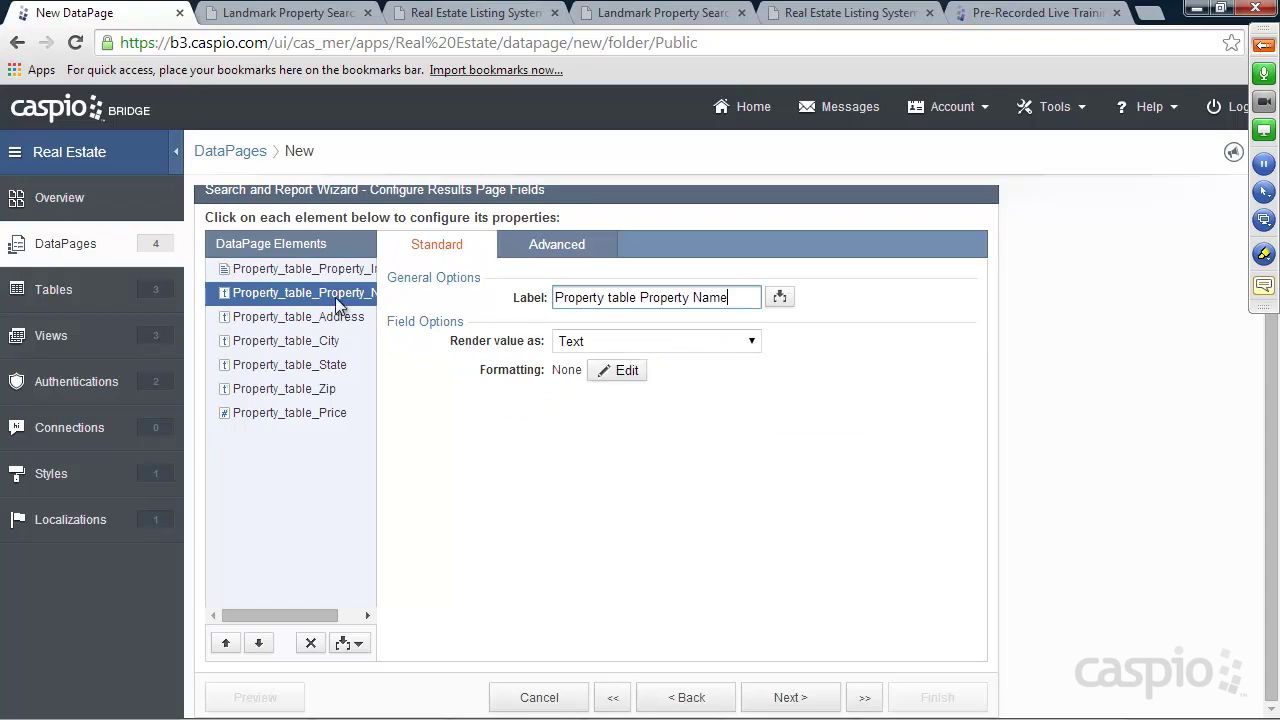
{"action": "left_click_drag", "start_coordinate": [640, 297], "coordinate": [522, 297]}
{"action": "key", "text": "BackSpace"}
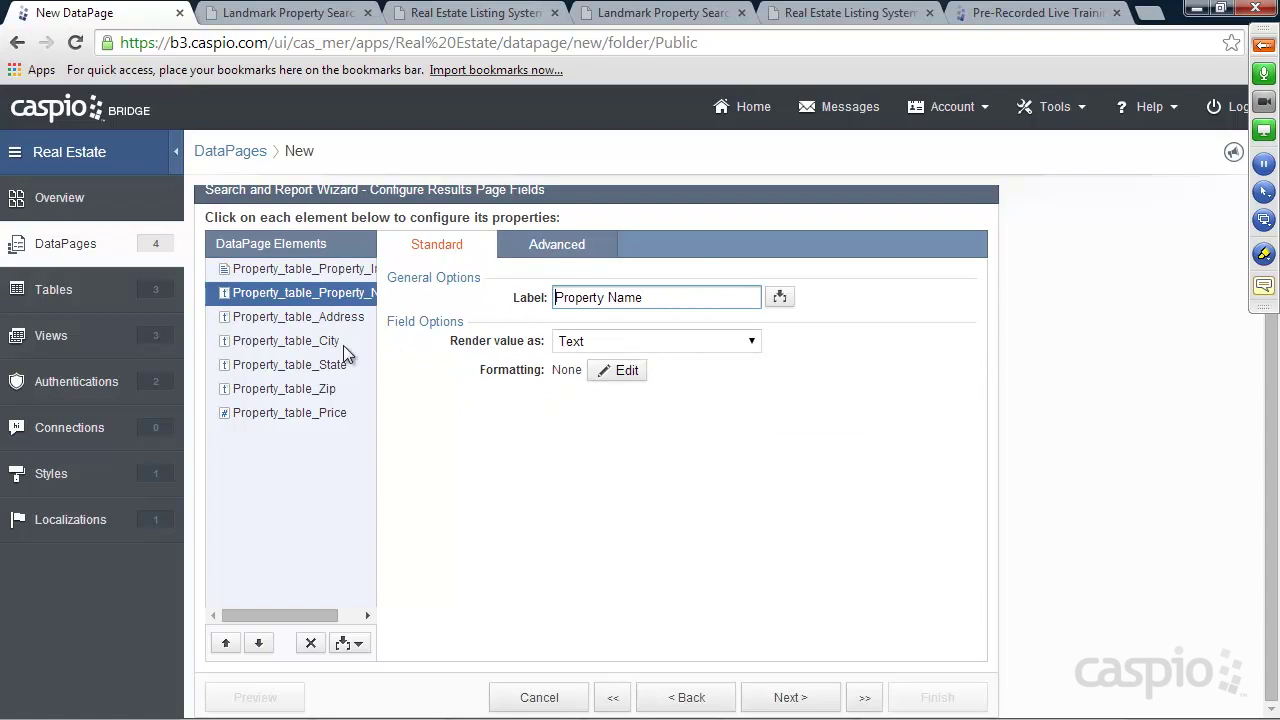
{"action": "left_click", "coordinate": [358, 316]}
{"action": "left_click_drag", "start_coordinate": [628, 300], "coordinate": [496, 309]}
{"action": "key", "text": "BackSpace"}
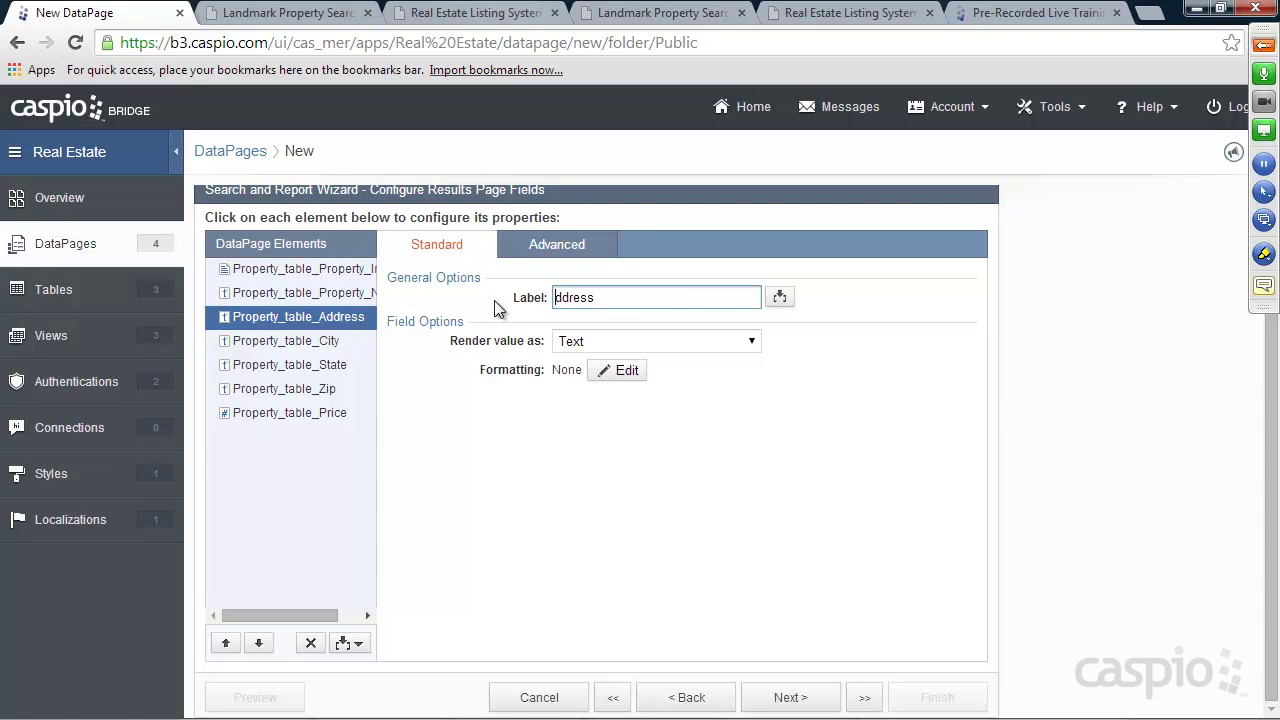
{"action": "type", "text": "A"}
{"action": "left_click", "coordinate": [330, 342]}
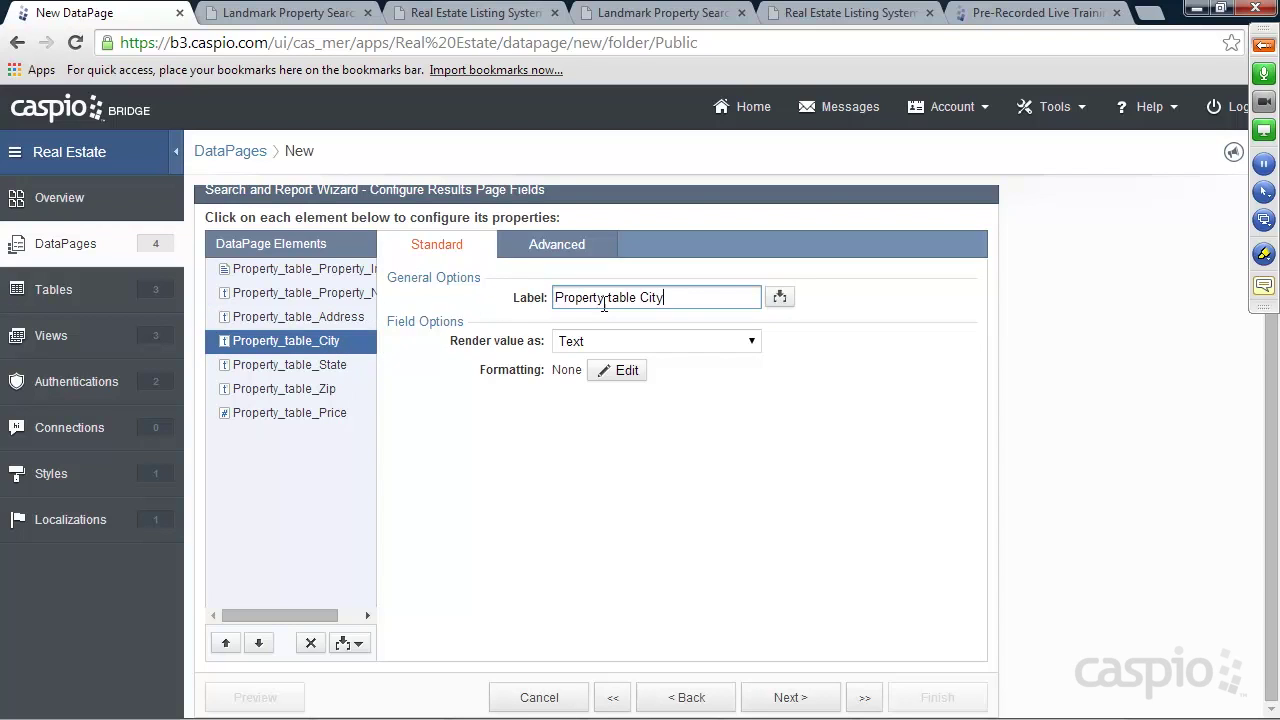
{"action": "left_click_drag", "start_coordinate": [641, 298], "coordinate": [497, 300]}
{"action": "key", "text": "BackSpace"}
Drop the 'Property table' prefix from the State, Zip and Price labels
{"action": "left_click", "coordinate": [330, 365]}
{"action": "left_click_drag", "start_coordinate": [640, 298], "coordinate": [495, 307]}
{"action": "key", "text": "BackSpace"}
{"action": "left_click", "coordinate": [337, 390]}
{"action": "left_click_drag", "start_coordinate": [645, 298], "coordinate": [495, 300]}
{"action": "key", "text": "BackSpace"}
{"action": "left_click", "coordinate": [290, 413]}
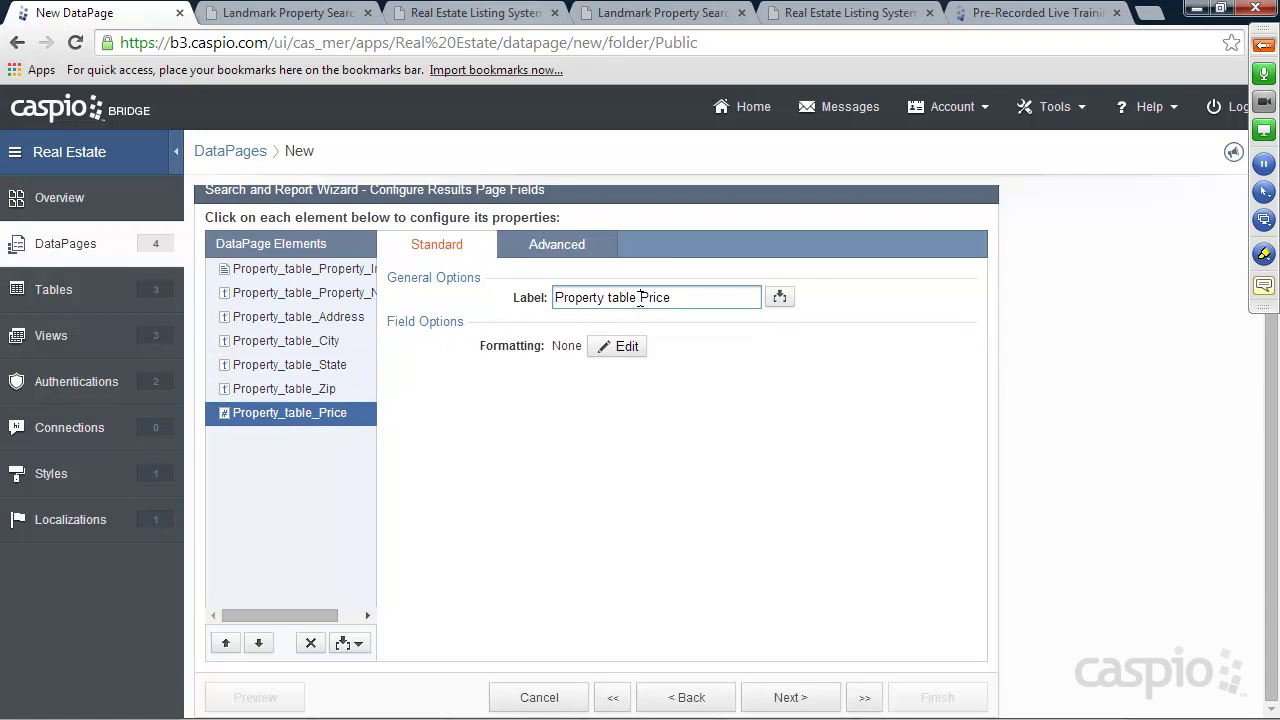
{"action": "left_click_drag", "start_coordinate": [641, 298], "coordinate": [518, 300]}
{"action": "key", "text": "BackSpace"}
Format Price with custom English (United States) Currency formatting
{"action": "left_click", "coordinate": [620, 346]}
{"action": "left_click", "coordinate": [649, 364]}
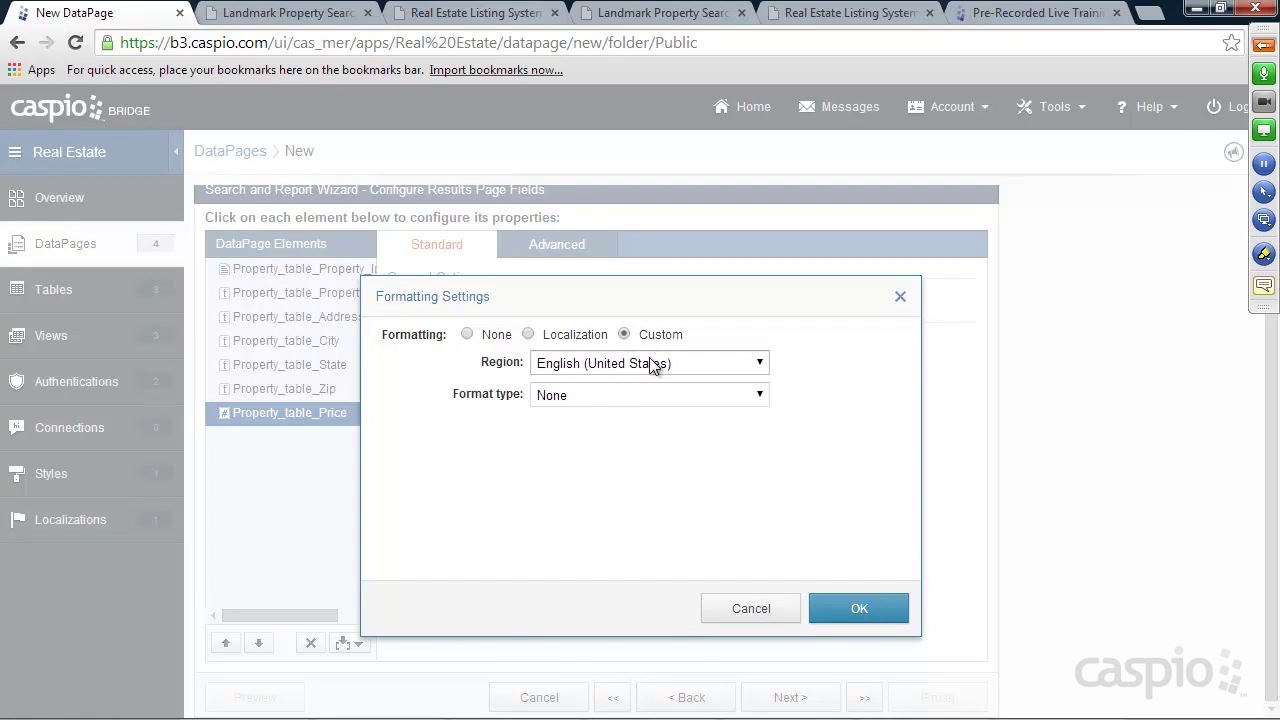
{"action": "left_click", "coordinate": [651, 366]}
{"action": "left_click", "coordinate": [657, 385]}
{"action": "left_click", "coordinate": [700, 362]}
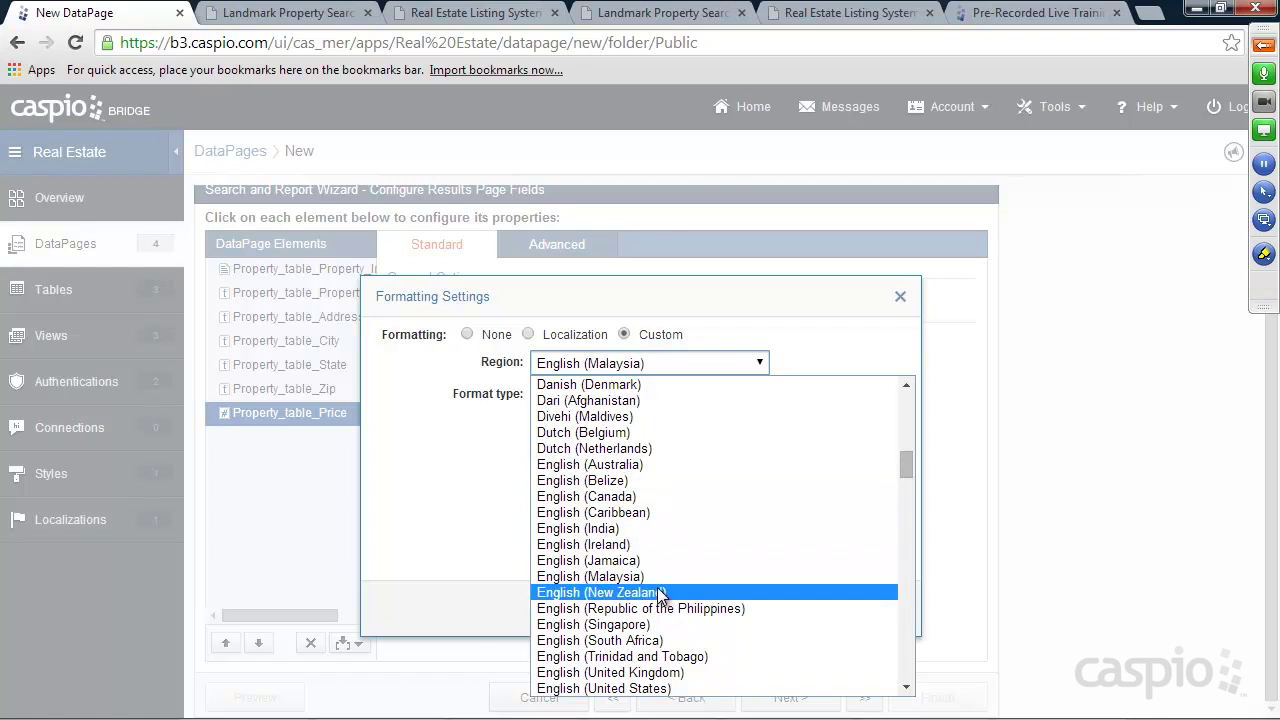
{"action": "left_click", "coordinate": [628, 690]}
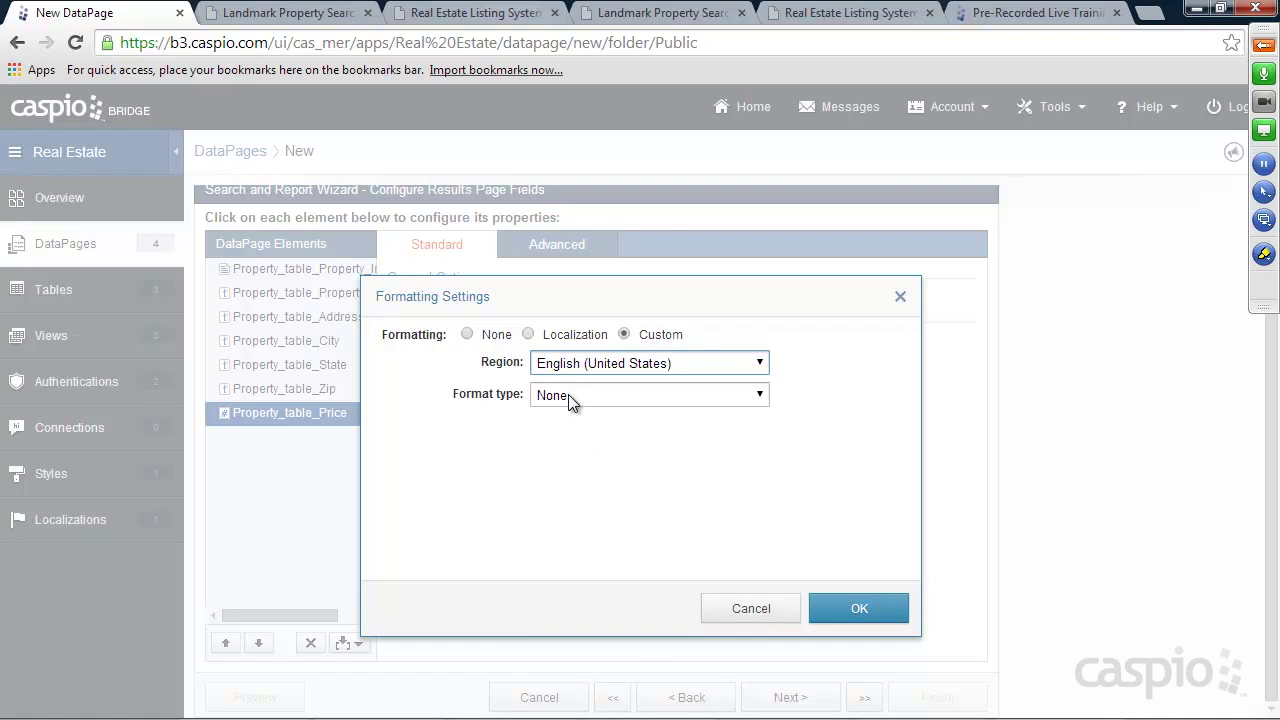
{"action": "left_click", "coordinate": [568, 394]}
{"action": "left_click", "coordinate": [580, 449]}
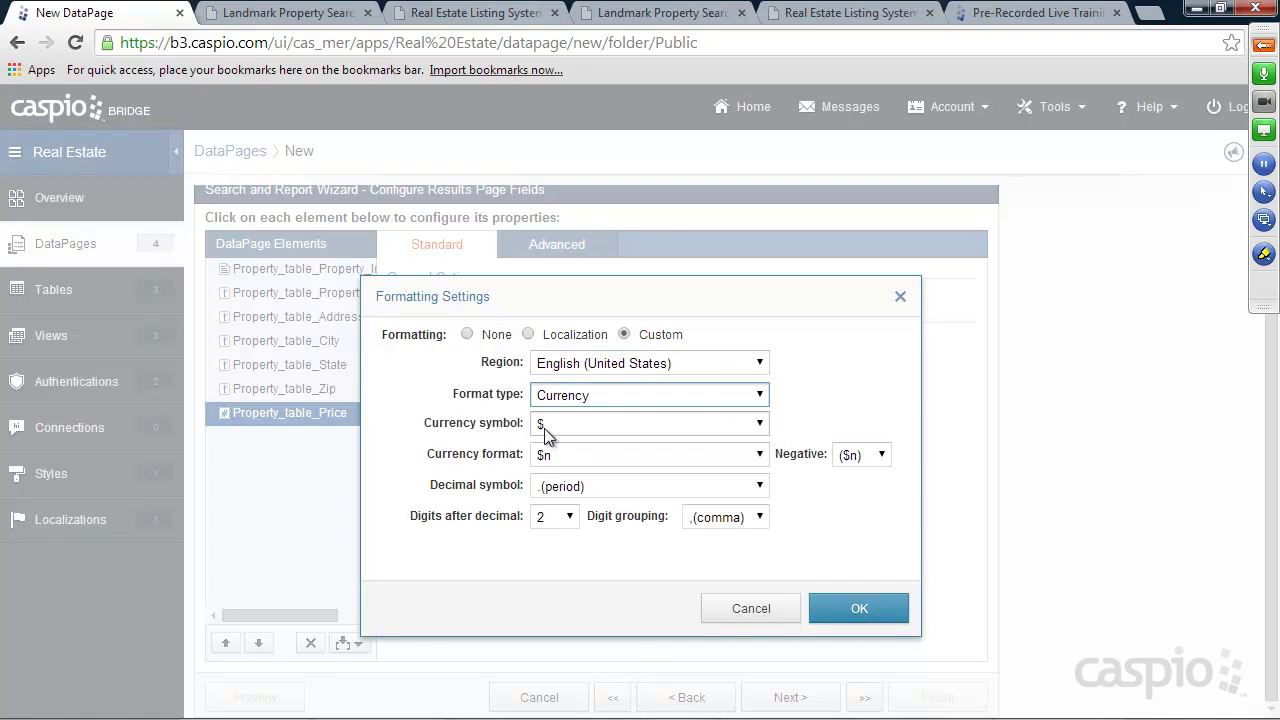
{"action": "left_click", "coordinate": [864, 600]}
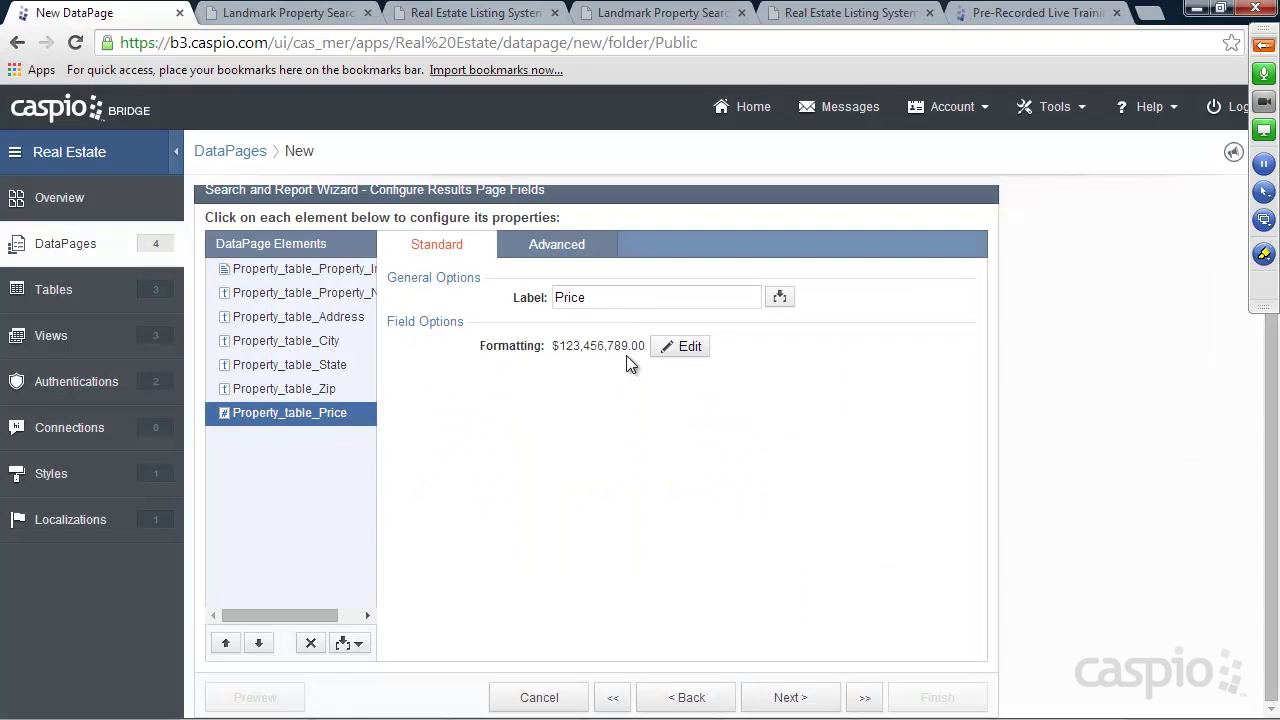
{"action": "left_click", "coordinate": [798, 697]}
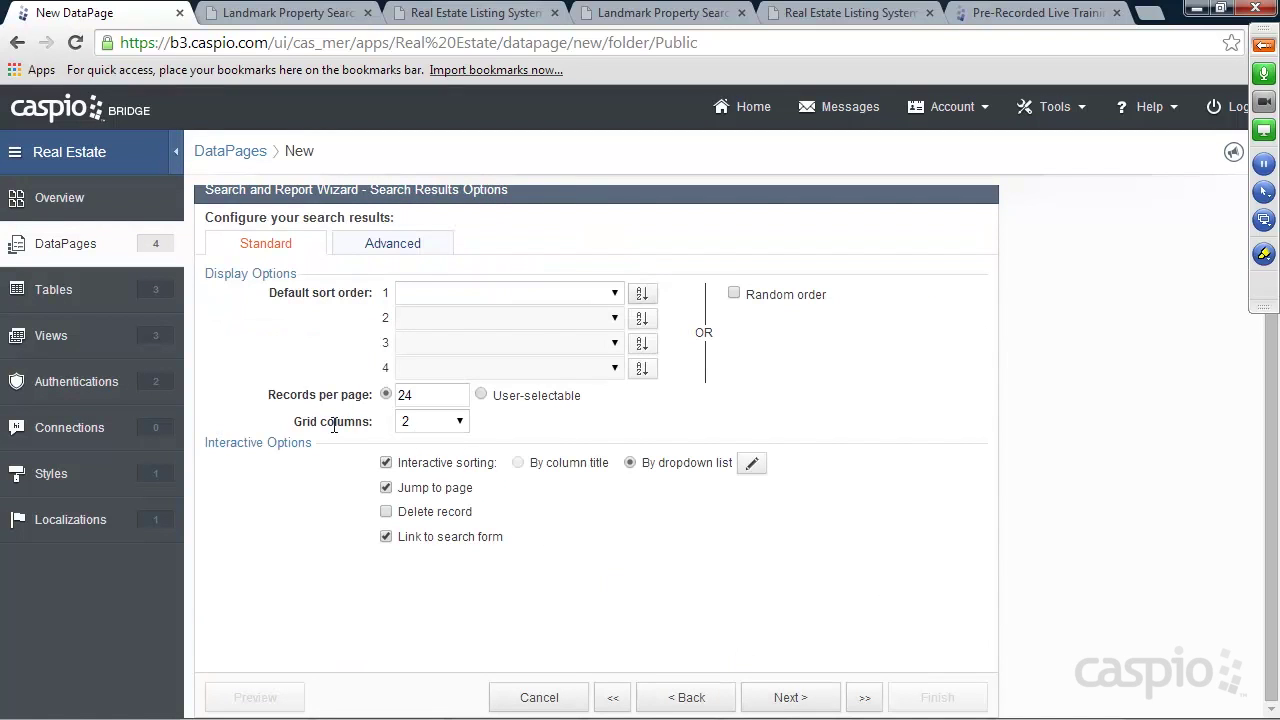
Keep 24 records per page and leave 'Yes, enable Details Page' selected
{"action": "double_click", "coordinate": [416, 397]}
{"action": "type", "text": "24"}
{"action": "left_click", "coordinate": [790, 697]}
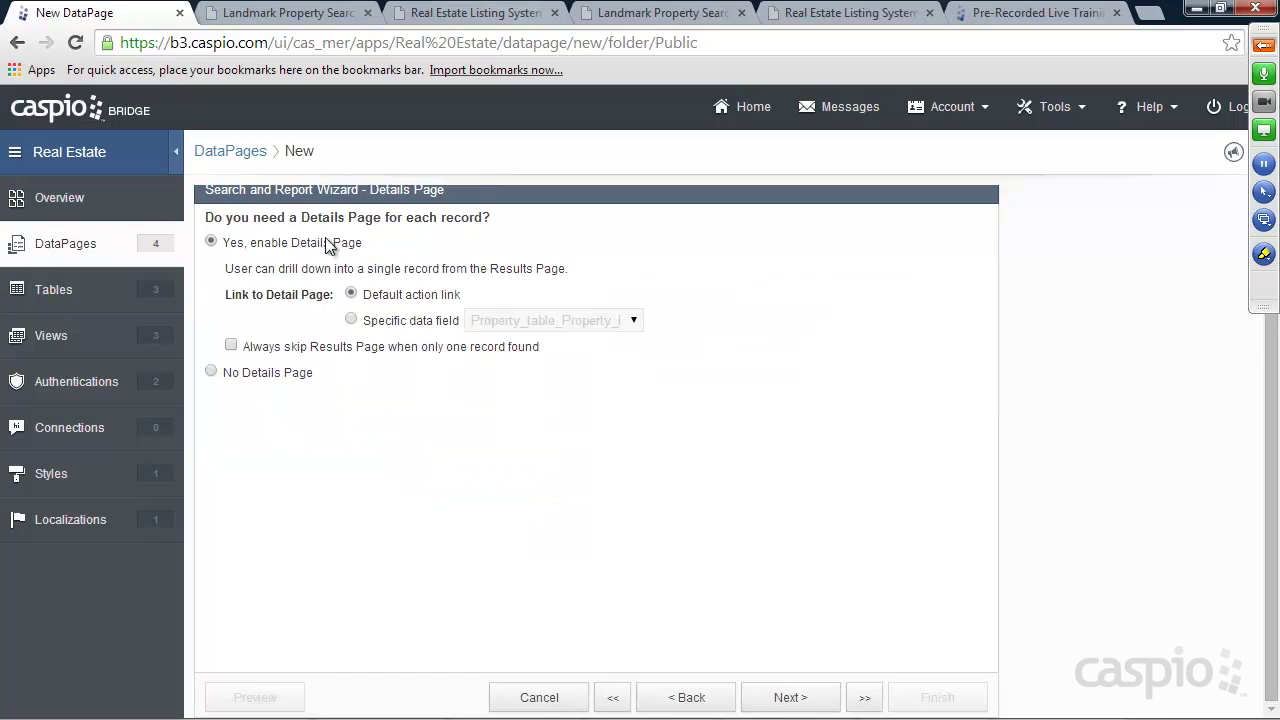
{"action": "left_click", "coordinate": [792, 695]}
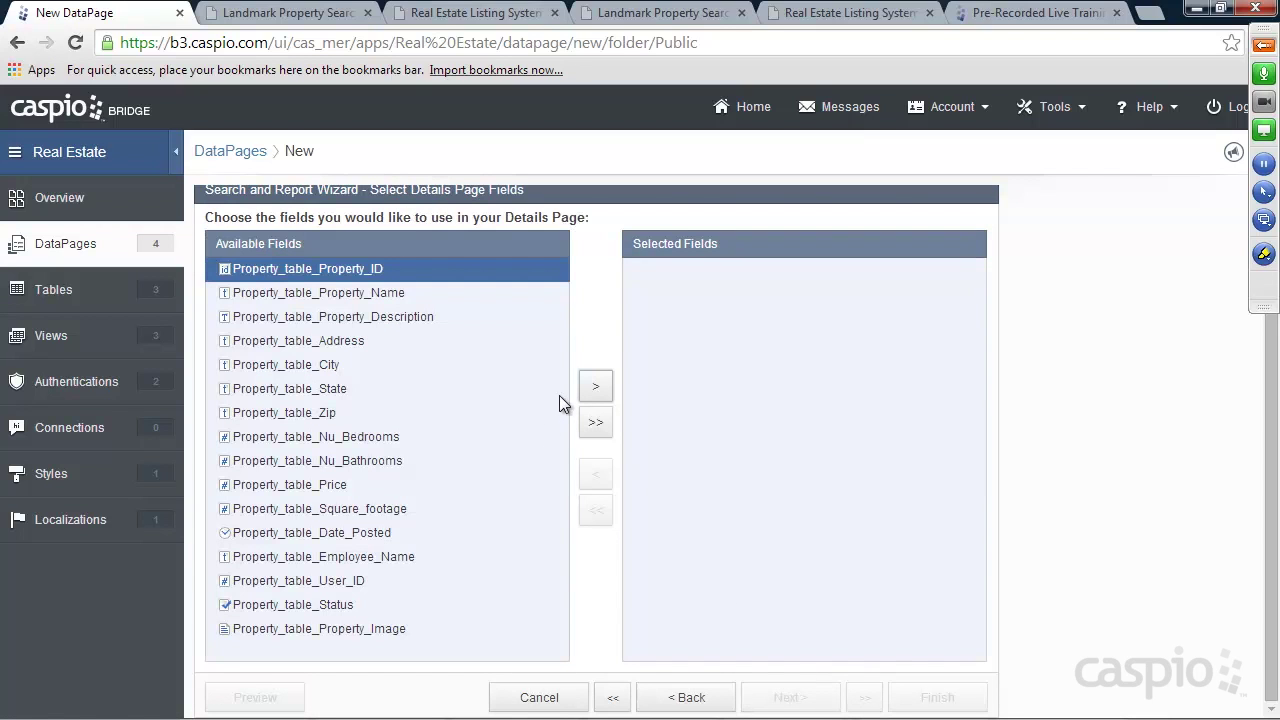
Move the eleven fields from Property_Image through Square_footage onto the details page
{"action": "left_click", "coordinate": [375, 627]}
{"action": "left_click", "coordinate": [595, 386]}
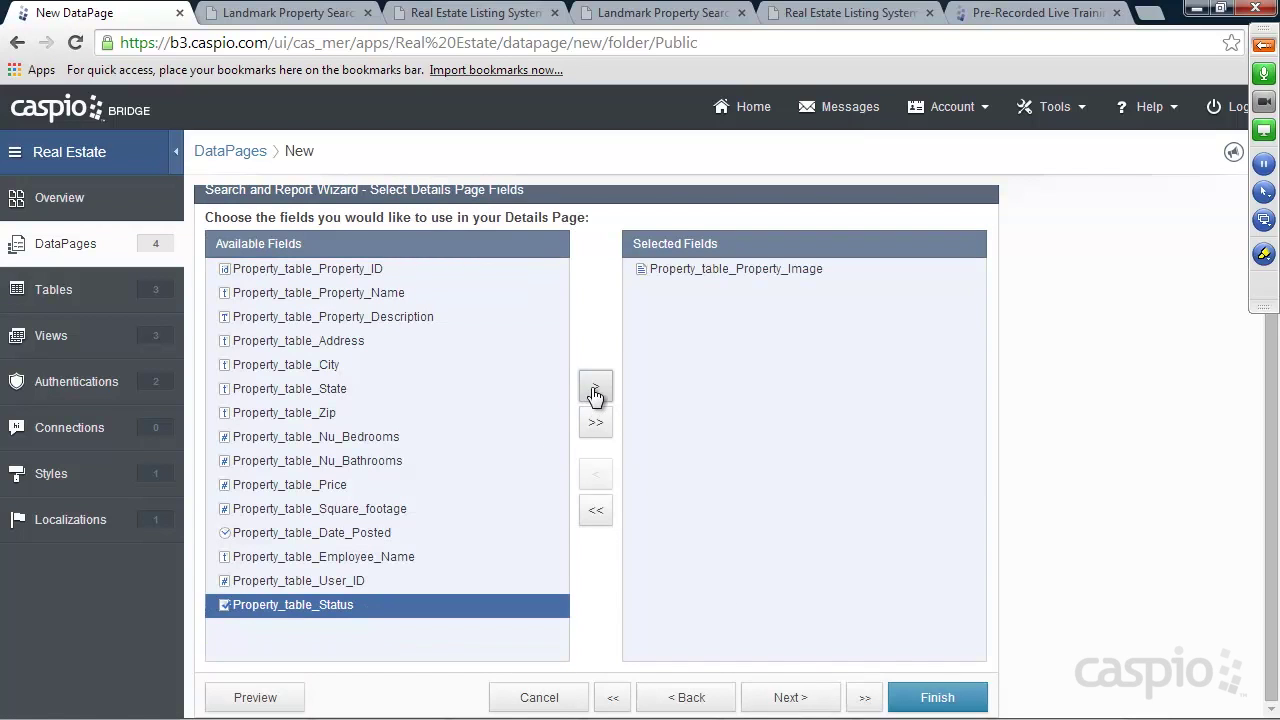
{"action": "left_click", "coordinate": [420, 293]}
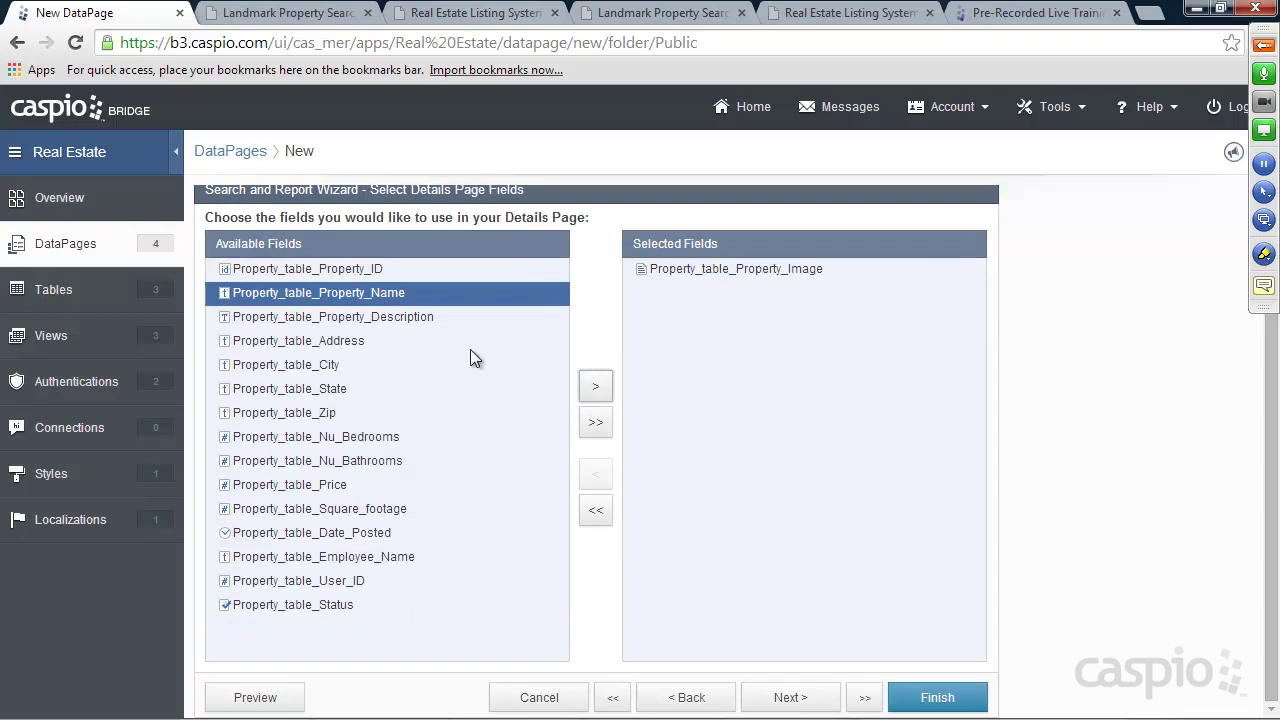
{"action": "left_click", "coordinate": [595, 390]}
{"action": "left_click", "coordinate": [595, 390]}
{"action": "left_click", "coordinate": [595, 390]}
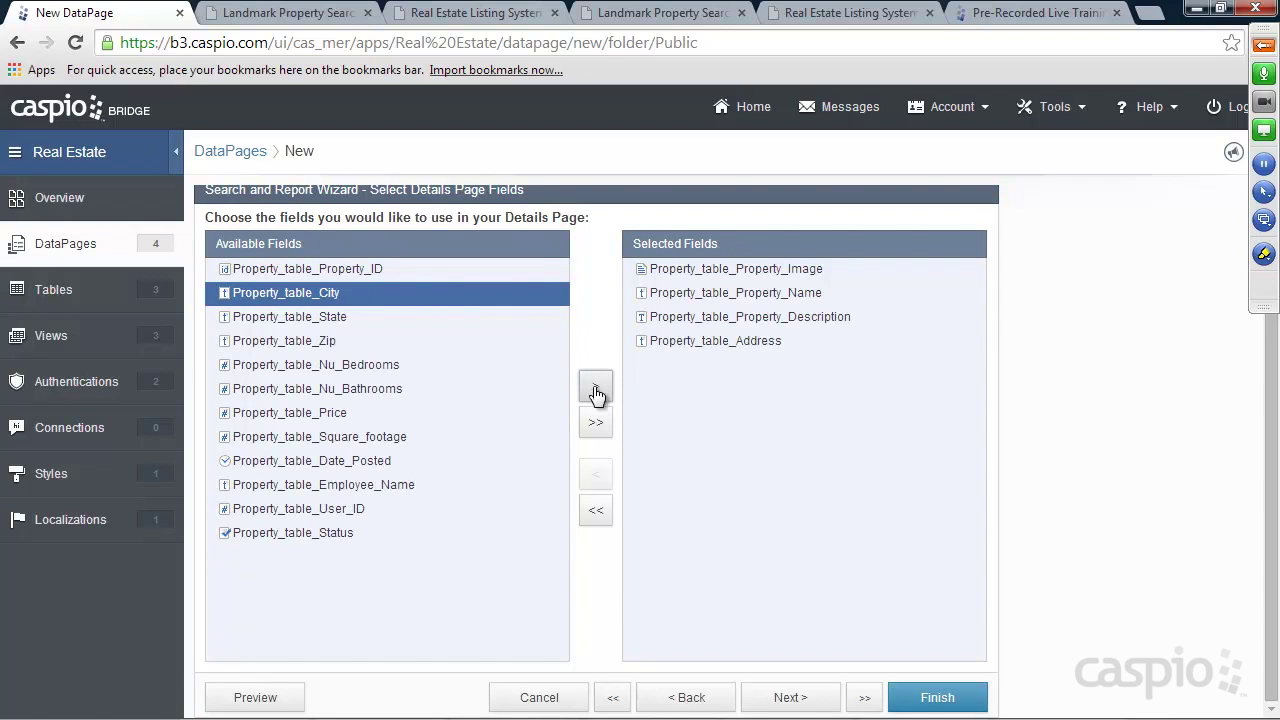
{"action": "left_click", "coordinate": [595, 390]}
{"action": "left_click", "coordinate": [595, 390]}
{"action": "left_click", "coordinate": [595, 390]}
{"action": "left_click", "coordinate": [595, 390]}
{"action": "left_click", "coordinate": [595, 390]}
{"action": "left_click", "coordinate": [595, 390]}
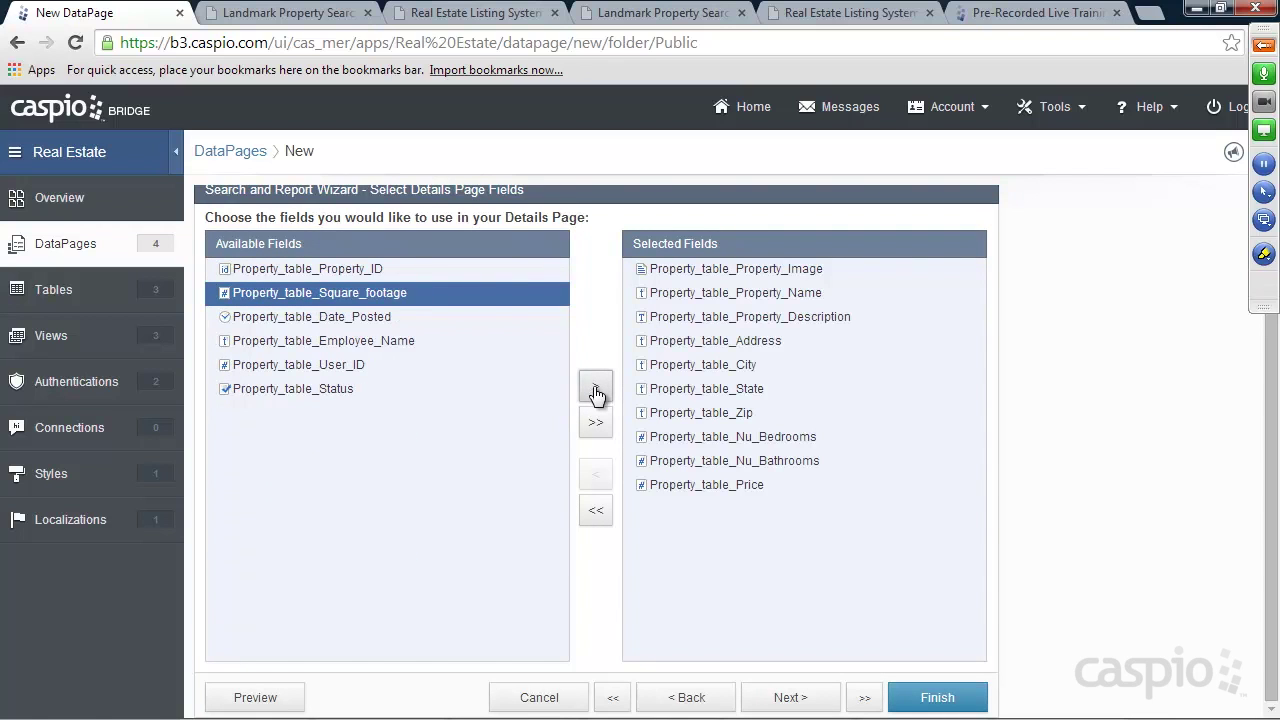
{"action": "left_click", "coordinate": [595, 390]}
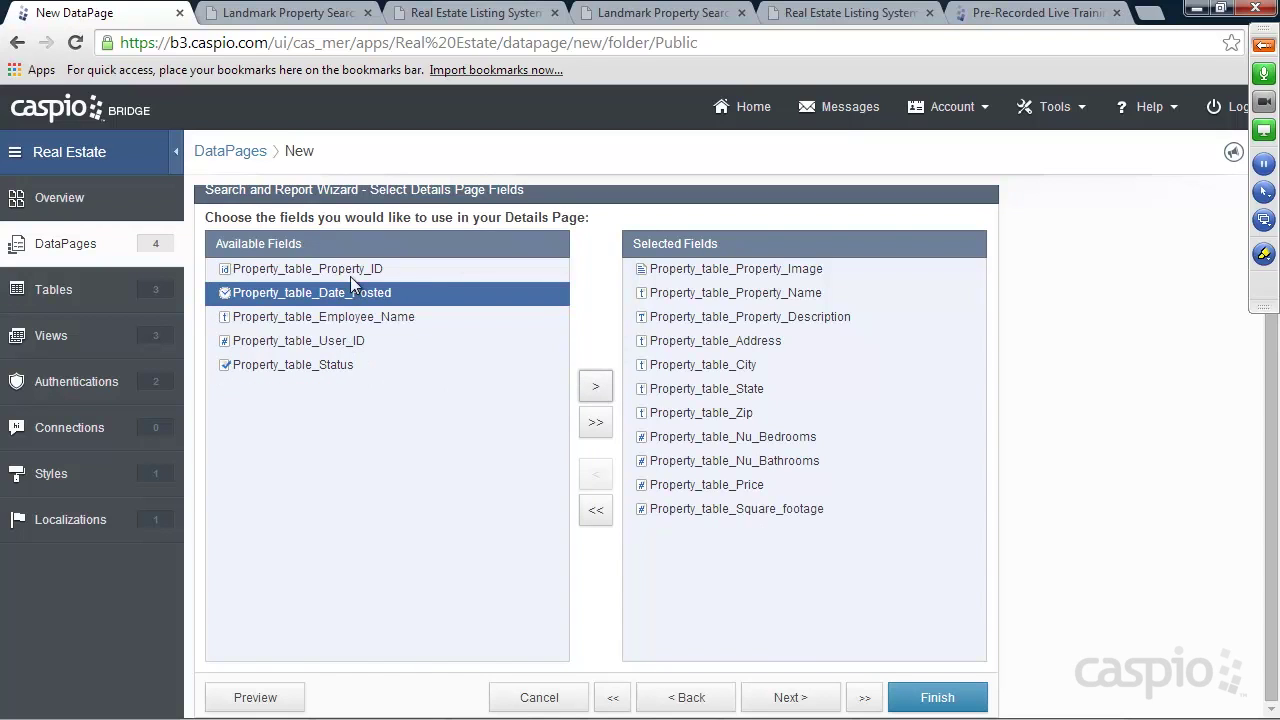
{"action": "left_click", "coordinate": [809, 704]}
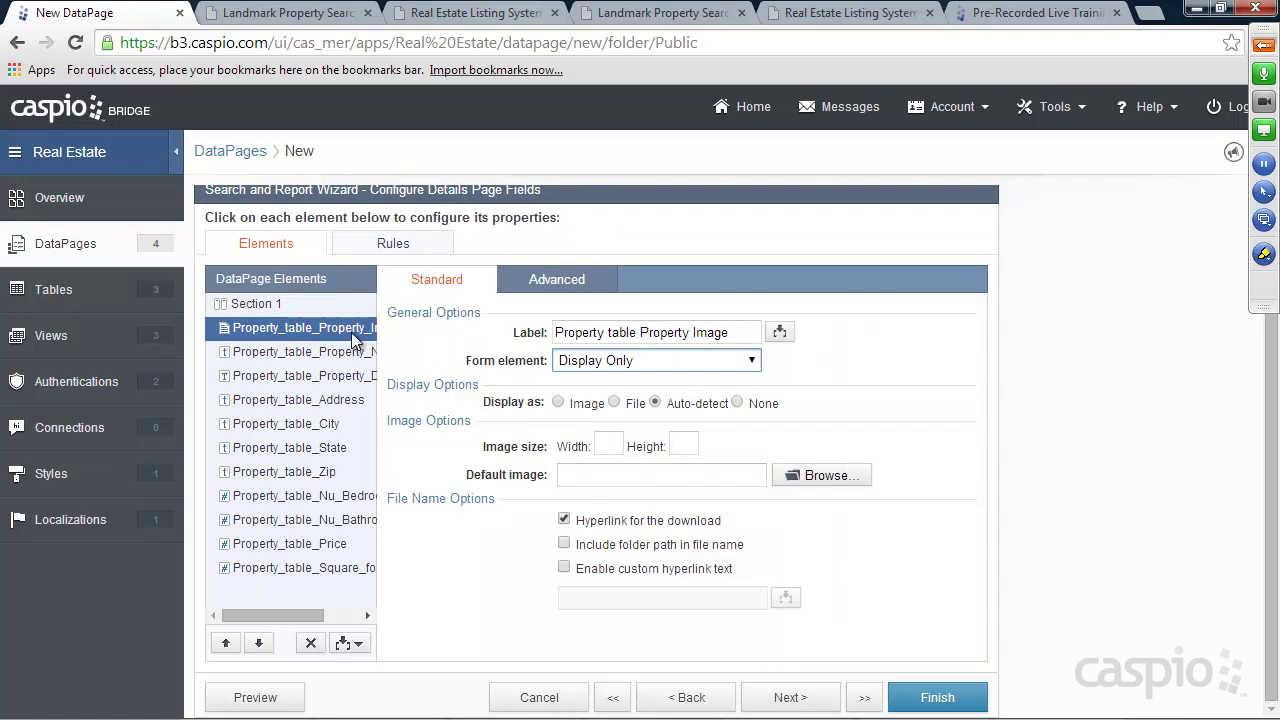
Show the property image with no label, displayed as an image at width 400
{"action": "left_click", "coordinate": [552, 281]}
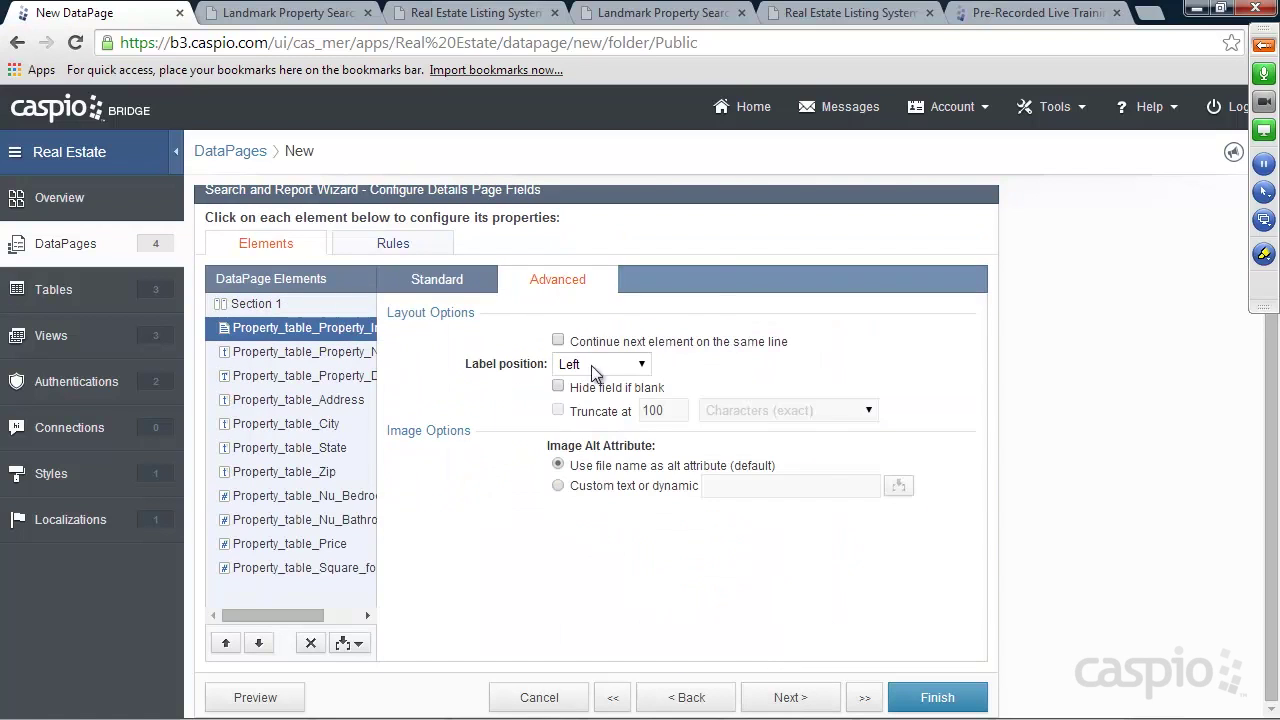
{"action": "left_click", "coordinate": [592, 364]}
{"action": "left_click", "coordinate": [584, 417]}
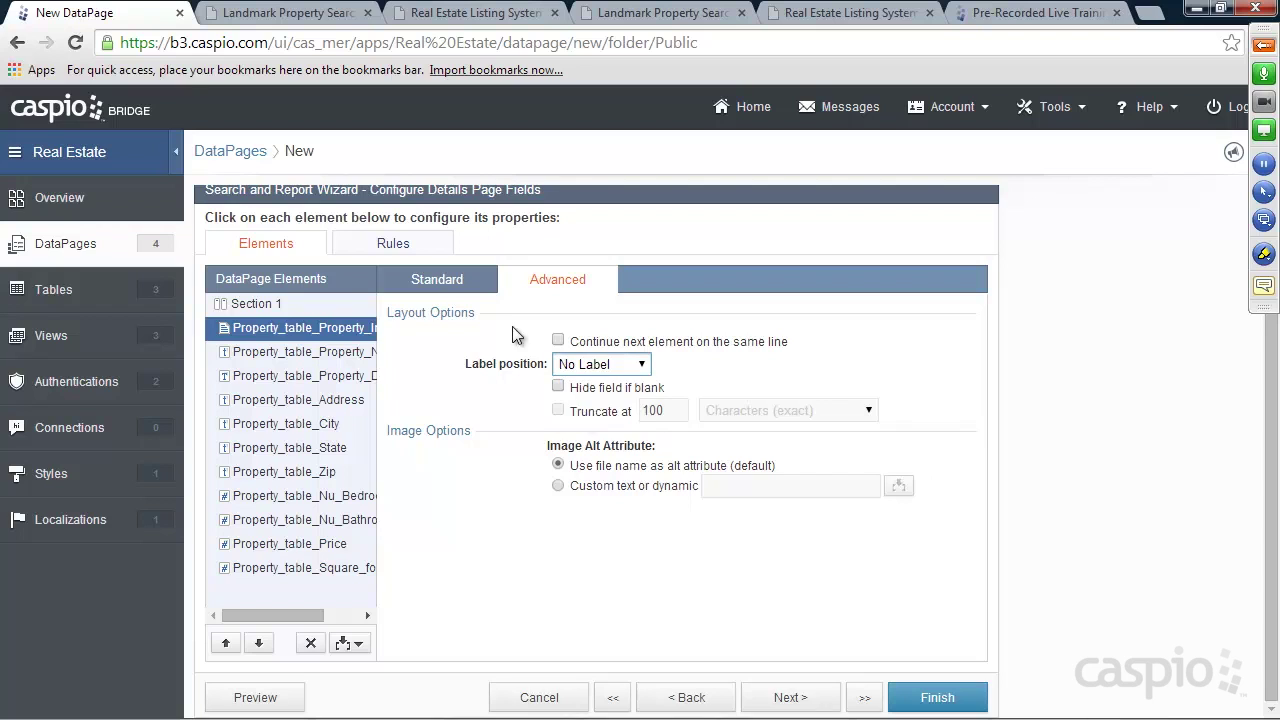
{"action": "left_click", "coordinate": [449, 282]}
{"action": "left_click", "coordinate": [589, 401]}
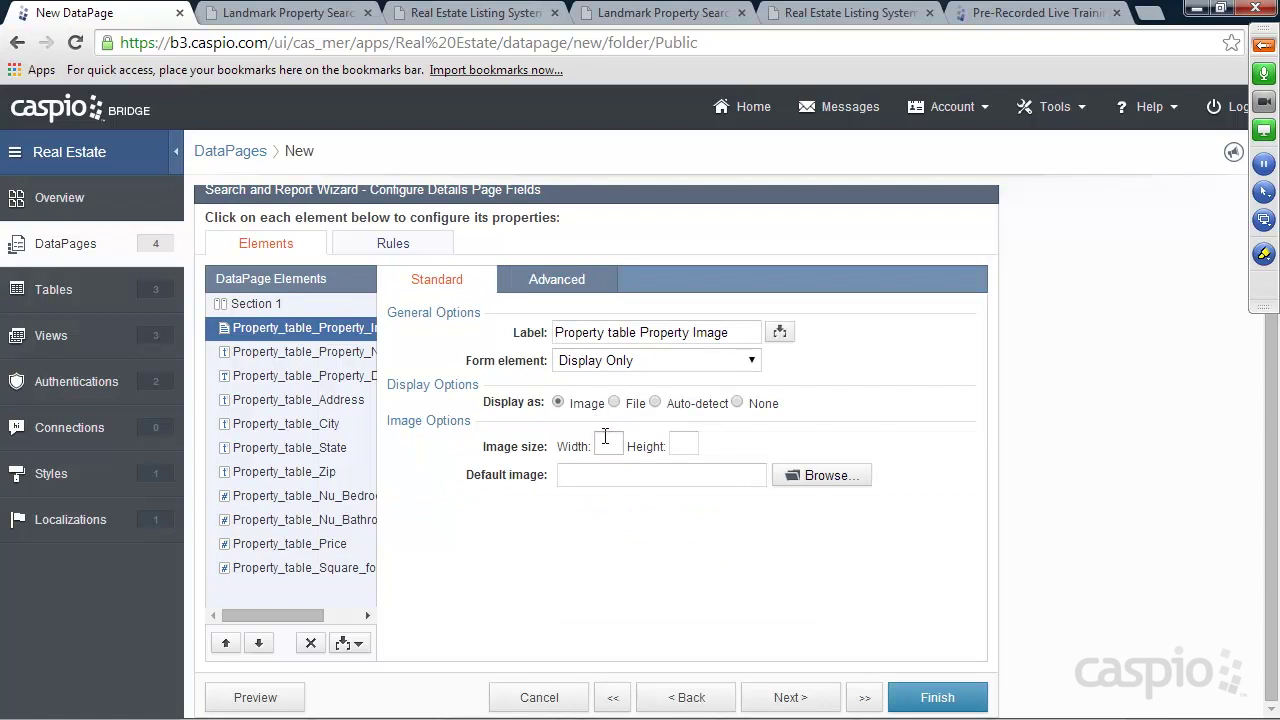
{"action": "left_click", "coordinate": [614, 440]}
{"action": "type", "text": "400"}
Remove the 'Property' prefix from the Property Name, Property Description and Address labels
{"action": "left_click", "coordinate": [317, 356]}
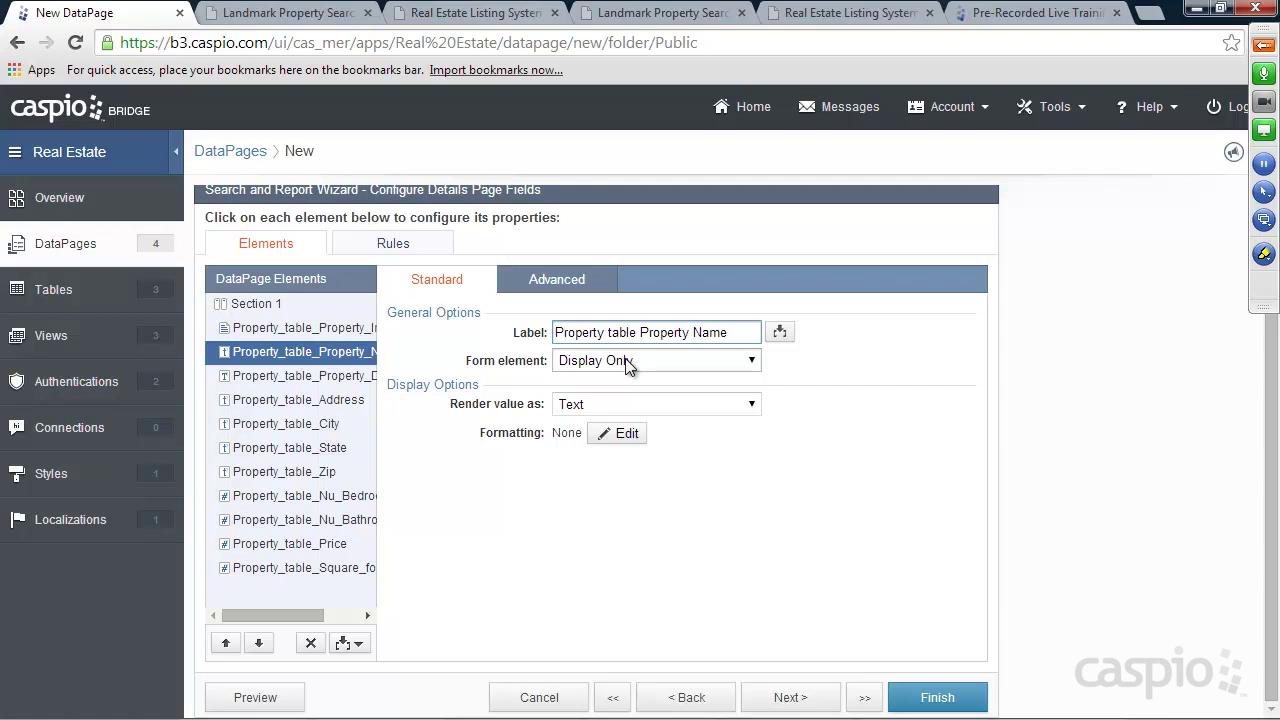
{"action": "left_click_drag", "start_coordinate": [641, 333], "coordinate": [540, 352]}
{"action": "key", "text": "BackSpace"}
{"action": "left_click", "coordinate": [348, 378]}
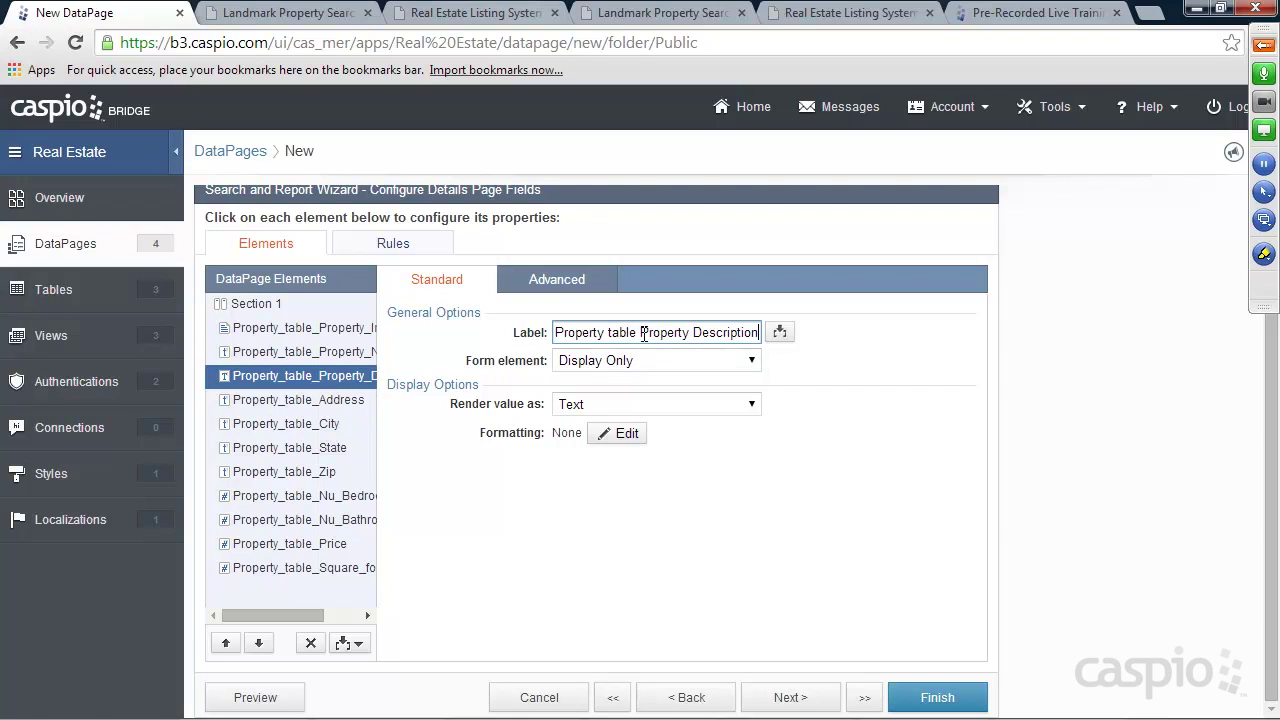
{"action": "left_click_drag", "start_coordinate": [641, 333], "coordinate": [545, 335]}
{"action": "key", "text": "BackSpace"}
{"action": "left_click", "coordinate": [348, 402]}
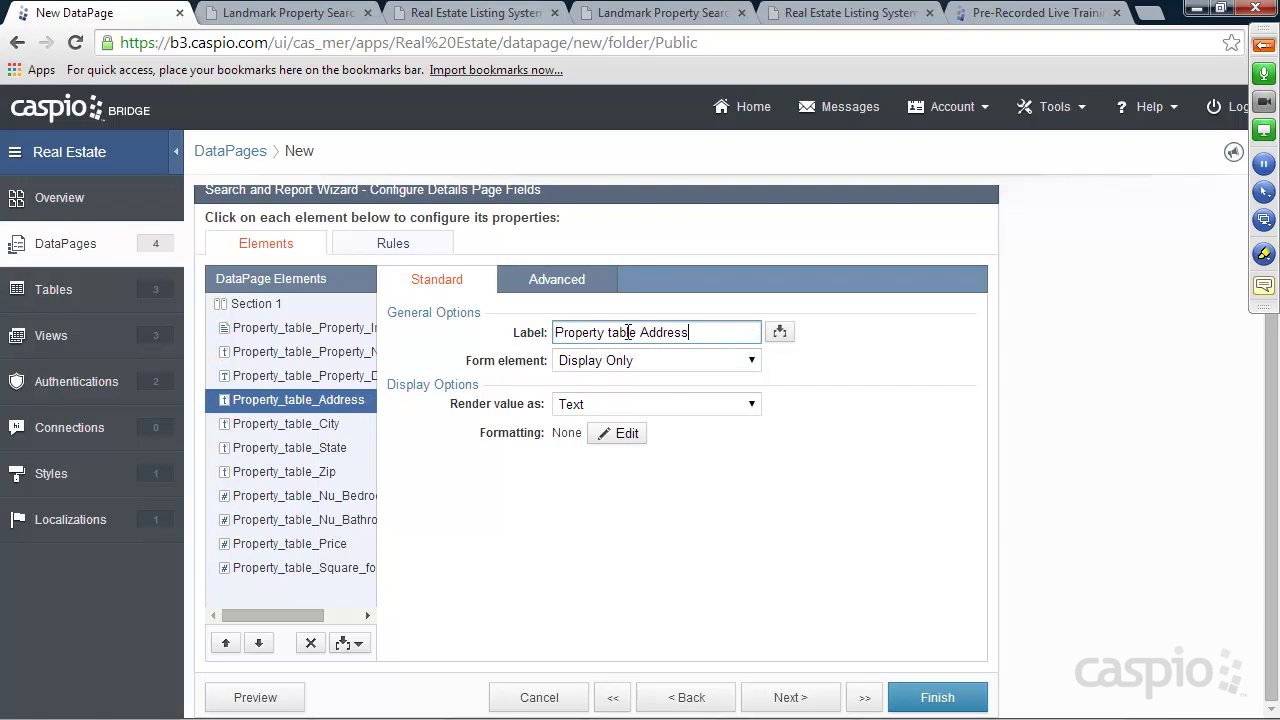
{"action": "left_click_drag", "start_coordinate": [641, 333], "coordinate": [506, 340]}
{"action": "key", "text": "BackSpace"}
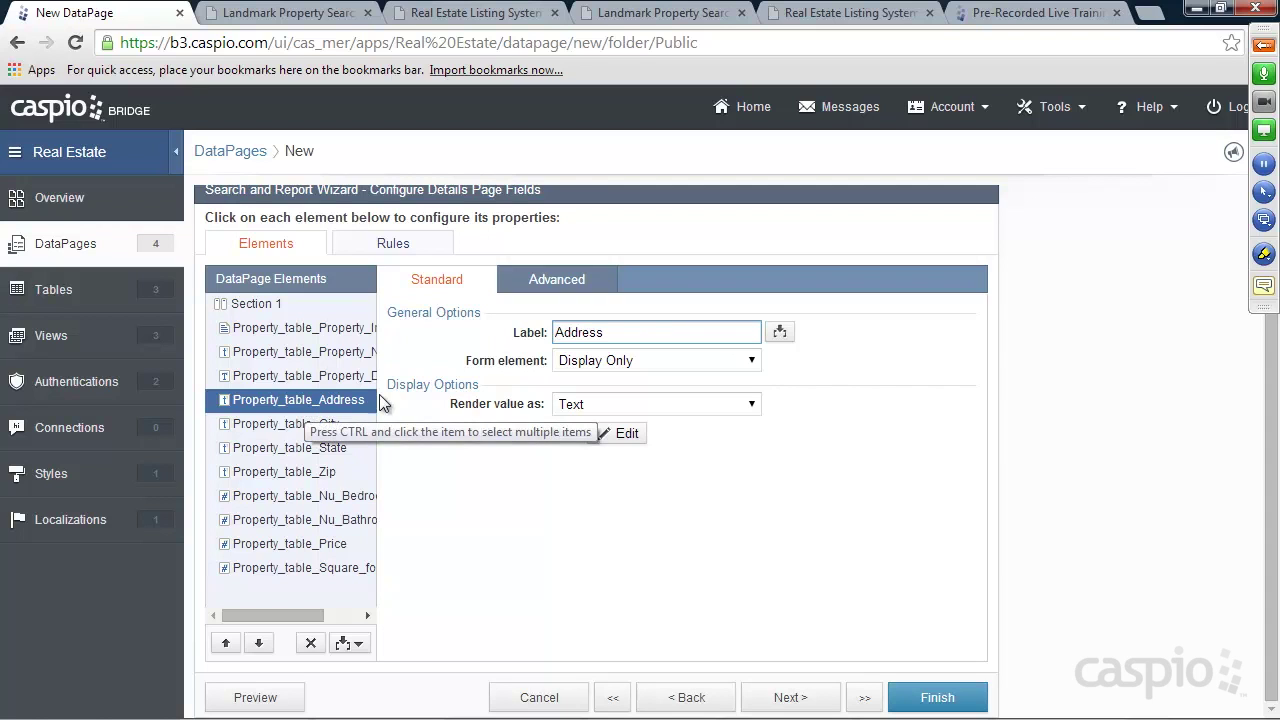
Finish Public Search Listings, enable its deployment, and select the embed code
{"action": "left_click", "coordinate": [937, 700]}
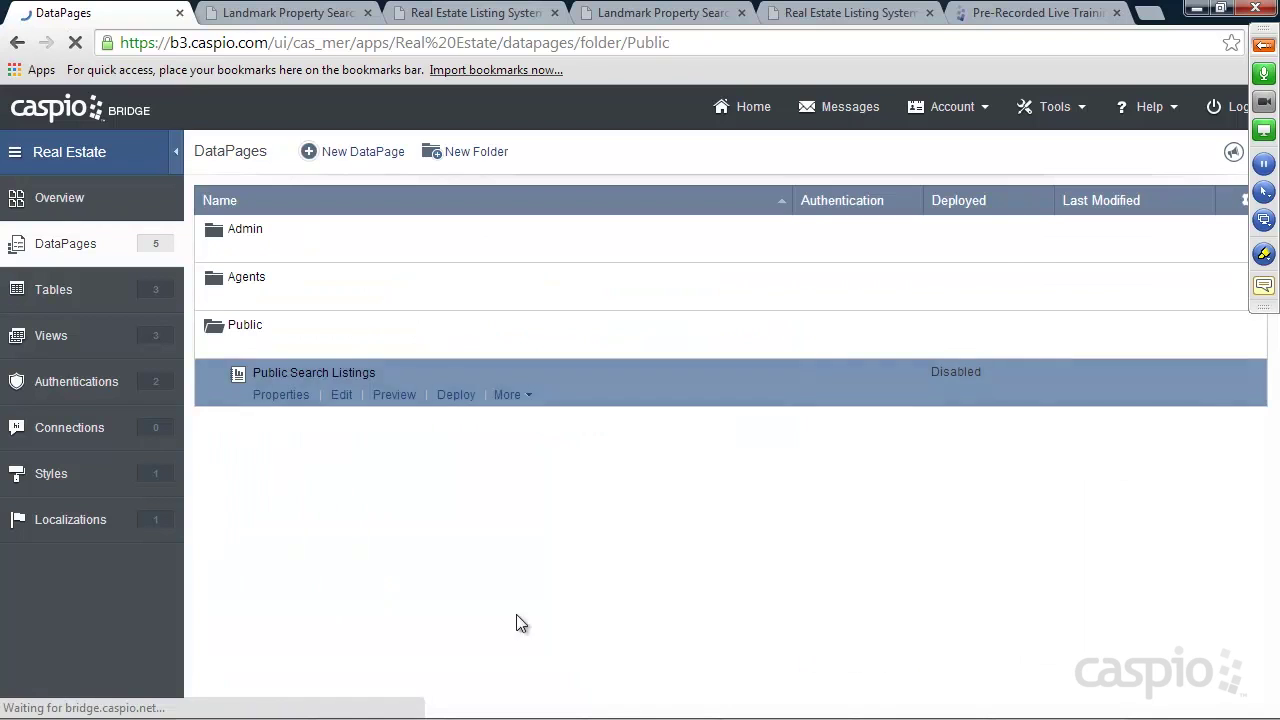
{"action": "left_click", "coordinate": [455, 394]}
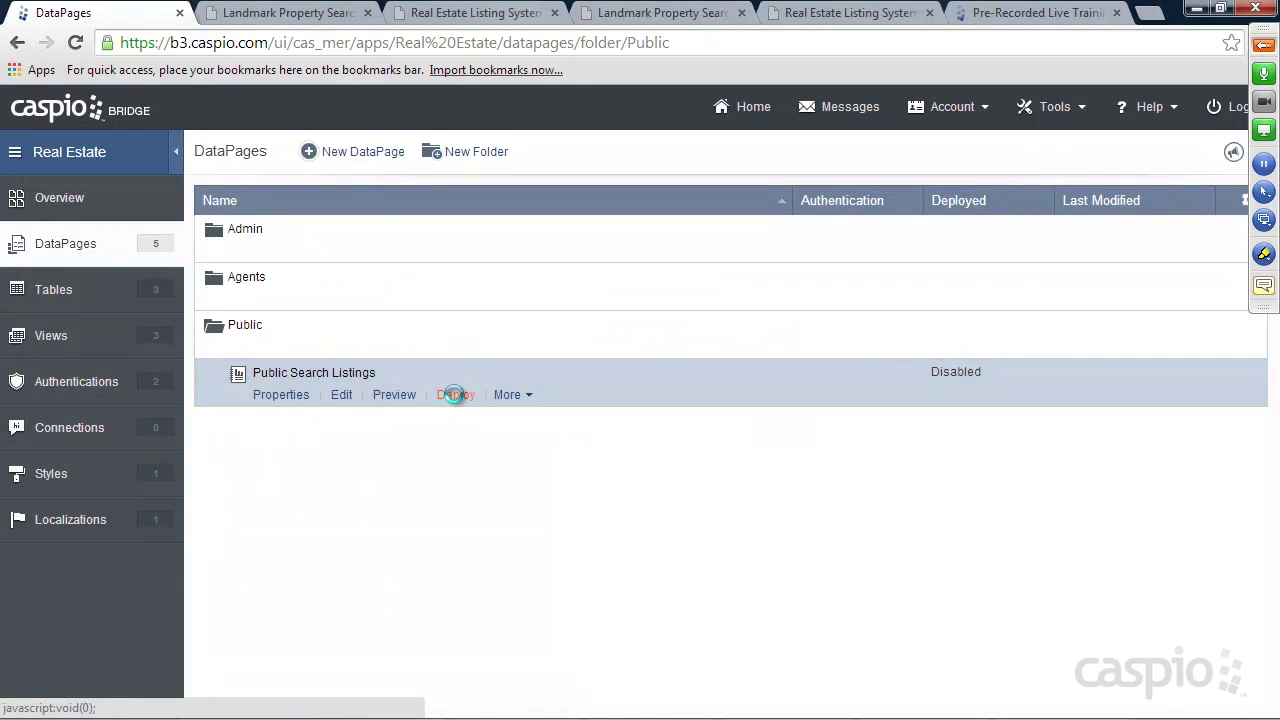
{"action": "left_click", "coordinate": [541, 189]}
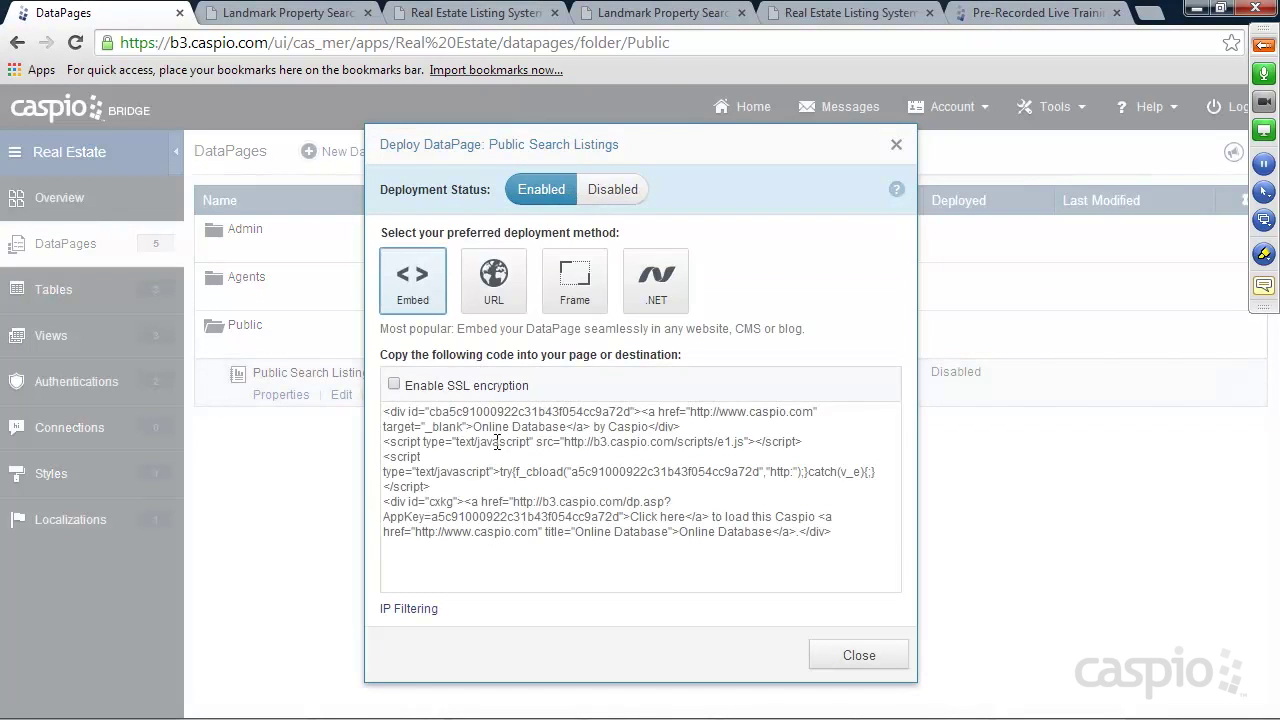
{"action": "left_click", "coordinate": [497, 442]}
Close the Deploy dialog, note the Landmark page's index.htm file name, and bring up Notepad++
{"action": "left_click", "coordinate": [840, 652]}
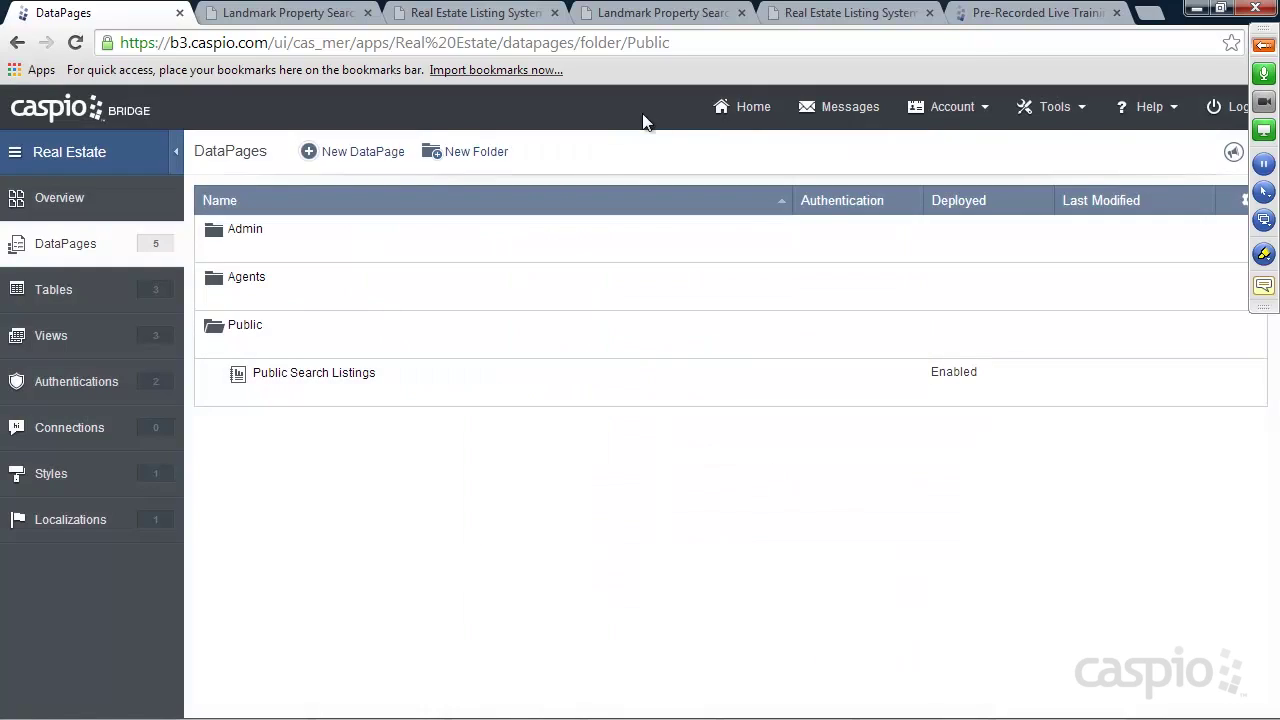
{"action": "left_click", "coordinate": [643, 17]}
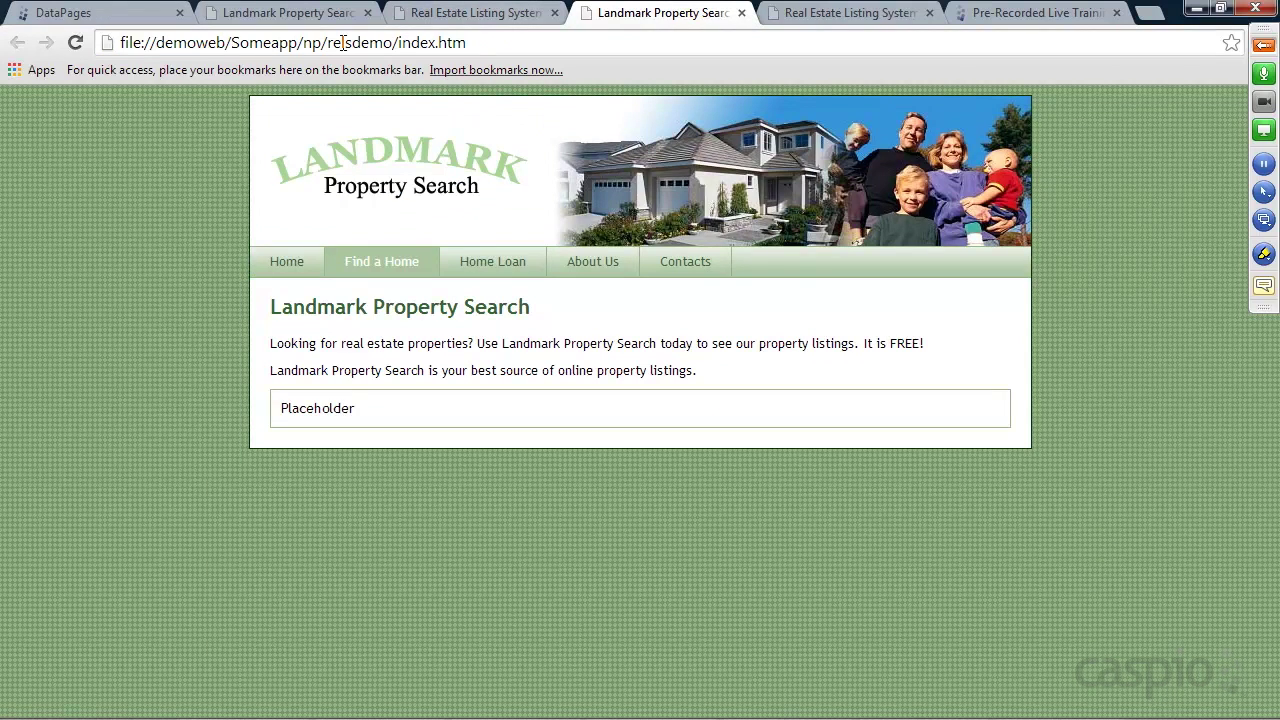
{"action": "left_click_drag", "start_coordinate": [401, 42], "coordinate": [507, 42]}
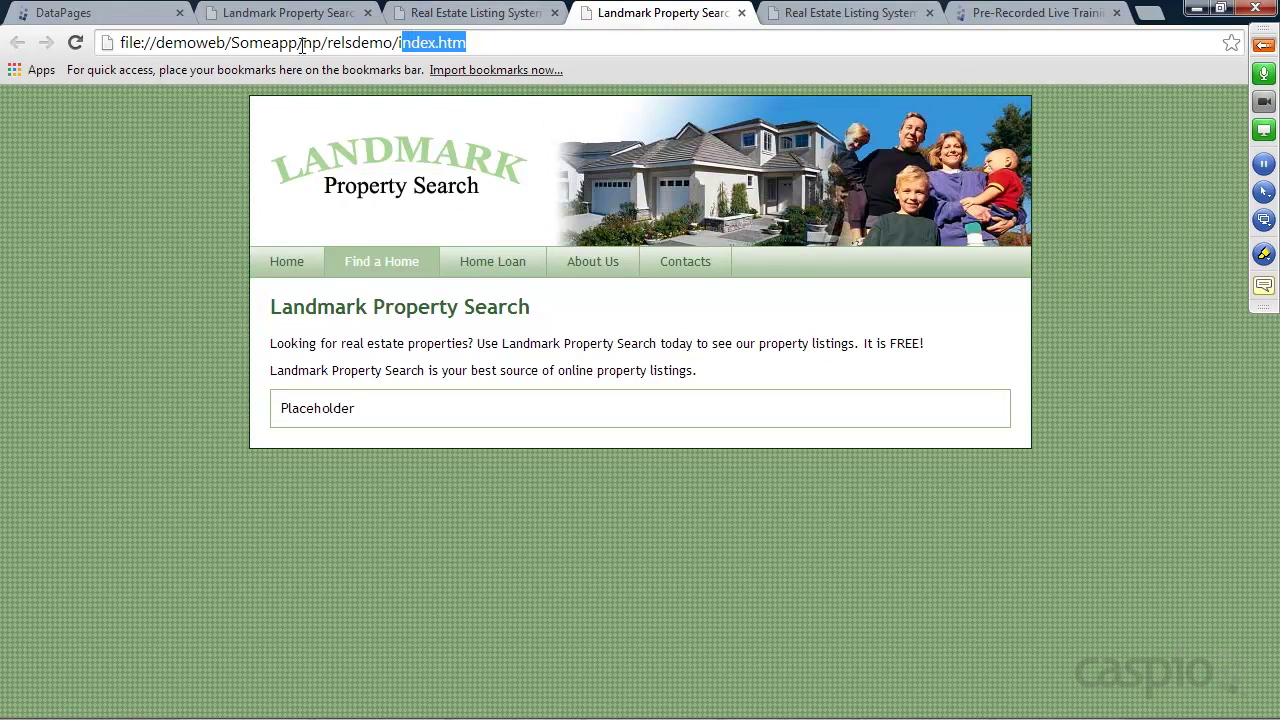
{"action": "left_click", "coordinate": [530, 706]}
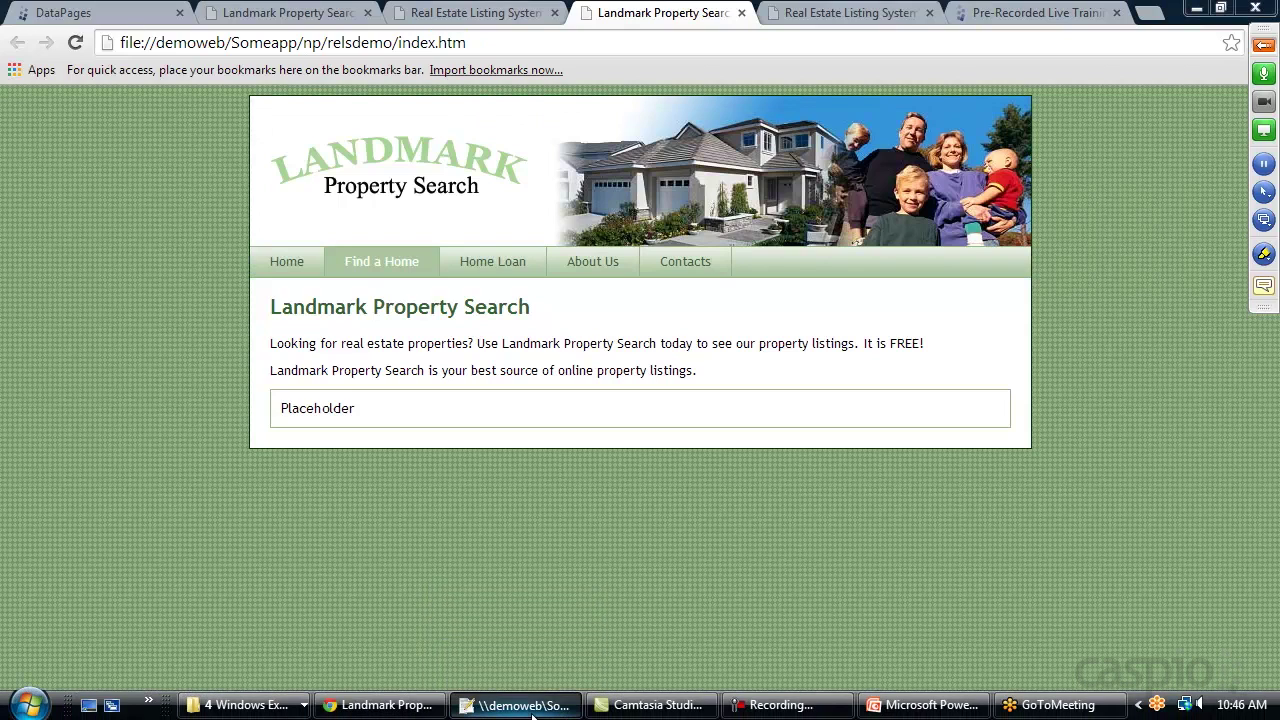
Paste the embed code over 'Placeholder' in index.htm, save it, and return to Chrome
{"action": "left_click", "coordinate": [52, 82]}
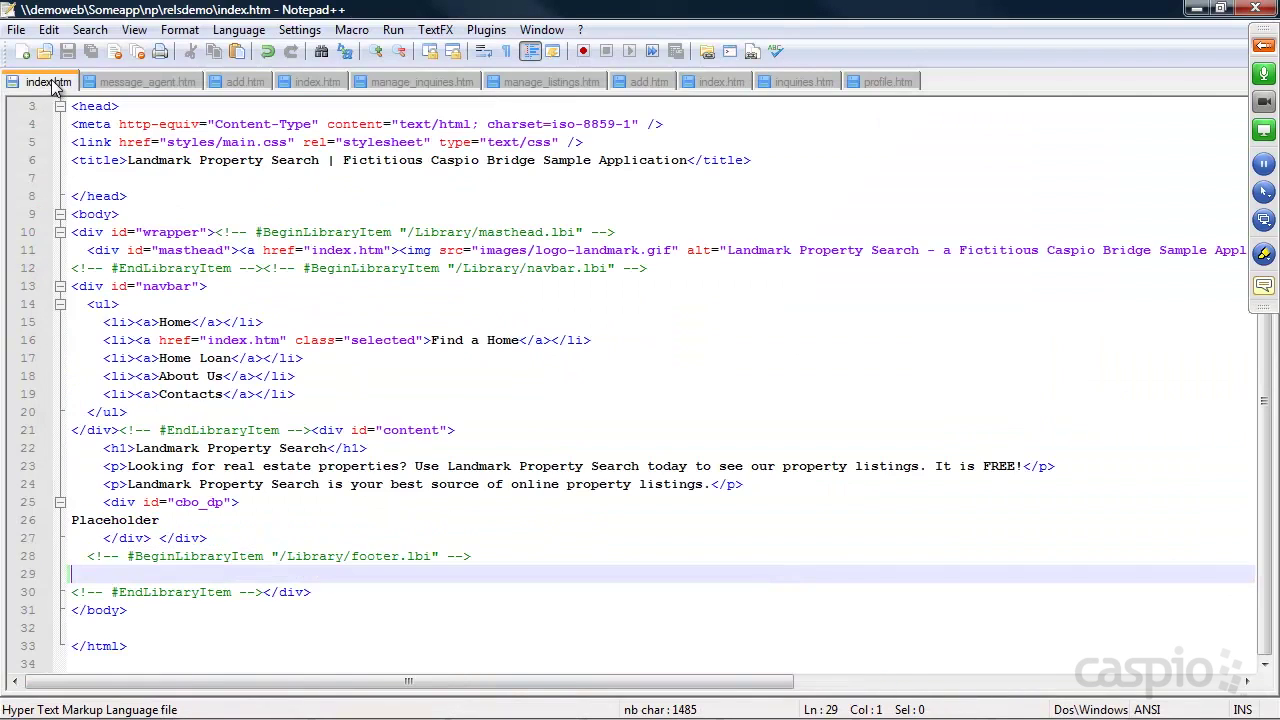
{"action": "left_click_drag", "start_coordinate": [172, 525], "coordinate": [45, 530]}
{"action": "key", "text": "ctrl+v"}
{"action": "key", "text": "ctrl+s"}
{"action": "key", "text": "alt+Tab"}
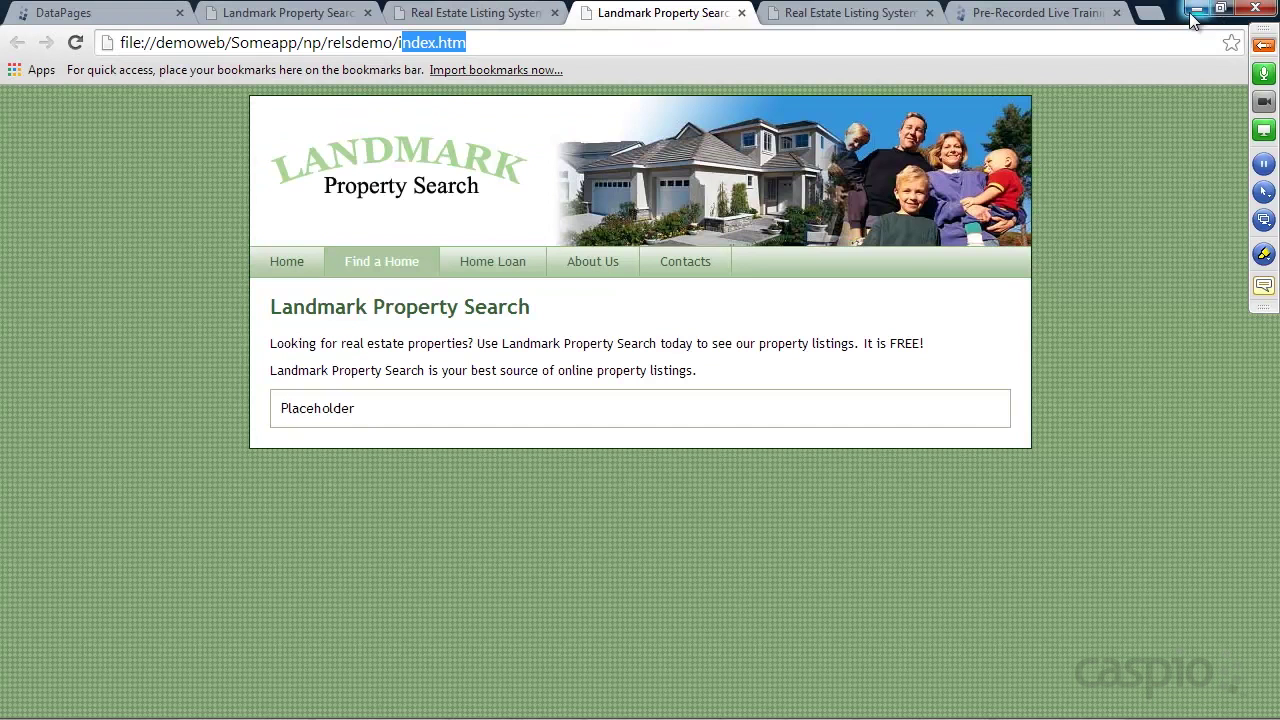
{"action": "left_click", "coordinate": [76, 44]}
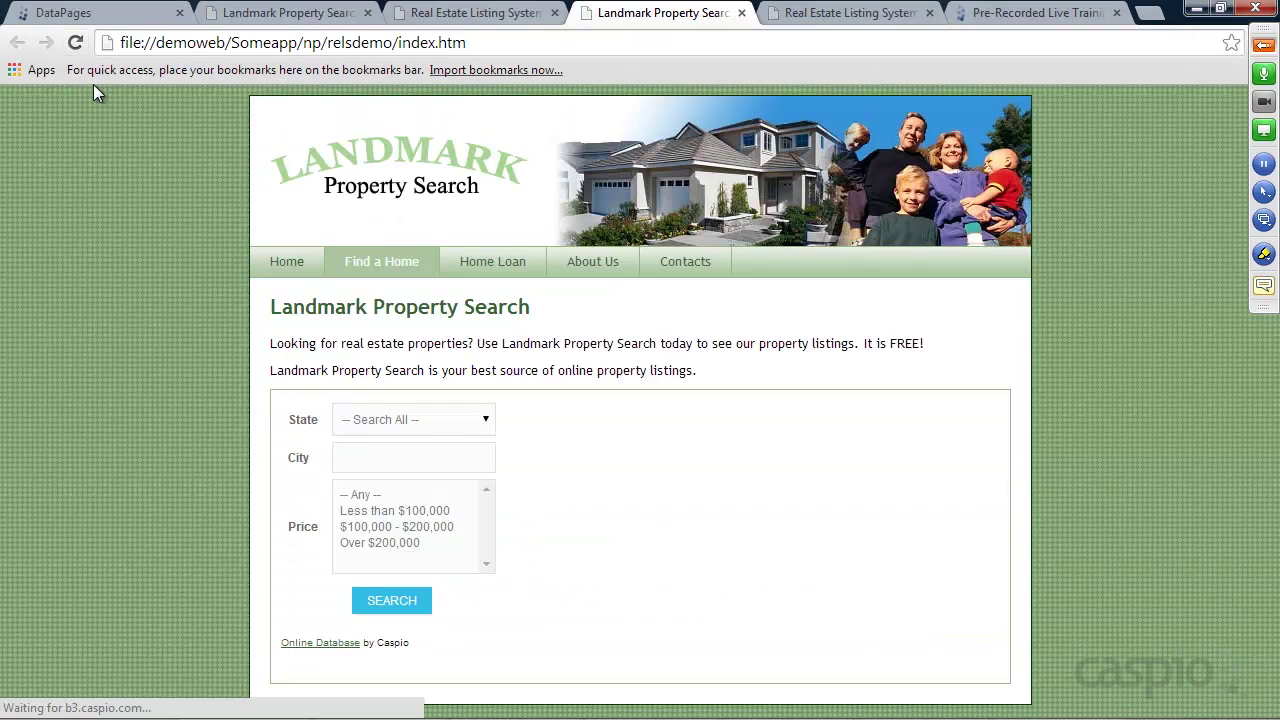
{"action": "left_click_drag", "start_coordinate": [233, 44], "coordinate": [120, 44]}
{"action": "key", "text": "BackSpace"}
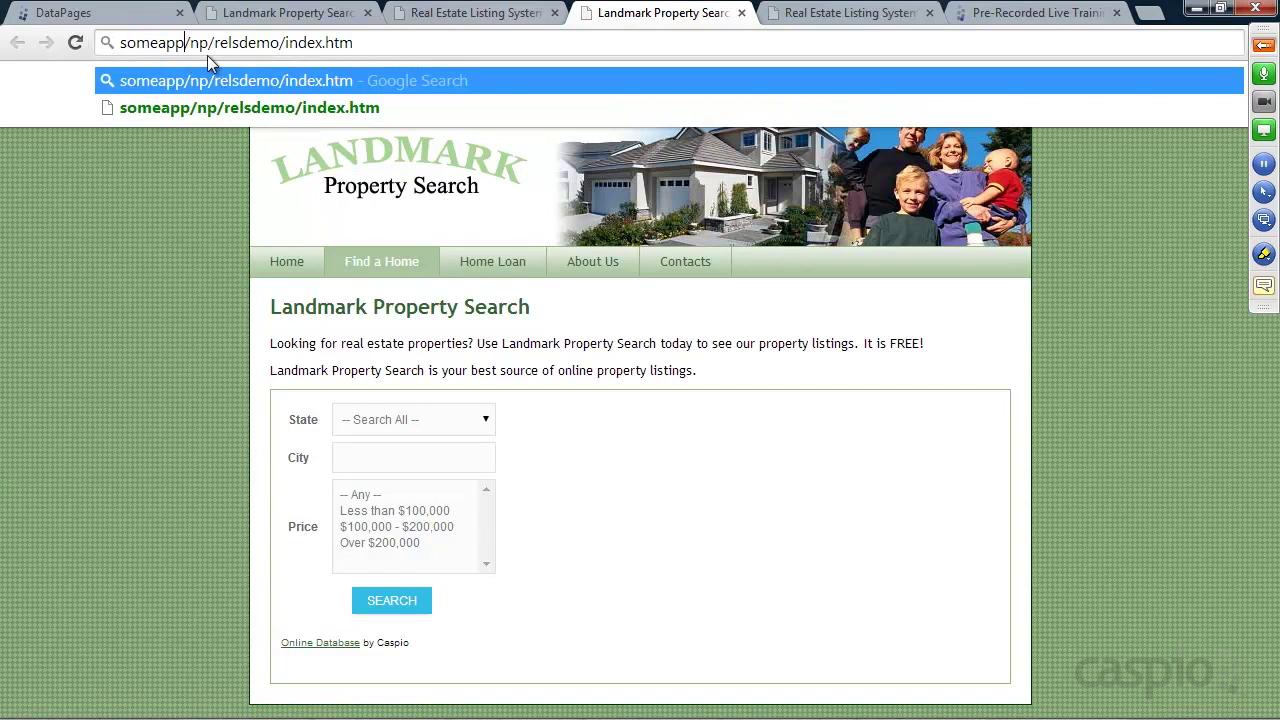
{"action": "type", "text": ".com"}
{"action": "key", "text": "Return"}
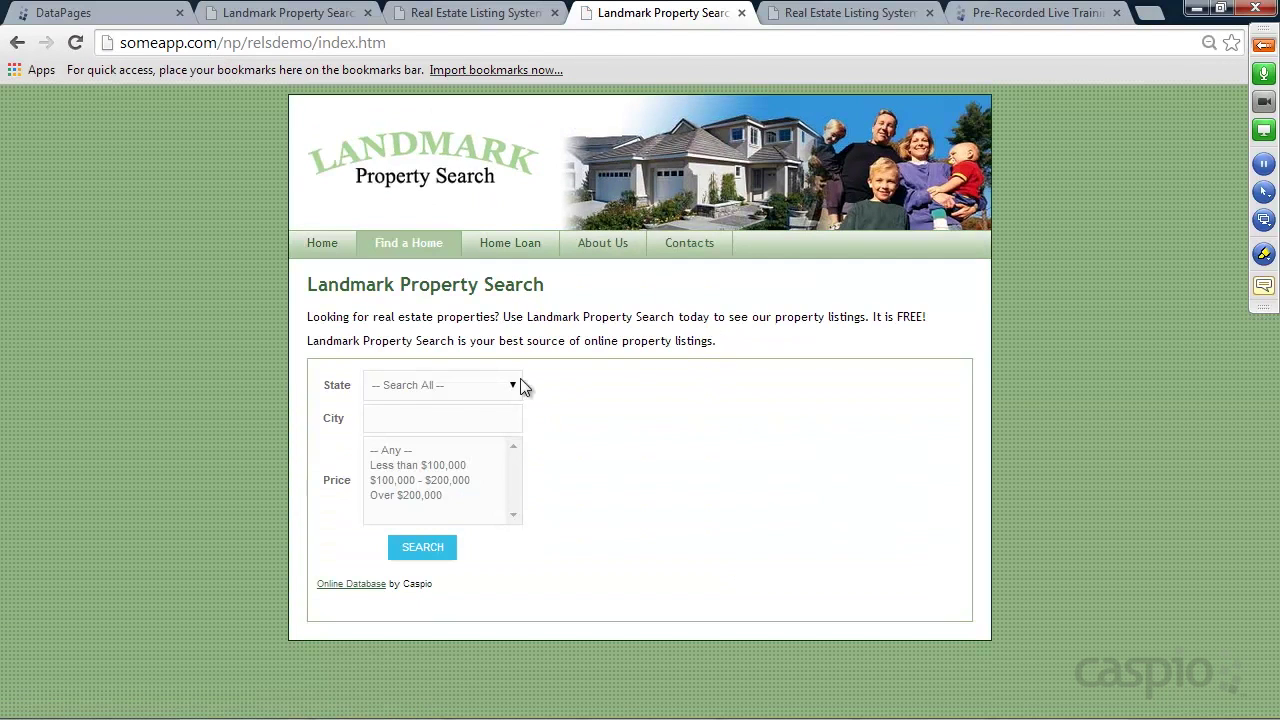
{"action": "left_click", "coordinate": [515, 384]}
{"action": "left_click", "coordinate": [470, 384]}
{"action": "left_click", "coordinate": [432, 553]}
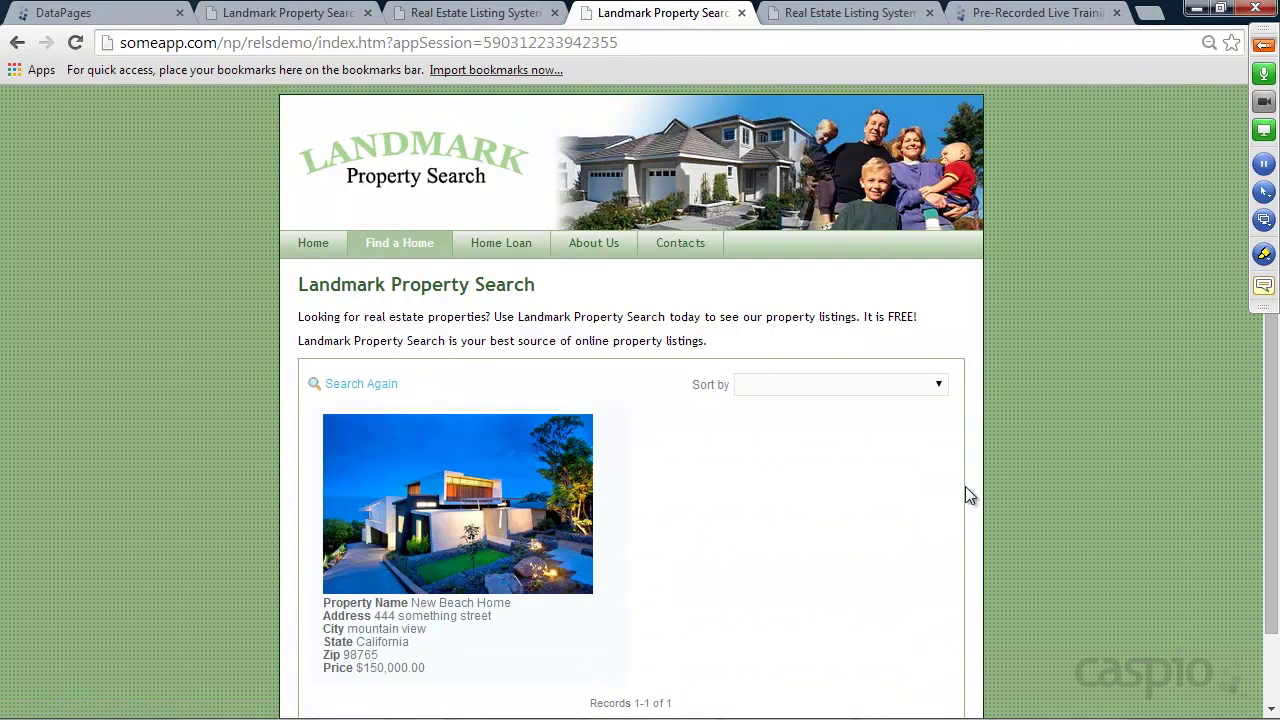
{"action": "scroll", "coordinate": [955, 485], "scroll_direction": "down", "scroll_amount": 1}
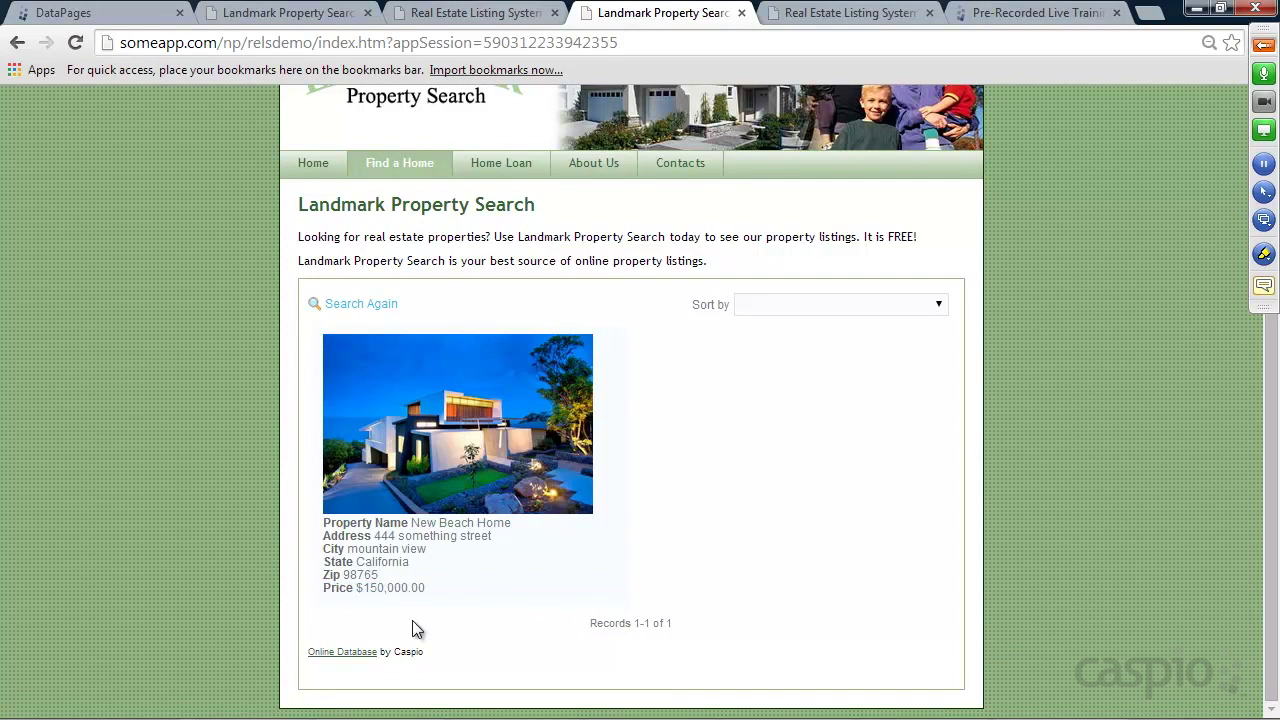
{"action": "left_click", "coordinate": [352, 593]}
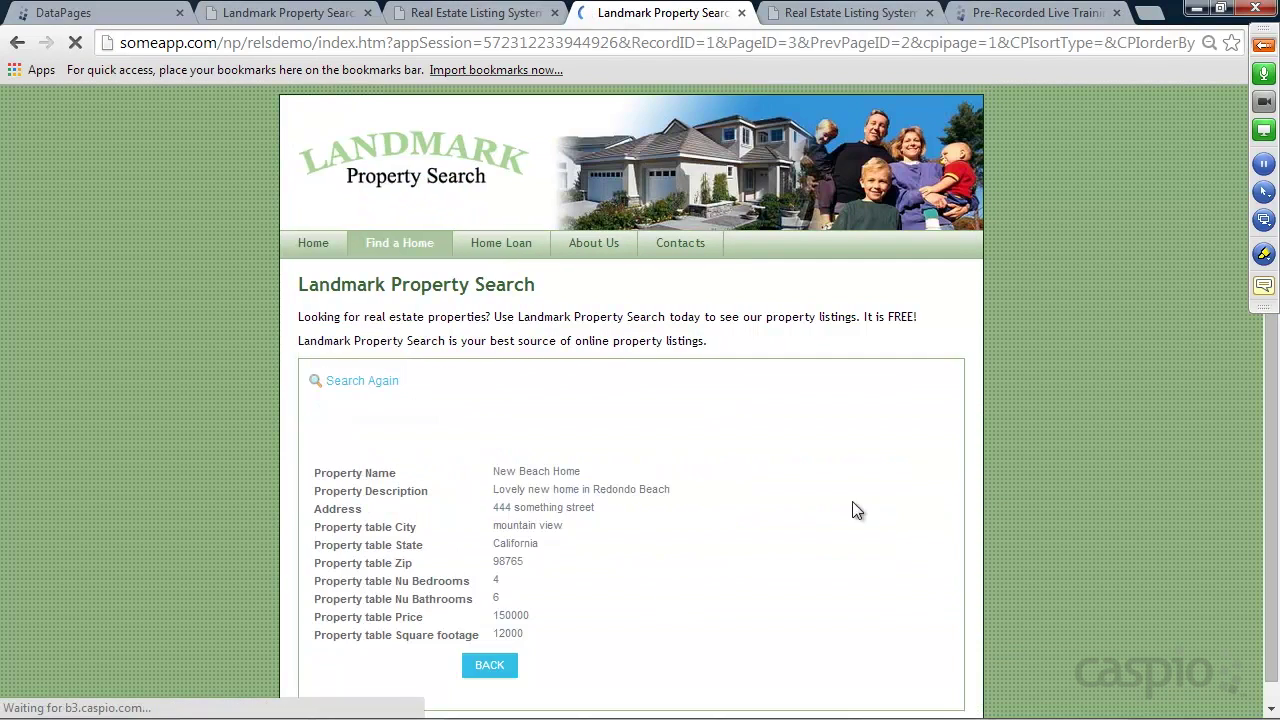
{"action": "scroll", "coordinate": [851, 509], "scroll_direction": "down", "scroll_amount": 3}
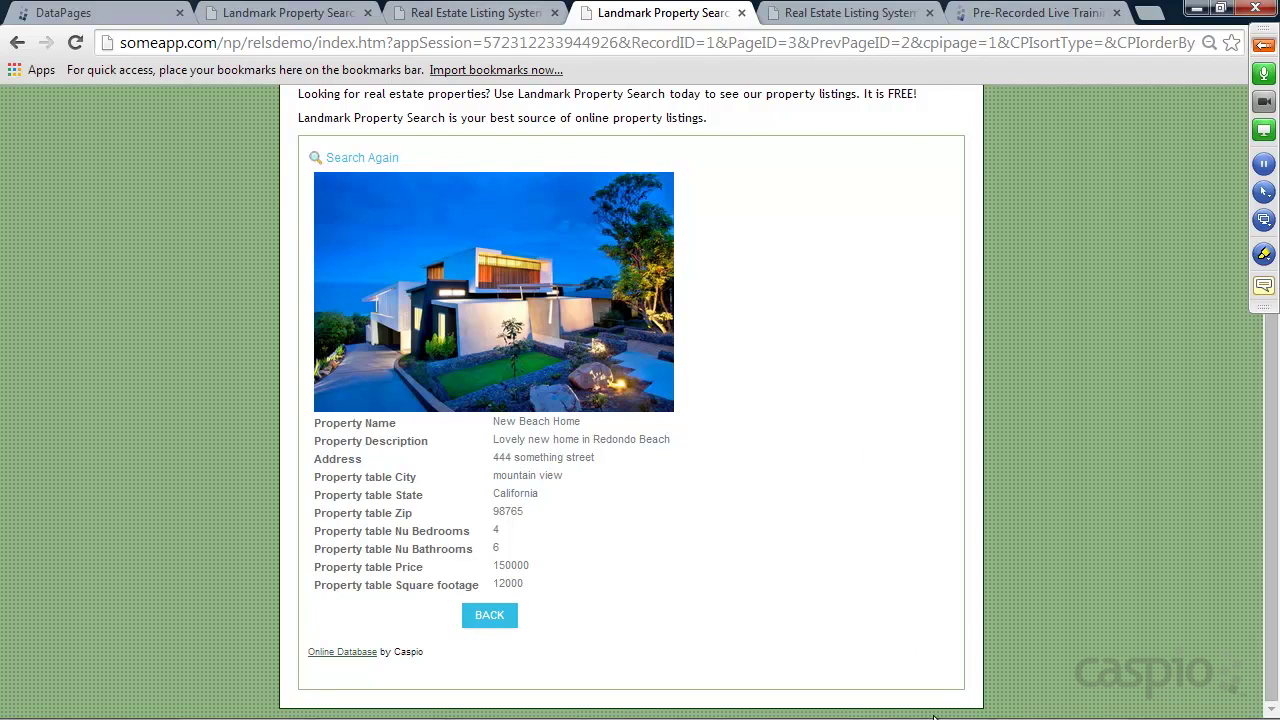
{"action": "mouse_move", "coordinate": [928, 717]}
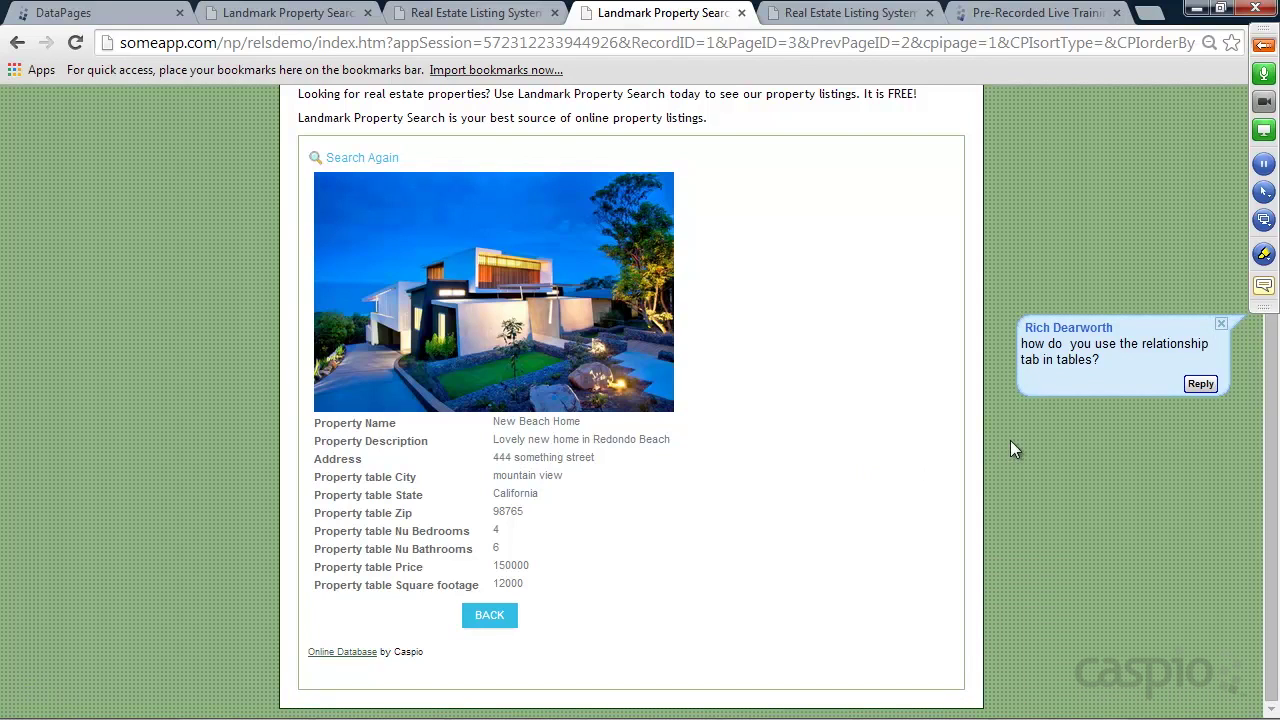
Read the attendee's table-relationship question in the meeting chat, then go to Caspio's Tables page
{"action": "left_click", "coordinate": [1260, 55]}
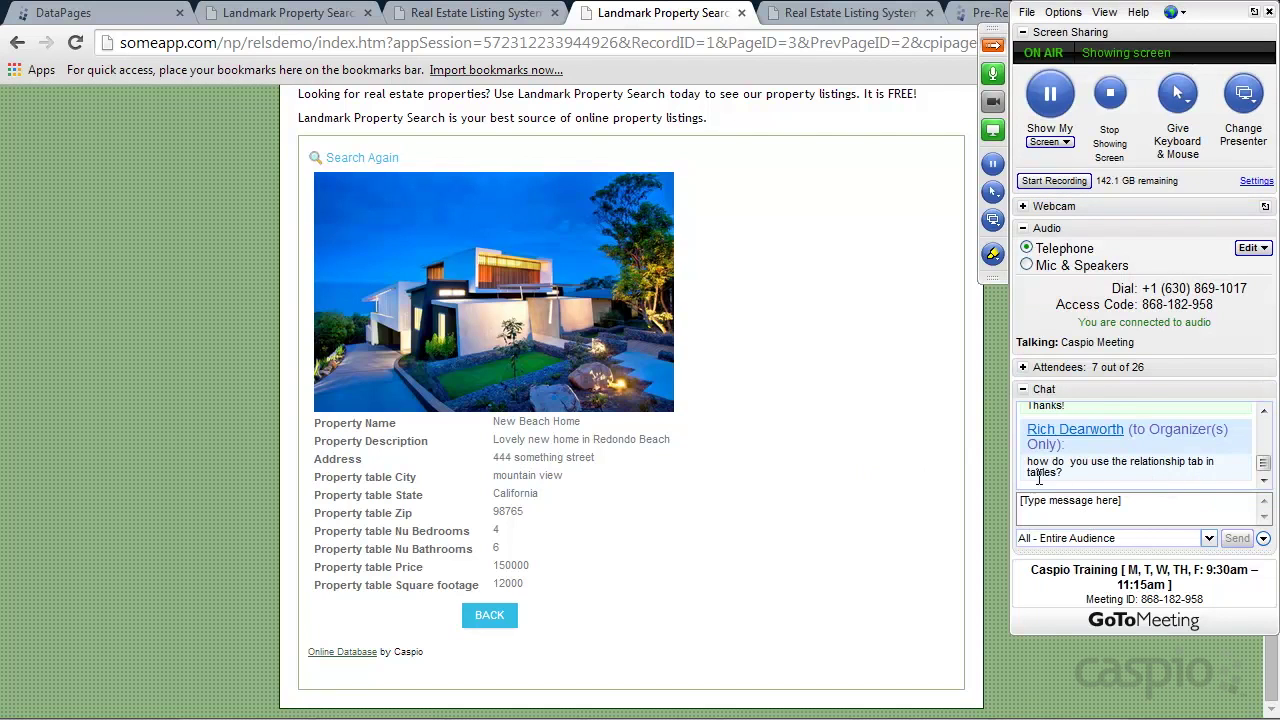
{"action": "left_click", "coordinate": [993, 45]}
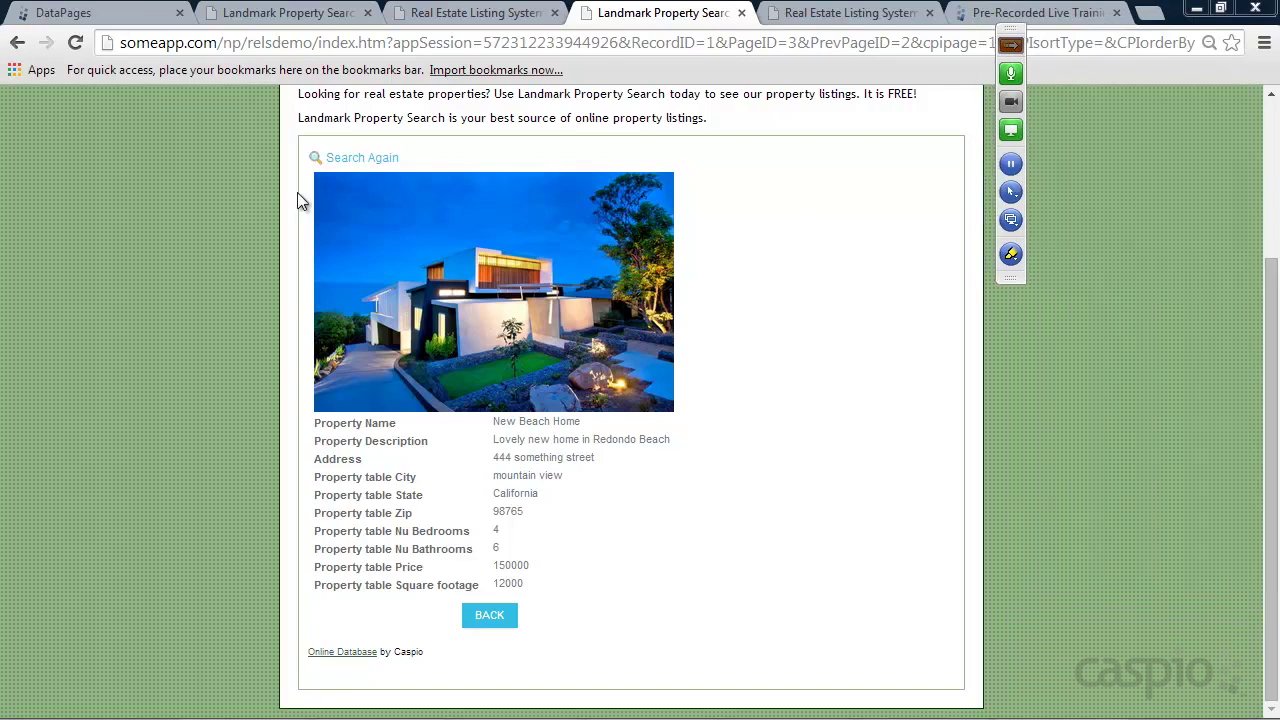
{"action": "left_click", "coordinate": [95, 11]}
{"action": "left_click", "coordinate": [59, 297]}
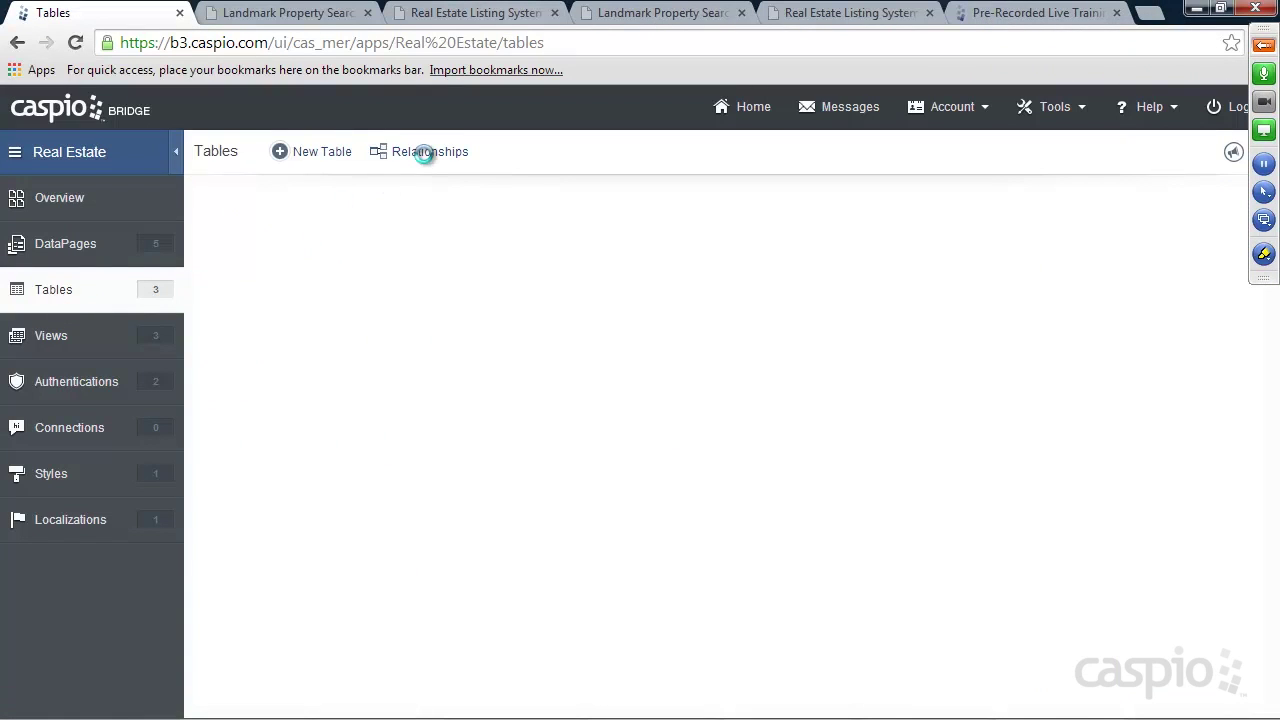
{"action": "left_click", "coordinate": [430, 152]}
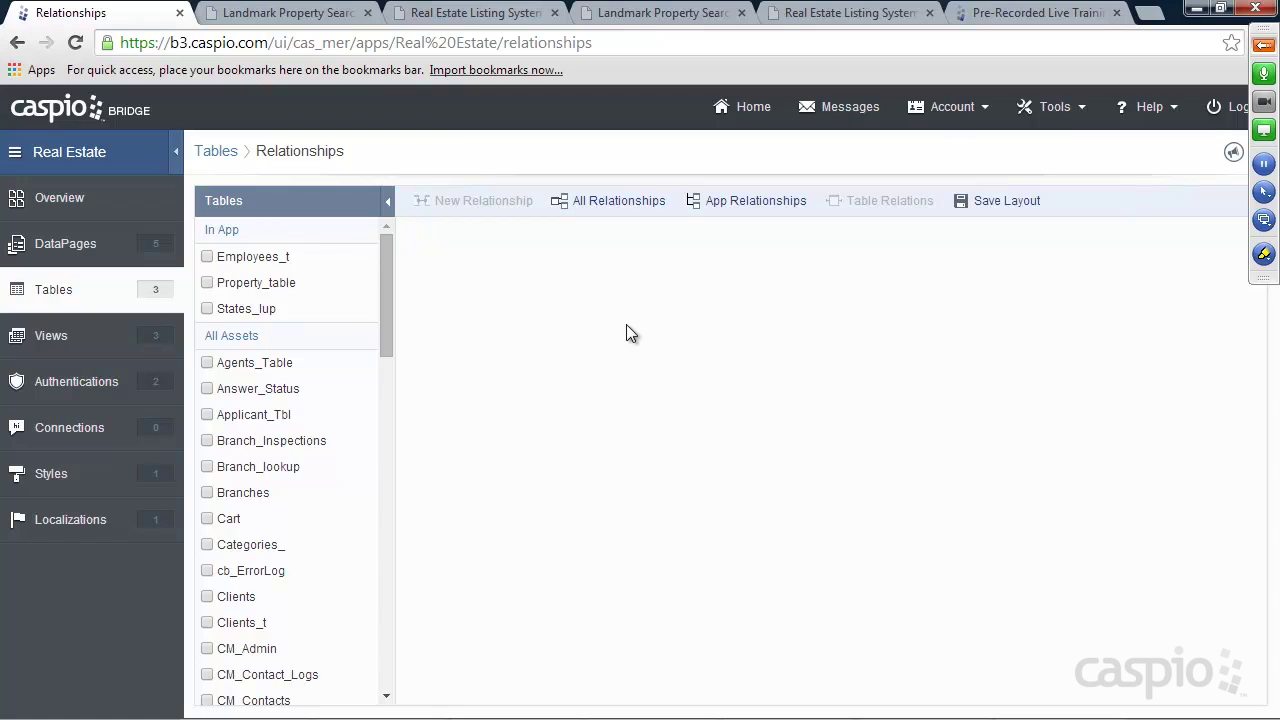
{"action": "left_click", "coordinate": [207, 256]}
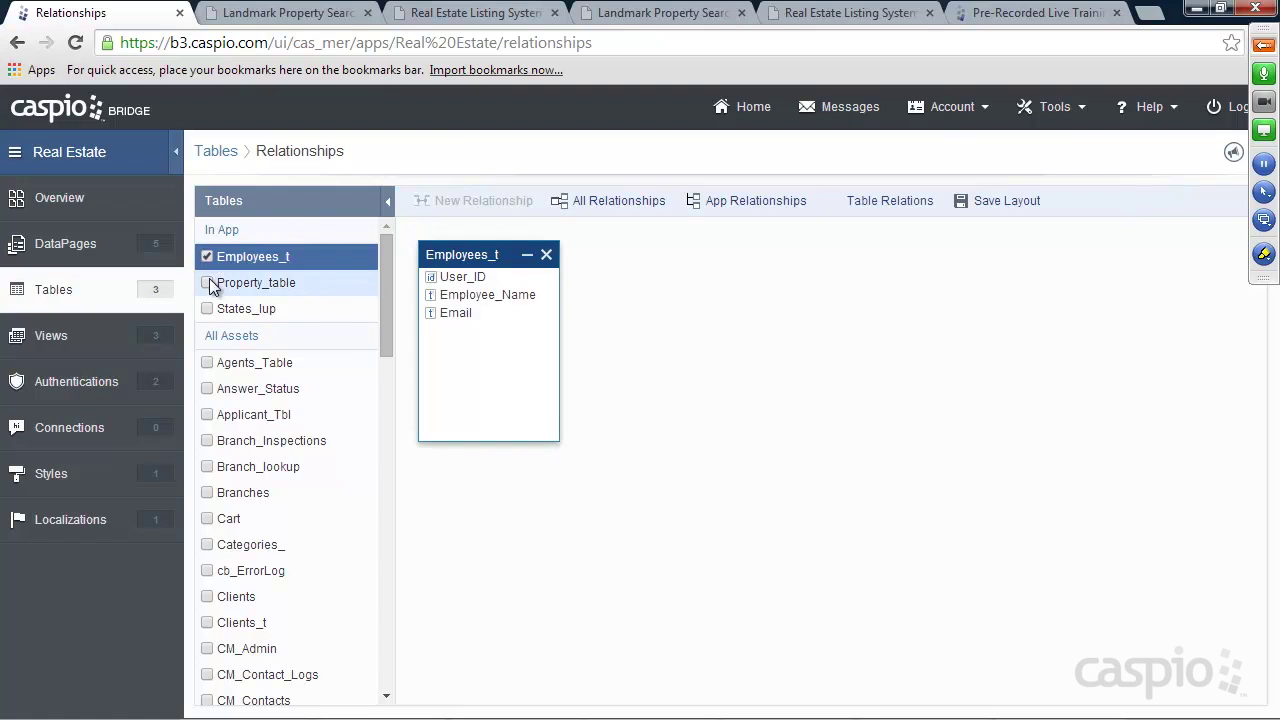
{"action": "left_click", "coordinate": [207, 282]}
{"action": "left_click", "coordinate": [207, 308]}
{"action": "left_click_drag", "start_coordinate": [663, 254], "coordinate": [657, 387]}
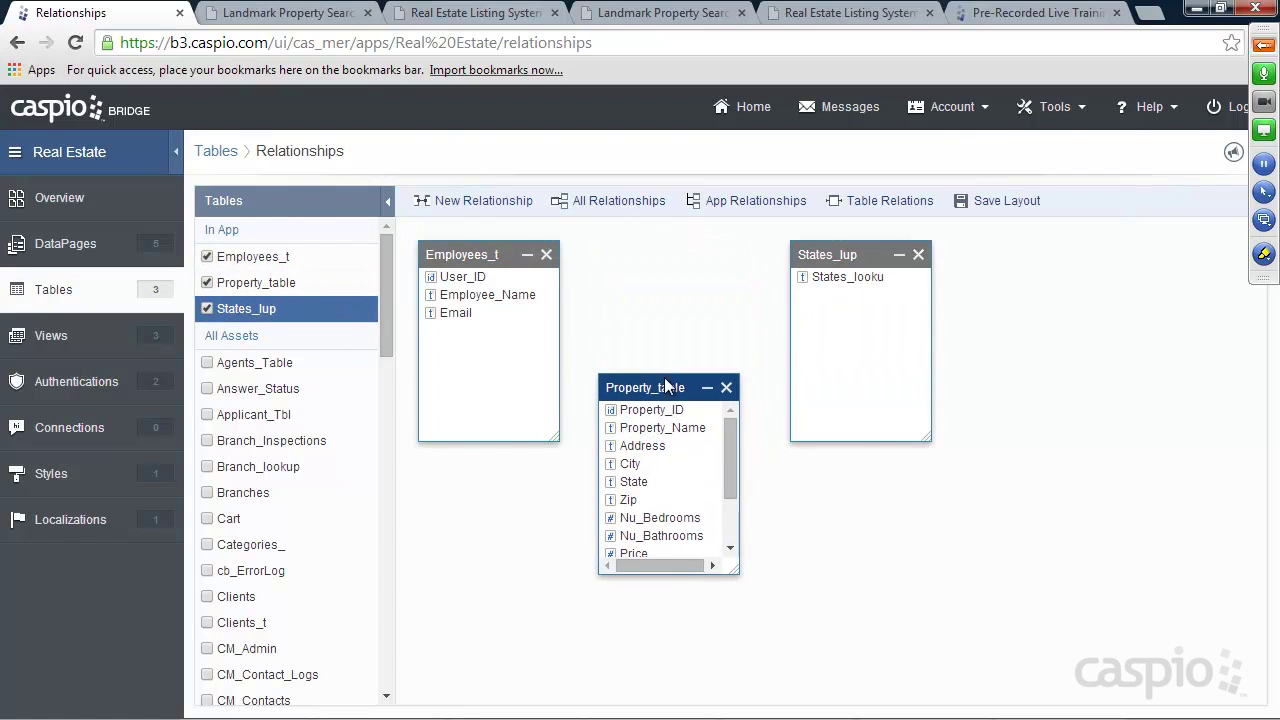
{"action": "left_click_drag", "start_coordinate": [861, 256], "coordinate": [1072, 298]}
{"action": "left_click_drag", "start_coordinate": [656, 381], "coordinate": [703, 447]}
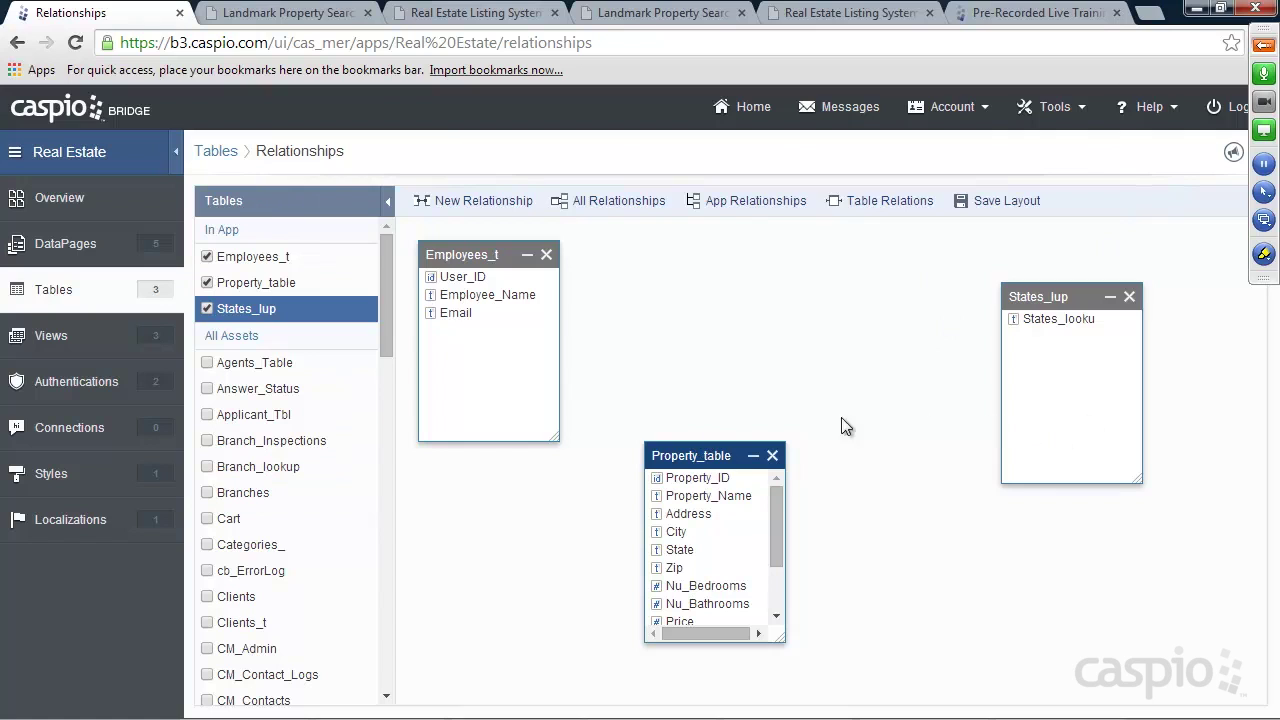
{"action": "left_click", "coordinate": [482, 278]}
{"action": "left_click_drag", "start_coordinate": [482, 276], "coordinate": [662, 478]}
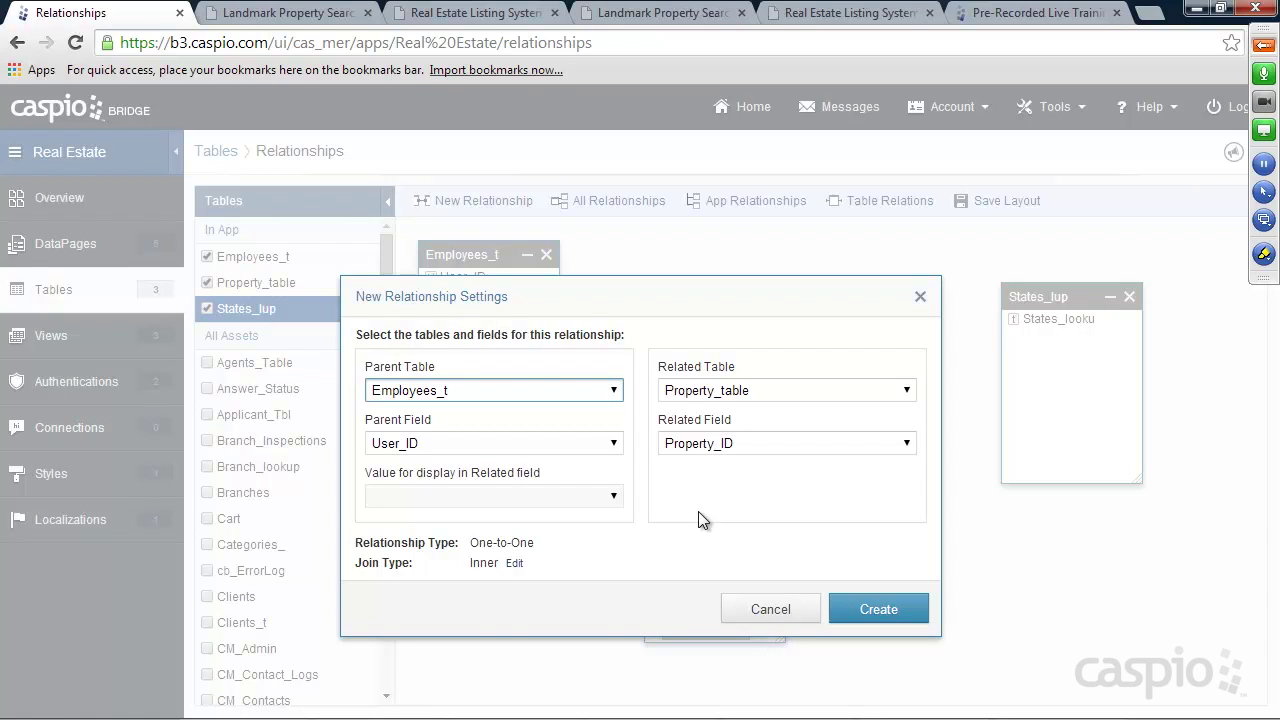
{"action": "left_click", "coordinate": [784, 606]}
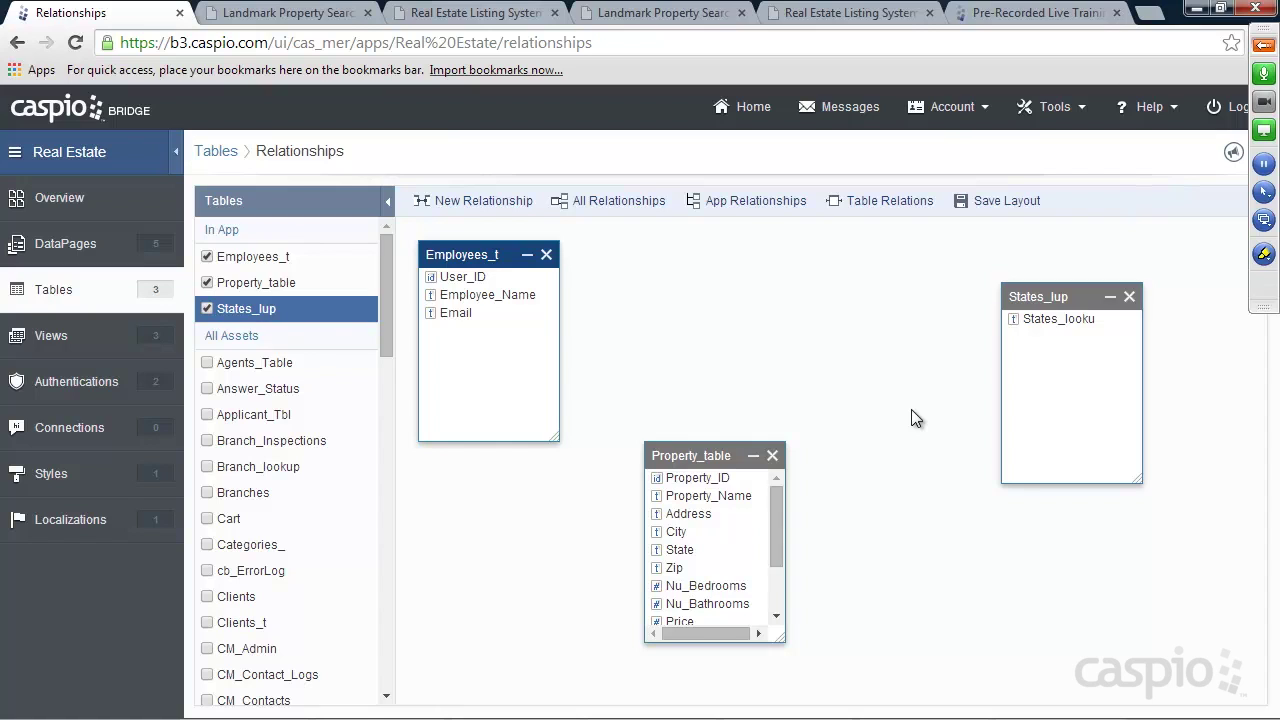
{"action": "left_click", "coordinate": [207, 309]}
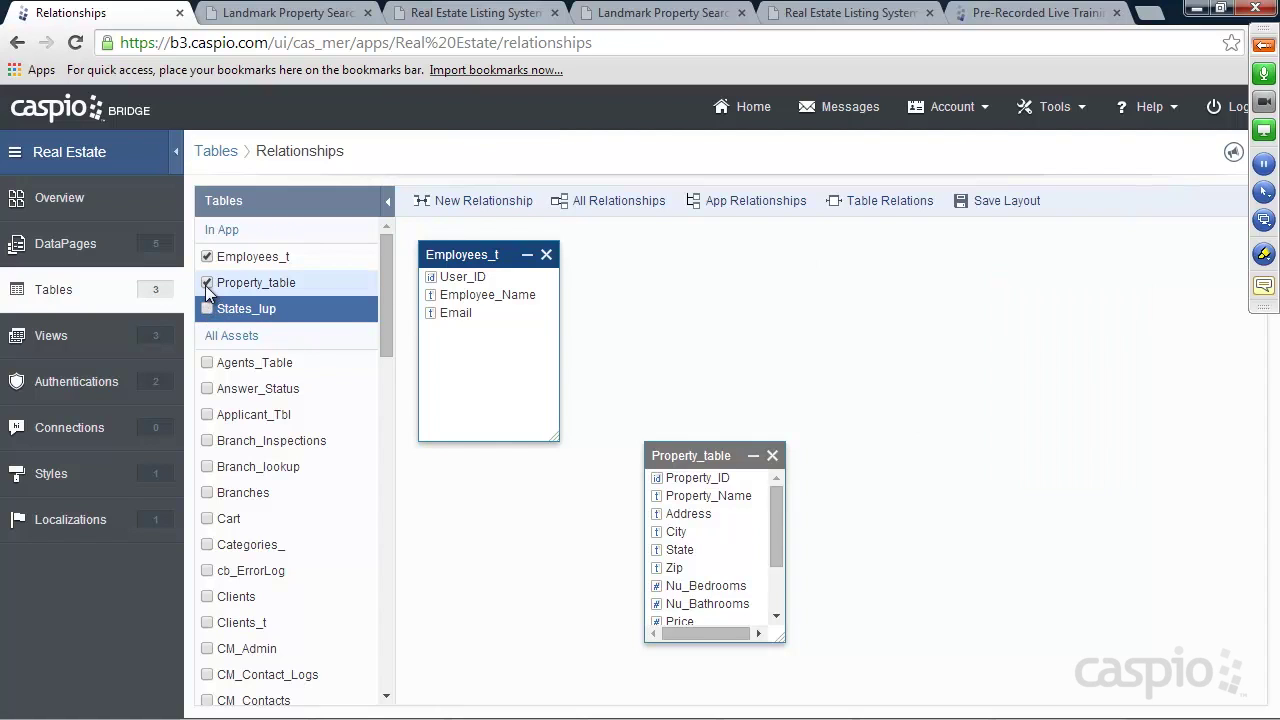
{"action": "left_click", "coordinate": [207, 283]}
{"action": "left_click", "coordinate": [207, 257]}
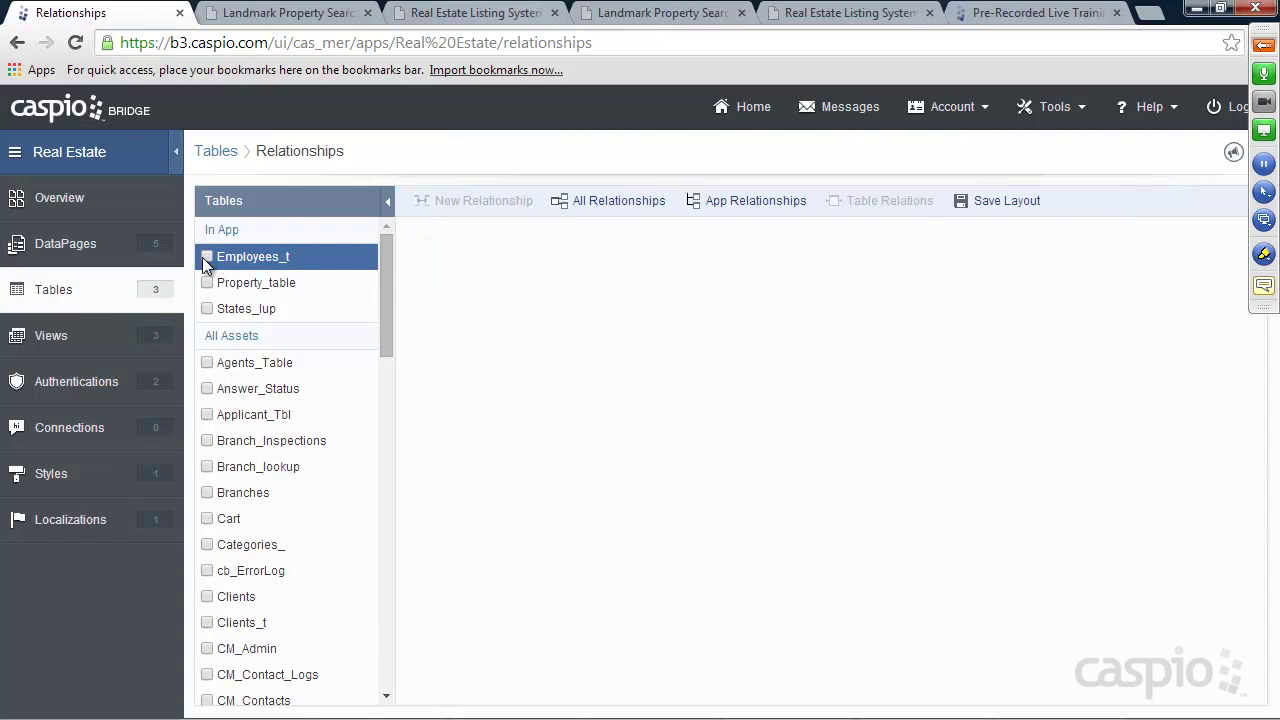
{"action": "left_click", "coordinate": [50, 292]}
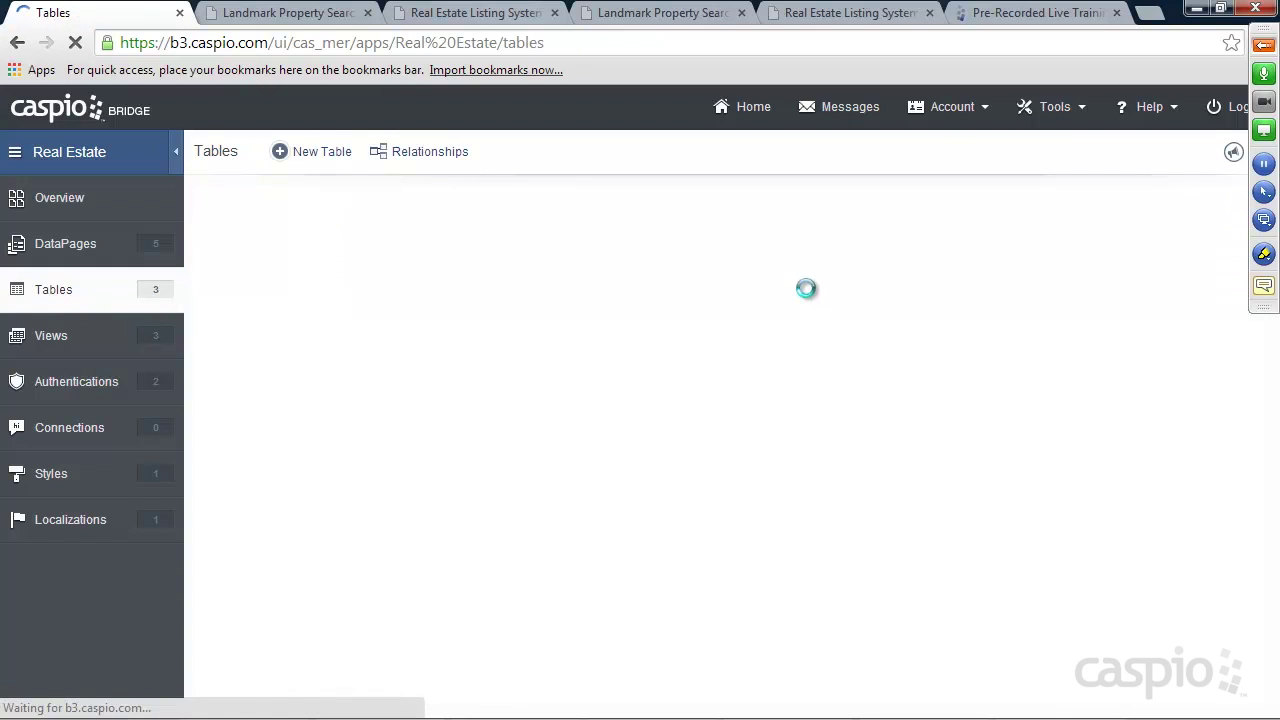
Check the Landmark search form and the placeholder Update Profile page, then open the Agents folder
{"action": "left_click", "coordinate": [65, 243]}
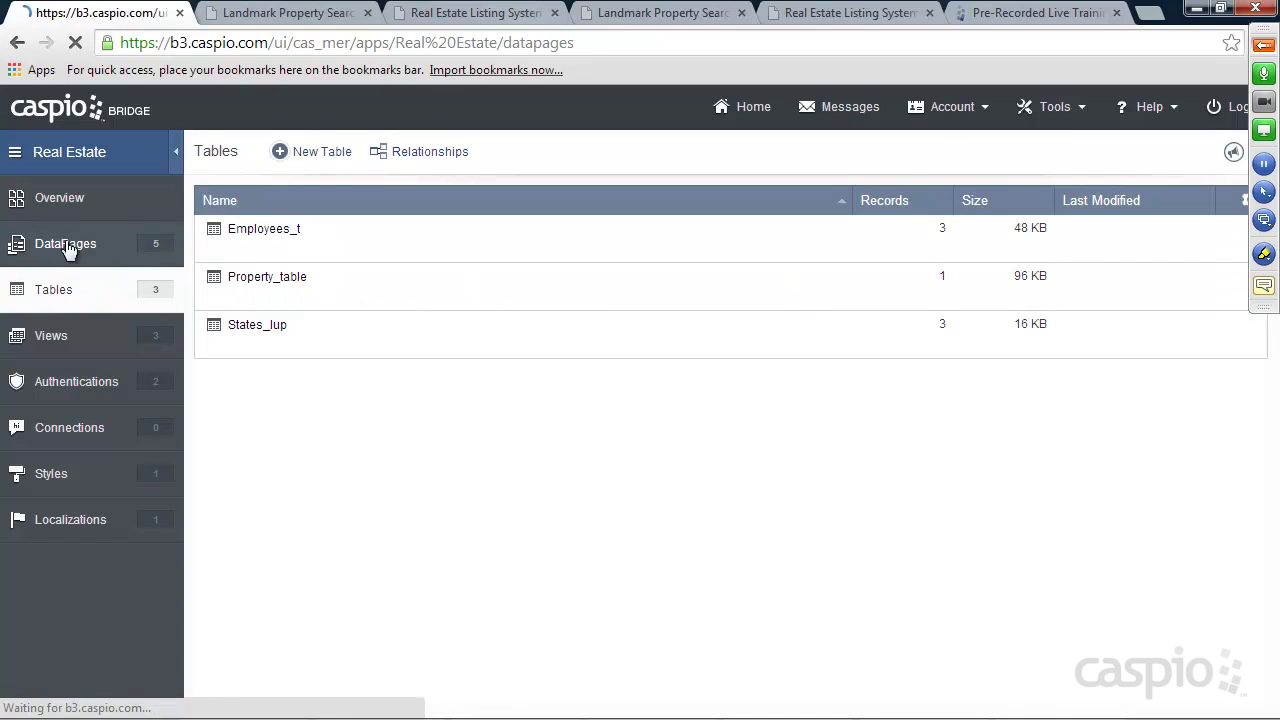
{"action": "left_click", "coordinate": [650, 14]}
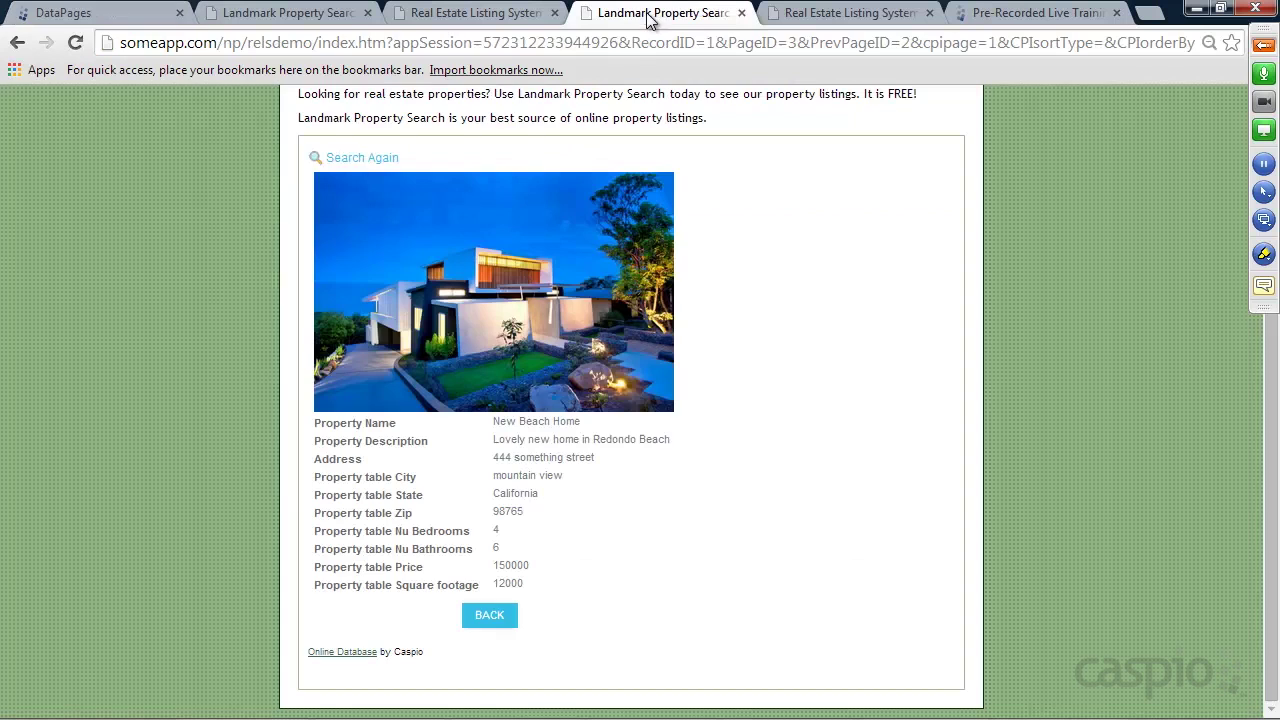
{"action": "left_click", "coordinate": [362, 158]}
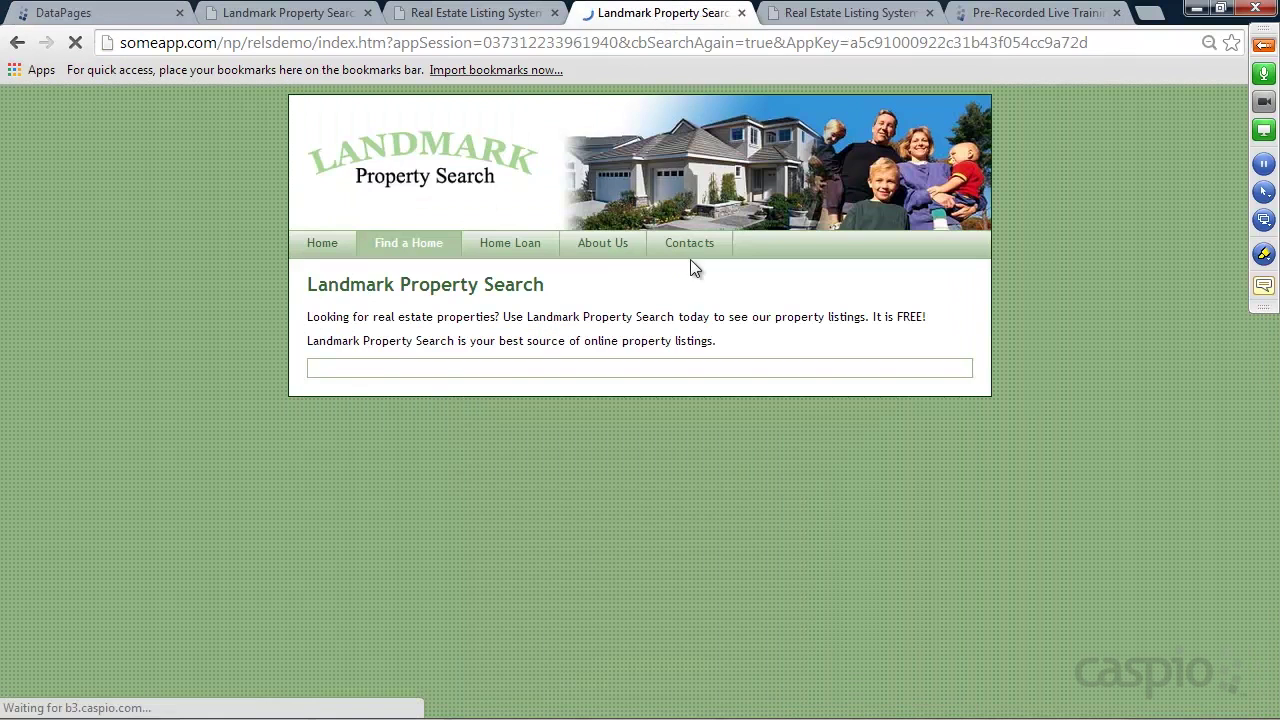
{"action": "left_click", "coordinate": [840, 21]}
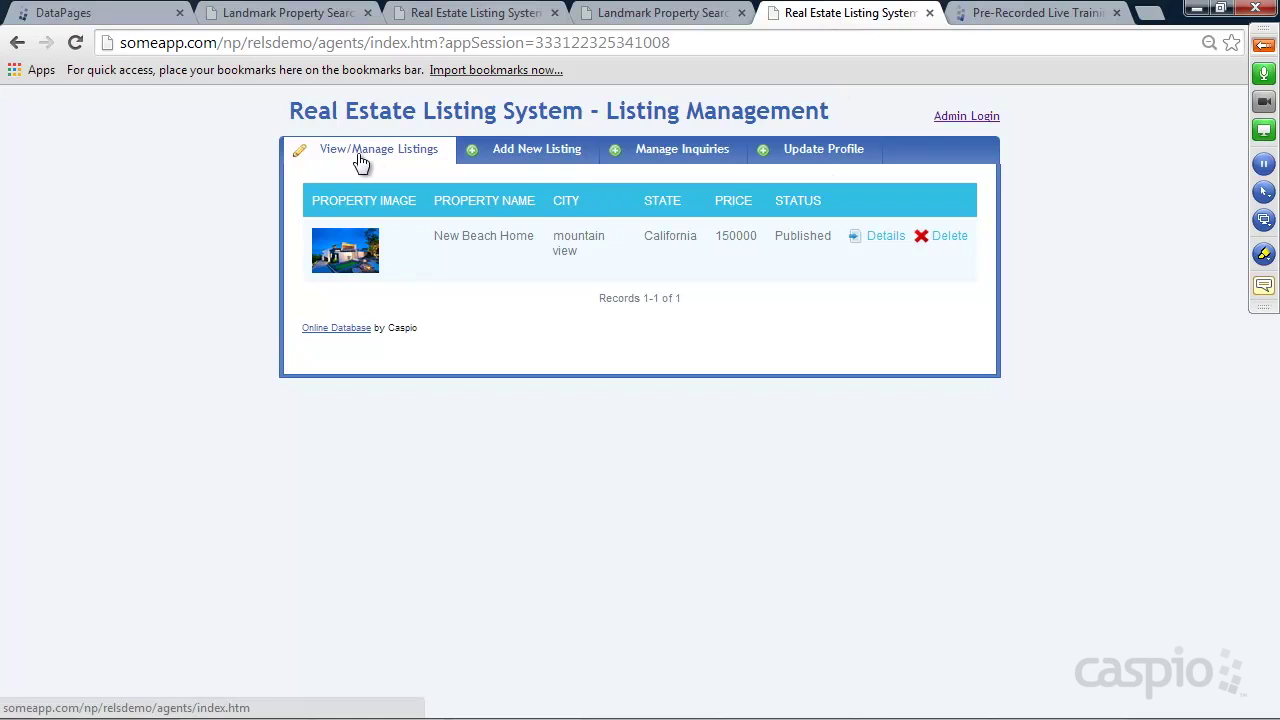
{"action": "left_click", "coordinate": [815, 160]}
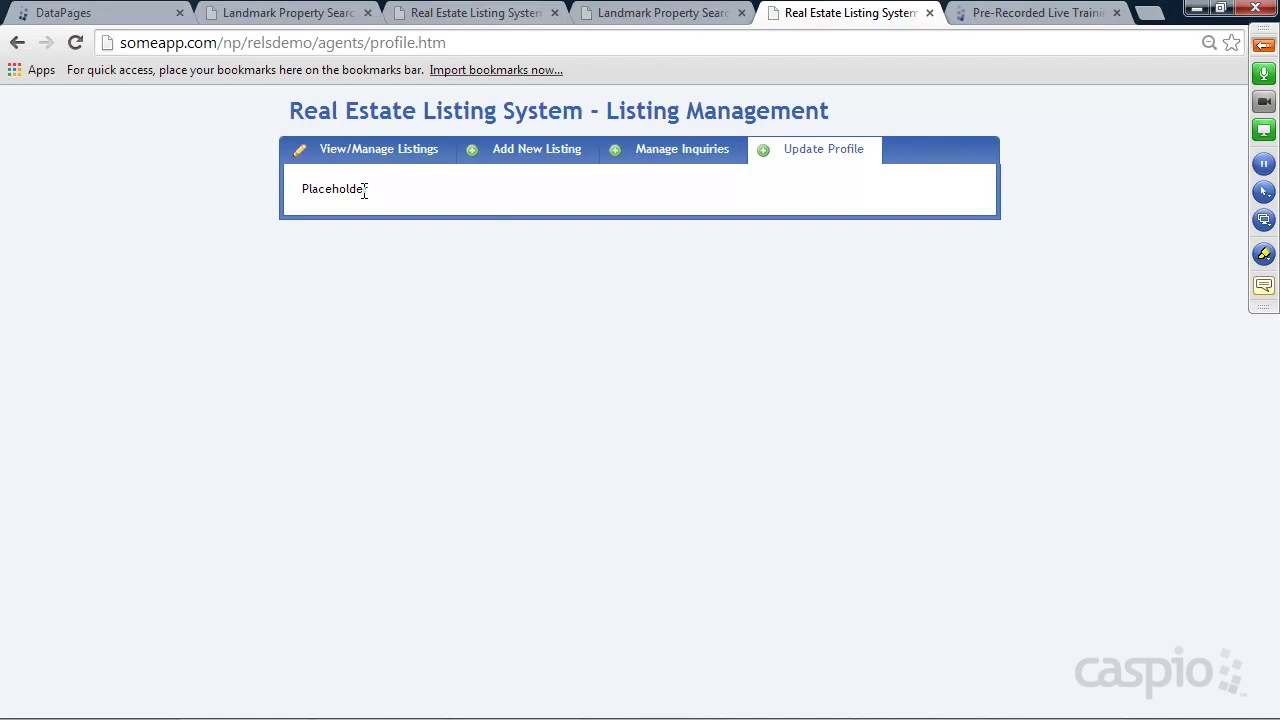
{"action": "left_click", "coordinate": [126, 14]}
{"action": "left_click", "coordinate": [244, 298]}
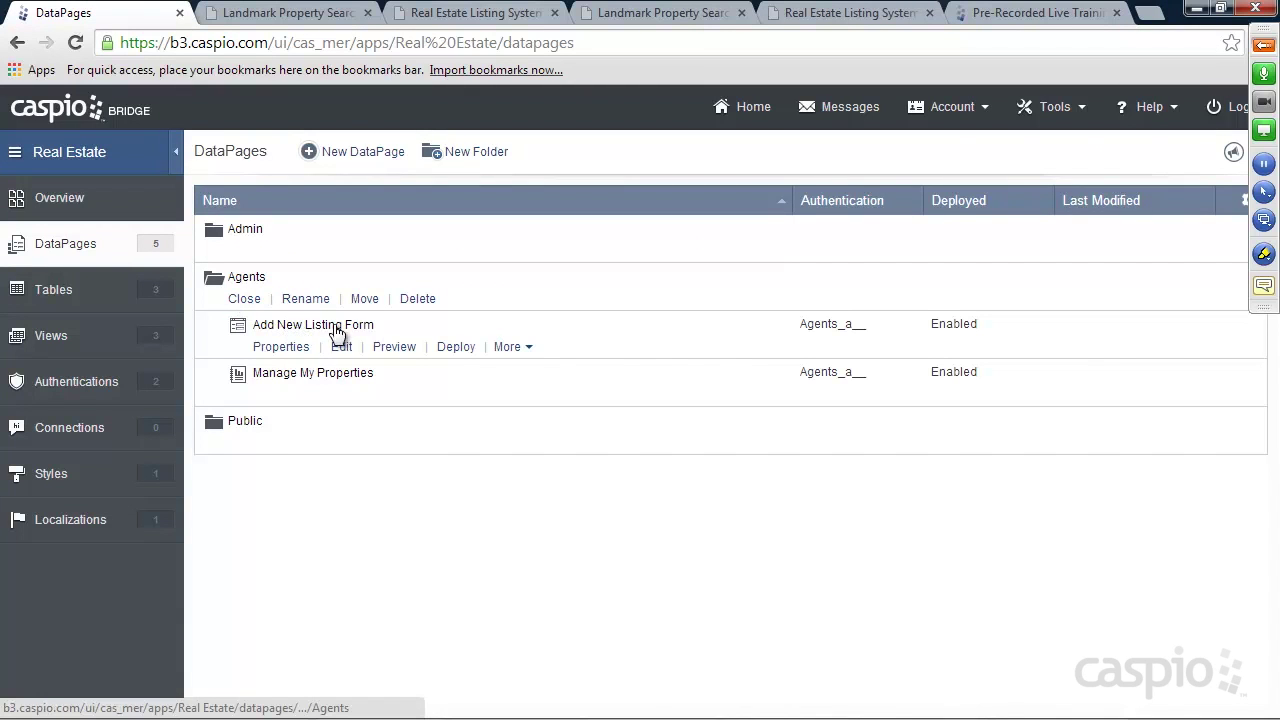
Create a Single Record Update DataPage in Agents, after comparing Submission Form, and continue
{"action": "left_click", "coordinate": [370, 157]}
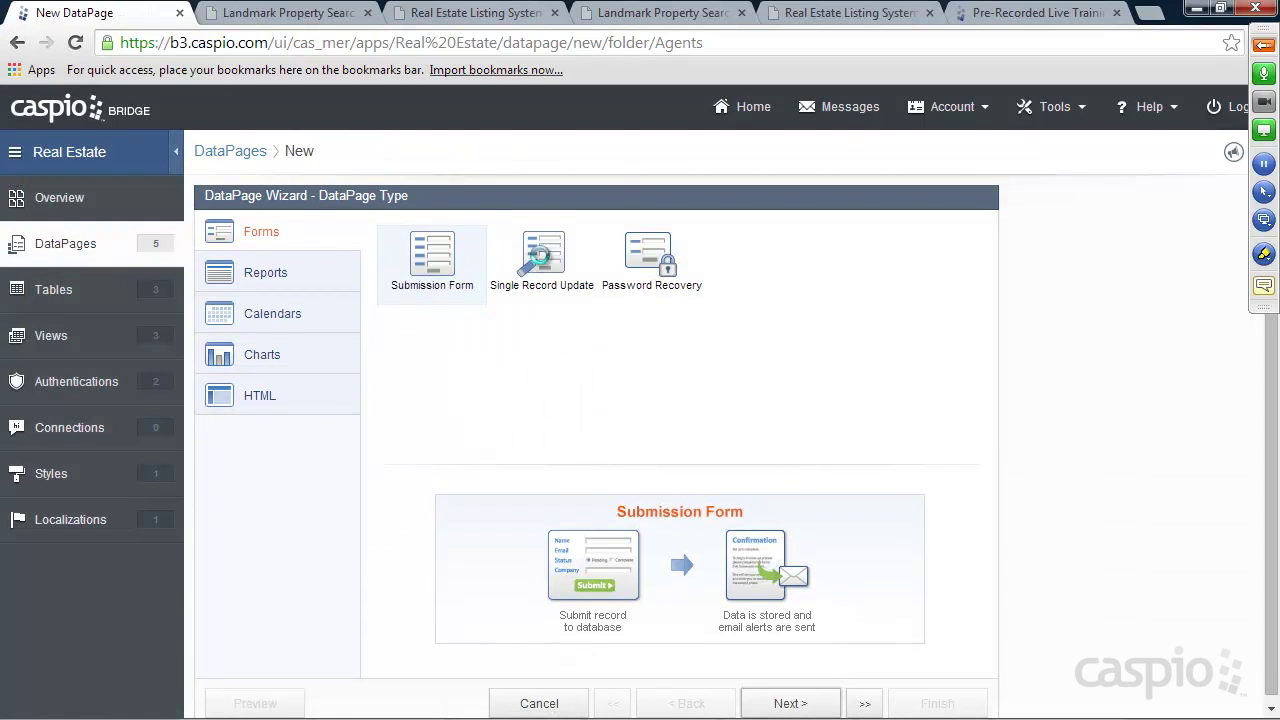
{"action": "left_click", "coordinate": [553, 258]}
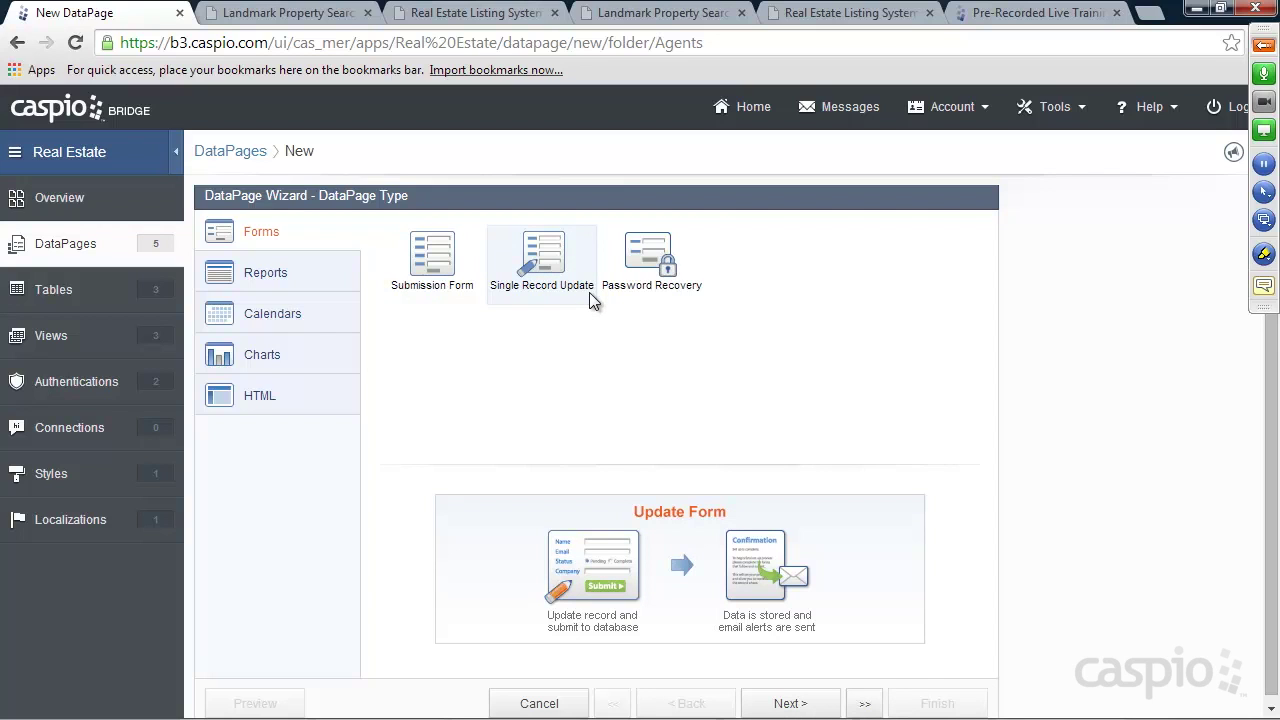
{"action": "left_click", "coordinate": [428, 294]}
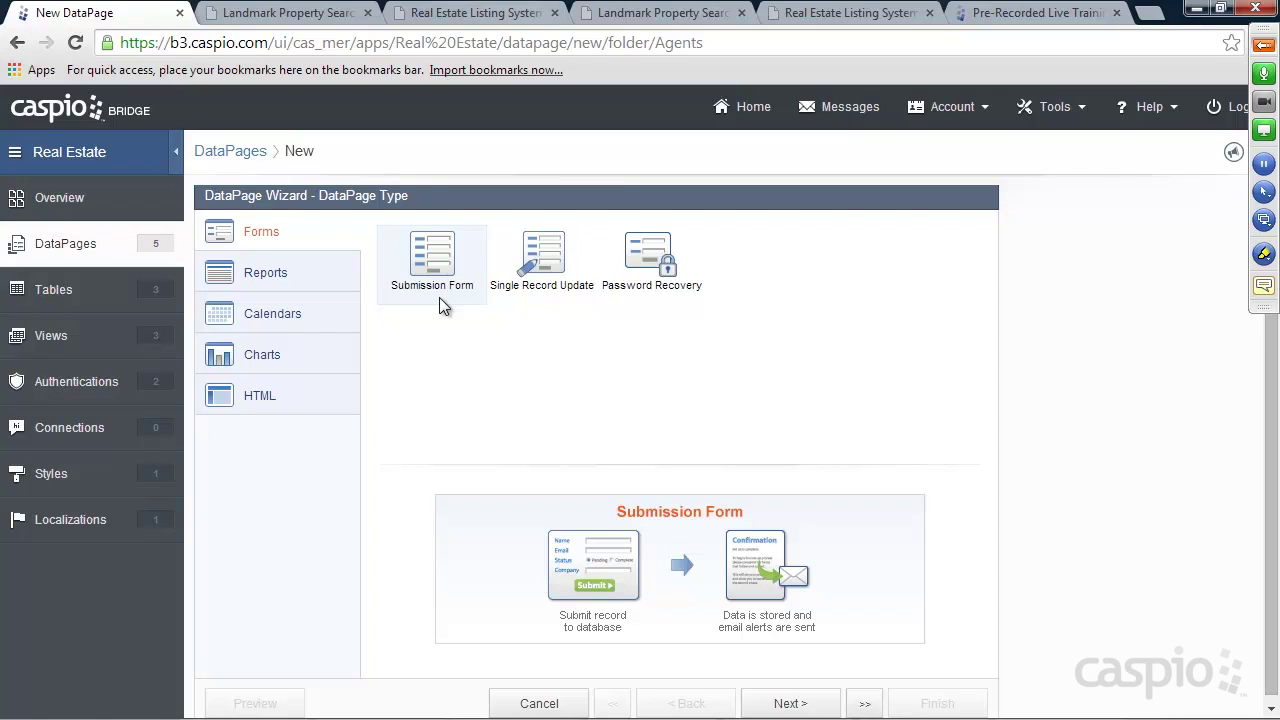
{"action": "left_click", "coordinate": [536, 300]}
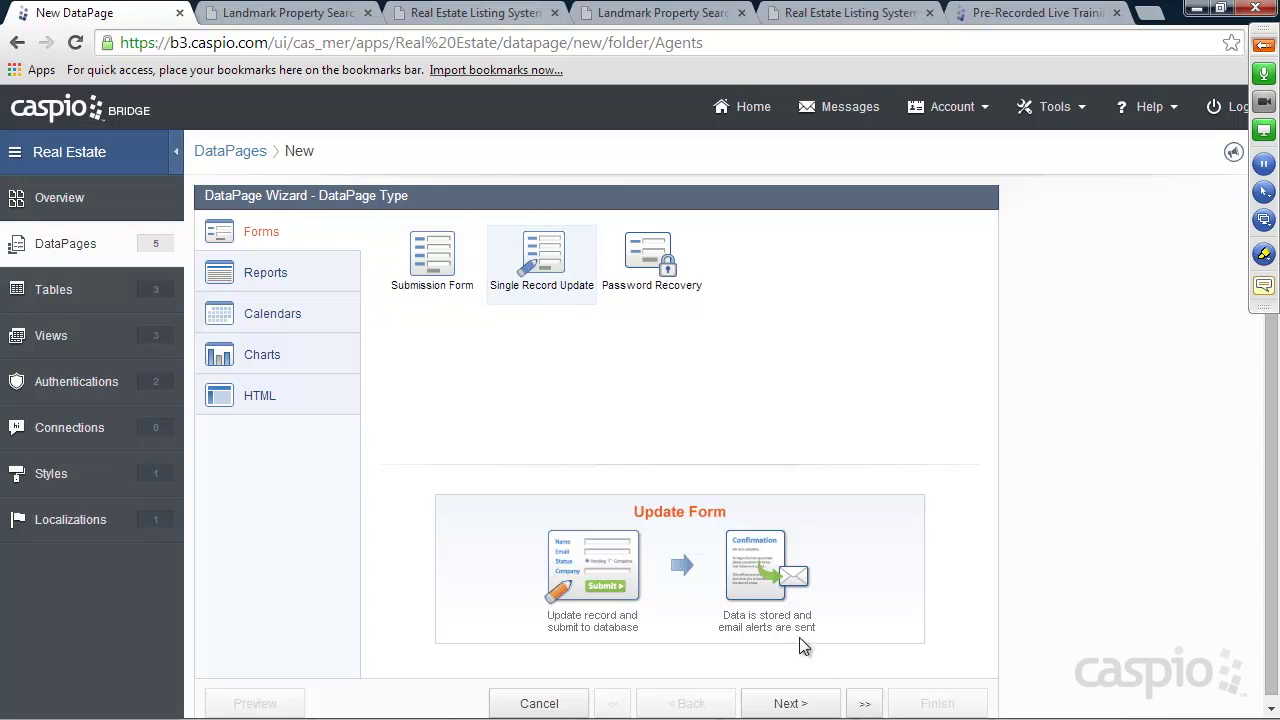
{"action": "left_click", "coordinate": [800, 705]}
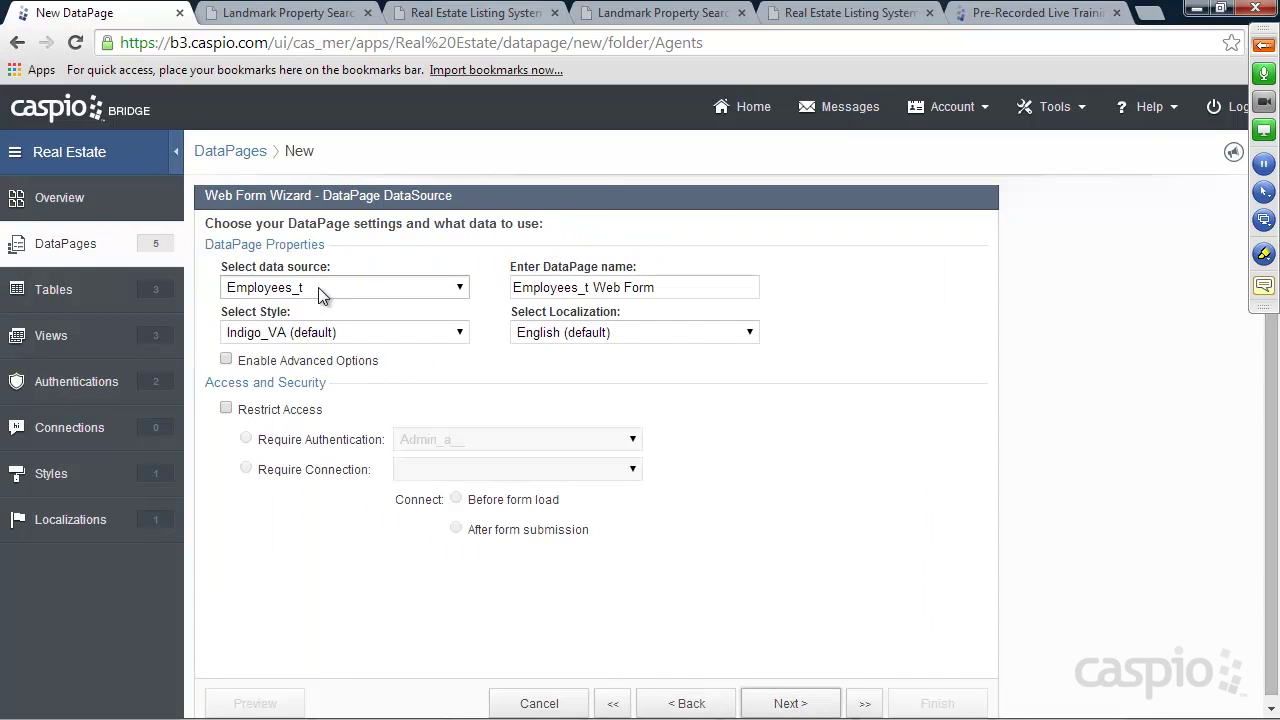
Apply Azure style, name it 'Agent Update Profile Form', and restrict access to Agents_a__
{"action": "left_click", "coordinate": [314, 332]}
{"action": "left_click", "coordinate": [308, 376]}
{"action": "left_click_drag", "start_coordinate": [640, 288], "coordinate": [466, 287]}
{"action": "type", "text": "Agent"}
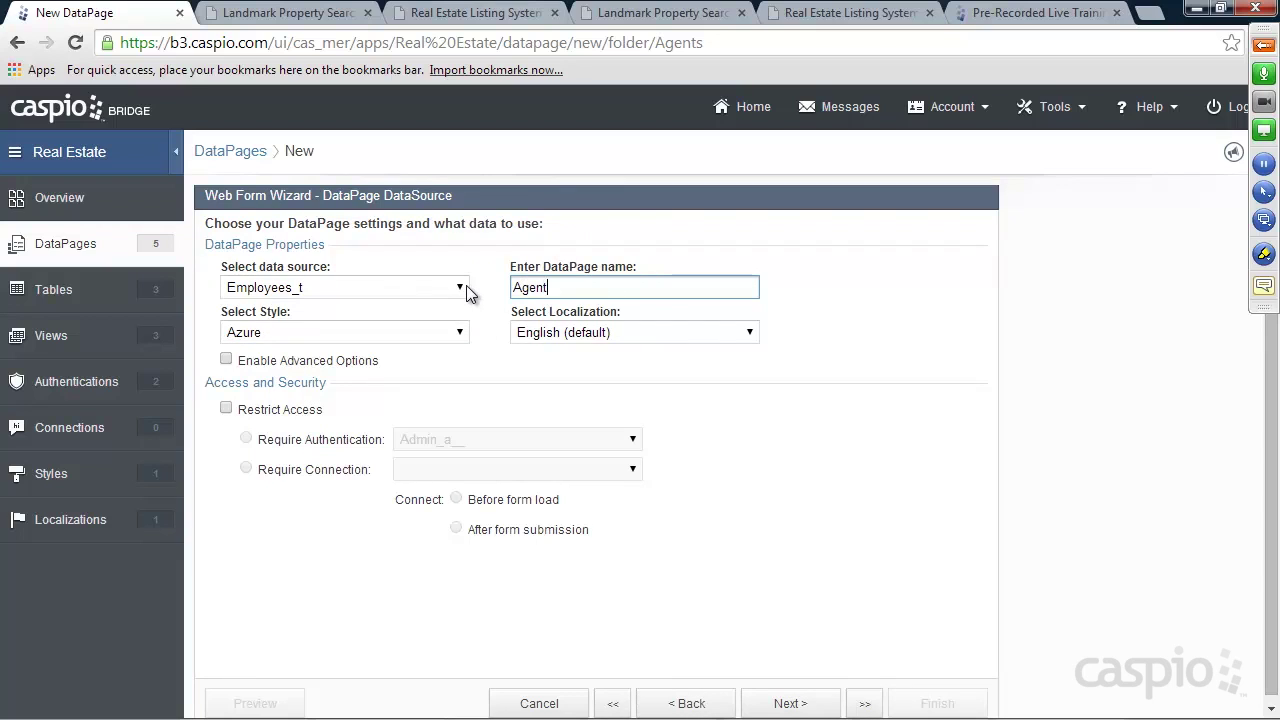
{"action": "type", "text": " Update Profile Form"}
{"action": "left_click", "coordinate": [226, 409]}
{"action": "left_click", "coordinate": [449, 440]}
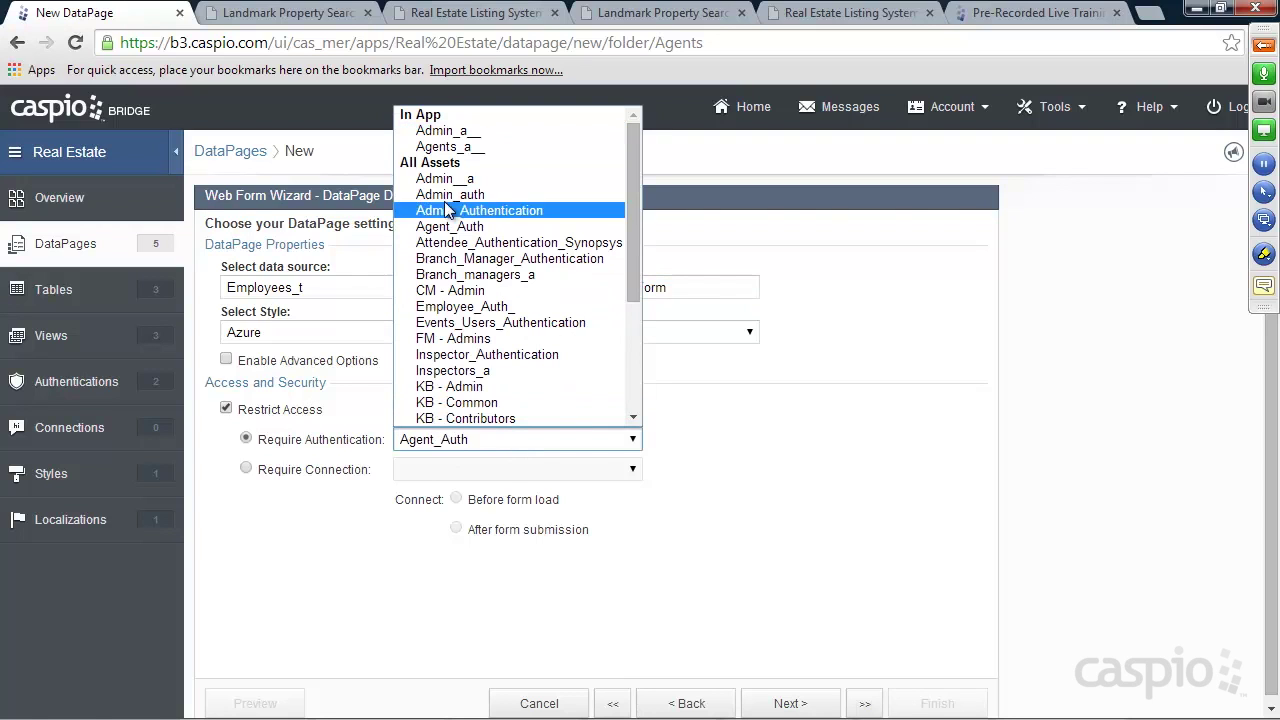
{"action": "left_click", "coordinate": [450, 147]}
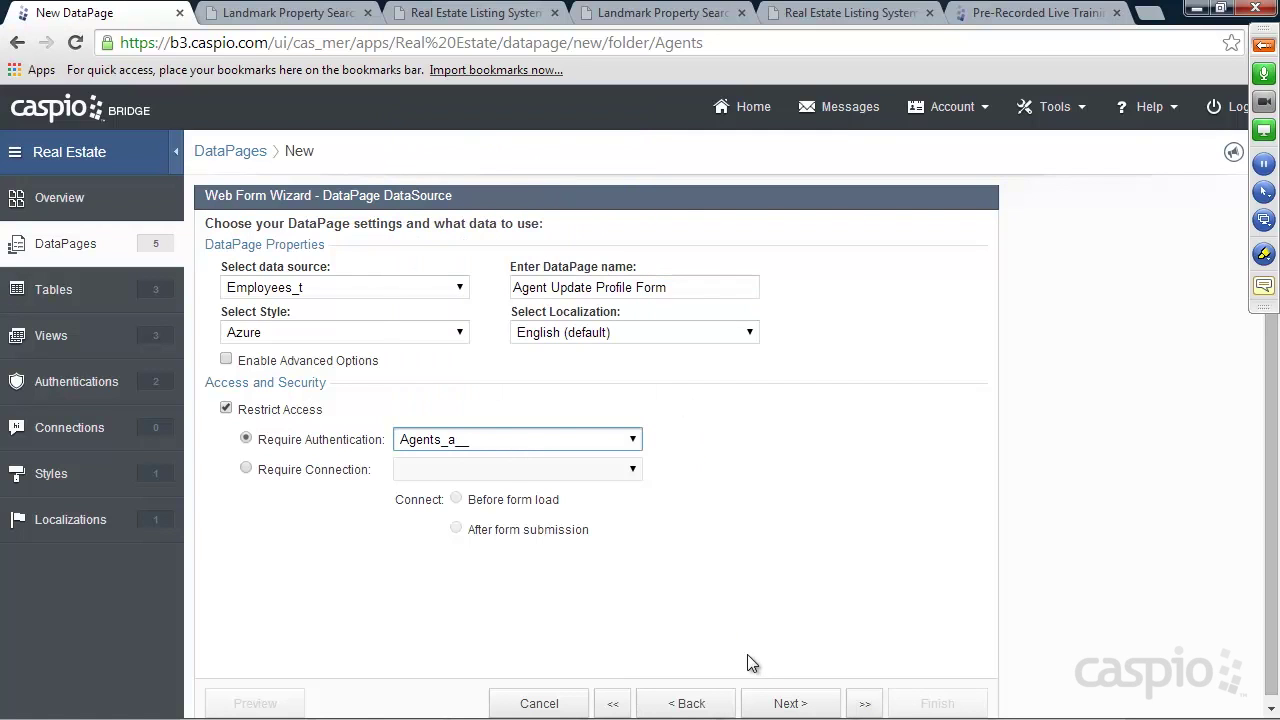
{"action": "left_click", "coordinate": [775, 700]}
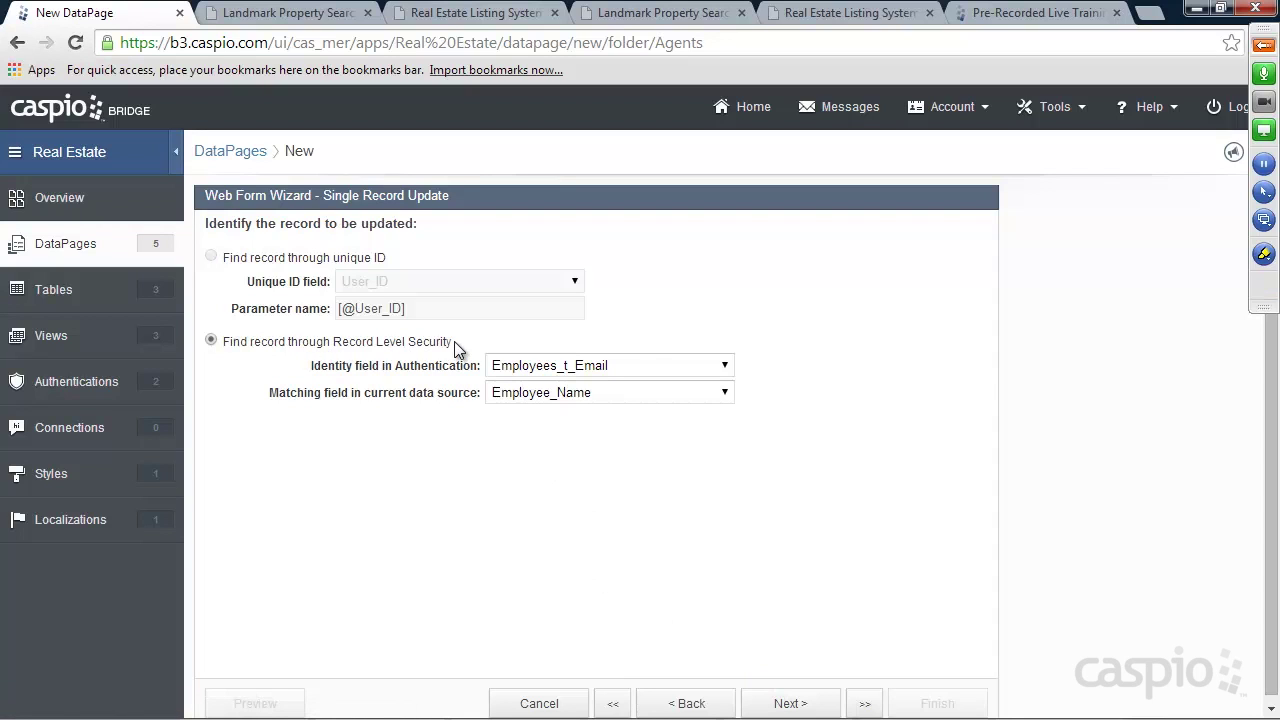
Match records using Employees_t_User_ID as the identity field and User_ID as the matching field
{"action": "left_click", "coordinate": [557, 365]}
{"action": "left_click", "coordinate": [566, 386]}
{"action": "left_click", "coordinate": [568, 392]}
{"action": "left_click", "coordinate": [570, 392]}
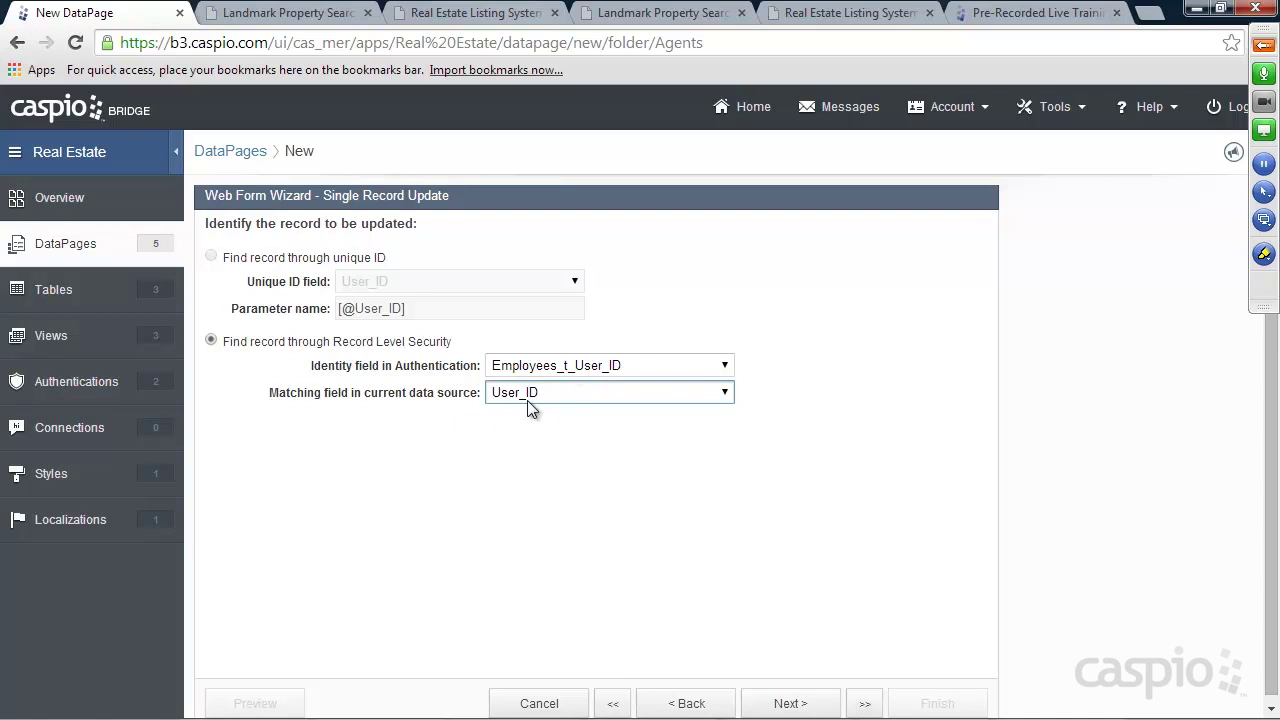
{"action": "left_click", "coordinate": [798, 702]}
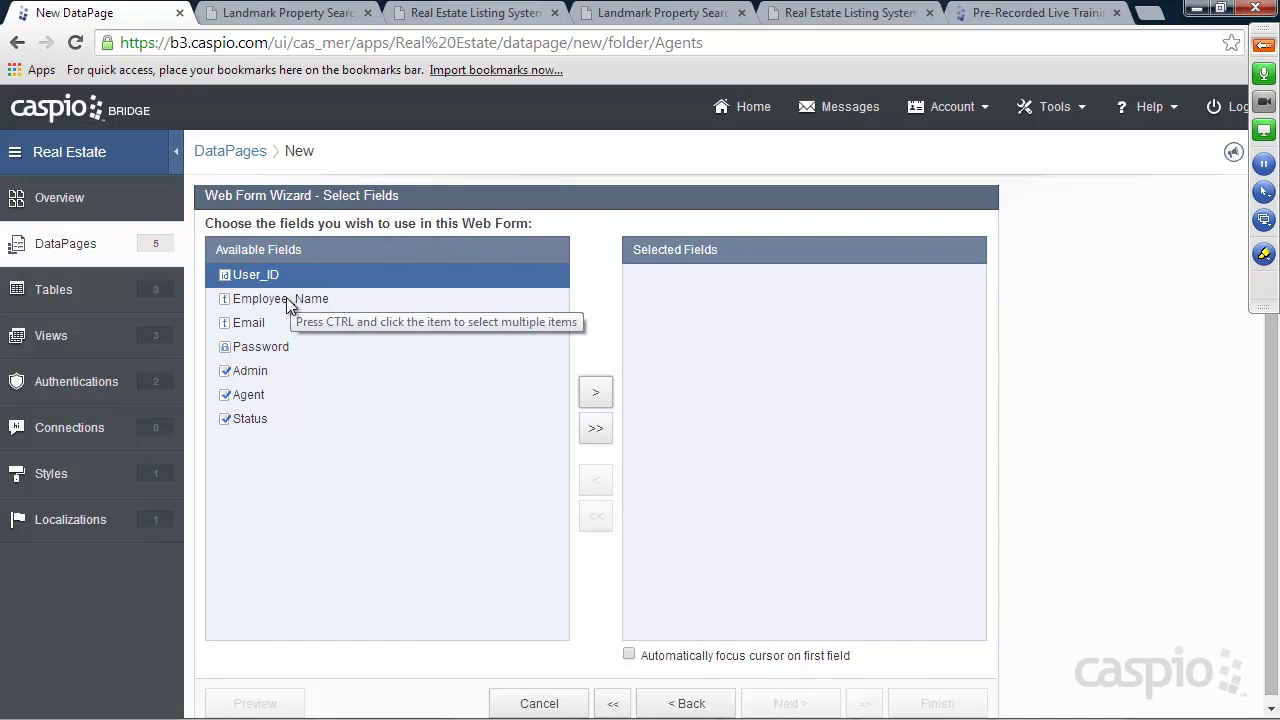
Add Employee_Name and Email to the profile form's fields
{"action": "left_click", "coordinate": [293, 300]}
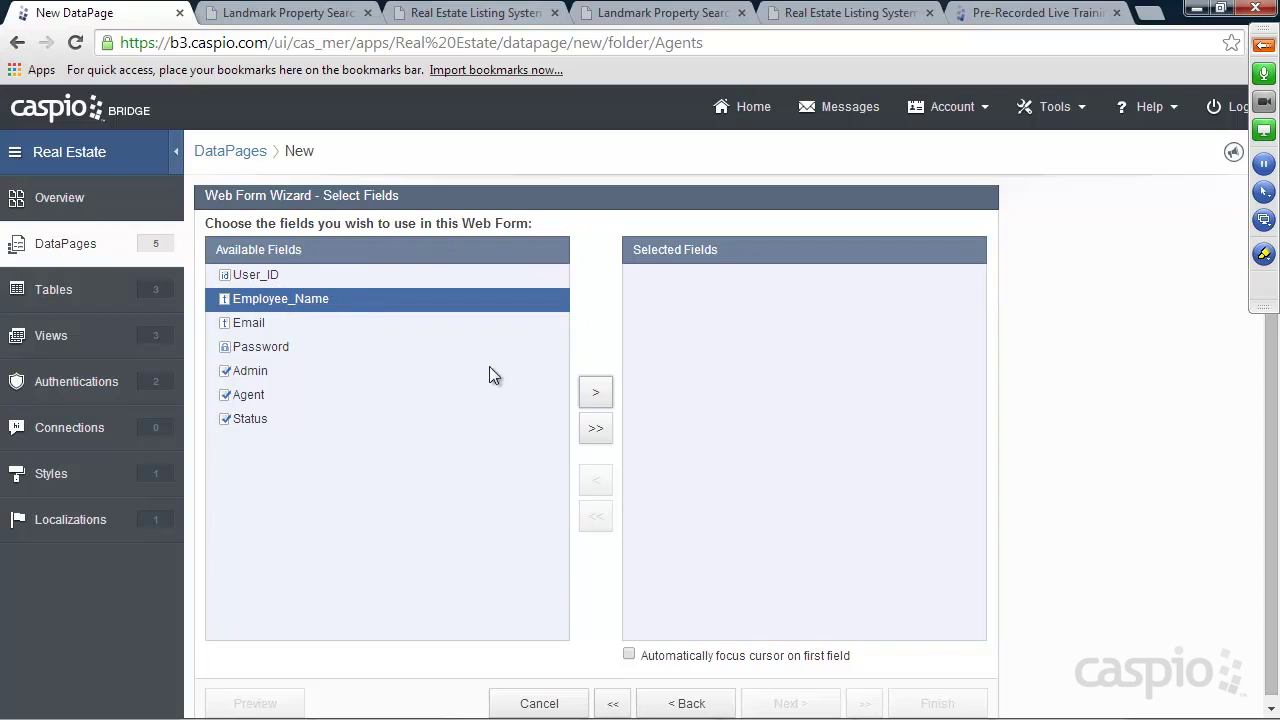
{"action": "left_click", "coordinate": [595, 393]}
{"action": "left_click", "coordinate": [595, 393]}
{"action": "left_click", "coordinate": [595, 393]}
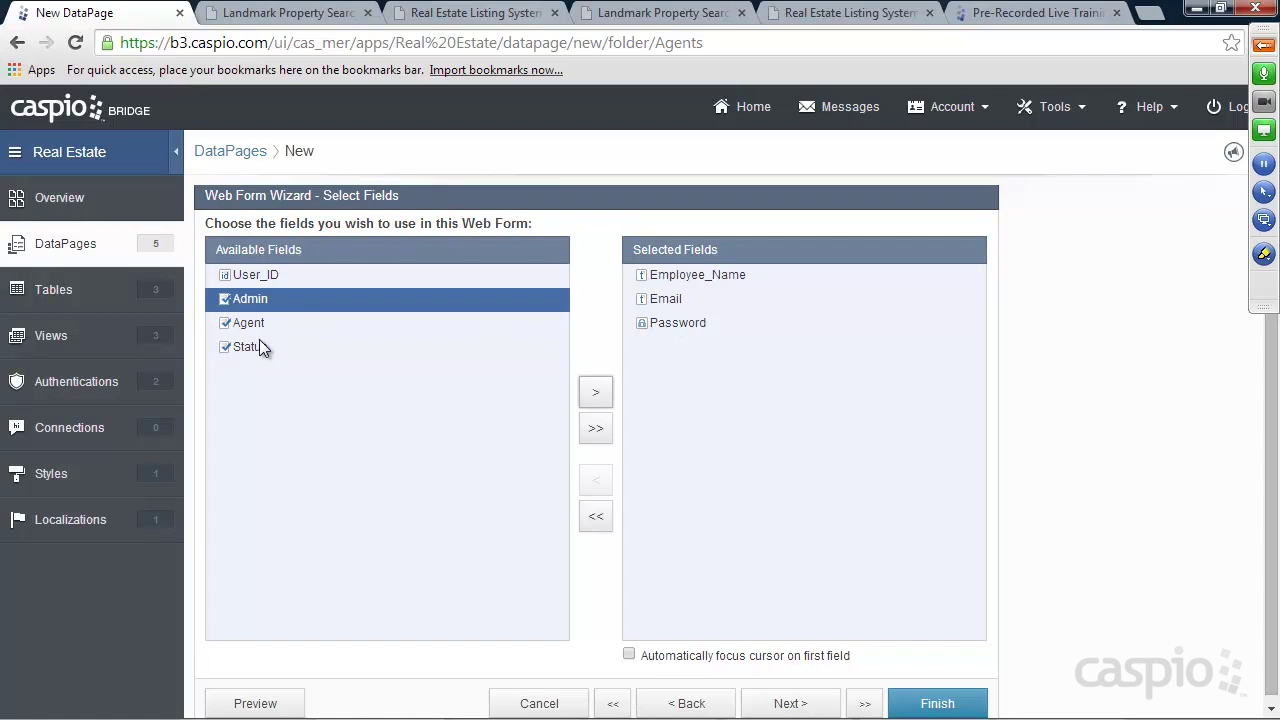
{"action": "left_click", "coordinate": [785, 704]}
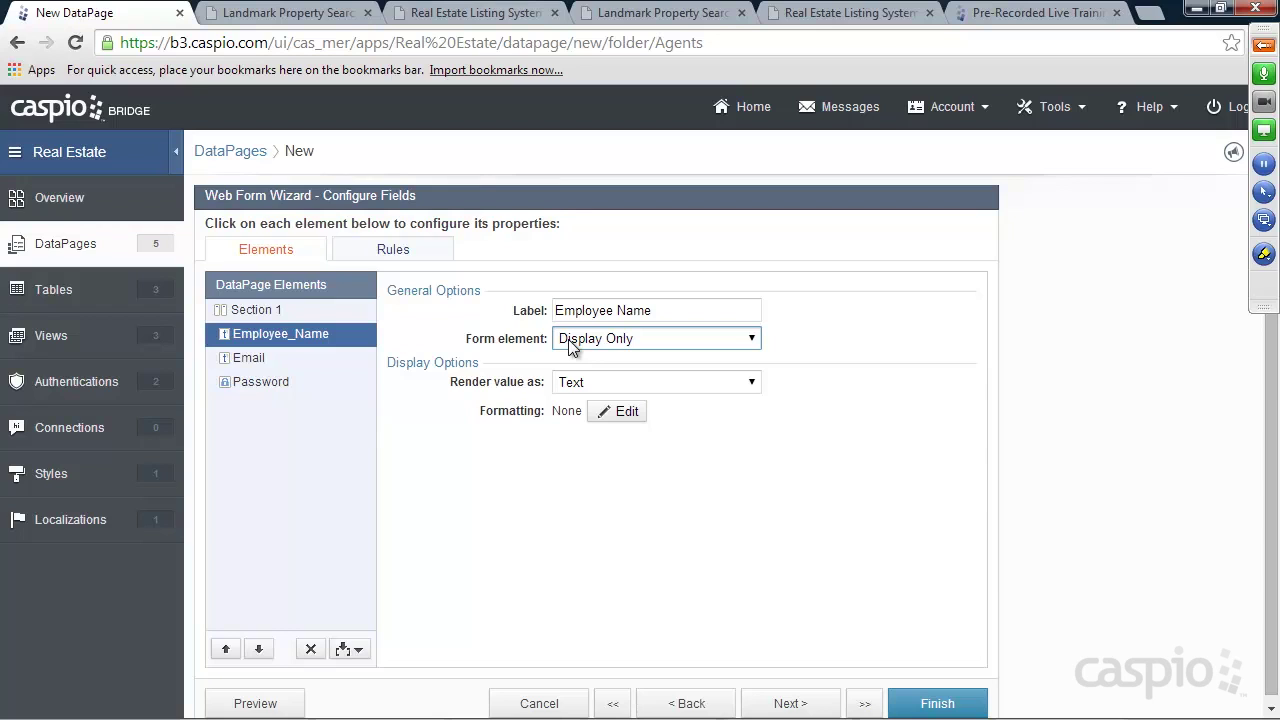
Make Password required, relabel it 'Change Password', and finish the DataPage
{"action": "left_click", "coordinate": [282, 358]}
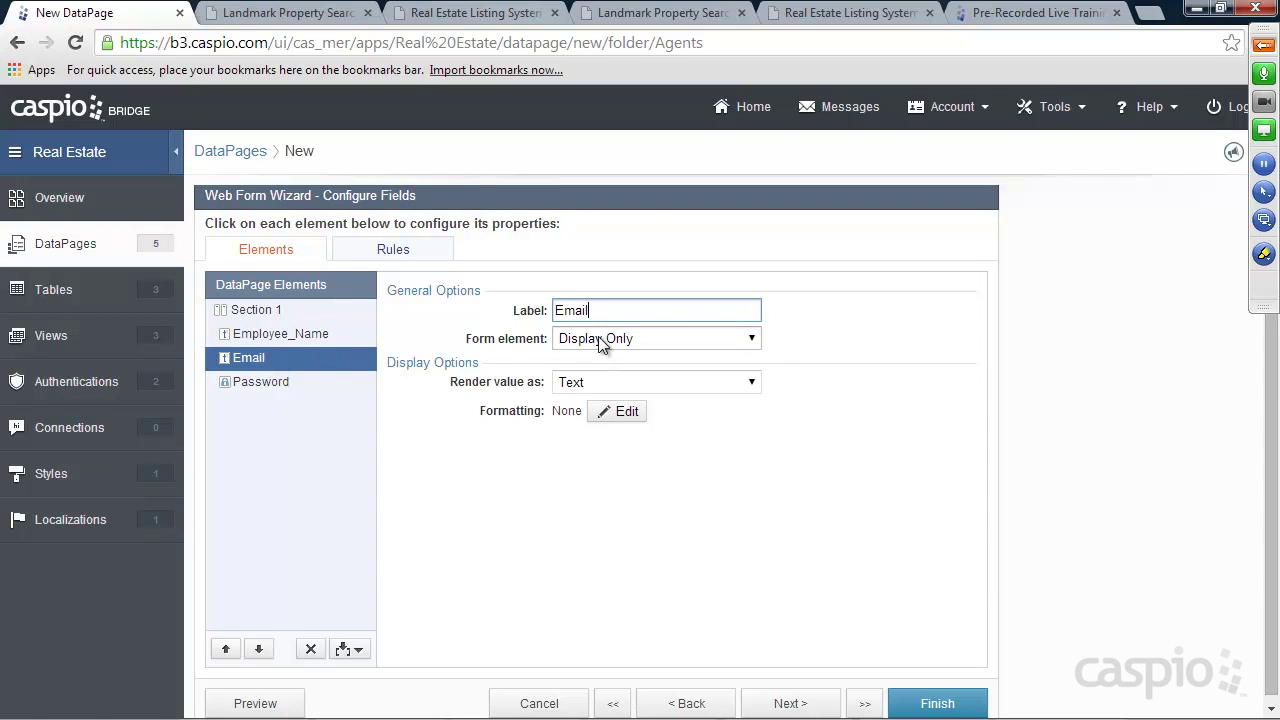
{"action": "left_click", "coordinate": [264, 381]}
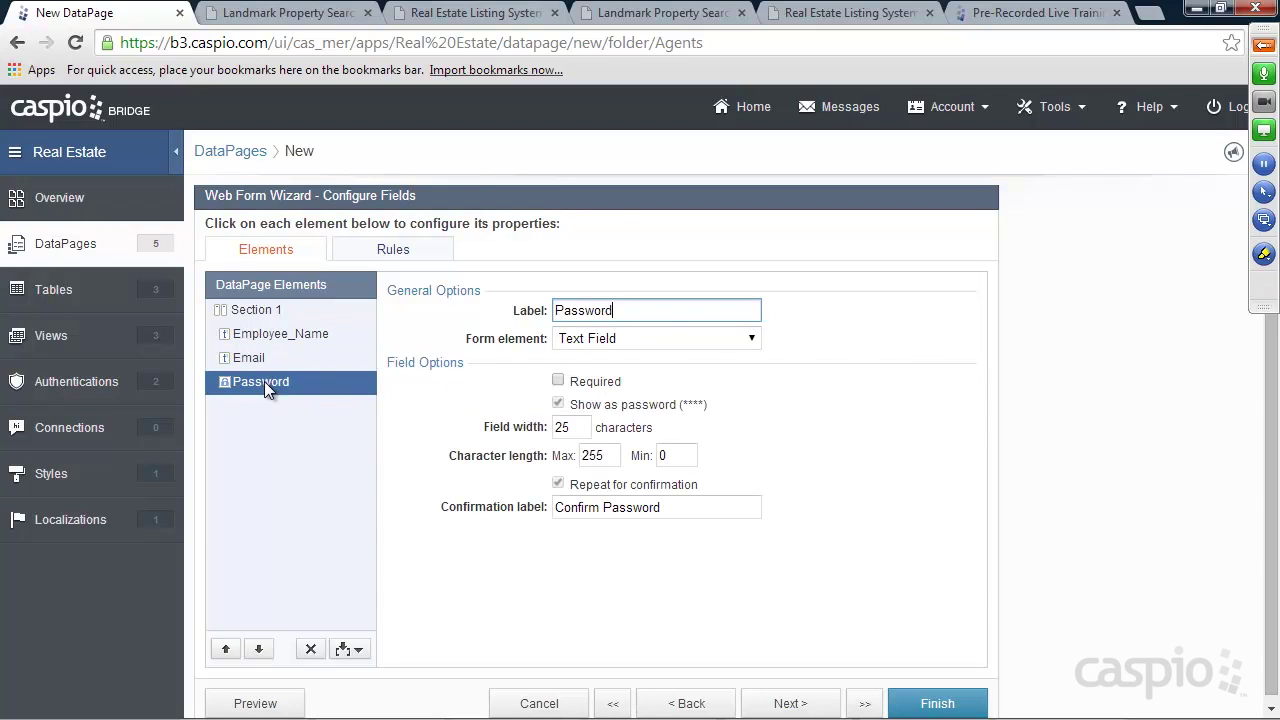
{"action": "left_click", "coordinate": [558, 381]}
{"action": "left_click", "coordinate": [648, 311]}
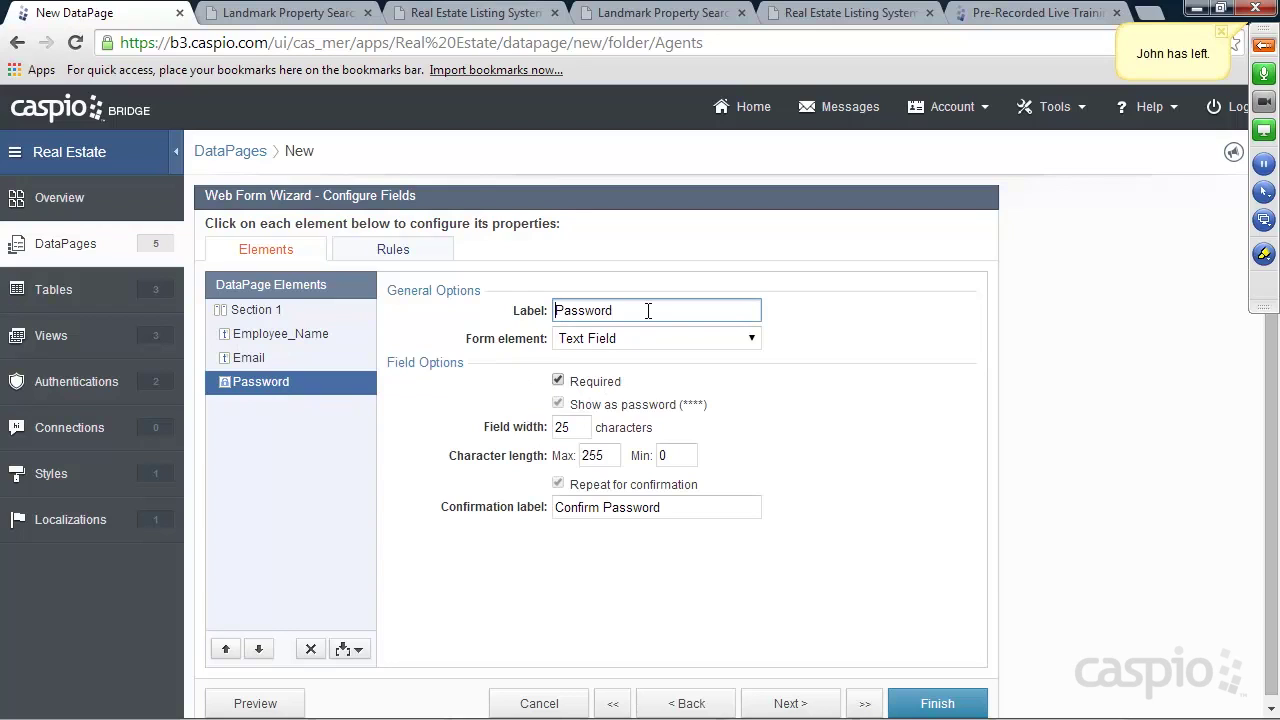
{"action": "key", "text": "Home"}
{"action": "type", "text": "Change"}
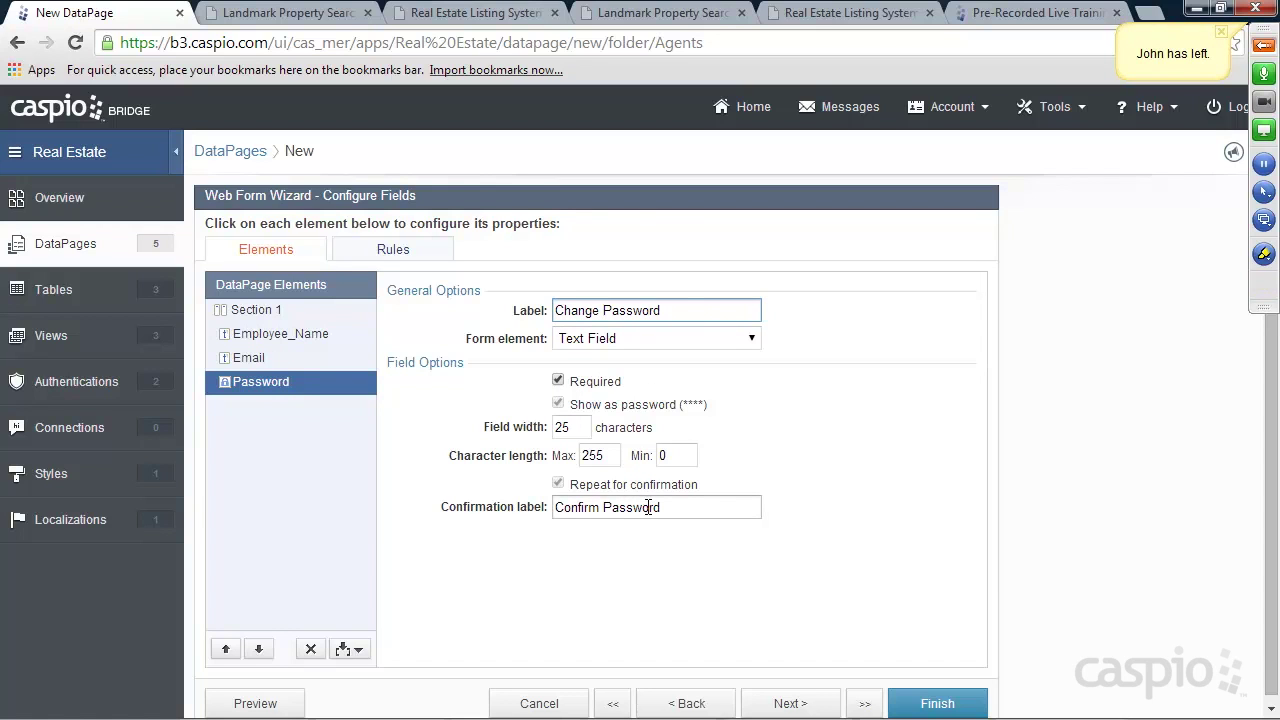
{"action": "left_click", "coordinate": [937, 703]}
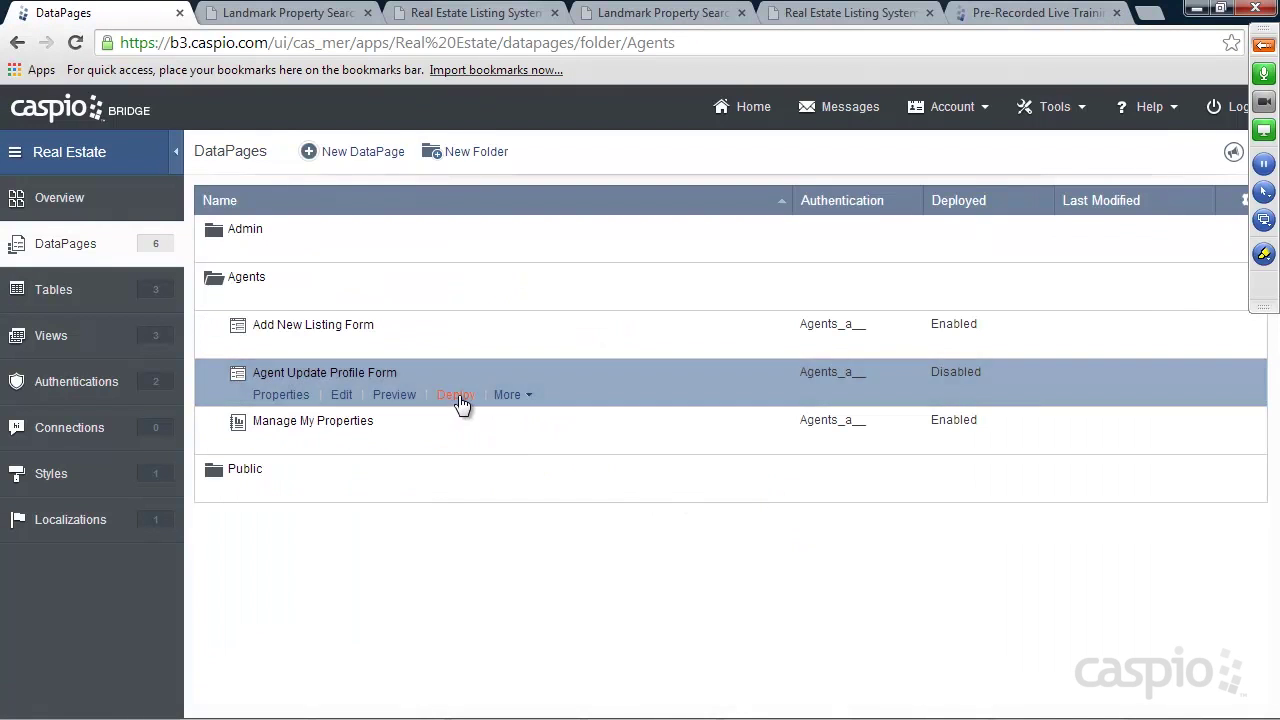
Enable deployment of Agent Update Profile Form and copy its embed code
{"action": "left_click", "coordinate": [458, 396]}
{"action": "left_click", "coordinate": [557, 199]}
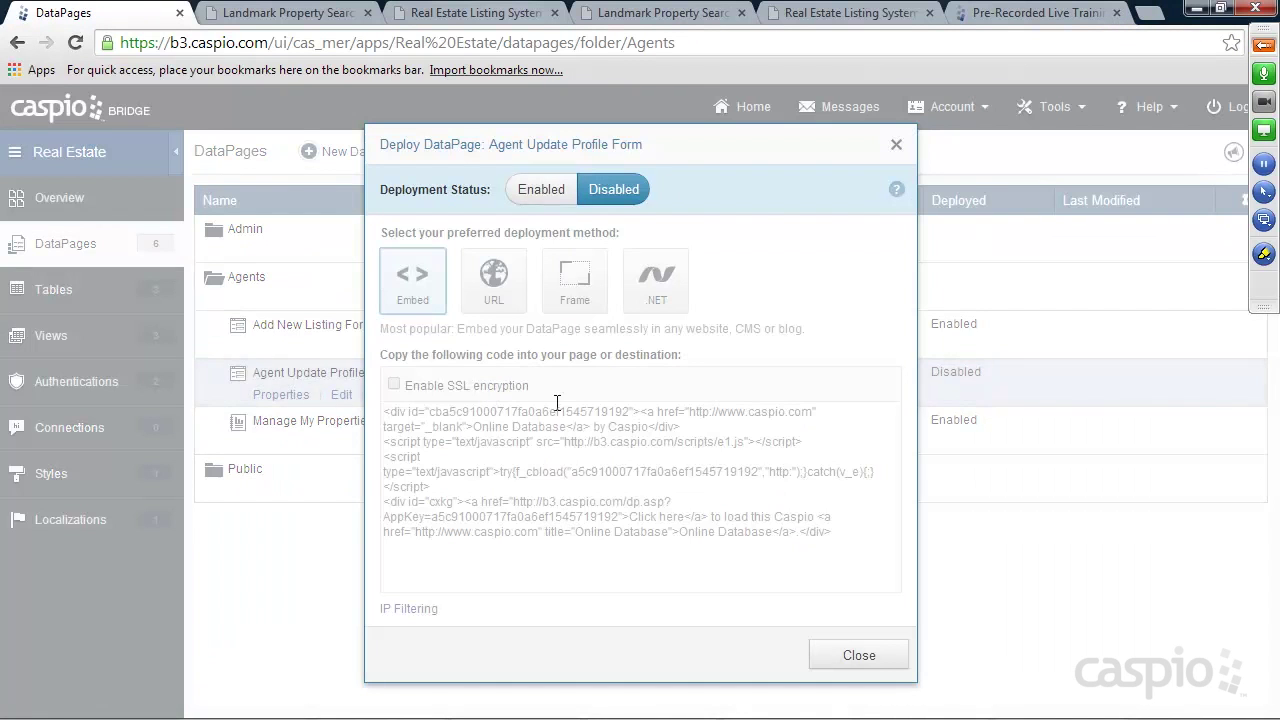
{"action": "left_click", "coordinate": [641, 468]}
{"action": "left_click", "coordinate": [858, 655]}
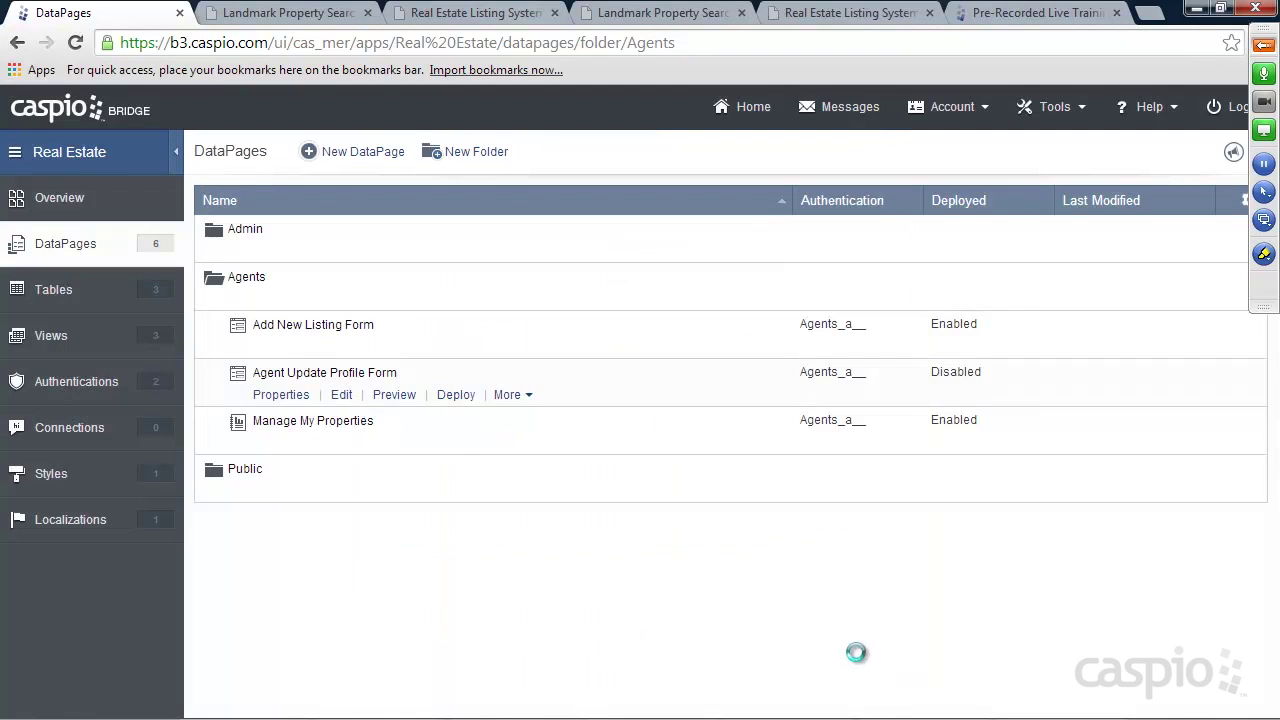
{"action": "left_click", "coordinate": [563, 705]}
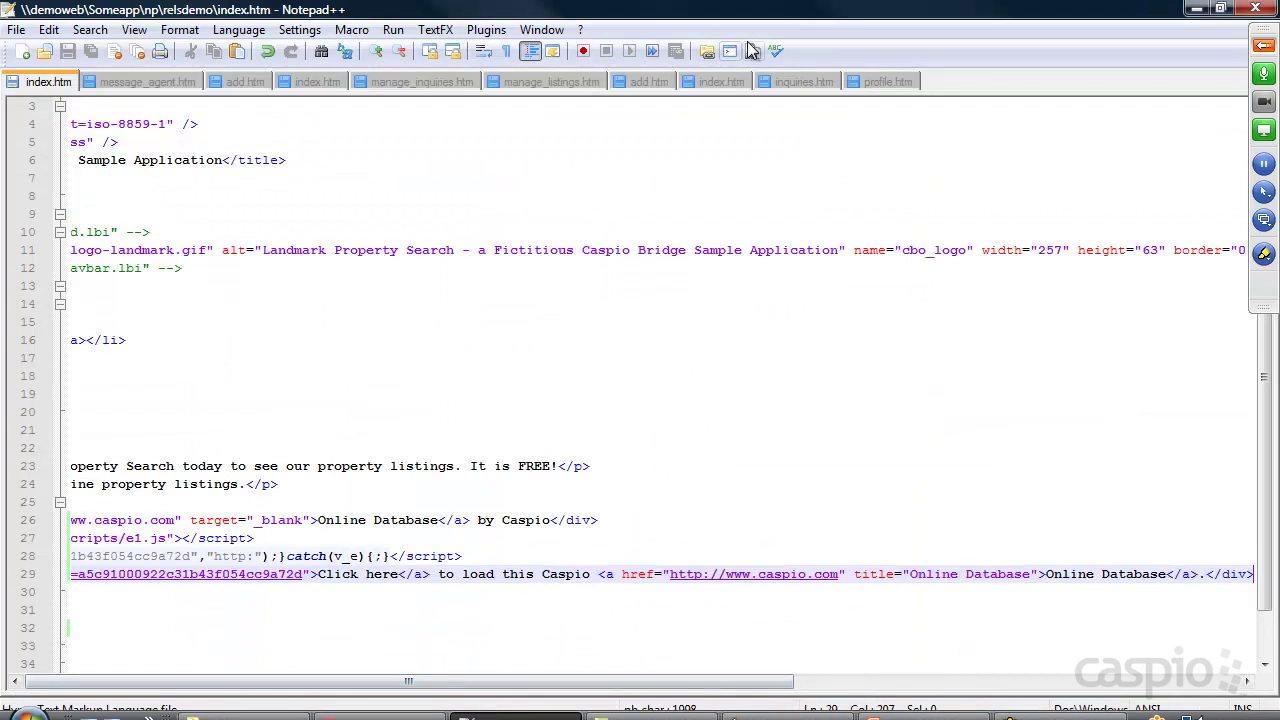
Paste the profile form's embed code over 'Placeholder' on line 23 of profile.htm
{"action": "left_click", "coordinate": [1190, 12]}
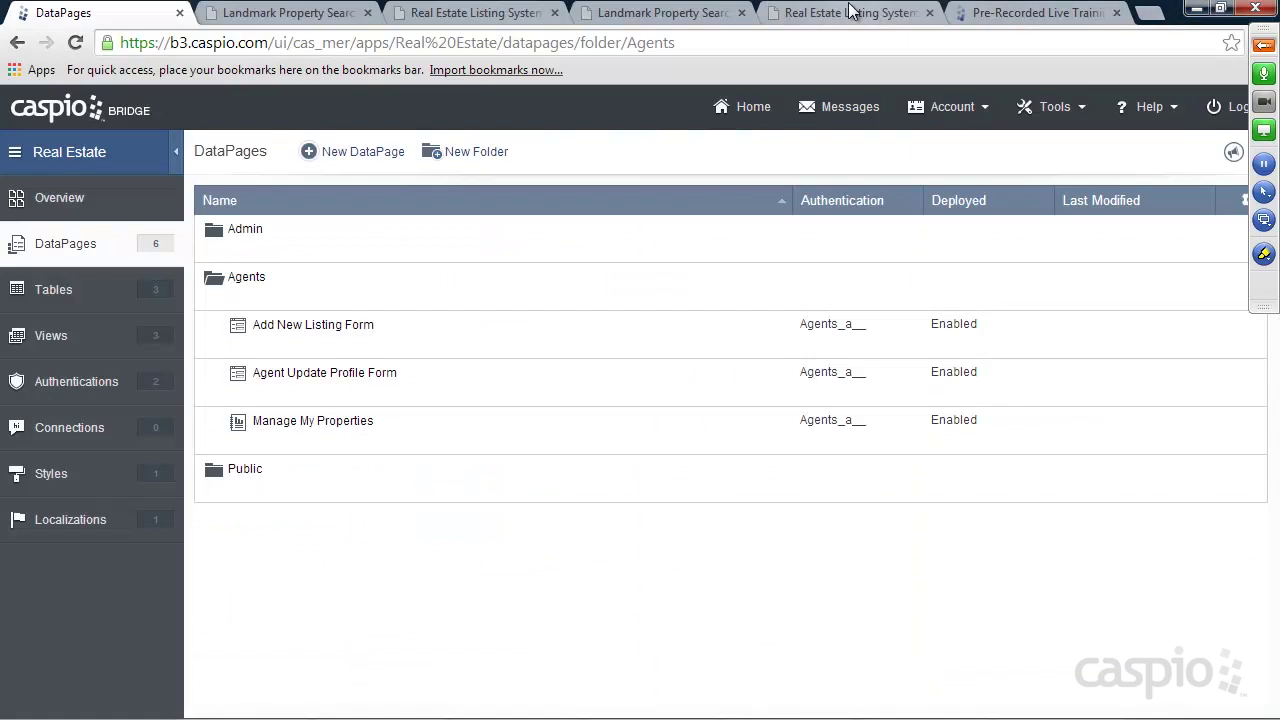
{"action": "left_click", "coordinate": [850, 12]}
{"action": "left_click_drag", "start_coordinate": [368, 42], "coordinate": [463, 43]}
{"action": "left_click", "coordinate": [555, 706]}
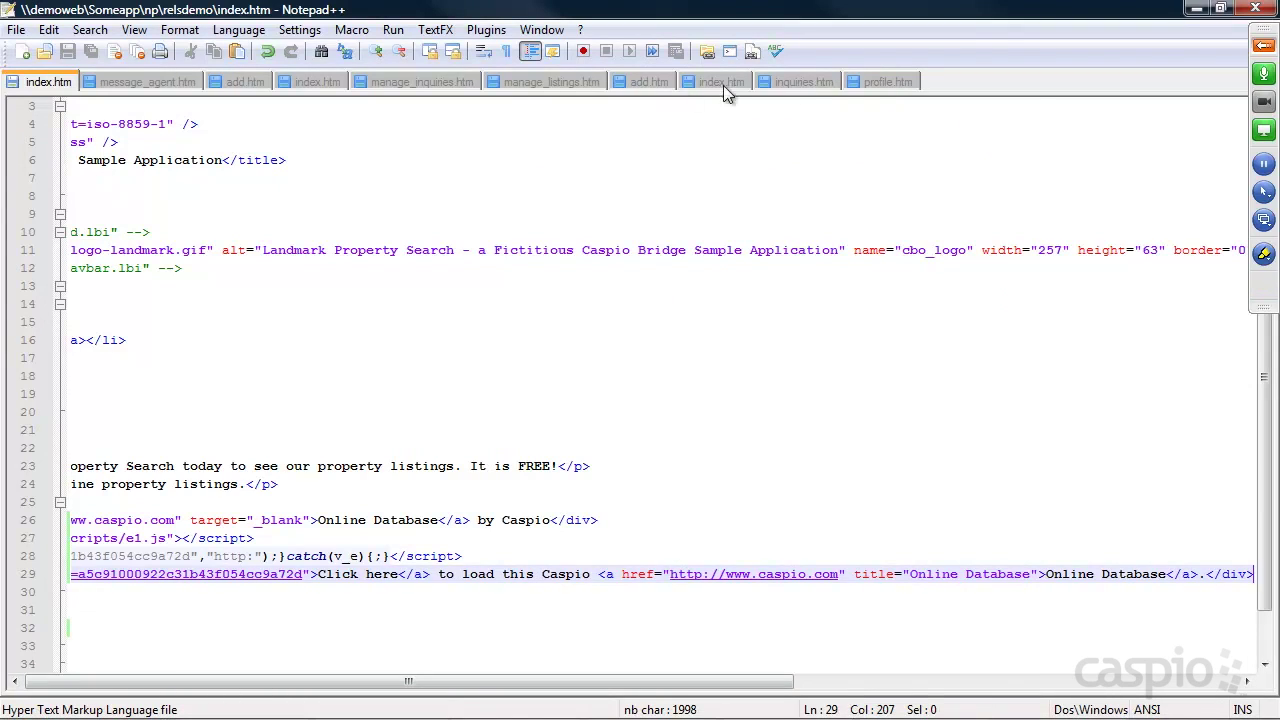
{"action": "left_click", "coordinate": [872, 81]}
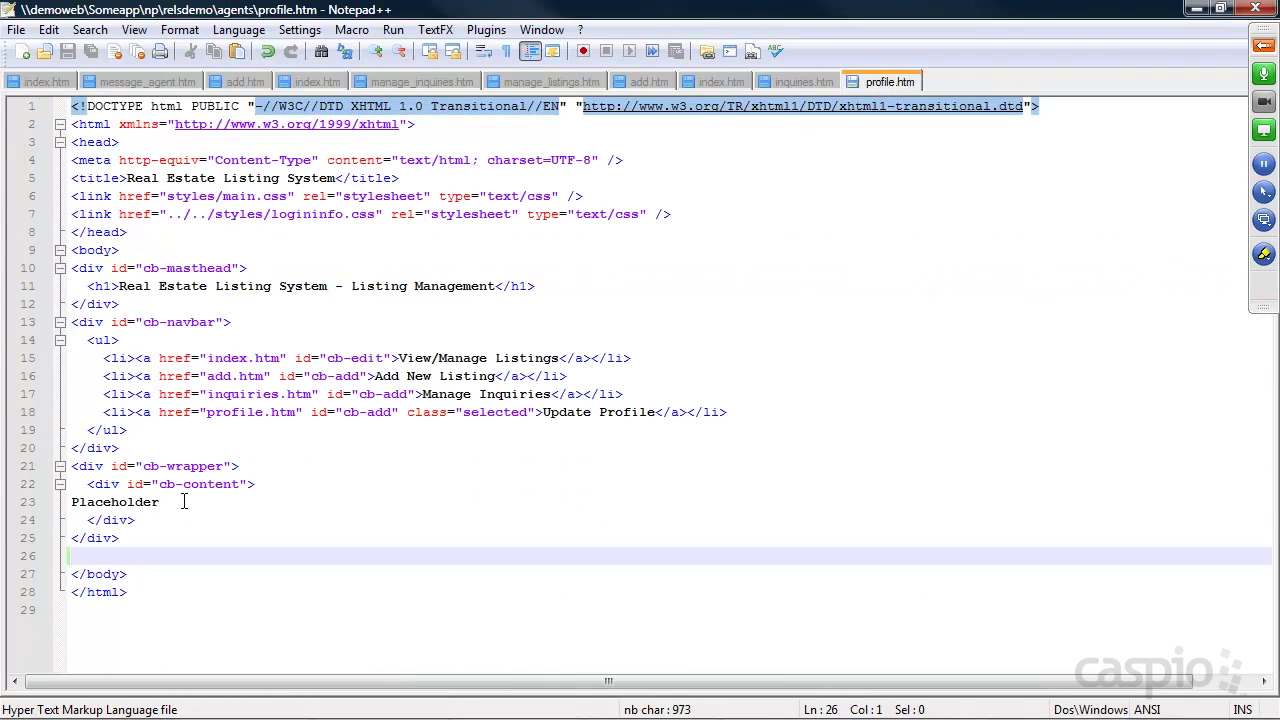
{"action": "left_click_drag", "start_coordinate": [186, 503], "coordinate": [63, 501]}
{"action": "key", "text": "ctrl+v"}
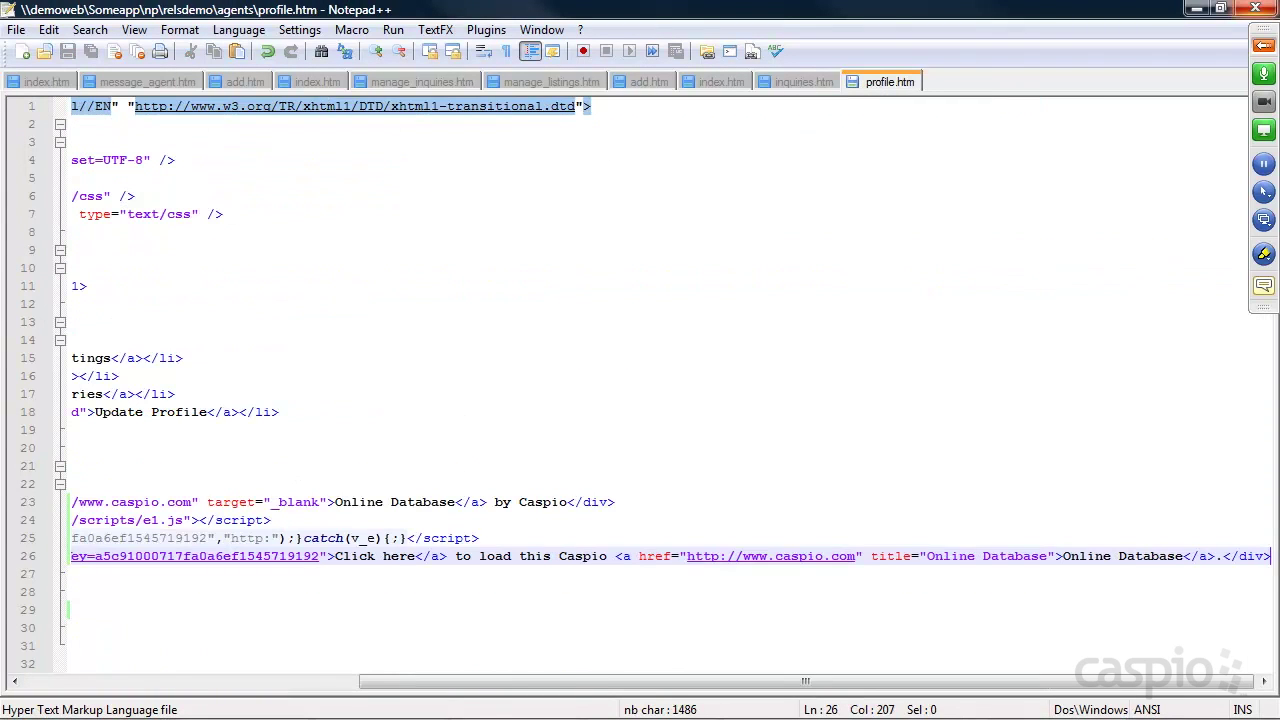
{"action": "left_click", "coordinate": [1197, 8]}
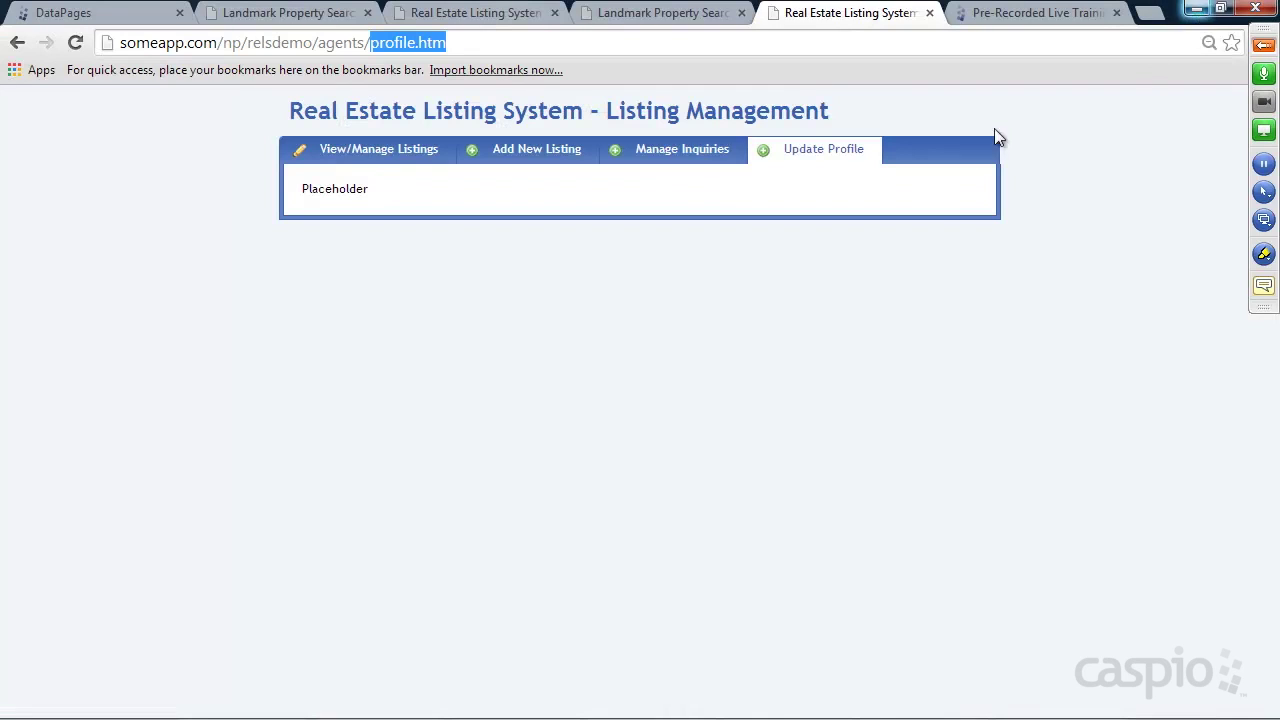
Reload profile.htm to show the embedded form, then go to View/Manage Listings and the admin area
{"action": "left_click", "coordinate": [75, 42]}
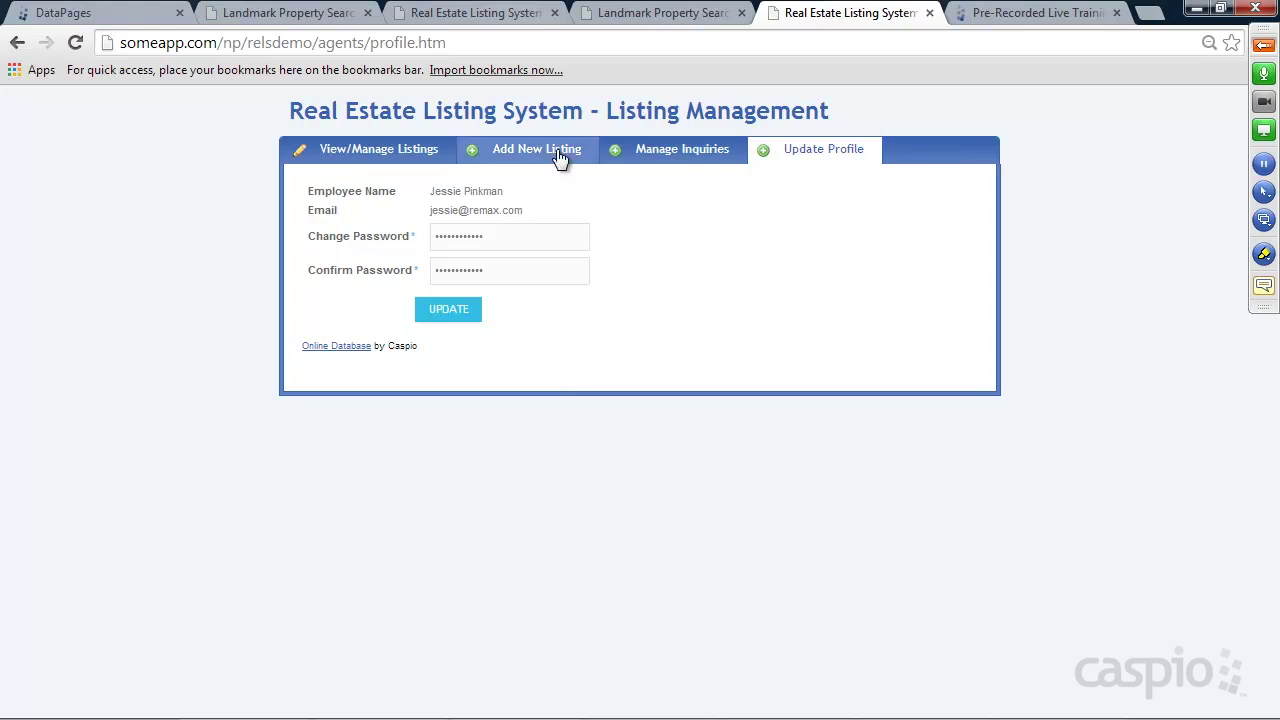
{"action": "left_click", "coordinate": [358, 150]}
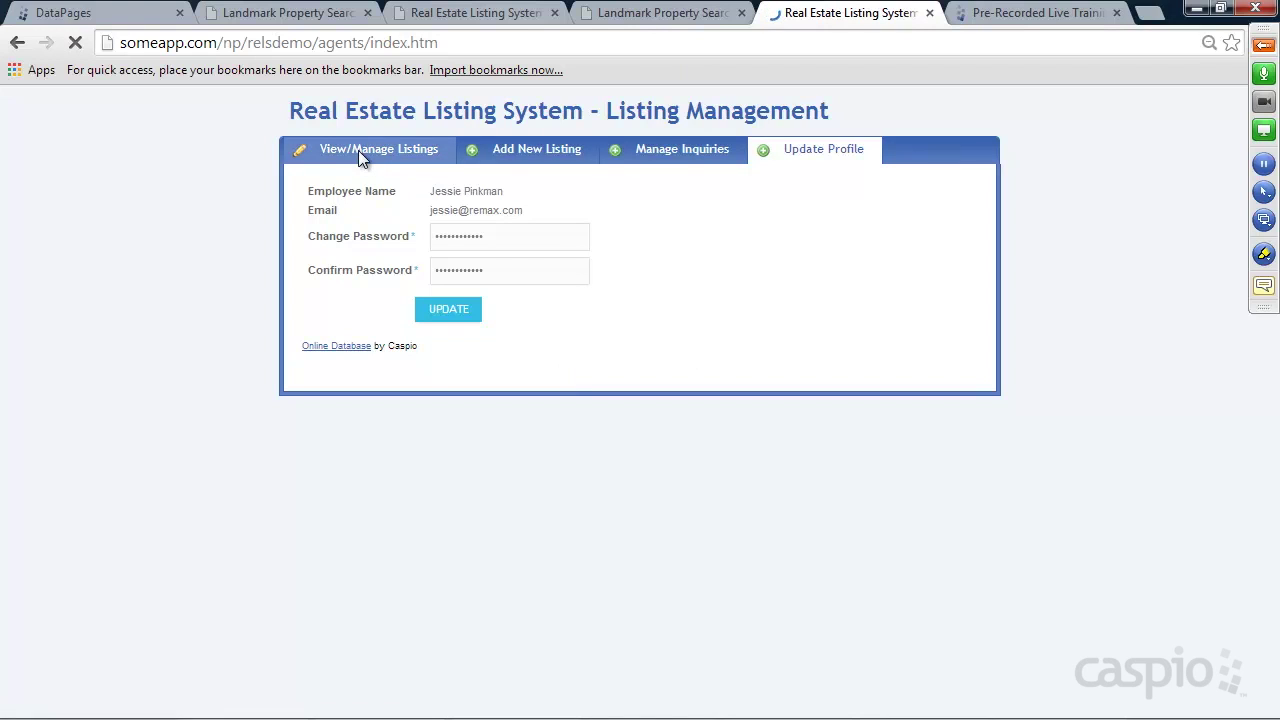
{"action": "left_click", "coordinate": [966, 117]}
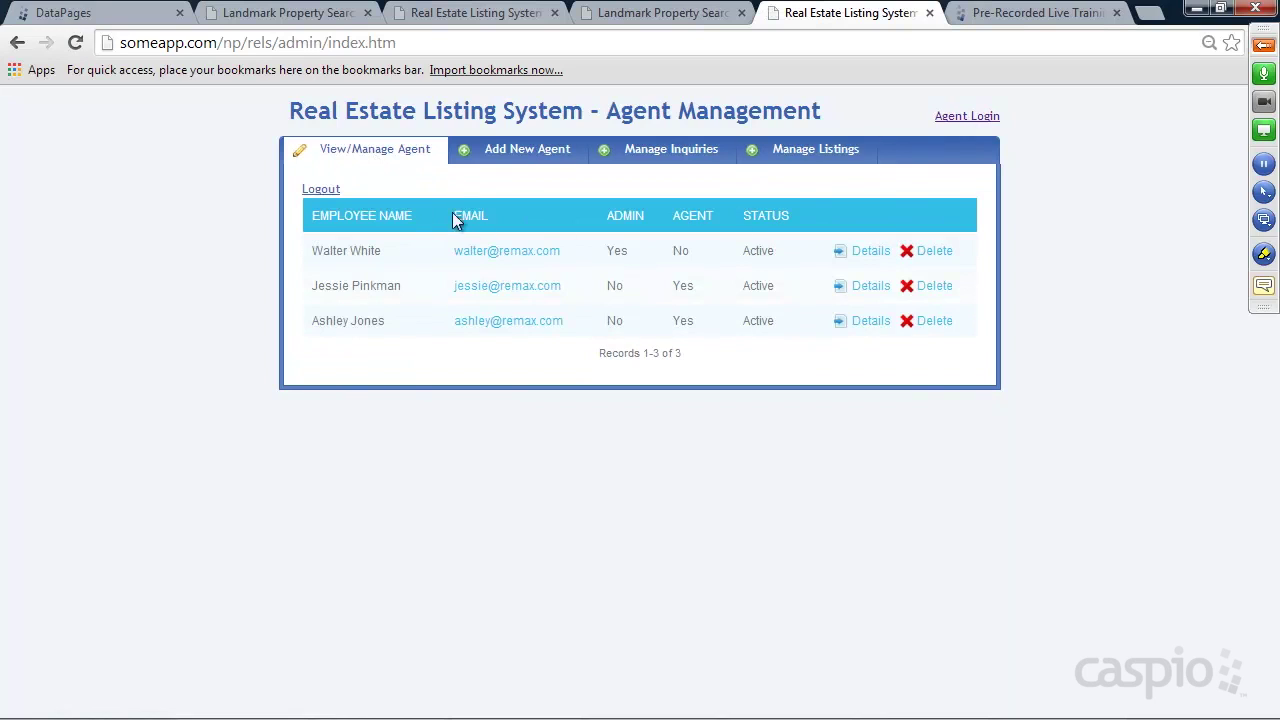
Switch between Agent Login and Admin Login, ending on Listing Management showing New Home in San Jose
{"action": "left_click", "coordinate": [979, 119]}
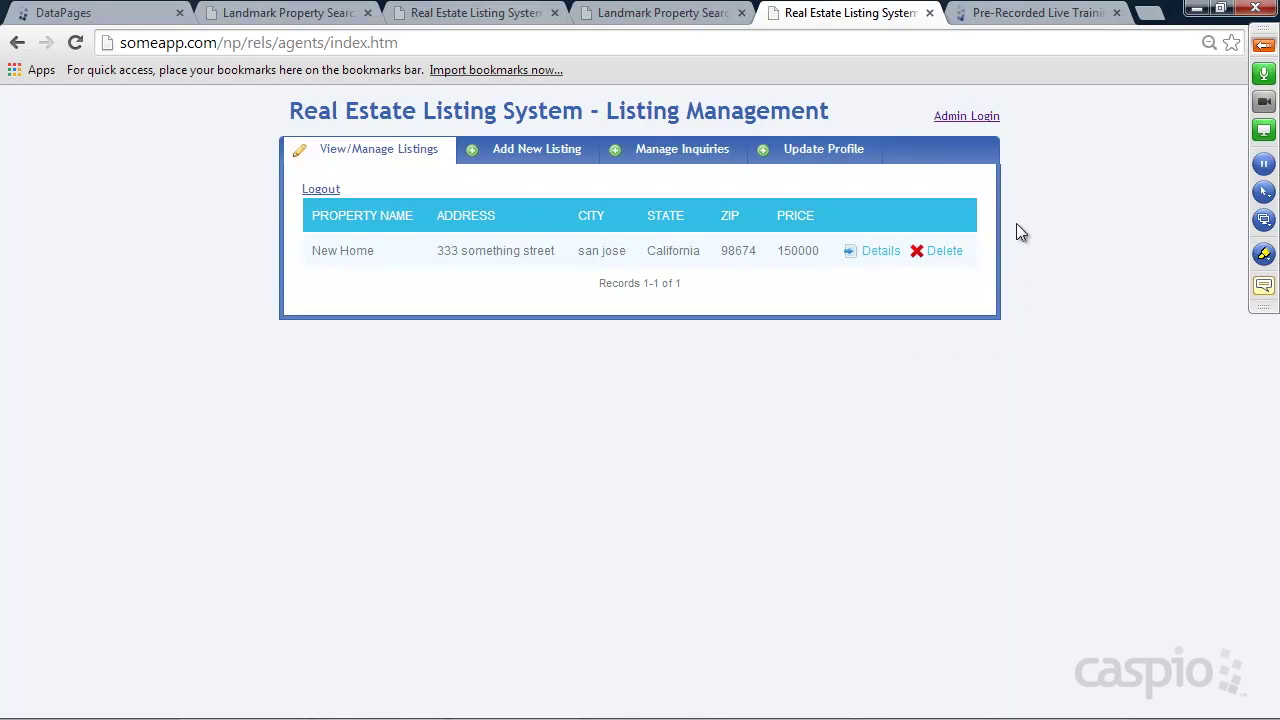
{"action": "left_click", "coordinate": [963, 120]}
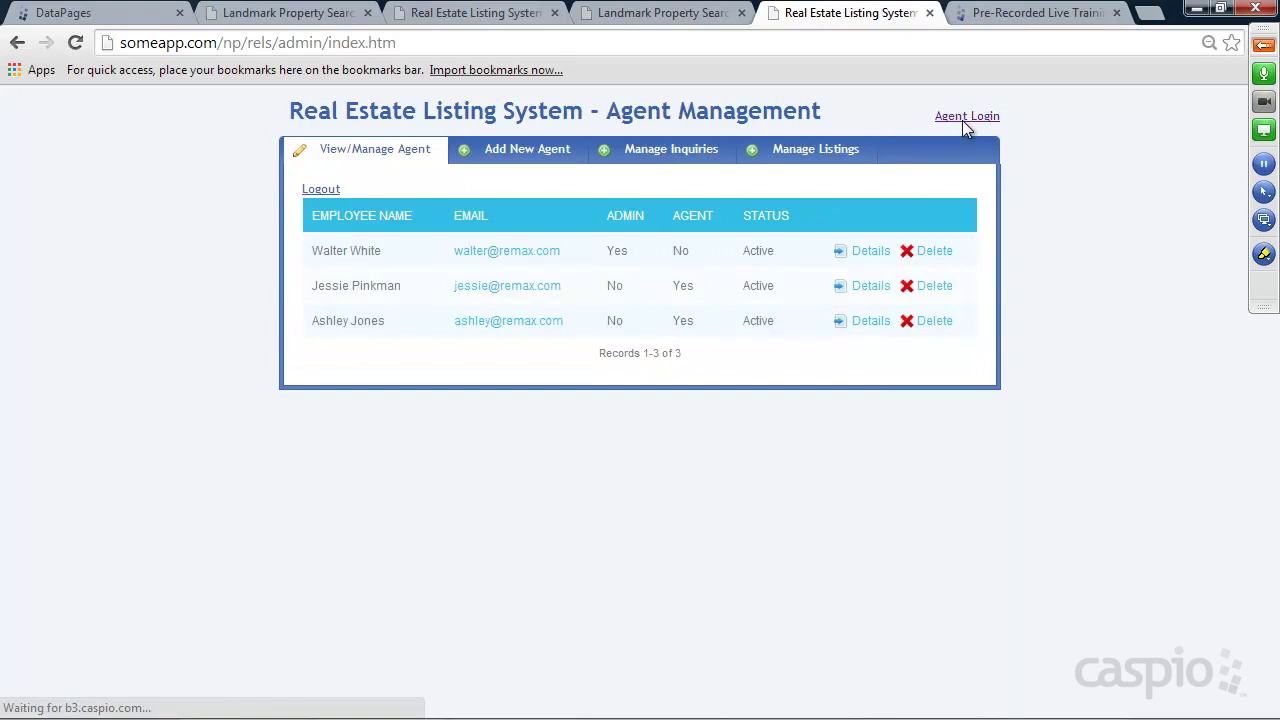
{"action": "left_click", "coordinate": [965, 120]}
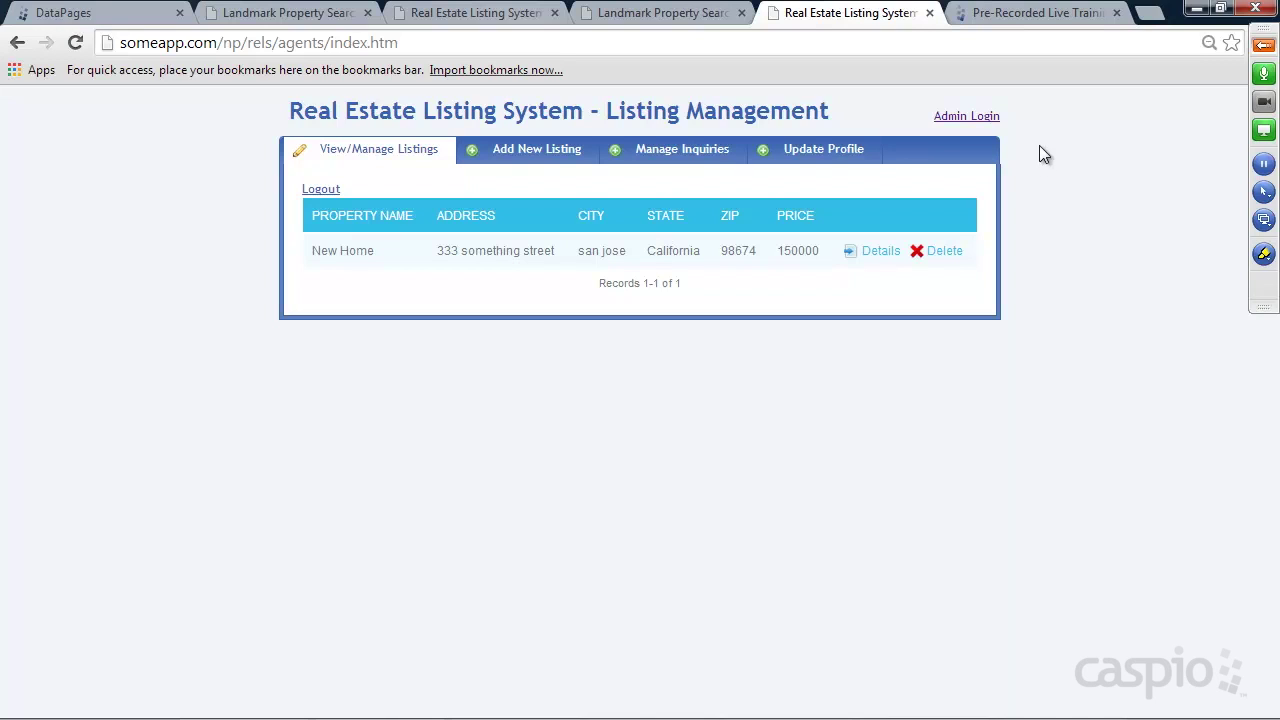
Open Update Profile and check whether the employee name and email are editable
{"action": "left_click", "coordinate": [812, 150]}
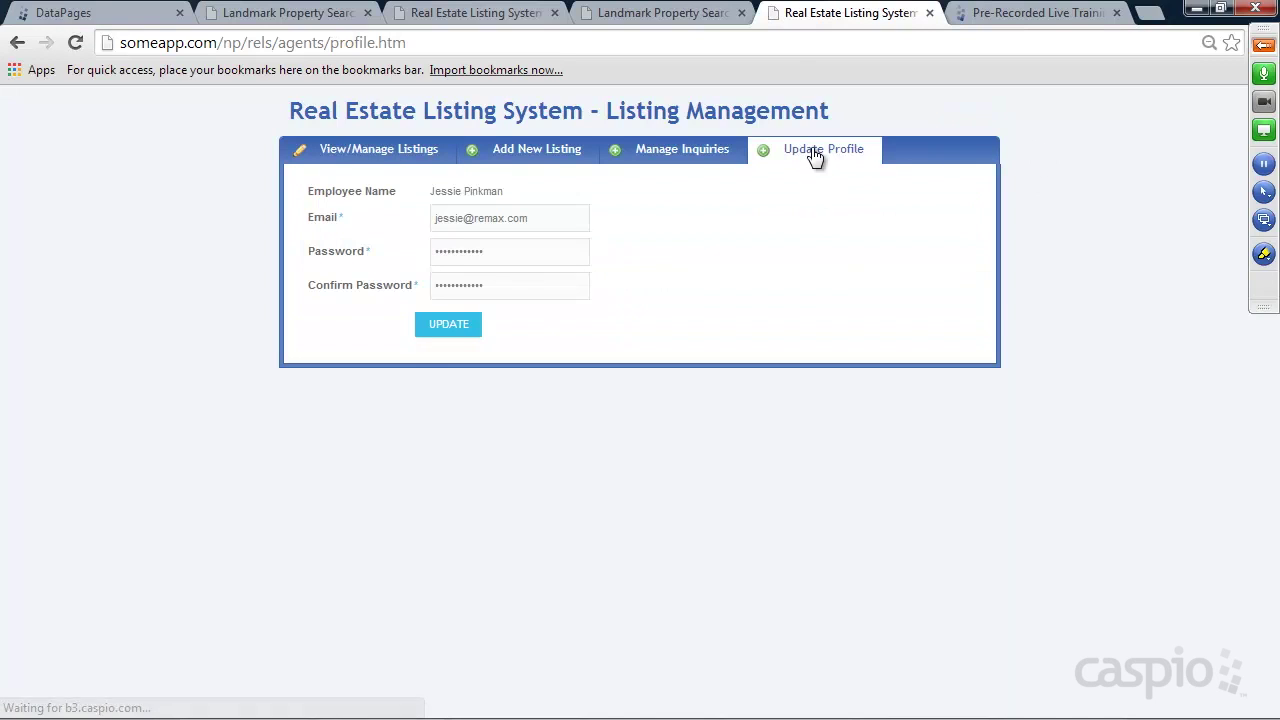
{"action": "left_click_drag", "start_coordinate": [430, 191], "coordinate": [456, 220]}
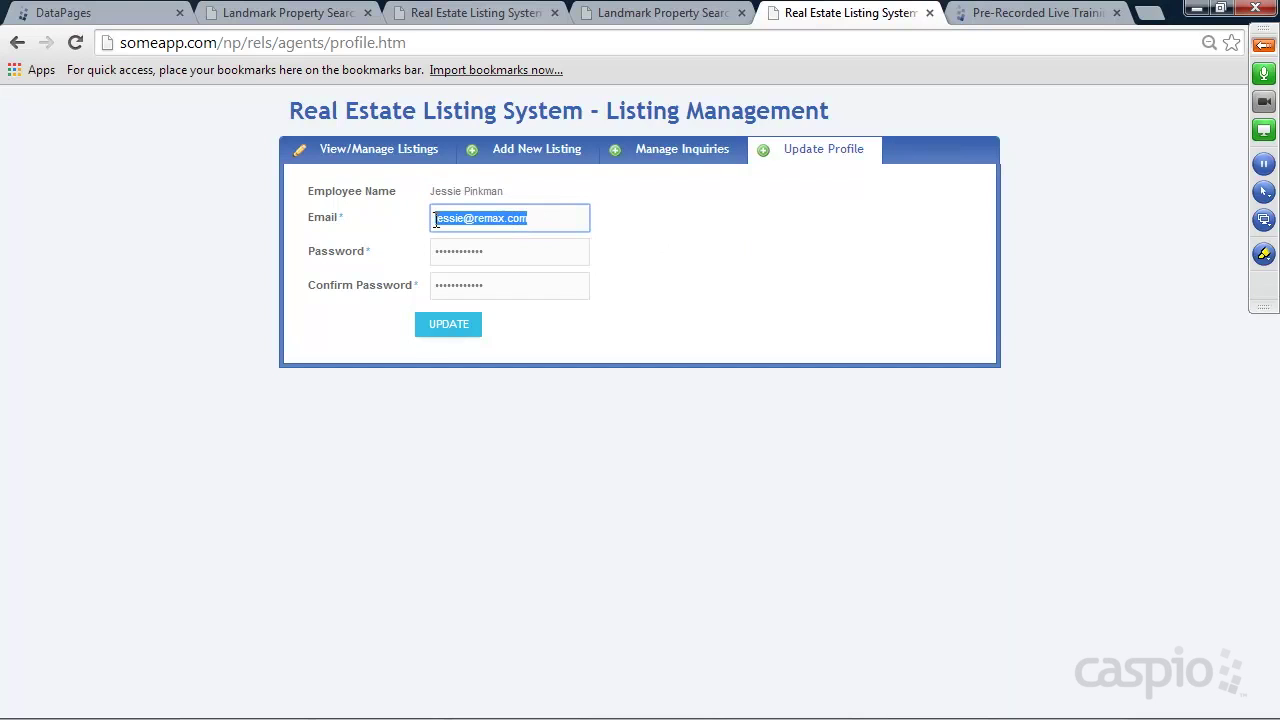
{"action": "left_click_drag", "start_coordinate": [445, 221], "coordinate": [530, 219]}
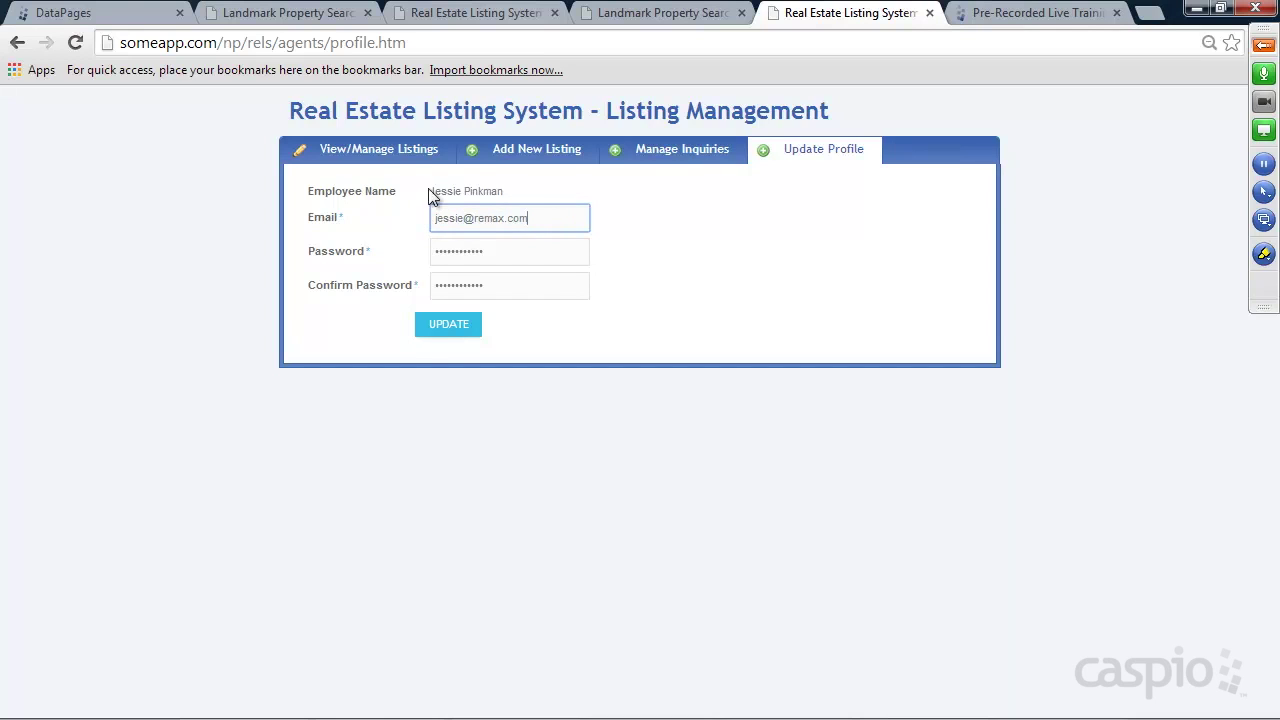
Change the address from rels to relsdemo to load the demo profile page
{"action": "left_click", "coordinate": [273, 45]}
{"action": "double_click", "coordinate": [264, 43]}
{"action": "type", "text": "demo"}
{"action": "key", "text": "Return"}
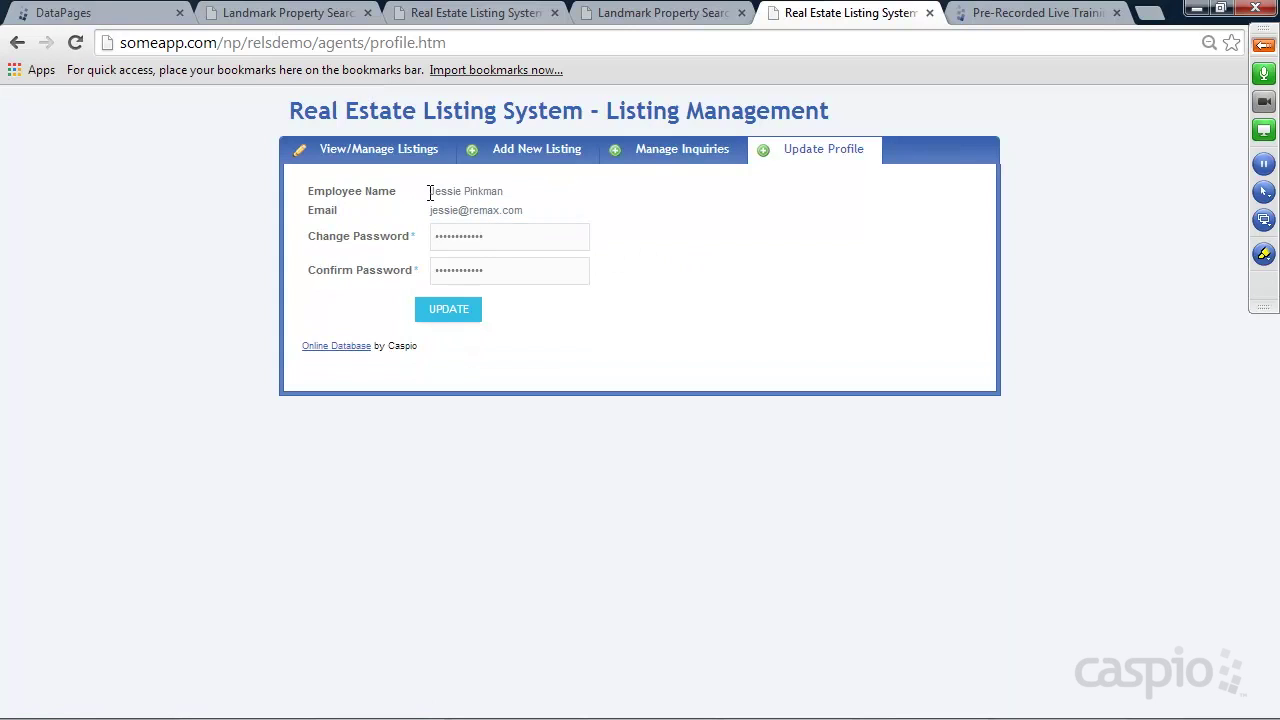
Inspect the demo's read-only email and password fields, then go to Manage Inquiries
{"action": "left_click_drag", "start_coordinate": [430, 210], "coordinate": [432, 237]}
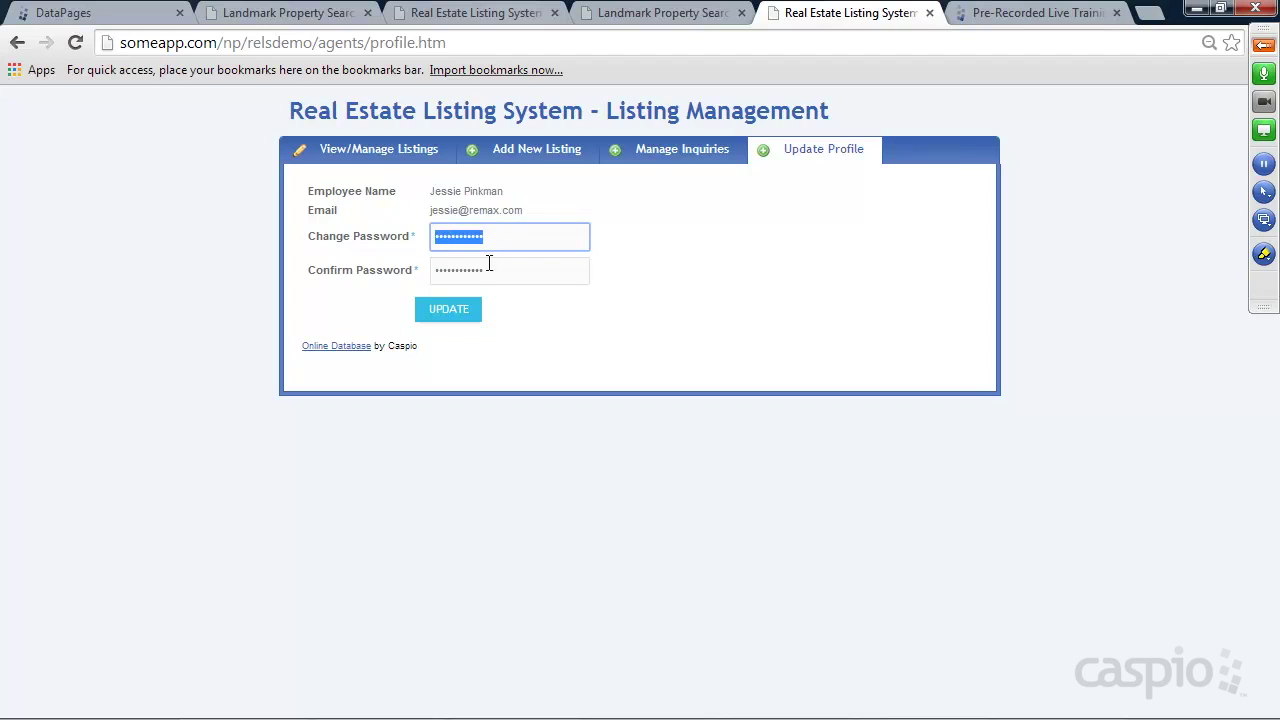
{"action": "left_click_drag", "start_coordinate": [494, 268], "coordinate": [425, 277]}
{"action": "left_click", "coordinate": [557, 267]}
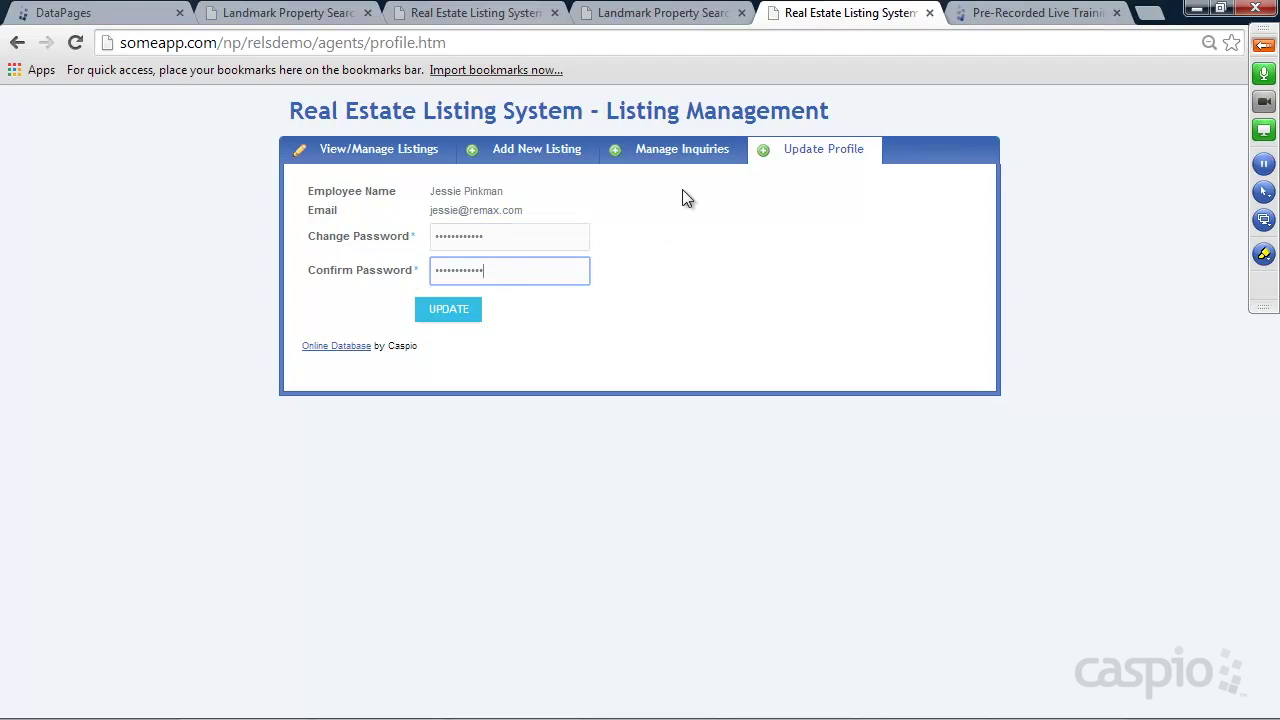
{"action": "left_click", "coordinate": [673, 157]}
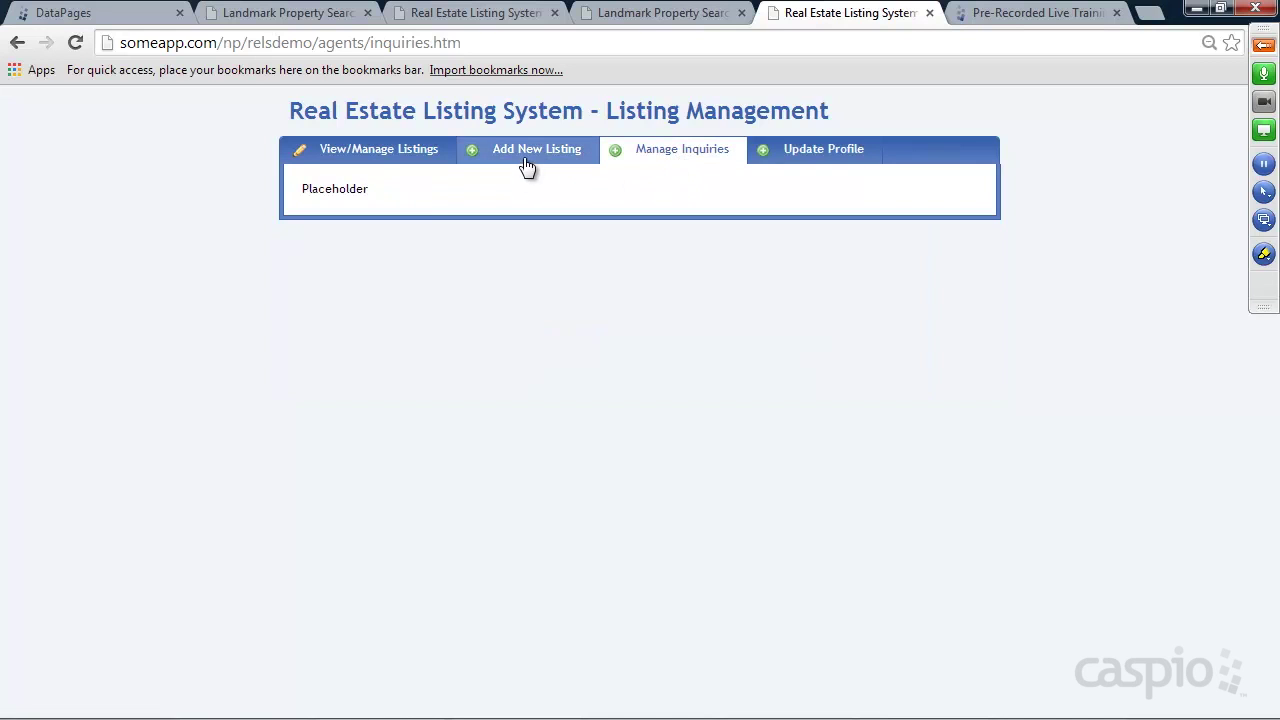
Browse Add New Listing and View/Manage Listings, then admin Add New Agent and Manage Inquiries
{"action": "left_click", "coordinate": [528, 156]}
{"action": "left_click", "coordinate": [355, 155]}
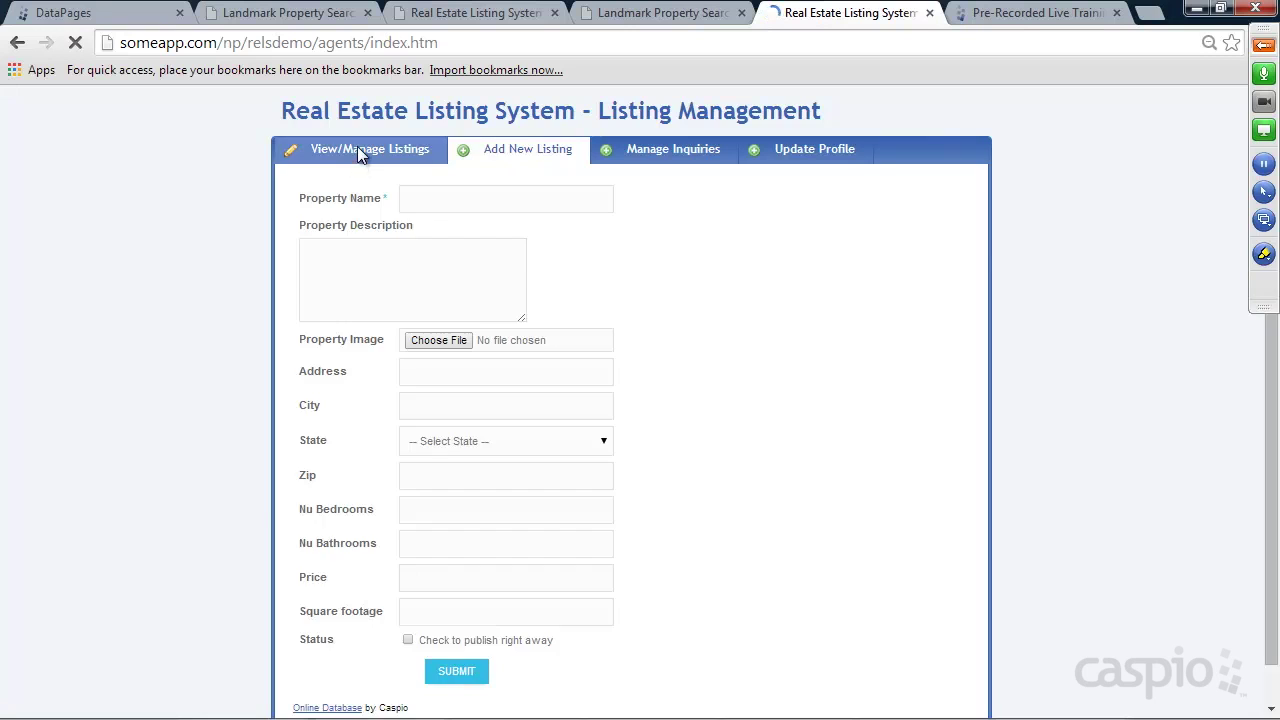
{"action": "left_click", "coordinate": [967, 117]}
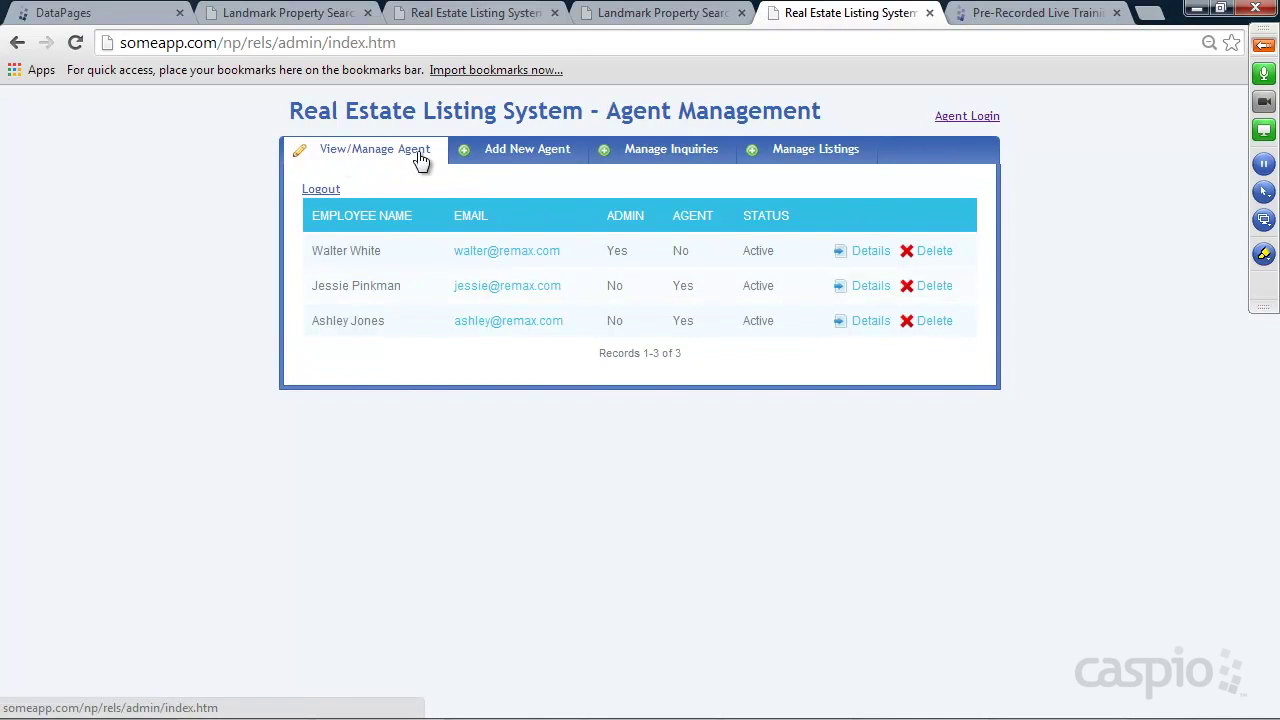
{"action": "left_click", "coordinate": [508, 155]}
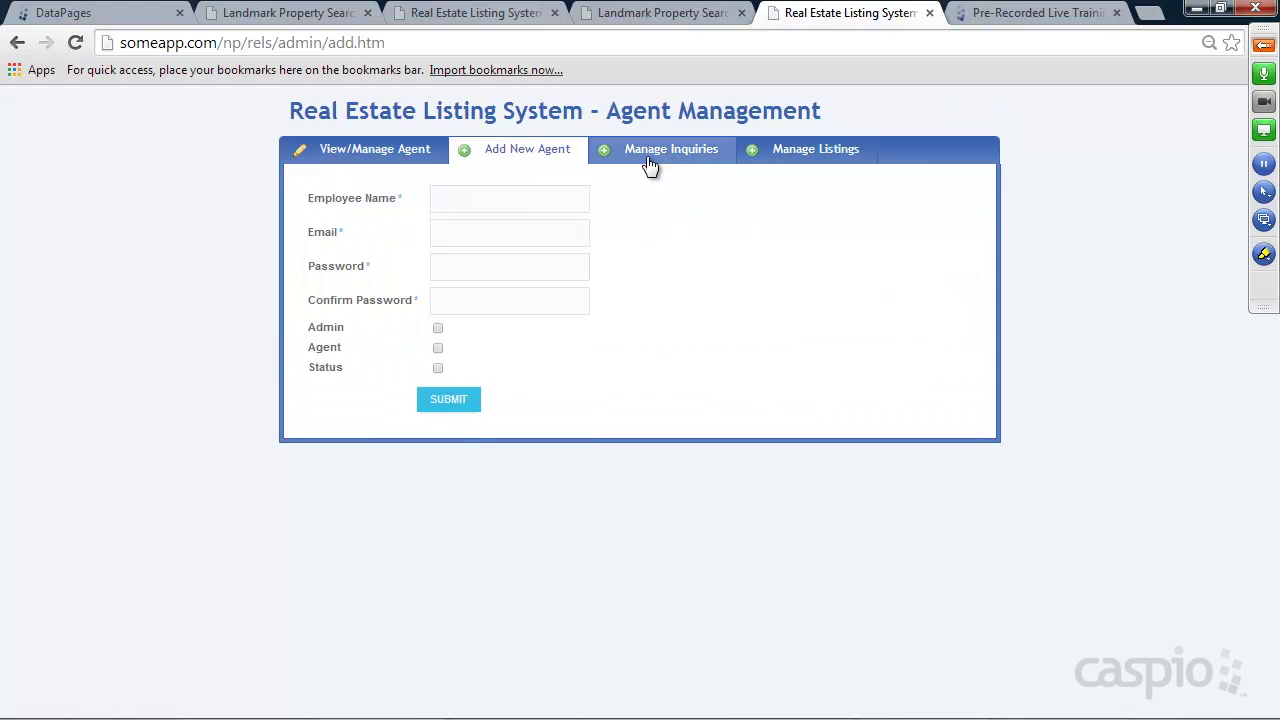
{"action": "left_click", "coordinate": [672, 155]}
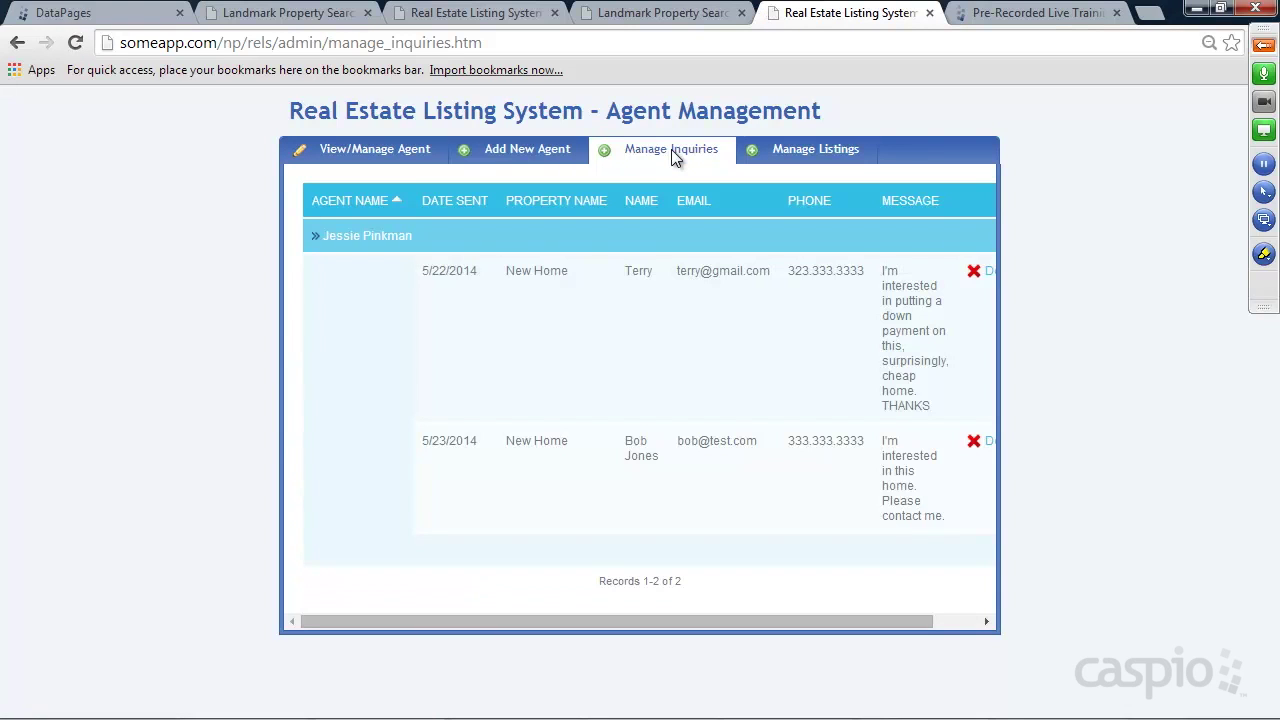
Load the relsdemo admin site's Manage Listings page, then return to Caspio's DataPages list
{"action": "left_click", "coordinate": [271, 42]}
{"action": "left_click", "coordinate": [272, 43]}
{"action": "type", "text": "demo"}
{"action": "key", "text": "Return"}
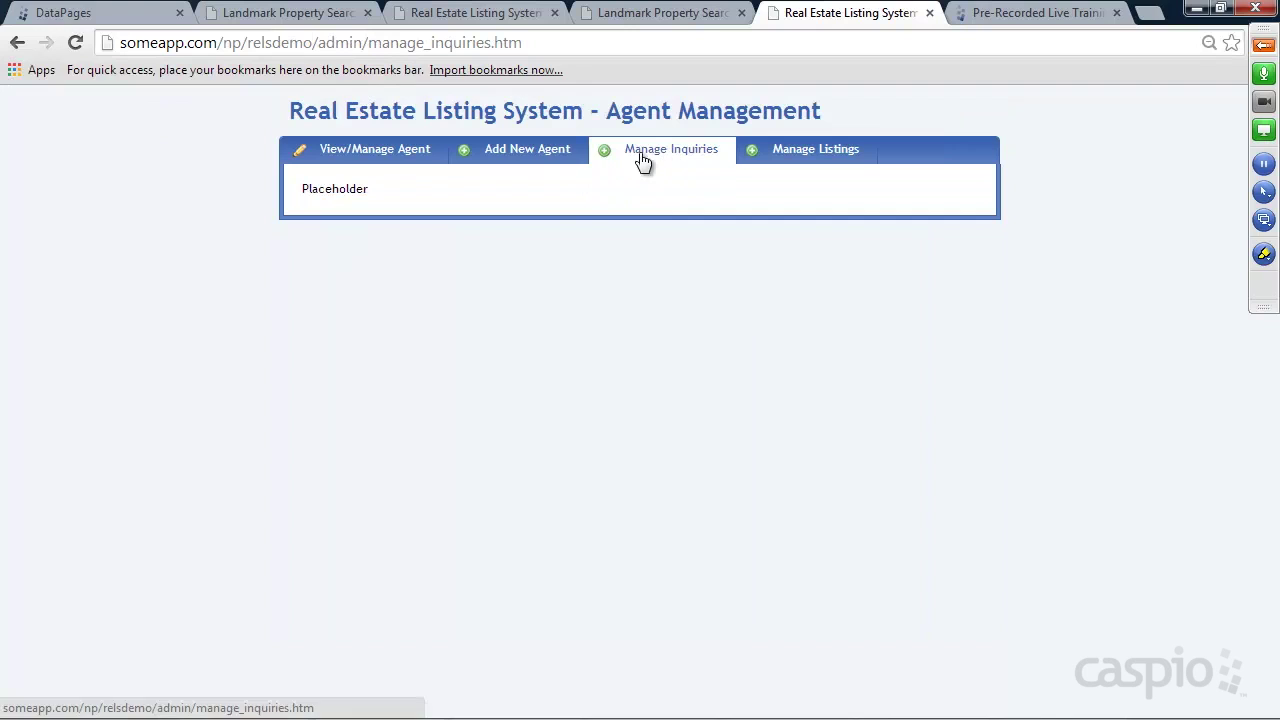
{"action": "left_click", "coordinate": [812, 160]}
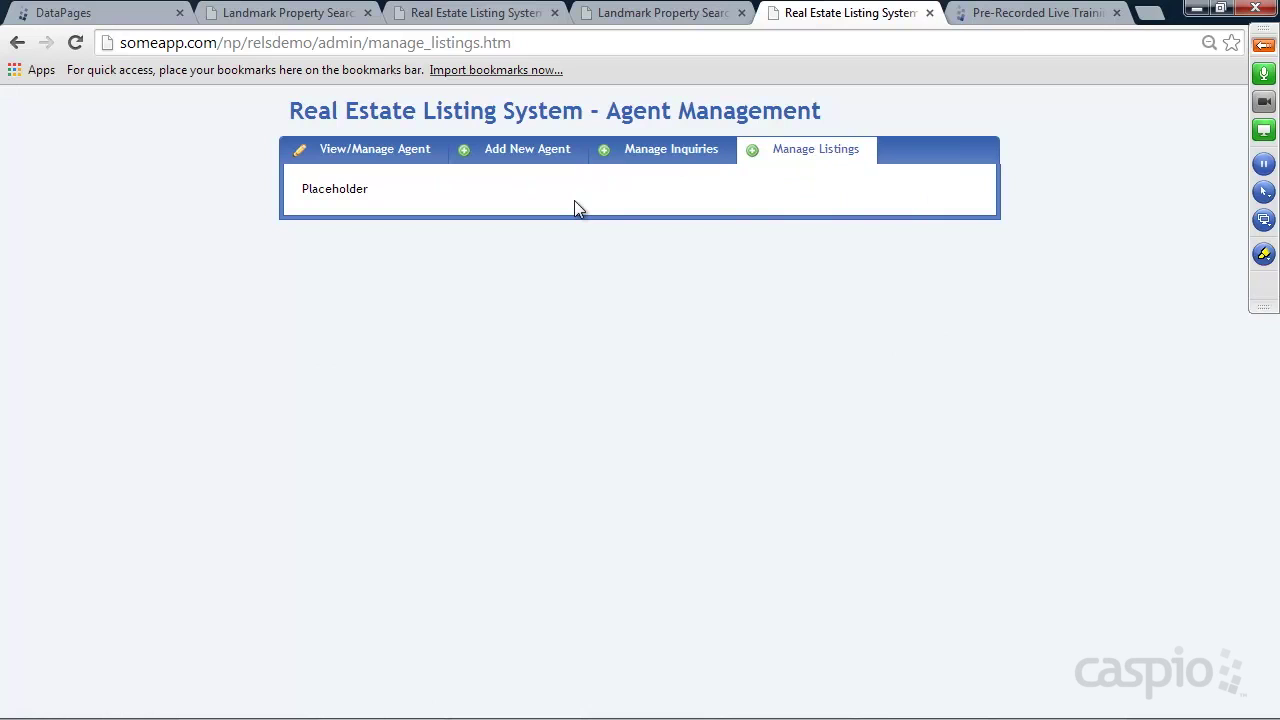
{"action": "left_click", "coordinate": [100, 14]}
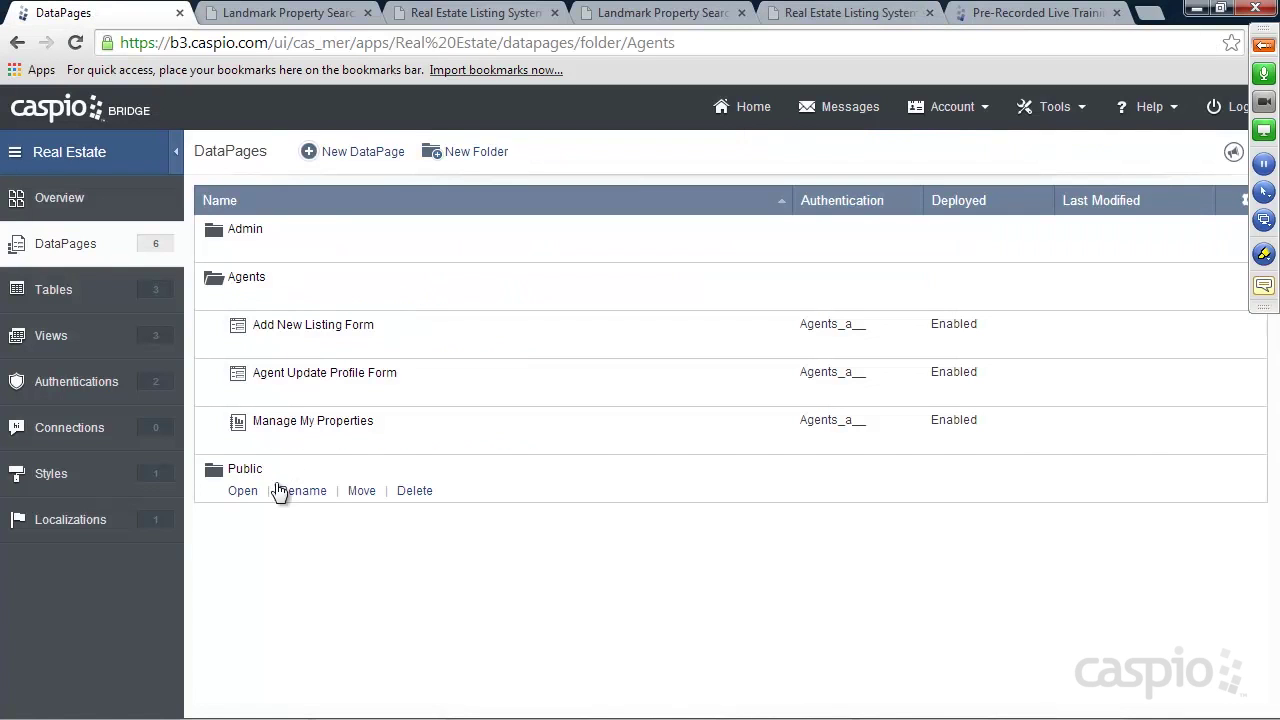
Start a new Reports DataPage under Admin, cancel it, and open the Agents folder
{"action": "left_click", "coordinate": [248, 251]}
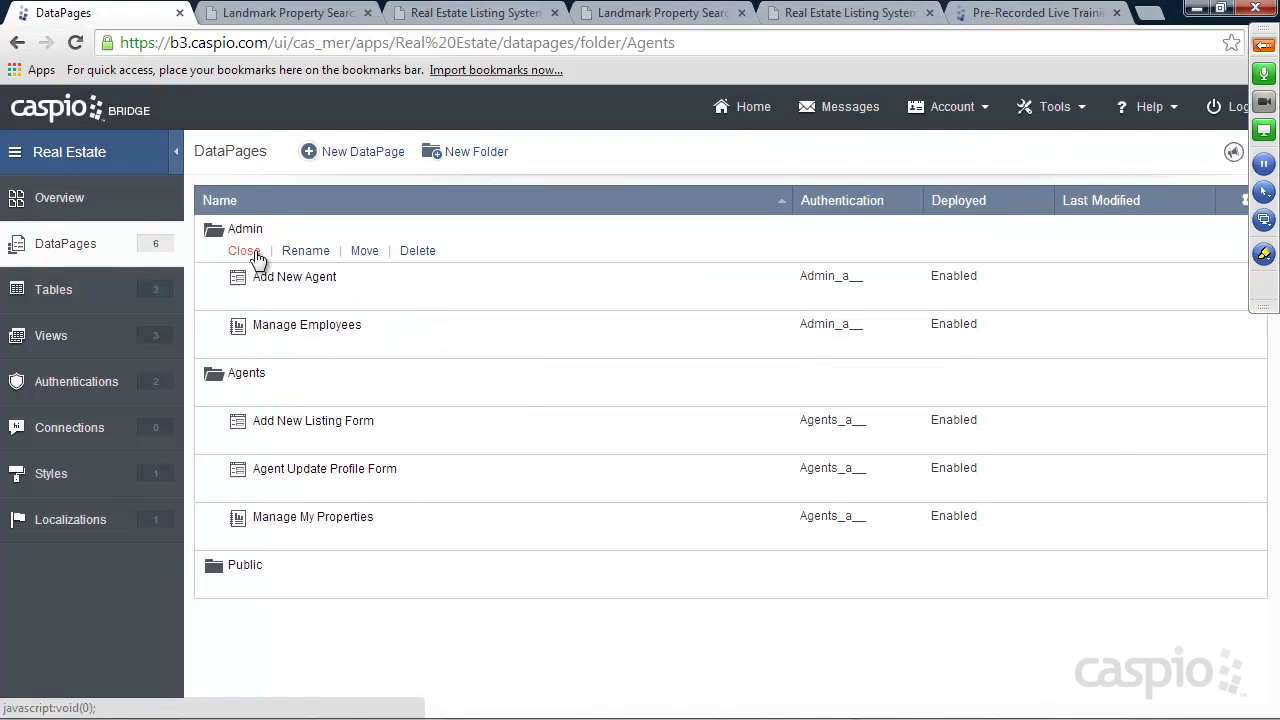
{"action": "left_click", "coordinate": [366, 152]}
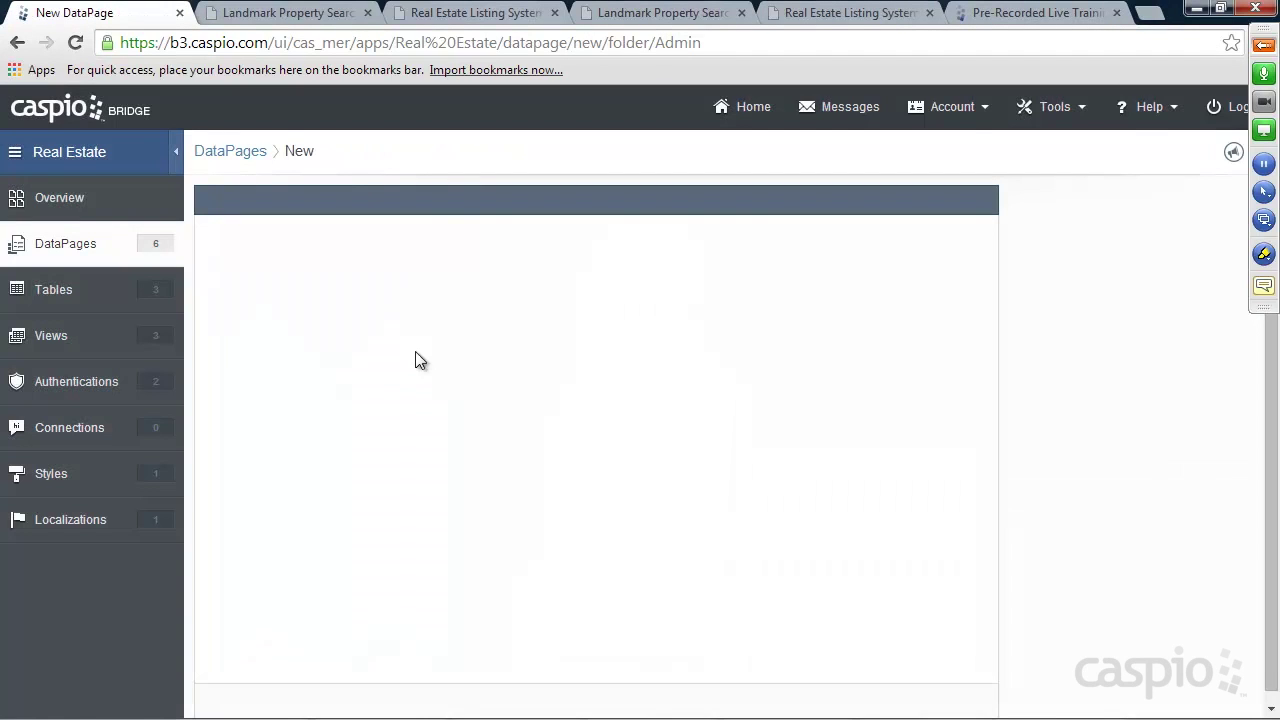
{"action": "left_click", "coordinate": [265, 272]}
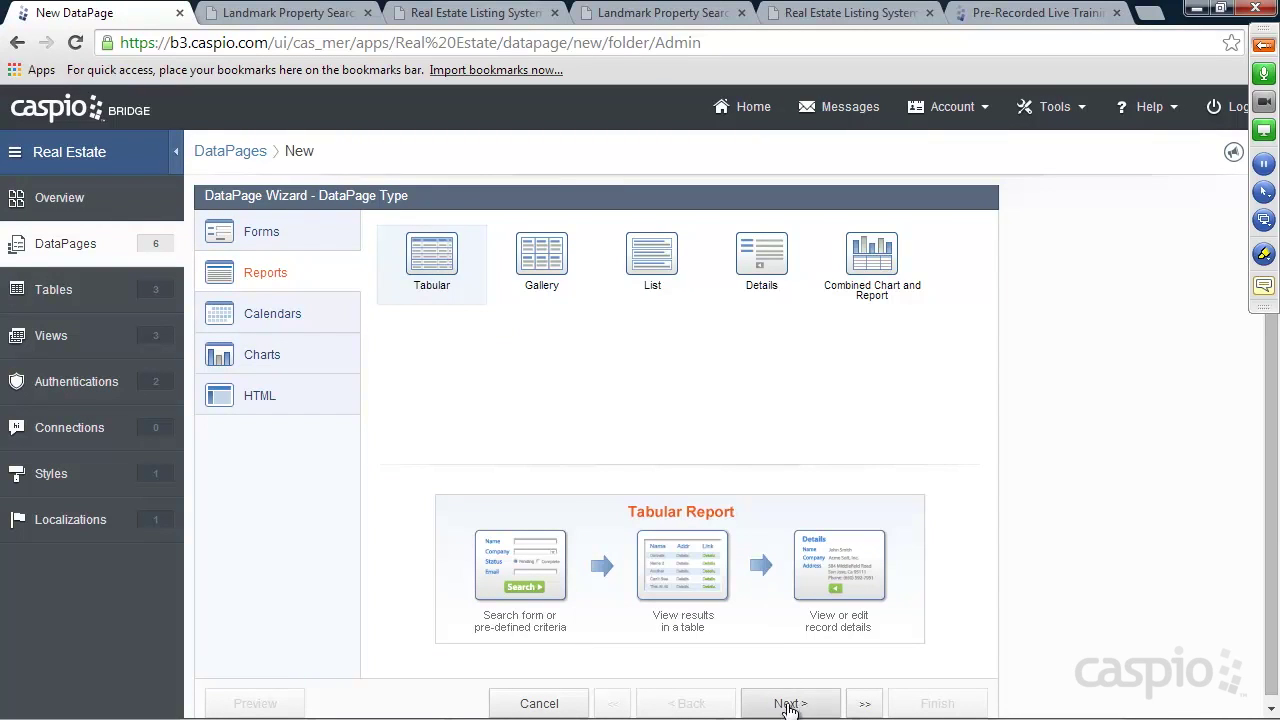
{"action": "left_click", "coordinate": [541, 704]}
{"action": "left_click", "coordinate": [745, 409]}
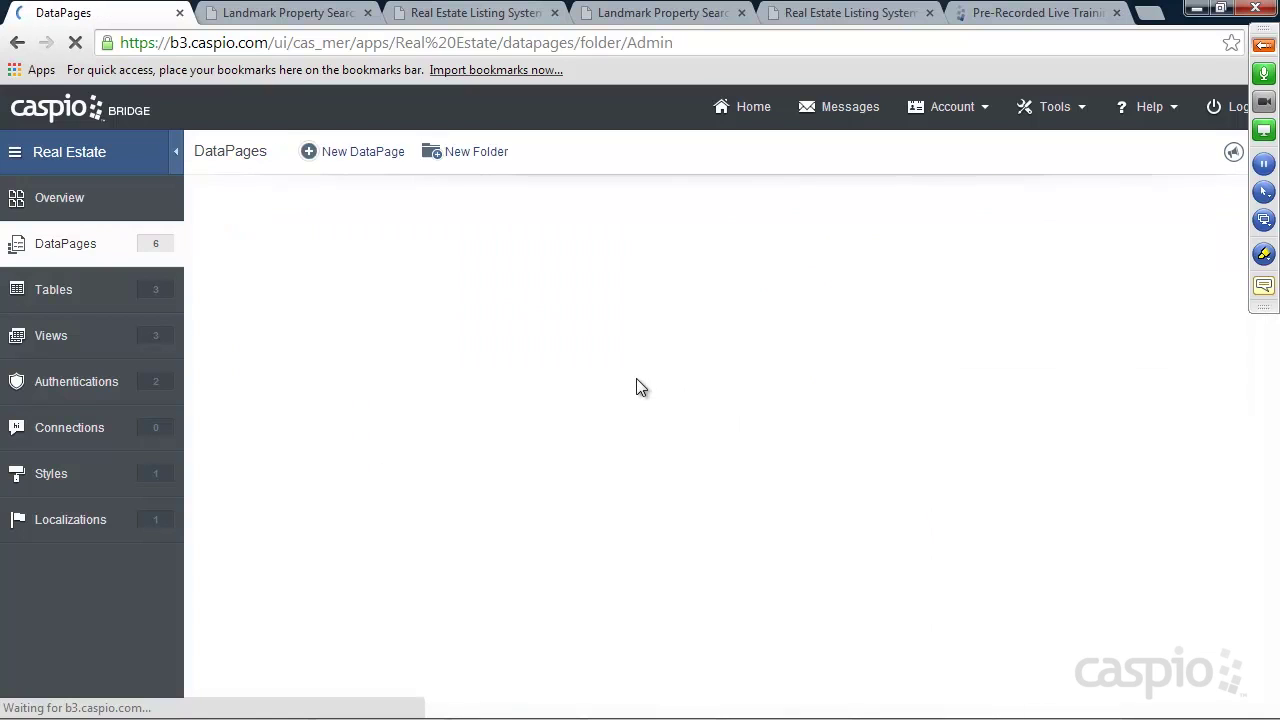
{"action": "left_click", "coordinate": [244, 297]}
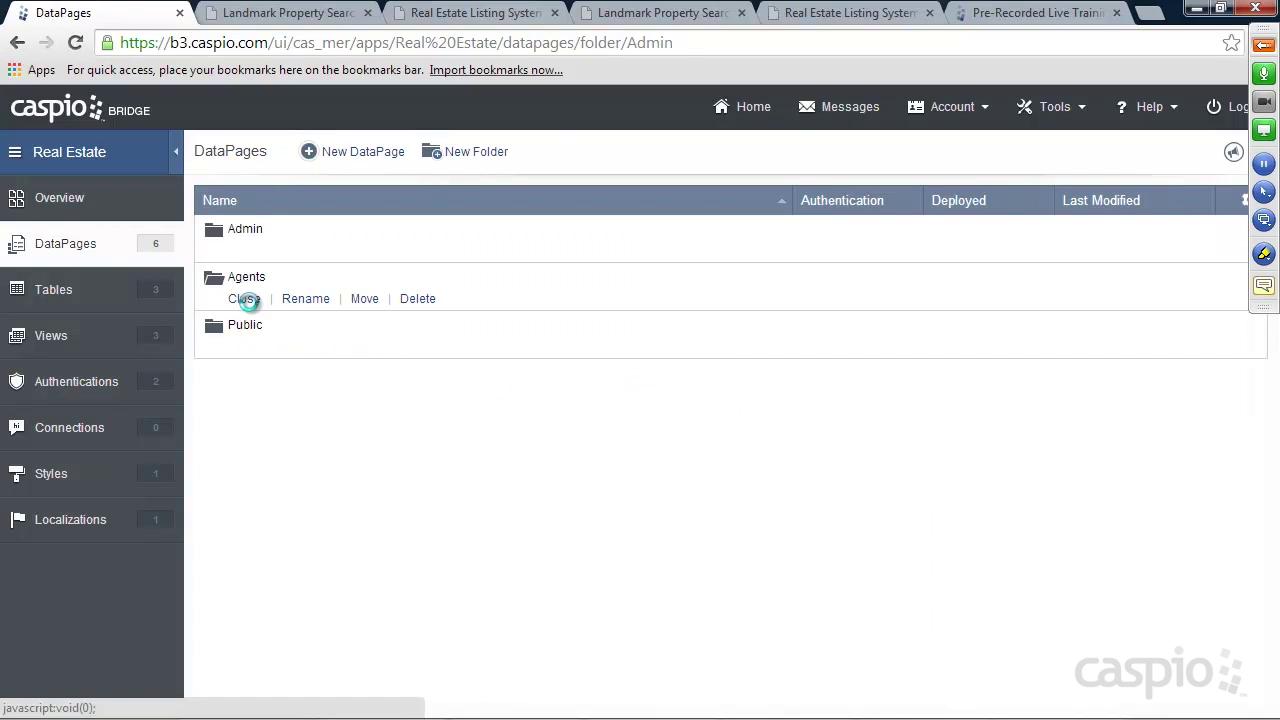
Copy the Manage My Properties DataPage and save the copy's name
{"action": "mouse_move", "coordinate": [270, 432]}
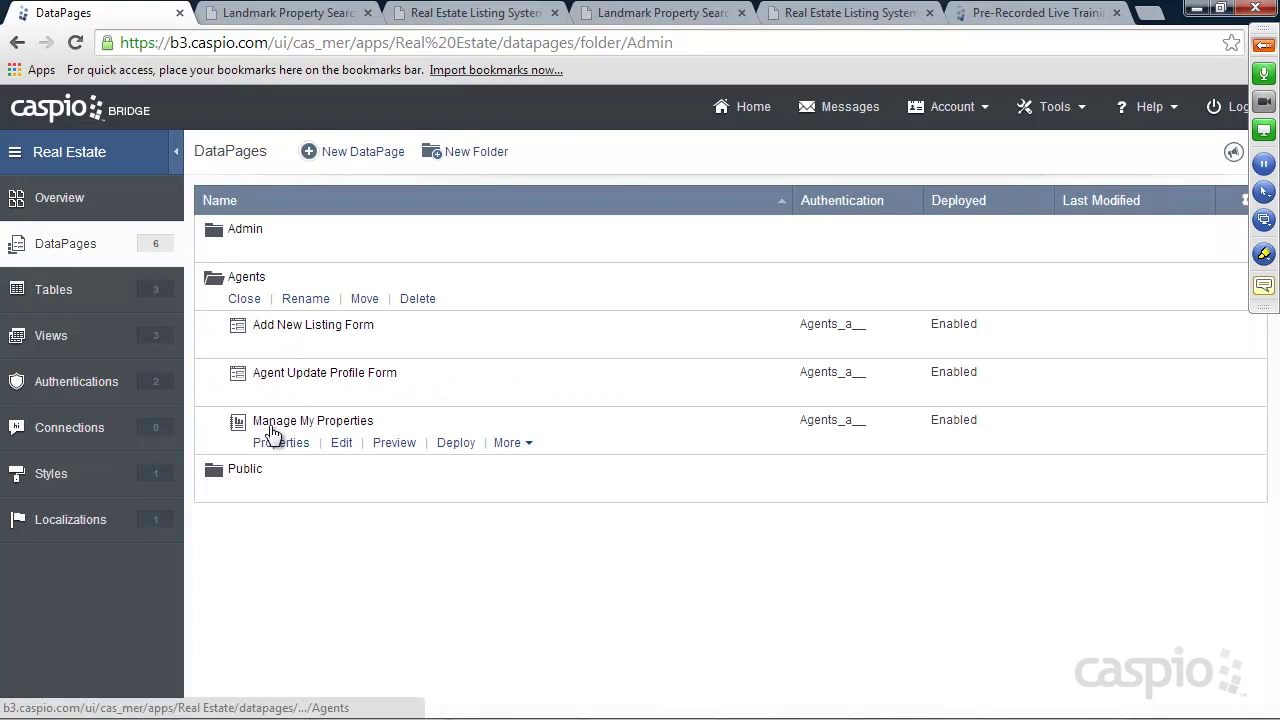
{"action": "left_click", "coordinate": [506, 442]}
{"action": "left_click", "coordinate": [508, 466]}
{"action": "left_click", "coordinate": [429, 468]}
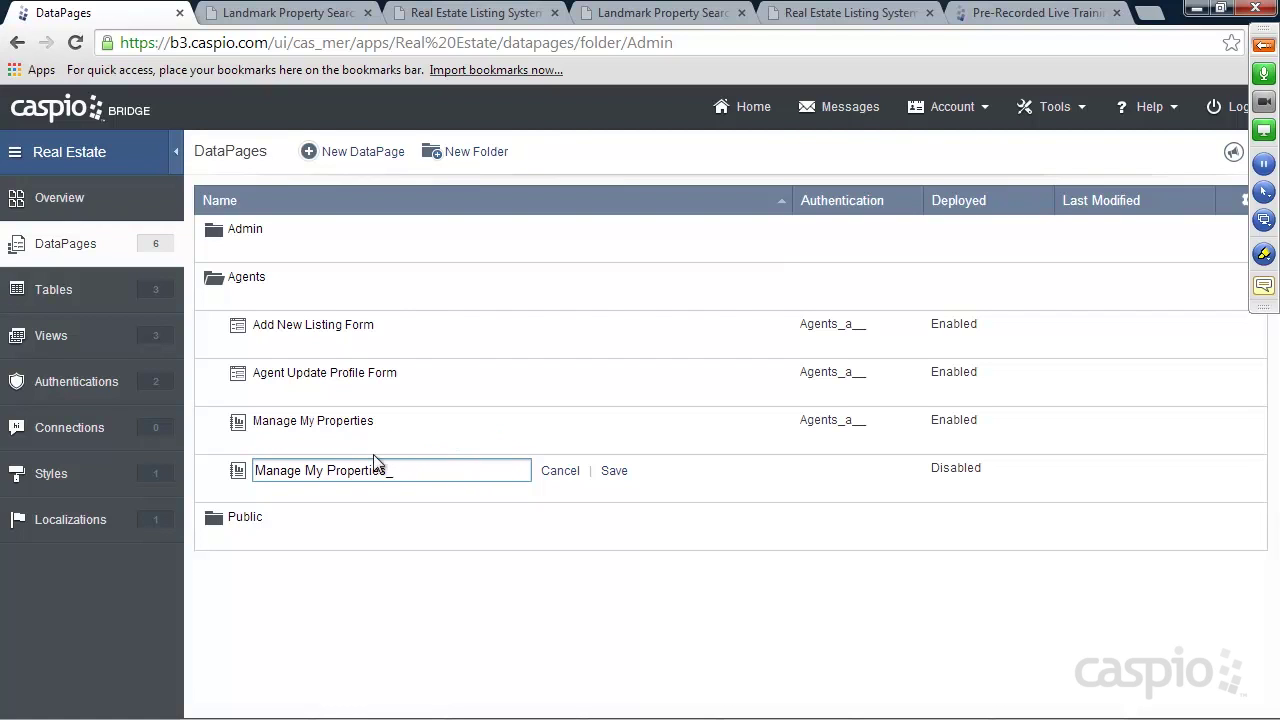
{"action": "left_click", "coordinate": [612, 472]}
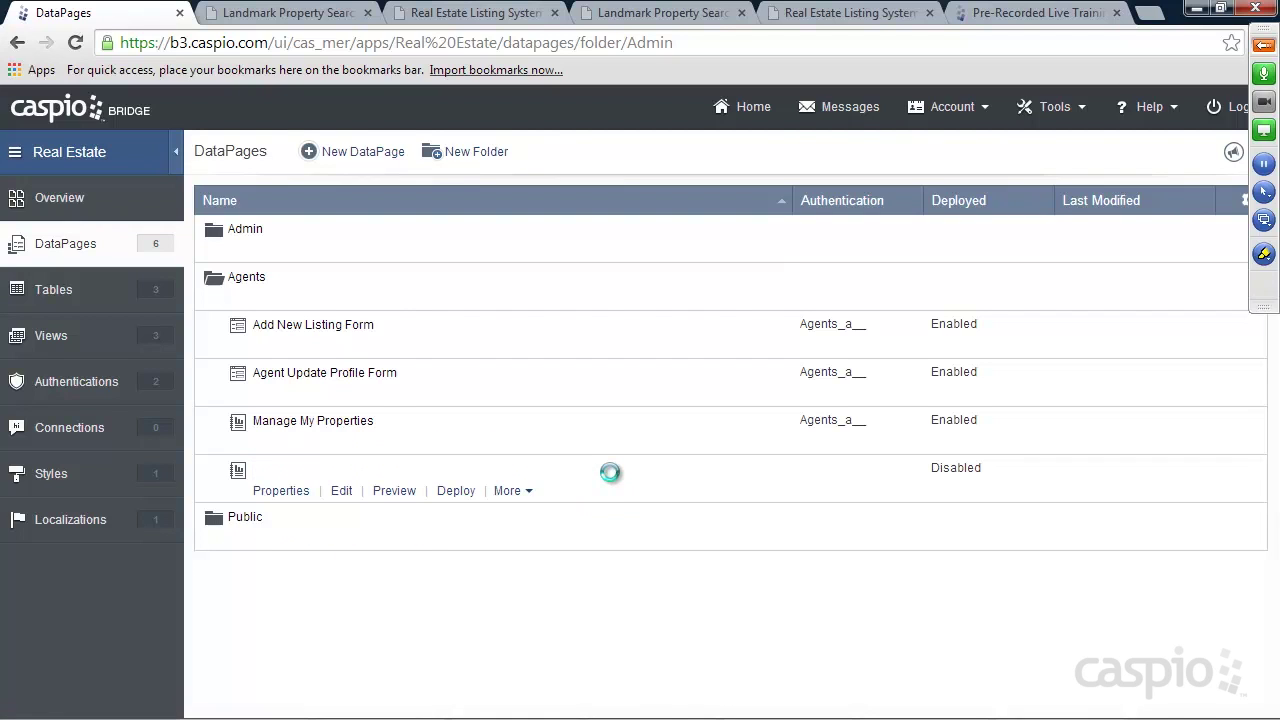
Move the copied DataPage from Agents into the Admin folder
{"action": "left_click", "coordinate": [509, 491]}
{"action": "left_click", "coordinate": [510, 586]}
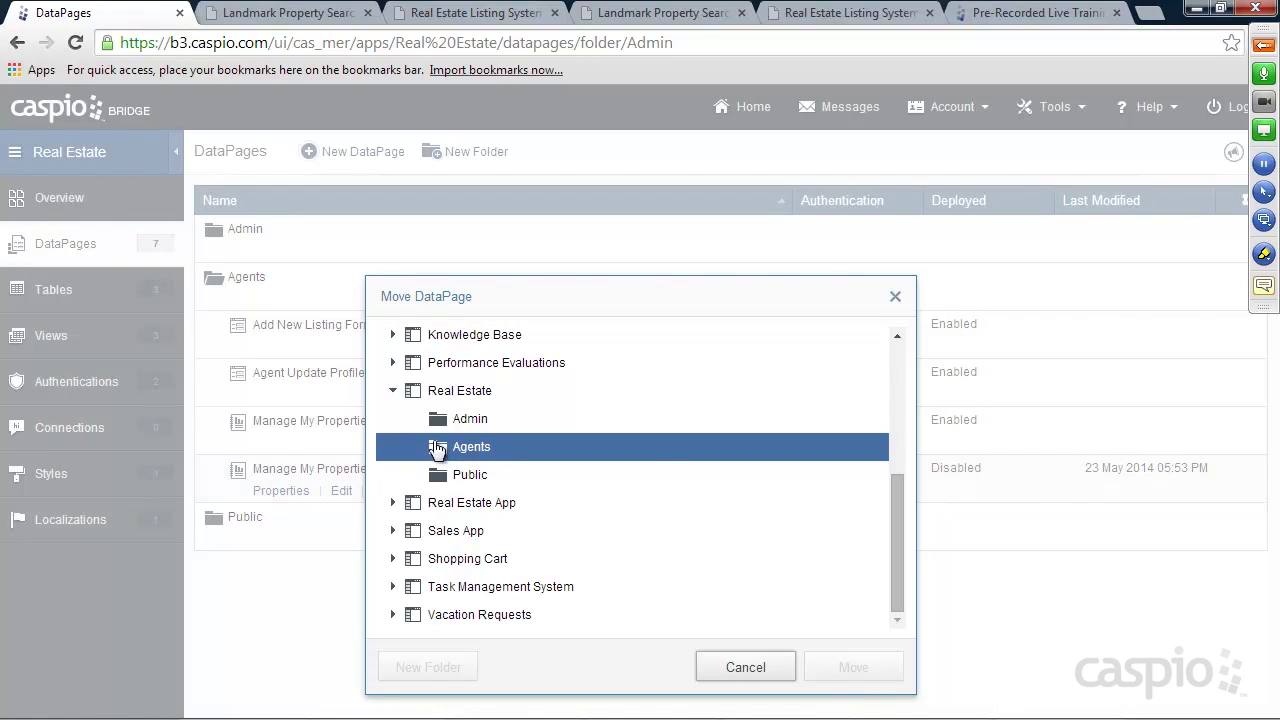
{"action": "left_click", "coordinate": [445, 420]}
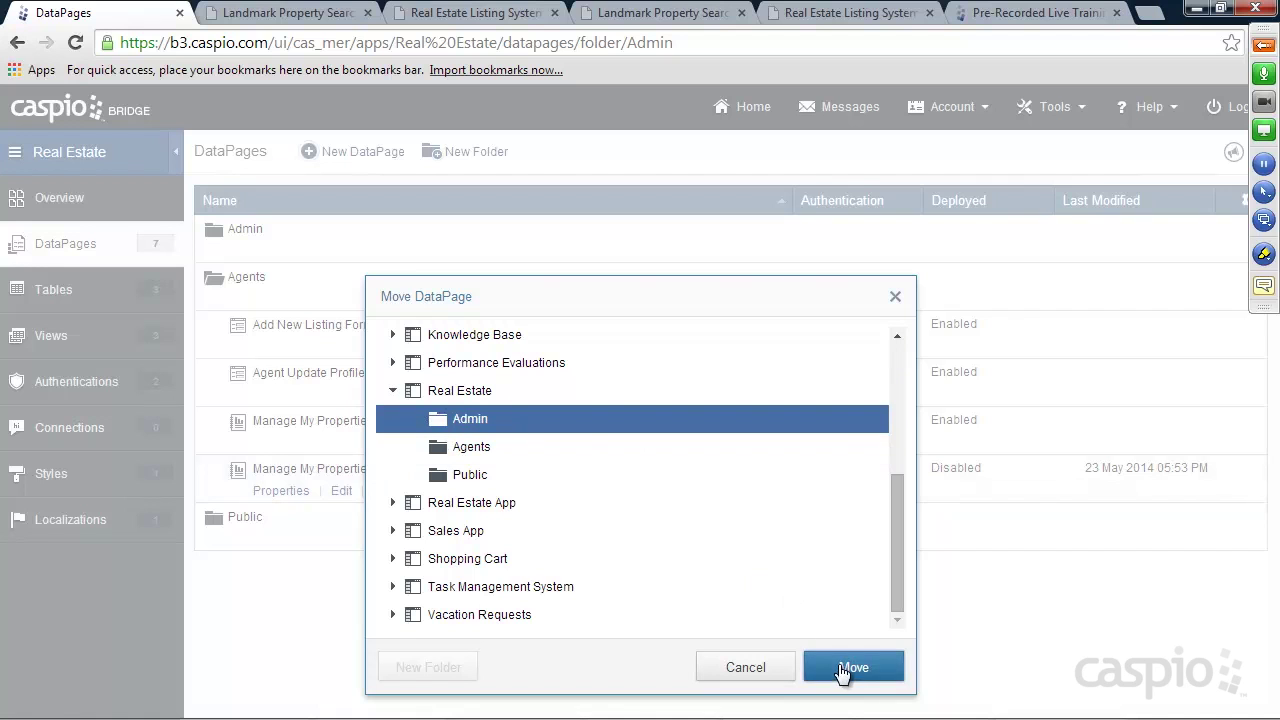
{"action": "left_click", "coordinate": [852, 667]}
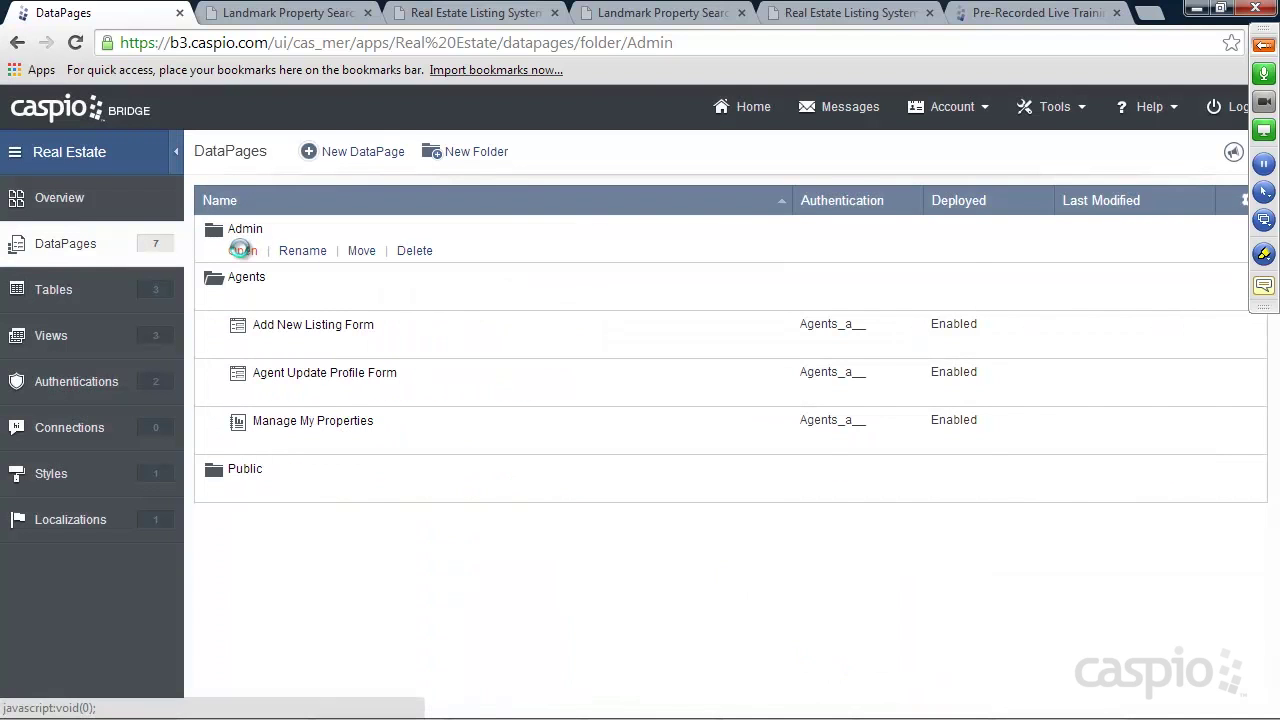
{"action": "left_click", "coordinate": [242, 250]}
Rename the moved copy to Manage My Properties by removing the trailing underscore
{"action": "mouse_move", "coordinate": [335, 382]}
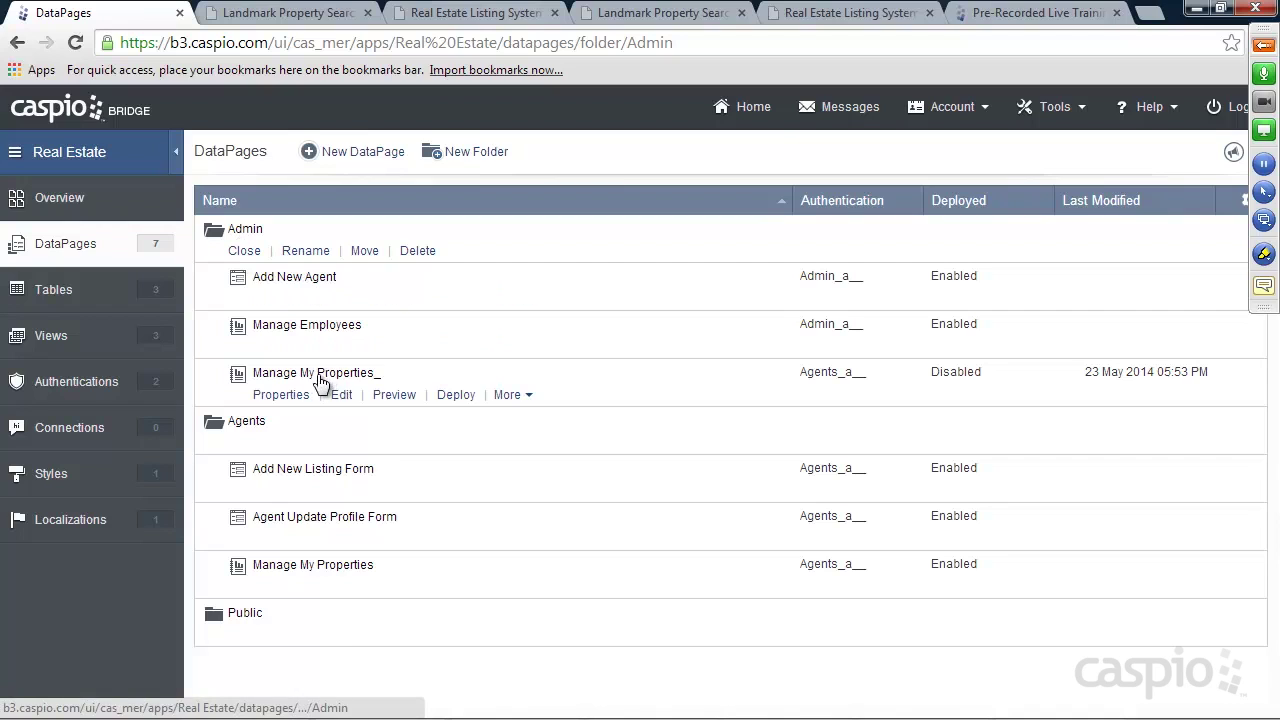
{"action": "left_click", "coordinate": [514, 398]}
{"action": "left_click", "coordinate": [521, 466]}
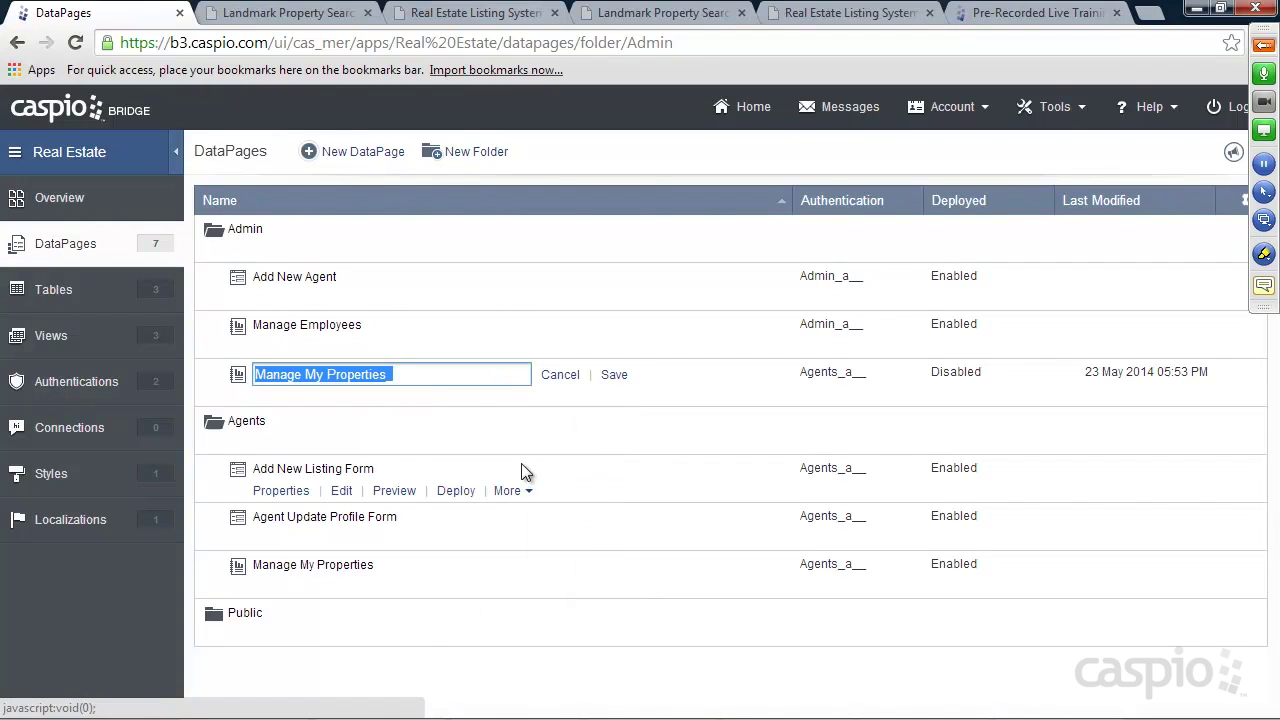
{"action": "left_click", "coordinate": [414, 369]}
{"action": "key", "text": "BackSpace"}
{"action": "left_click", "coordinate": [614, 376]}
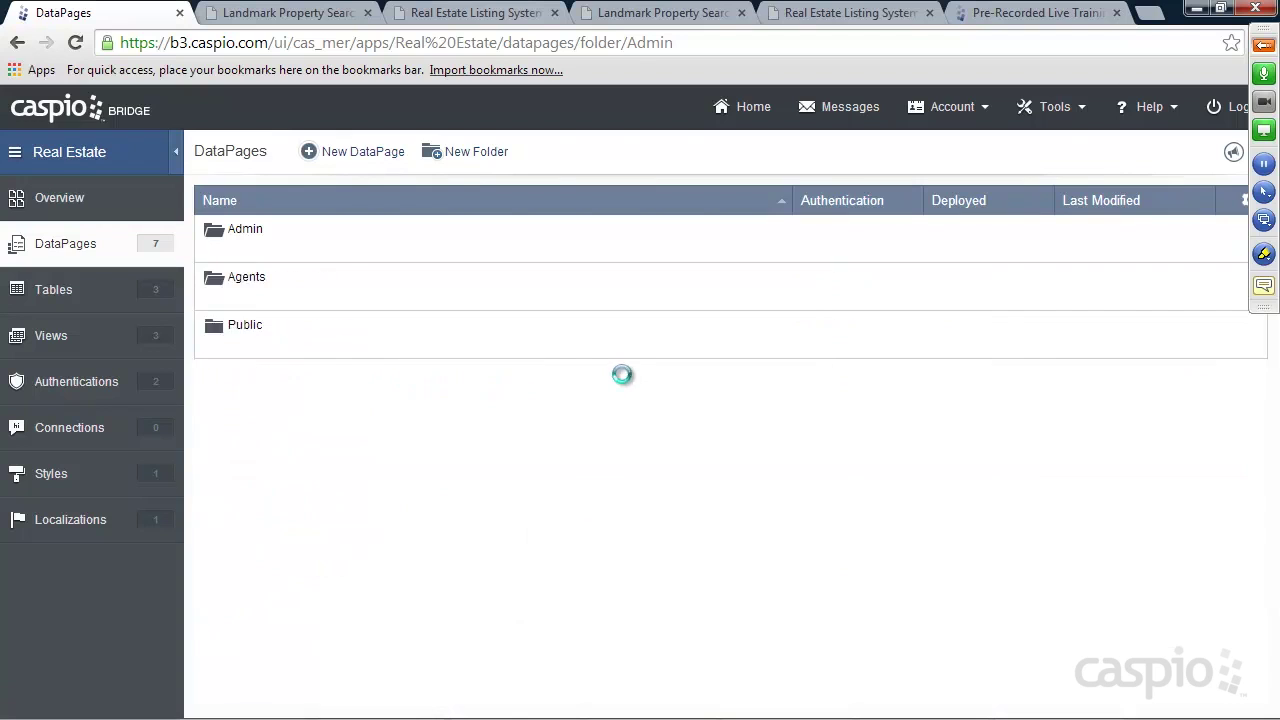
Edit the Admin copy and set Require Authentication to Admin_a__
{"action": "mouse_move", "coordinate": [586, 373]}
{"action": "left_click", "coordinate": [343, 395]}
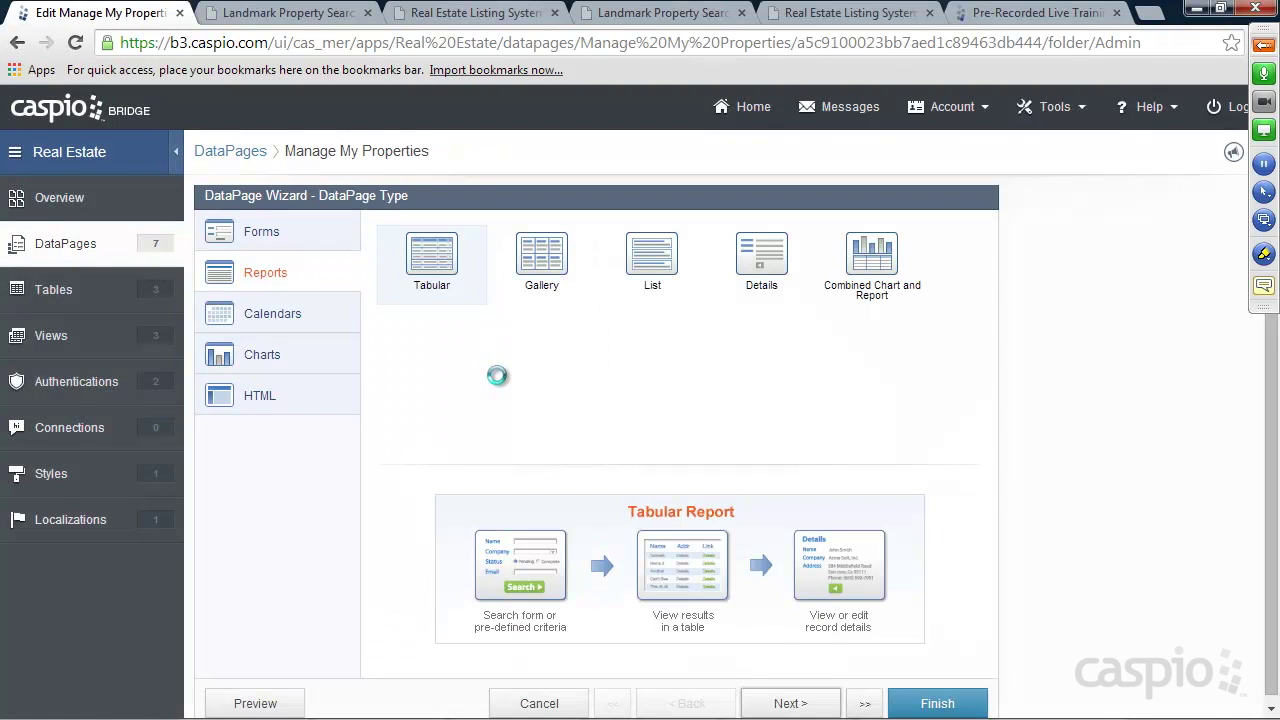
{"action": "left_click", "coordinate": [796, 705]}
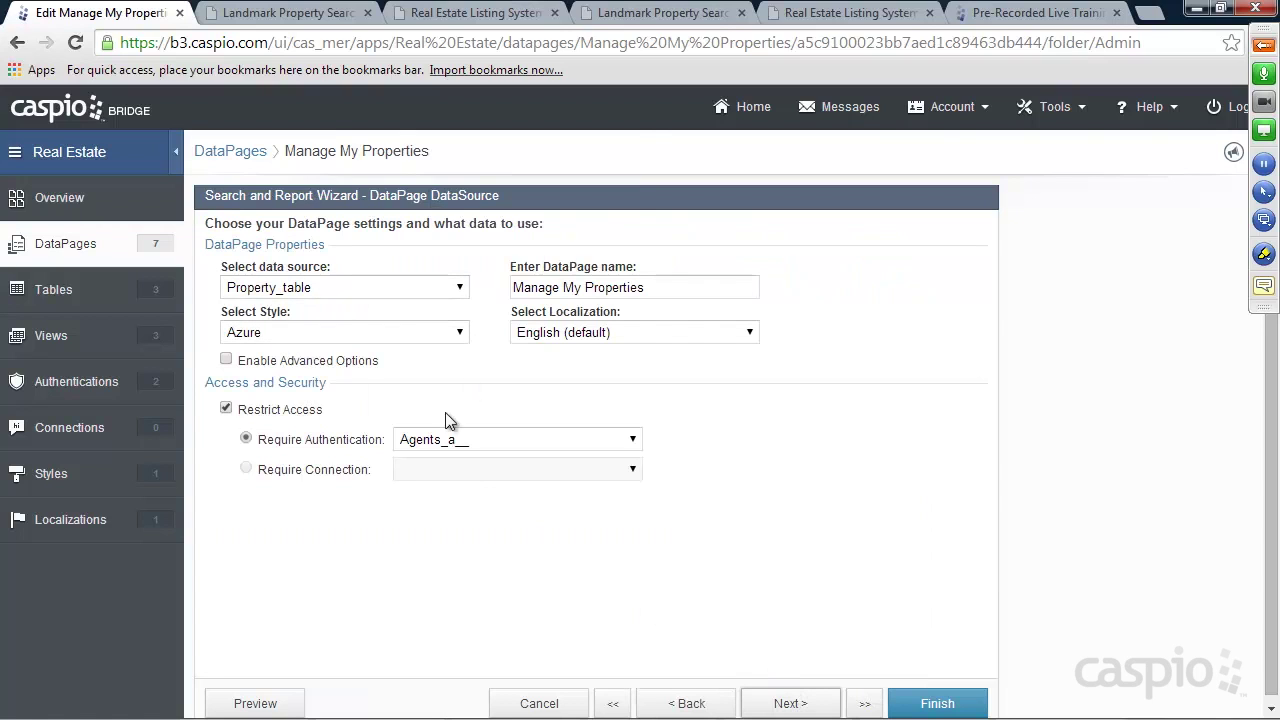
{"action": "left_click", "coordinate": [446, 440]}
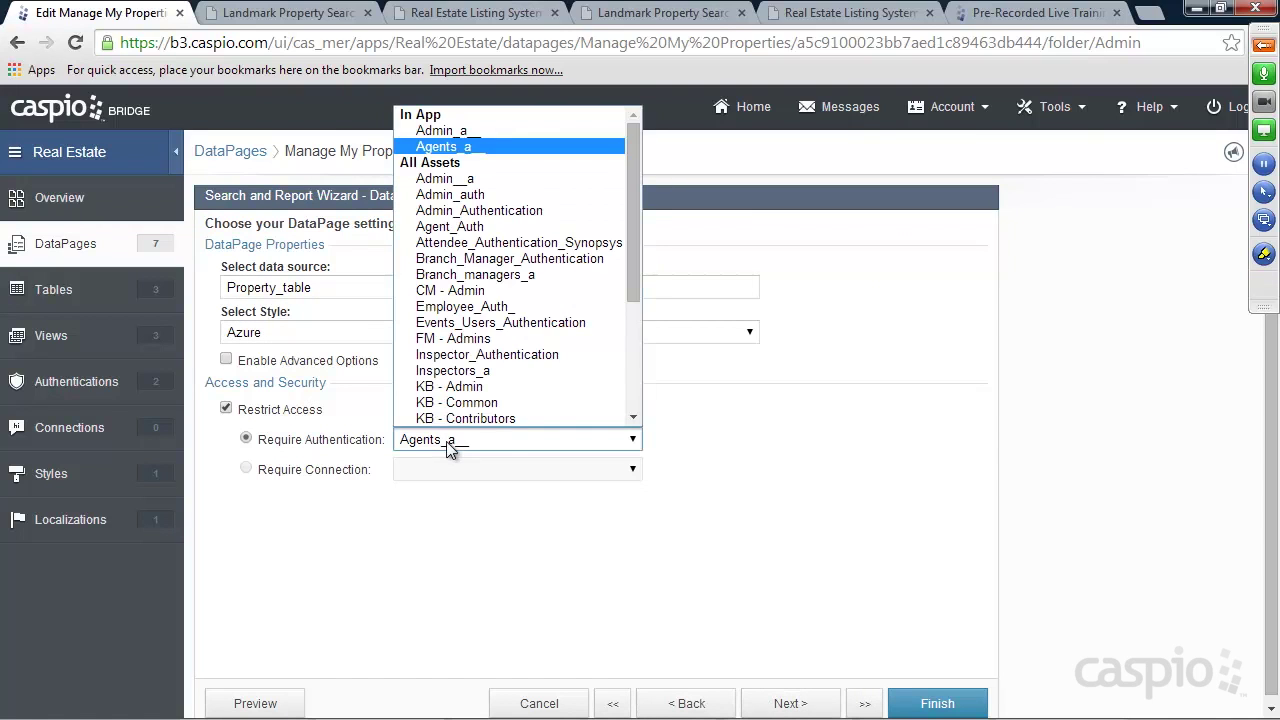
{"action": "left_click", "coordinate": [456, 137]}
Turn off Restrict record access based on user identity
{"action": "left_click", "coordinate": [806, 703]}
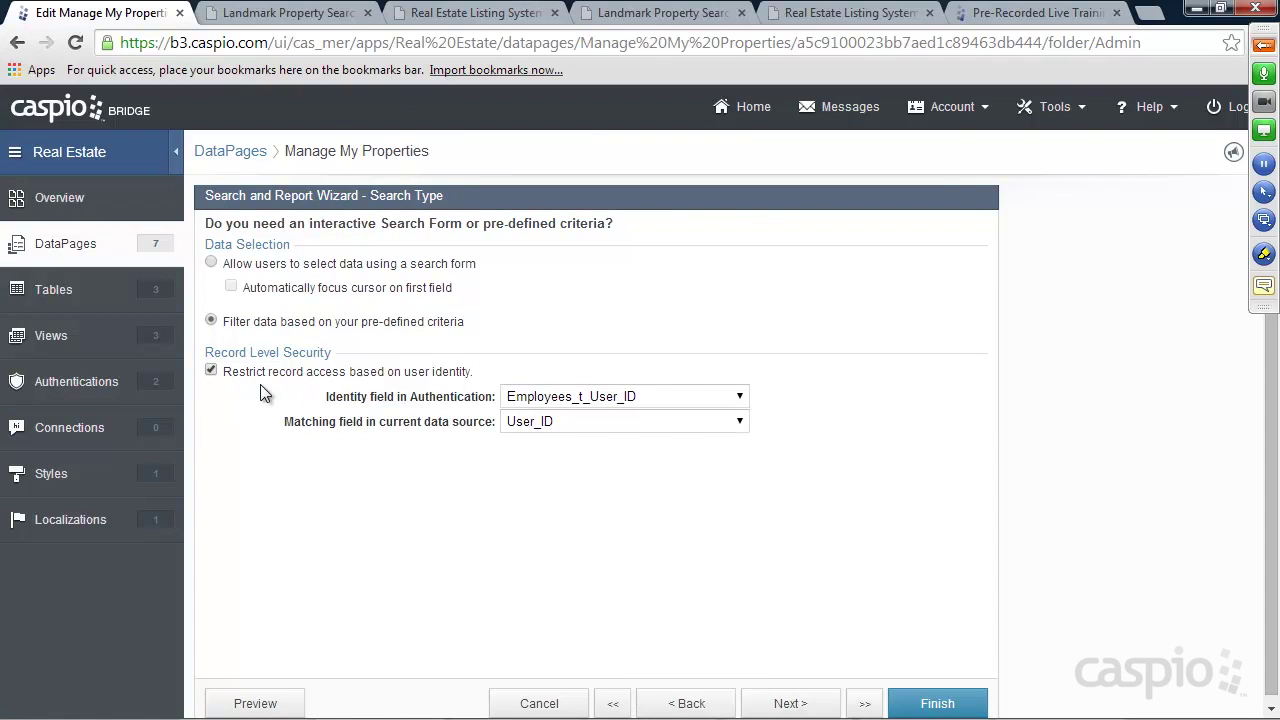
{"action": "left_click", "coordinate": [212, 371]}
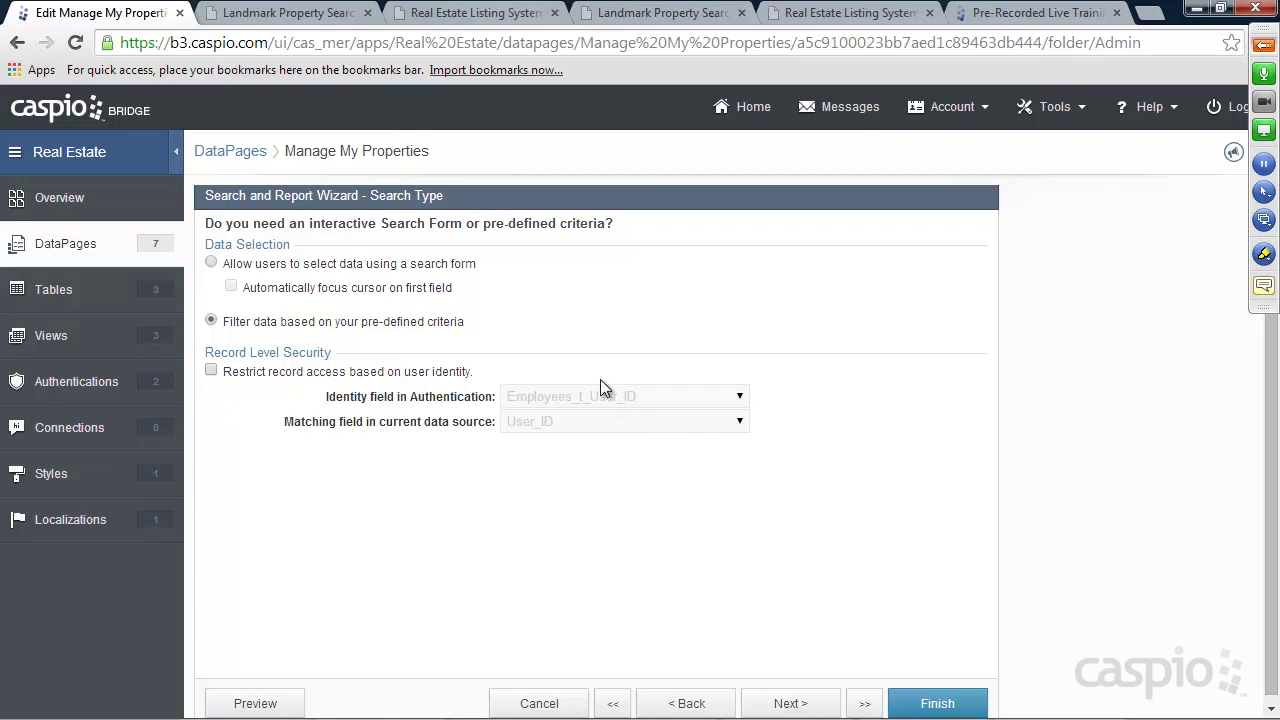
{"action": "left_click", "coordinate": [788, 702]}
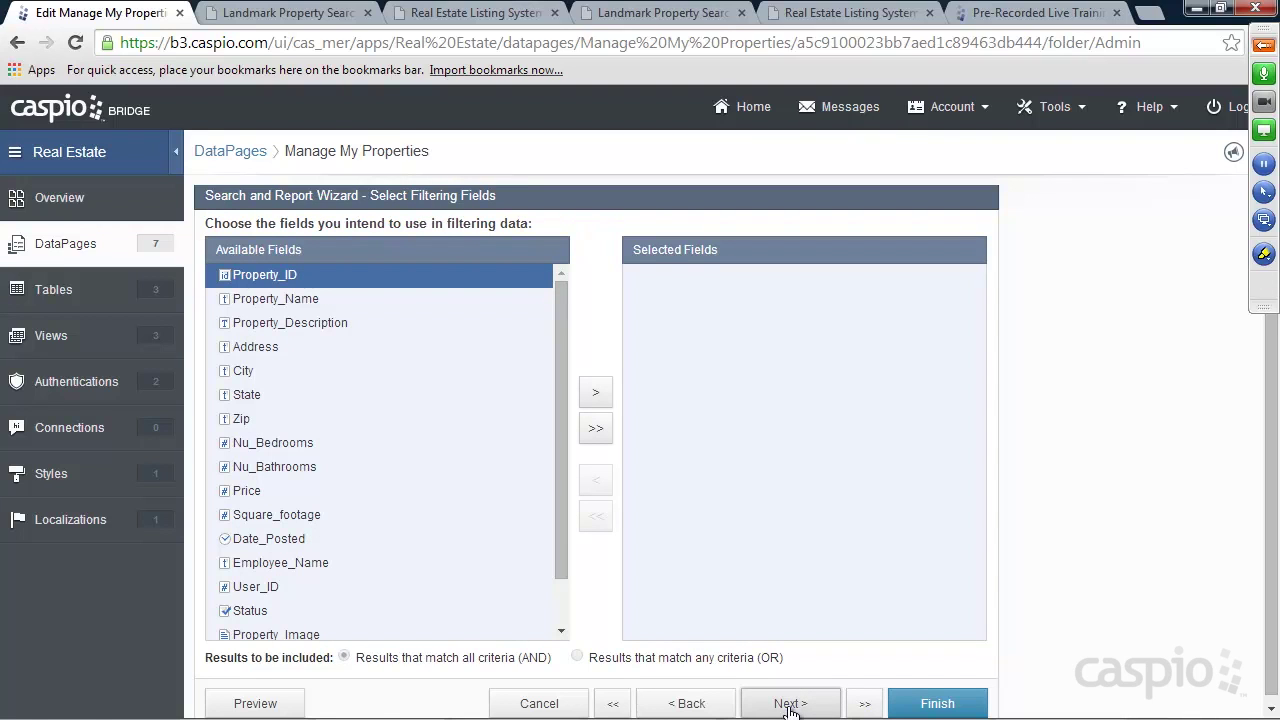
Add Employee_Name to the results page, move it to the top, and group results collapsibly by it
{"action": "left_click", "coordinate": [790, 704]}
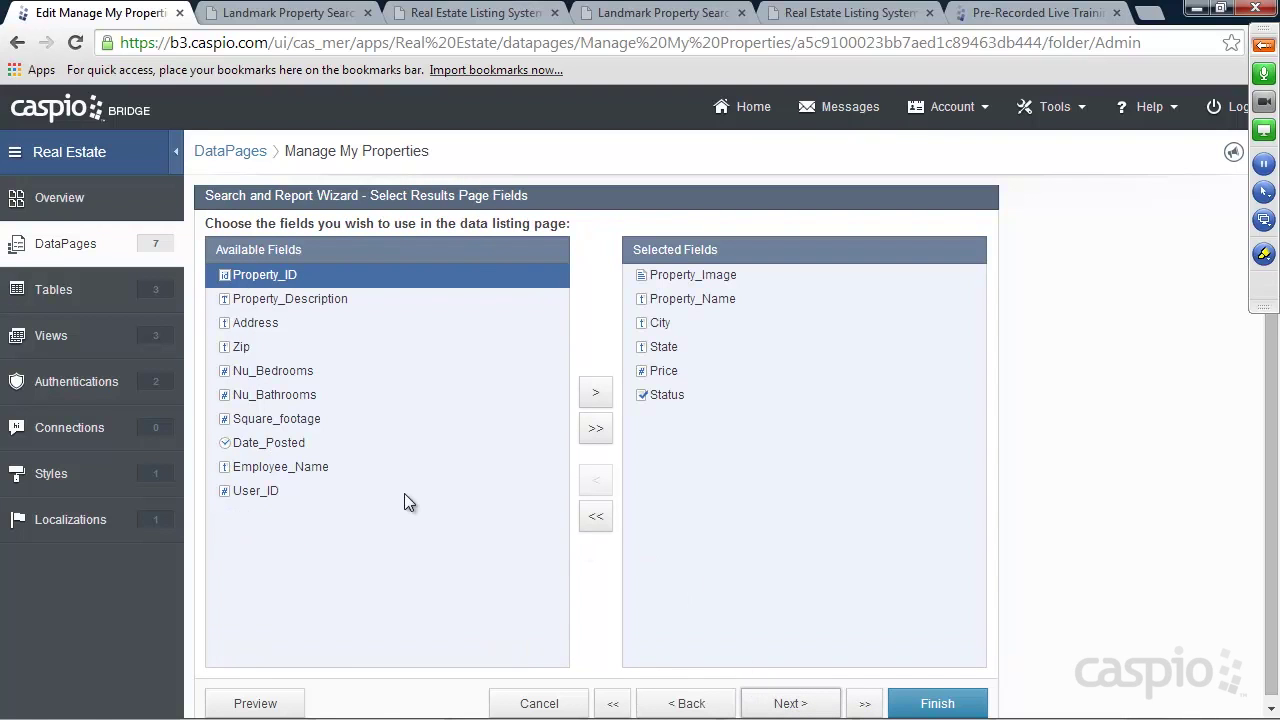
{"action": "left_click", "coordinate": [267, 467]}
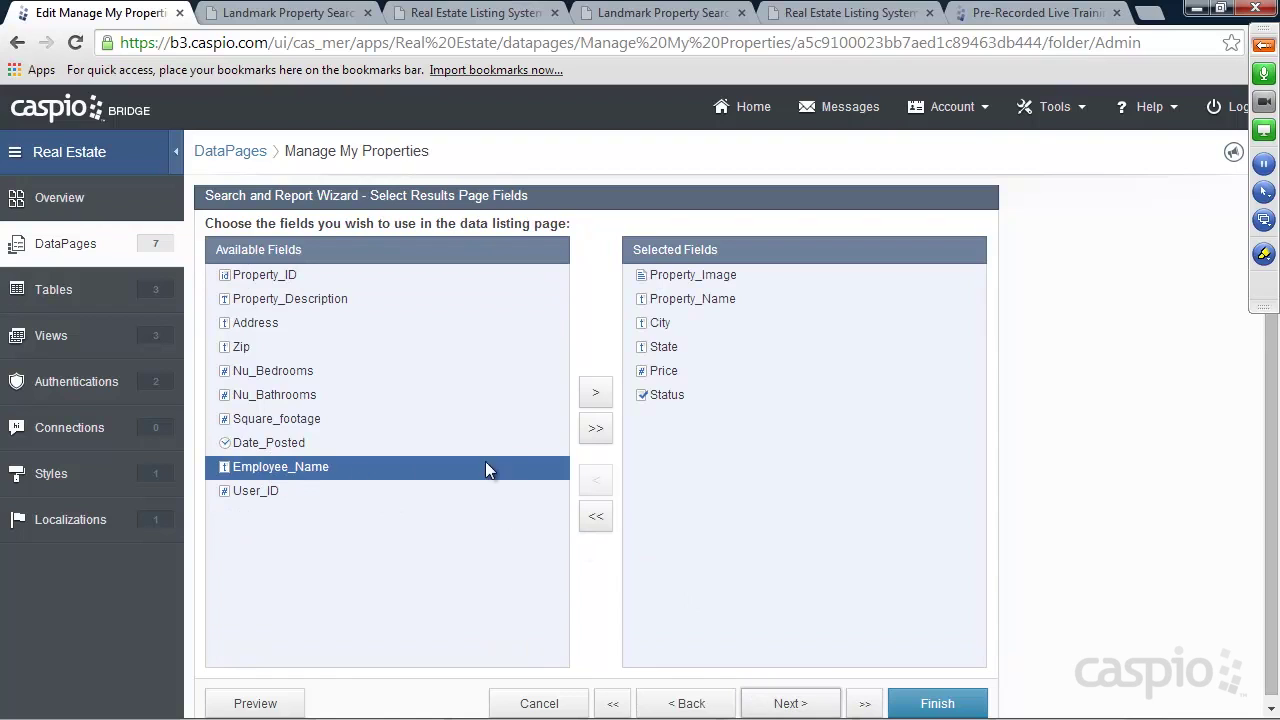
{"action": "left_click", "coordinate": [595, 393]}
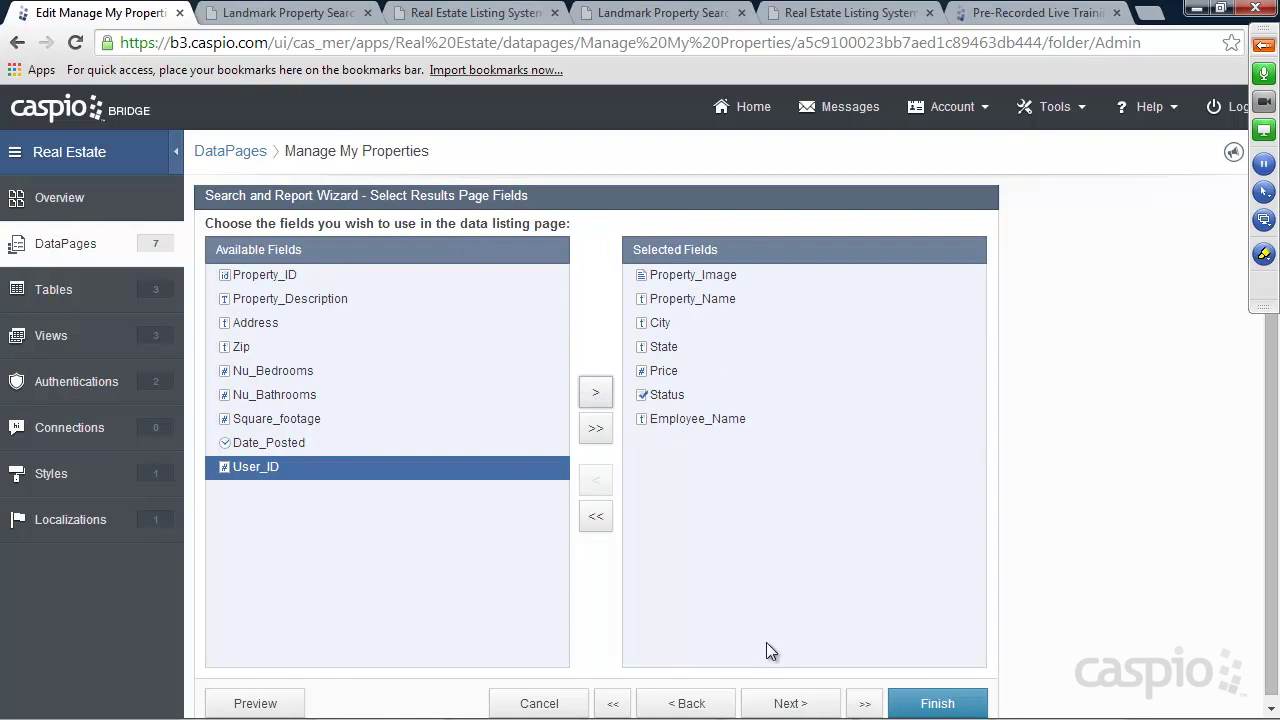
{"action": "left_click", "coordinate": [789, 704]}
{"action": "left_click", "coordinate": [266, 419]}
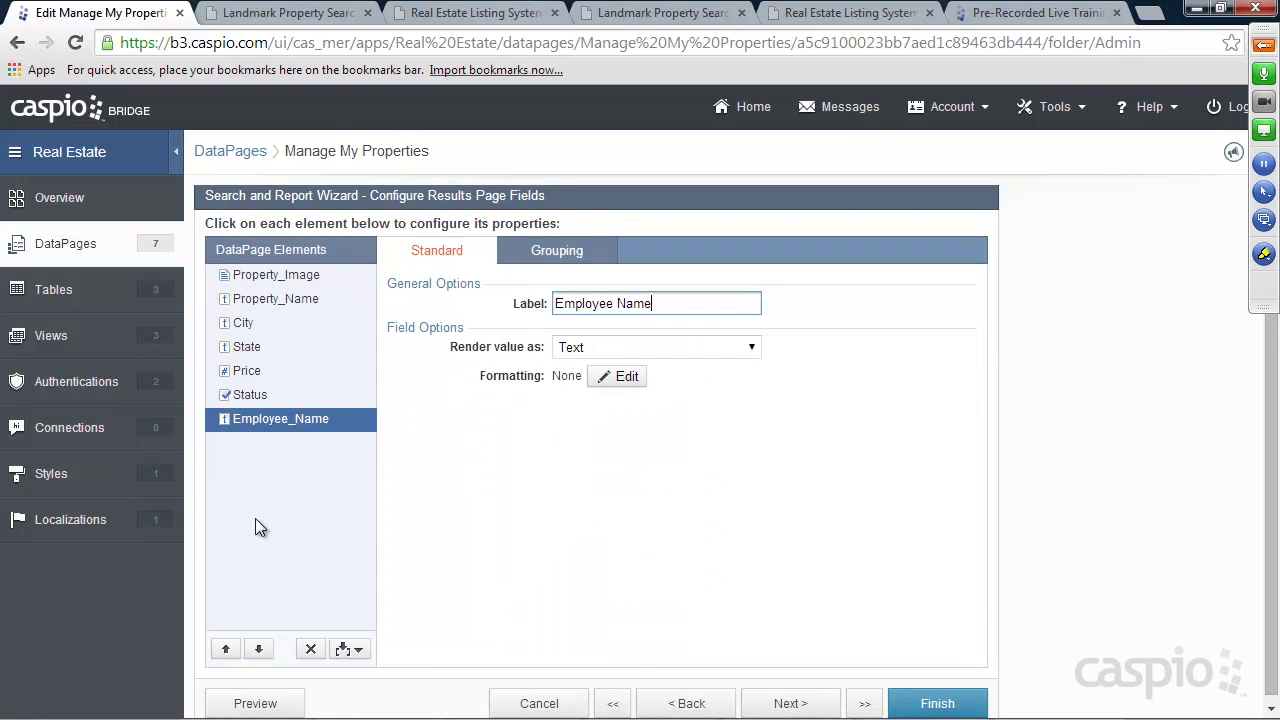
{"action": "left_click", "coordinate": [225, 651]}
{"action": "left_click", "coordinate": [225, 651]}
{"action": "left_click", "coordinate": [225, 651]}
{"action": "left_click", "coordinate": [225, 651]}
{"action": "left_click", "coordinate": [225, 651]}
{"action": "left_click", "coordinate": [225, 651]}
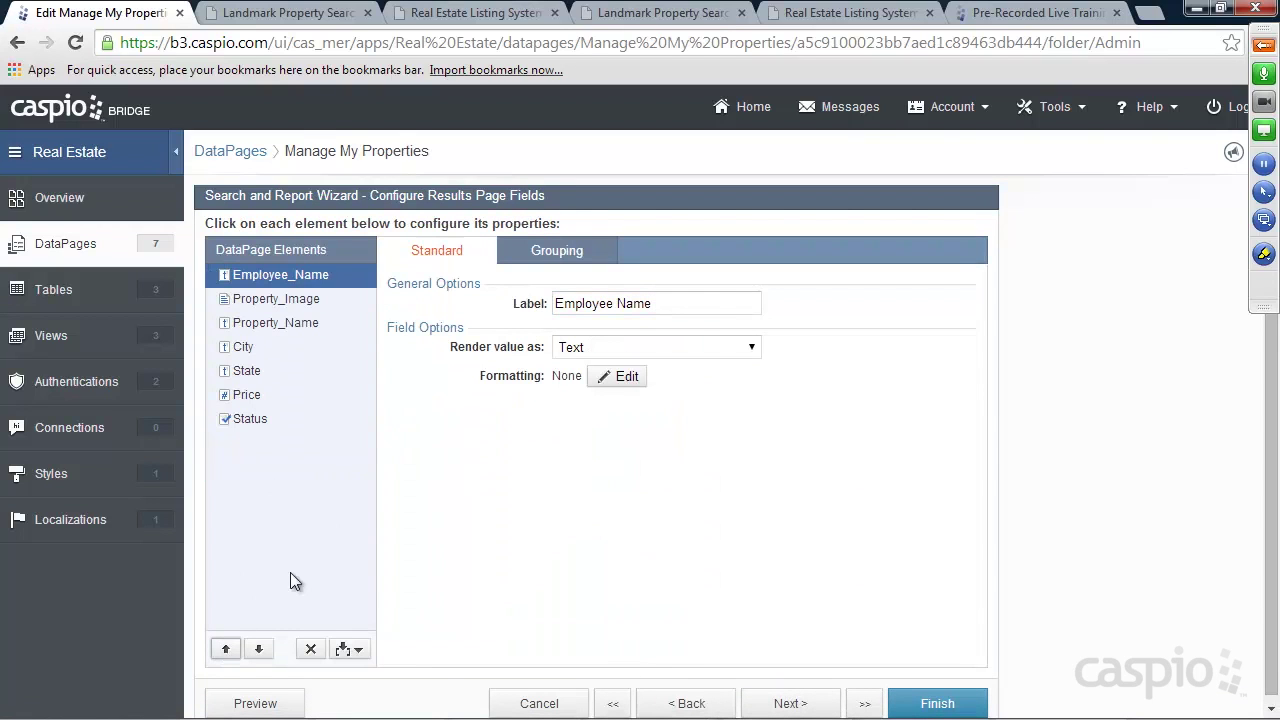
{"action": "left_click", "coordinate": [568, 259]}
{"action": "left_click", "coordinate": [598, 322]}
{"action": "left_click", "coordinate": [605, 360]}
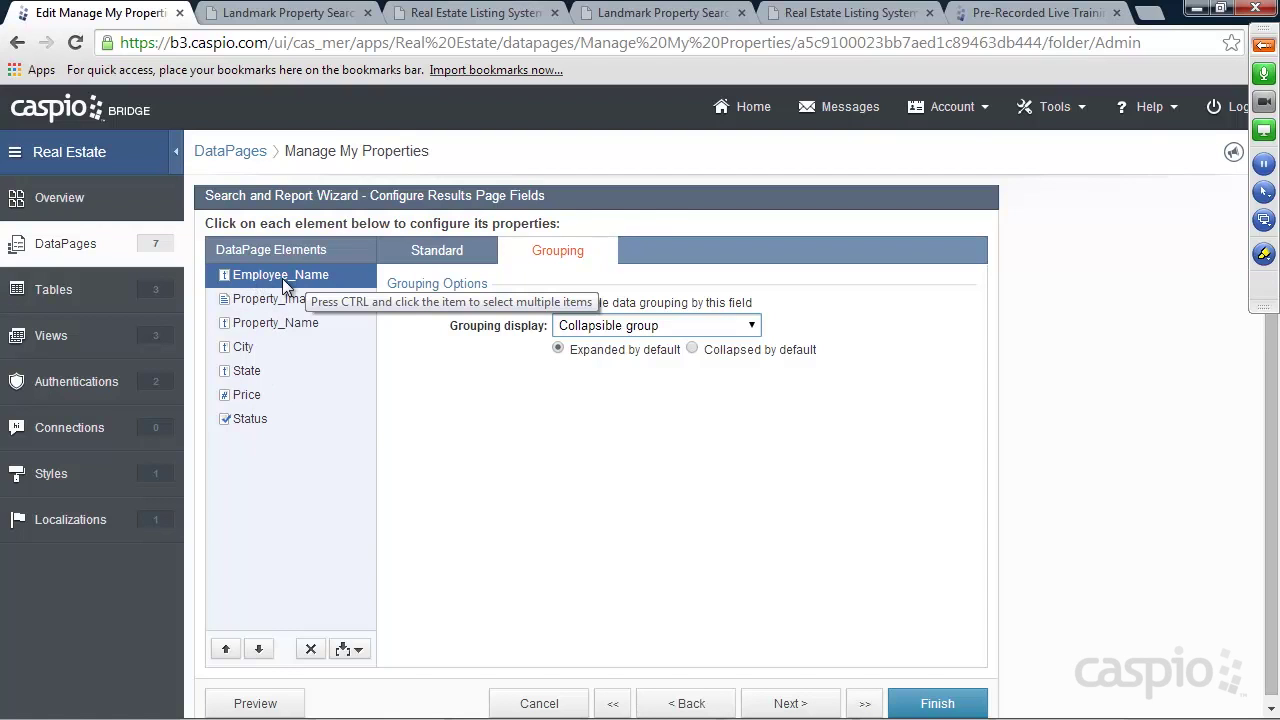
{"action": "left_click", "coordinate": [790, 703]}
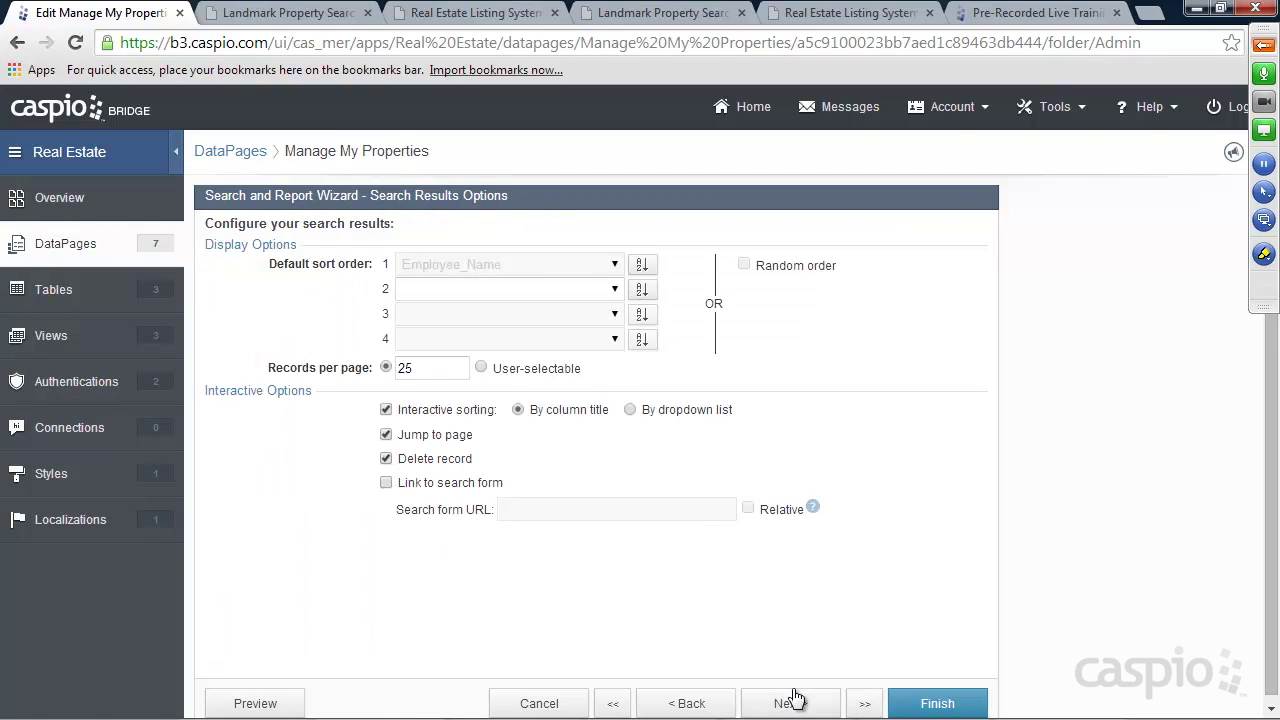
Add Employee_Name to the details page and position it right below Property_ID
{"action": "left_click", "coordinate": [795, 700]}
{"action": "left_click", "coordinate": [788, 701]}
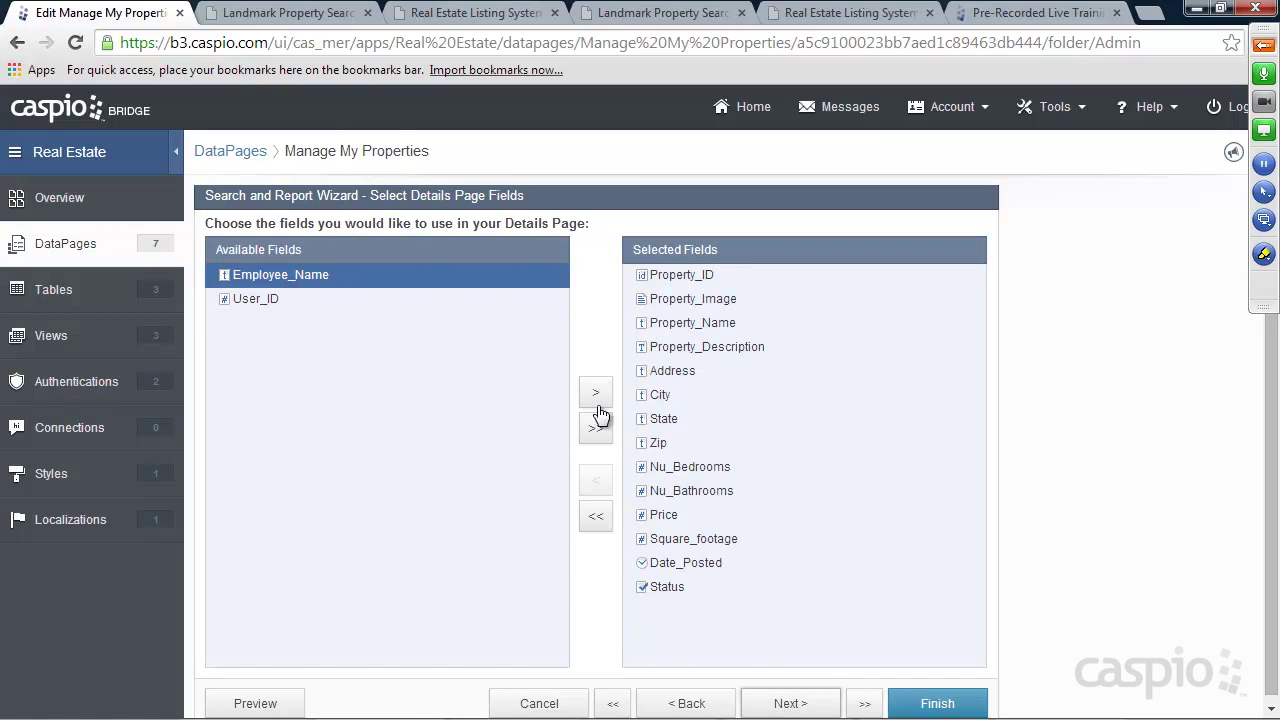
{"action": "left_click", "coordinate": [597, 400]}
{"action": "left_click", "coordinate": [778, 703]}
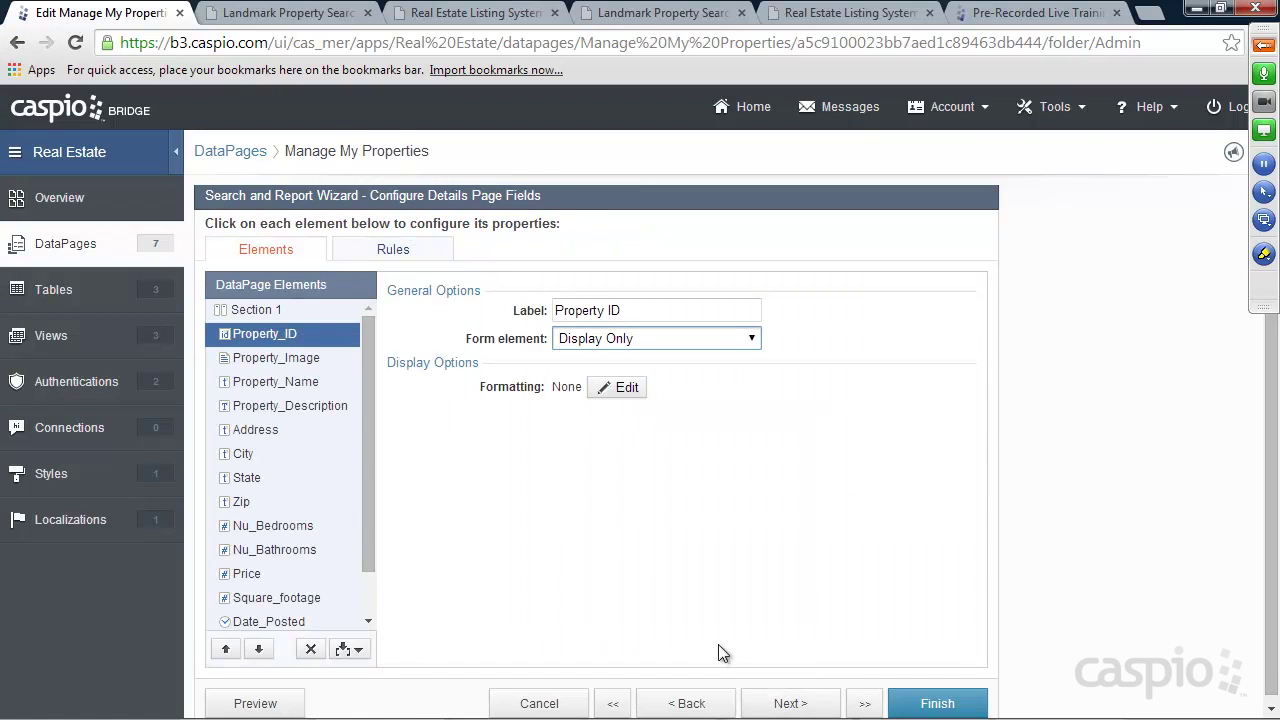
{"action": "scroll", "coordinate": [320, 566], "scroll_direction": "down", "scroll_amount": 2}
{"action": "left_click", "coordinate": [281, 610]}
{"action": "double_click", "coordinate": [226, 643]}
{"action": "double_click", "coordinate": [226, 643]}
{"action": "double_click", "coordinate": [226, 643]}
{"action": "double_click", "coordinate": [226, 643]}
{"action": "double_click", "coordinate": [226, 643]}
{"action": "double_click", "coordinate": [226, 643]}
{"action": "double_click", "coordinate": [226, 643]}
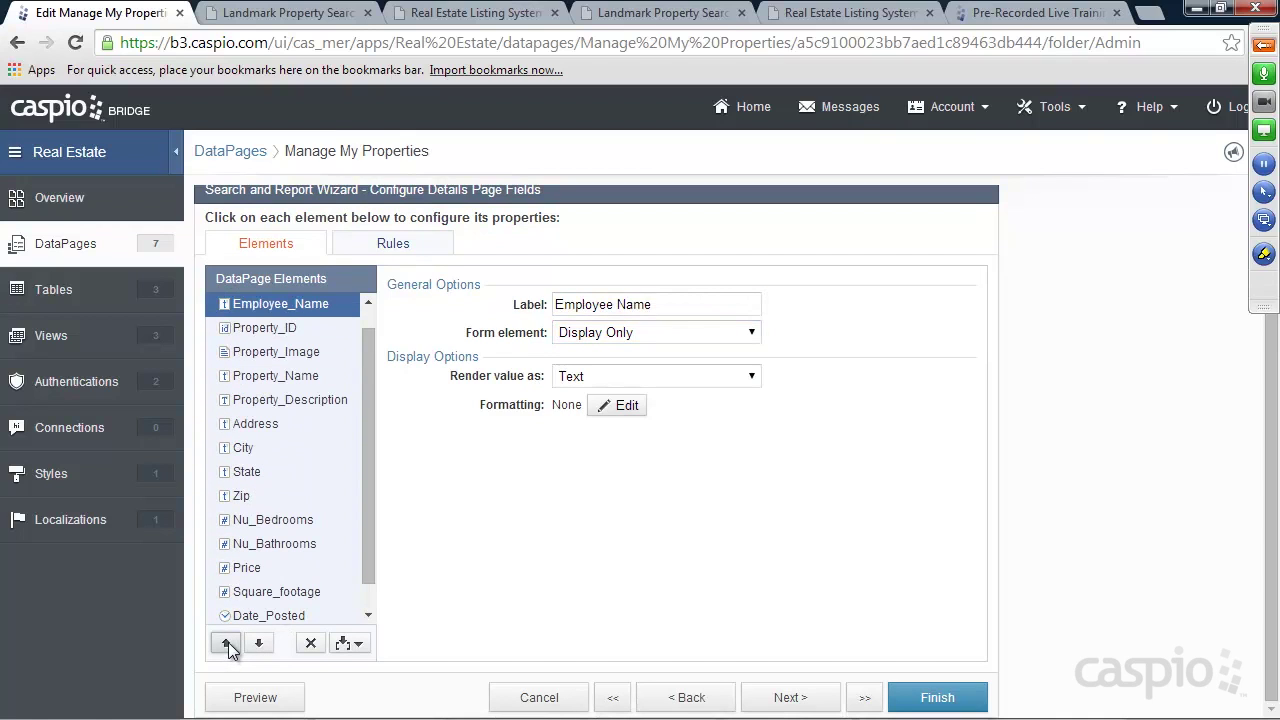
{"action": "left_click", "coordinate": [260, 643]}
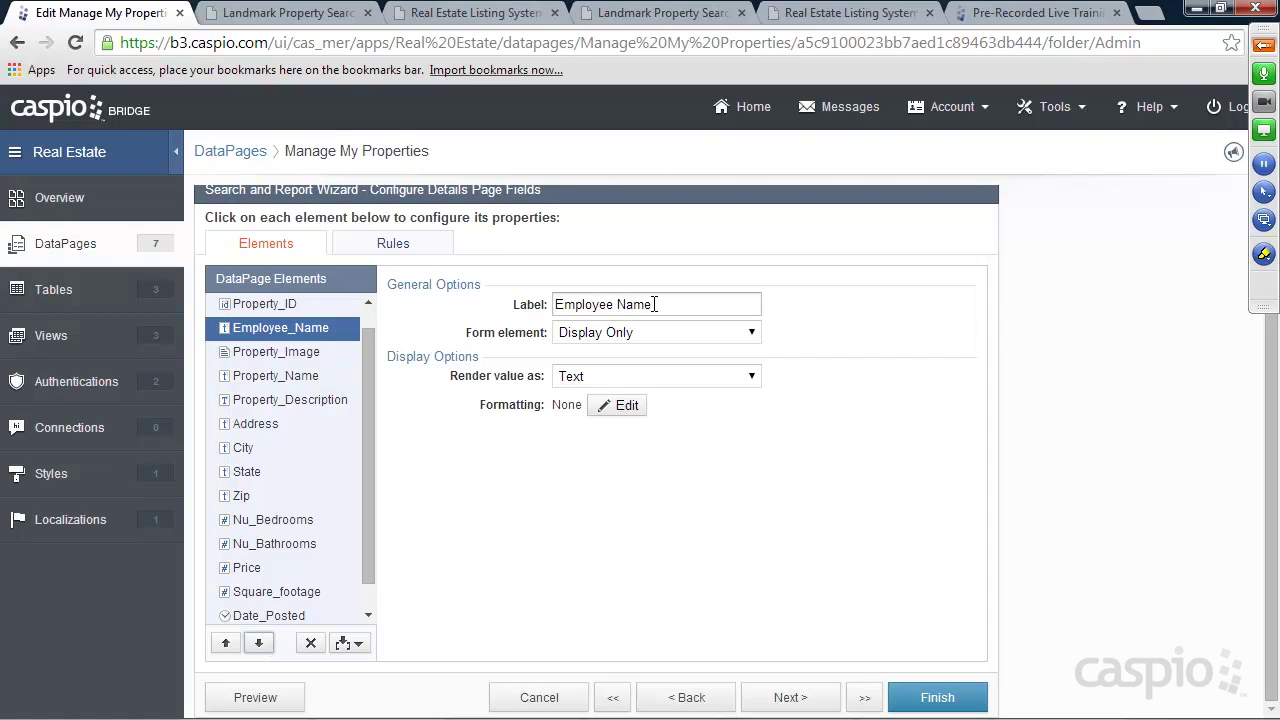
Relabel Employee_Name as 'Agent Name' and finish the DataPage
{"action": "left_click_drag", "start_coordinate": [655, 305], "coordinate": [517, 304]}
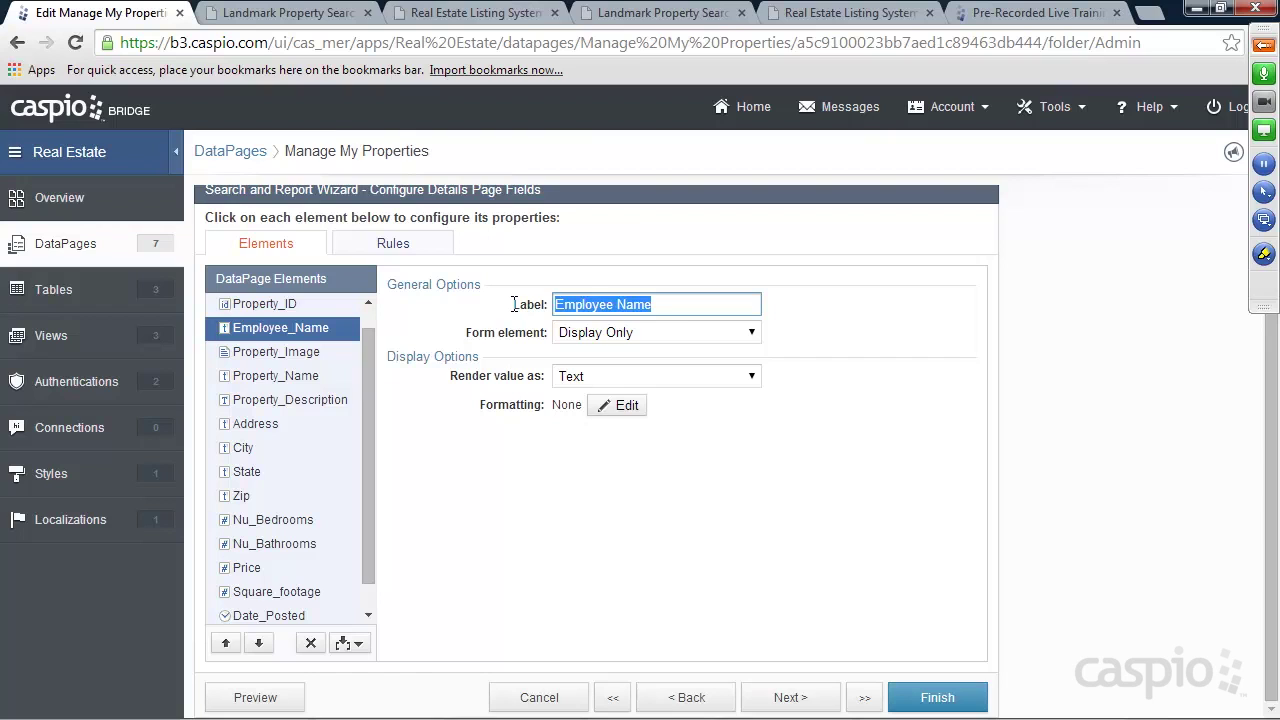
{"action": "type", "text": "Agent"}
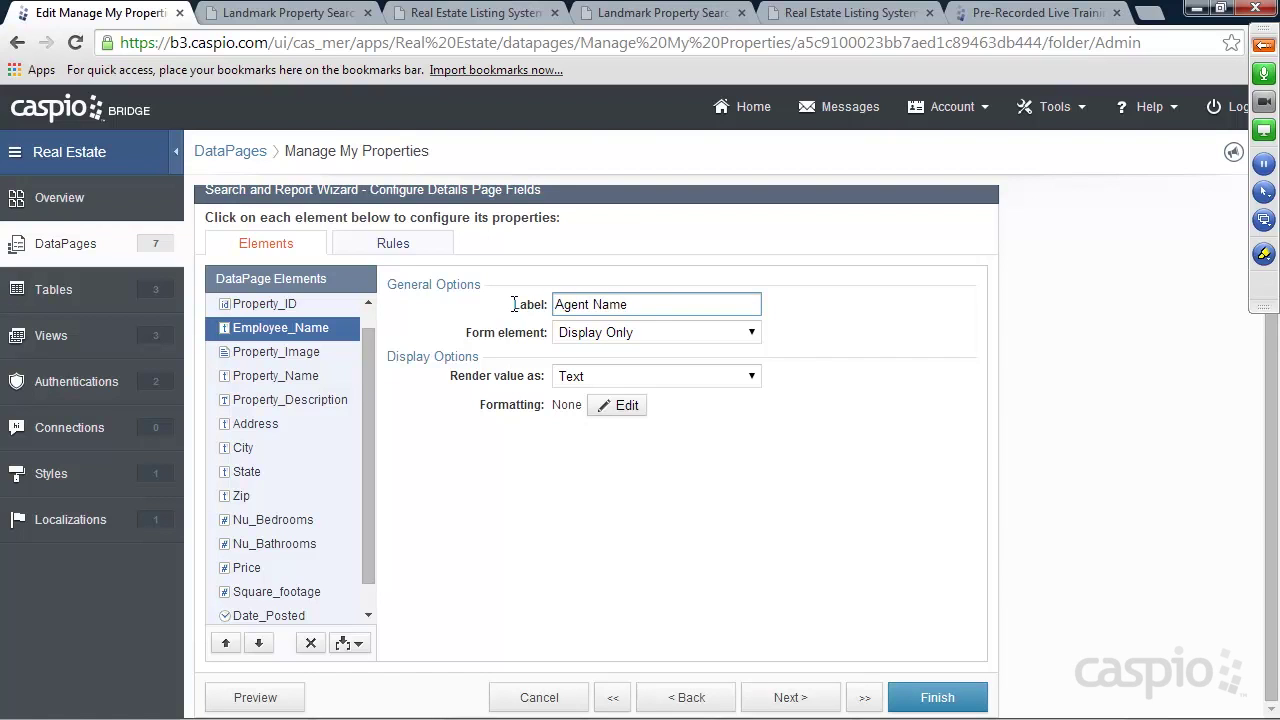
{"action": "left_click", "coordinate": [930, 697]}
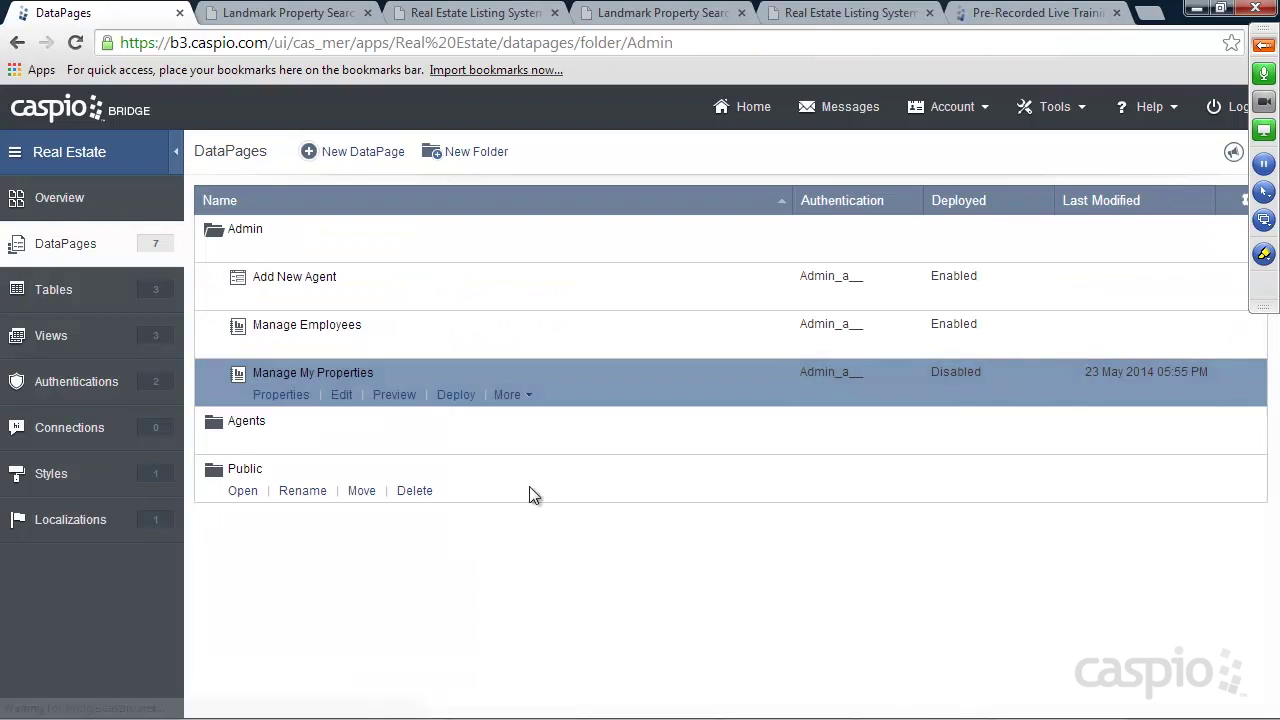
Enable deployment of Manage My Properties and copy its embed code
{"action": "left_click", "coordinate": [461, 396]}
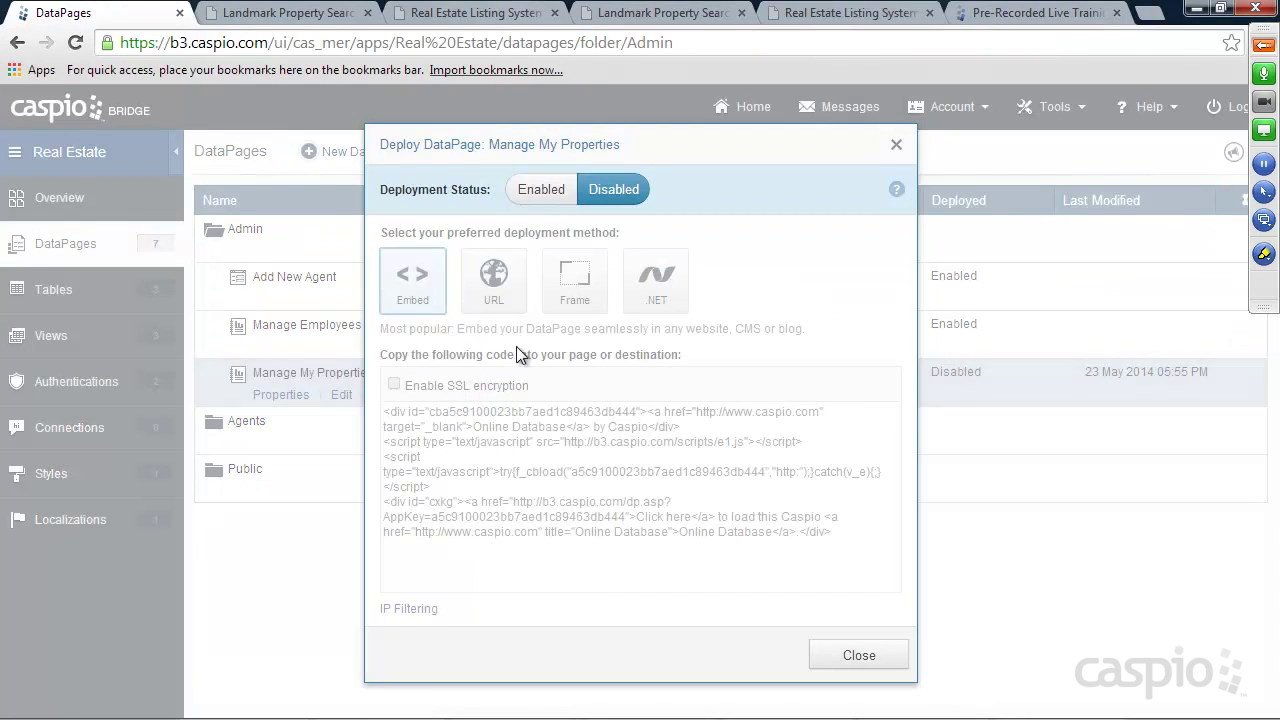
{"action": "left_click", "coordinate": [547, 205]}
{"action": "left_click", "coordinate": [565, 482]}
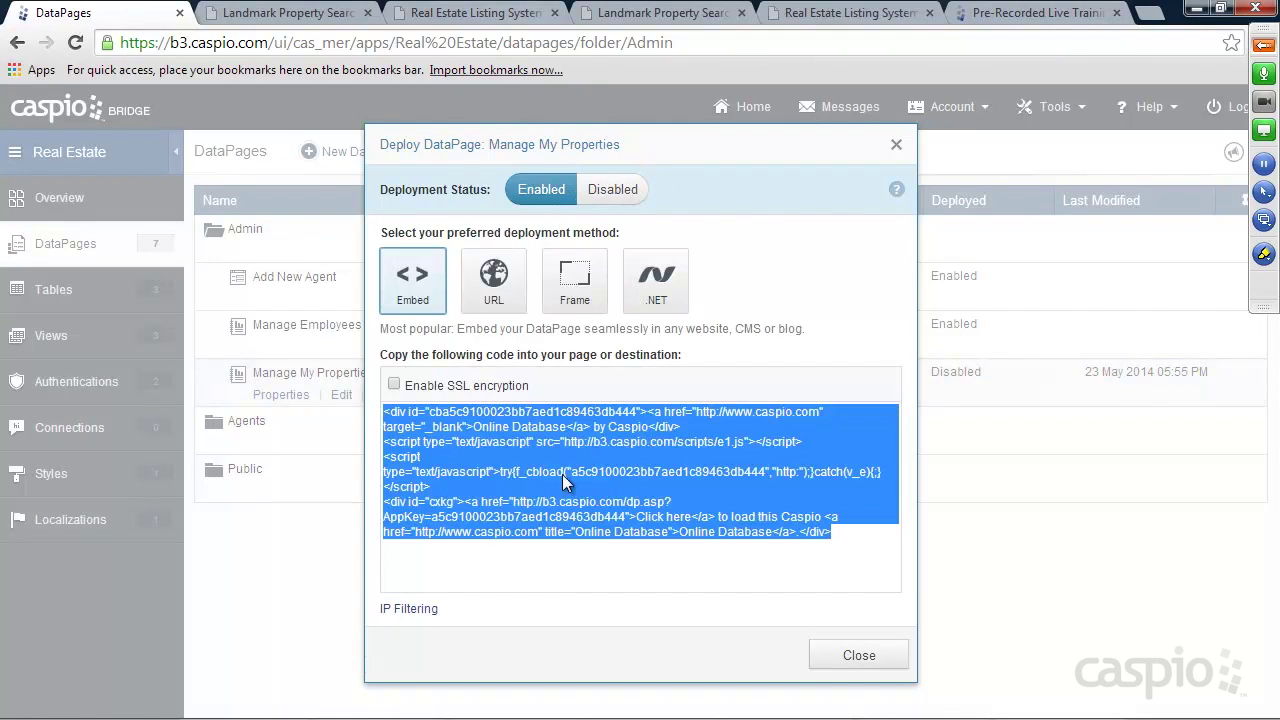
{"action": "left_click", "coordinate": [858, 656]}
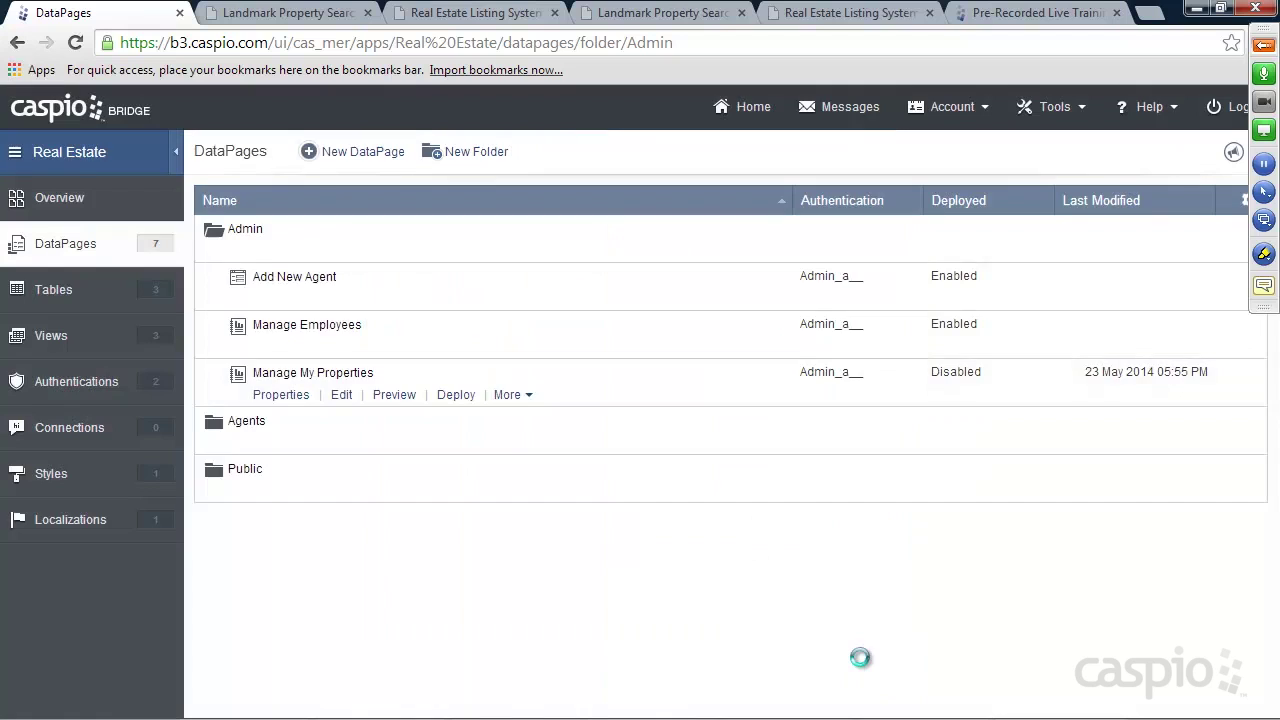
Expand the Agents and Public folders, then switch to the Agent Management site tab
{"action": "left_click", "coordinate": [243, 445]}
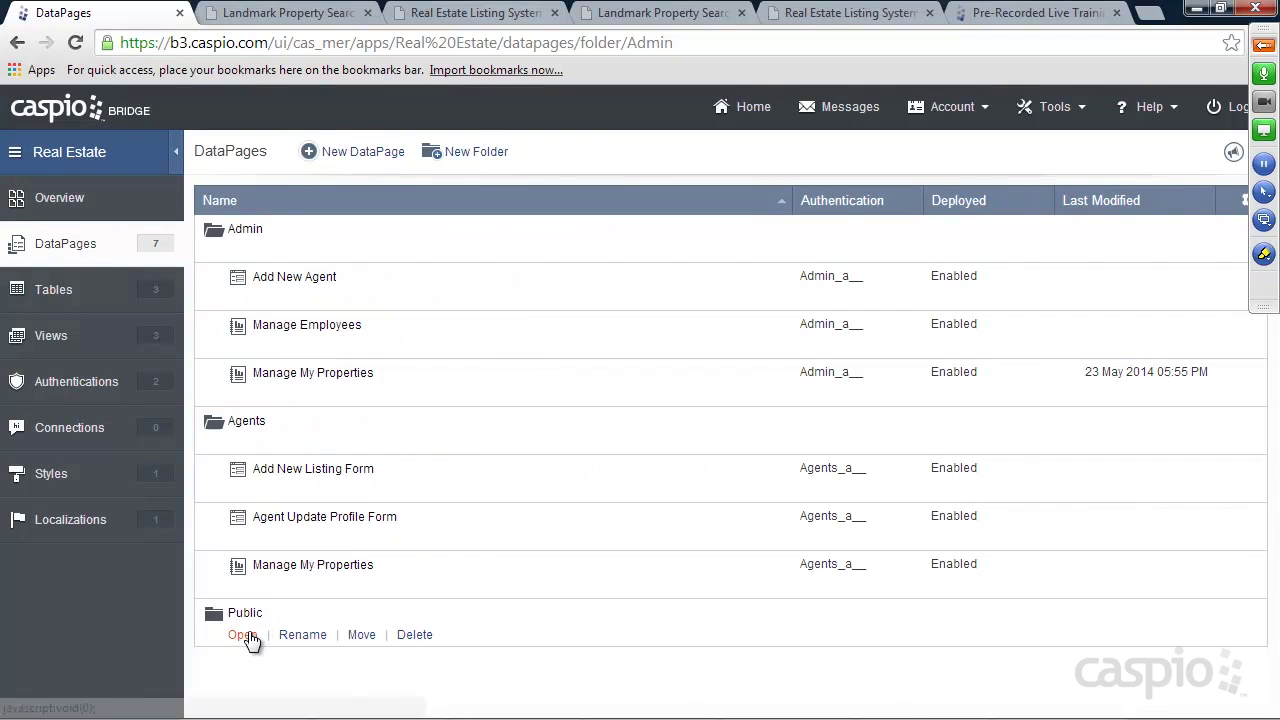
{"action": "left_click", "coordinate": [244, 636]}
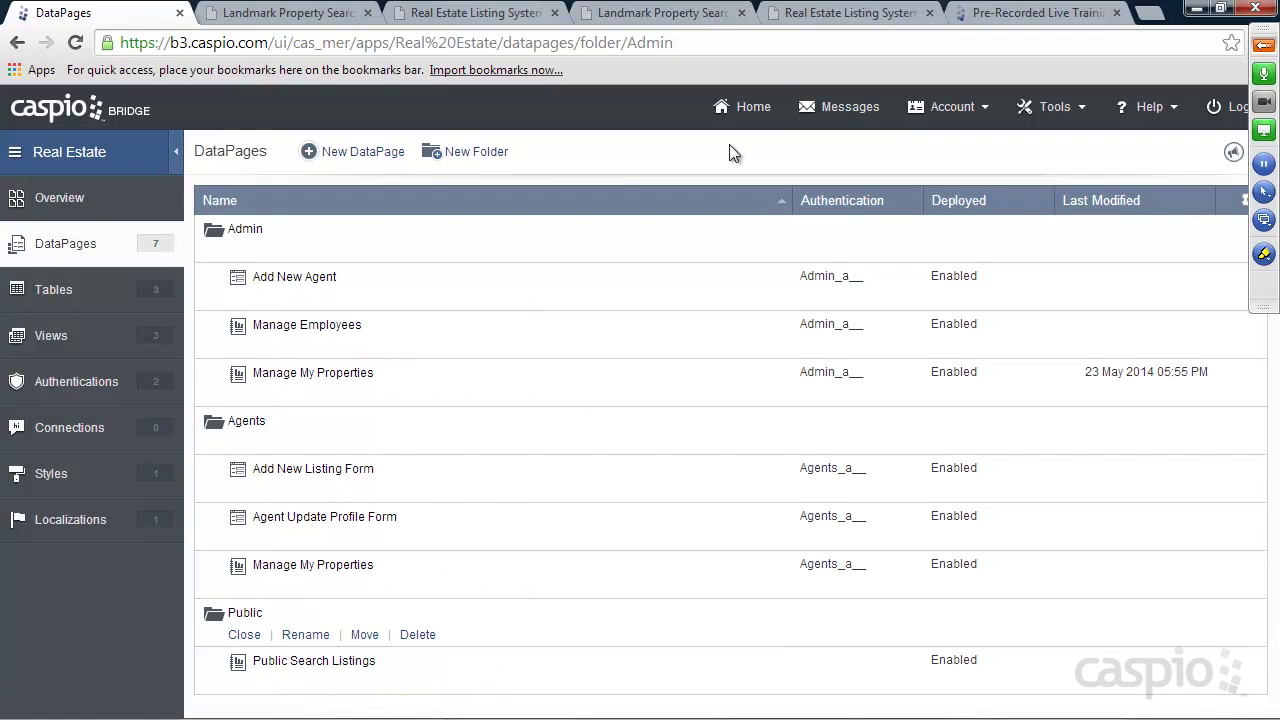
{"action": "left_click", "coordinate": [828, 15]}
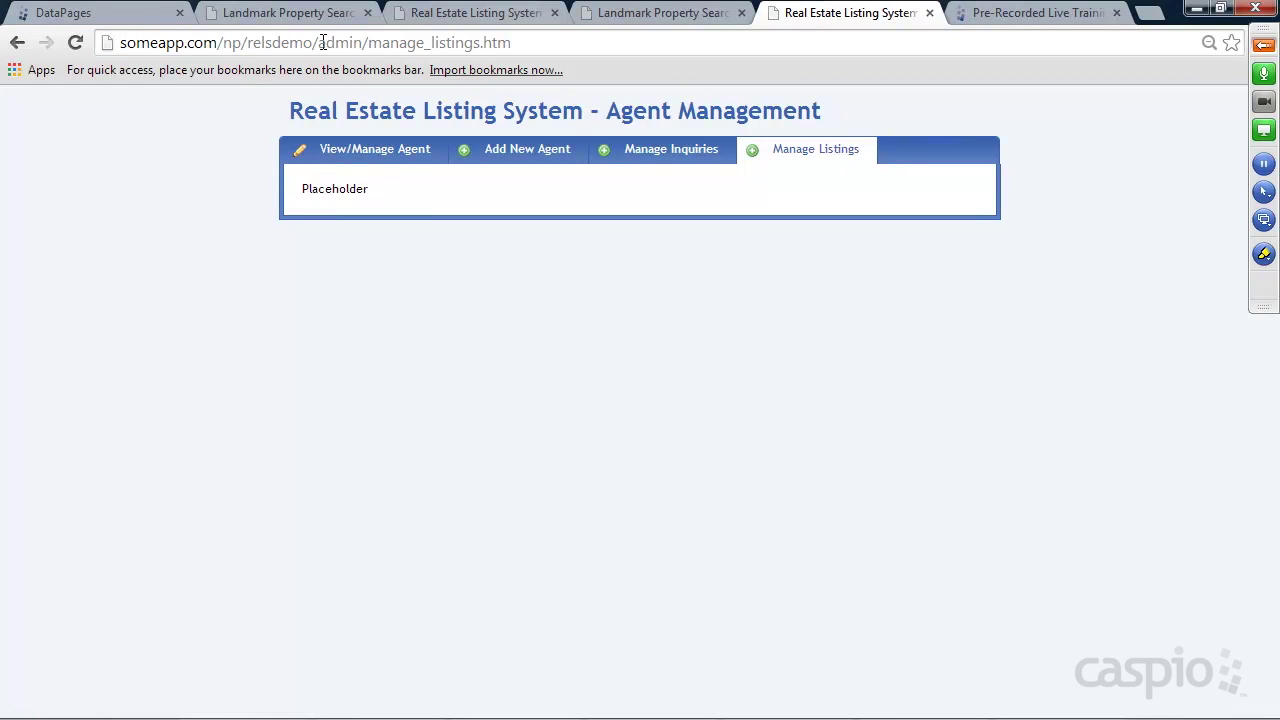
Paste the embed code over Placeholder on line 23 of manage_listings.htm and save it
{"action": "left_click_drag", "start_coordinate": [321, 42], "coordinate": [512, 43]}
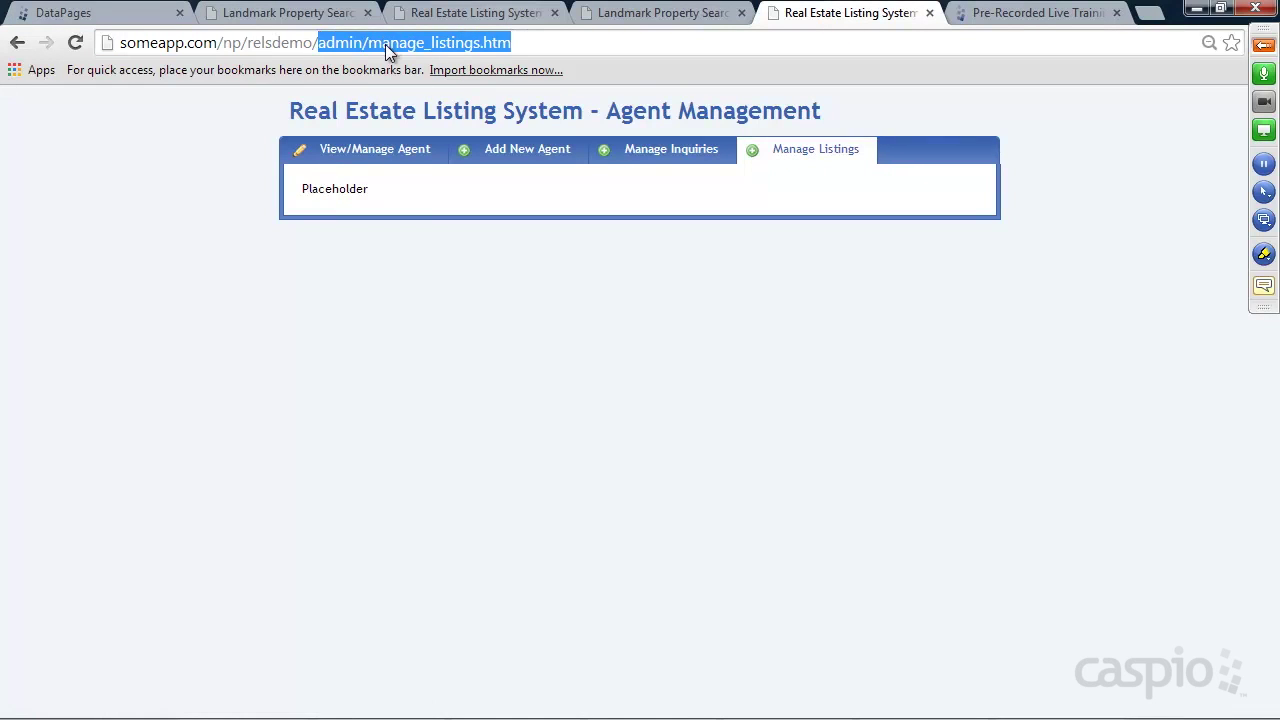
{"action": "mouse_move", "coordinate": [793, 718]}
{"action": "left_click", "coordinate": [541, 707]}
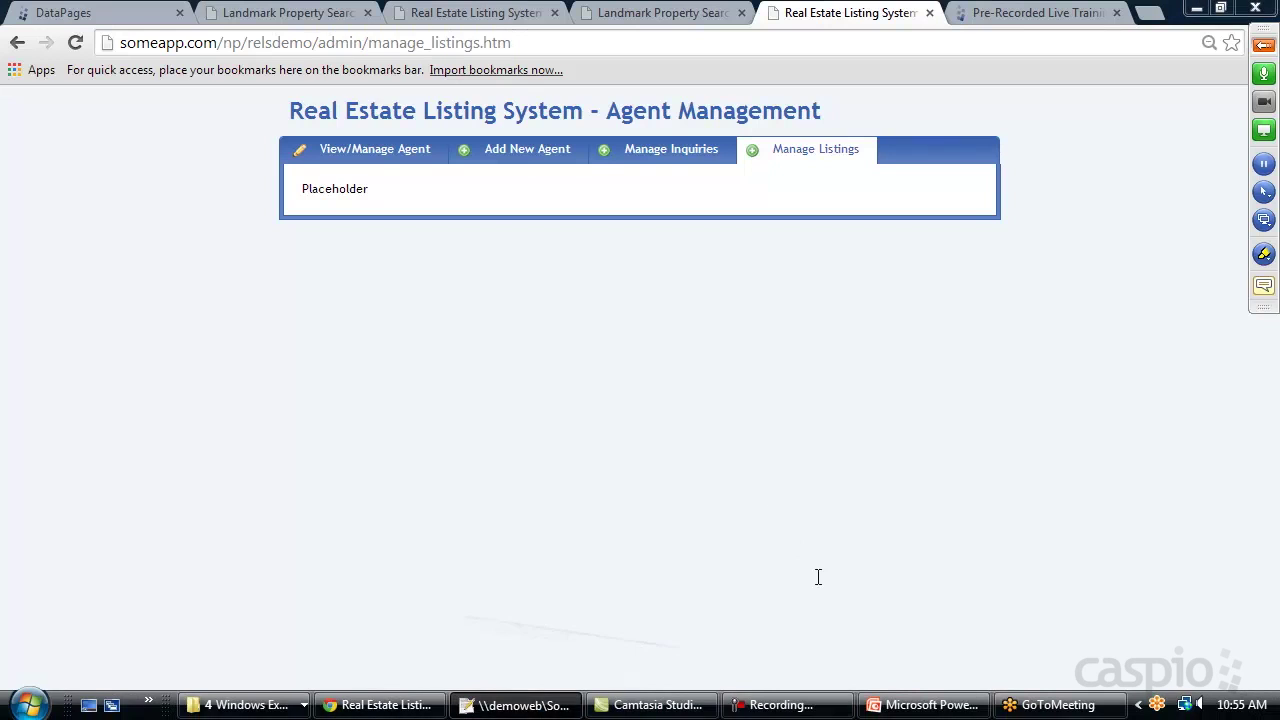
{"action": "left_click", "coordinate": [535, 80]}
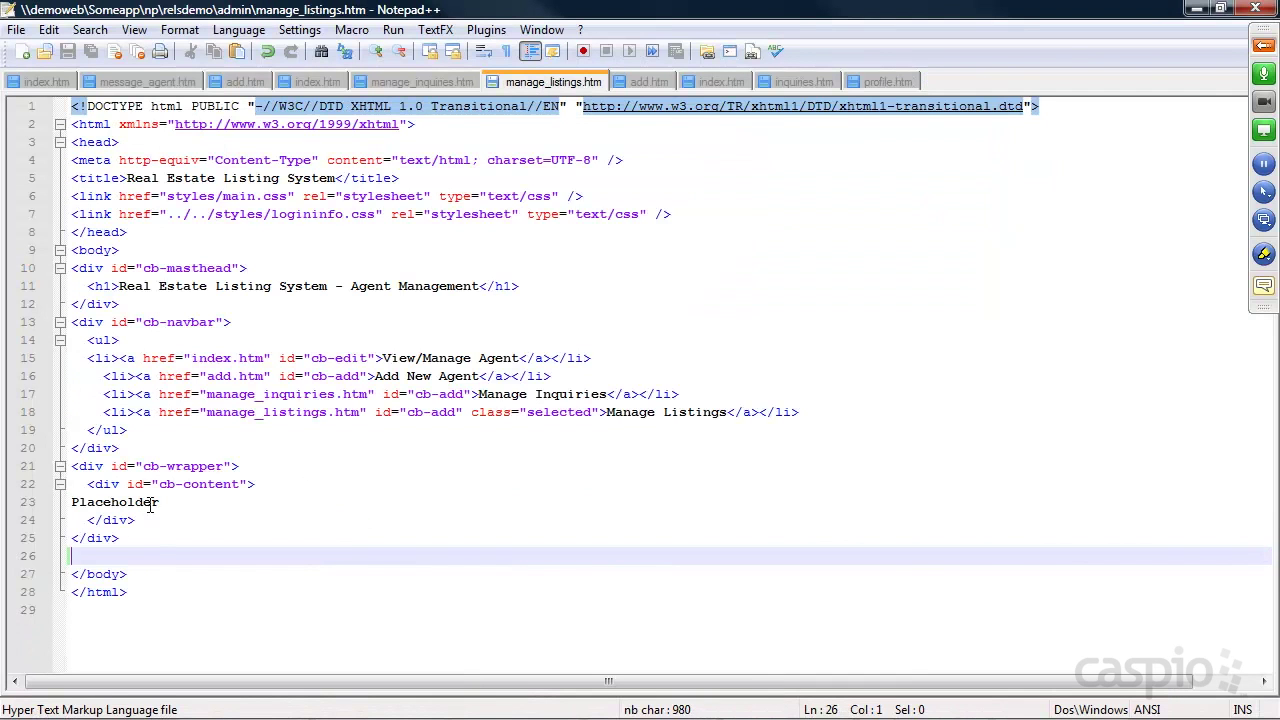
{"action": "double_click", "coordinate": [77, 503]}
{"action": "key", "text": "ctrl+v"}
{"action": "key", "text": "ctrl+s"}
{"action": "left_click", "coordinate": [1197, 8]}
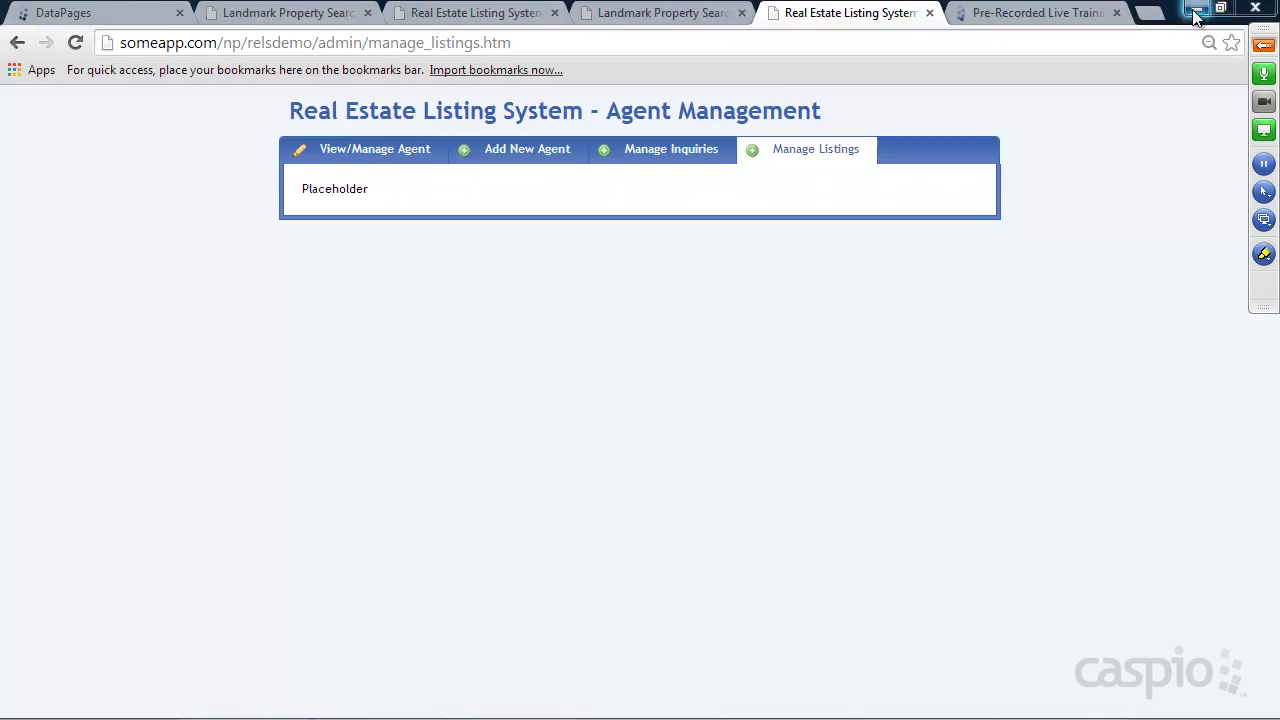
Reload Manage Listings and scroll the embedded listings table sideways
{"action": "left_click", "coordinate": [77, 46]}
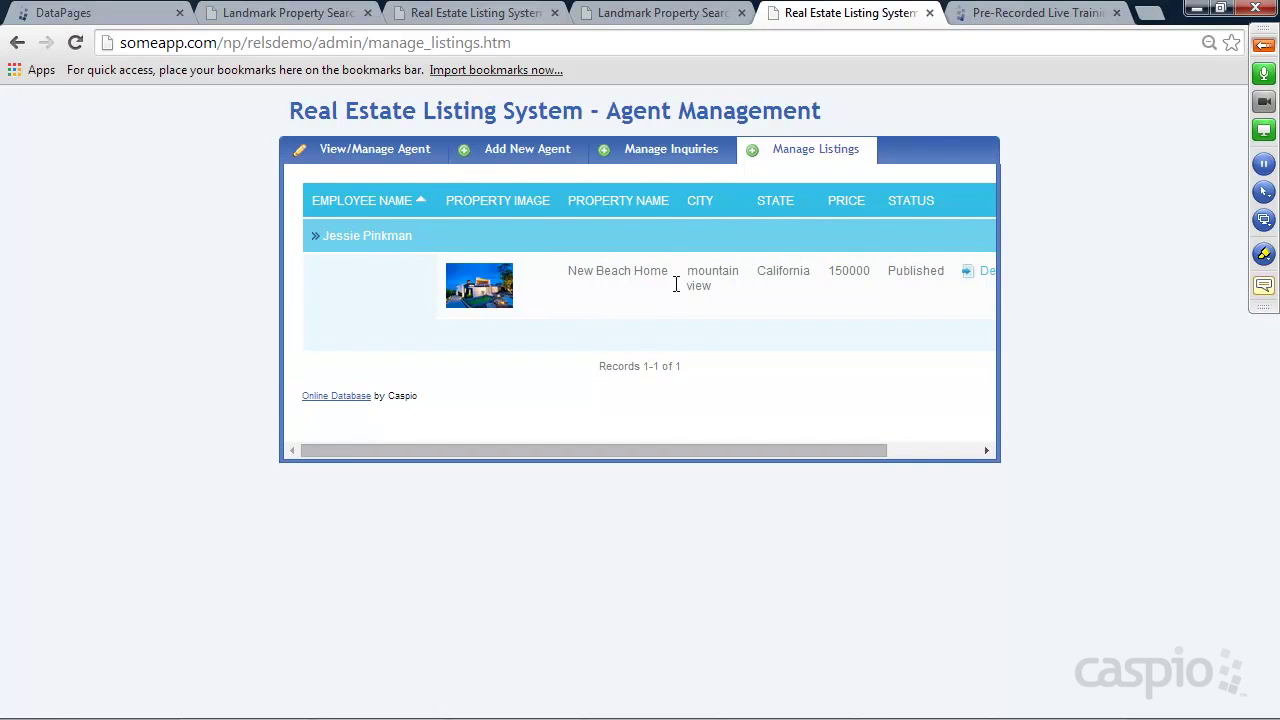
{"action": "left_click_drag", "start_coordinate": [836, 450], "coordinate": [751, 451]}
{"action": "left_click_drag", "start_coordinate": [786, 452], "coordinate": [893, 452]}
Open New Beach Home's Details and review its editable form with the agent name
{"action": "left_click", "coordinate": [887, 271]}
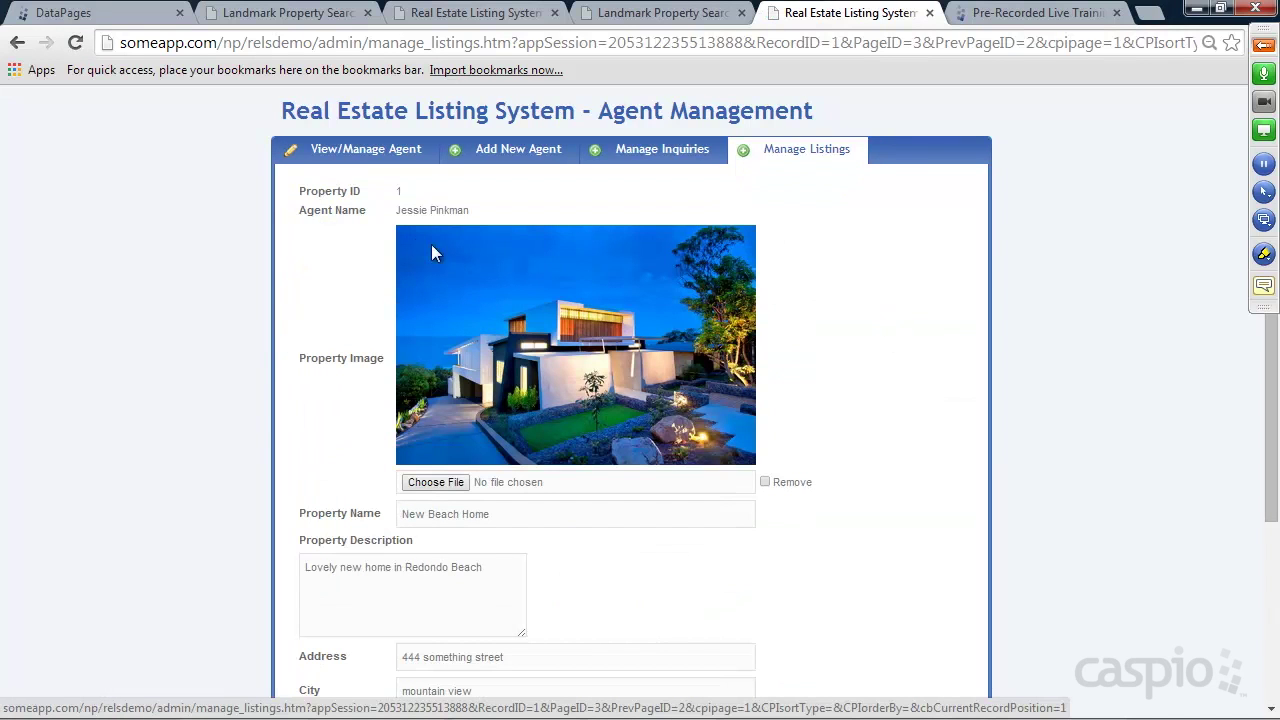
{"action": "left_click_drag", "start_coordinate": [396, 210], "coordinate": [471, 210]}
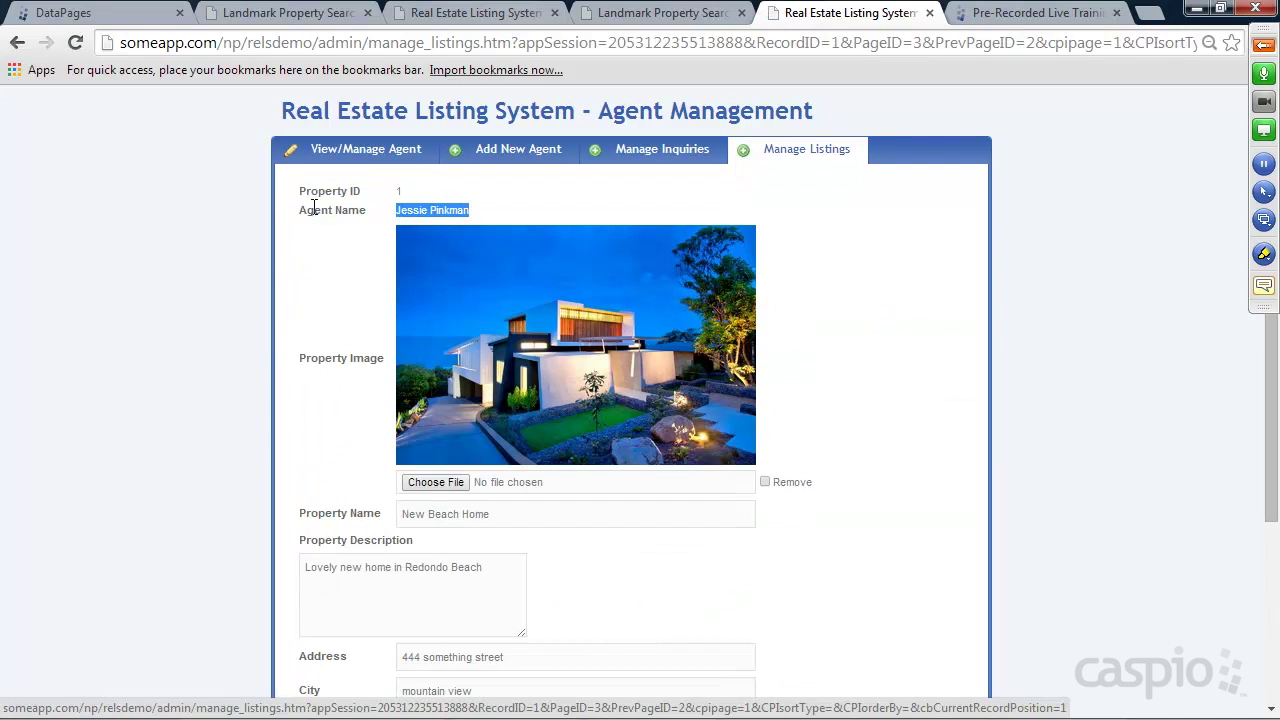
{"action": "scroll", "coordinate": [810, 345], "scroll_direction": "down", "scroll_amount": 3}
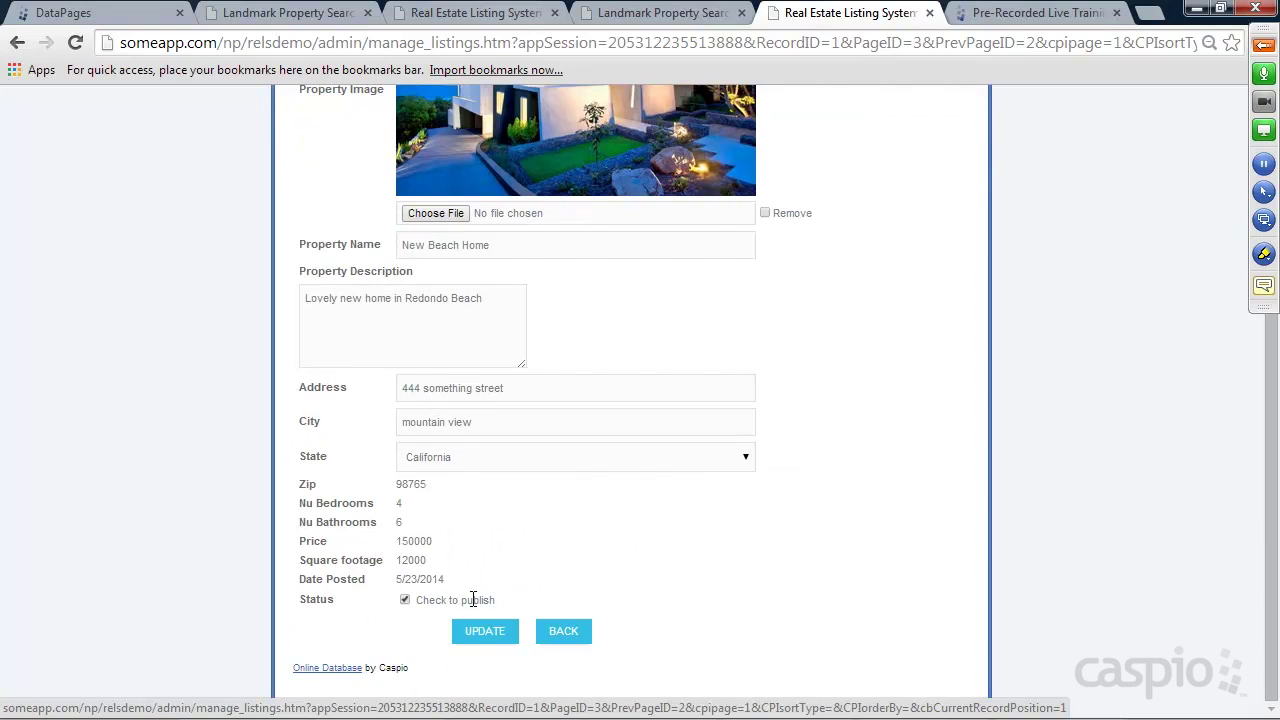
{"action": "scroll", "coordinate": [829, 430], "scroll_direction": "up", "scroll_amount": 3}
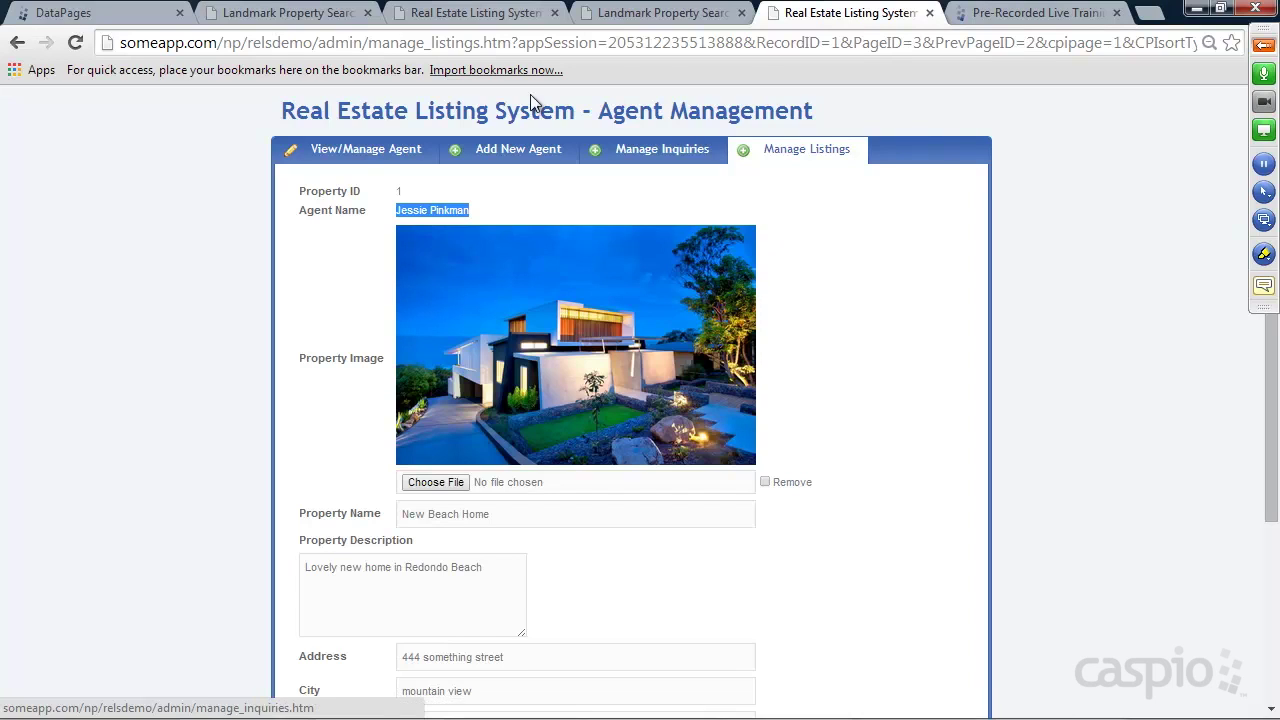
{"action": "mouse_move", "coordinate": [518, 43]}
{"action": "left_mouse_down"}
{"action": "mouse_move", "coordinate": [146, 43]}
{"action": "mouse_move", "coordinate": [507, 43]}
{"action": "left_mouse_up"}
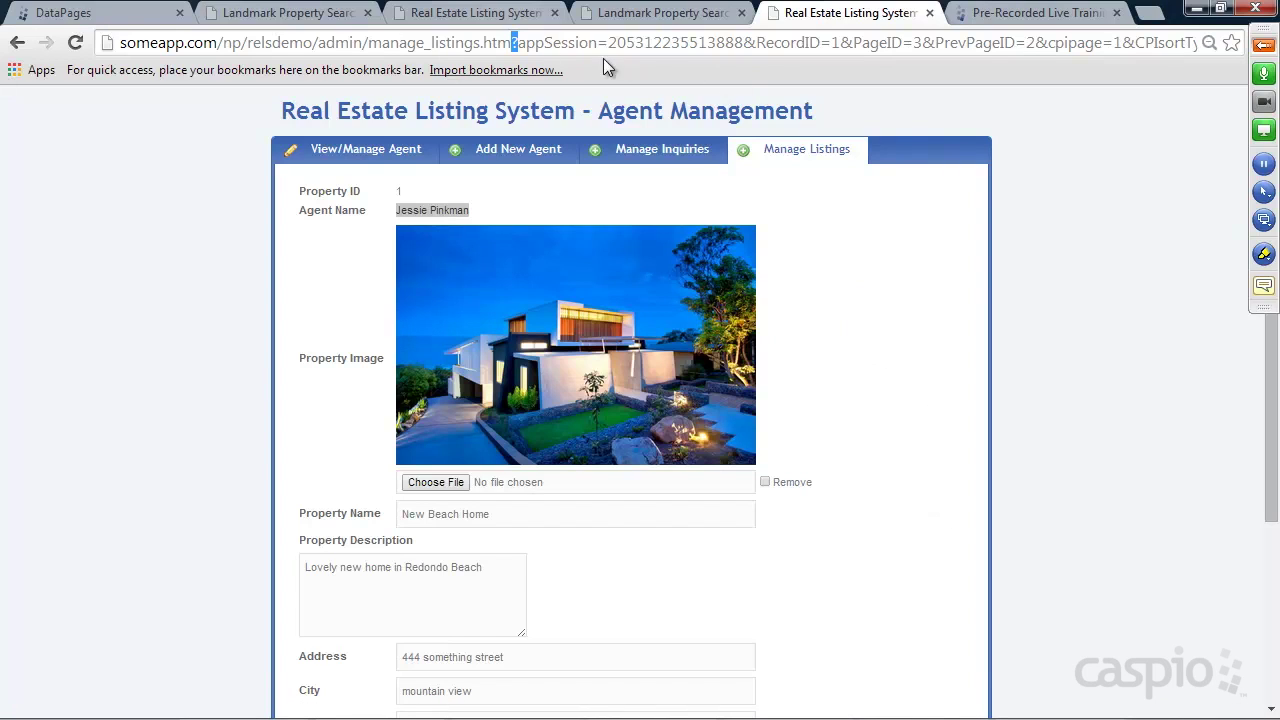
Run a property search on the Landmark site and open the New Home listing details
{"action": "left_click", "coordinate": [333, 14]}
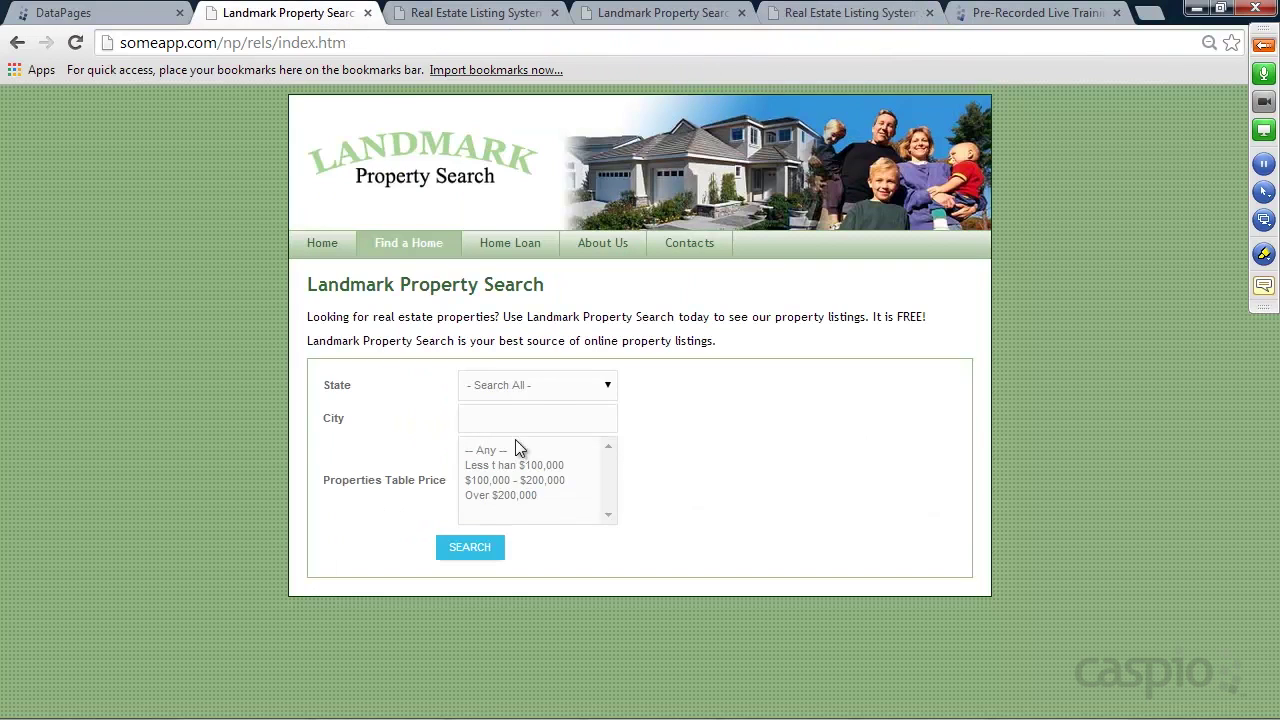
{"action": "left_click", "coordinate": [471, 548]}
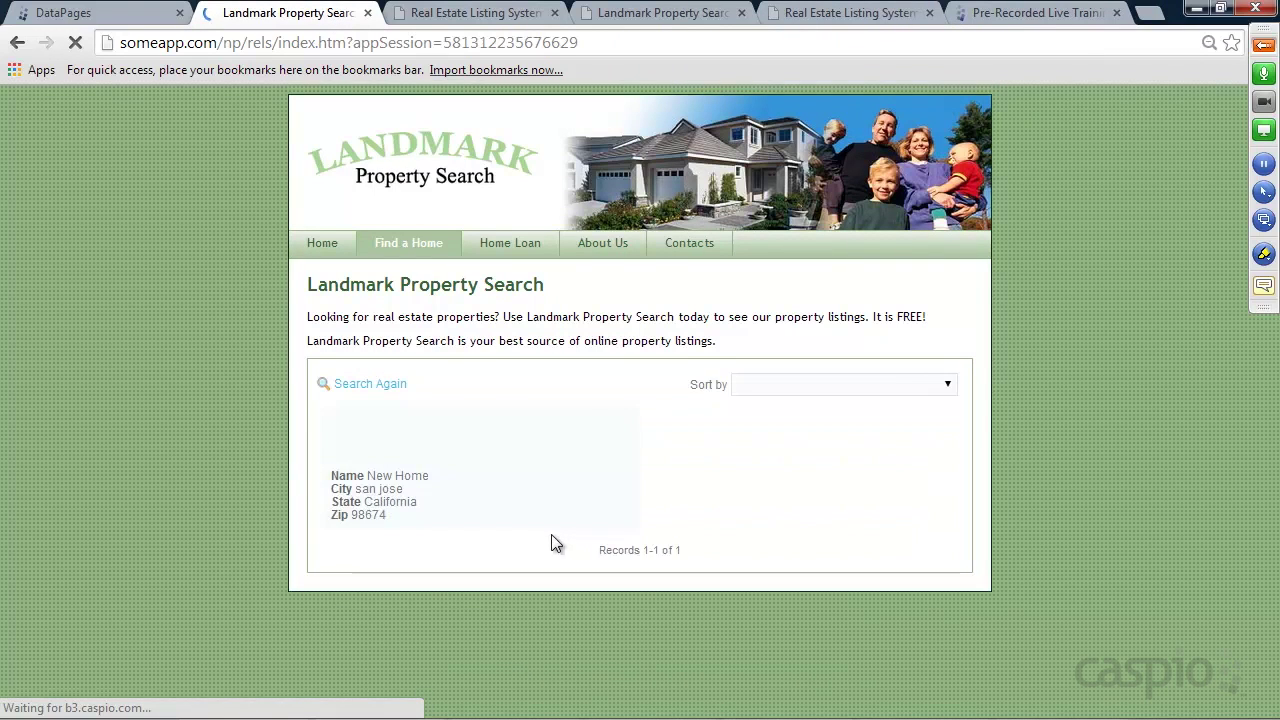
{"action": "scroll", "coordinate": [584, 527], "scroll_direction": "down", "scroll_amount": 1}
{"action": "left_click", "coordinate": [352, 636]}
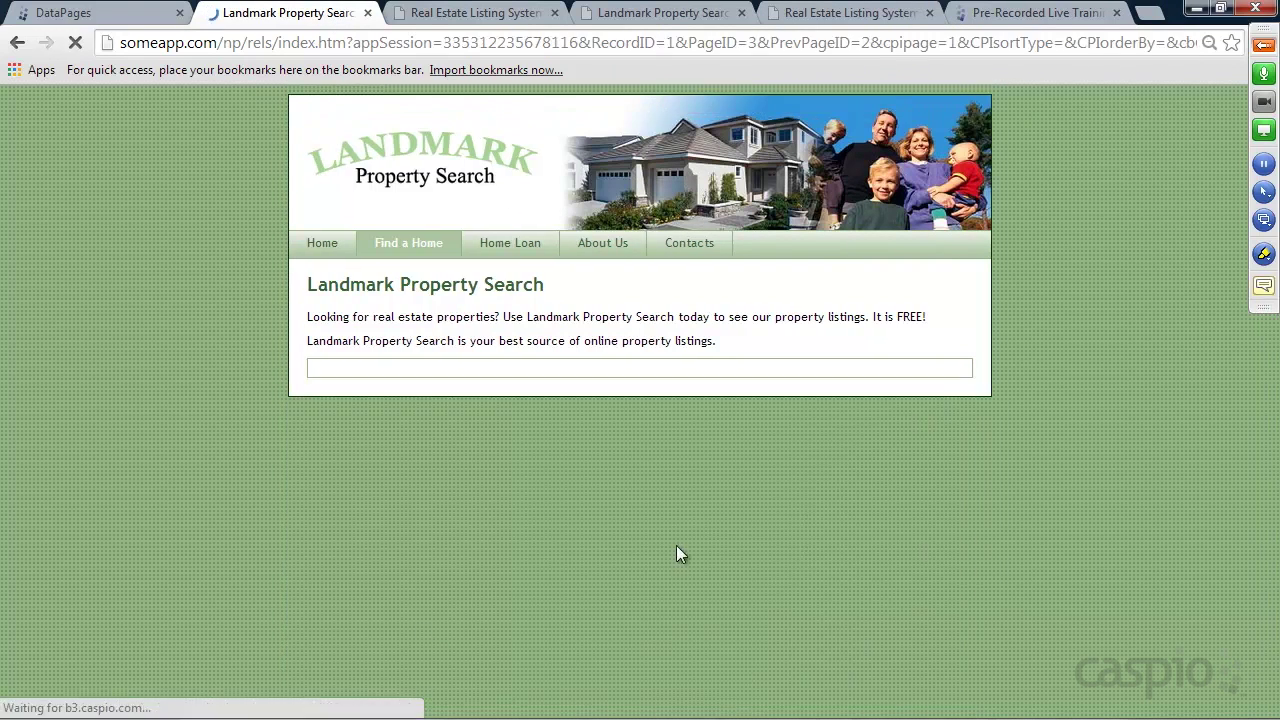
Open the New Home listing's Request More Information form, highlight its address parameters, and return to Agent Management
{"action": "scroll", "coordinate": [664, 533], "scroll_direction": "down", "scroll_amount": 1}
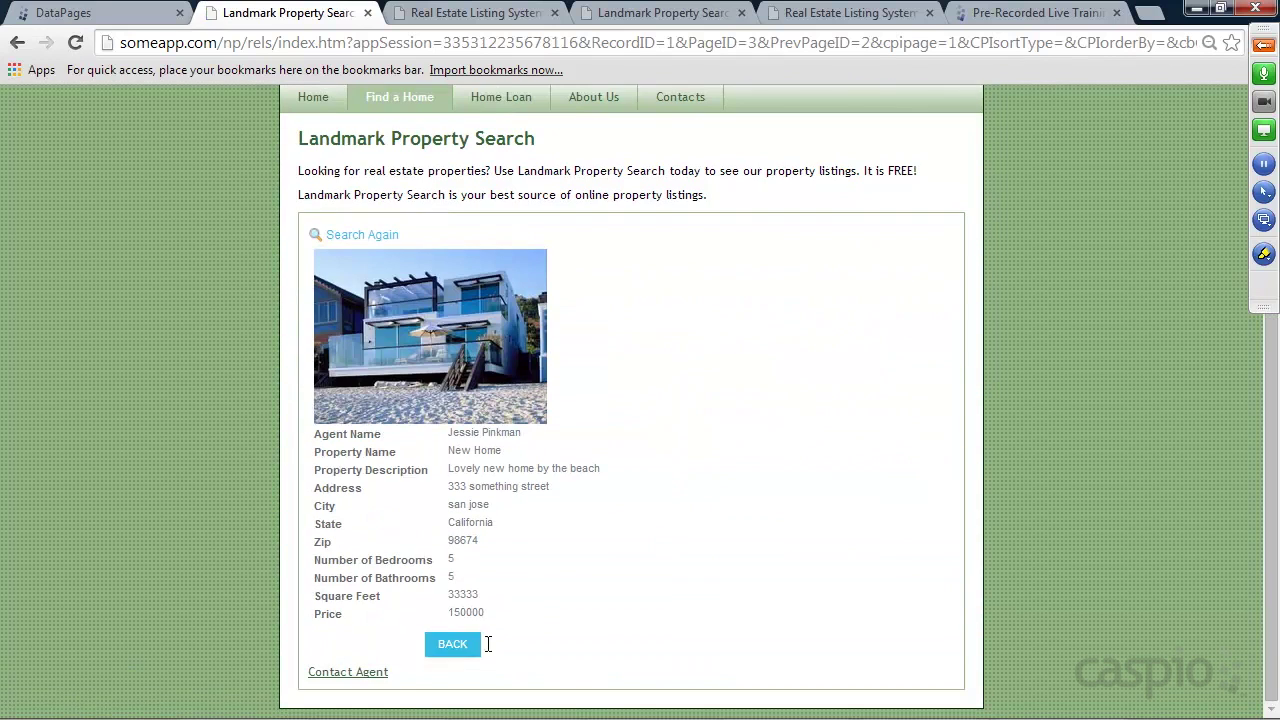
{"action": "left_click", "coordinate": [352, 676]}
{"action": "left_click_drag", "start_coordinate": [362, 42], "coordinate": [841, 44]}
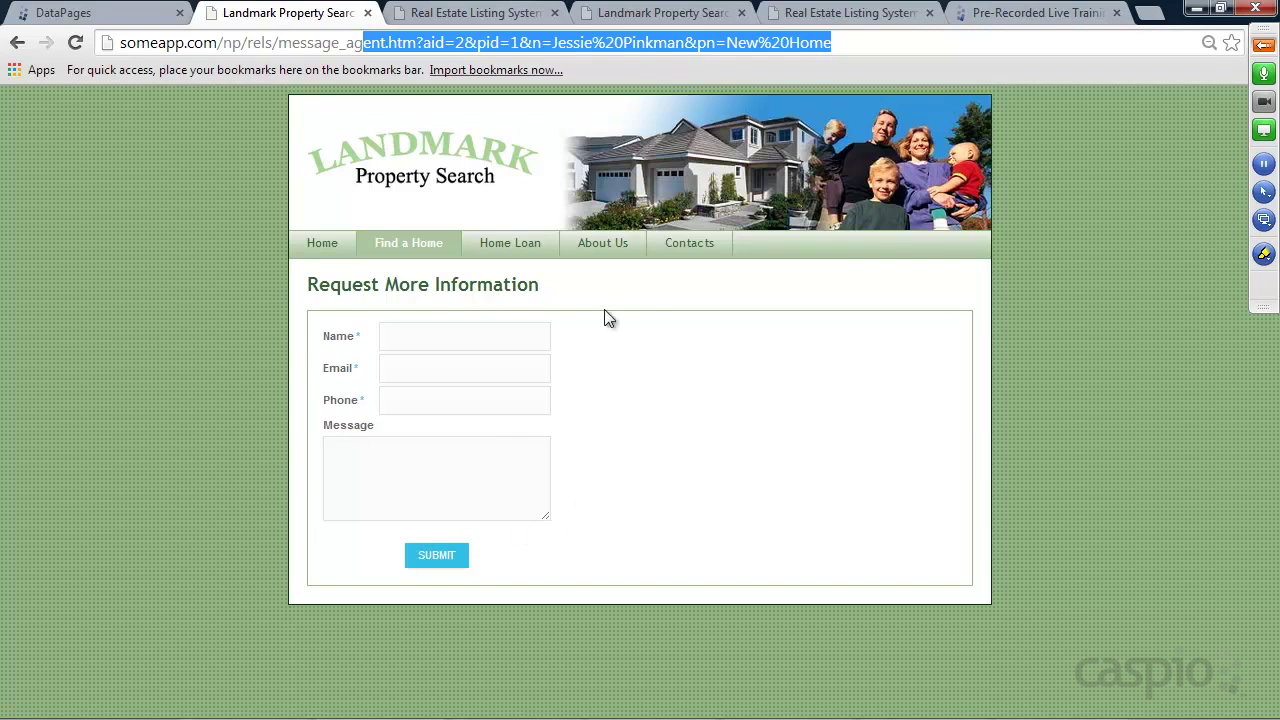
{"action": "left_click", "coordinate": [470, 12]}
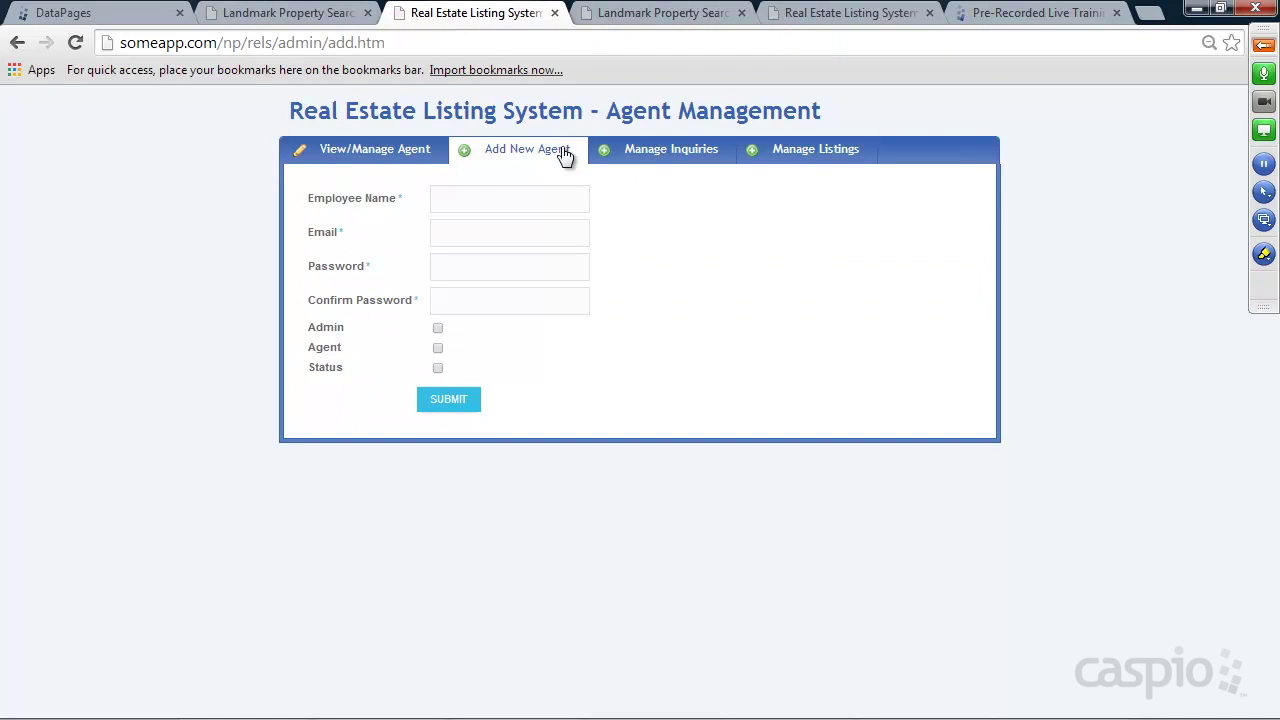
Show the inquiries list and highlight the end of its page address
{"action": "left_click", "coordinate": [658, 157]}
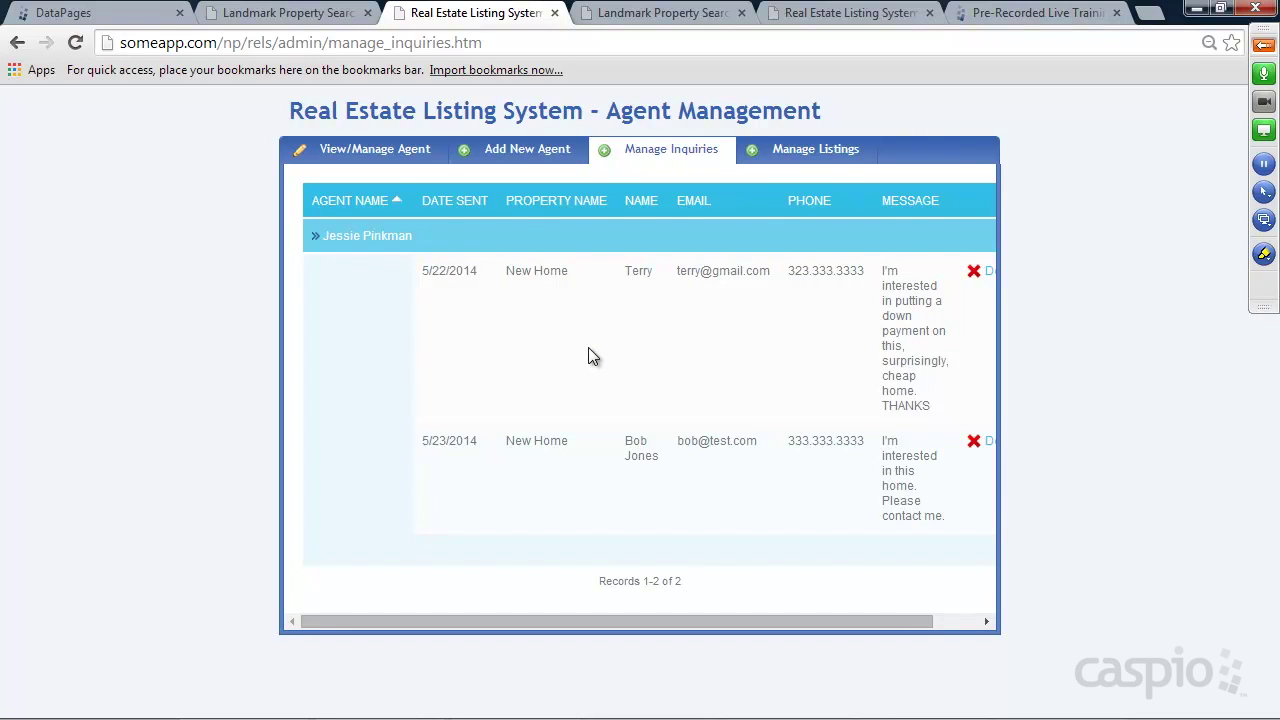
{"action": "mouse_move", "coordinate": [500, 44]}
{"action": "left_mouse_down"}
{"action": "mouse_move", "coordinate": [149, 43]}
{"action": "mouse_move", "coordinate": [521, 40]}
{"action": "left_mouse_up"}
{"action": "left_click", "coordinate": [648, 18]}
Search the other Landmark tab, open the New Beach Home details, then view the app's Tables list
{"action": "left_click", "coordinate": [437, 550]}
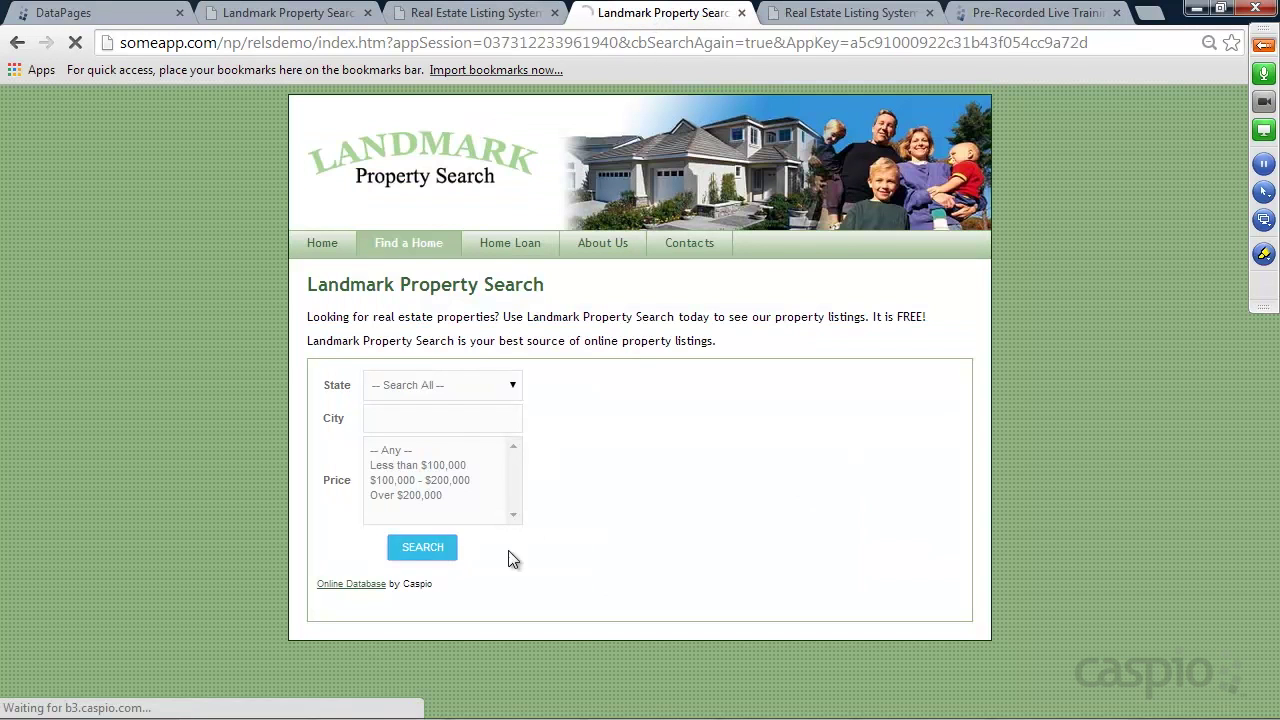
{"action": "scroll", "coordinate": [700, 470], "scroll_direction": "down", "scroll_amount": 1}
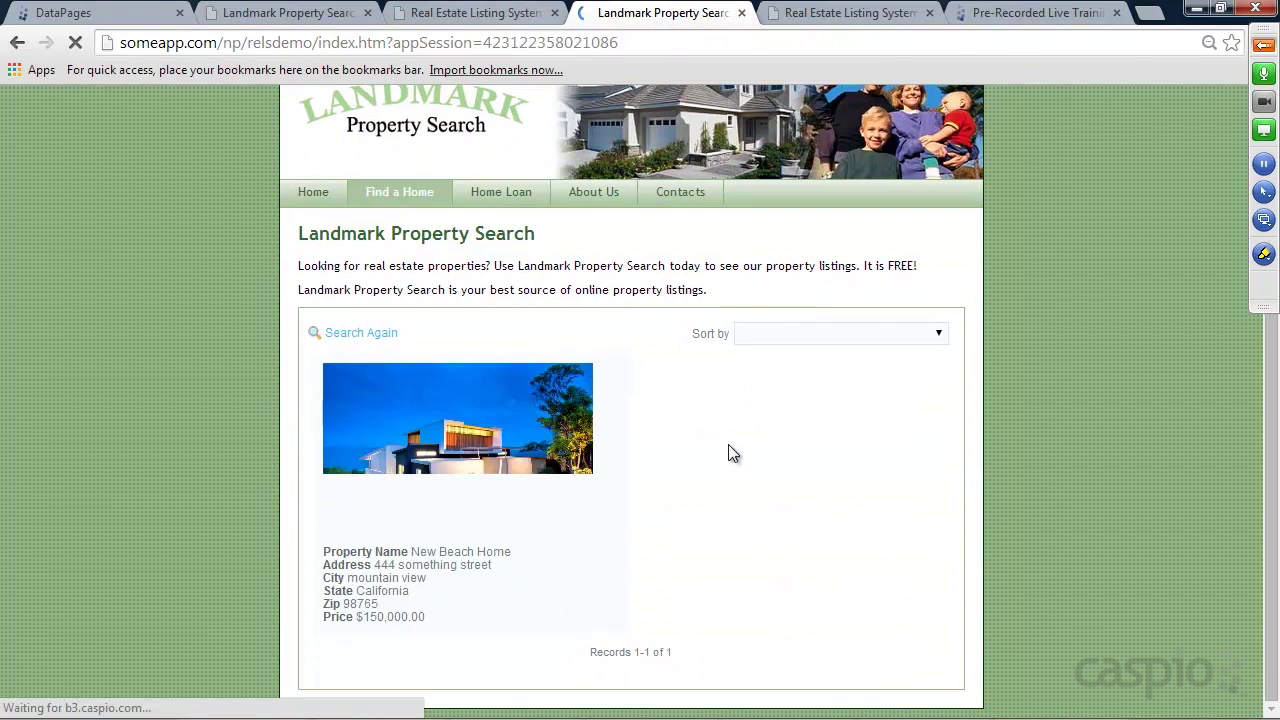
{"action": "left_click", "coordinate": [372, 636]}
{"action": "scroll", "coordinate": [650, 560], "scroll_direction": "down", "scroll_amount": 3}
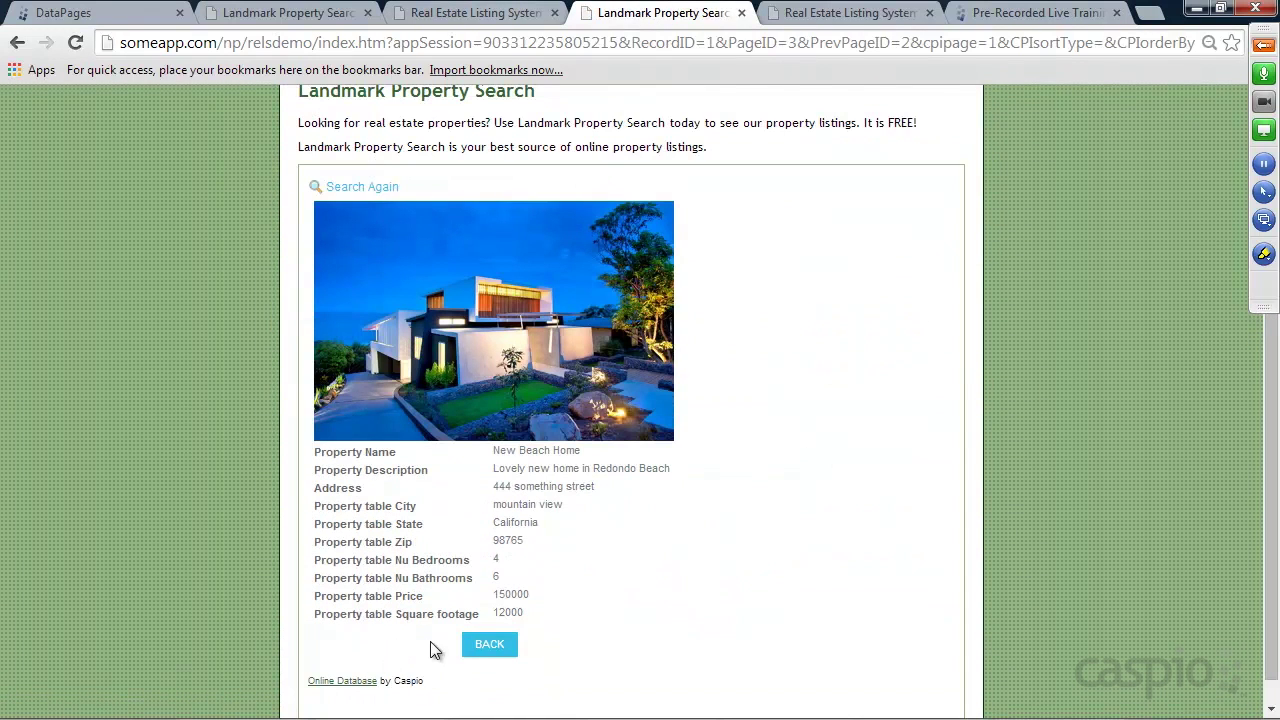
{"action": "left_click", "coordinate": [99, 13]}
{"action": "left_click", "coordinate": [62, 303]}
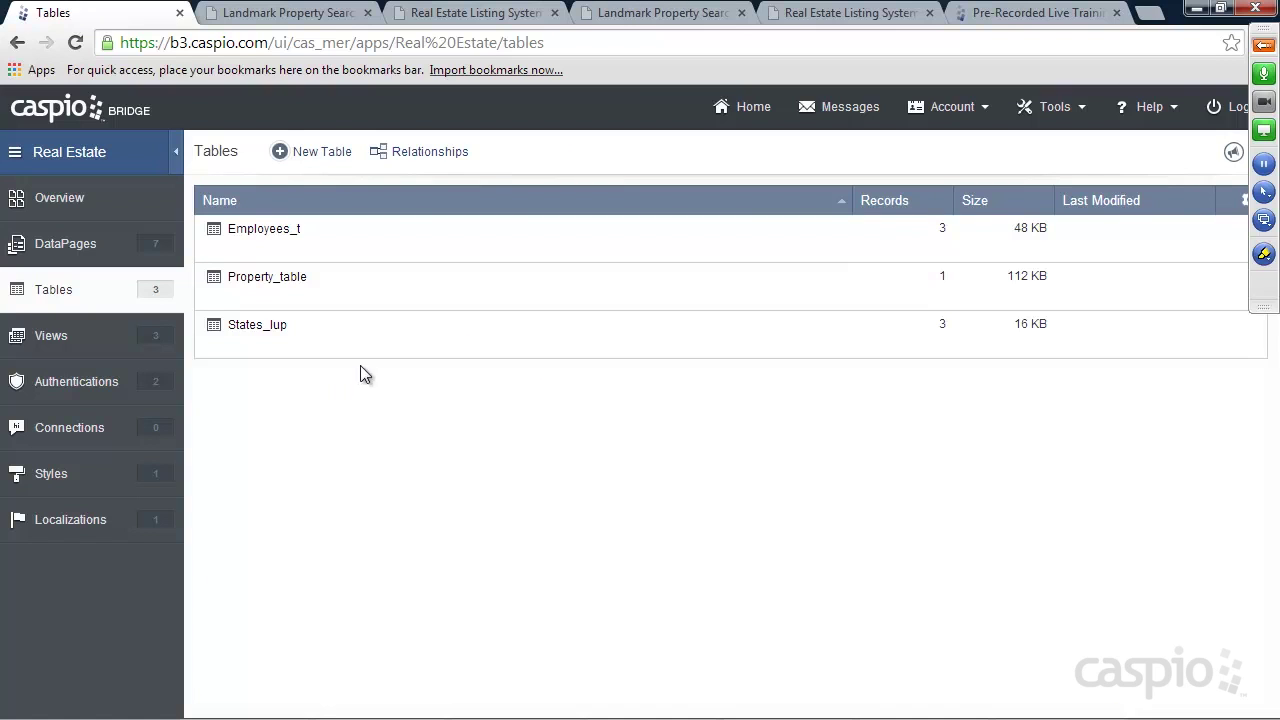
Start a new table with Message_ID as Autonumber and Date_Sent as Date/Time
{"action": "left_click", "coordinate": [333, 158]}
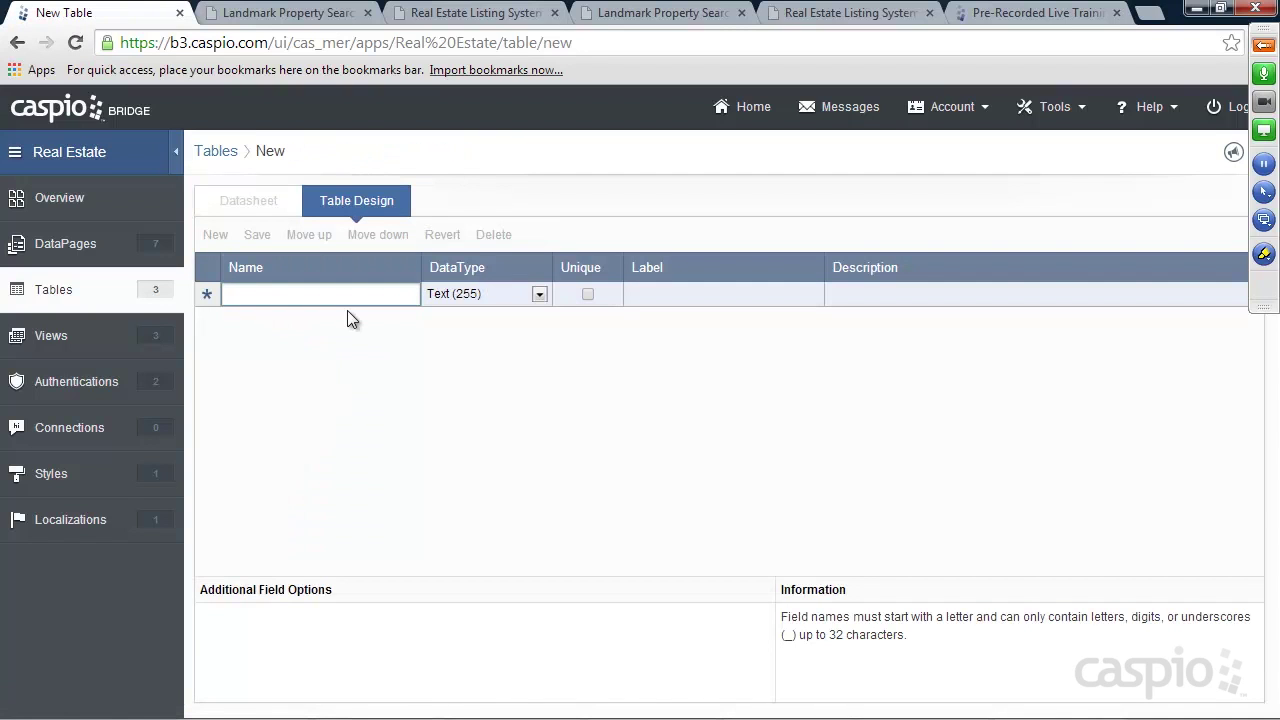
{"action": "type", "text": "Message"}
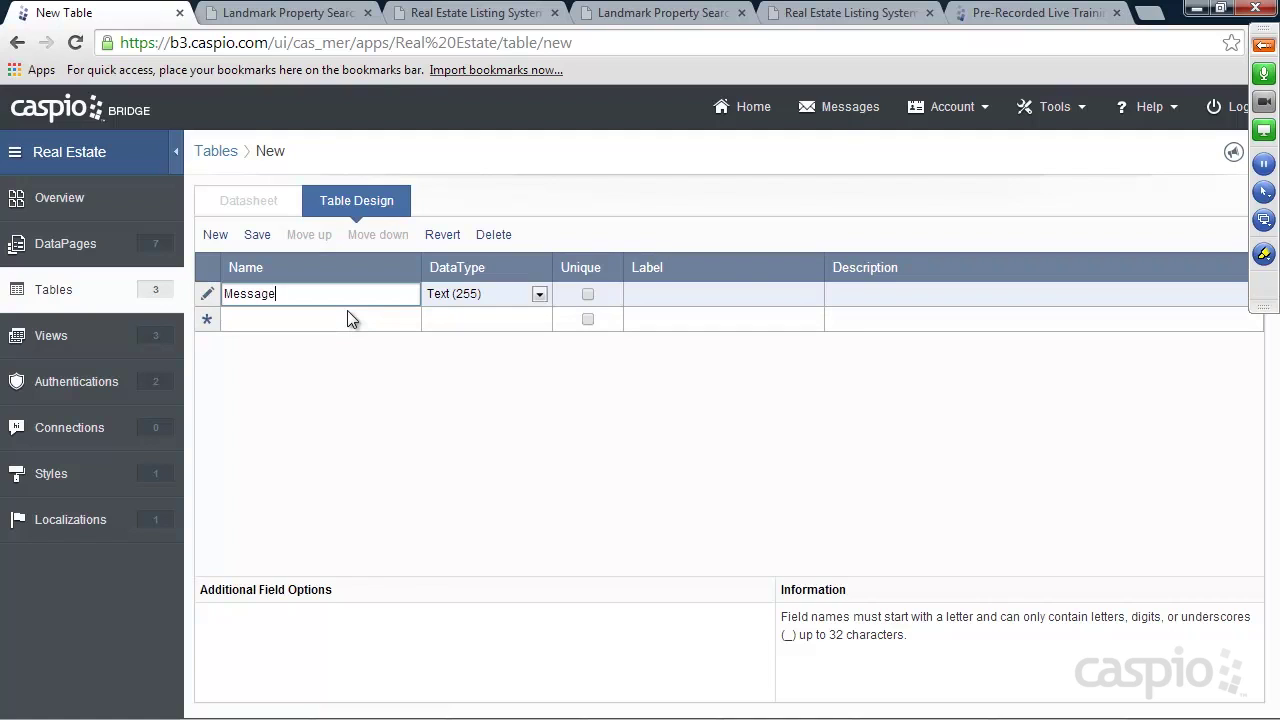
{"action": "type", "text": "_ID"}
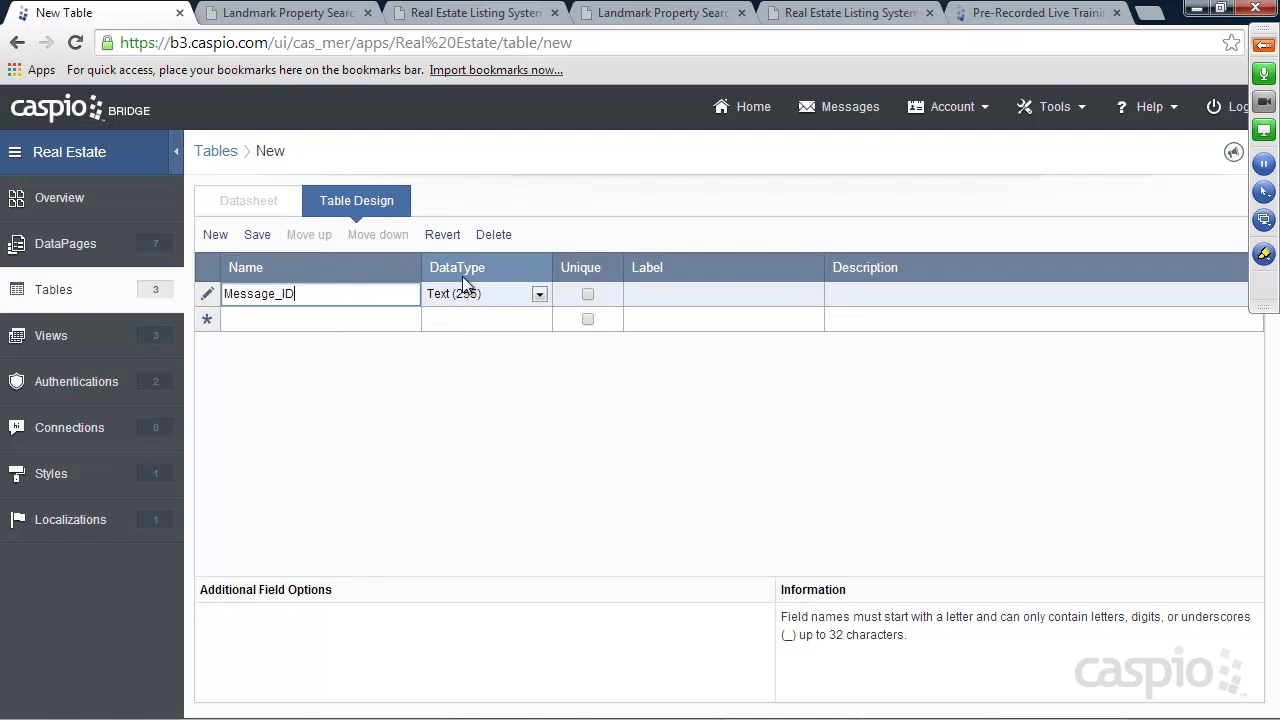
{"action": "left_click", "coordinate": [469, 299]}
{"action": "left_click", "coordinate": [474, 397]}
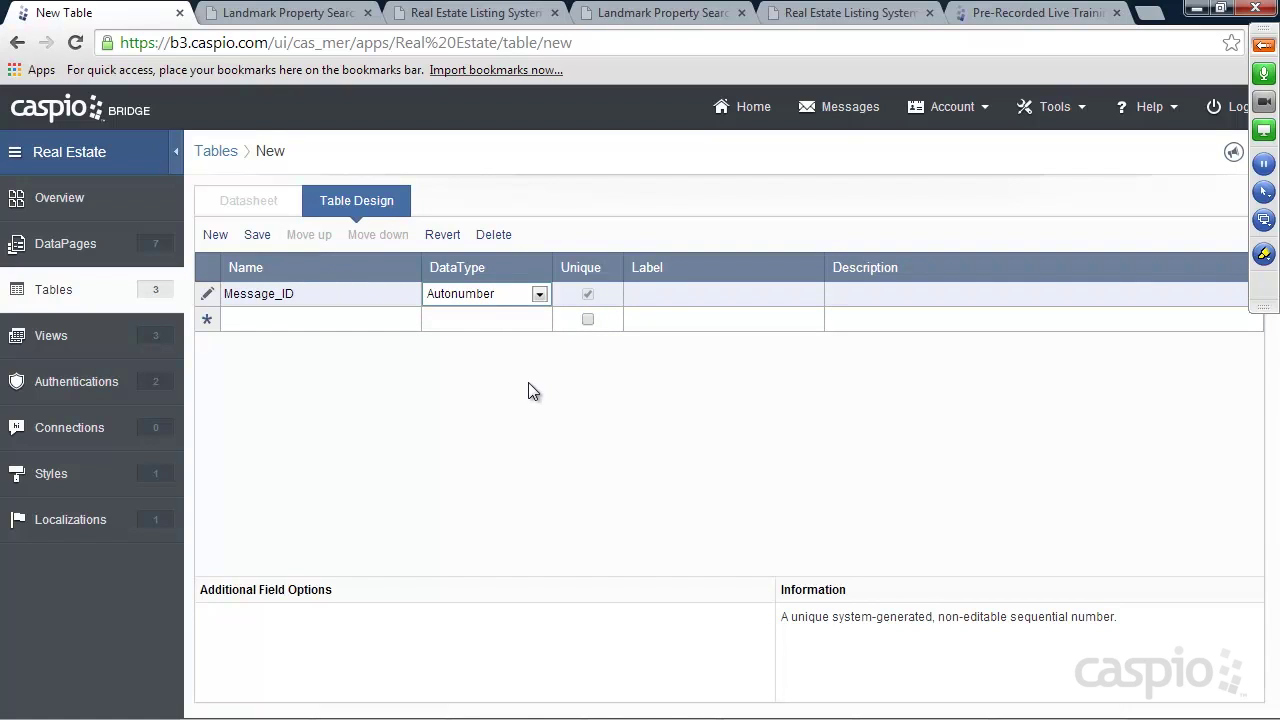
{"action": "left_click", "coordinate": [292, 320]}
{"action": "type", "text": "Date_Sent"}
{"action": "left_click", "coordinate": [484, 325]}
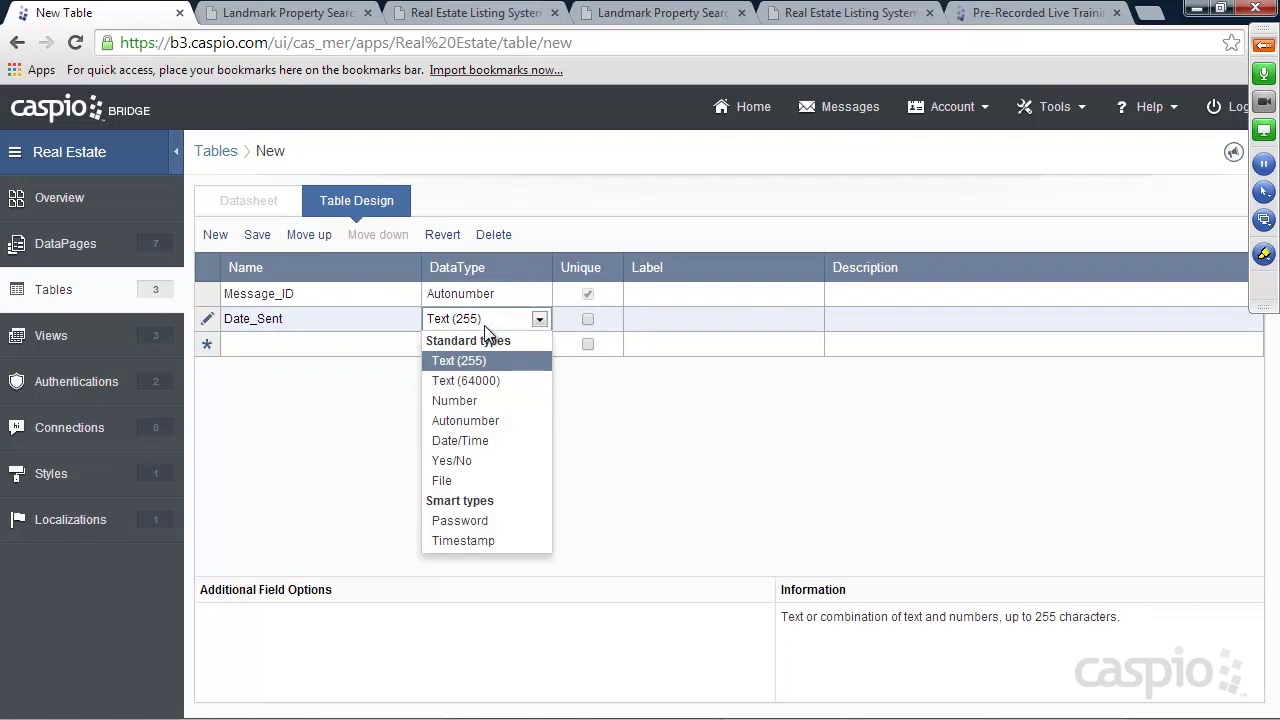
{"action": "left_click", "coordinate": [462, 440]}
Add Name, Email and Phone text fields plus a Message field of Text (64000)
{"action": "left_click", "coordinate": [359, 343]}
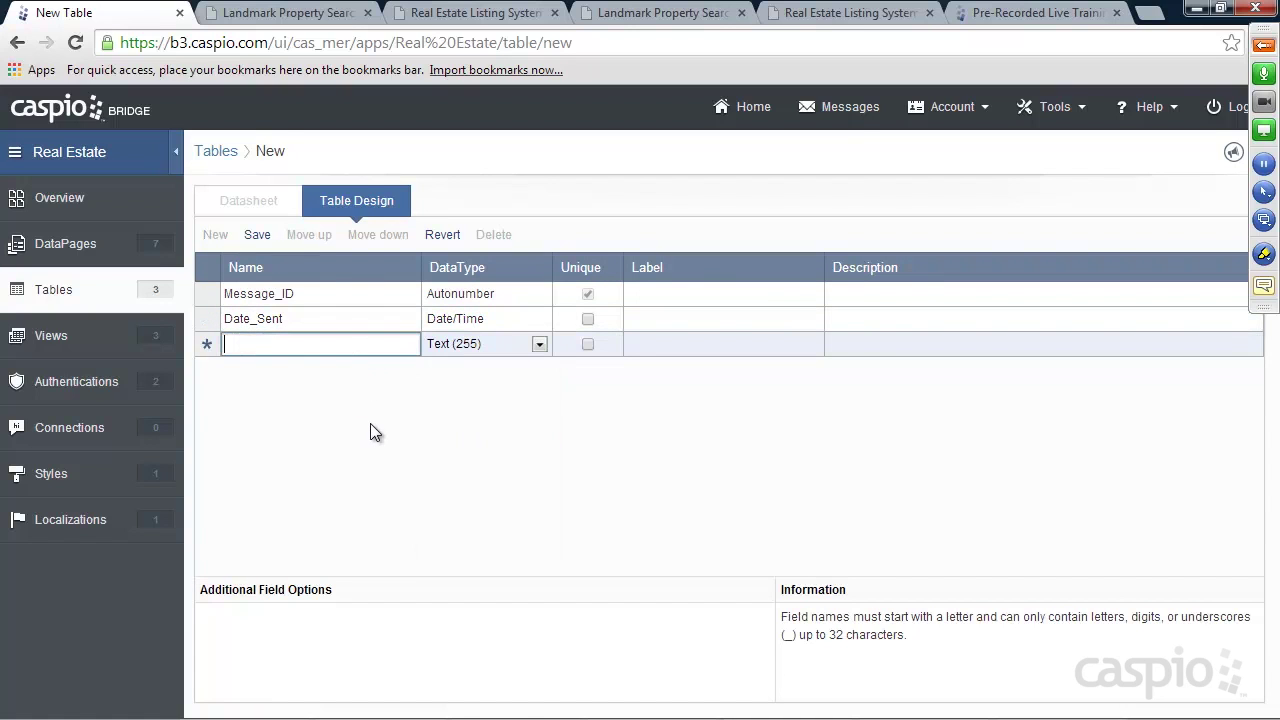
{"action": "type", "text": "Name"}
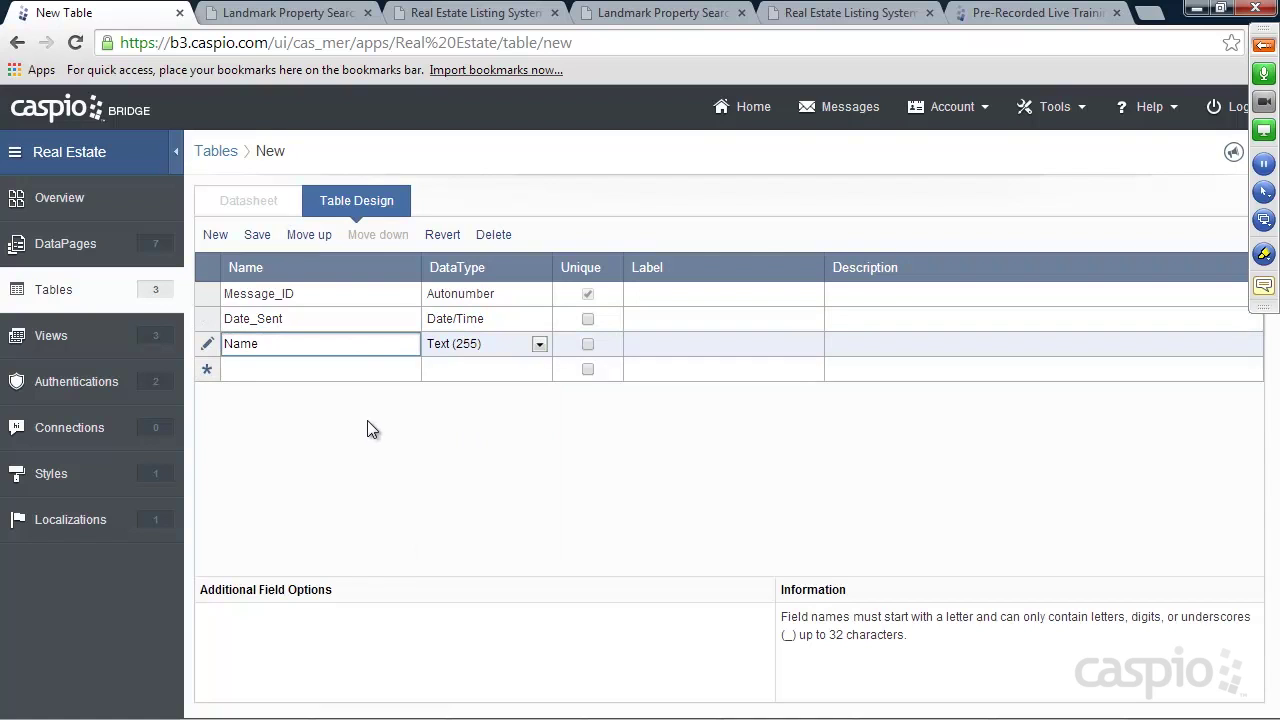
{"action": "left_click", "coordinate": [294, 370]}
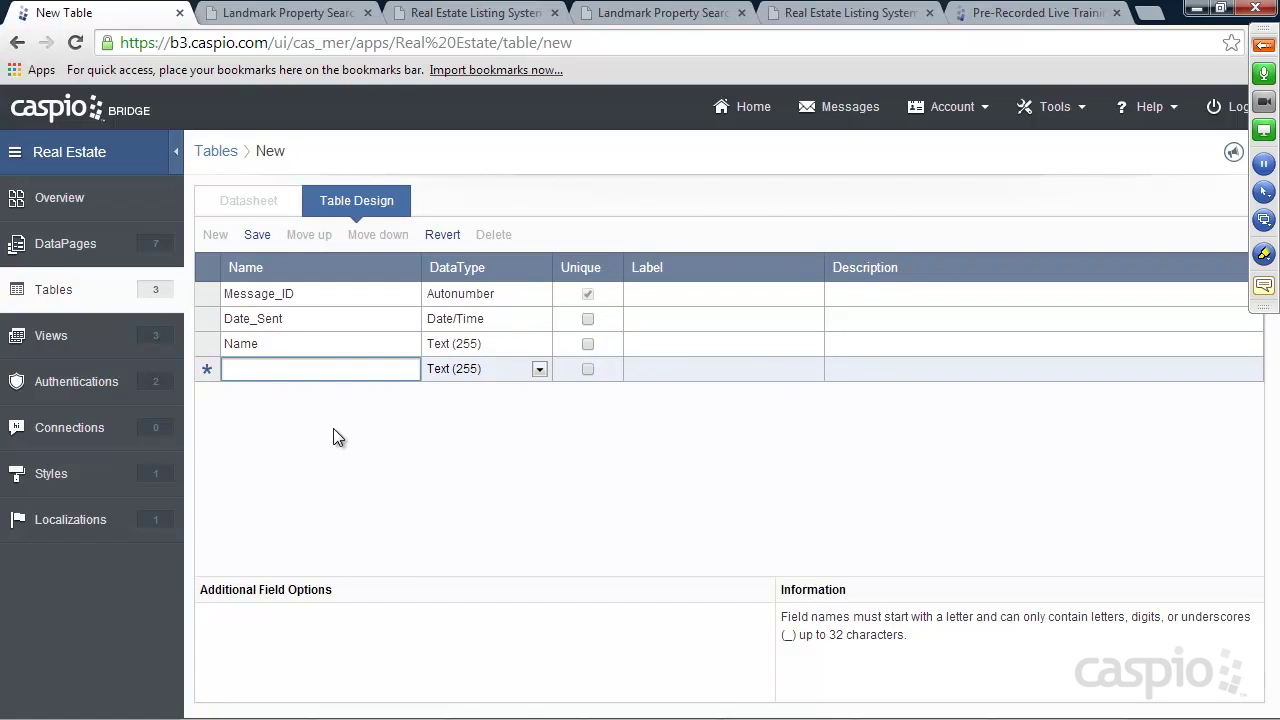
{"action": "type", "text": "Email"}
{"action": "left_click", "coordinate": [320, 393]}
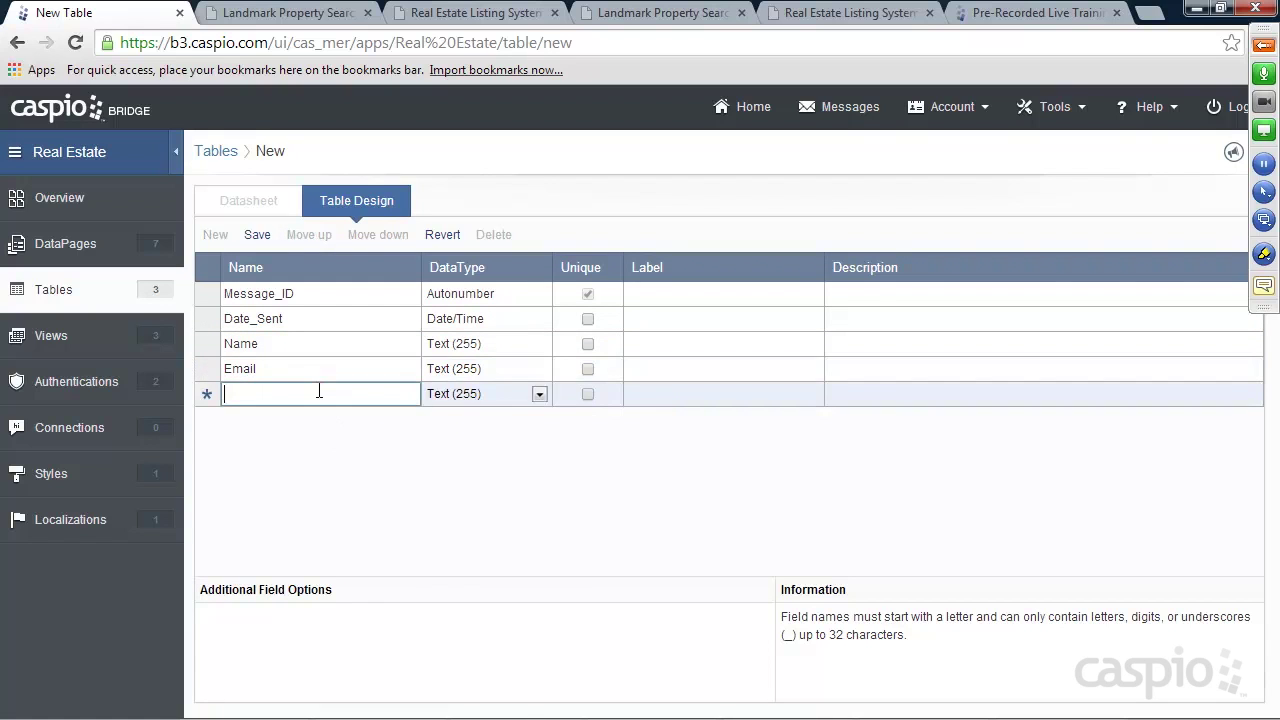
{"action": "type", "text": "Phone"}
{"action": "left_click", "coordinate": [319, 418]}
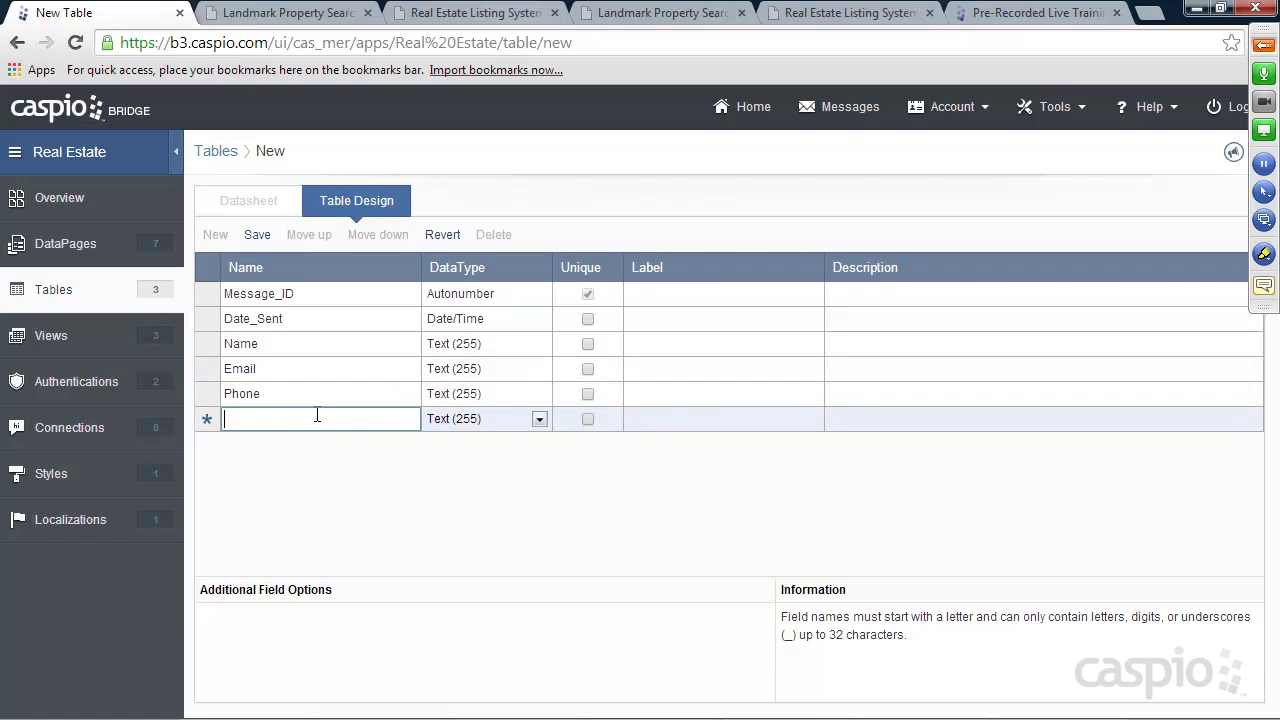
{"action": "type", "text": "Message"}
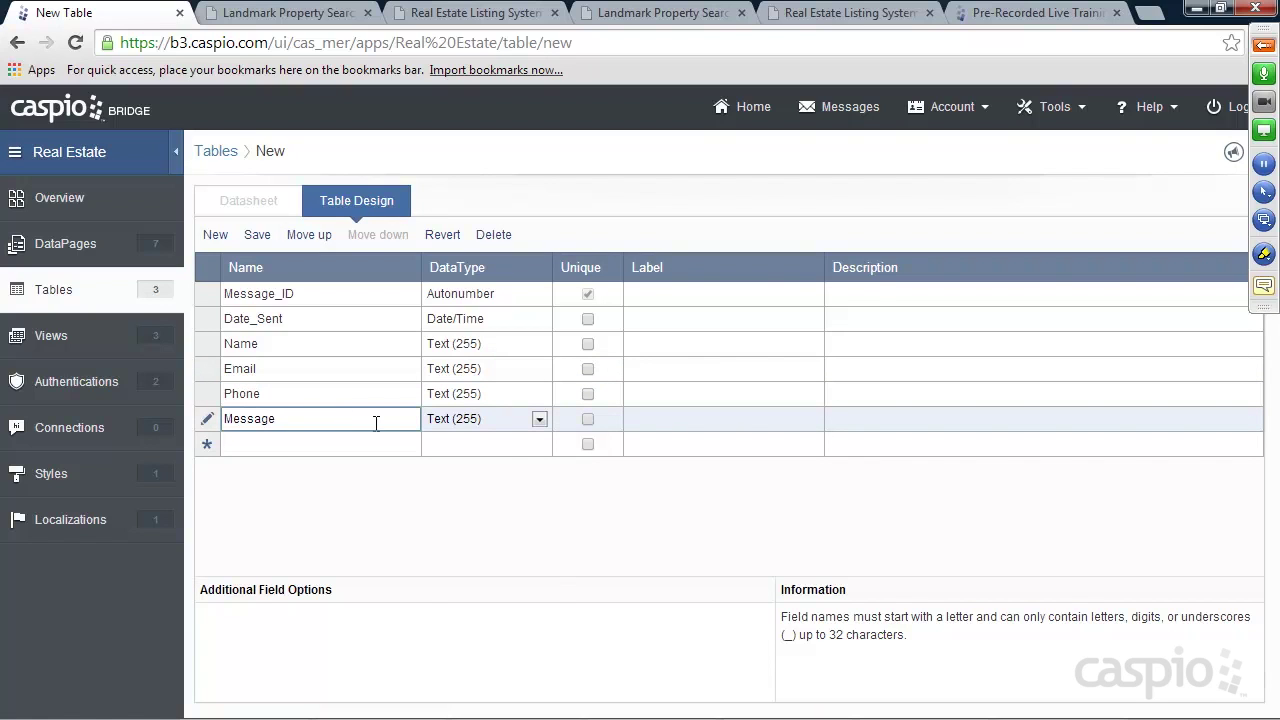
{"action": "left_click", "coordinate": [431, 421]}
{"action": "left_click", "coordinate": [450, 476]}
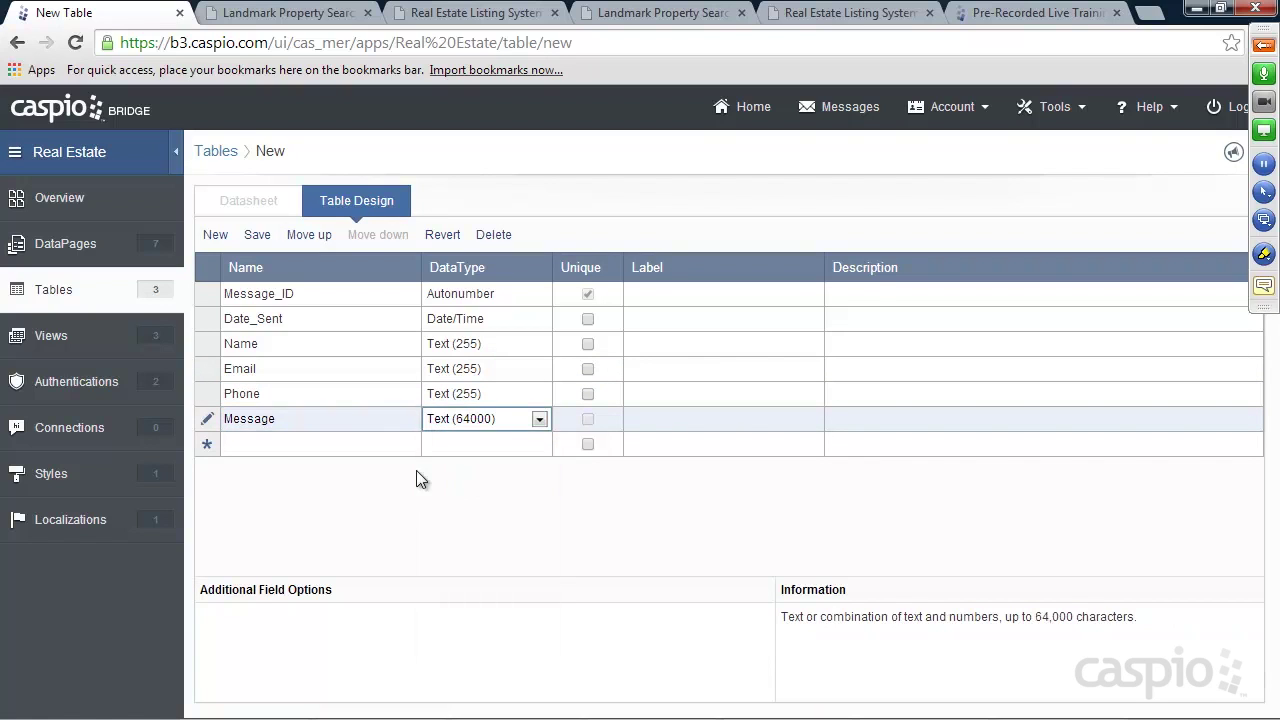
{"action": "left_click", "coordinate": [323, 446]}
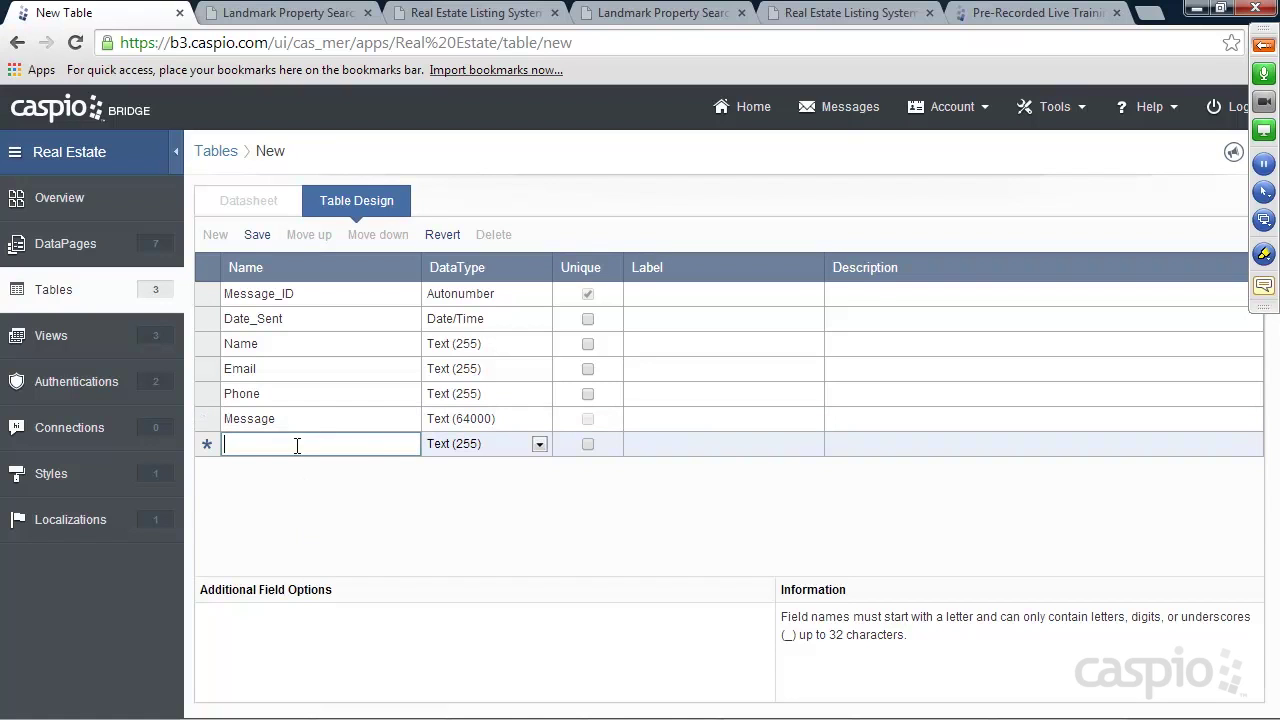
{"action": "left_click", "coordinate": [290, 16]}
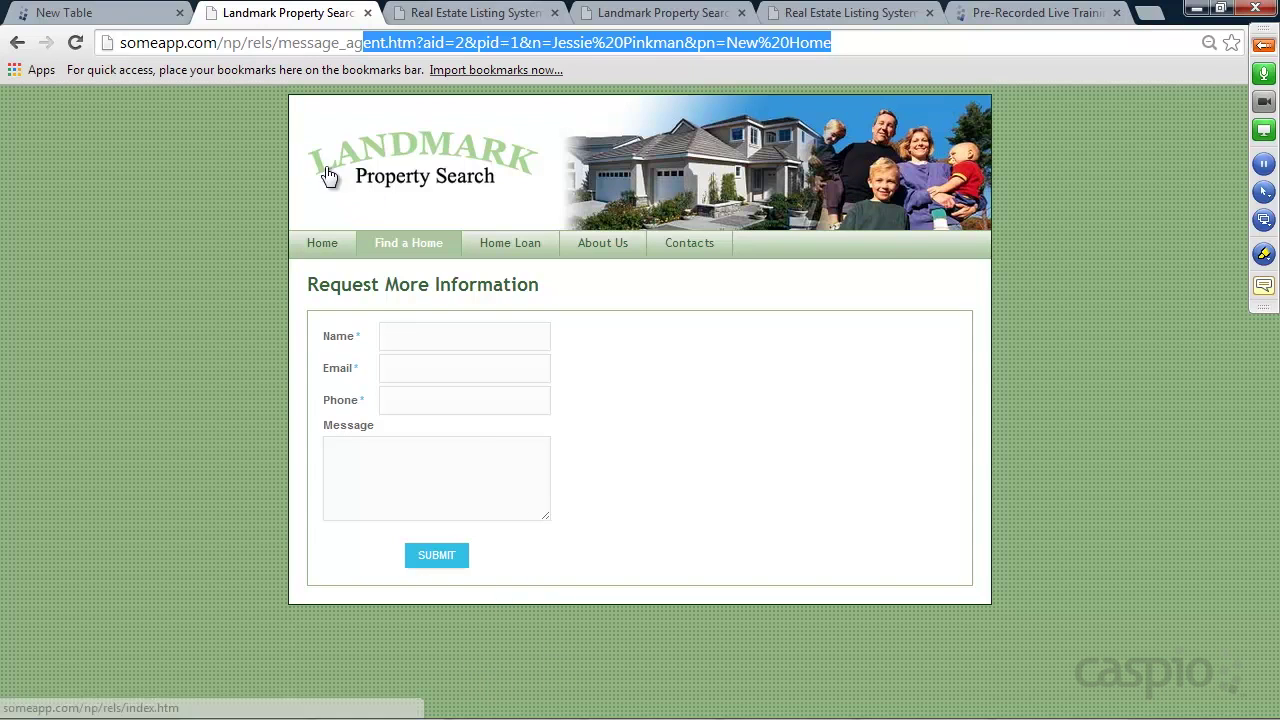
Add Property_ID as Number, Agent_Name as text, and Agent_ID as Number
{"action": "left_click", "coordinate": [111, 16]}
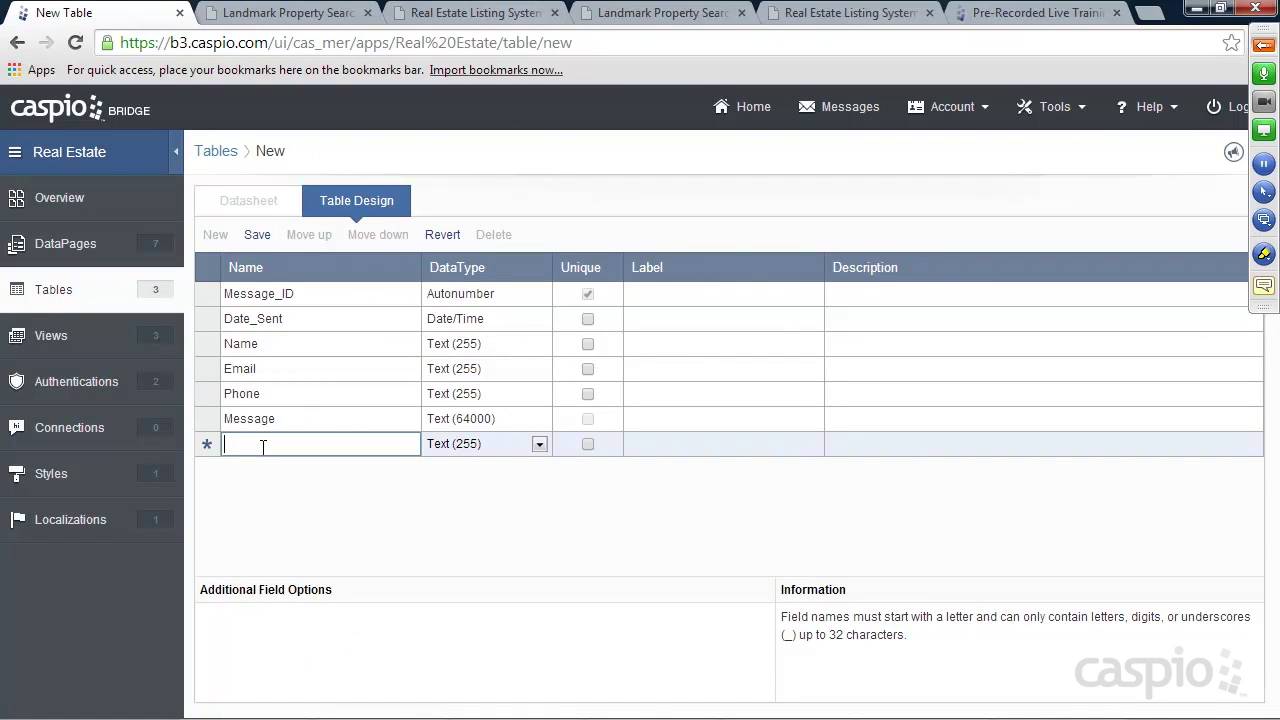
{"action": "type", "text": "Proper"}
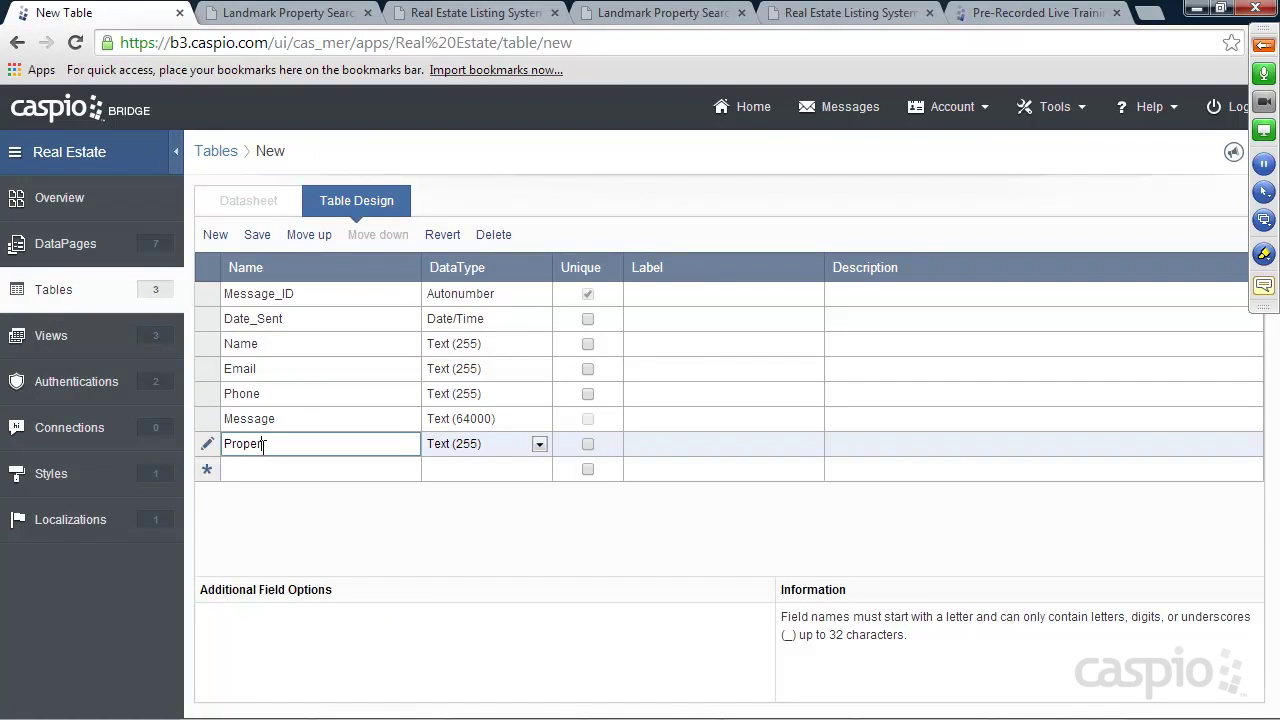
{"action": "type", "text": "ty_ID"}
{"action": "left_click", "coordinate": [468, 446]}
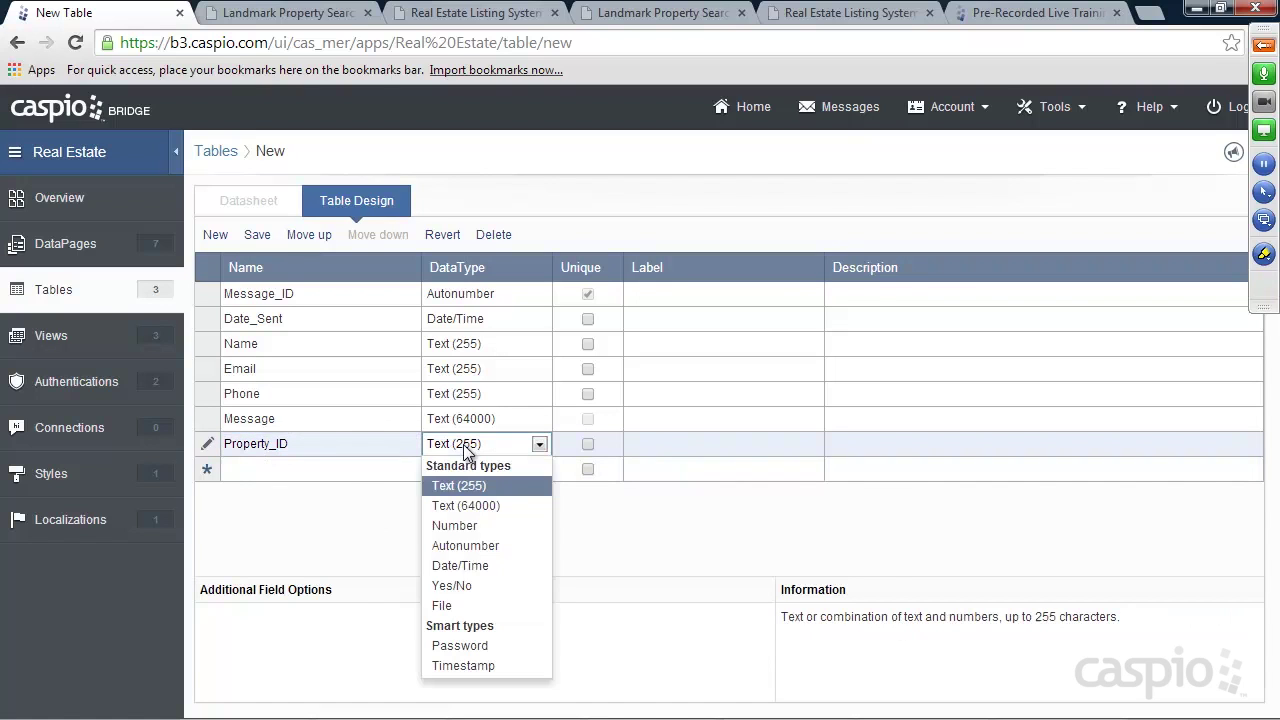
{"action": "left_click", "coordinate": [471, 527]}
{"action": "left_click", "coordinate": [271, 472]}
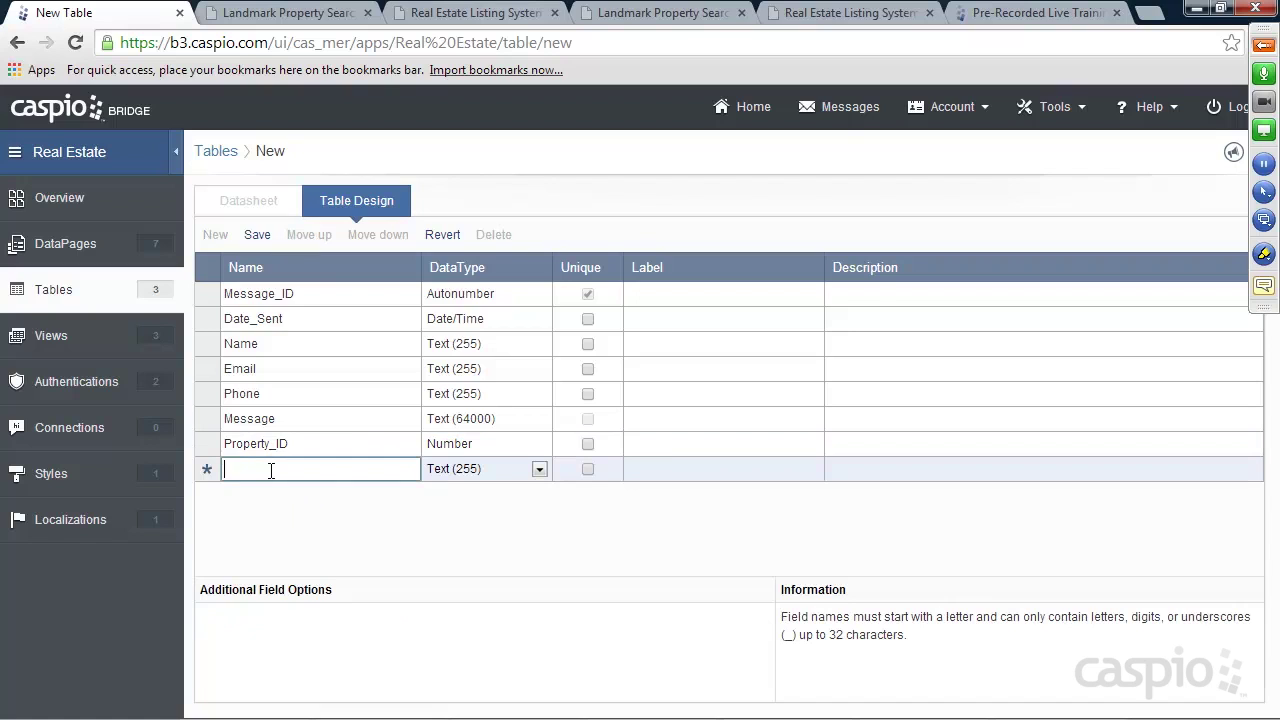
{"action": "type", "text": "Agent_Name"}
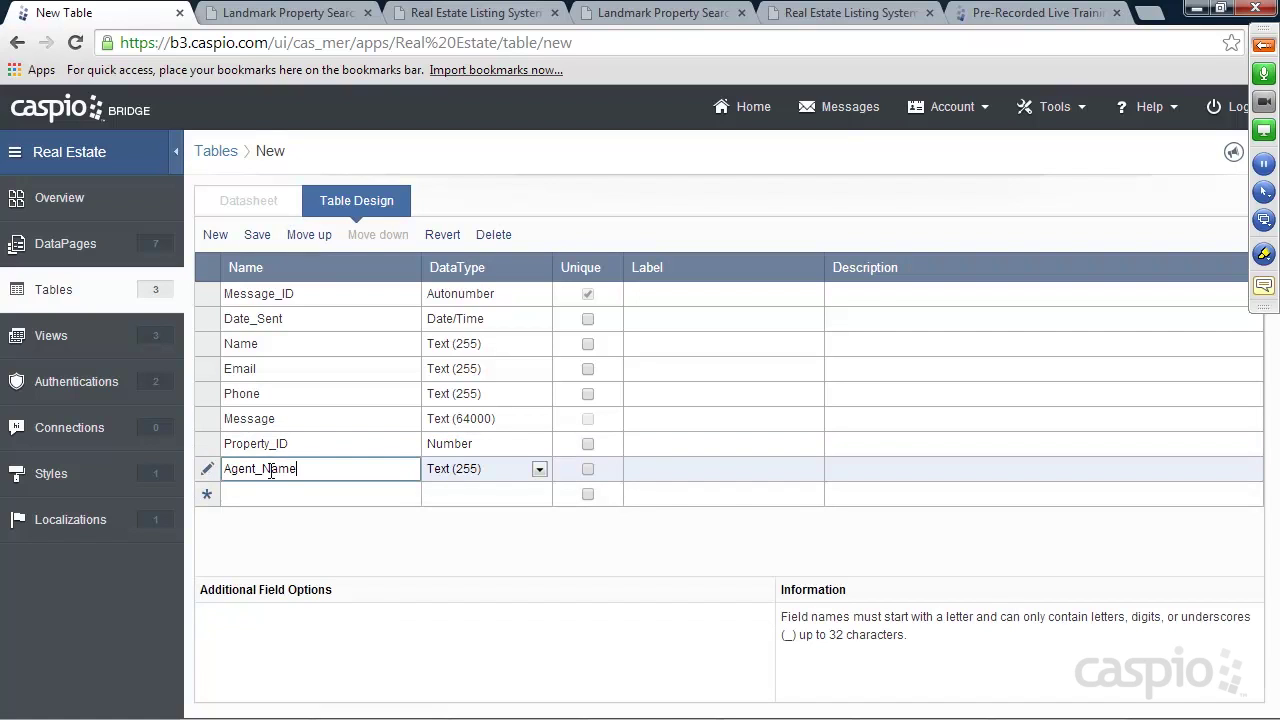
{"action": "left_click", "coordinate": [274, 493]}
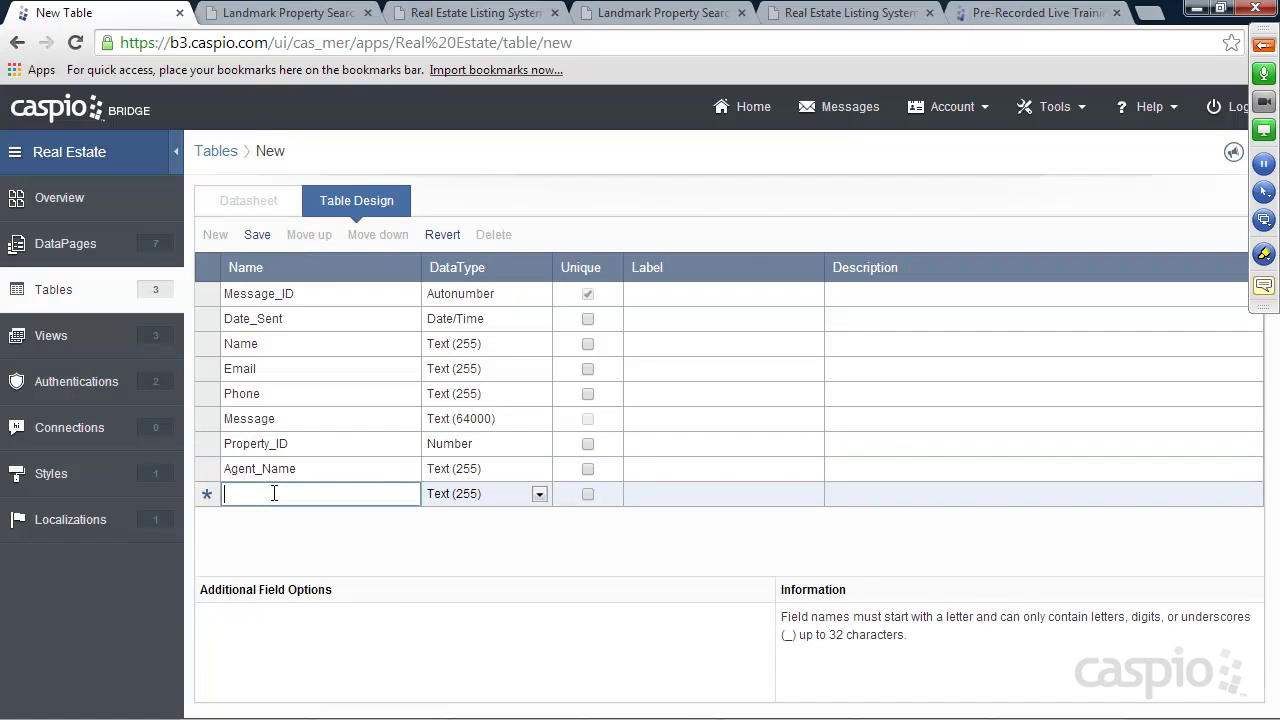
{"action": "type", "text": "Agent_ID"}
{"action": "left_click", "coordinate": [479, 497]}
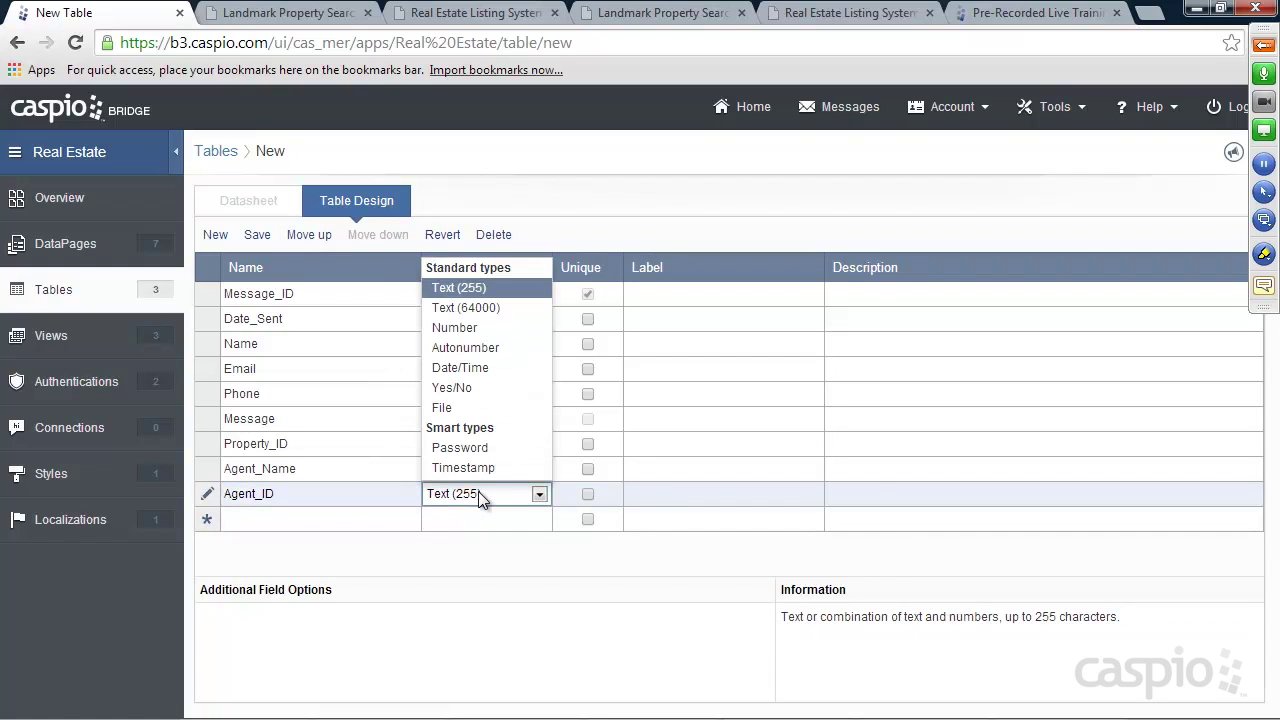
{"action": "left_click", "coordinate": [455, 327]}
Add Notify_email and Property_Name text fields, checking them against the Request More Information form
{"action": "left_click", "coordinate": [320, 518]}
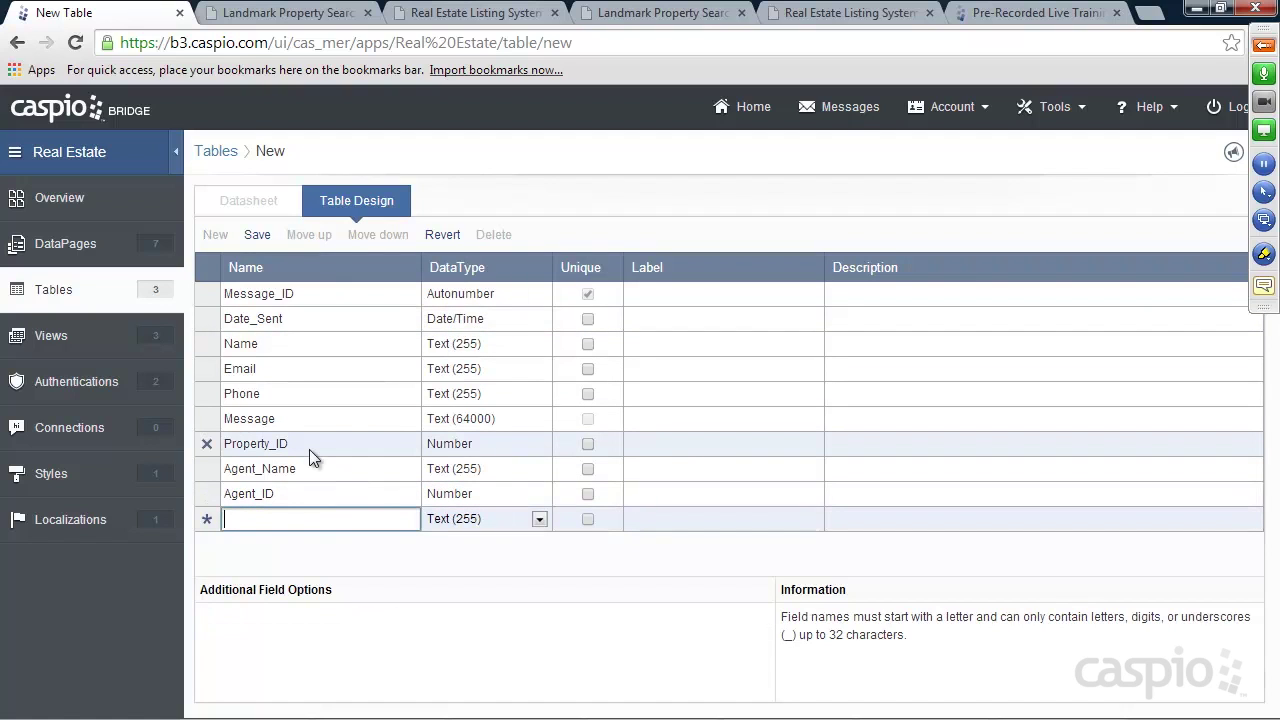
{"action": "type", "text": "Notify_email"}
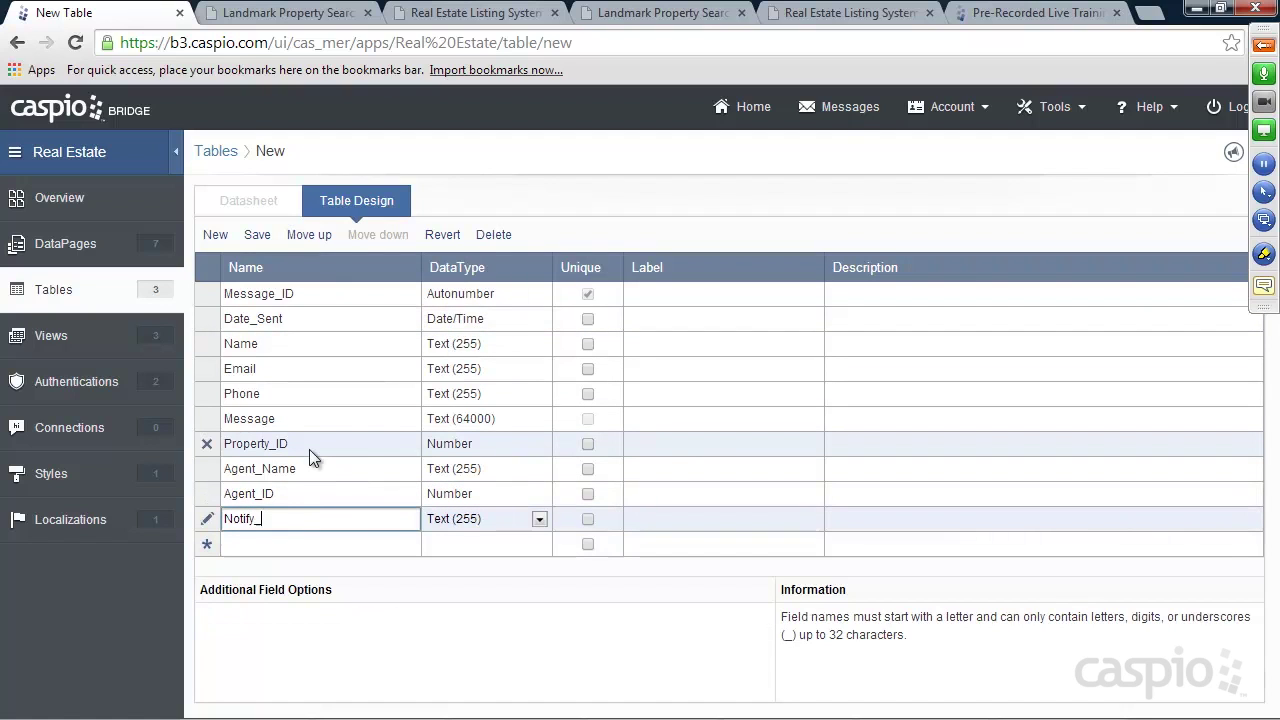
{"action": "left_click", "coordinate": [295, 541]}
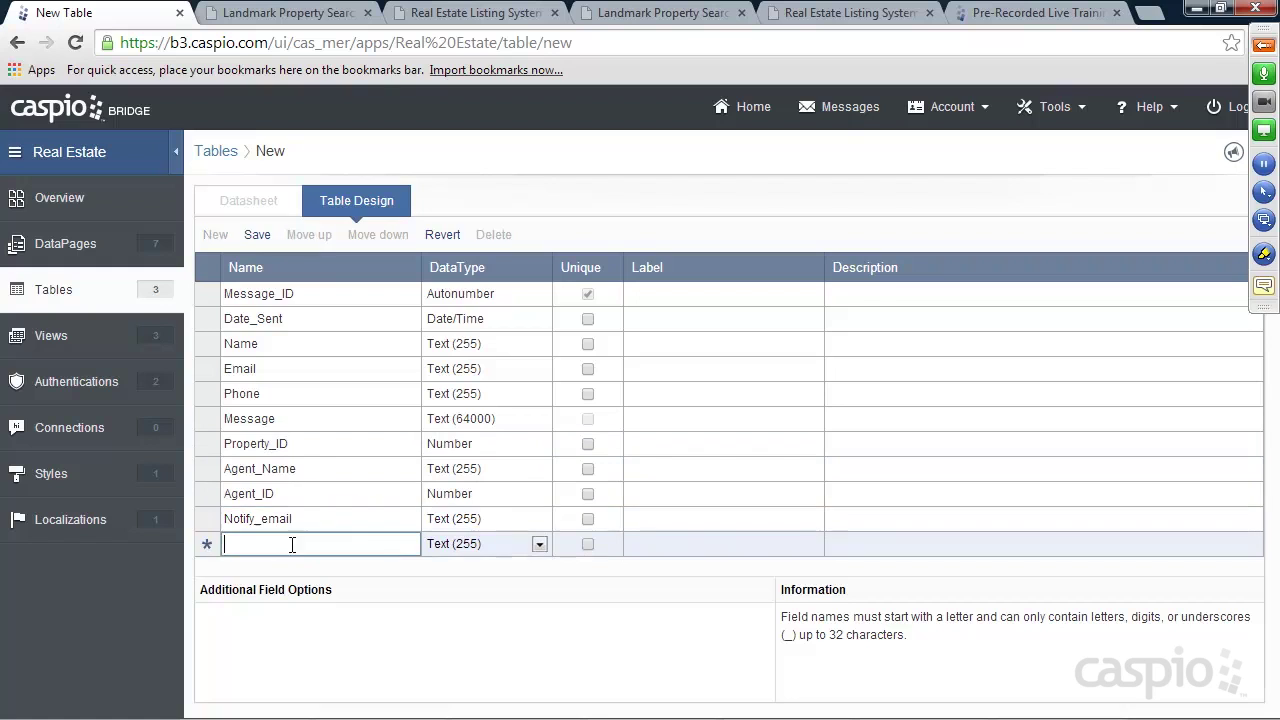
{"action": "type", "text": "Property_Name"}
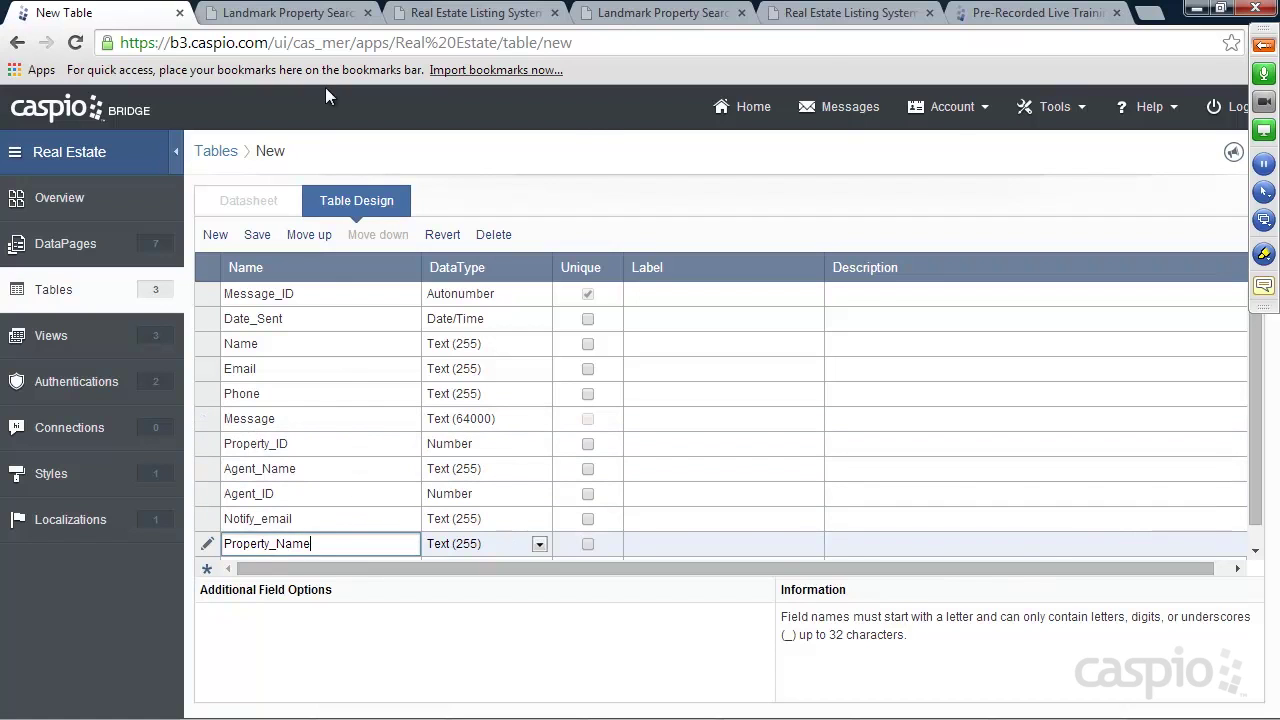
{"action": "left_click", "coordinate": [280, 13]}
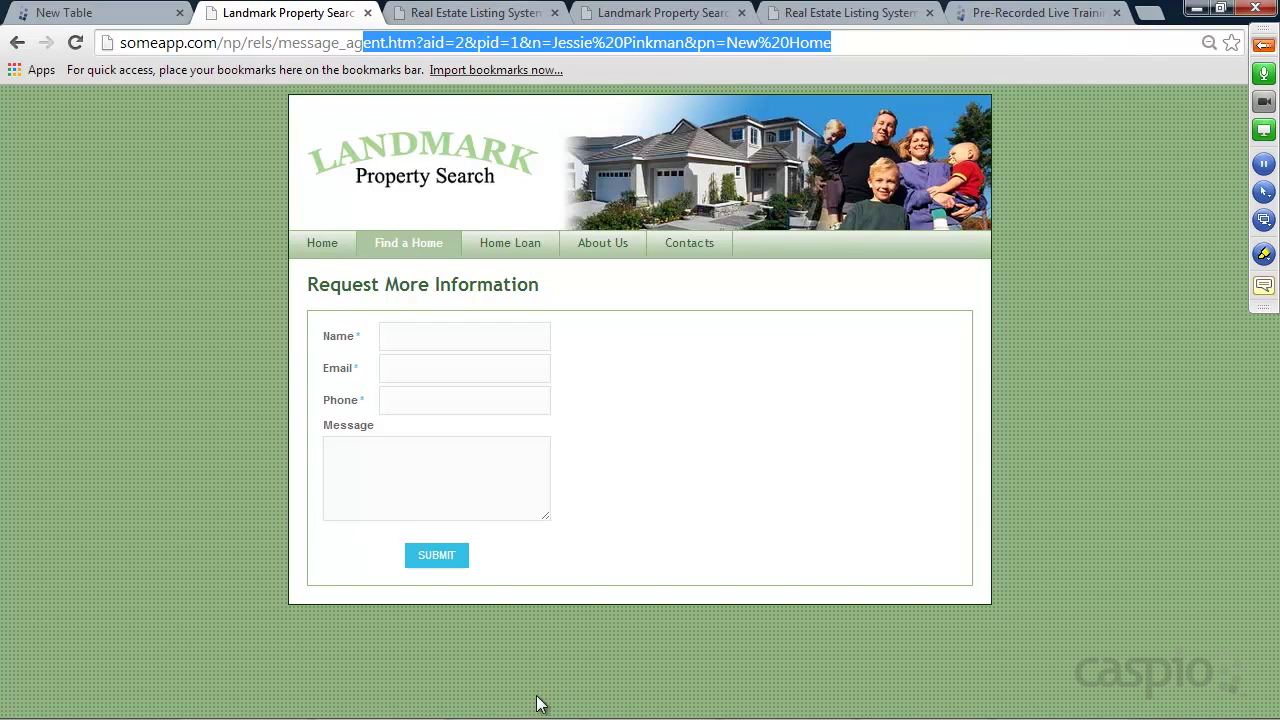
{"action": "left_click", "coordinate": [110, 13]}
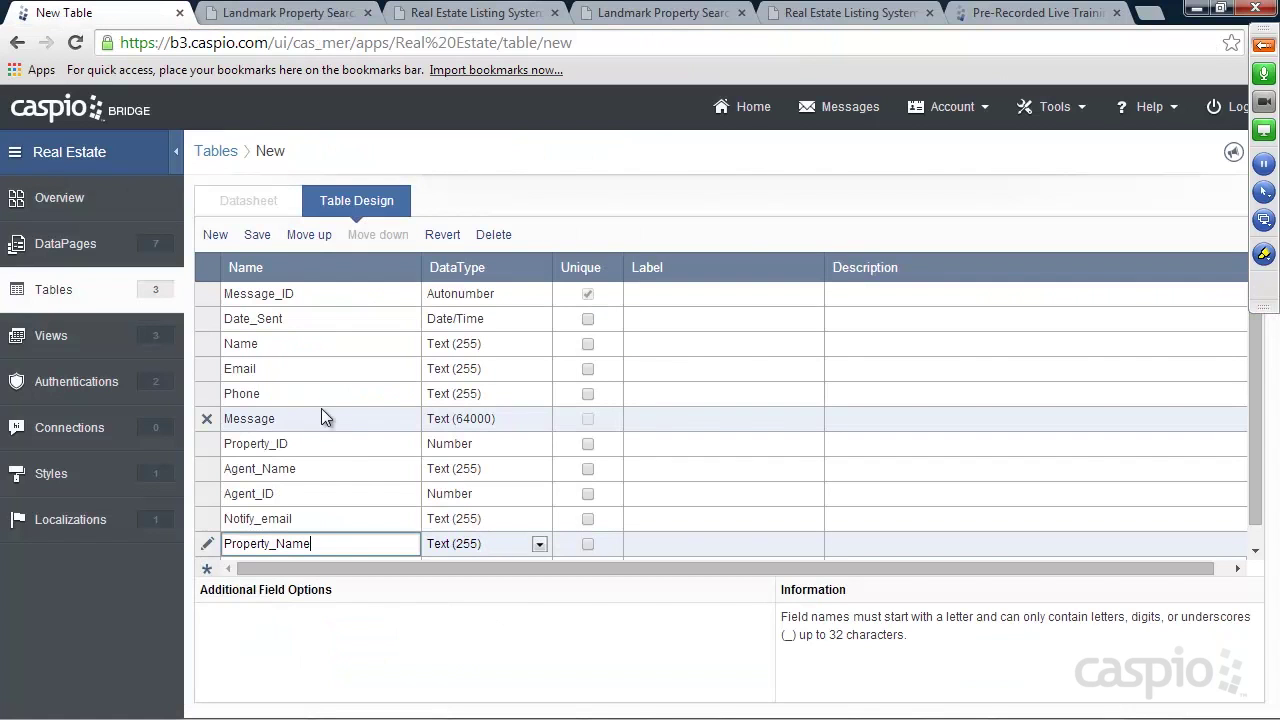
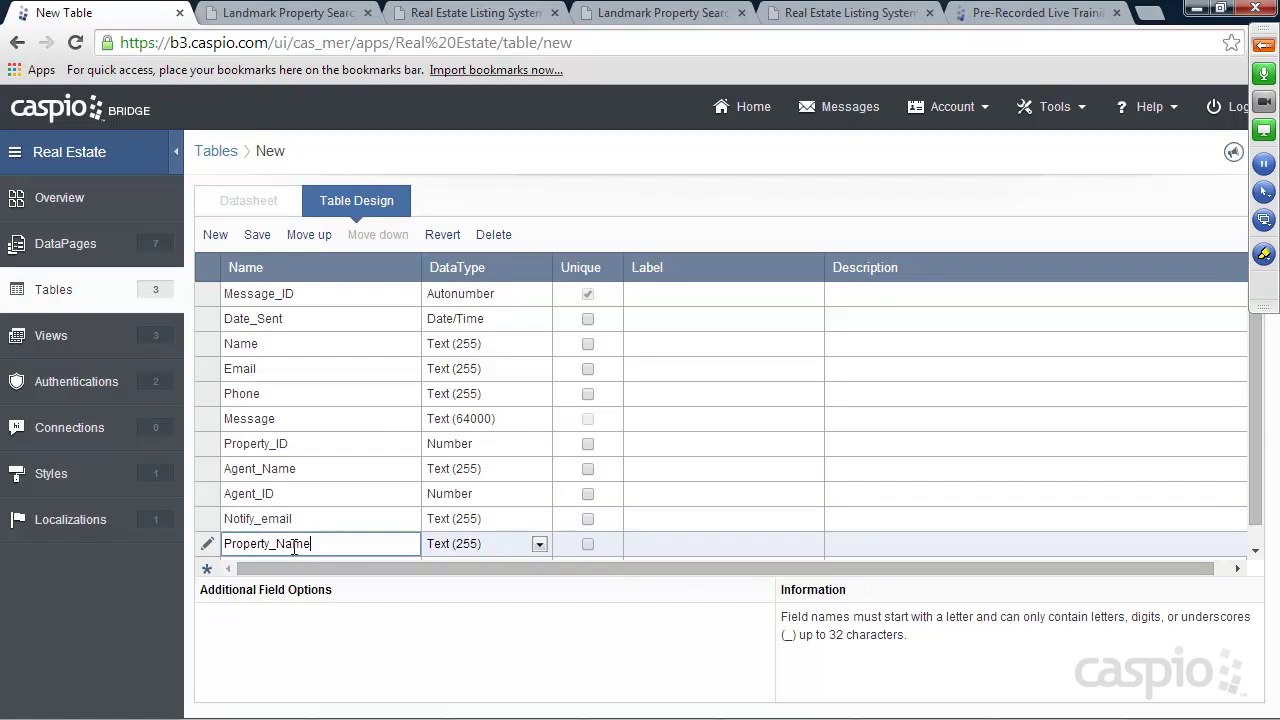
Finish naming the Property_Name field and save the table as Messages_t__
{"action": "left_click_drag", "start_coordinate": [313, 544], "coordinate": [226, 542]}
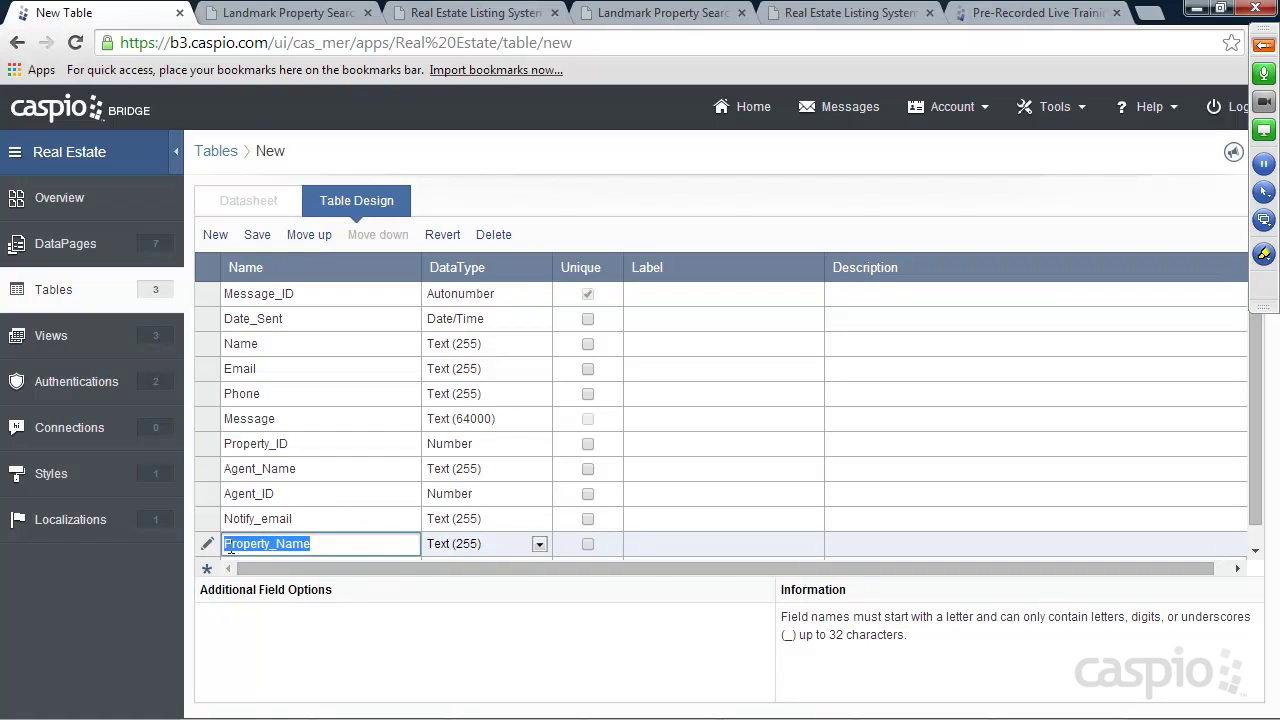
{"action": "left_click", "coordinate": [319, 549]}
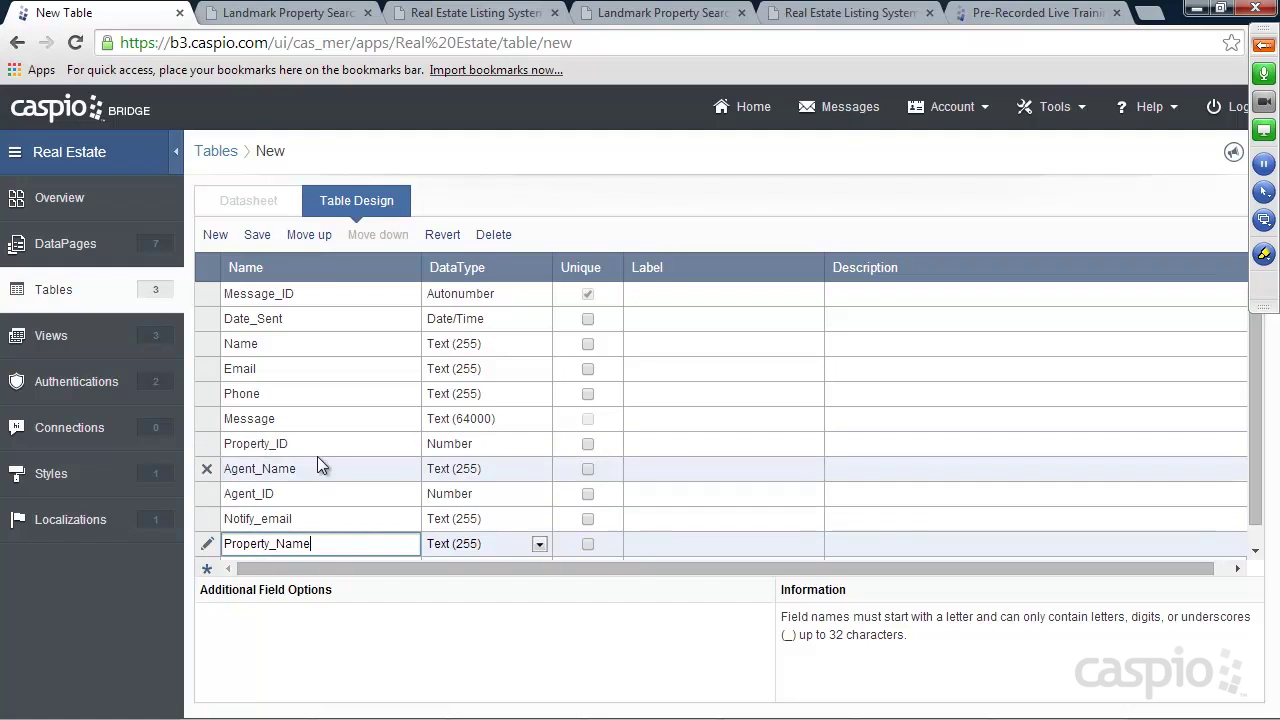
{"action": "left_click", "coordinate": [256, 238]}
{"action": "type", "text": "Messa"}
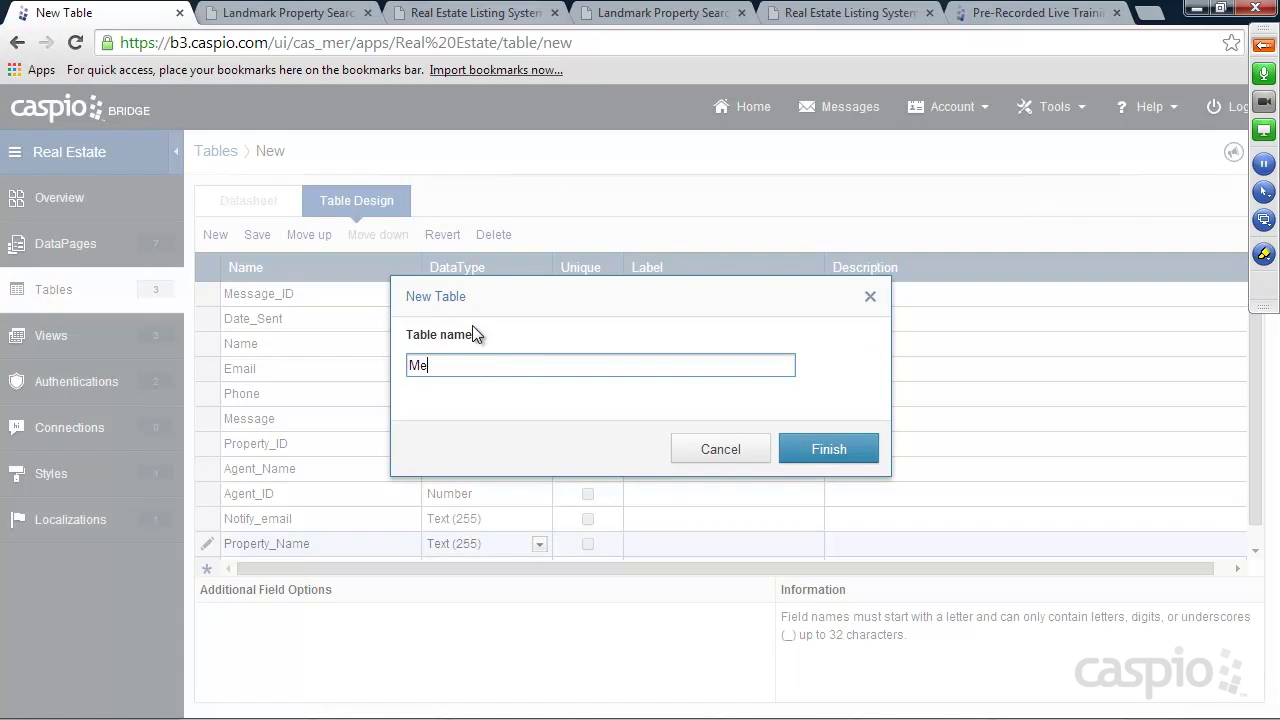
{"action": "type", "text": "ges_t__"}
{"action": "left_click", "coordinate": [820, 452]}
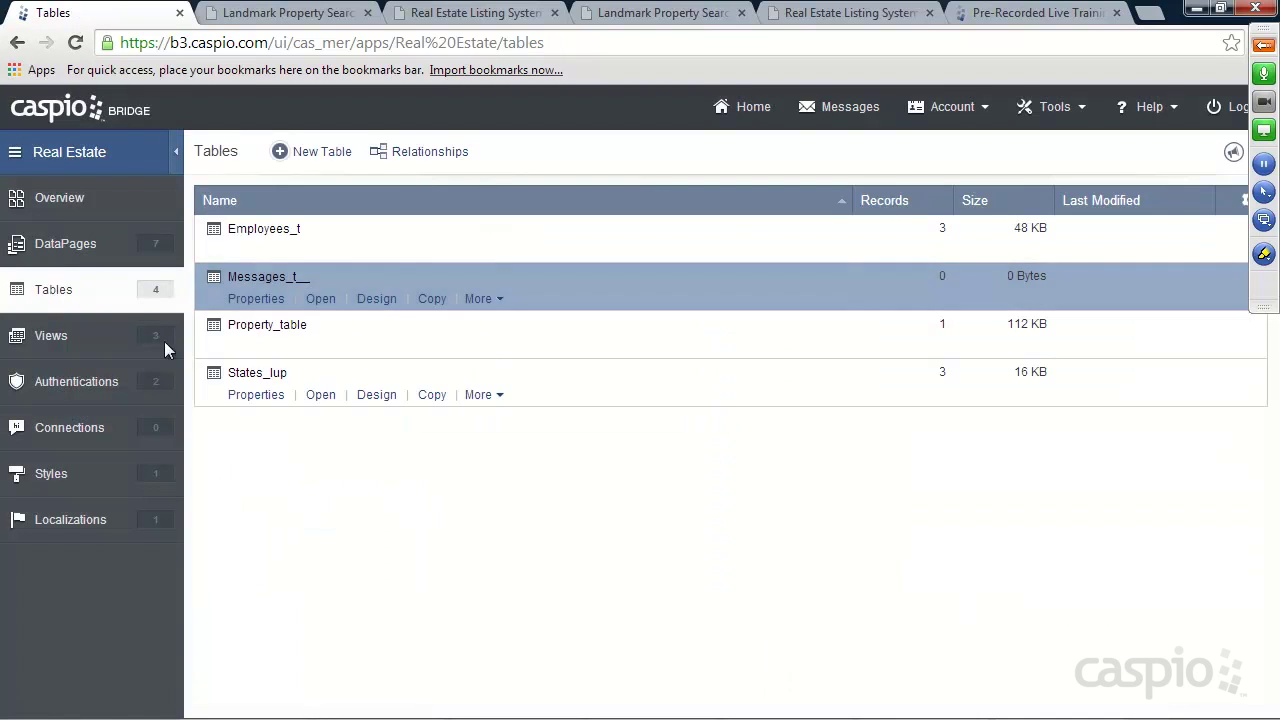
Expand the Public DataPages folder and compare the live Request More Information and property pages
{"action": "left_click", "coordinate": [65, 245]}
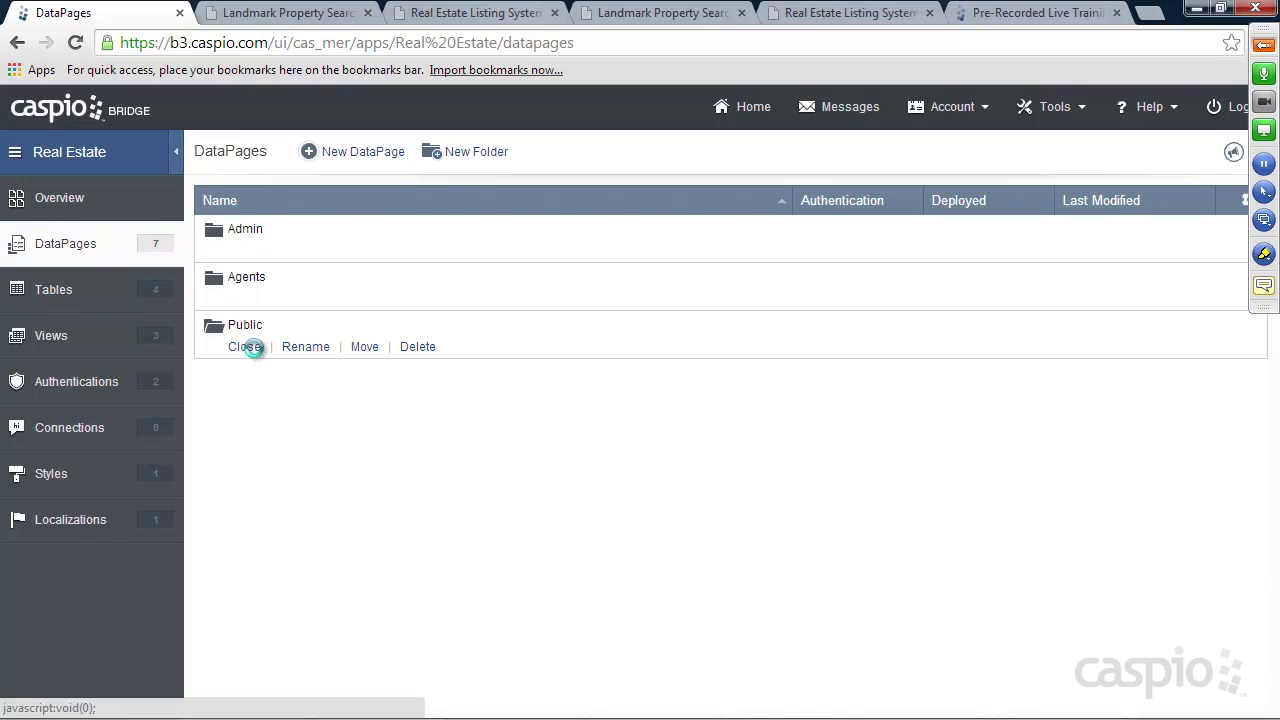
{"action": "left_click", "coordinate": [246, 346]}
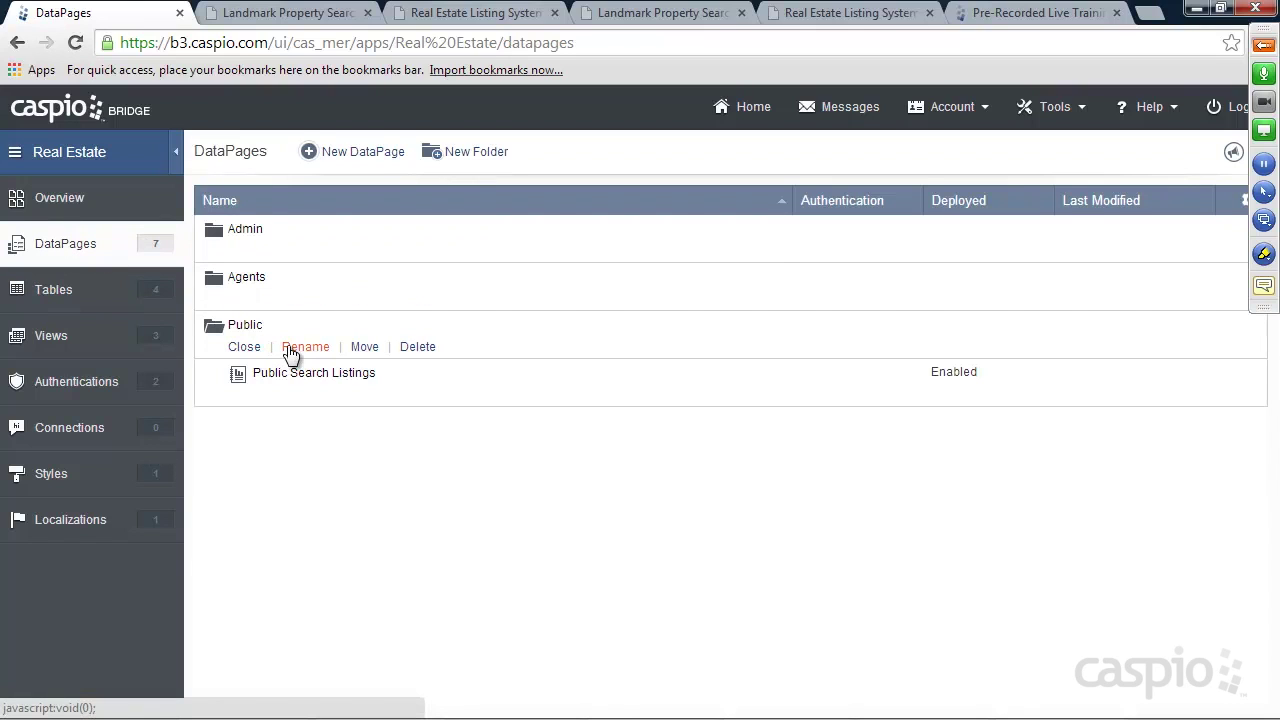
{"action": "left_click", "coordinate": [293, 13]}
{"action": "left_click", "coordinate": [640, 13]}
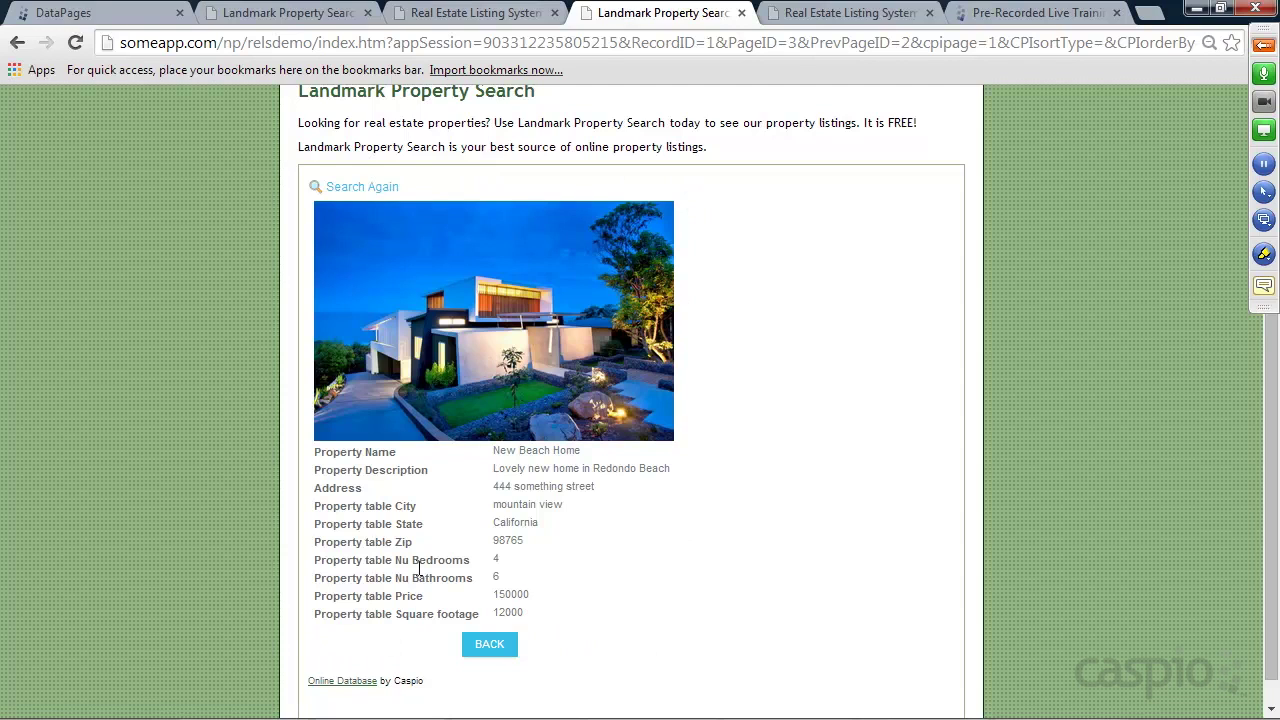
{"action": "left_click", "coordinate": [96, 13]}
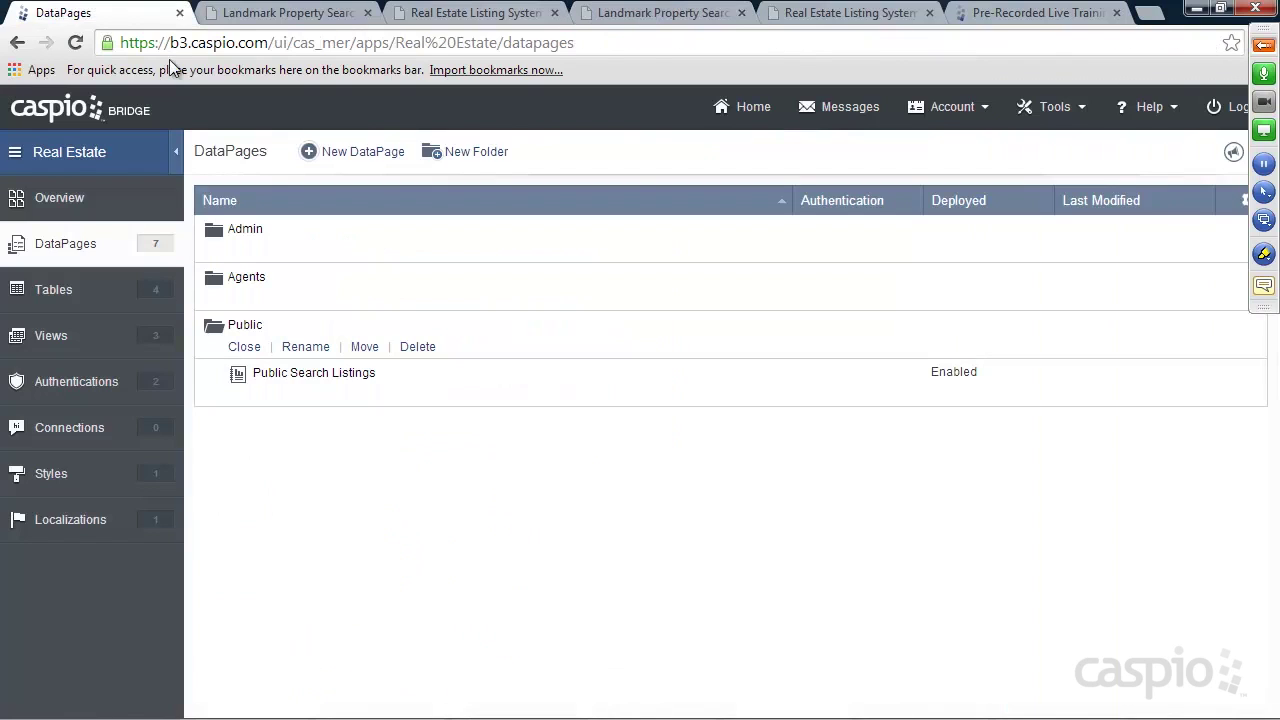
Edit Public Search Listings and jump to its Configure Details Page Fields step
{"action": "left_click", "coordinate": [343, 395]}
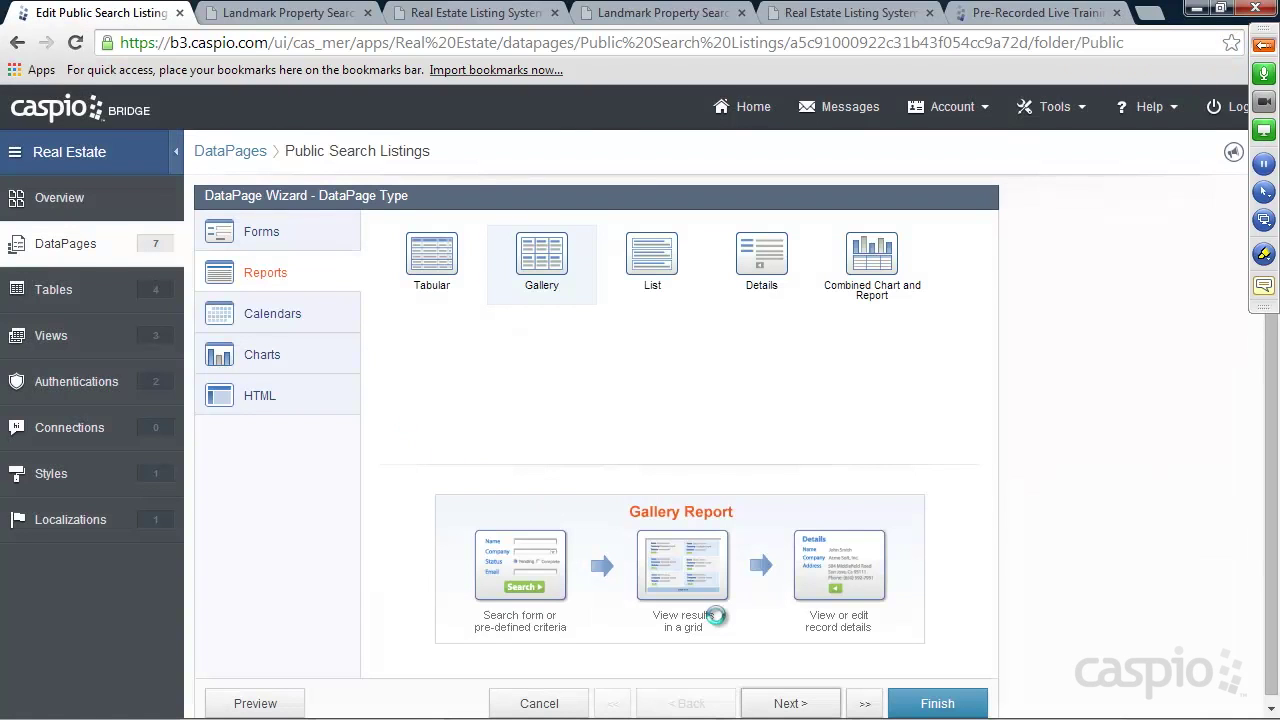
{"action": "left_click", "coordinate": [866, 704]}
{"action": "left_click", "coordinate": [900, 624]}
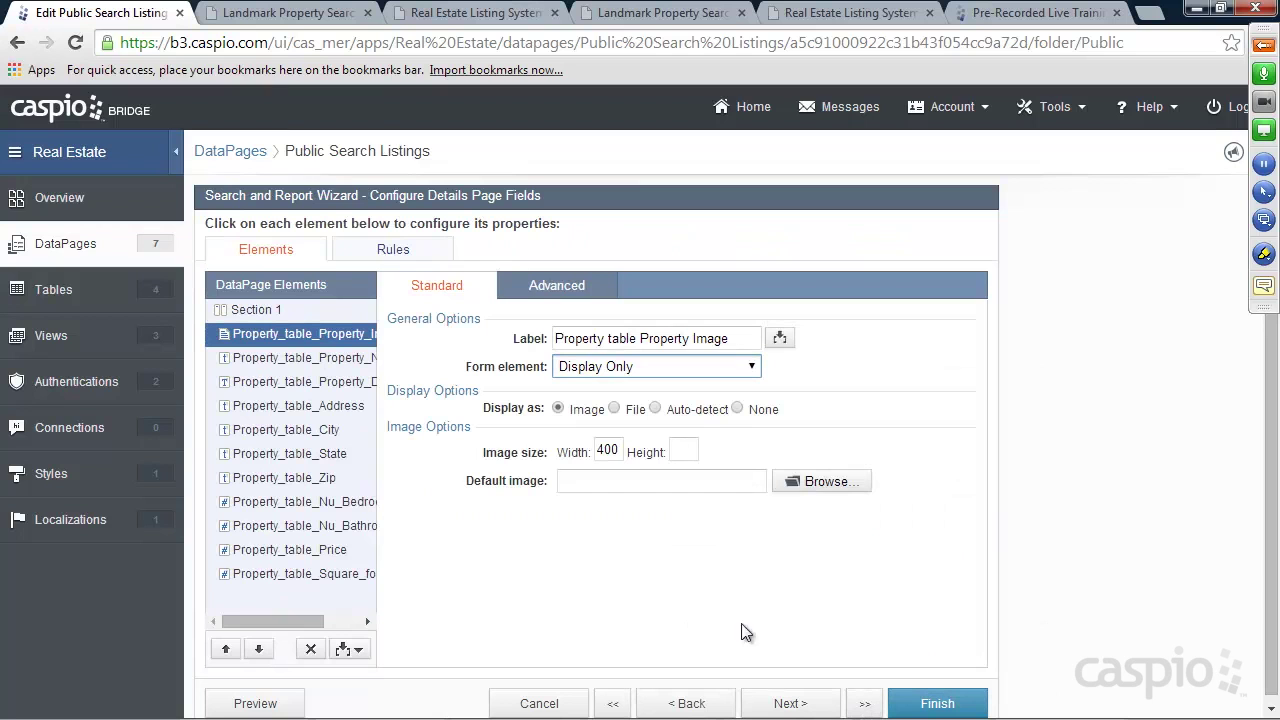
{"action": "left_click", "coordinate": [640, 13]}
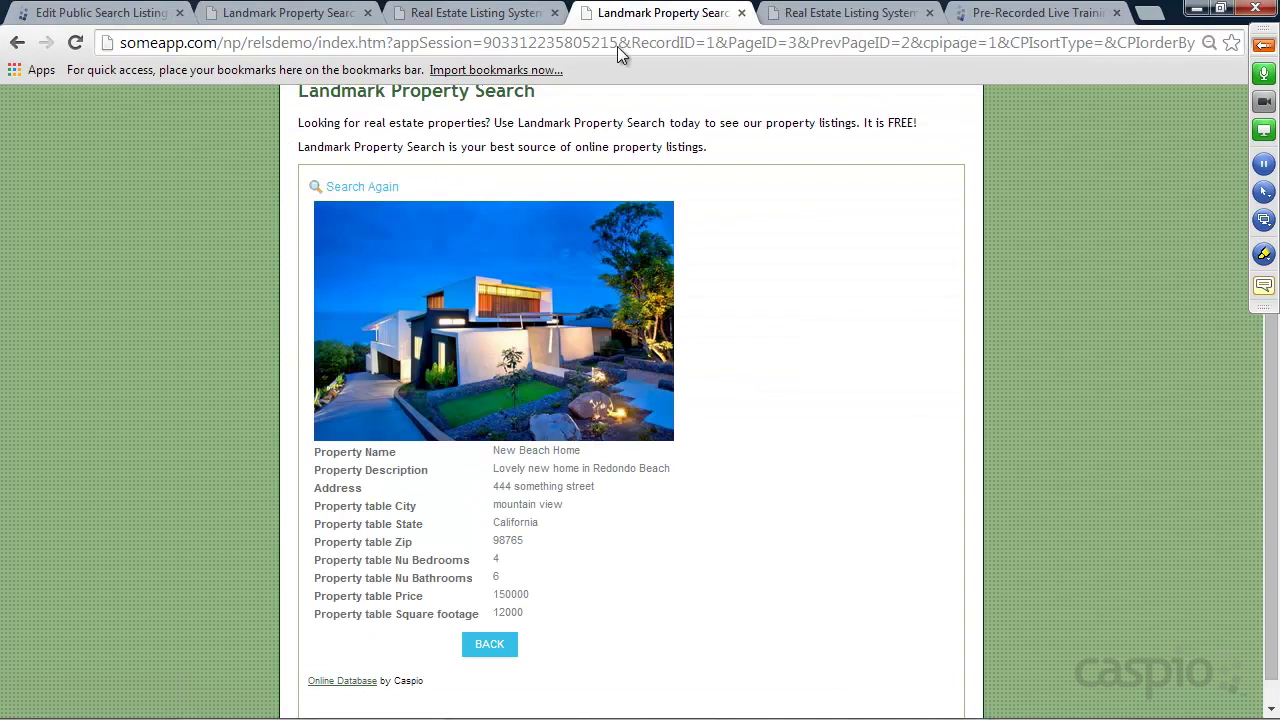
{"action": "left_click", "coordinate": [100, 13]}
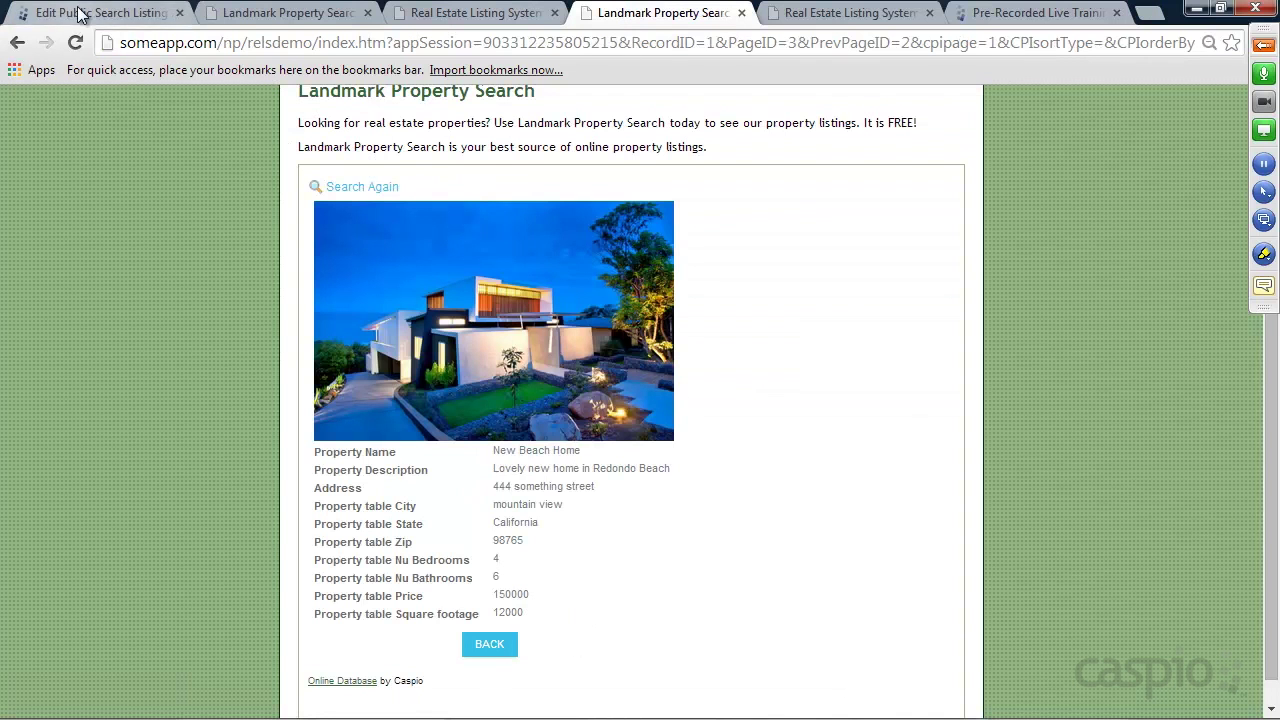
{"action": "left_click", "coordinate": [351, 650]}
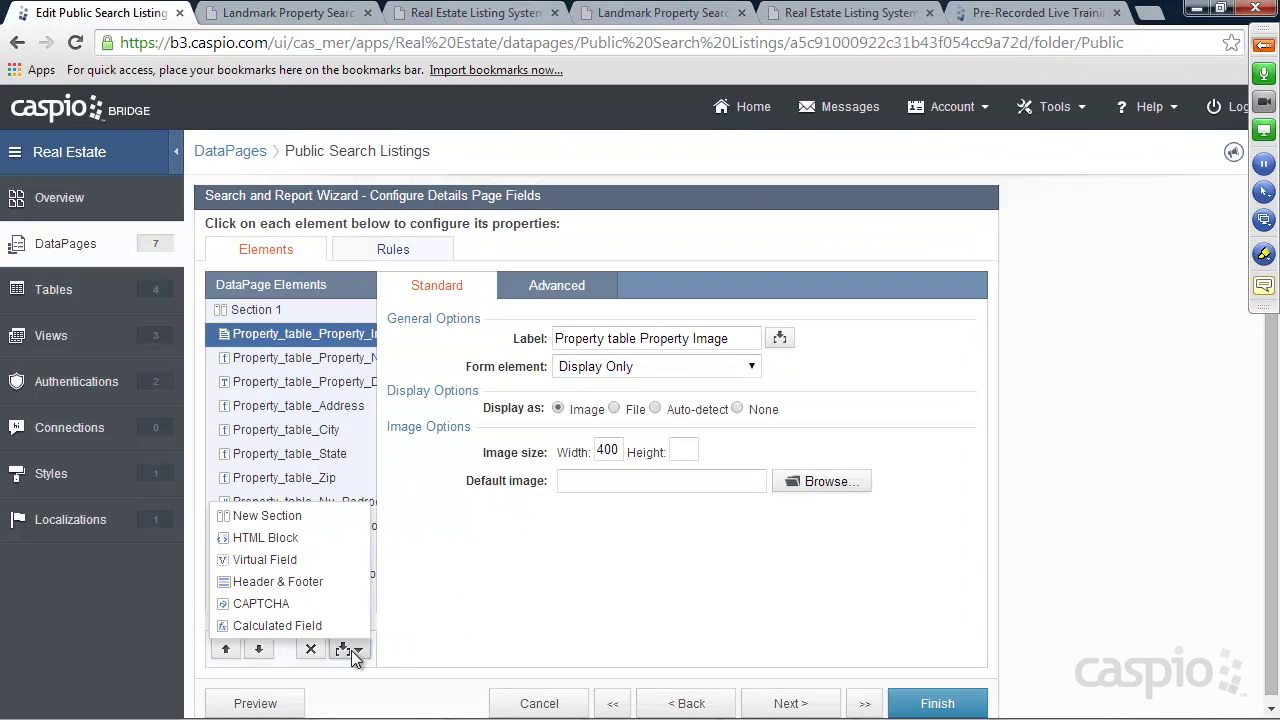
Insert an HTML Block holding an <a href="">Contact Agent</a> link
{"action": "left_click", "coordinate": [290, 540]}
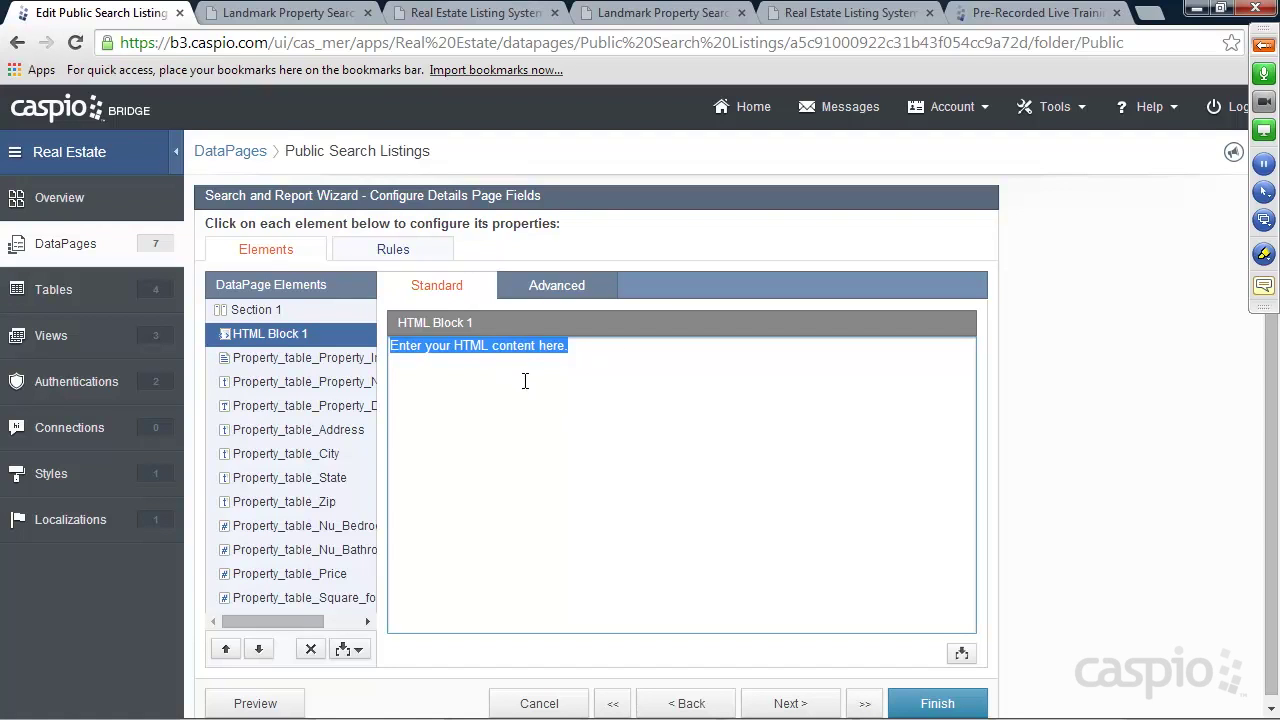
{"action": "type", "text": "<a href=\"\">Contact Ag"}
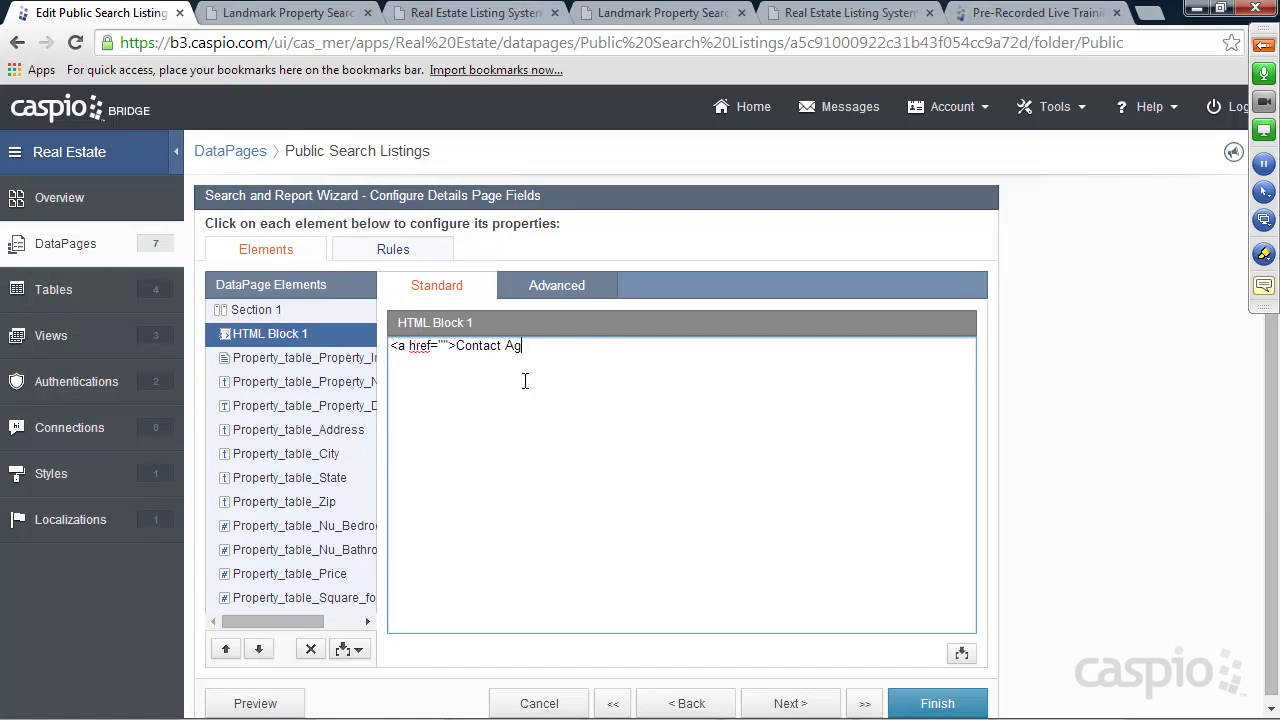
{"action": "type", "text": "ent</a>"}
{"action": "left_click", "coordinate": [300, 12]}
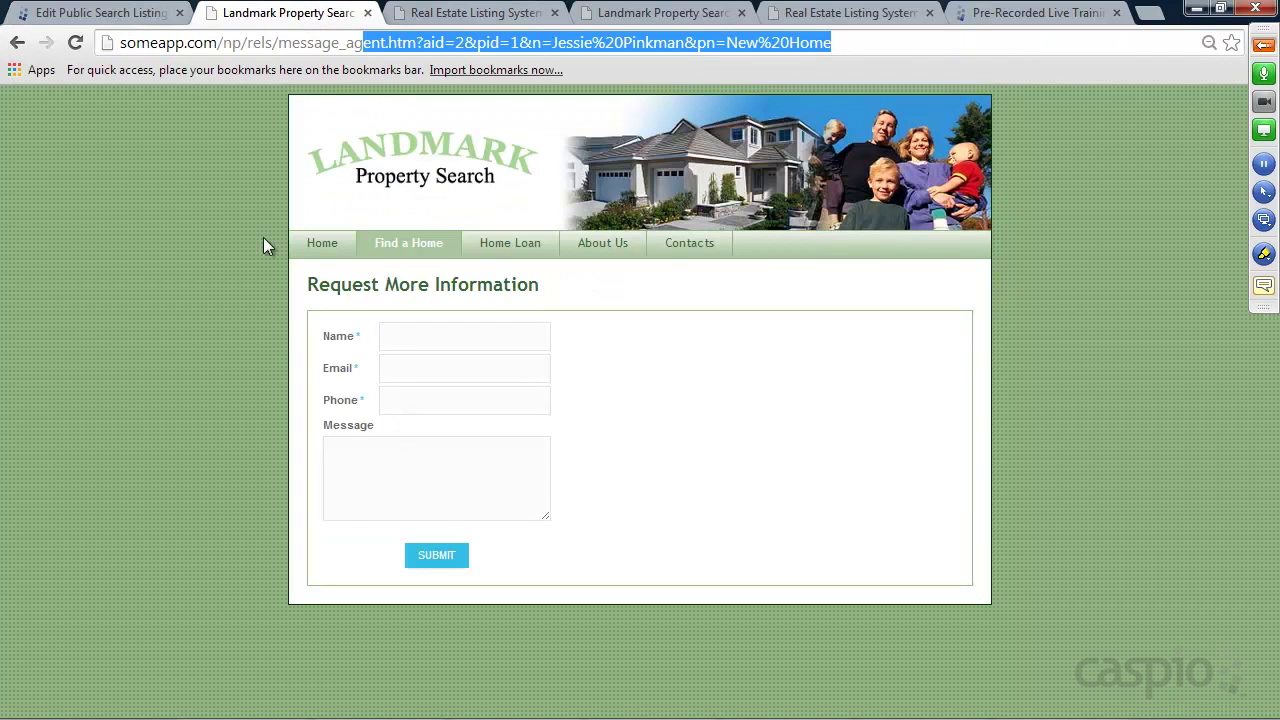
{"action": "left_click", "coordinate": [16, 45]}
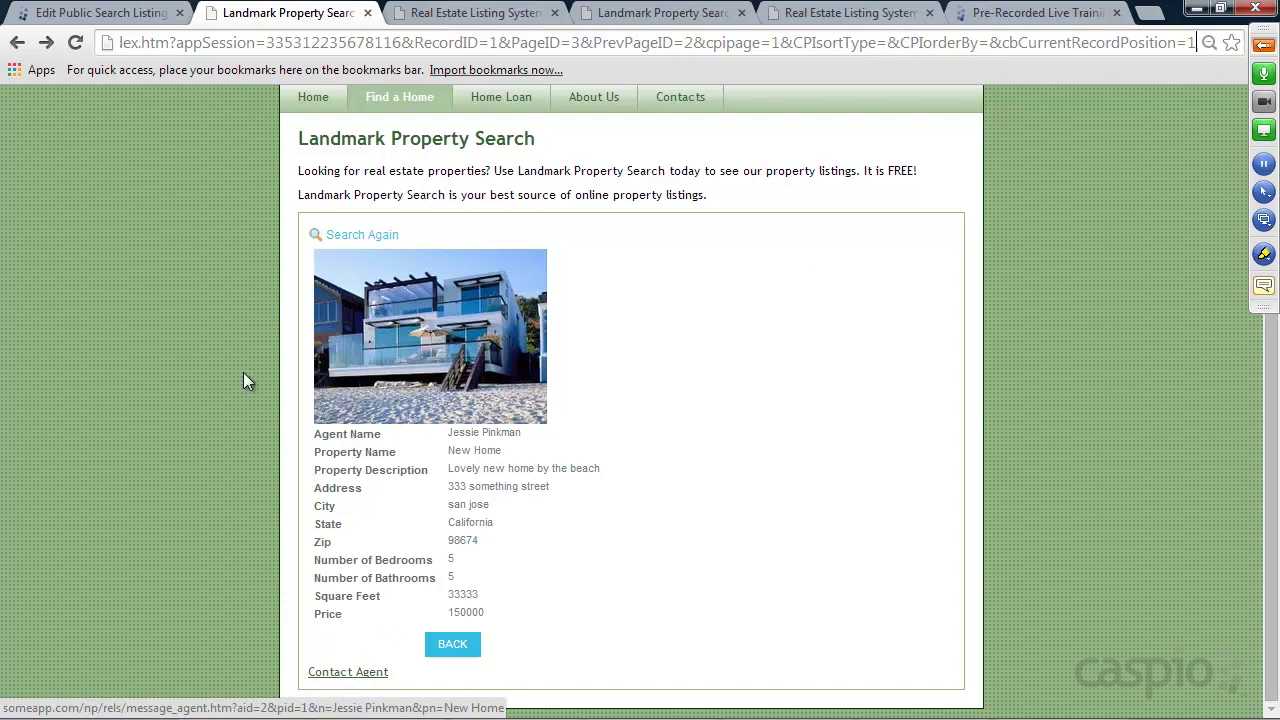
{"action": "left_click", "coordinate": [100, 13]}
{"action": "left_click", "coordinate": [445, 350]}
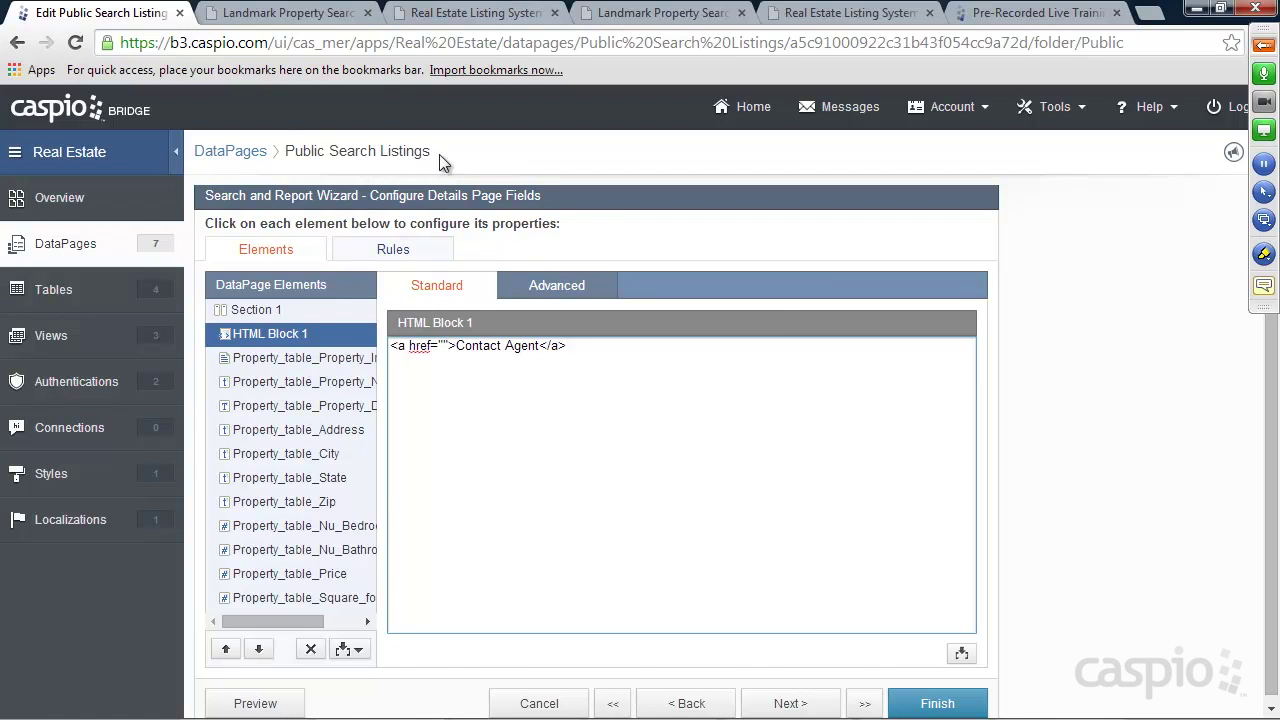
Follow the live Contact Agent link and note the message_agent.htm page name
{"action": "left_click", "coordinate": [282, 16]}
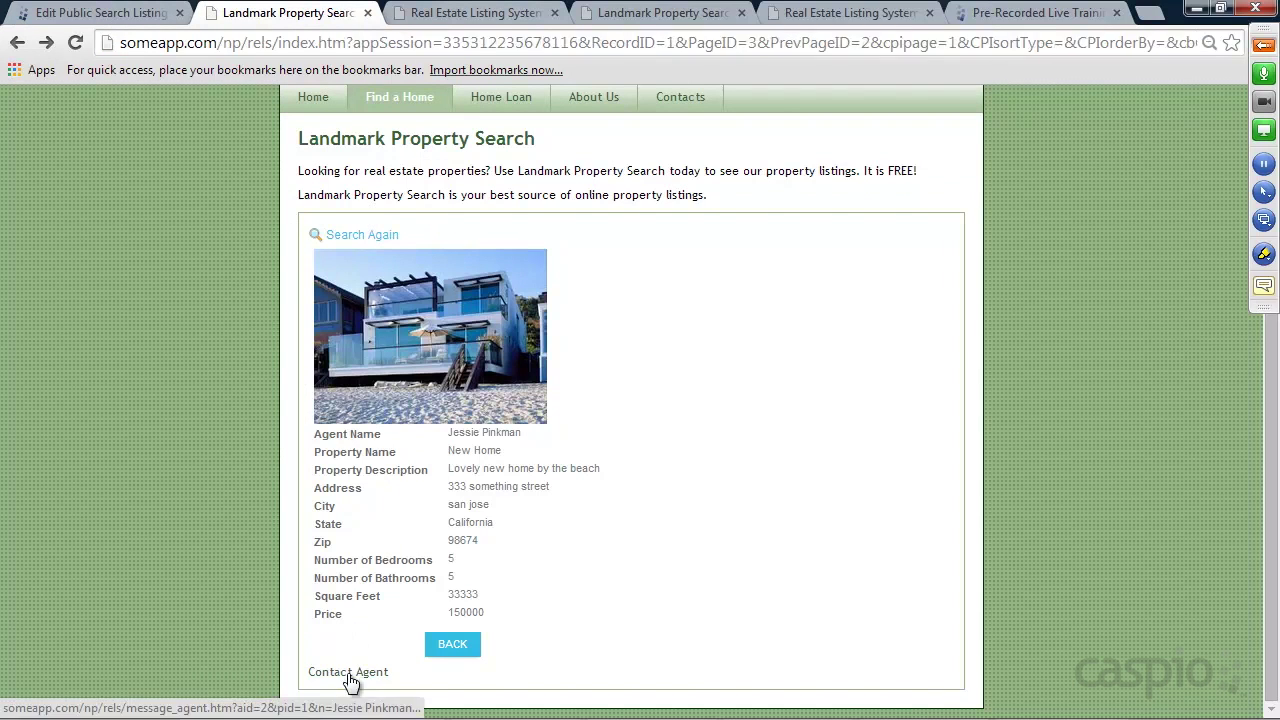
{"action": "left_click", "coordinate": [347, 673]}
{"action": "left_click_drag", "start_coordinate": [279, 43], "coordinate": [417, 42]}
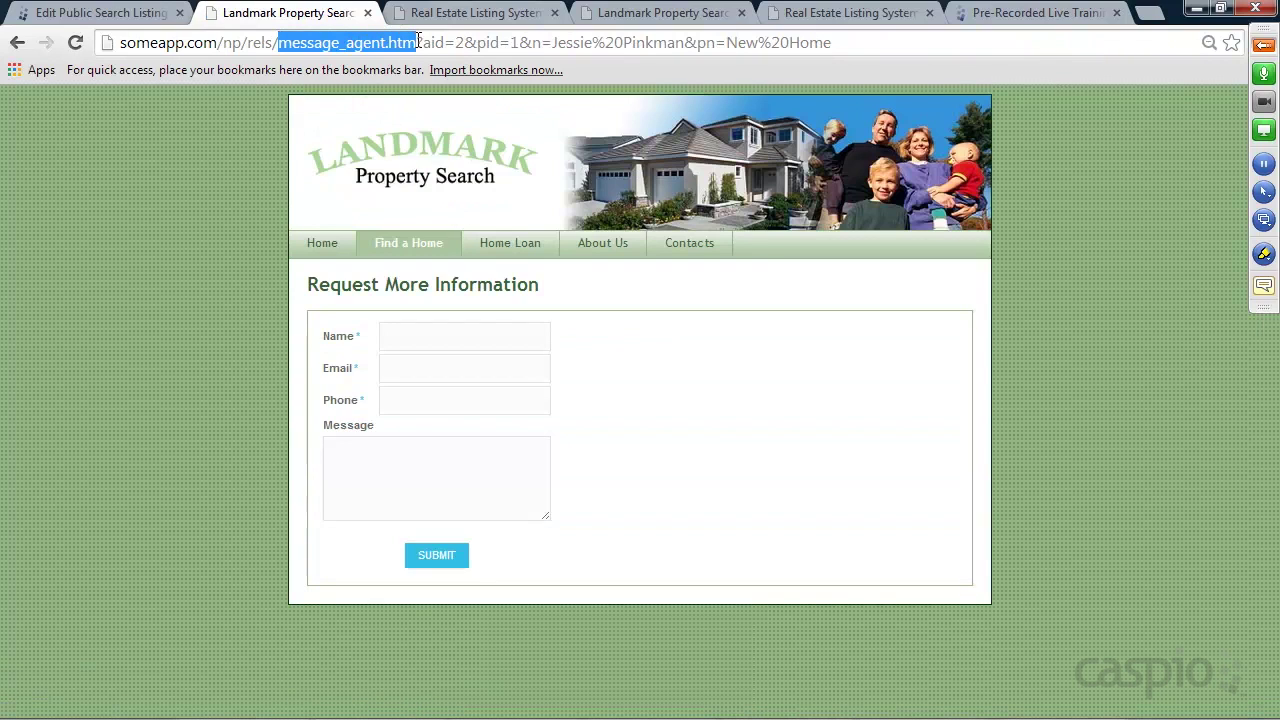
{"action": "left_click", "coordinate": [560, 710]}
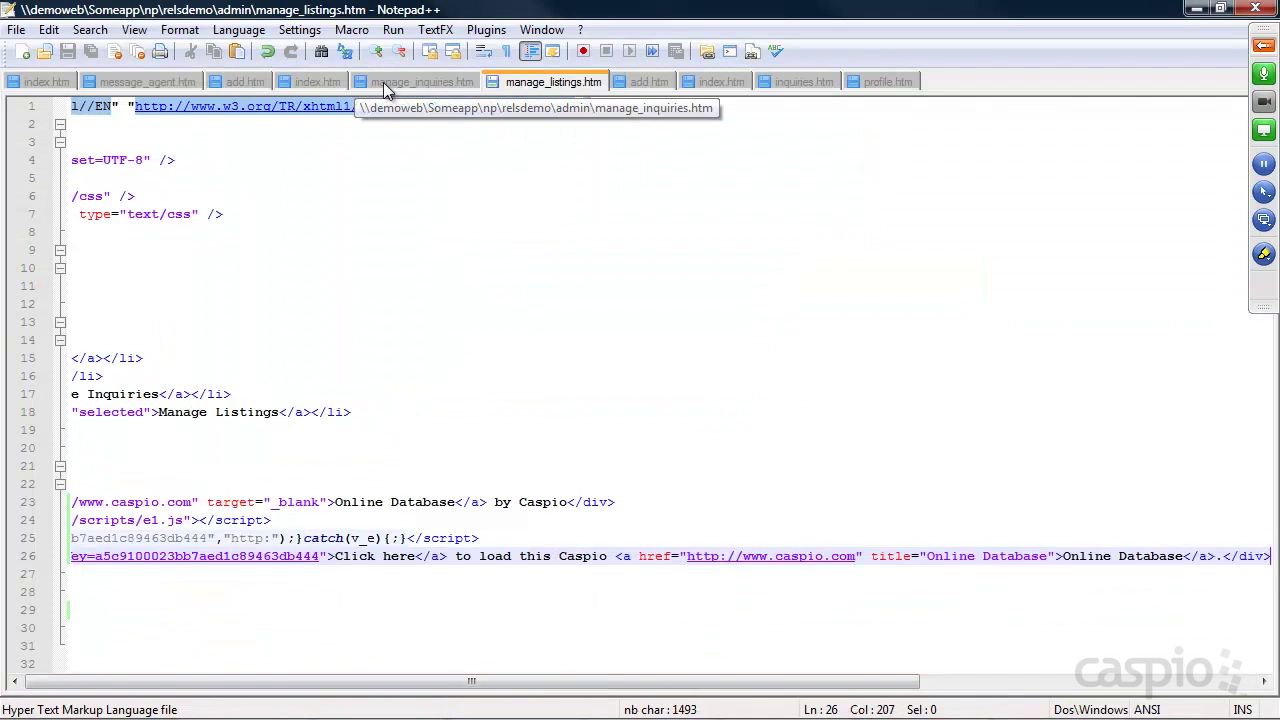
Review the manage_inquiries.htm and message_agent.htm sources, noting the Placeholder line, then minimize Notepad++
{"action": "left_click", "coordinate": [383, 82]}
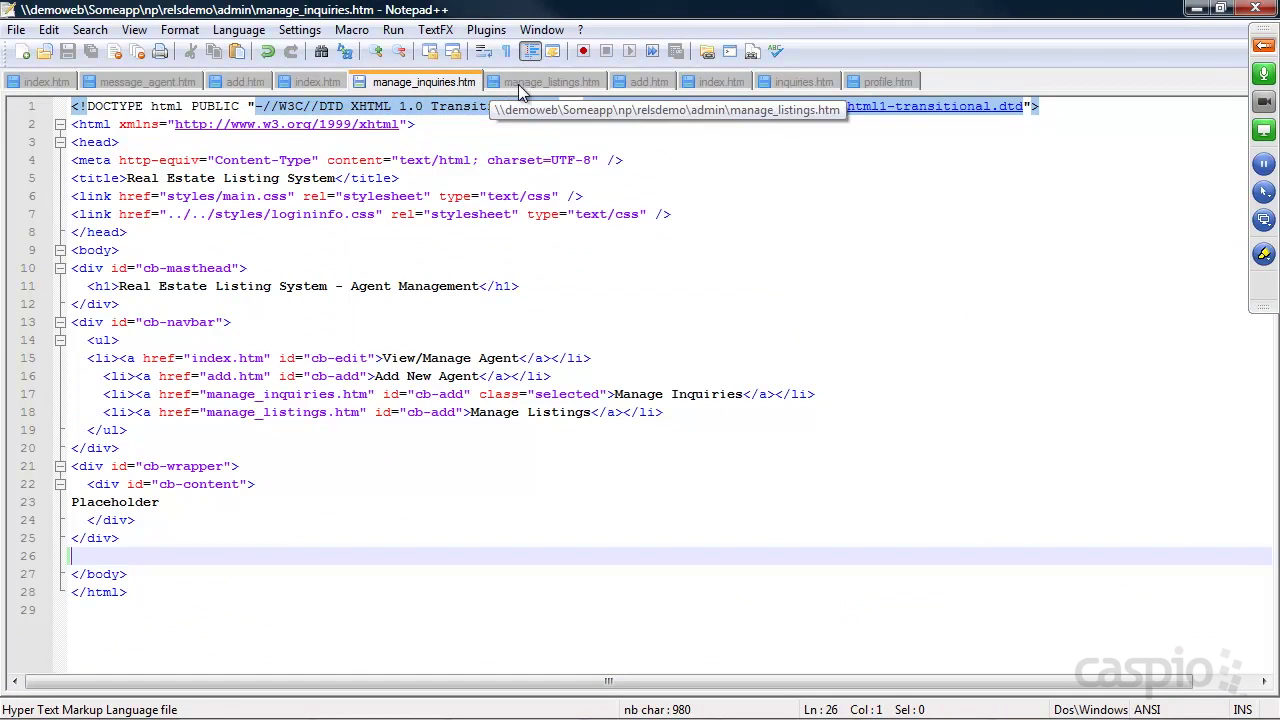
{"action": "left_click", "coordinate": [136, 84]}
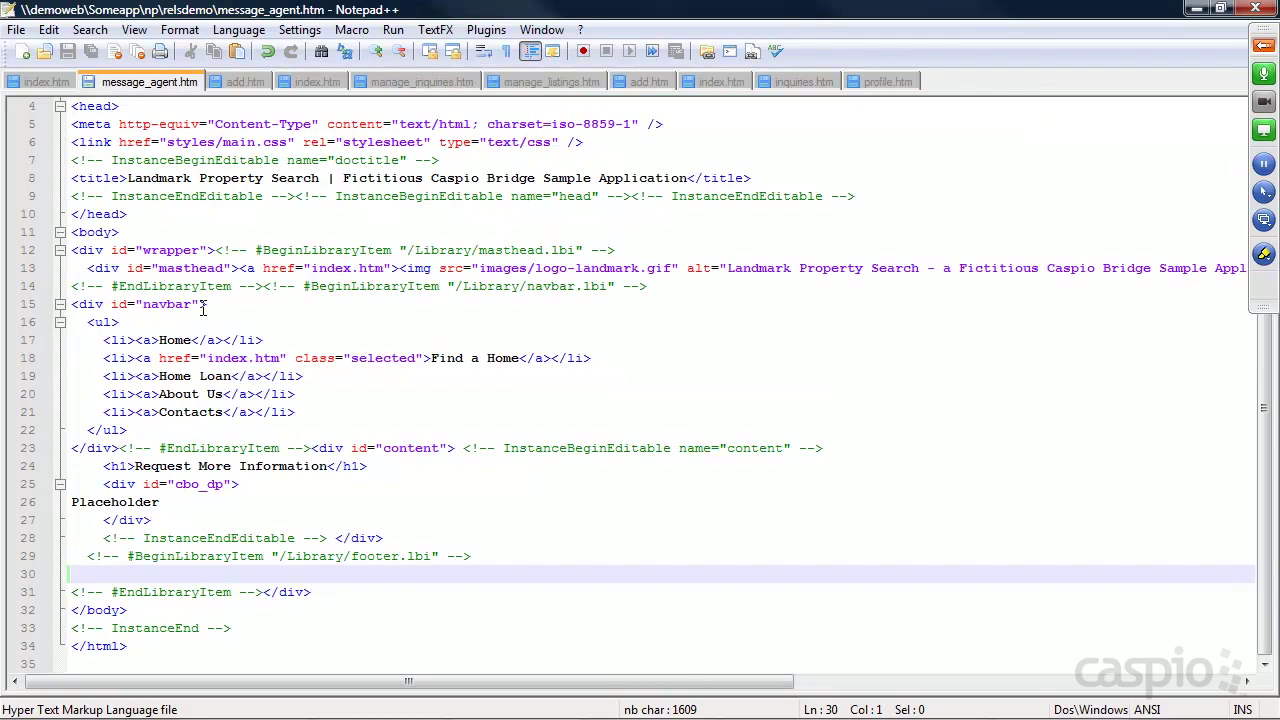
{"action": "mouse_move", "coordinate": [174, 506]}
{"action": "left_mouse_down"}
{"action": "mouse_move", "coordinate": [120, 506]}
{"action": "mouse_move", "coordinate": [182, 506]}
{"action": "left_mouse_up"}
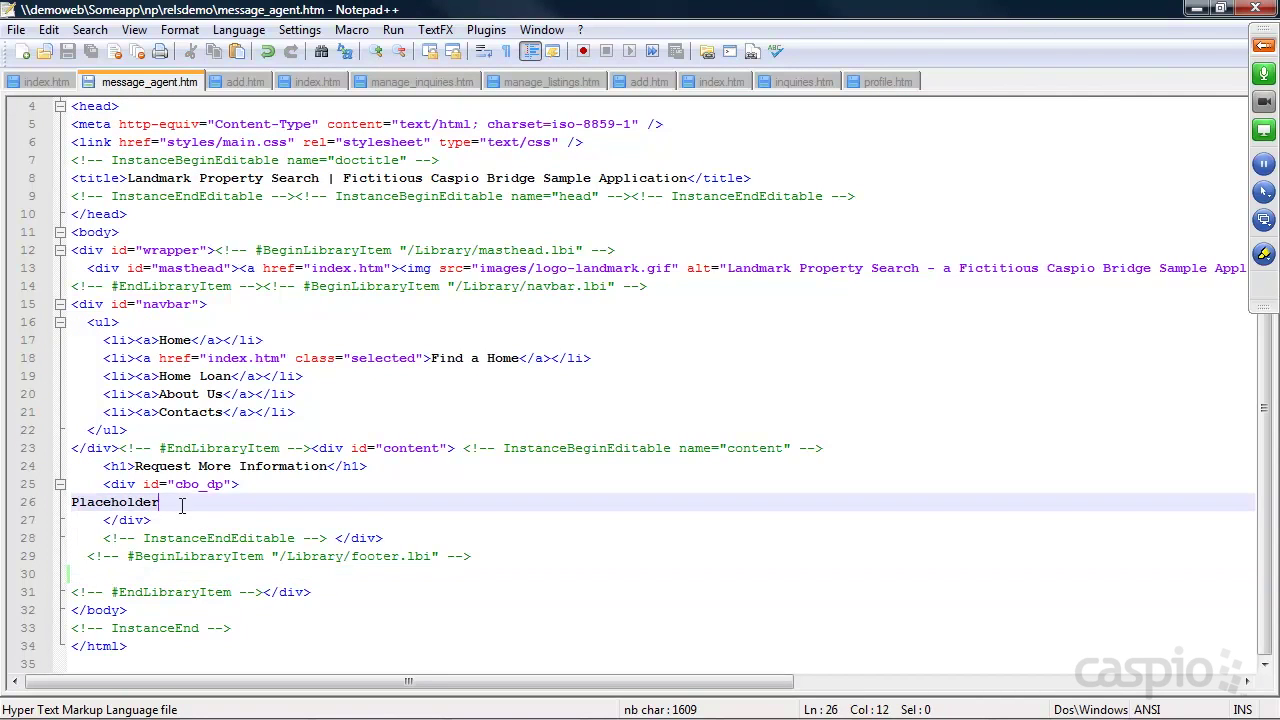
{"action": "left_click", "coordinate": [1196, 8]}
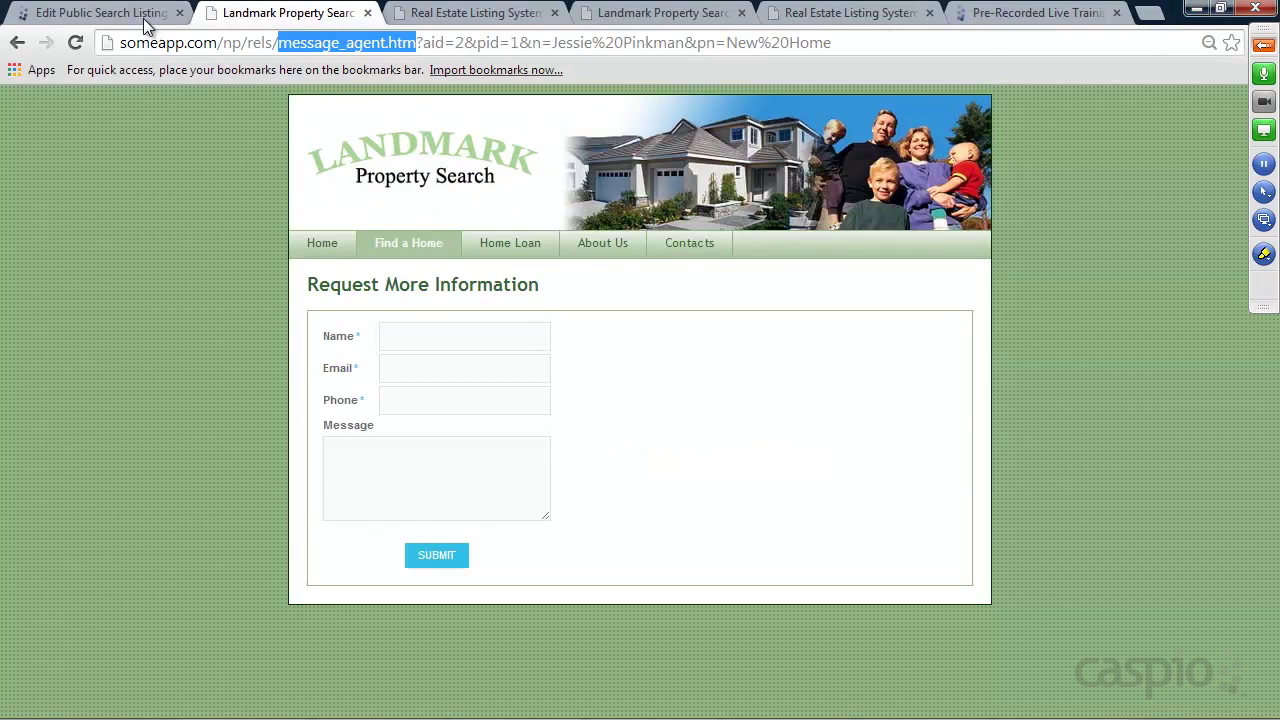
Point the link to message_agent.htm with pid set to the Property_ID field as String
{"action": "left_click", "coordinate": [145, 14]}
{"action": "type", "text": "message_agent.htm?"}
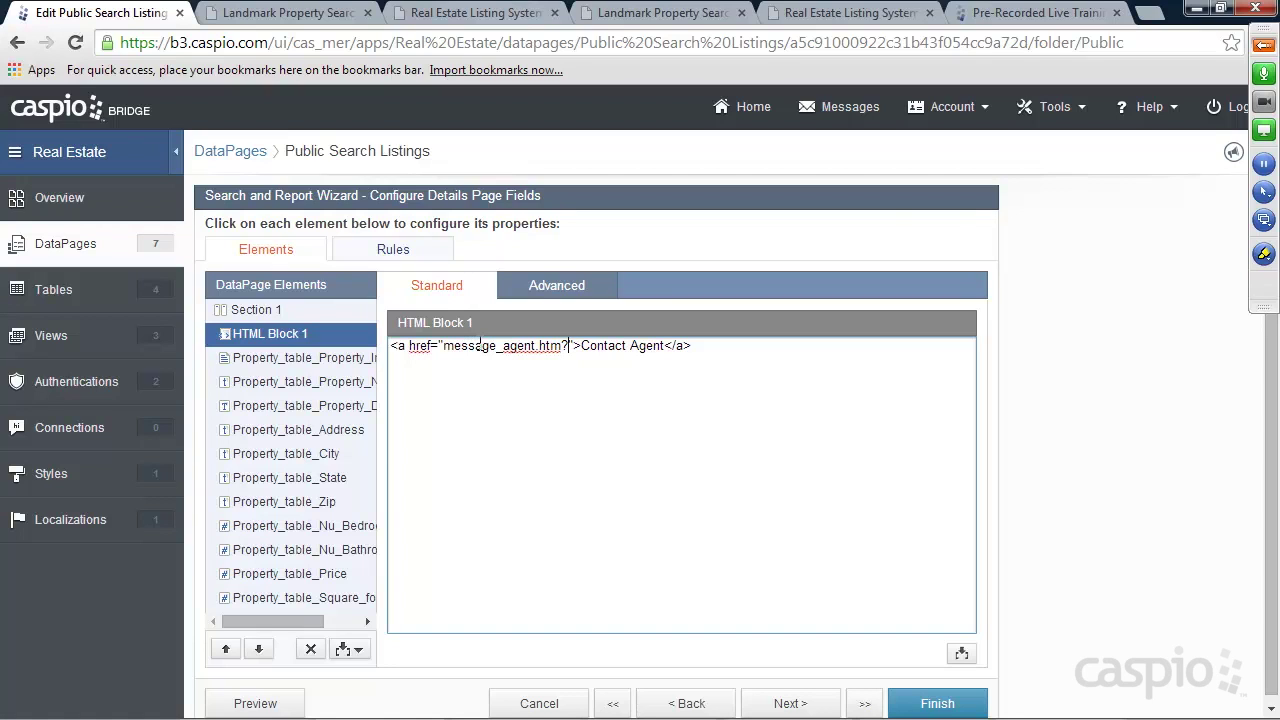
{"action": "type", "text": "pid"}
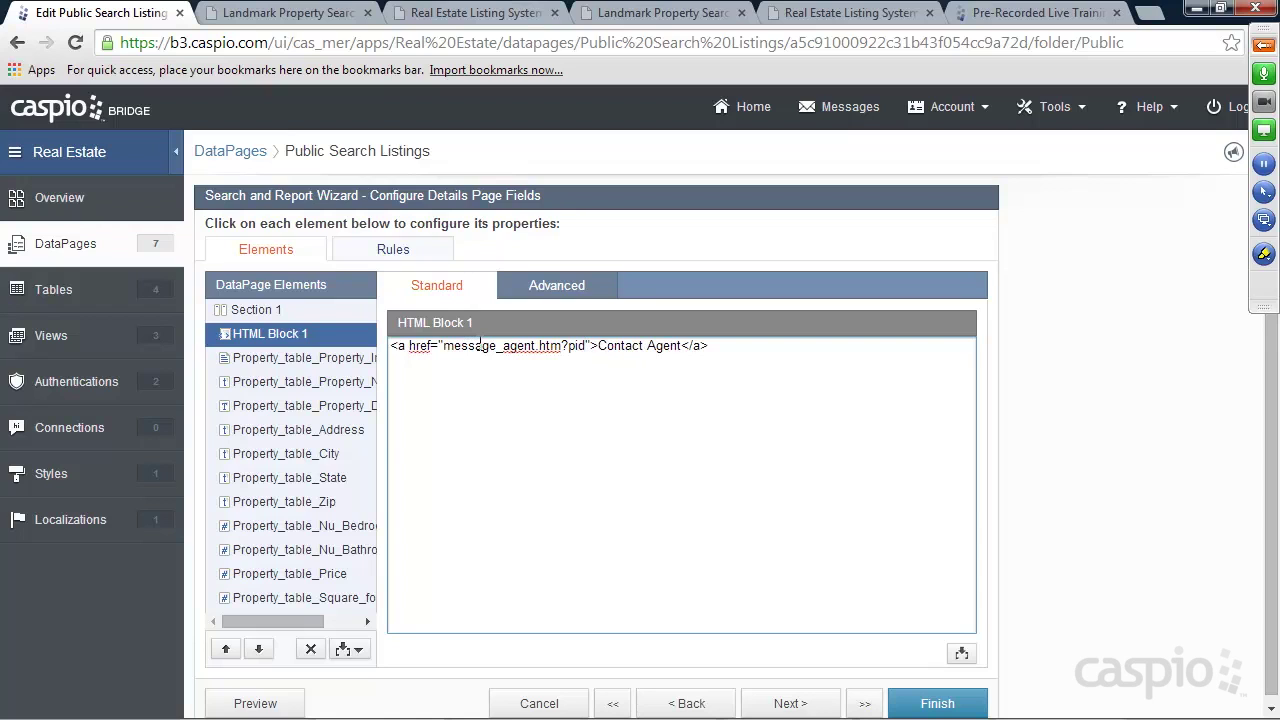
{"action": "type", "text": "=\""}
{"action": "left_click", "coordinate": [958, 655]}
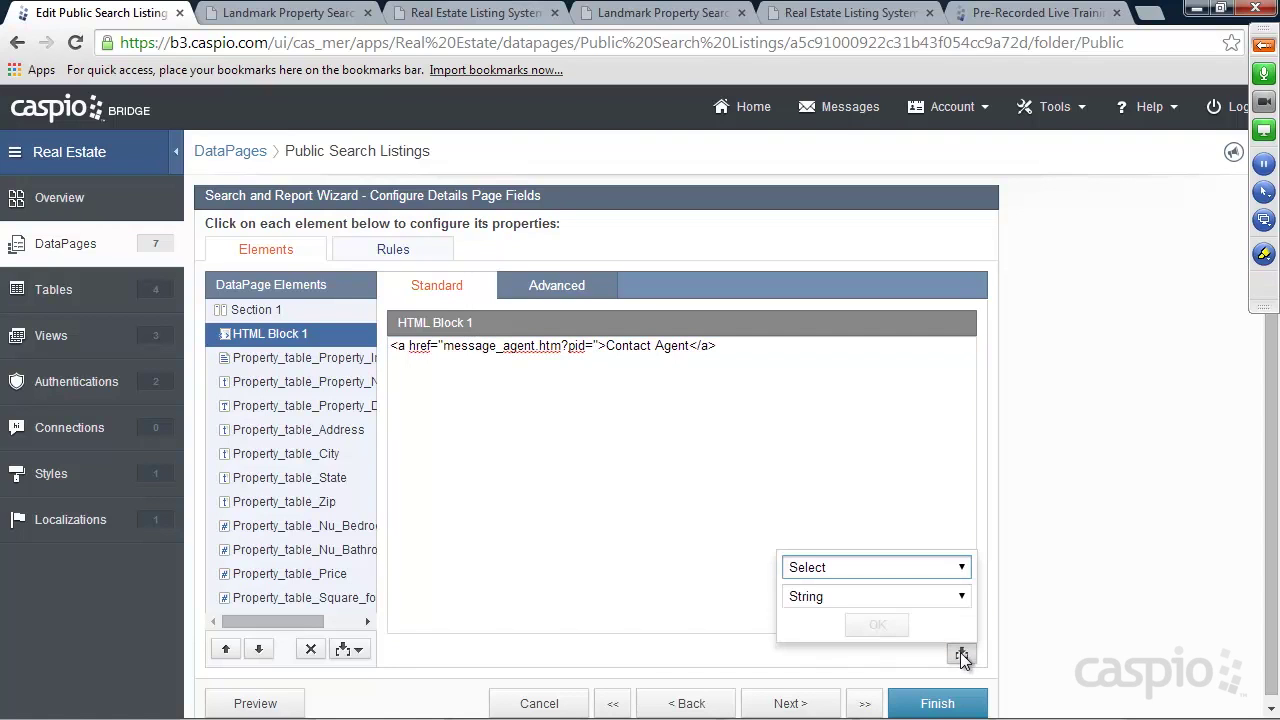
{"action": "left_click", "coordinate": [962, 570]}
{"action": "left_click", "coordinate": [921, 276]}
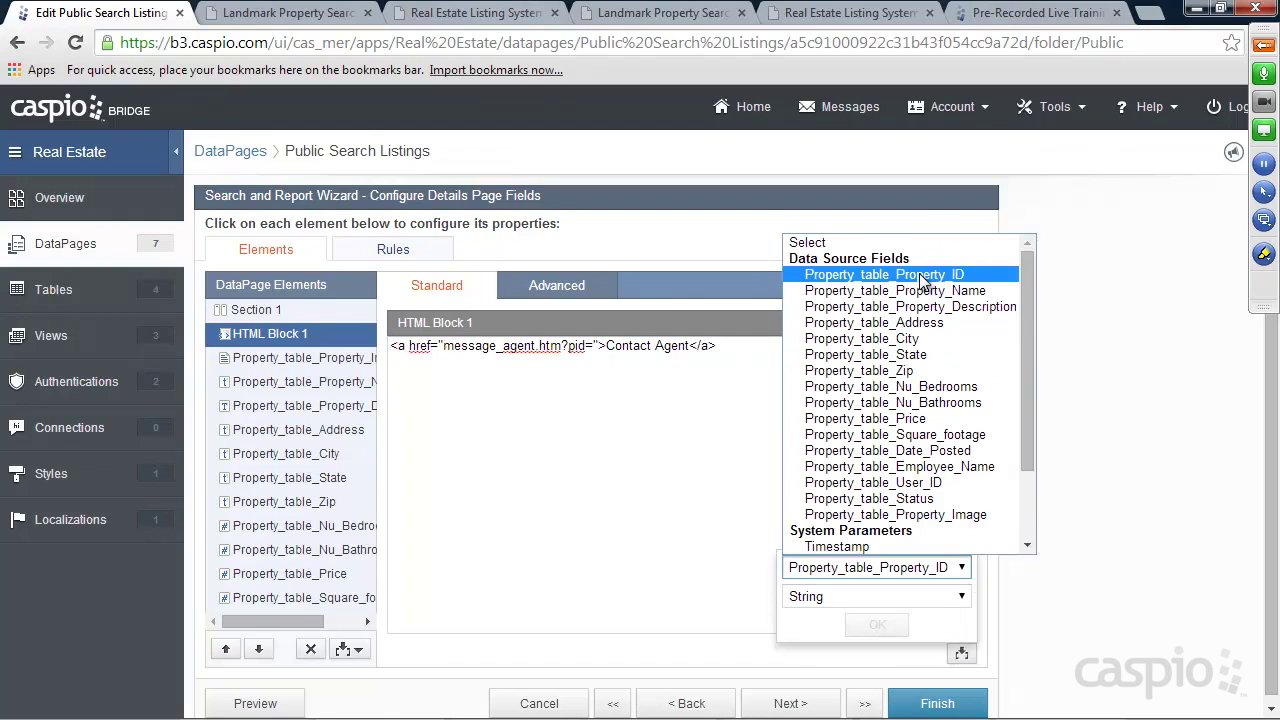
{"action": "left_click", "coordinate": [869, 596]}
{"action": "left_click", "coordinate": [849, 614]}
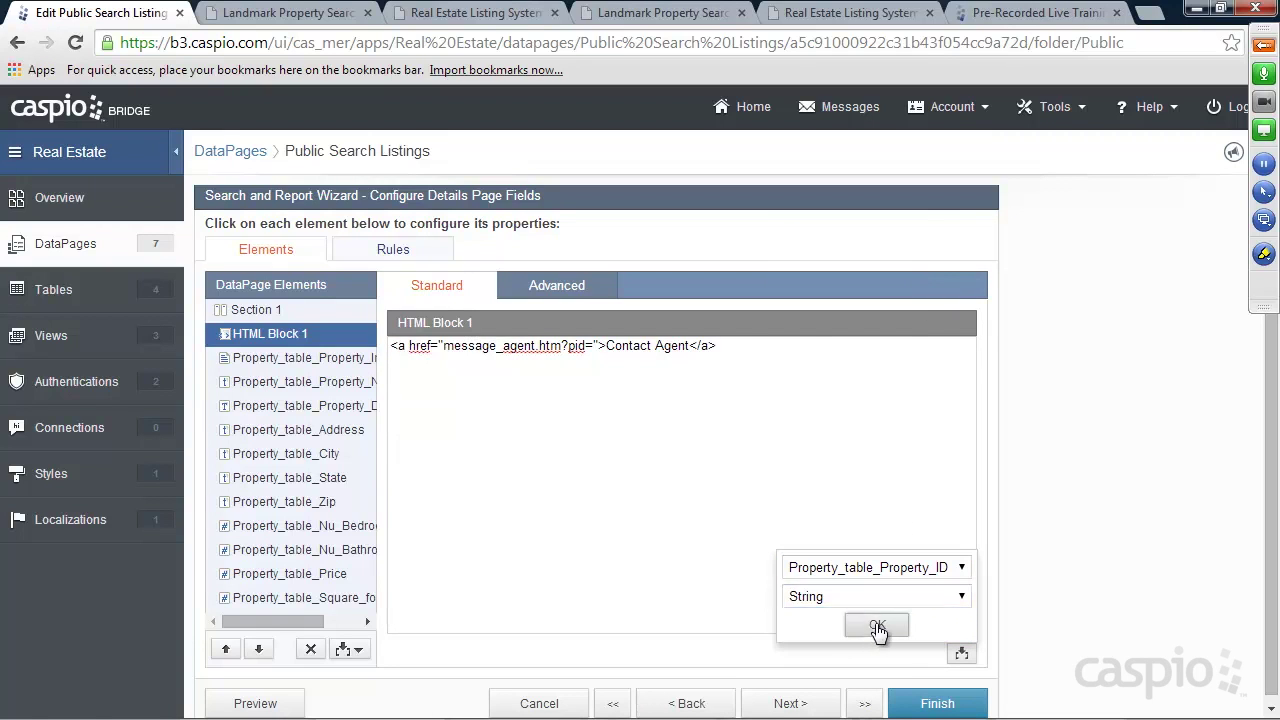
{"action": "left_click", "coordinate": [877, 626]}
{"action": "left_click", "coordinate": [596, 348]}
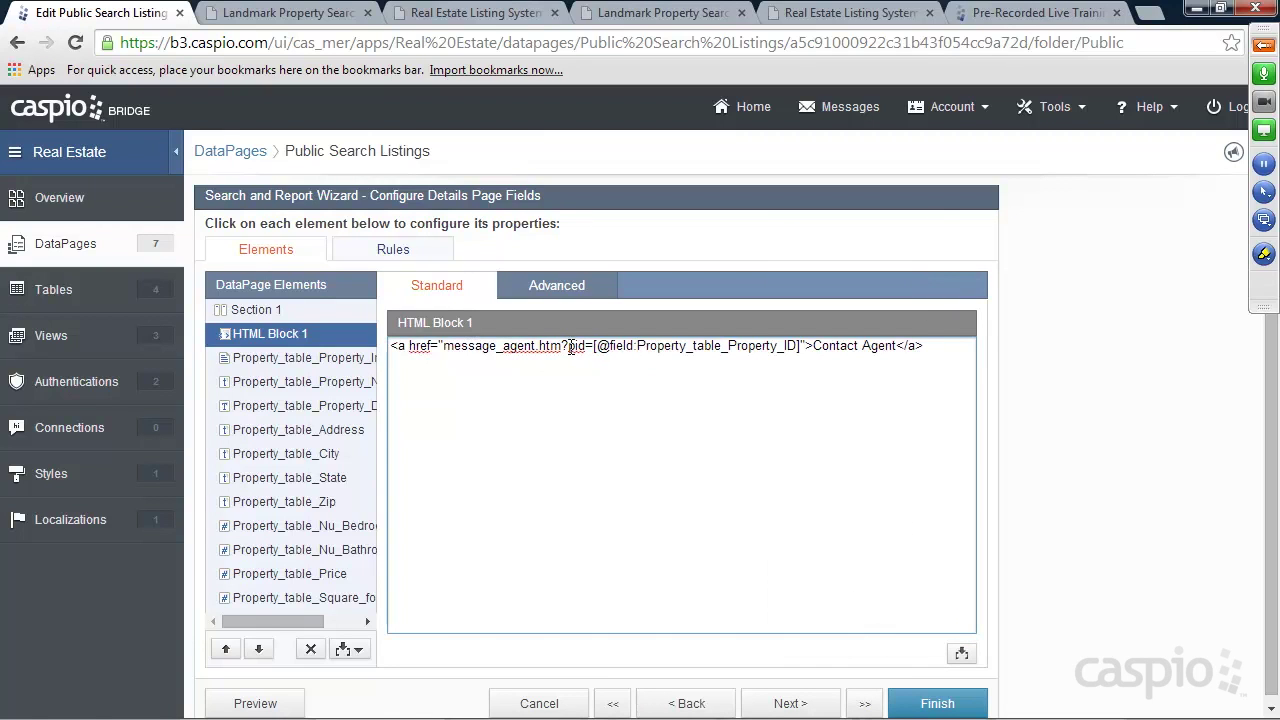
Add a uid parameter carrying the Property_table_User_ID field as String
{"action": "type", "text": "&"}
{"action": "type", "text": "uis"}
{"action": "type", "text": "="}
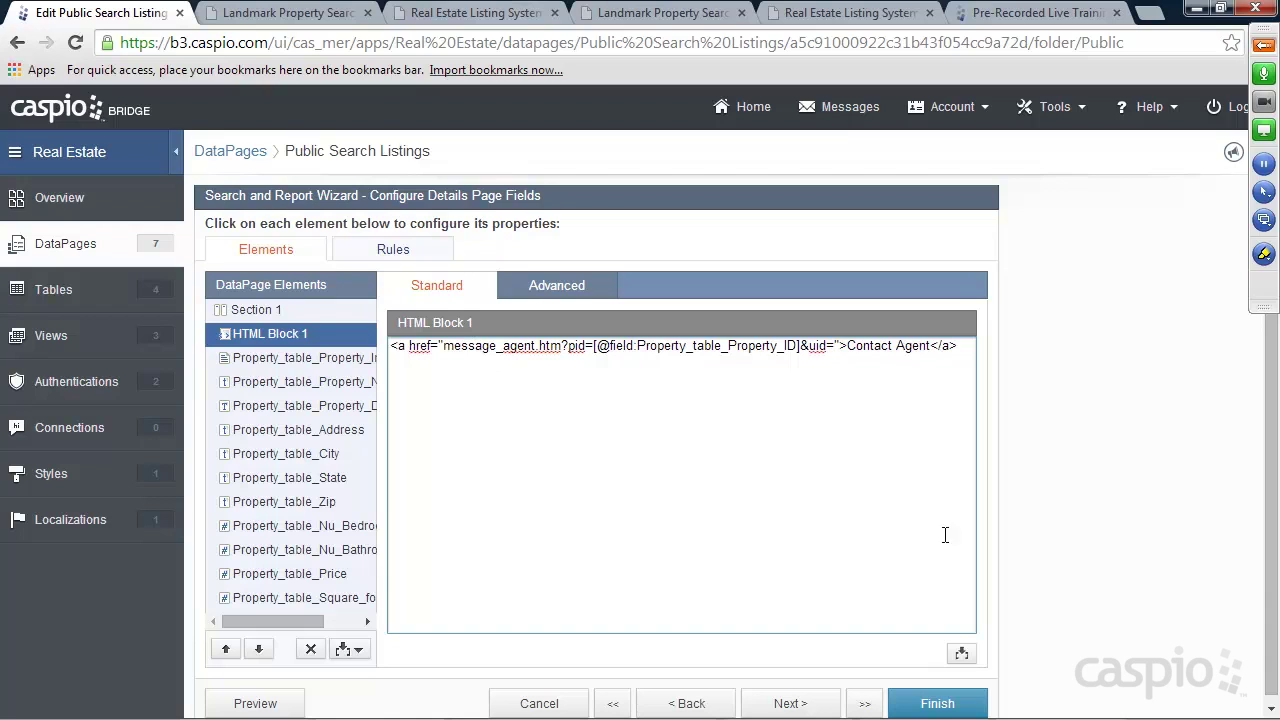
{"action": "left_click", "coordinate": [961, 653]}
{"action": "left_click", "coordinate": [958, 567]}
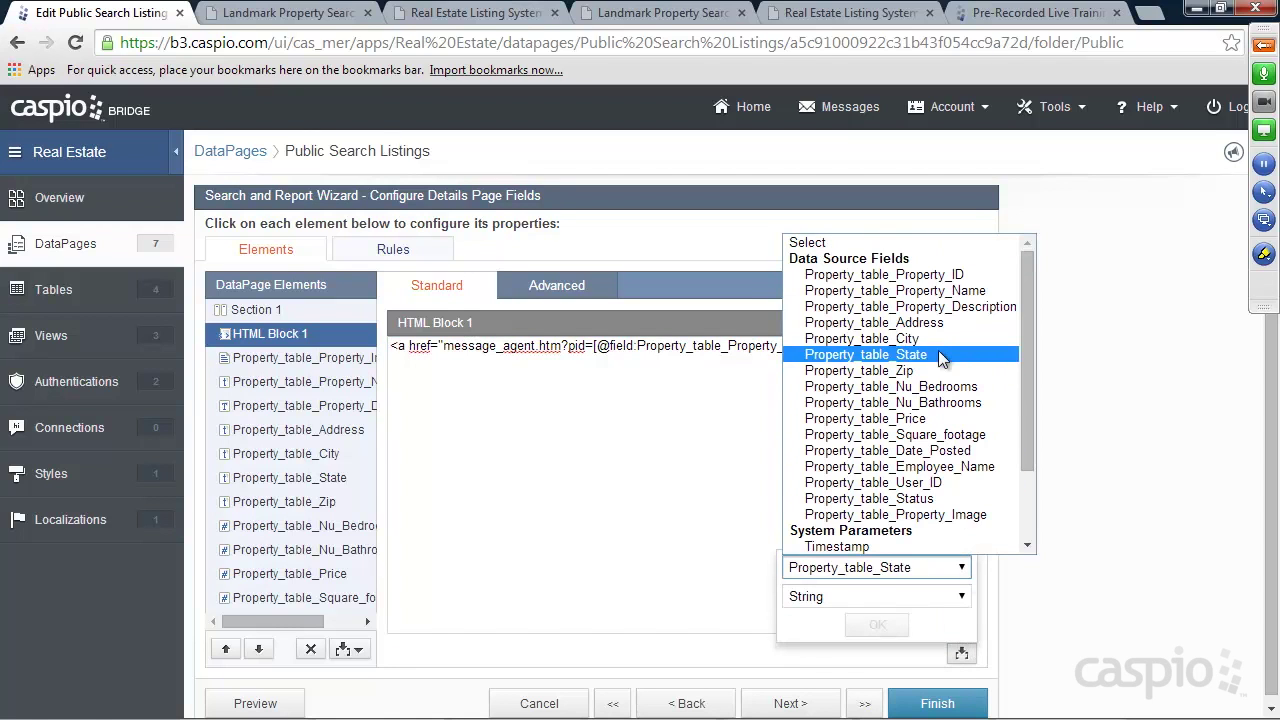
{"action": "left_click", "coordinate": [922, 484]}
{"action": "left_click", "coordinate": [871, 598]}
{"action": "left_click", "coordinate": [860, 613]}
{"action": "left_click", "coordinate": [871, 625]}
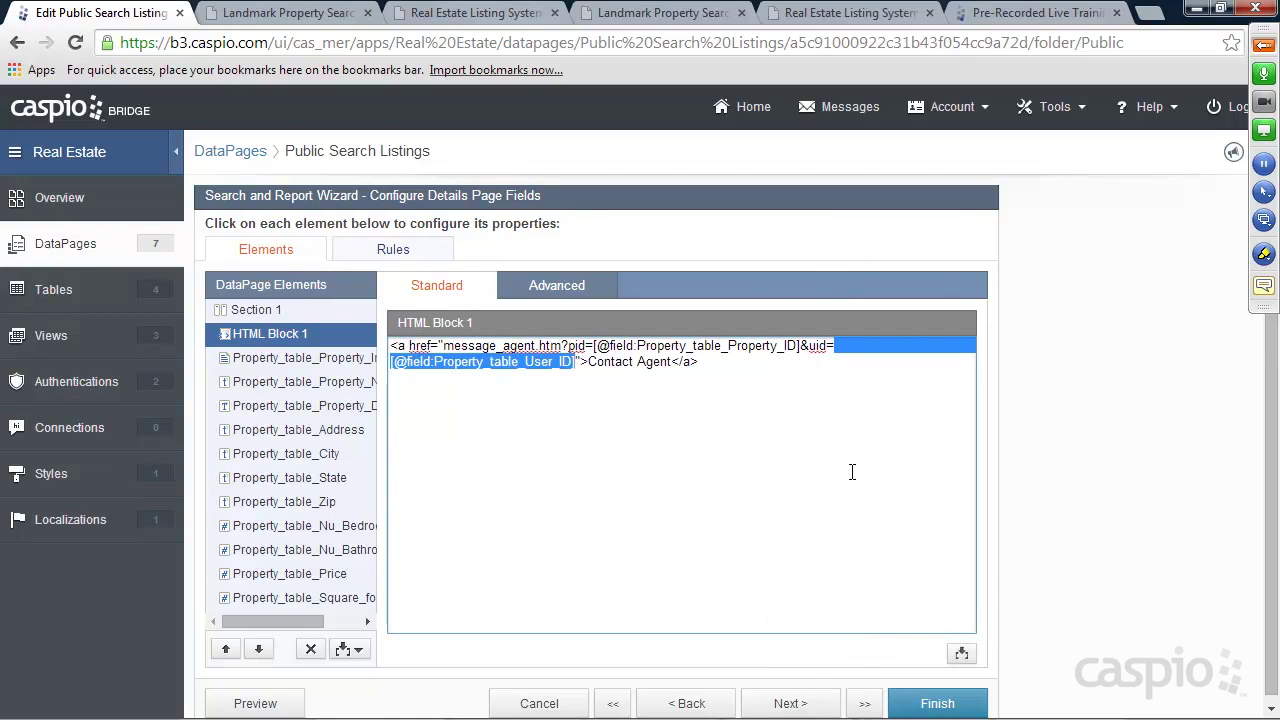
{"action": "left_click", "coordinate": [576, 362]}
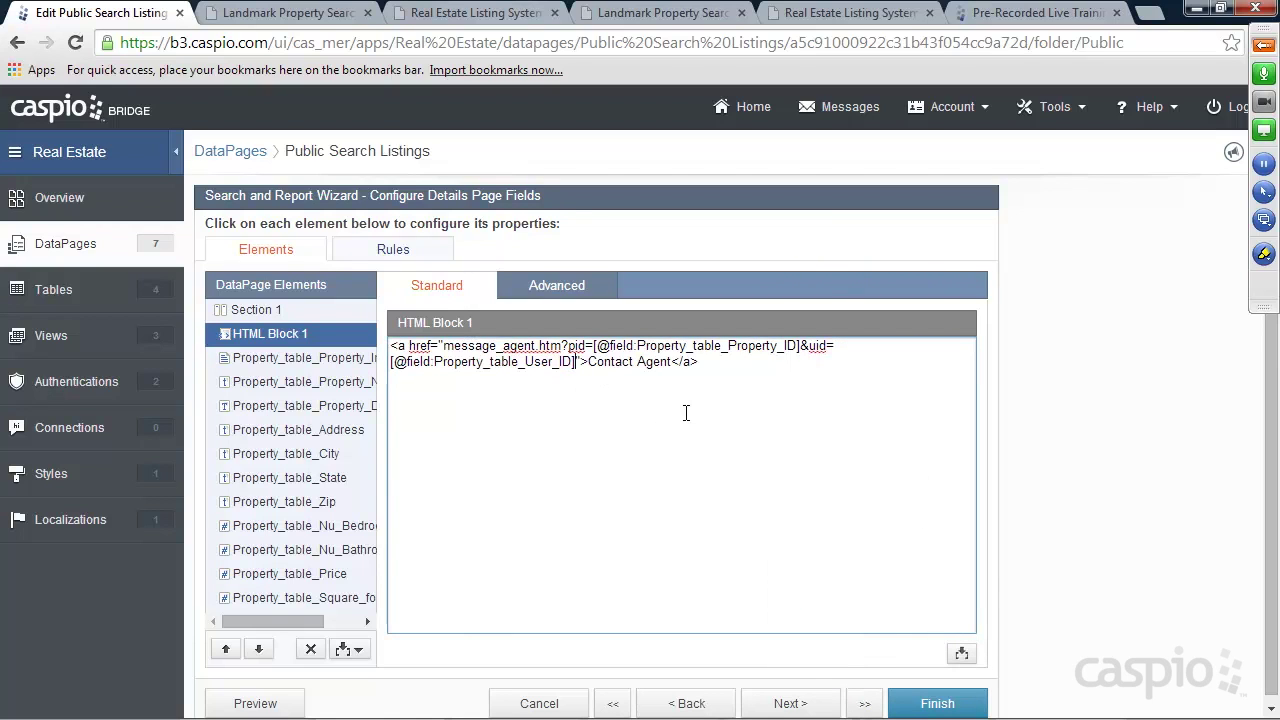
Add an n parameter carrying the Property_table_Employee_Name field
{"action": "type", "text": "&n"}
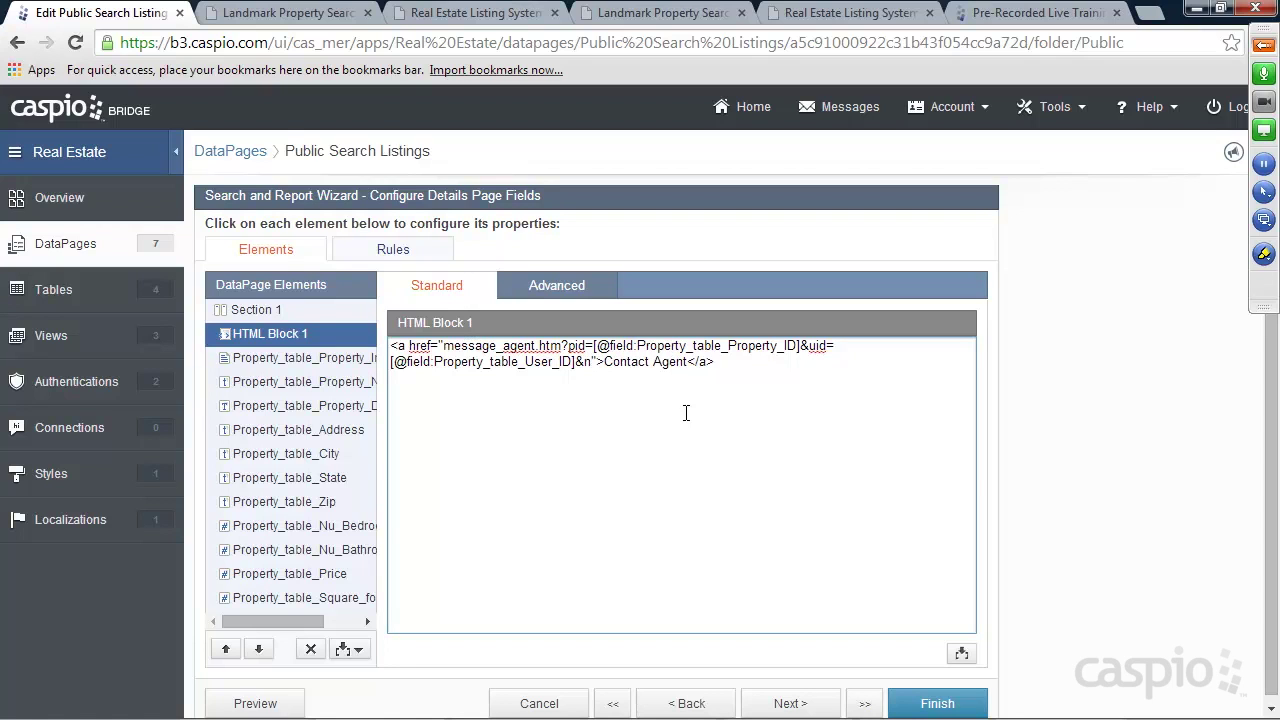
{"action": "type", "text": "="}
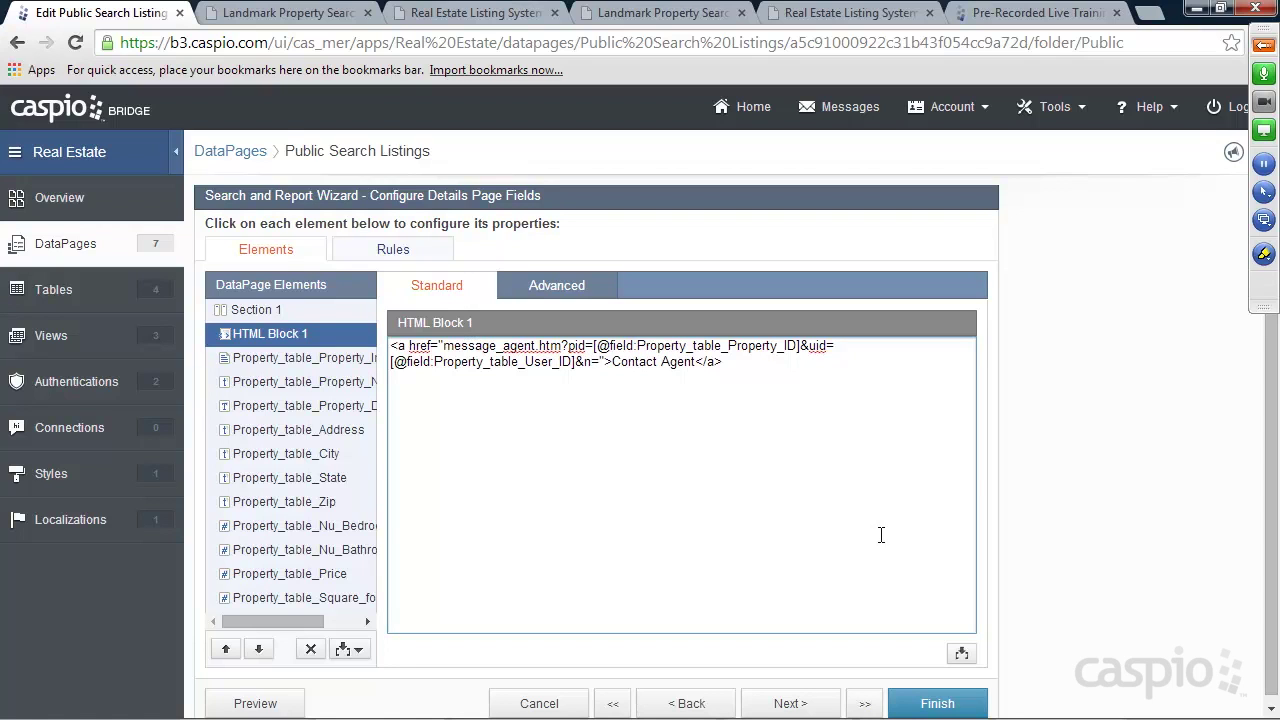
{"action": "left_click", "coordinate": [961, 653]}
{"action": "left_click", "coordinate": [962, 567]}
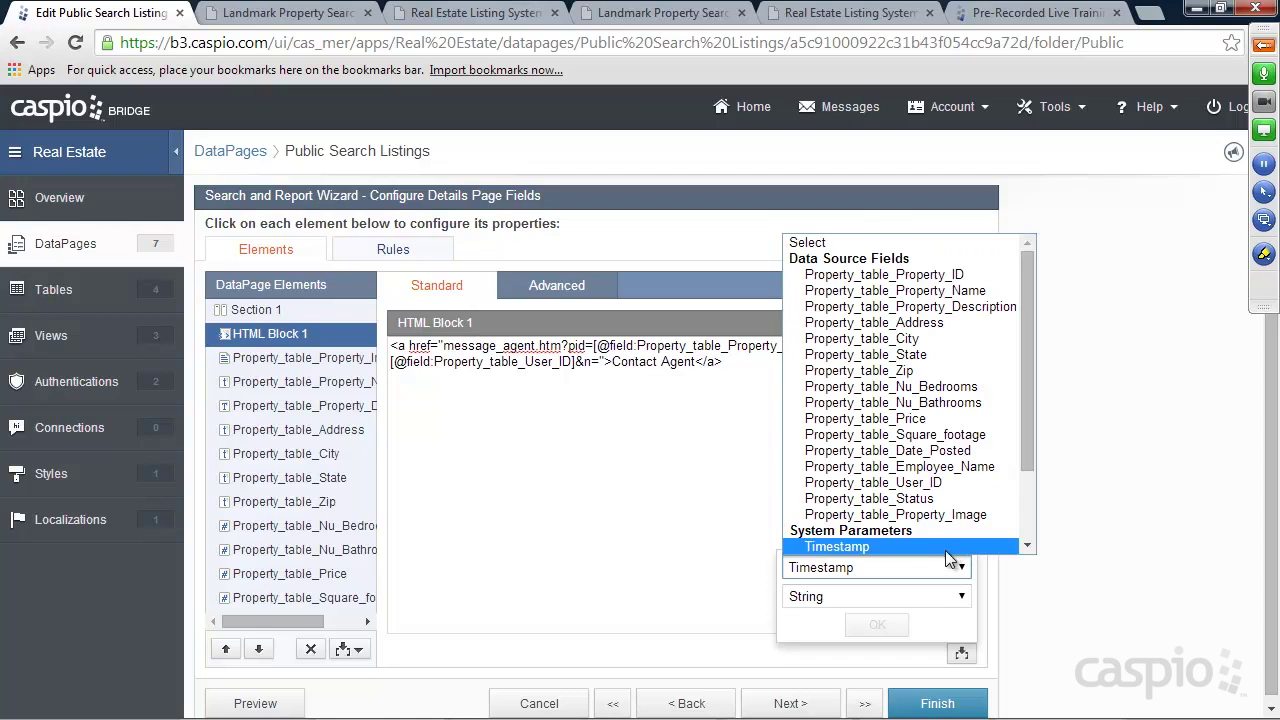
{"action": "left_click", "coordinate": [897, 467]}
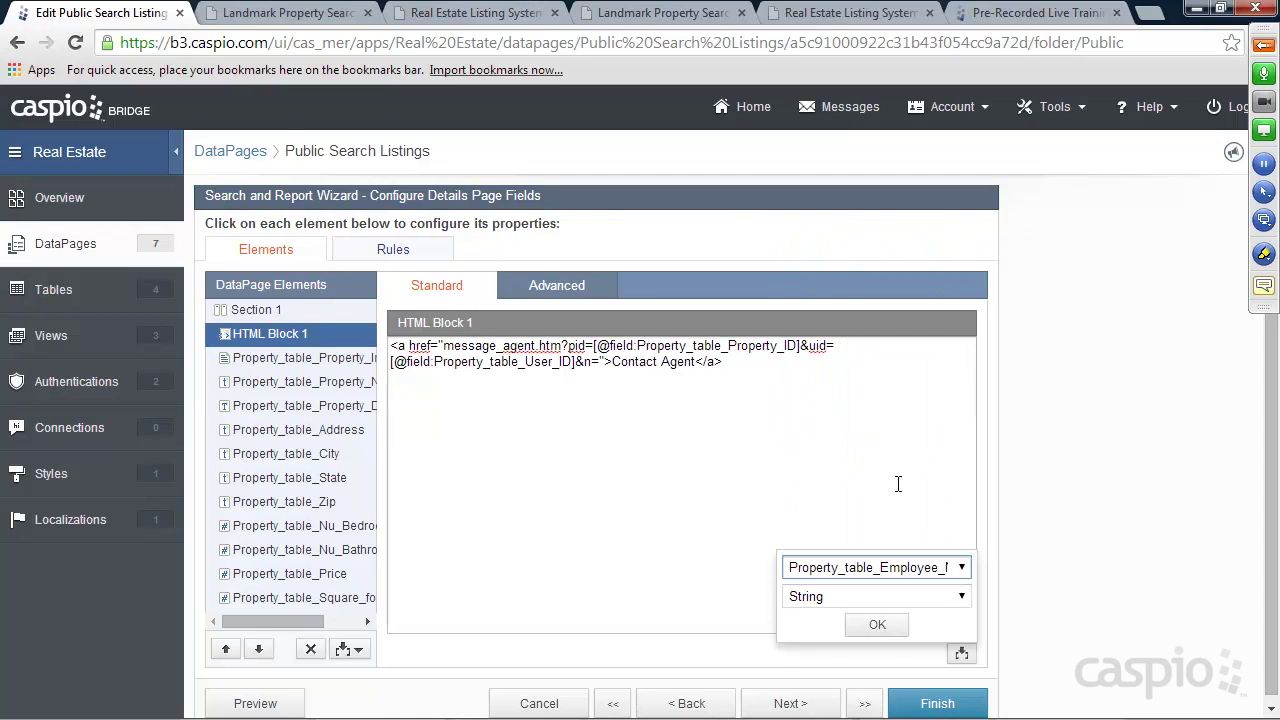
{"action": "left_click", "coordinate": [877, 624]}
{"action": "left_click", "coordinate": [845, 365]}
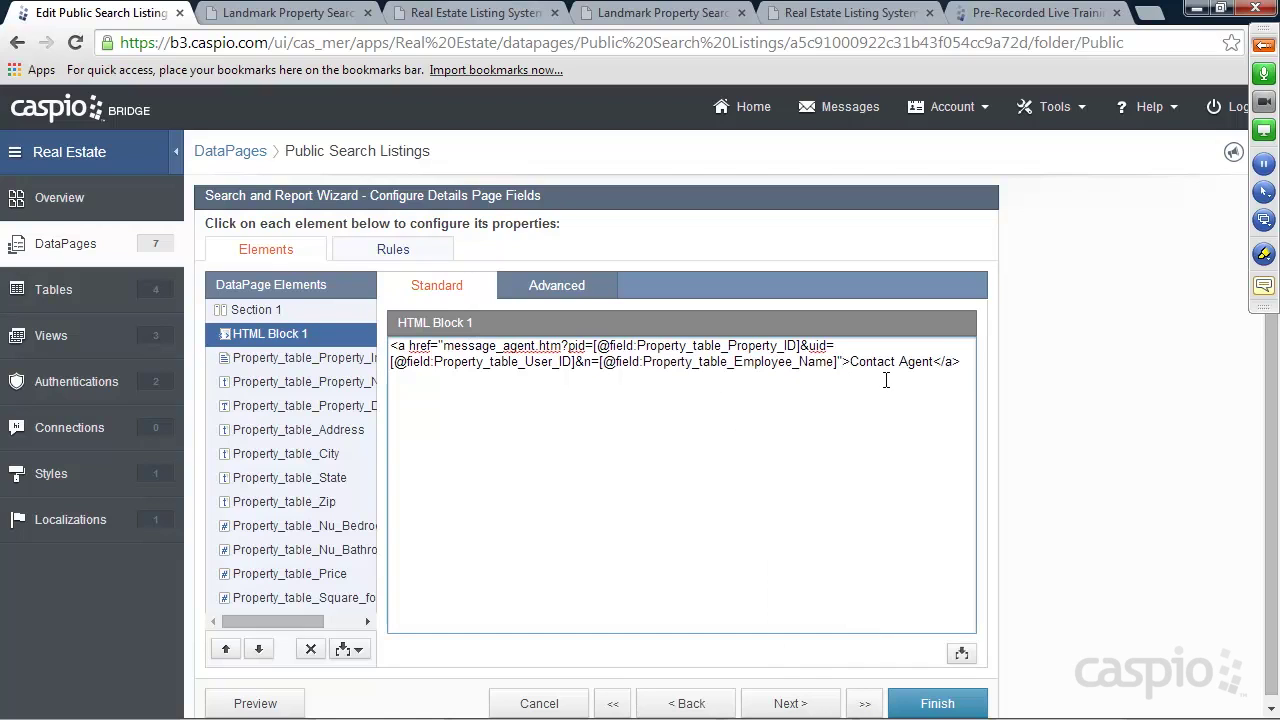
Add a pn parameter carrying the Property_table_Property_Name field
{"action": "type", "text": "&pn"}
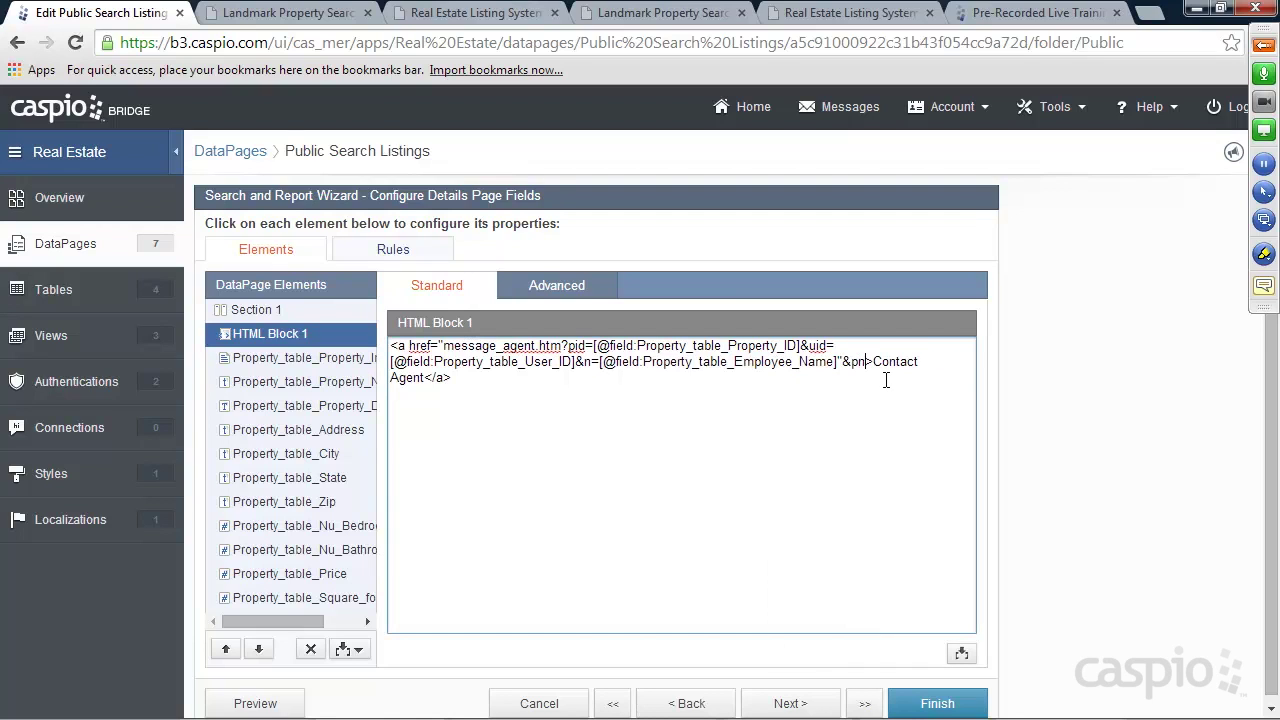
{"action": "type", "text": "="}
{"action": "left_click", "coordinate": [963, 654]}
{"action": "left_click", "coordinate": [963, 570]}
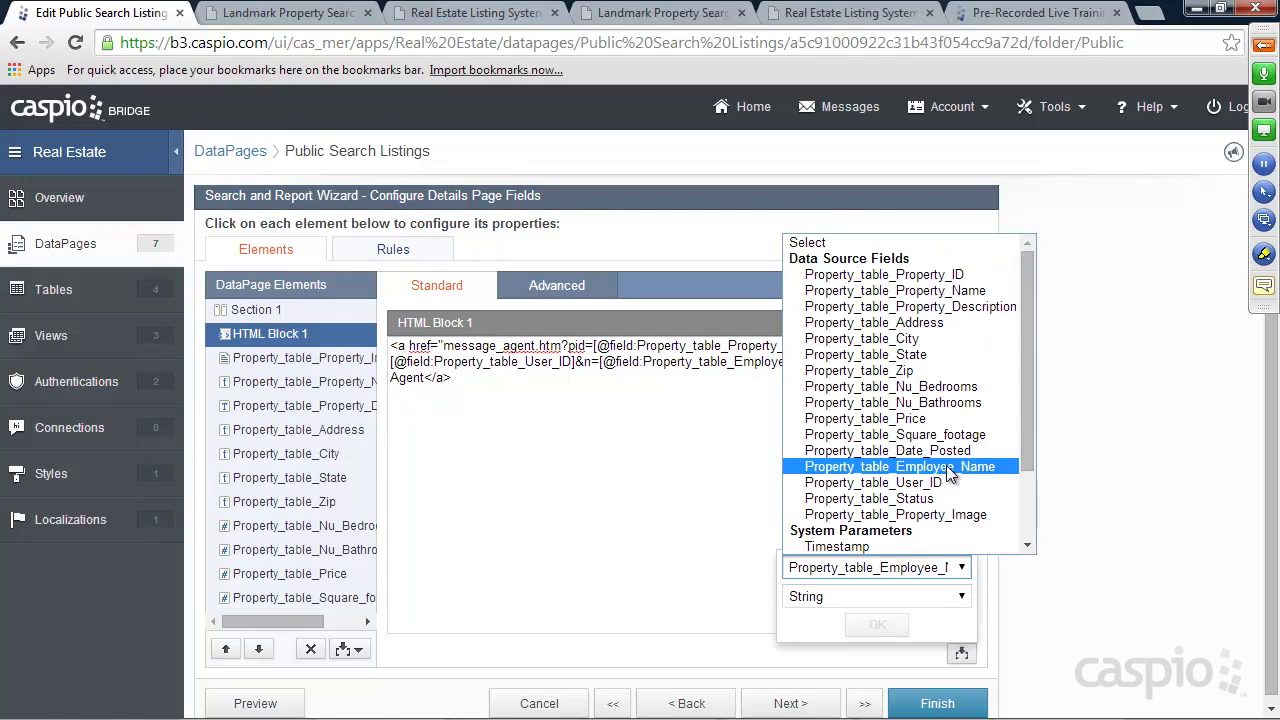
{"action": "left_click", "coordinate": [910, 290]}
{"action": "left_click", "coordinate": [877, 624]}
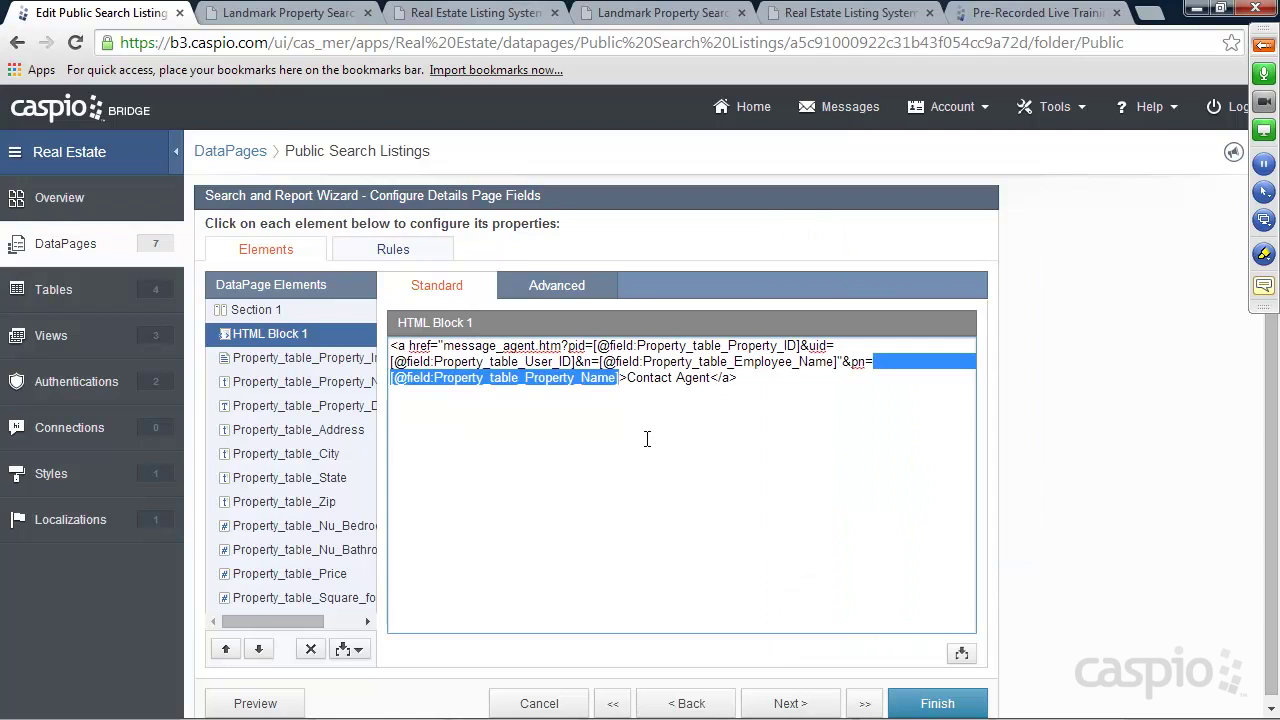
{"action": "left_click", "coordinate": [621, 379]}
Drop the extra ampersand, close the href quote, and save the DataPage
{"action": "type", "text": "&"}
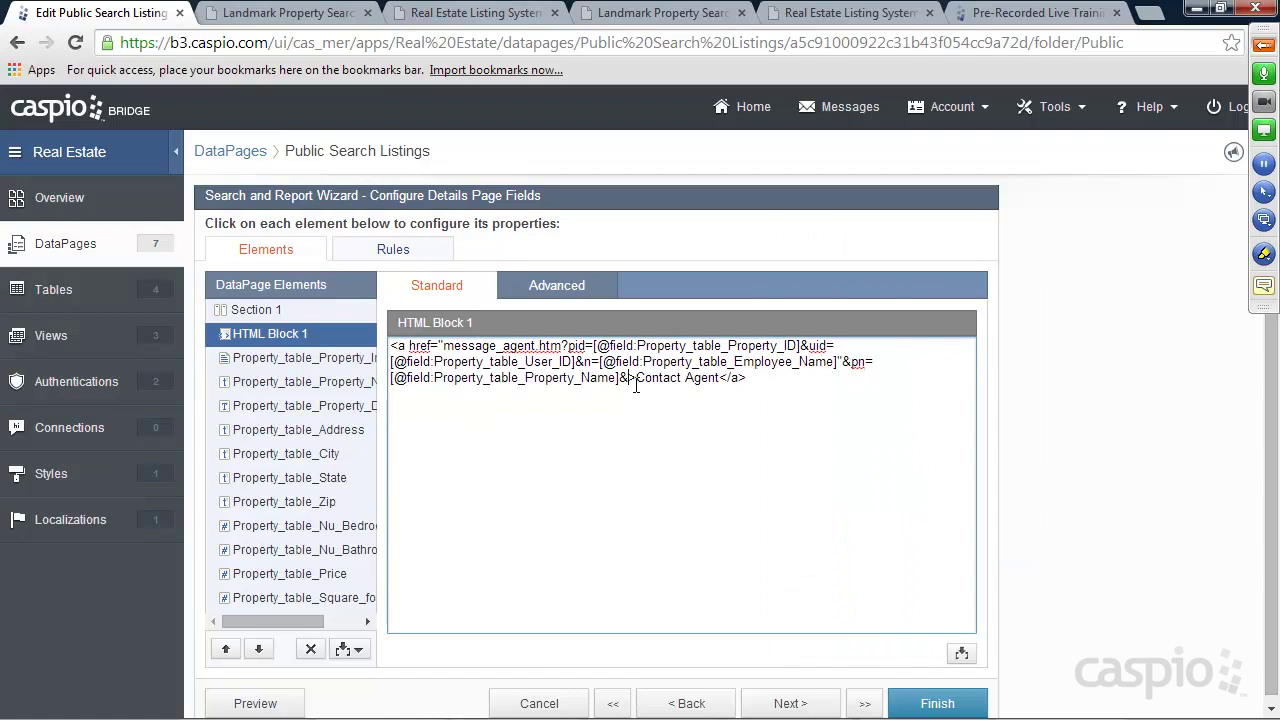
{"action": "left_click", "coordinate": [962, 653]}
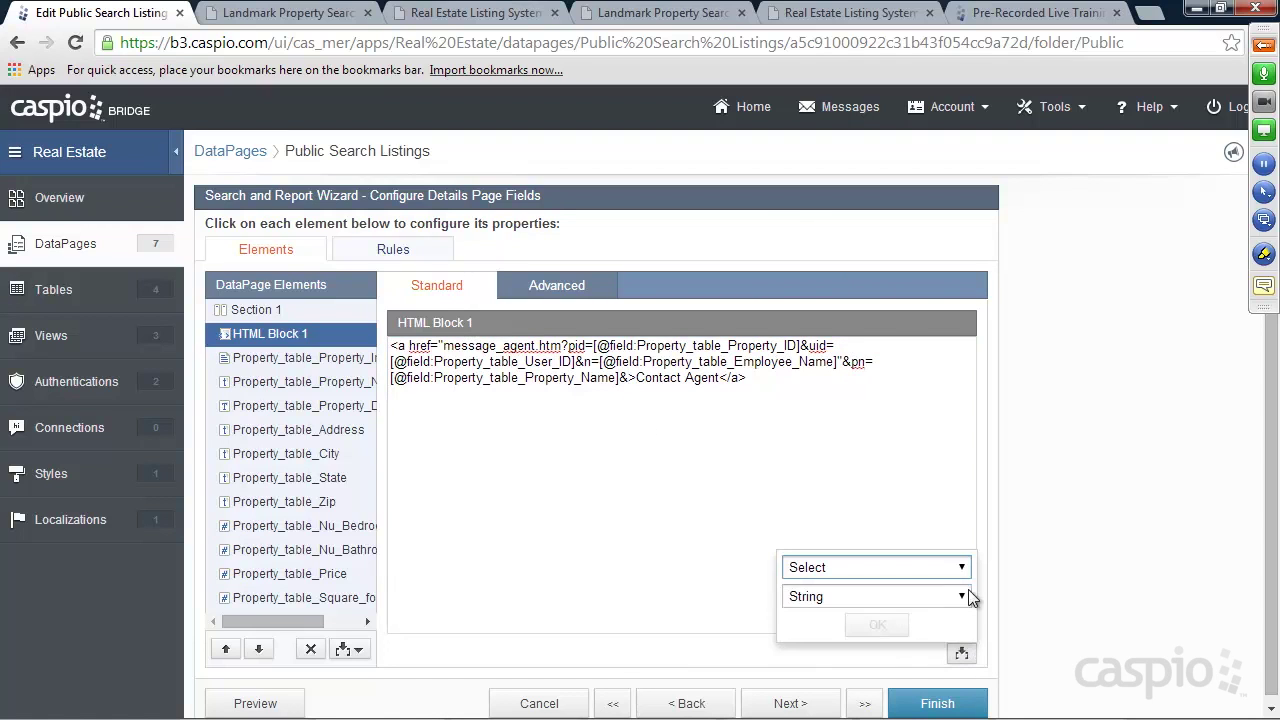
{"action": "left_click", "coordinate": [960, 569]}
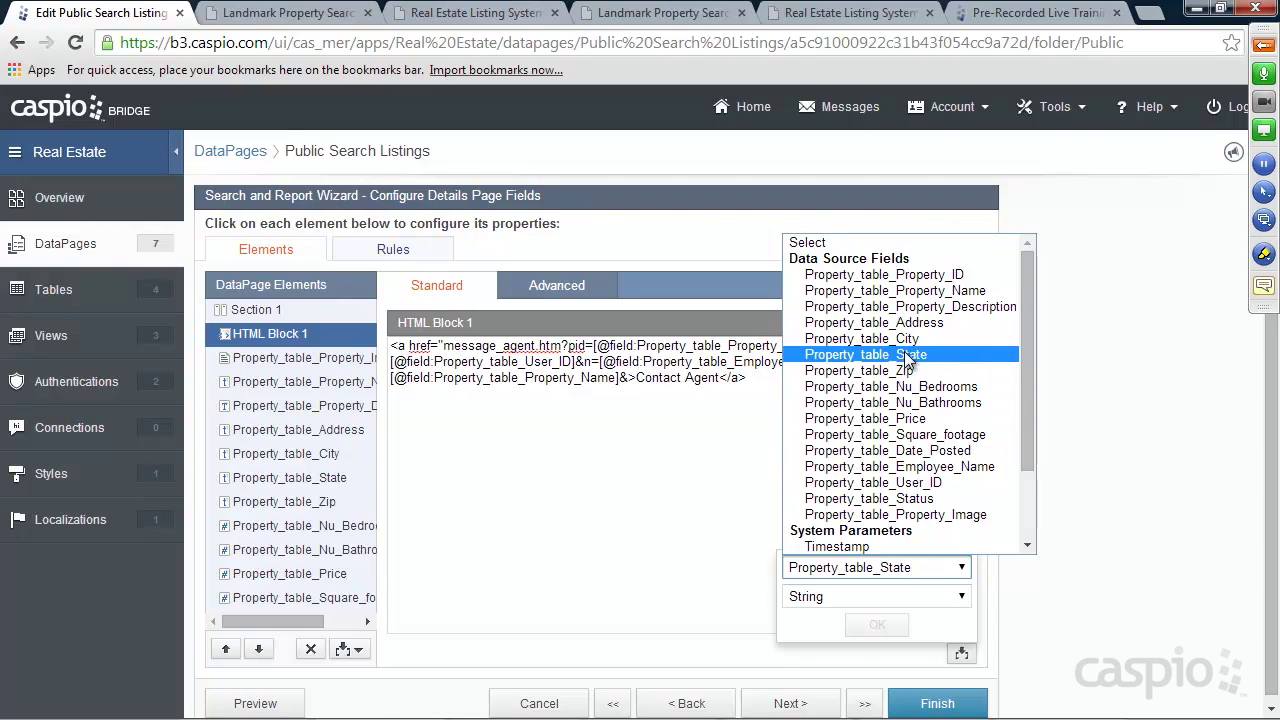
{"action": "left_click", "coordinate": [742, 378]}
{"action": "left_click", "coordinate": [631, 378]}
{"action": "key", "text": "BackSpace"}
{"action": "type", "text": "\"&pn="}
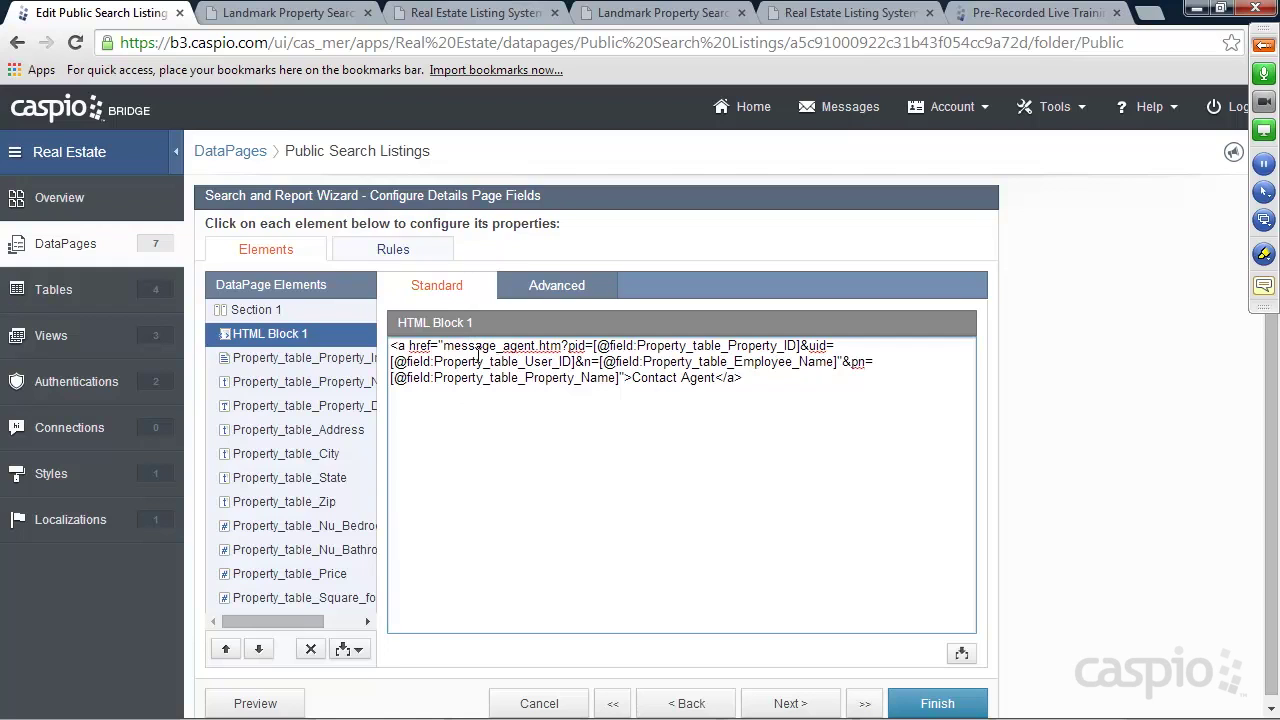
{"action": "mouse_move", "coordinate": [392, 345]}
{"action": "left_mouse_down"}
{"action": "mouse_move", "coordinate": [733, 361]}
{"action": "mouse_move", "coordinate": [745, 378]}
{"action": "mouse_move", "coordinate": [394, 346]}
{"action": "left_mouse_up"}
{"action": "left_click", "coordinate": [937, 703]}
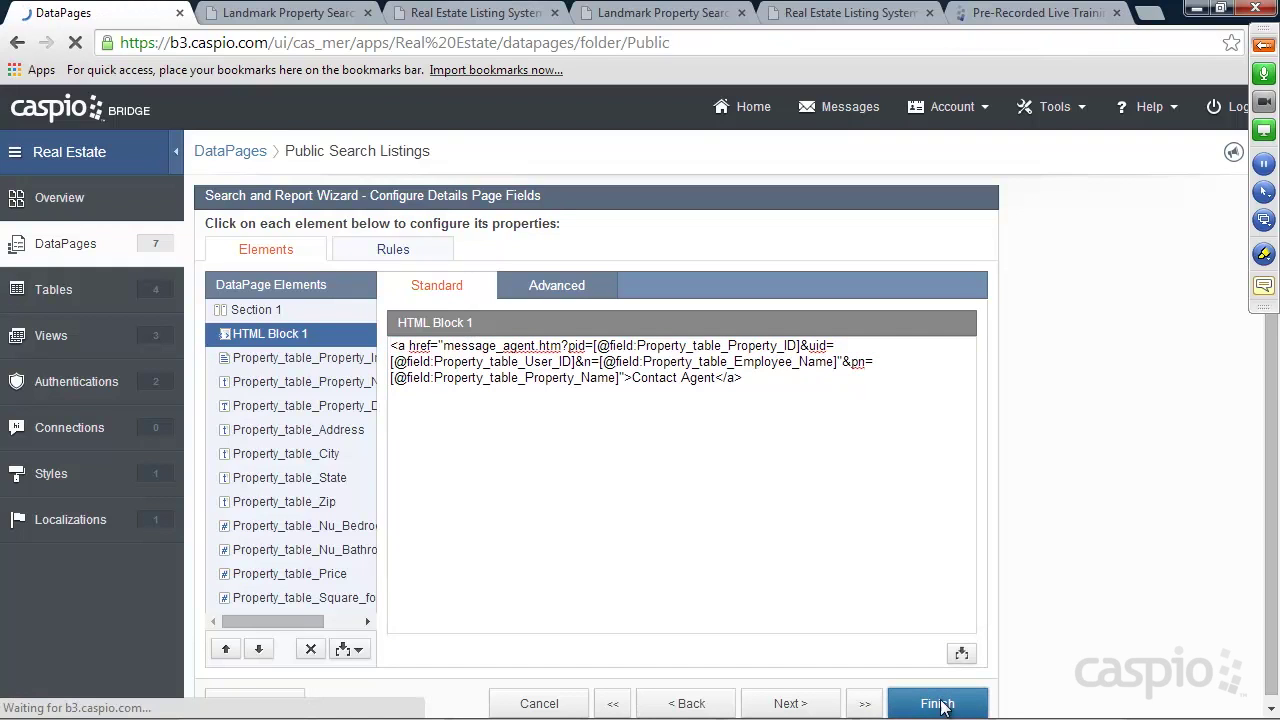
Reload the live listing to test the link, then reopen Public Search Listings for editing
{"action": "left_click", "coordinate": [648, 14]}
{"action": "left_click", "coordinate": [75, 42]}
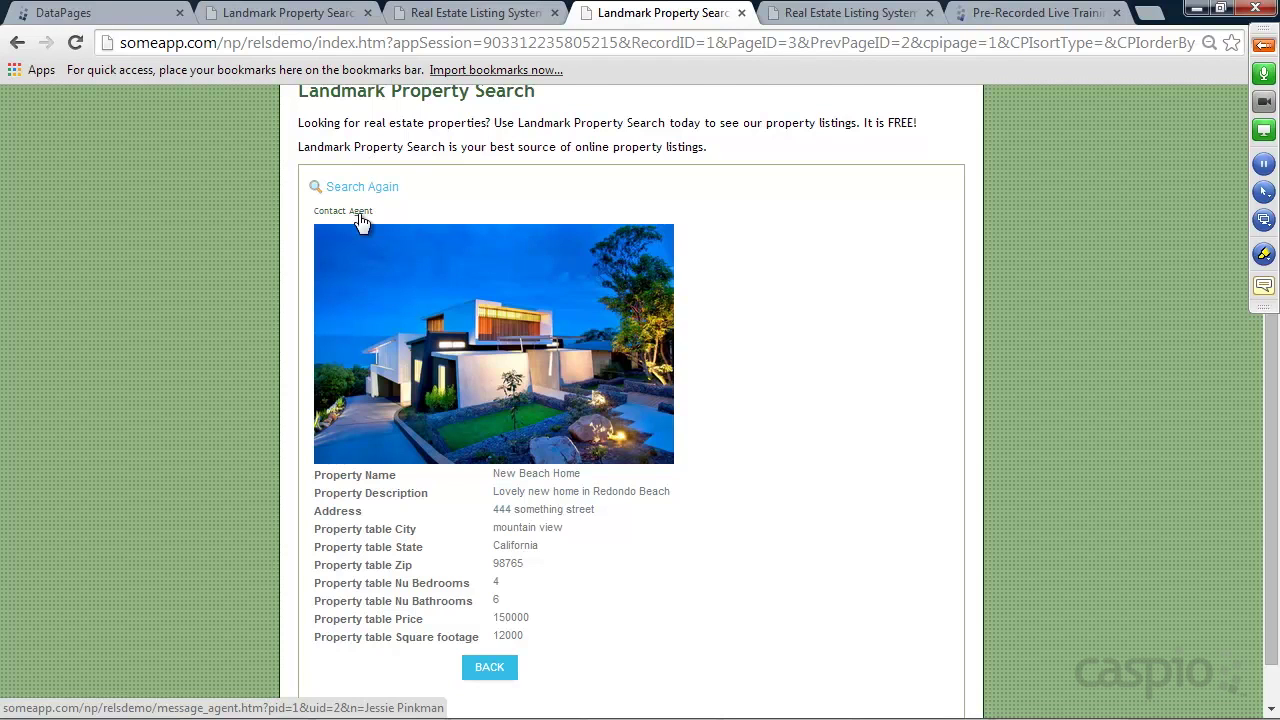
{"action": "left_click", "coordinate": [145, 14]}
{"action": "left_click", "coordinate": [341, 395]}
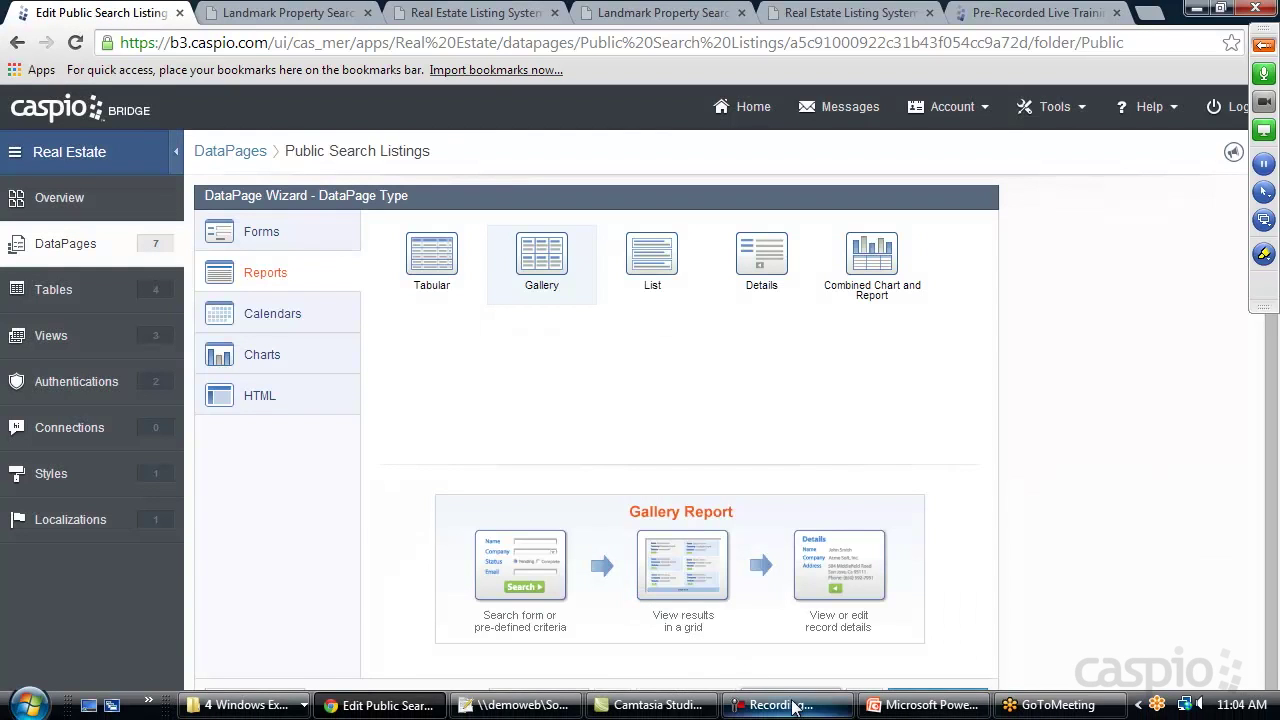
Jump to Configure Details Page Fields, delete the stray quote before &pn=, and save
{"action": "left_click", "coordinate": [792, 704]}
{"action": "left_click", "coordinate": [792, 704]}
{"action": "left_click", "coordinate": [792, 704]}
{"action": "left_click", "coordinate": [864, 703]}
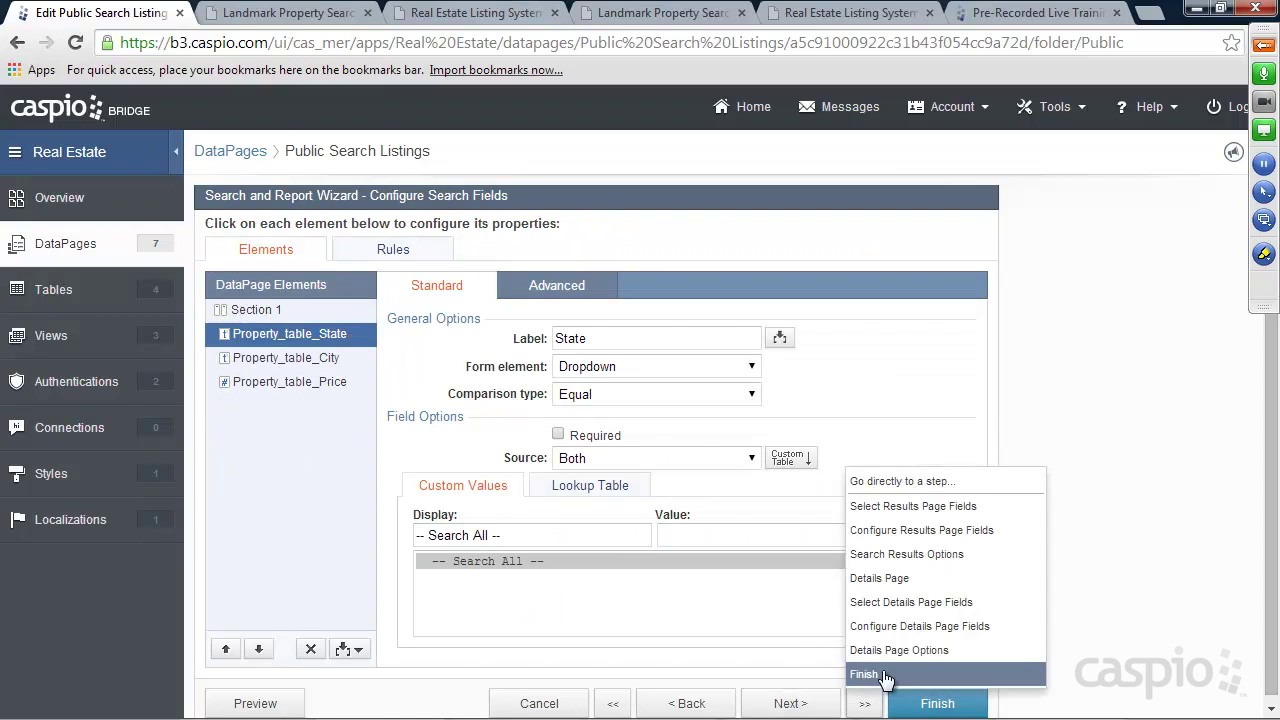
{"action": "left_click", "coordinate": [905, 626]}
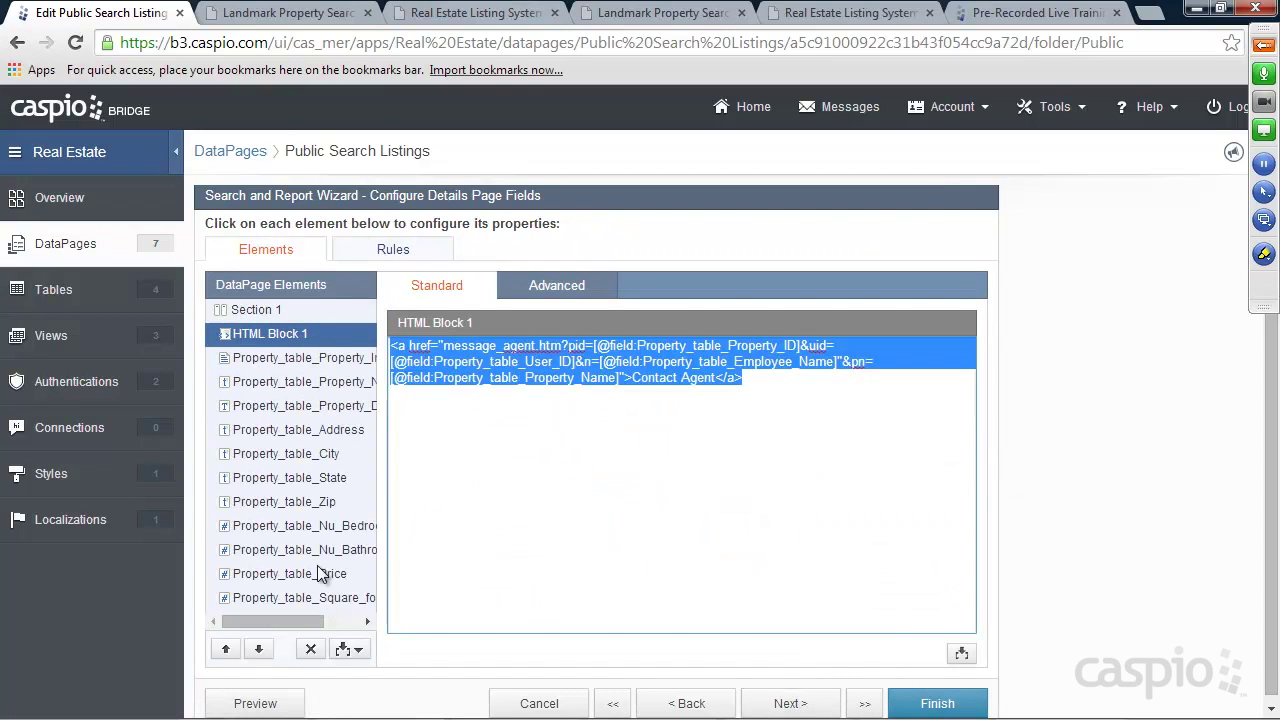
{"action": "left_click", "coordinate": [530, 371]}
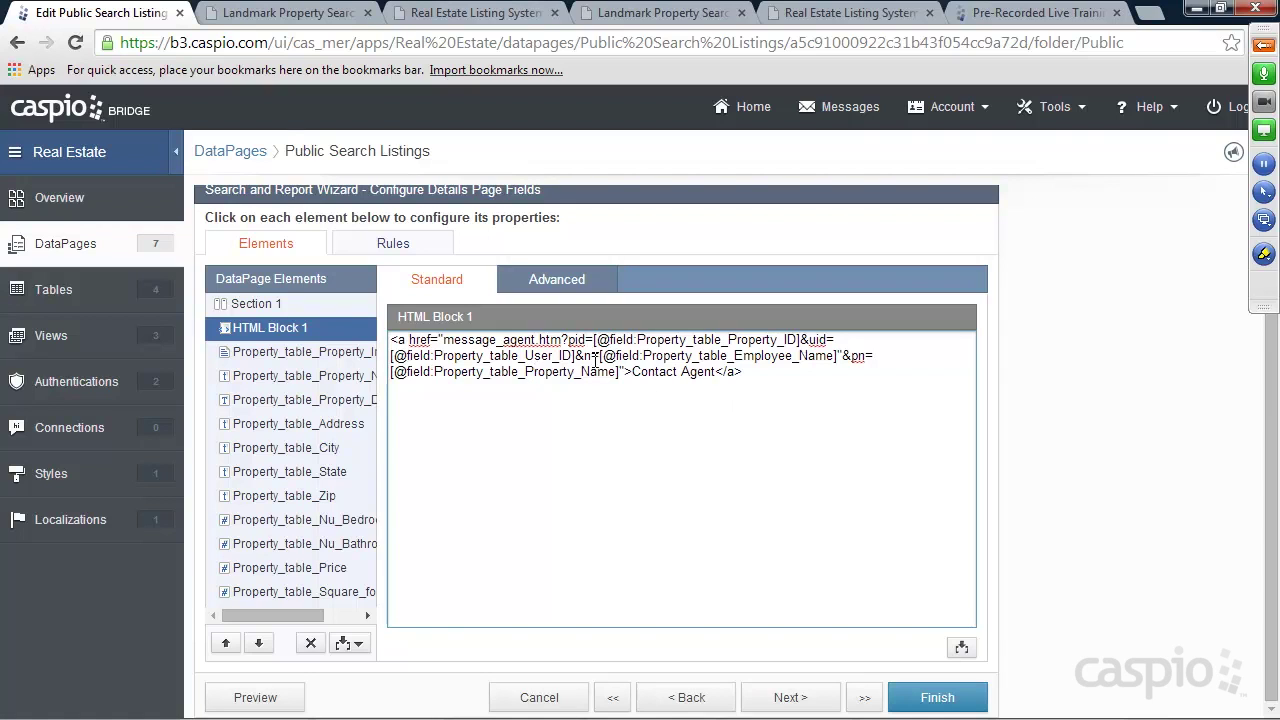
{"action": "left_click", "coordinate": [842, 356]}
{"action": "left_click", "coordinate": [933, 698]}
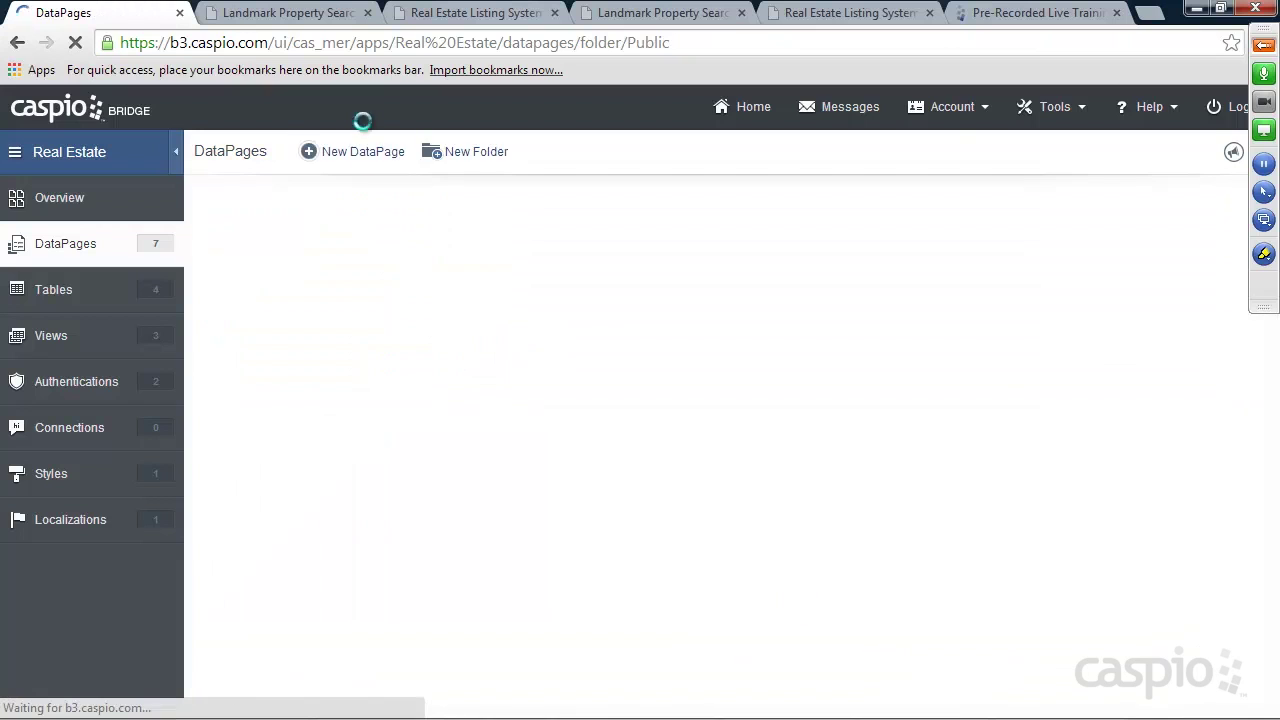
Reload the live property details and follow Contact Agent, confirming pid=1, uid=2 and pn=New%20Beach%20Home
{"action": "left_click", "coordinate": [294, 18]}
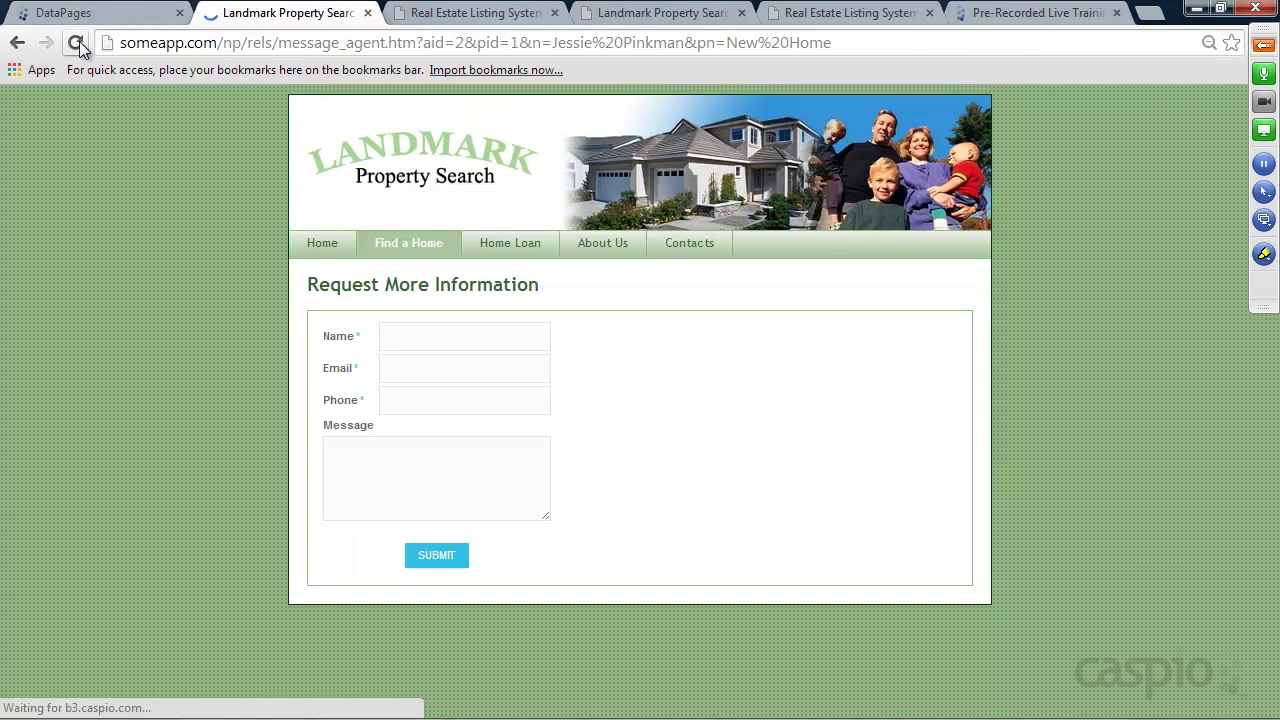
{"action": "left_click", "coordinate": [630, 22]}
{"action": "left_click", "coordinate": [75, 43]}
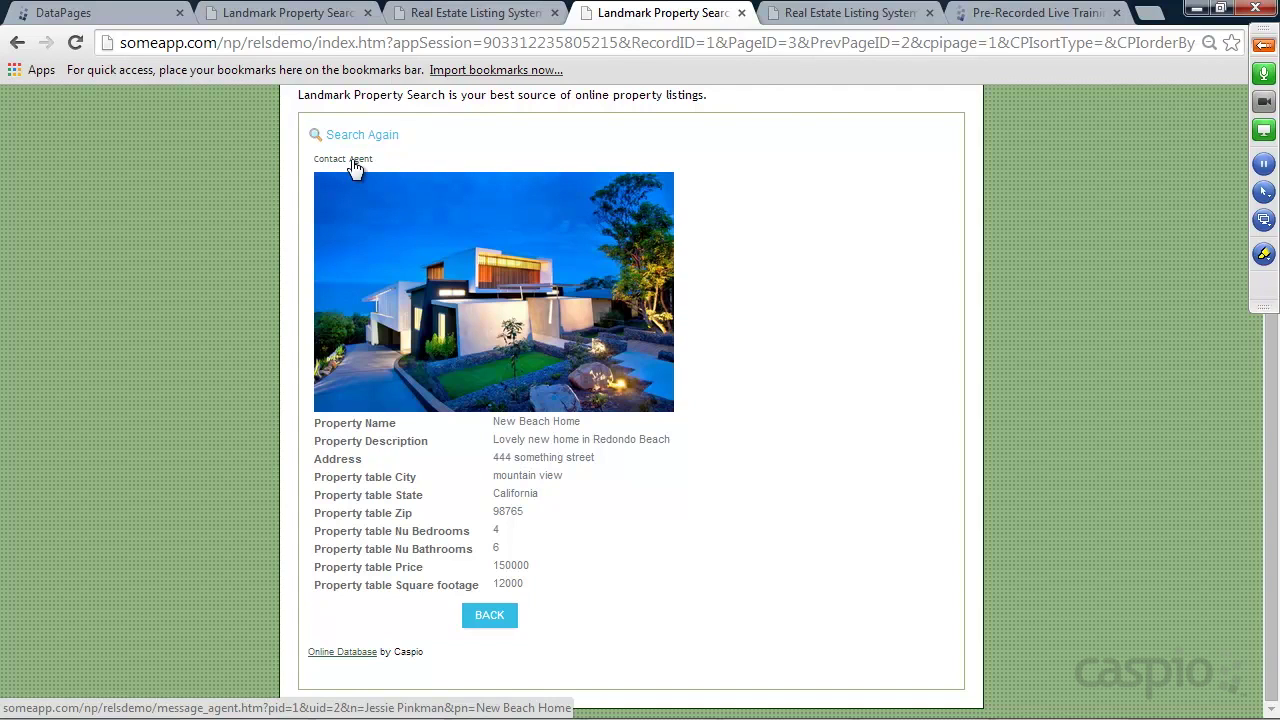
{"action": "left_click", "coordinate": [354, 163]}
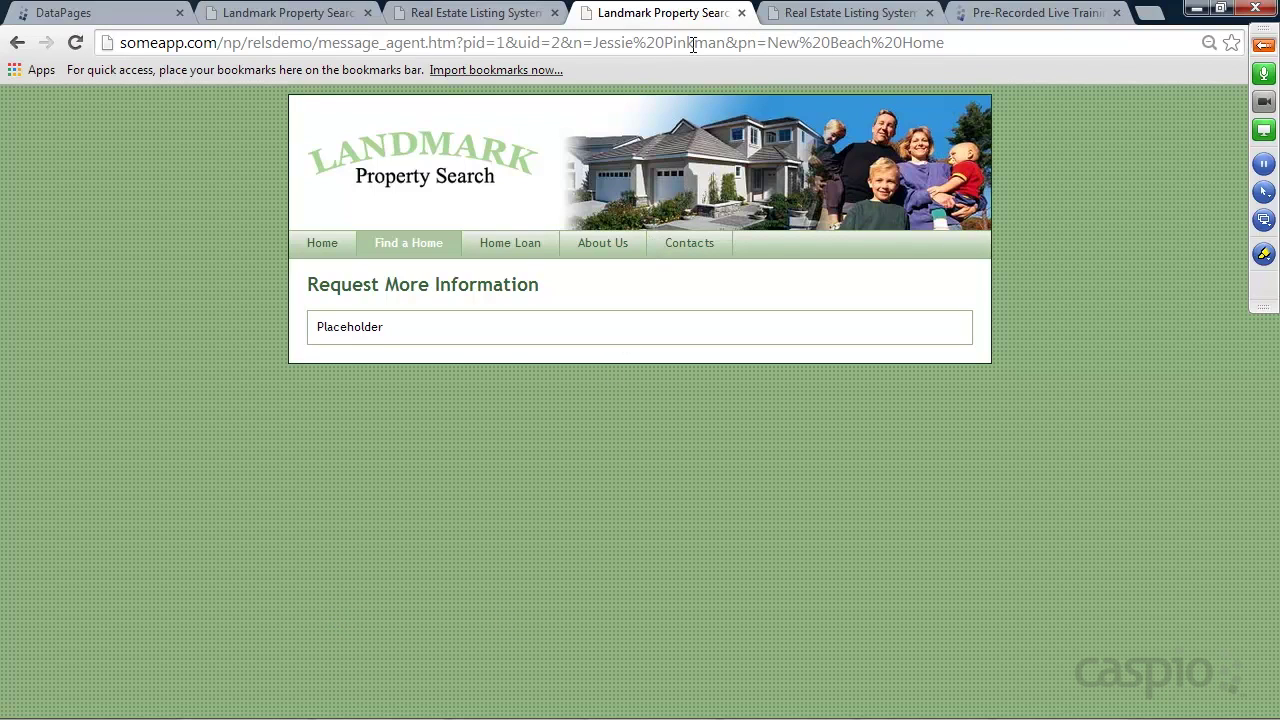
{"action": "left_click", "coordinate": [114, 14]}
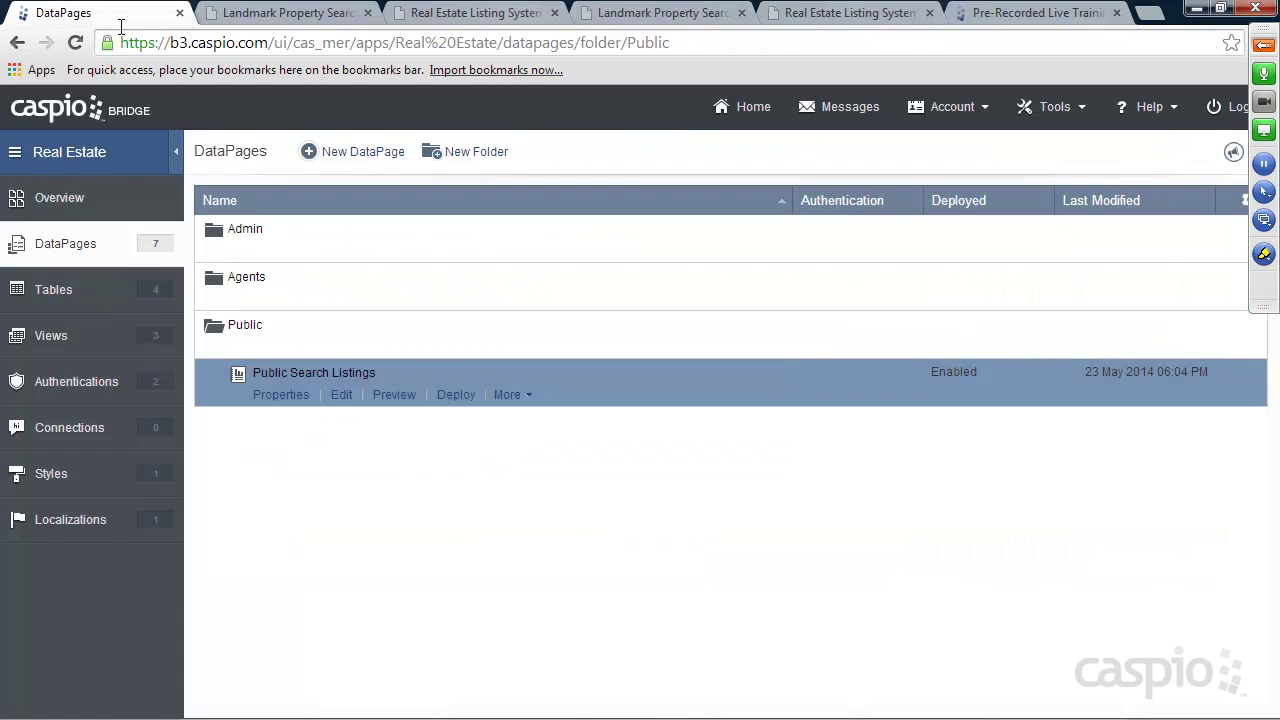
Start a new DataPage using Messages_t__ as the data source in Azure style
{"action": "mouse_move", "coordinate": [266, 340]}
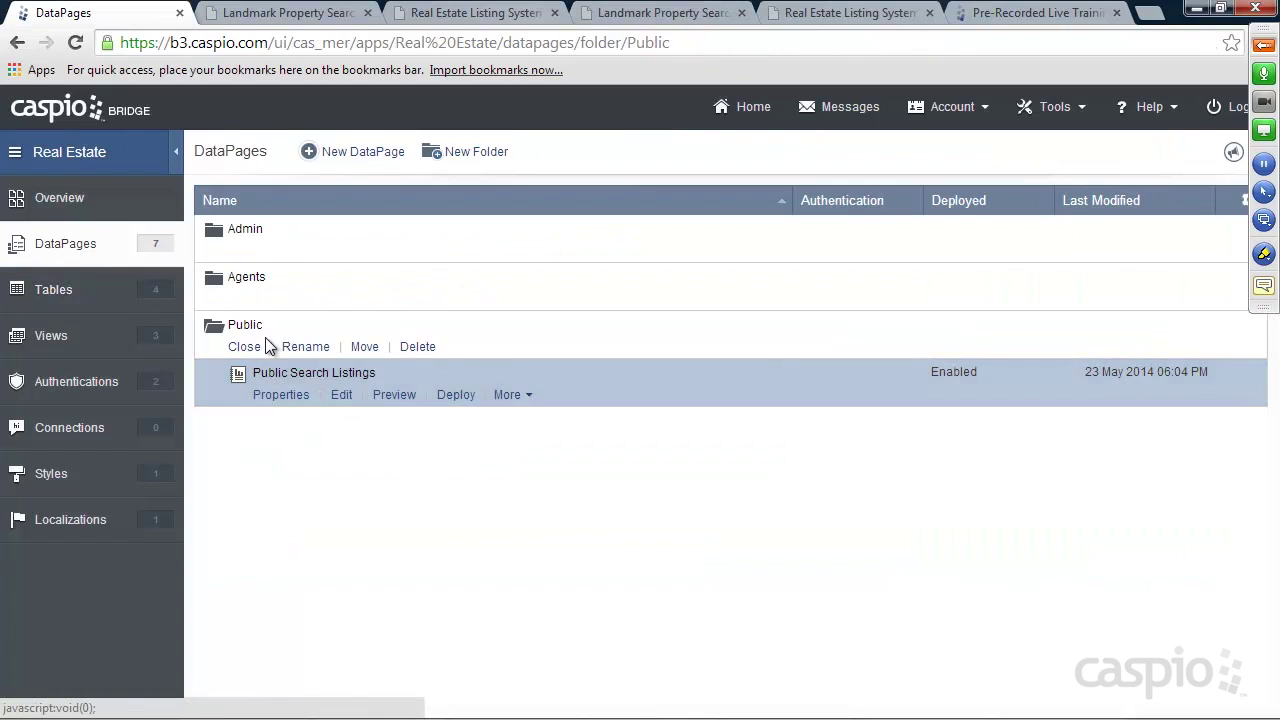
{"action": "left_click", "coordinate": [363, 153]}
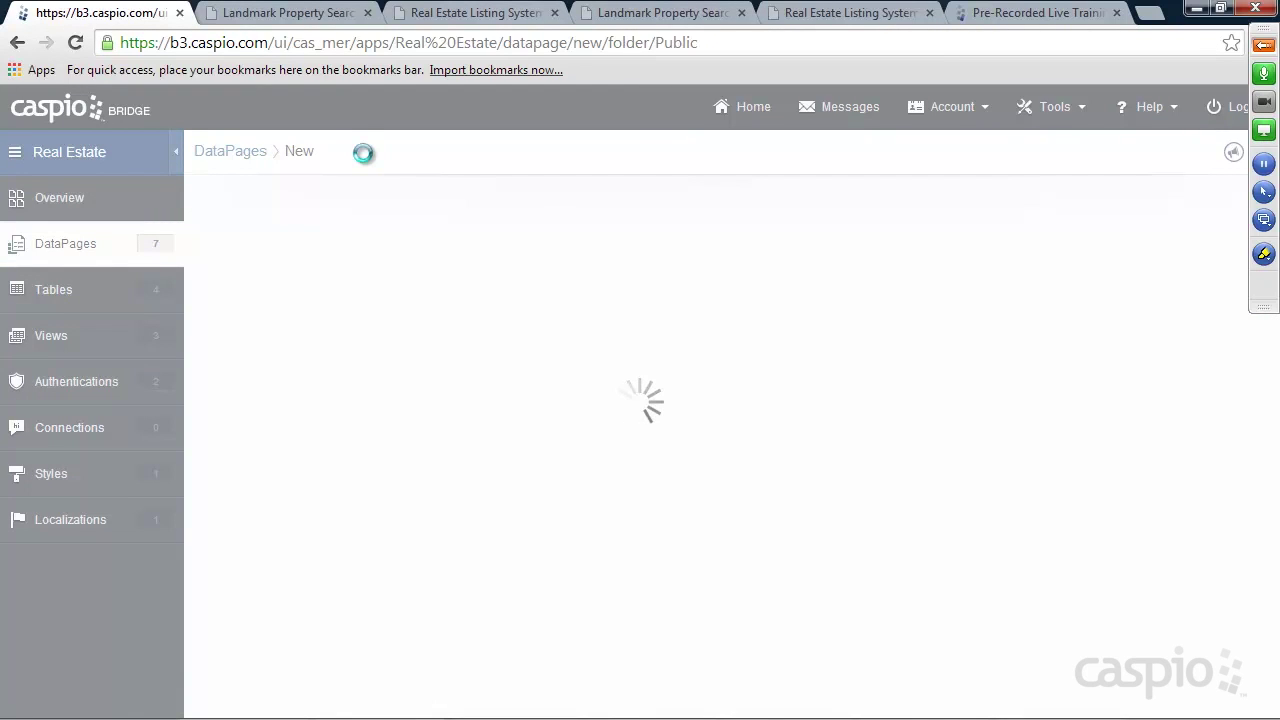
{"action": "left_click", "coordinate": [790, 702]}
{"action": "left_click", "coordinate": [300, 288]}
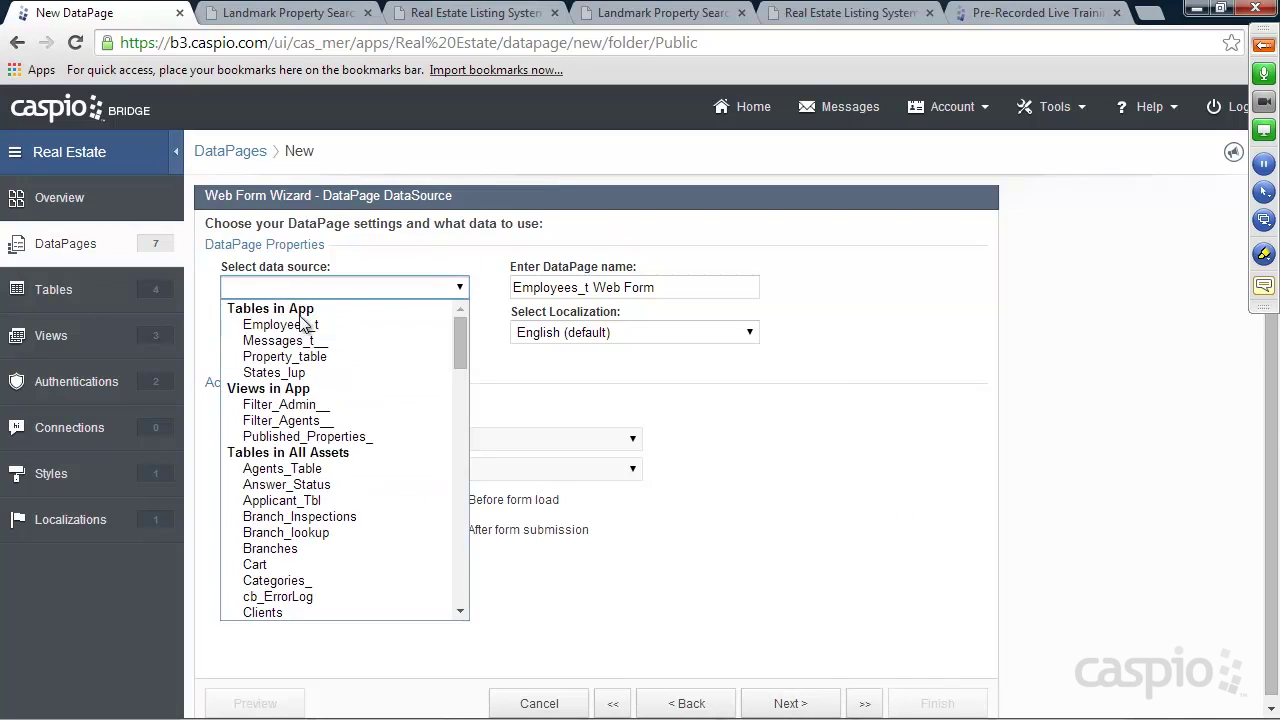
{"action": "left_click", "coordinate": [305, 341]}
{"action": "left_click", "coordinate": [420, 332]}
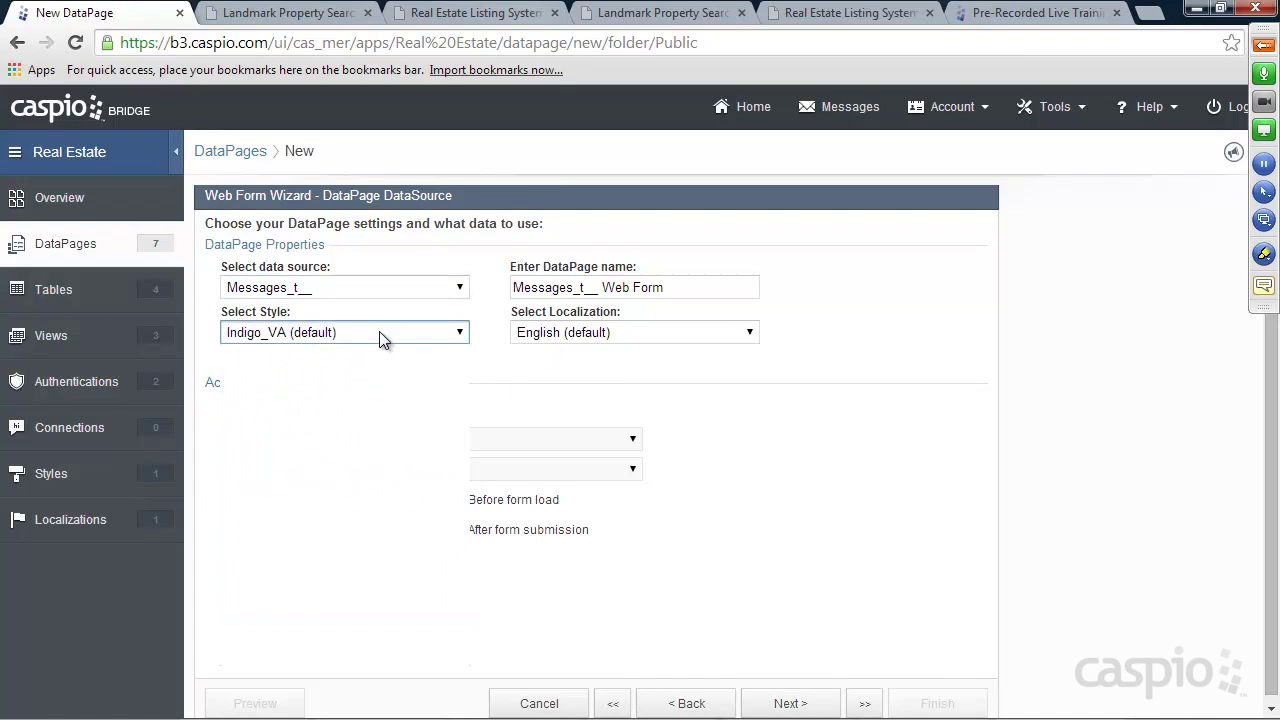
{"action": "left_click", "coordinate": [342, 370]}
Name it New Message Form, enable advanced options, and continue to field selection
{"action": "key", "text": "shift+Tab"}
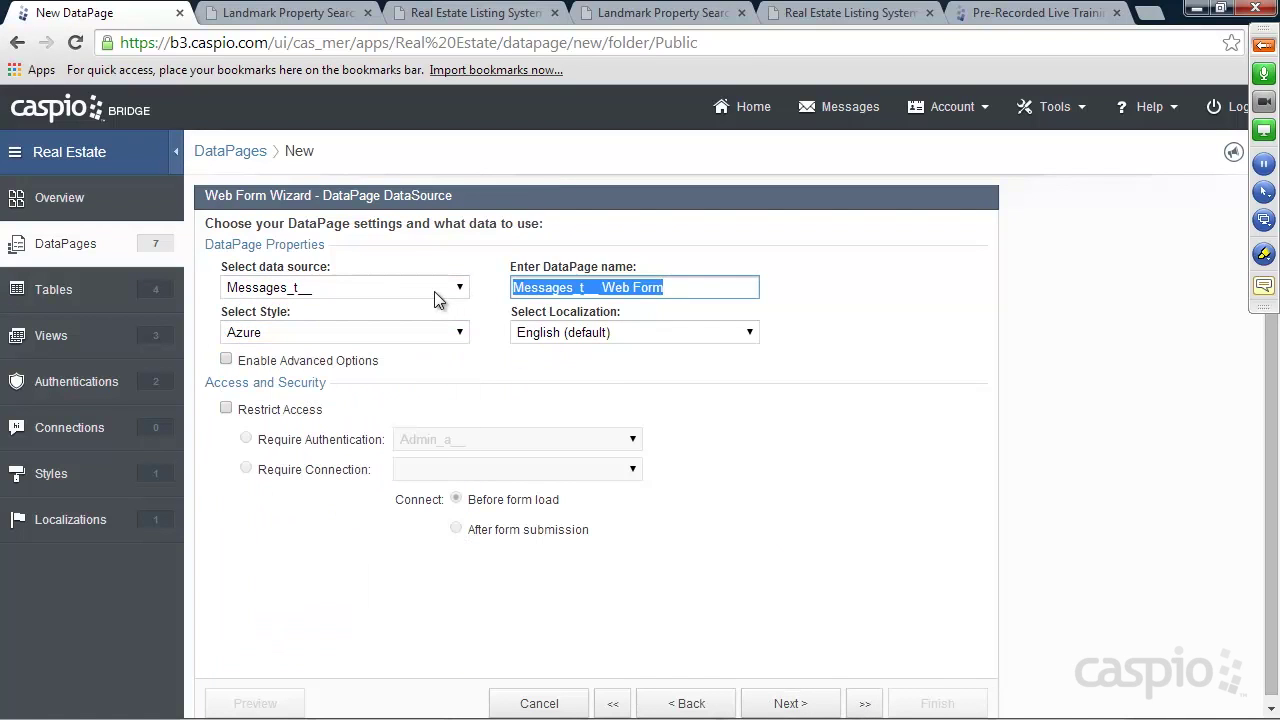
{"action": "type", "text": "New Message Form"}
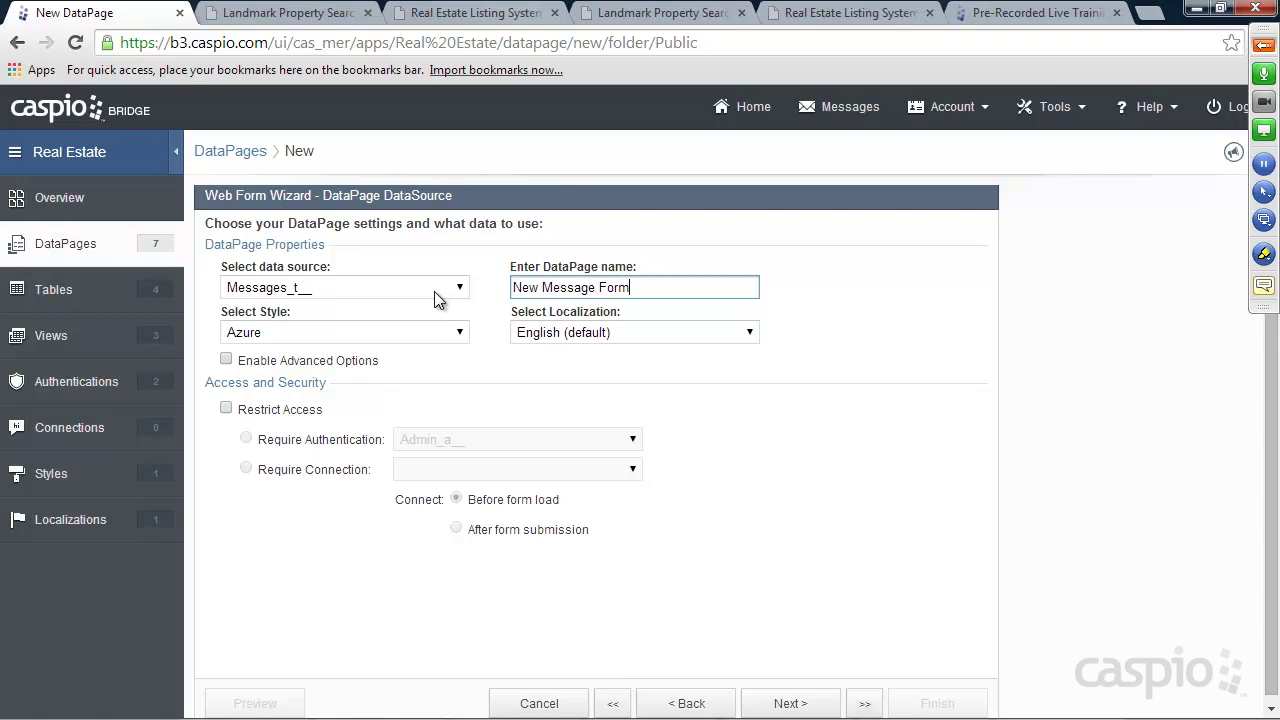
{"action": "left_click", "coordinate": [283, 362]}
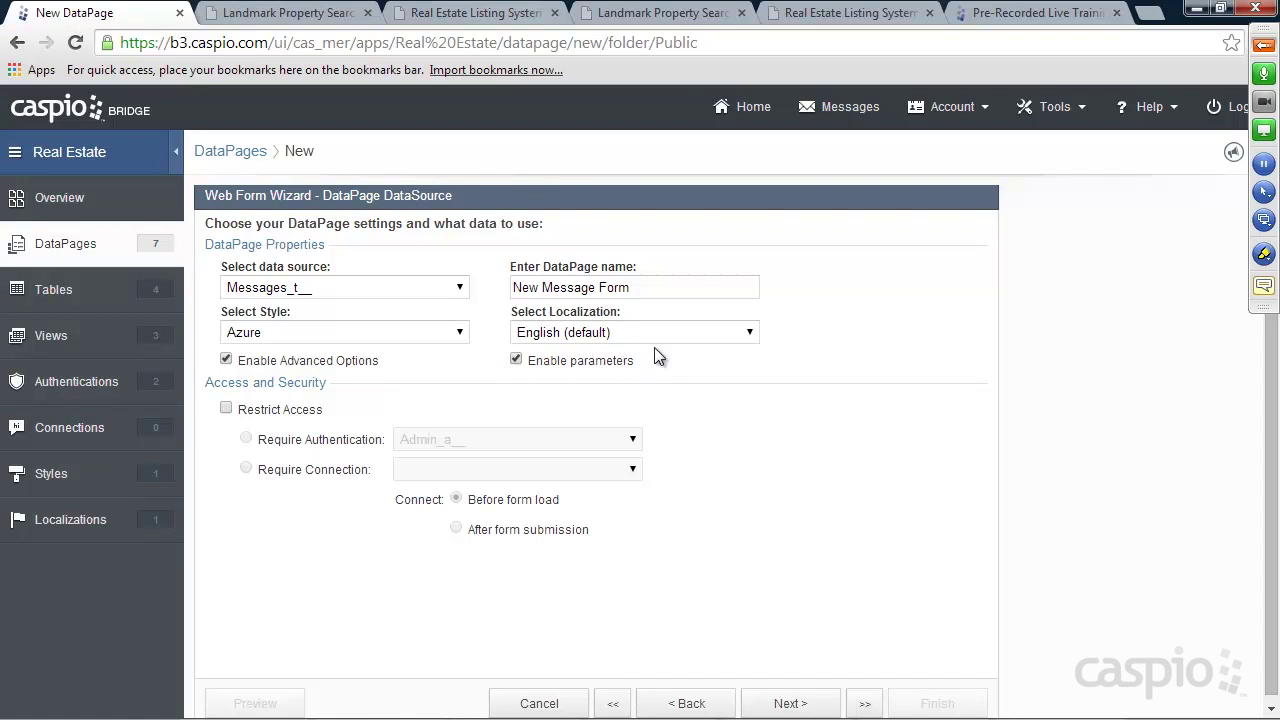
{"action": "left_click", "coordinate": [662, 13]}
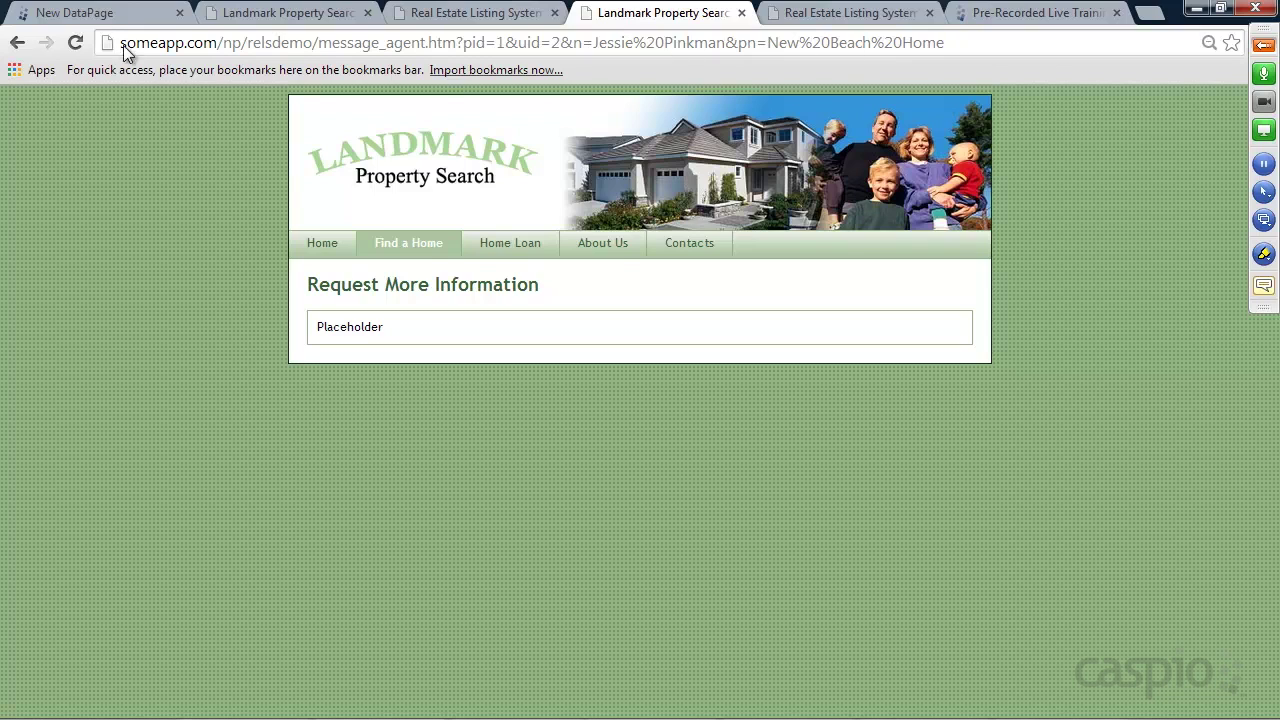
{"action": "left_click", "coordinate": [98, 18]}
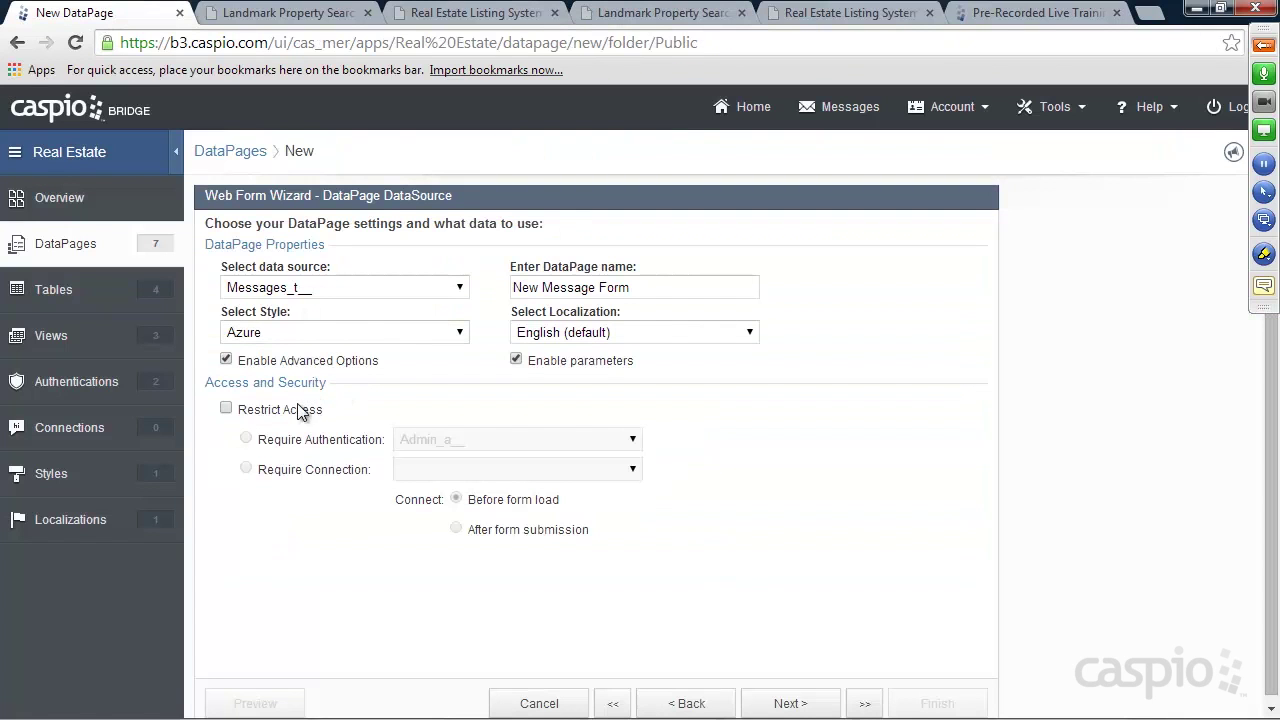
{"action": "left_click", "coordinate": [778, 703]}
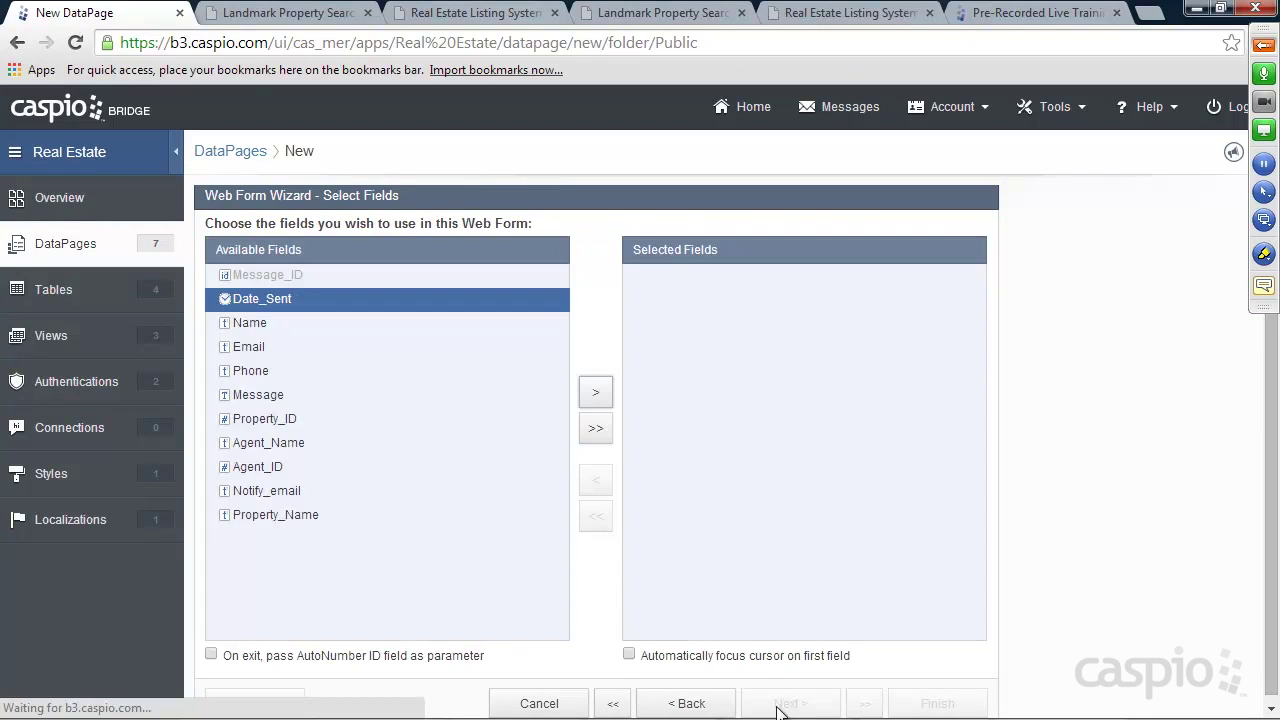
Add all fields to the form and make Date_Sent a TimeStamp
{"action": "left_click", "coordinate": [595, 430]}
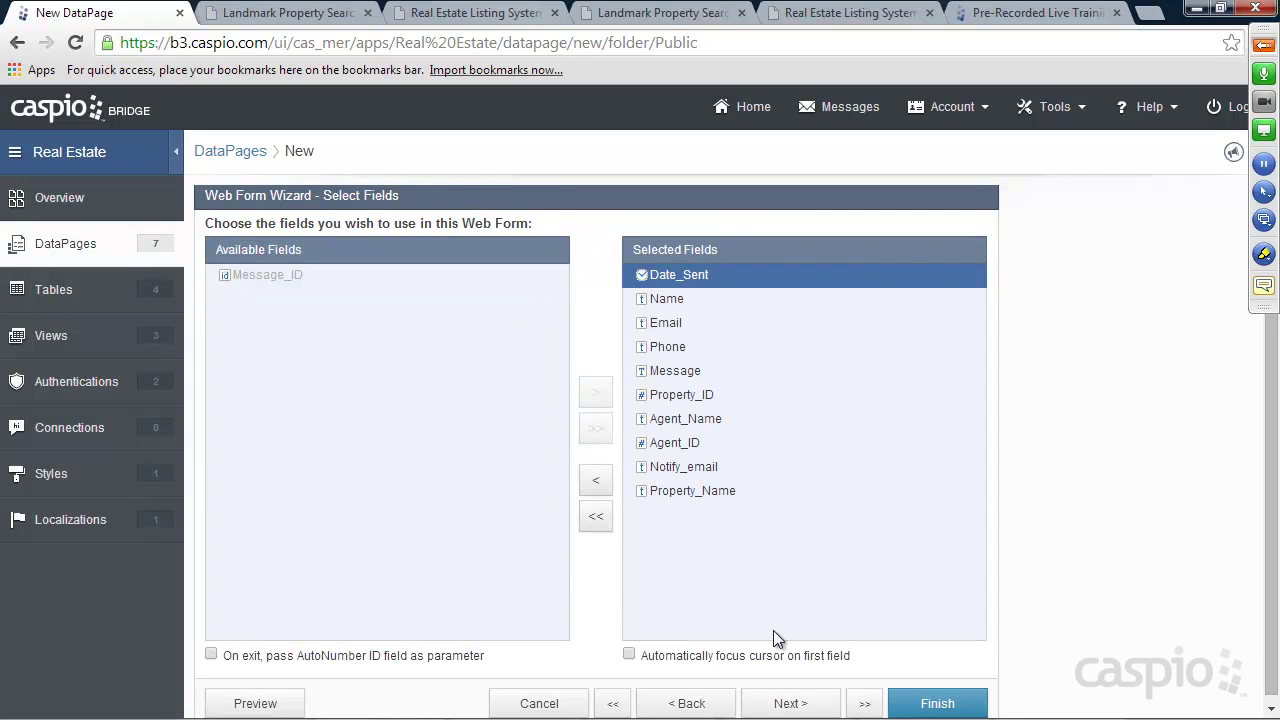
{"action": "left_click", "coordinate": [786, 703]}
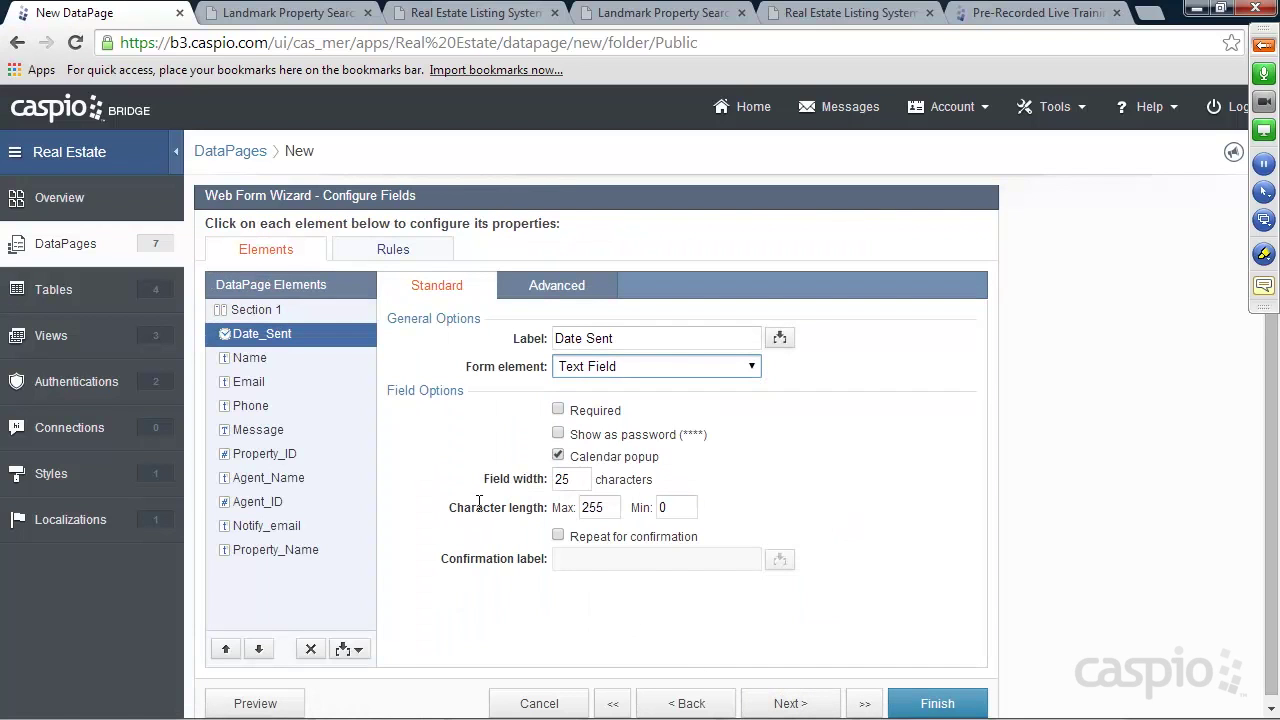
{"action": "left_click", "coordinate": [602, 366]}
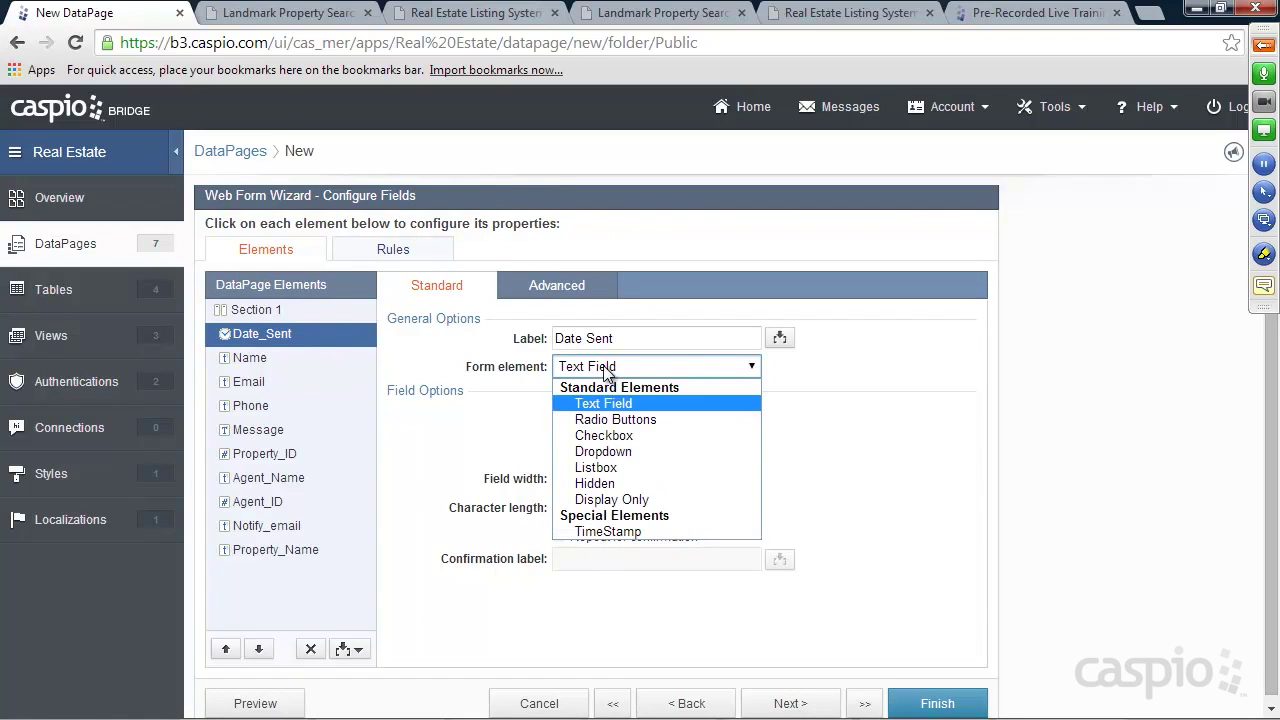
{"action": "left_click", "coordinate": [604, 531]}
Make Name and Phone required and turn Message into a Text Area
{"action": "left_click", "coordinate": [252, 360]}
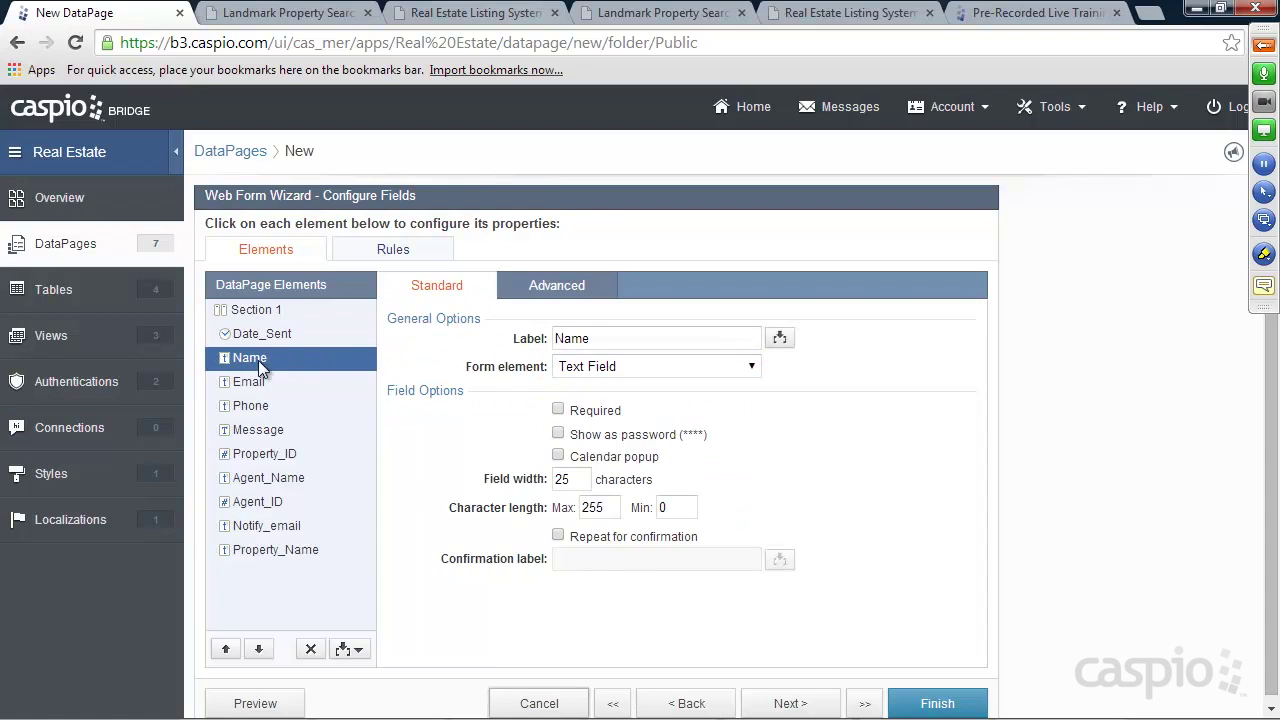
{"action": "left_click", "coordinate": [585, 415]}
{"action": "left_click", "coordinate": [300, 385]}
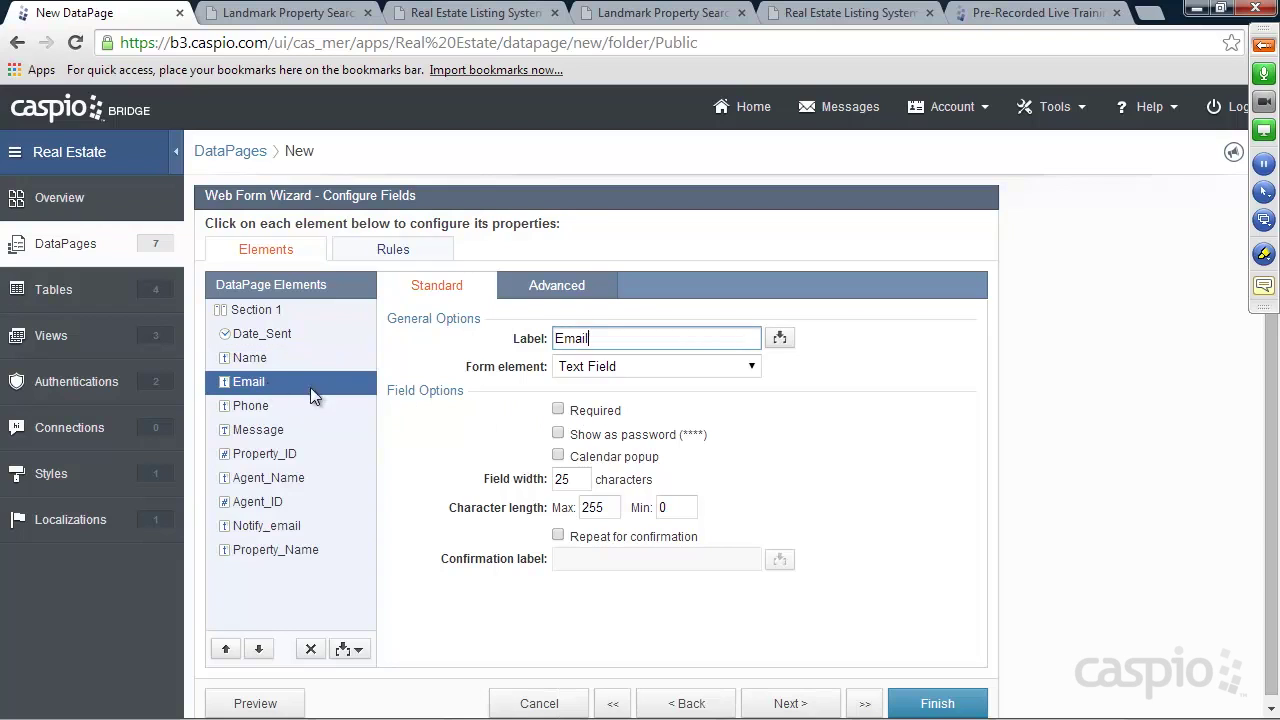
{"action": "left_click", "coordinate": [584, 410]}
{"action": "left_click", "coordinate": [274, 407]}
{"action": "left_click", "coordinate": [586, 416]}
{"action": "left_click", "coordinate": [275, 432]}
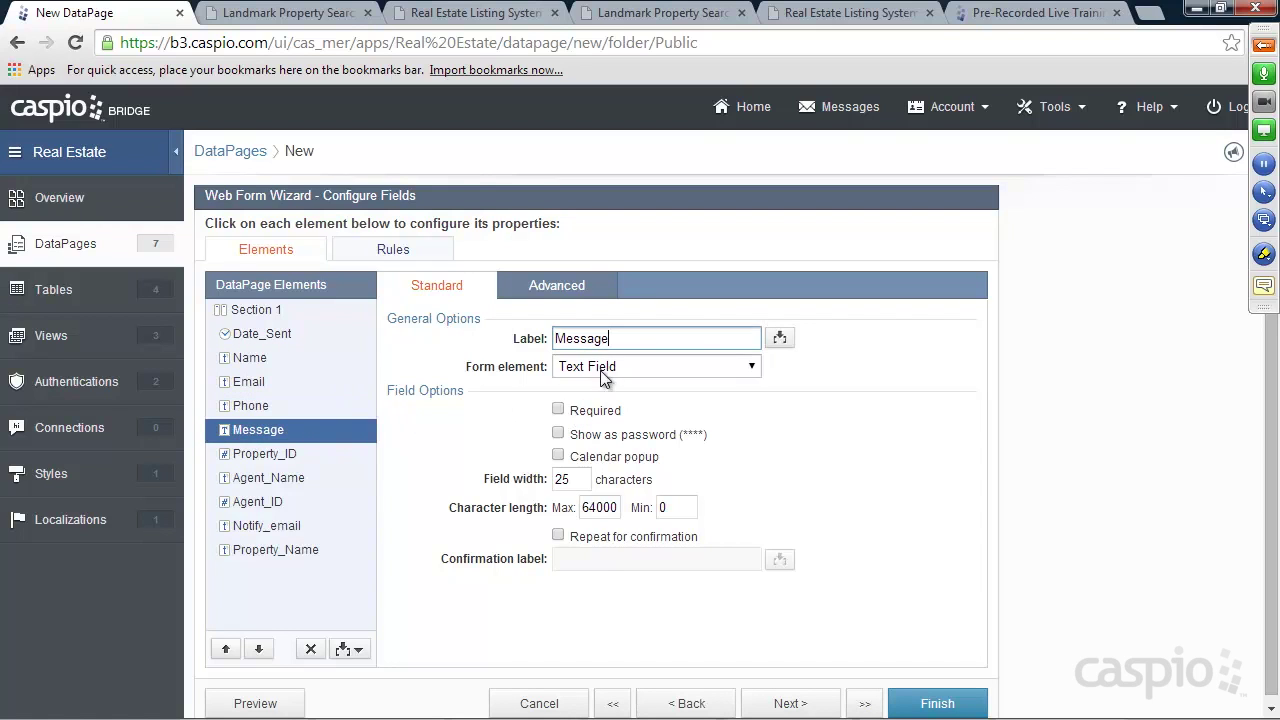
{"action": "left_click", "coordinate": [620, 366]}
{"action": "left_click", "coordinate": [615, 418]}
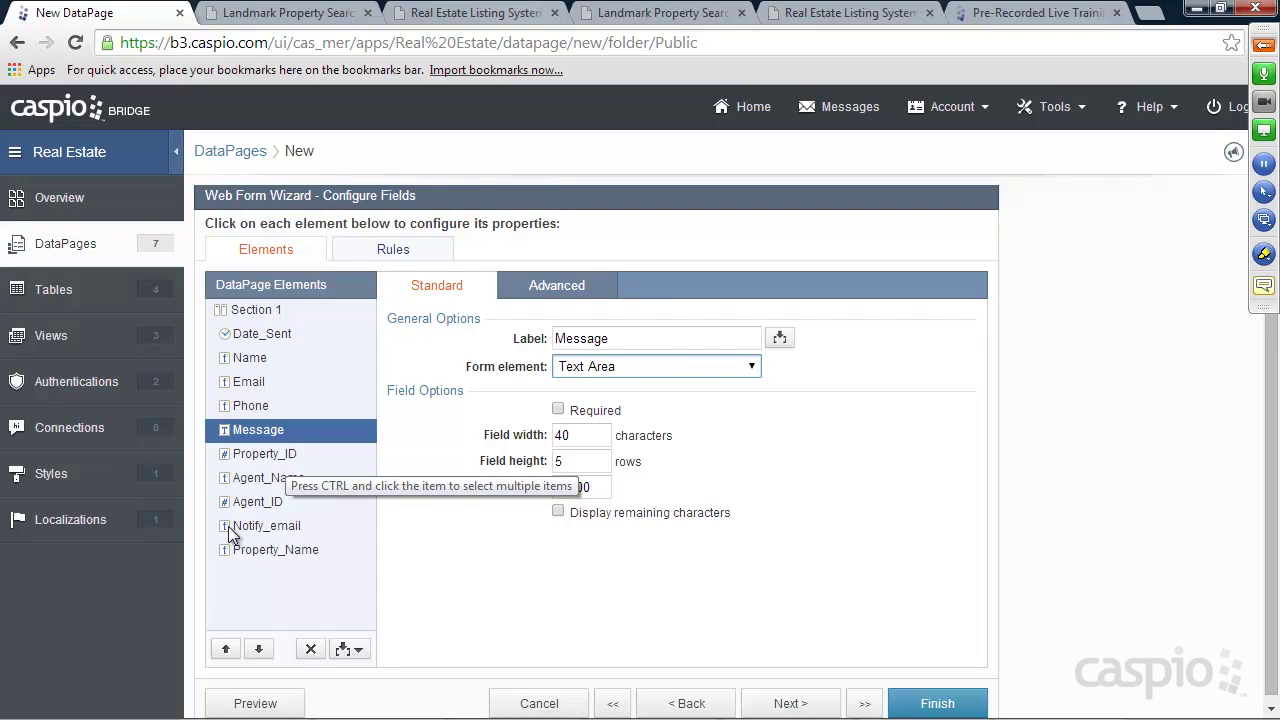
Check the parameters in the request page URL, then open Property_ID's advanced settings
{"action": "left_click", "coordinate": [655, 14]}
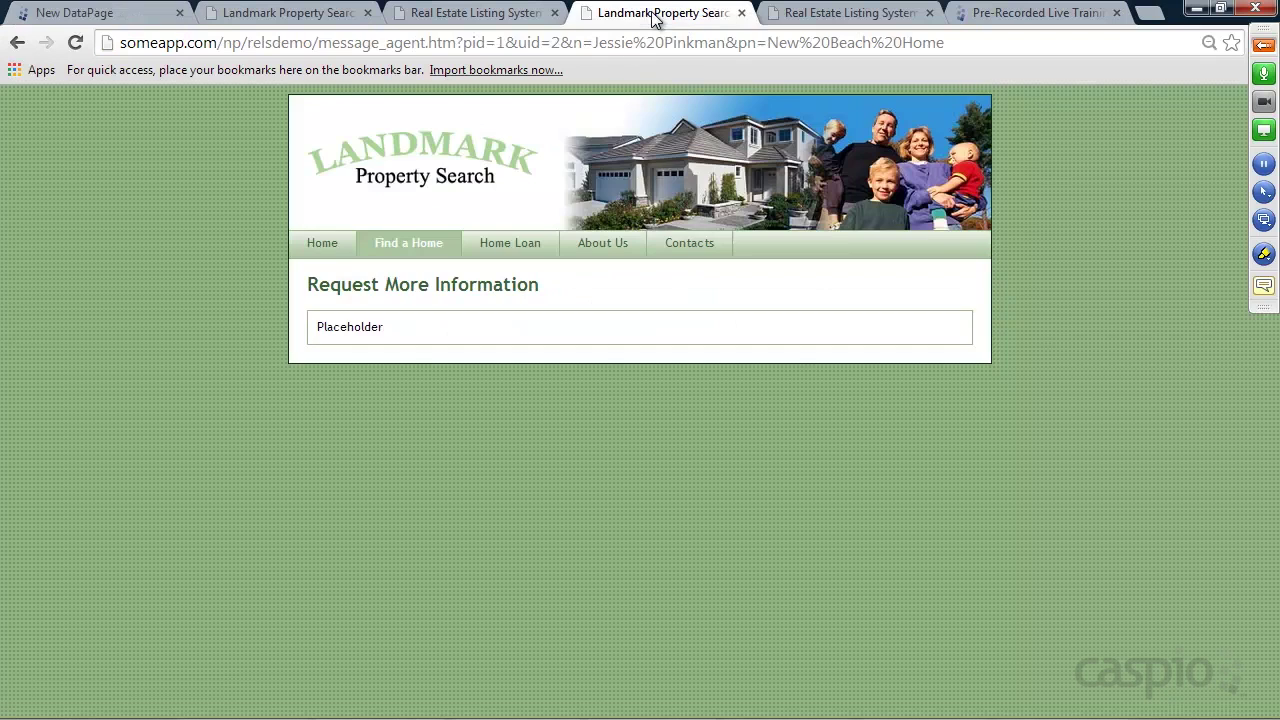
{"action": "mouse_move", "coordinate": [975, 44]}
{"action": "left_mouse_down"}
{"action": "mouse_move", "coordinate": [115, 44]}
{"action": "mouse_move", "coordinate": [950, 45]}
{"action": "left_mouse_up"}
{"action": "left_click", "coordinate": [105, 14]}
{"action": "left_click", "coordinate": [277, 454]}
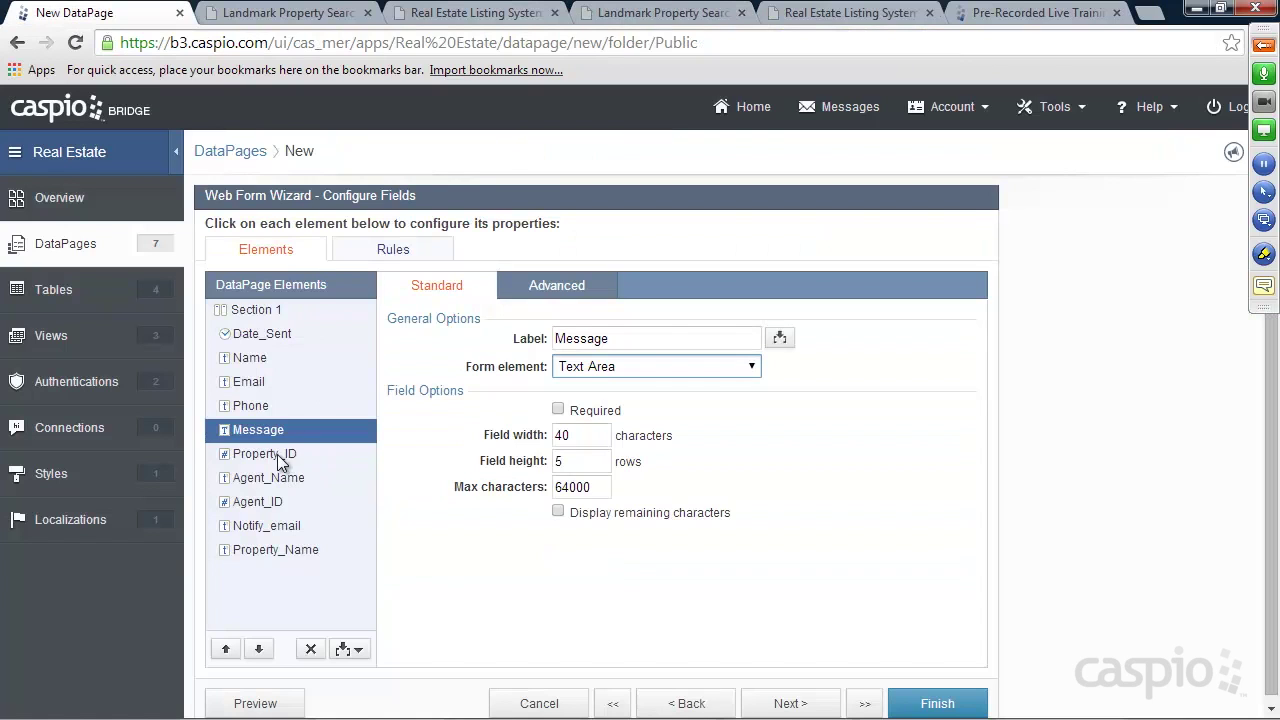
{"action": "left_click", "coordinate": [557, 288]}
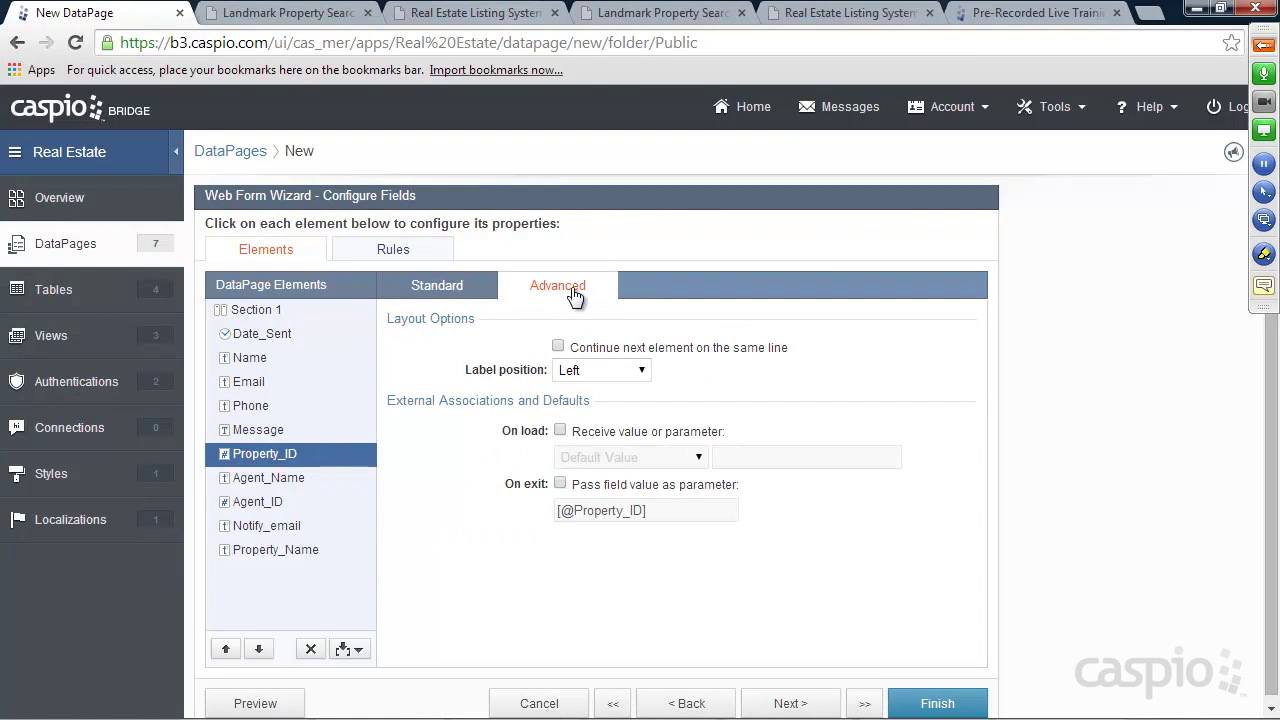
{"action": "left_click", "coordinate": [594, 432]}
{"action": "left_click", "coordinate": [605, 460]}
{"action": "left_click", "coordinate": [607, 495]}
{"action": "left_click_drag", "start_coordinate": [732, 458], "coordinate": [795, 459]}
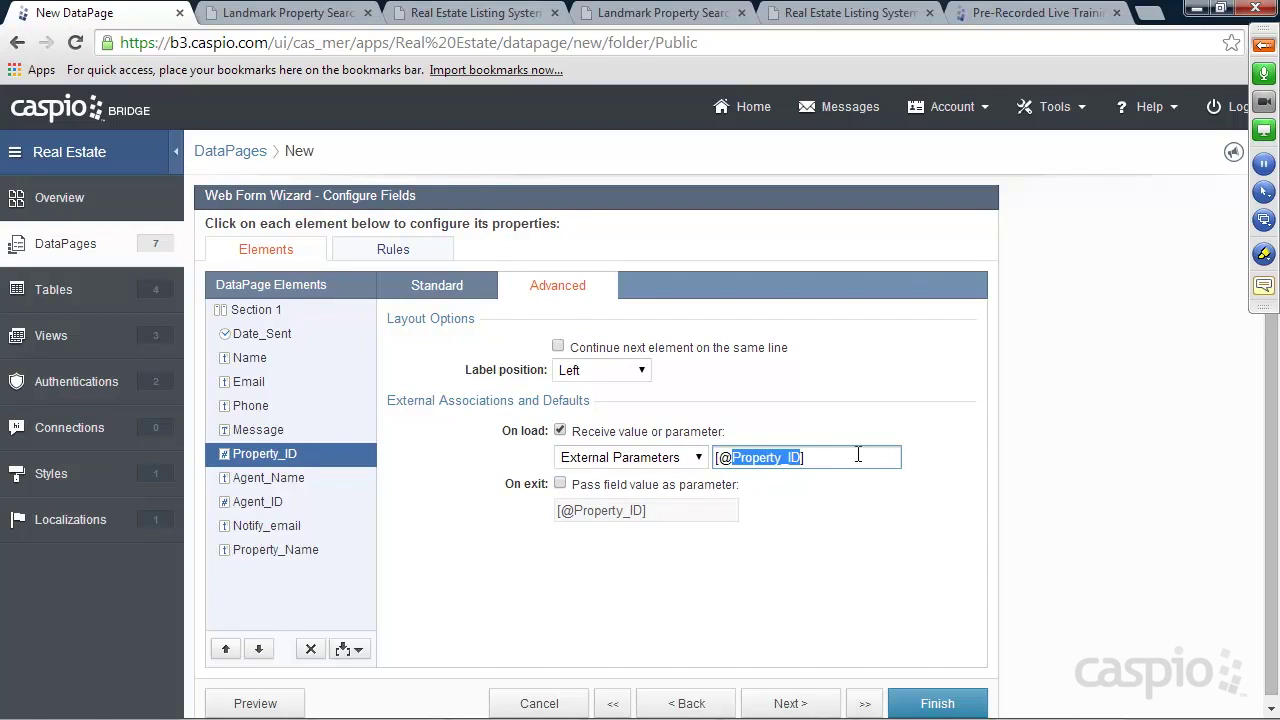
{"action": "type", "text": "pid"}
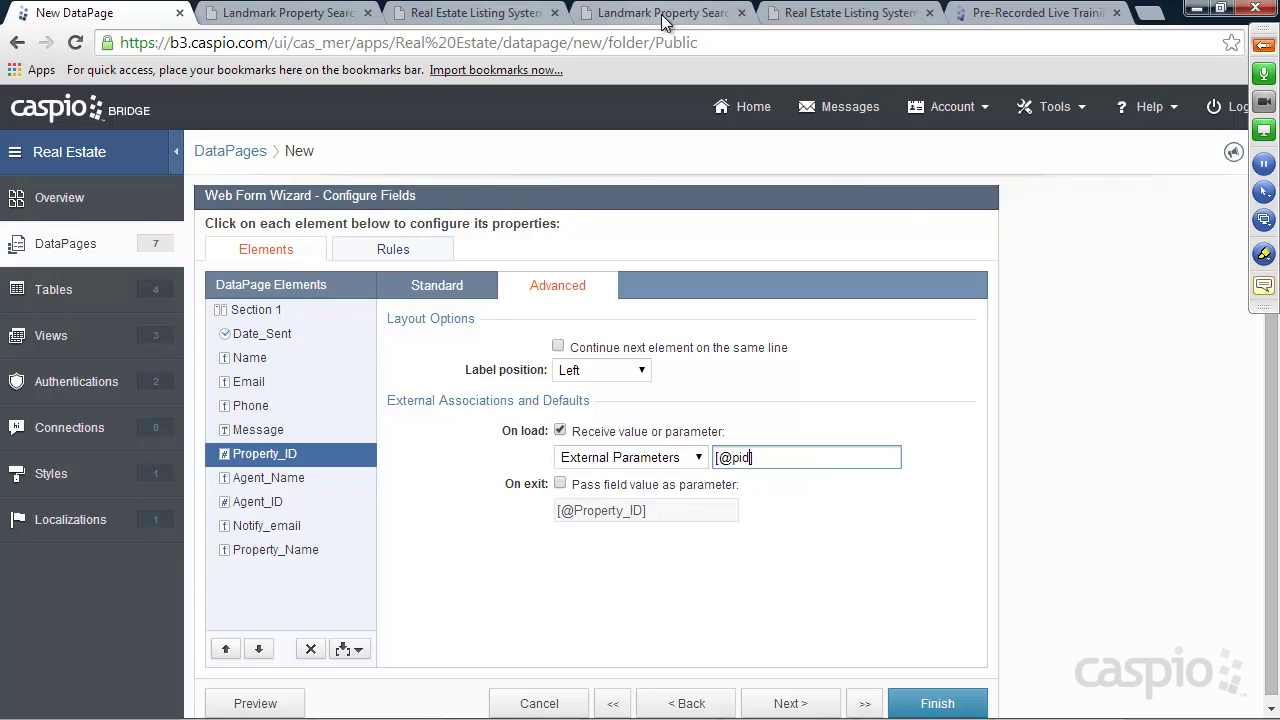
Verify the pid parameter name in the Landmark page address, then pick the Agent_Name field
{"action": "left_click", "coordinate": [665, 13]}
{"action": "left_click_drag", "start_coordinate": [463, 43], "coordinate": [486, 42]}
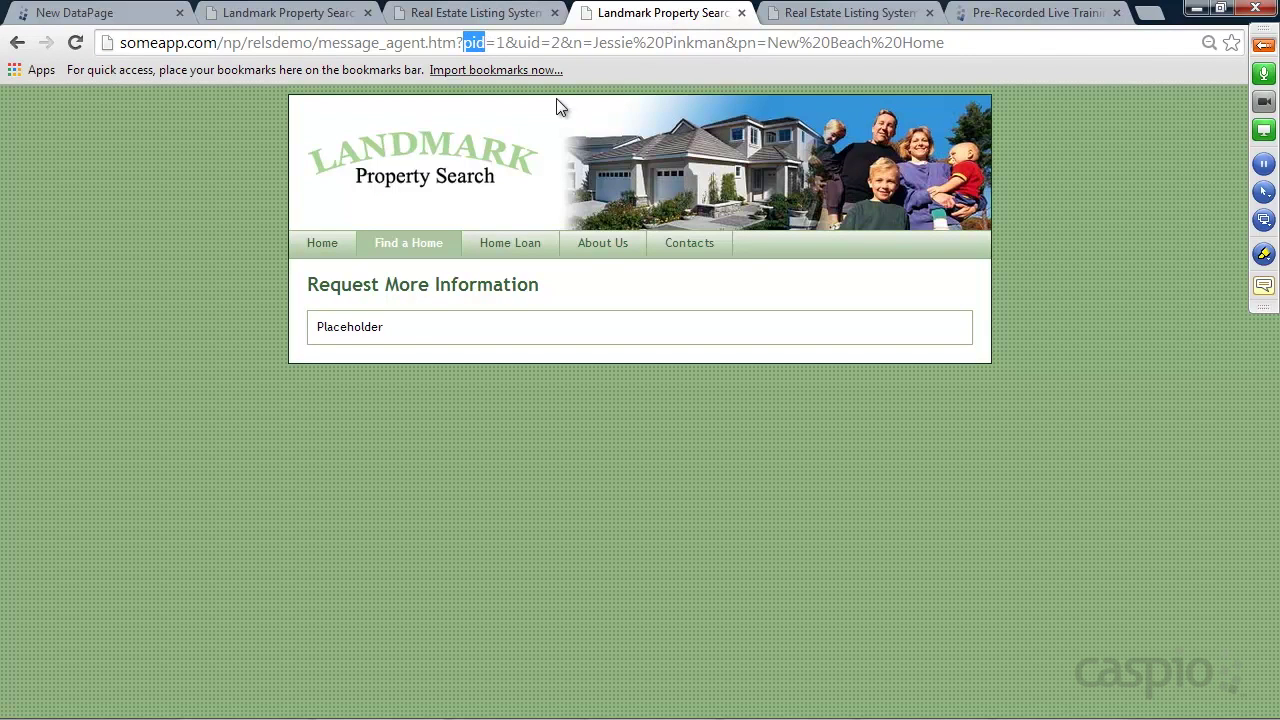
{"action": "left_click", "coordinate": [137, 14]}
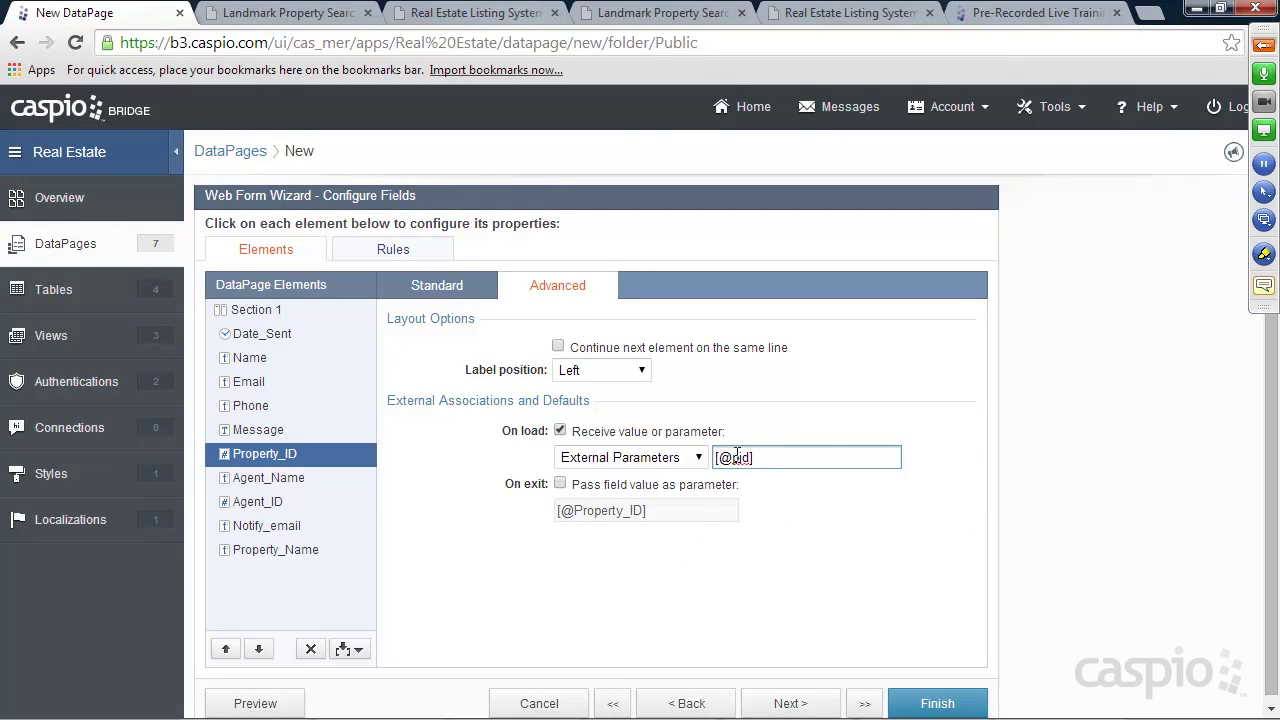
{"action": "left_click", "coordinate": [280, 478]}
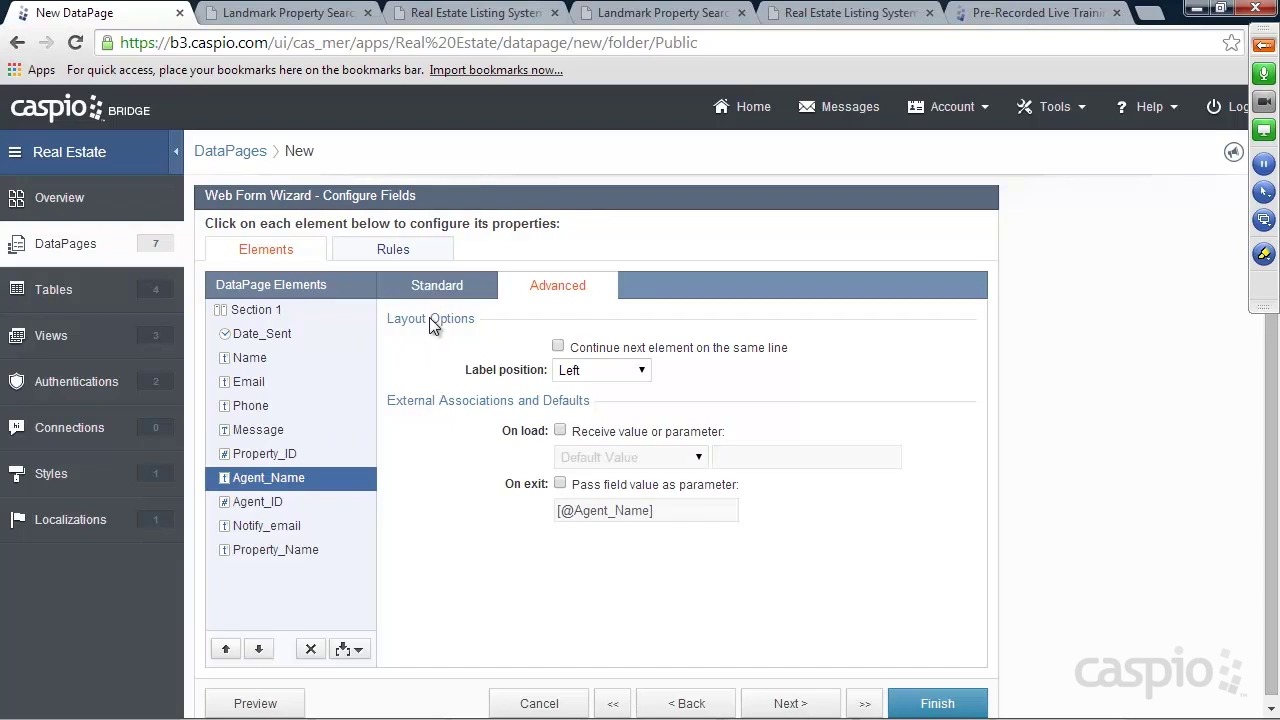
{"action": "left_click", "coordinate": [444, 290]}
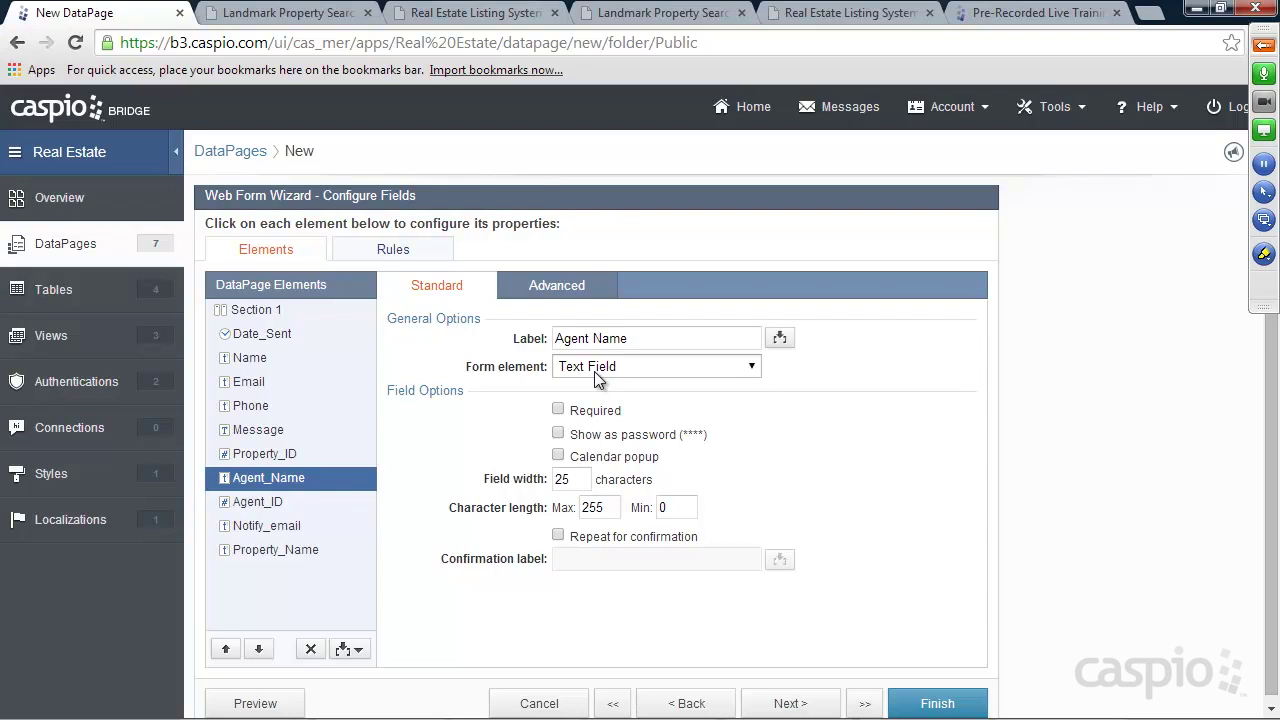
Turn Agent_Name into a dropdown that receives the external parameter [@n] on load
{"action": "left_click", "coordinate": [605, 372]}
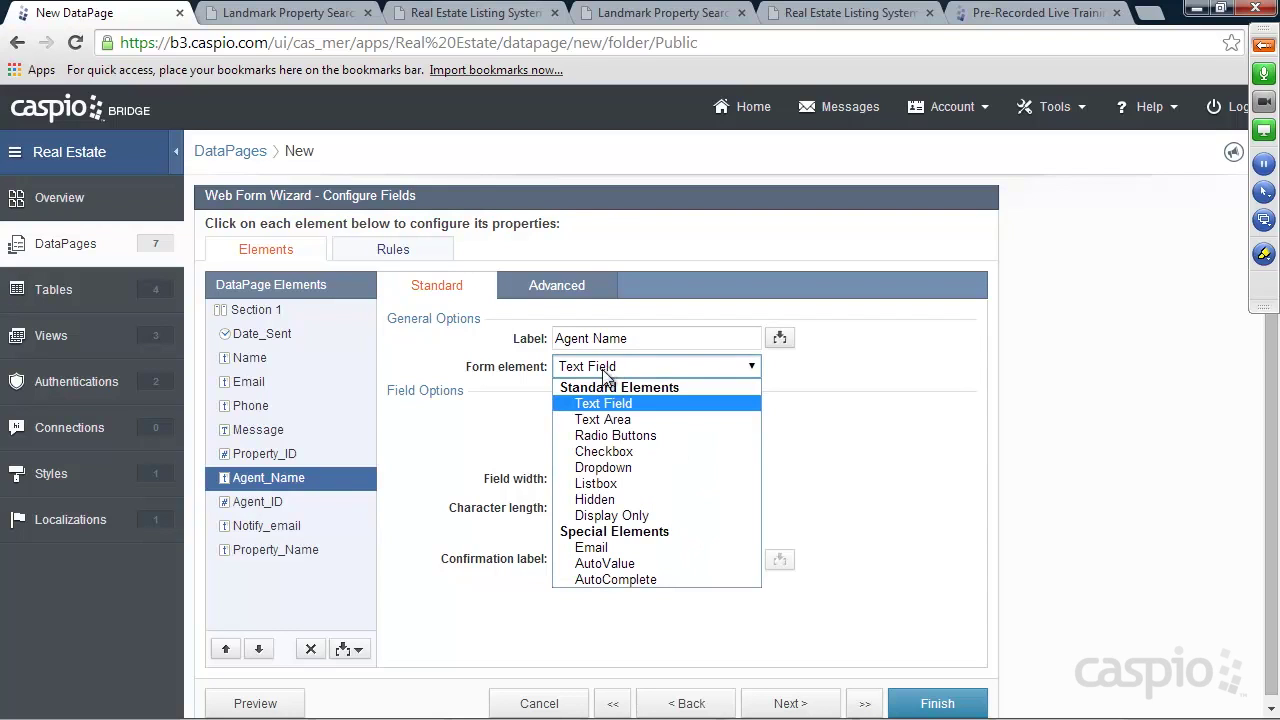
{"action": "left_click", "coordinate": [600, 467]}
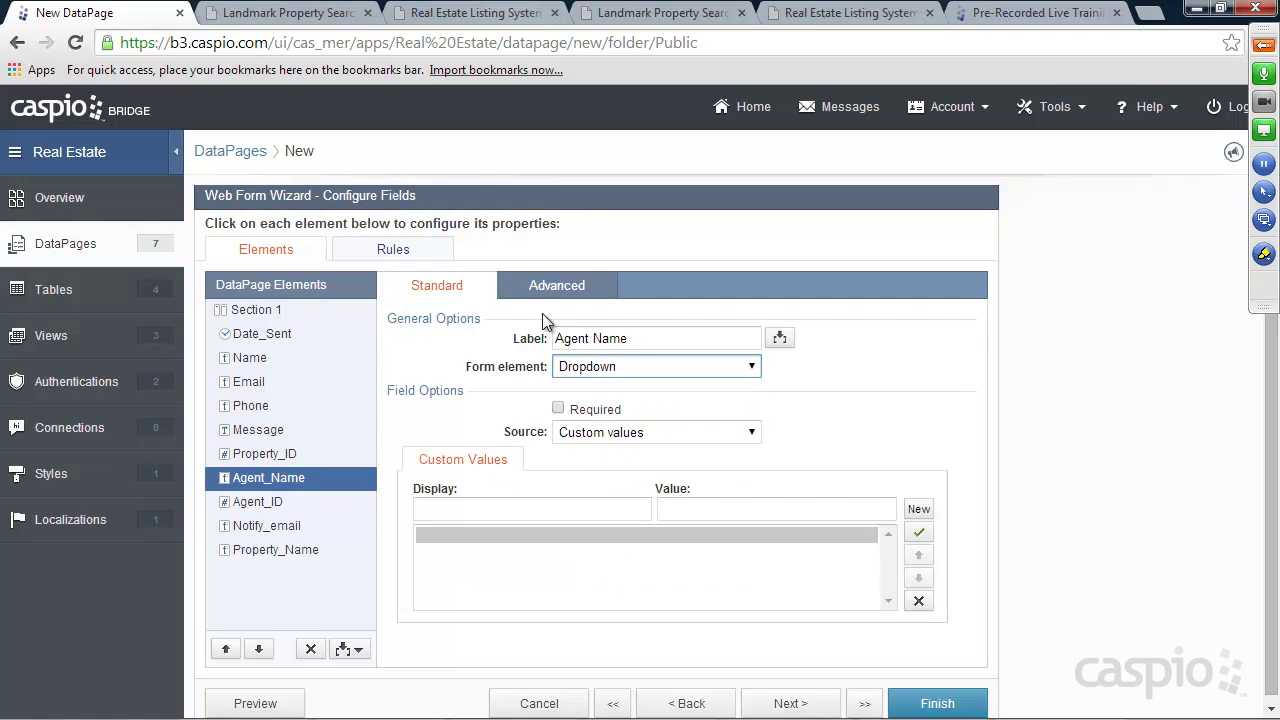
{"action": "left_click", "coordinate": [559, 288]}
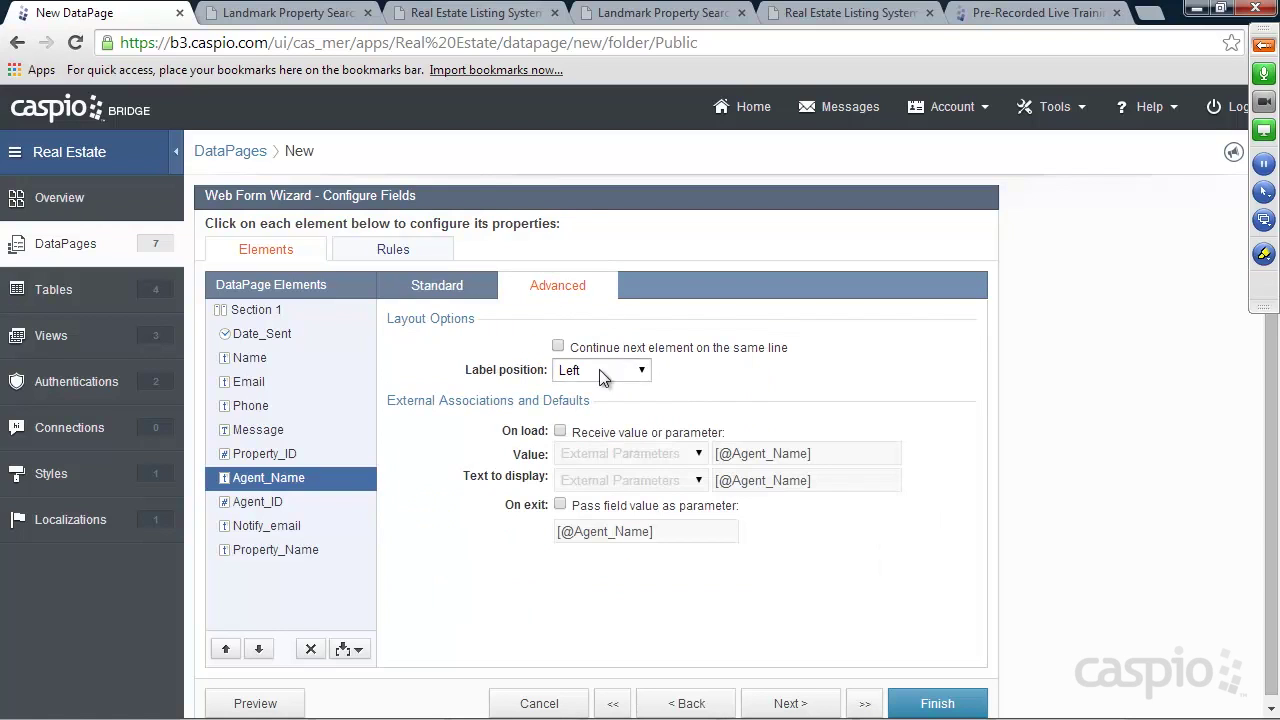
{"action": "left_click", "coordinate": [597, 436]}
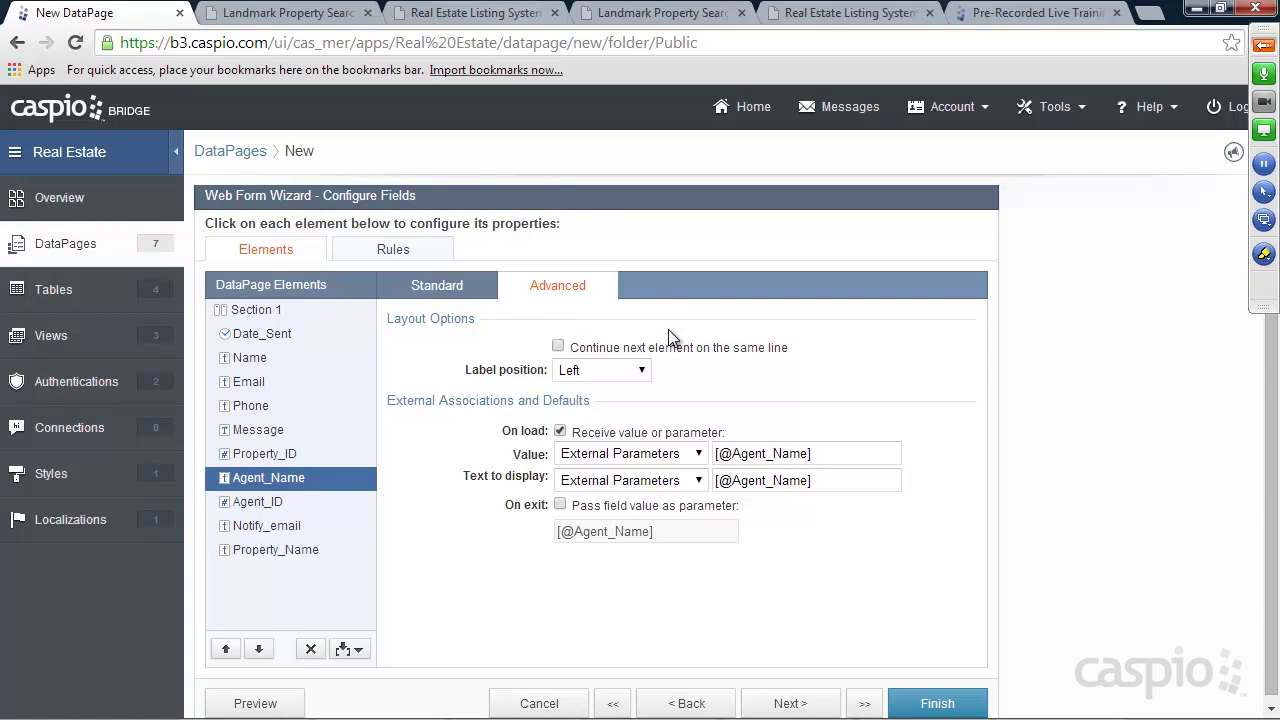
{"action": "left_click_drag", "start_coordinate": [733, 453], "coordinate": [809, 453]}
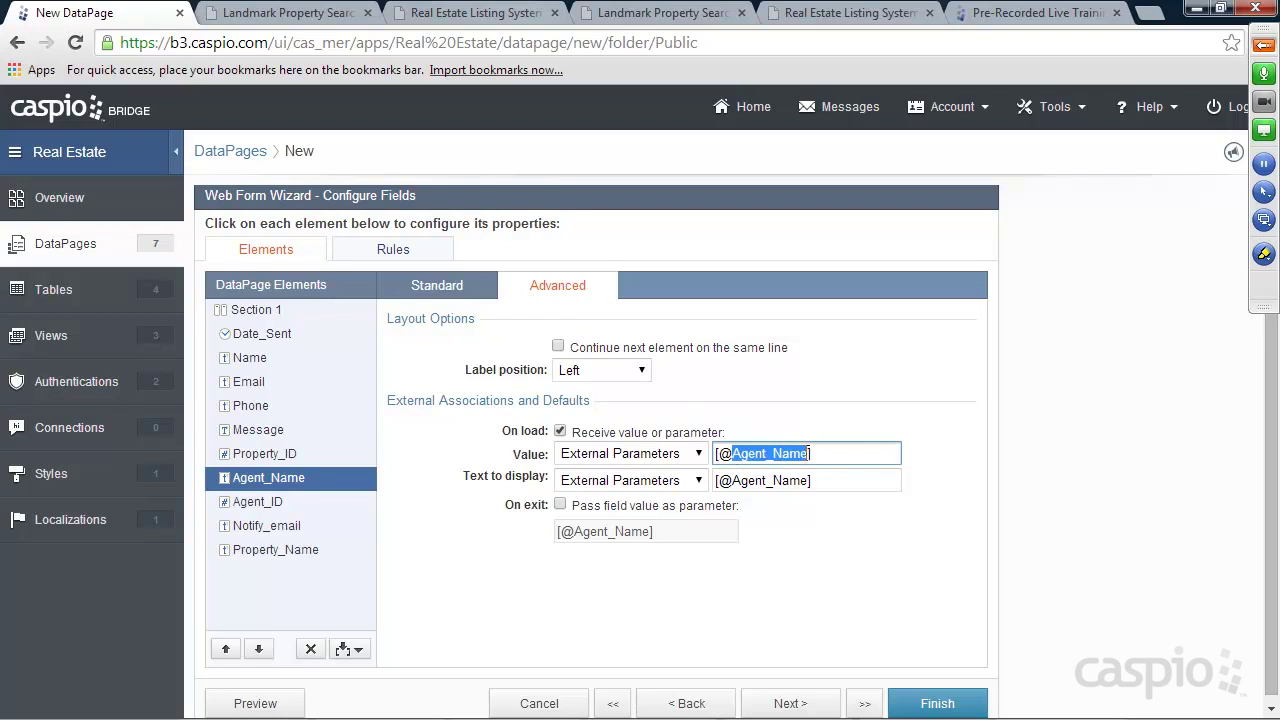
{"action": "type", "text": "n"}
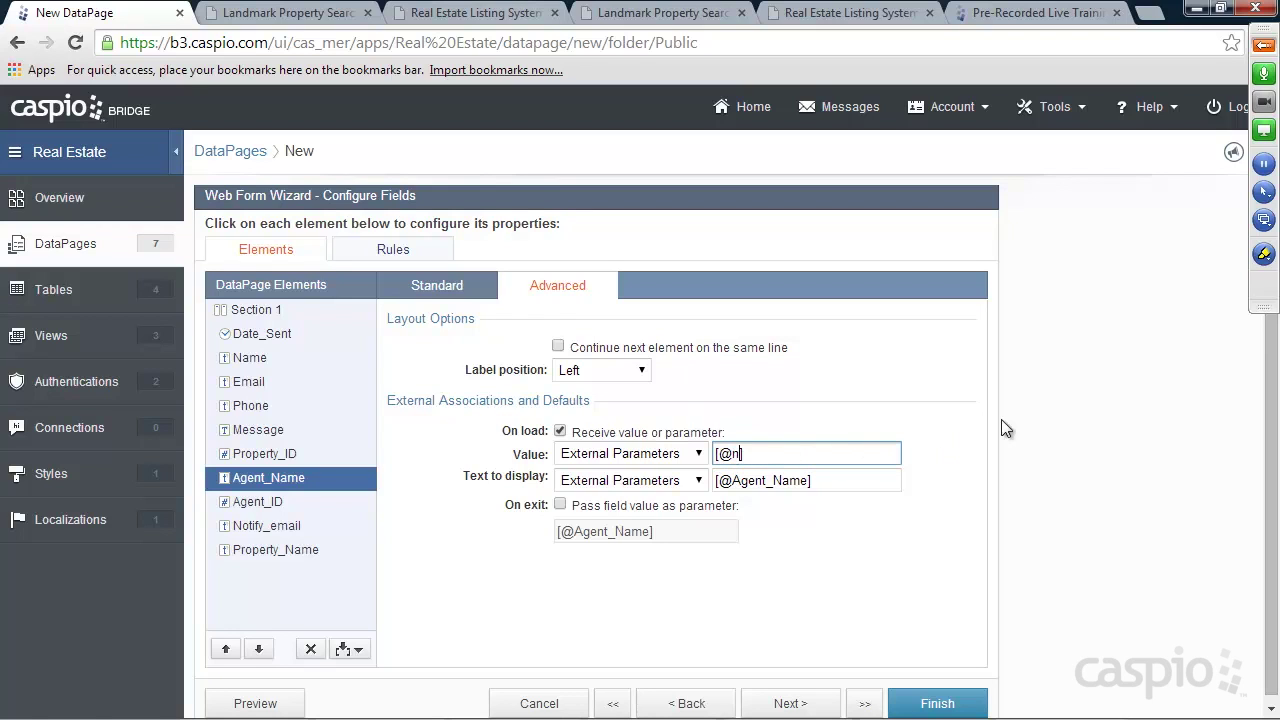
Fill Agent_Name's dropdown from lookup table Employees_t, using Employee_Name for display and value
{"action": "left_click", "coordinate": [457, 286]}
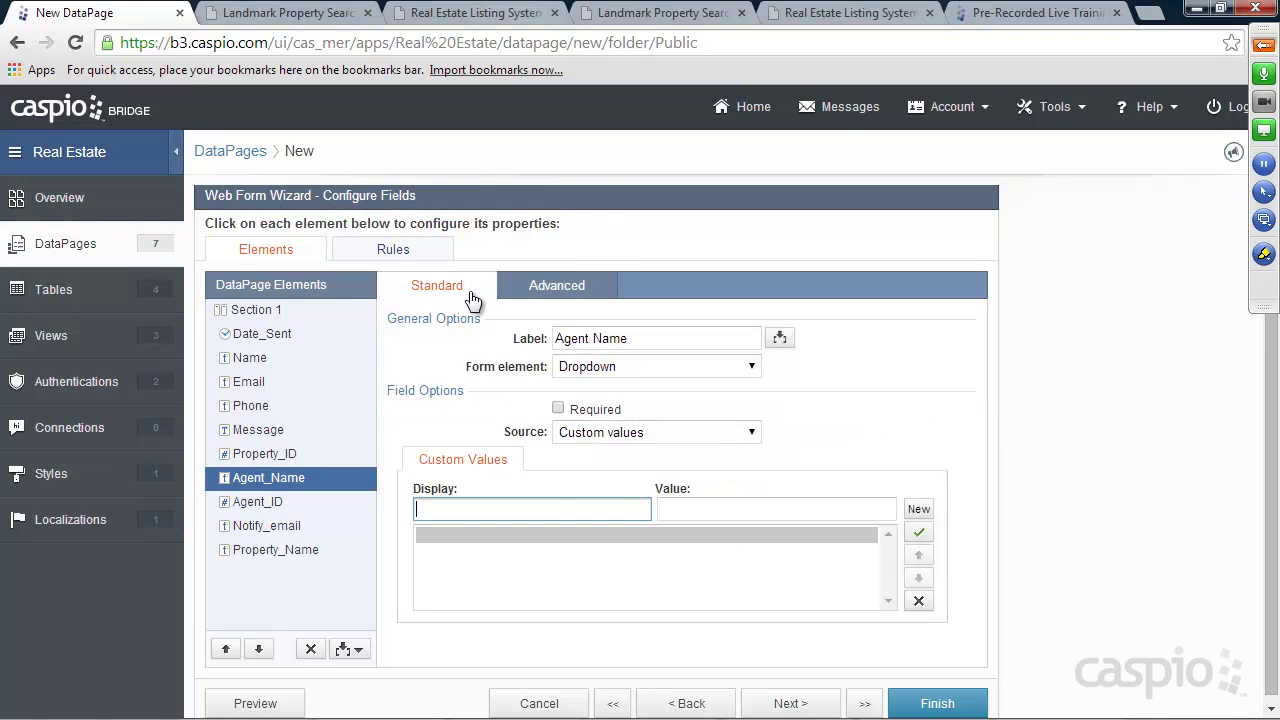
{"action": "left_click", "coordinate": [619, 432]}
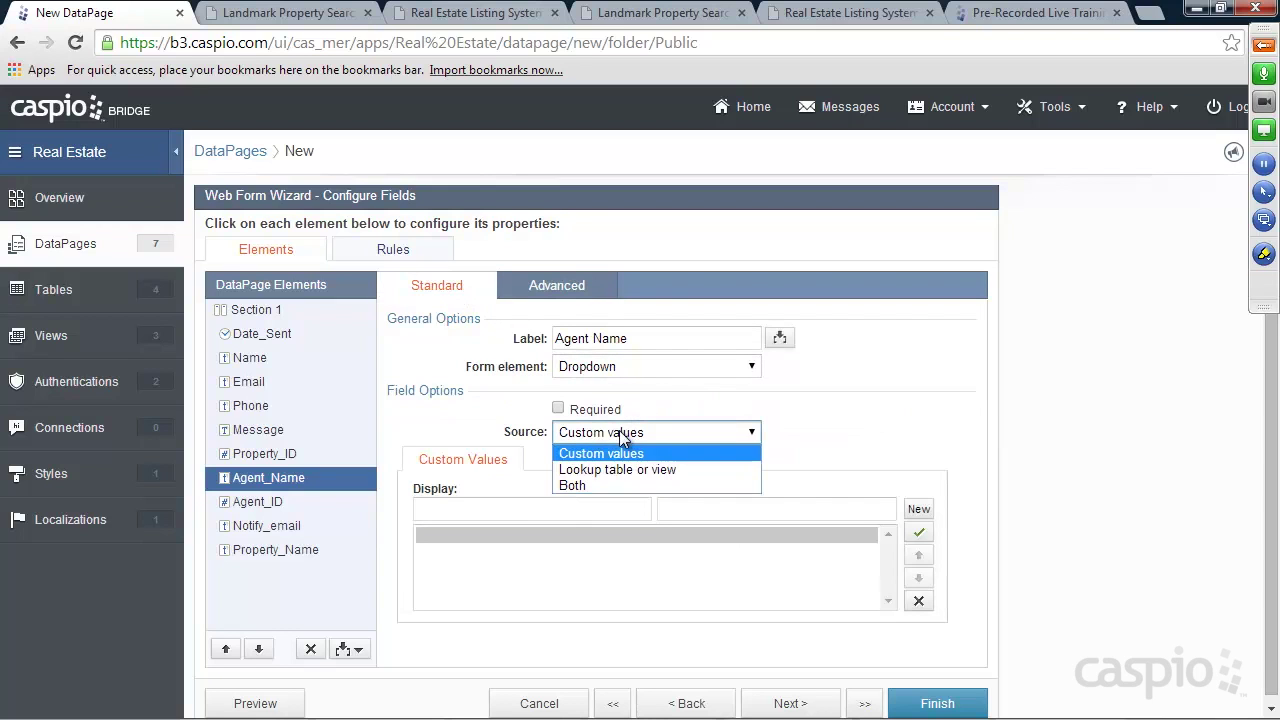
{"action": "left_click", "coordinate": [617, 470]}
{"action": "left_click", "coordinate": [631, 493]}
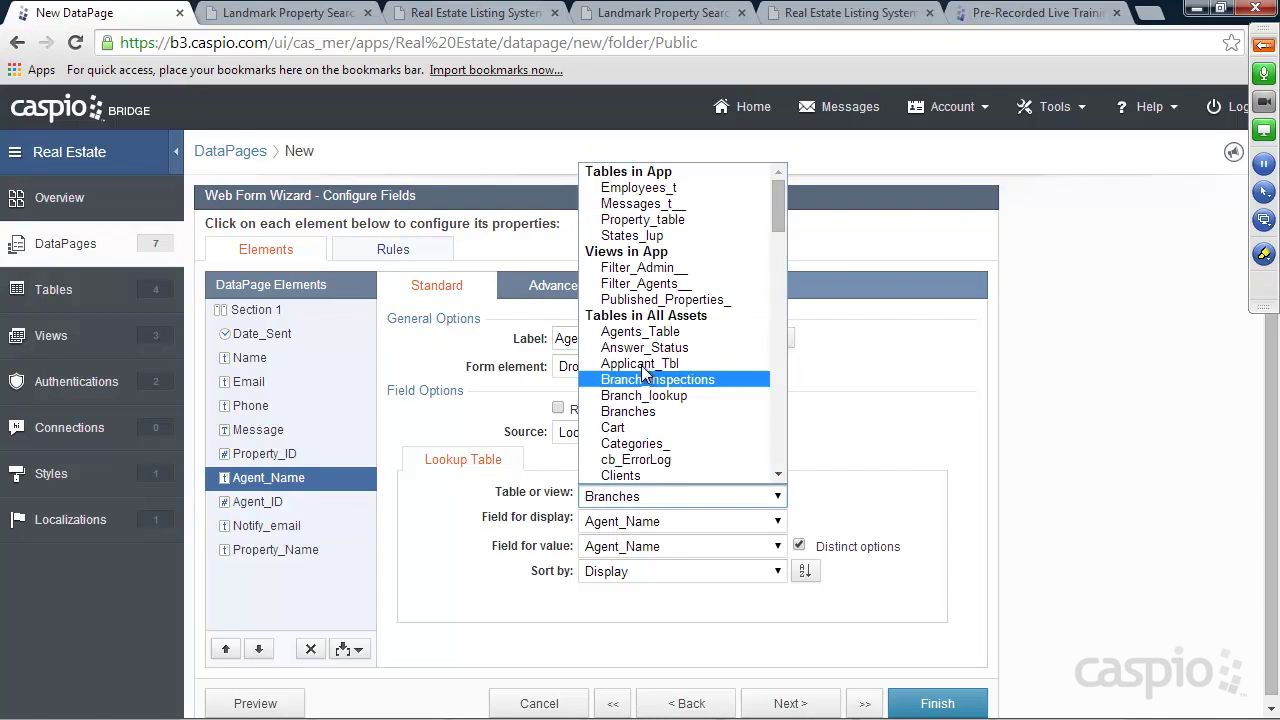
{"action": "left_click", "coordinate": [637, 189]}
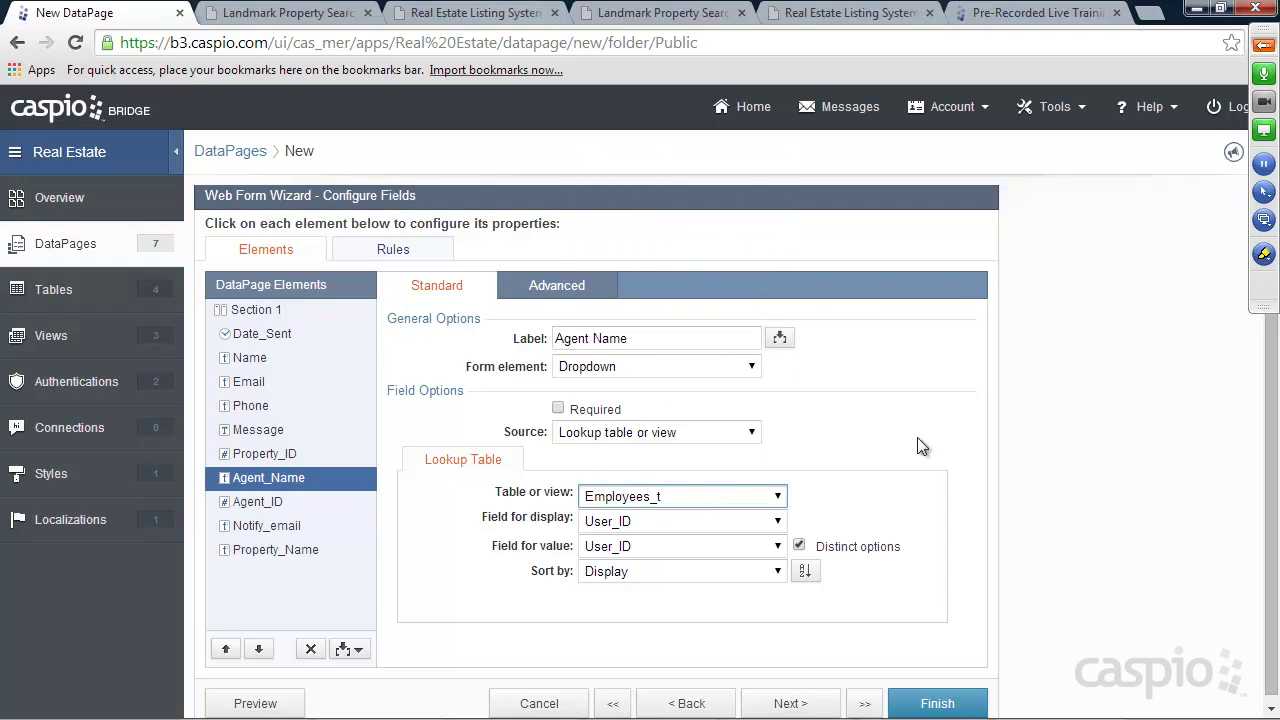
{"action": "left_click", "coordinate": [763, 518]}
{"action": "left_click", "coordinate": [630, 556]}
{"action": "left_click", "coordinate": [625, 547]}
{"action": "left_click", "coordinate": [634, 583]}
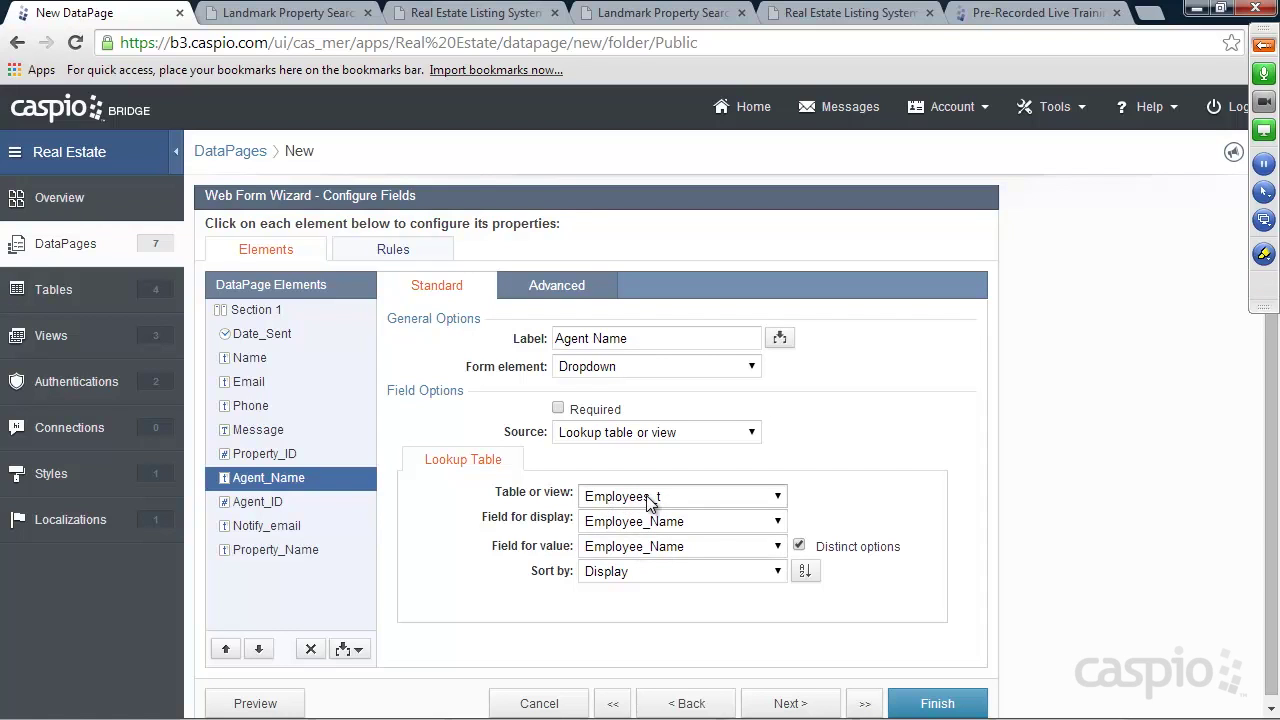
{"action": "left_click", "coordinate": [543, 290]}
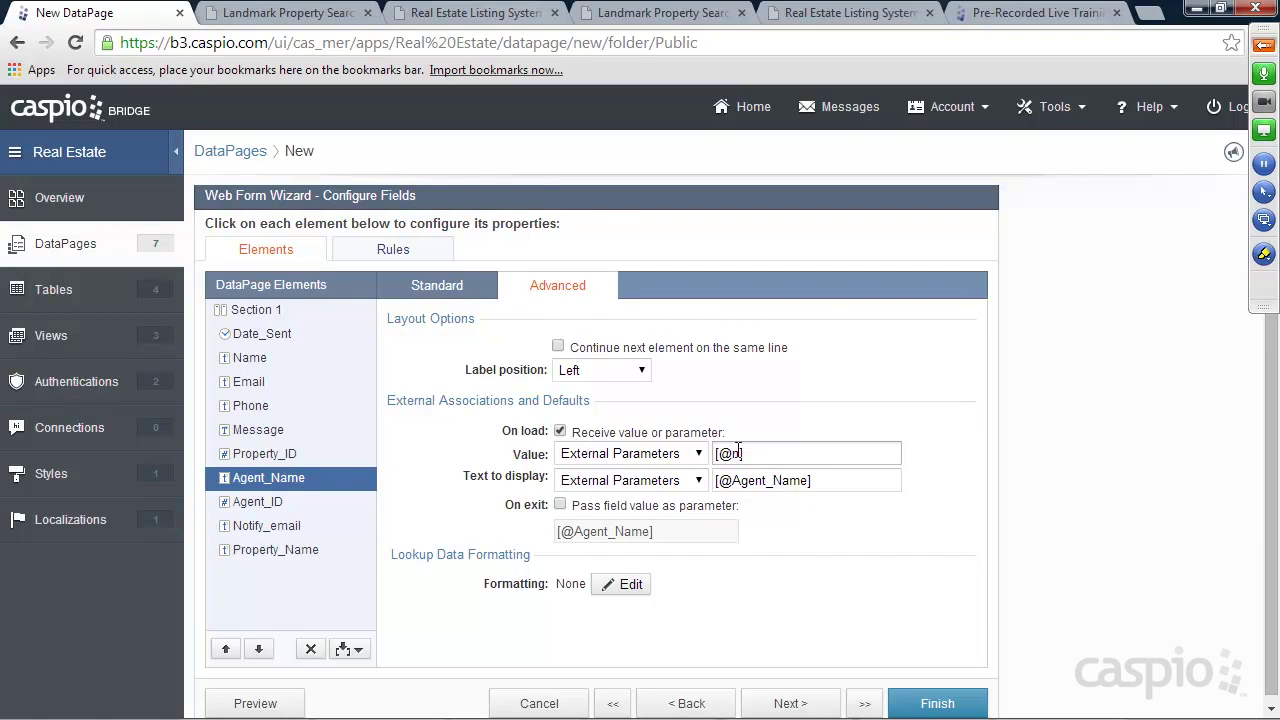
Make Agent_ID a cascading dropdown on Employees_t showing User_ID, filtered by Employee_Name
{"action": "left_click", "coordinate": [445, 288]}
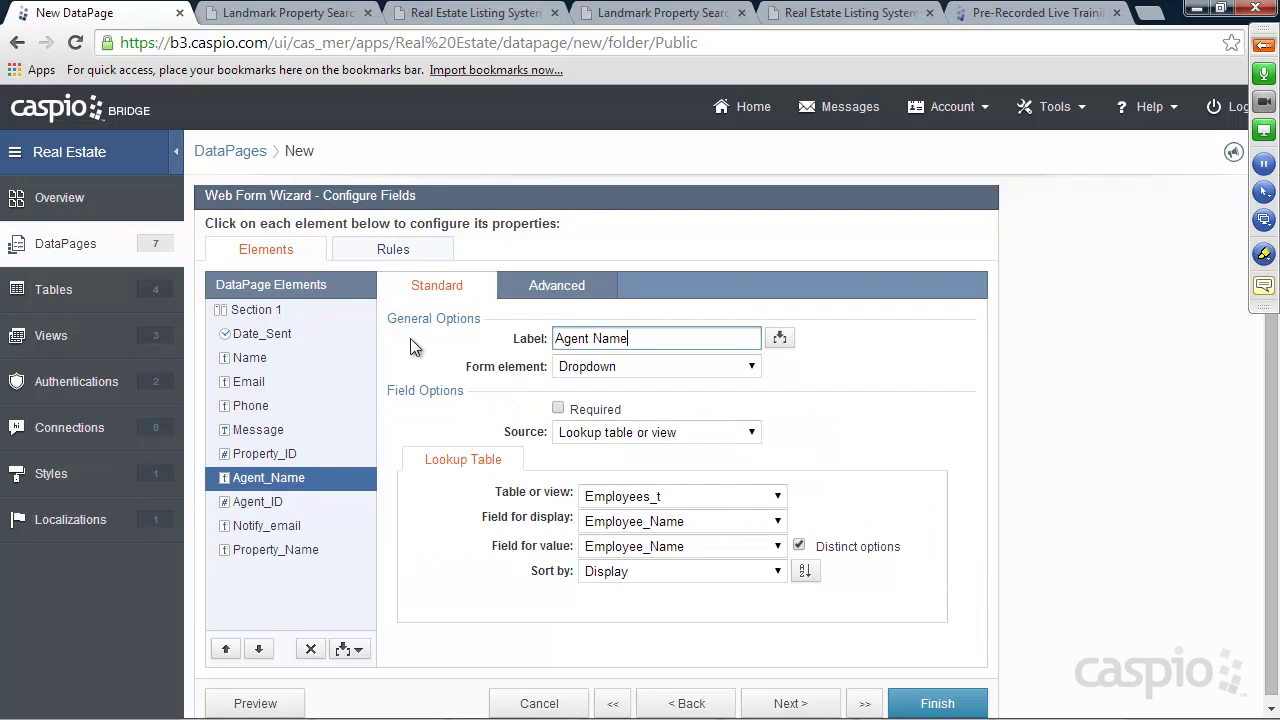
{"action": "left_click", "coordinate": [260, 503]}
{"action": "left_click", "coordinate": [590, 367]}
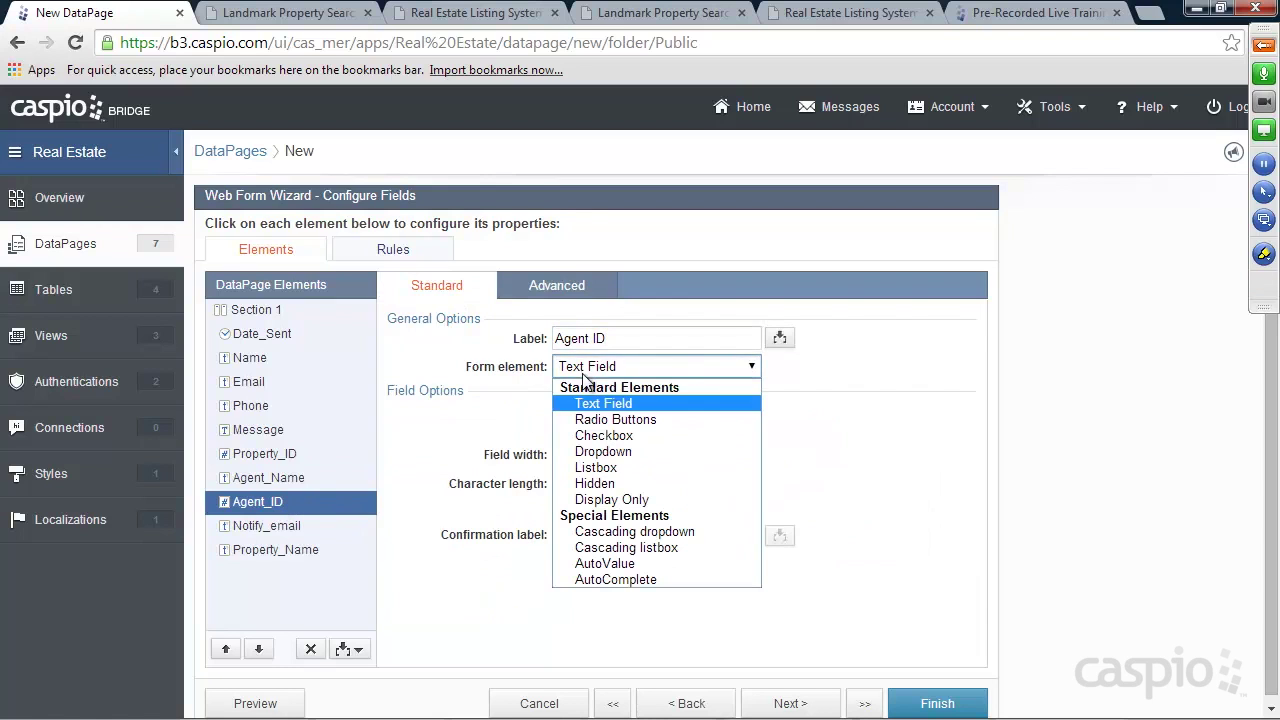
{"action": "left_click", "coordinate": [610, 533]}
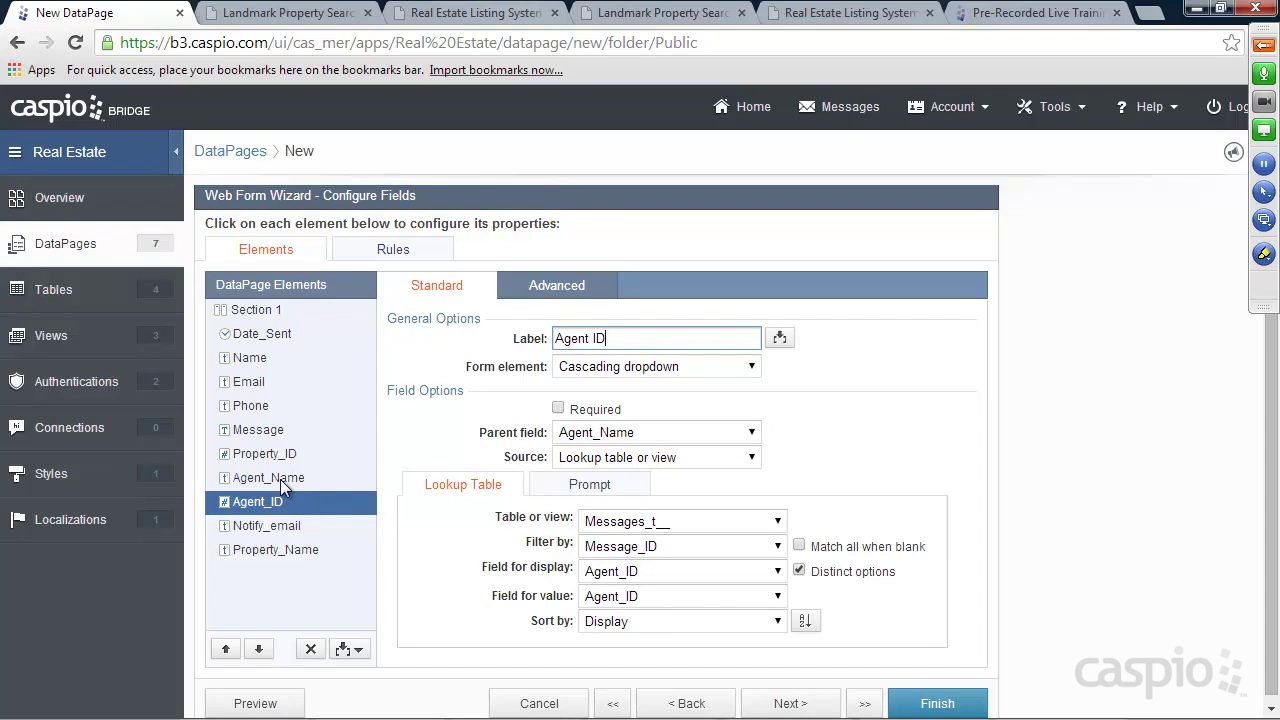
{"action": "left_click", "coordinate": [619, 521]}
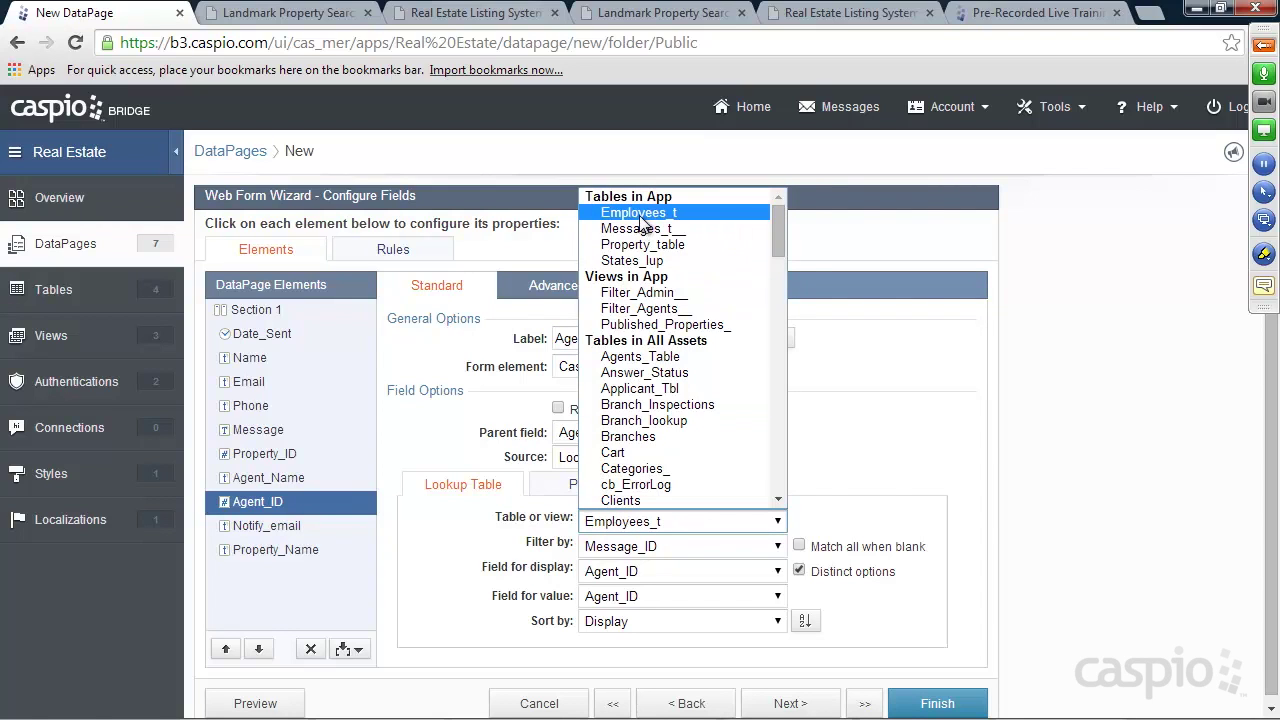
{"action": "left_click", "coordinate": [640, 214]}
{"action": "left_click", "coordinate": [635, 546]}
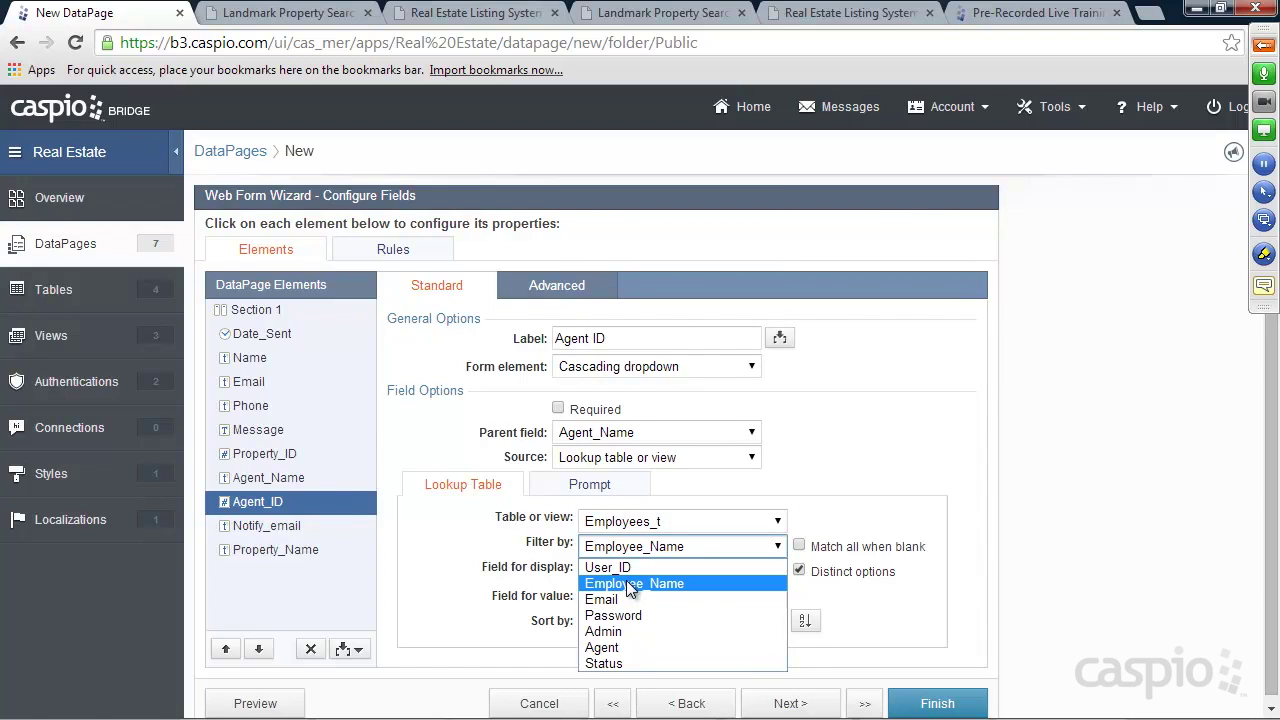
{"action": "left_click", "coordinate": [630, 585]}
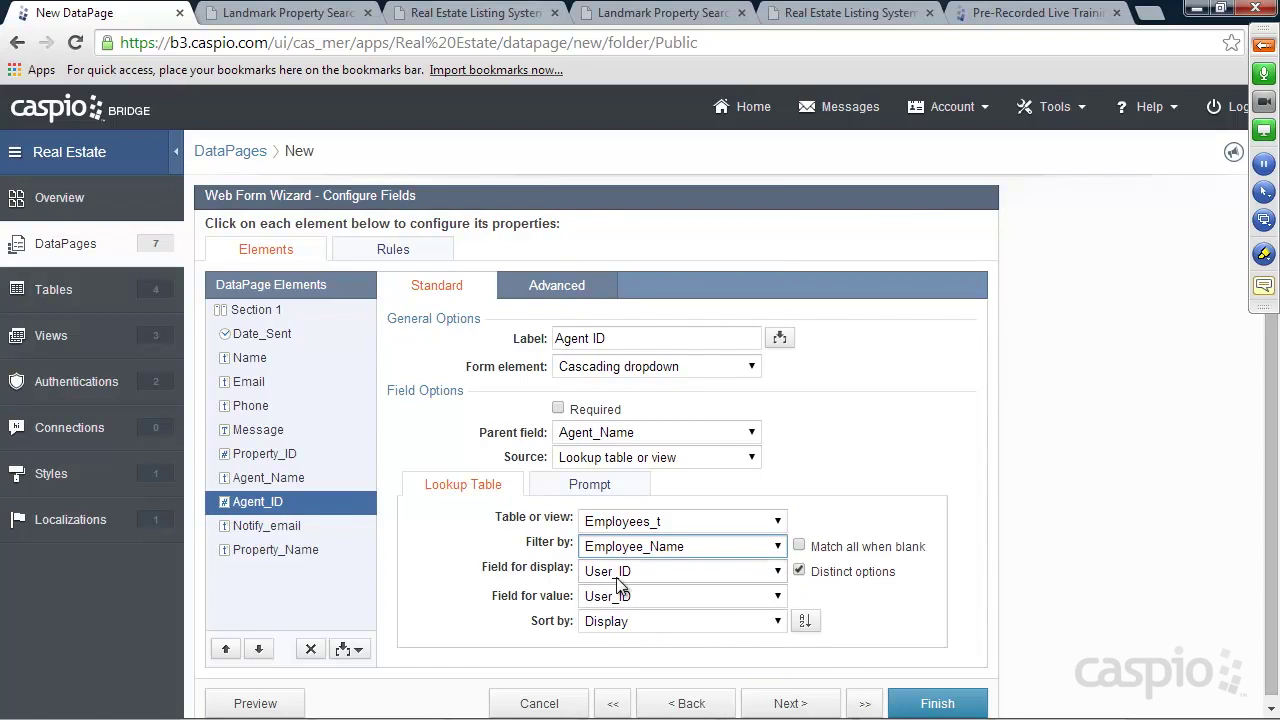
{"action": "left_click", "coordinate": [558, 288]}
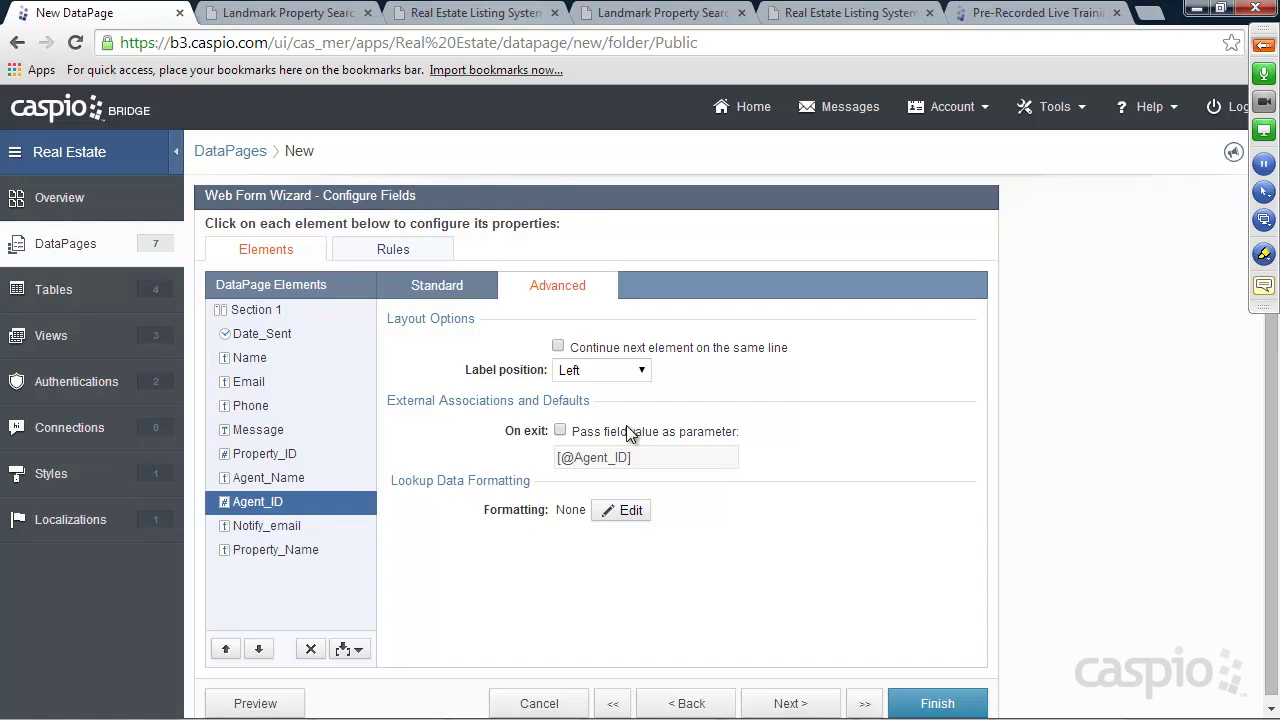
{"action": "left_click", "coordinate": [456, 286]}
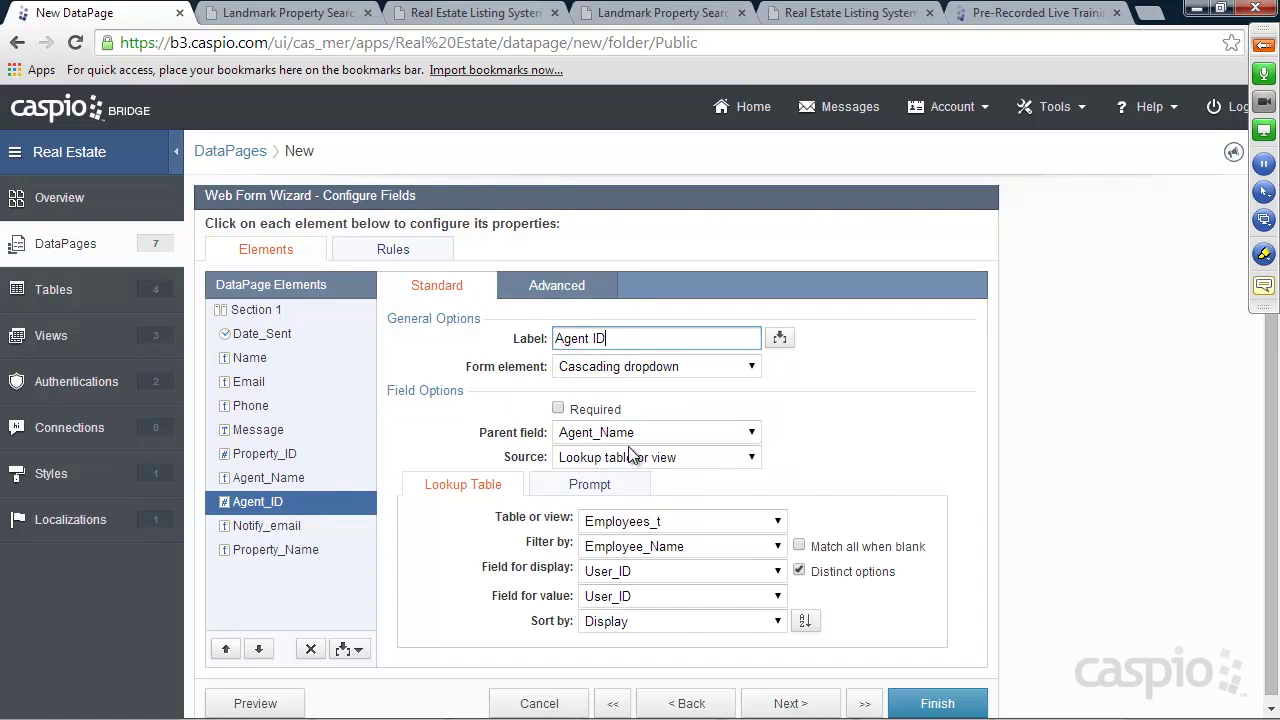
Make Notify_email a cascading dropdown on Employees_t, filtered by Employee_Name
{"action": "left_click", "coordinate": [258, 528]}
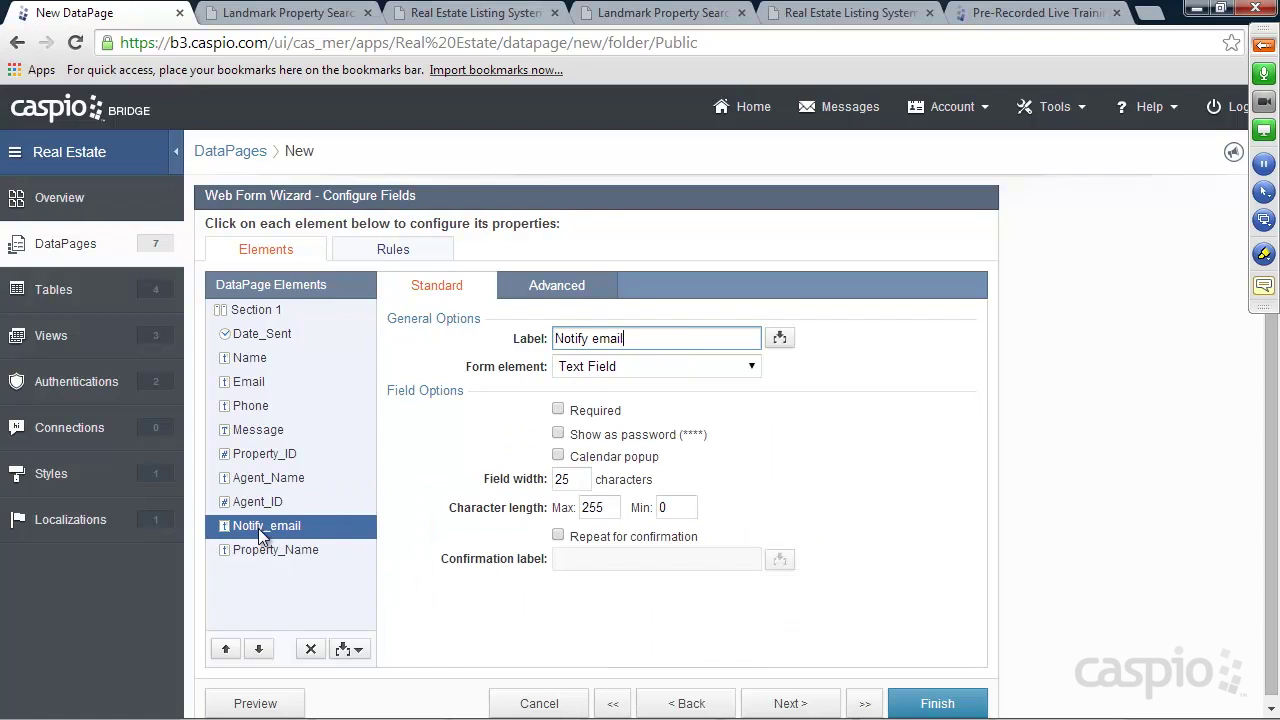
{"action": "left_click", "coordinate": [603, 367]}
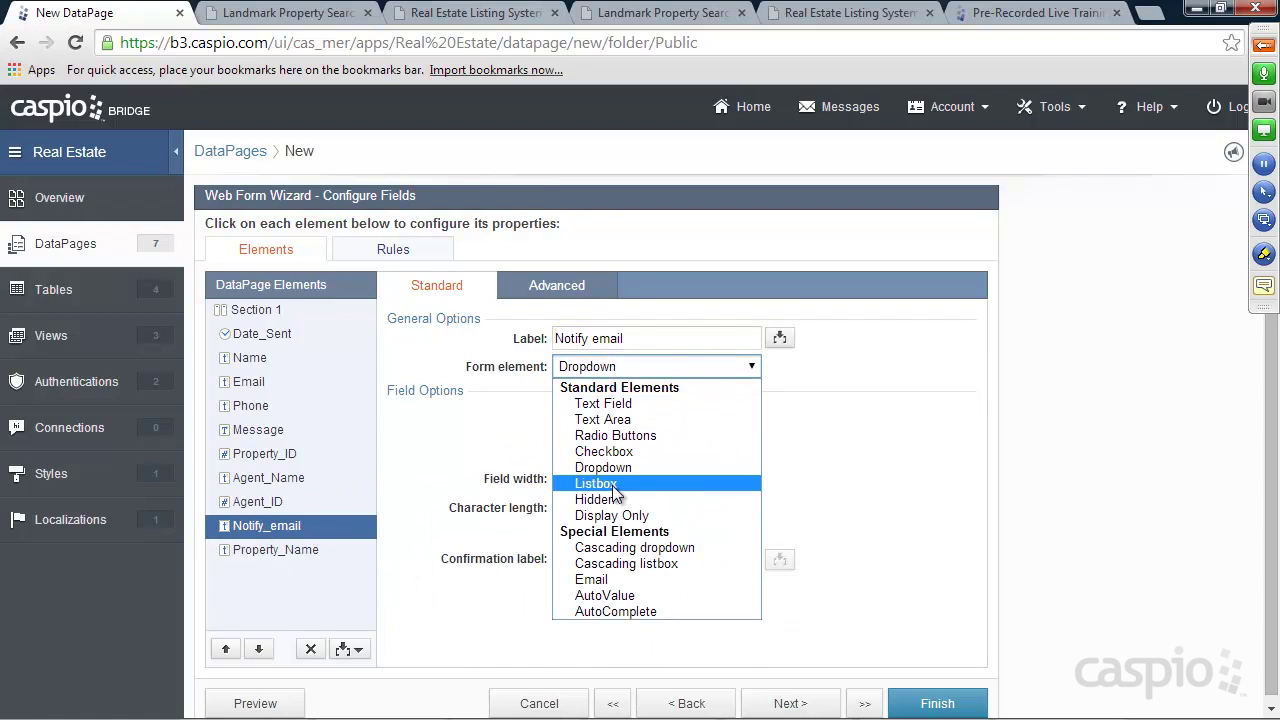
{"action": "left_click", "coordinate": [616, 546]}
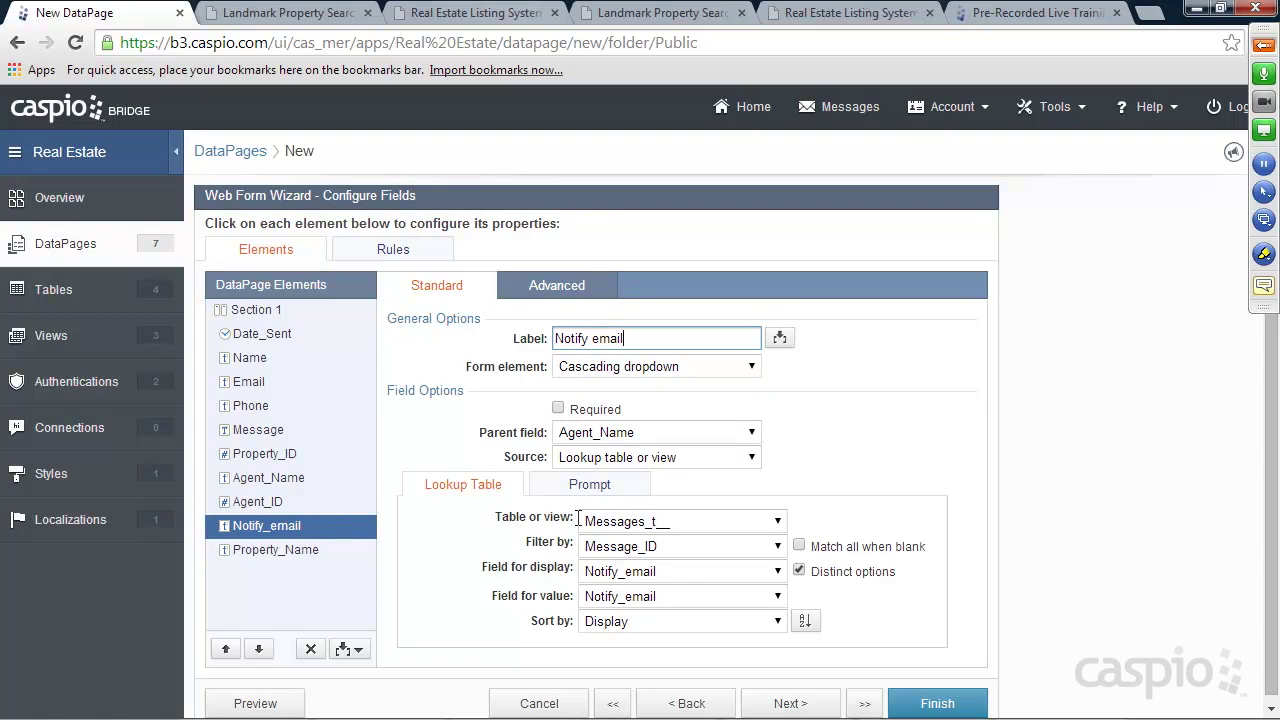
{"action": "left_click", "coordinate": [655, 521]}
{"action": "left_click", "coordinate": [637, 212]}
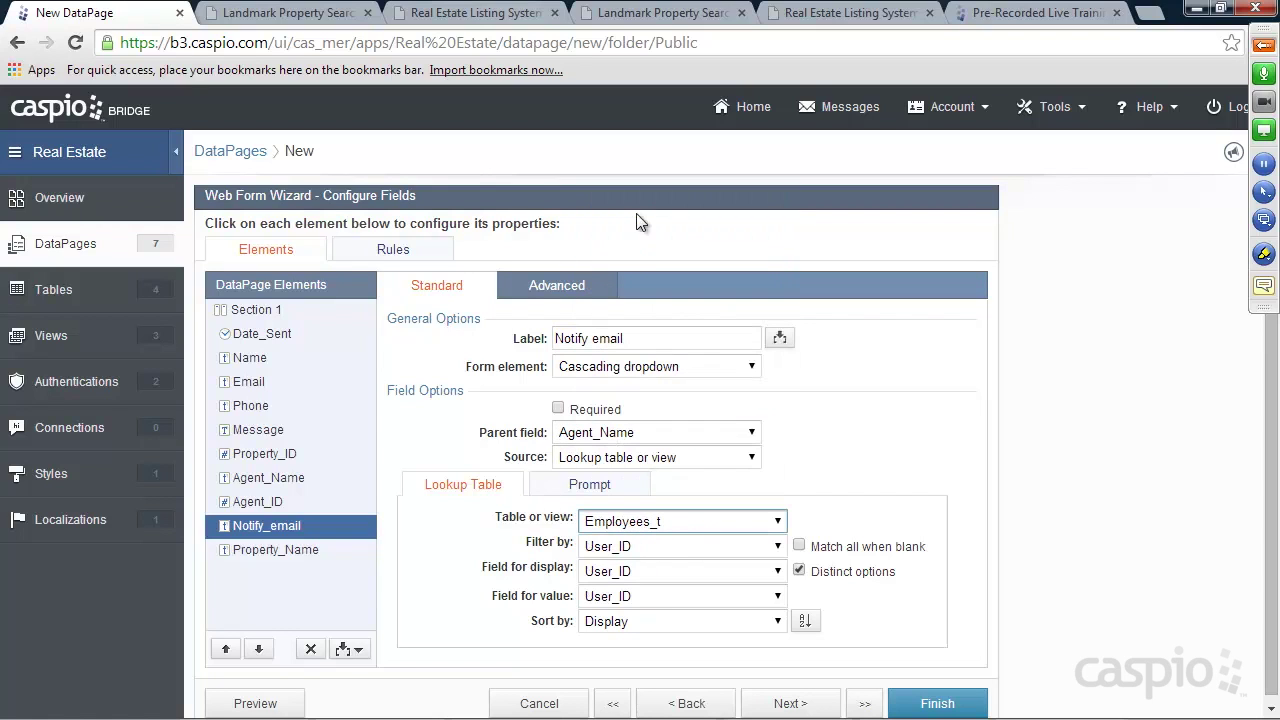
{"action": "left_click", "coordinate": [624, 549]}
{"action": "left_click", "coordinate": [624, 583]}
Use Email as both the displayed and stored field of the Notify_email dropdown
{"action": "left_click", "coordinate": [623, 571]}
{"action": "left_click", "coordinate": [620, 608]}
{"action": "left_click", "coordinate": [618, 622]}
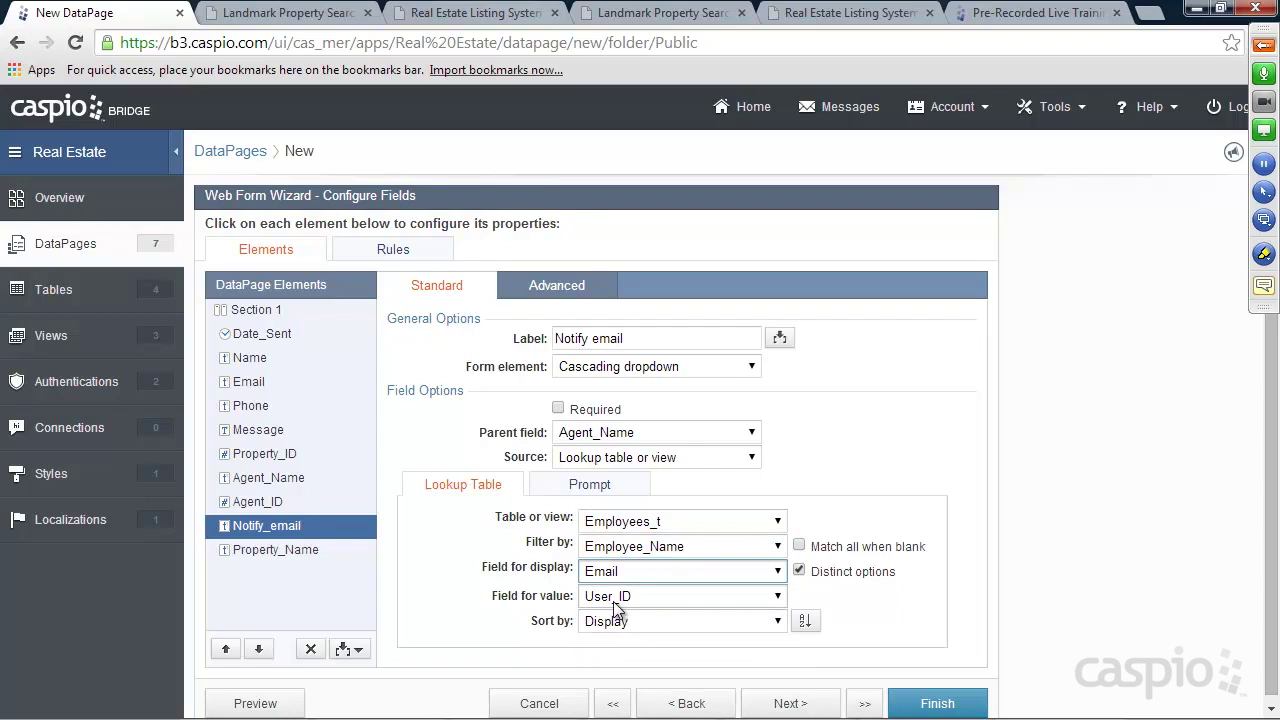
{"action": "left_click", "coordinate": [617, 596]}
{"action": "left_click", "coordinate": [612, 650]}
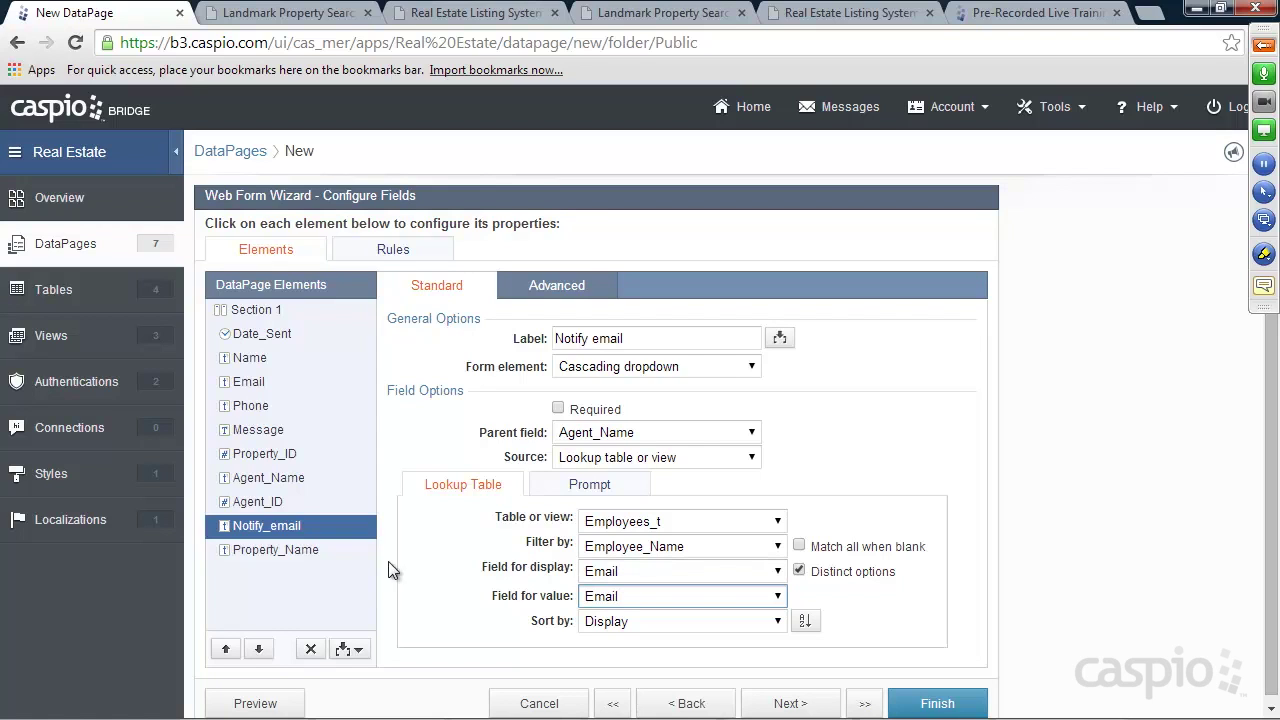
{"action": "left_click", "coordinate": [262, 550]}
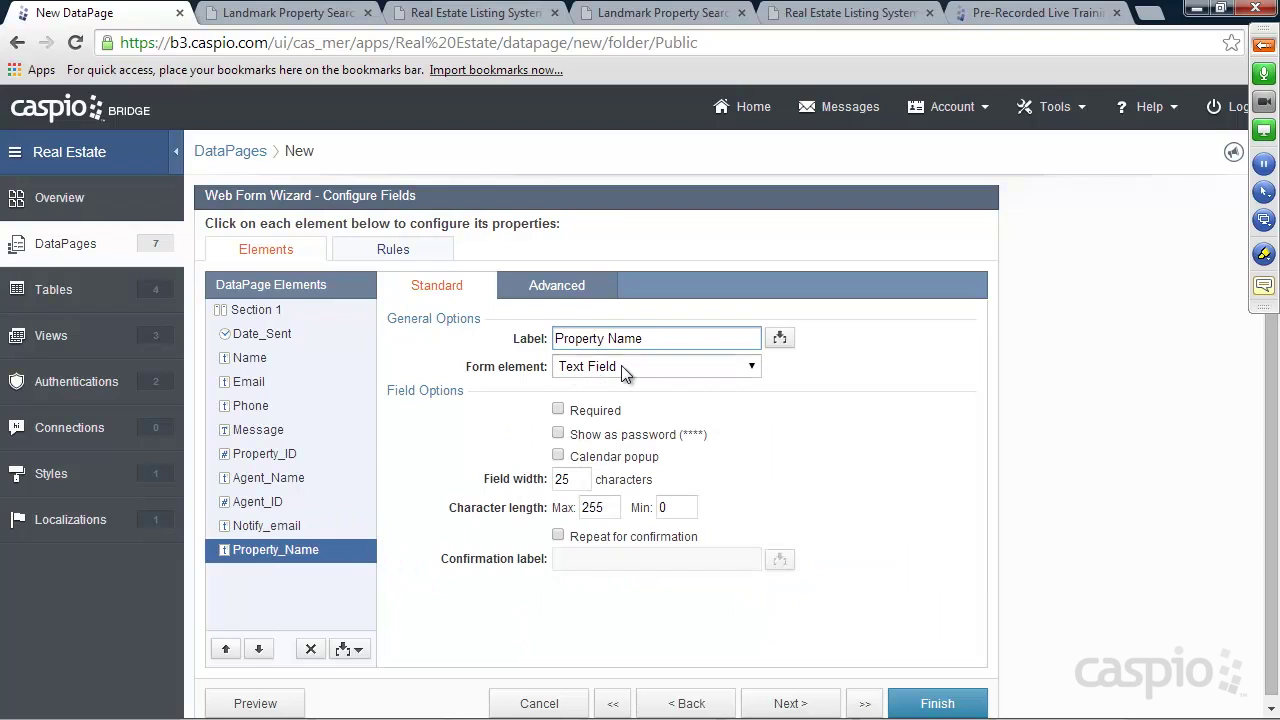
{"action": "left_click", "coordinate": [557, 285]}
{"action": "left_click", "coordinate": [560, 431]}
{"action": "left_click", "coordinate": [630, 457]}
{"action": "left_click", "coordinate": [645, 491]}
{"action": "left_click", "coordinate": [737, 458]}
{"action": "left_click_drag", "start_coordinate": [737, 458], "coordinate": [818, 453]}
{"action": "type", "text": "pn"}
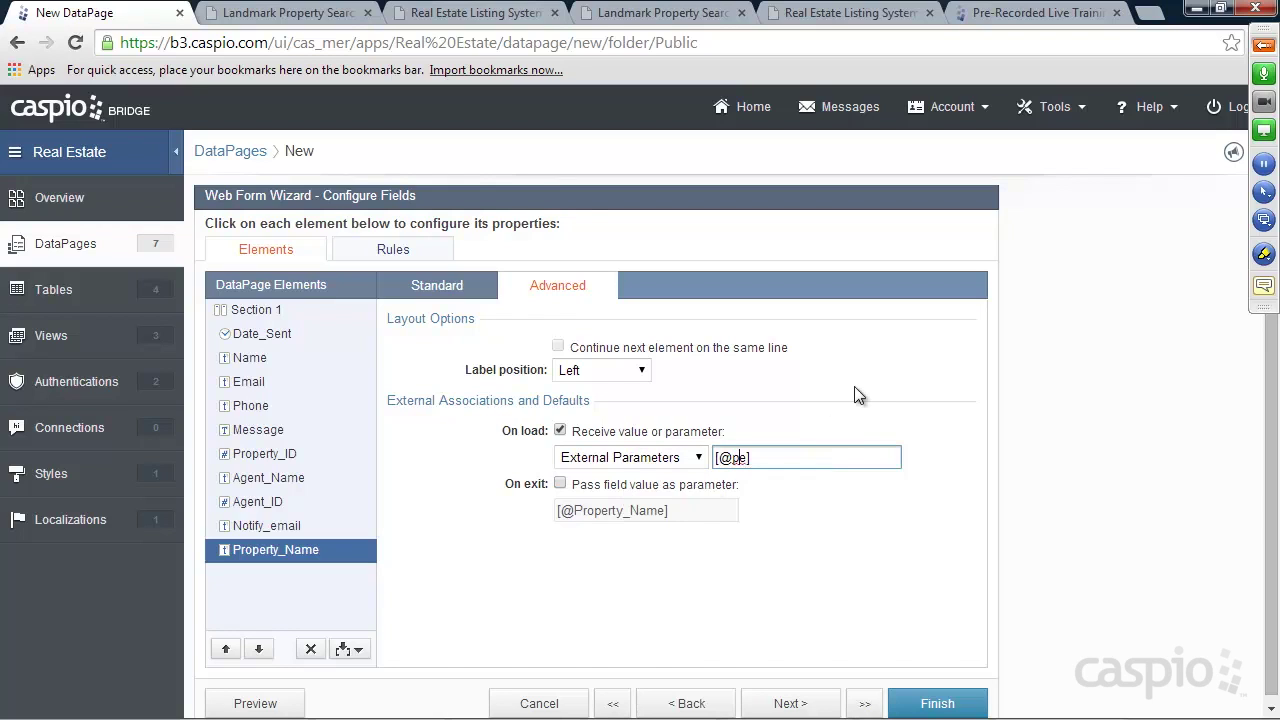
{"action": "key", "text": "Delete"}
{"action": "key", "text": "Delete"}
Finish the New Message Form, enable its deployment and copy the embed code
{"action": "left_click", "coordinate": [938, 705]}
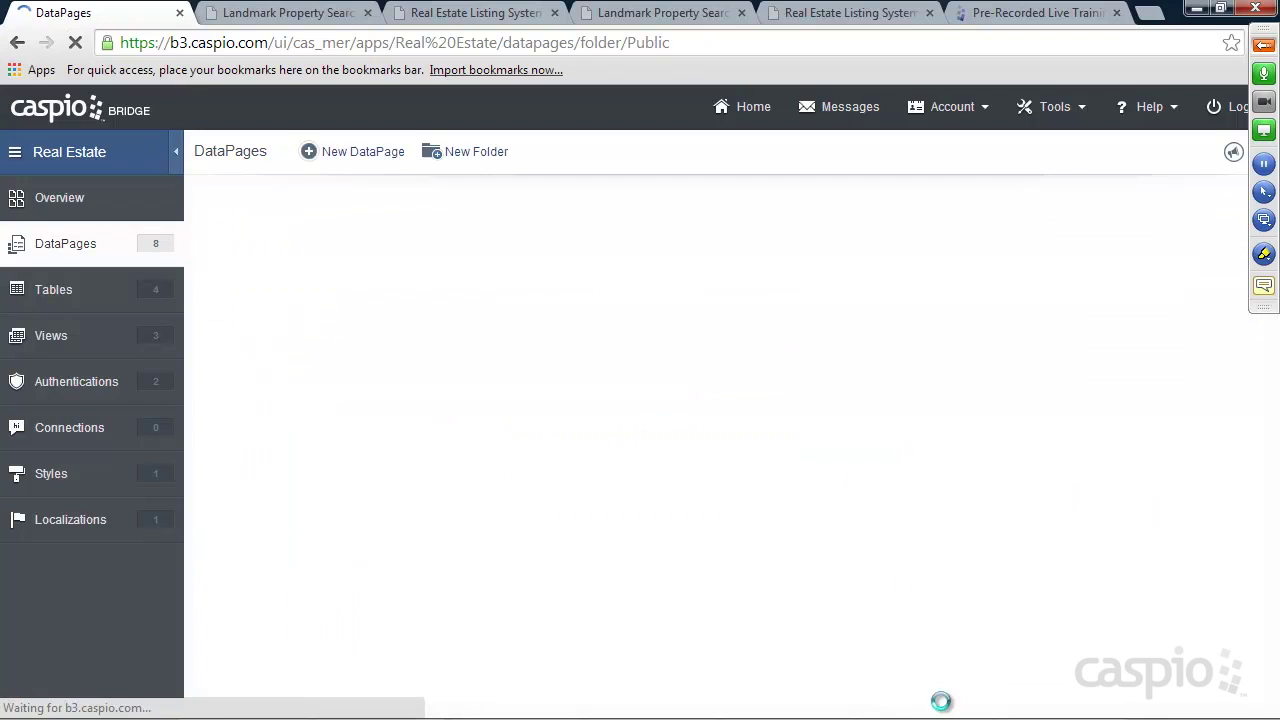
{"action": "left_click", "coordinate": [452, 396]}
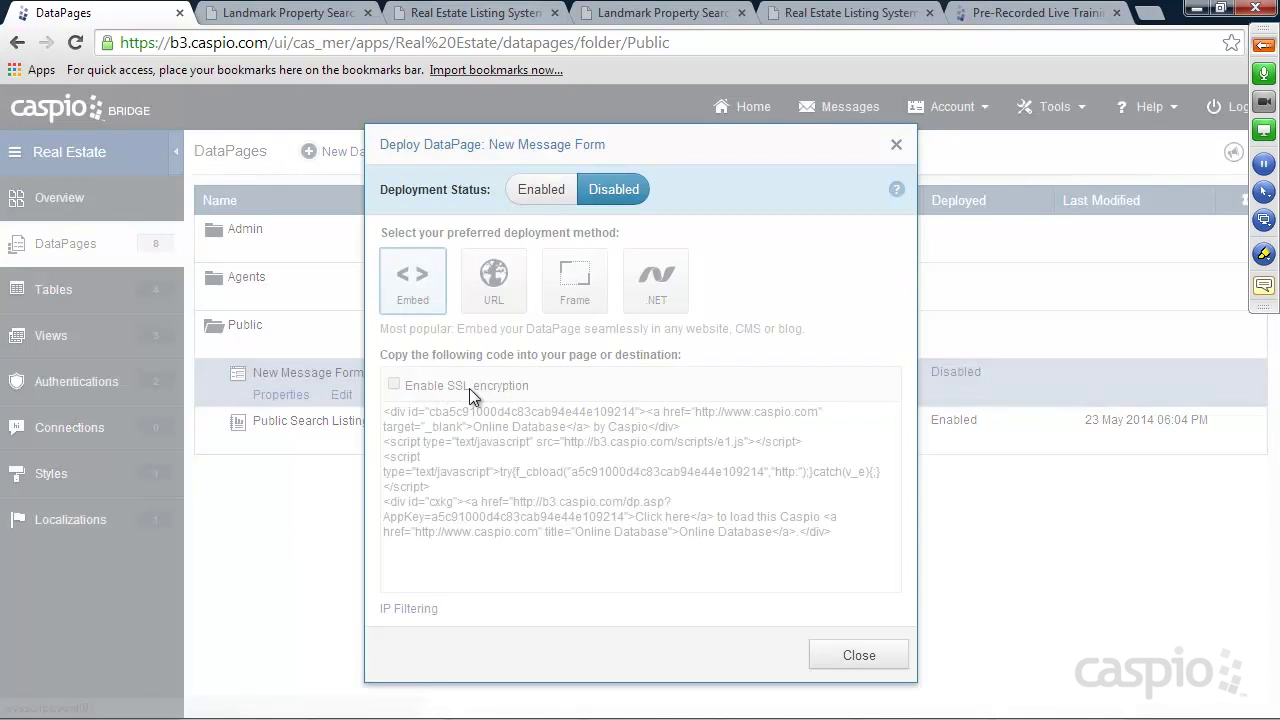
{"action": "left_click", "coordinate": [541, 189]}
{"action": "left_click", "coordinate": [535, 432]}
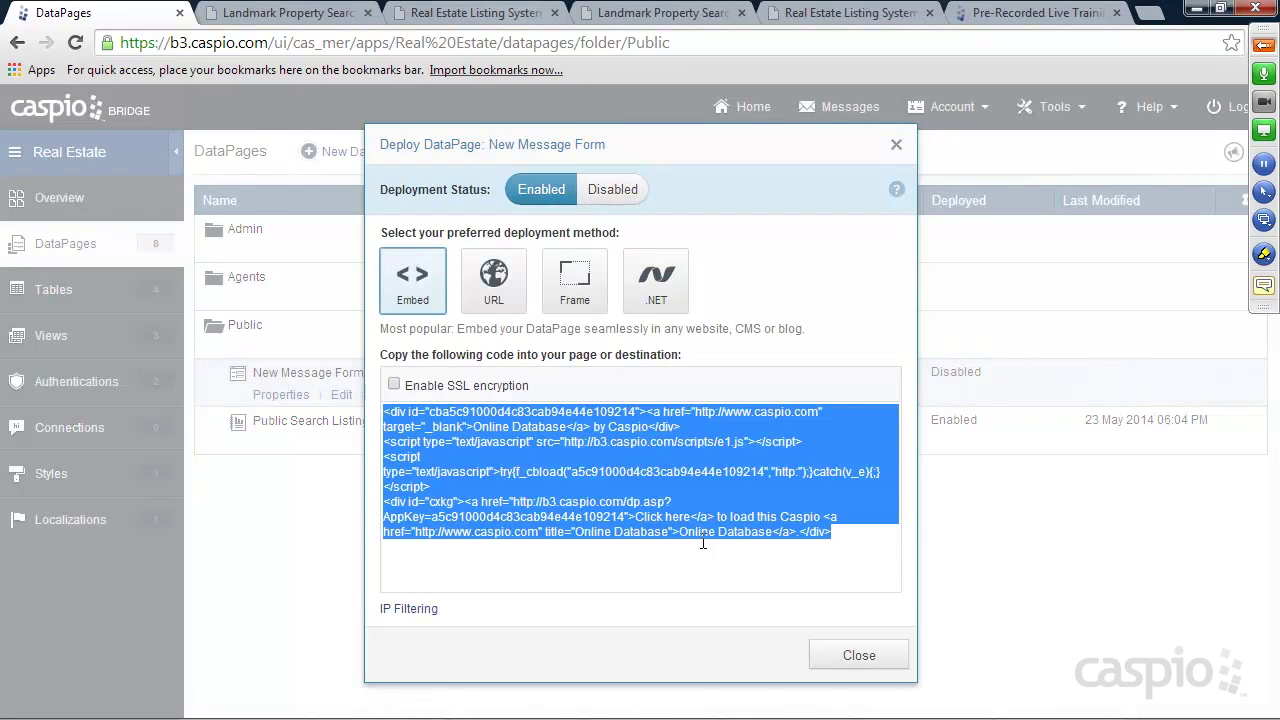
{"action": "left_click", "coordinate": [853, 655]}
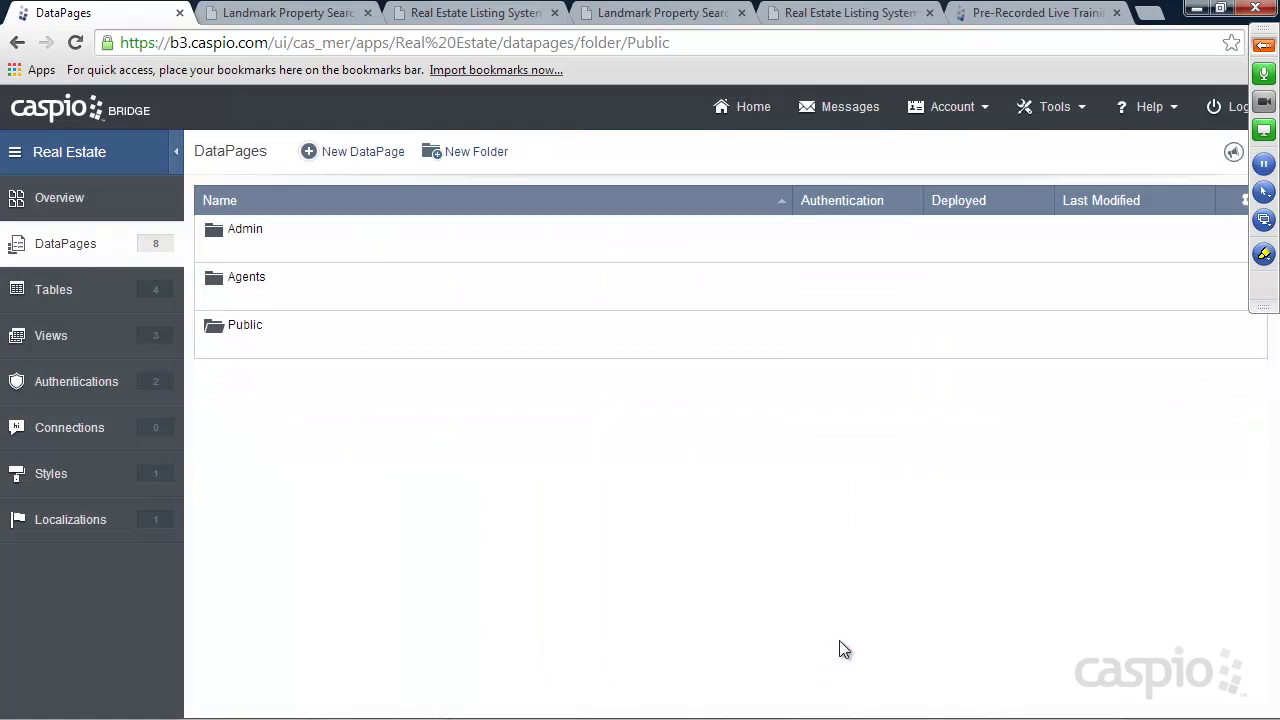
Paste the embed code over Placeholder in message_agent.htm, then go to Find a Home
{"action": "left_click", "coordinate": [640, 12]}
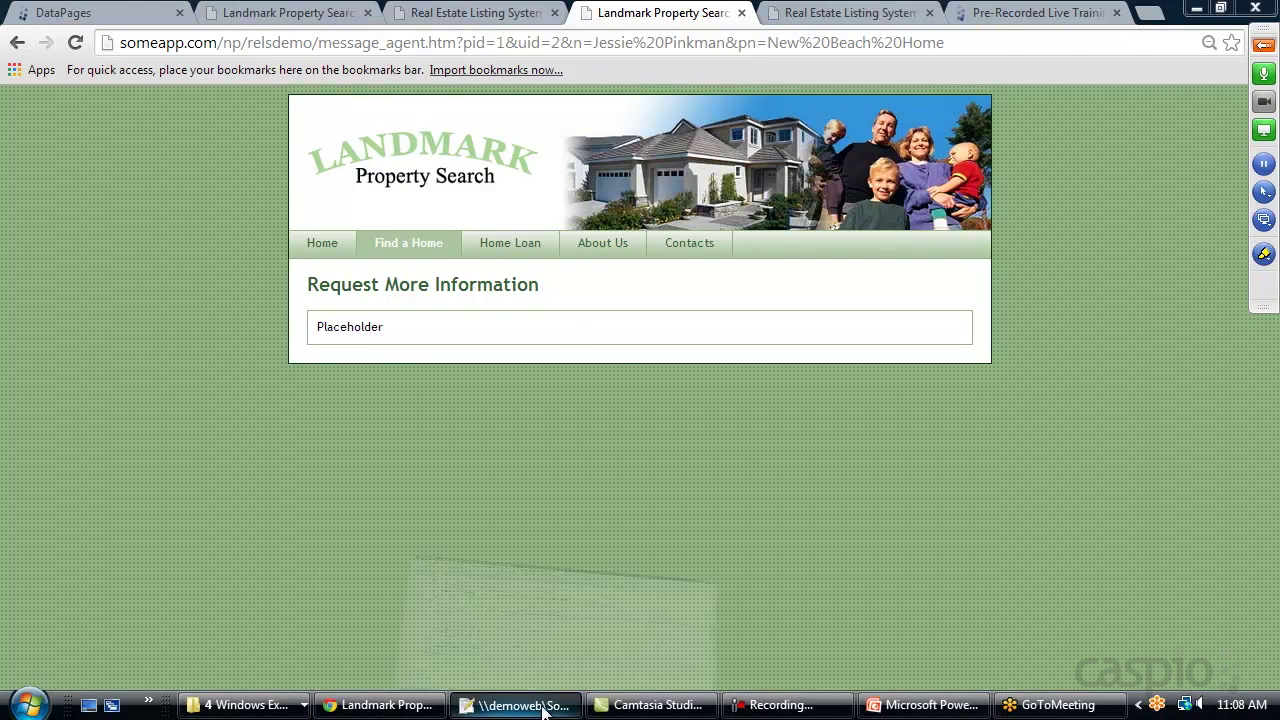
{"action": "left_click", "coordinate": [500, 705]}
{"action": "left_click_drag", "start_coordinate": [166, 502], "coordinate": [62, 505]}
{"action": "key", "text": "ctrl+v"}
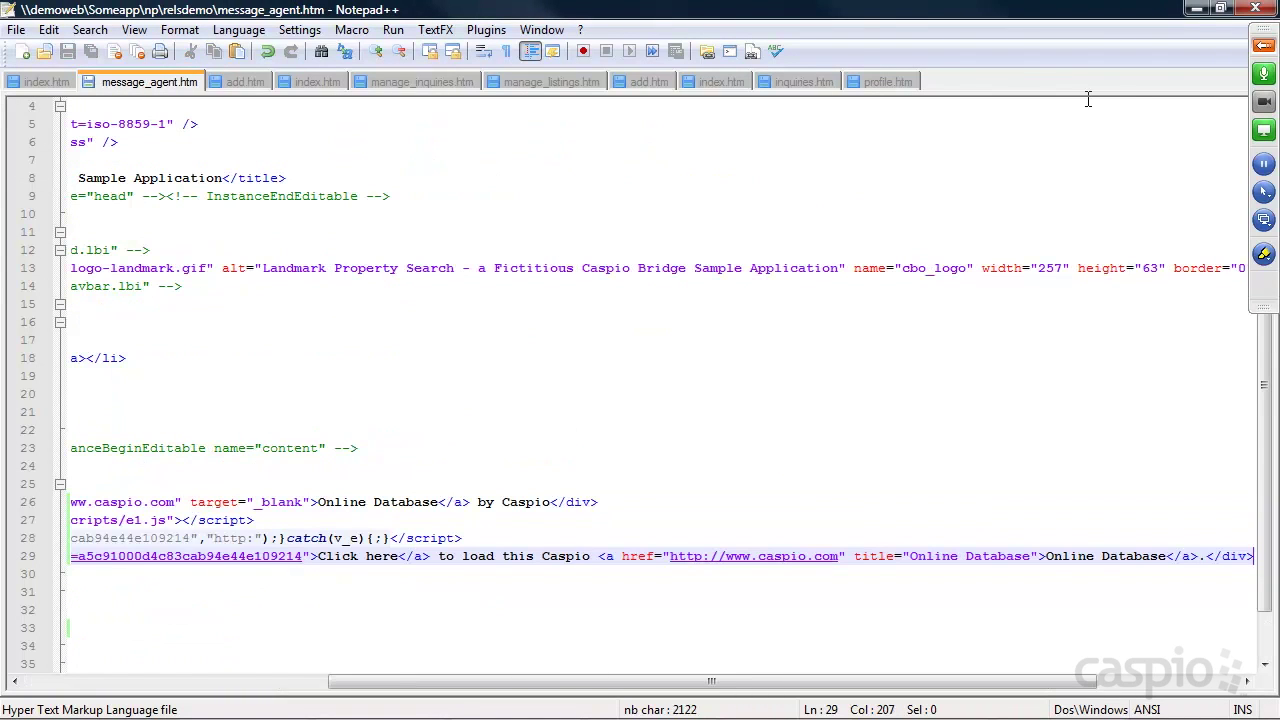
{"action": "left_click", "coordinate": [1197, 9]}
{"action": "left_click", "coordinate": [420, 250]}
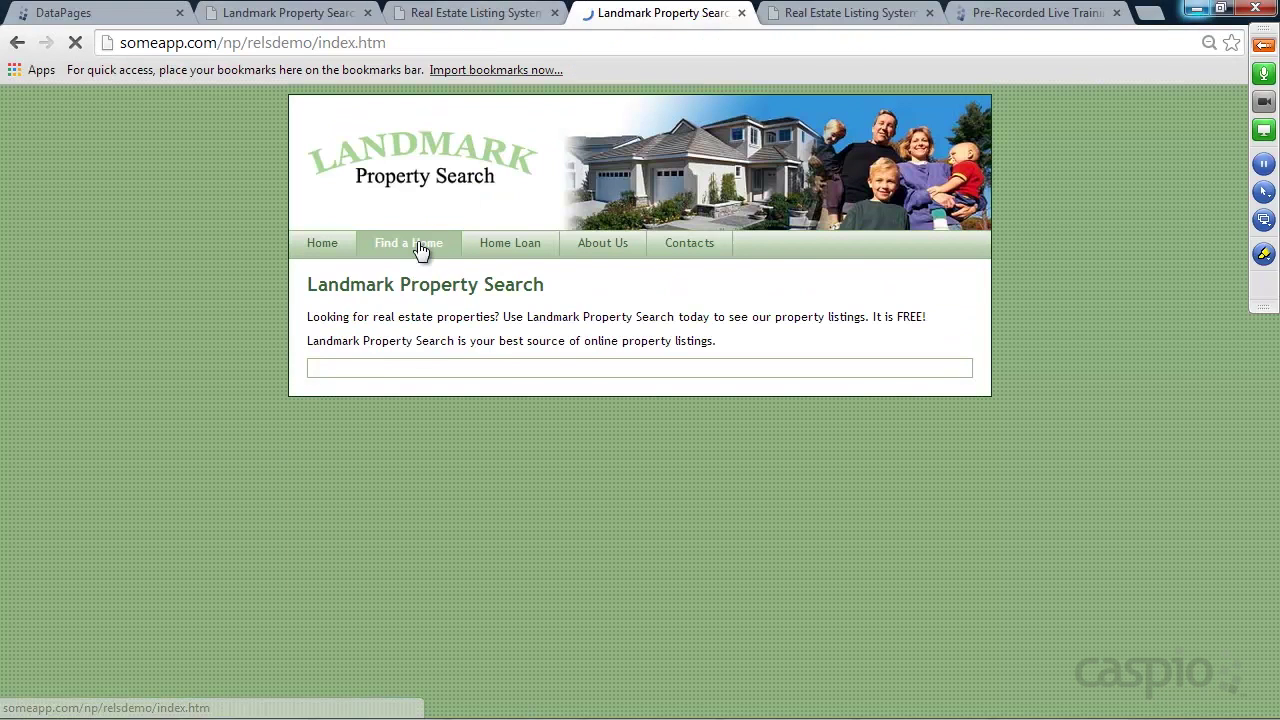
Search homes, open New Beach Home's details and load its Contact Agent form
{"action": "left_click", "coordinate": [422, 547]}
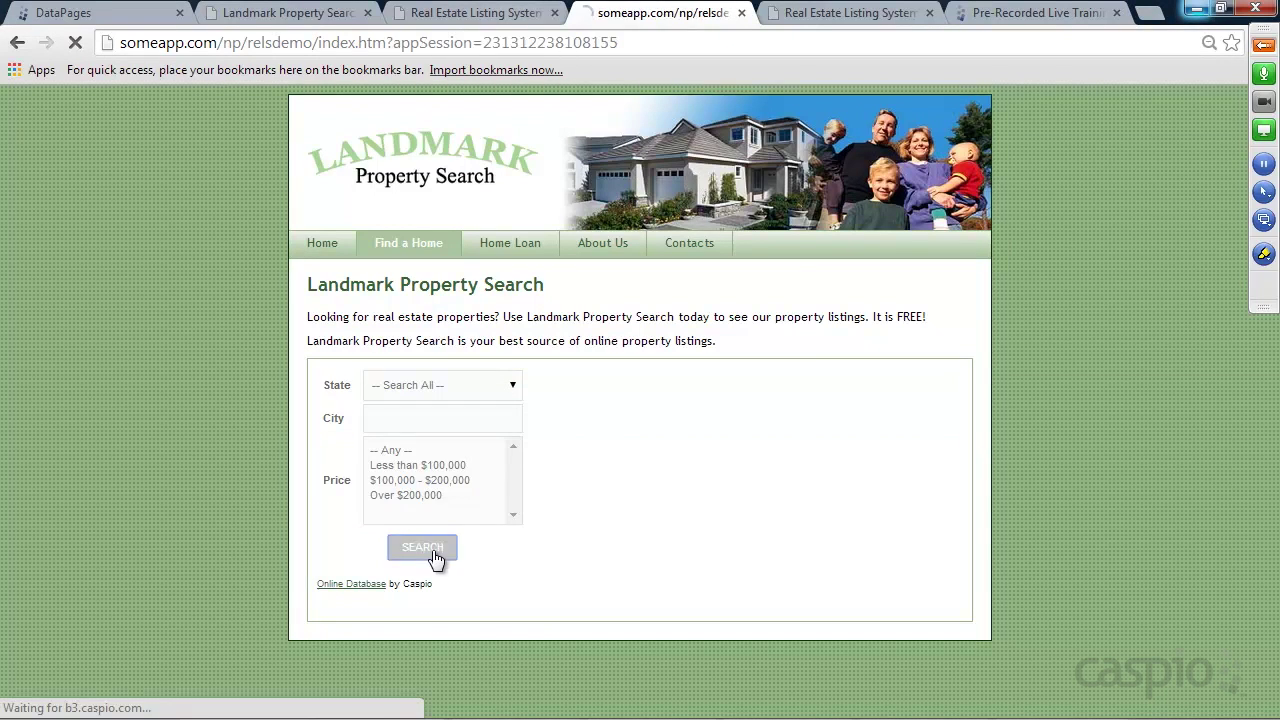
{"action": "scroll", "coordinate": [581, 535], "scroll_direction": "down", "scroll_amount": 2}
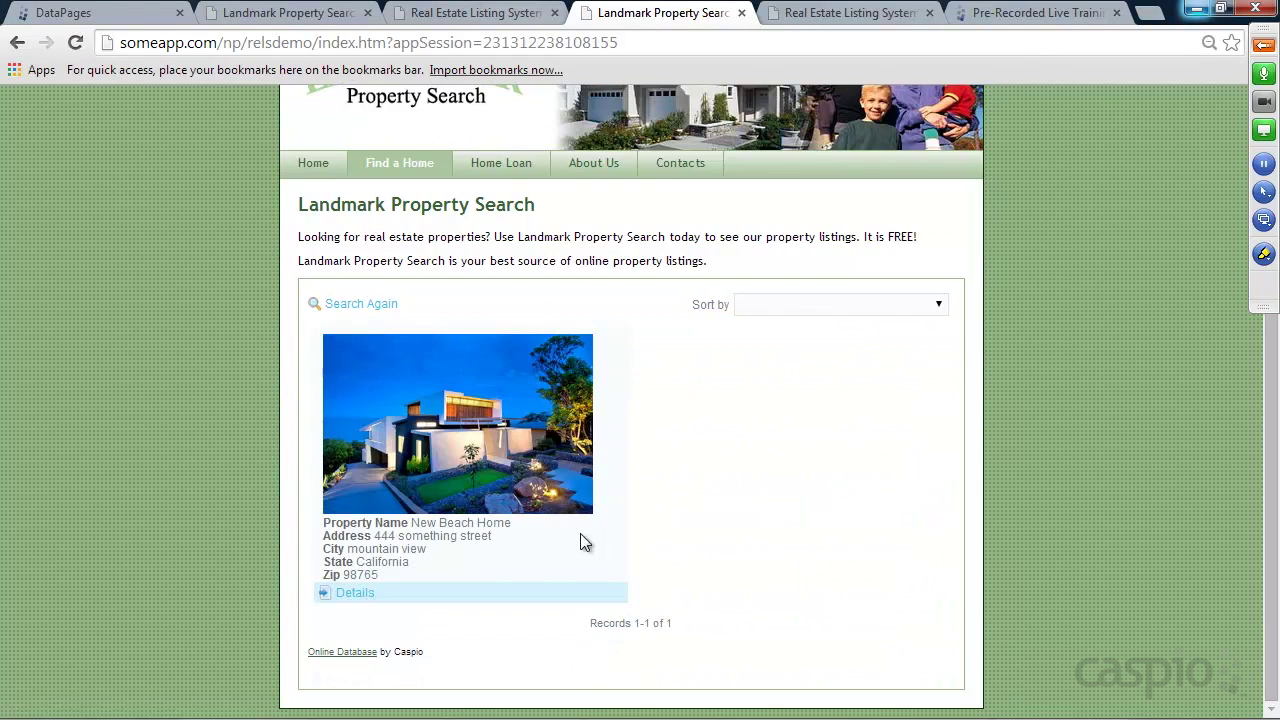
{"action": "left_click", "coordinate": [356, 594]}
{"action": "scroll", "coordinate": [734, 423], "scroll_direction": "down", "scroll_amount": 3}
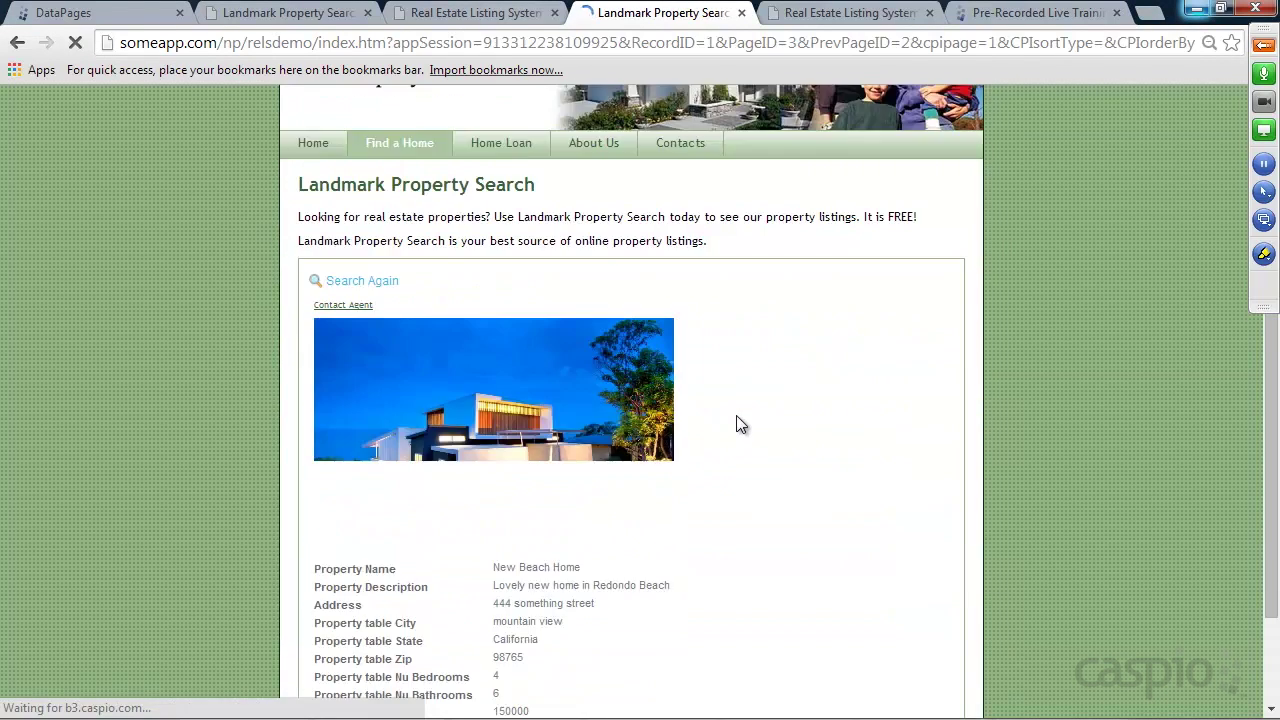
{"action": "left_click", "coordinate": [348, 189]}
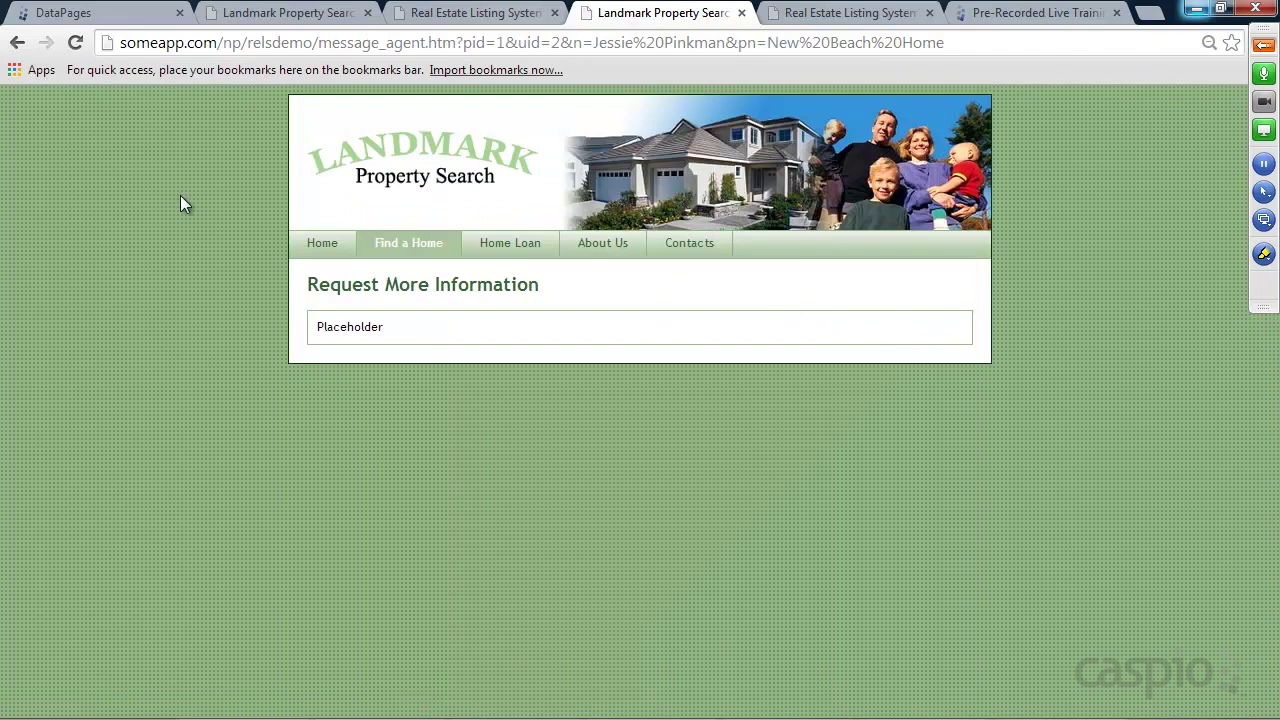
{"action": "left_click", "coordinate": [71, 44]}
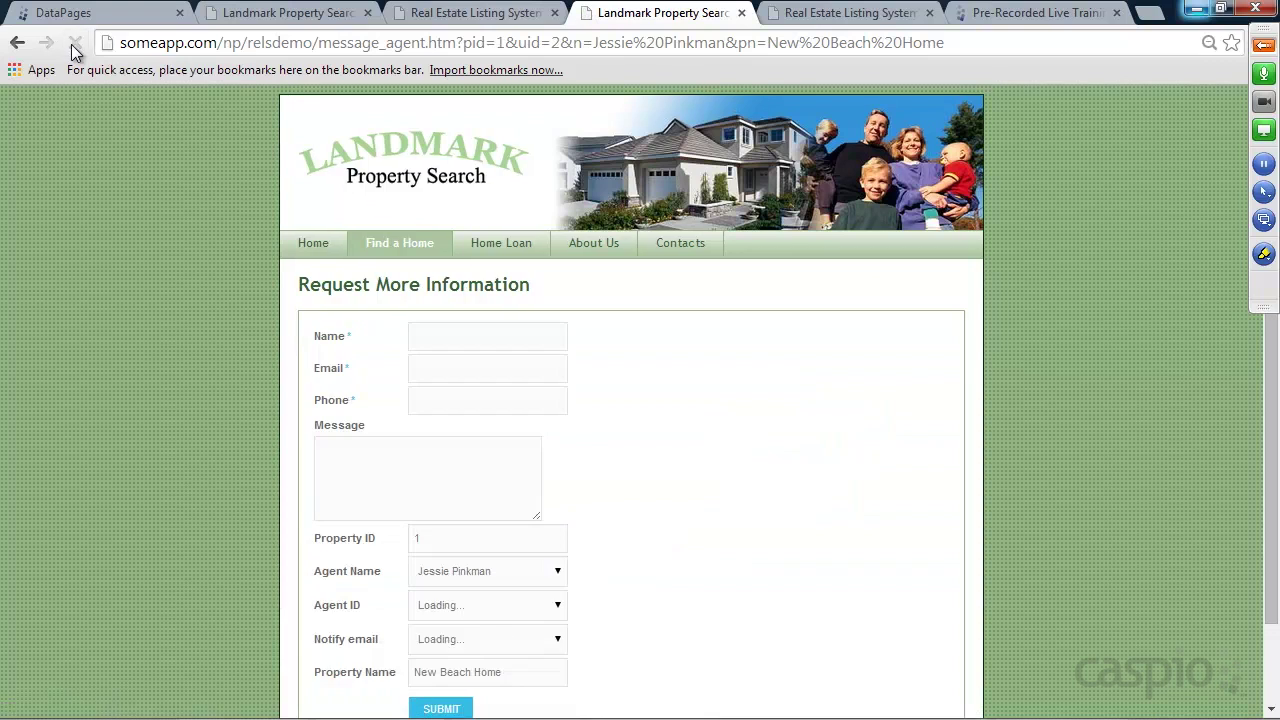
Check the form is prefilled with Property ID 1, Agent ID 2, New Beach Home, then return to DataPages
{"action": "scroll", "coordinate": [726, 372], "scroll_direction": "down", "scroll_amount": 2}
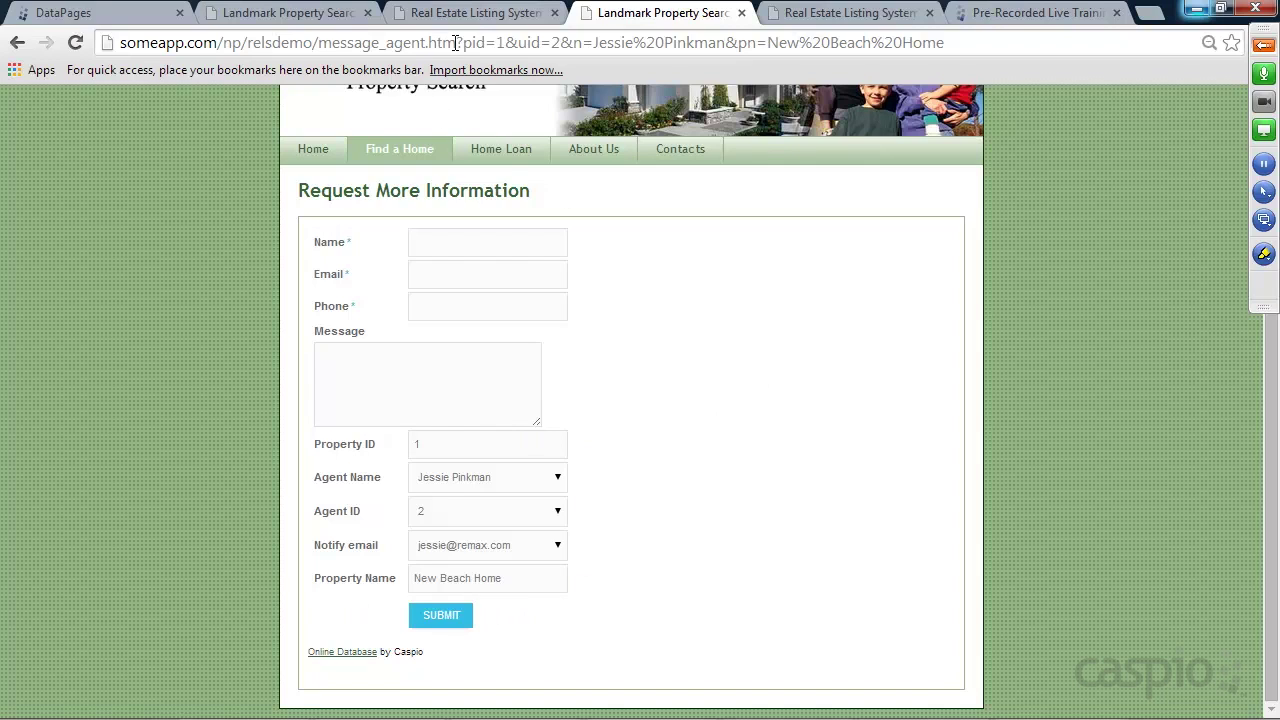
{"action": "left_click_drag", "start_coordinate": [464, 43], "coordinate": [485, 43]}
{"action": "left_click", "coordinate": [454, 444]}
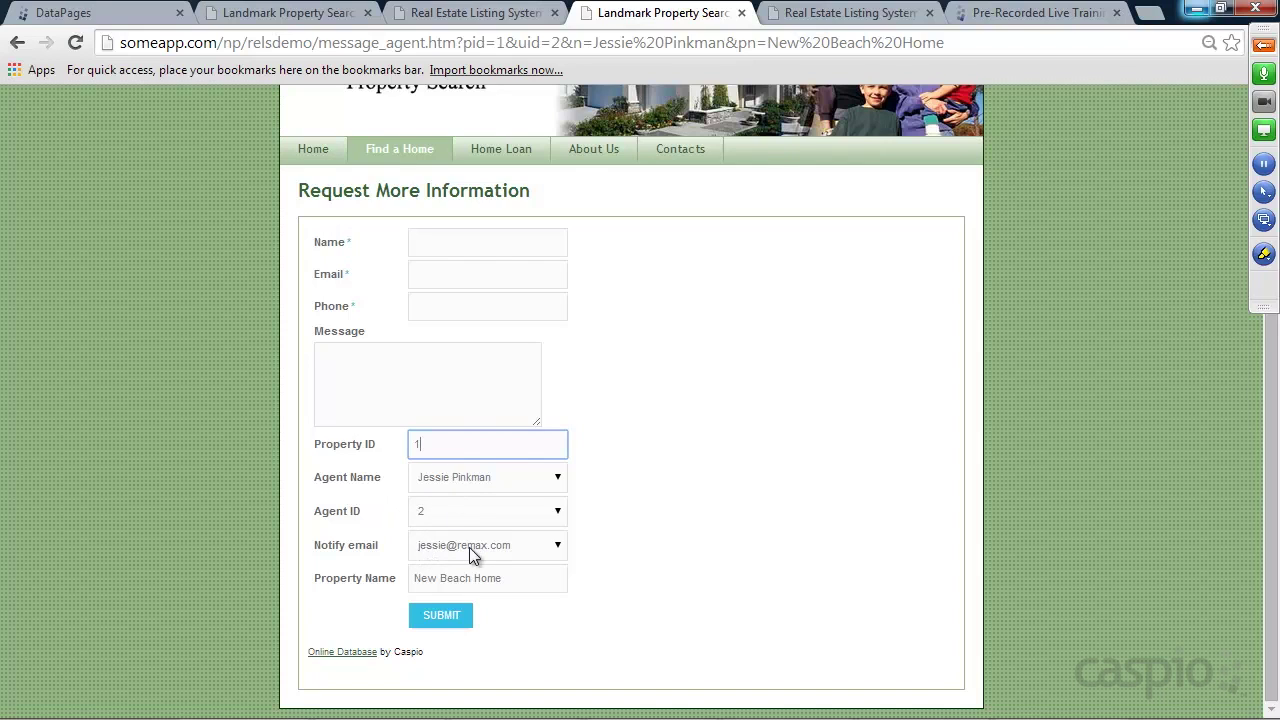
{"action": "left_click_drag", "start_coordinate": [416, 584], "coordinate": [516, 584]}
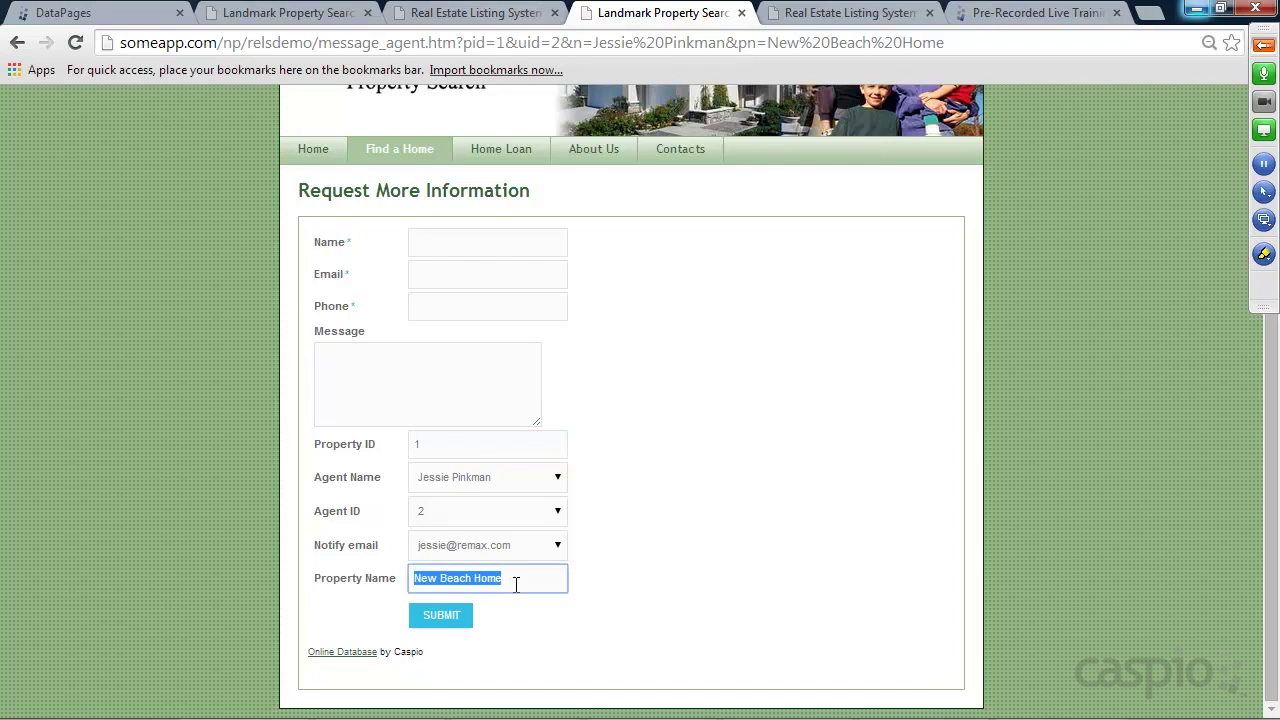
{"action": "left_click", "coordinate": [662, 579]}
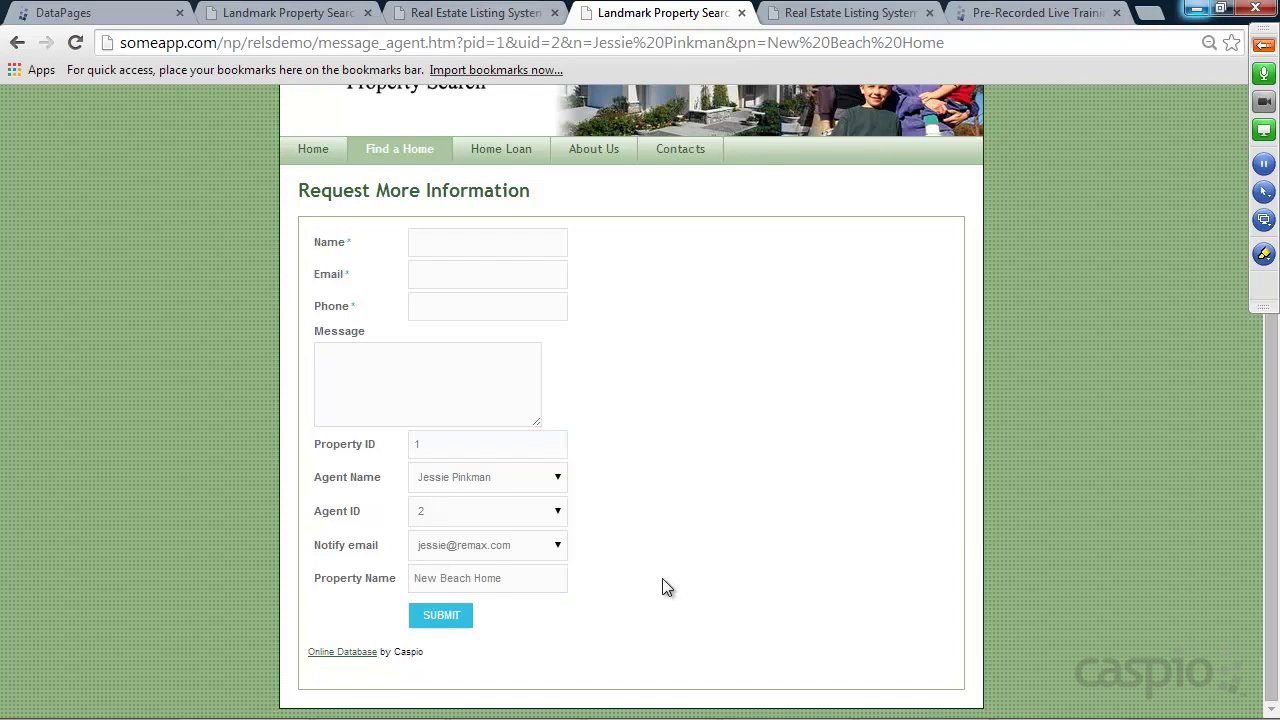
{"action": "left_click", "coordinate": [449, 243]}
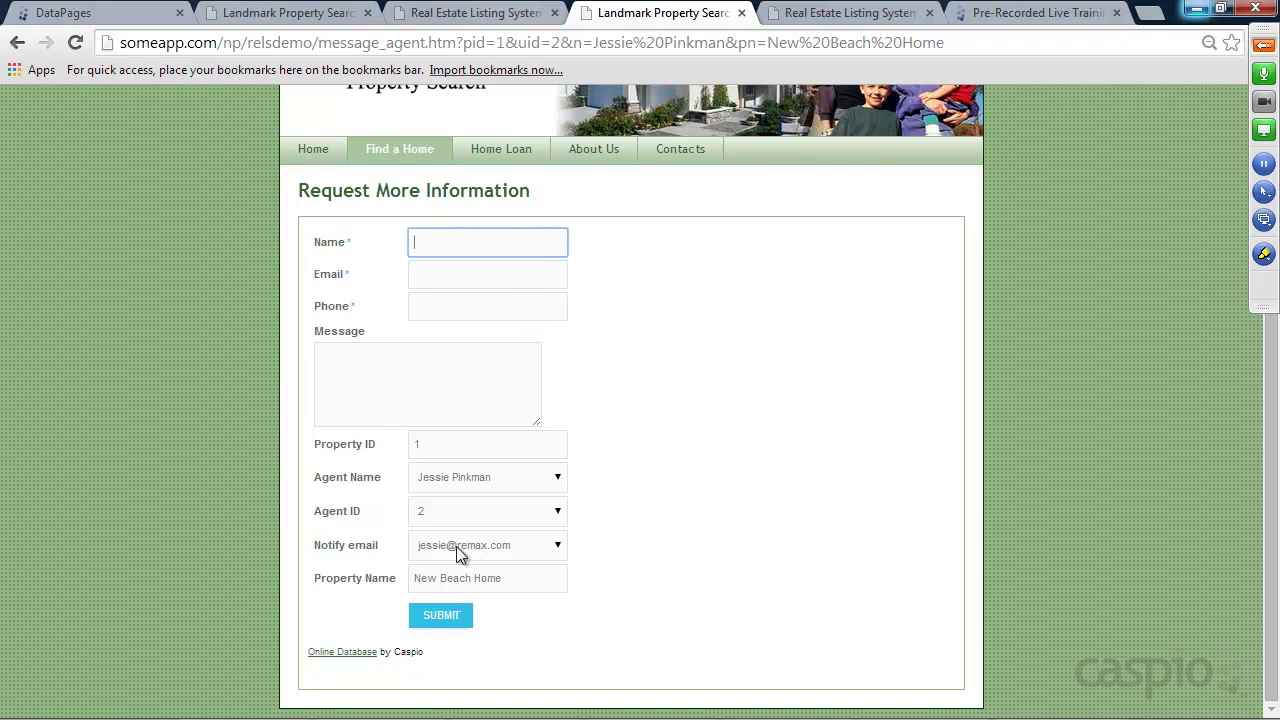
{"action": "left_click", "coordinate": [127, 17]}
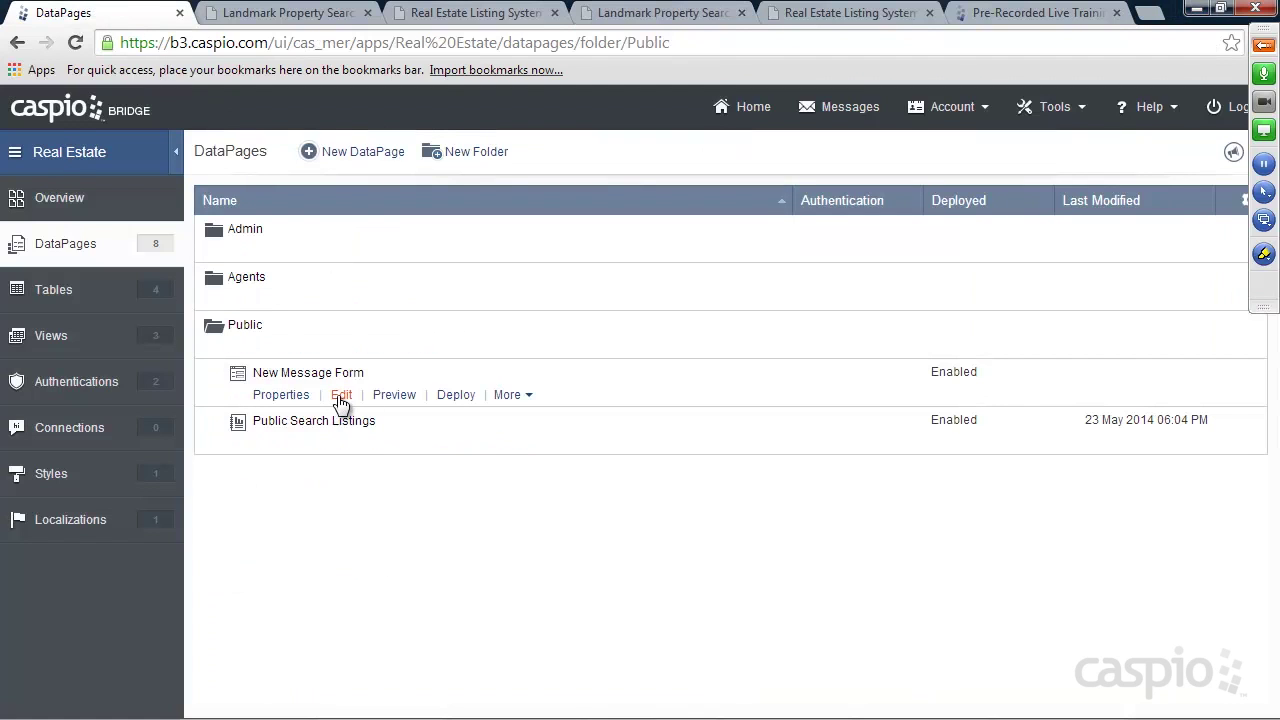
Reopen New Message Form and step through the wizard to the Notify_email field settings
{"action": "left_click", "coordinate": [341, 396]}
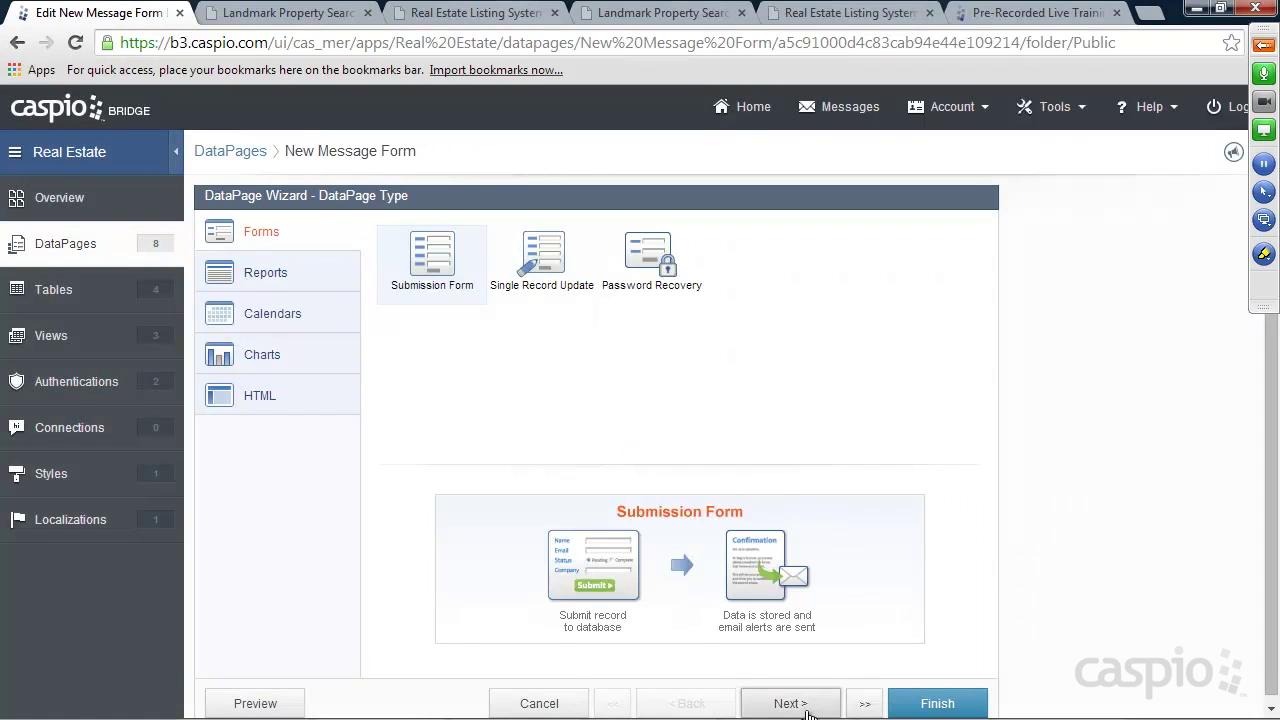
{"action": "left_click", "coordinate": [795, 704]}
{"action": "left_click", "coordinate": [790, 704]}
{"action": "left_click", "coordinate": [803, 706]}
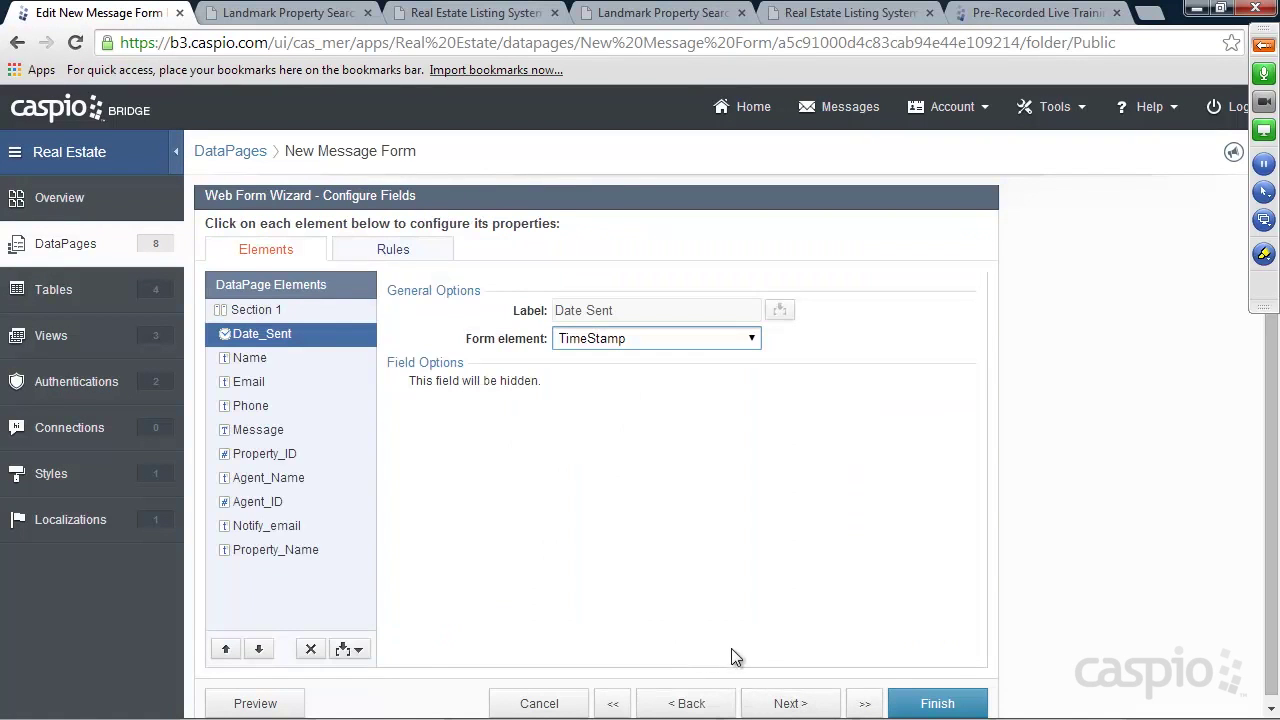
{"action": "left_click", "coordinate": [273, 526]}
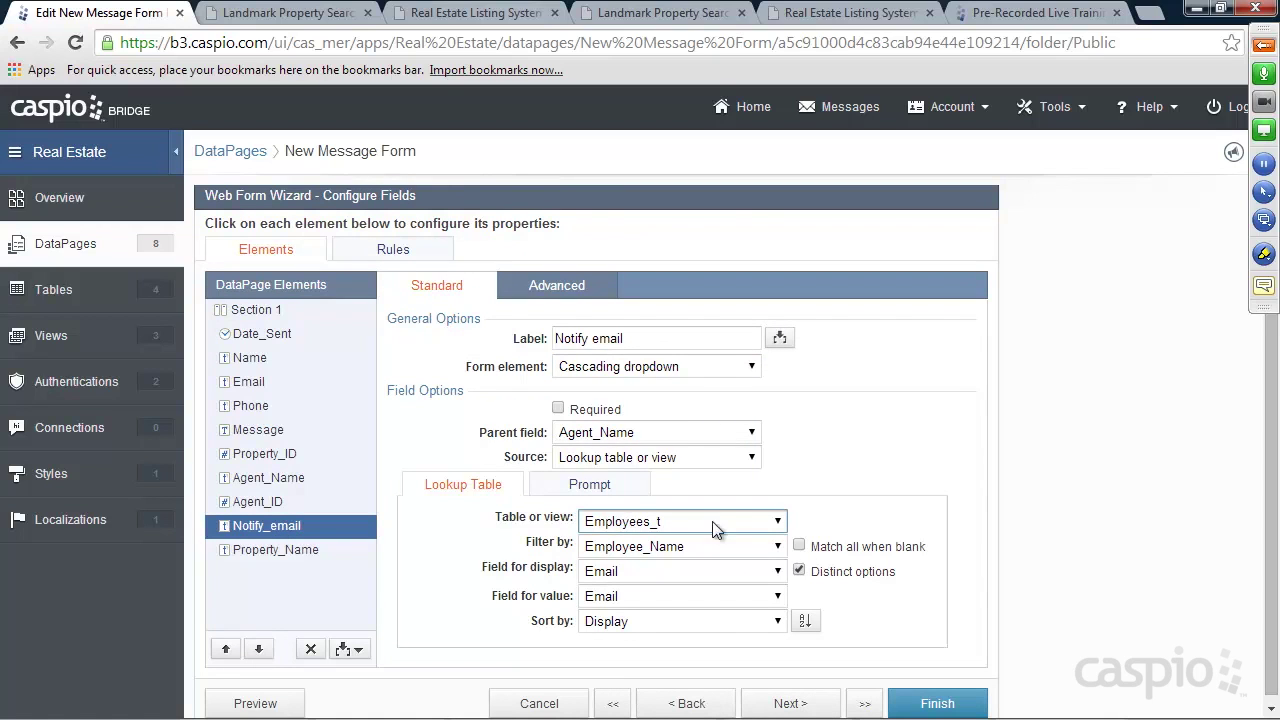
Turn on the acknowledgement email and send it to the Notify_email field
{"action": "left_click", "coordinate": [806, 703]}
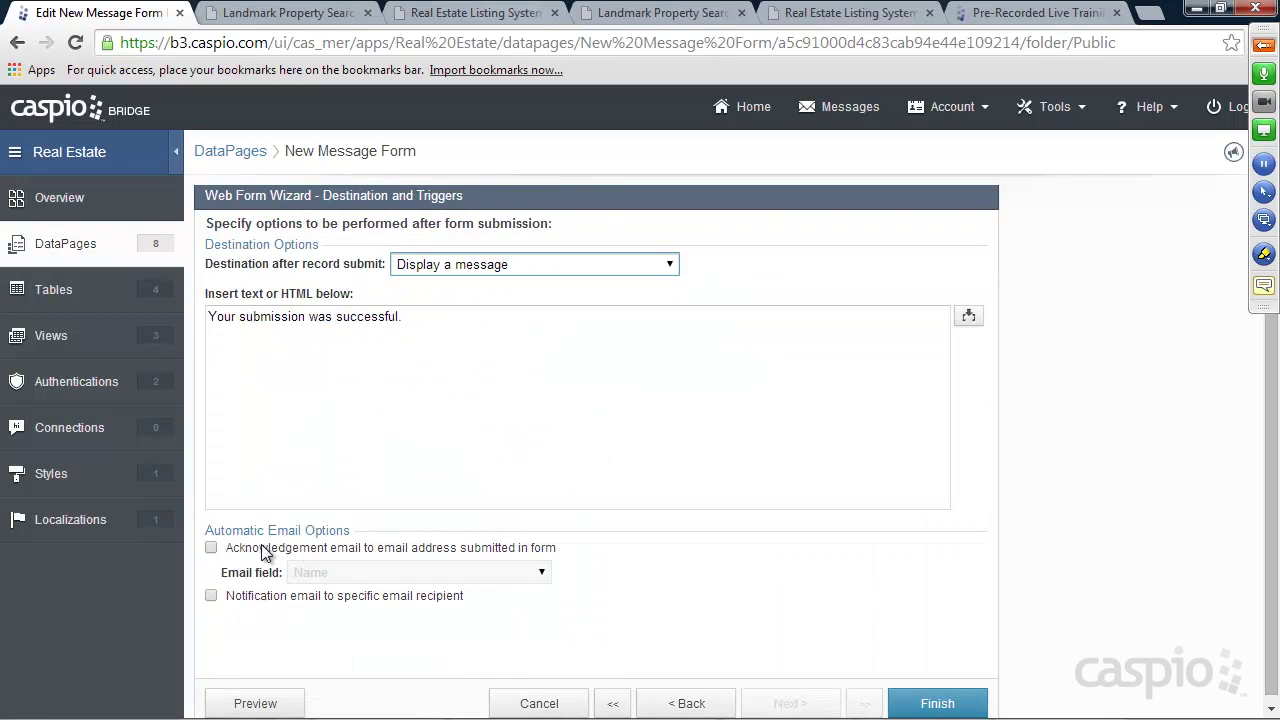
{"action": "left_click", "coordinate": [258, 552]}
{"action": "left_click", "coordinate": [333, 572]}
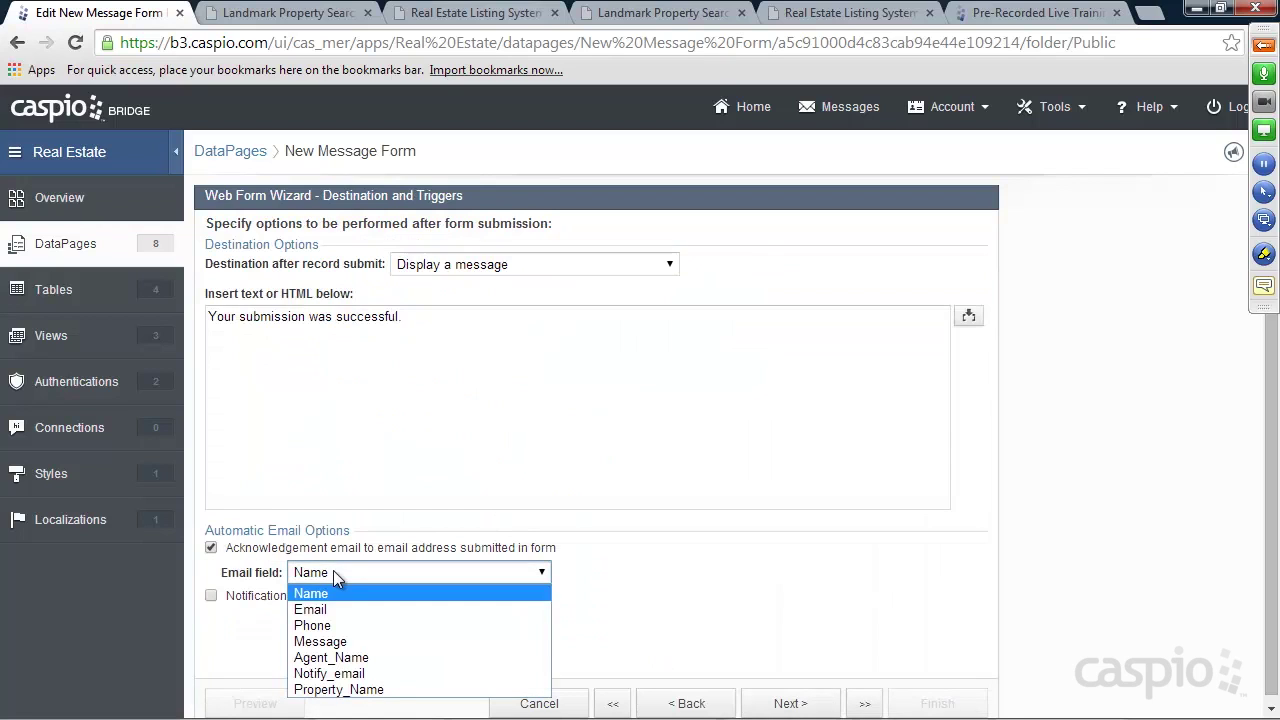
{"action": "left_click", "coordinate": [328, 675]}
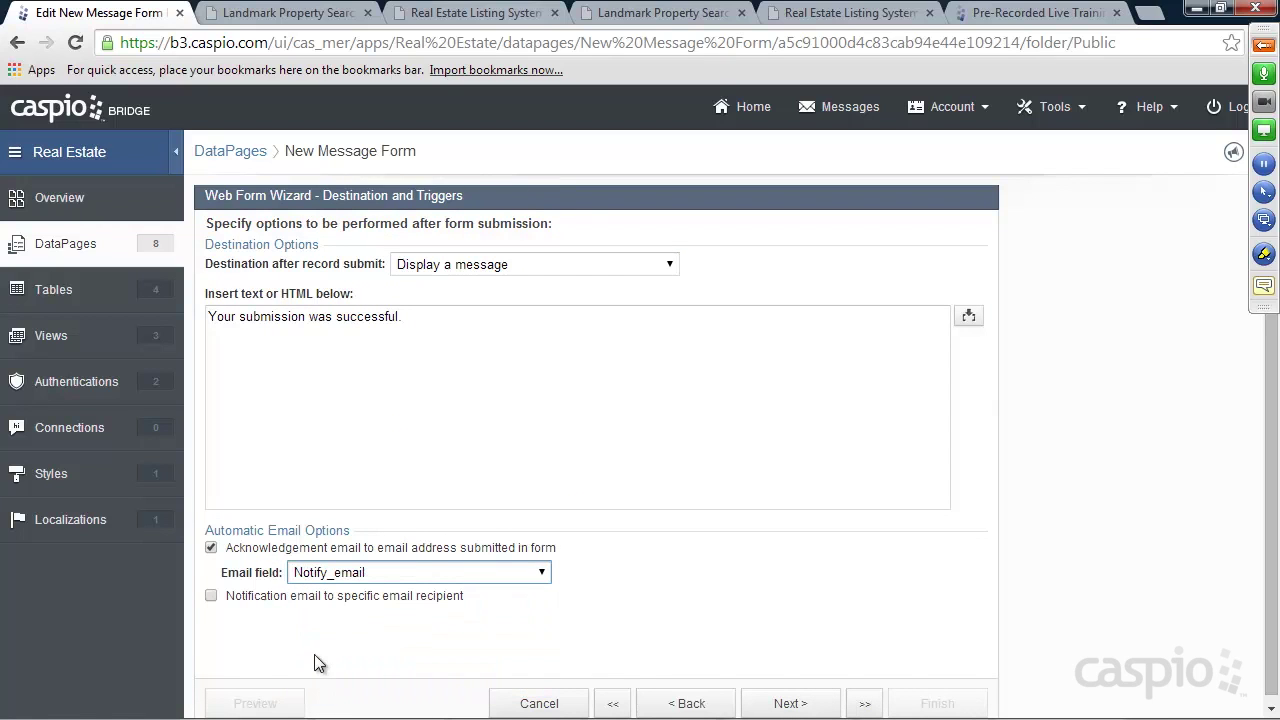
{"action": "left_click", "coordinate": [785, 703]}
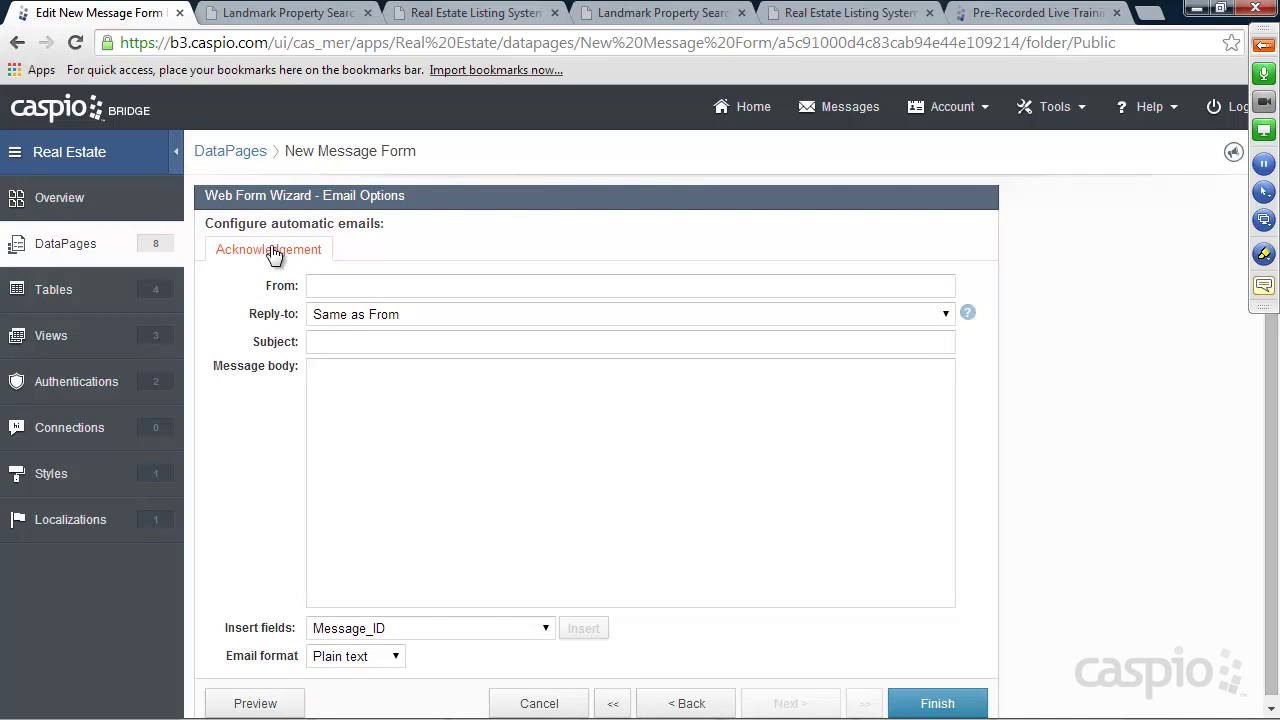
Give the acknowledgement email a sender address and the subject 'New Inquiry'
{"action": "left_click", "coordinate": [333, 286]}
{"action": "key", "text": "Tab"}
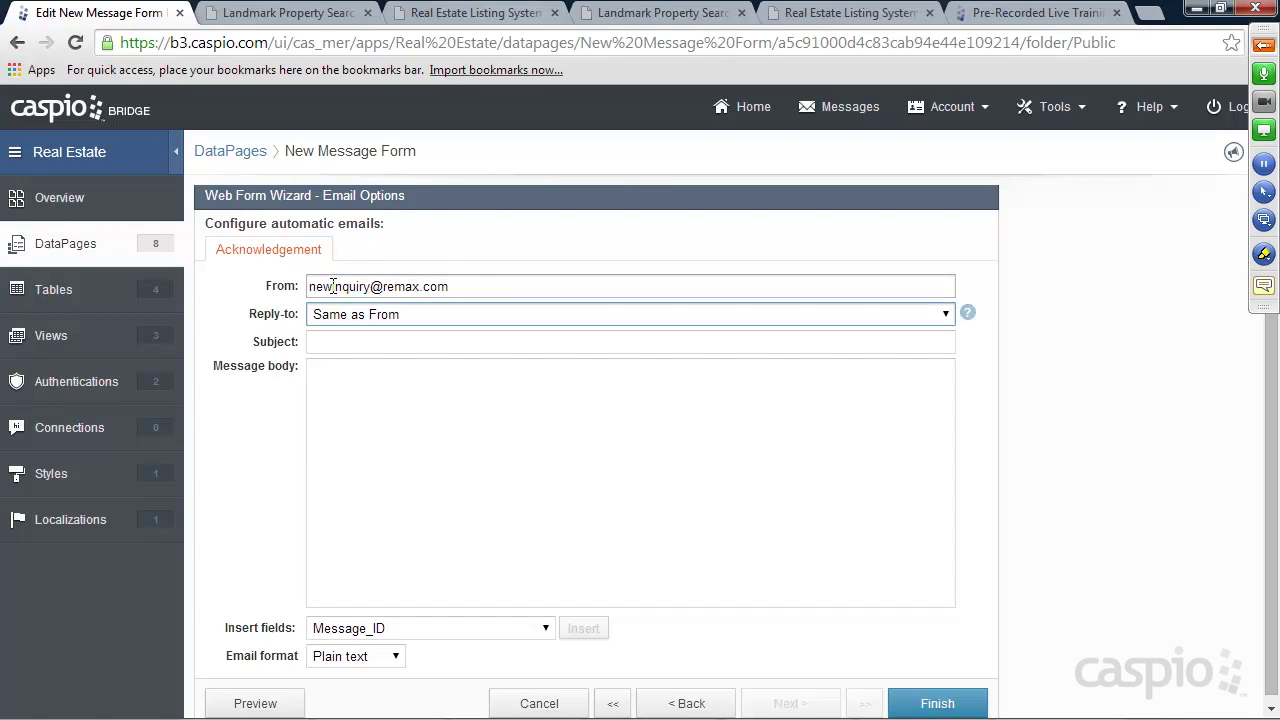
{"action": "key", "text": "Tab"}
{"action": "type", "text": "New Inquiry"}
{"action": "key", "text": "Tab"}
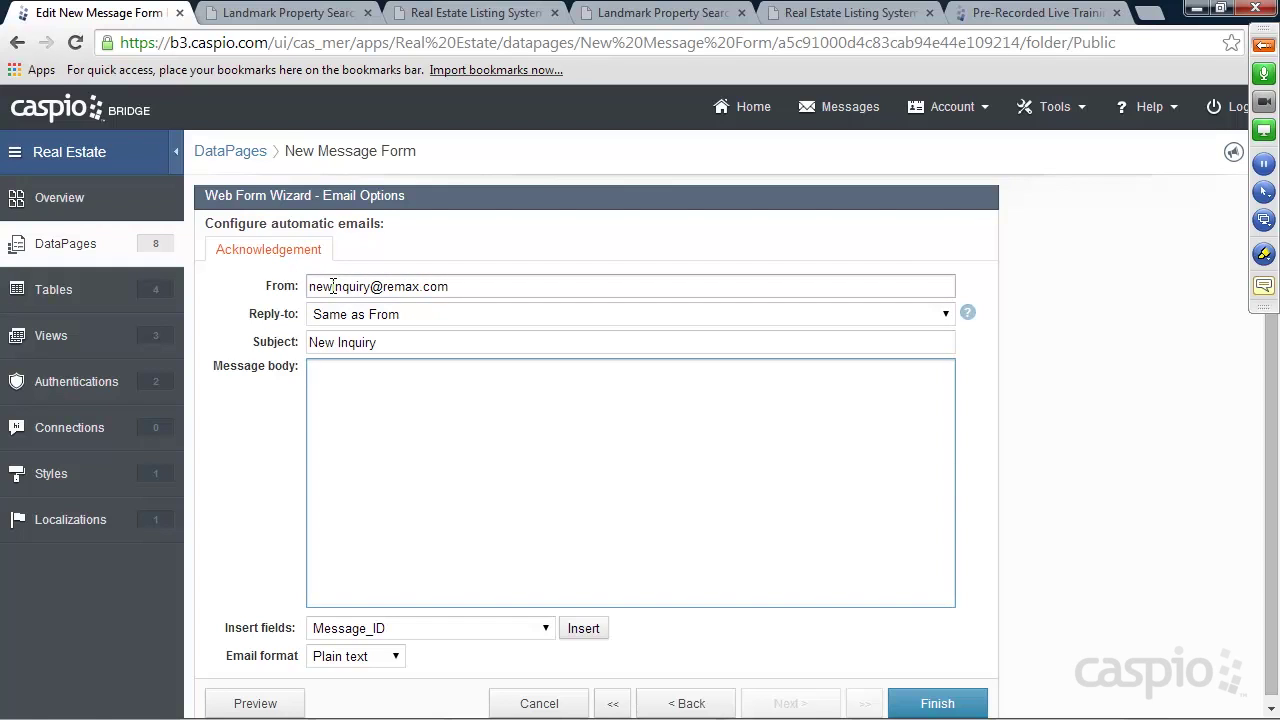
Write the body 'Please login to your remax account to retrieve your message.' with a sign-off, and save
{"action": "type", "text": "Please login to your rema Ax account to r"}
{"action": "key", "text": "BackSpace"}
{"action": "key", "text": "BackSpace"}
{"action": "type", "text": "etrieve your message."}
{"action": "key", "text": "Return"}
{"action": "key", "text": "Return"}
{"action": "type", "text": "Sincerel"}
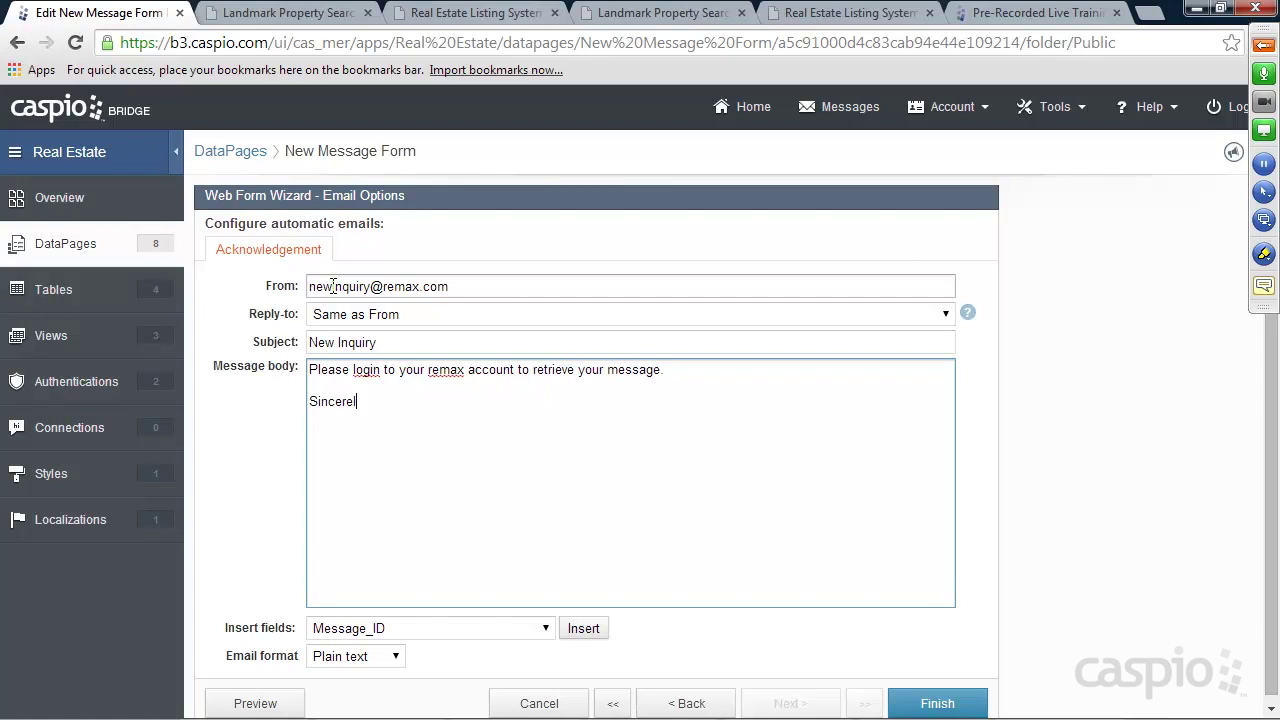
{"action": "type", "text": "y, Company Name"}
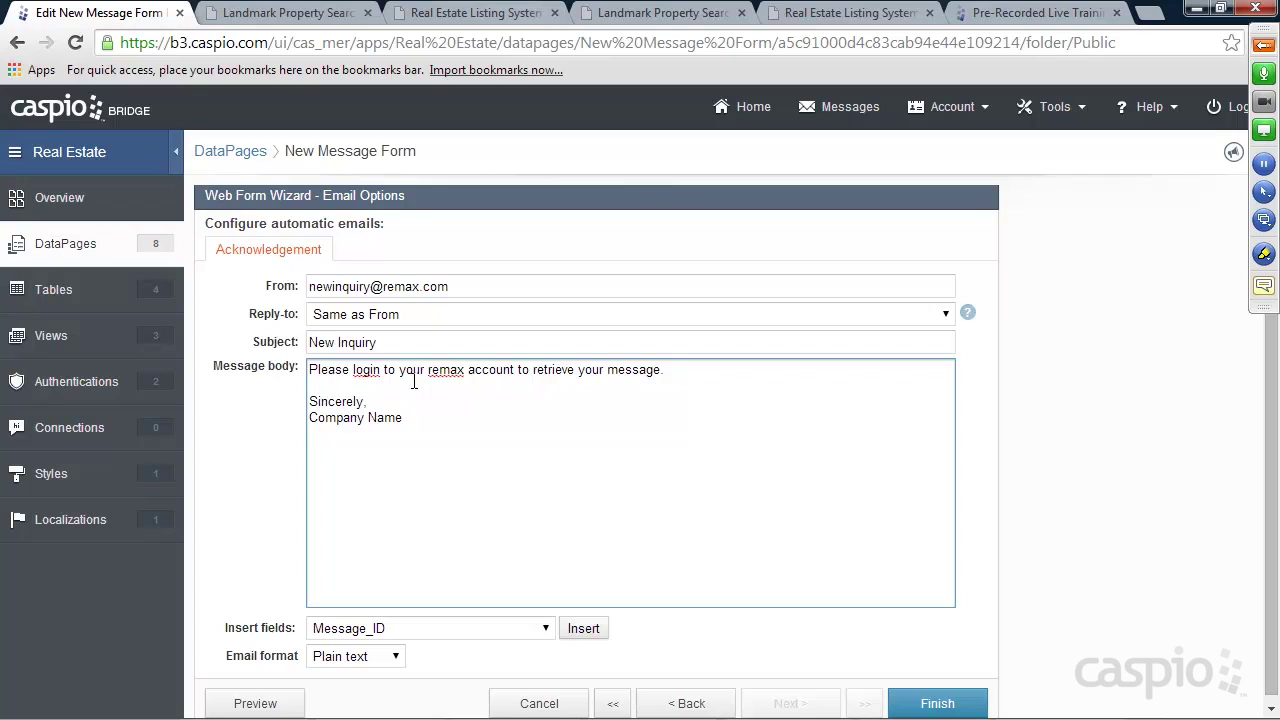
{"action": "left_click", "coordinate": [930, 703]}
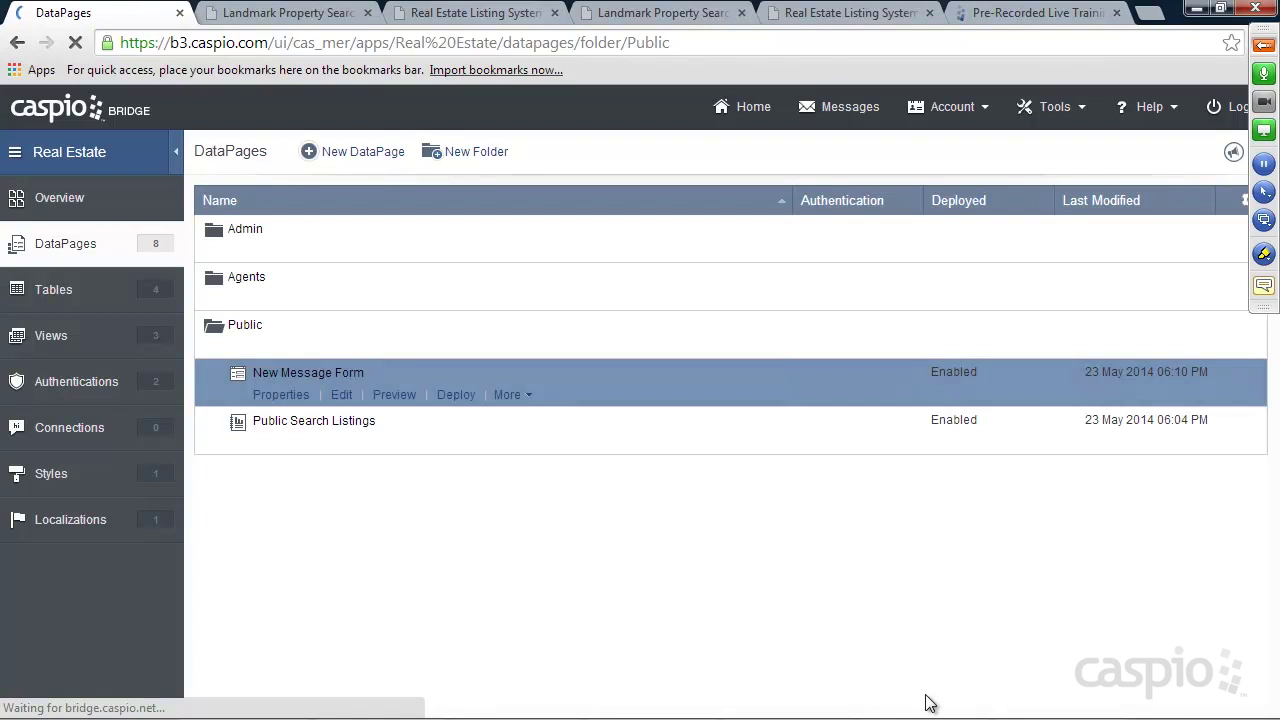
Submit a test inquiry with a name, e-mail, phone number and short interest message
{"action": "left_click", "coordinate": [652, 14]}
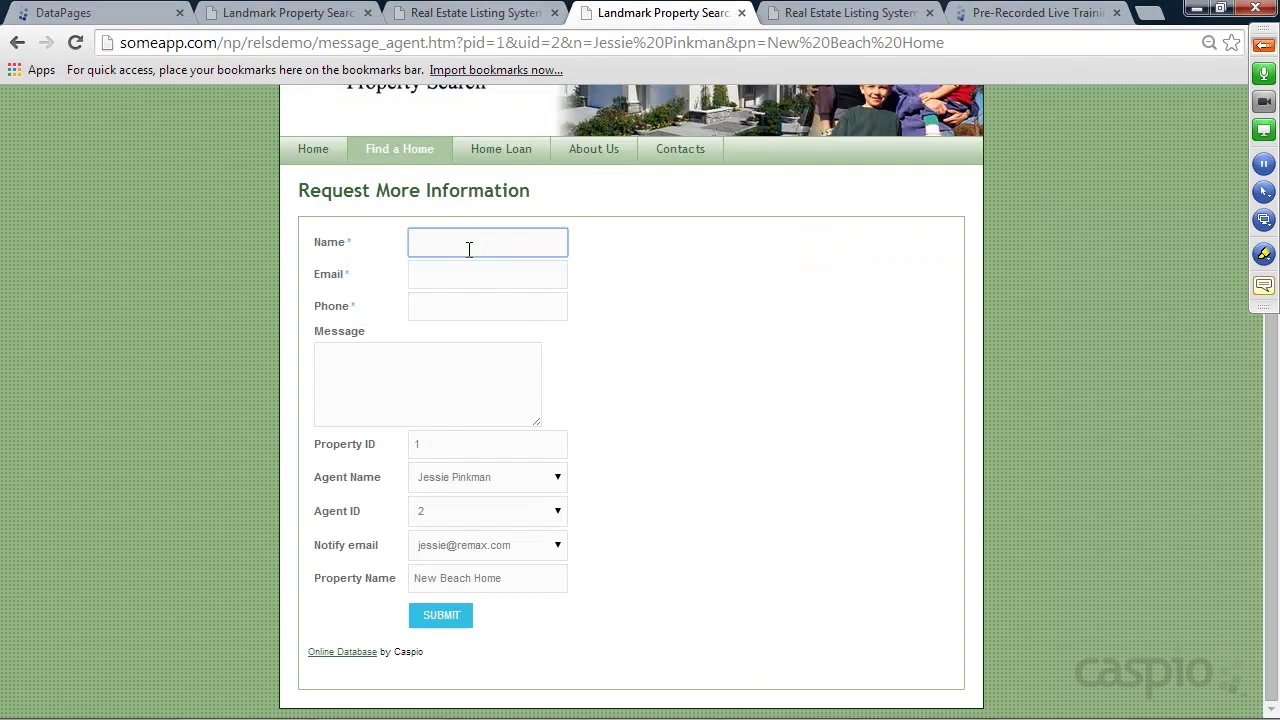
{"action": "key", "text": "Tab"}
{"action": "type", "text": "kim@test.com"}
{"action": "key", "text": "Tab"}
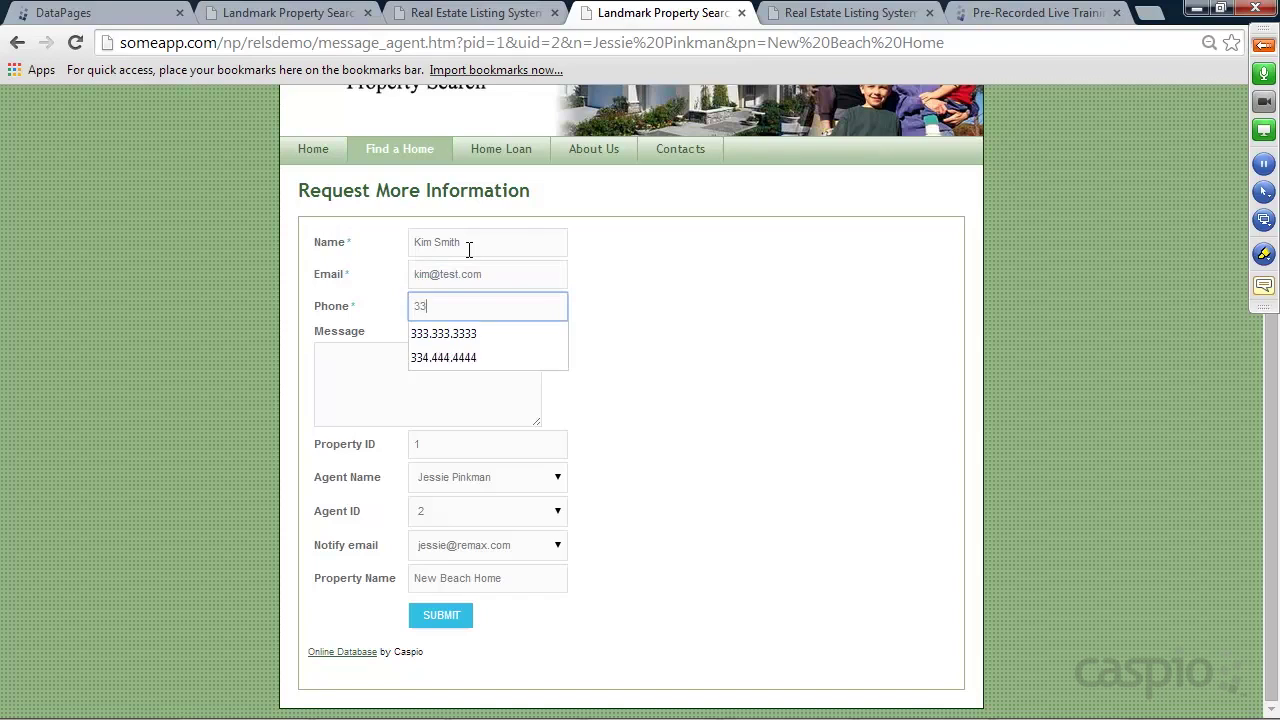
{"action": "key", "text": "Tab"}
{"action": "type", "text": "i'm intreste"}
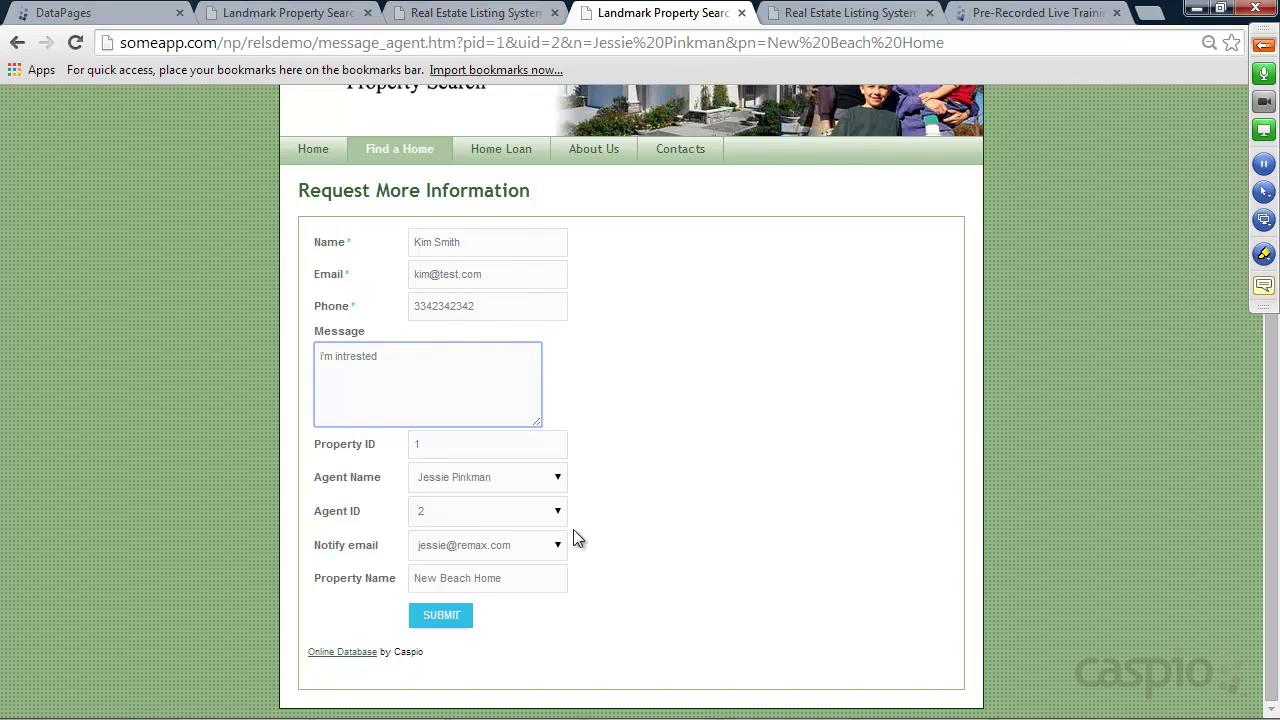
{"action": "left_click", "coordinate": [448, 620]}
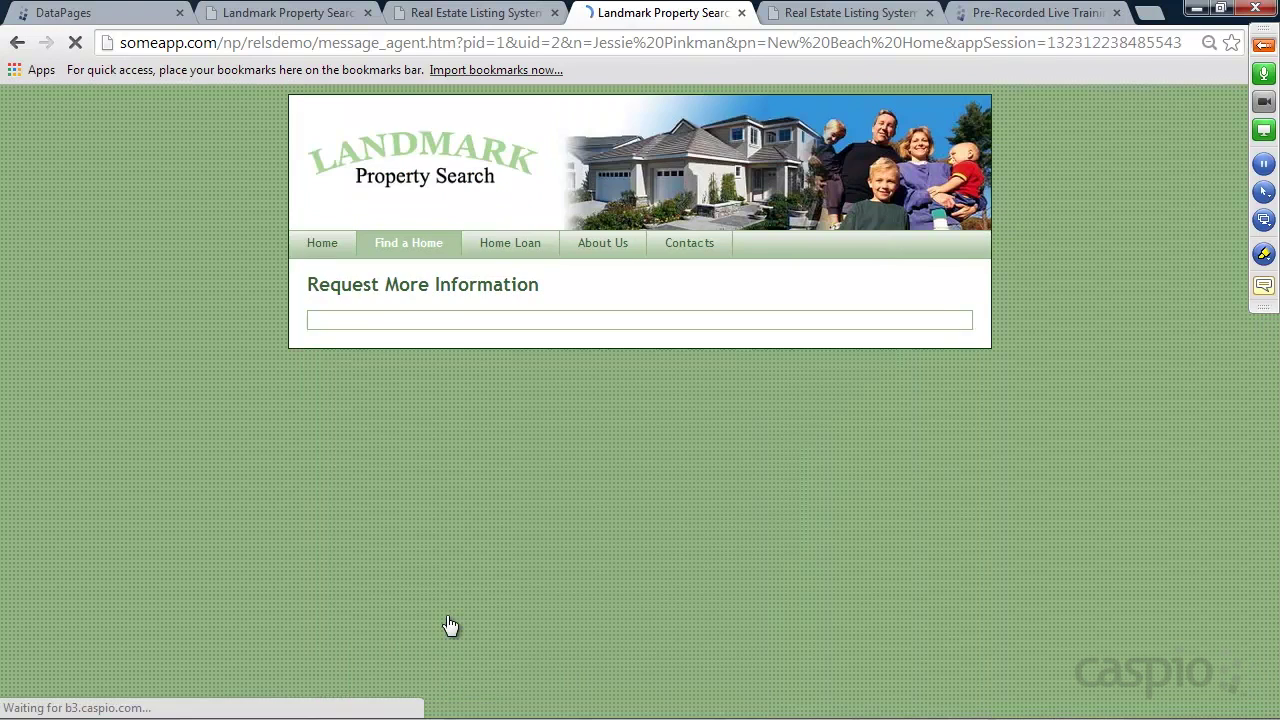
Check the new inquiry record in the Messages_t table, then open the DataPages list
{"action": "left_click", "coordinate": [45, 8]}
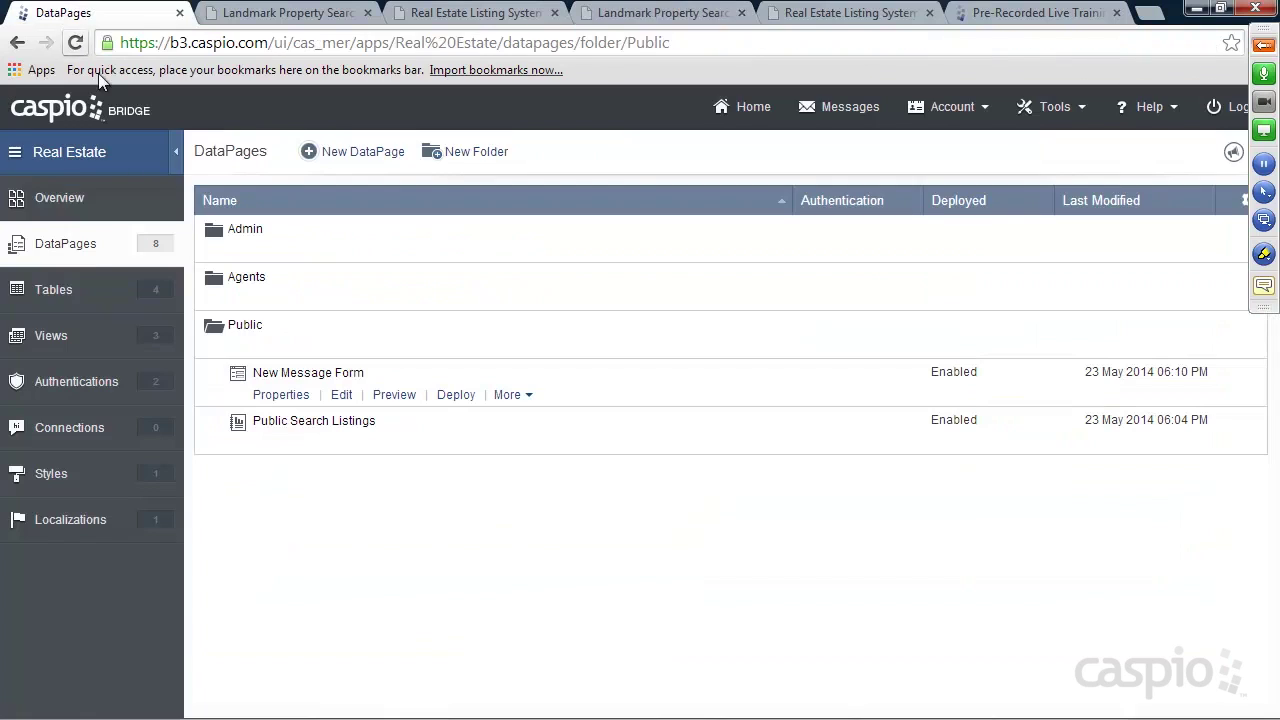
{"action": "left_click", "coordinate": [100, 296]}
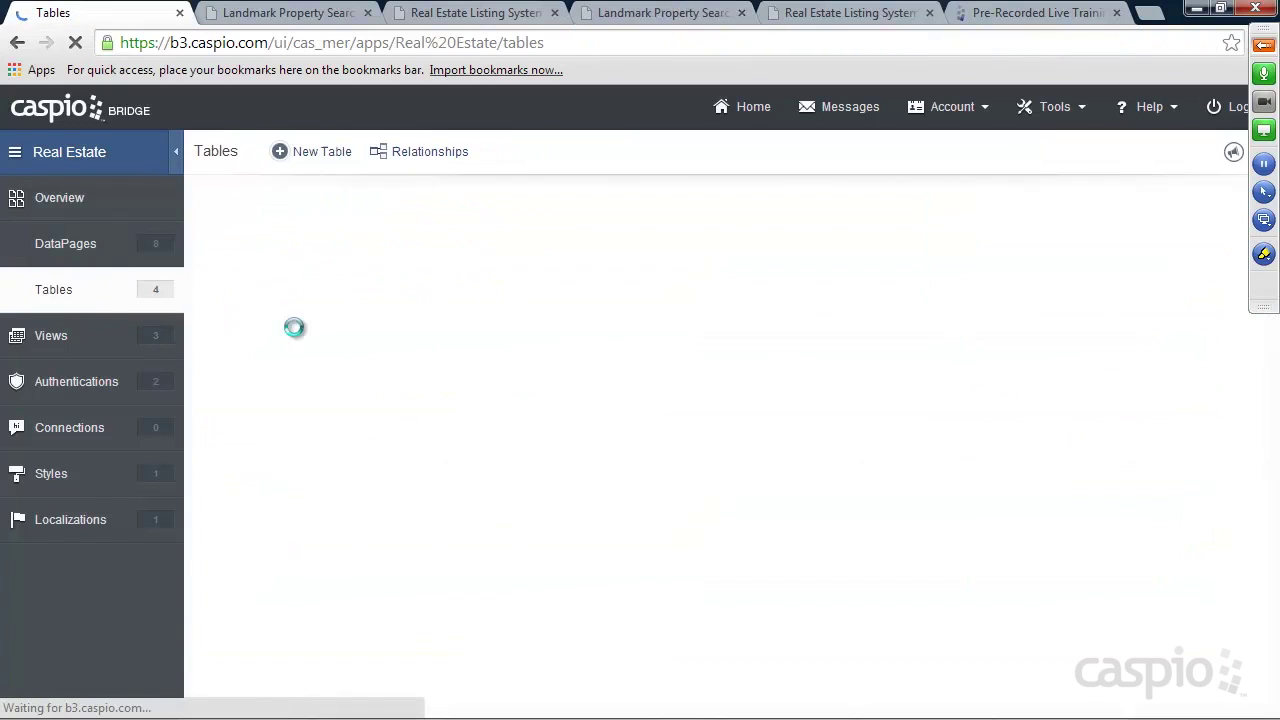
{"action": "left_click", "coordinate": [318, 299]}
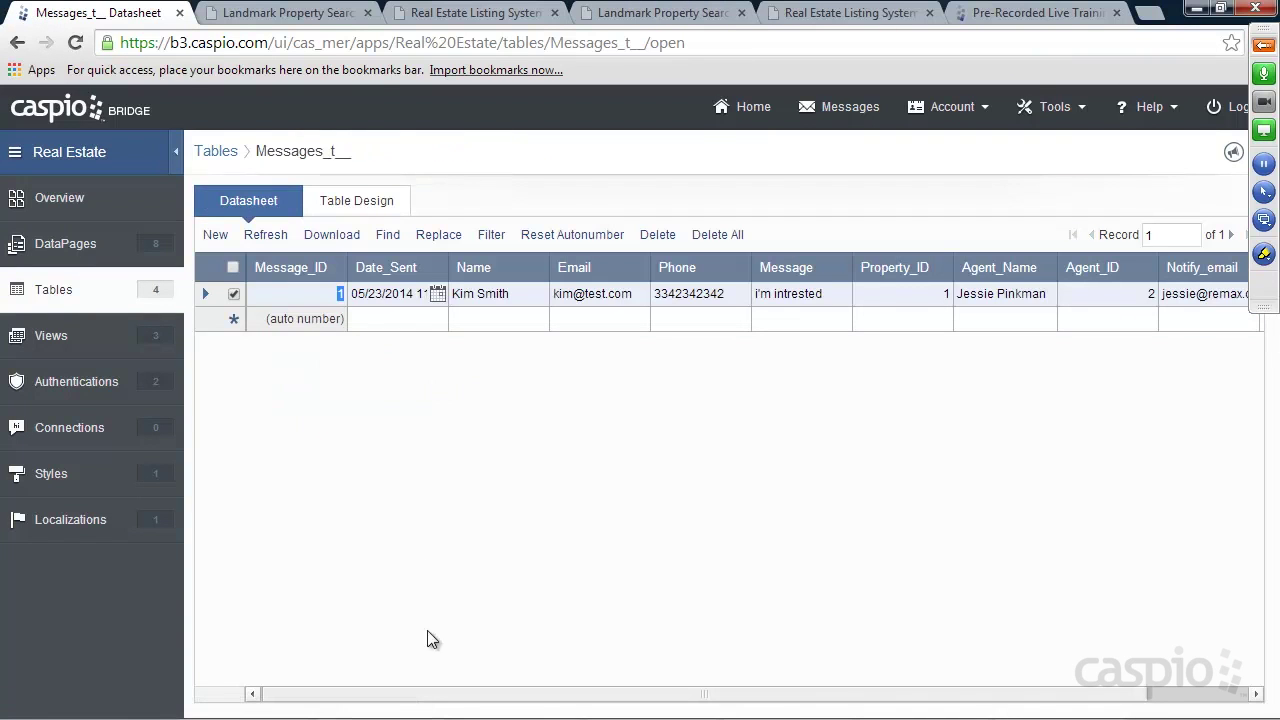
{"action": "left_click_drag", "start_coordinate": [394, 700], "coordinate": [537, 700]}
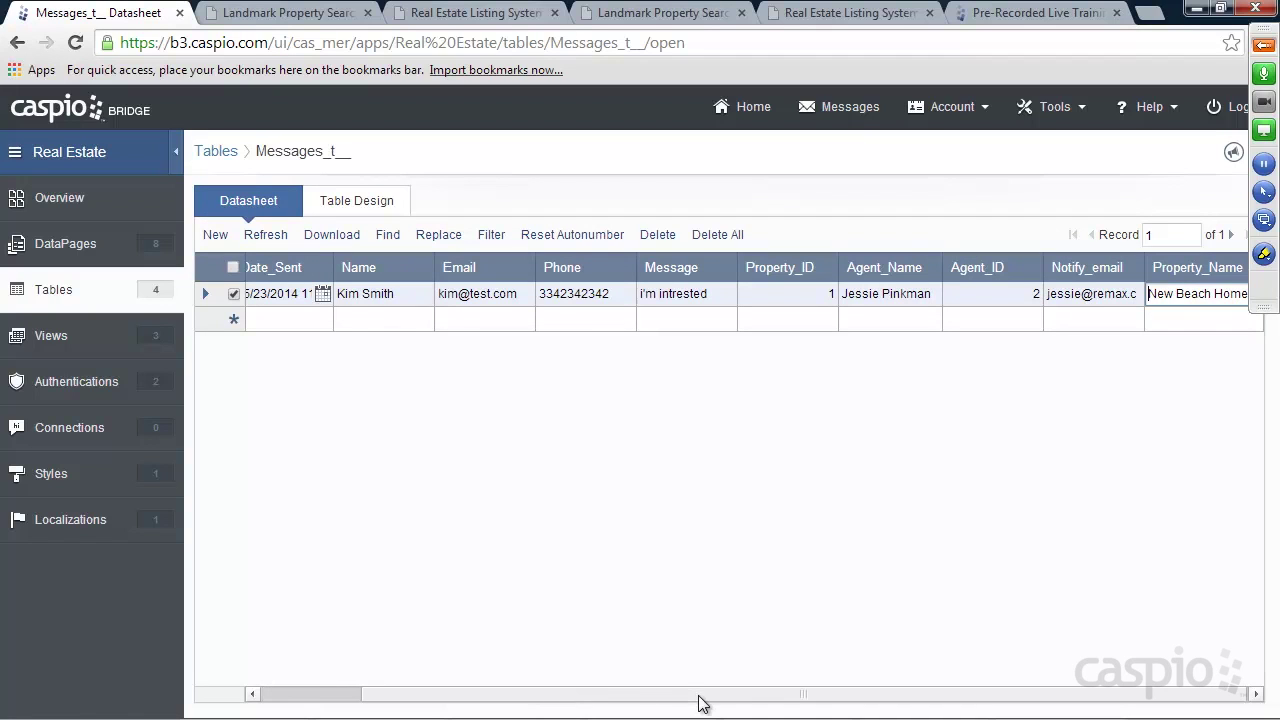
{"action": "left_click_drag", "start_coordinate": [699, 697], "coordinate": [534, 691]}
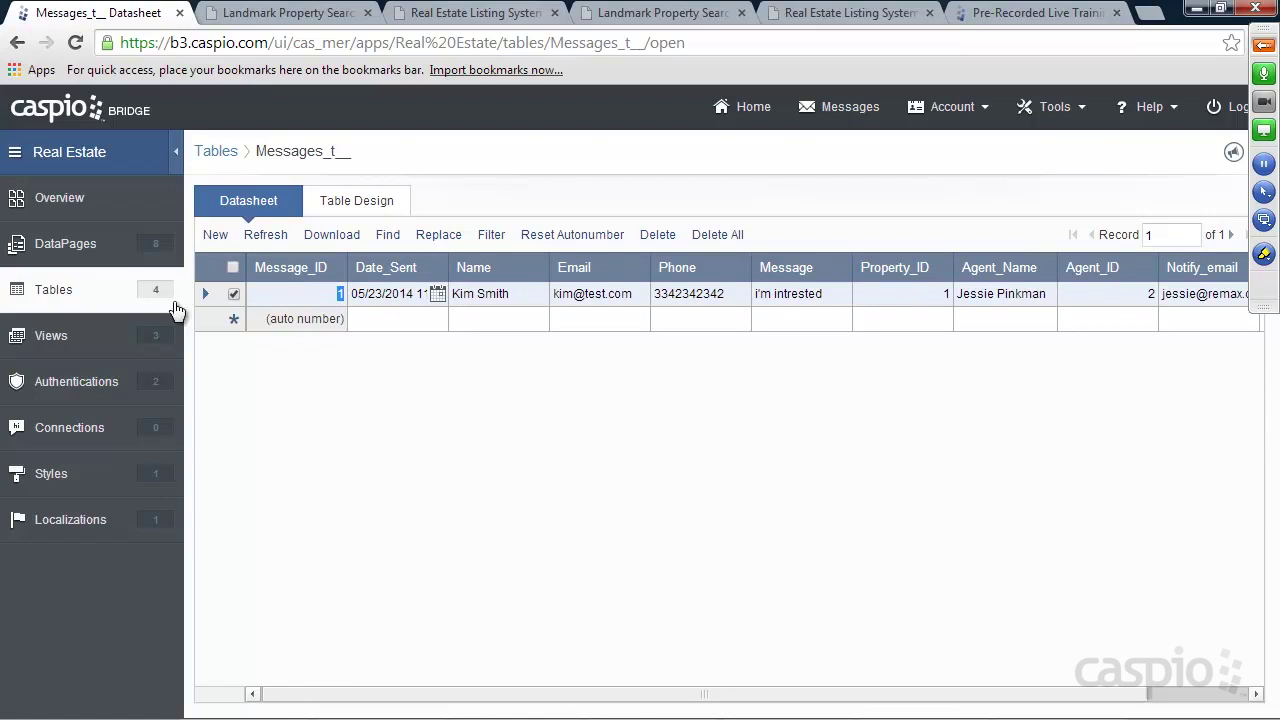
{"action": "left_click", "coordinate": [85, 248]}
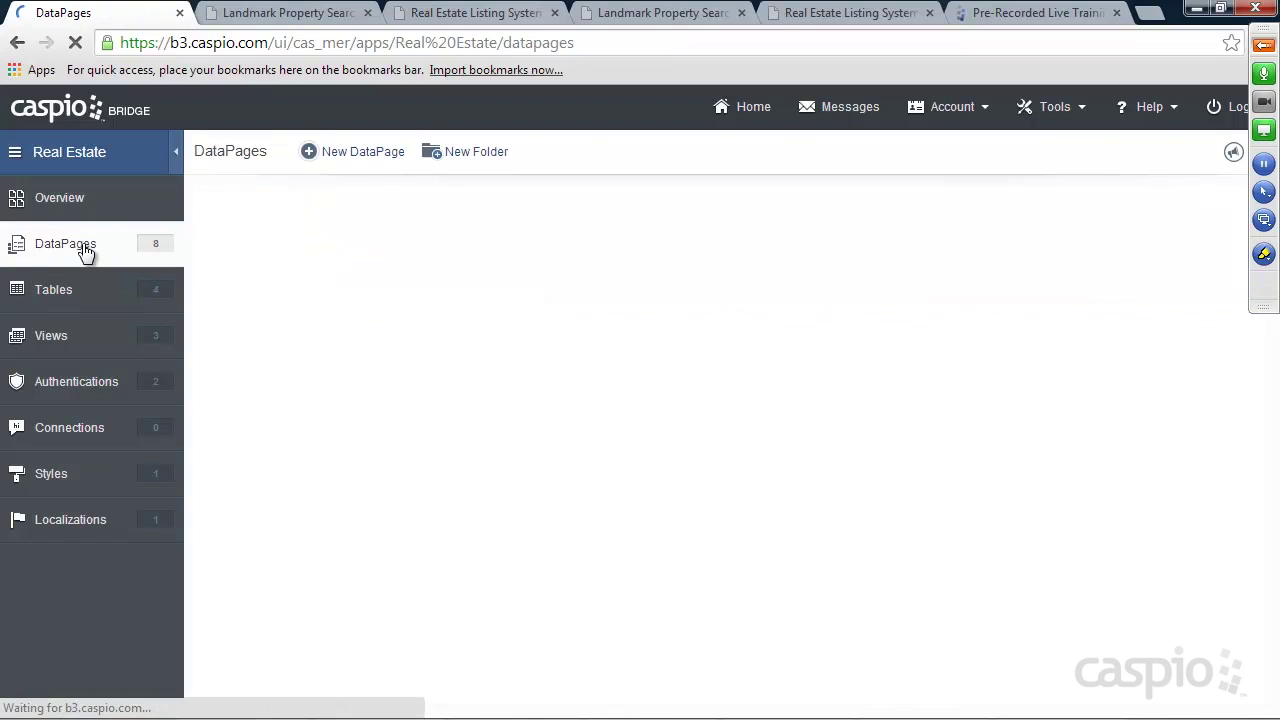
Start a new Tabular report DataPage in the Agents folder
{"action": "left_click", "coordinate": [245, 301]}
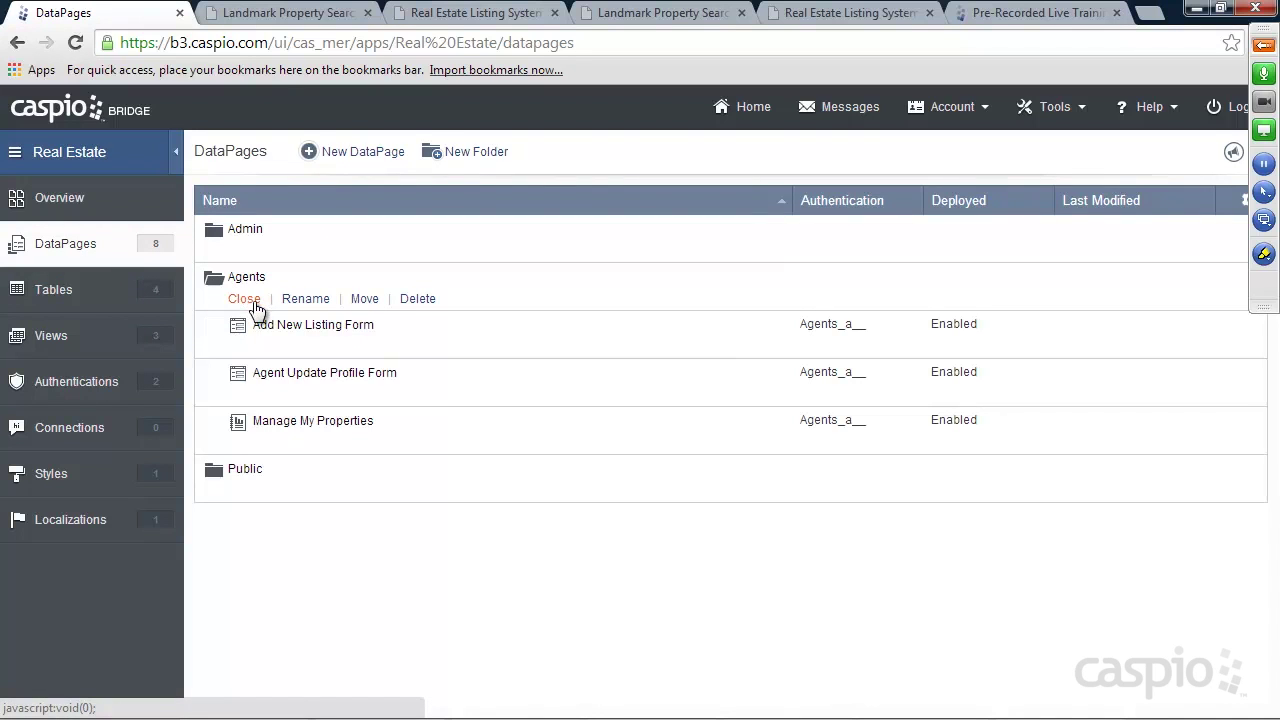
{"action": "left_click", "coordinate": [358, 156]}
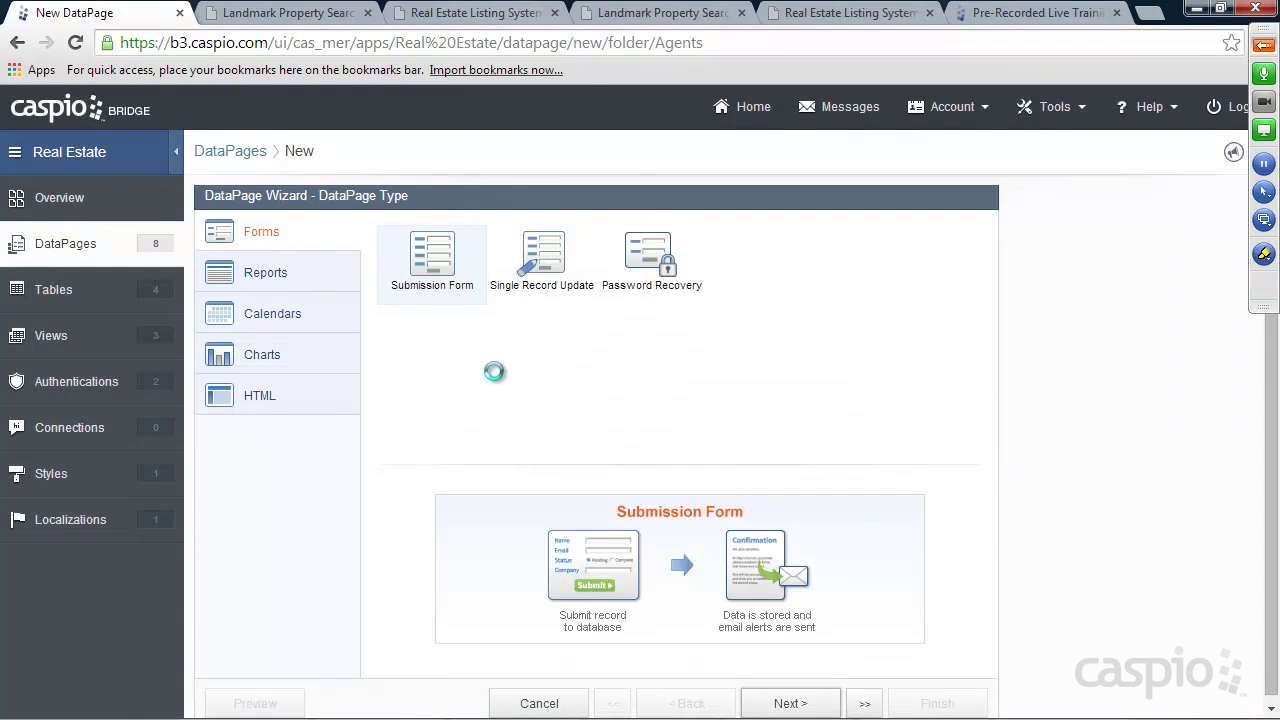
{"action": "left_click", "coordinate": [278, 274]}
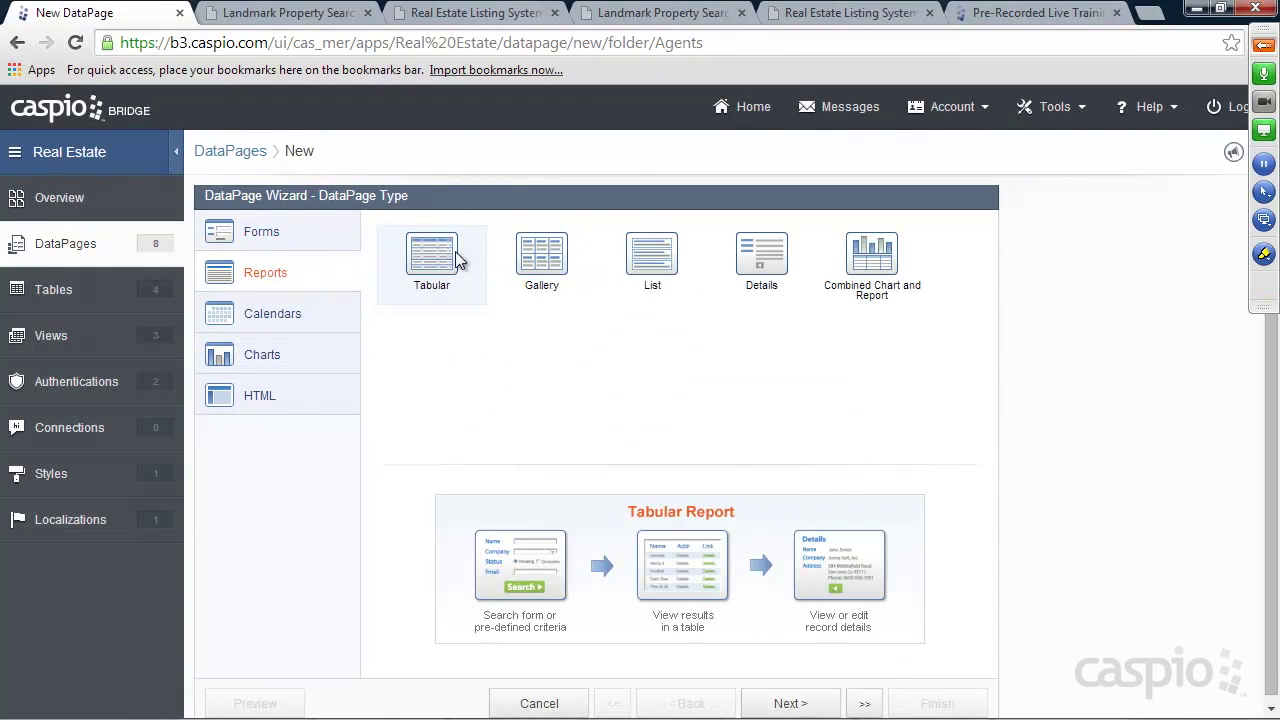
{"action": "left_click", "coordinate": [794, 702]}
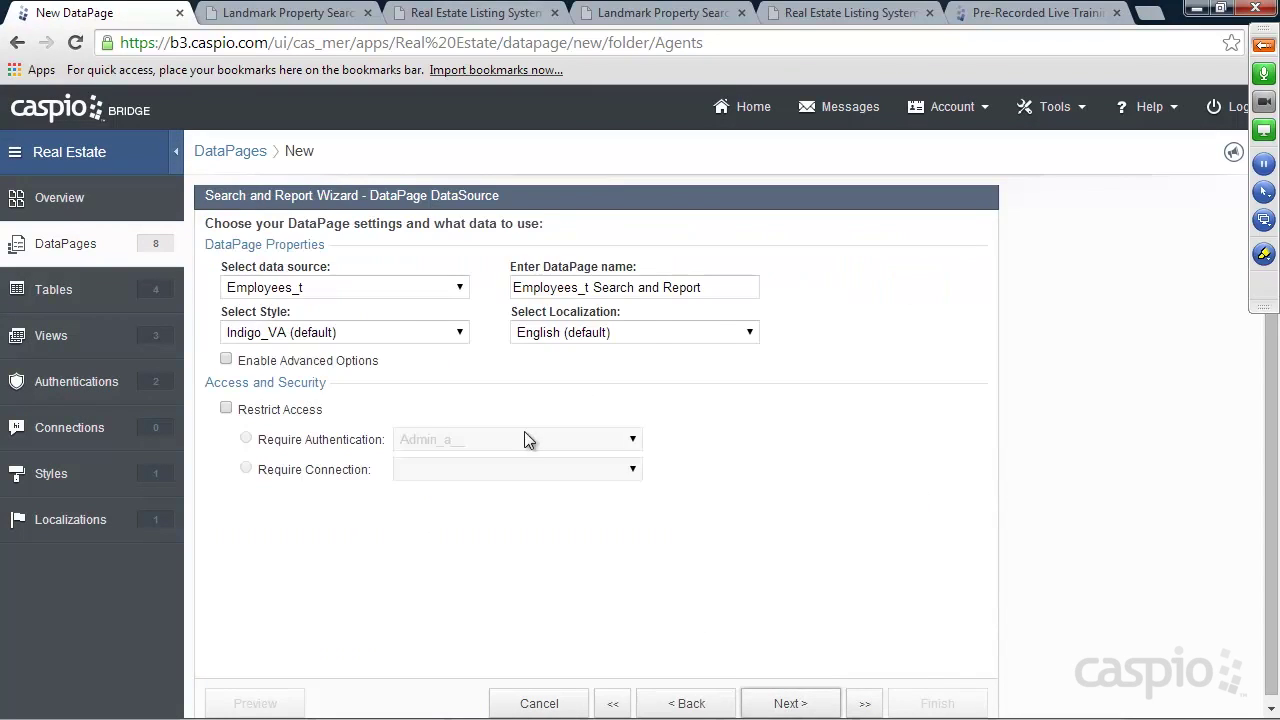
Base the report on Messages_t__ with the Azure style and name it 'View My messages'
{"action": "left_click", "coordinate": [352, 289]}
{"action": "left_click", "coordinate": [335, 338]}
{"action": "left_click", "coordinate": [331, 336]}
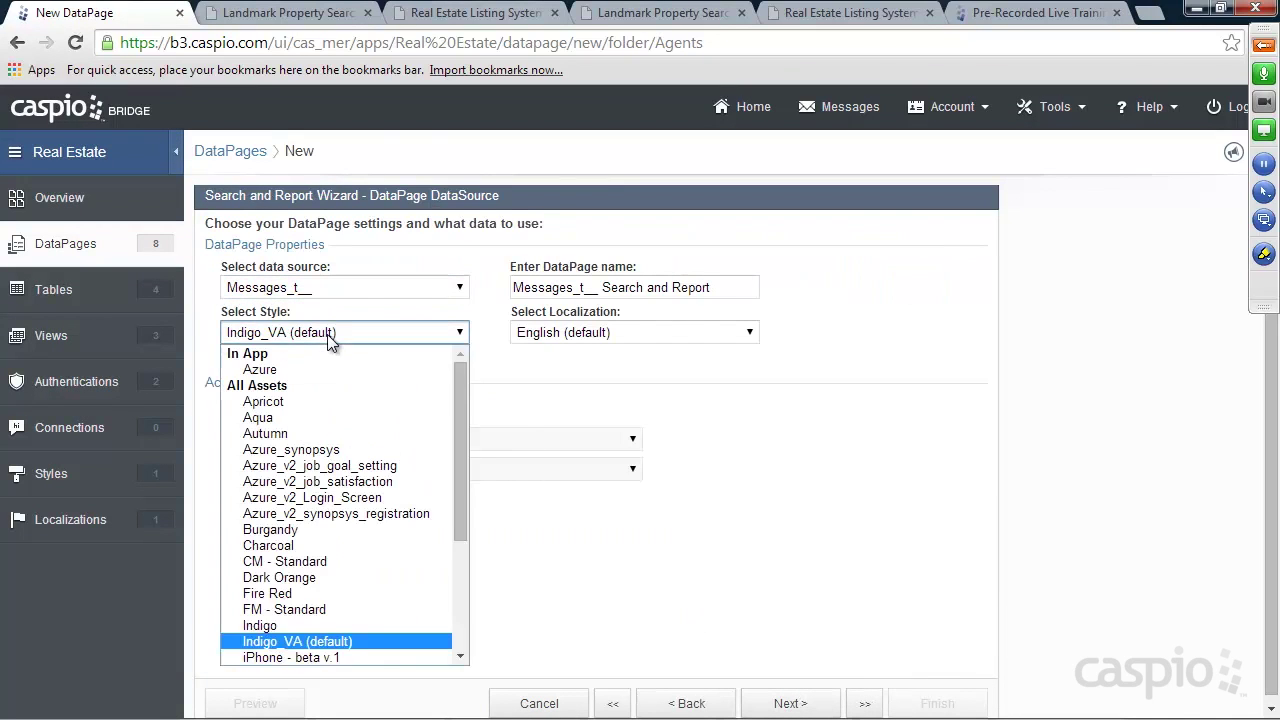
{"action": "left_click", "coordinate": [323, 366]}
{"action": "left_click_drag", "start_coordinate": [710, 287], "coordinate": [436, 285]}
{"action": "type", "text": "View My messages"}
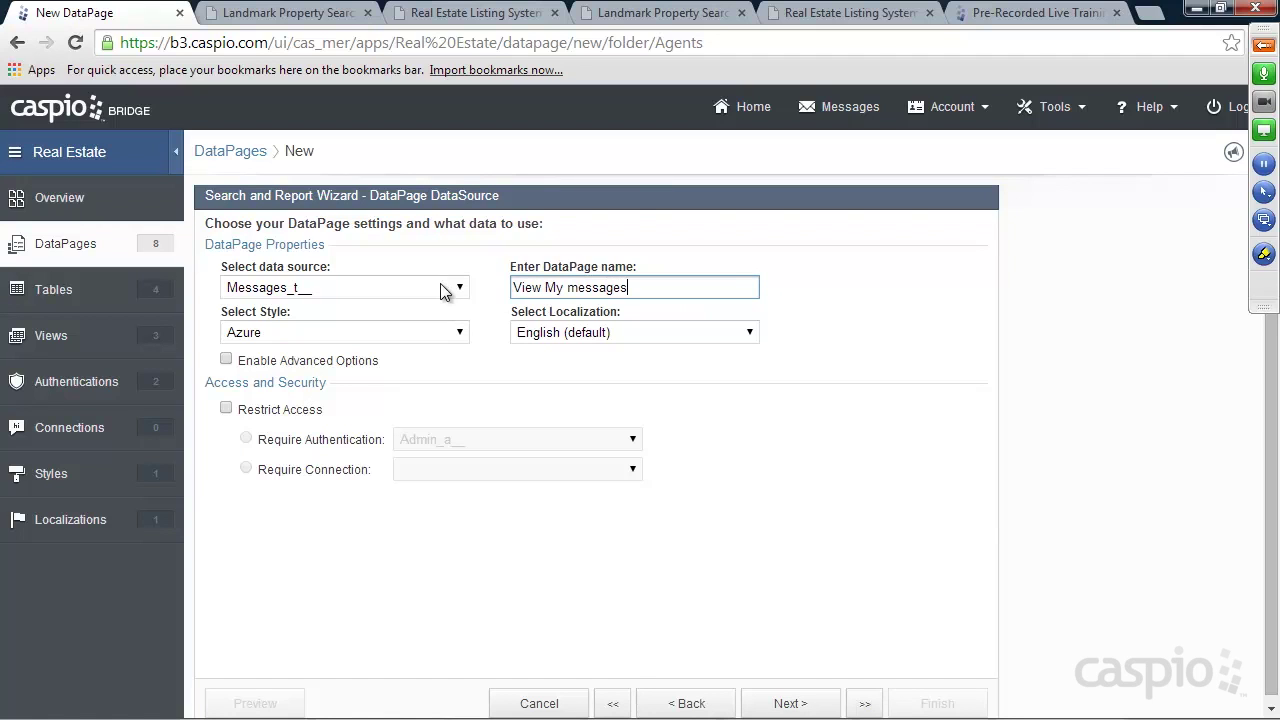
Restrict access to Agents_a__ logins and continue to the search type step
{"action": "left_click", "coordinate": [294, 409]}
{"action": "left_click", "coordinate": [418, 441]}
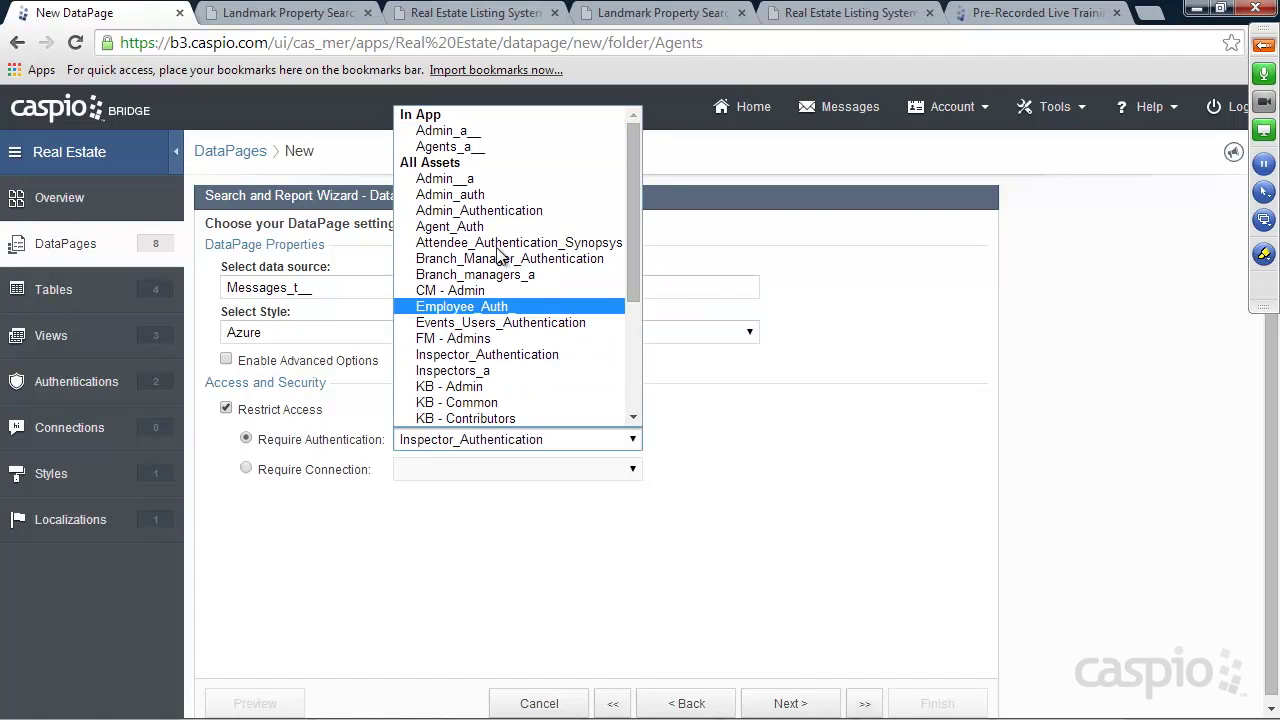
{"action": "left_click", "coordinate": [470, 150]}
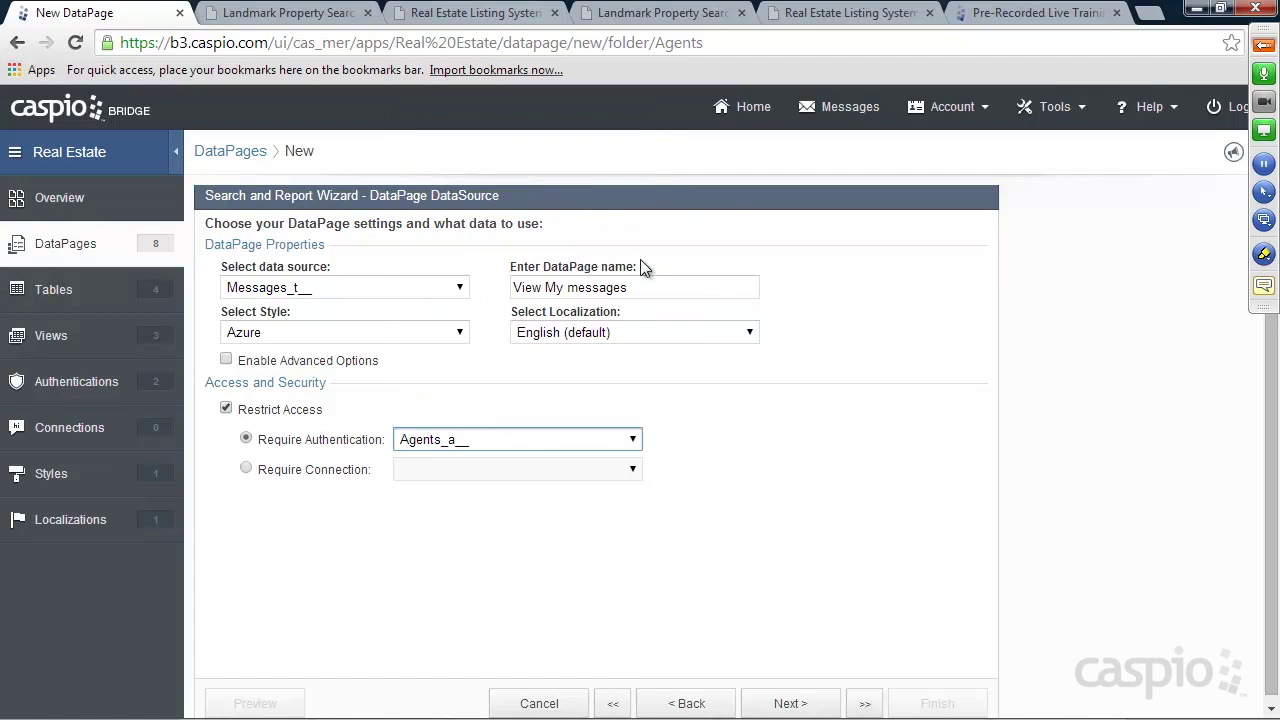
{"action": "left_click", "coordinate": [788, 703]}
Filter records by pre-defined criteria matching the logged-in user to Agent_ID, skipping search fields
{"action": "left_click", "coordinate": [305, 322]}
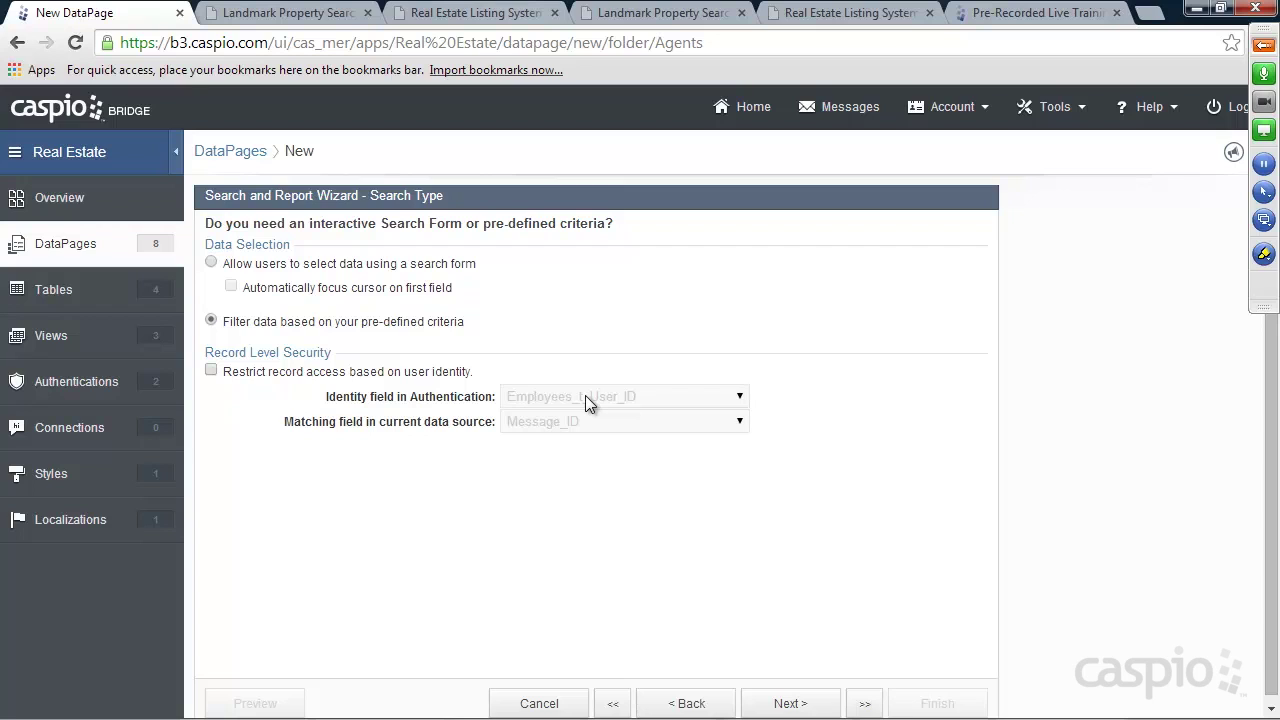
{"action": "left_click", "coordinate": [400, 372]}
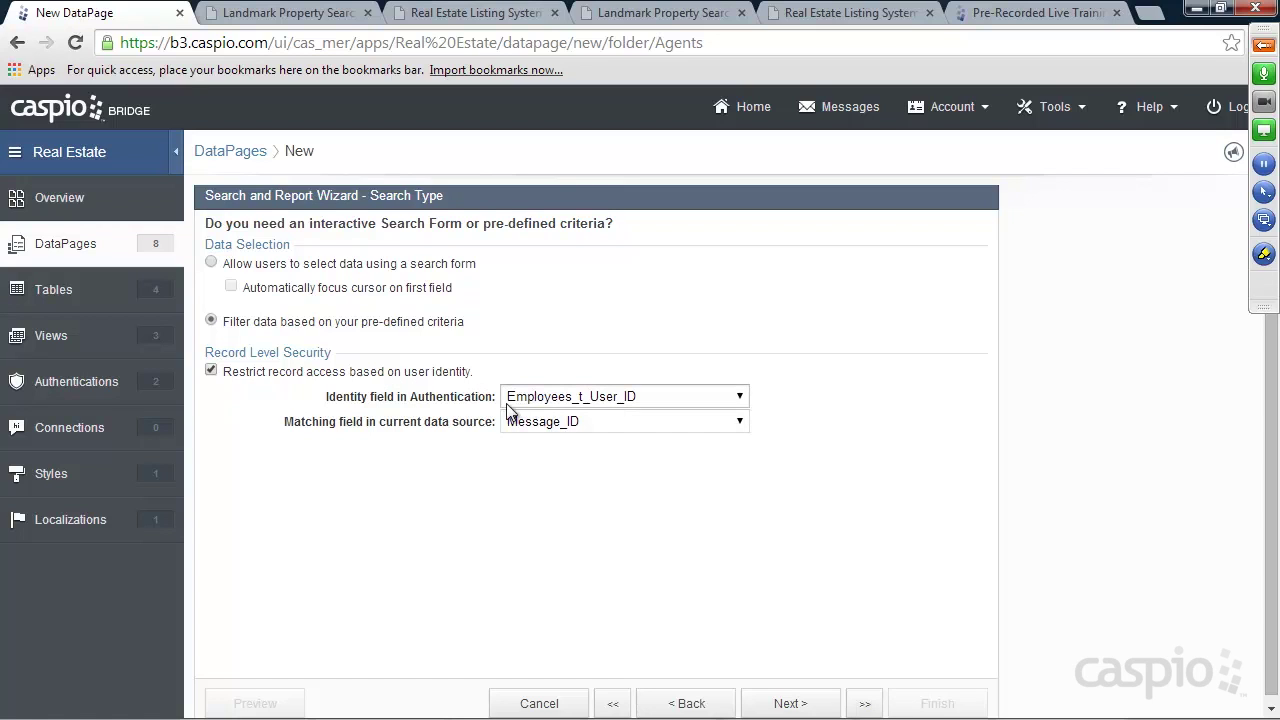
{"action": "left_click", "coordinate": [551, 422]}
{"action": "left_click", "coordinate": [553, 475]}
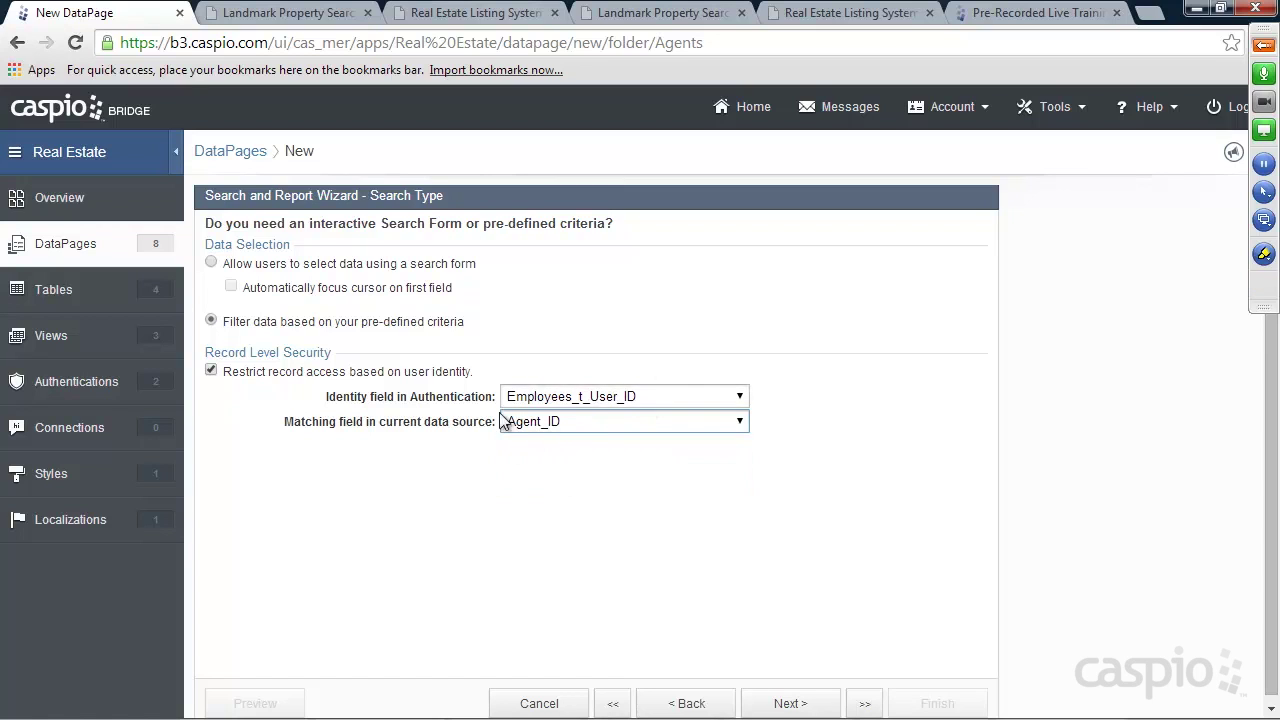
{"action": "left_click", "coordinate": [791, 703]}
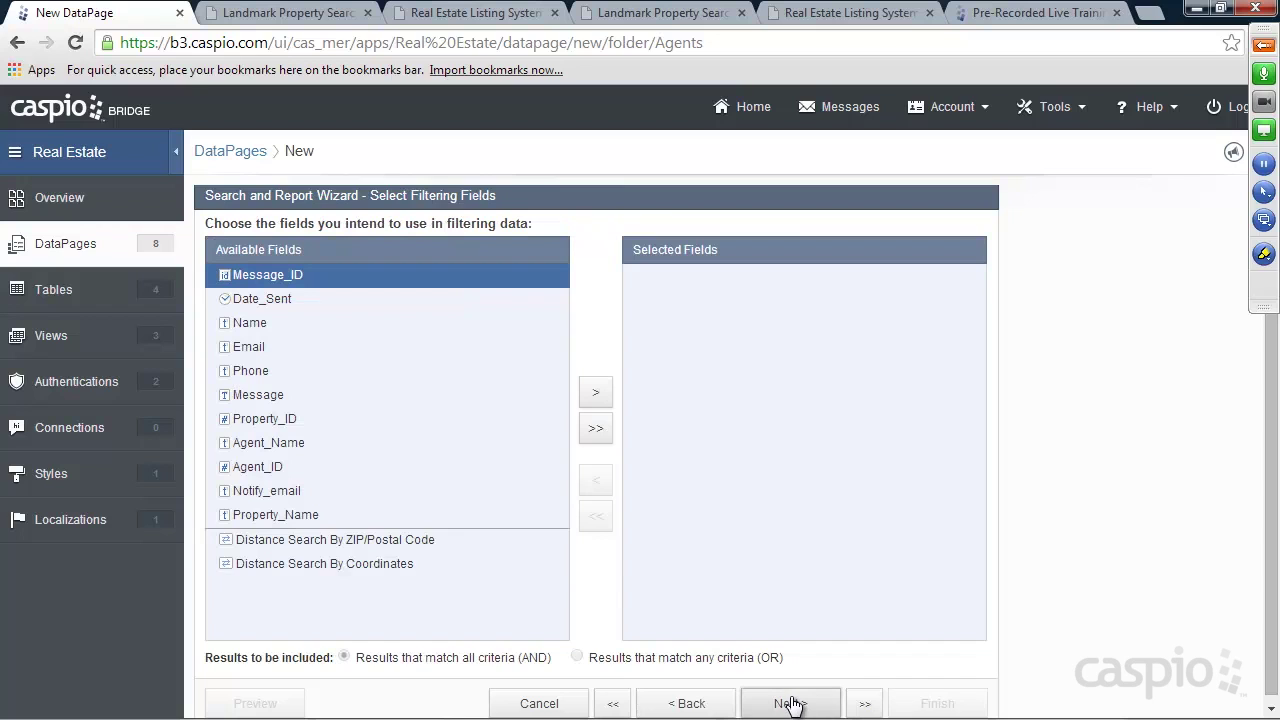
{"action": "left_click", "coordinate": [790, 704]}
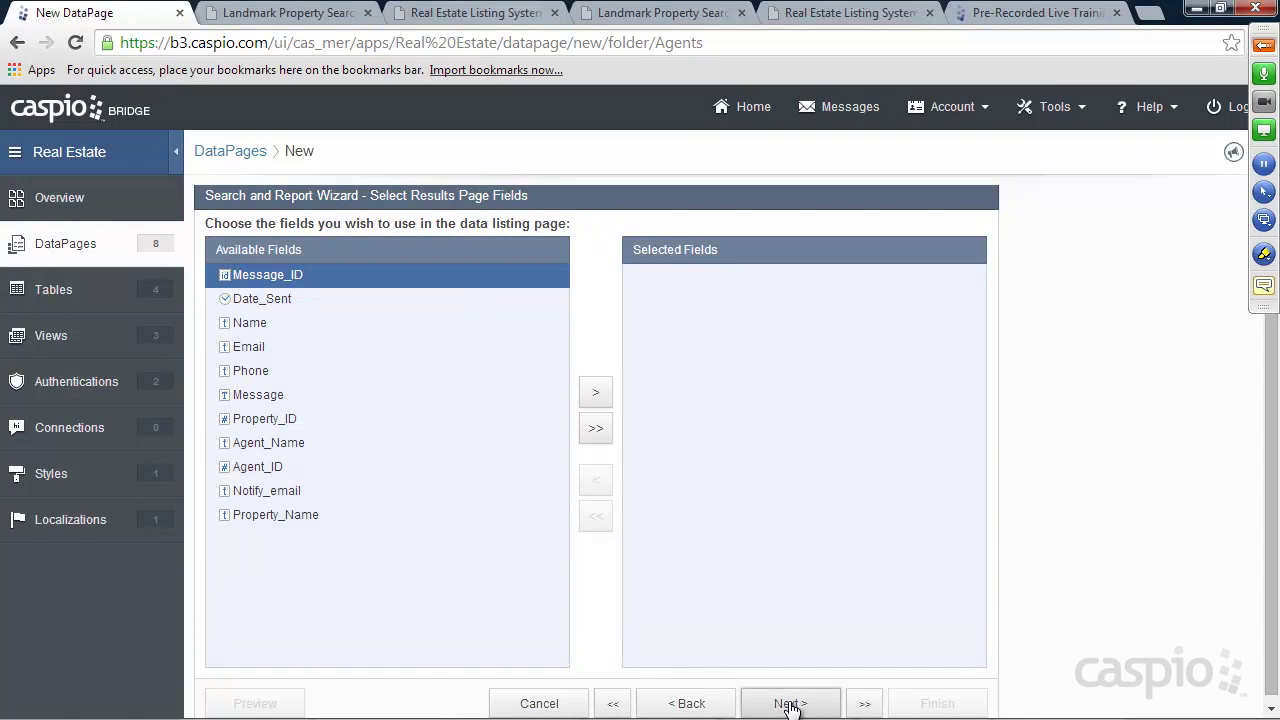
Add Date_Sent, Name, Email, Phone and Message as the results columns
{"action": "left_click", "coordinate": [290, 328]}
{"action": "left_click", "coordinate": [390, 298]}
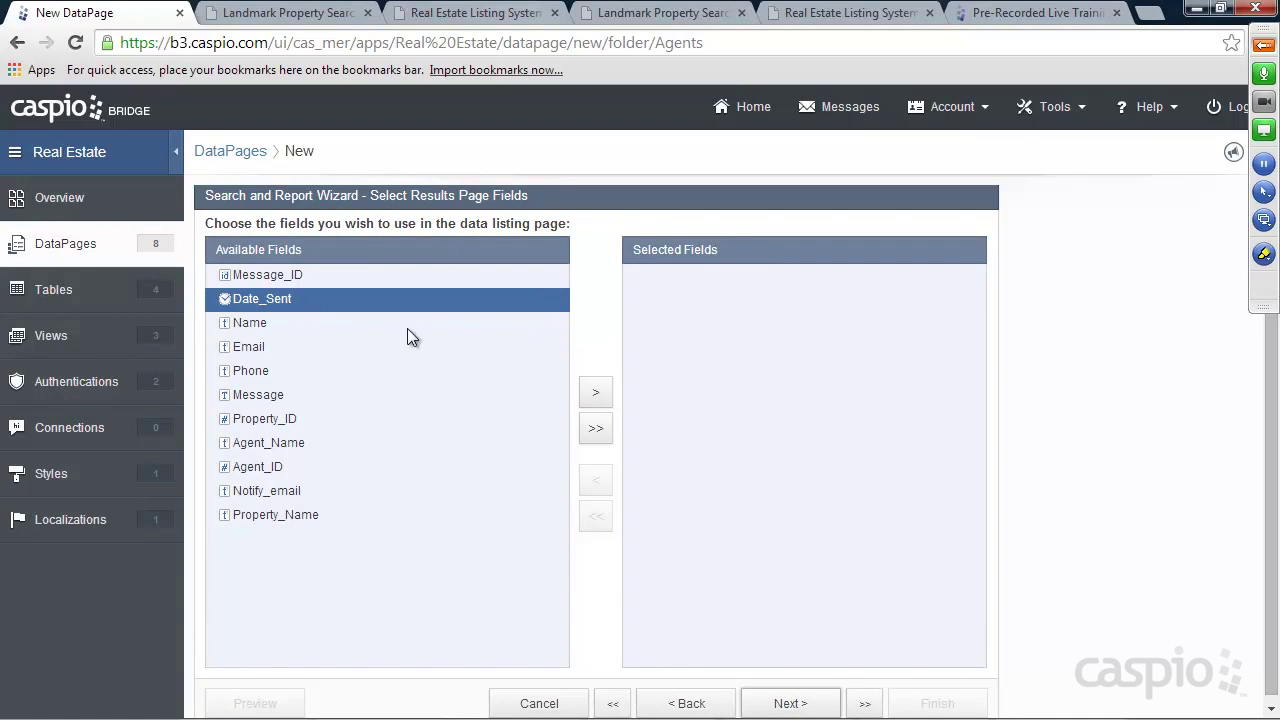
{"action": "left_click", "coordinate": [595, 393]}
{"action": "left_click", "coordinate": [595, 393]}
{"action": "left_click", "coordinate": [595, 393]}
{"action": "left_click", "coordinate": [595, 393]}
{"action": "left_click", "coordinate": [595, 393]}
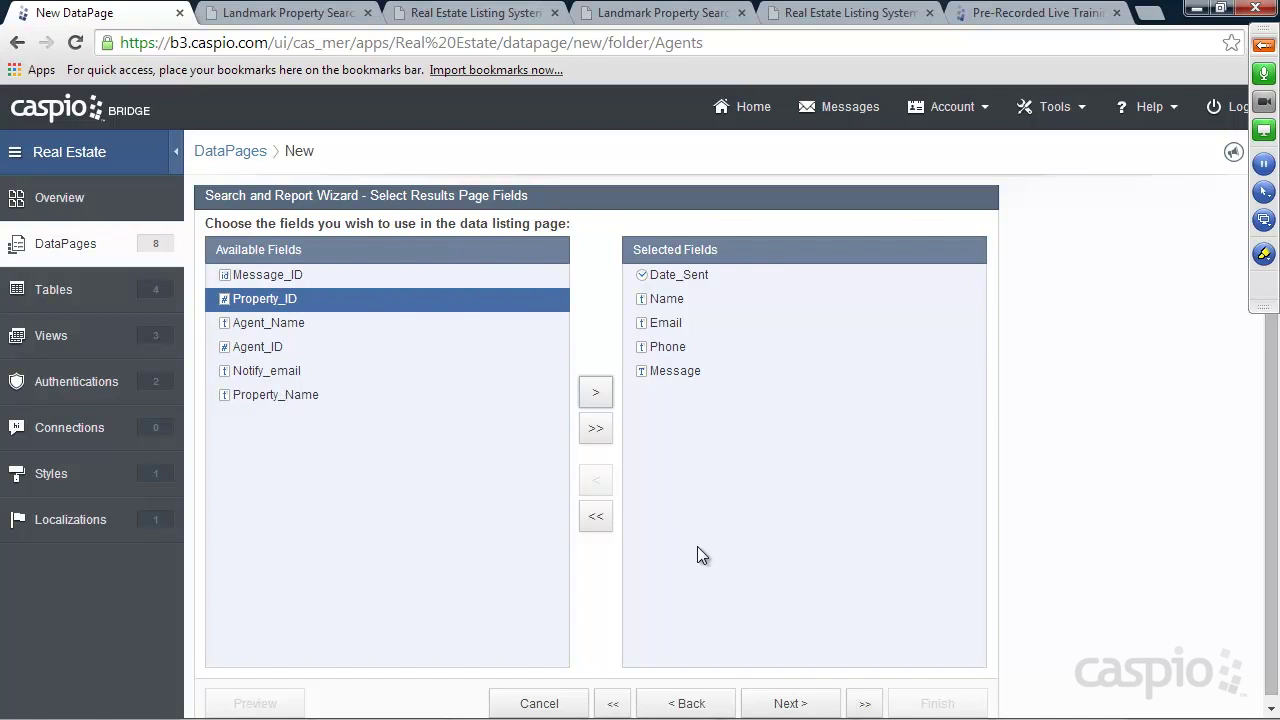
{"action": "left_click", "coordinate": [790, 703]}
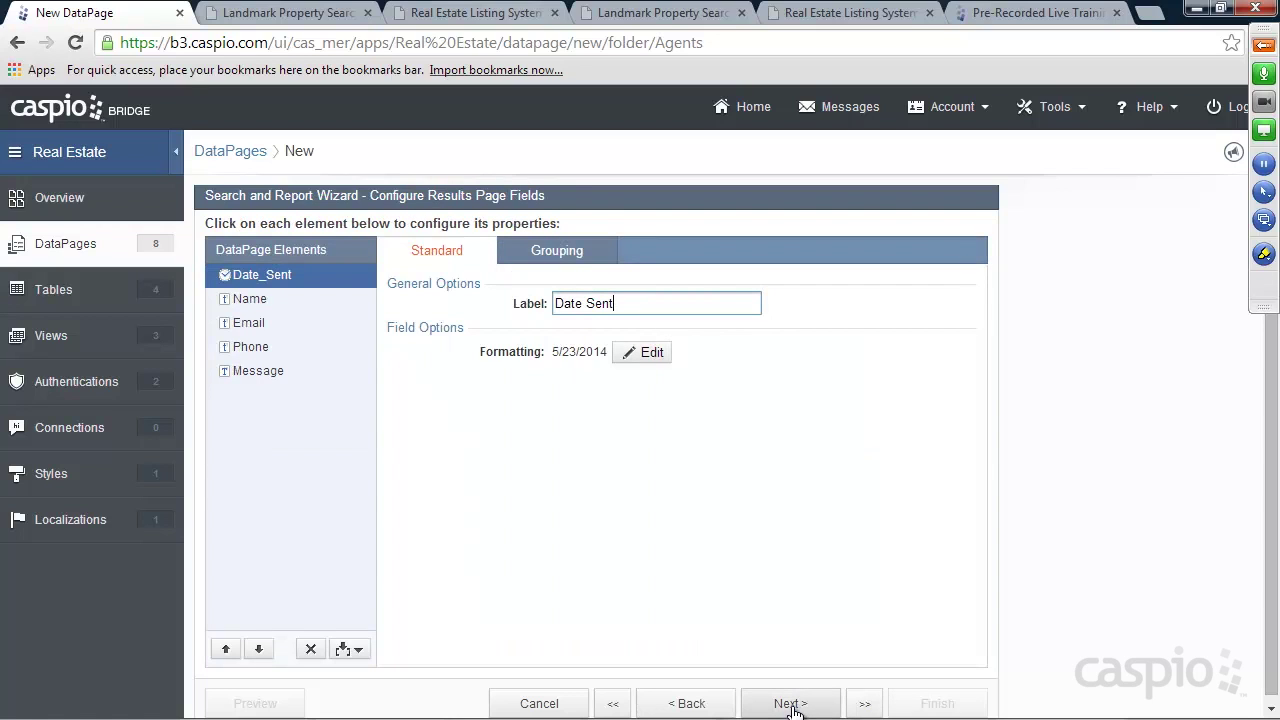
Allow record deletion, choose no details page, and finish the report
{"action": "left_click", "coordinate": [792, 705]}
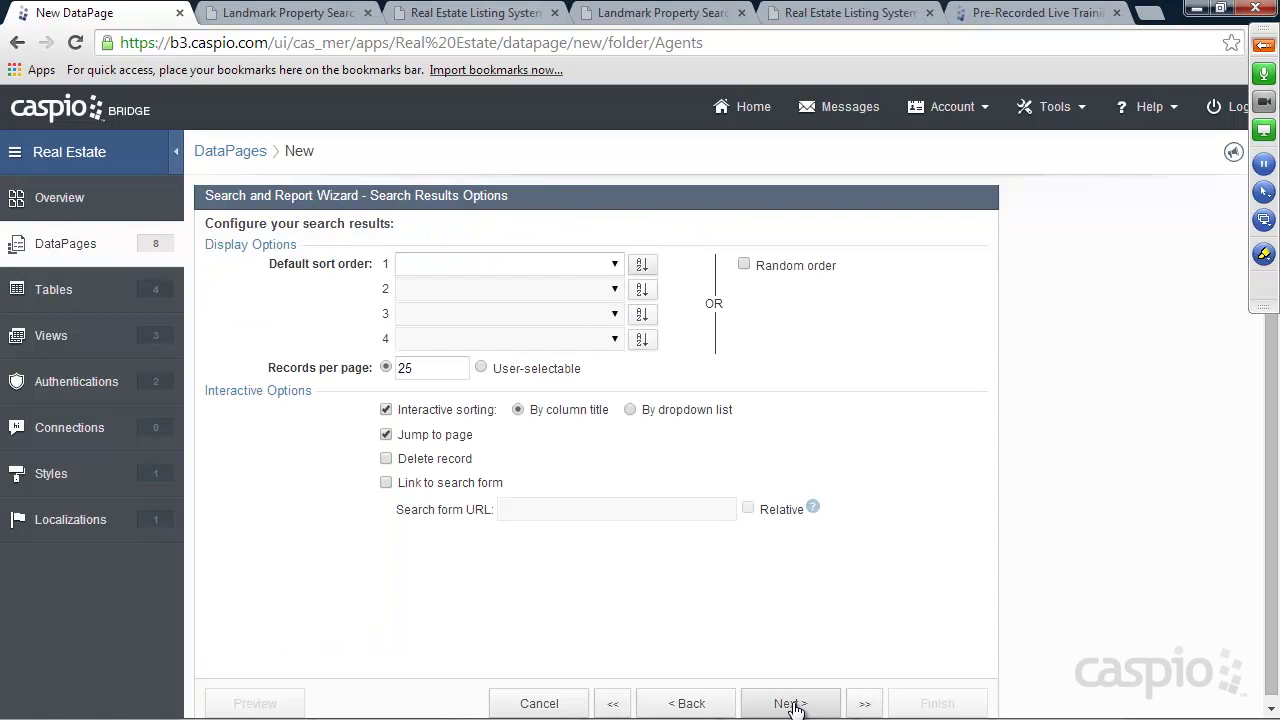
{"action": "left_click", "coordinate": [432, 460]}
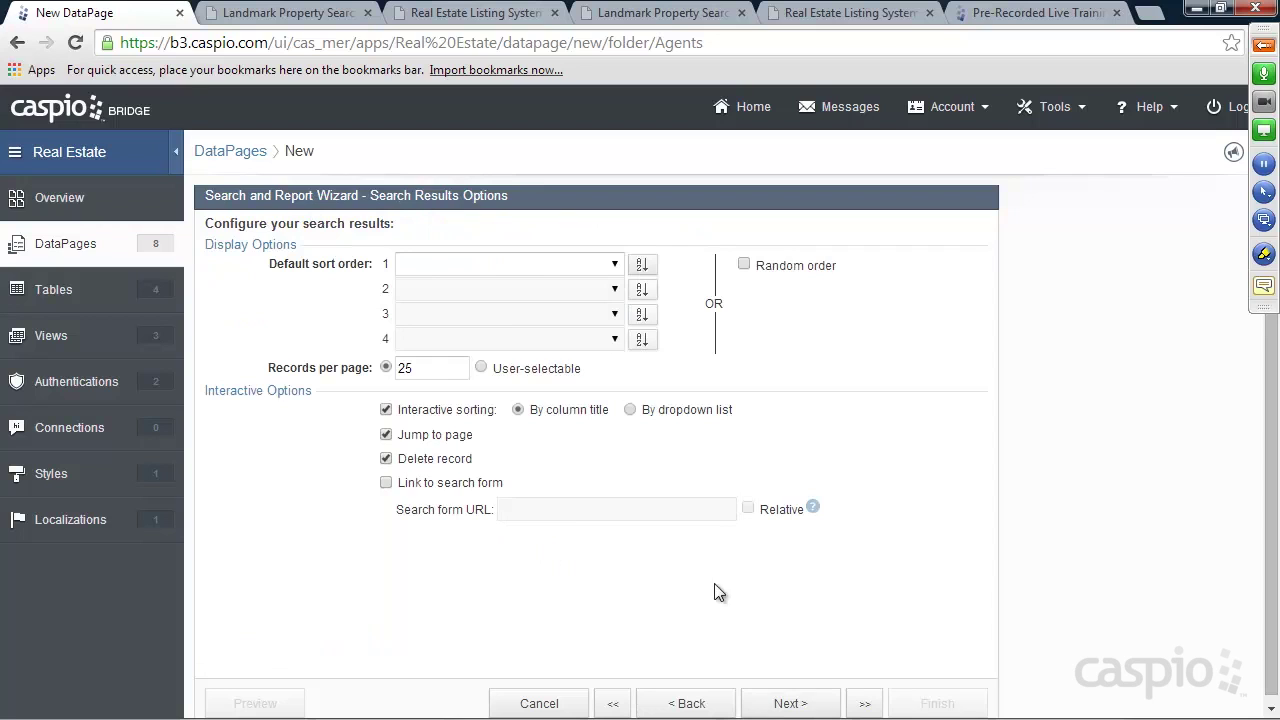
{"action": "left_click", "coordinate": [820, 705]}
{"action": "left_click", "coordinate": [272, 378]}
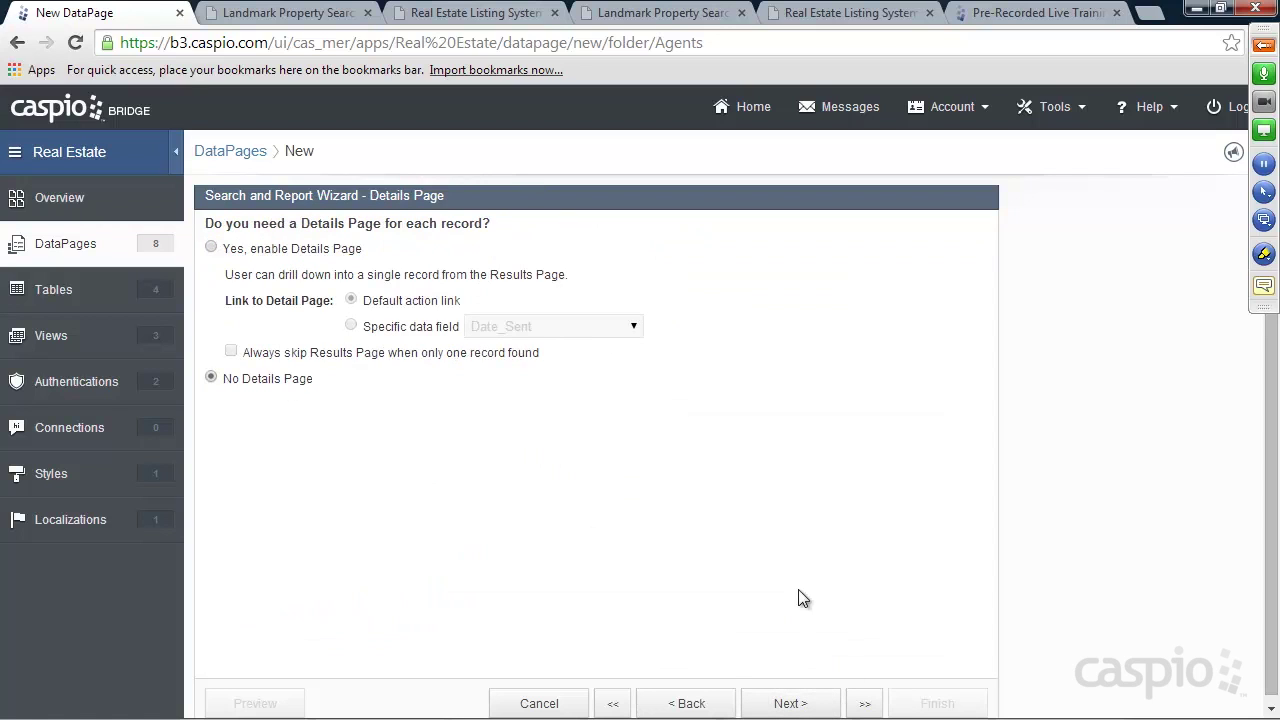
{"action": "left_click", "coordinate": [820, 700]}
{"action": "left_click", "coordinate": [935, 703]}
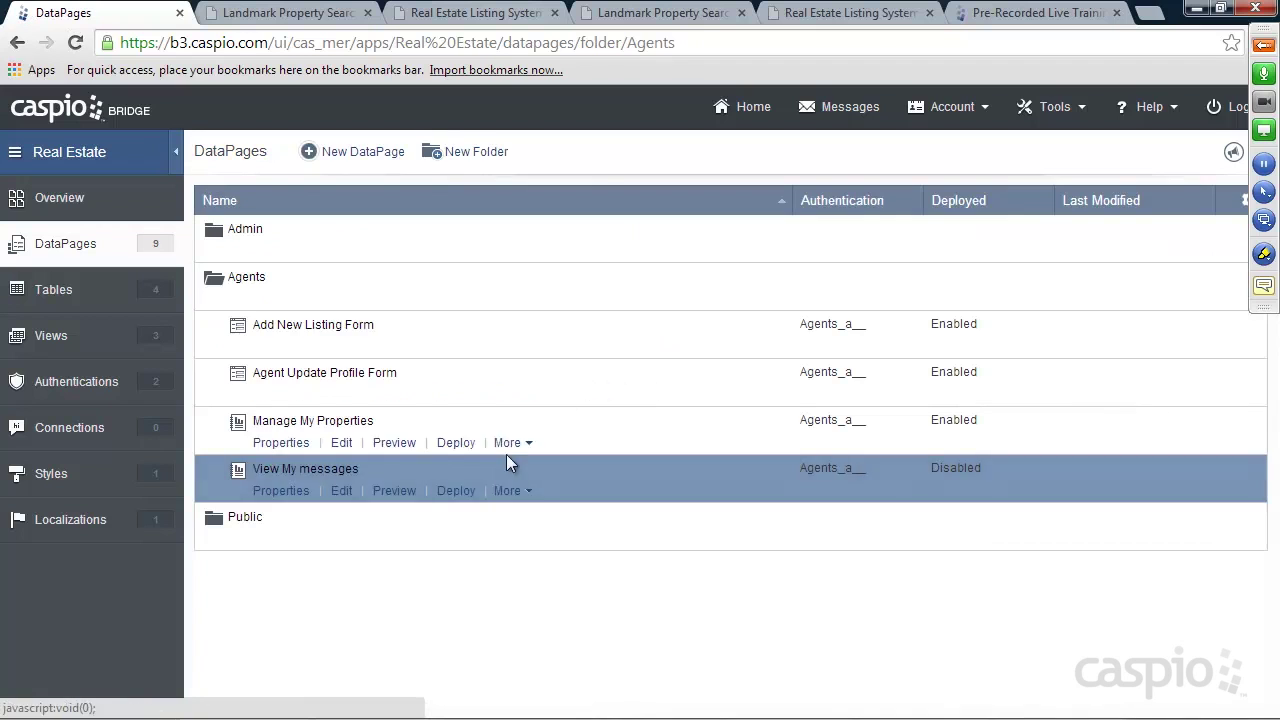
Enable deployment of View My messages and copy its embed code
{"action": "left_click", "coordinate": [453, 491]}
{"action": "left_click", "coordinate": [546, 200]}
{"action": "left_click", "coordinate": [515, 437]}
{"action": "right_click", "coordinate": [515, 437]}
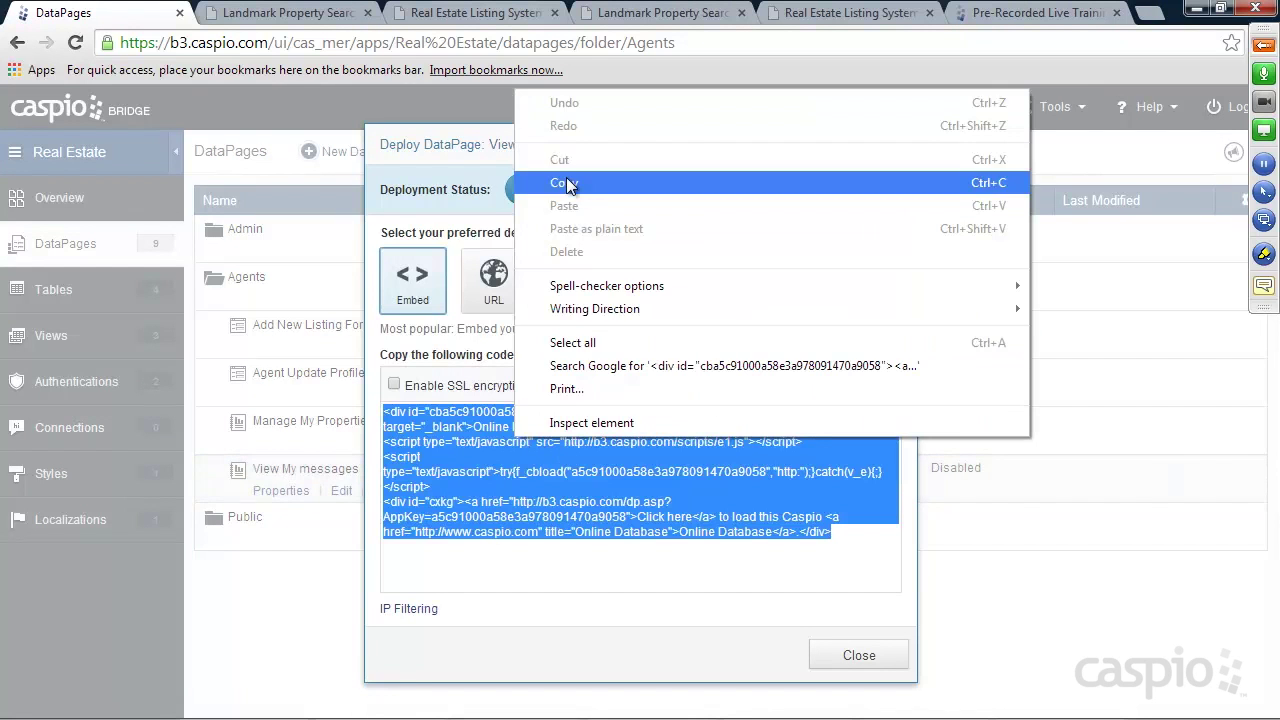
{"action": "left_click", "coordinate": [566, 182]}
{"action": "left_click", "coordinate": [856, 655]}
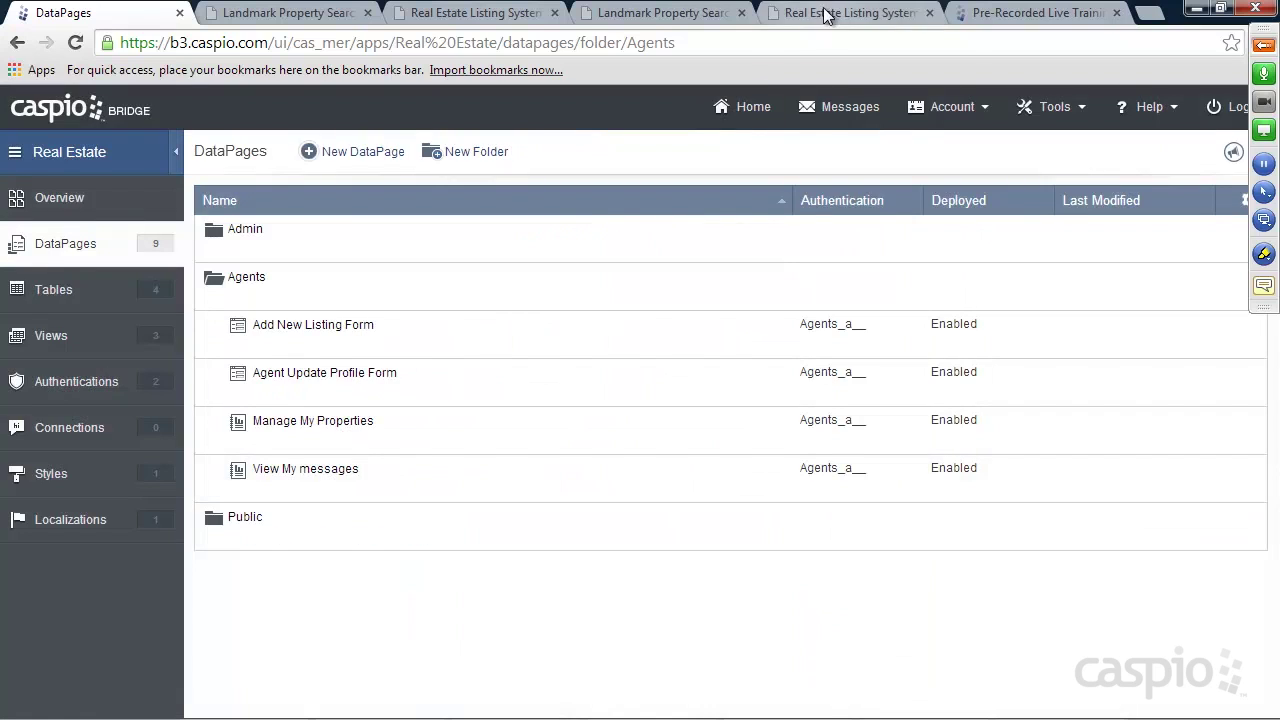
{"action": "left_click", "coordinate": [826, 14]}
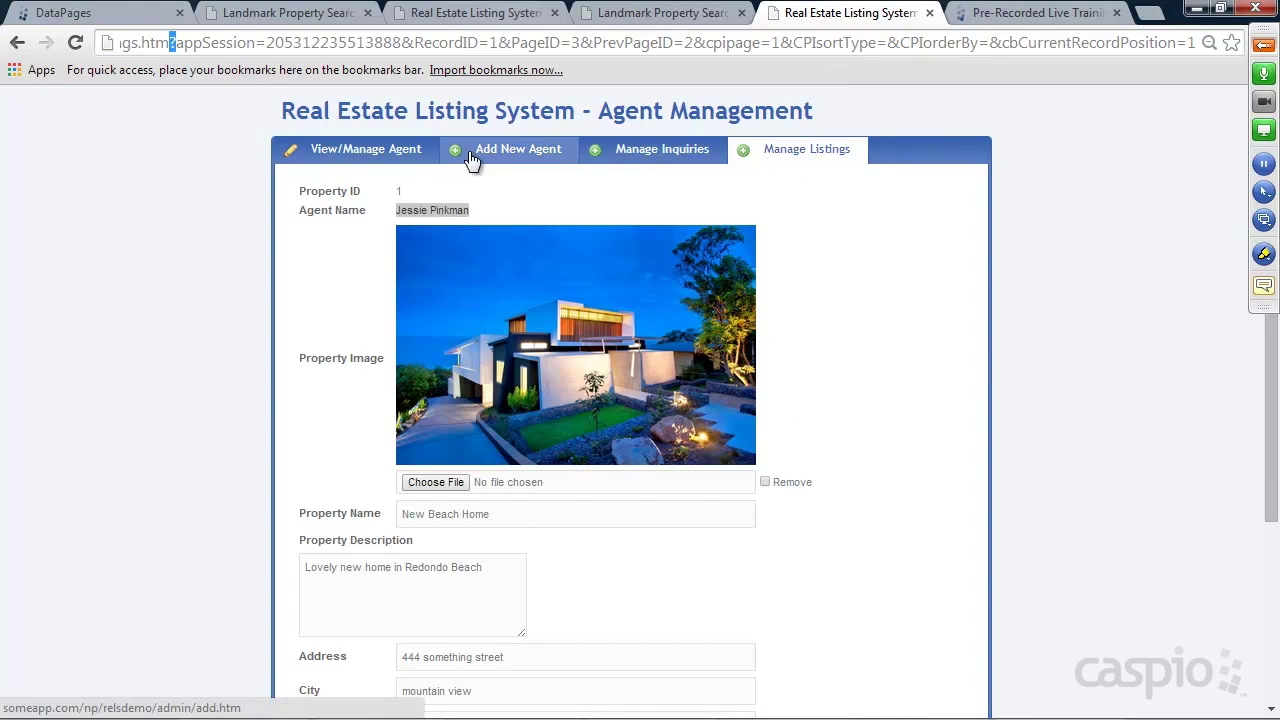
Go to the agents' listing management pages, correcting the web address with 'demo'
{"action": "left_click", "coordinate": [367, 150]}
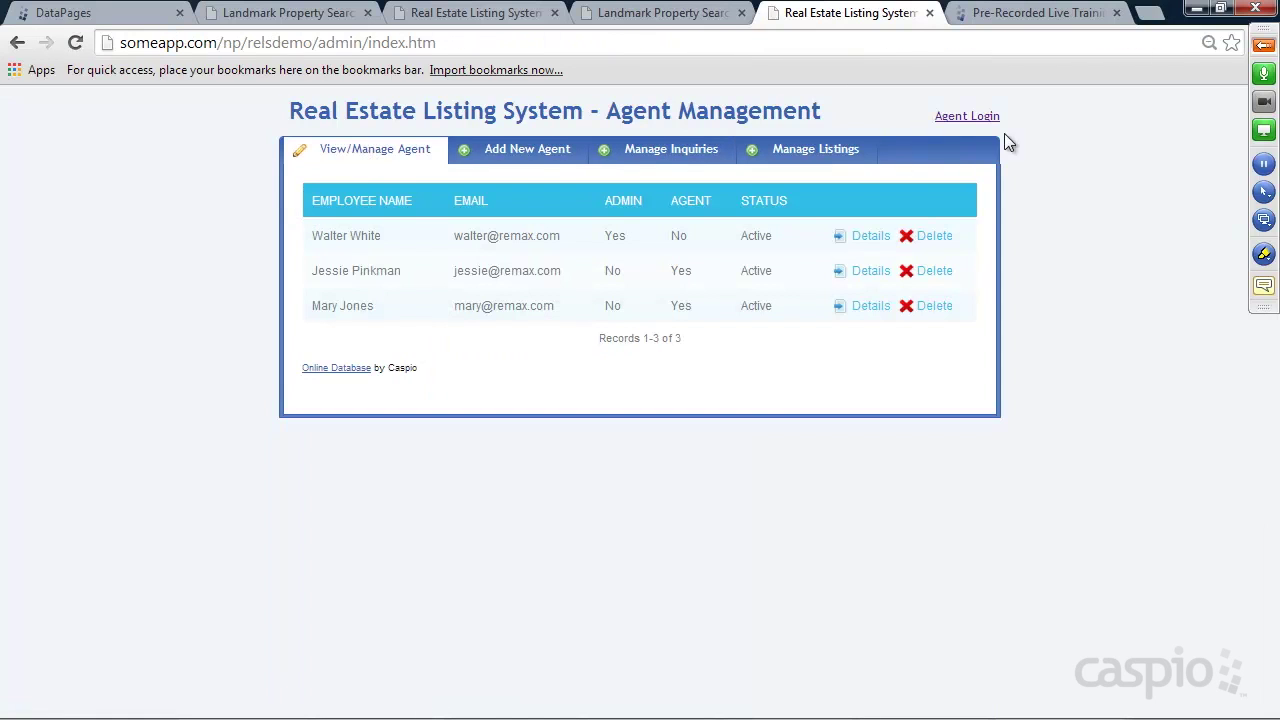
{"action": "left_click", "coordinate": [968, 117]}
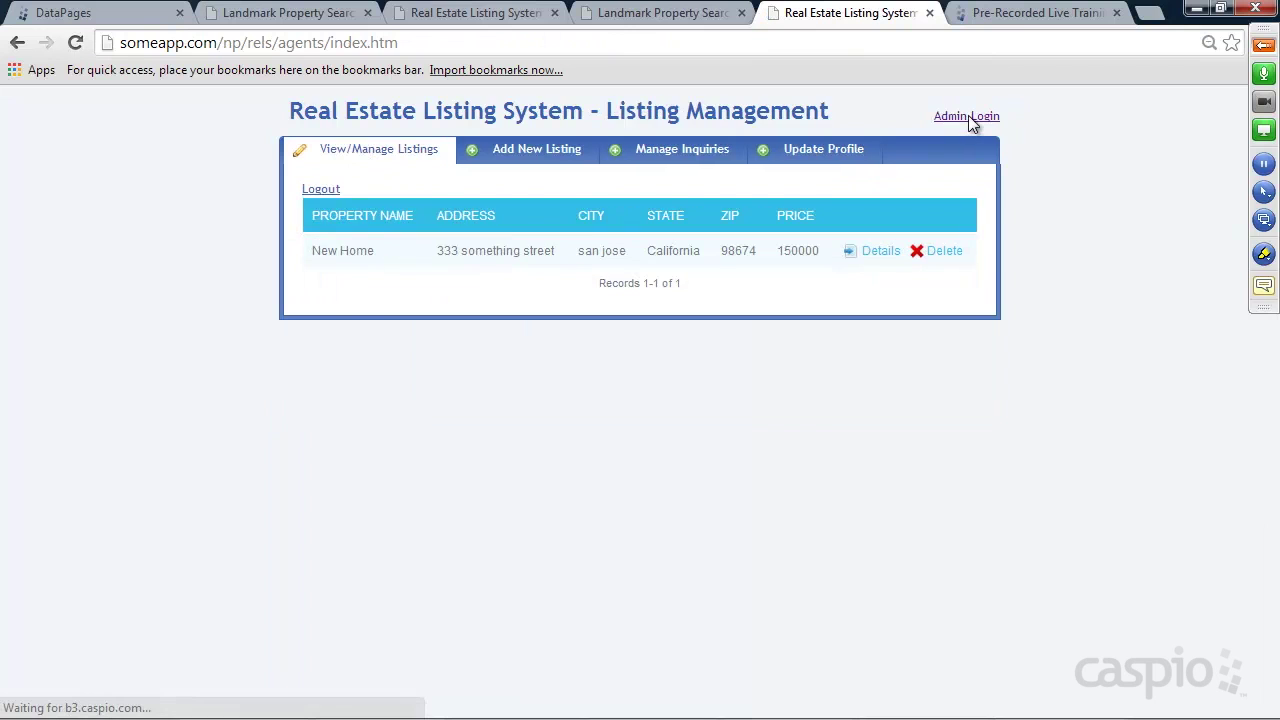
{"action": "left_click", "coordinate": [270, 43]}
{"action": "left_click", "coordinate": [270, 43]}
{"action": "type", "text": "demo"}
{"action": "key", "text": "Return"}
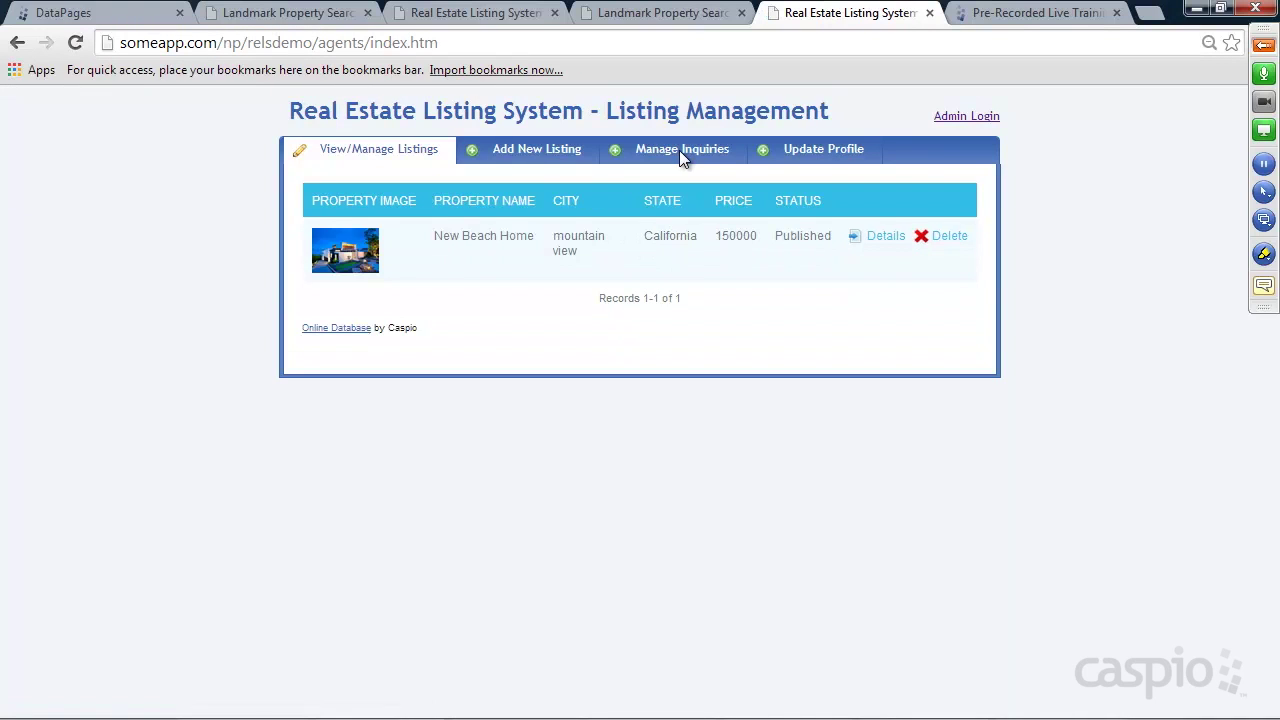
Open Manage Inquiries, note its inquiries.htm file name, and open that source in Notepad++
{"action": "left_click", "coordinate": [679, 150]}
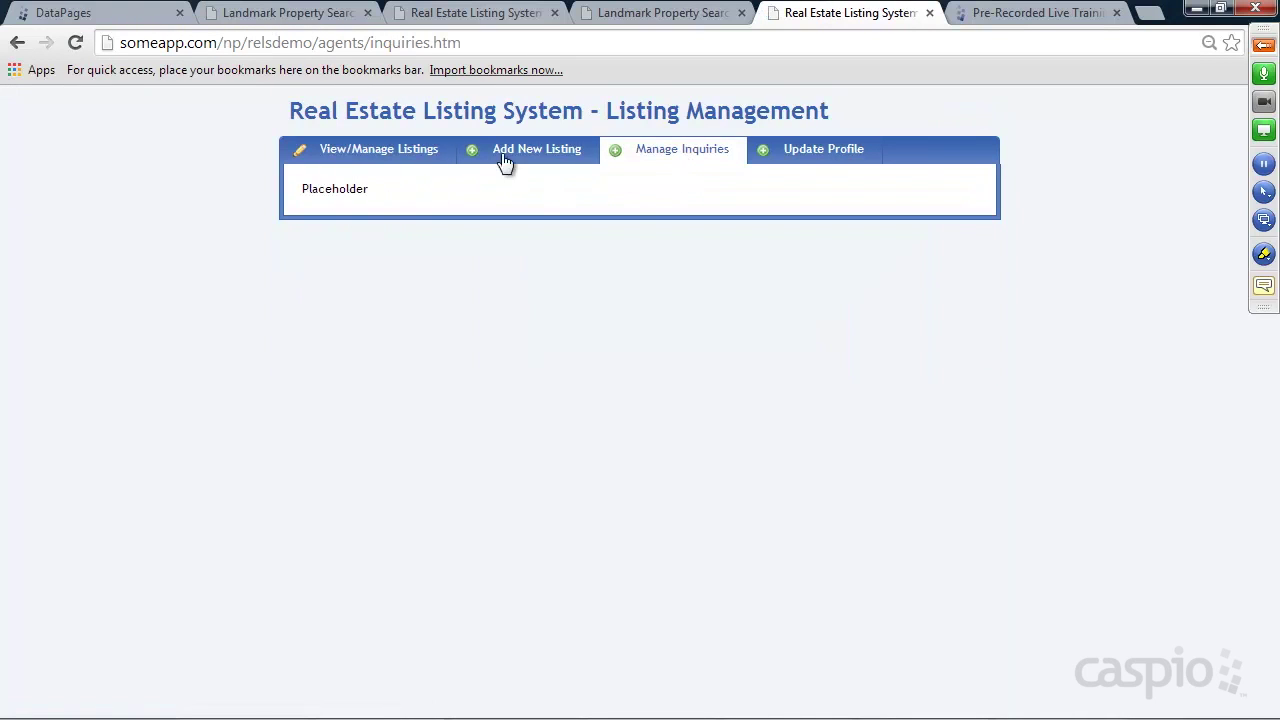
{"action": "left_click_drag", "start_coordinate": [322, 43], "coordinate": [500, 43]}
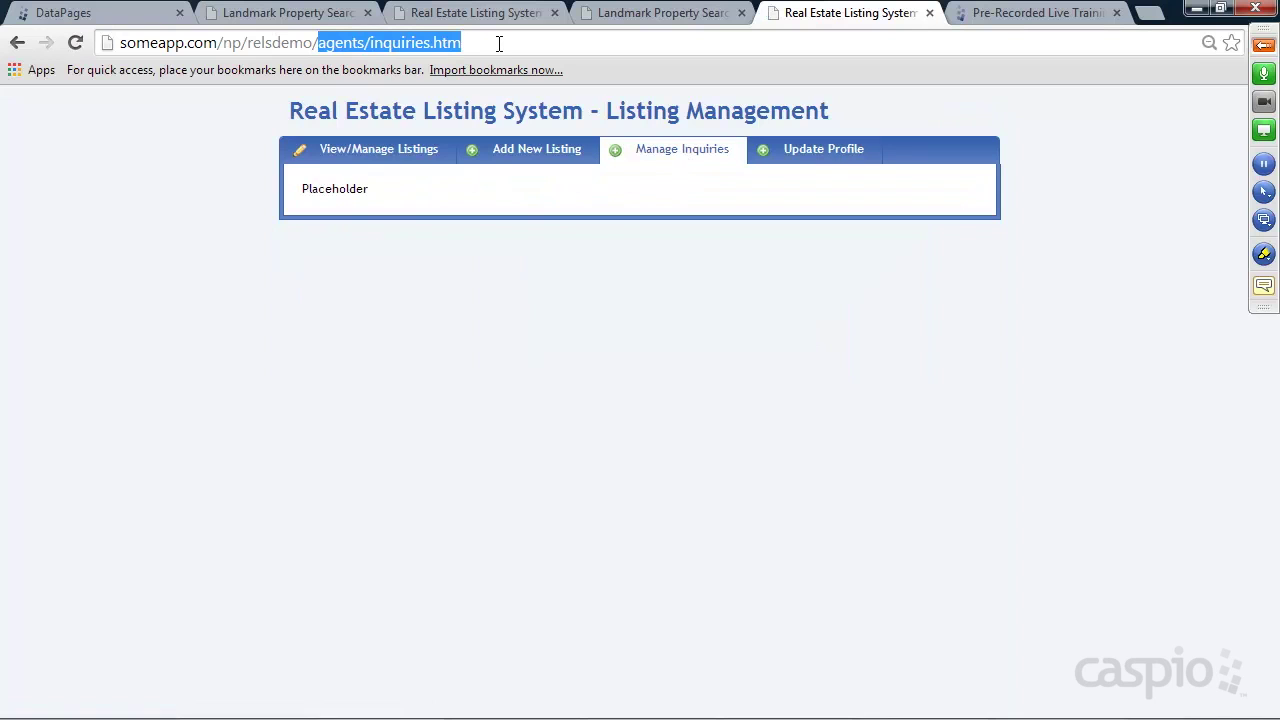
{"action": "left_click", "coordinate": [560, 706]}
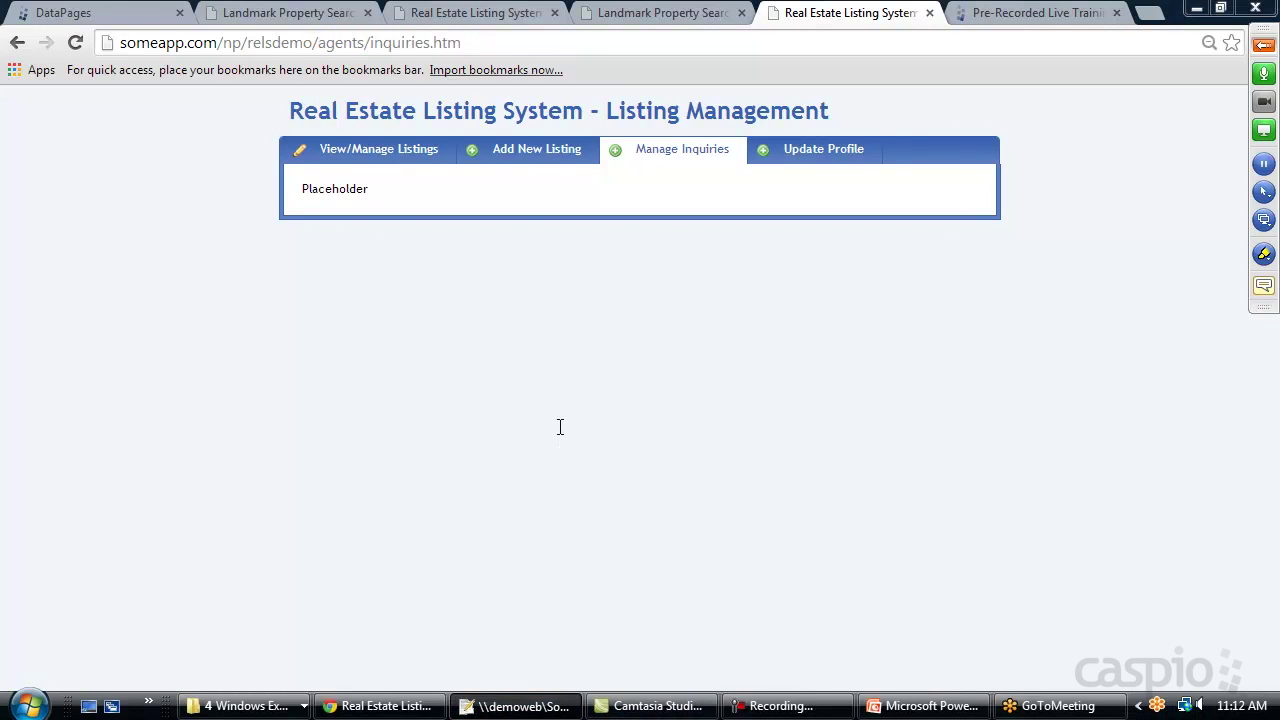
{"action": "left_click", "coordinate": [800, 82]}
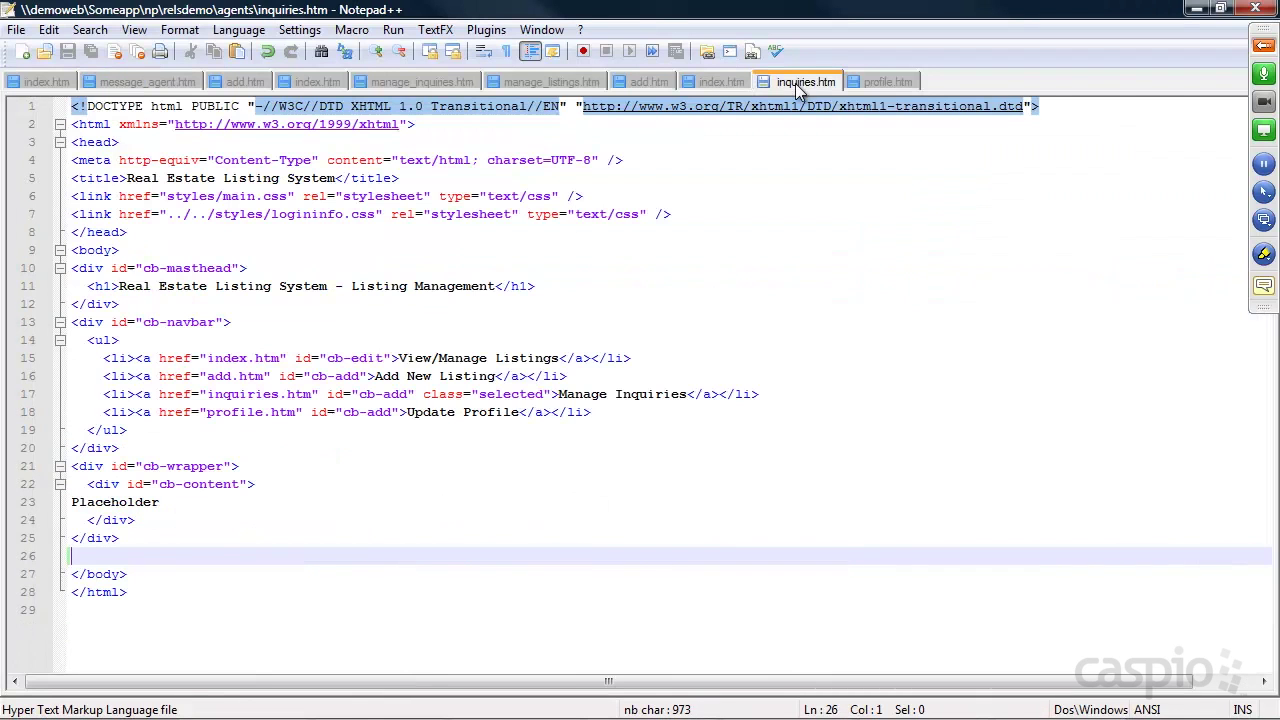
Paste the embed code over Placeholder in inquiries.htm, save, and reload Manage Inquiries
{"action": "left_click_drag", "start_coordinate": [162, 502], "coordinate": [50, 510]}
{"action": "key", "text": "ctrl+v"}
{"action": "key", "text": "ctrl+s"}
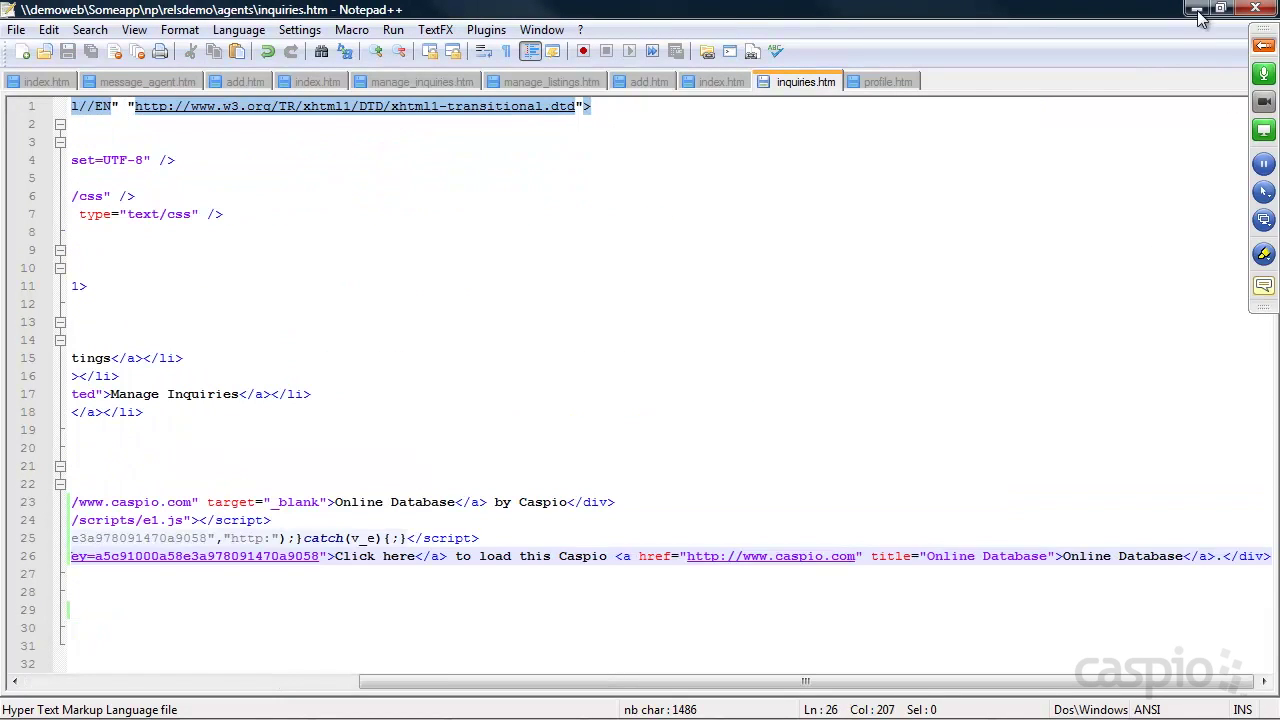
{"action": "left_click", "coordinate": [1197, 9]}
{"action": "left_click", "coordinate": [76, 43]}
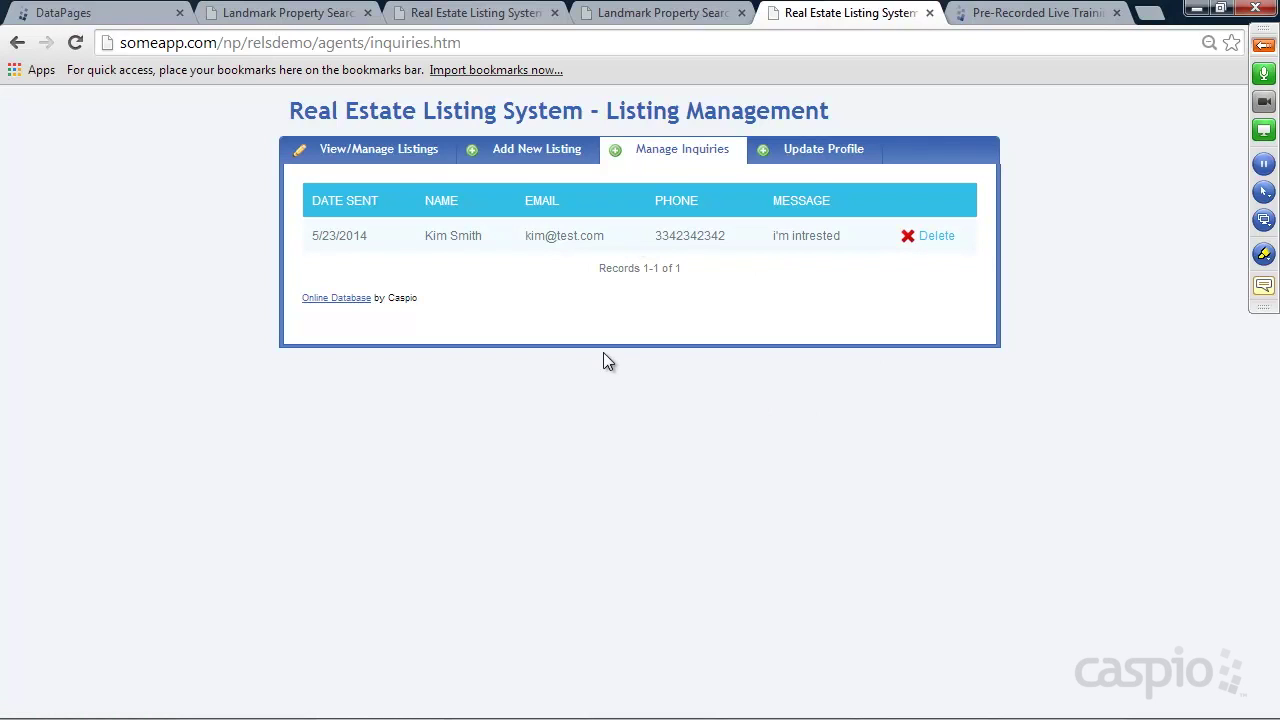
Review the DataPages list with the Admin folder expanded, then go back to Landmark Property Search
{"action": "left_click", "coordinate": [112, 16]}
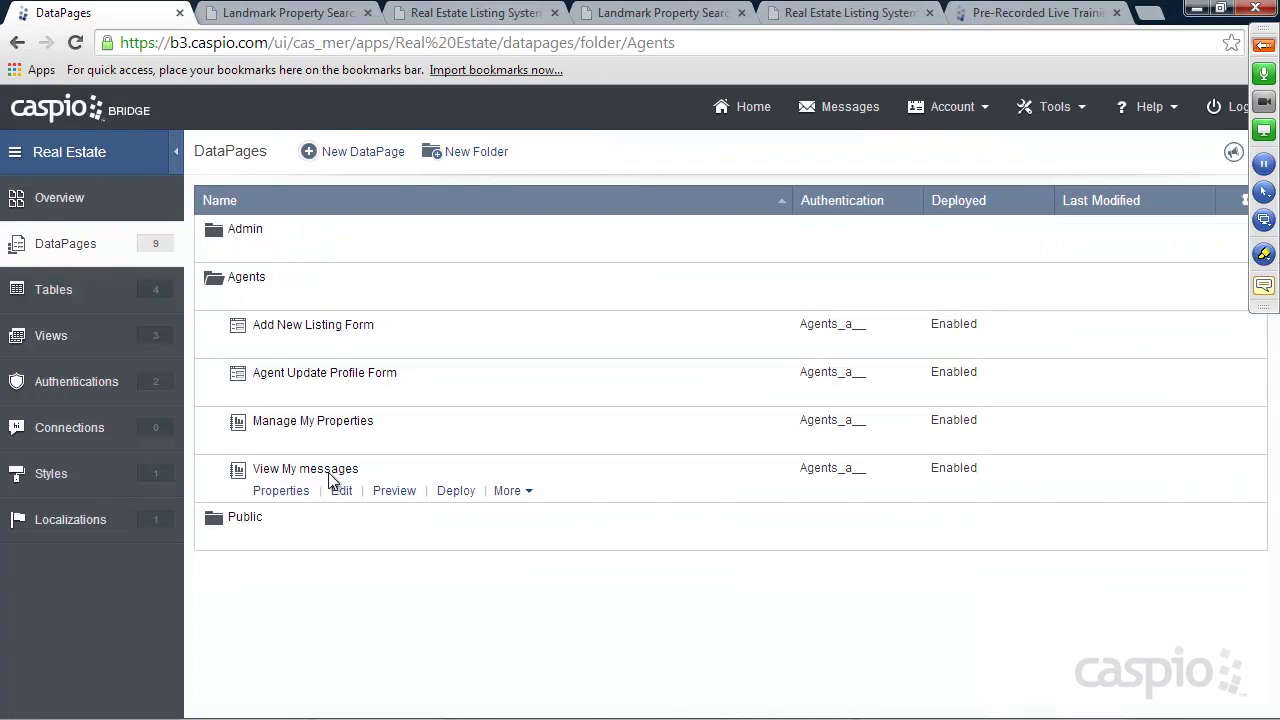
{"action": "left_click", "coordinate": [240, 251]}
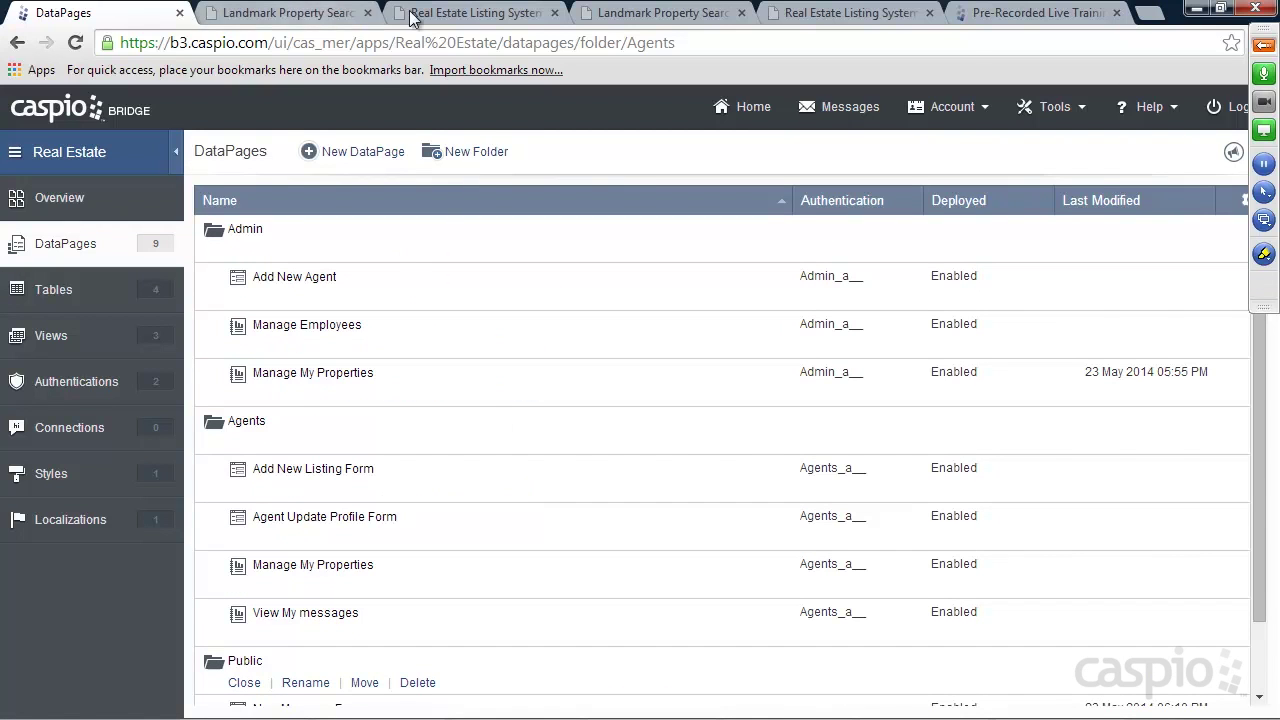
{"action": "left_click", "coordinate": [600, 14]}
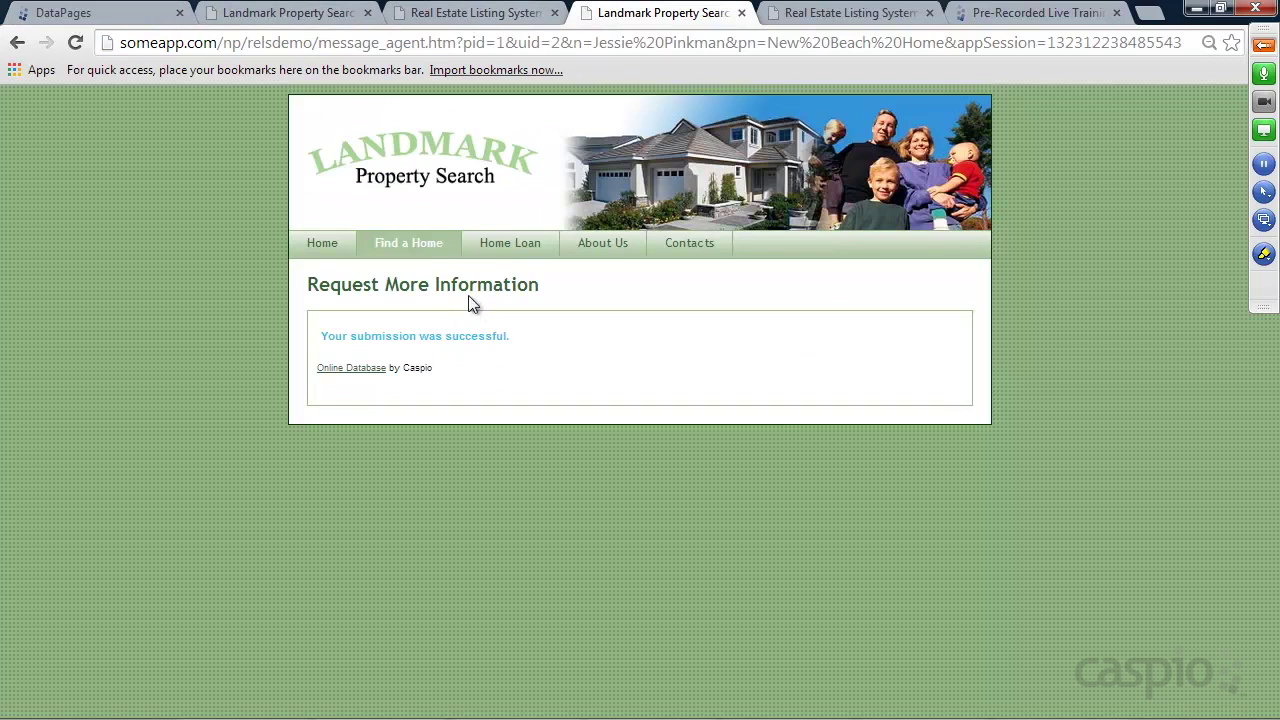
Search homes, open New Beach Home details and its contact-agent form, then return to DataPages
{"action": "left_click", "coordinate": [414, 247]}
{"action": "left_click", "coordinate": [420, 548]}
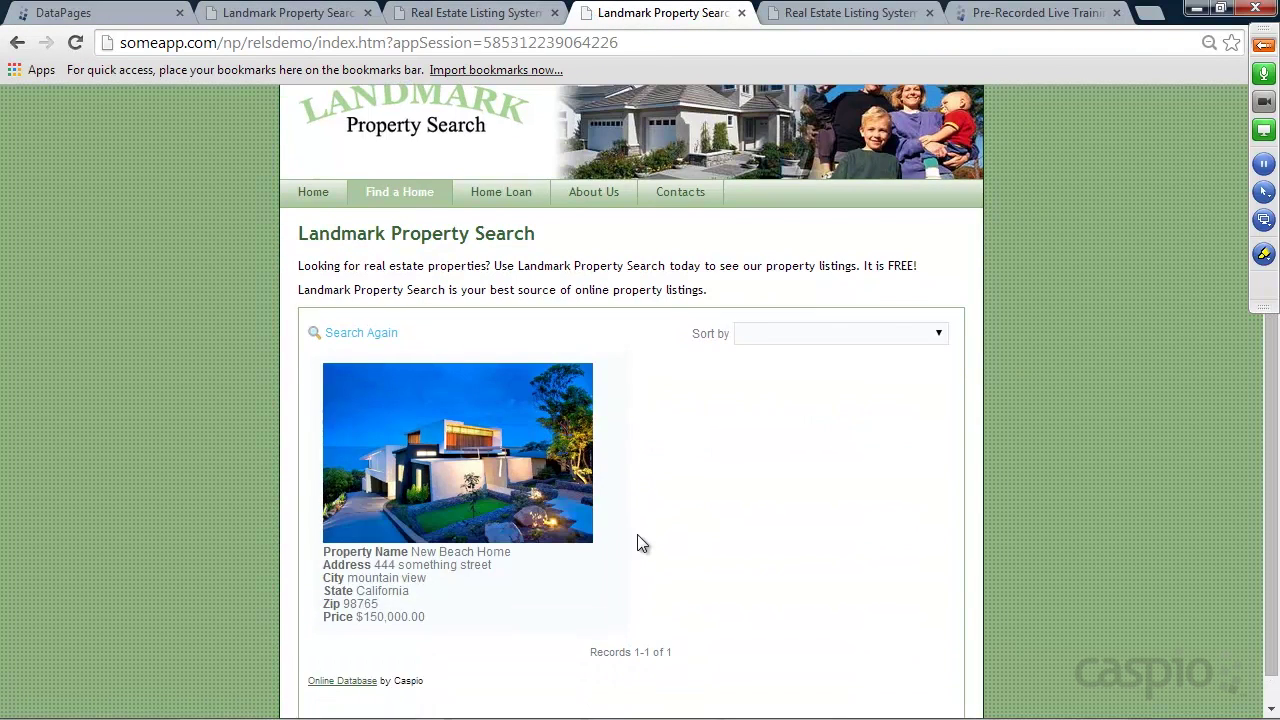
{"action": "left_click", "coordinate": [355, 617]}
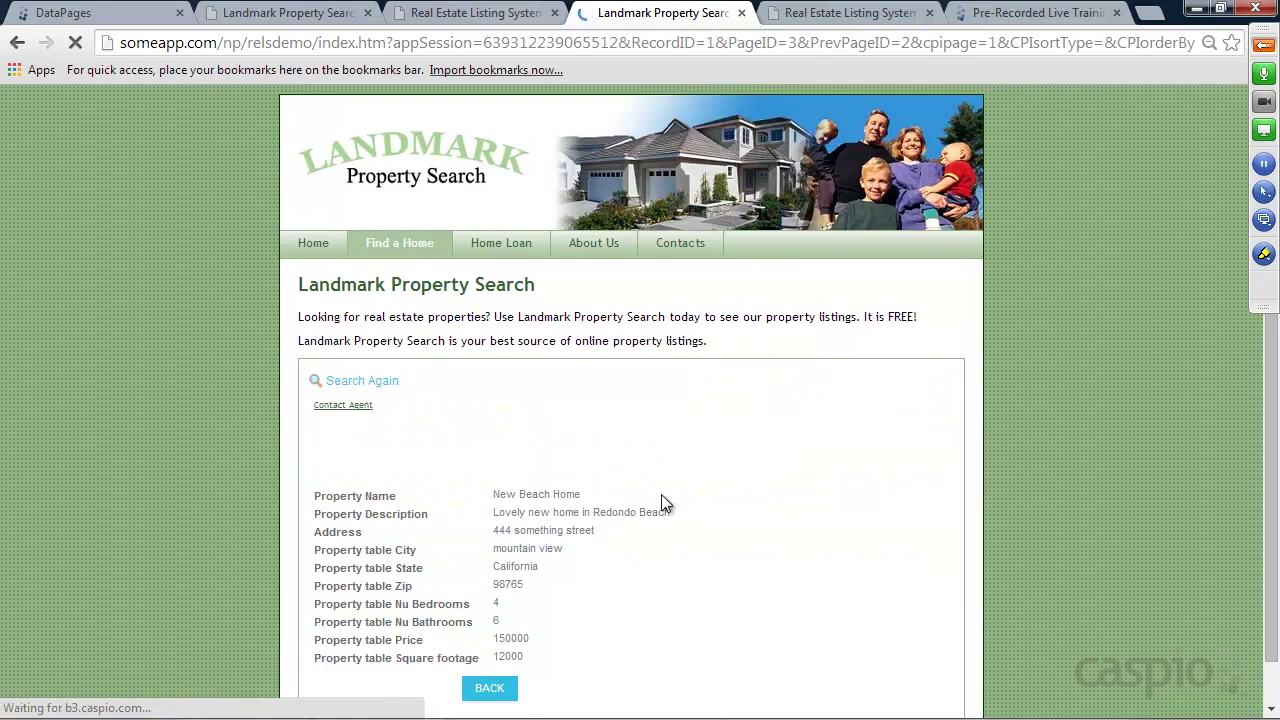
{"action": "scroll", "coordinate": [661, 494], "scroll_direction": "down", "scroll_amount": 2}
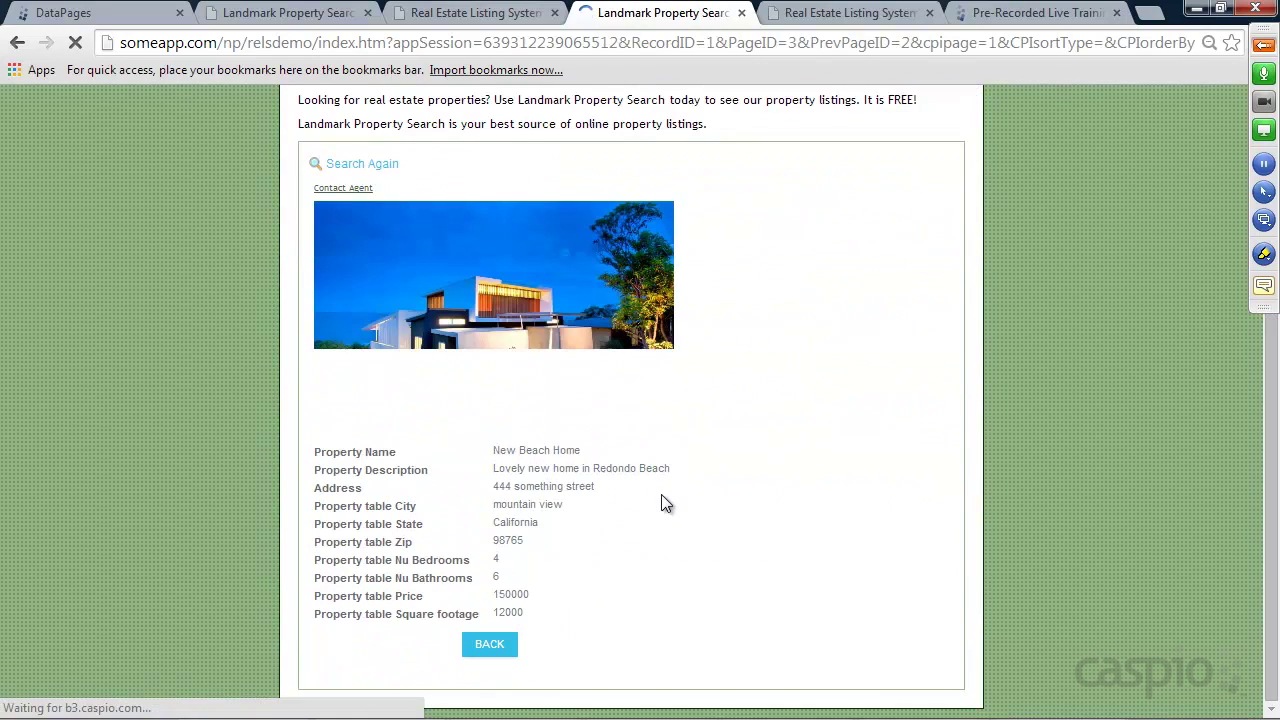
{"action": "left_click", "coordinate": [350, 190]}
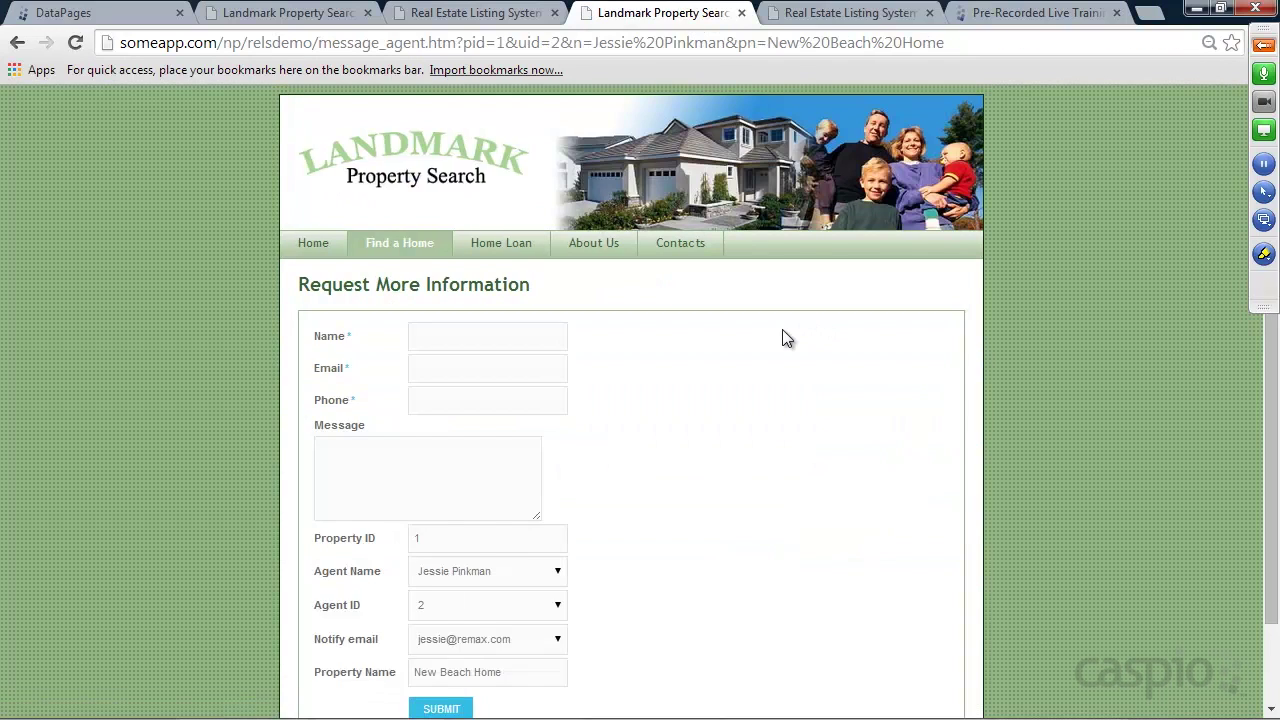
{"action": "scroll", "coordinate": [783, 338], "scroll_direction": "down", "scroll_amount": 1}
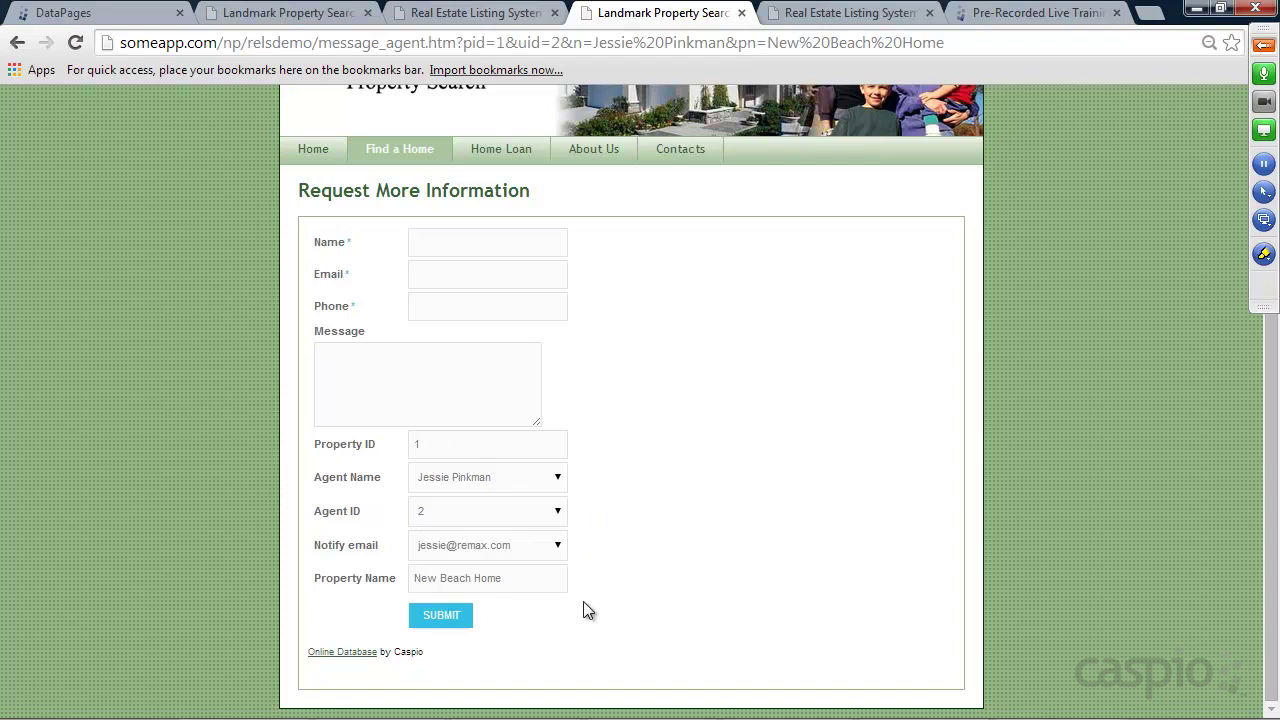
{"action": "left_click", "coordinate": [100, 13]}
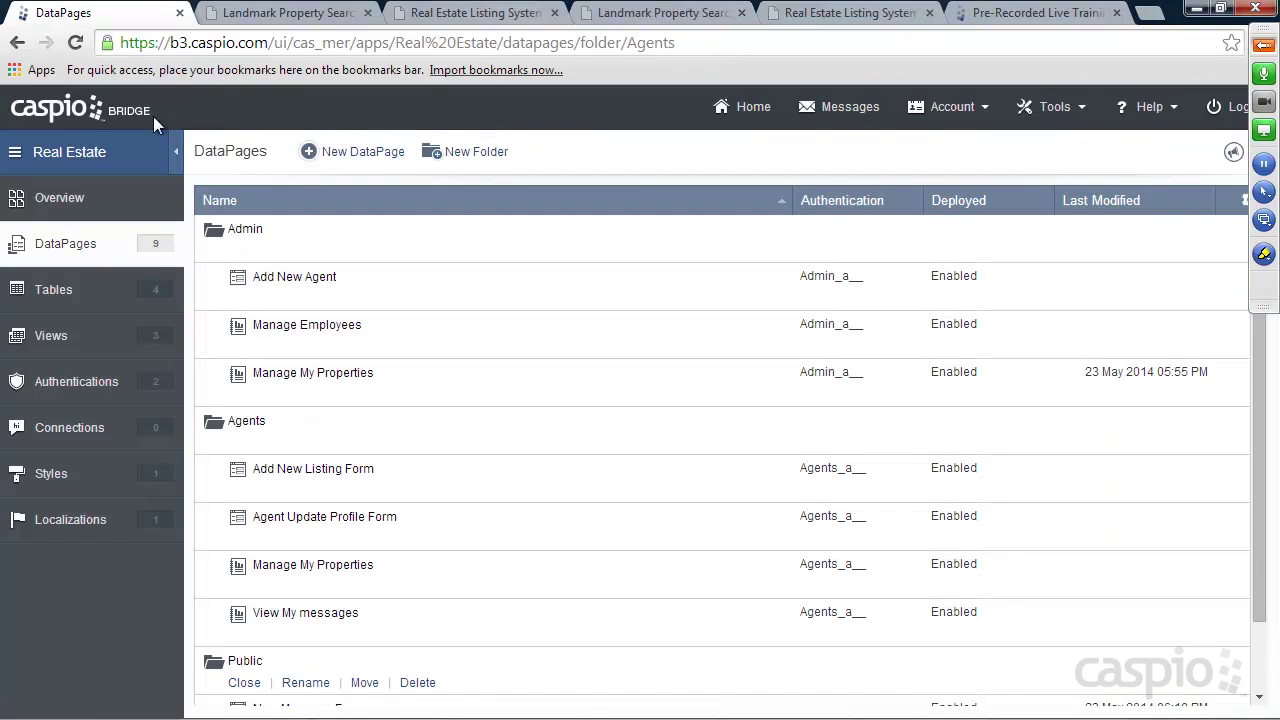
Edit New Message Form, inserting an HTML block before Property_ID opening a display:none table
{"action": "scroll", "coordinate": [352, 410], "scroll_direction": "down", "scroll_amount": 1}
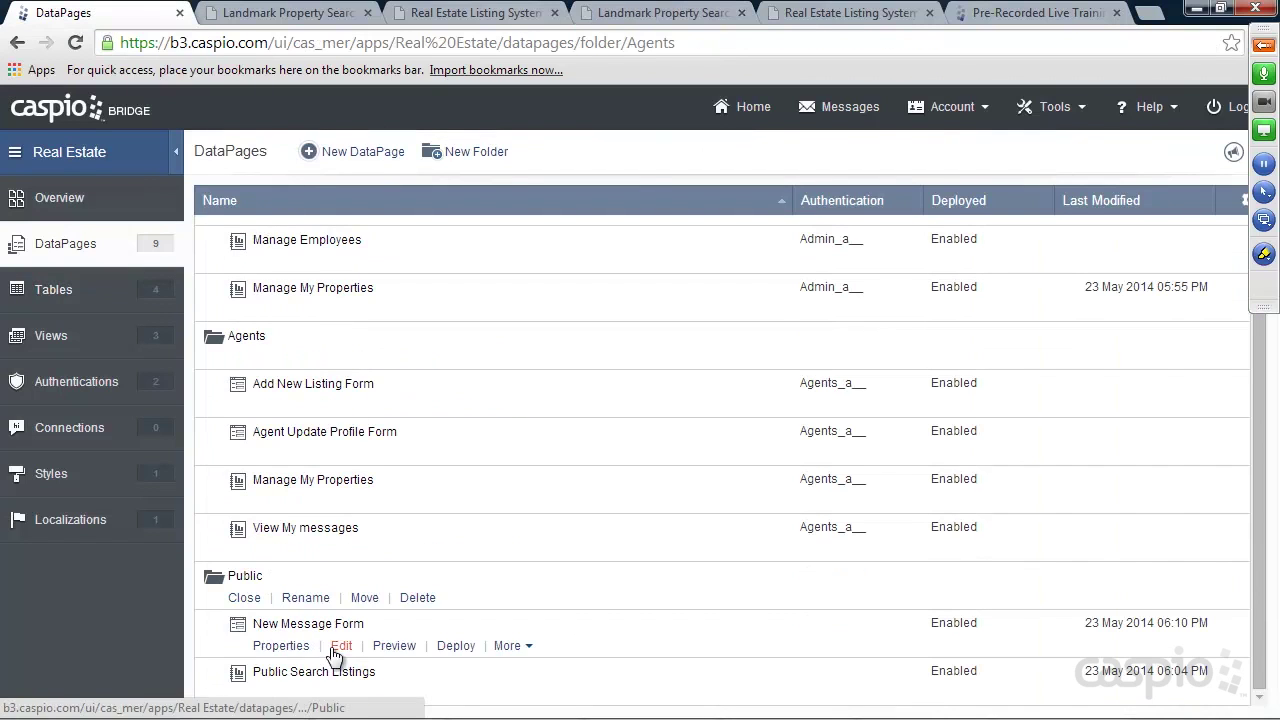
{"action": "left_click", "coordinate": [342, 647]}
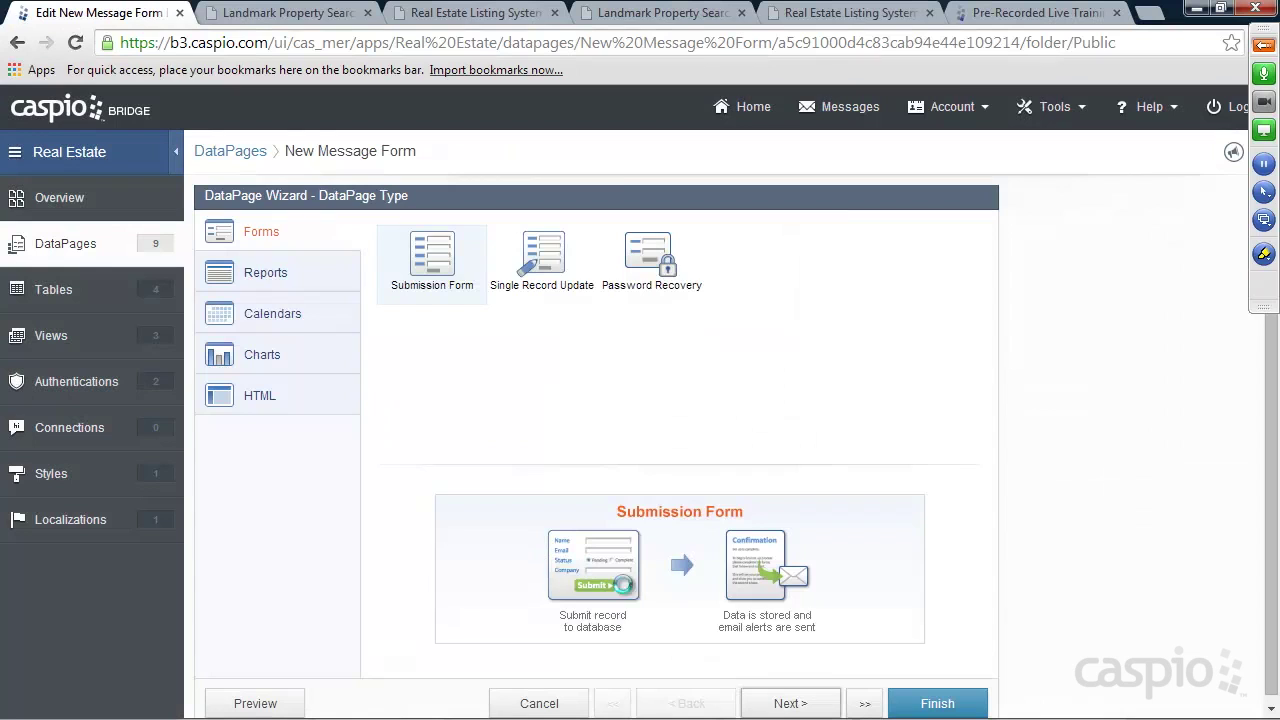
{"action": "left_click", "coordinate": [787, 704]}
{"action": "left_click", "coordinate": [787, 704]}
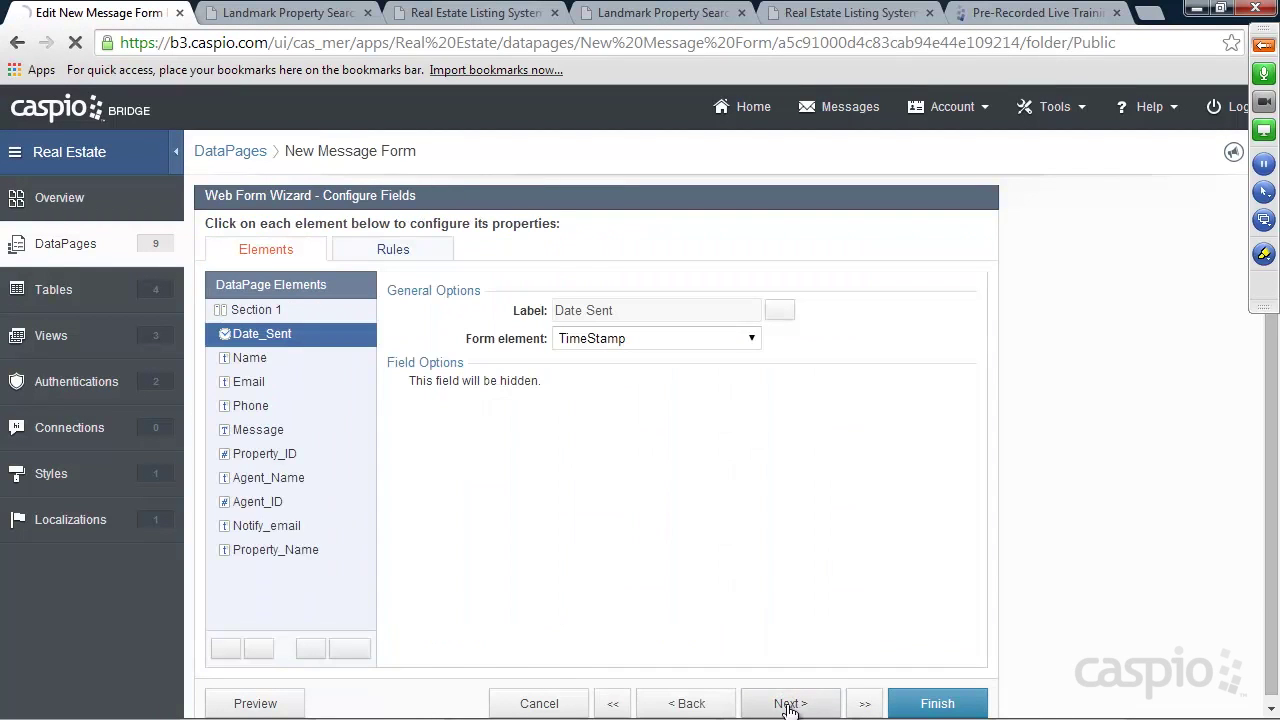
{"action": "left_click", "coordinate": [271, 456]}
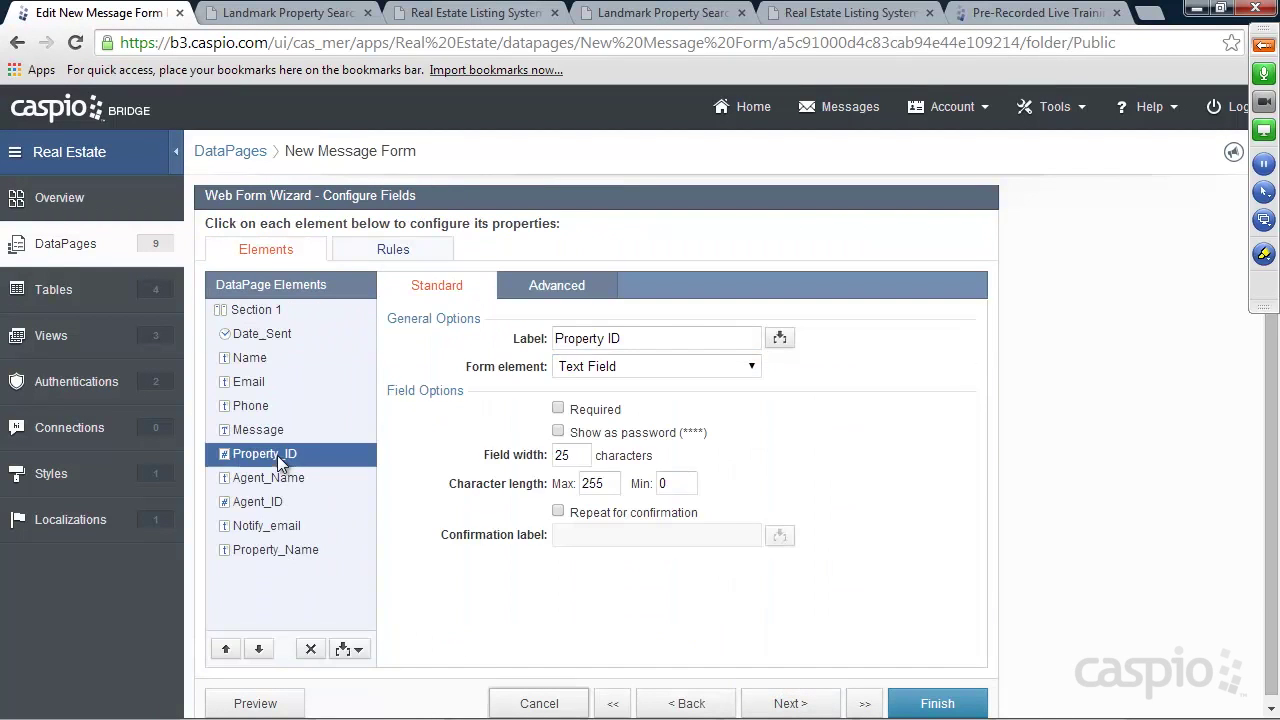
{"action": "left_click", "coordinate": [357, 650]}
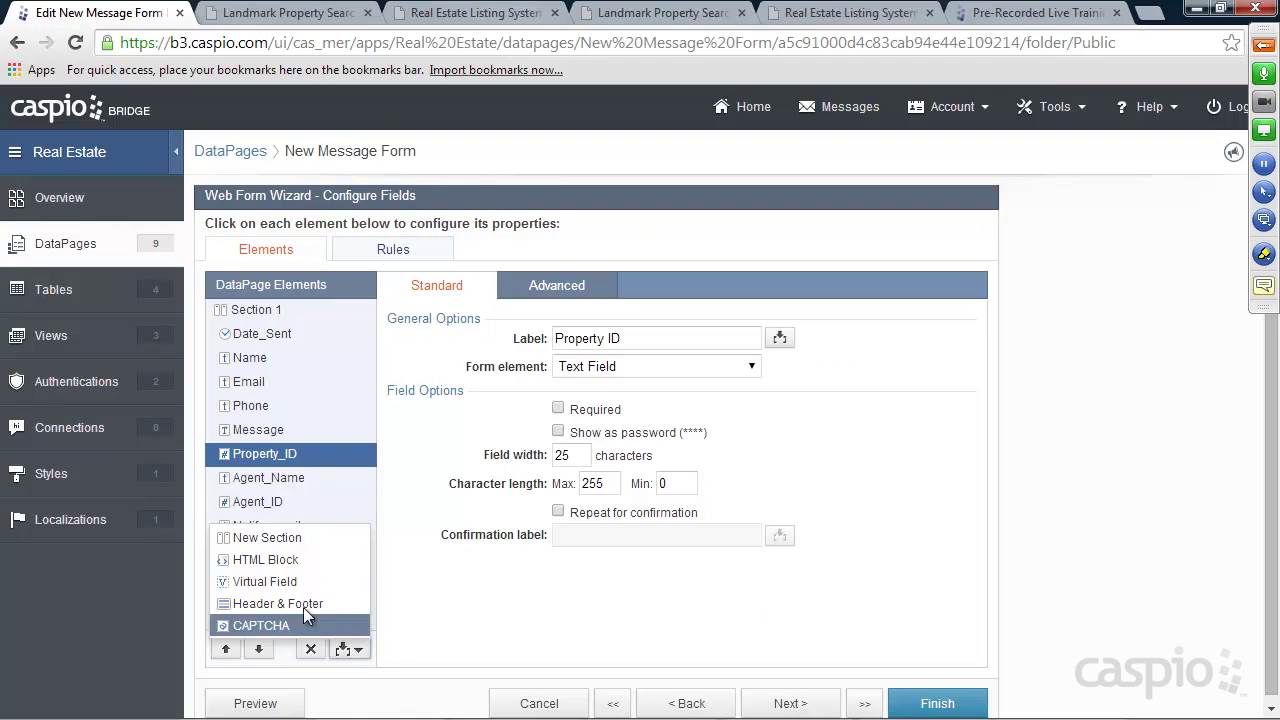
{"action": "left_click", "coordinate": [280, 561]}
{"action": "type", "text": "<table style="}
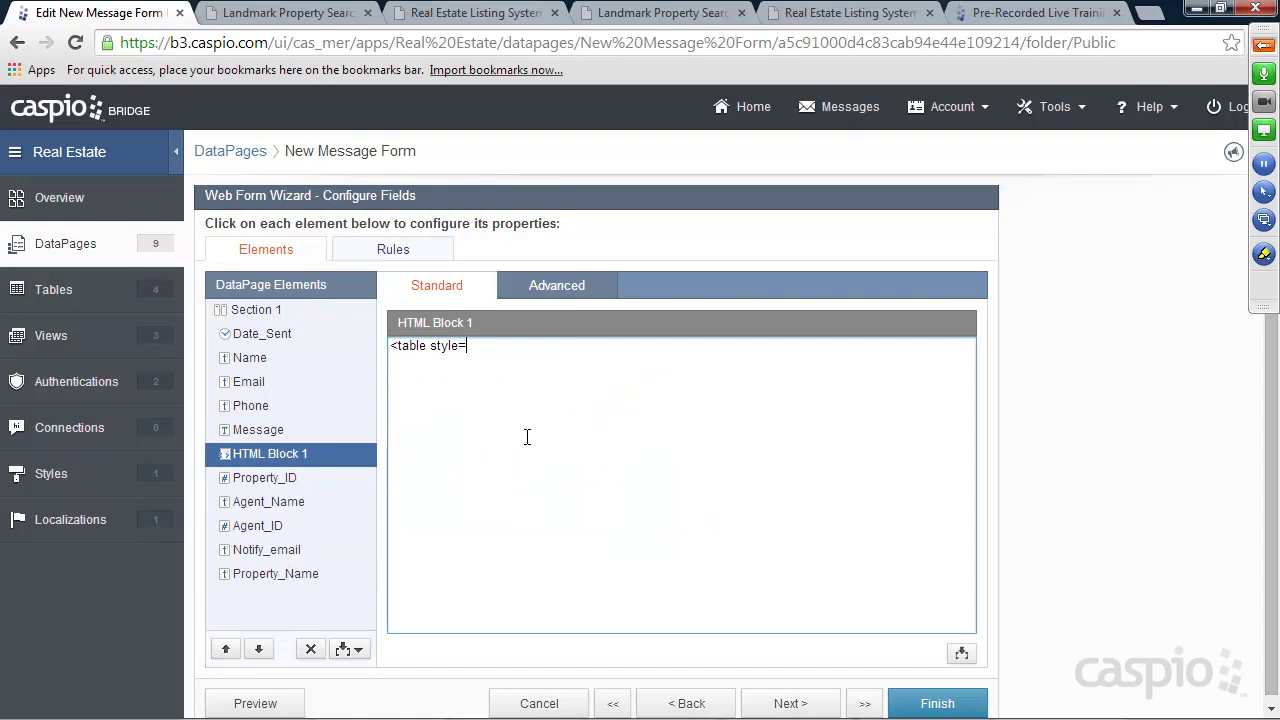
{"action": "type", "text": "\"display:none;\">"}
Add HTML Block 2 with </table> below Property_Name and save the form
{"action": "left_click", "coordinate": [340, 650]}
{"action": "left_click", "coordinate": [278, 558]}
{"action": "left_click", "coordinate": [260, 648]}
{"action": "left_click", "coordinate": [260, 648]}
{"action": "left_click", "coordinate": [260, 648]}
{"action": "left_click", "coordinate": [260, 648]}
{"action": "left_click", "coordinate": [260, 648]}
{"action": "left_click", "coordinate": [260, 648]}
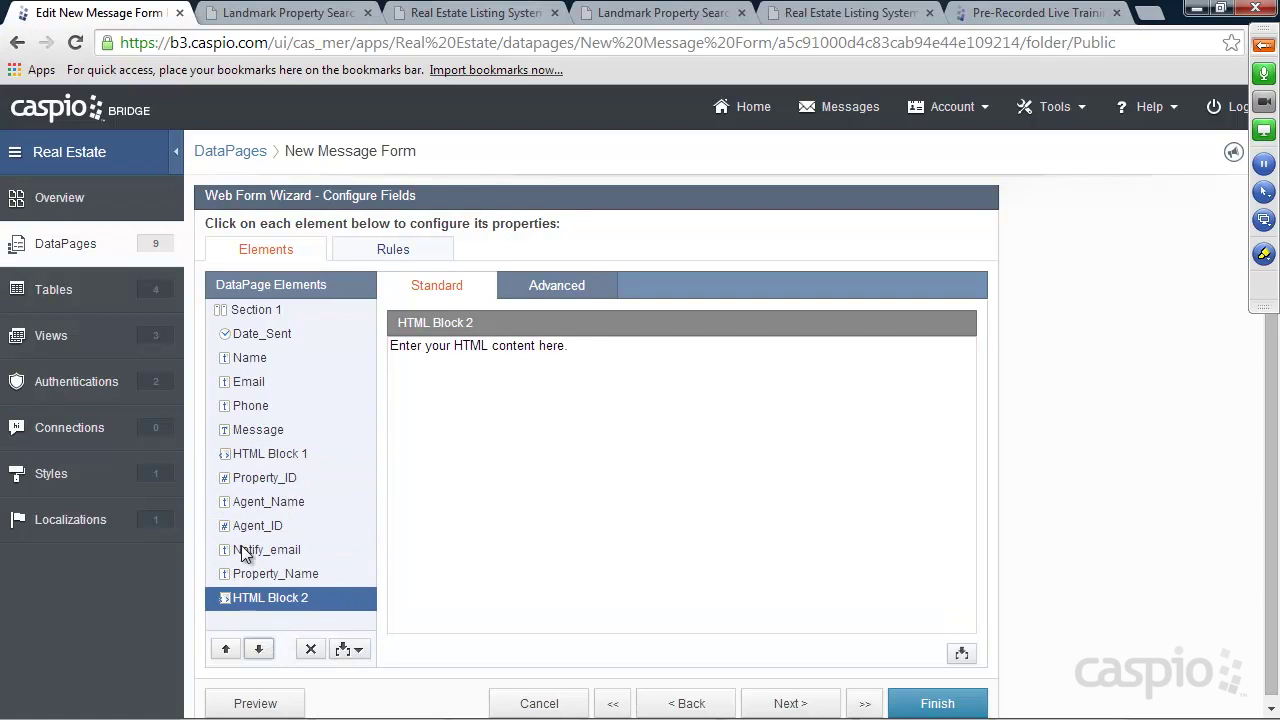
{"action": "left_click_drag", "start_coordinate": [593, 350], "coordinate": [372, 344]}
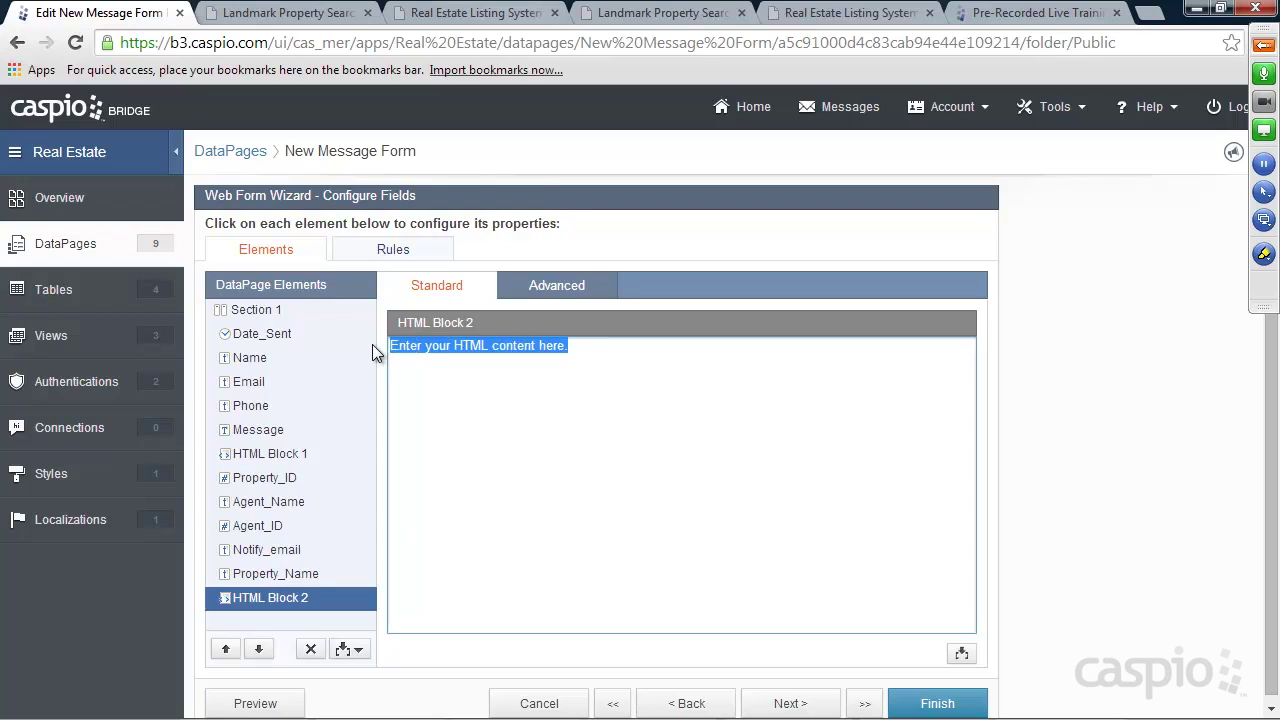
{"action": "type", "text": "</table>"}
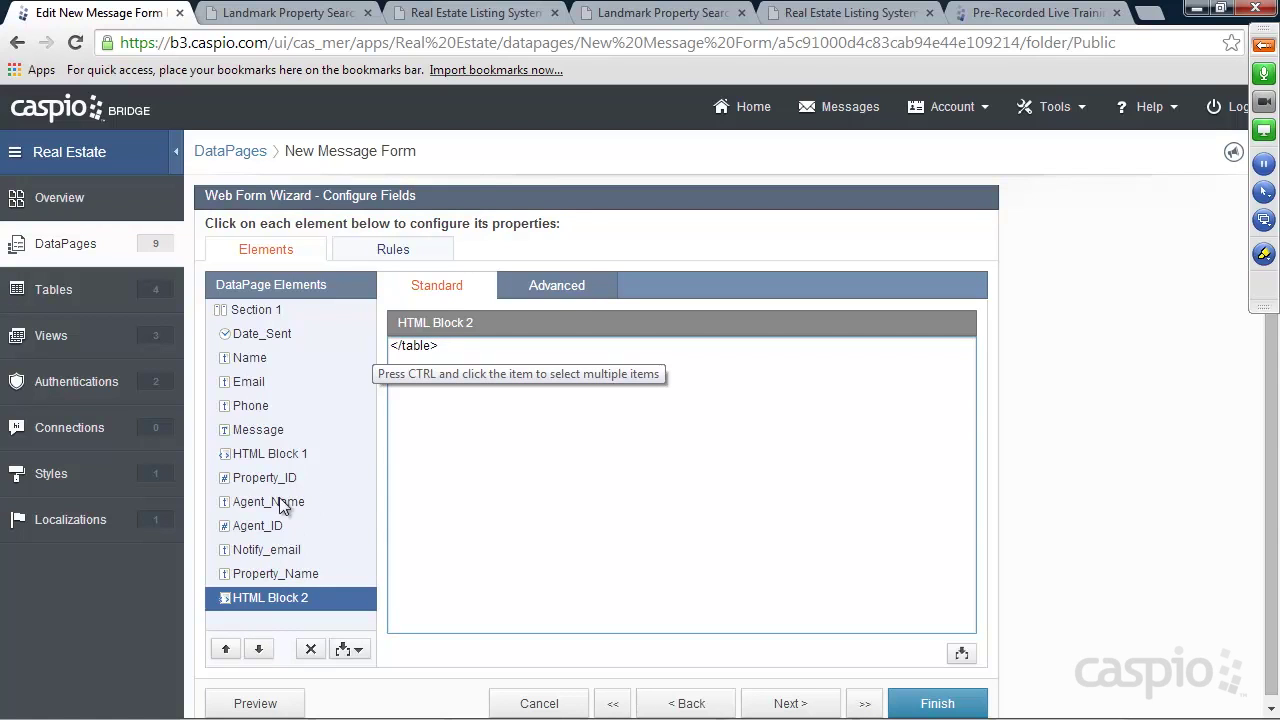
{"action": "left_click", "coordinate": [930, 702]}
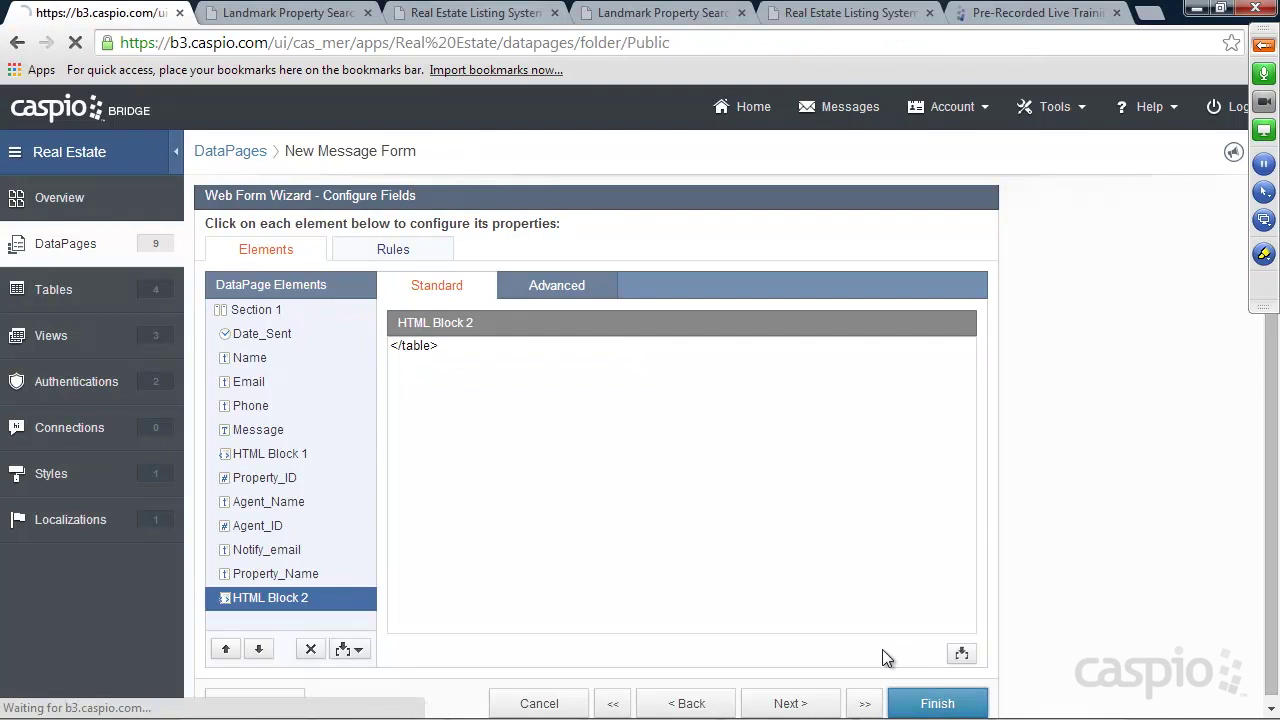
Reload the Landmark message form, then show the GoToMeeting attendees list
{"action": "left_click", "coordinate": [627, 13]}
{"action": "key", "text": "F5"}
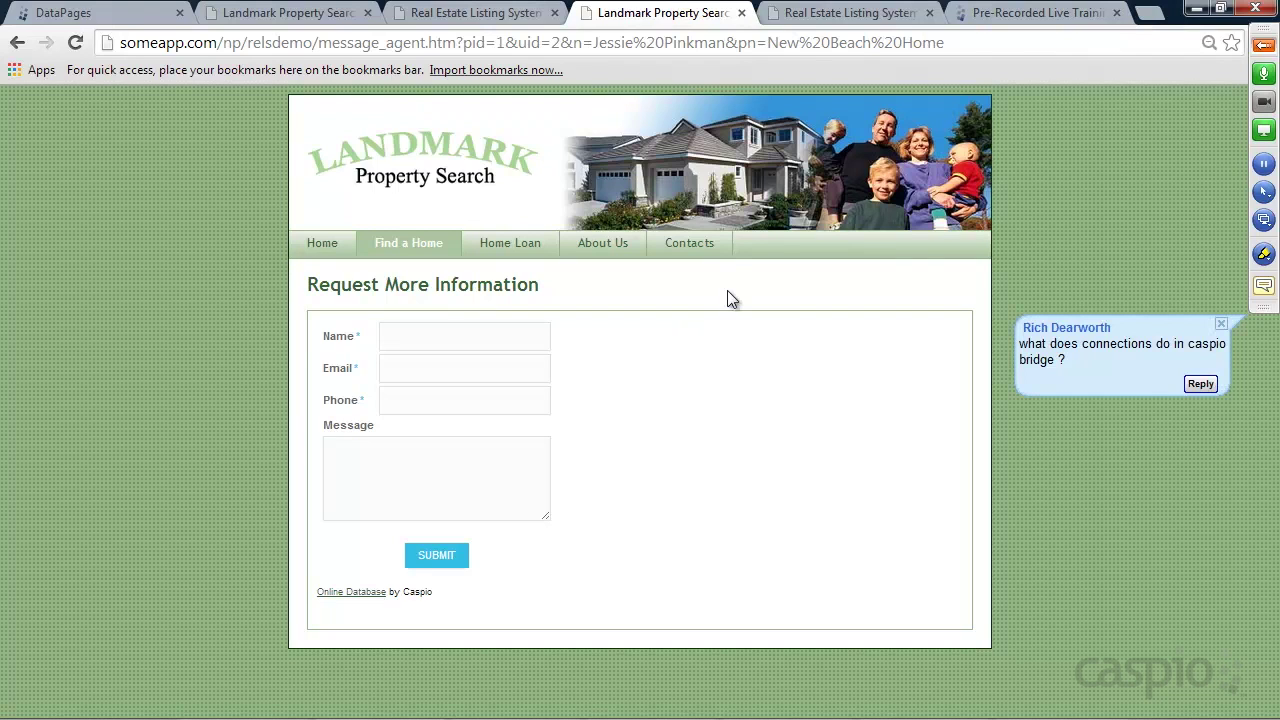
{"action": "left_click", "coordinate": [1264, 45]}
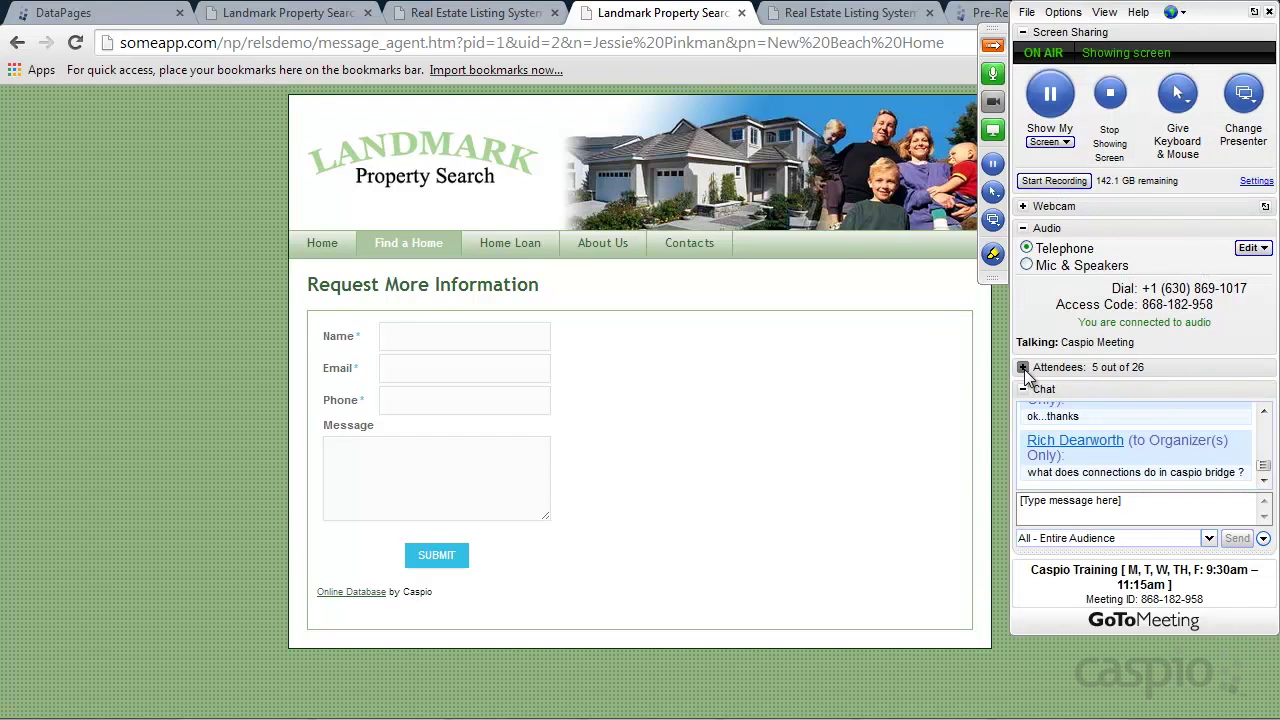
{"action": "left_click", "coordinate": [1022, 367]}
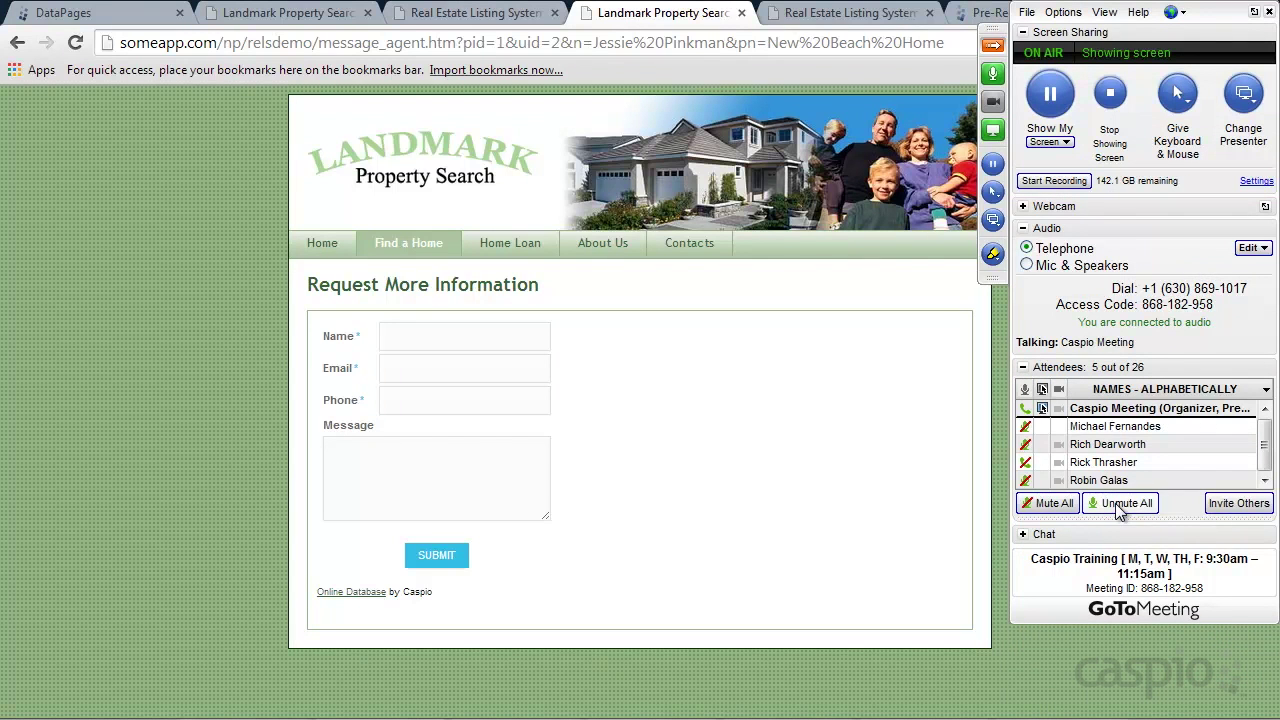